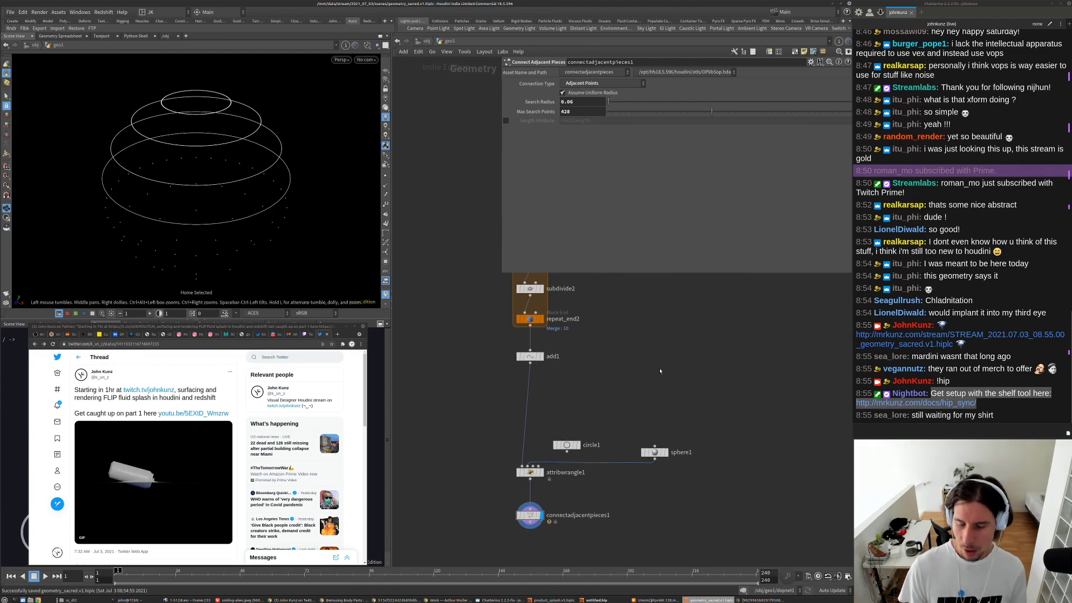
- Add a Torus node, connect it to attribwrangle1 in place of sphere1, and set its primitive type to NURBS
key(Tab)
text(torus)
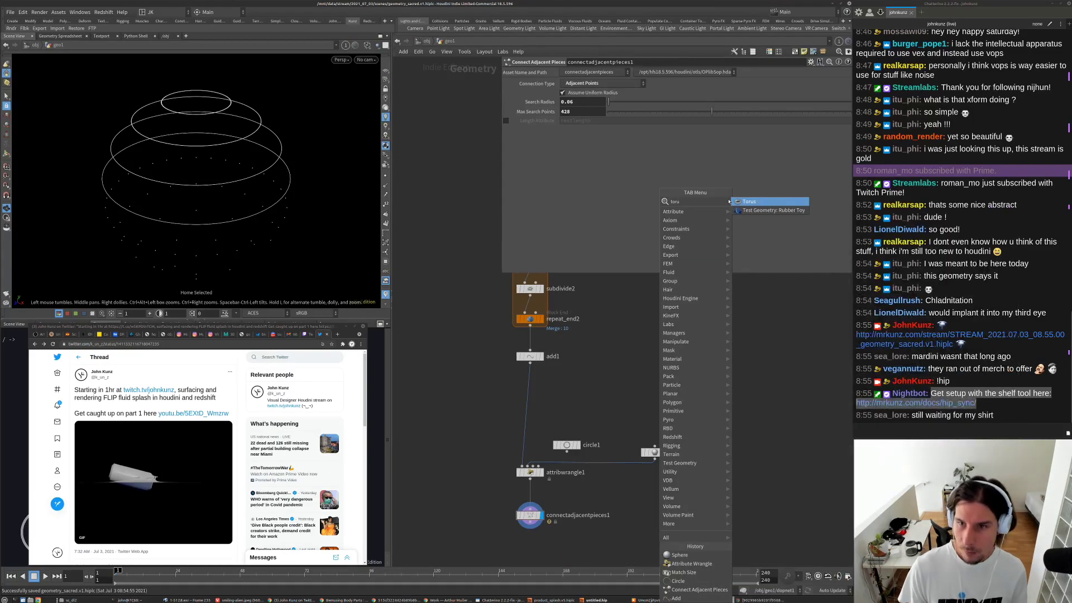
key(Return)
click(678, 405)
click(671, 403)
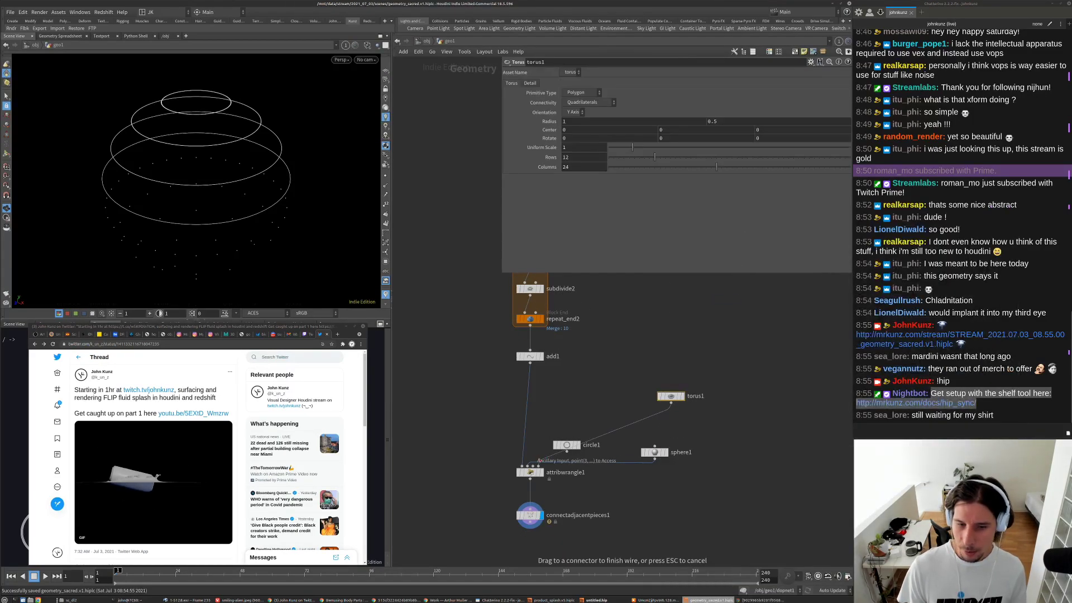
click(568, 440)
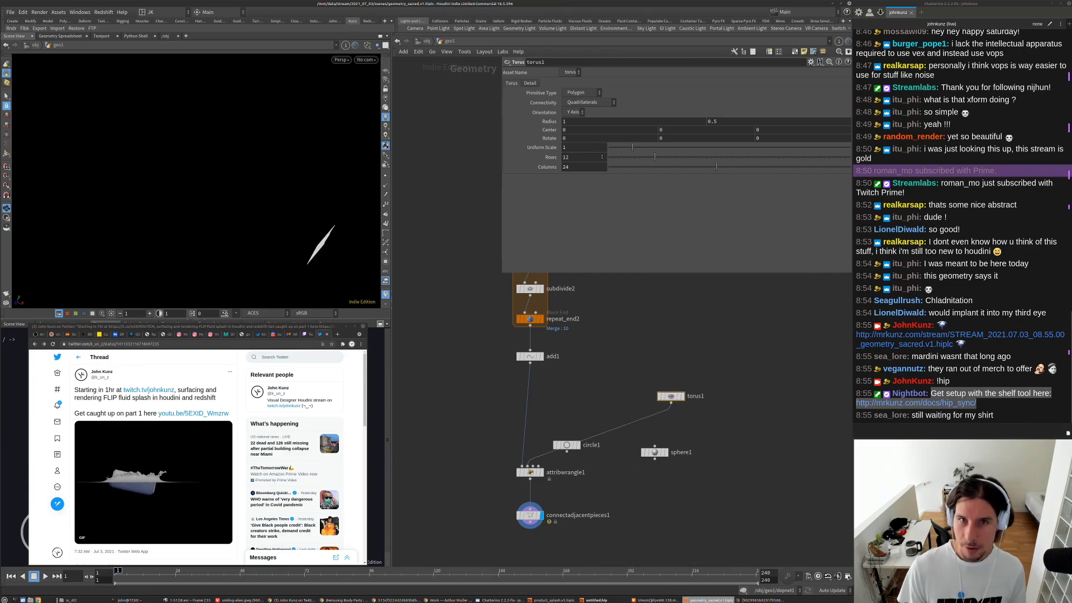
click(582, 93)
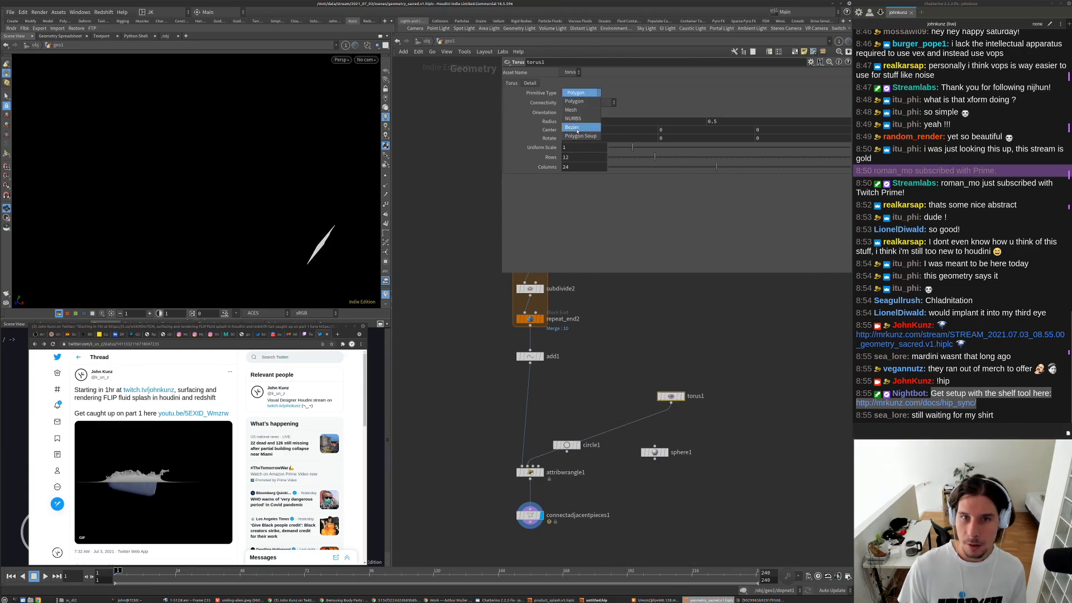
click(573, 118)
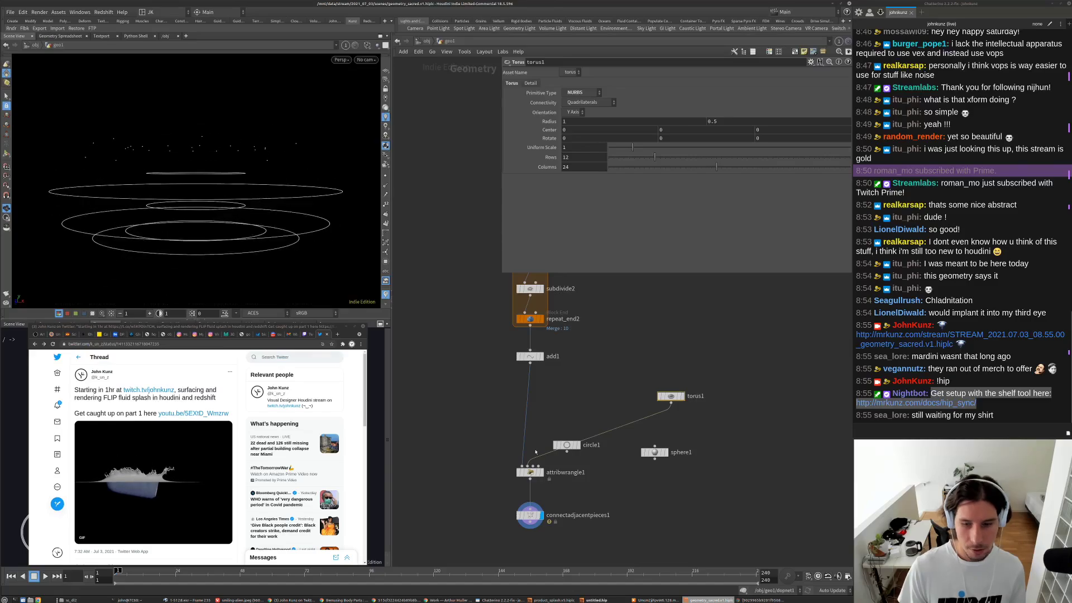
- Set the search radius of connectadjacentpieces1 to 0.24 and view the connected torus geometry
click(532, 517)
drag(608, 103, 614, 103)
drag(296, 146, 260, 193)
key(d)
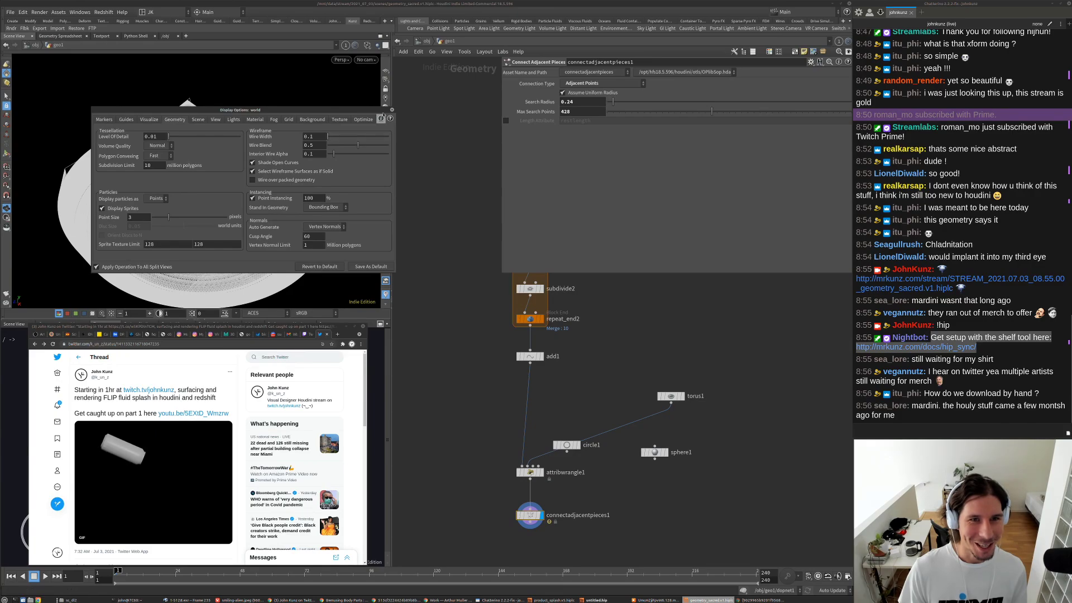
click(392, 109)
drag(279, 167, 263, 196)
- Maximize the 3D viewport and examine the ring-shaped line pattern from several angles and distances
key(ctrl+b)
drag(436, 280, 506, 292)
right_drag(505, 291, 658, 287)
drag(658, 287, 677, 321)
mouse_move(677, 321)
right_down()
mouse_move(737, 274)
mouse_move(674, 323)
right_up()
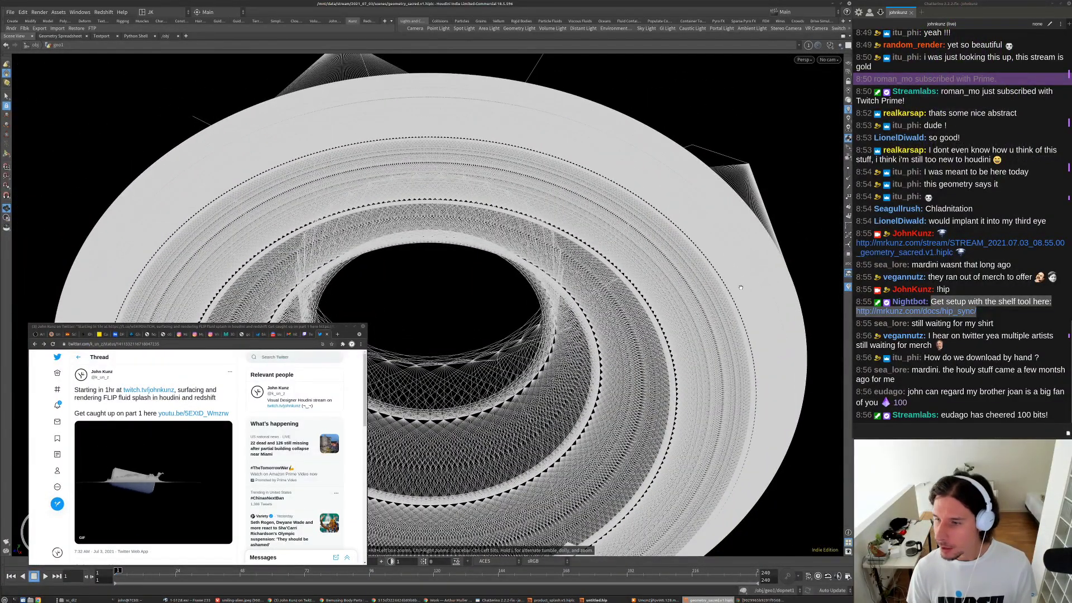
right_drag(740, 288, 668, 341)
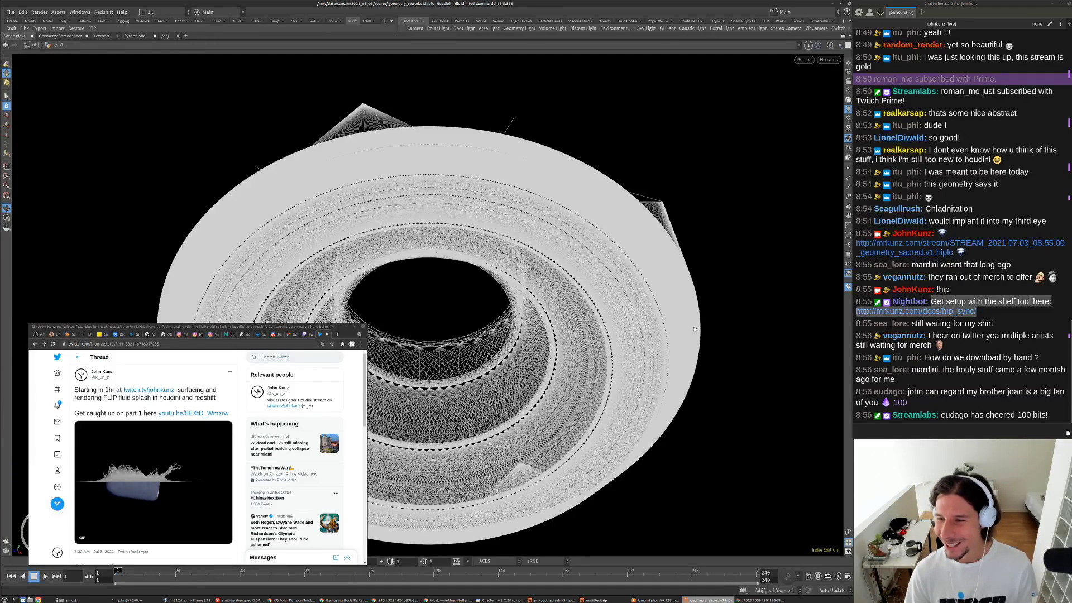
right_drag(695, 329, 686, 353)
- Follow the geometry_sacred.v1.hiplc link in the stream chat to its download, then cancel saving the file
drag(943, 358, 1031, 358)
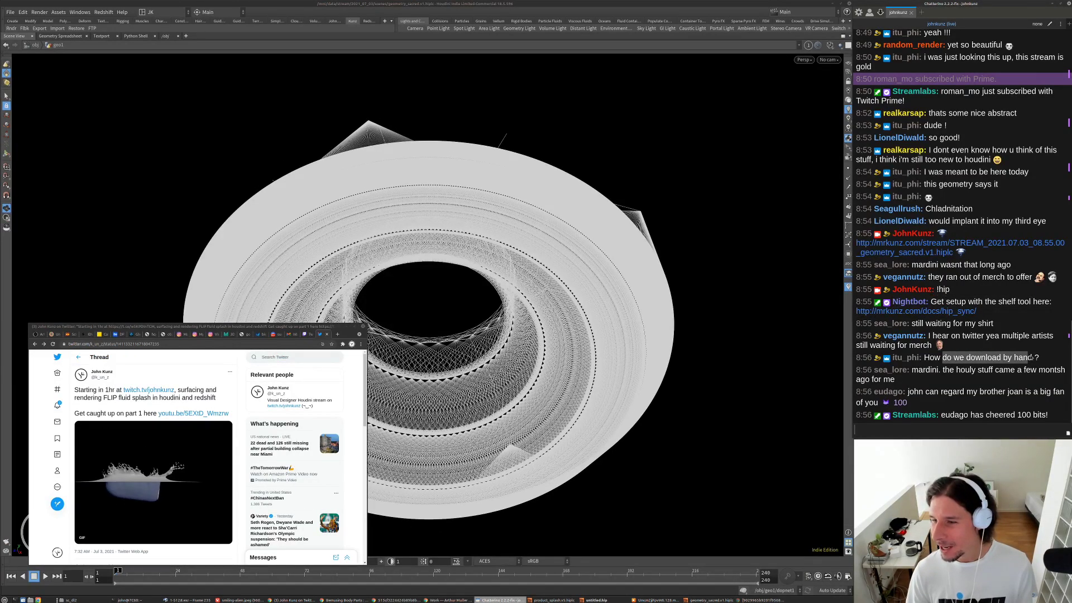
click(924, 244)
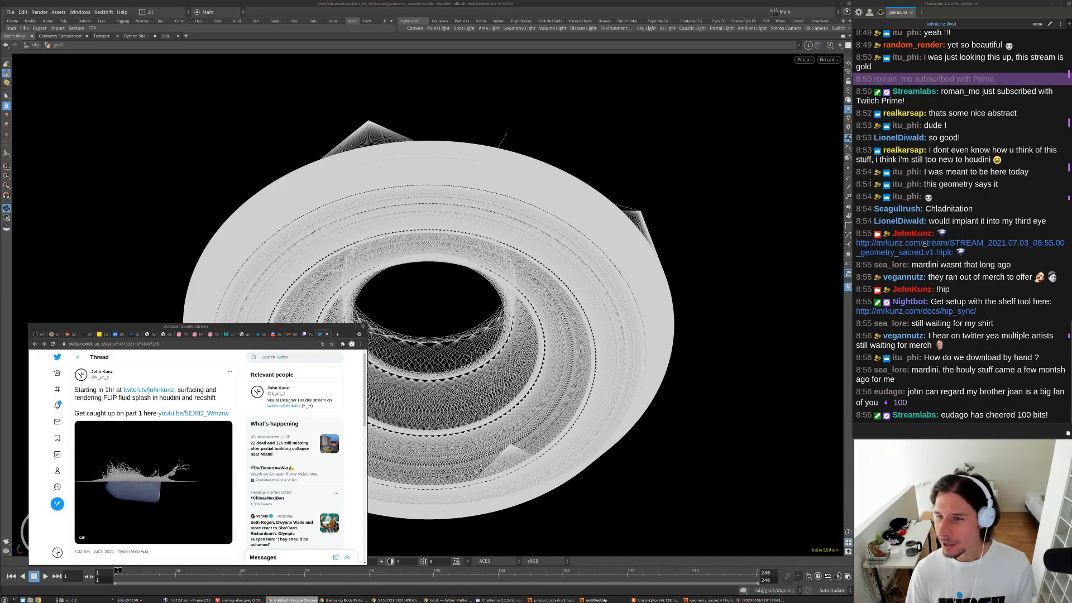
drag(224, 335, 507, 109)
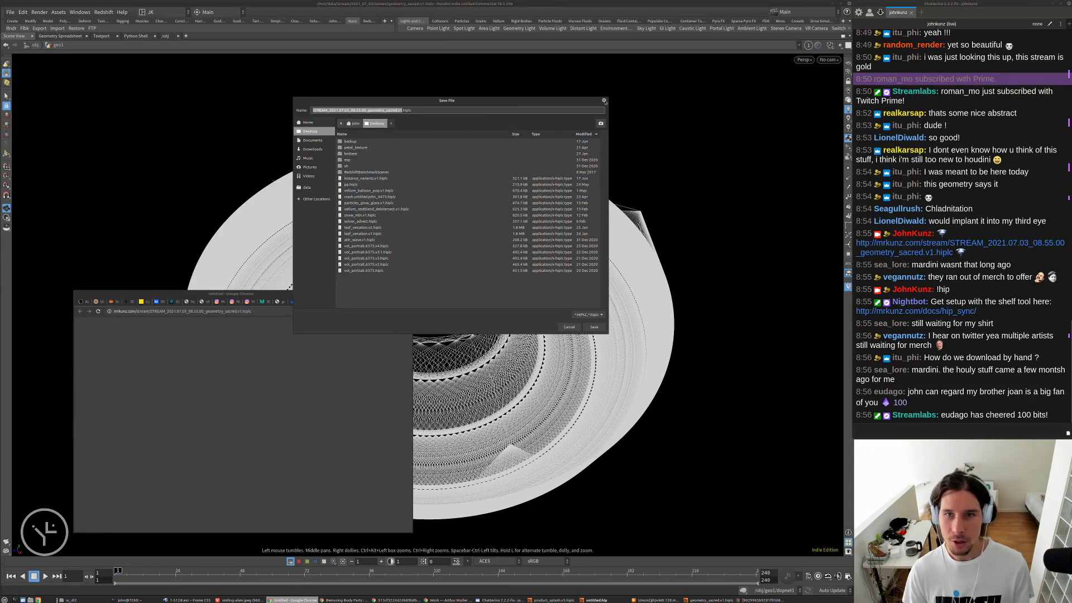
key(Escape)
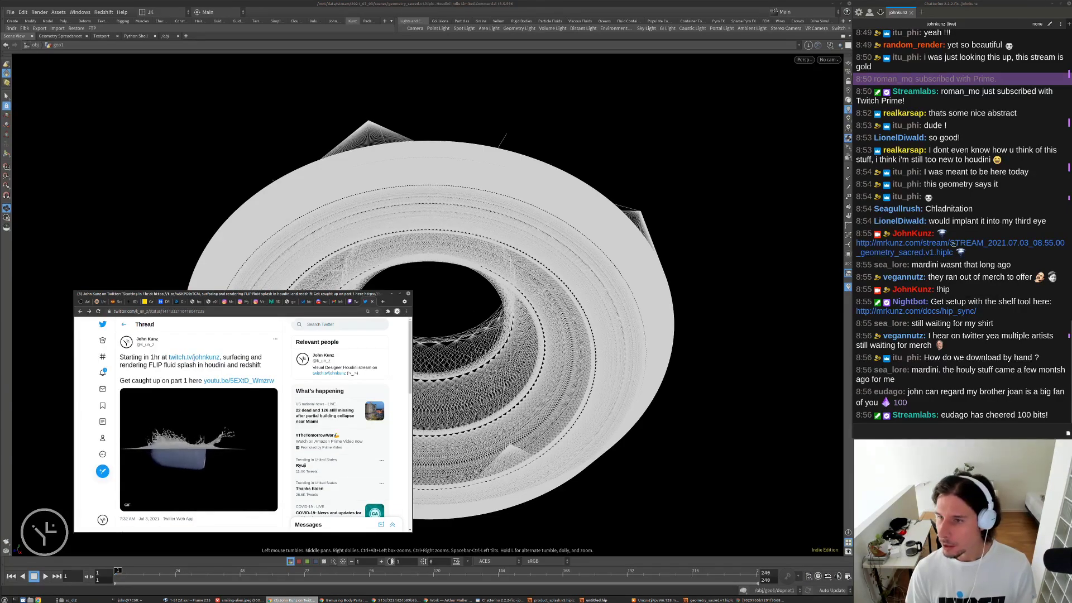
drag(970, 254, 851, 244)
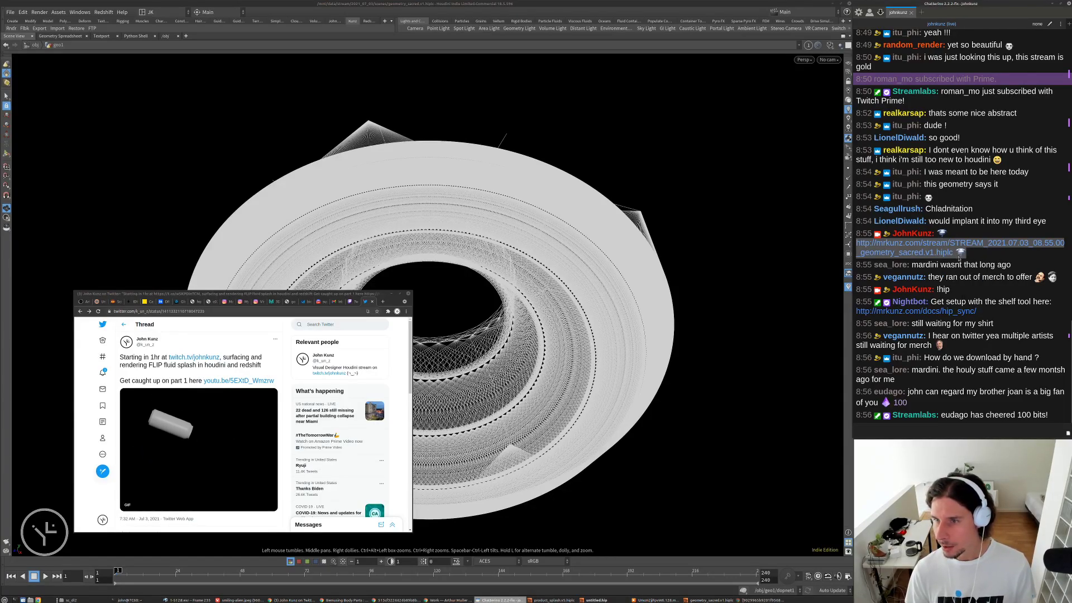
click(982, 357)
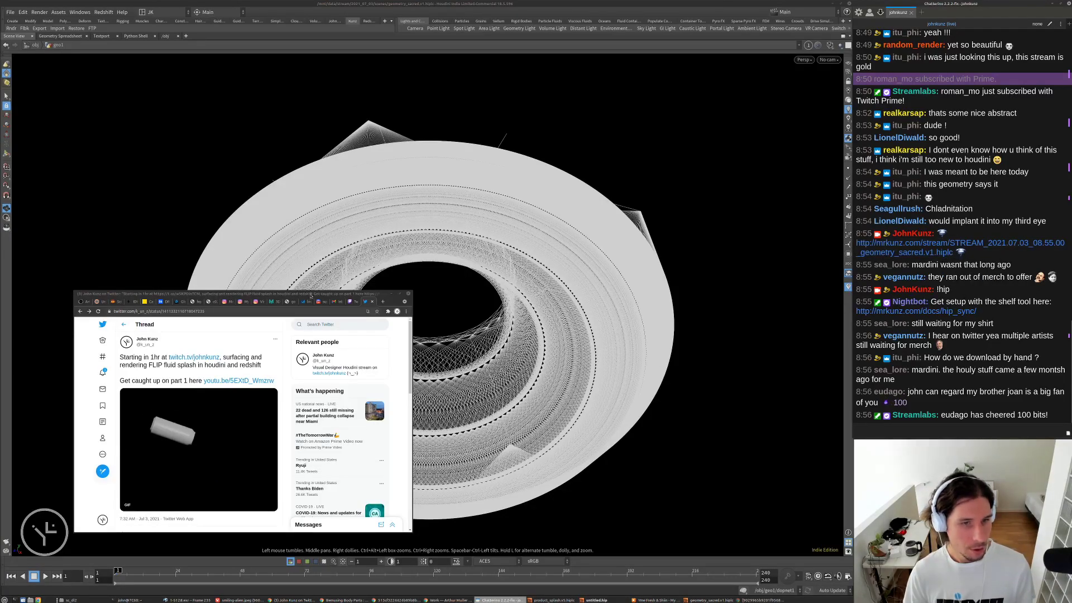
drag(310, 296, 252, 312)
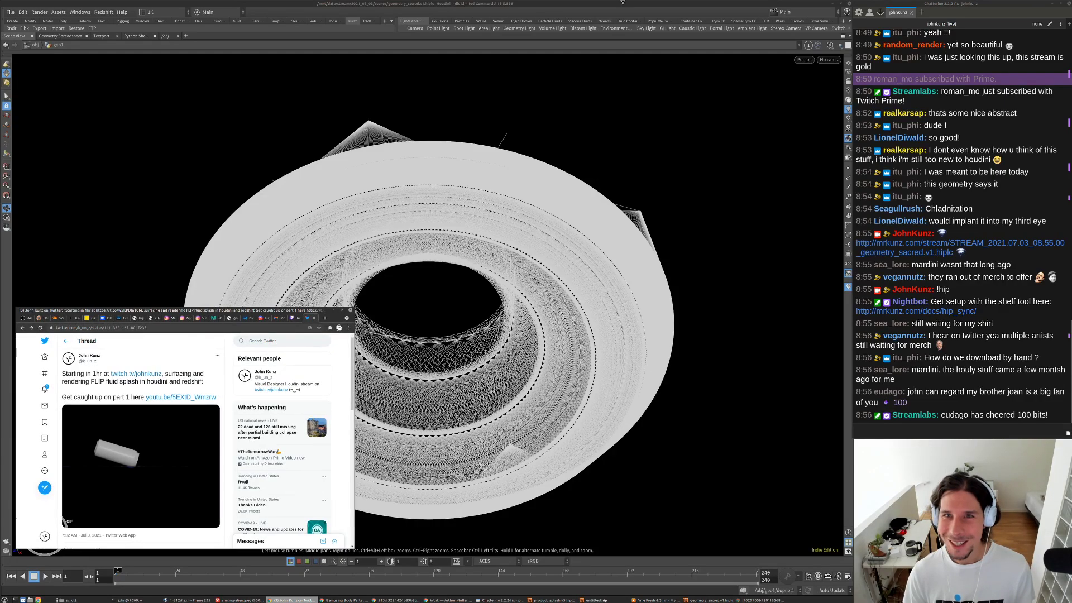
- Quit the geometry_sacred.v1 session discarding its changes, and switch to the product_splash scene with the browser moved out of the way
click(849, 3)
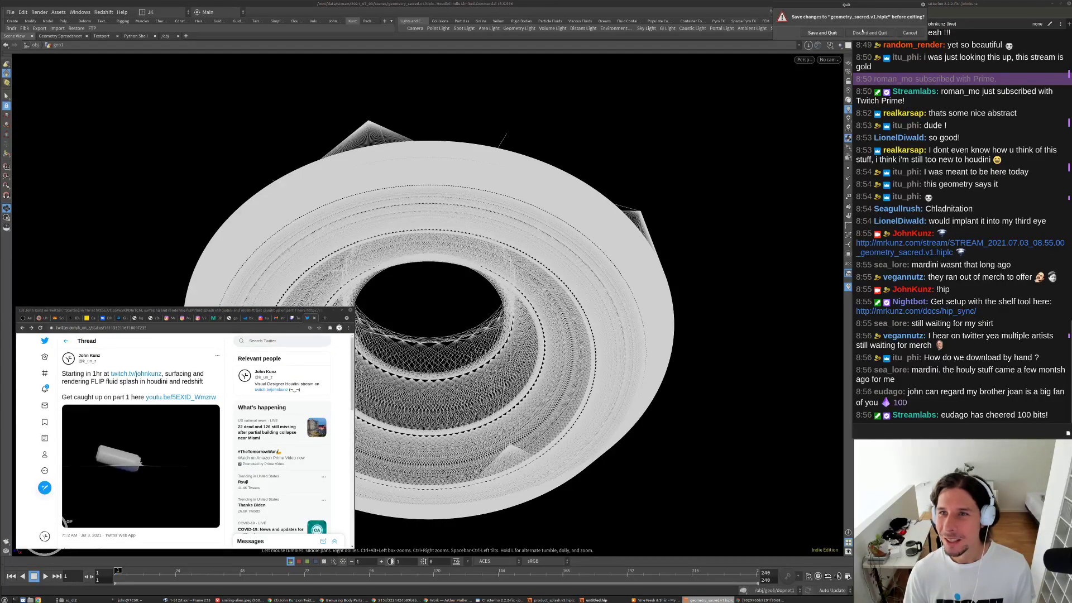
click(867, 33)
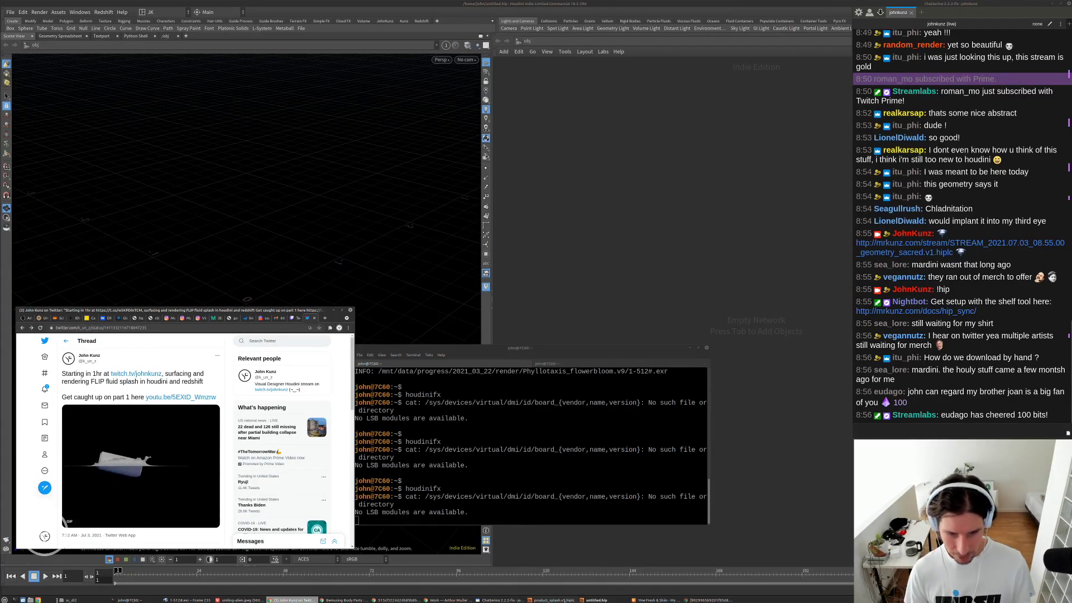
click(555, 600)
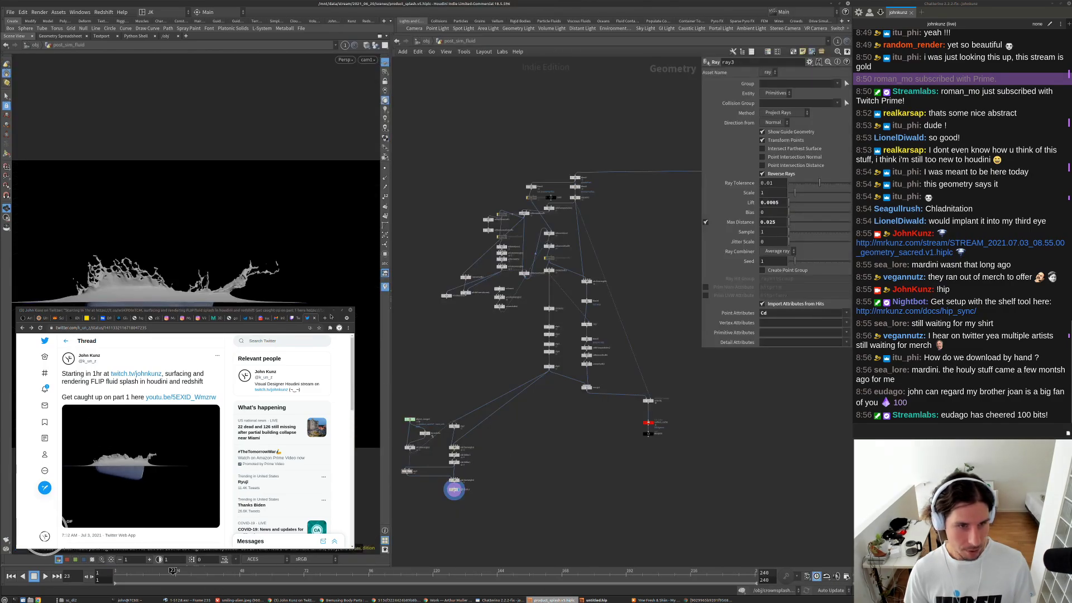
drag(330, 317, 1071, 279)
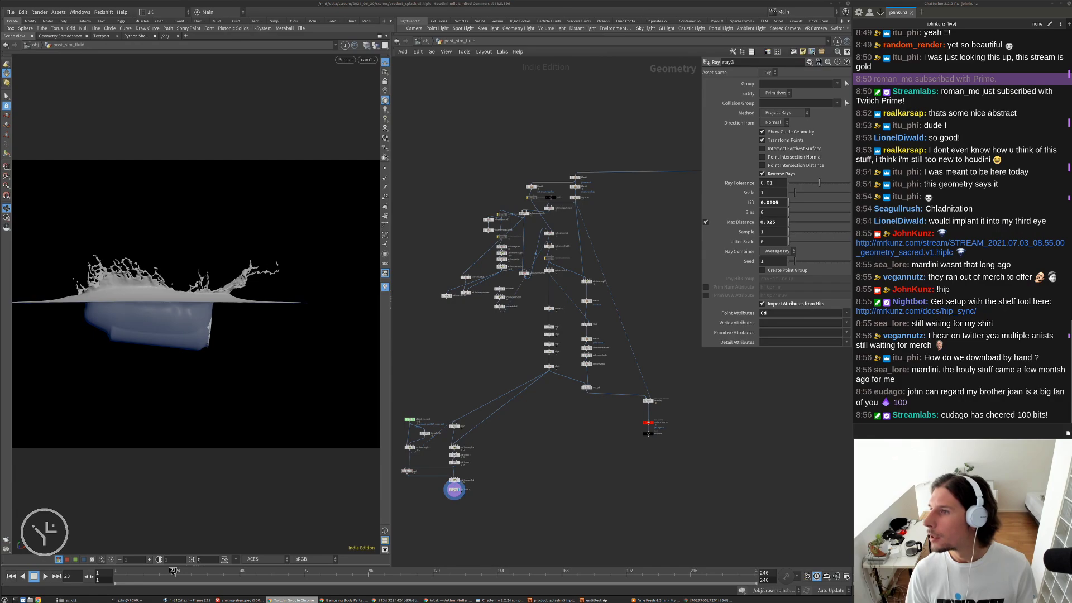
click(188, 312)
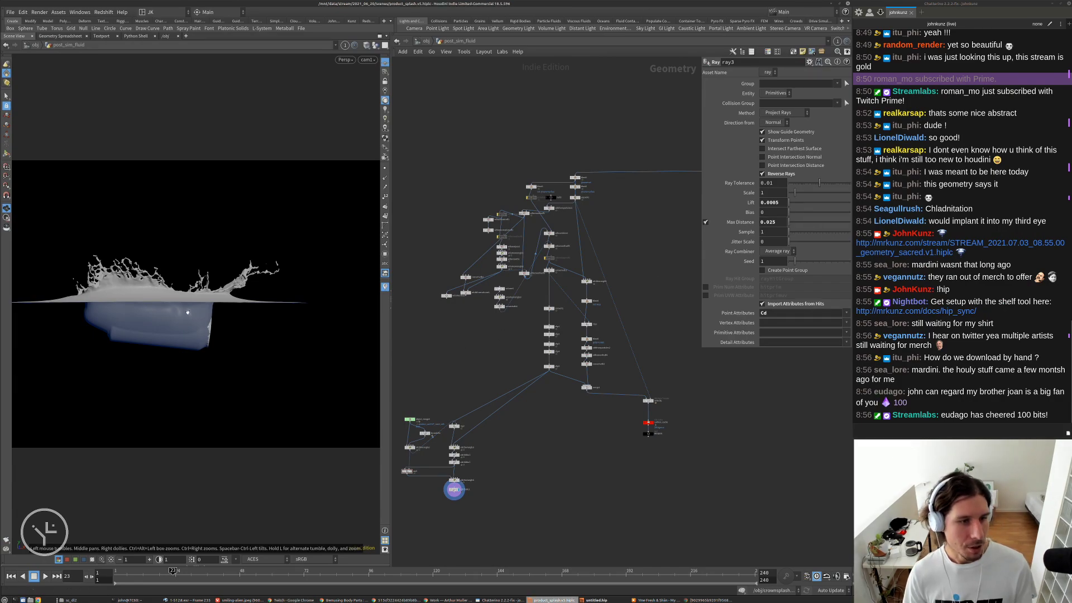
- Display the output of the compressed_cache node in the post_sim_fluid network
scroll(529, 382, up, 5)
middle_drag(554, 272, 488, 410)
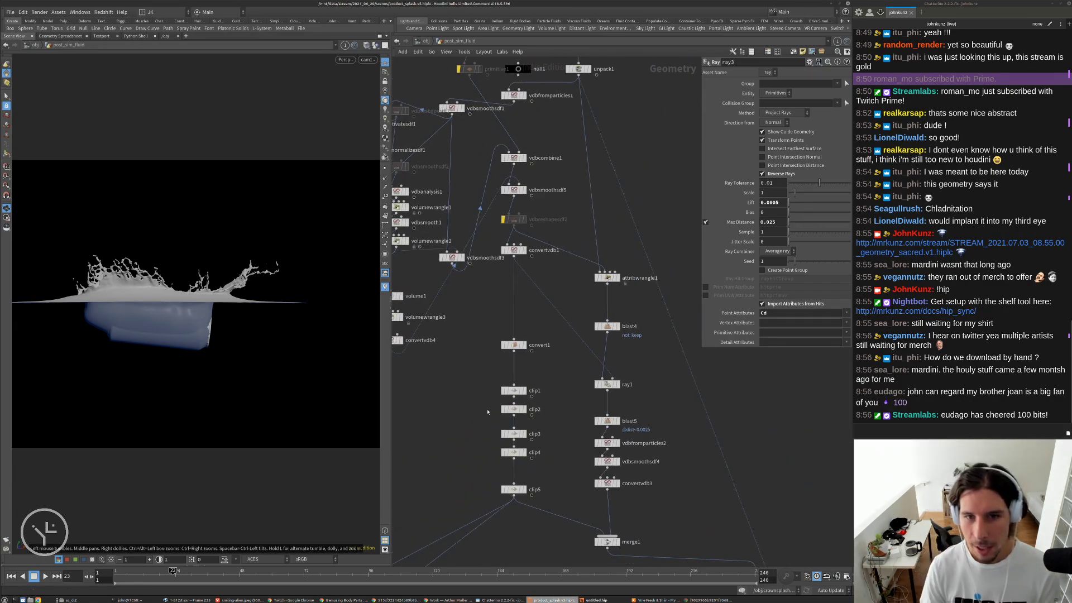
scroll(478, 407, down, 6)
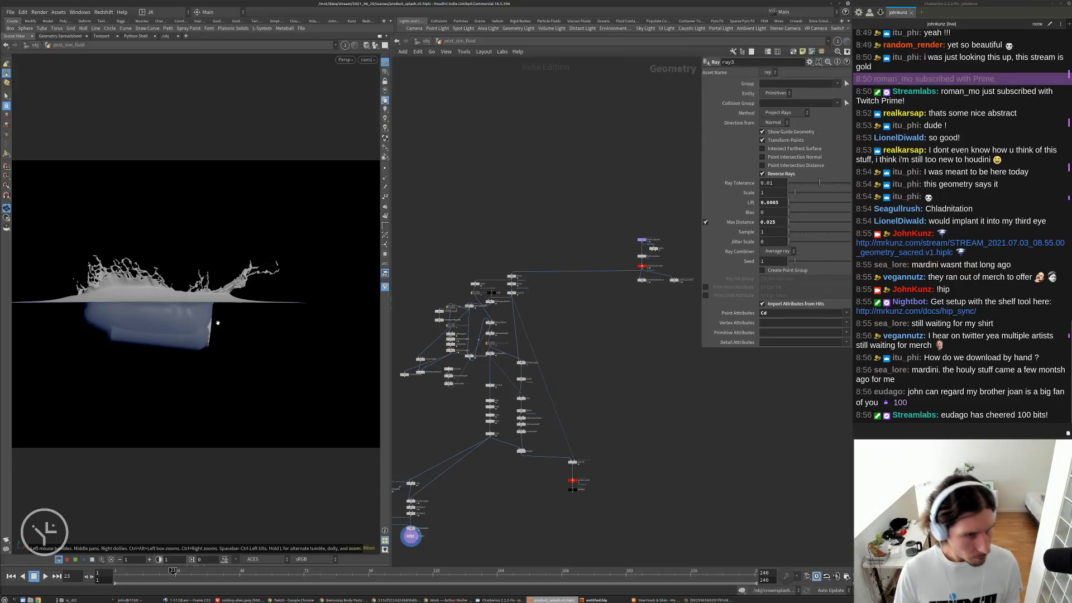
scroll(648, 267, up, 5)
click(636, 271)
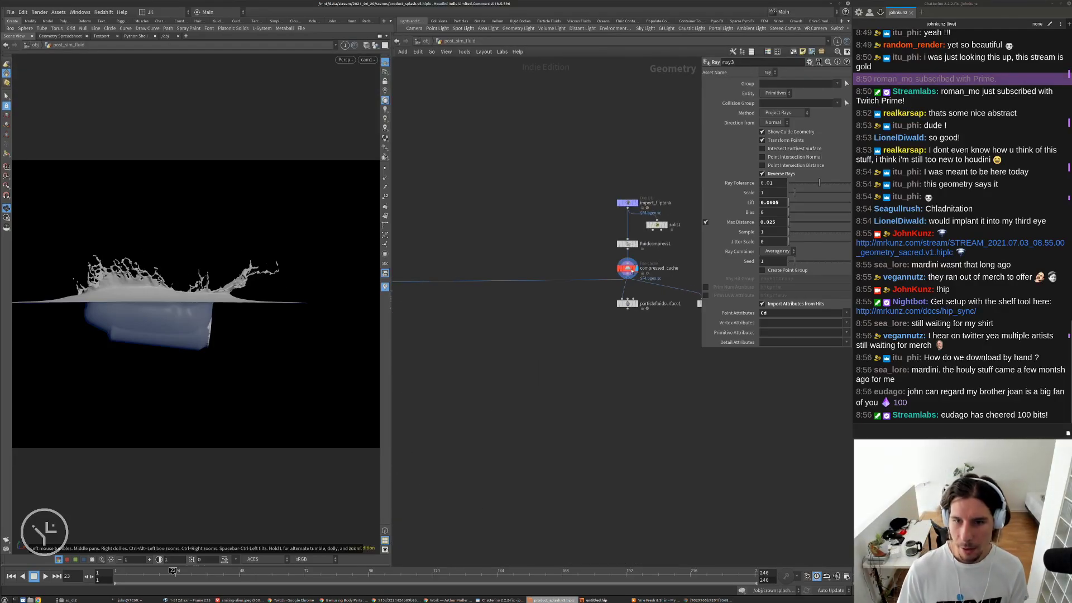
middle_drag(488, 309, 439, 381)
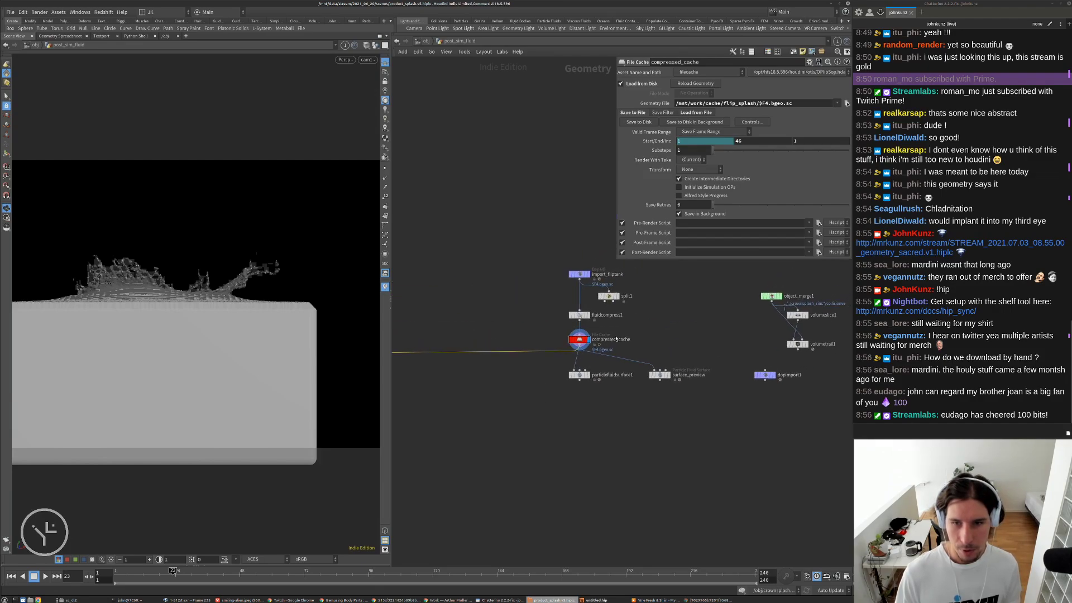
- Select the fluidcompress1 node above the cache to review its particle and volume compression settings
scroll(641, 293, up, 5)
middle_drag(641, 292, 640, 336)
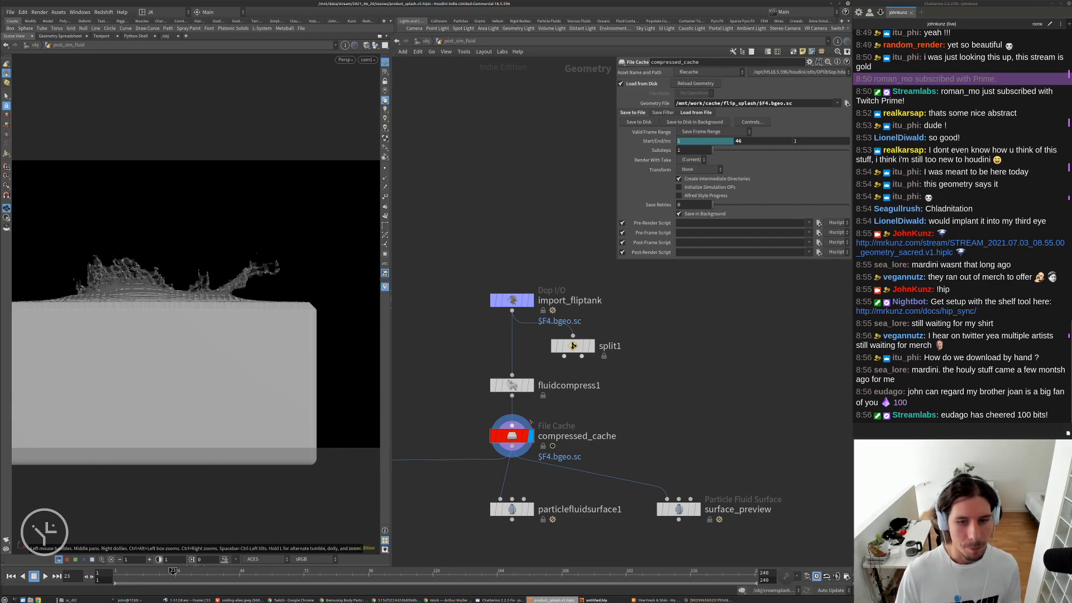
scroll(531, 423, up, 2)
click(511, 385)
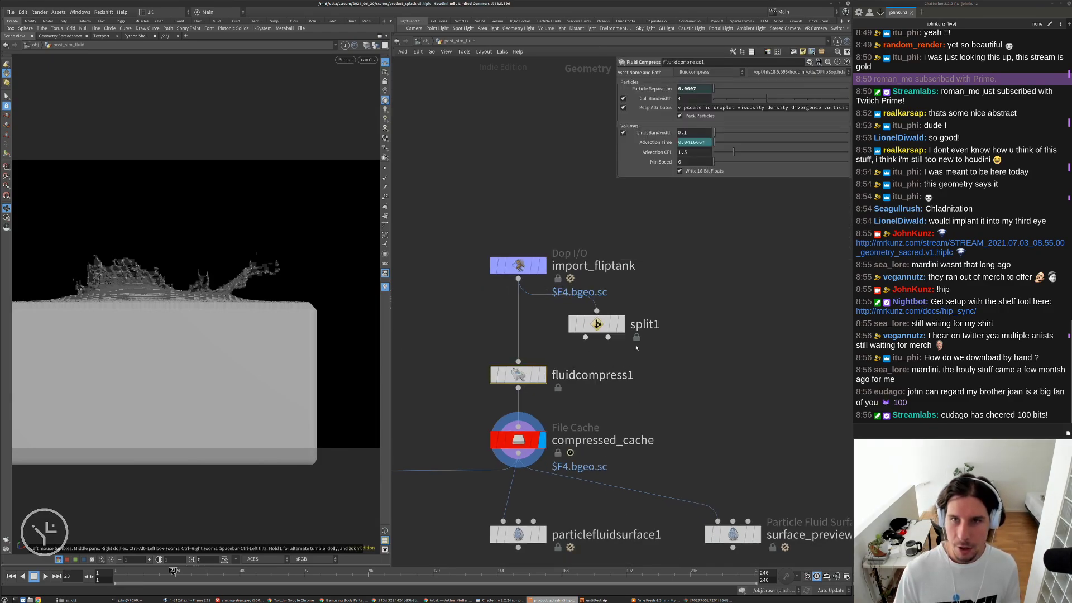
middle_drag(760, 195, 756, 237)
middle_drag(709, 305, 711, 274)
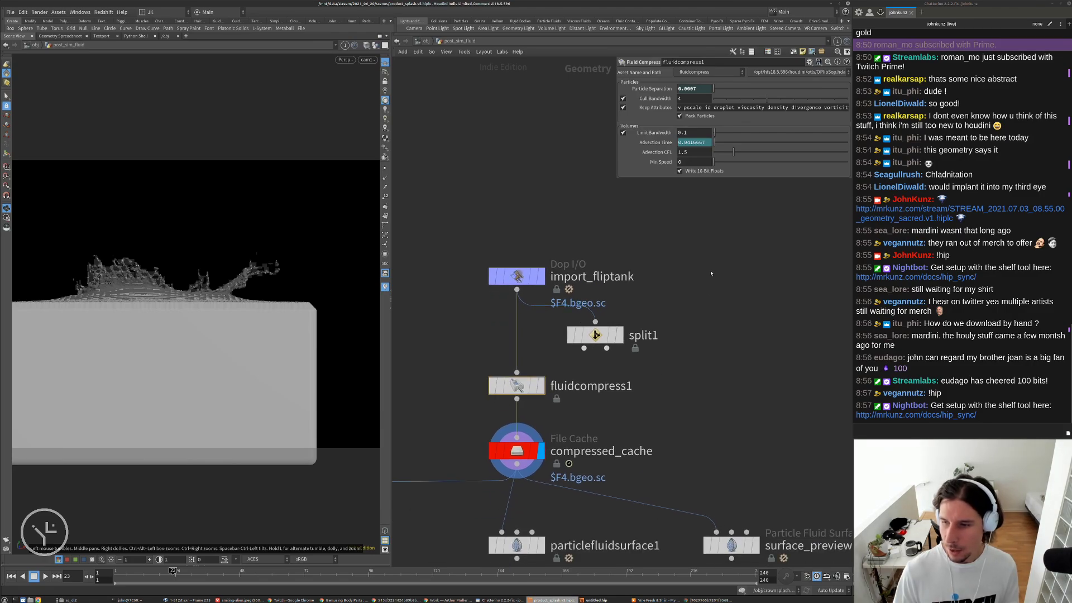
- Examine the cached fluid particles around the splash crown up close in the free perspective view
scroll(711, 274, down, 2)
key(space+g)
scroll(249, 250, up, 8)
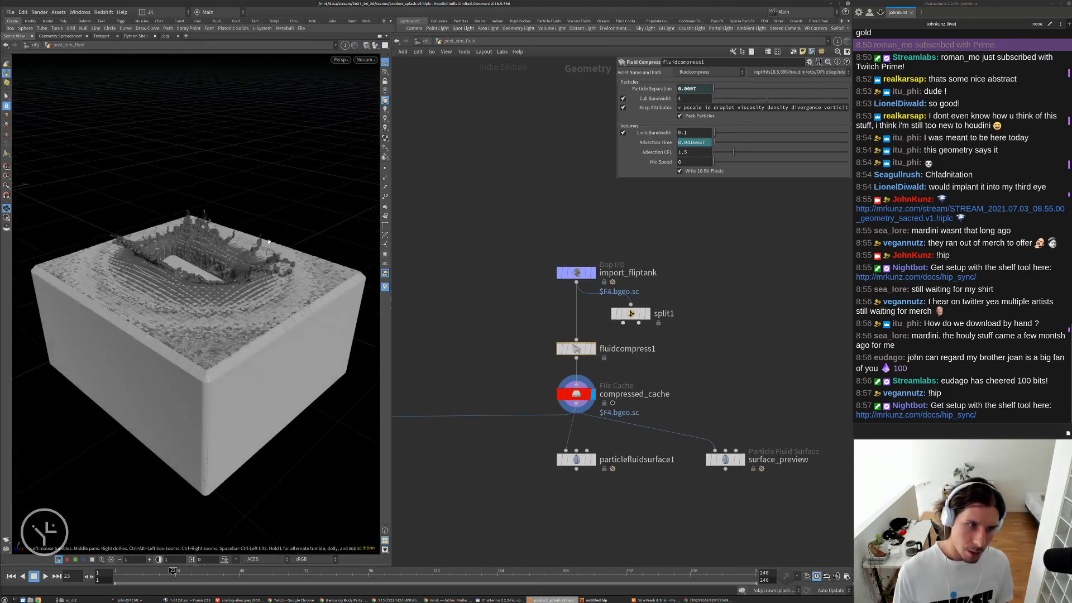
drag(275, 212, 335, 318)
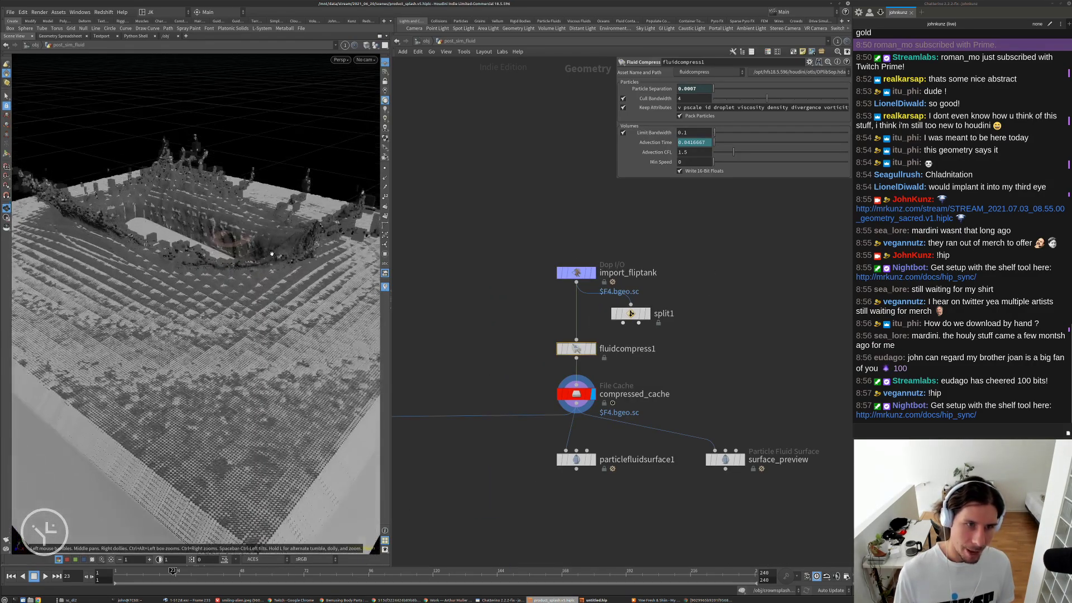
right_drag(335, 318, 364, 516)
right_drag(373, 163, 369, 136)
drag(368, 137, 271, 242)
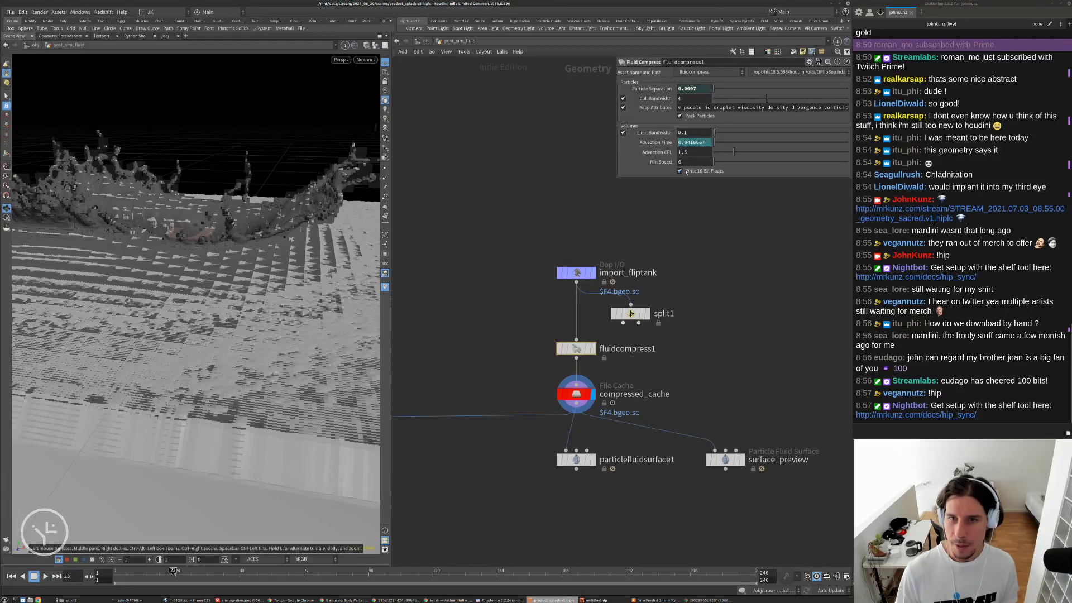
- Inspect the flip_splash folder holding compressed_cache's geometry sequence, leaving the file path as it is
click(579, 399)
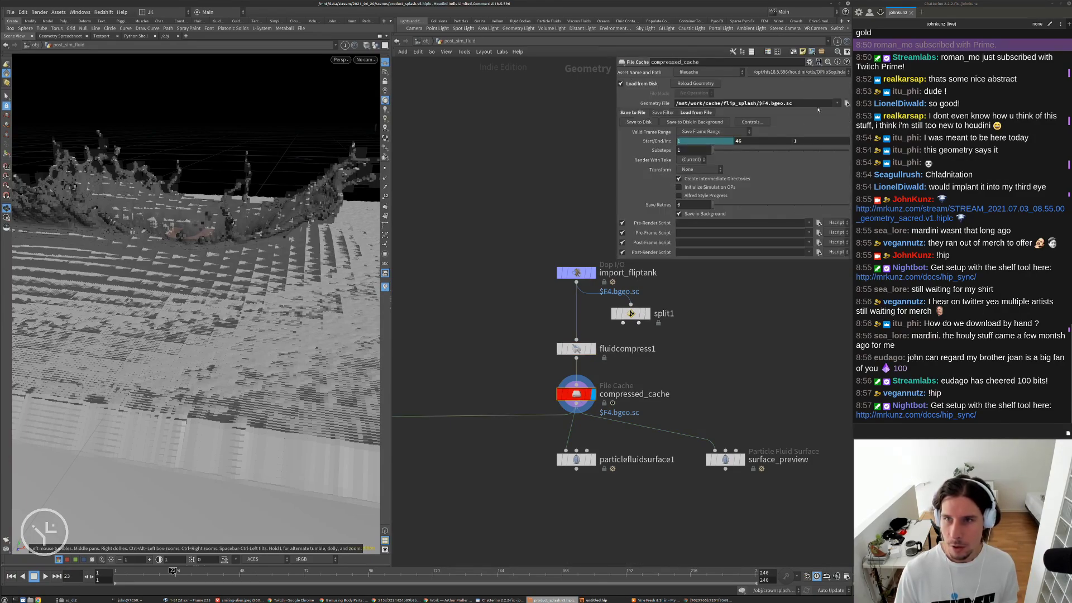
click(847, 103)
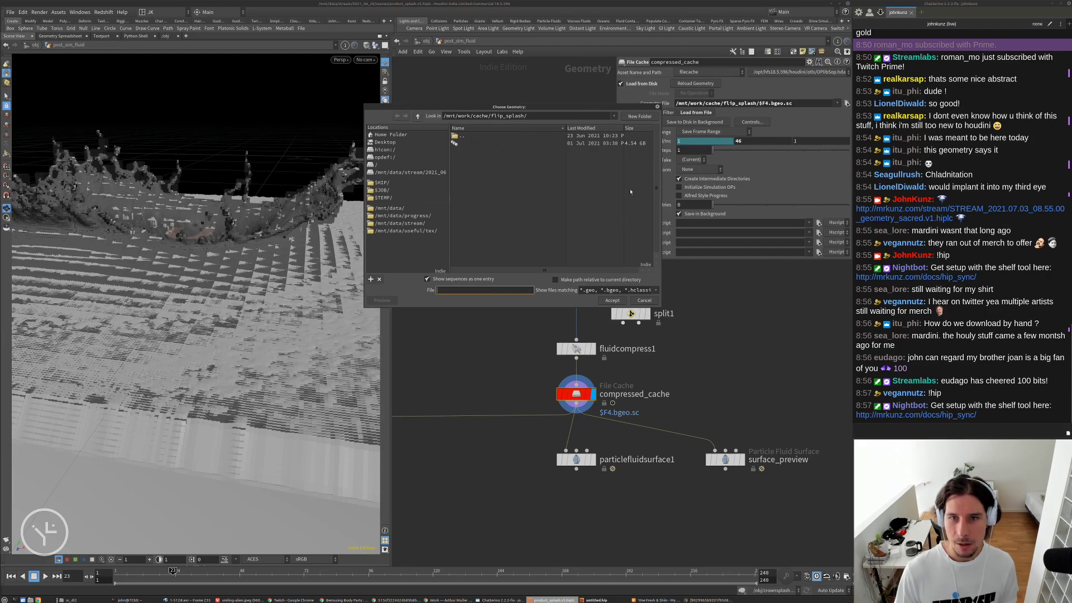
click(642, 301)
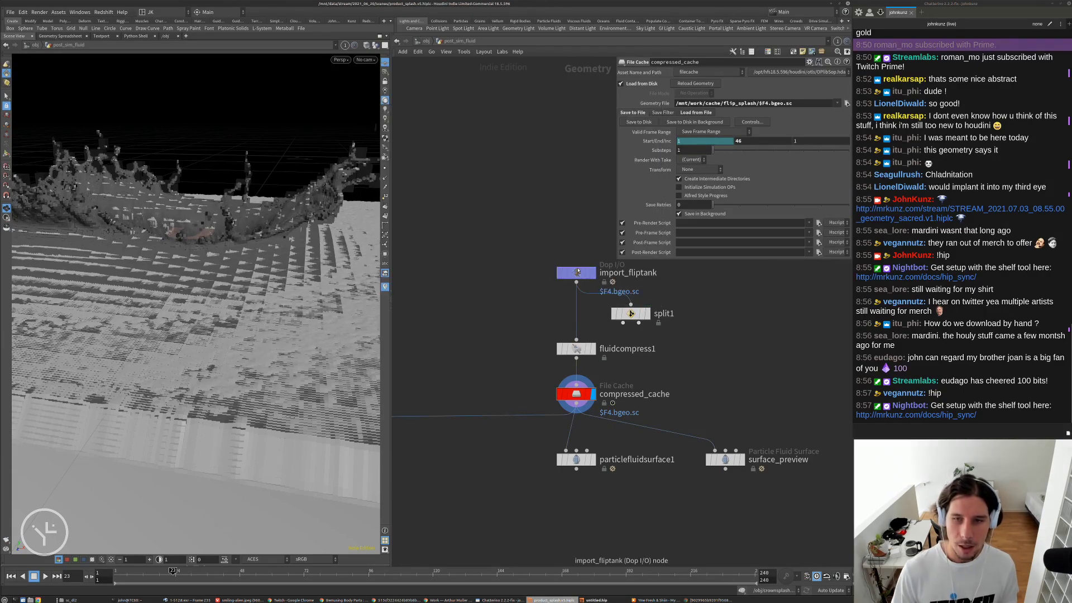
- Review the DOP import settings of import_fliptank, highlighting the vel field in its list of fields to import
click(576, 273)
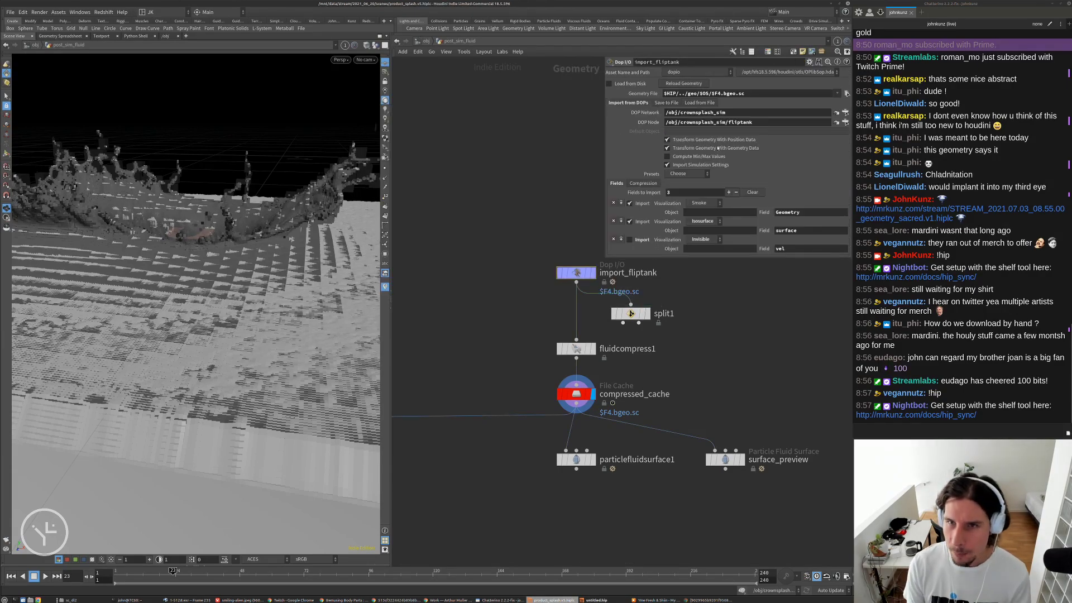
double_click(782, 248)
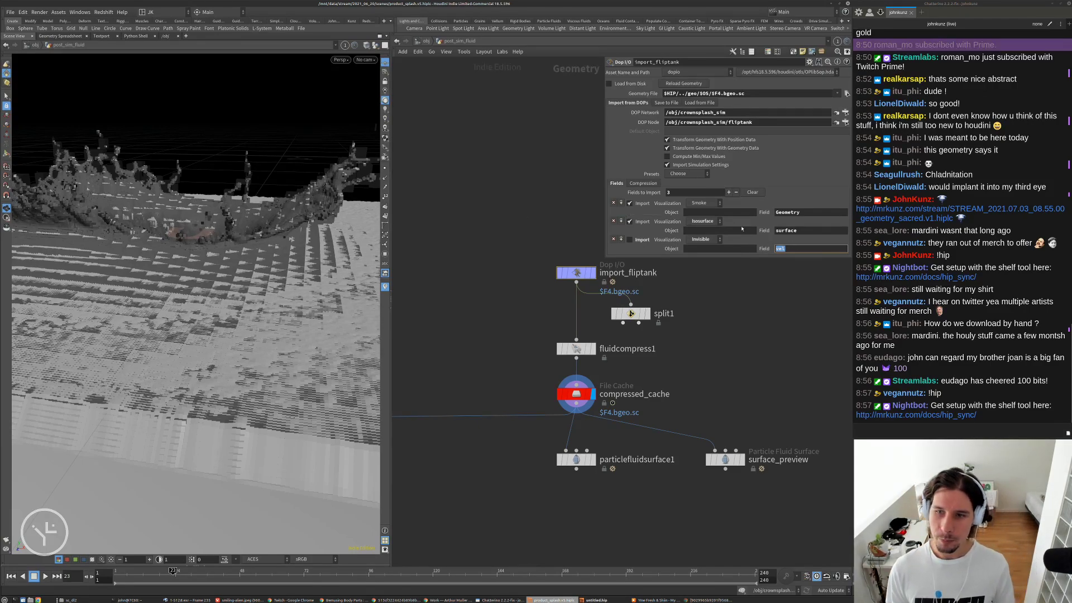
- Leave the vel field entry unchanged and go up from post_sim_fluid to the scene's object level
click(764, 323)
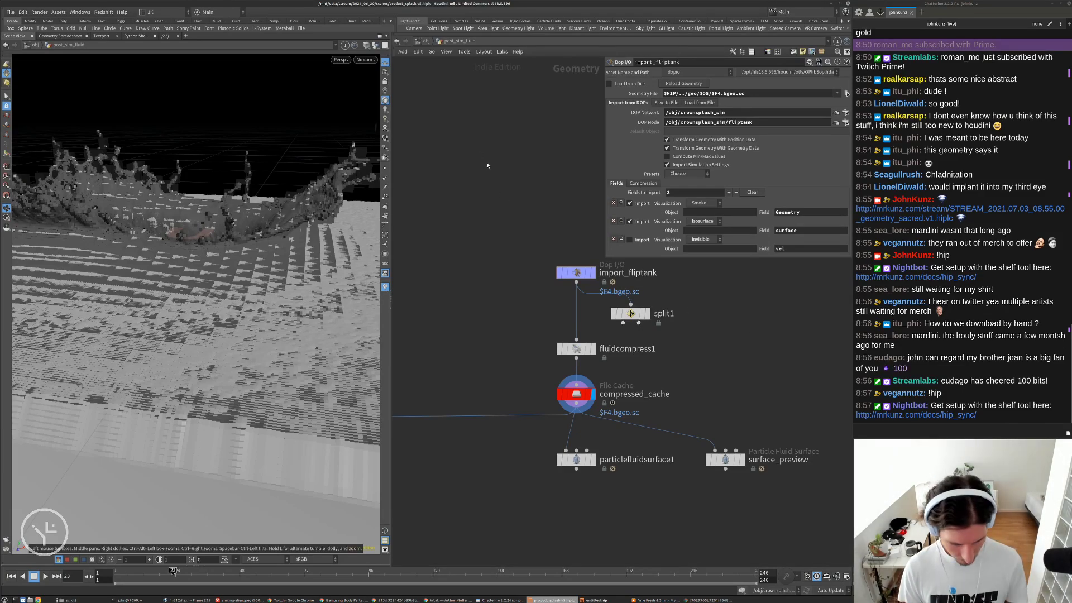
key(ctrl+b)
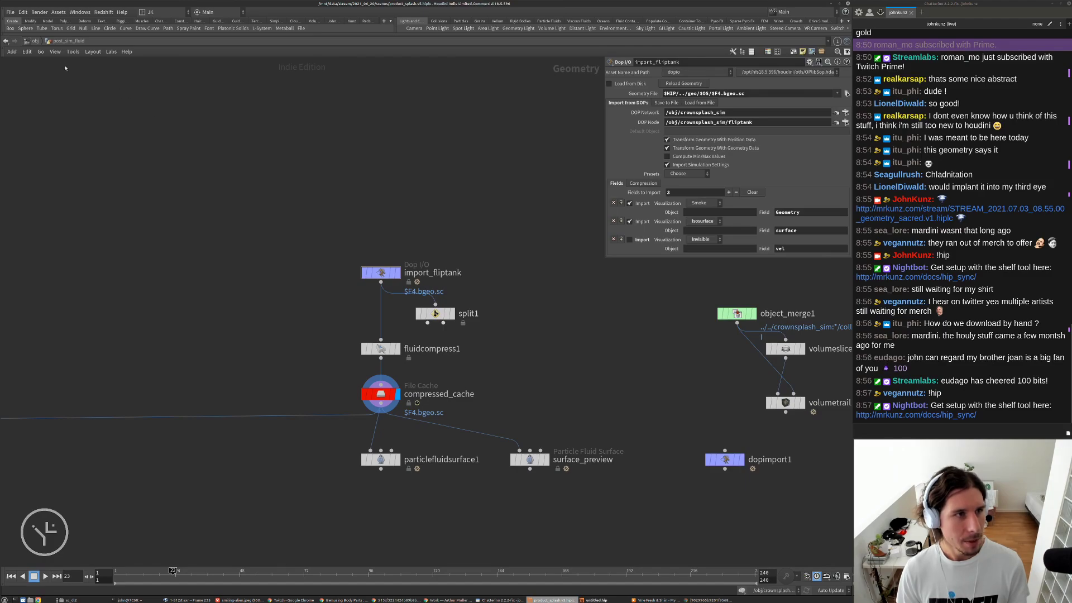
click(35, 41)
key(ctrl+b)
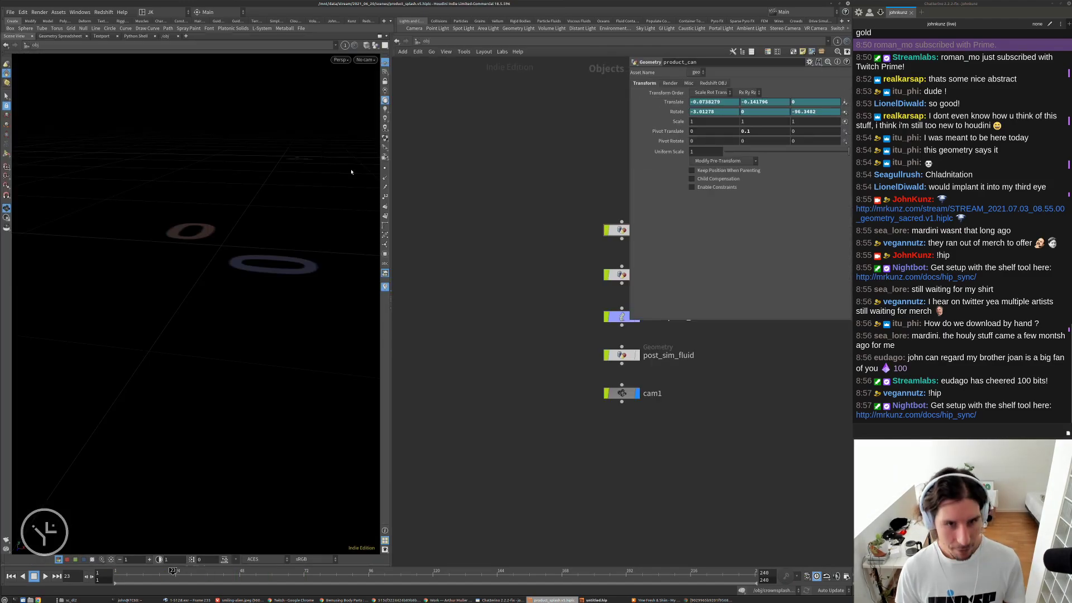
- Rewind the timeline to frame 1 and open the crownsplash_sim DOP network to view its solver nodes
middle_drag(529, 251, 494, 321)
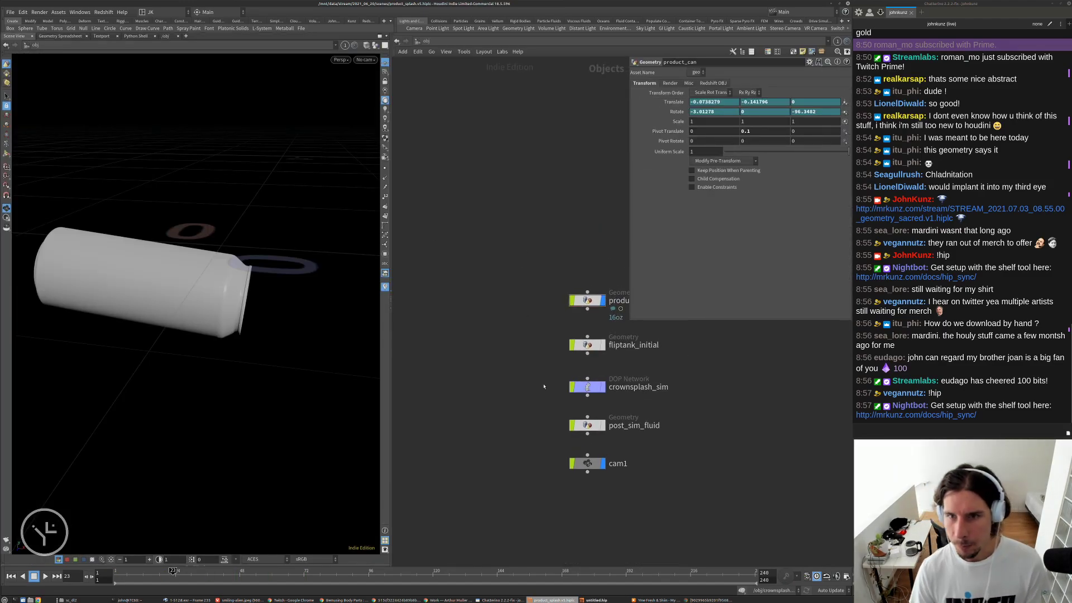
key(ctrl+Up)
click(579, 386)
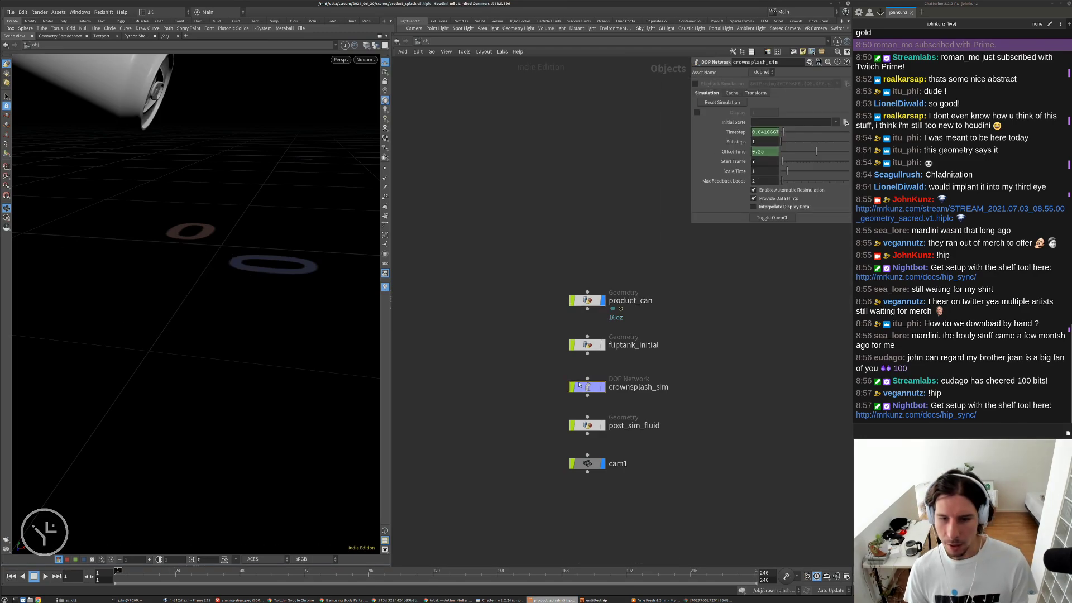
double_click(579, 385)
middle_drag(576, 199, 431, 275)
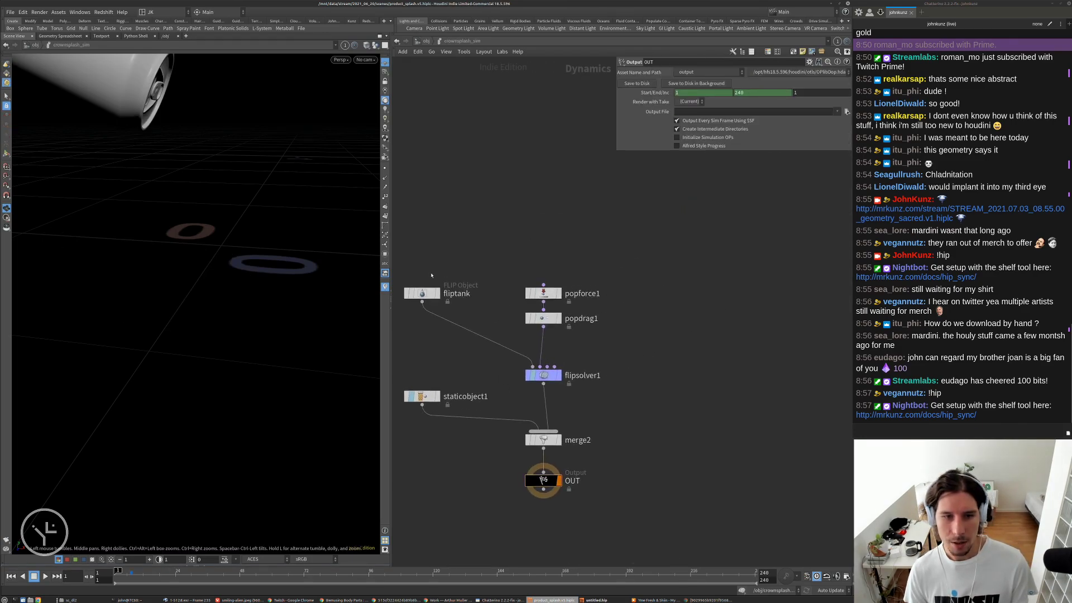
- Review flipsolver1's volume limits, surface tension and substep settings, and return to the object level
click(544, 375)
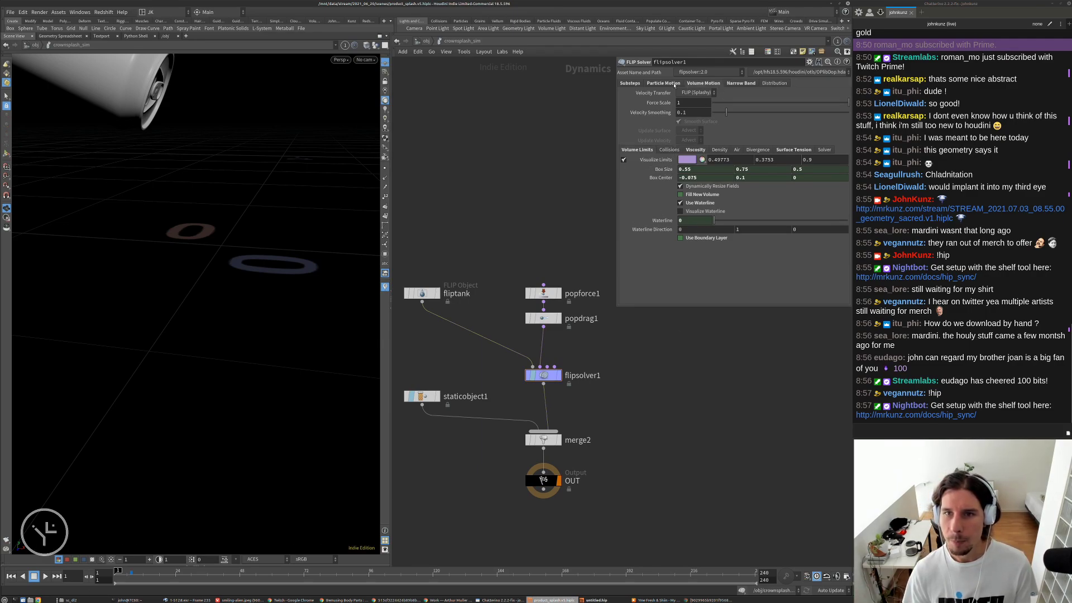
click(790, 150)
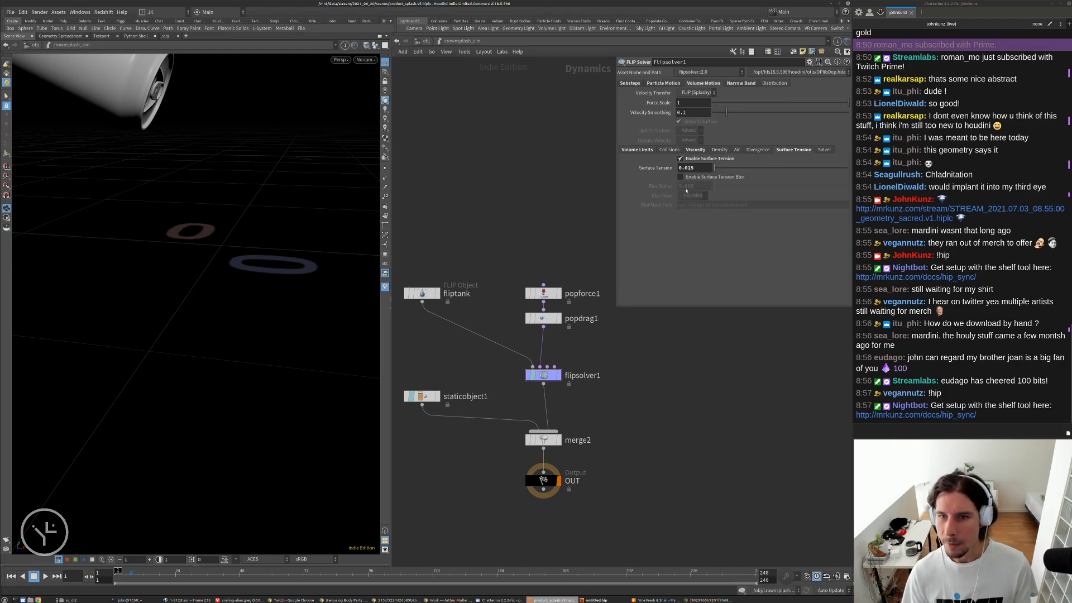
click(630, 83)
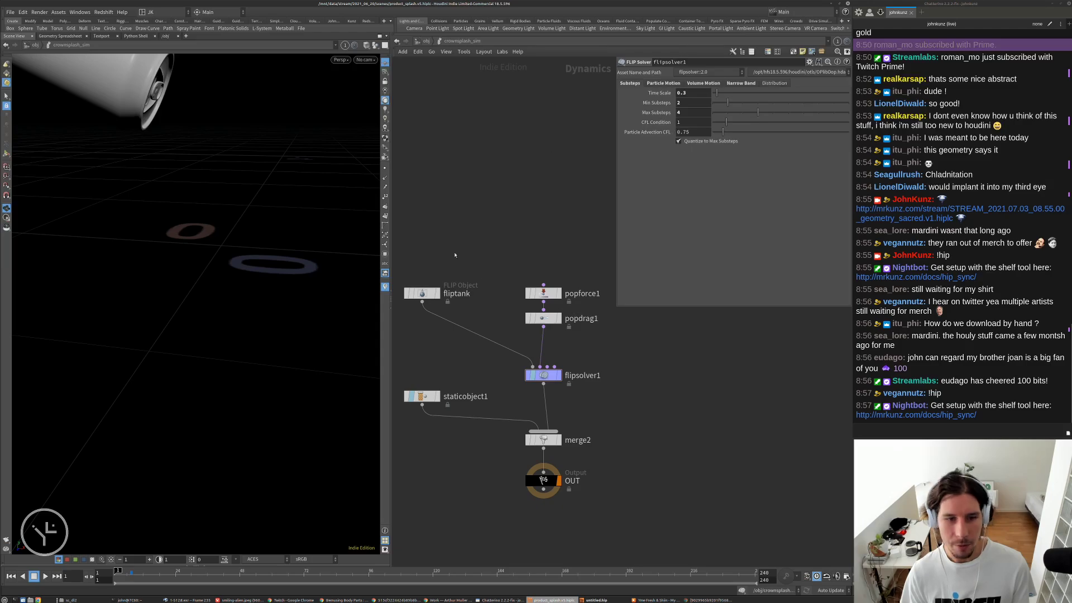
click(434, 294)
click(425, 40)
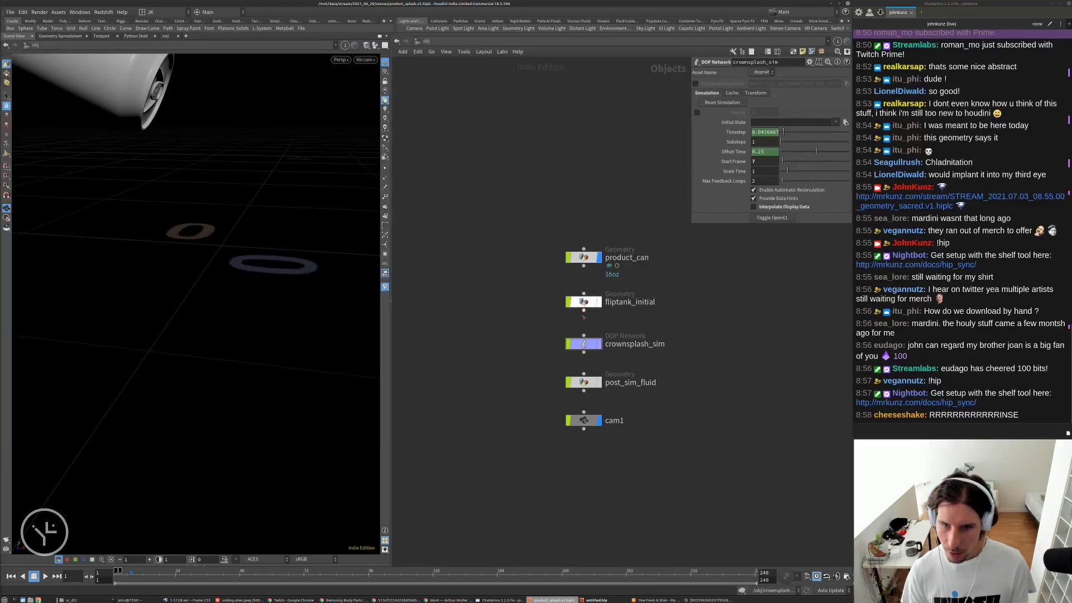
- Reopen the post_sim_fluid network and select fluidcompress1 to check its particle and volume settings
double_click(583, 382)
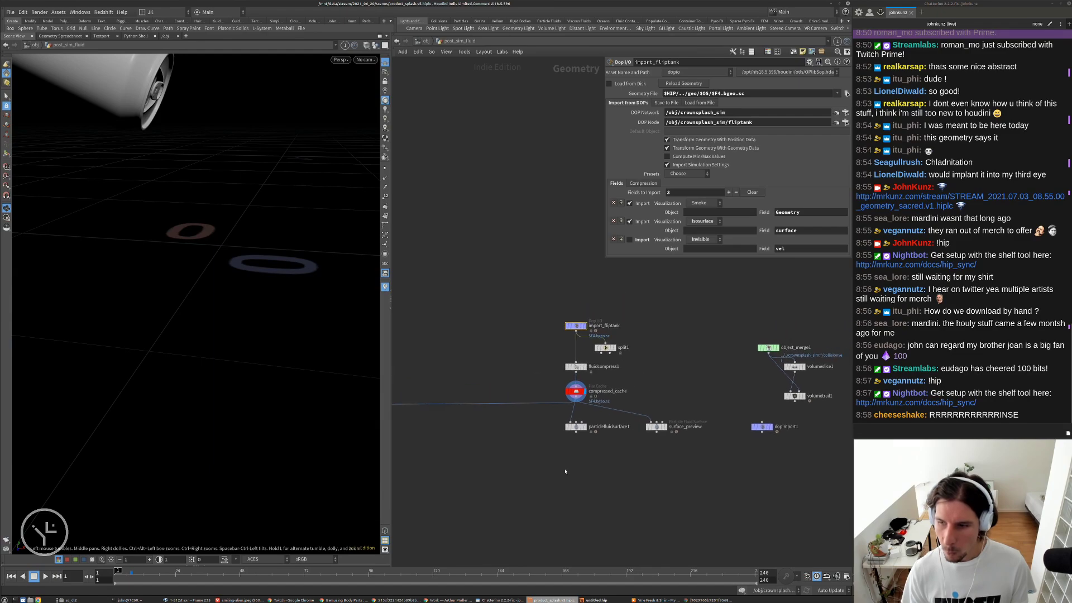
middle_drag(455, 342, 508, 319)
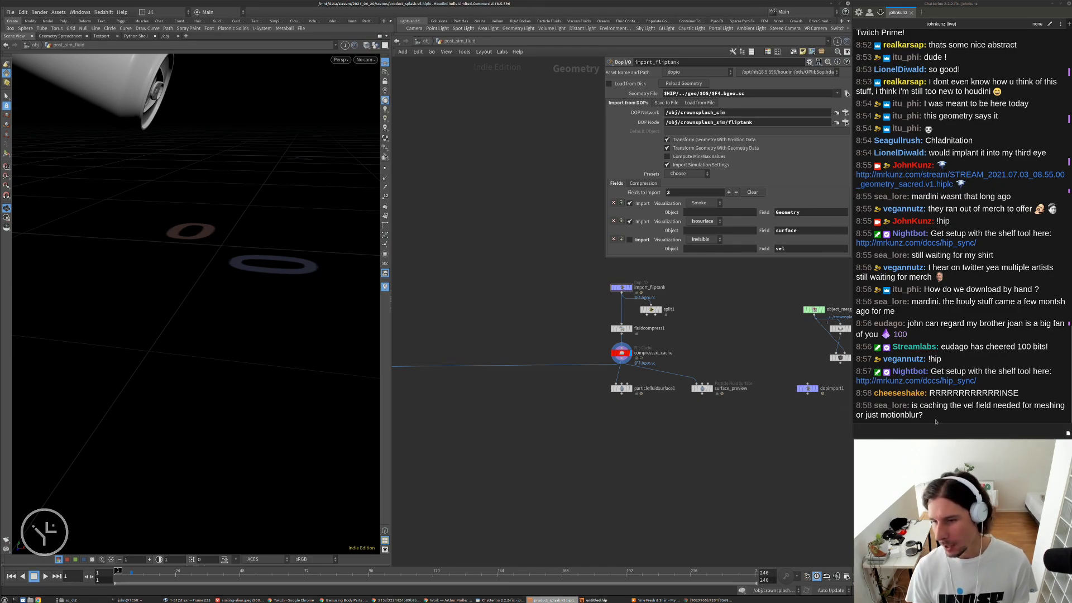
scroll(638, 321, up, 5)
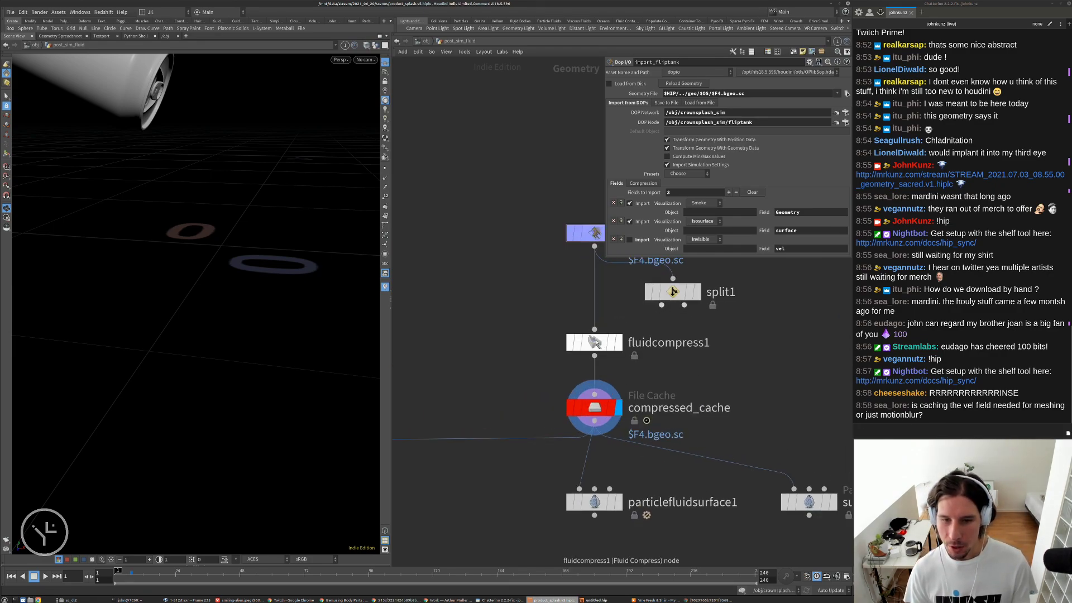
click(639, 343)
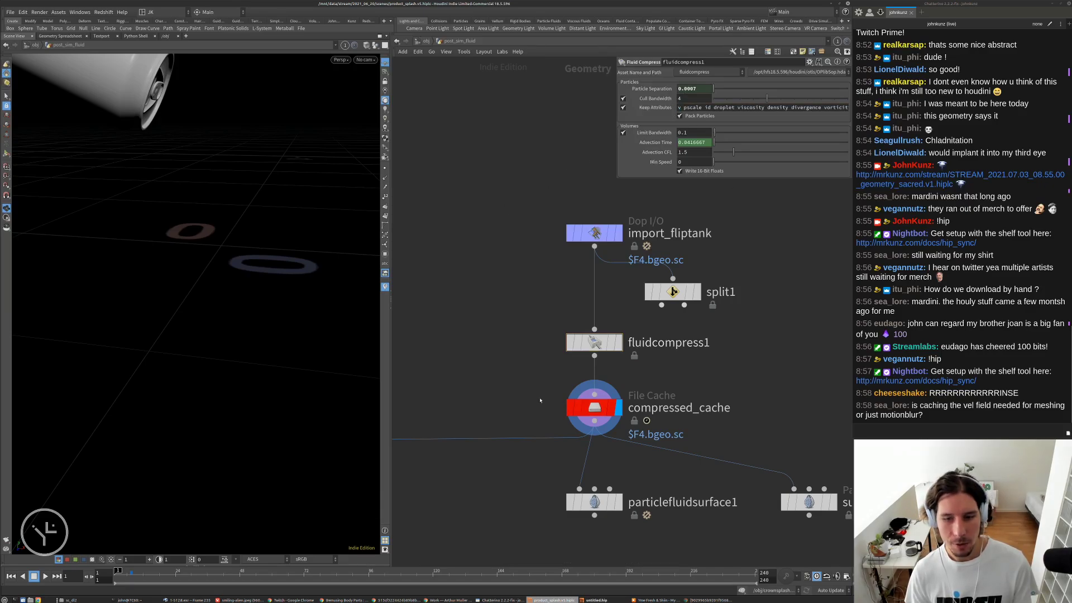
- Display the unpack1 node below the blast nodes and view its particles around the can at the early frames, ending at frame 5
middle_drag(510, 423, 679, 348)
scroll(679, 348, down, 5)
middle_drag(395, 411, 518, 378)
scroll(518, 379, up, 4)
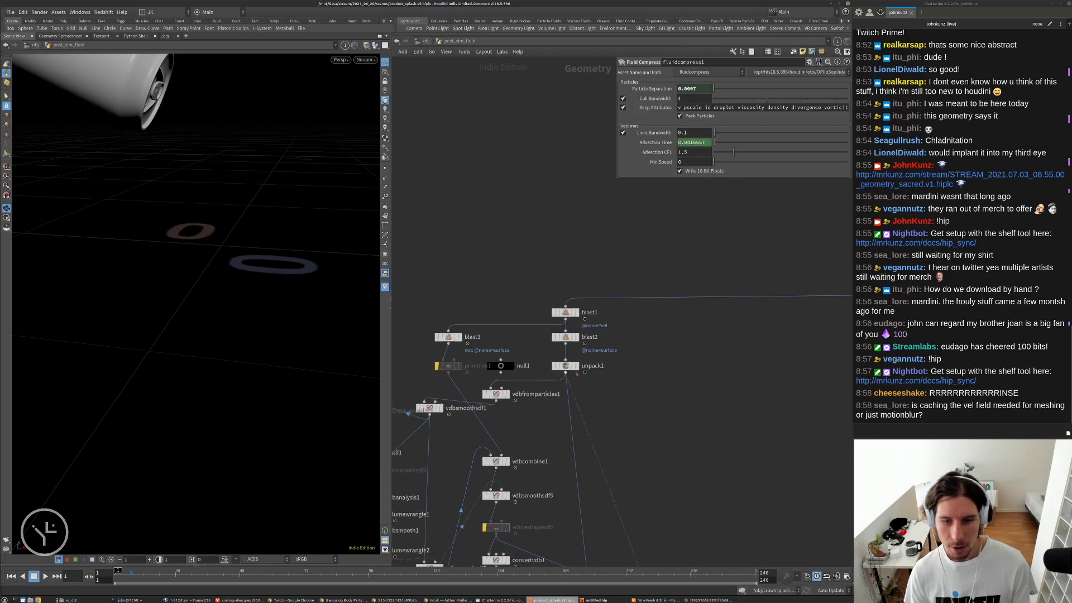
click(566, 366)
drag(154, 581, 138, 576)
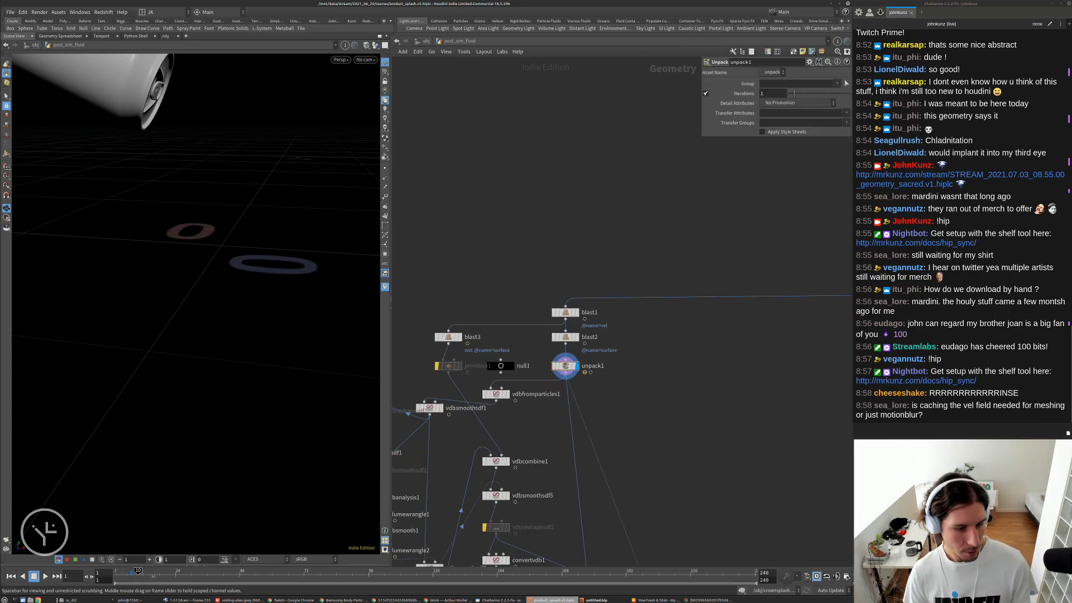
click(128, 573)
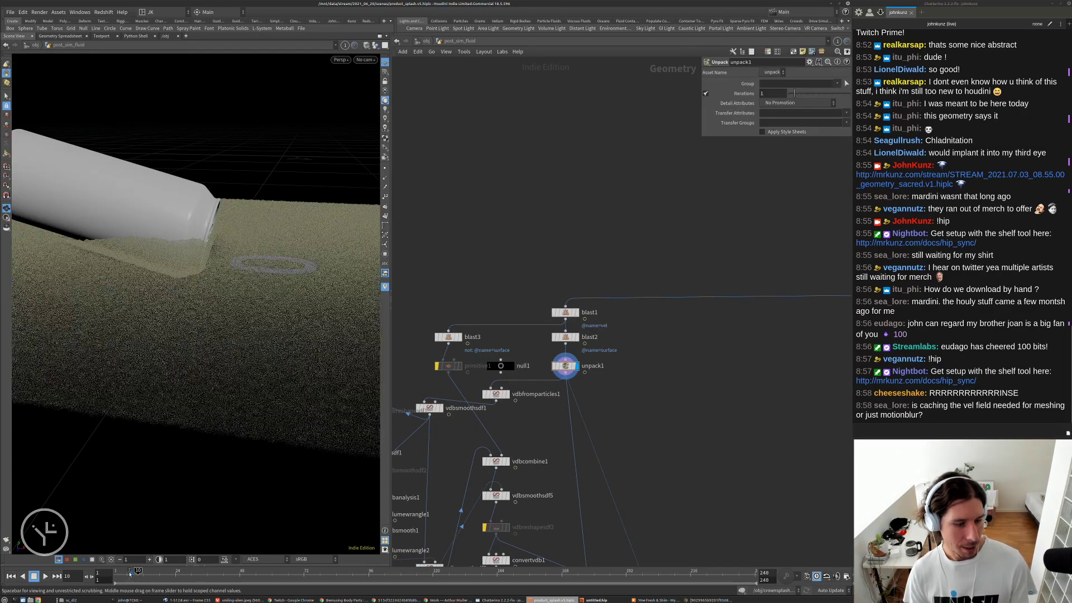
drag(127, 572, 125, 572)
drag(132, 524, 210, 291)
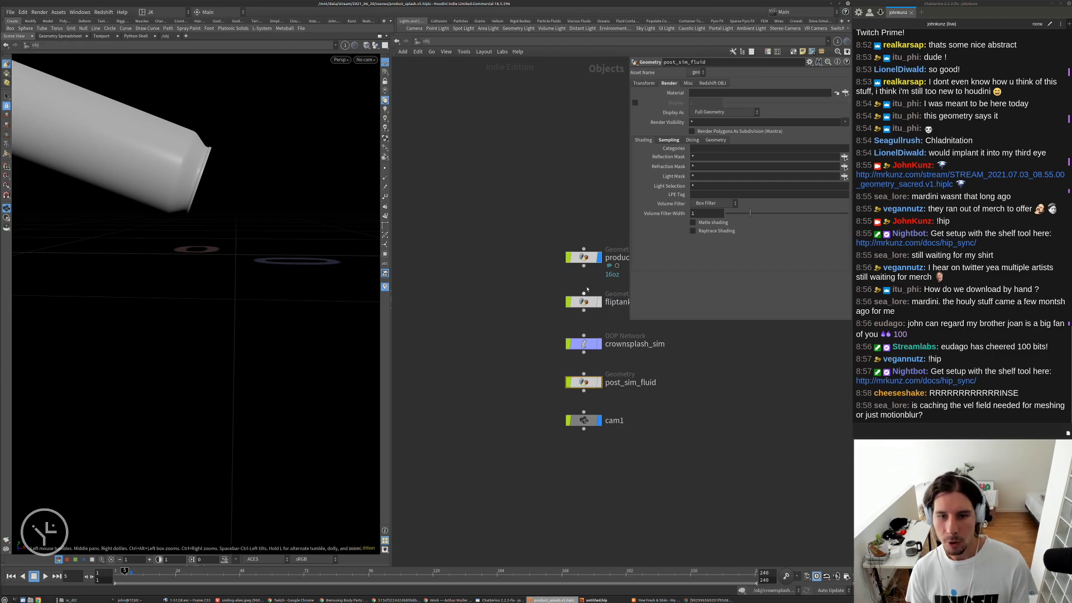
- Check crownsplash_sim's simulation timing settings and move to frame 7, where the can reaches the fluid surface
click(586, 344)
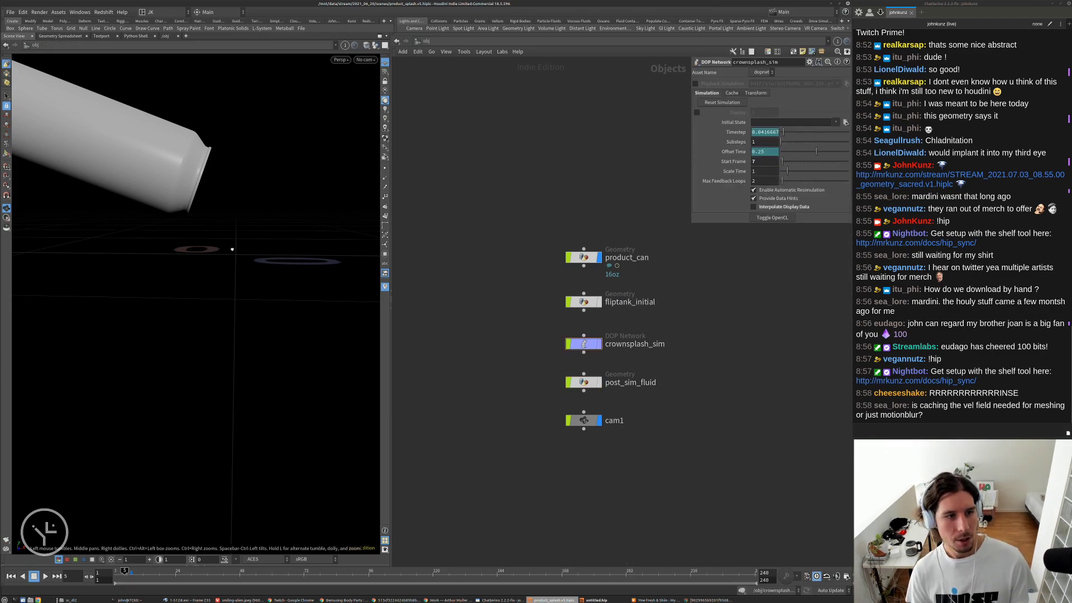
drag(233, 250, 244, 238)
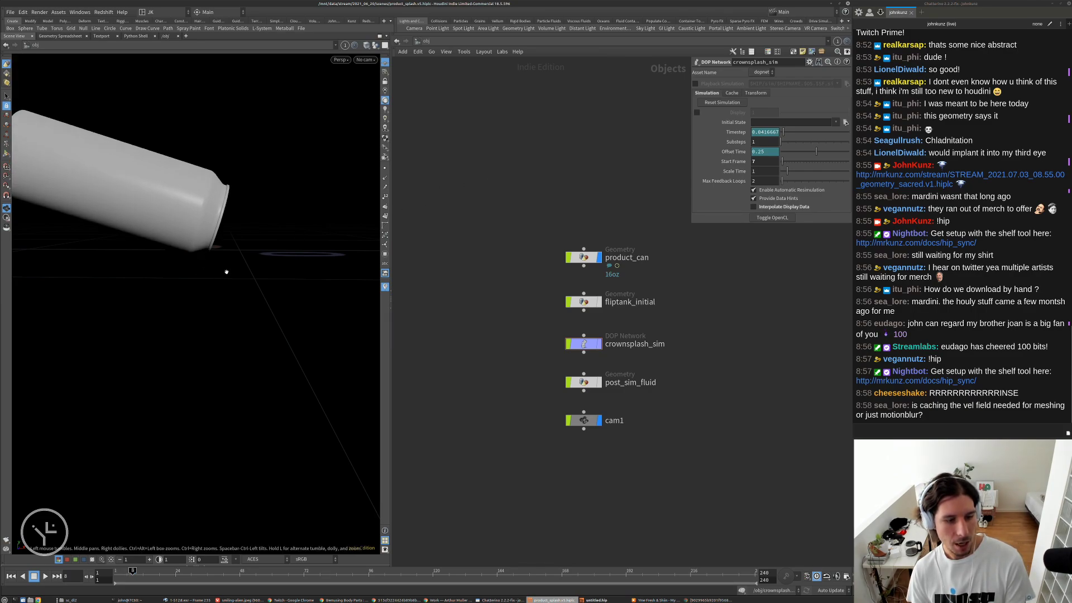
key(Left)
- Return to post_sim_fluid and turn on point trails in the viewport to inspect the unpacked particles' motion
double_click(585, 383)
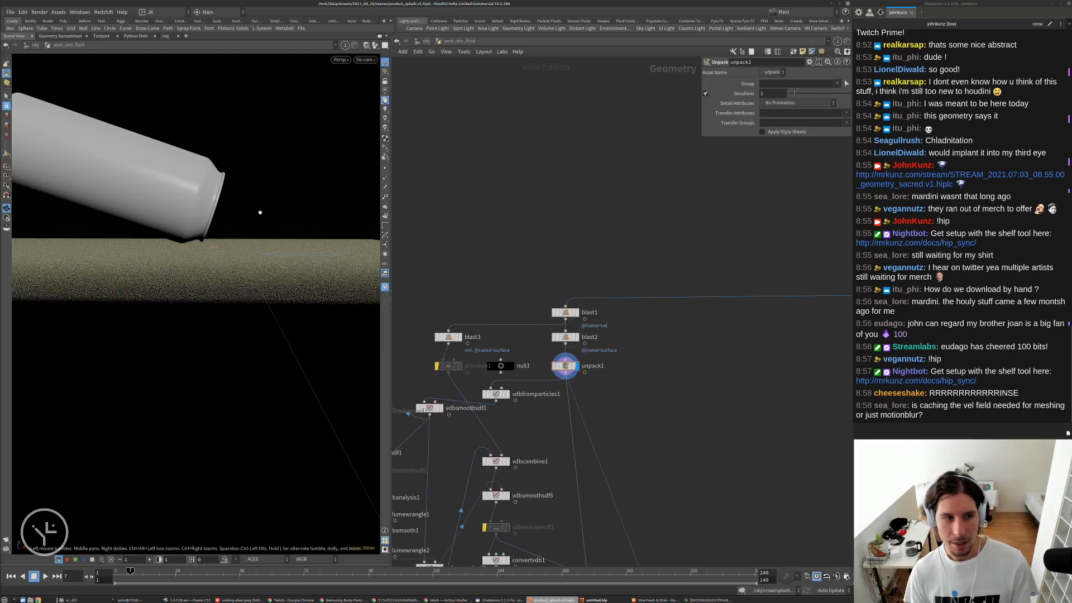
drag(260, 213, 248, 217)
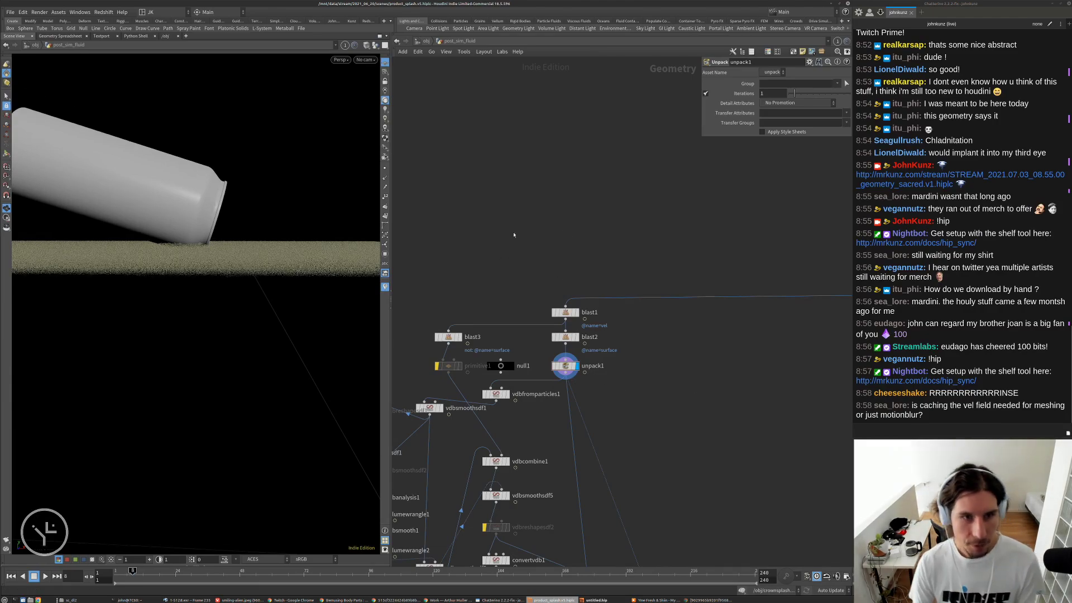
click(384, 188)
drag(157, 288, 190, 284)
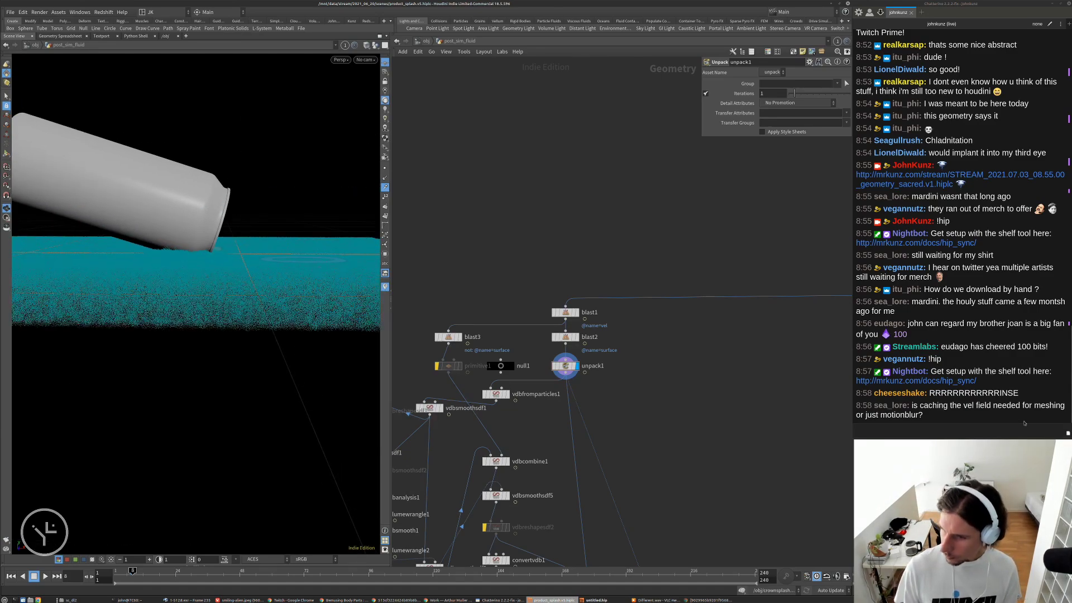
- Highlight the chat question about caching the vel field and bring the surfacing network below unpack1 into overview
drag(938, 421, 913, 406)
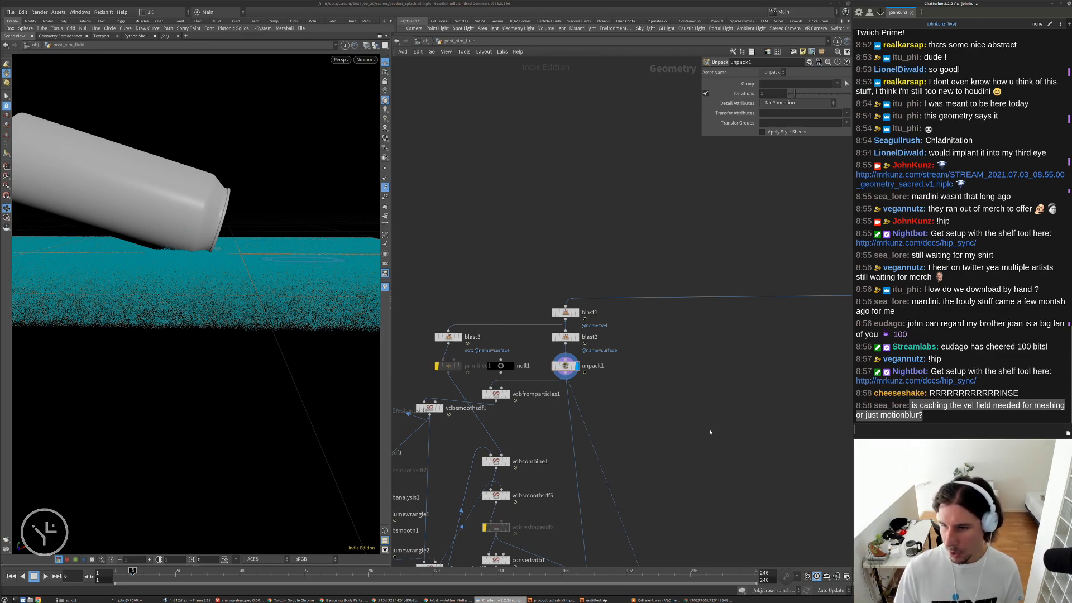
scroll(698, 425, down, 5)
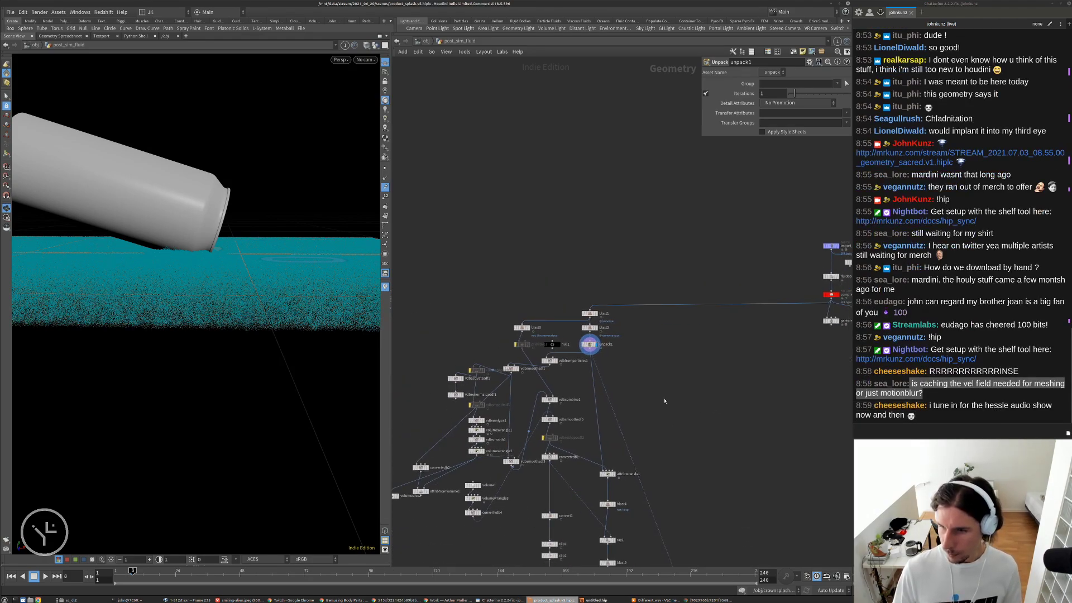
middle_drag(638, 429, 653, 389)
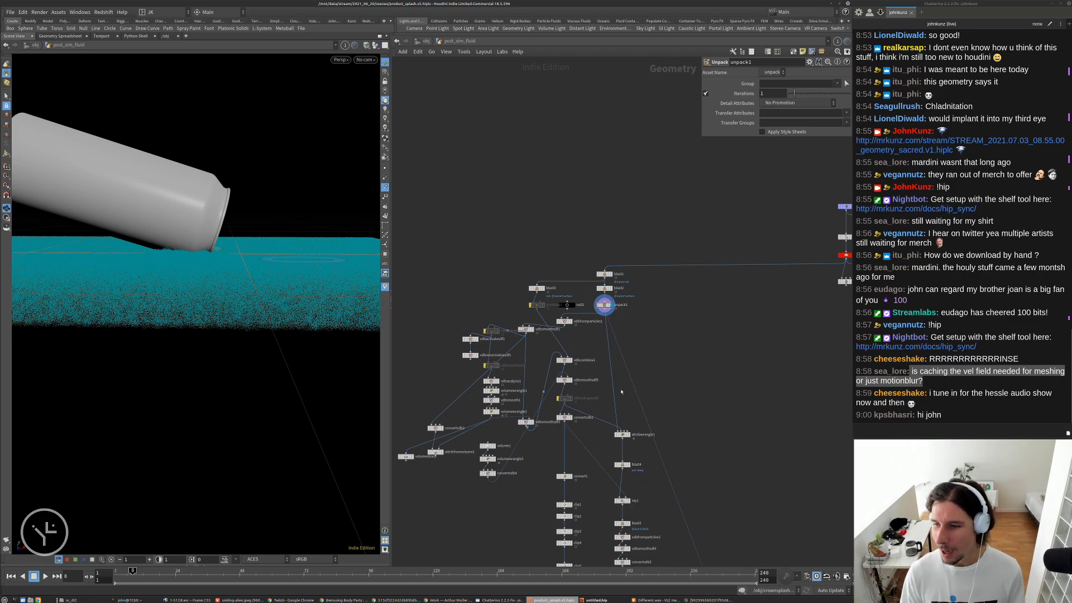
- Delete the unused null1 node between primitive1 and unpack1
scroll(630, 336, up, 3)
middle_drag(636, 359, 683, 320)
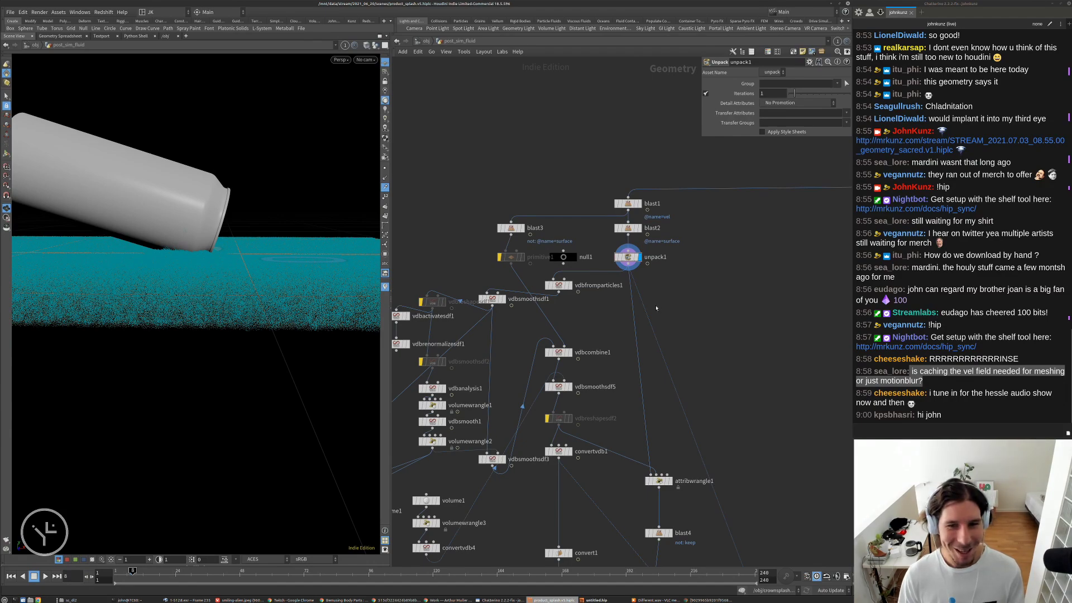
scroll(561, 254, up, 2)
click(566, 259)
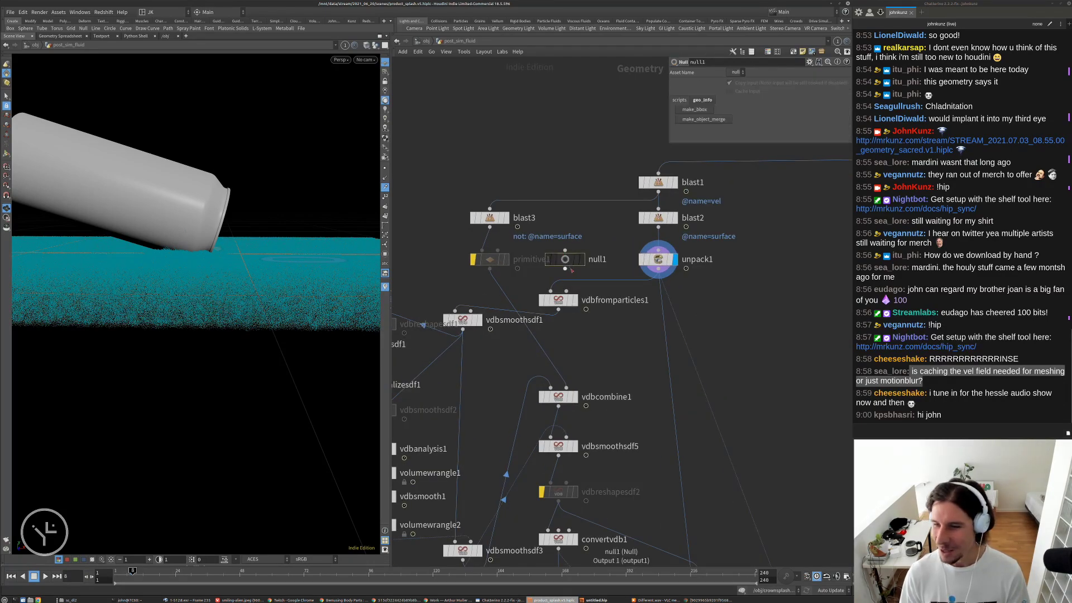
key(Delete)
- Select vdbfromparticles1 below unpack1 to review its voxel size and point radius settings
scroll(592, 301, down, 2)
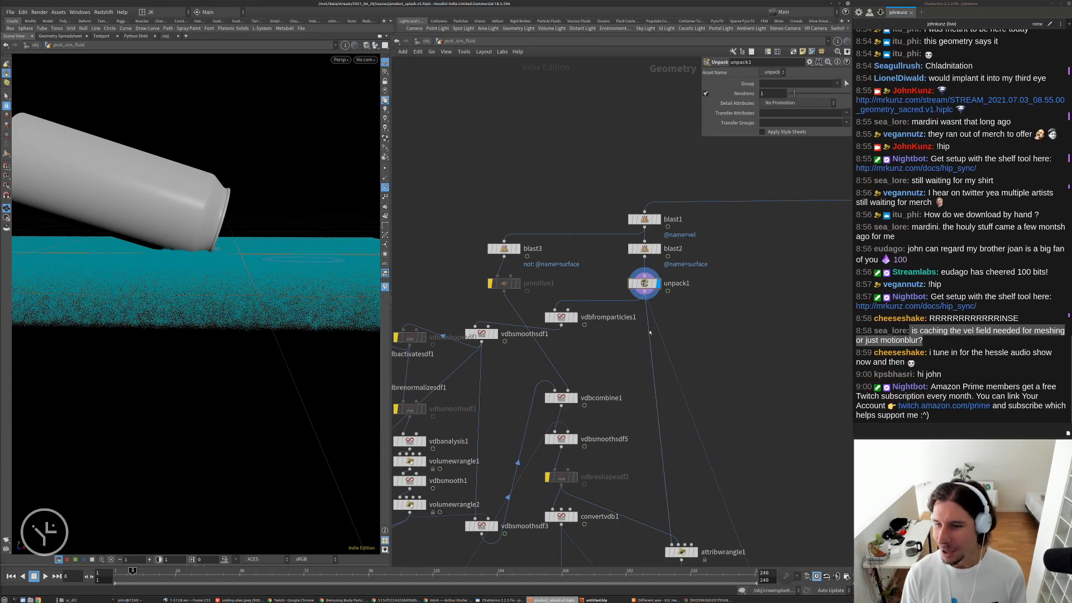
middle_drag(681, 351, 687, 312)
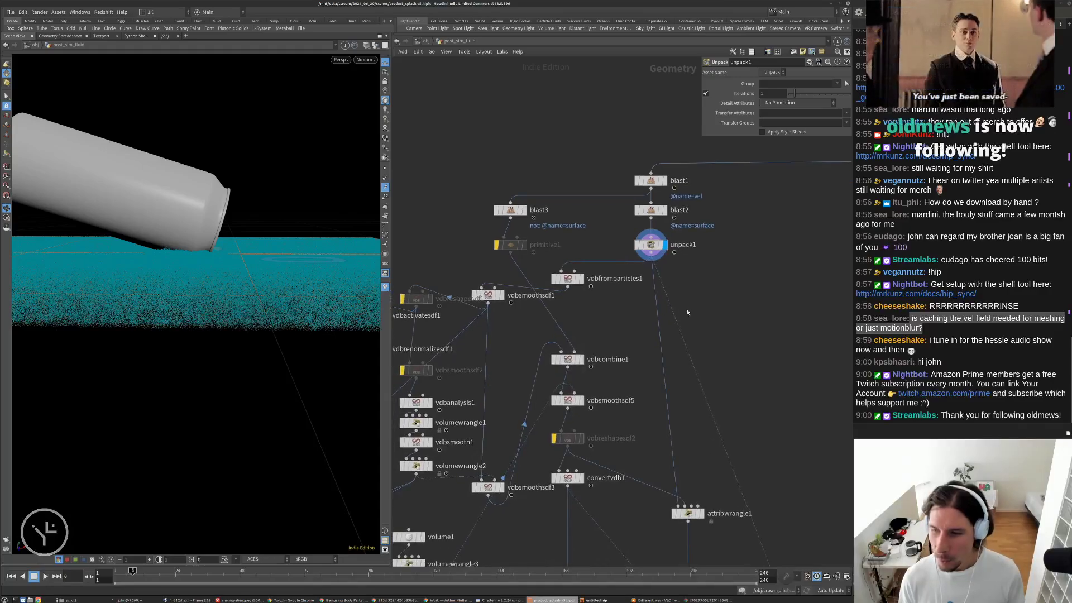
click(568, 278)
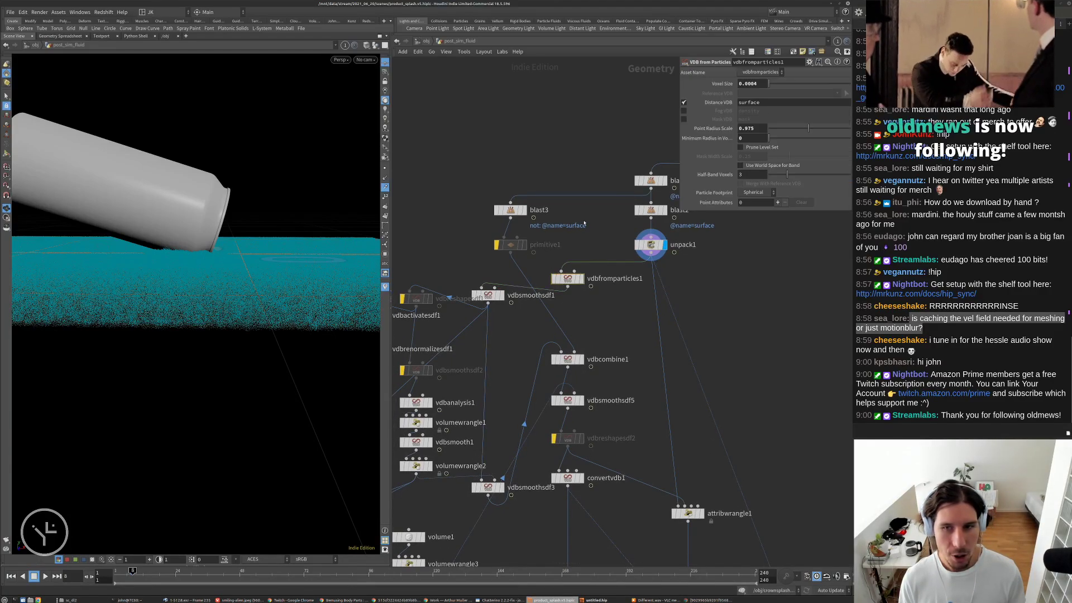
- Display the compressed_cache node and view the whole cached fluid block together with the can
middle_drag(584, 223, 479, 275)
middle_drag(736, 263, 584, 346)
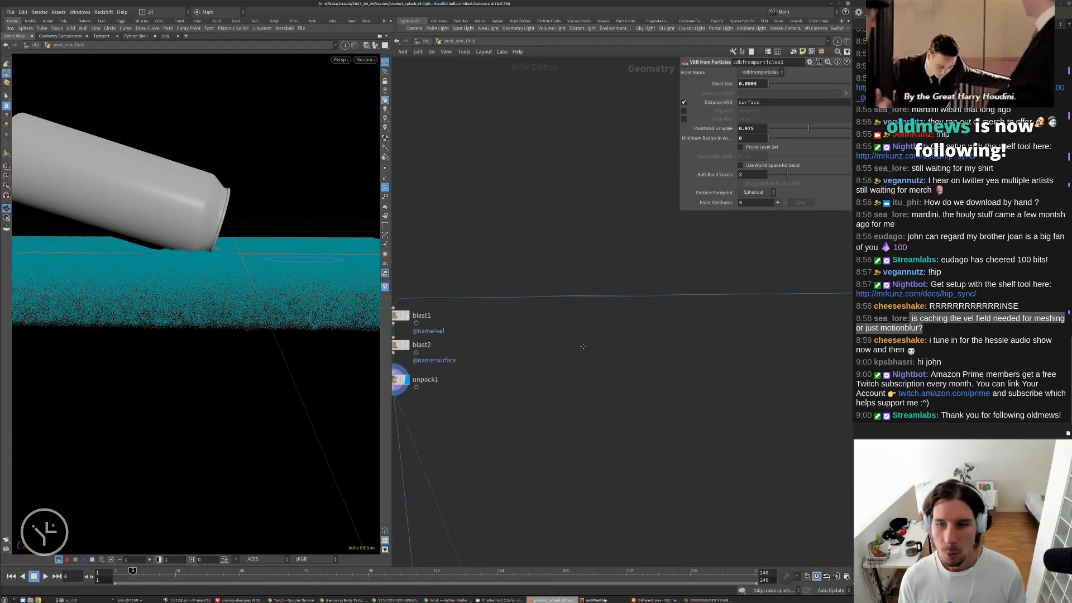
middle_drag(773, 338, 566, 344)
middle_drag(413, 345, 424, 367)
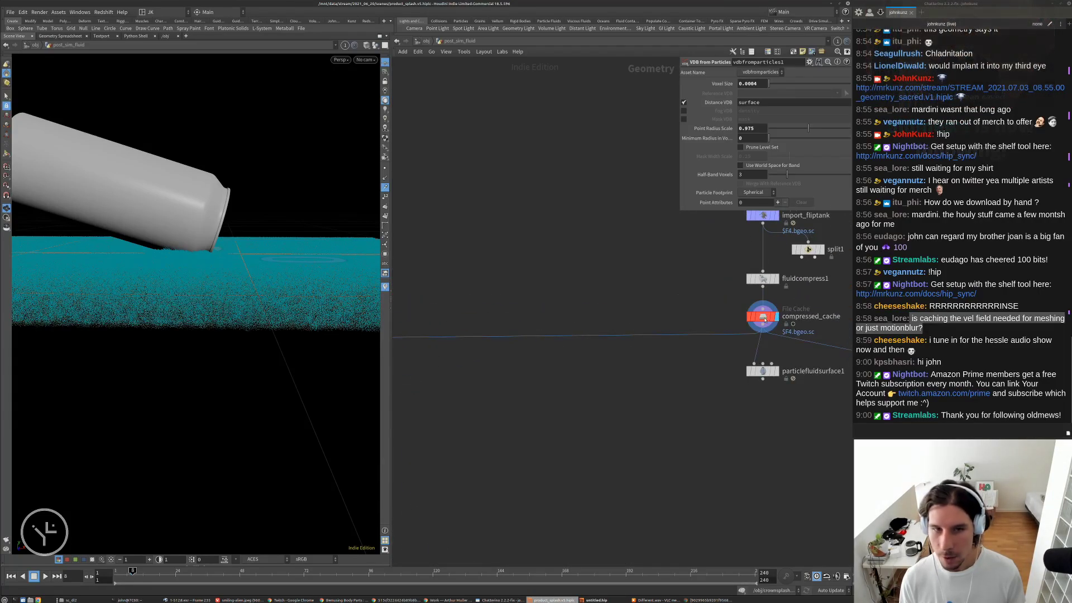
click(765, 318)
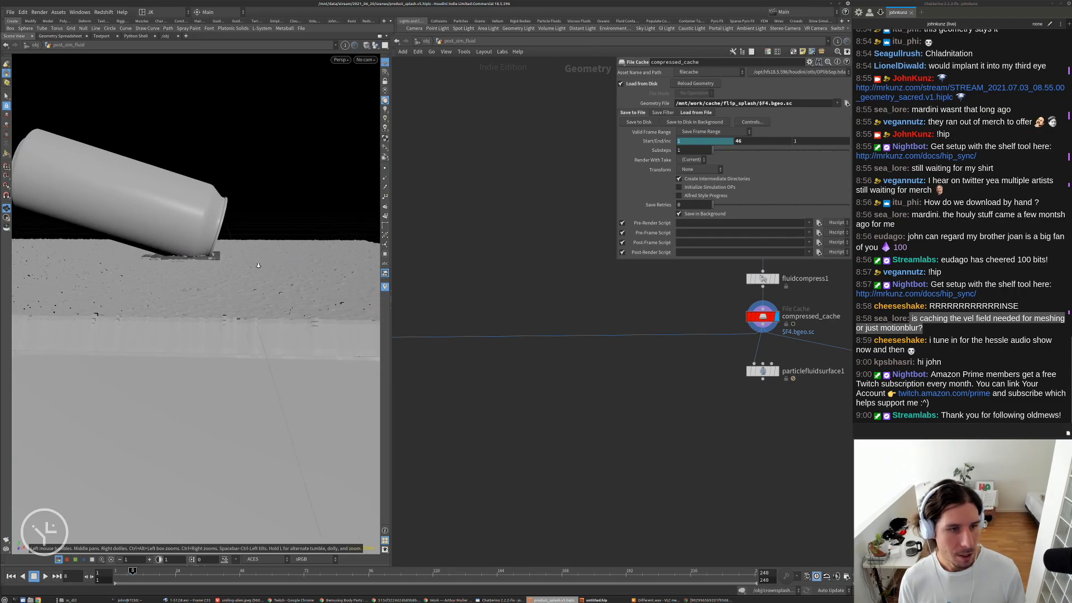
right_drag(259, 265, 239, 294)
middle_drag(442, 413, 704, 367)
scroll(526, 327, up, 3)
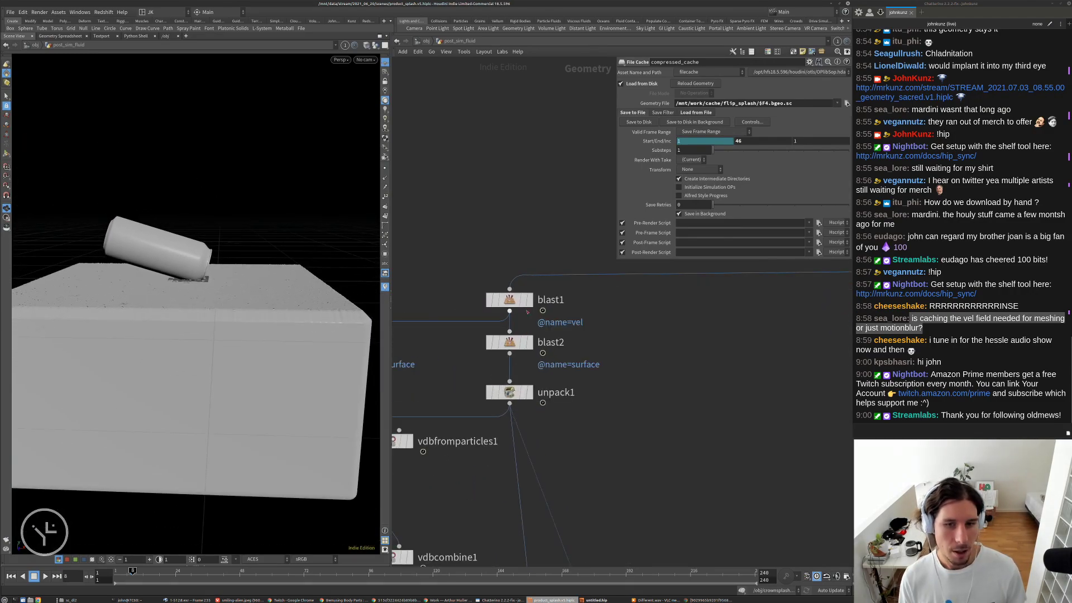
click(522, 304)
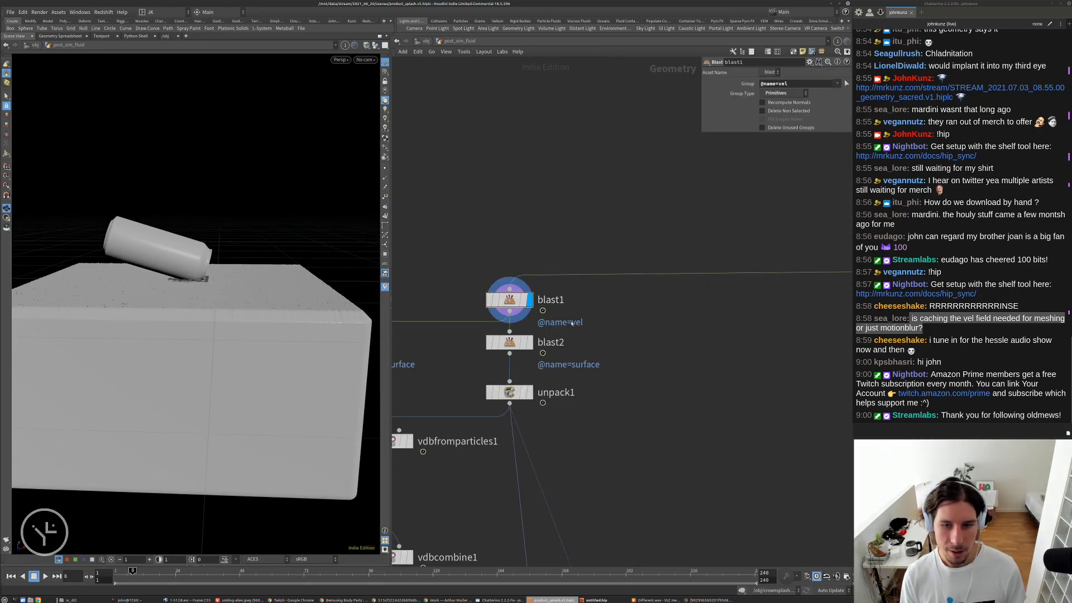
click(530, 343)
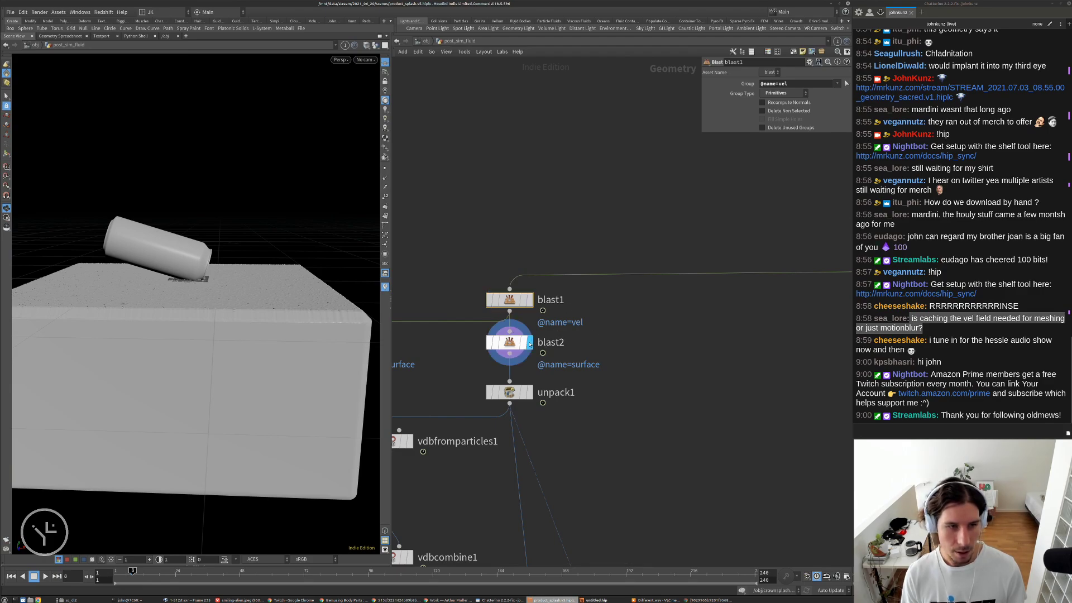
click(518, 348)
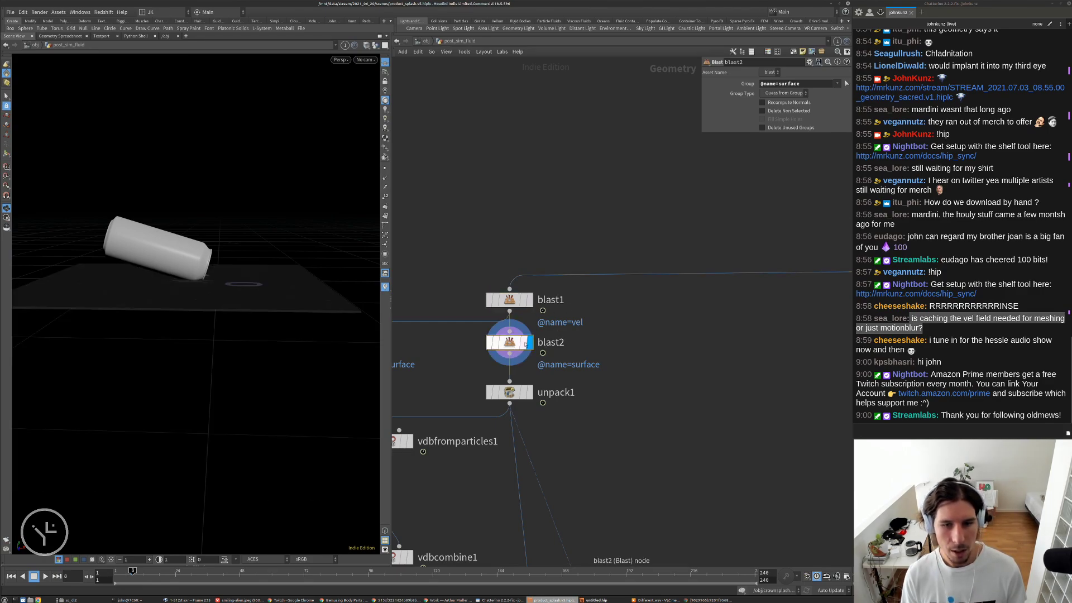
drag(251, 268, 281, 299)
- Display blast3 to view the isolated surface field, switch back to blast2 and examine the fluid close to the can rim
middle_drag(658, 359, 824, 299)
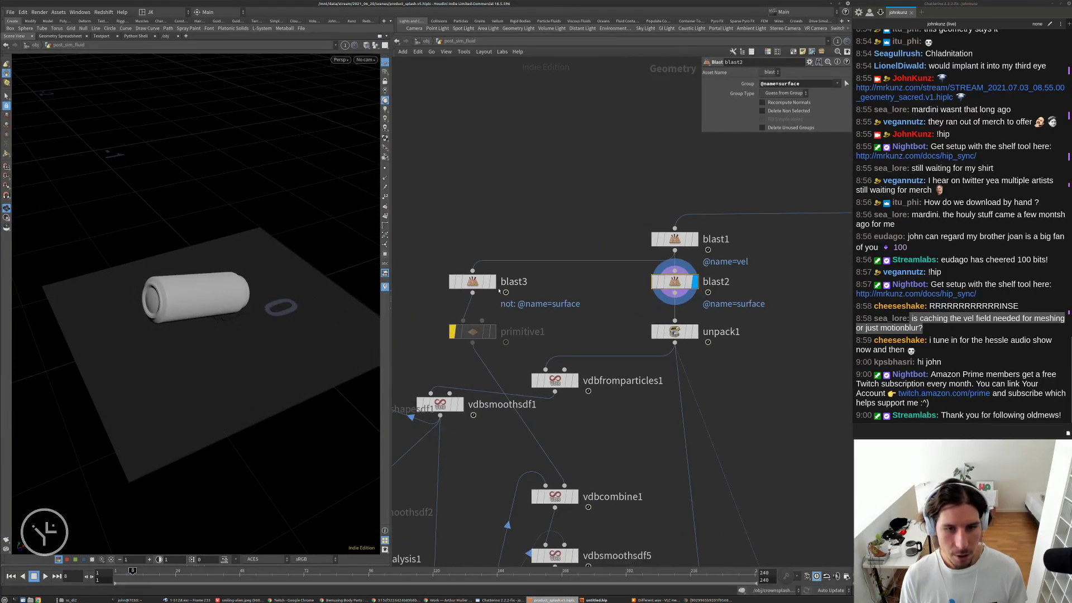
click(493, 282)
click(473, 287)
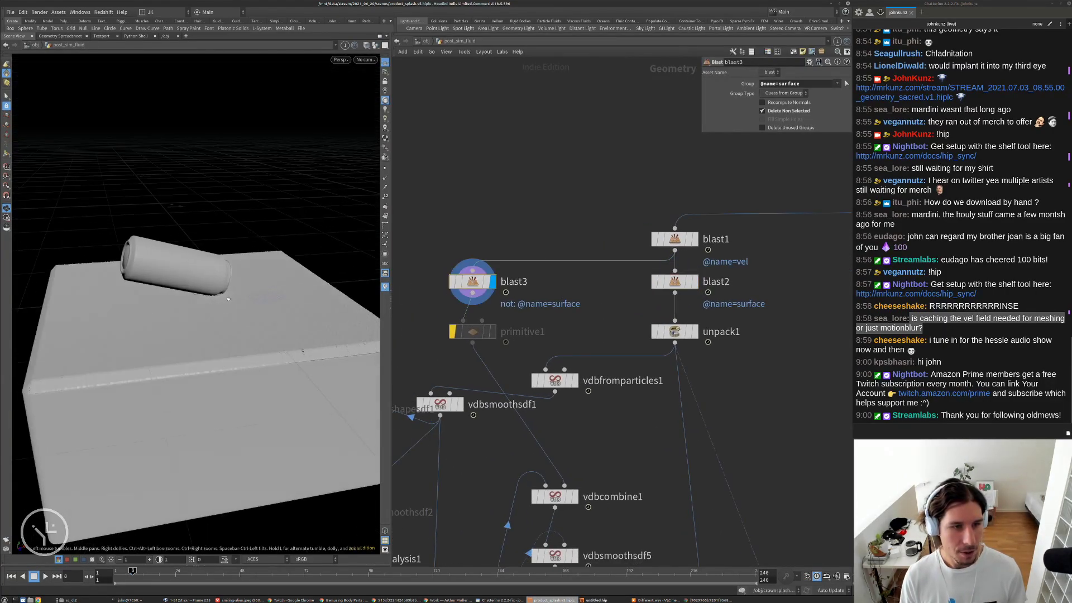
click(695, 282)
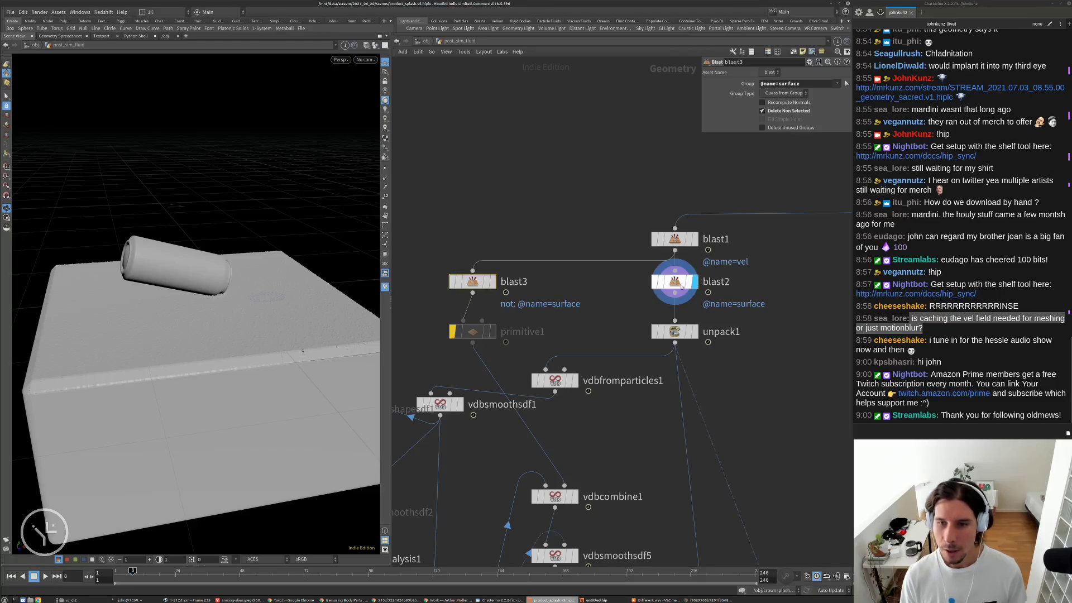
drag(223, 319, 173, 321)
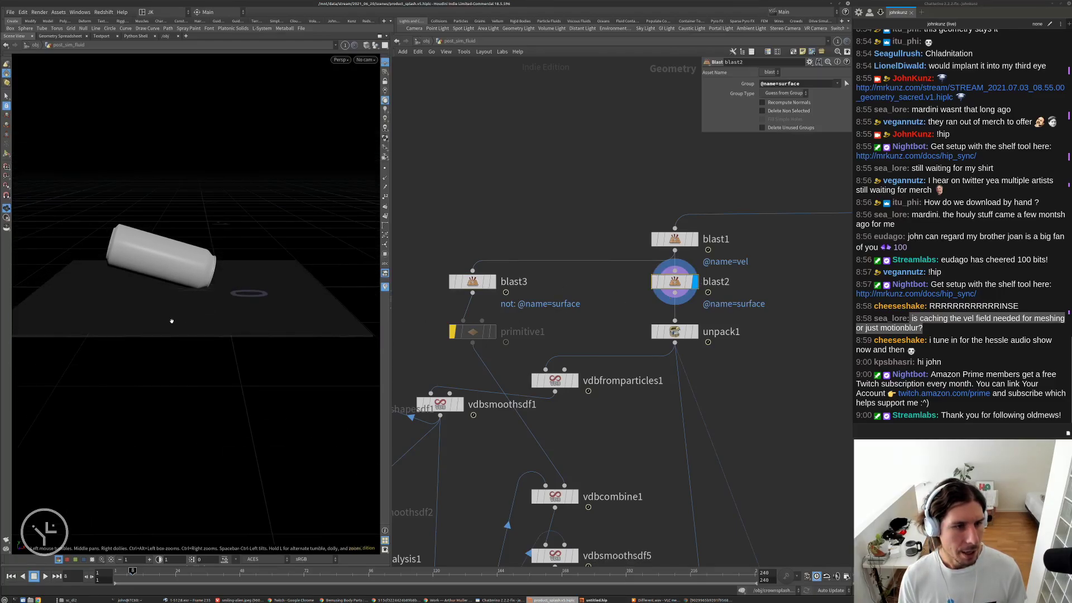
right_drag(173, 321, 334, 278)
drag(334, 279, 358, 279)
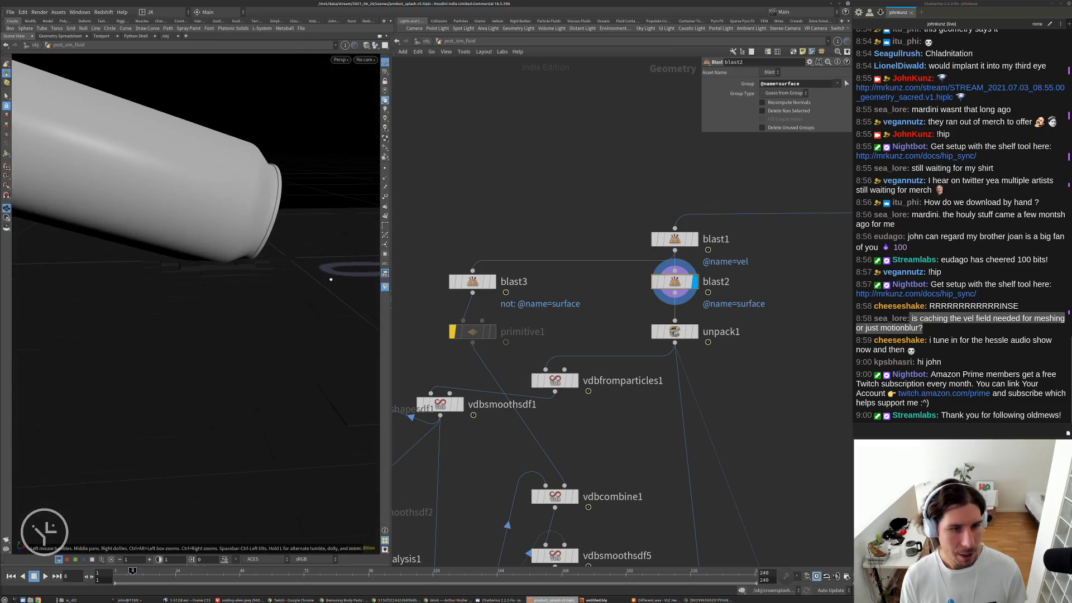
- Display the unpacked particles of unpack1 around the can rim and check the node info of blast2
click(695, 332)
click(691, 332)
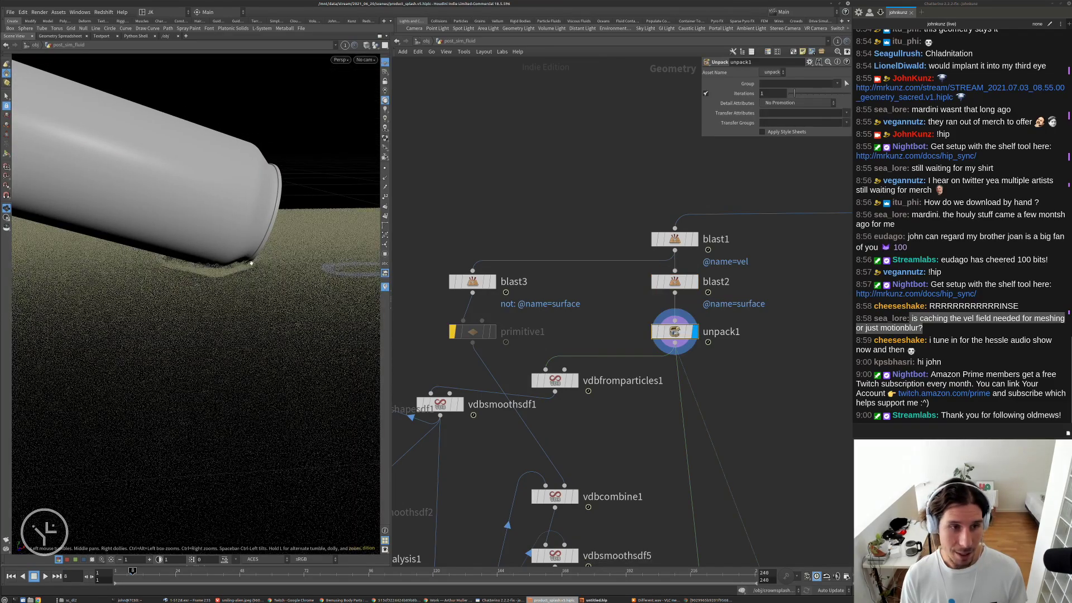
middle_click(674, 281)
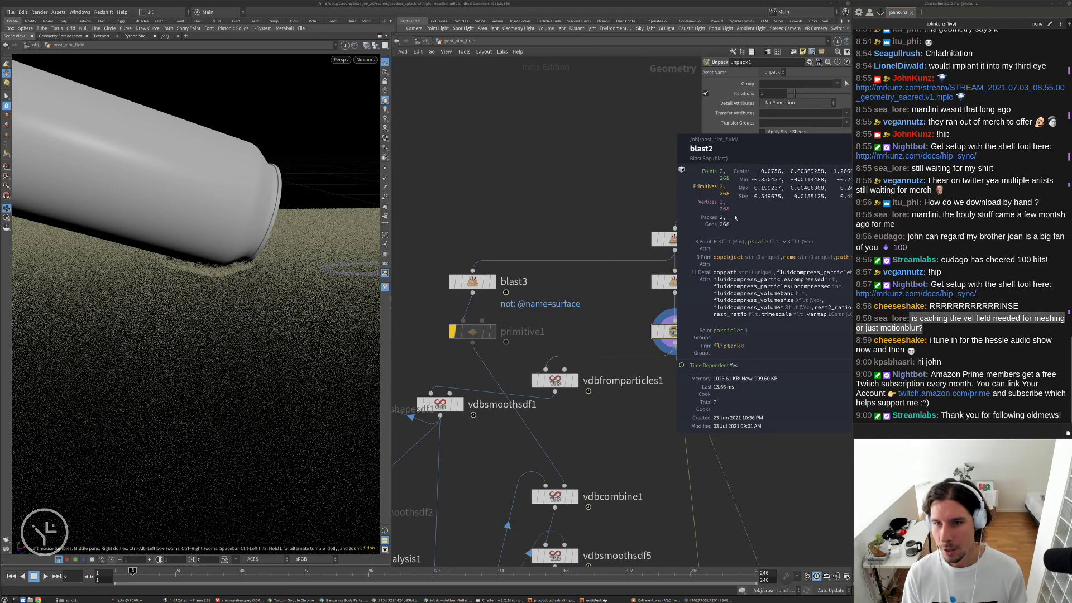
middle_drag(732, 229, 697, 180)
drag(288, 279, 263, 254)
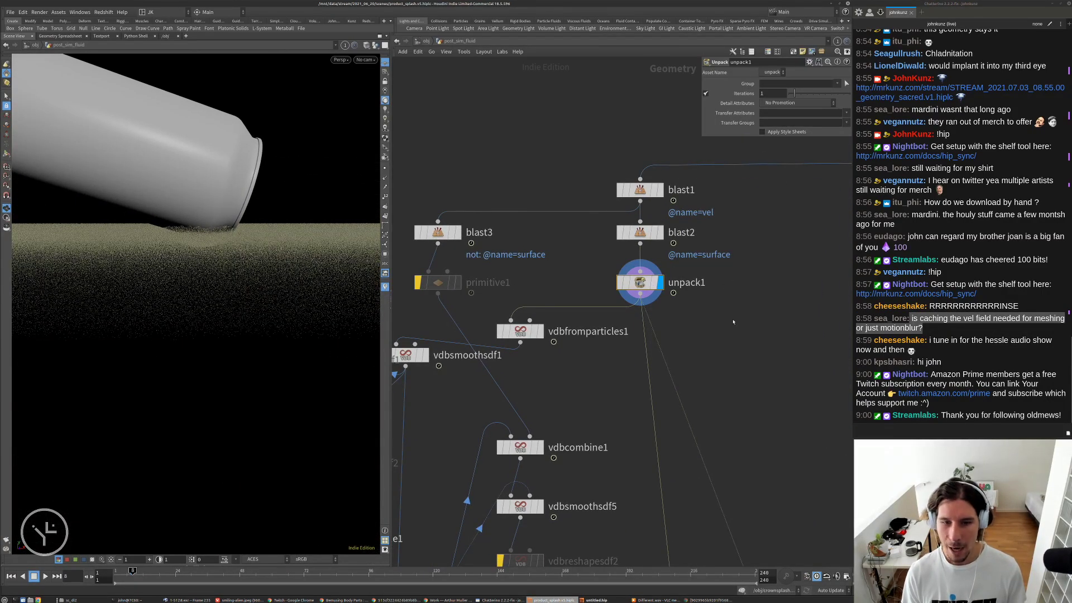
- Display vdbfromparticles1 to view the raw VDB surface built from the unpacked particles
scroll(733, 322, down, 2)
scroll(706, 312, down, 3)
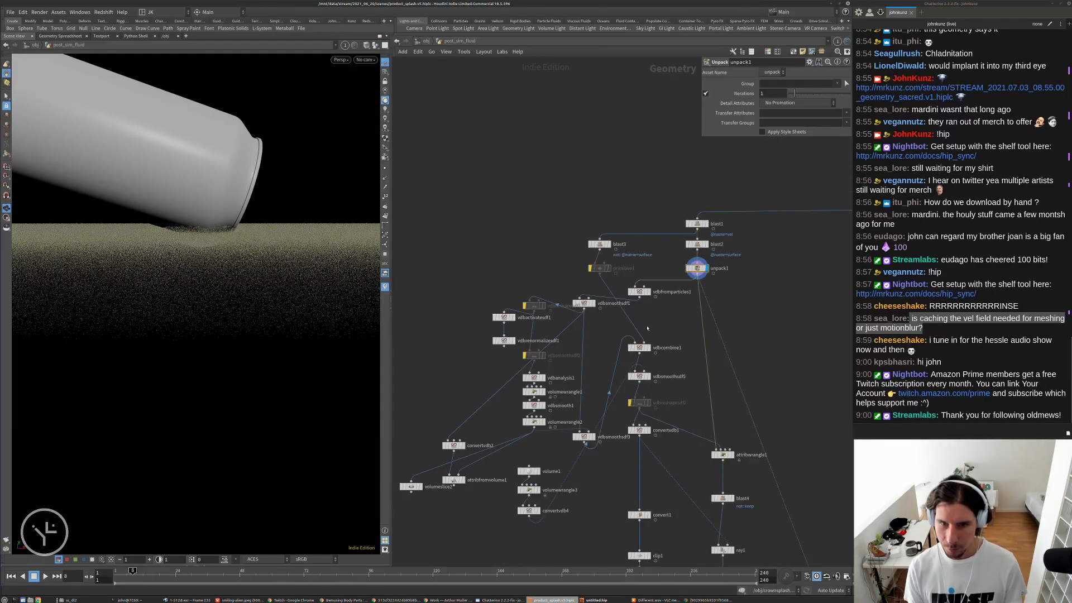
scroll(651, 291, up, 3)
click(648, 293)
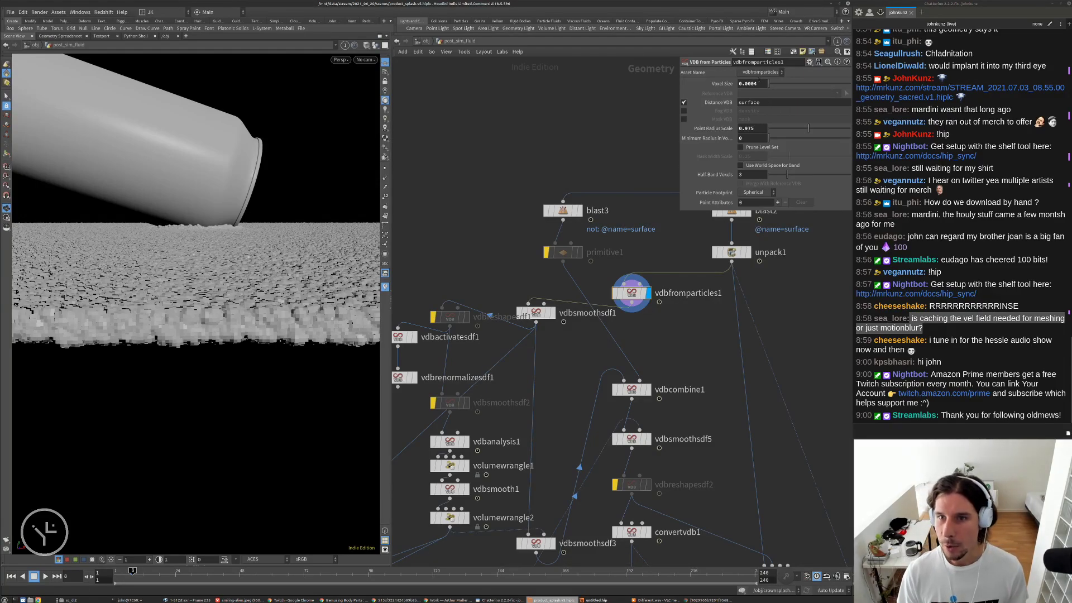
- Add an unconnected Particle Fluid Surface node in the empty area beside unpack1
scroll(659, 322, down, 5)
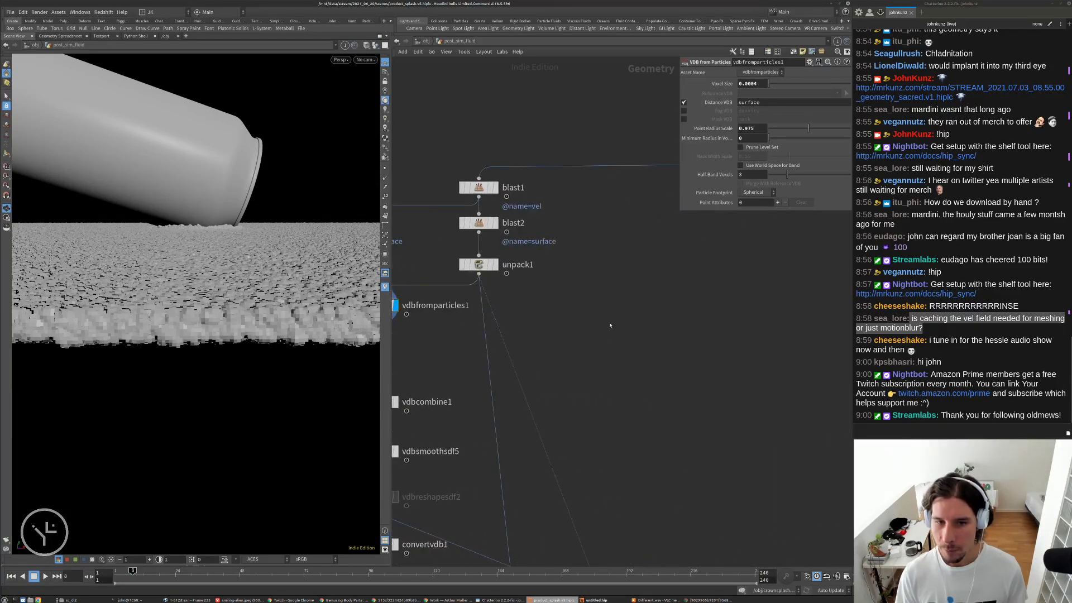
key(Tab)
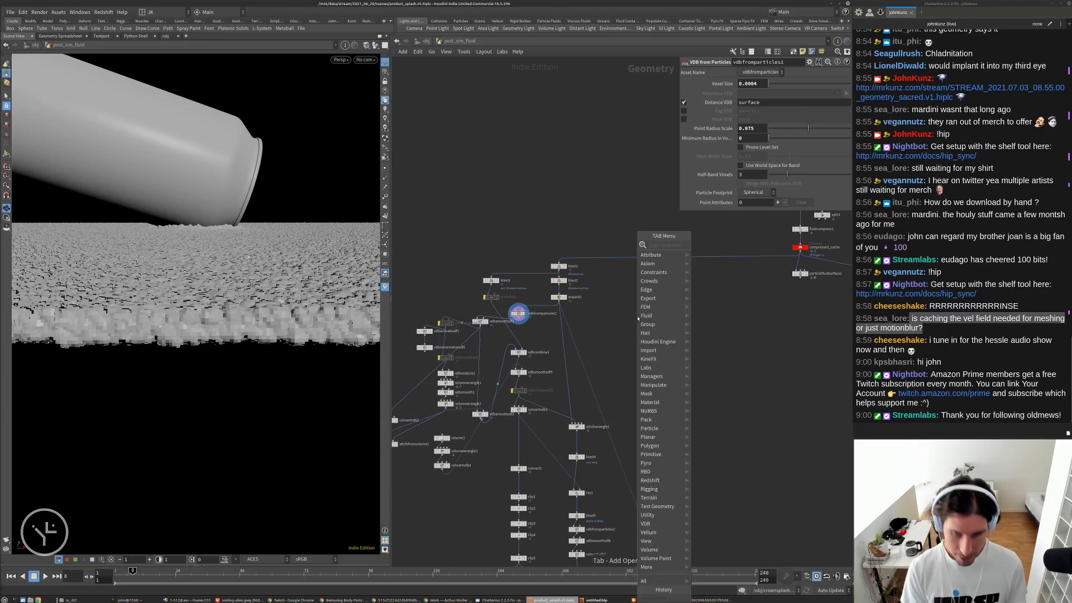
text(flui)
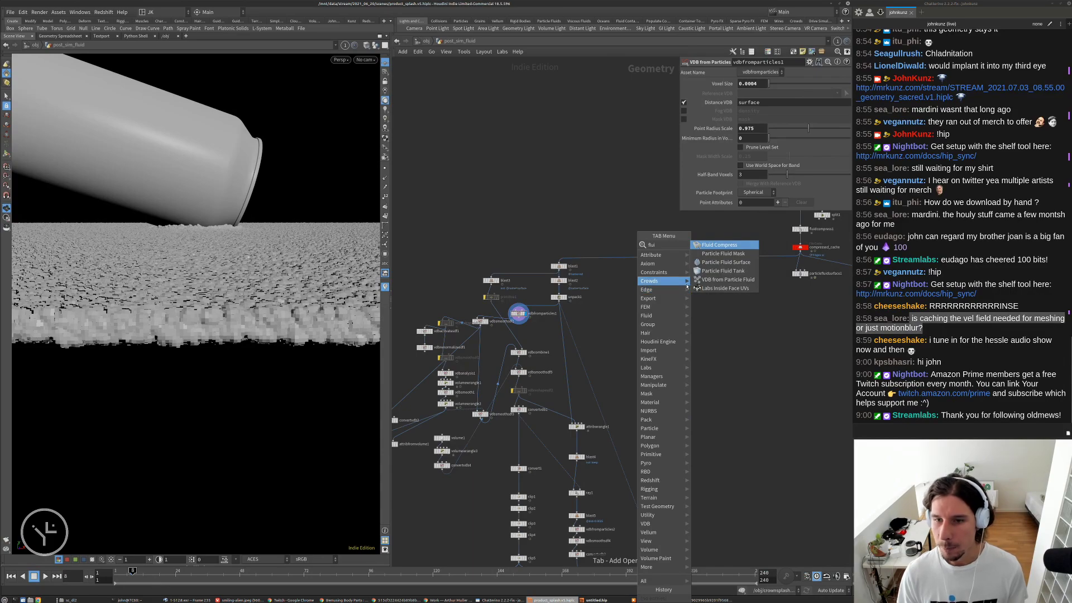
click(725, 262)
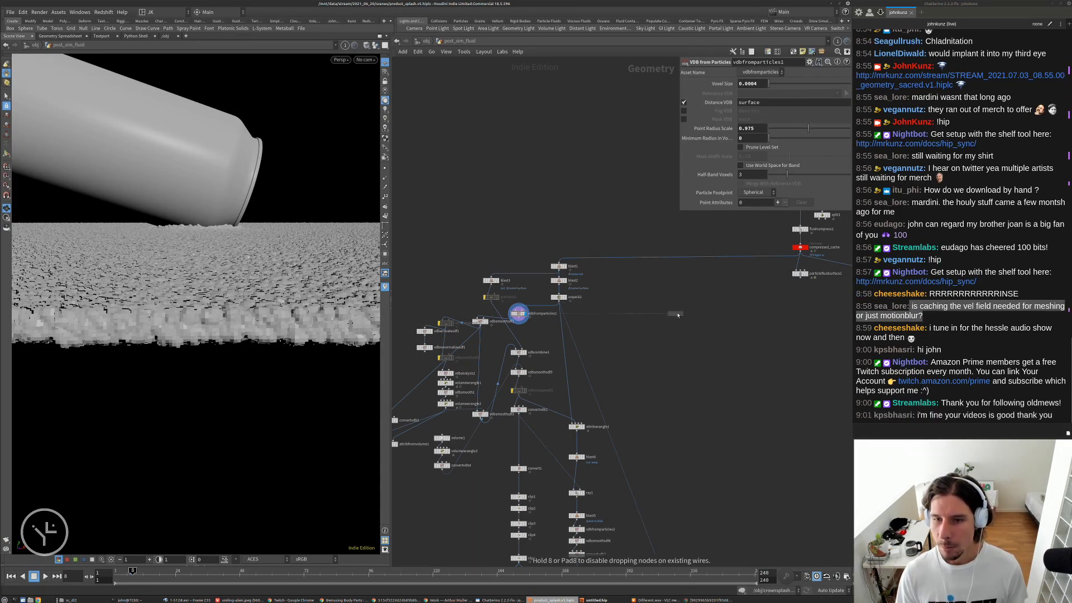
click(676, 326)
middle_drag(713, 382, 665, 469)
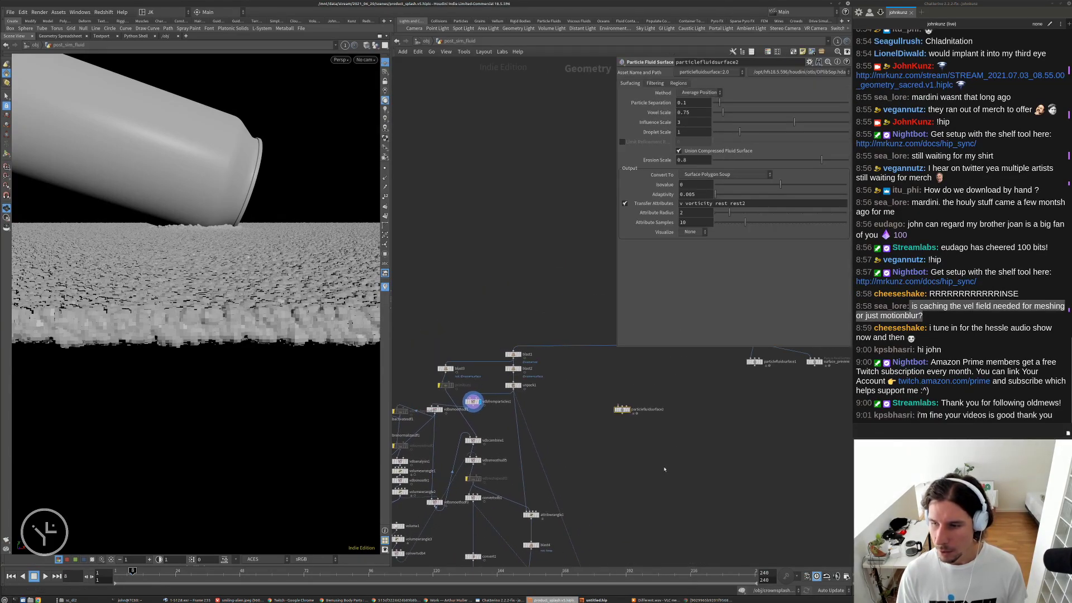
scroll(617, 412, up, 3)
middle_drag(619, 416, 731, 425)
scroll(728, 449, down, 3)
drag(734, 429, 696, 418)
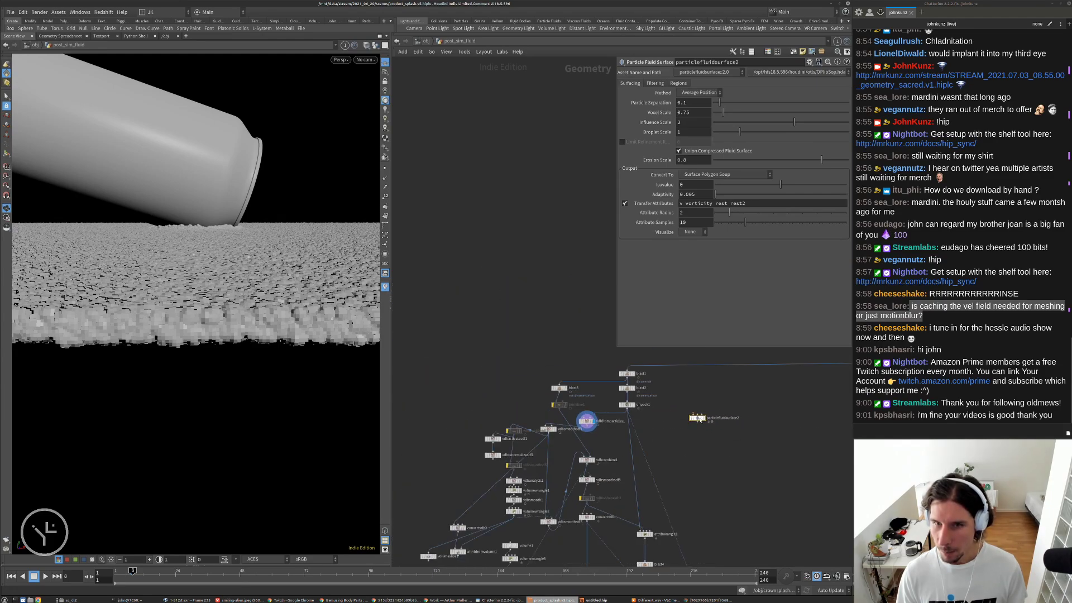
- Review the Regions and Surfacing settings of the new Particle Fluid Surface node
click(679, 83)
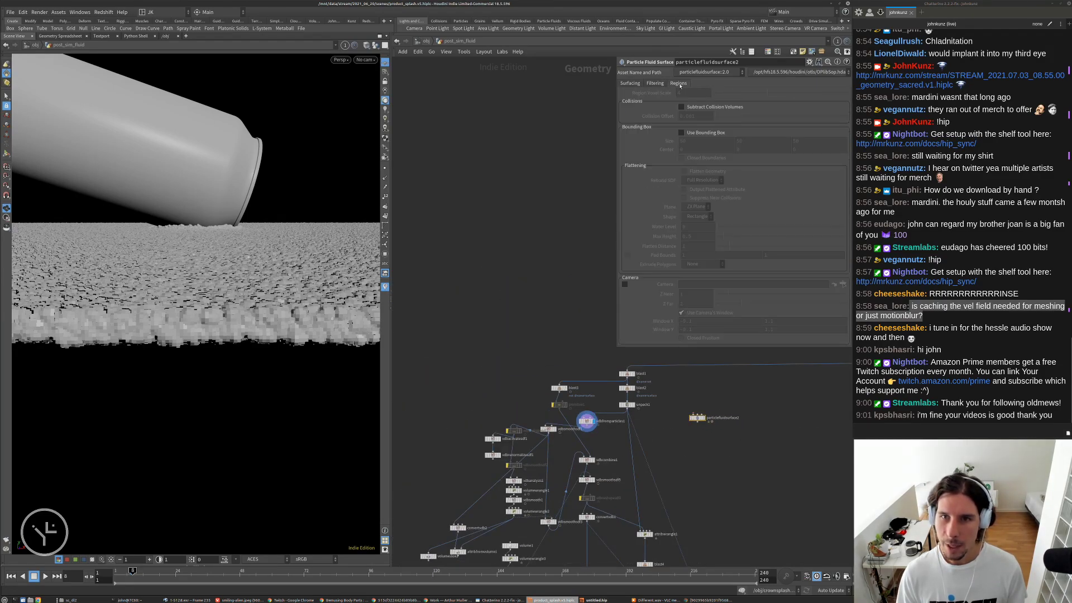
click(637, 83)
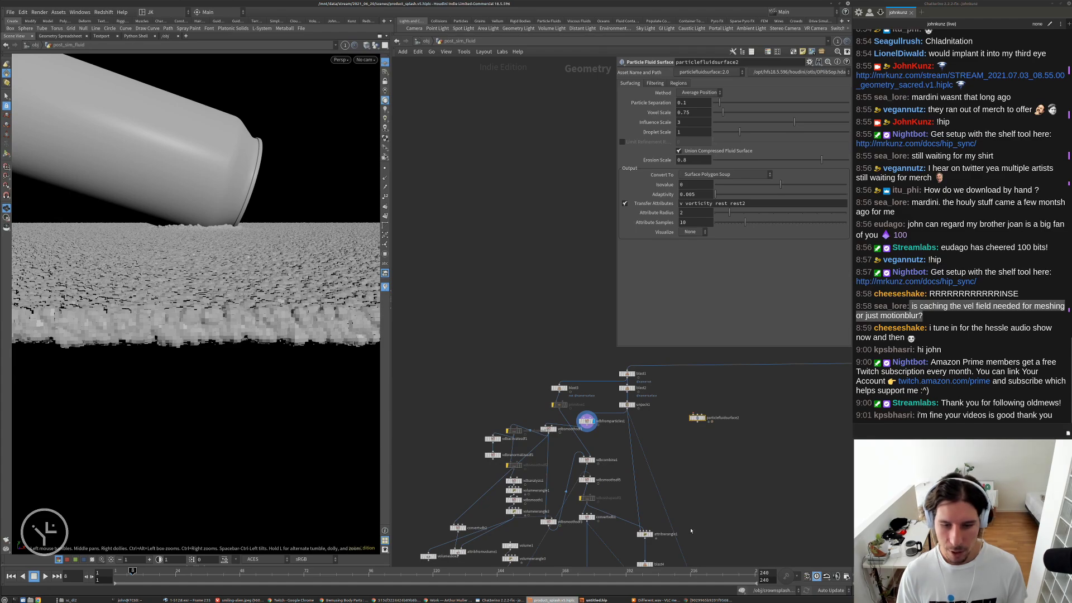
scroll(487, 445, down, 3)
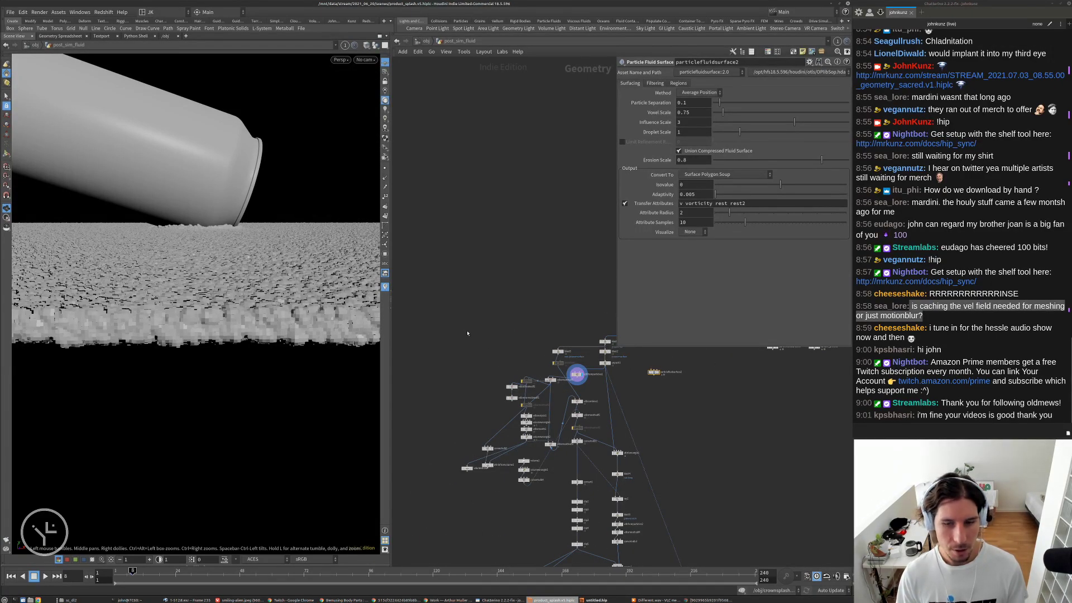
- Inspect the bumpy vdbfromparticles1 surface around the can rim from above and edge-on
drag(230, 237, 235, 209)
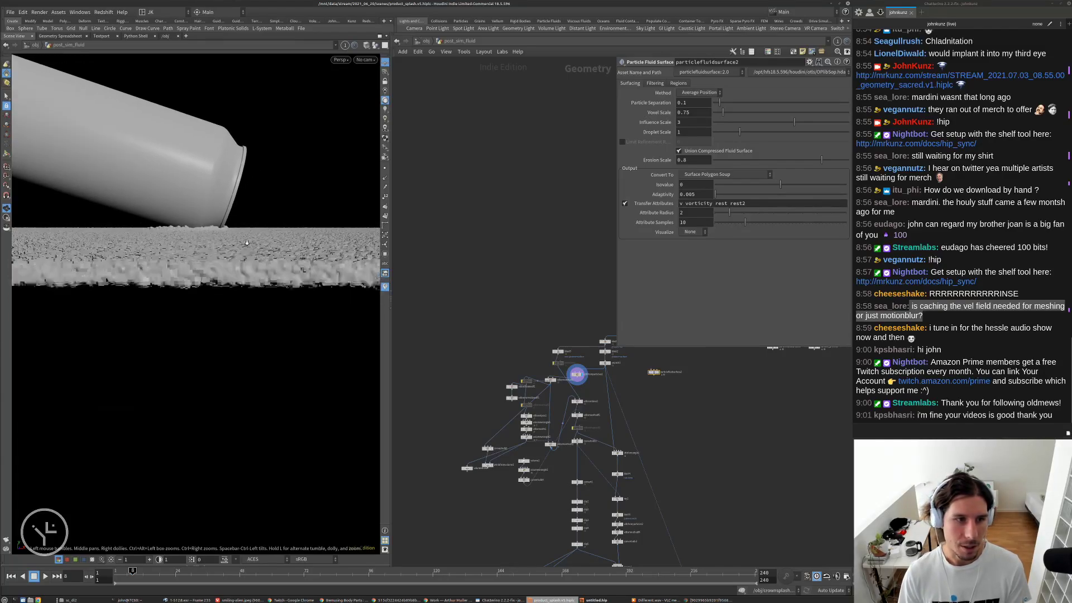
right_drag(234, 209, 277, 245)
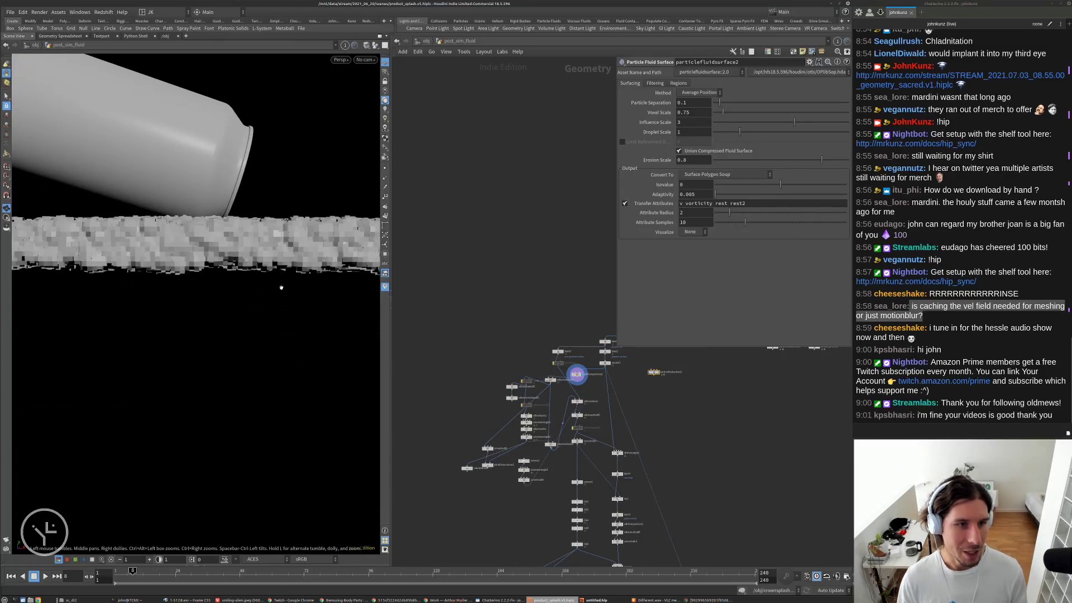
drag(282, 287, 279, 298)
right_drag(279, 298, 194, 270)
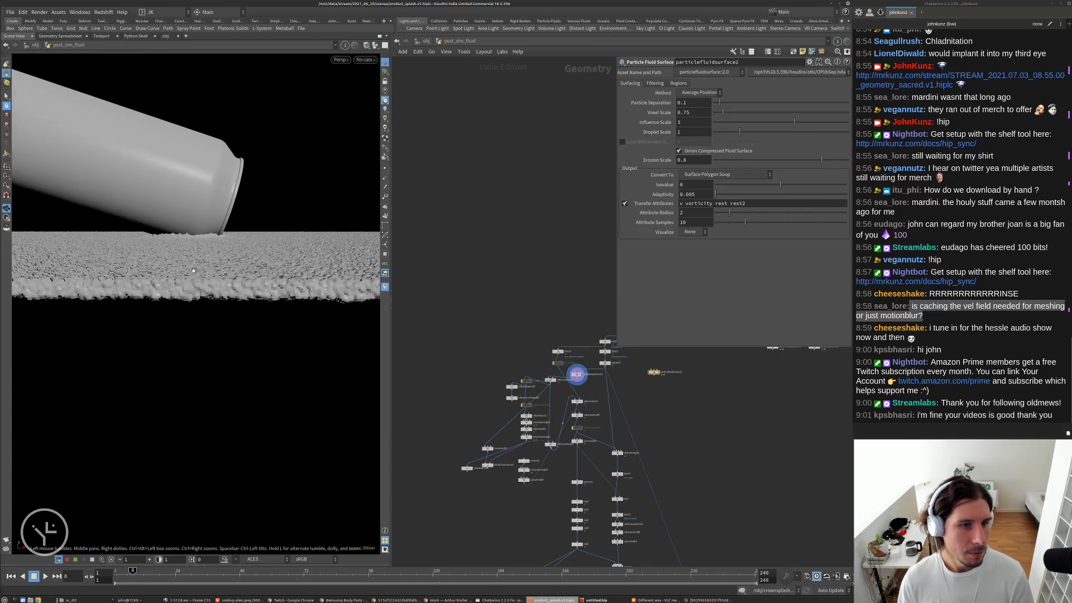
- Move particlefluidsurface2 further away from the VDB meshing chain and shift vdbfromparticles1 slightly closer to unpack1's column
scroll(642, 355, up, 4)
drag(665, 395, 687, 397)
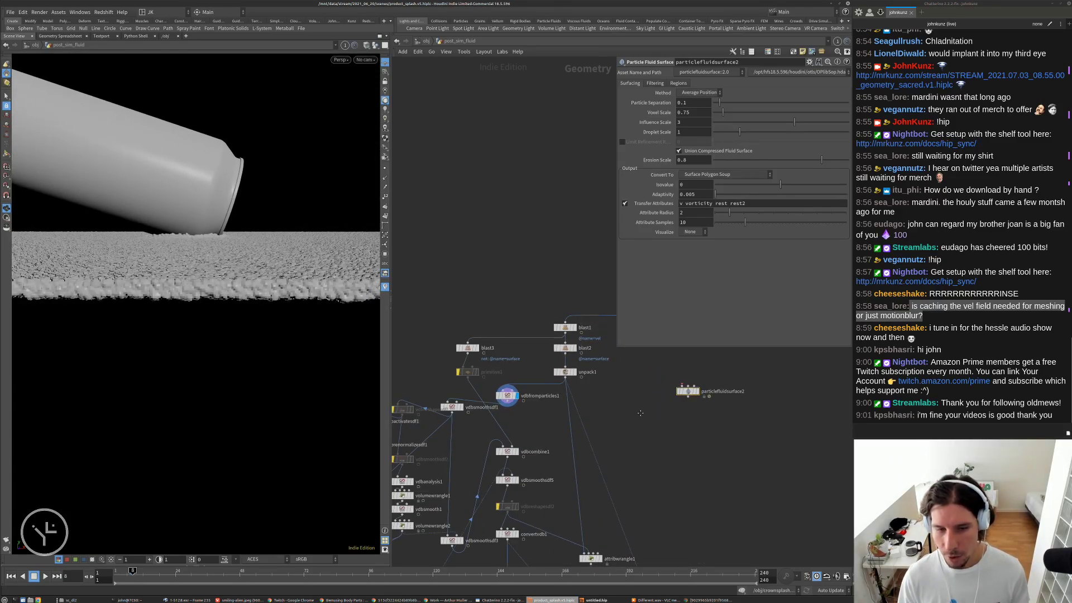
middle_drag(538, 419, 572, 412)
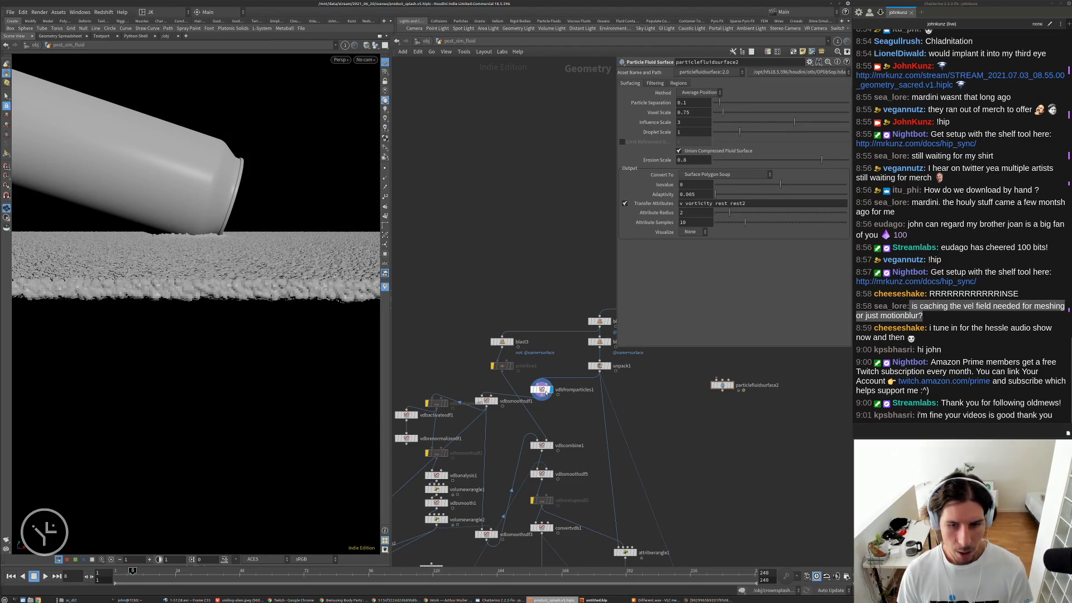
drag(541, 389, 553, 388)
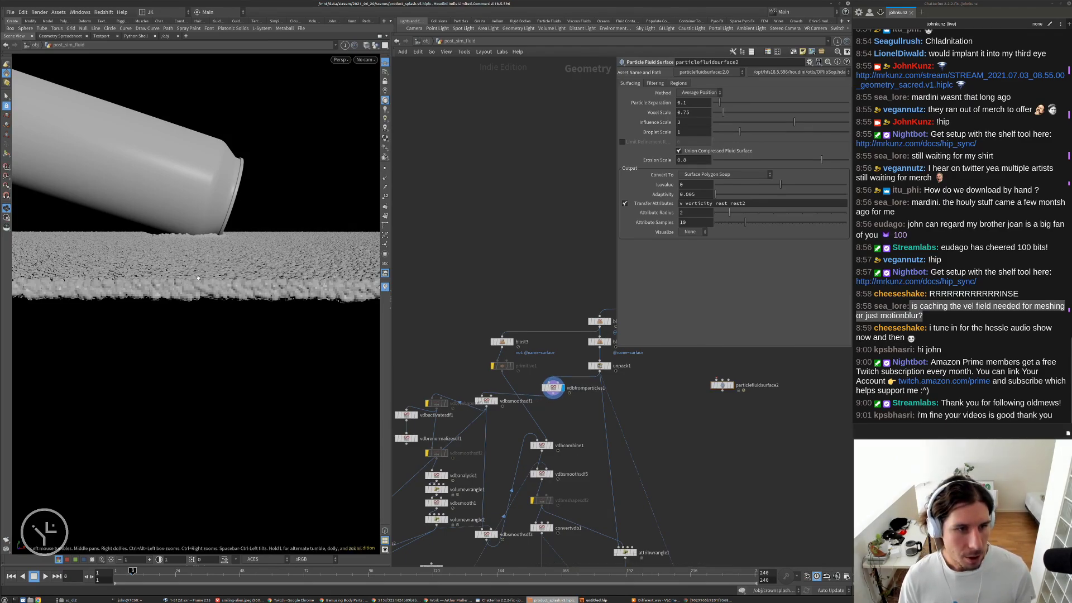
- Inspect the raw VDB surface once more, display vdbsmoothsdf1 and examine the smoothed fluid surface around the can opening
right_drag(198, 277, 245, 280)
middle_drag(238, 285, 223, 485)
right_drag(222, 485, 144, 362)
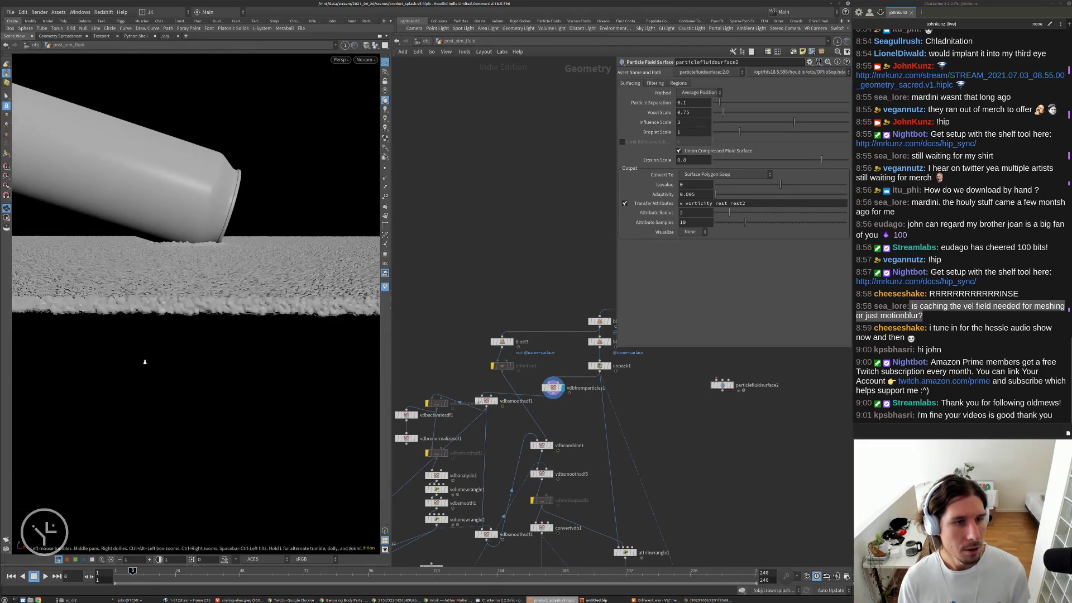
scroll(517, 410, up, 3)
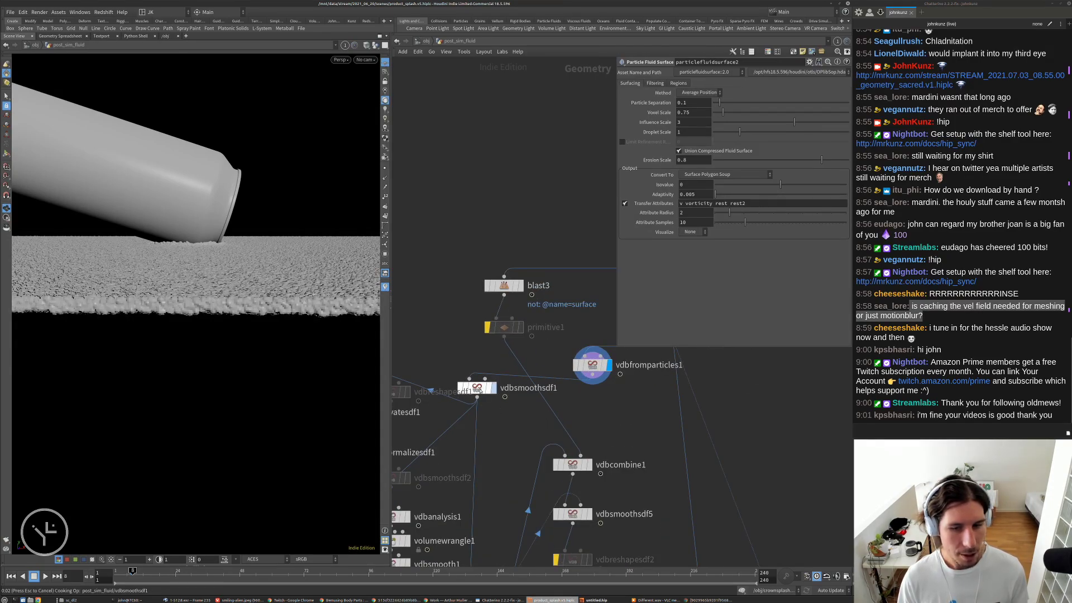
drag(319, 325, 229, 331)
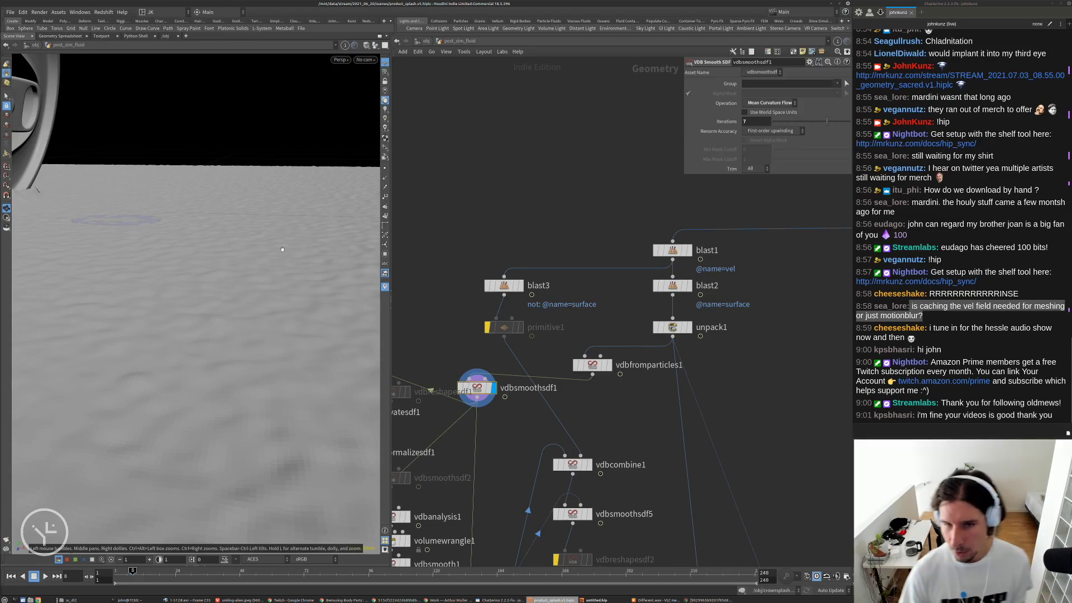
drag(245, 251, 268, 263)
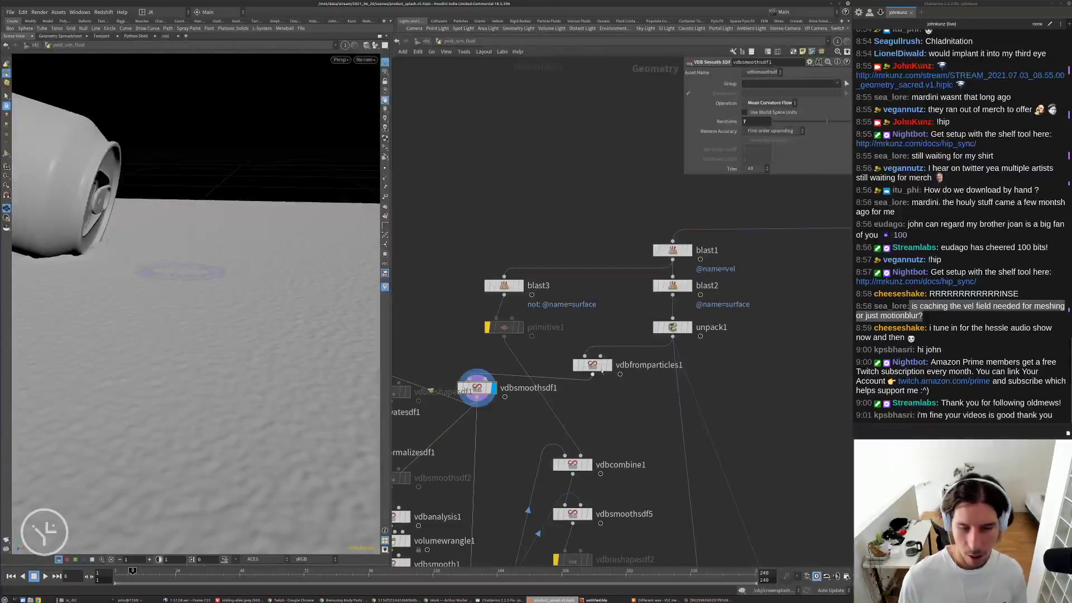
middle_drag(592, 400, 664, 304)
scroll(665, 303, down, 4)
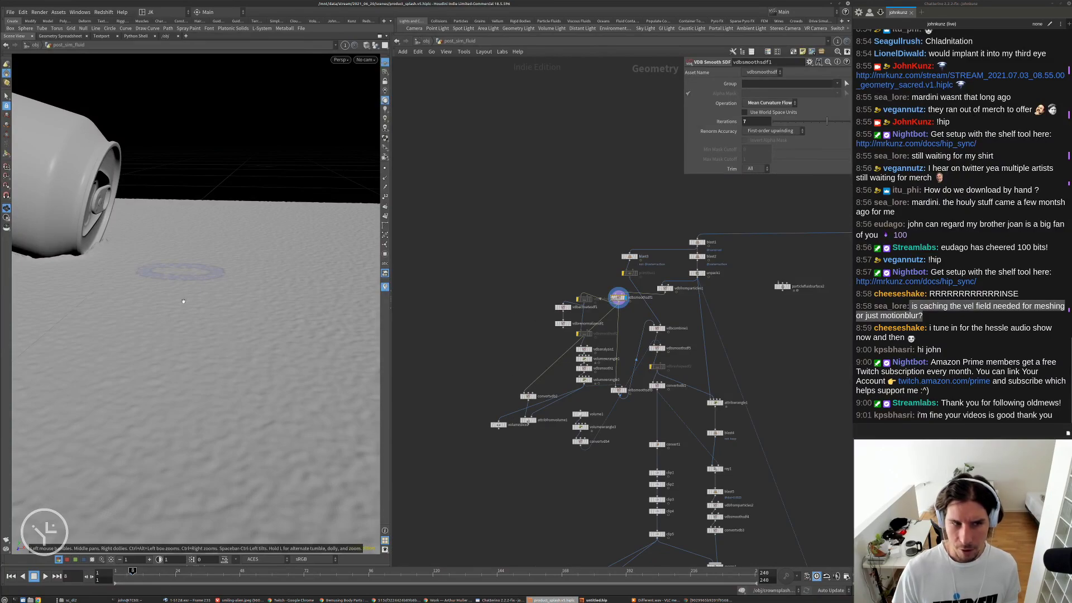
drag(228, 268, 280, 257)
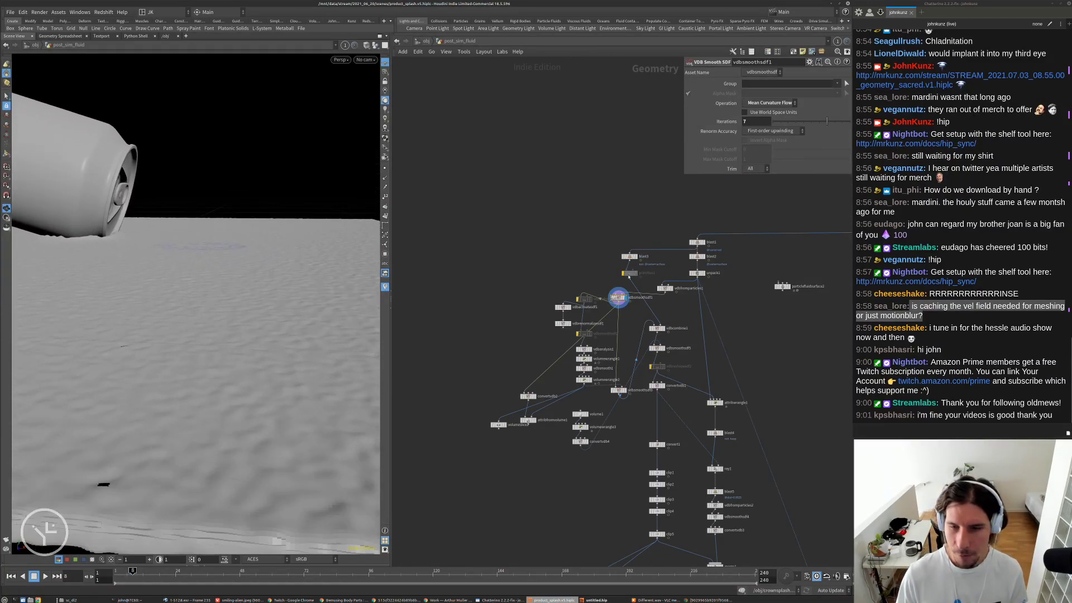
- Display vdbfromparticles1 again and examine its raw, bumpy fluid surface close up near the can
scroll(604, 312, up, 5)
middle_drag(730, 263, 636, 259)
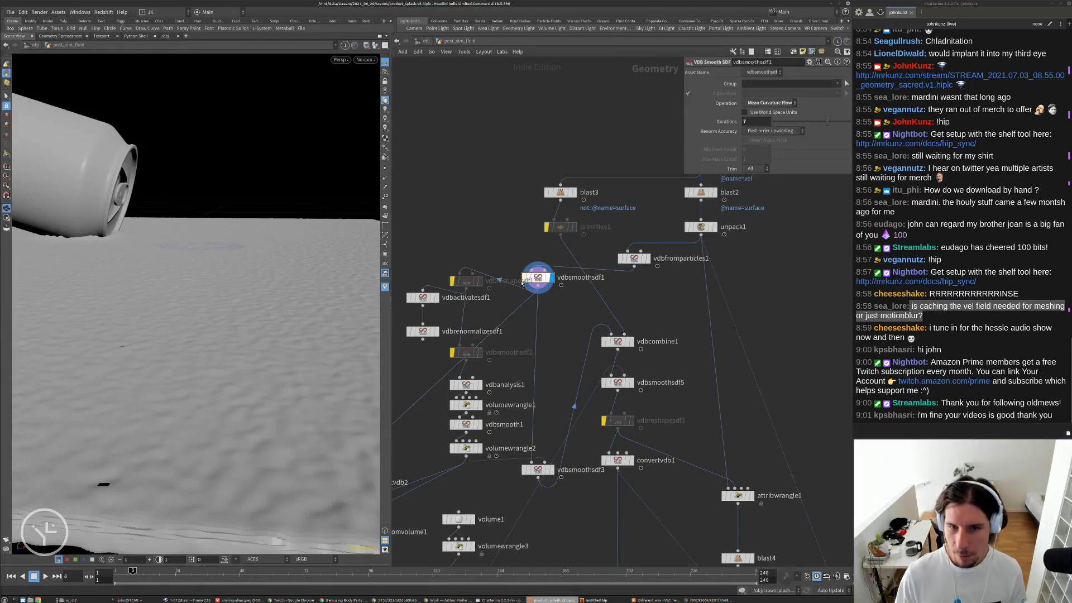
click(647, 259)
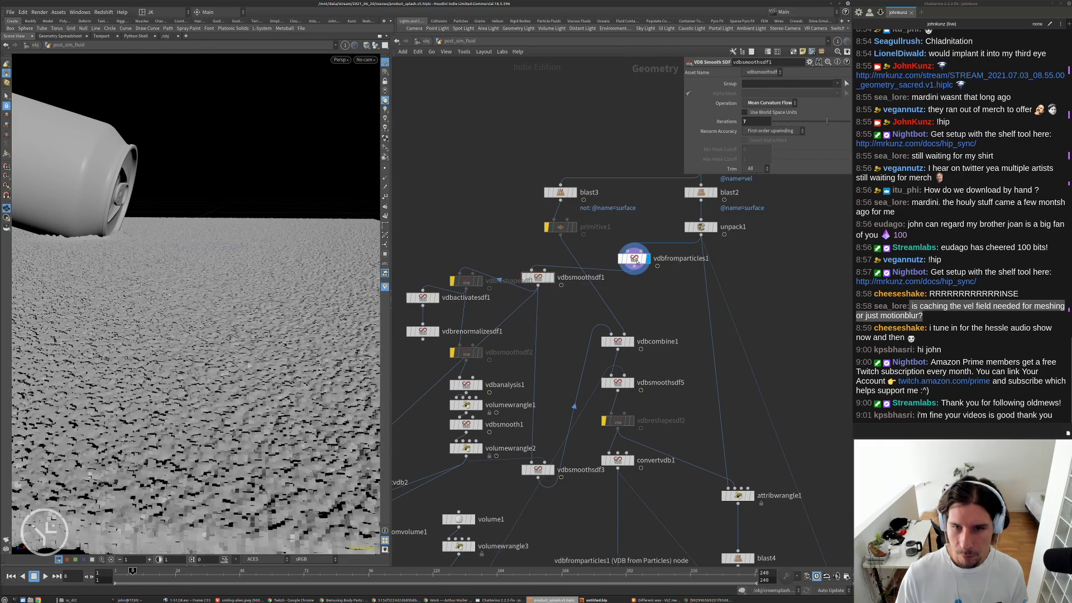
scroll(191, 311, down, 5)
mouse_move(191, 311)
mouse_down()
mouse_move(215, 311)
mouse_move(177, 299)
mouse_up()
right_drag(177, 299, 309, 262)
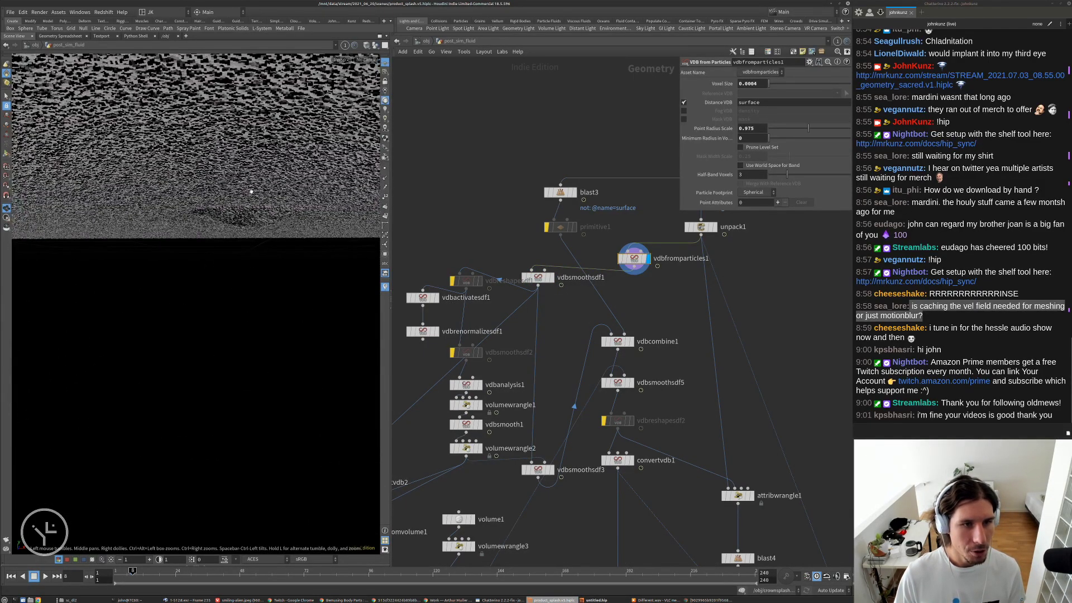
- Display unpack1 and examine the unpacked fluid particles around the can rim from the side
click(714, 228)
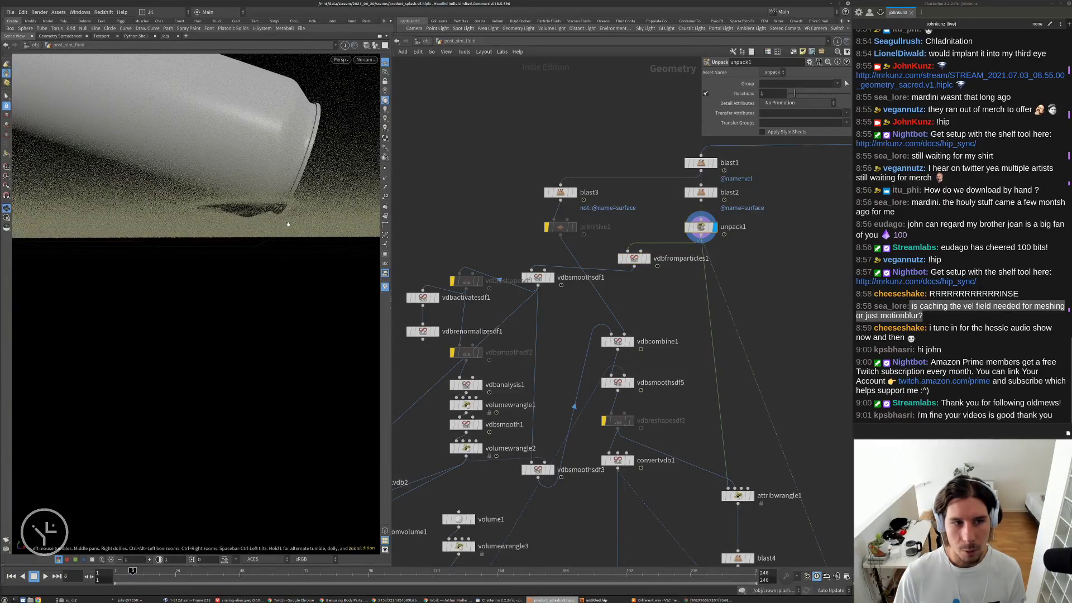
drag(288, 223, 236, 255)
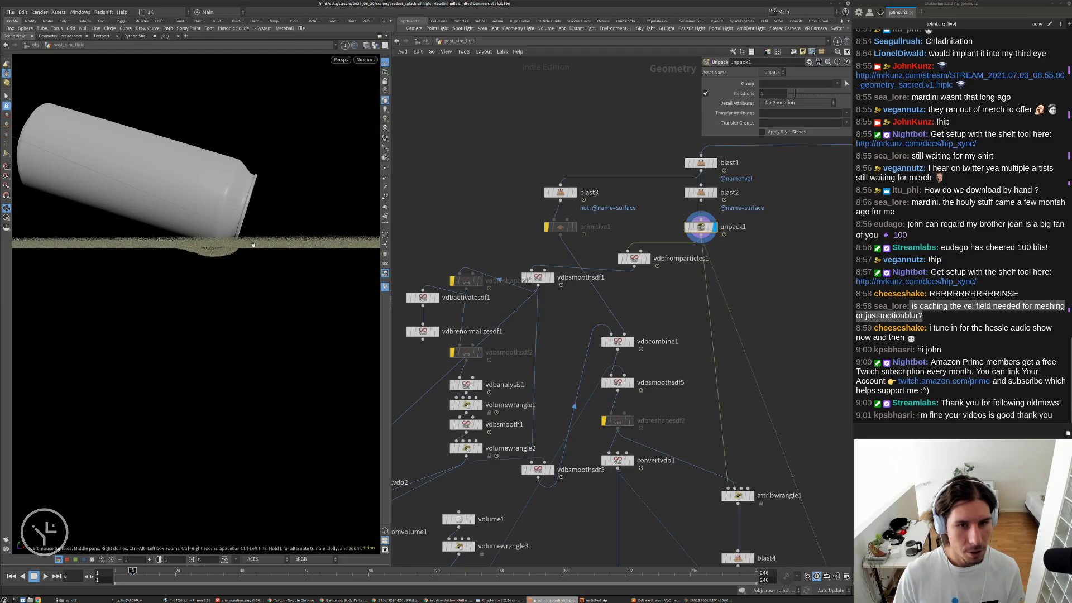
middle_drag(663, 308, 591, 289)
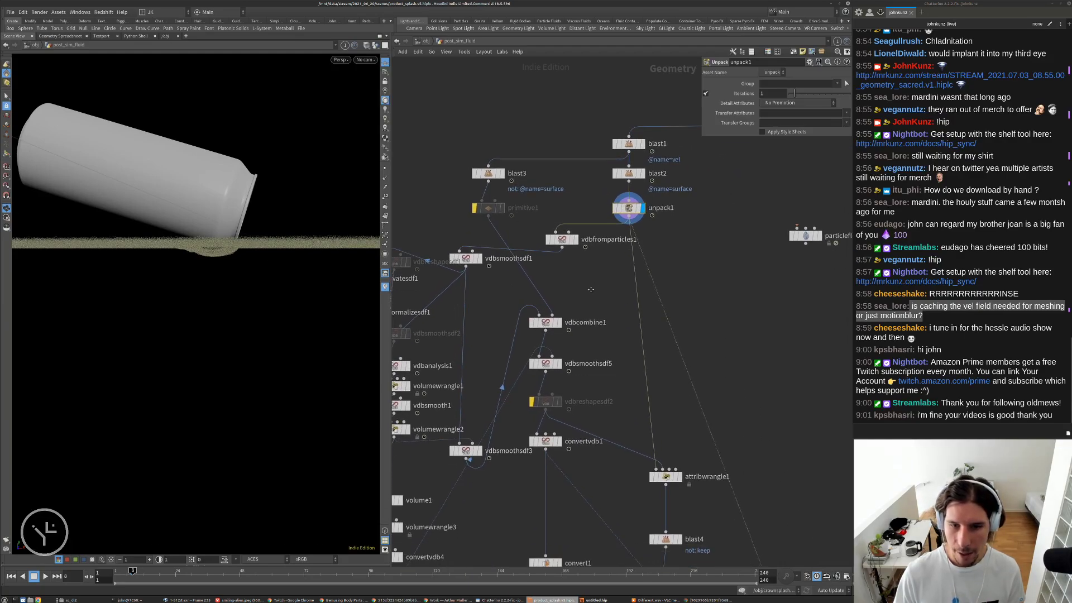
- Display vdbcombine1, check its SDF Union settings against particlefluidsurface2's Union Compressed Fluid Surface option, and shrink the parameter overlay
click(553, 323)
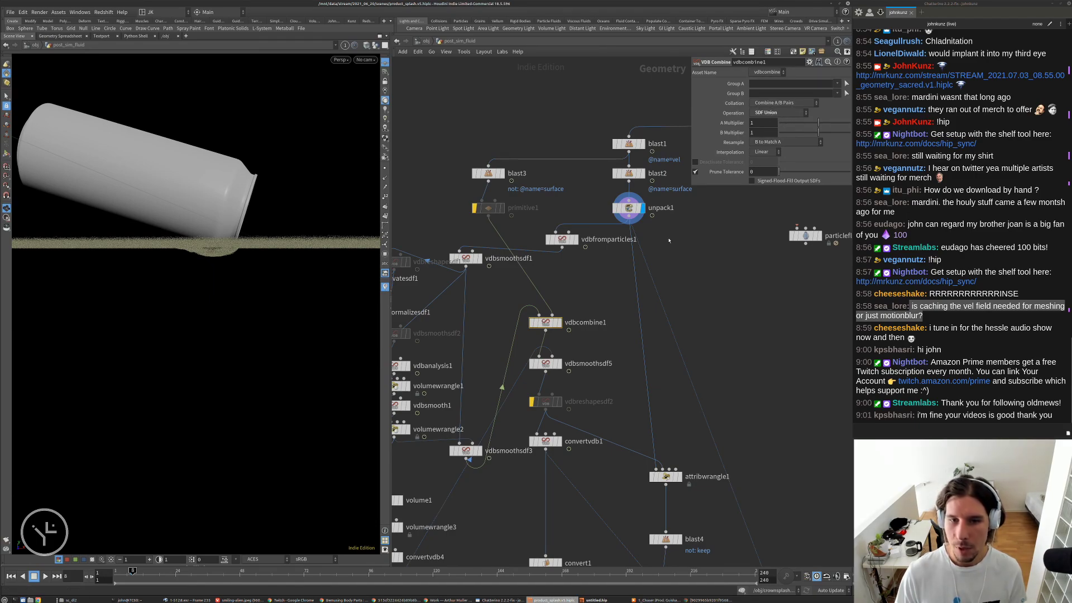
click(560, 323)
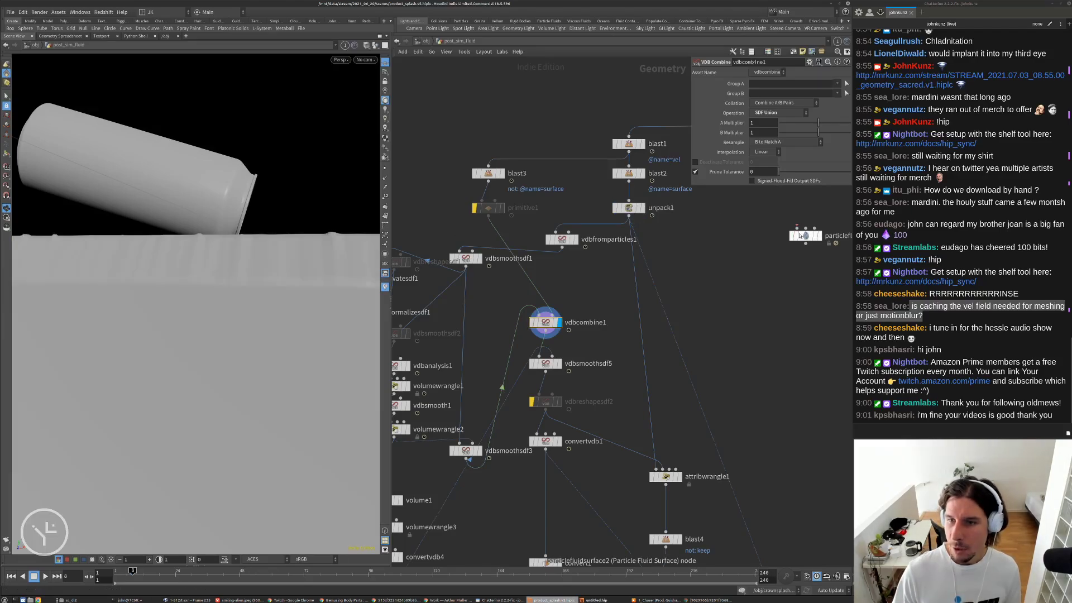
click(802, 236)
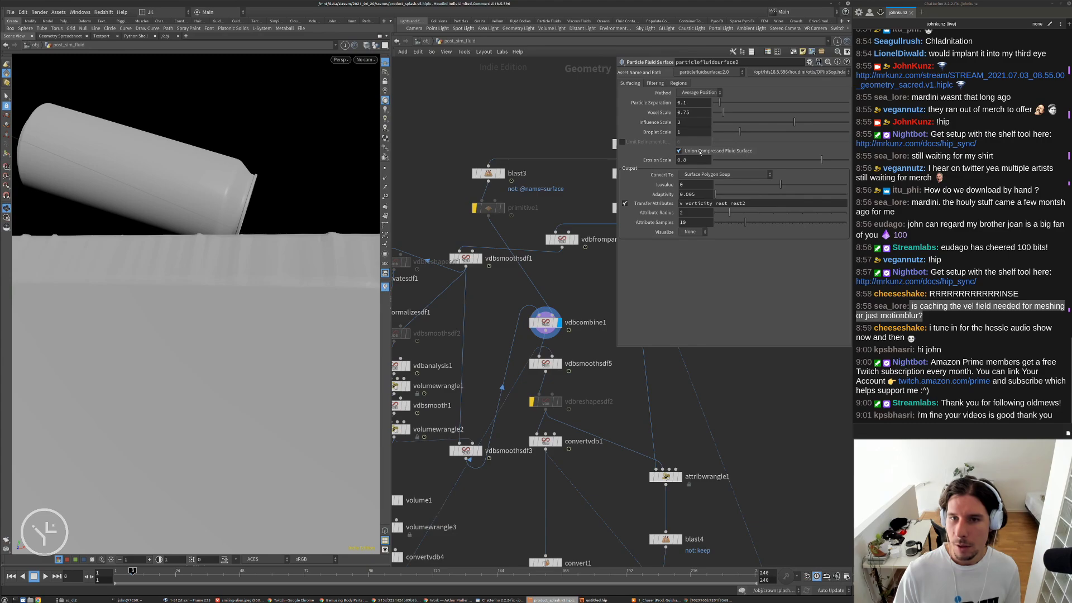
drag(616, 349, 723, 162)
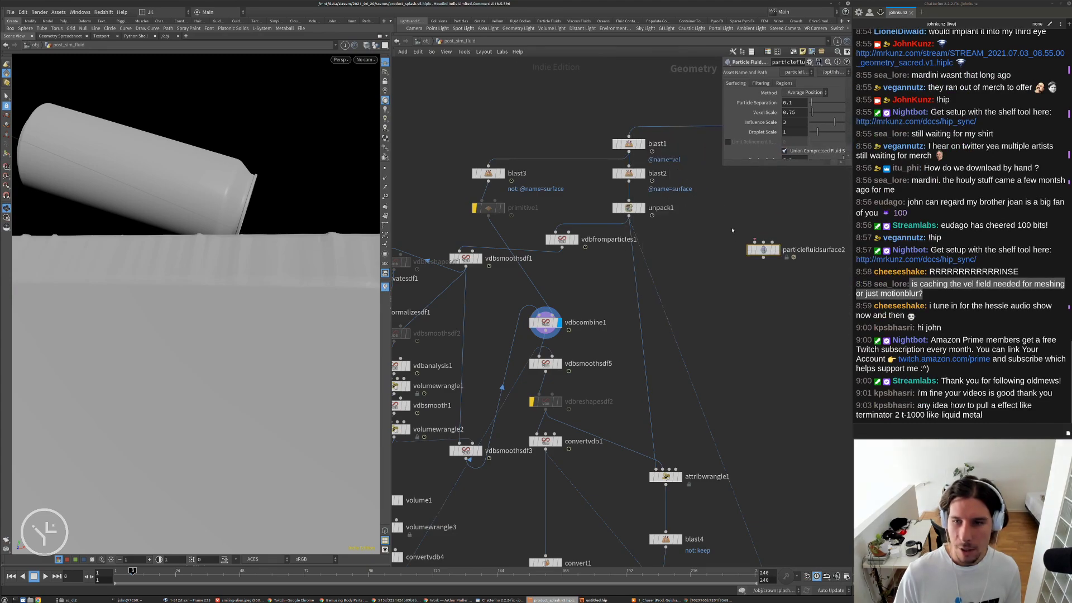
- Examine the combined fluid surface from vdbcombine1 around the can and along the tank edge from several angles
middle_drag(572, 287, 592, 268)
drag(279, 215, 240, 259)
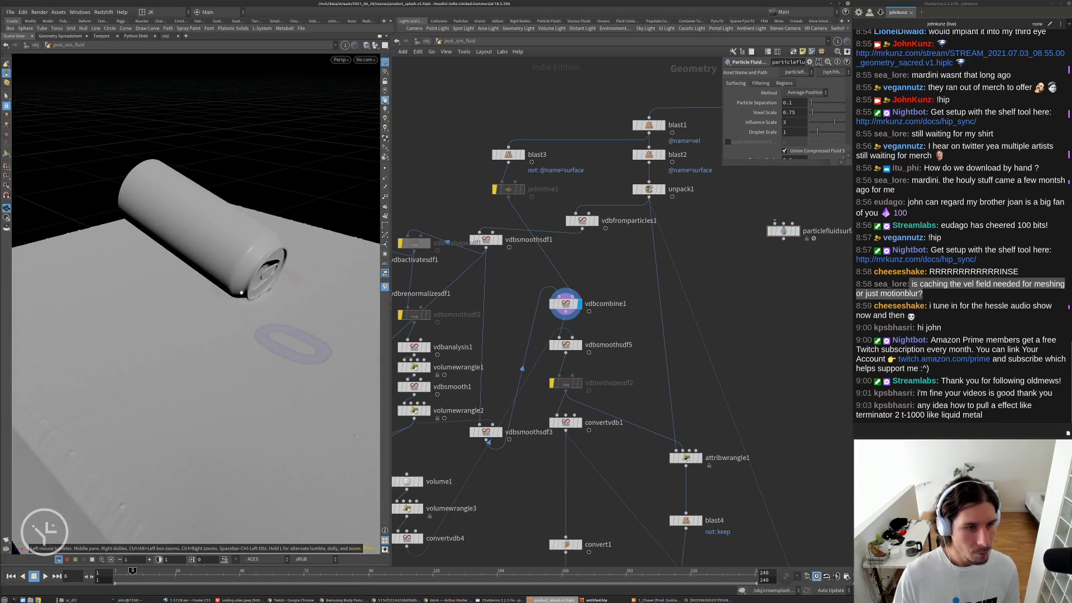
right_drag(240, 258, 268, 254)
drag(268, 254, 273, 215)
right_drag(272, 215, 187, 229)
drag(188, 229, 208, 276)
- Display vdbsmoothsdf2, switch to vdbanalysis1, and review its Curvature settings and output in a widened parameter overlay
middle_drag(513, 334, 592, 269)
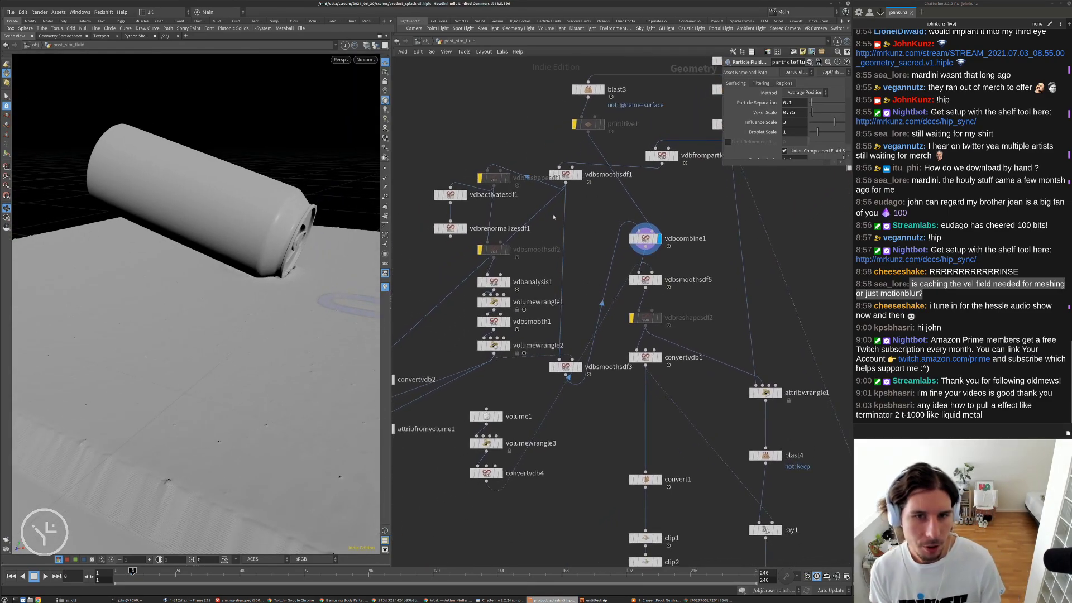
click(507, 250)
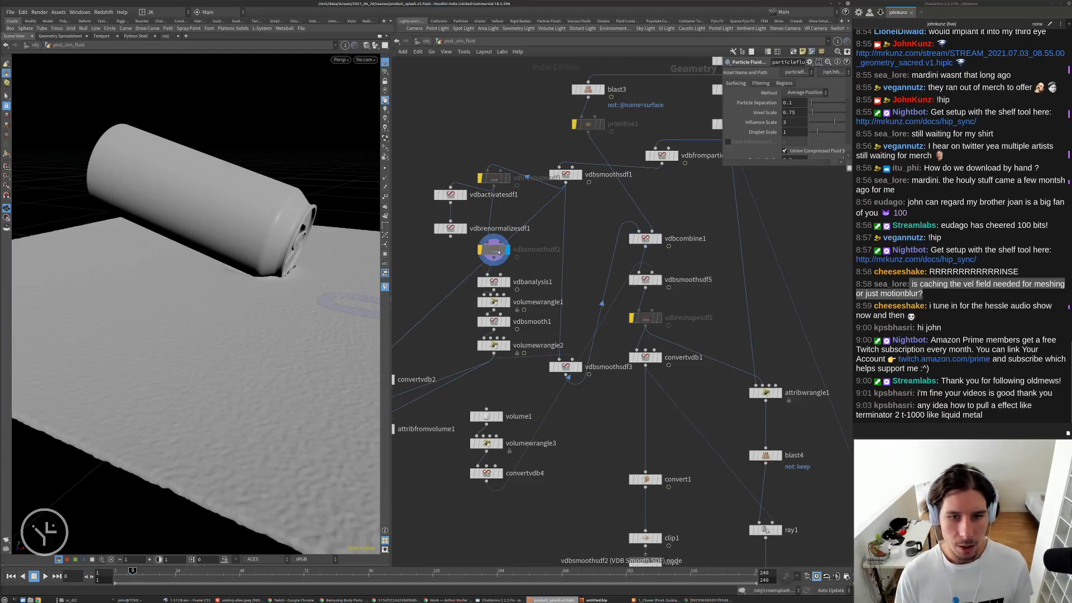
click(496, 250)
click(505, 283)
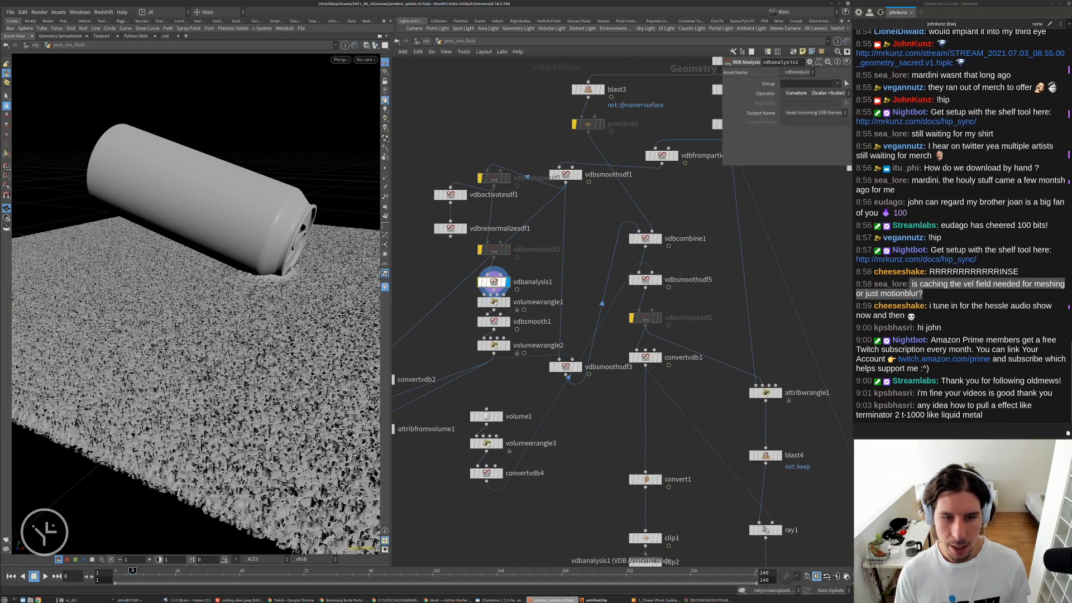
click(495, 281)
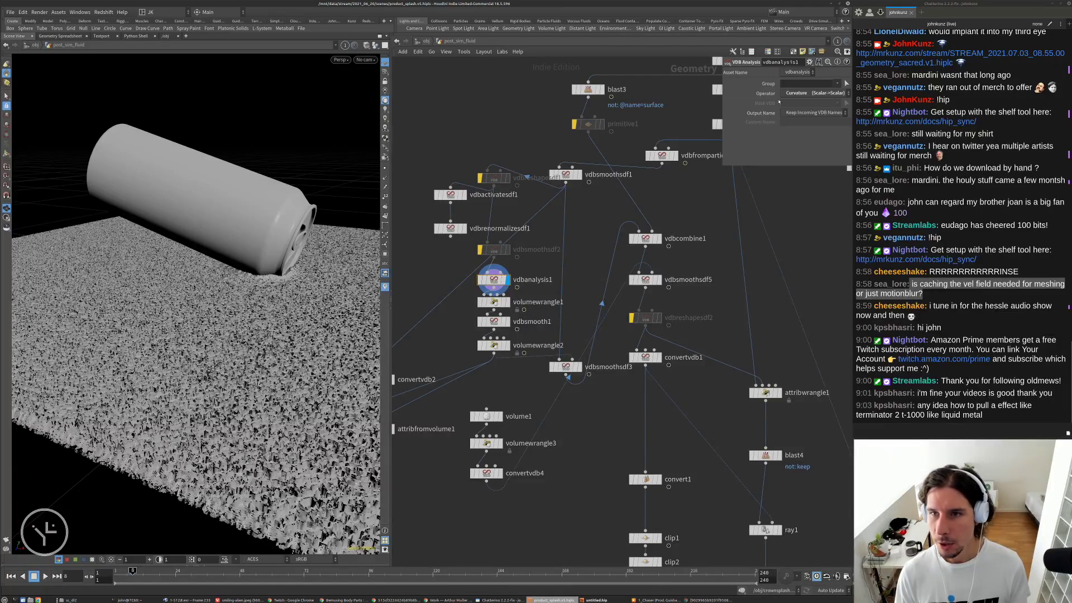
drag(722, 164, 629, 172)
drag(313, 282, 225, 228)
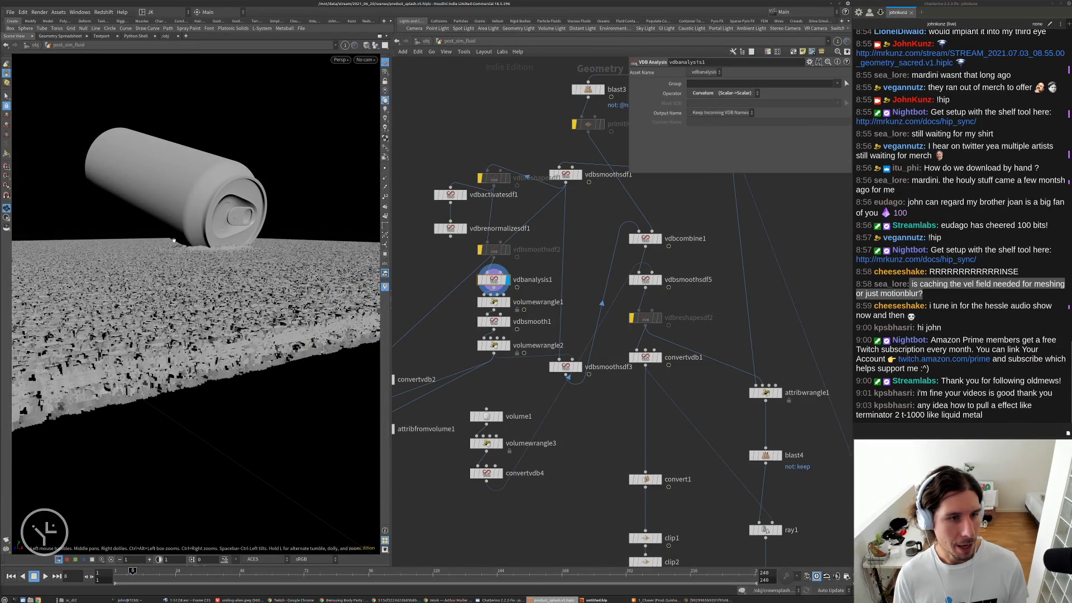
- Rename the vdbanalysis1 node to measure_sdf_curvature
scroll(530, 273, up, 2)
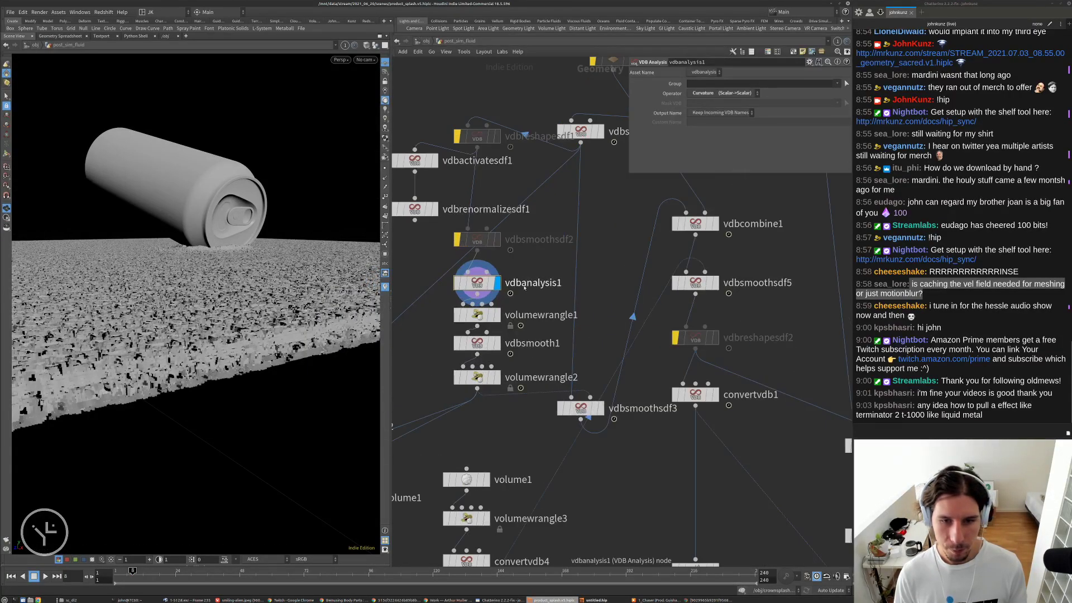
double_click(519, 285)
text(measure)
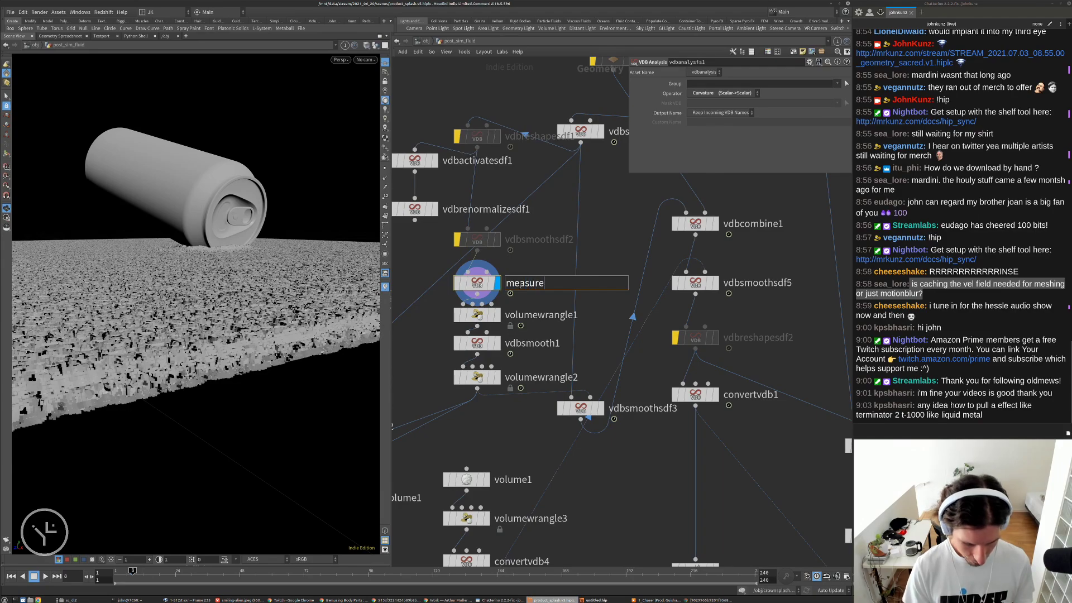
text(_sdf_c)
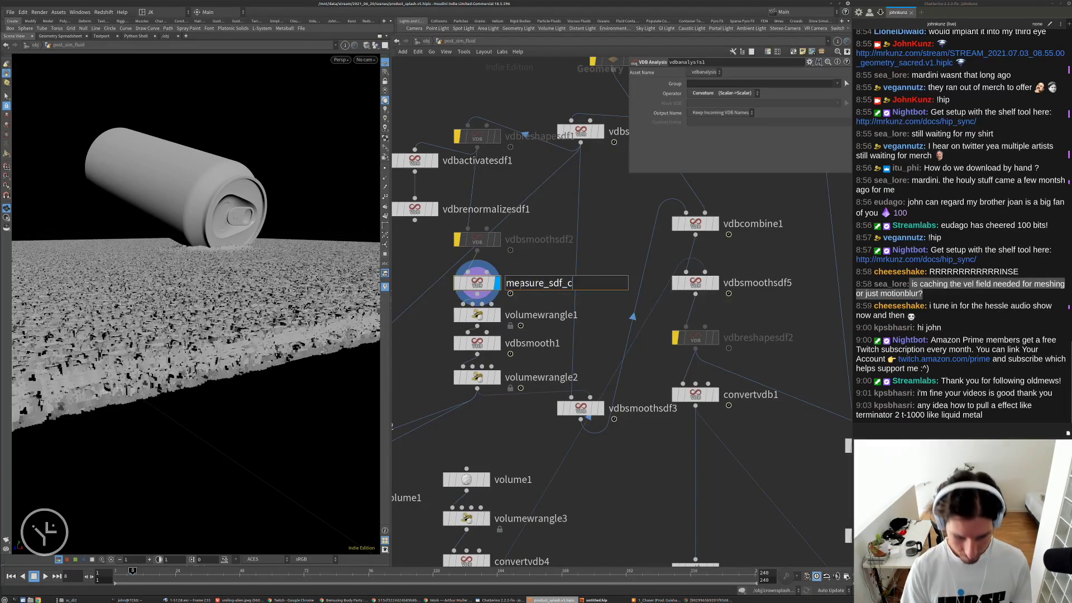
text(urvature)
key(Return)
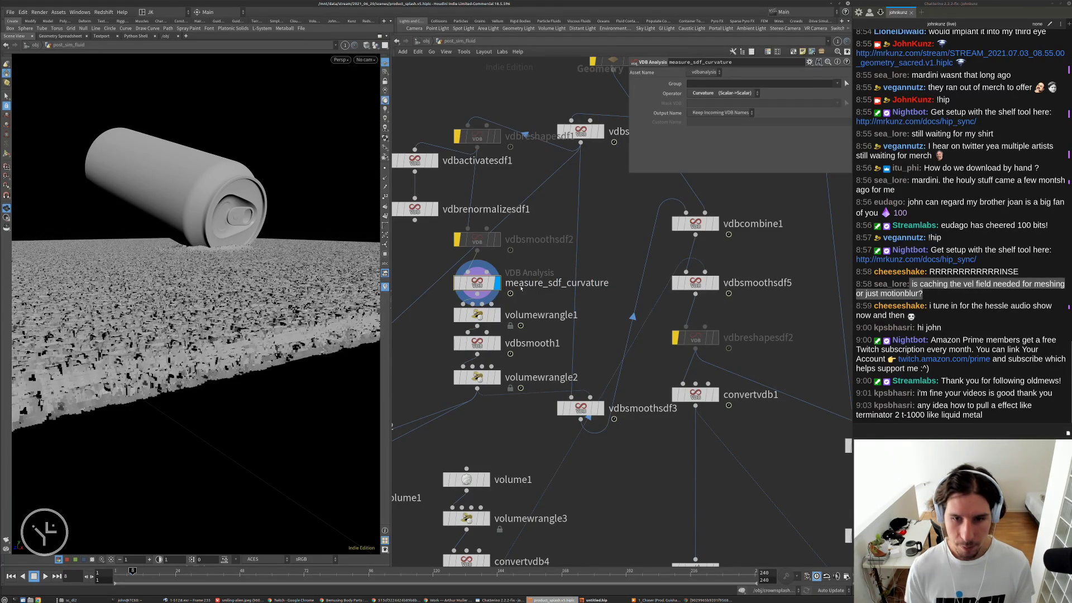
- Check the abs() expression in volumewrangle1 and rename the node to abs_curvature
click(477, 315)
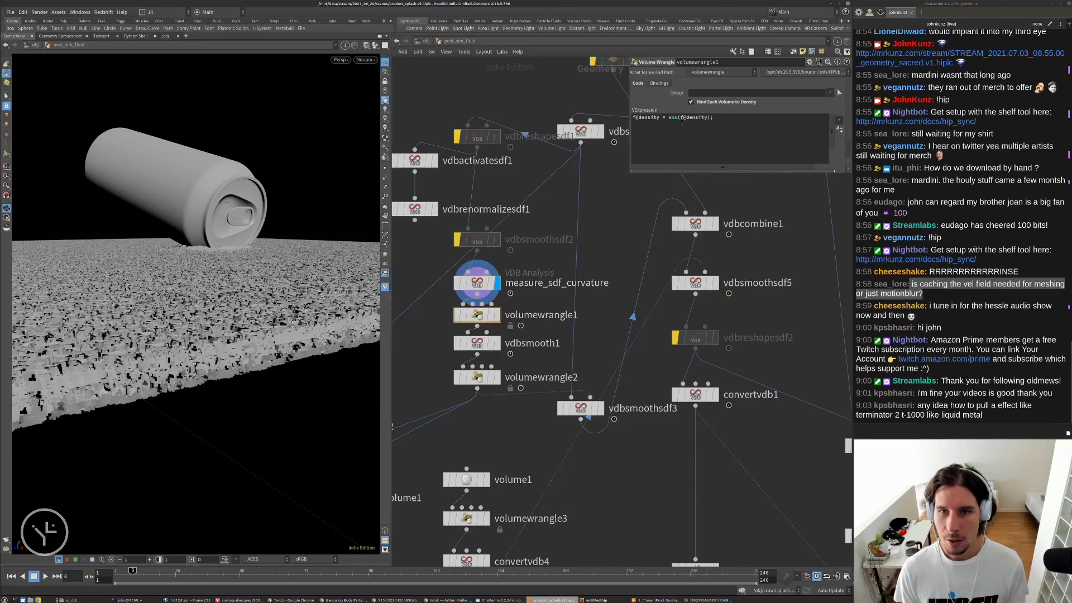
scroll(478, 317, up, 2)
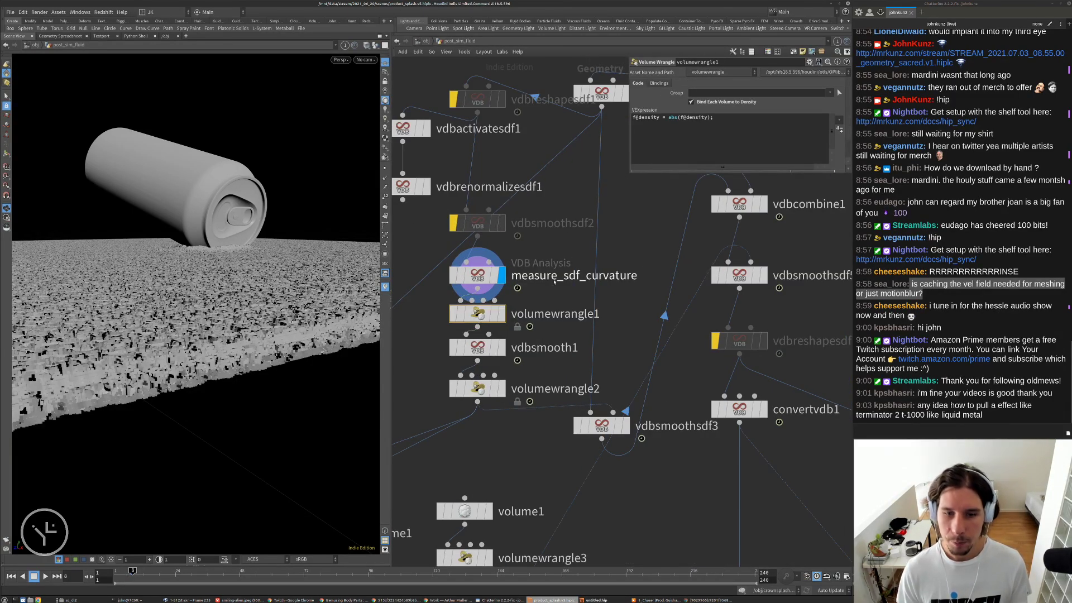
double_click(556, 314)
text(abs)
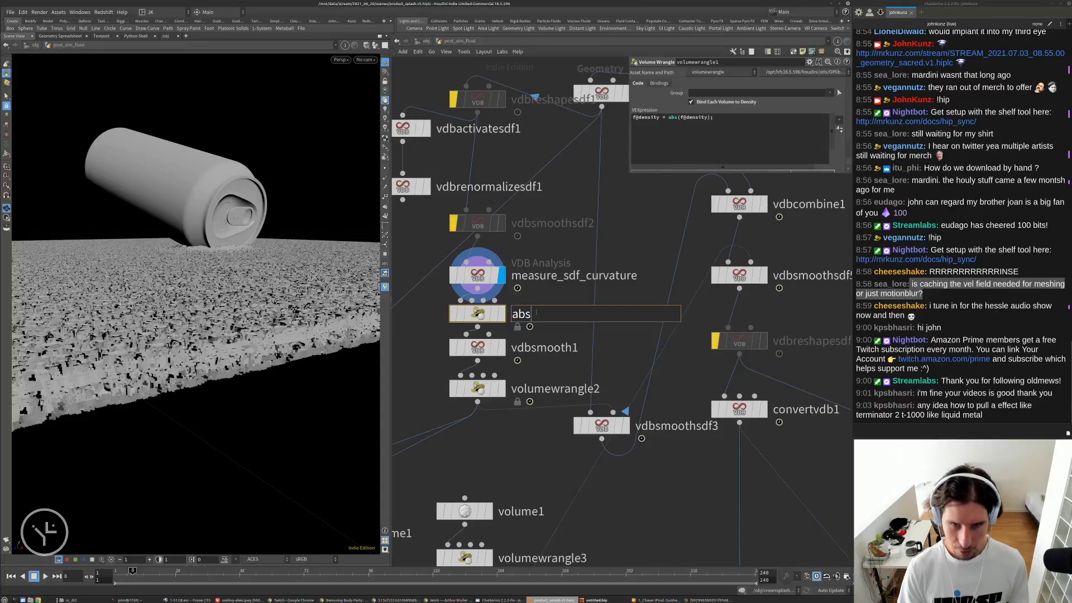
text(_cu)
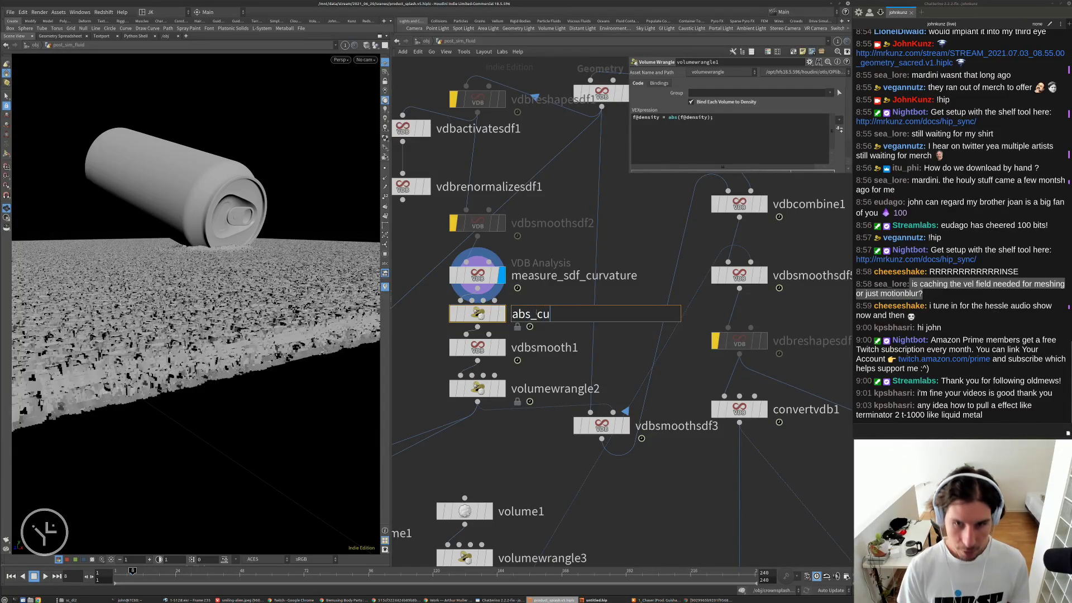
text(rvature)
key(Return)
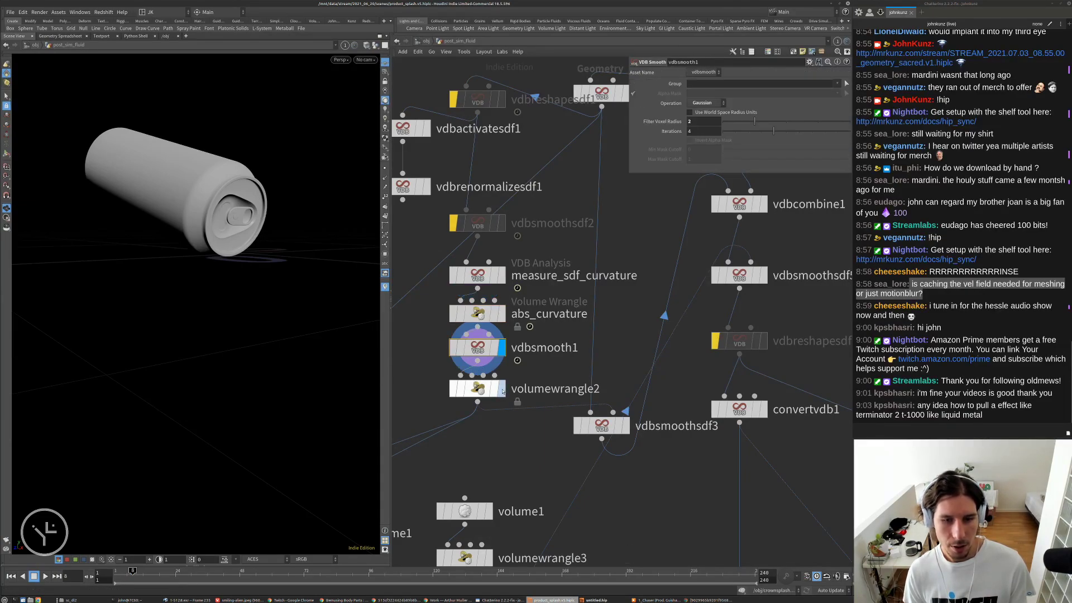
- Check the fit() expression in volumewrangle2 and rename the node to remap_curvature
click(480, 392)
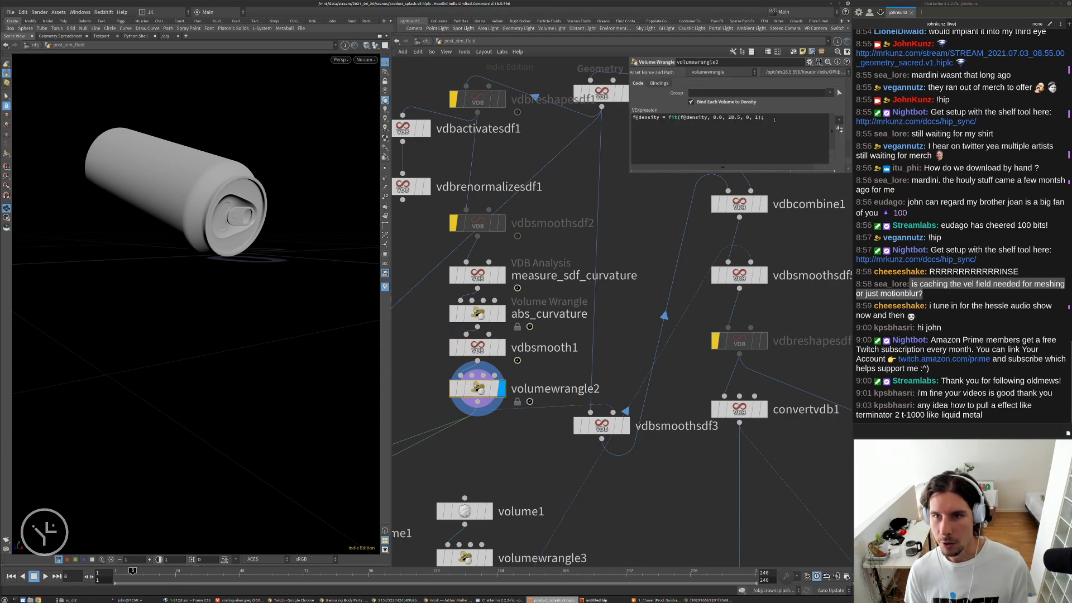
double_click(530, 387)
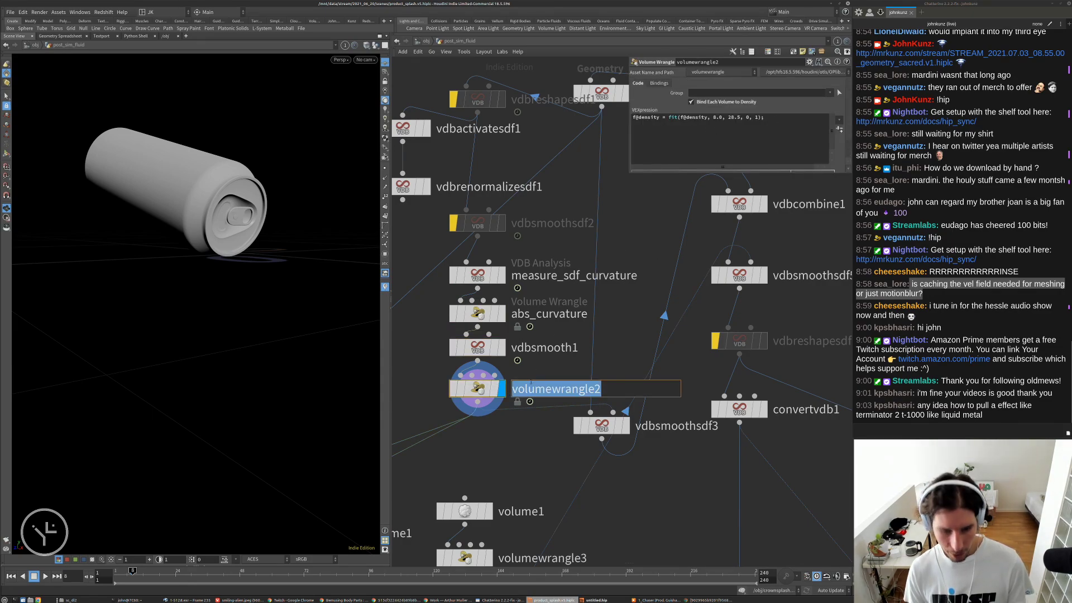
text(remap)
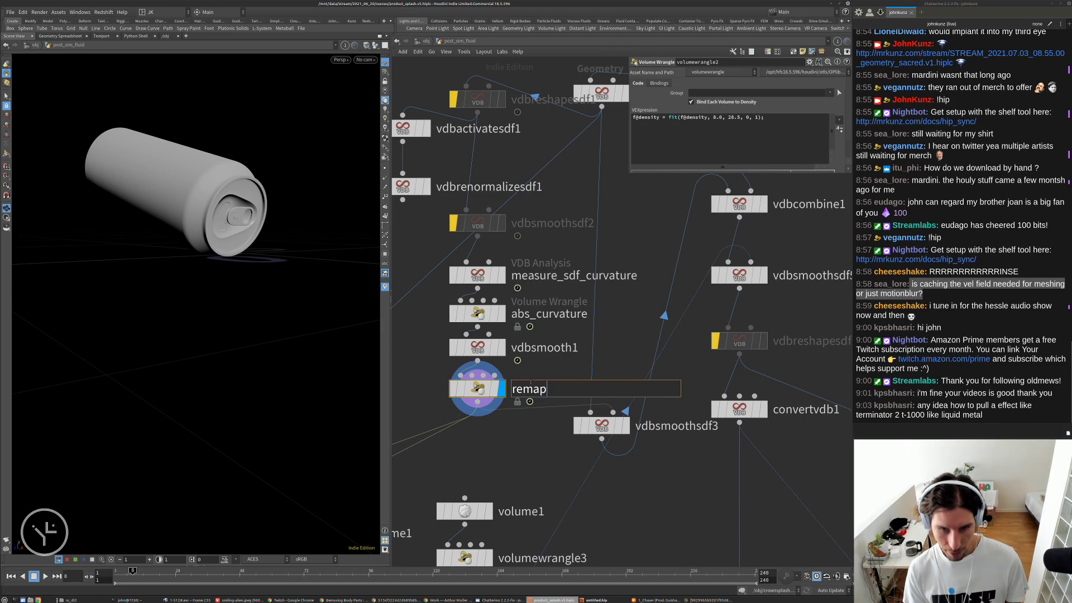
text(_curvature)
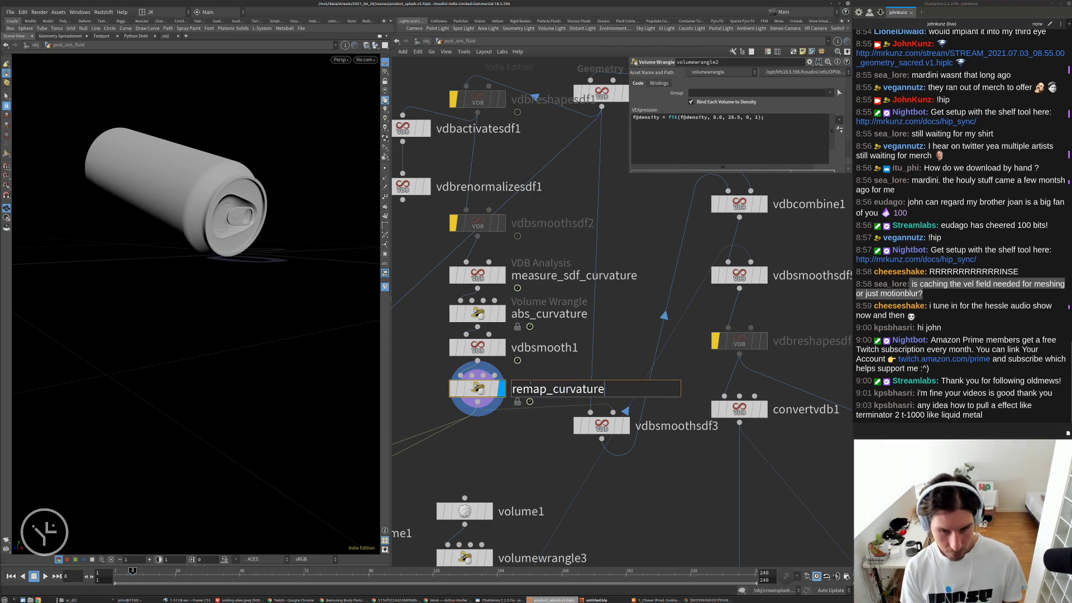
key(Return)
- Display volumeslice2 and examine the slice of the remapped curvature volume beneath the can
scroll(615, 325, down, 3)
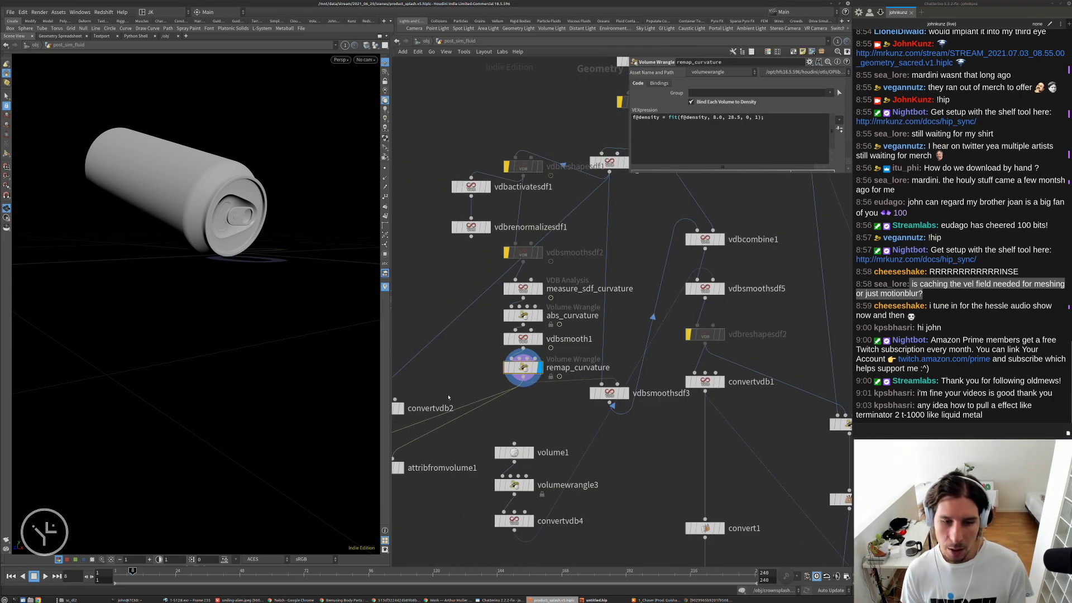
middle_drag(448, 398, 574, 326)
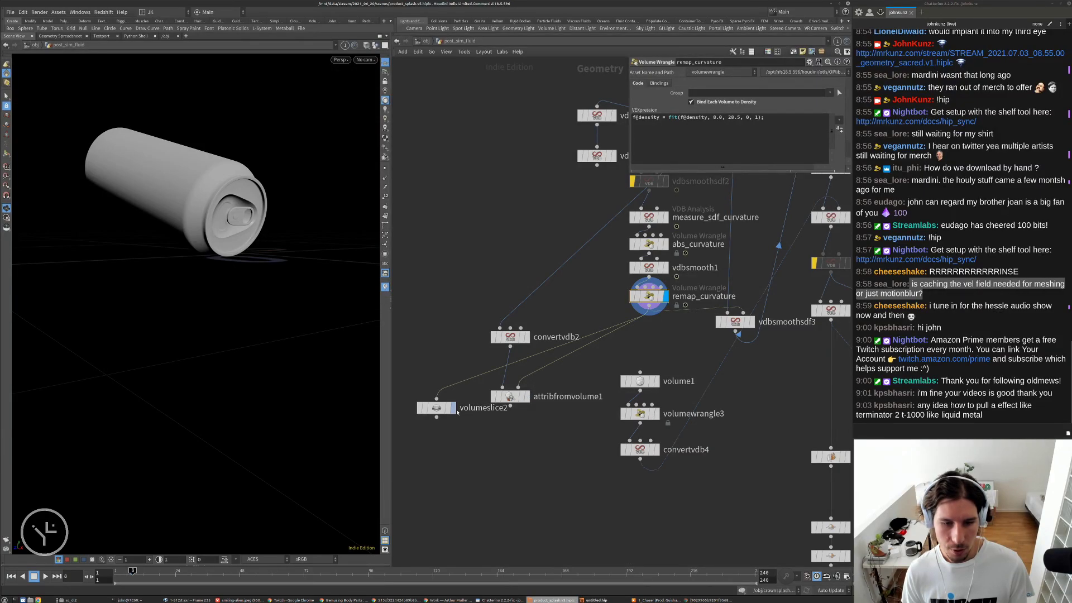
click(455, 408)
scroll(253, 273, up, 8)
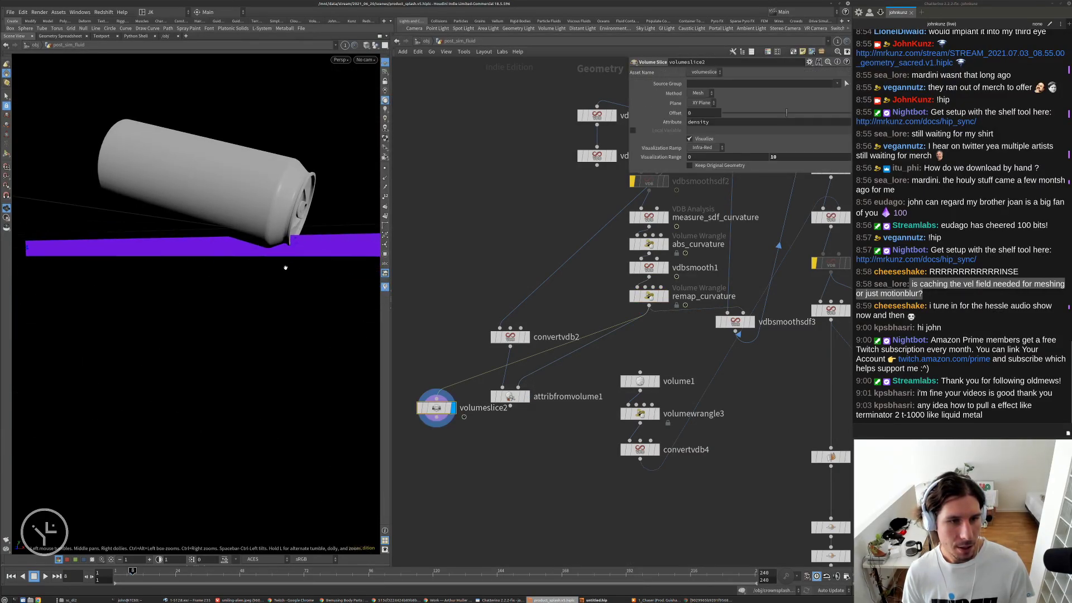
- Display attribfromvolume1, examine the curvature on the fluid surface, and move convertvdb2 up and away from the curvature chain
click(527, 396)
scroll(271, 189, down, 8)
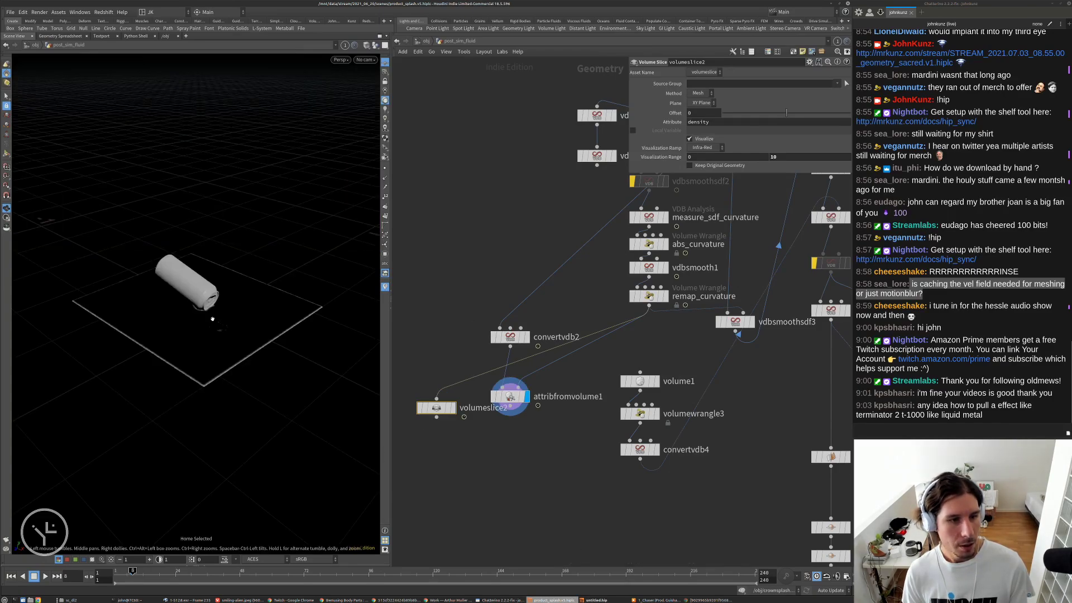
drag(211, 316, 182, 299)
scroll(203, 292, up, 4)
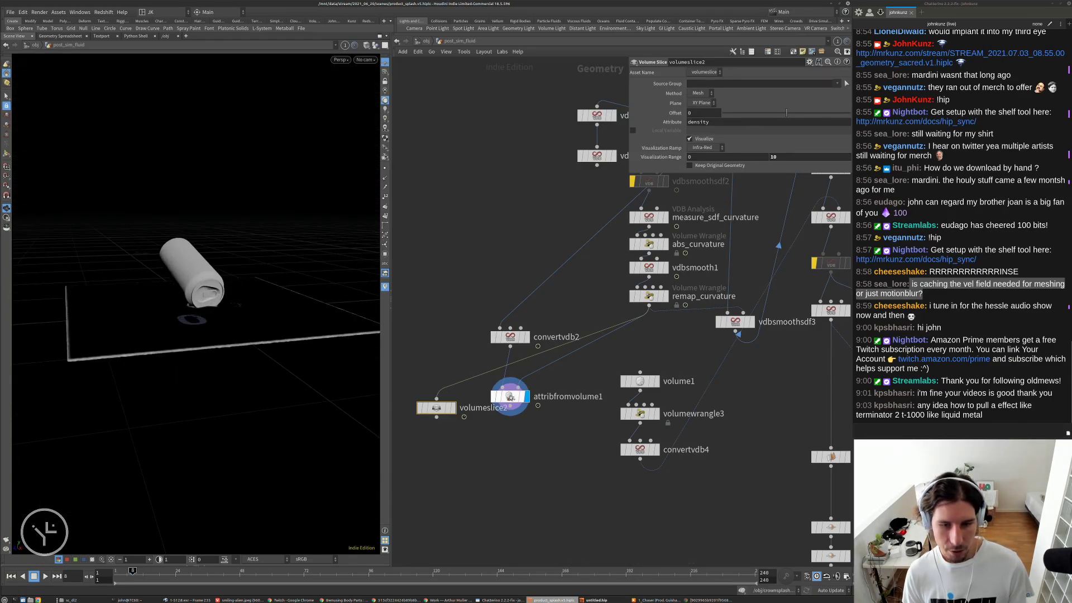
drag(507, 340, 450, 299)
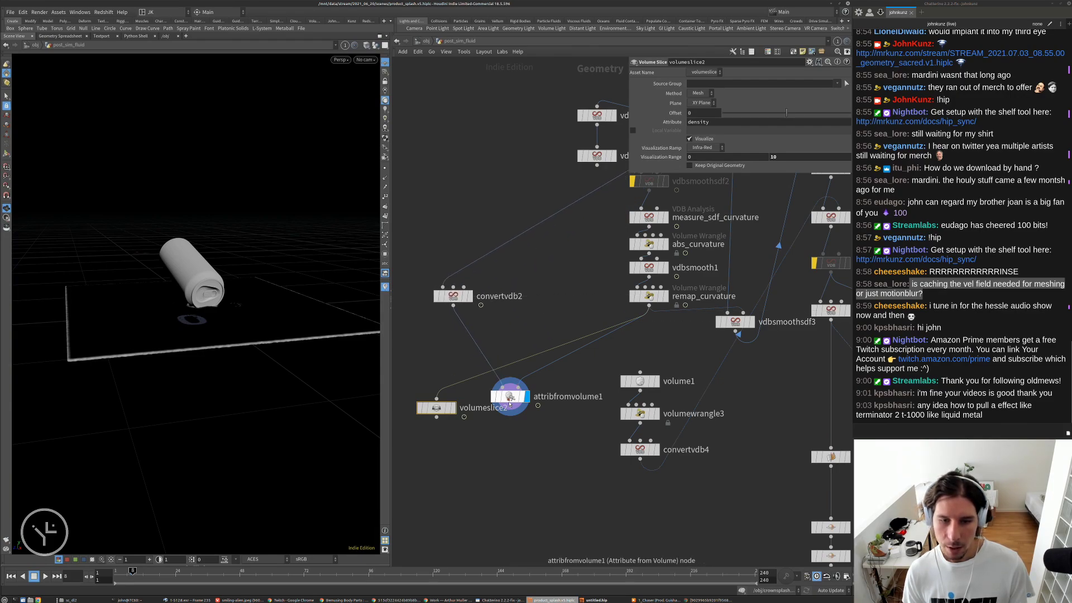
- Move attribfromvolume1 up beneath convertvdb2, go to frame 21, and examine the remapped curvature on the splash around the can
drag(508, 398, 500, 331)
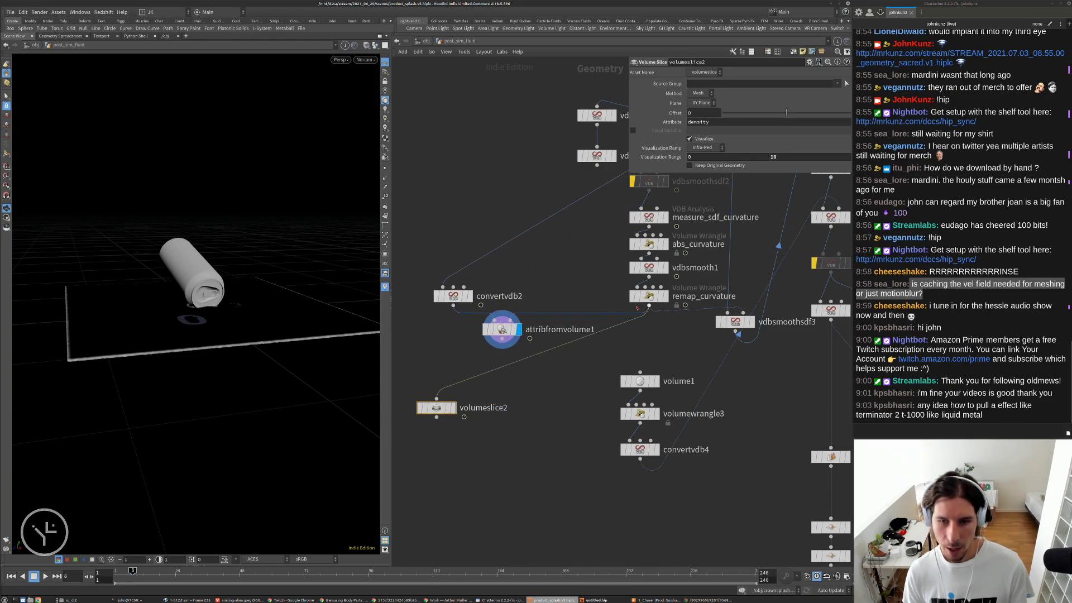
drag(648, 306, 521, 314)
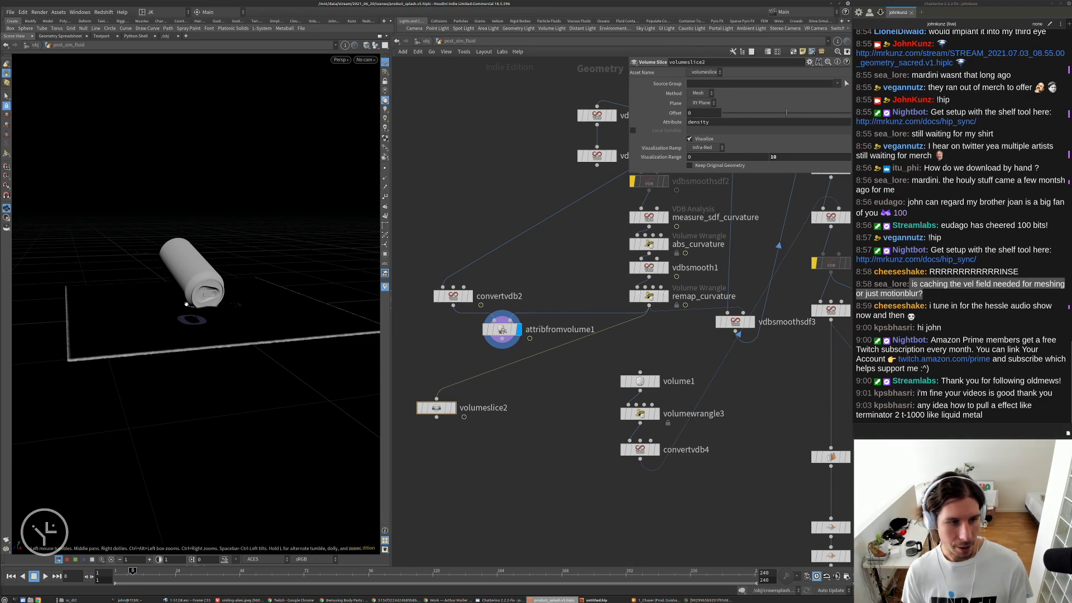
drag(184, 304, 217, 302)
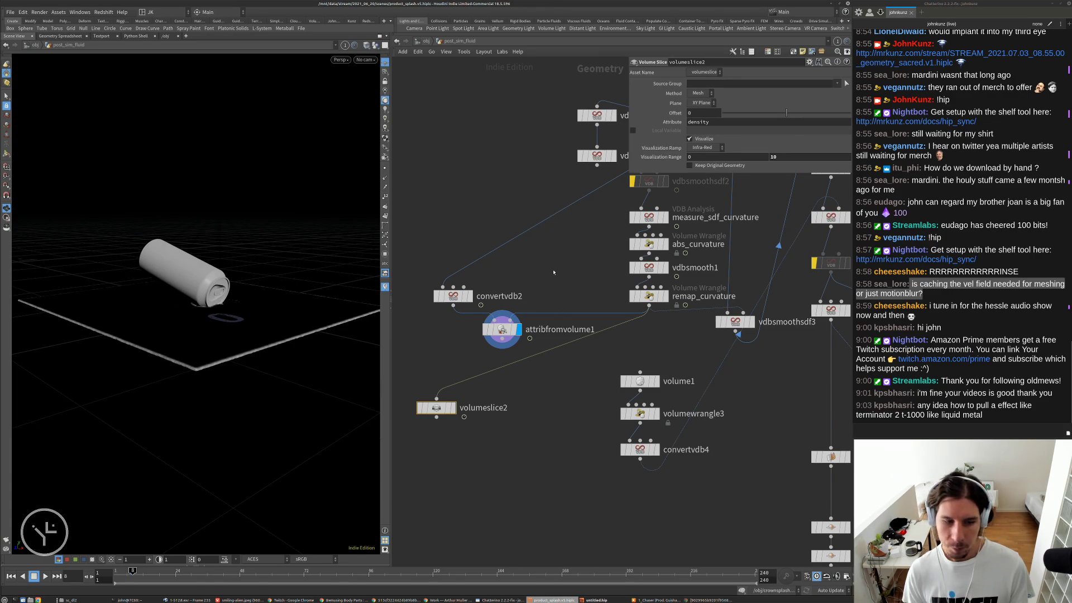
click(168, 574)
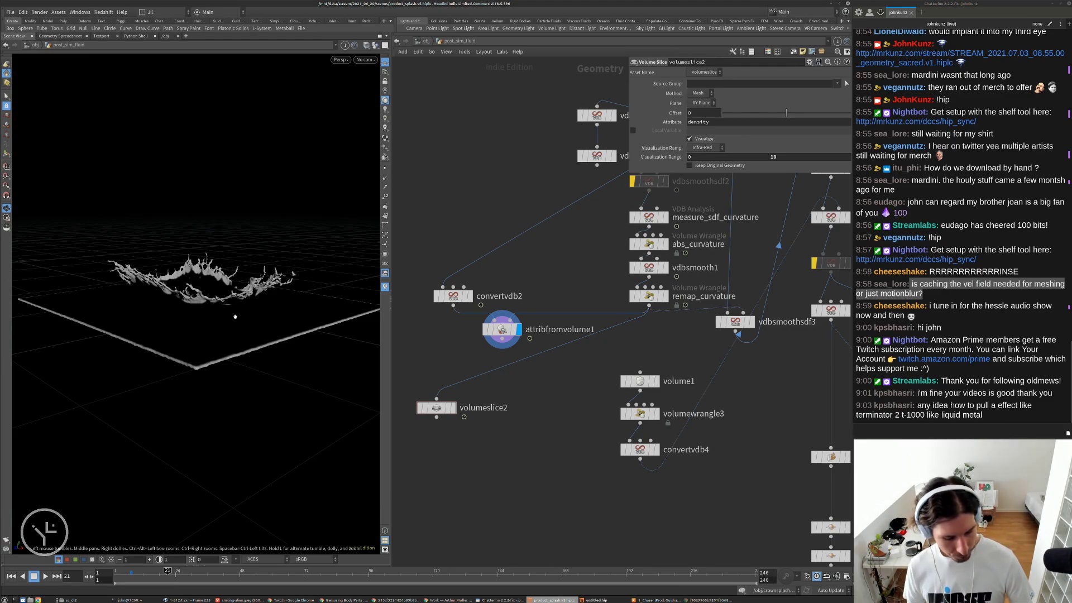
scroll(233, 317, up, 6)
drag(233, 316, 293, 302)
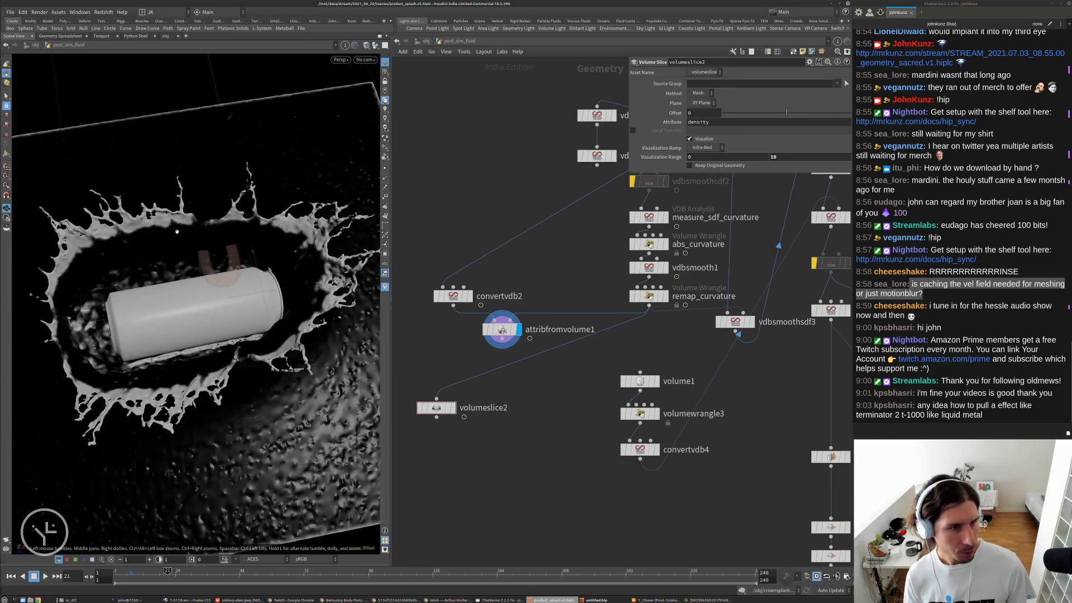
drag(154, 208, 245, 269)
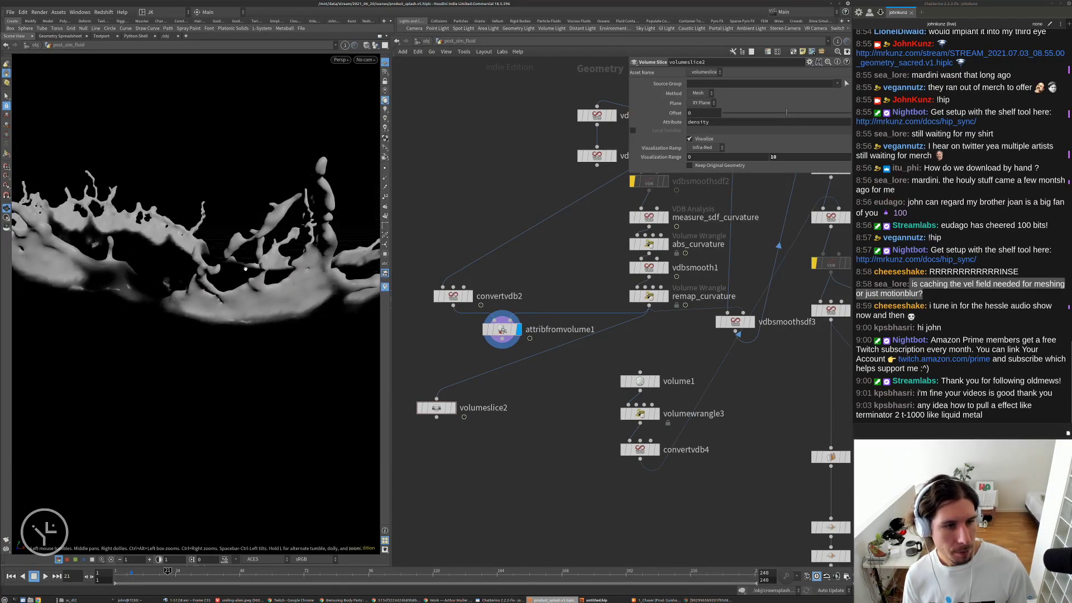
drag(320, 183, 127, 281)
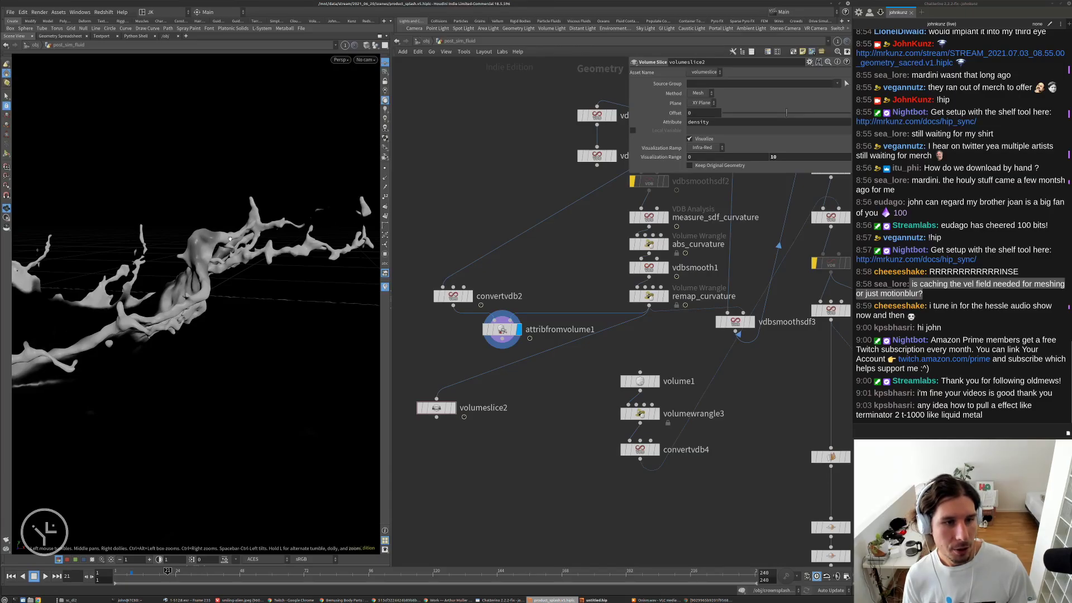
drag(215, 290, 304, 306)
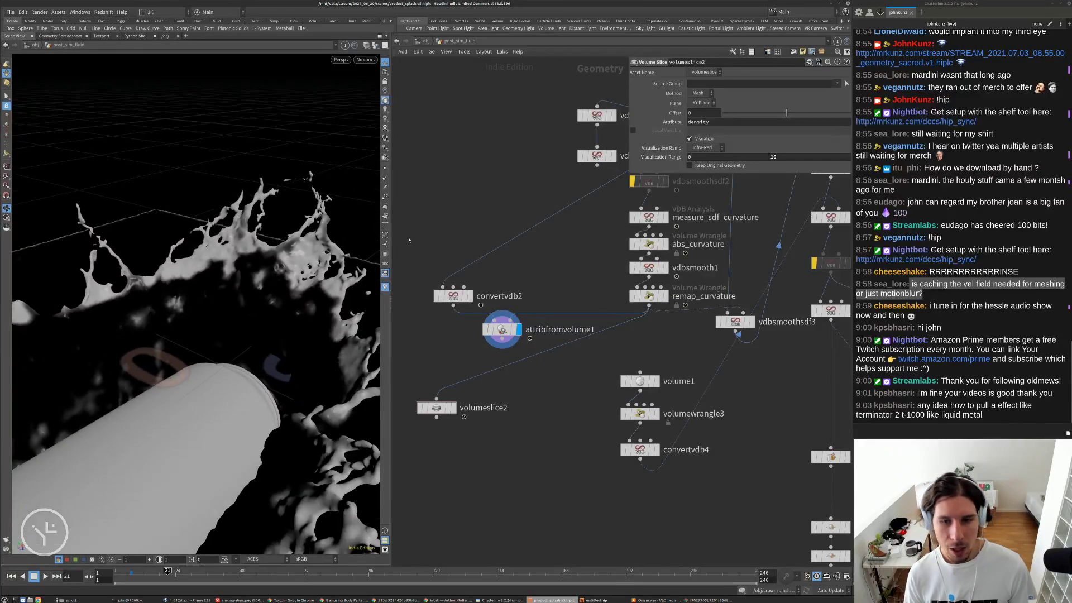
- Move vdbsmoothsdf3 closer to remap_curvature, check its alpha mask and smoothing settings, and display its result
scroll(621, 294, down, 2)
middle_drag(621, 294, 497, 318)
scroll(572, 339, up, 1)
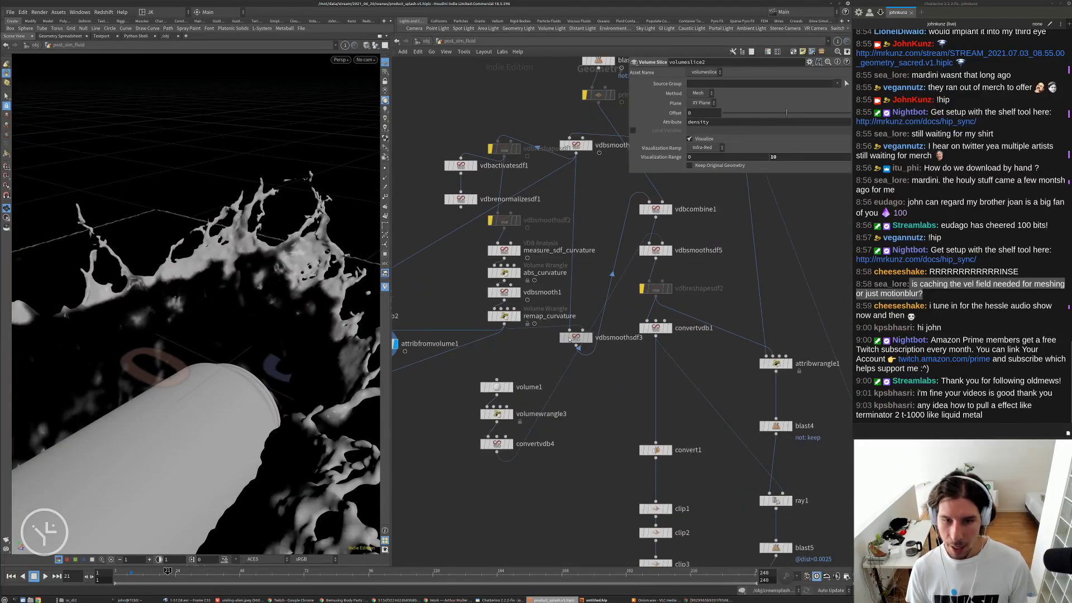
drag(571, 340, 545, 342)
click(545, 342)
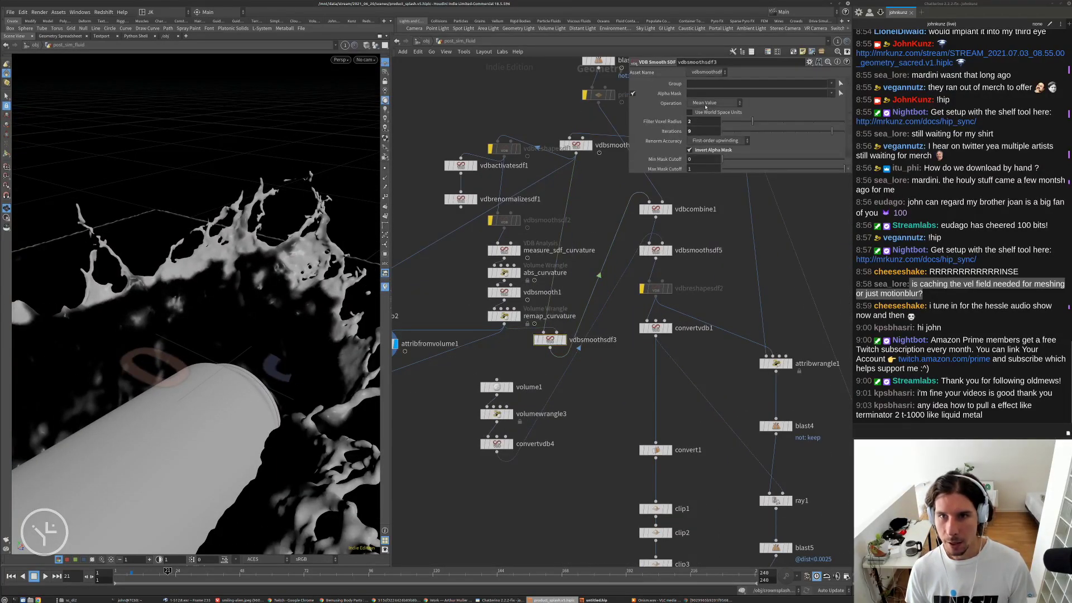
drag(312, 359, 314, 330)
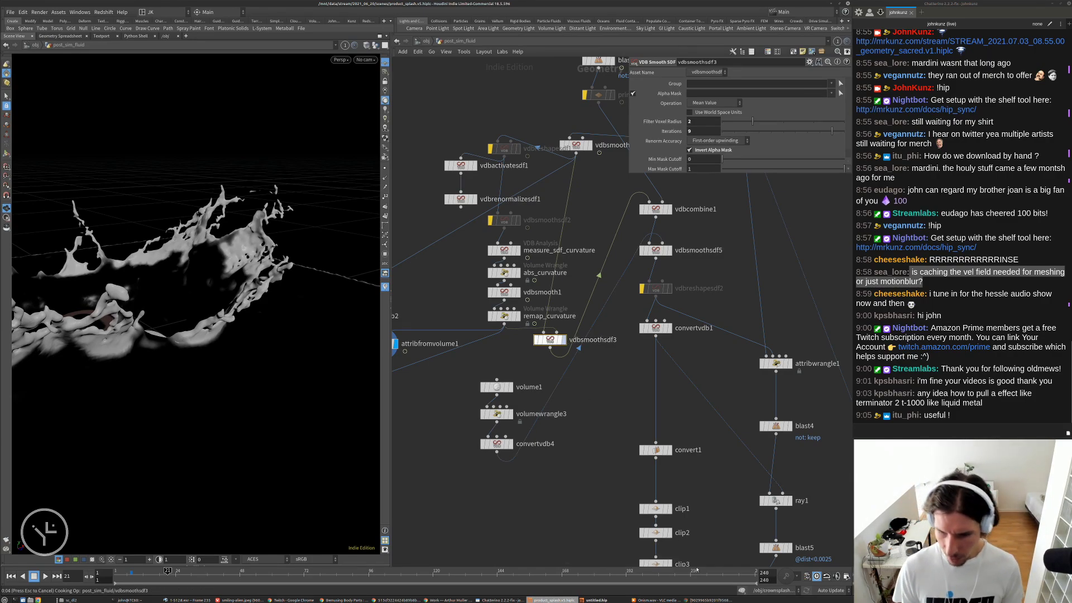
- Switch to the Chrome window with the splash reference image and arrange it beneath a shortened Houdini viewport
click(709, 600)
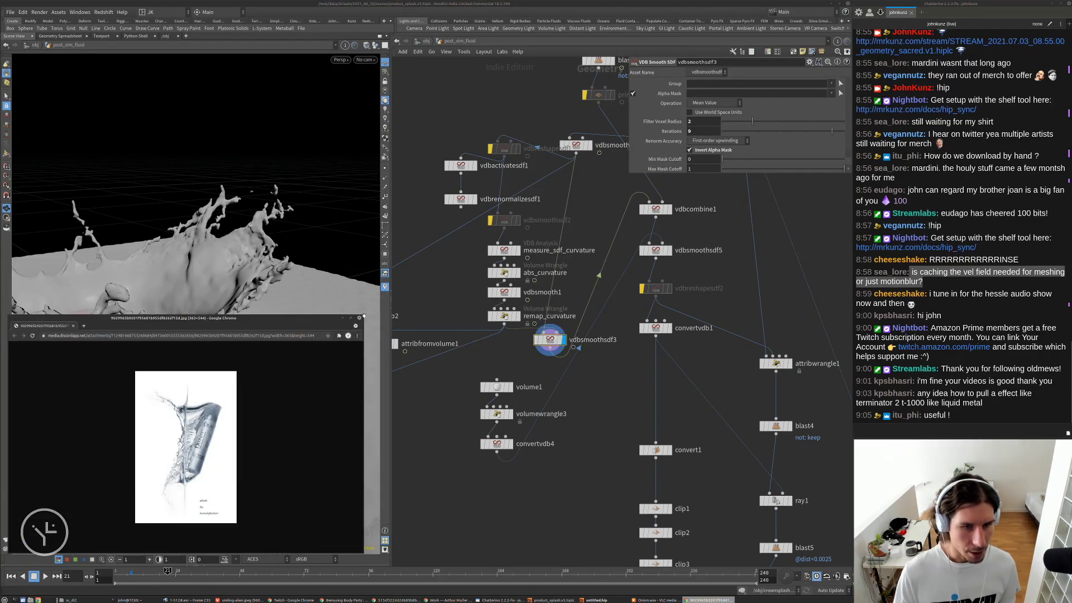
drag(360, 318, 379, 374)
drag(274, 389, 271, 348)
click(205, 565)
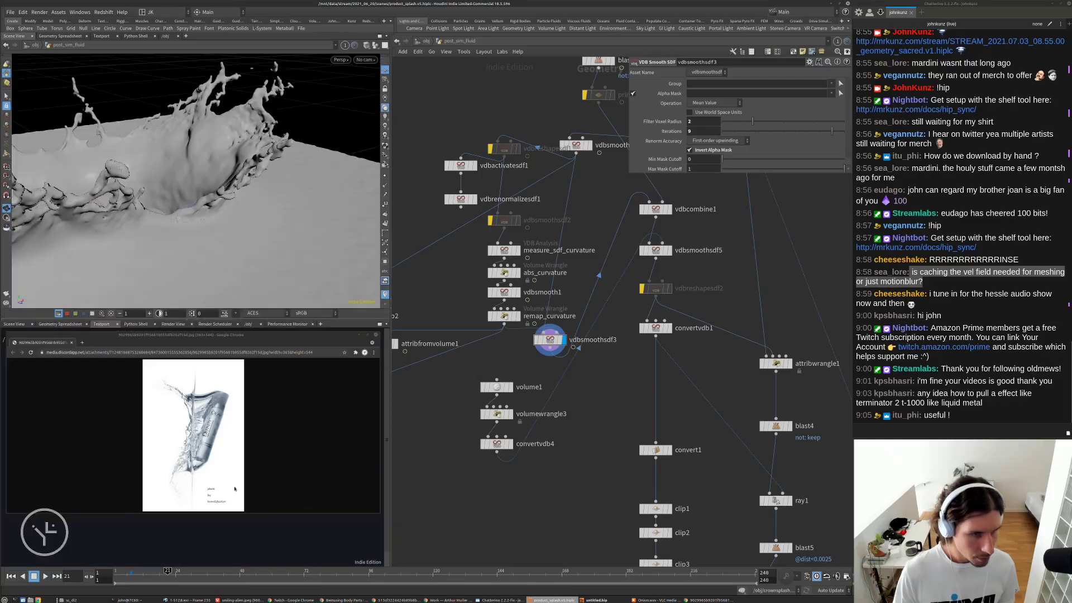
drag(250, 336, 261, 379)
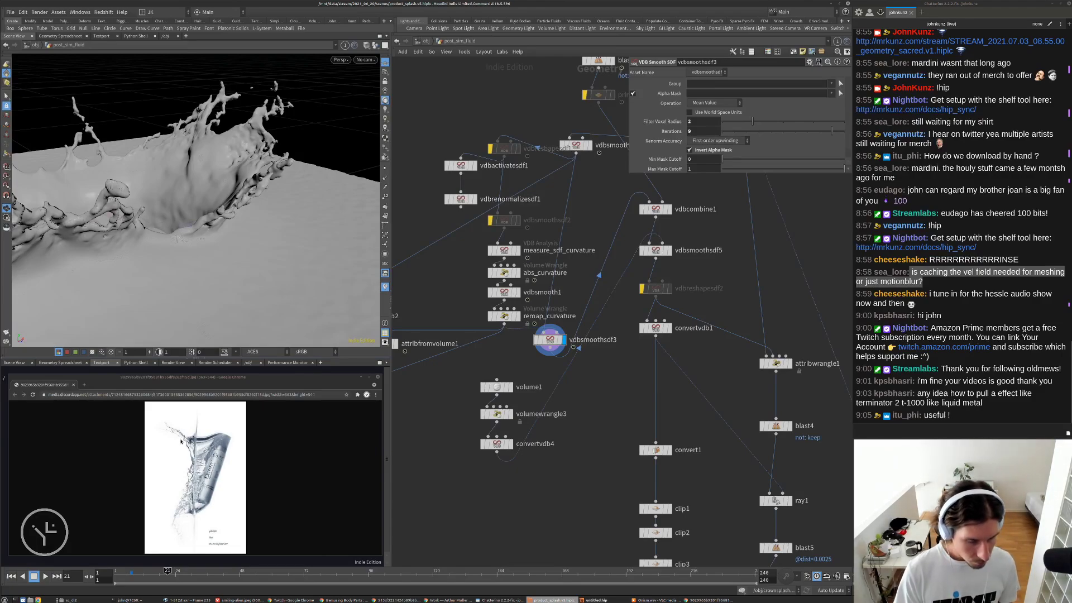
- Enlarge the reference image to 400% and examine the water sheets, tendrils and droplets around the product bottle
click(204, 450)
ctrl+scroll(208, 450, up, 8)
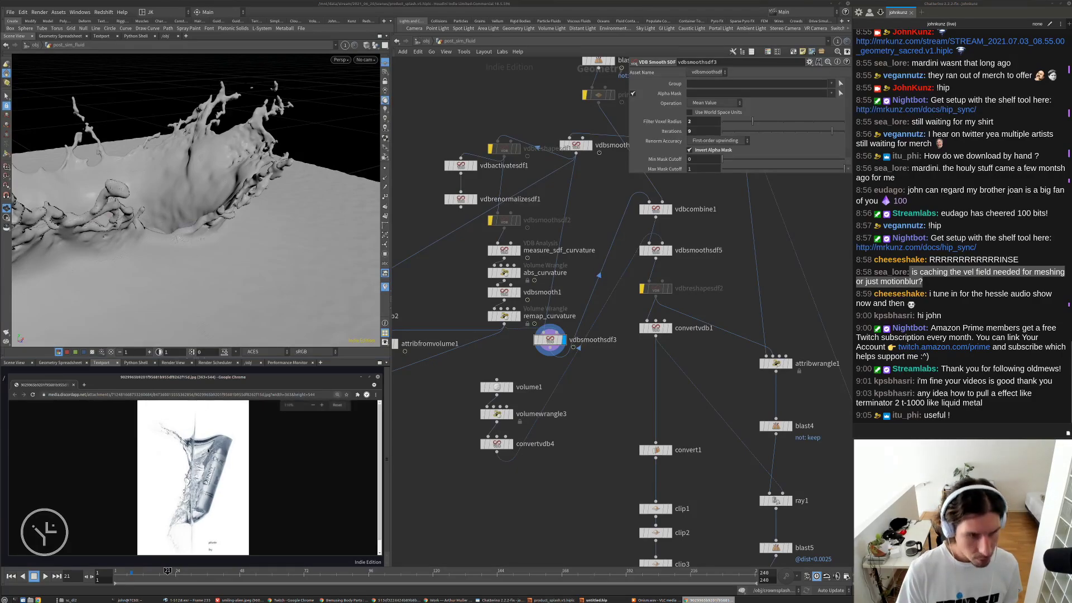
scroll(206, 450, down, 3)
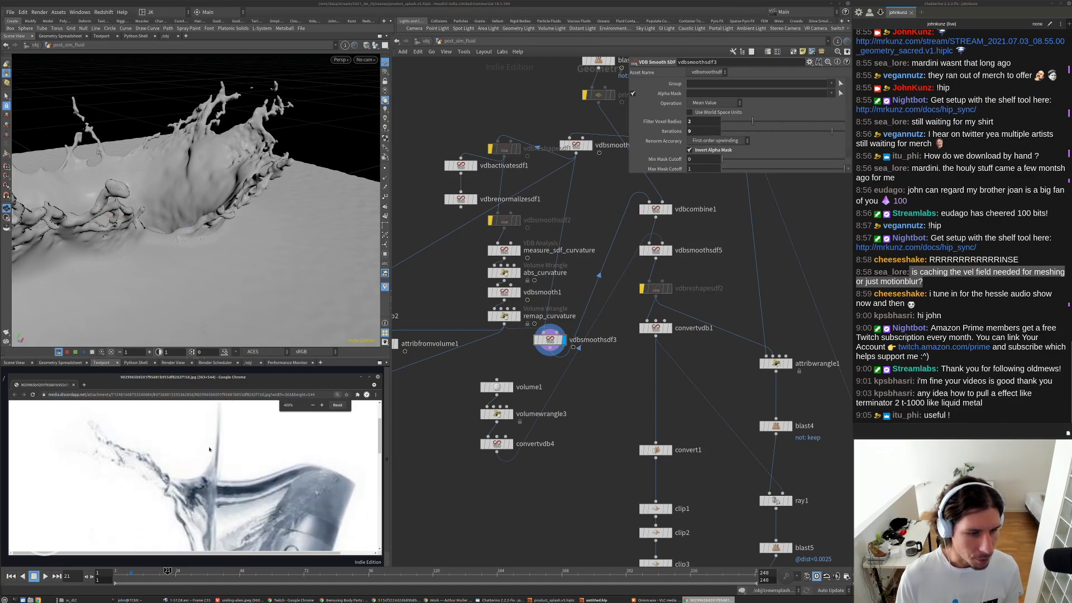
scroll(238, 430, down, 5)
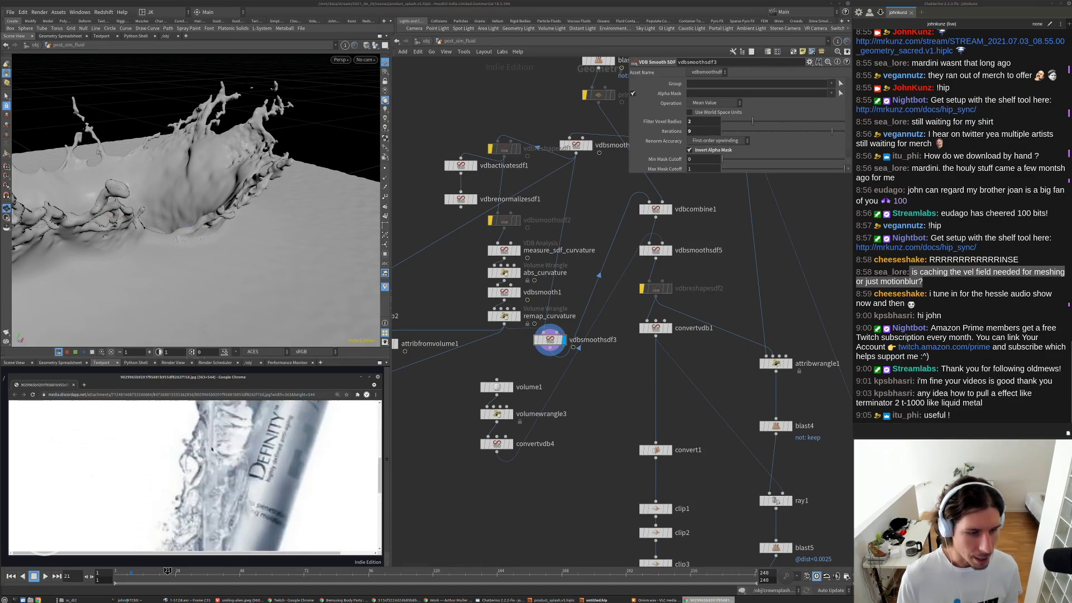
scroll(196, 436, up, 2)
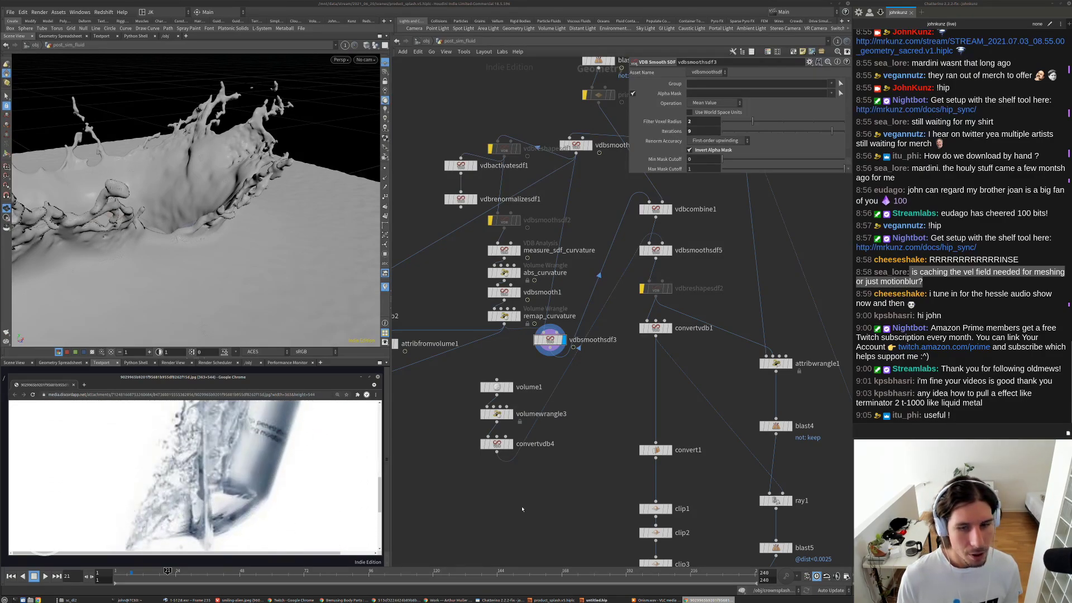
- Compare the splash surface with vdbsmoothsdf3 enabled and bypassed, both up close and from farther away
drag(206, 243, 265, 247)
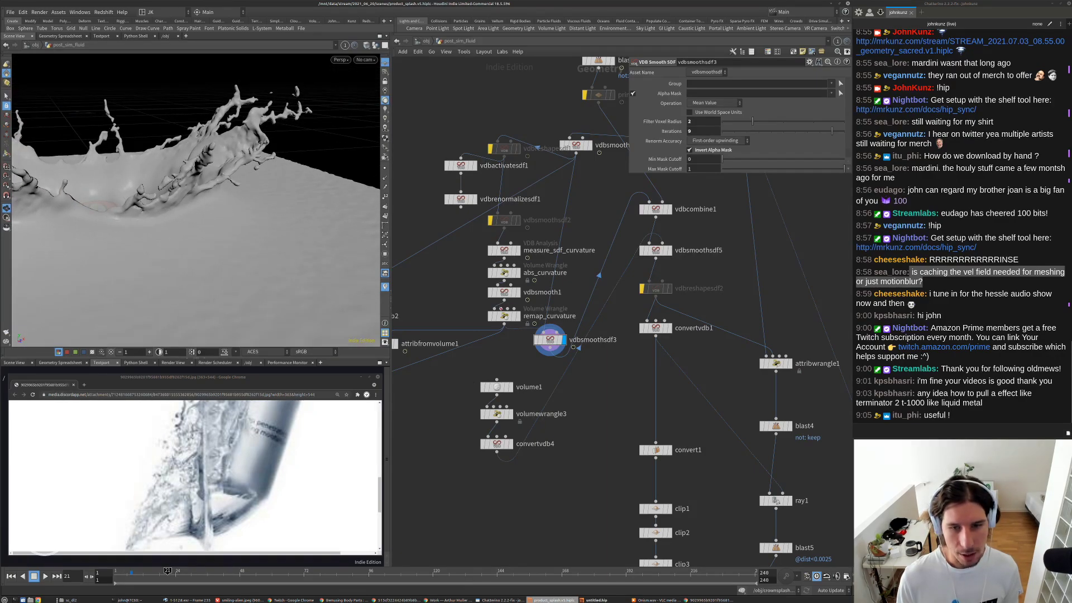
click(535, 340)
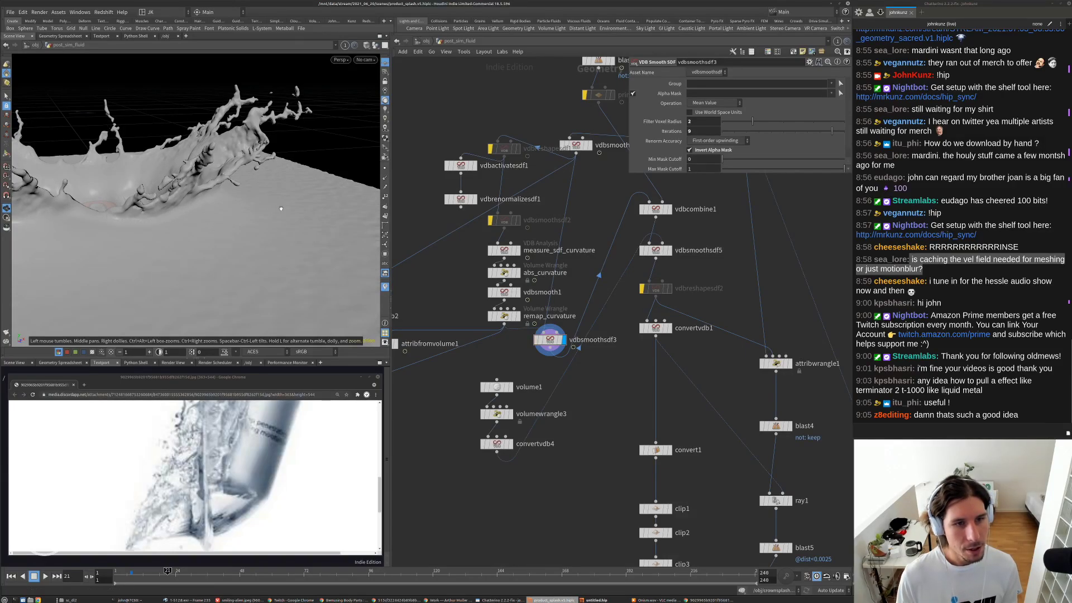
right_drag(281, 208, 182, 239)
drag(182, 239, 265, 246)
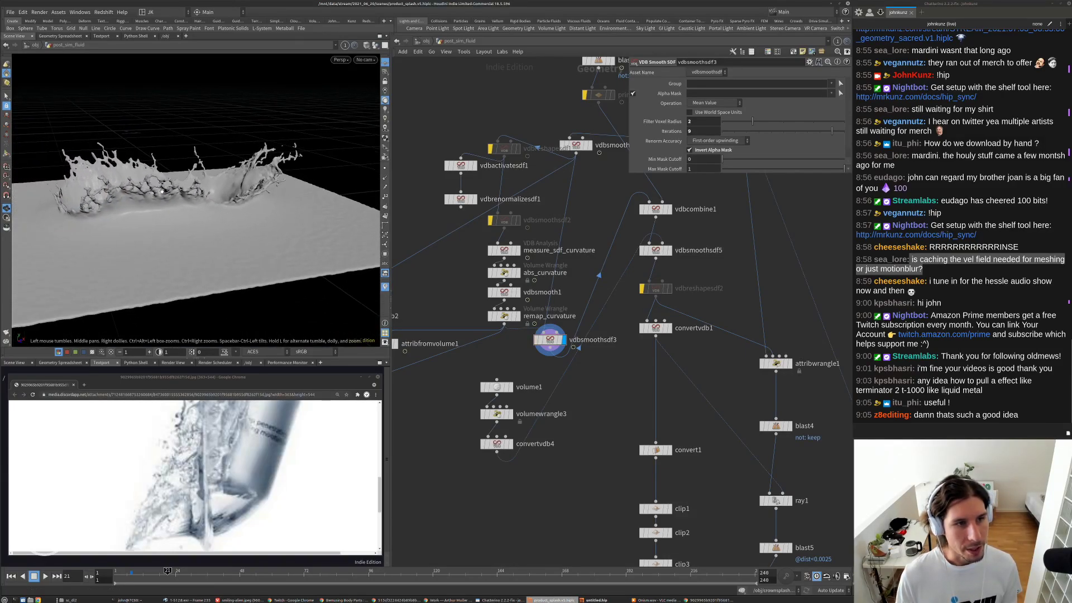
drag(162, 191, 115, 171)
right_drag(115, 170, 195, 237)
drag(195, 237, 221, 271)
click(537, 340)
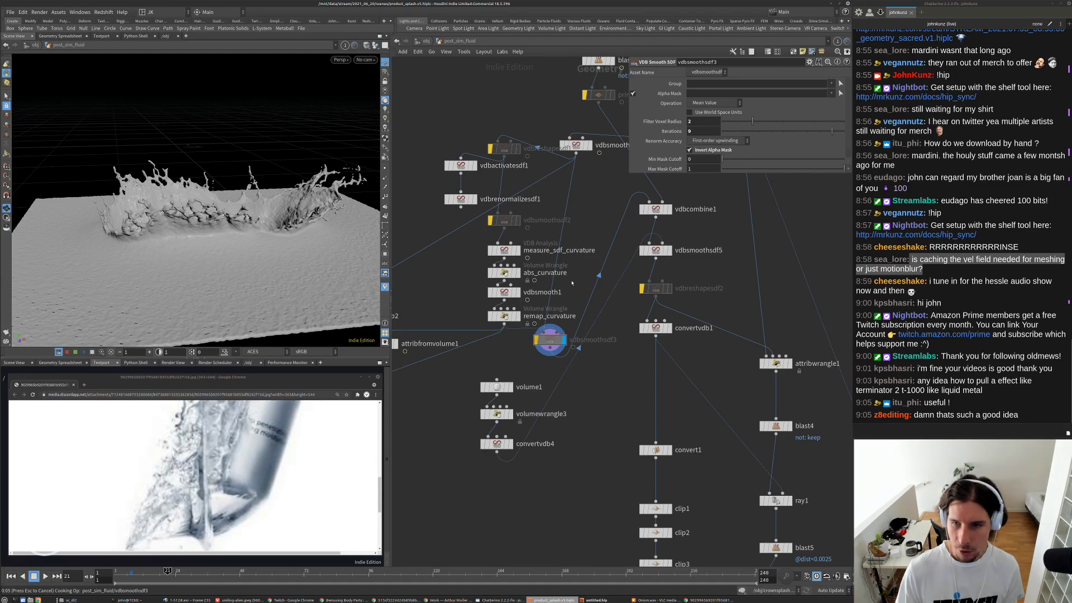
- Move the particlefluidsurface2 node farther away from the fluid meshing chain
scroll(553, 360, down, 4)
scroll(729, 234, up, 3)
click(687, 267)
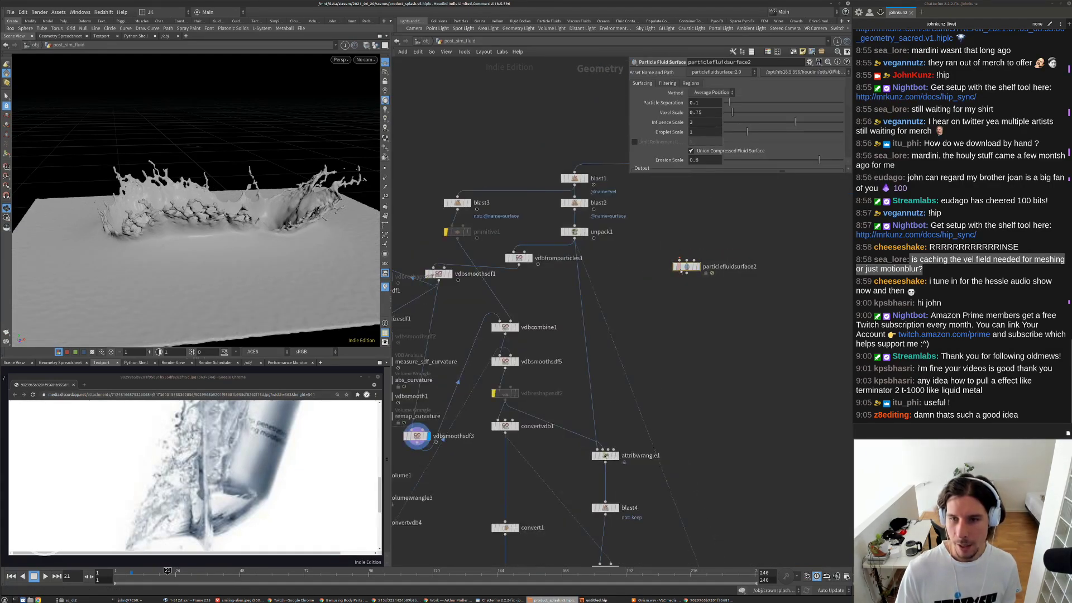
drag(687, 266, 765, 311)
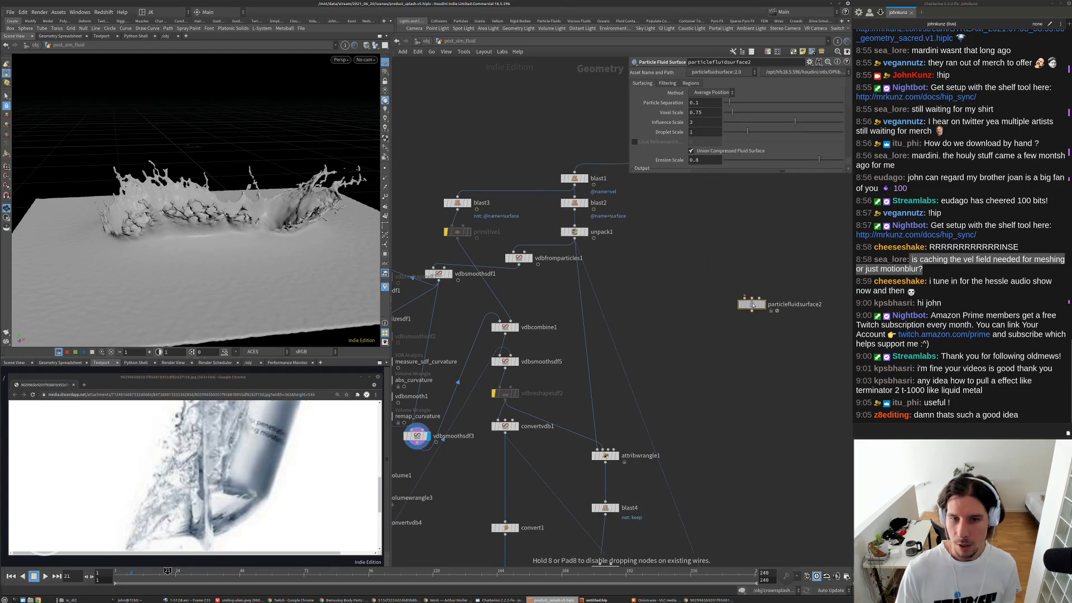
- Shift vdbcombine1 and the nodes downstream of it lower in the network, beneath the vdbsmoothsdf3 branch
scroll(732, 332, down, 2)
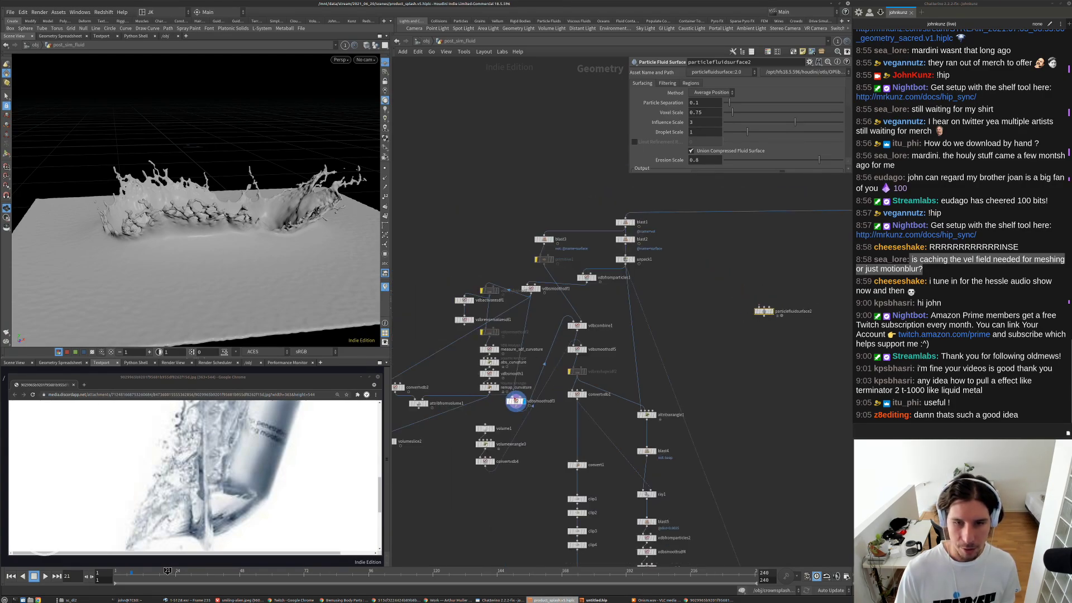
scroll(492, 391, down, 3)
scroll(641, 510, down, 3)
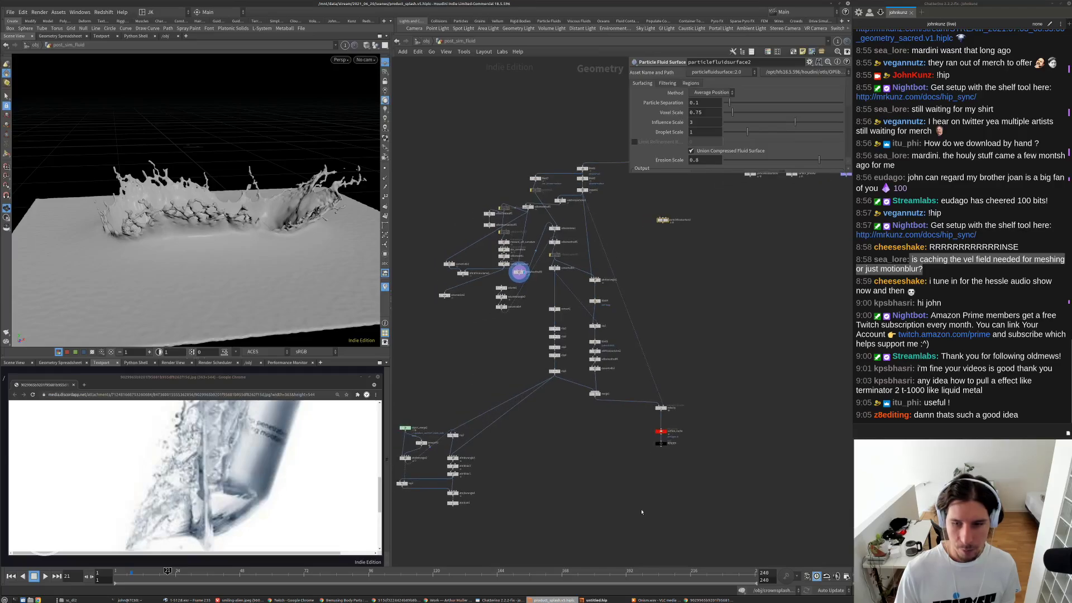
drag(704, 546, 411, 397)
scroll(621, 397, up, 2)
scroll(621, 396, up, 6)
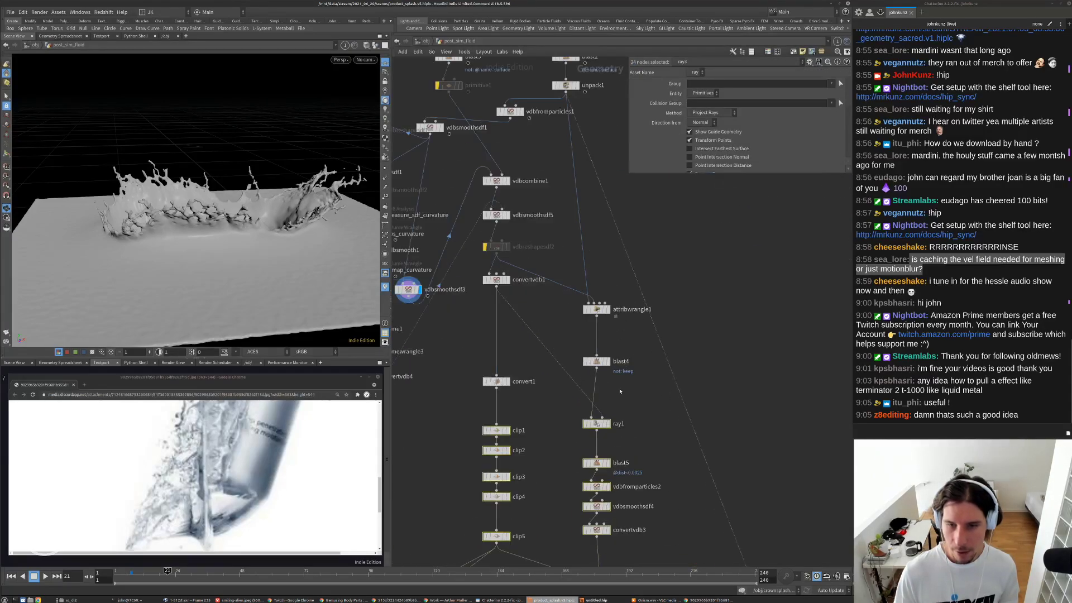
scroll(620, 397, down, 4)
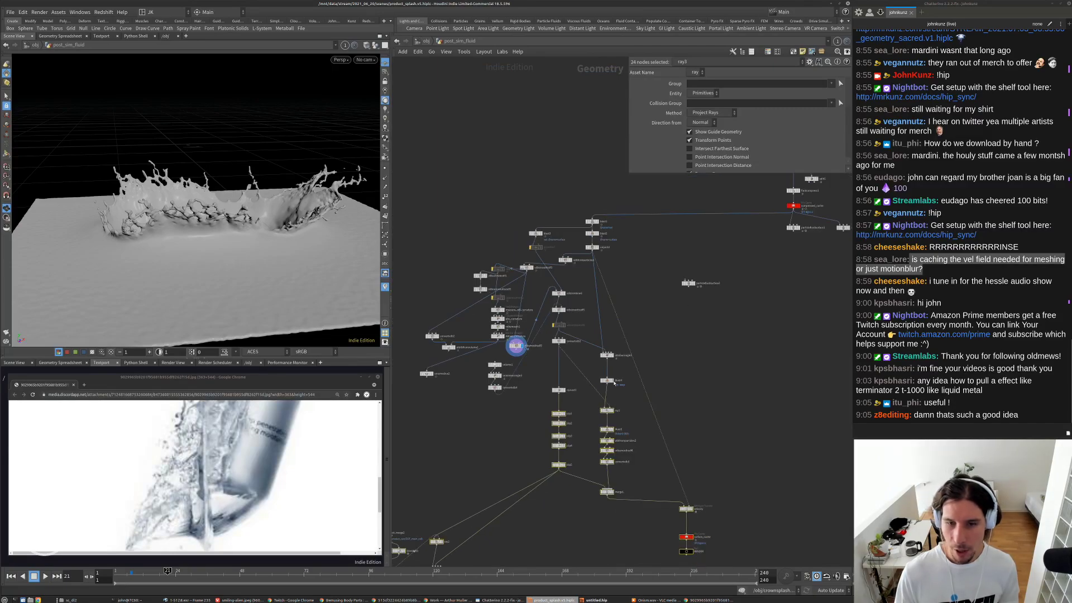
shift+drag(629, 401, 532, 401)
scroll(552, 381, up, 1)
click(525, 415)
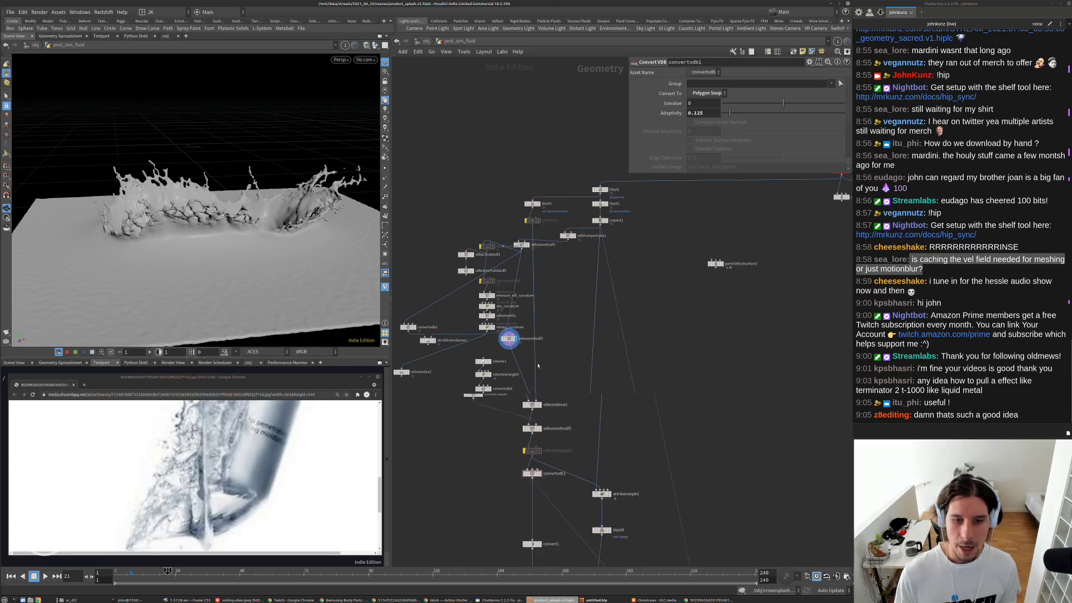
- Move vdbcombine1 up beside volume1 and rename it to union_with_surface_vol
scroll(511, 385, up, 4)
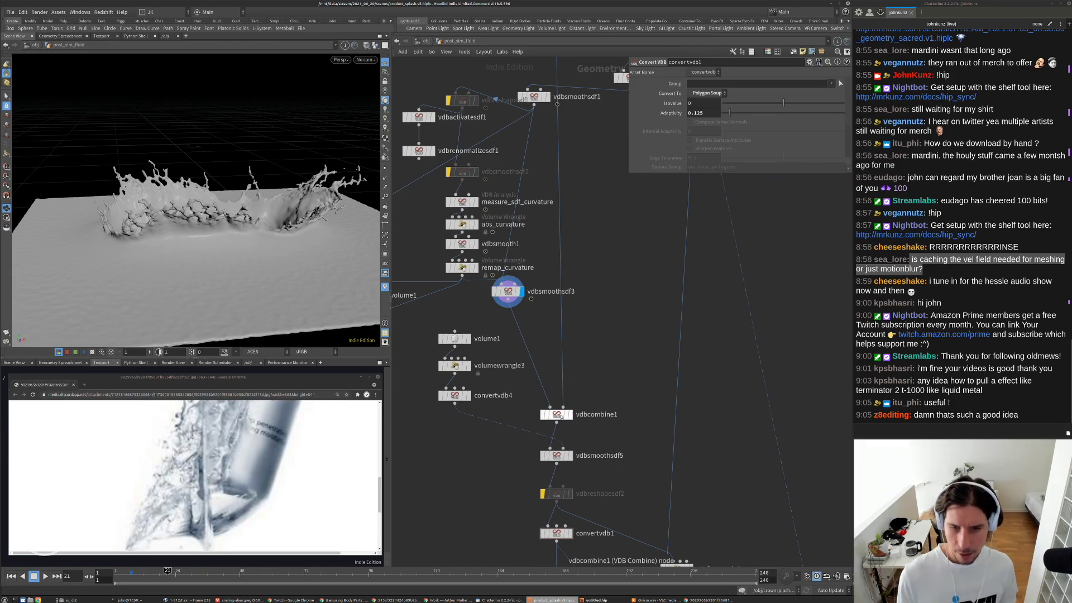
drag(556, 414, 556, 339)
middle_drag(598, 382, 573, 394)
double_click(566, 352)
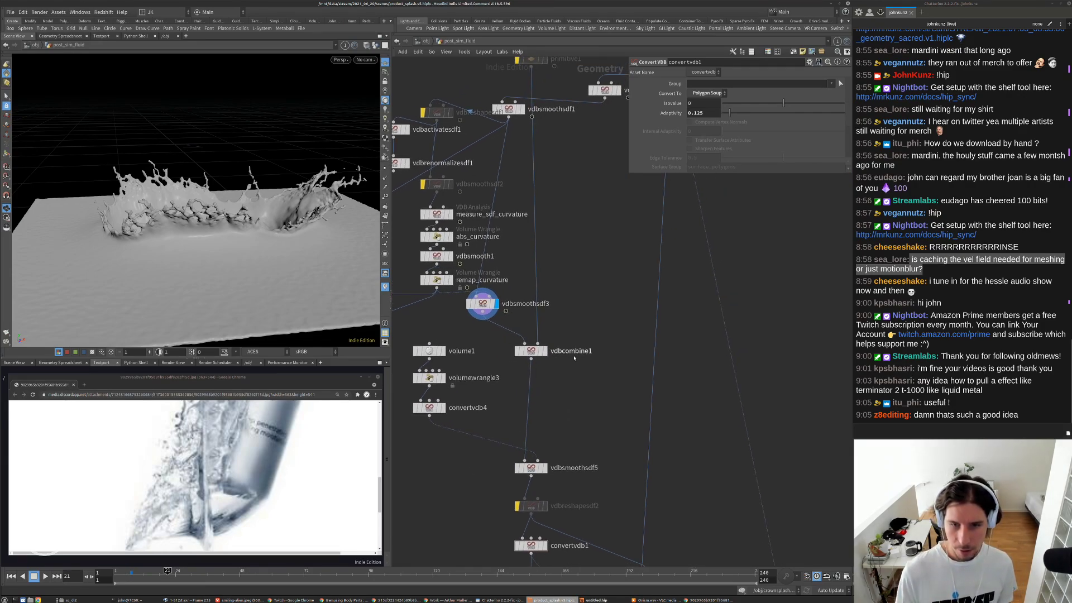
text(union)
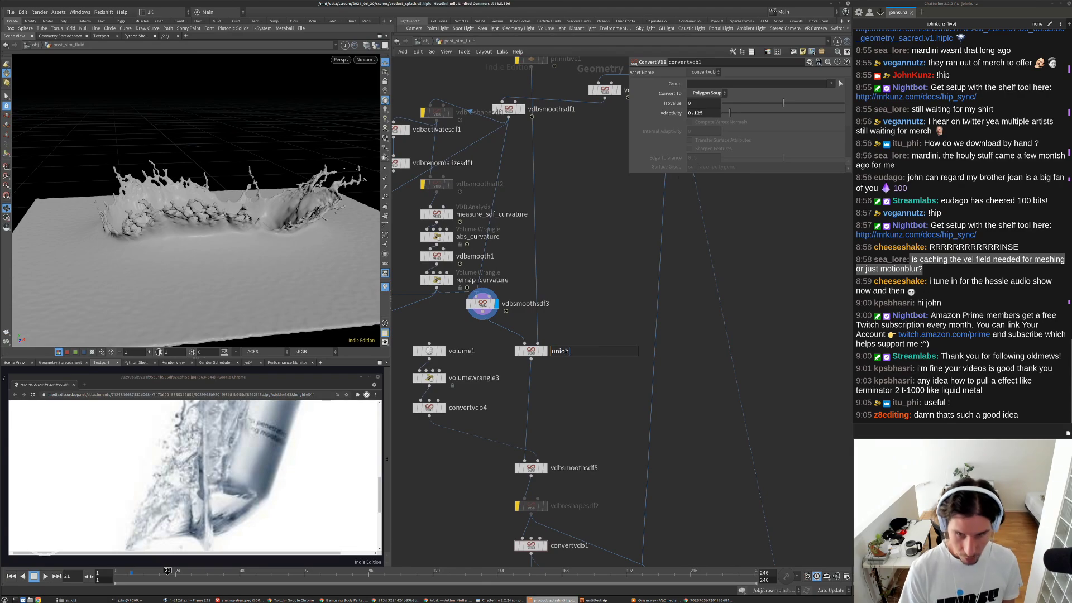
text(_with_)
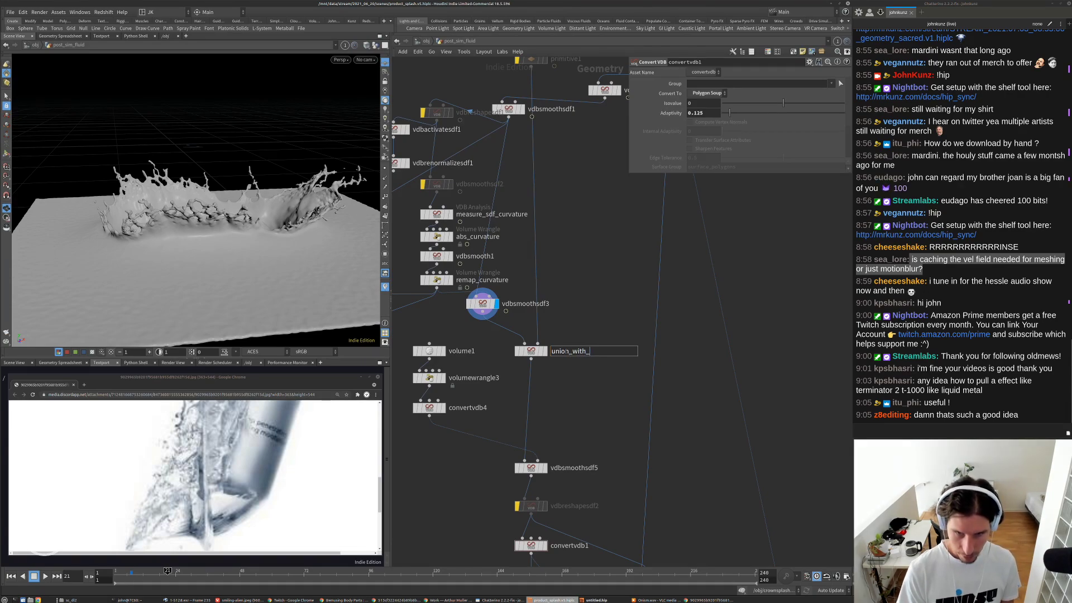
text(surface_)
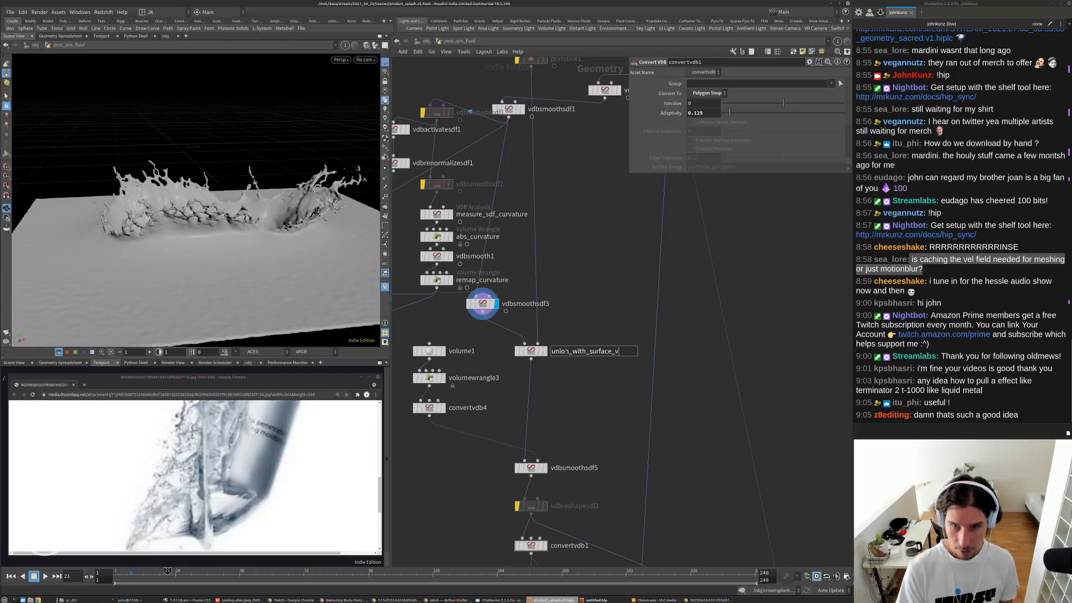
text(vol)
key(Return)
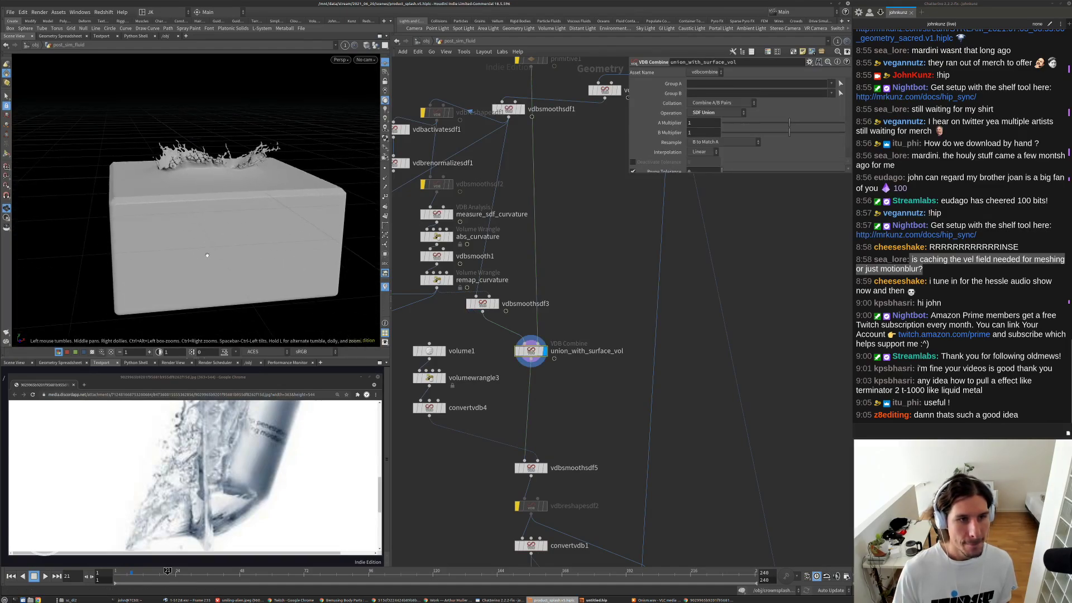
- Display the volume1 node and inspect its density box around the product from farther away
drag(207, 255, 199, 242)
middle_drag(562, 418, 570, 328)
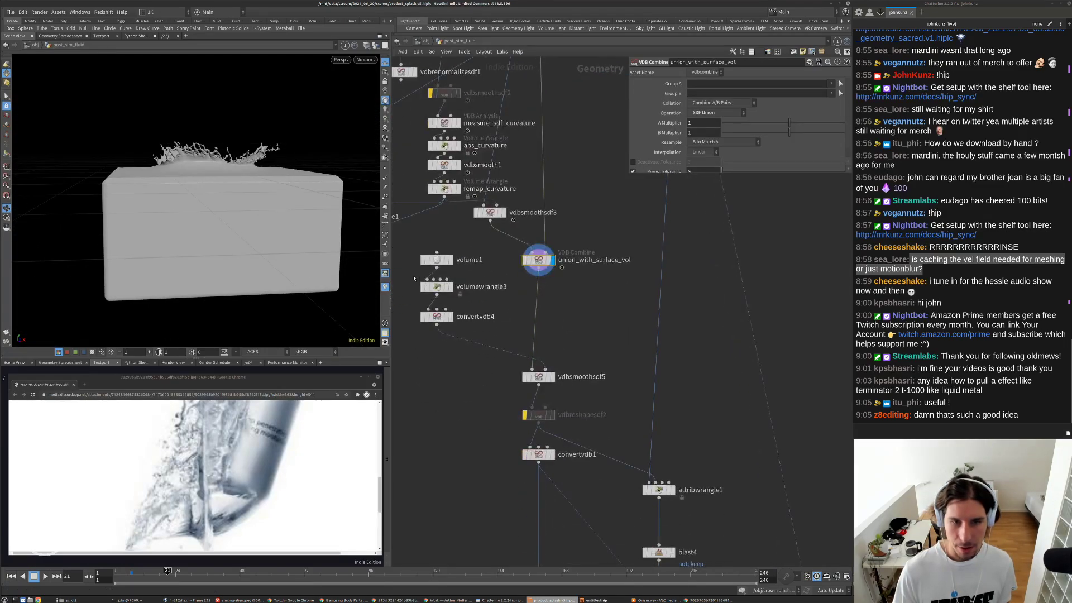
scroll(423, 261, up, 2)
click(463, 259)
click(444, 261)
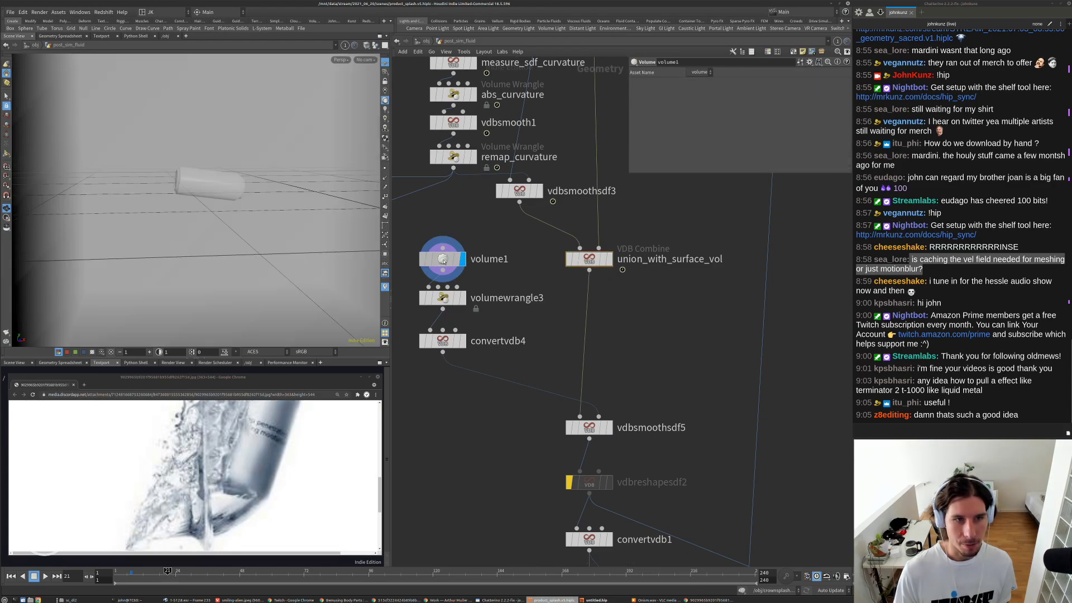
scroll(201, 195, down, 4)
drag(202, 187, 237, 204)
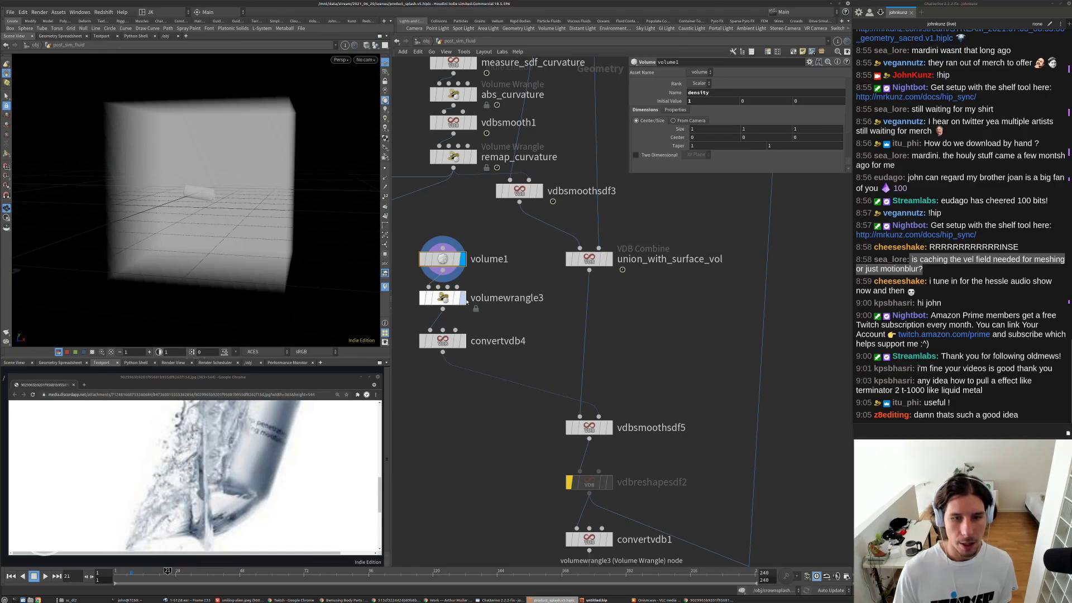
- Display volumewrangle3, review its @P.y density expression, and rename the node to remap_based_on_elevation
click(463, 298)
click(443, 298)
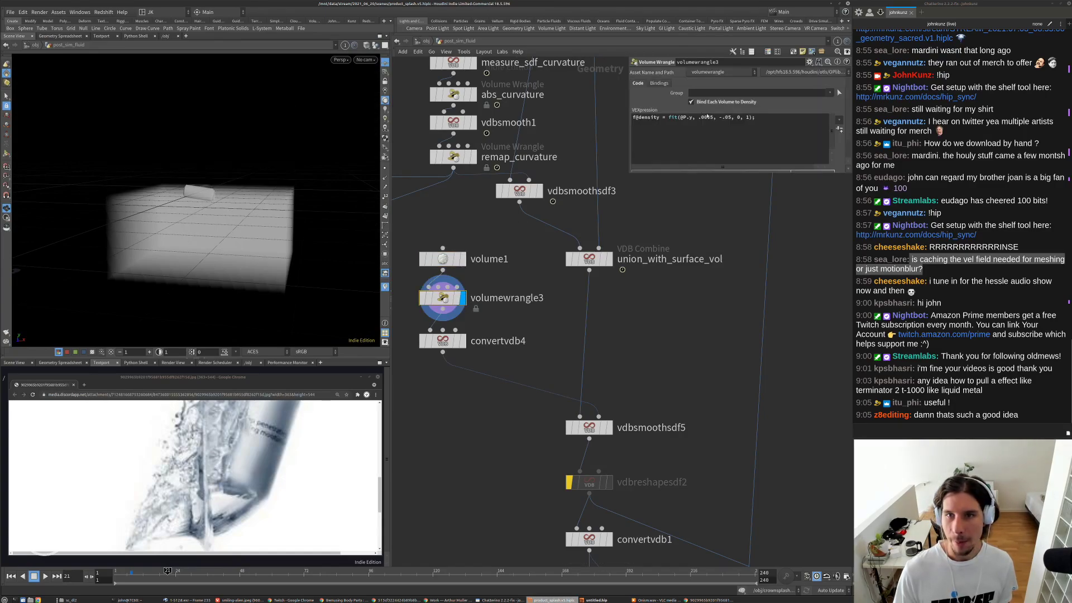
drag(692, 118, 682, 118)
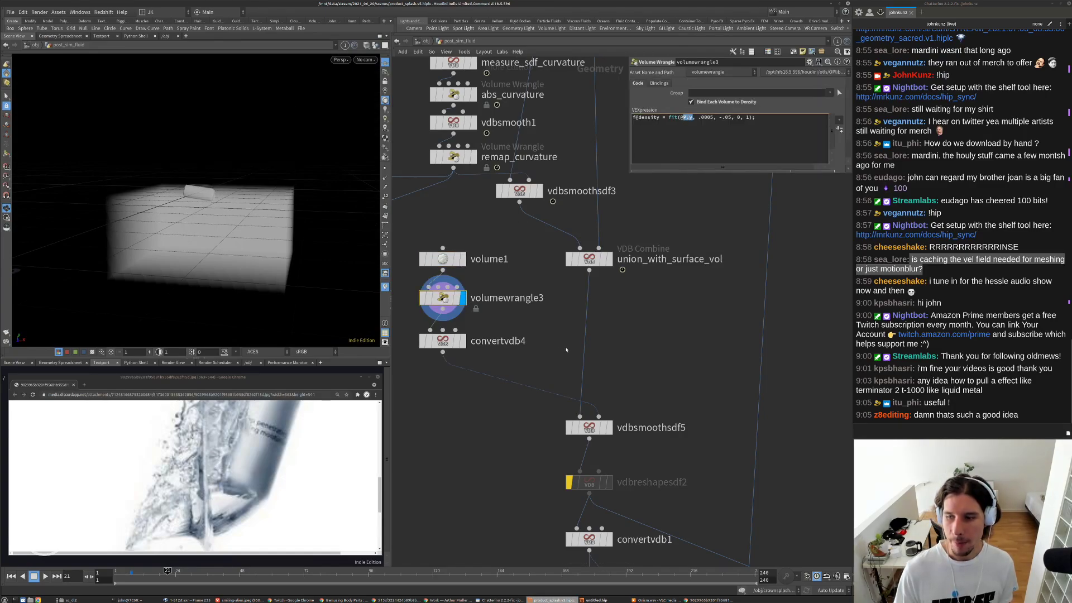
double_click(497, 297)
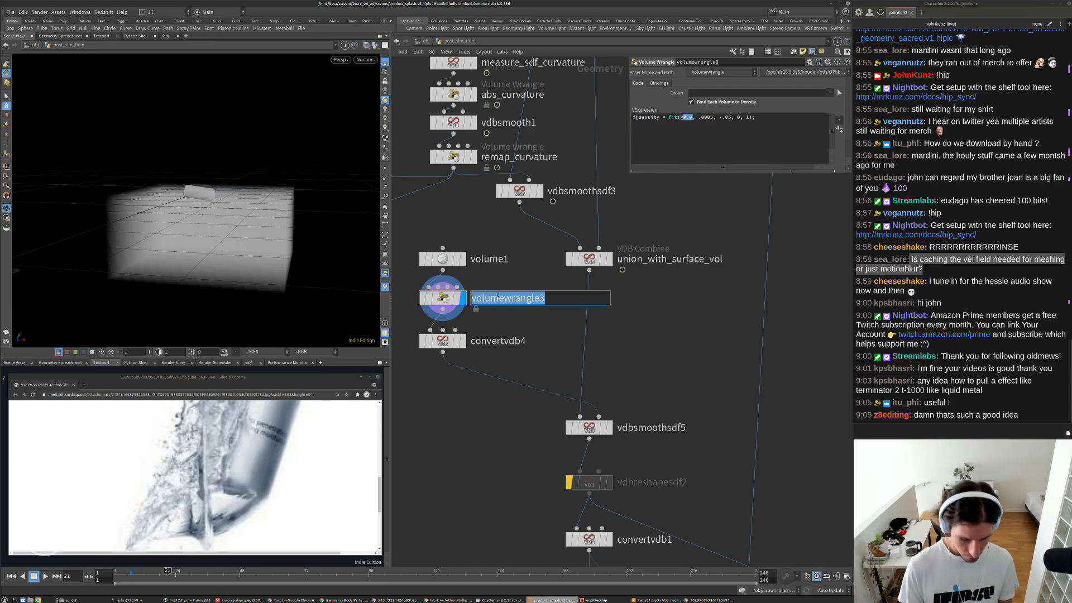
text(remap_)
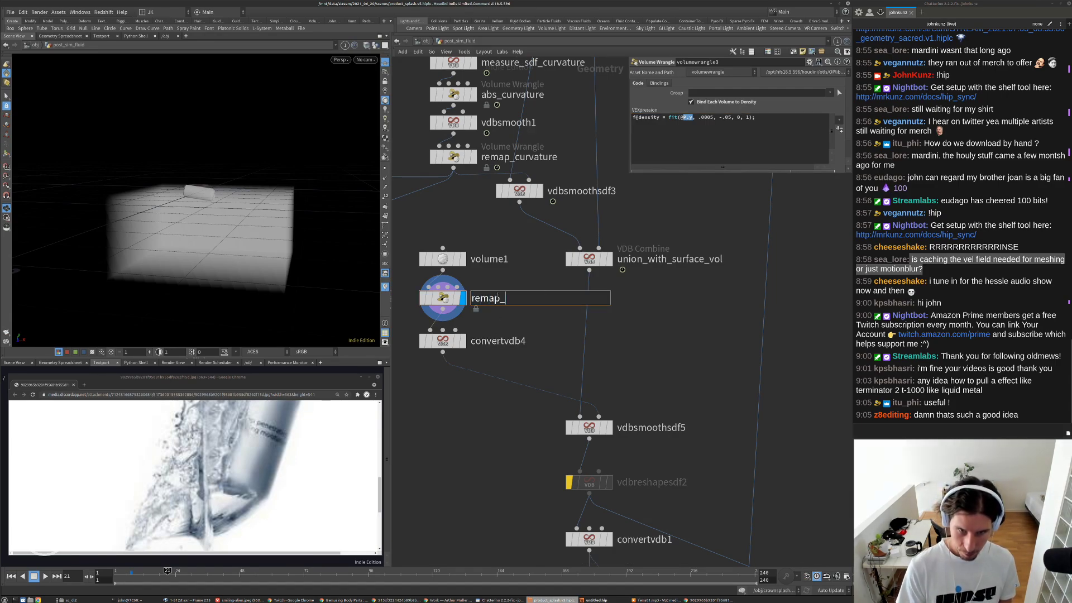
text(bas)
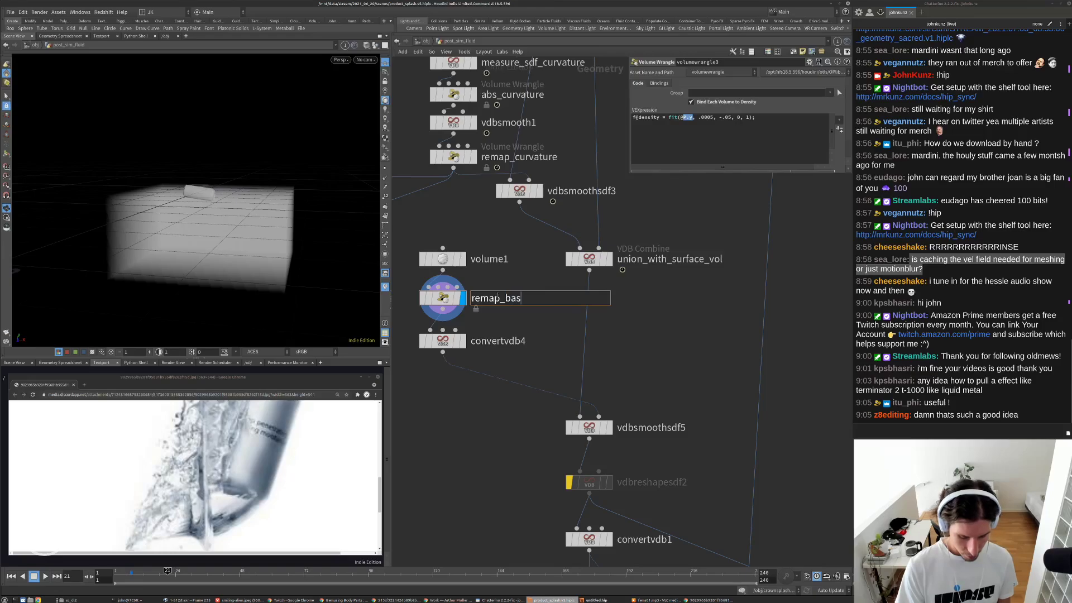
text(ed_on_elevation)
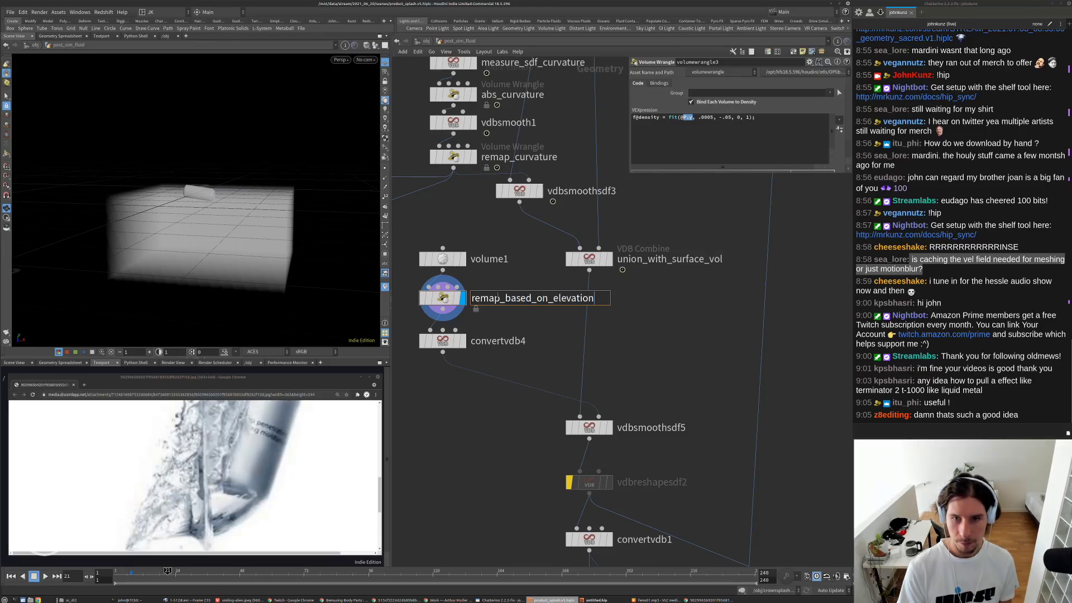
key(Return)
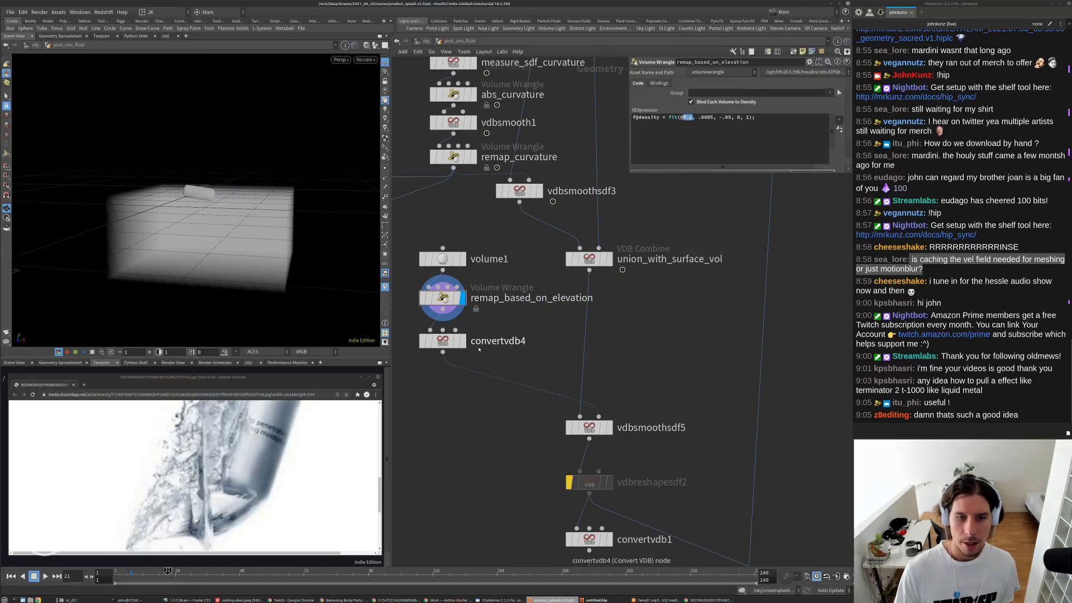
- Display convertvdb4, shift the volume1 branch lower towards vdbsmoothsdf5, and switch the display to vdbsmoothsdf5
click(443, 340)
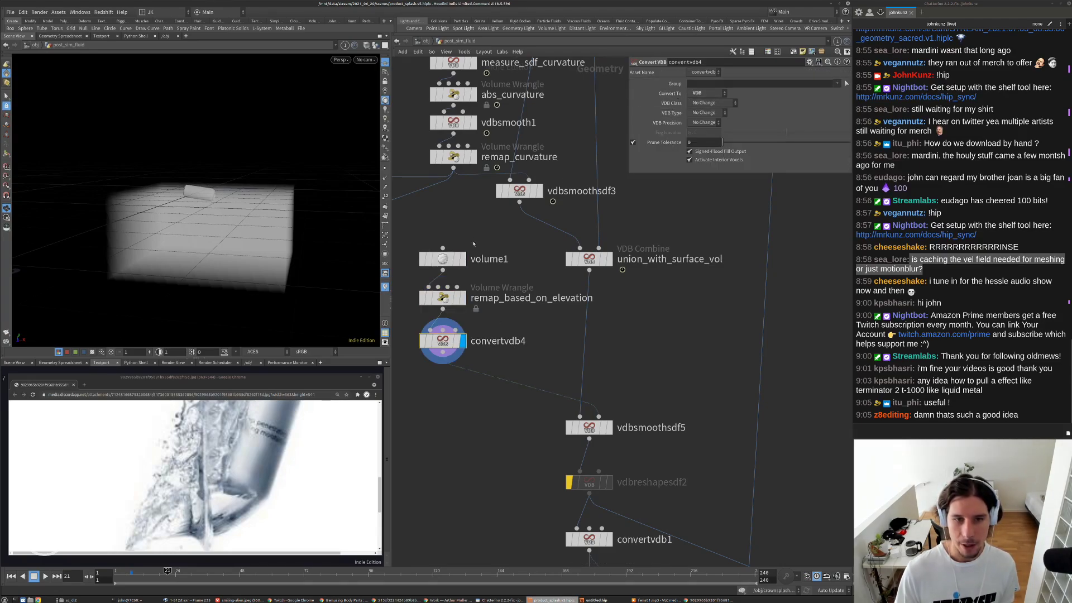
drag(476, 229, 460, 391)
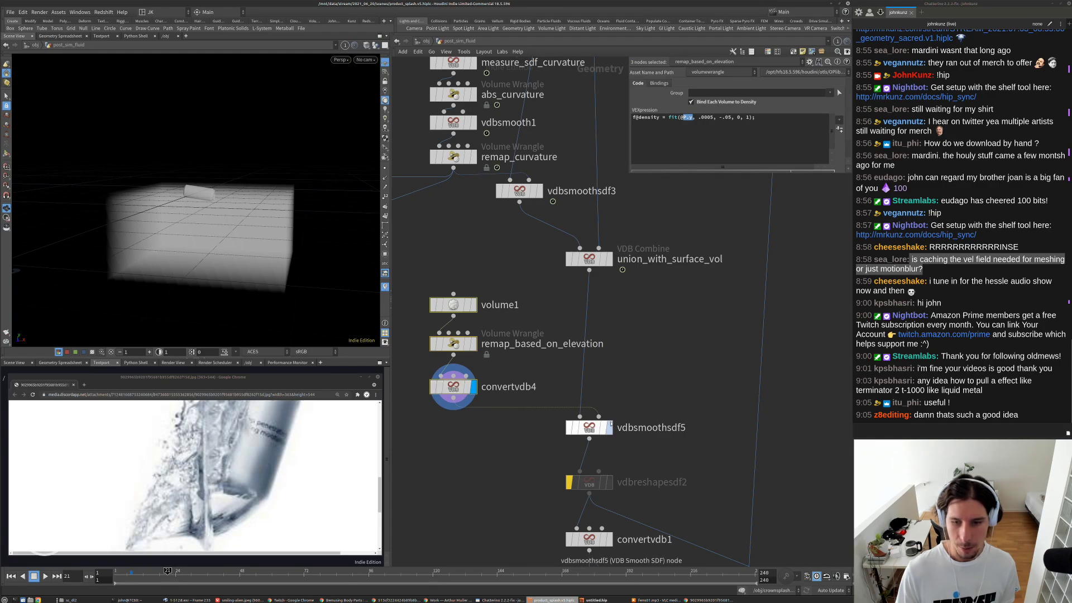
click(609, 428)
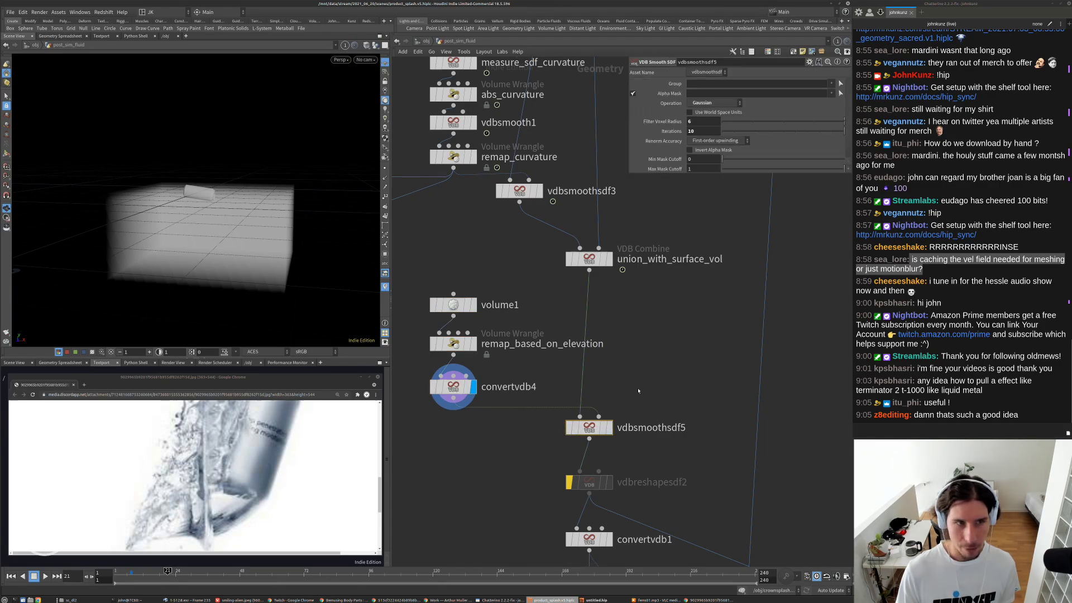
drag(219, 244, 166, 236)
right_drag(167, 237, 178, 261)
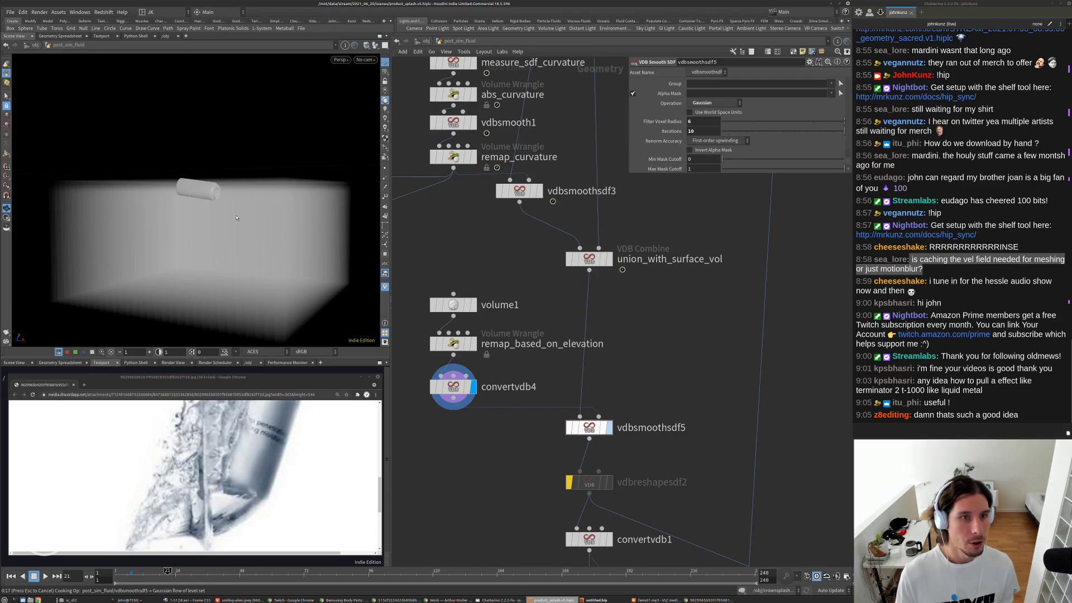
- Examine the splash reference image from the thin upper splashes down to the water around the bottle
scroll(262, 447, up, 5)
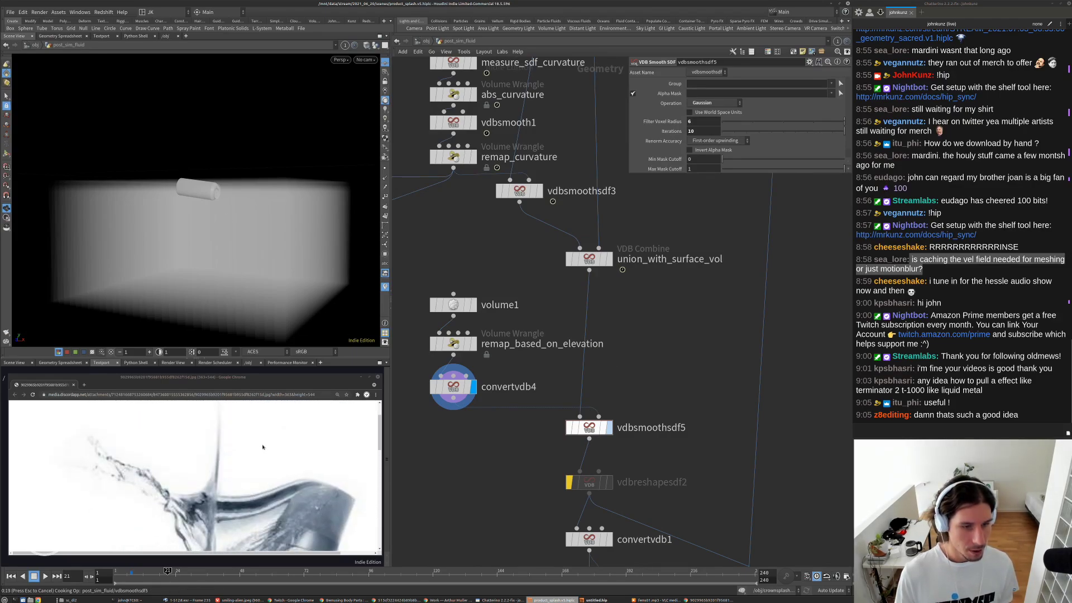
scroll(263, 447, down, 3)
scroll(279, 463, up, 3)
scroll(296, 480, down, 3)
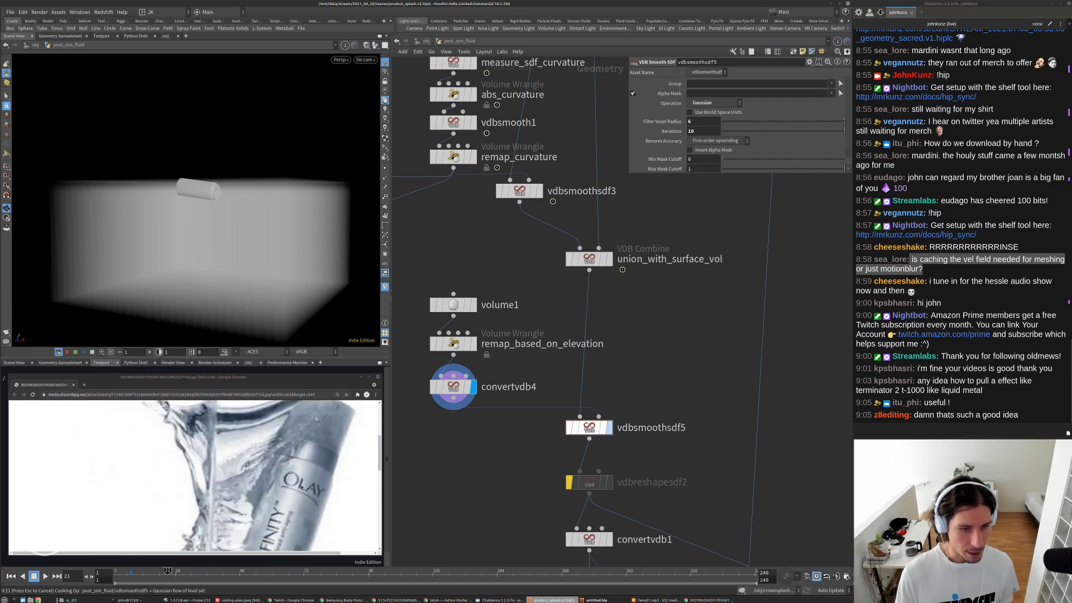
scroll(279, 488, down, 6)
scroll(212, 489, up, 2)
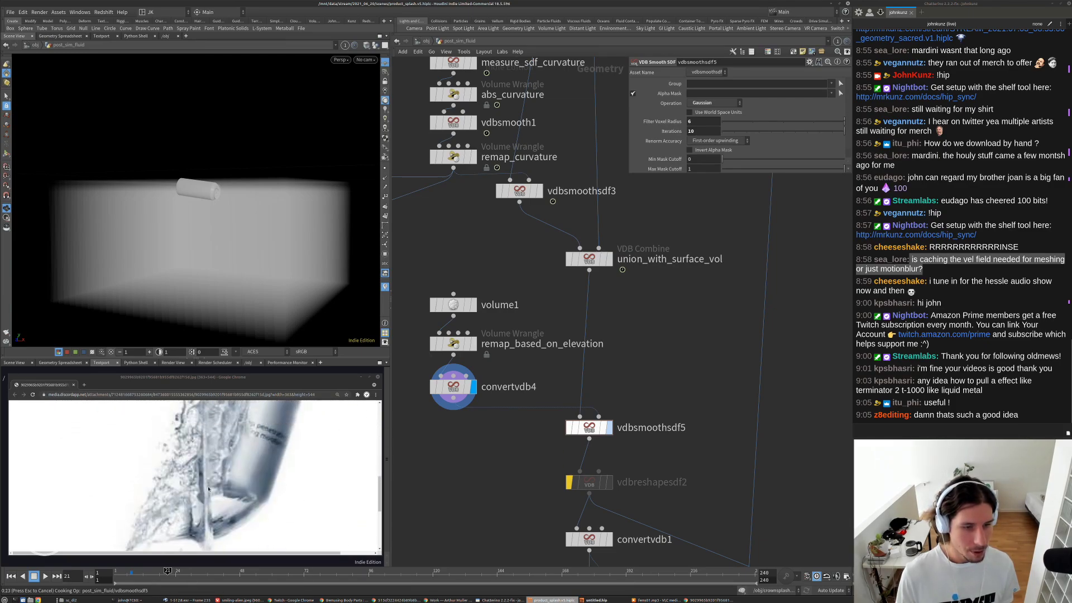
scroll(209, 489, up, 5)
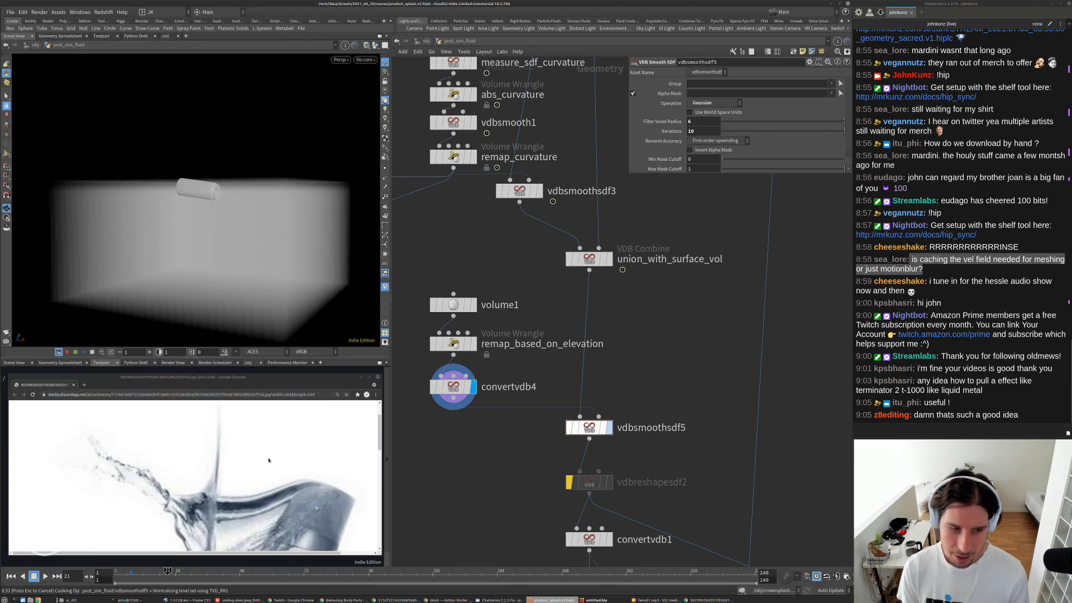
scroll(268, 460, down, 2)
scroll(246, 465, down, 2)
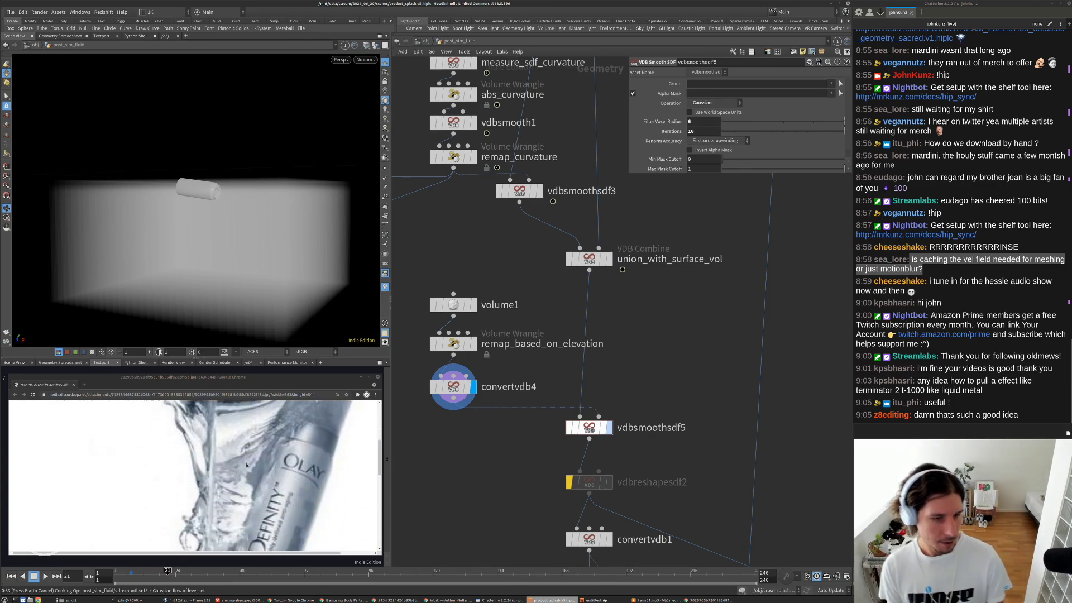
scroll(240, 458, down, 1)
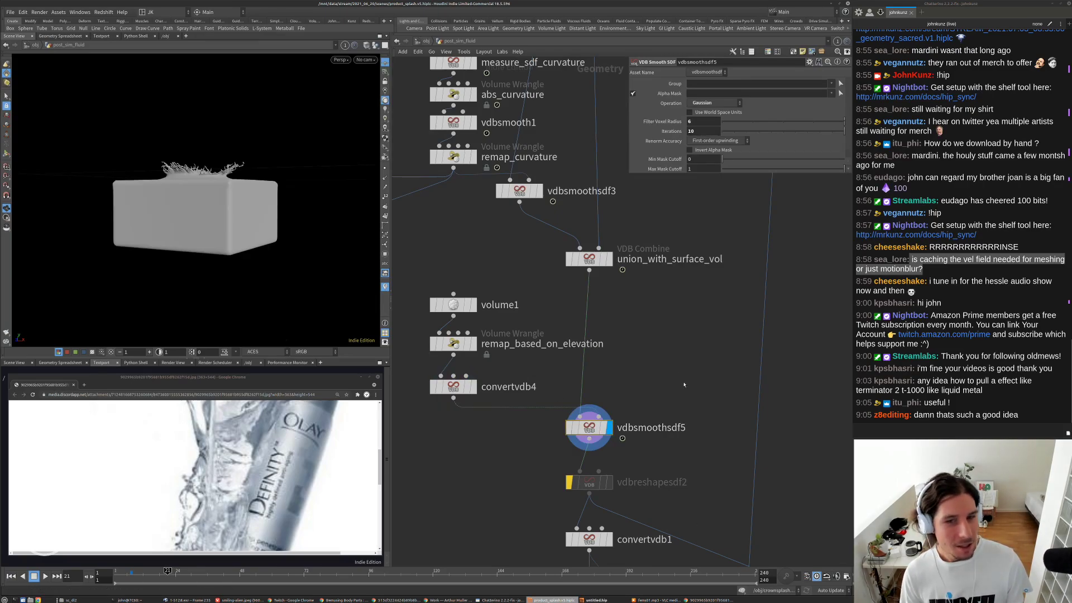
- Compare the liquid surface of vdbsmoothsdf5 with that of union_with_surface_vol, up close and from a wider view
alt+right_drag(277, 271, 335, 165)
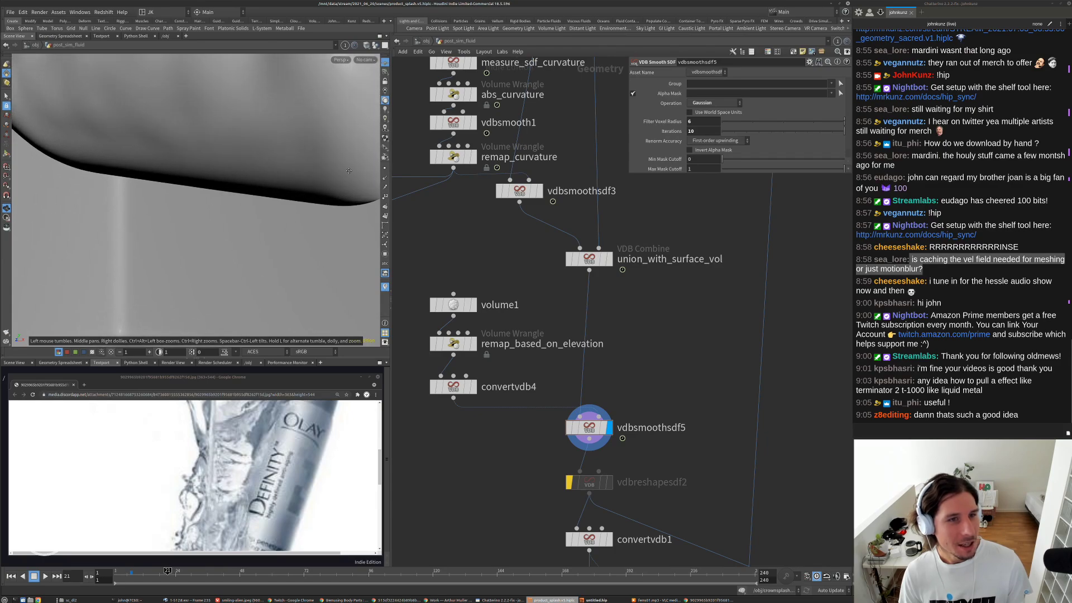
alt+drag(335, 165, 304, 260)
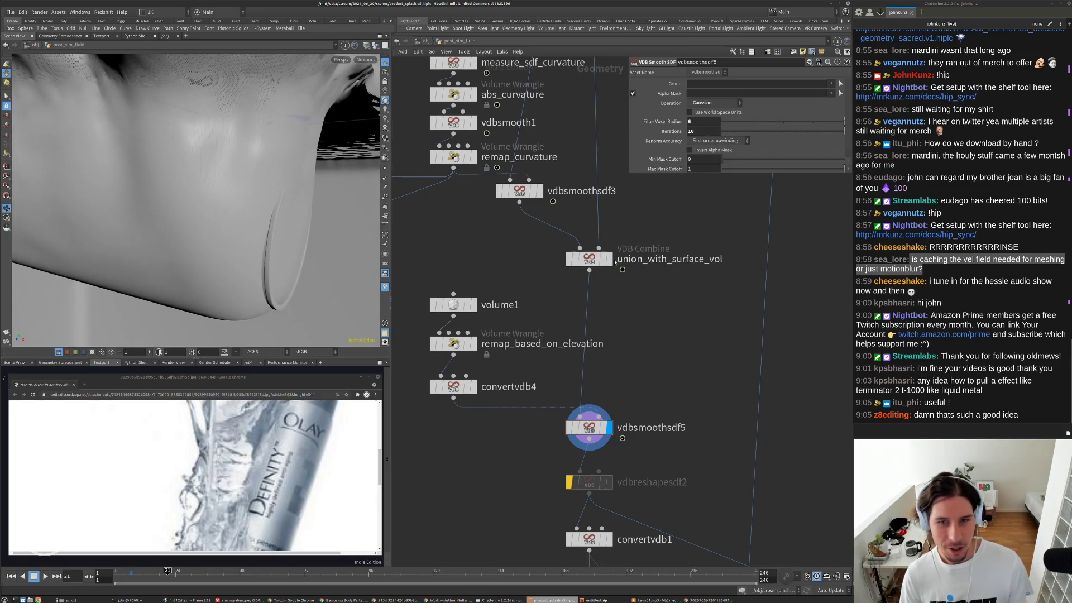
click(609, 258)
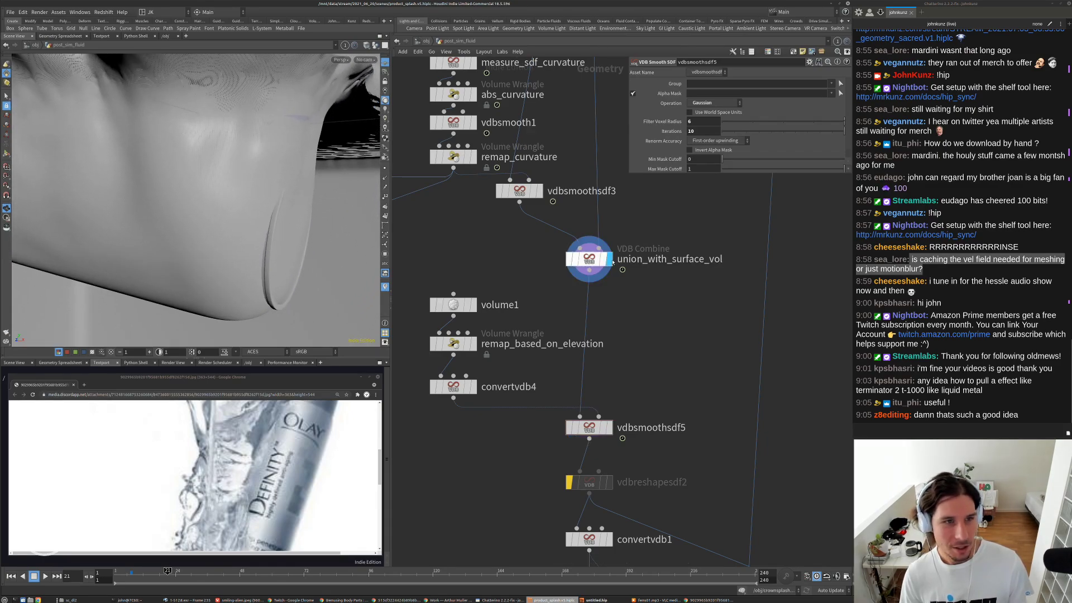
click(609, 428)
drag(216, 179, 131, 184)
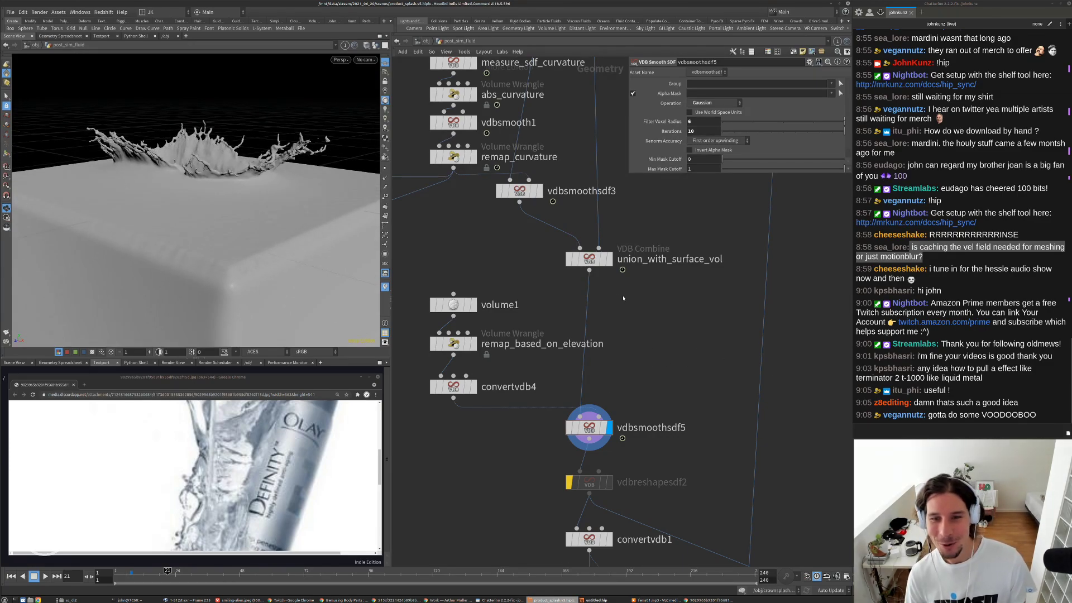
- In remap_based_on_elevation's fit expression, set the first elevation bound for @P.y to .025
middle_drag(678, 205, 664, 218)
click(441, 357)
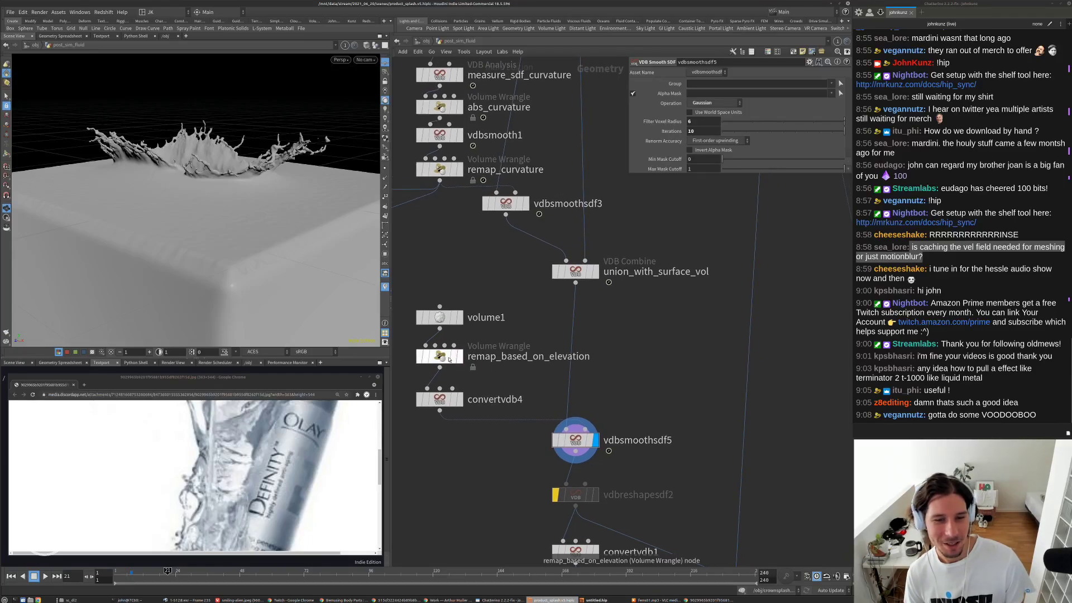
click(716, 130)
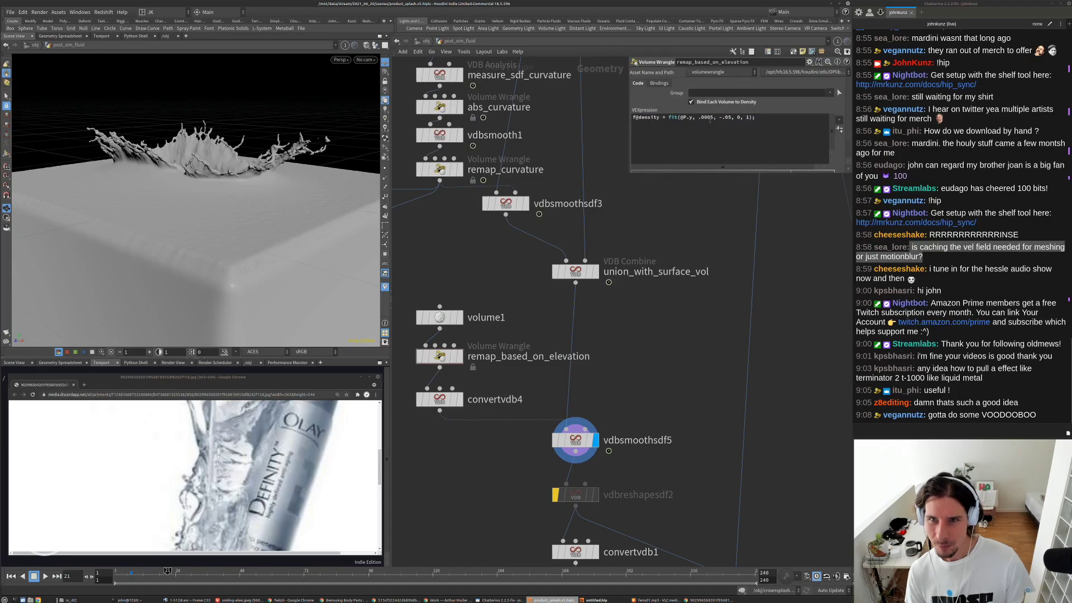
drag(710, 121, 708, 121)
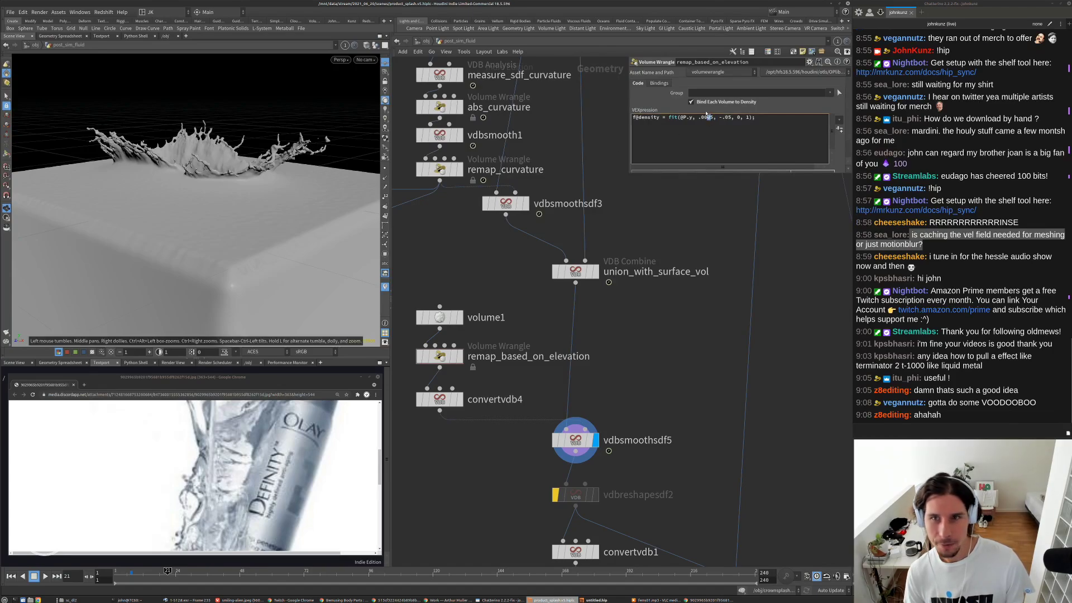
scroll(313, 151, up, 3)
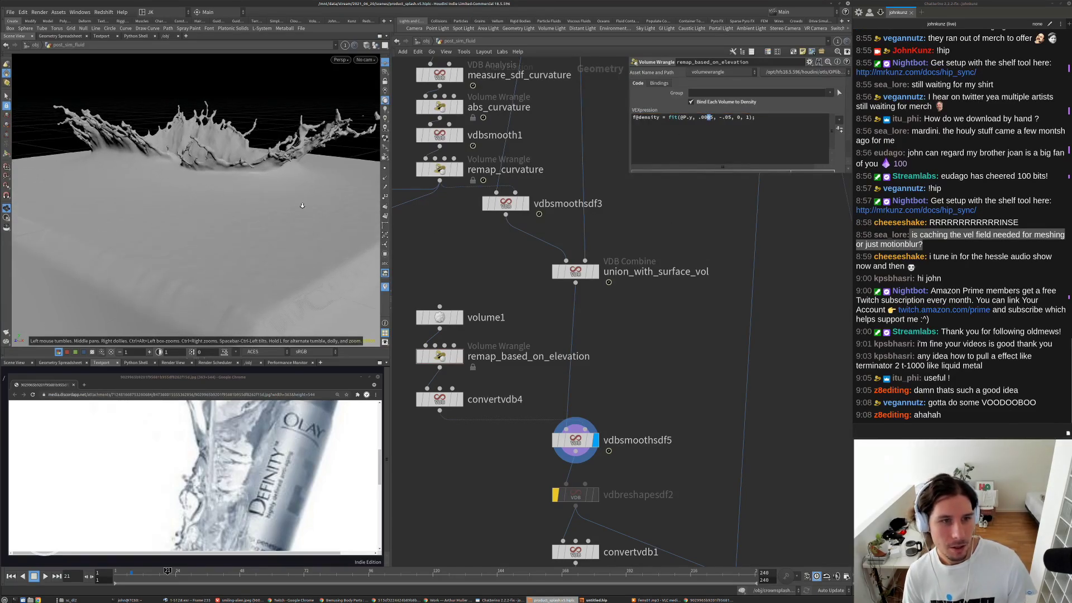
click(706, 117)
drag(703, 118, 711, 118)
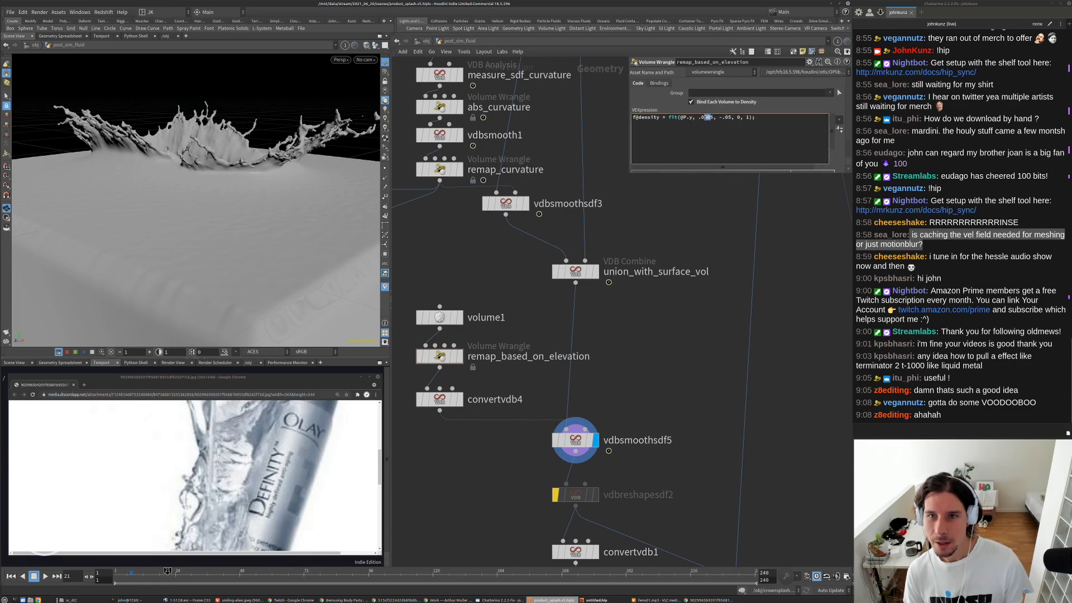
text(1)
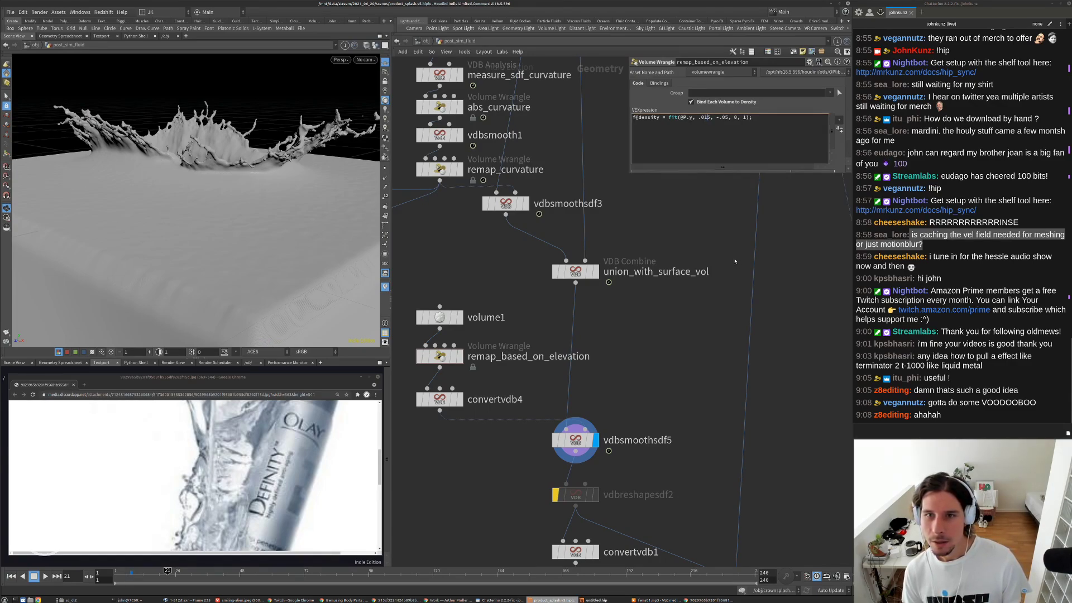
click(725, 252)
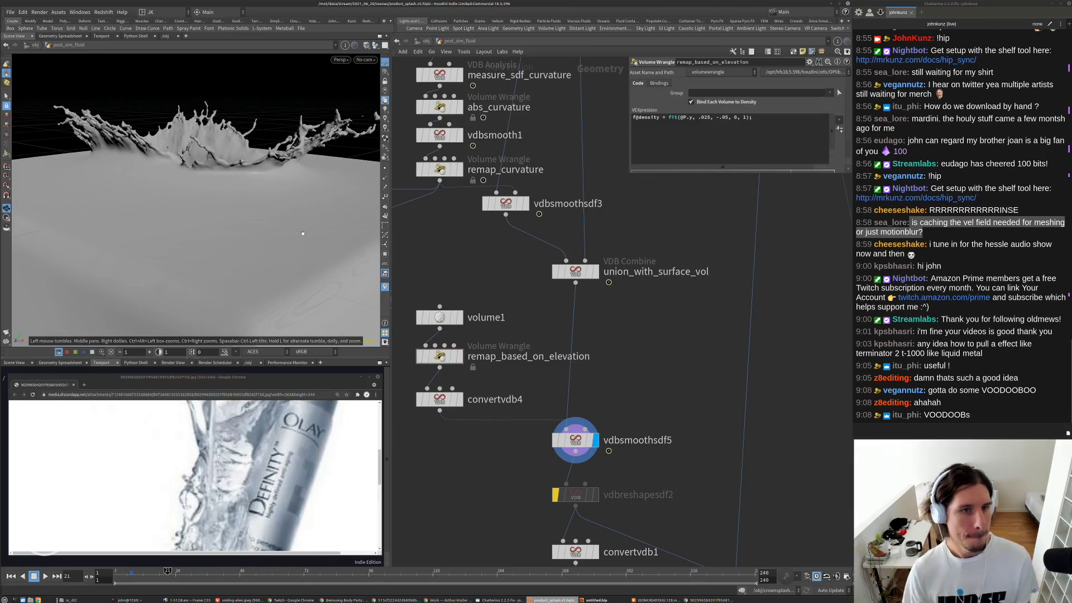
- Check the flat water around the splash by switching the display between union_with_surface_vol and vdbsmoothsdf5 and viewing it closely
scroll(229, 194, down, 8)
scroll(228, 194, up, 7)
drag(229, 194, 221, 206)
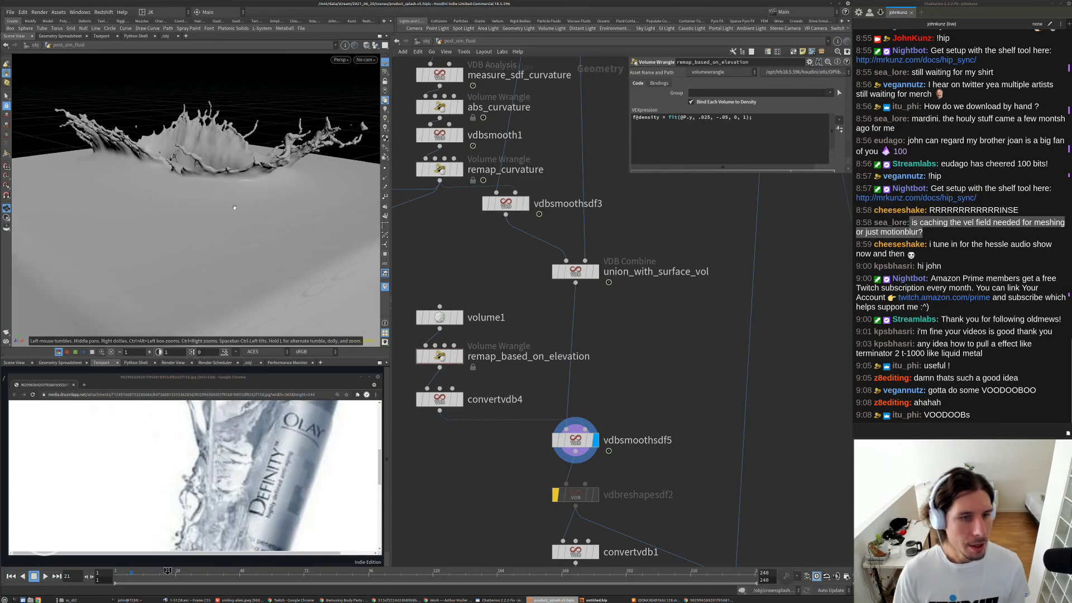
click(599, 276)
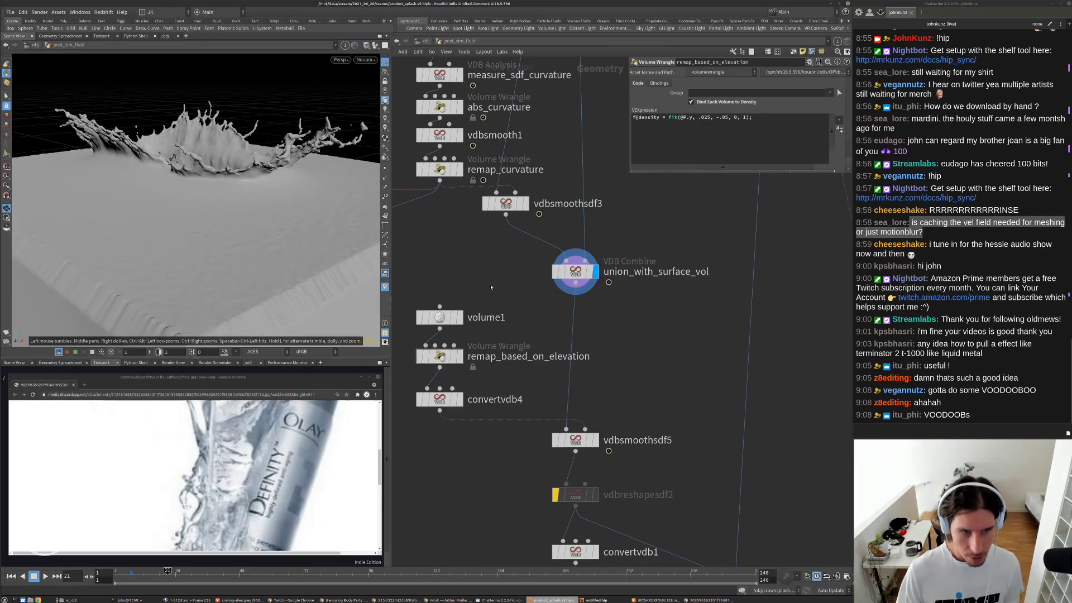
click(598, 441)
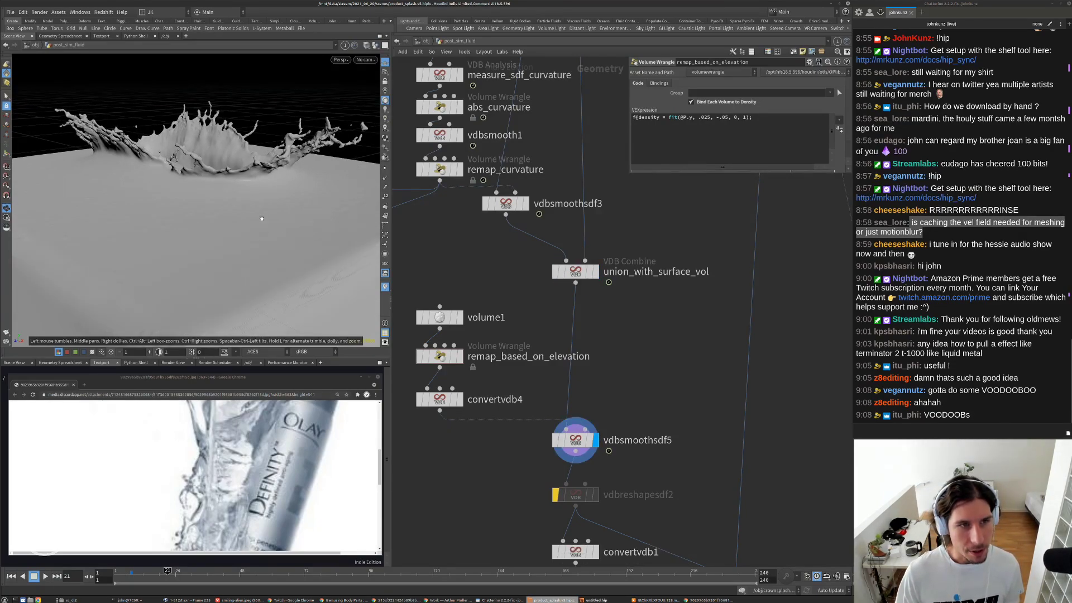
drag(262, 219, 196, 203)
right_drag(195, 203, 257, 240)
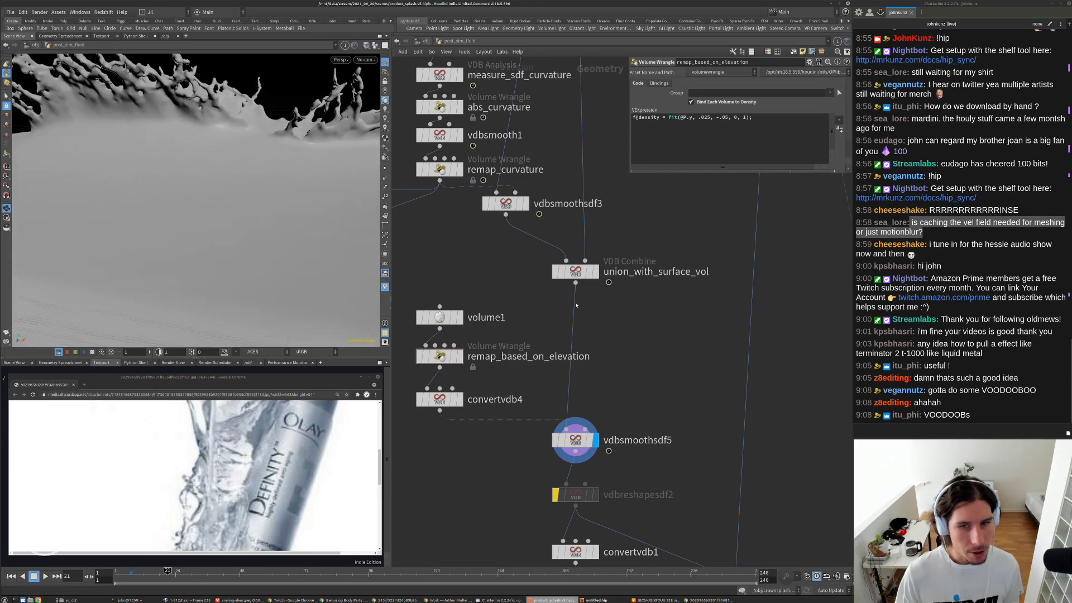
- Toggle the display from union_with_surface_vol back to vdbsmoothsdf5 and view the whole splash with its surrounding water from farther away
click(597, 272)
middle_drag(600, 444, 590, 396)
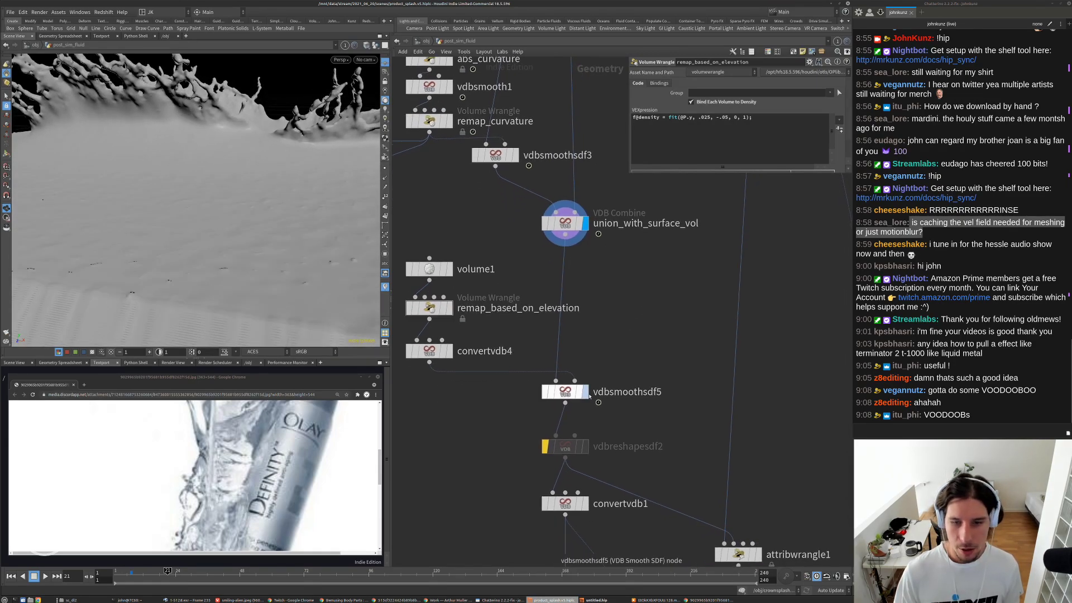
click(587, 393)
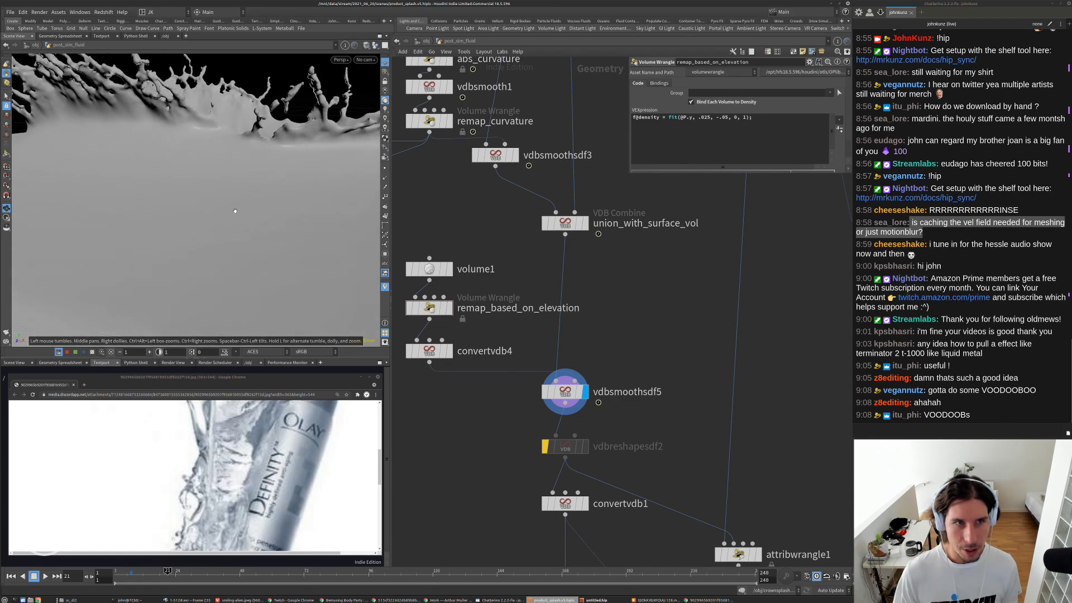
right_drag(235, 211, 193, 187)
drag(192, 188, 251, 196)
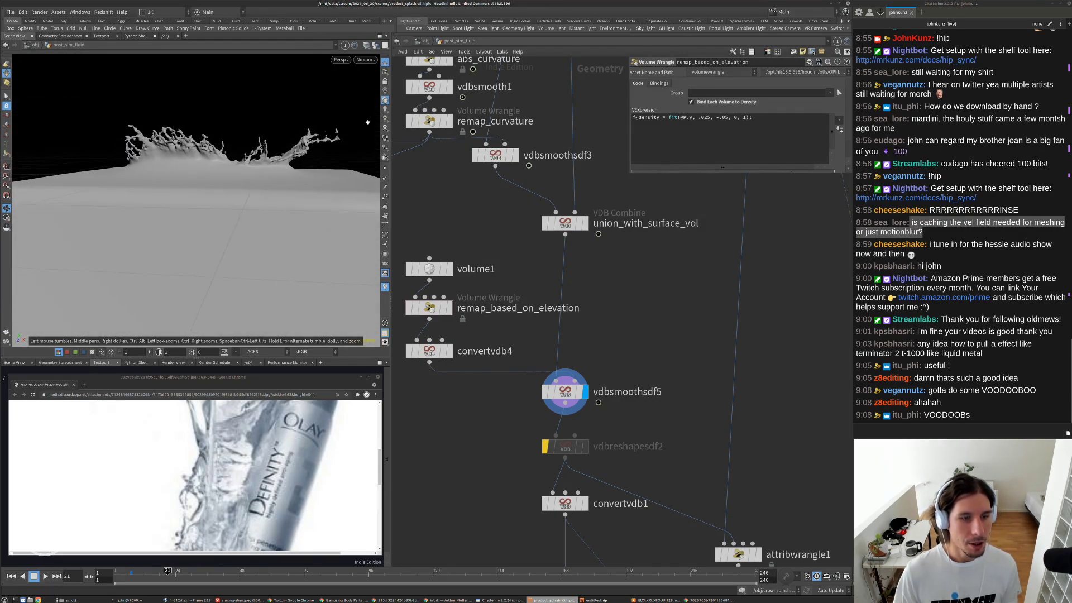
- Examine the splash reference image from the base of the bottle up to the upper splash
scroll(156, 438, down, 4)
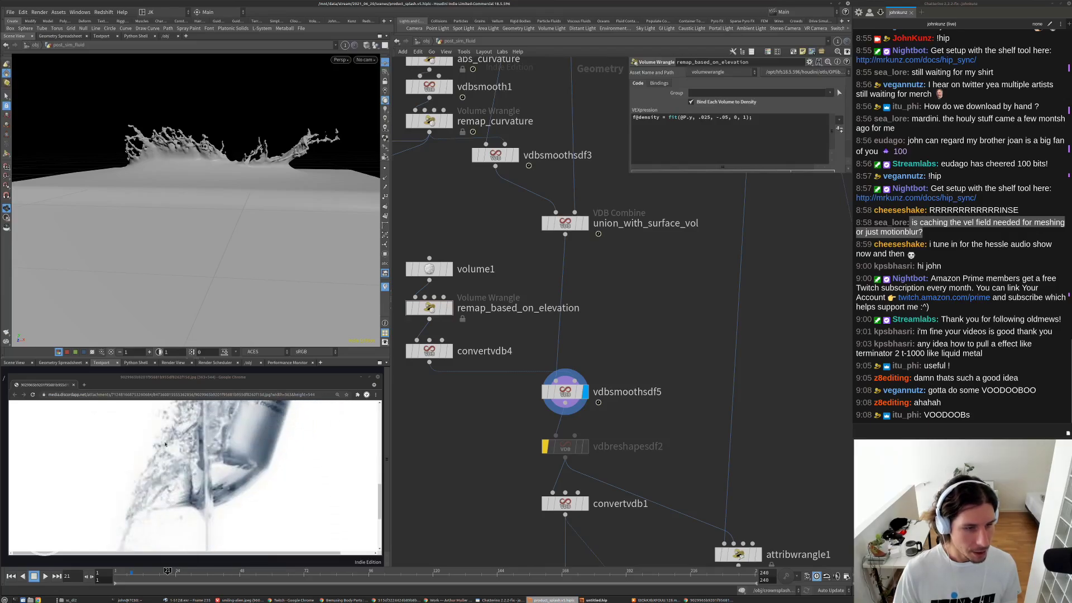
scroll(156, 469, up, 2)
scroll(177, 459, down, 2)
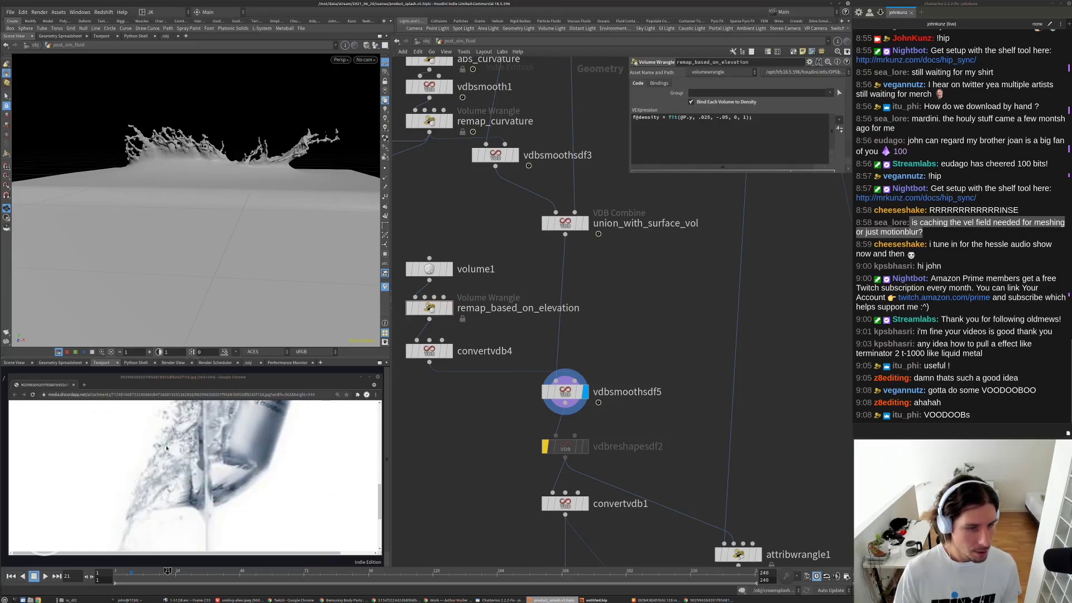
scroll(223, 491, up, 10)
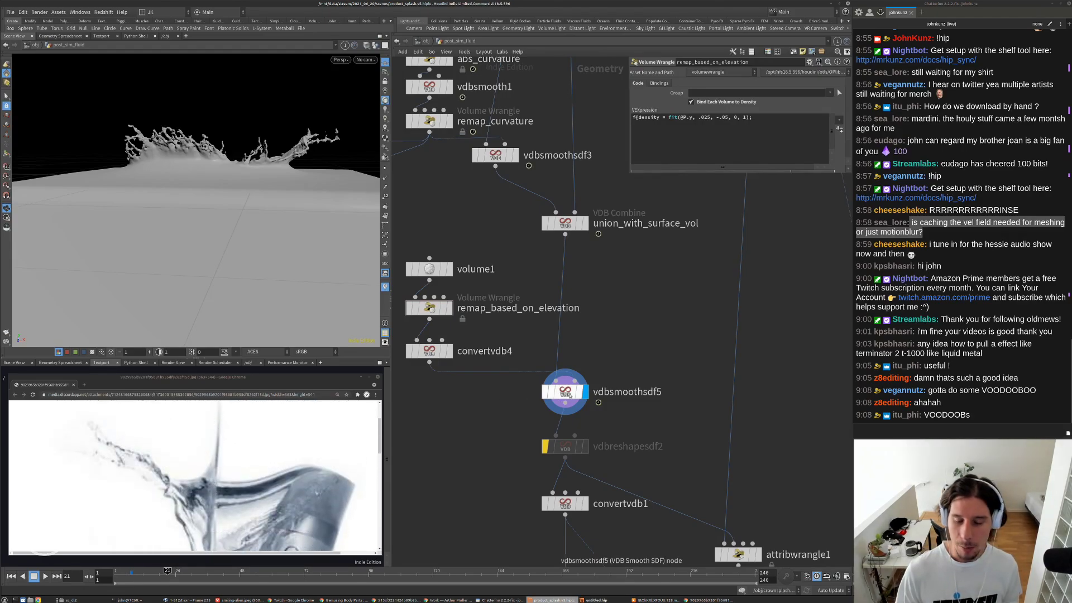
- Rename the vdbsmoothsdf5 node to elevation_based_blur
middle_drag(622, 348, 611, 318)
double_click(604, 363)
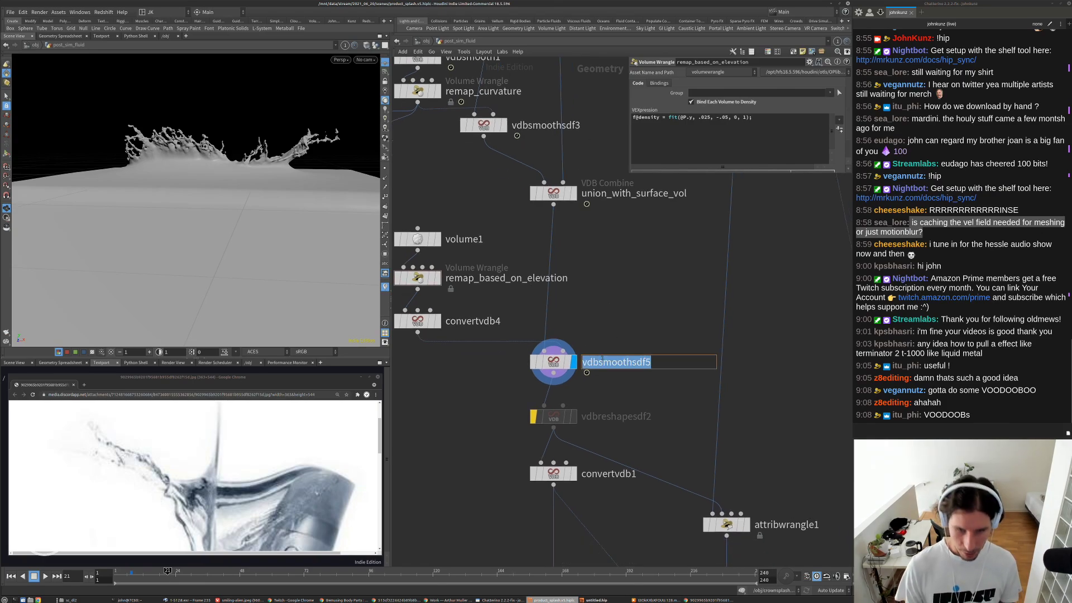
text(elevation_)
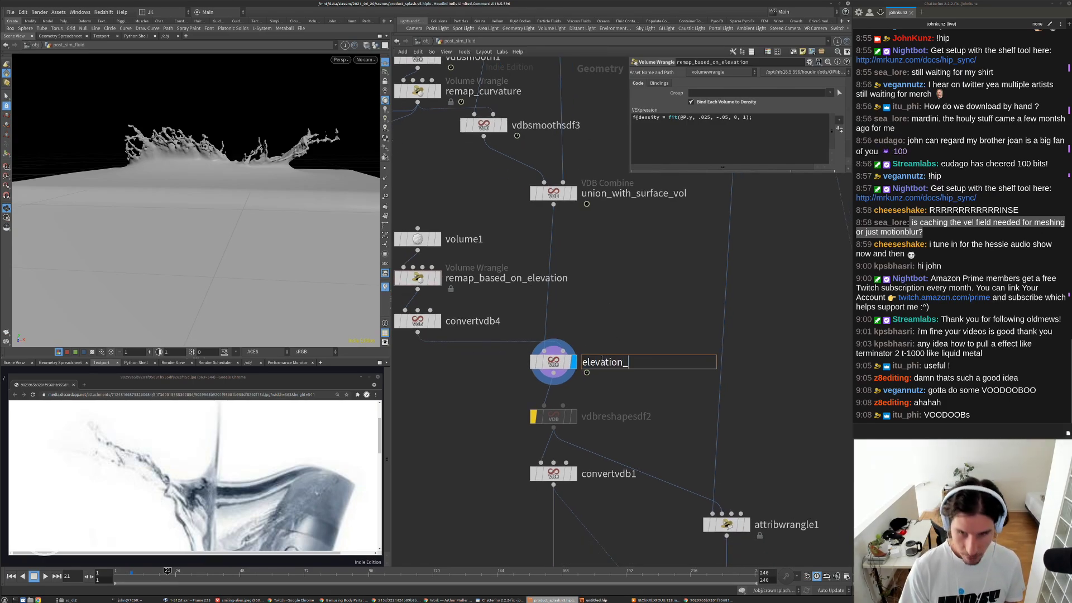
text(vased_blur)
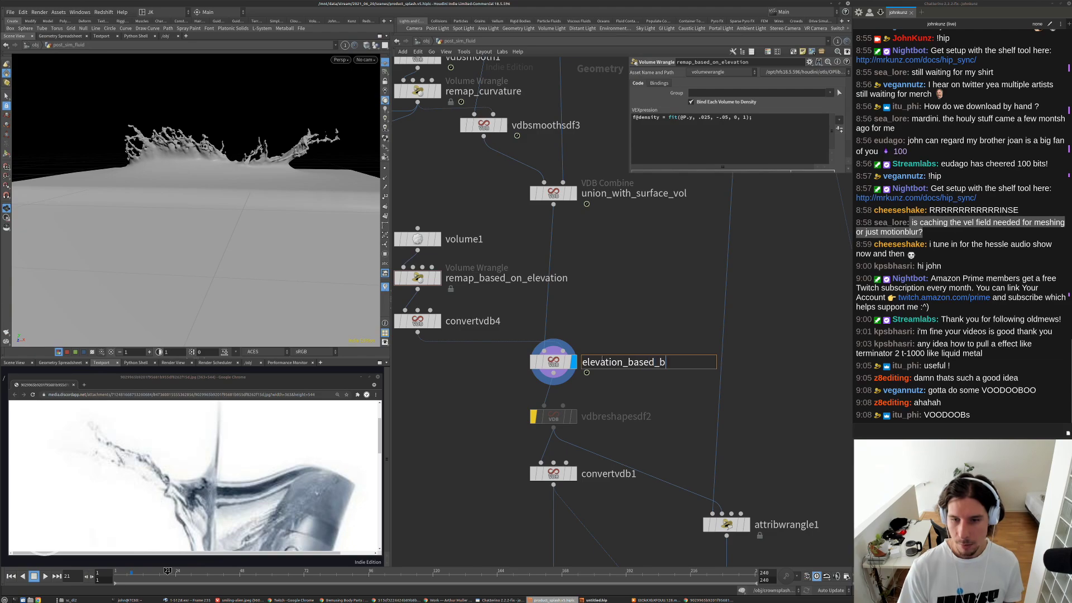
key(Return)
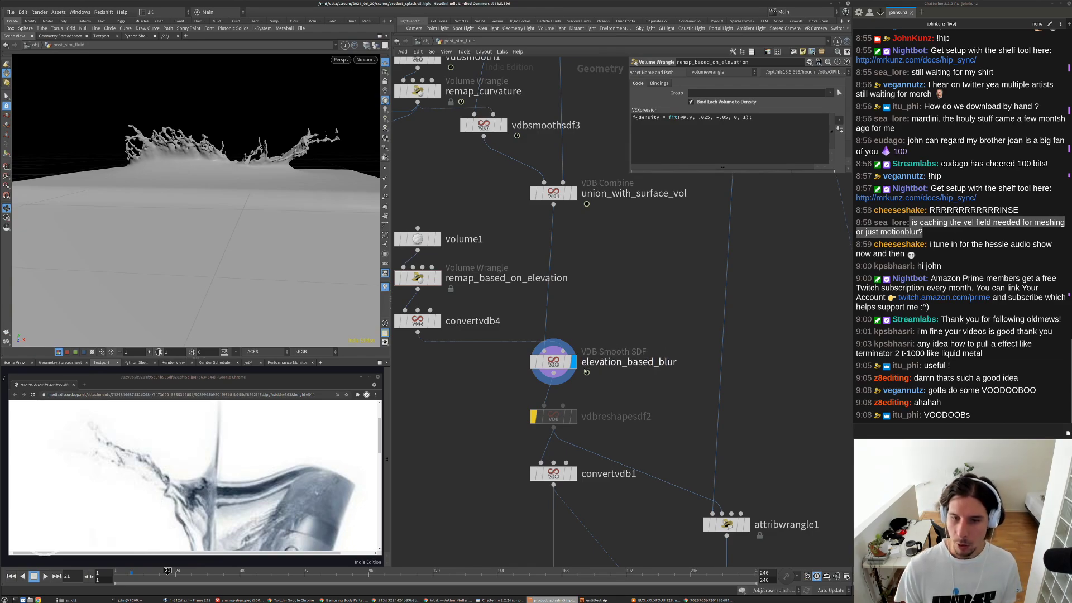
- Add the comment "blur by water level" to the elevation_based_blur node
middle_drag(560, 367, 545, 347)
right_click(545, 347)
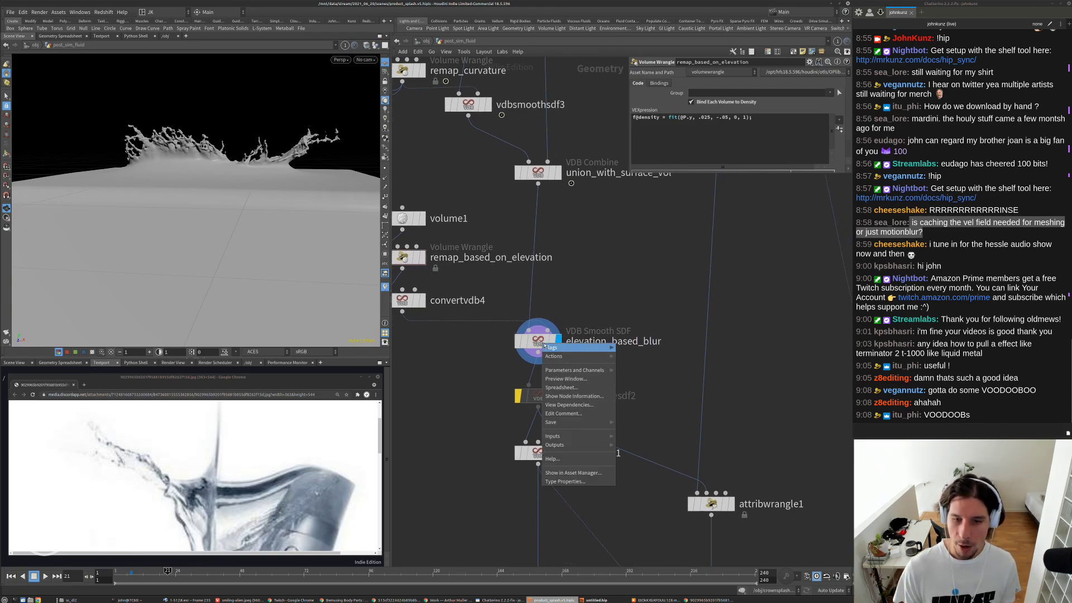
click(563, 413)
text(blu)
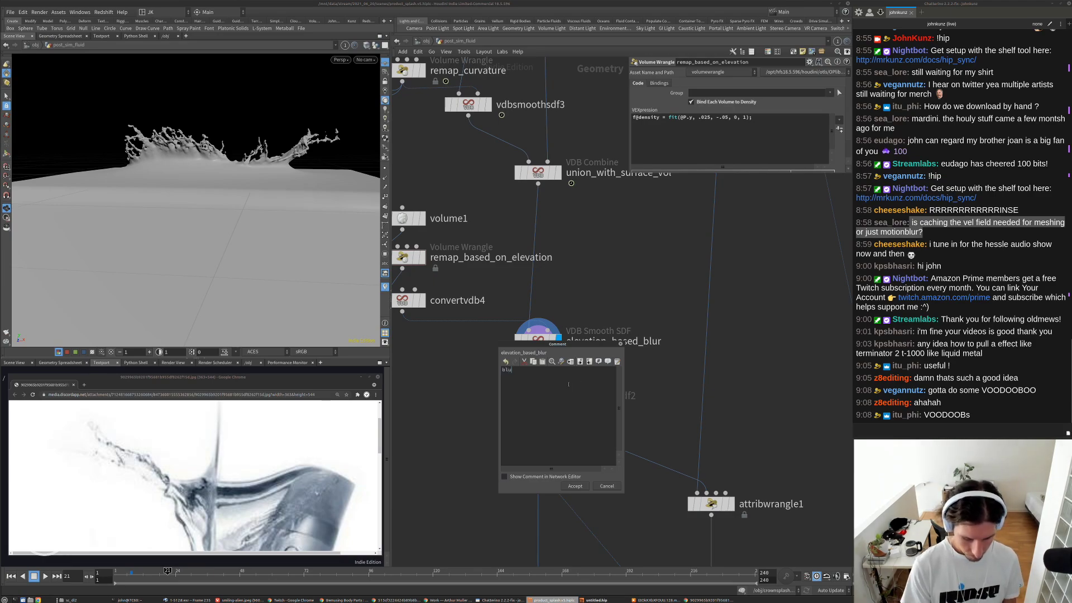
text(r by water)
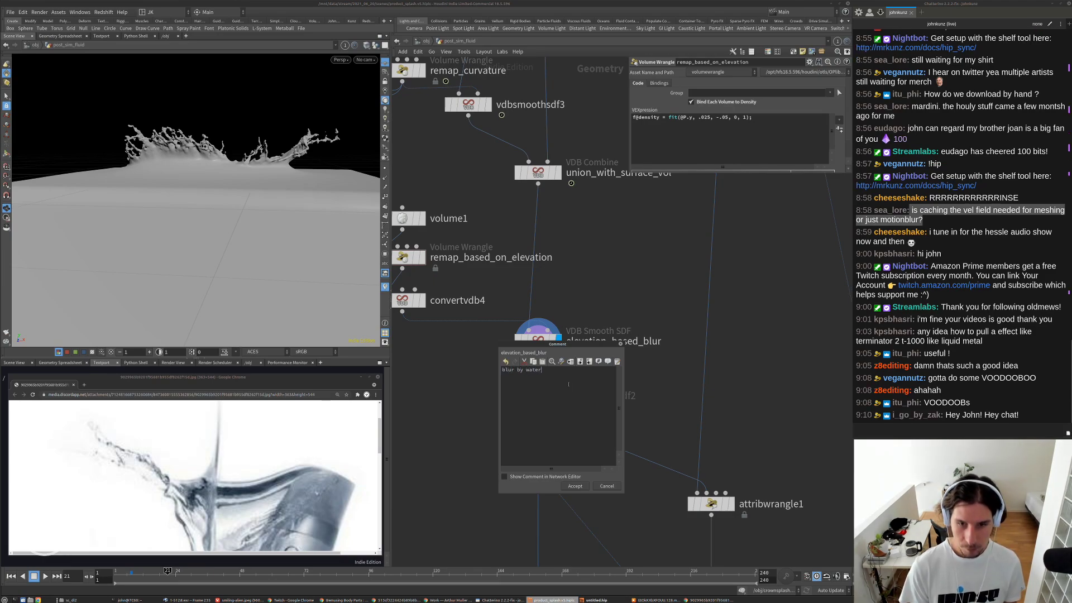
text( level)
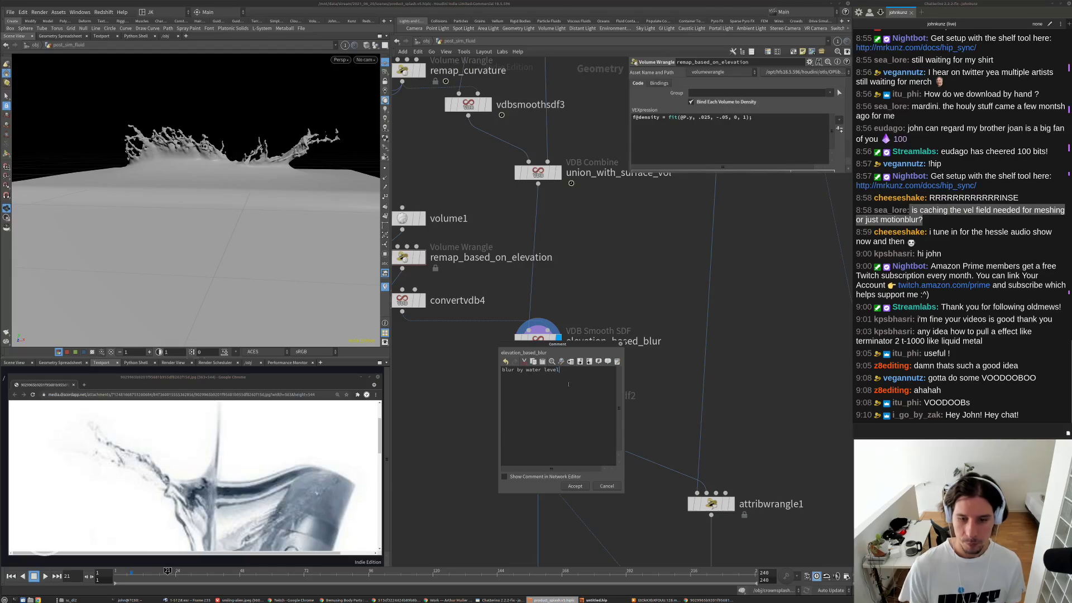
click(574, 486)
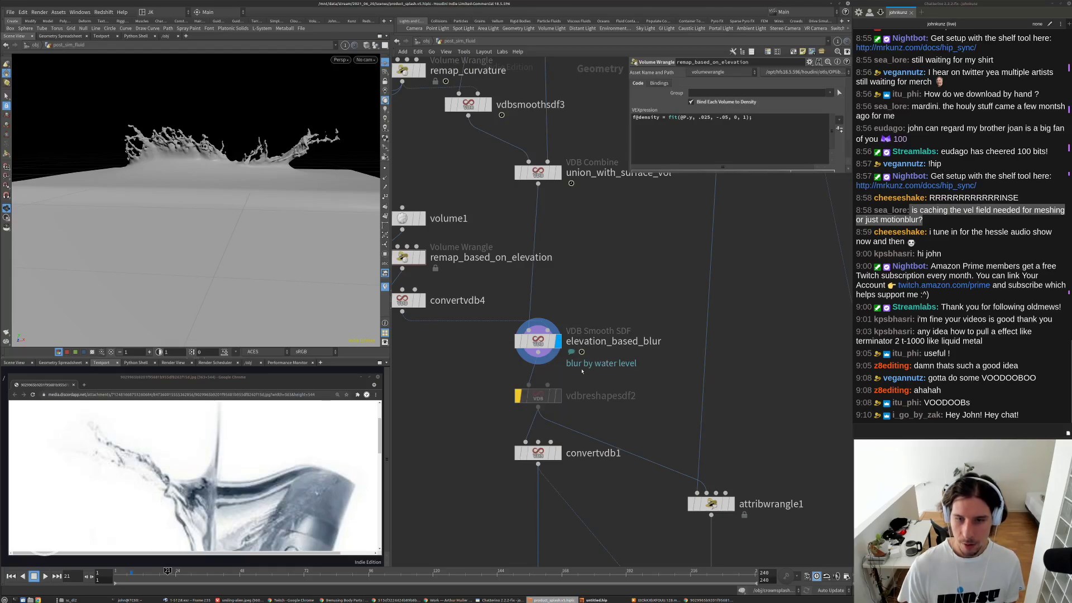
- Display the convertvdb1 node and move it lower in the network, level with attribwrangle1
scroll(576, 378, down, 4)
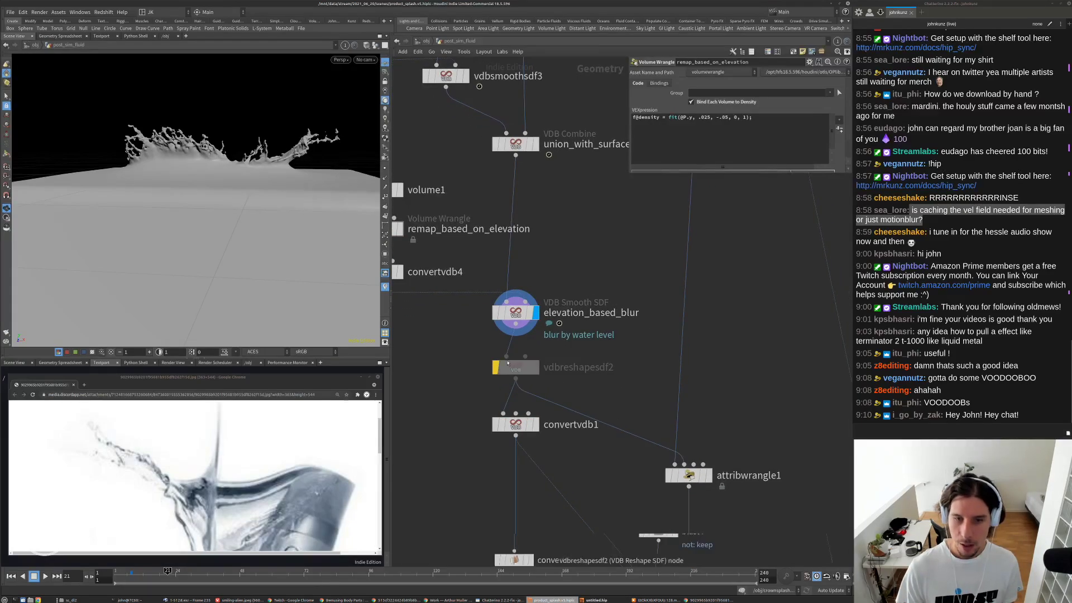
scroll(558, 323, down, 5)
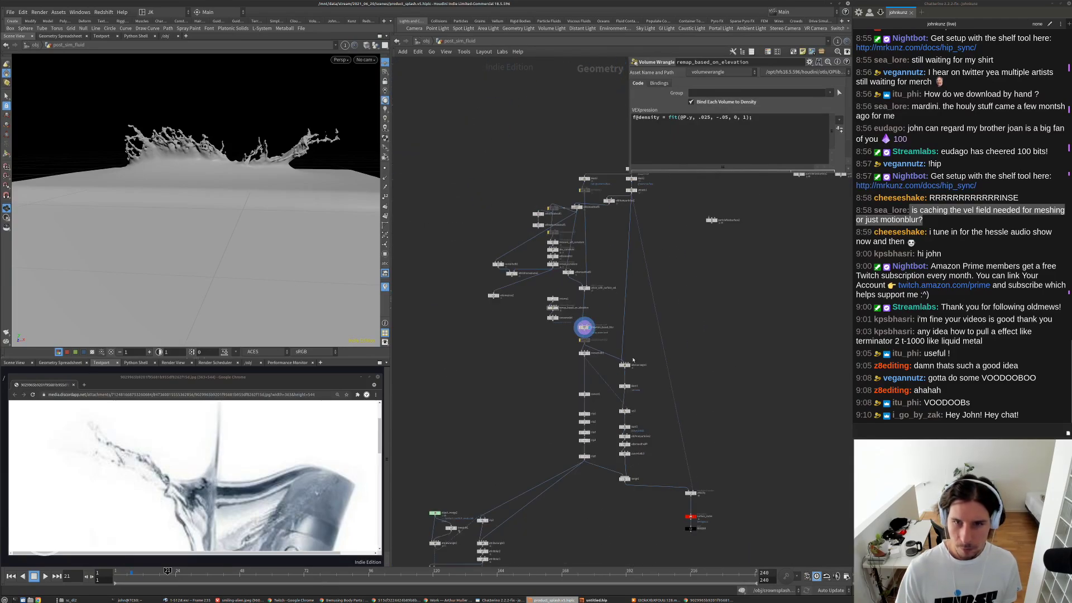
scroll(515, 384, up, 4)
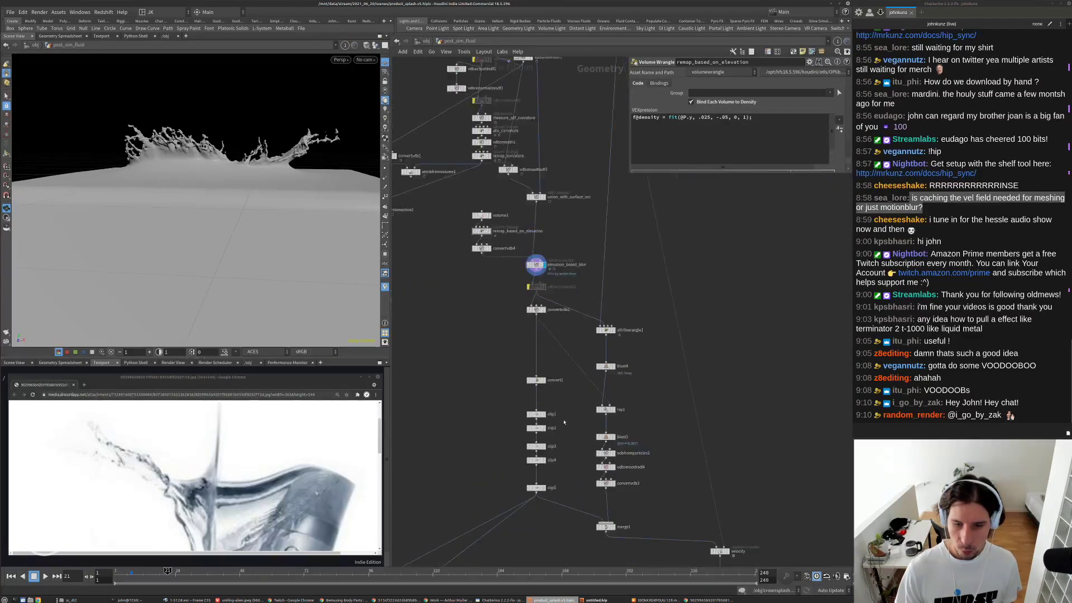
scroll(467, 388, up, 3)
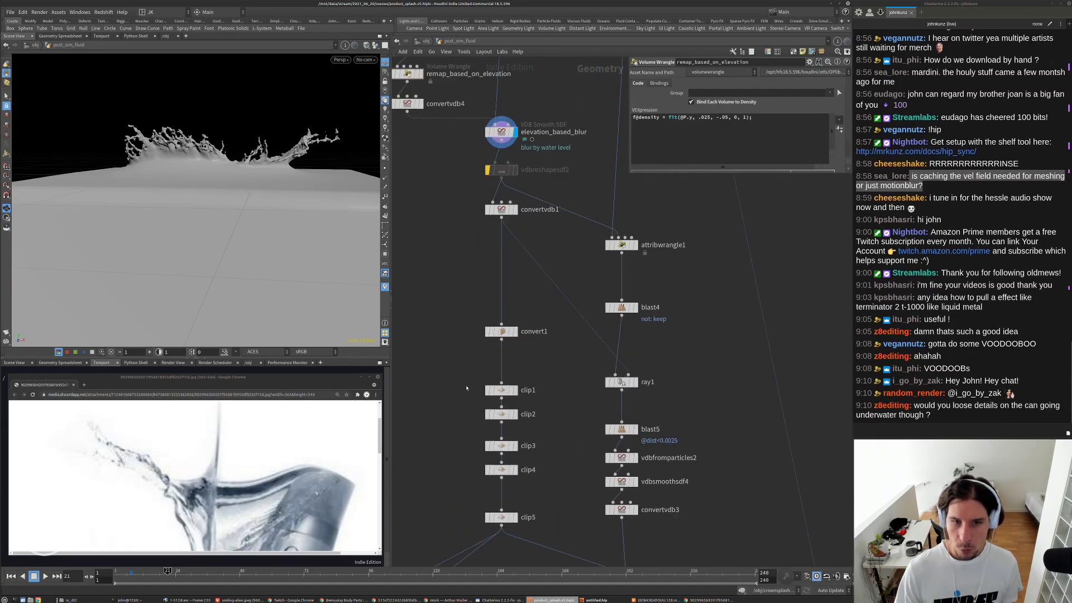
click(502, 209)
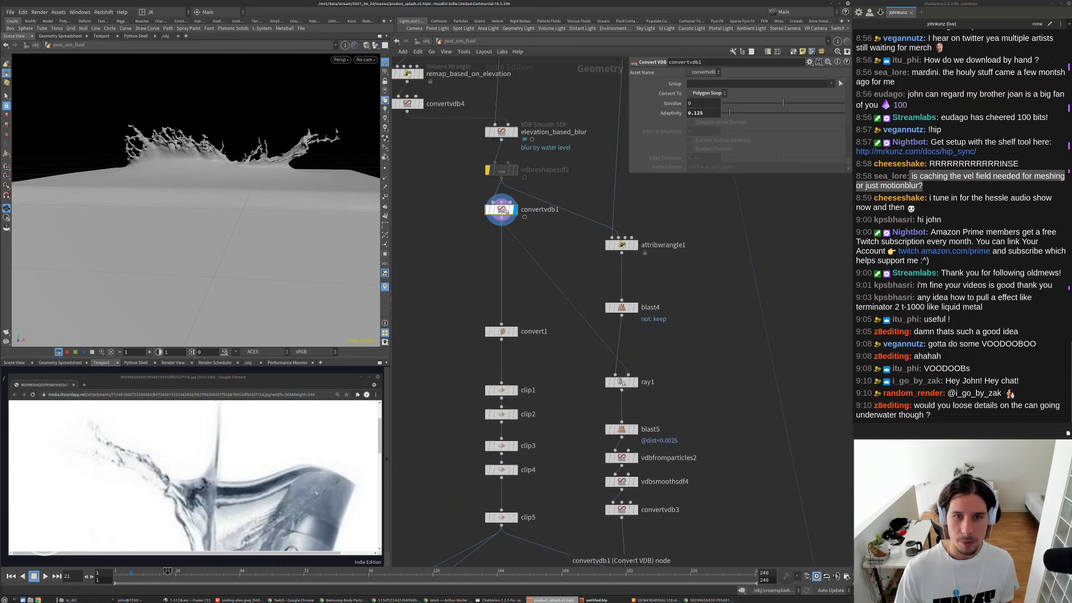
scroll(547, 220, up, 3)
drag(493, 259, 493, 315)
- Rename the convertvdb1 node to sdf_to_mesh_conversion
double_click(529, 313)
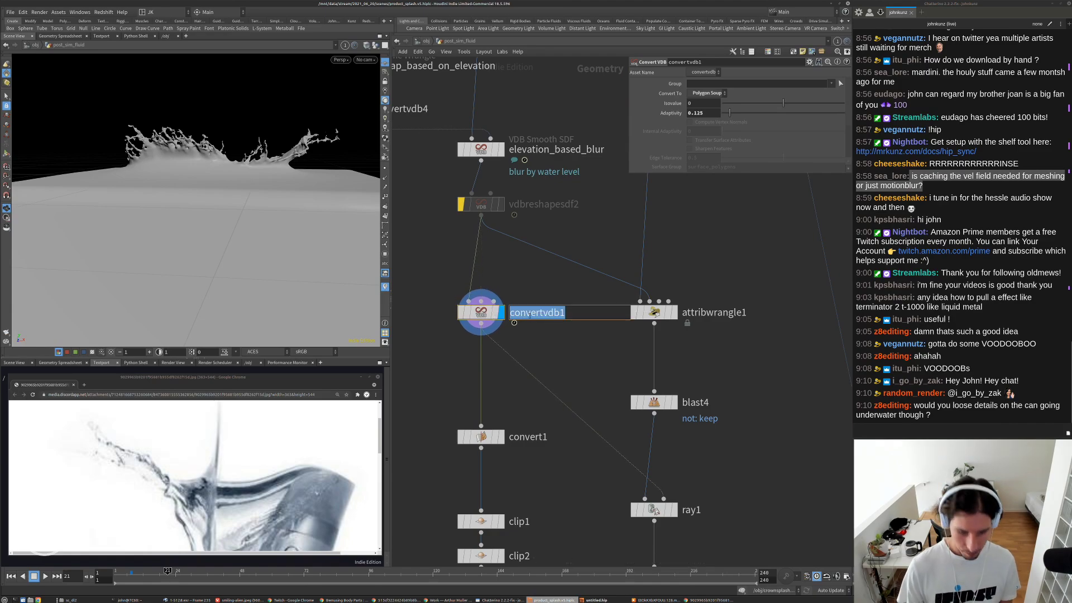
text(sdf_)
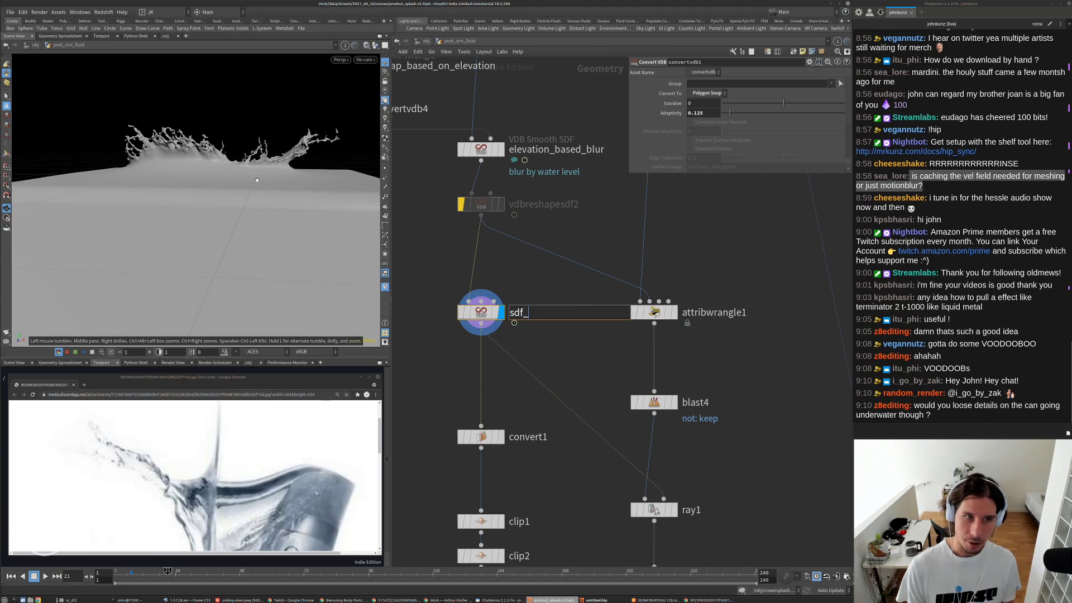
drag(266, 202, 239, 205)
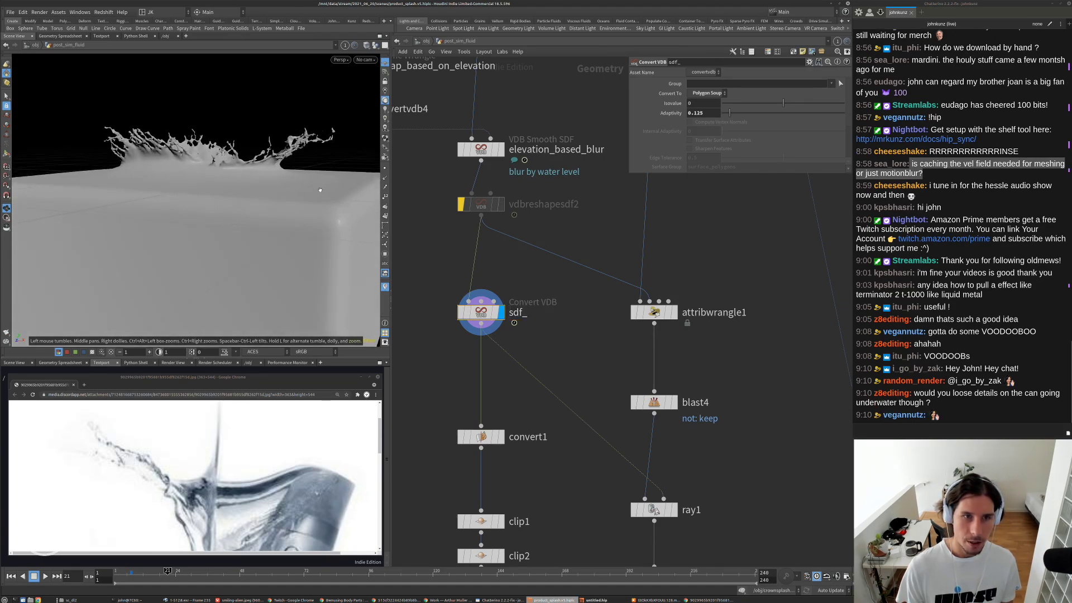
double_click(528, 313)
text(to_mes)
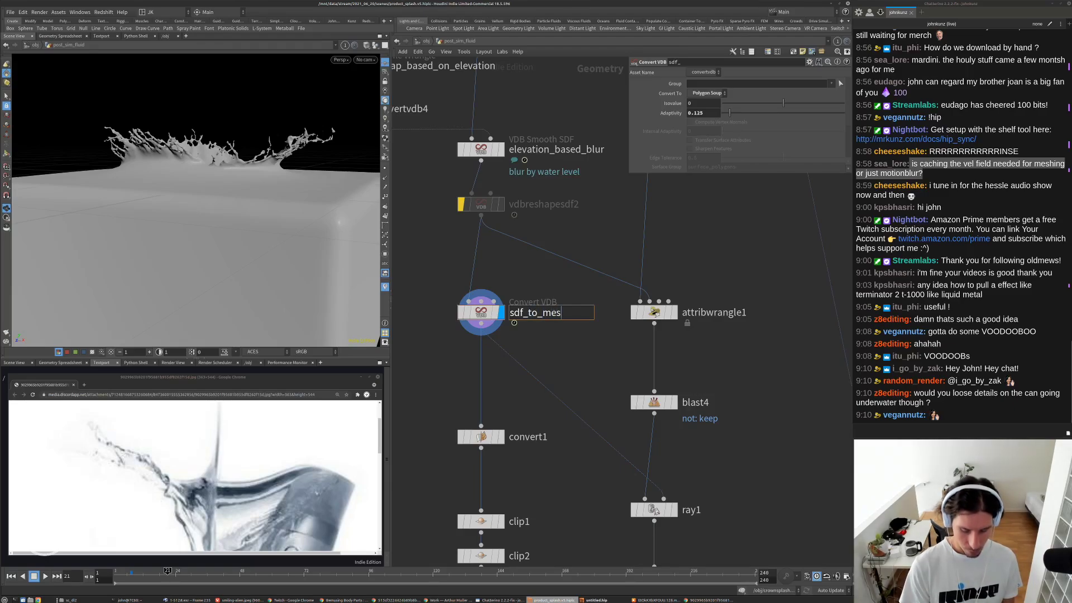
text(h_conversion)
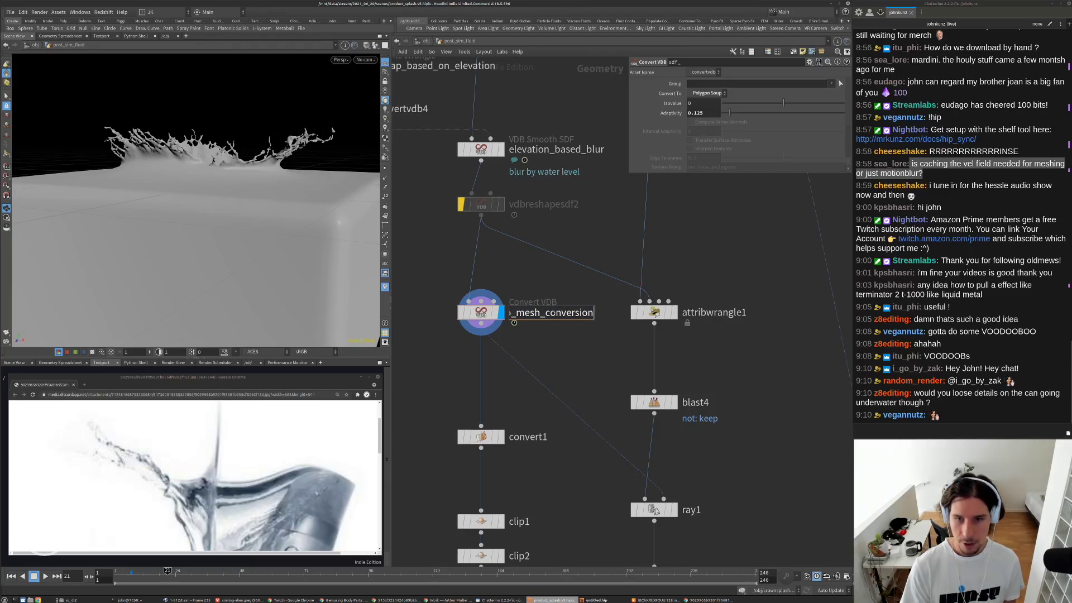
key(Return)
middle_drag(598, 355, 575, 332)
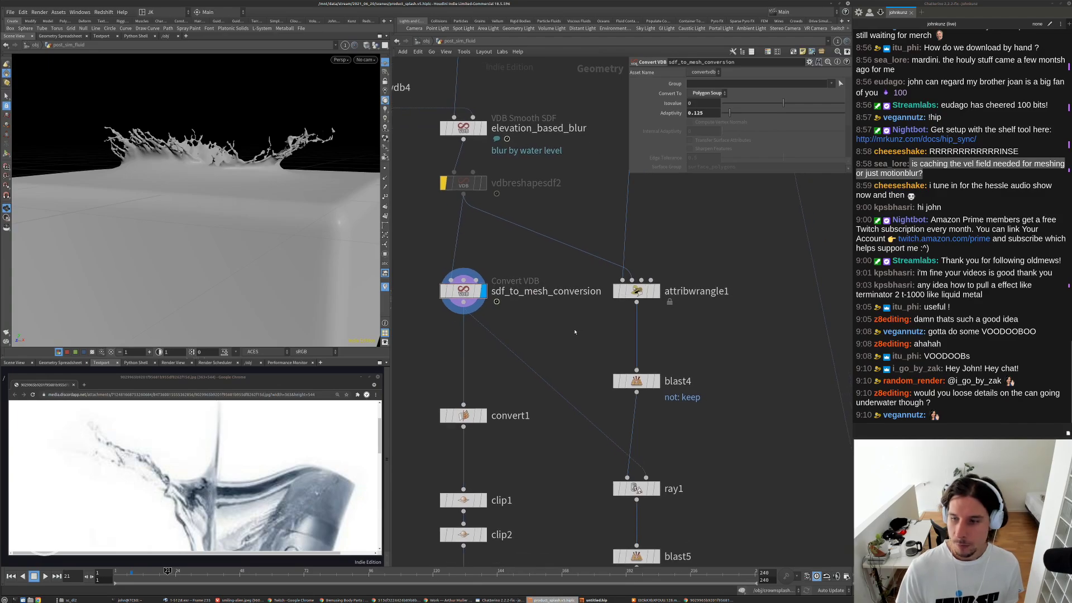
scroll(626, 355, down, 2)
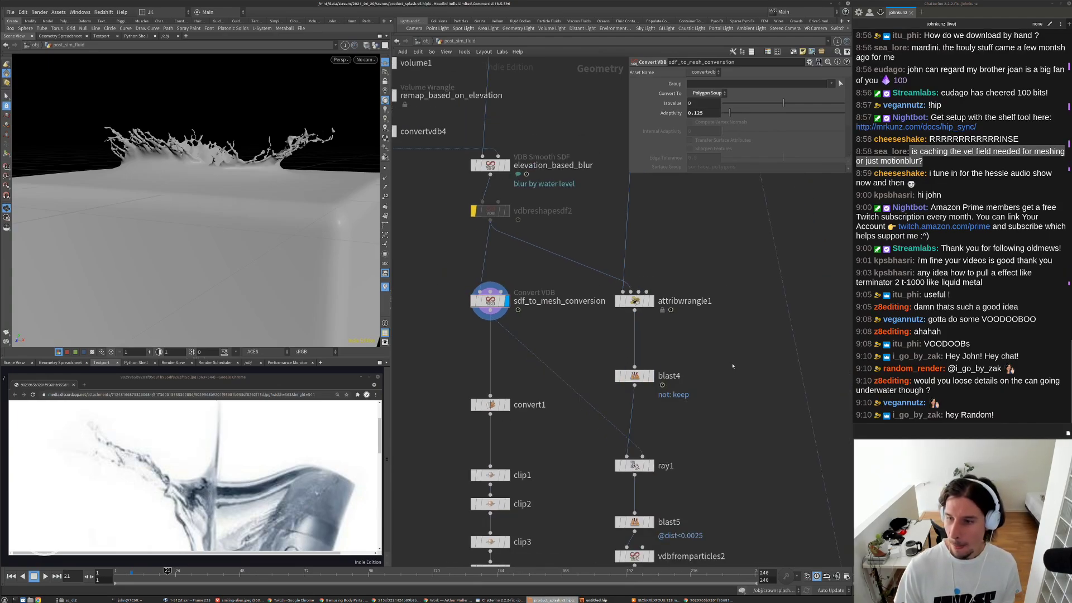
middle_drag(626, 355, 623, 325)
scroll(705, 373, down, 2)
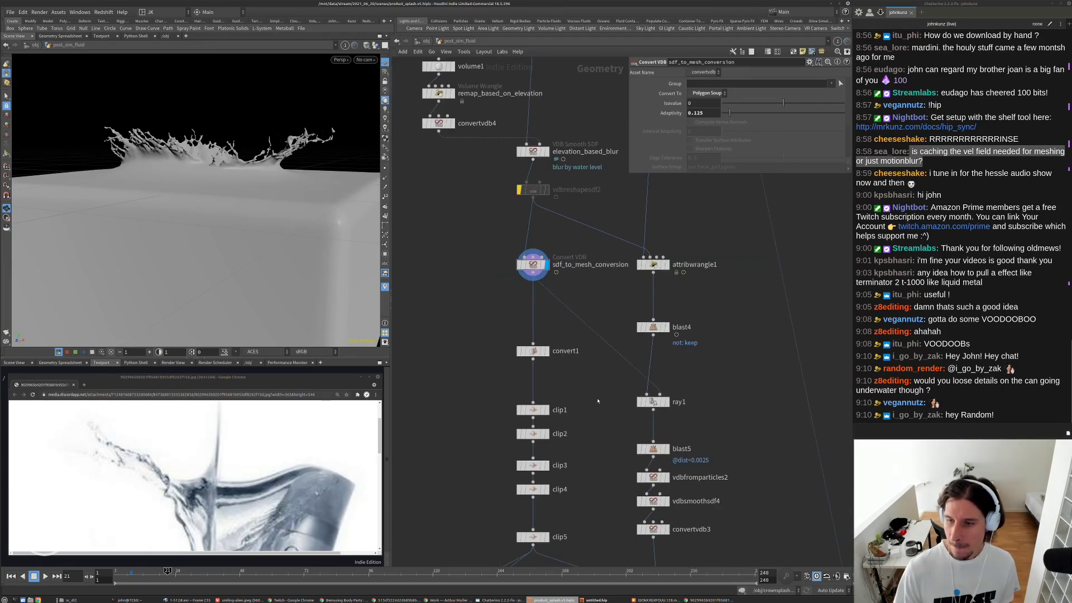
middle_drag(598, 401, 601, 365)
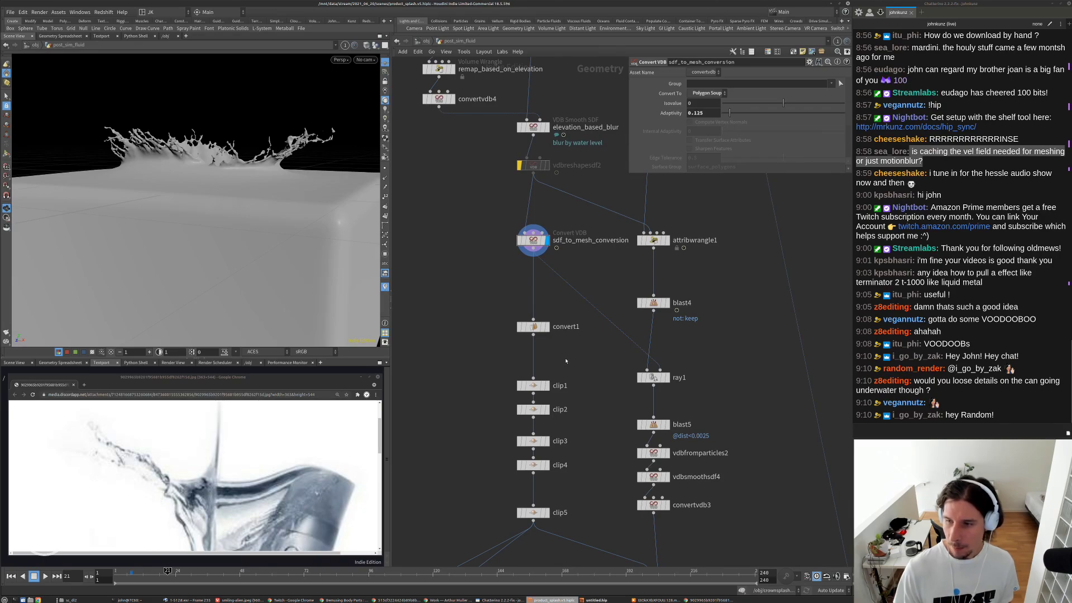
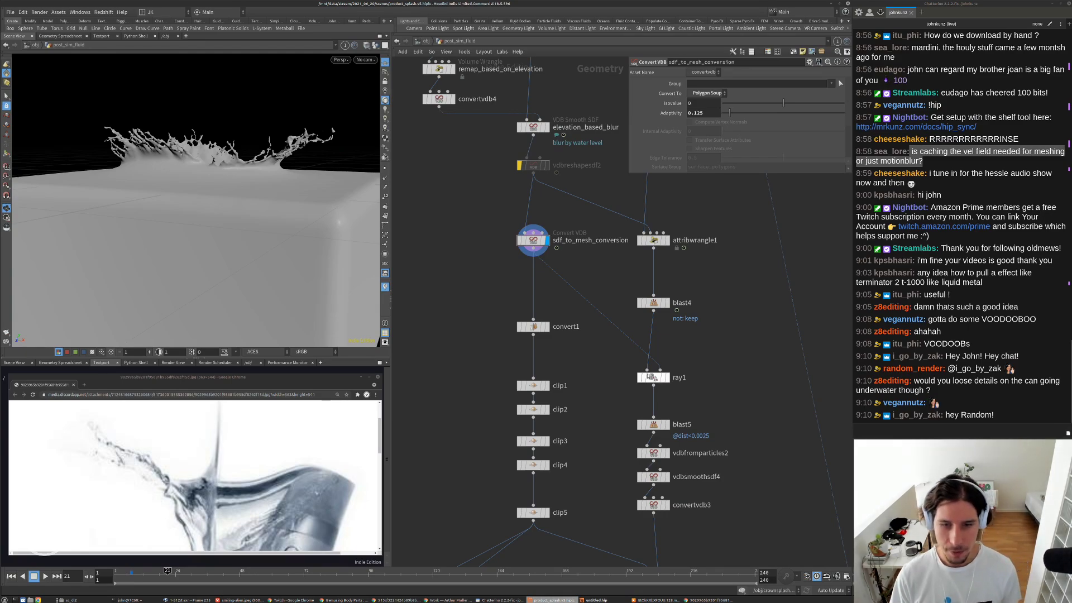
- Examine the sdf_to_mesh_conversion liquid mesh from inside, below the water surface, and from outside around the splash
scroll(302, 199, up, 5)
right_drag(302, 200, 217, 219)
drag(192, 223, 269, 192)
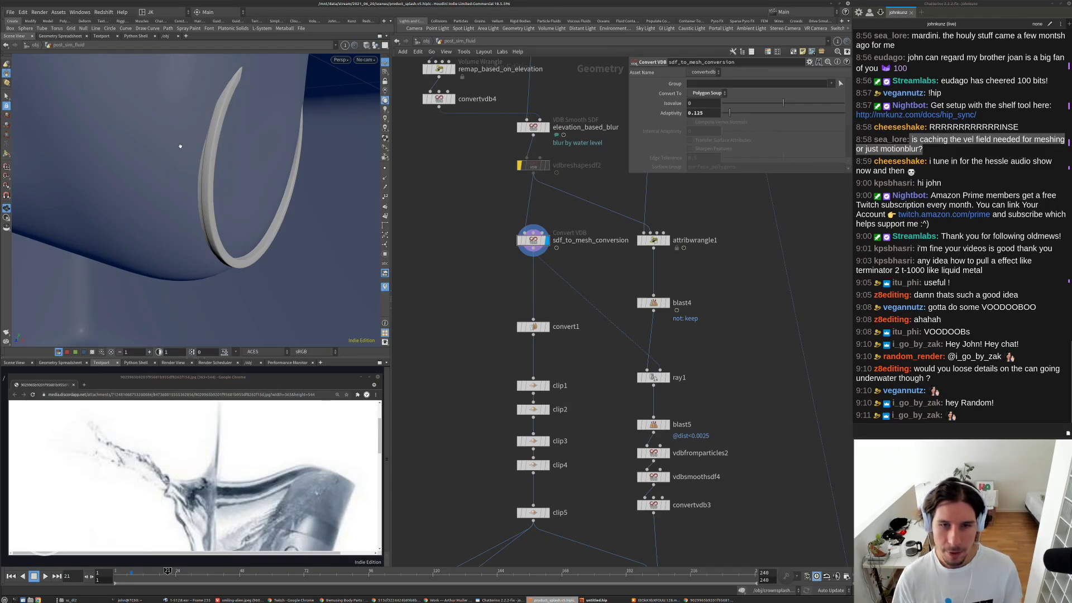
drag(236, 203, 173, 180)
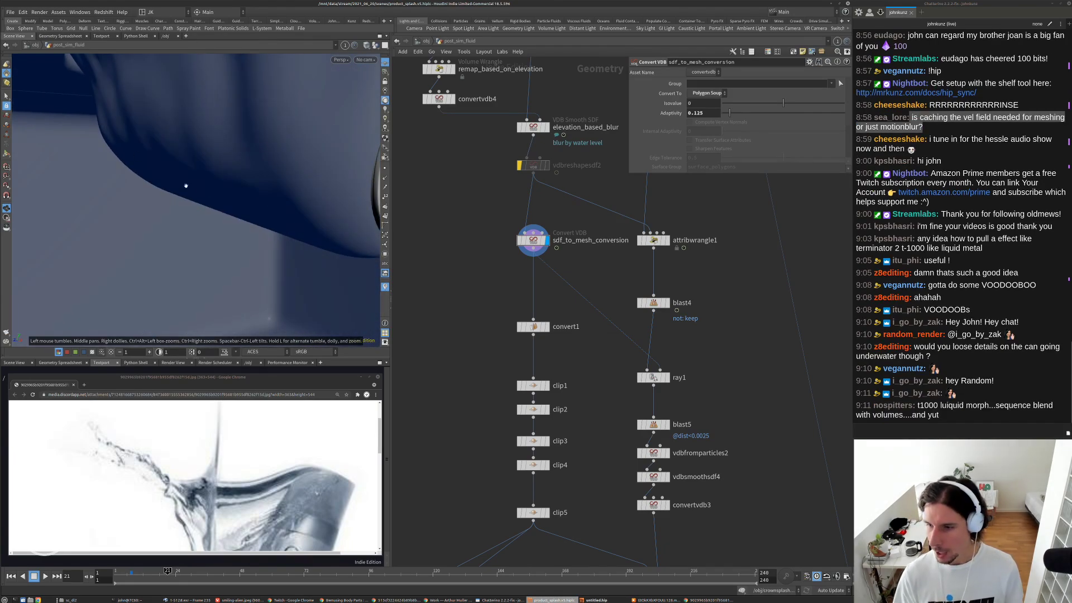
scroll(292, 211, down, 10)
scroll(251, 223, up, 5)
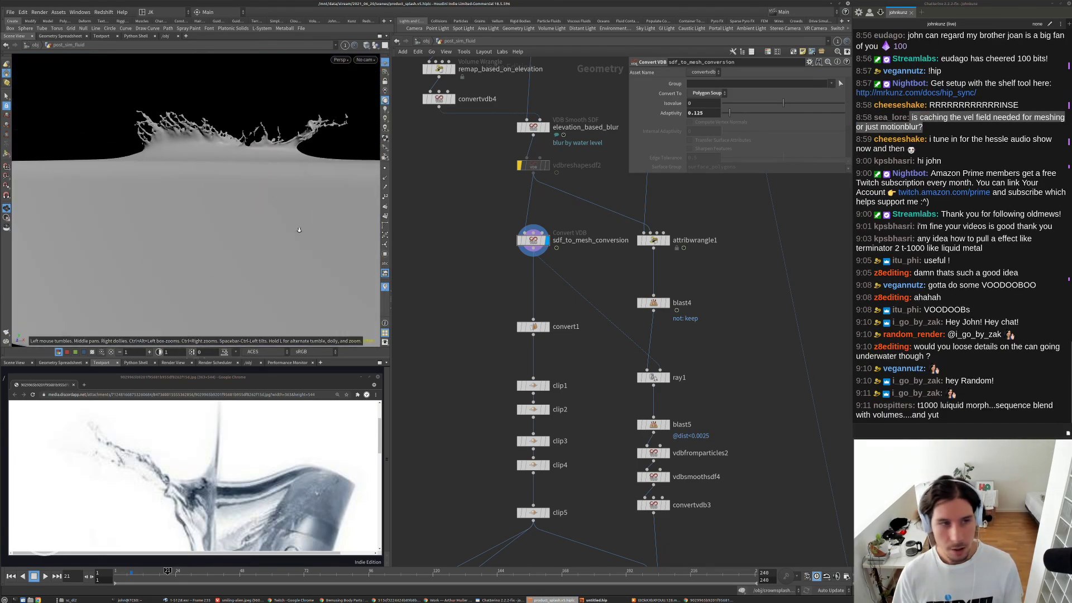
drag(250, 224, 247, 233)
scroll(247, 233, up, 5)
- Display the convert1 node and inspect its mesh up close from beneath the water surface
middle_drag(550, 337, 512, 302)
key(r)
click(535, 280)
click(535, 276)
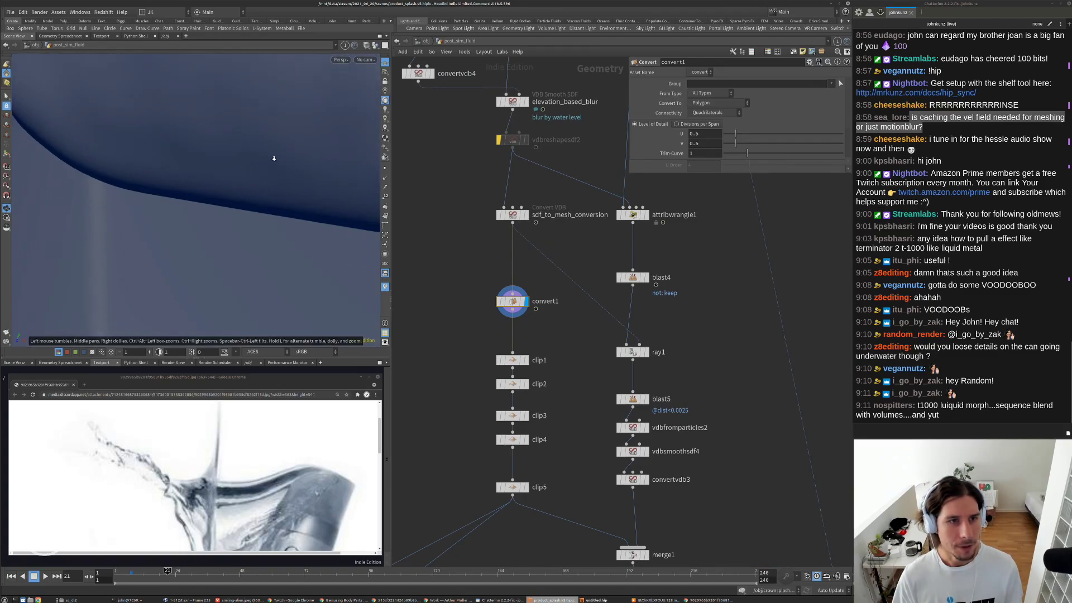
drag(287, 191, 245, 188)
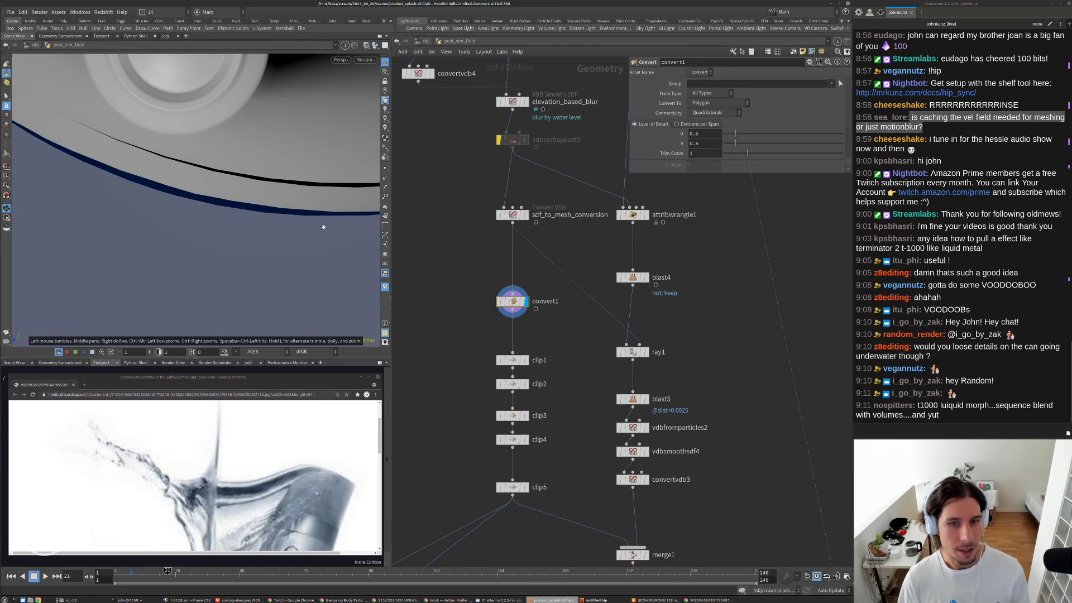
- Show the convert1 liquid mesh with wireframe shading, select sdf_to_mesh_conversion, and examine the polygons closely around the splash
middle_drag(551, 332, 557, 290)
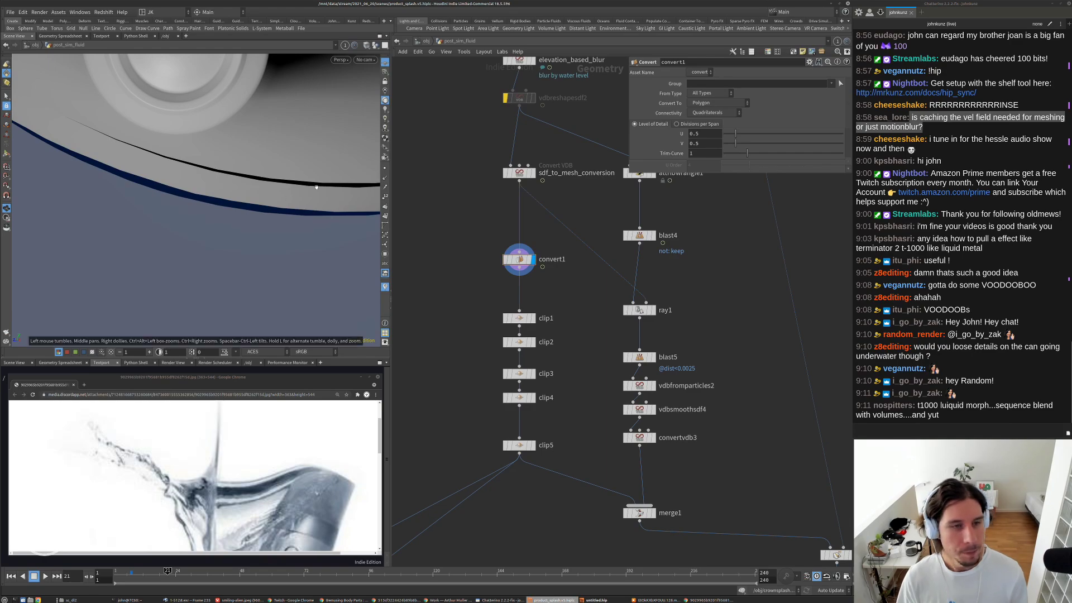
key(space+g)
drag(53, 252, 84, 296)
right_drag(215, 148, 216, 192)
drag(216, 193, 249, 193)
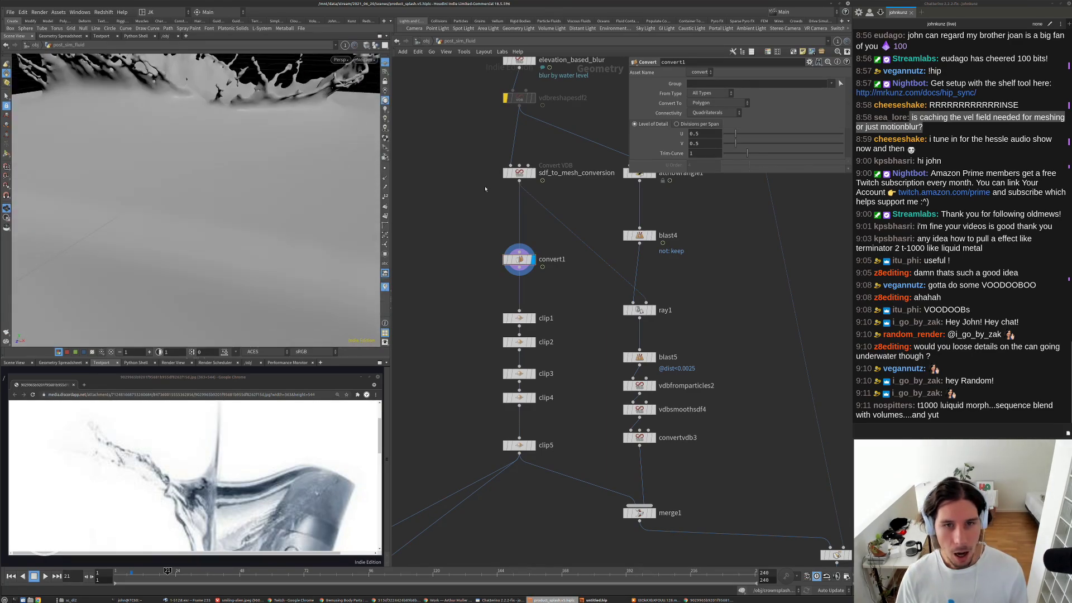
click(526, 174)
middle_drag(444, 240, 408, 288)
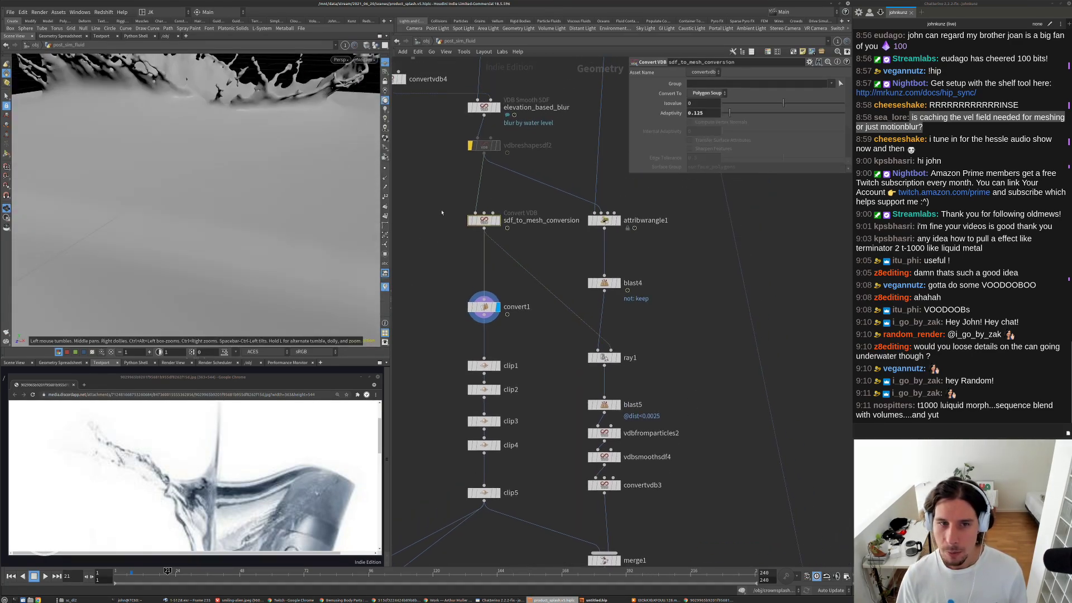
click(367, 46)
click(391, 133)
drag(222, 154, 222, 186)
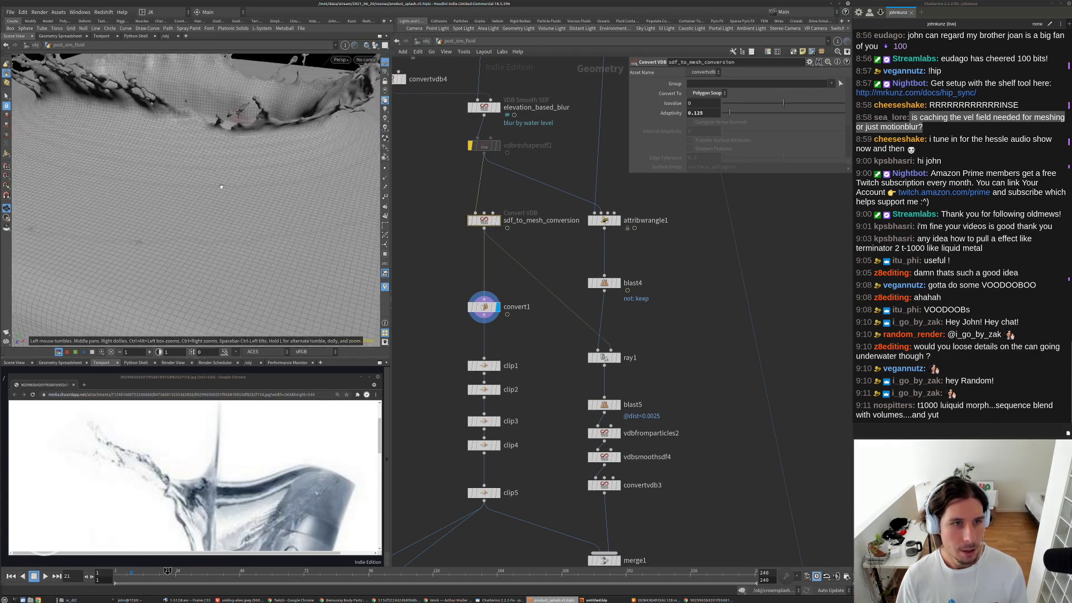
scroll(192, 111, up, 8)
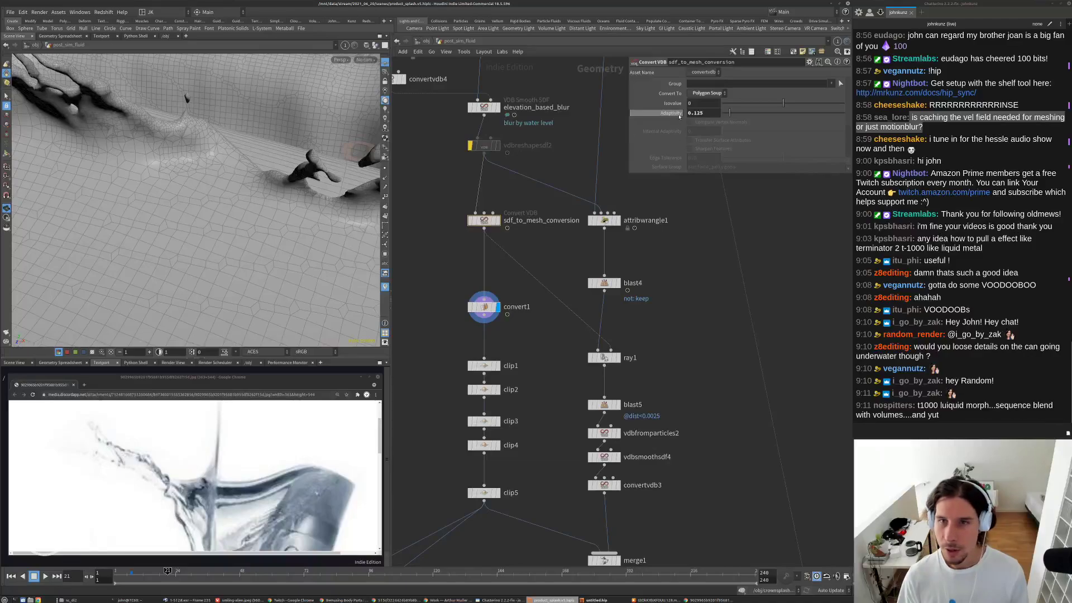
scroll(178, 155, up, 5)
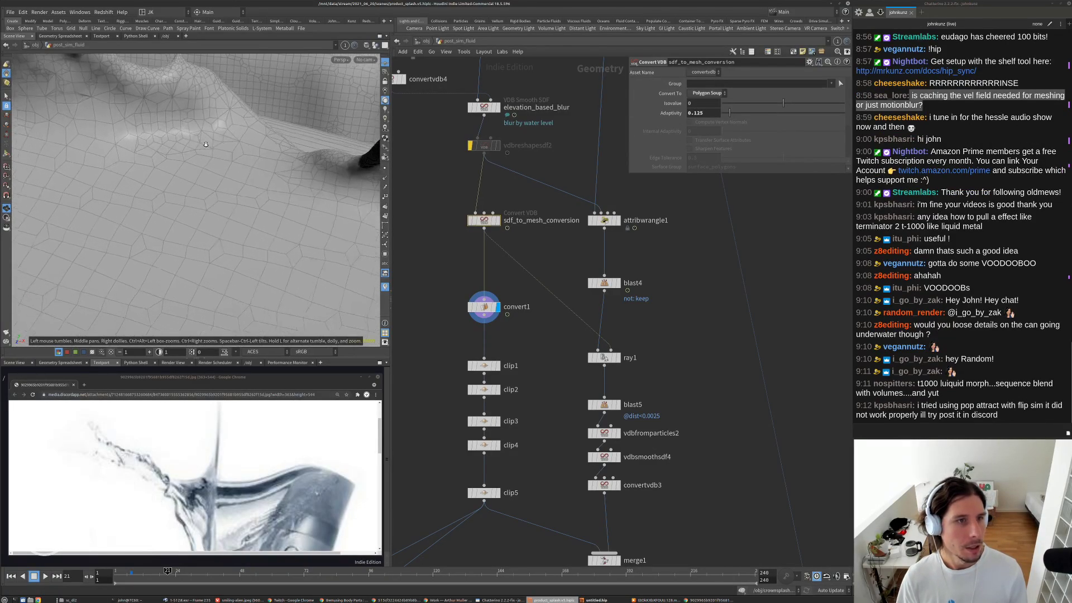
- Try Adaptivity values of 0 and 0.1 on sdf_to_mesh_conversion and compare the mesh density around the splash
click(709, 112)
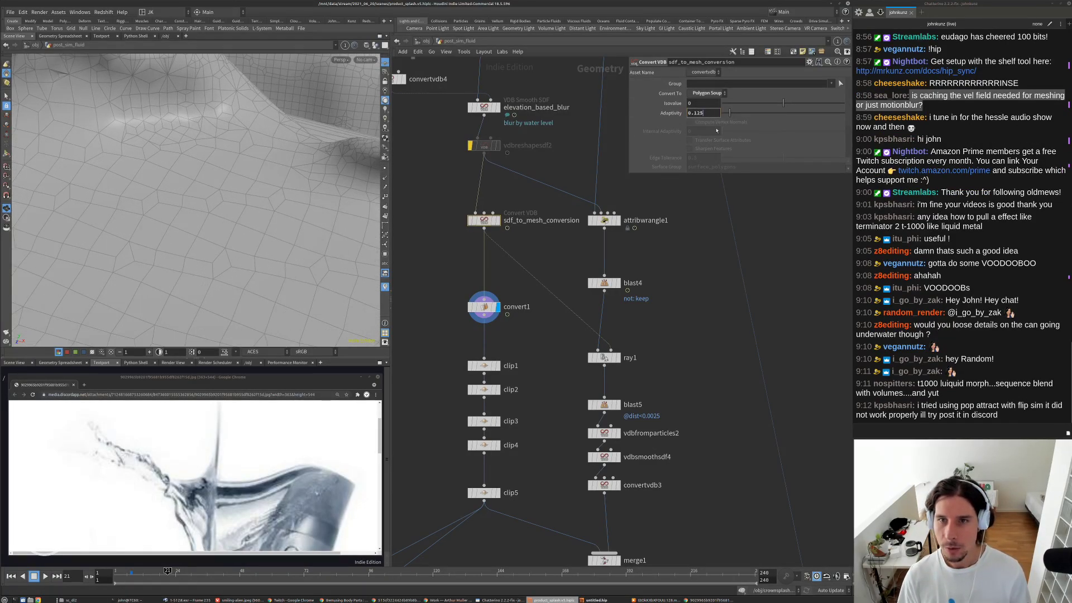
key(Return)
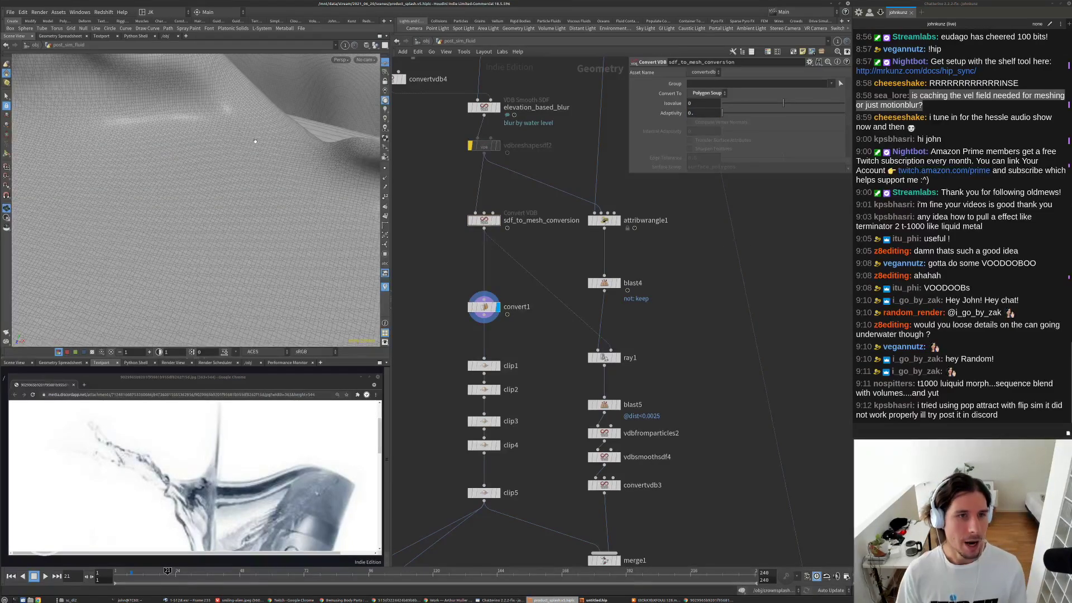
click(711, 114)
text(1)
key(Return)
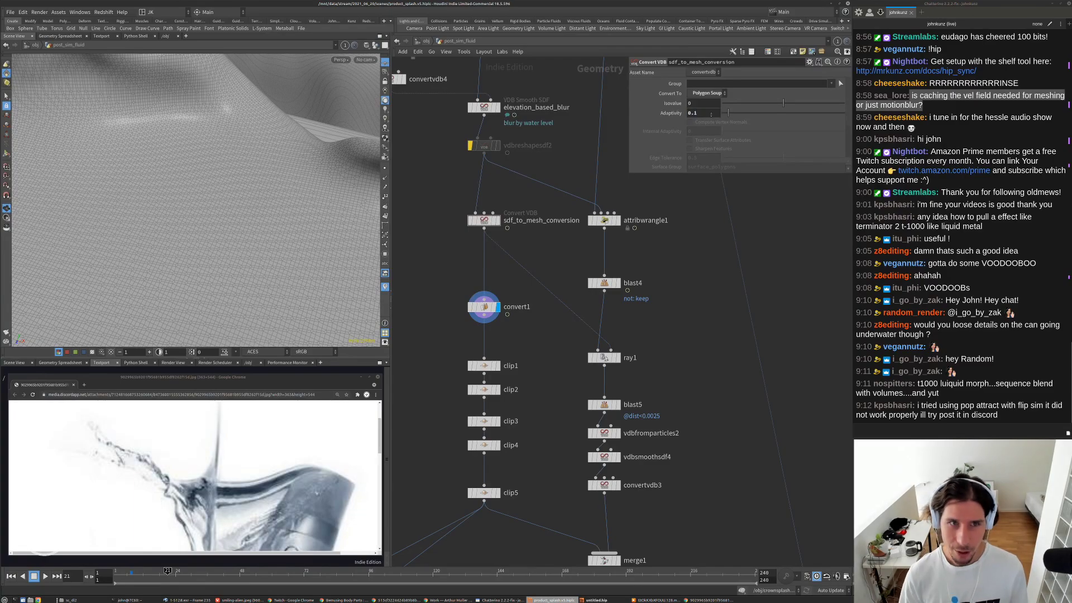
scroll(281, 185, down, 10)
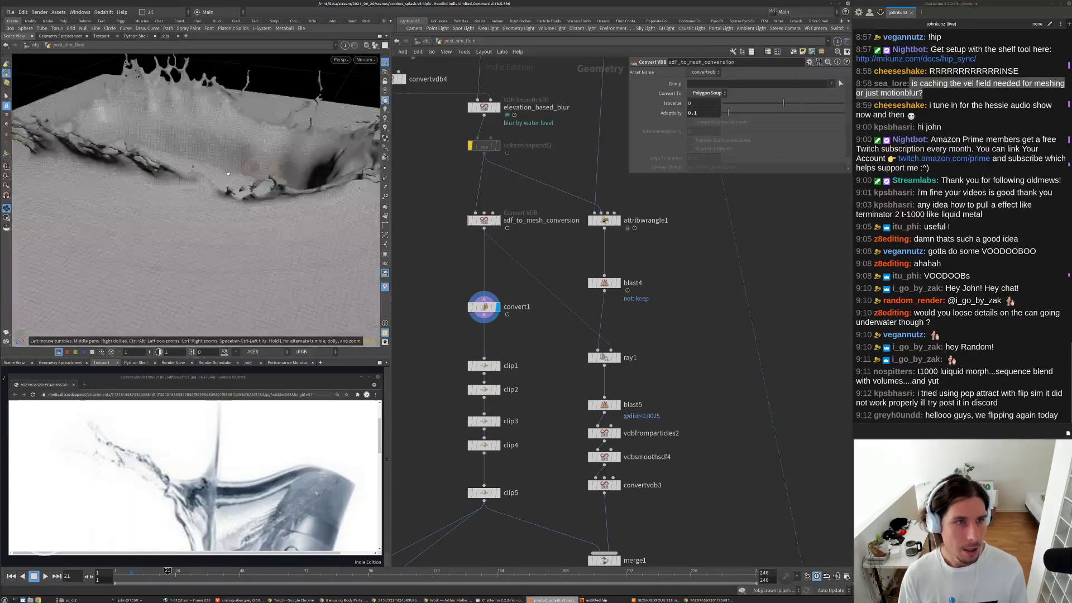
drag(268, 147, 241, 177)
right_drag(240, 178, 255, 193)
drag(254, 192, 262, 150)
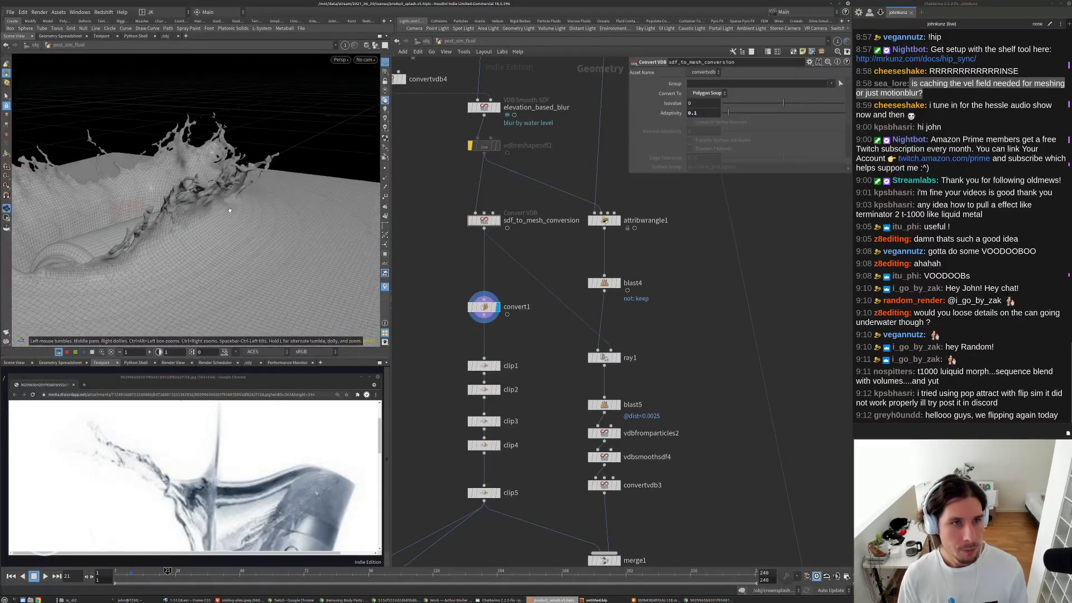
right_drag(262, 151, 273, 167)
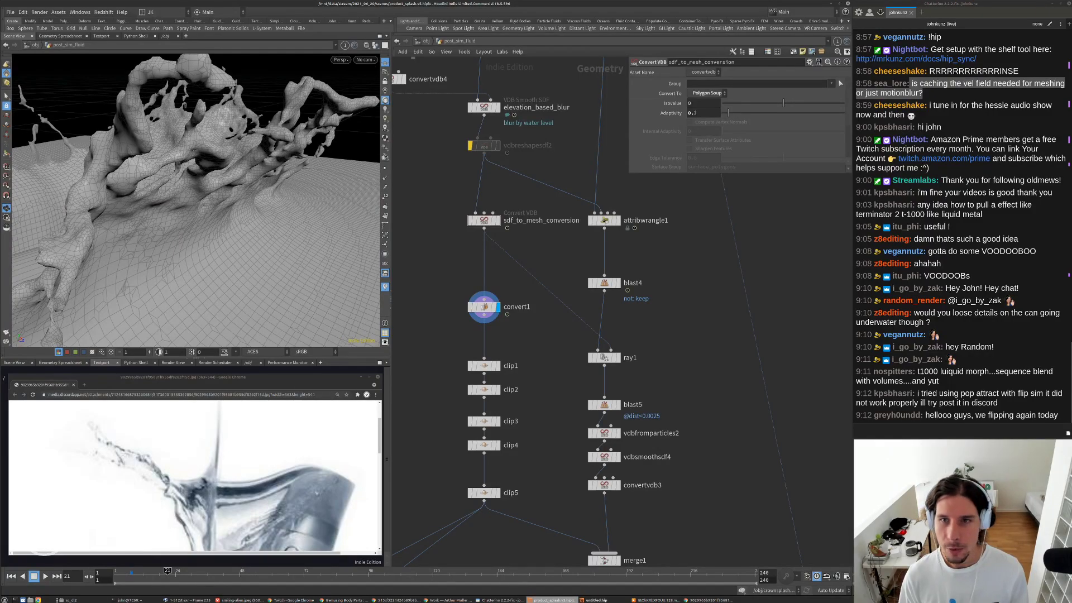
- Set the Adaptivity of sdf_to_mesh_conversion to 0.05 and check the wireframe at the splash and the outer edge
click(700, 112)
text(05)
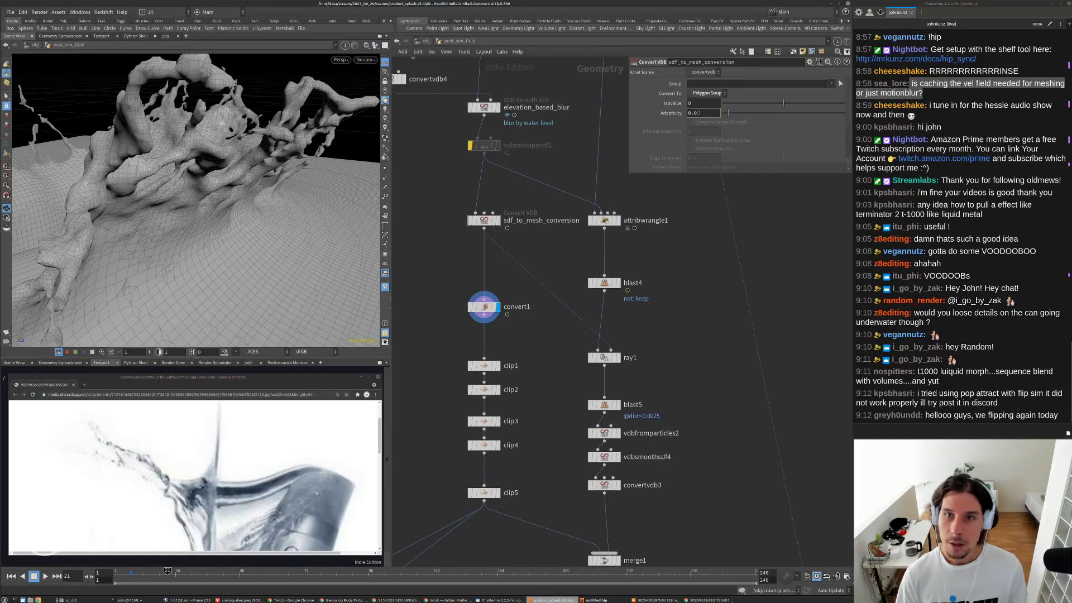
key(Return)
drag(195, 78, 218, 218)
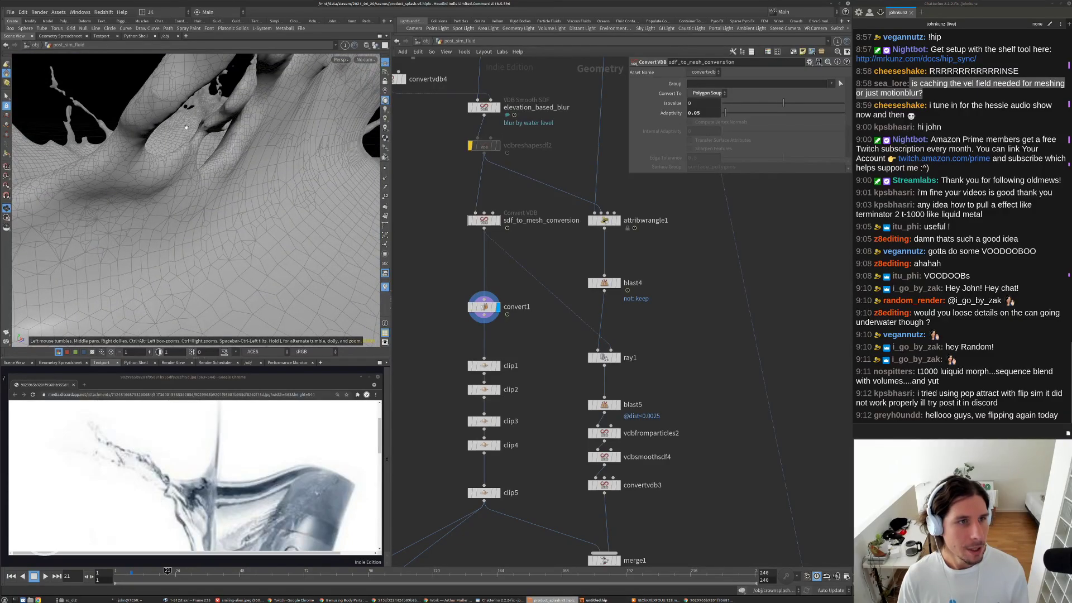
drag(186, 127, 207, 107)
drag(322, 242, 167, 229)
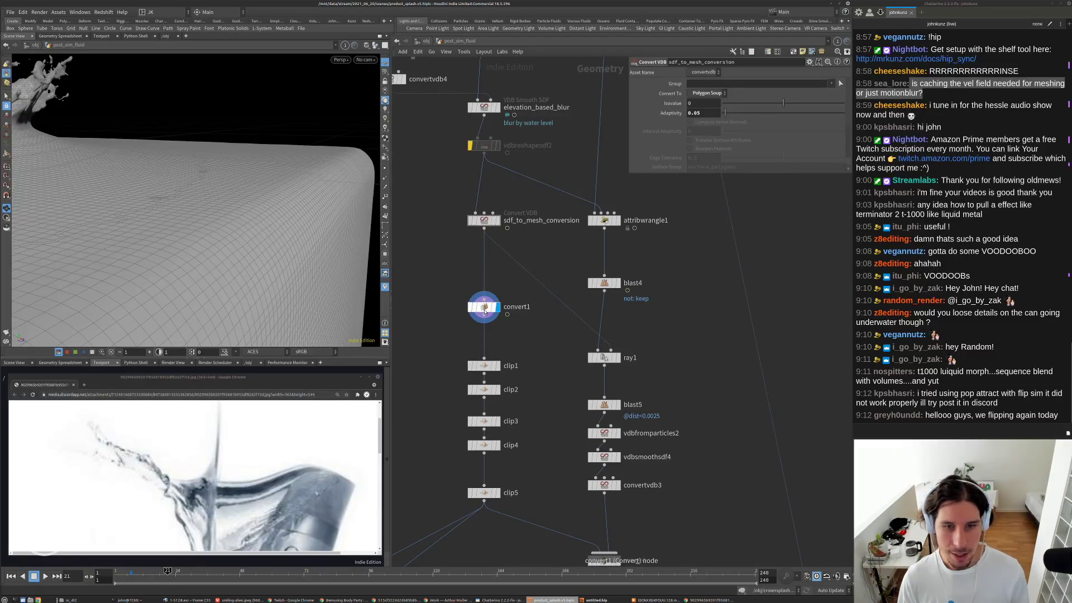
- Compare the geometry information of the convert1 and sdf_to_mesh_conversion nodes
middle_click(484, 302)
middle_click(517, 220)
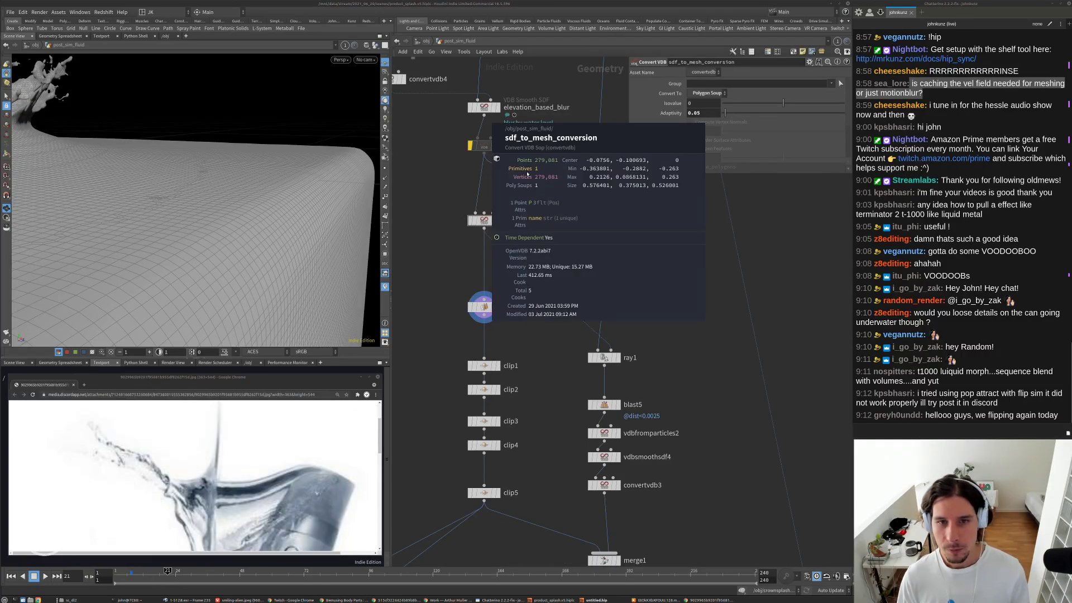
middle_click(483, 307)
- Rename the convert1 node to convert_no_poly_soup
middle_drag(484, 306, 494, 230)
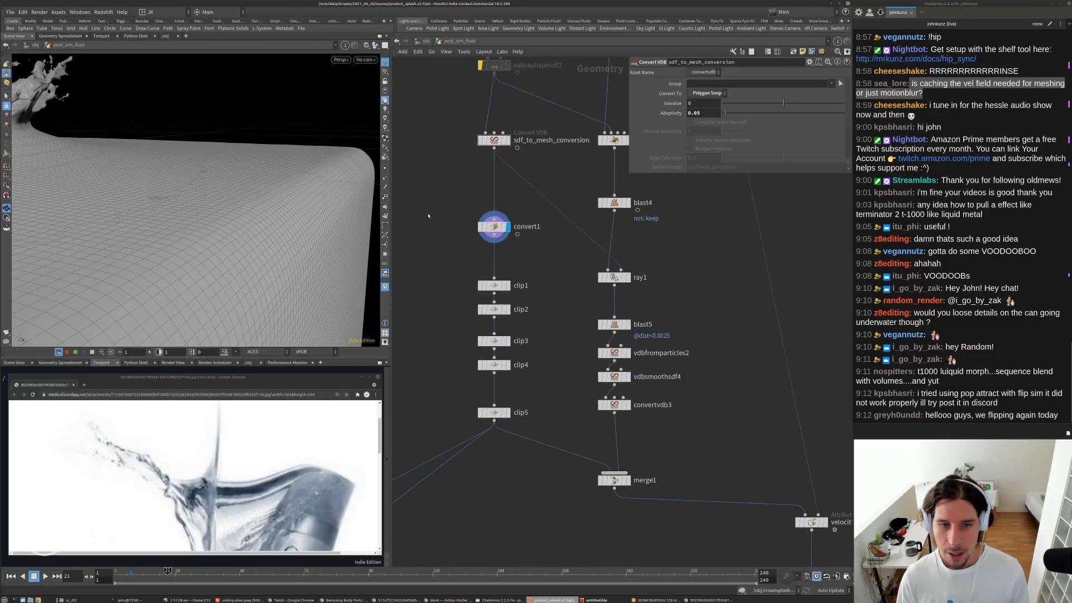
click(494, 231)
scroll(486, 226, up, 3)
double_click(525, 220)
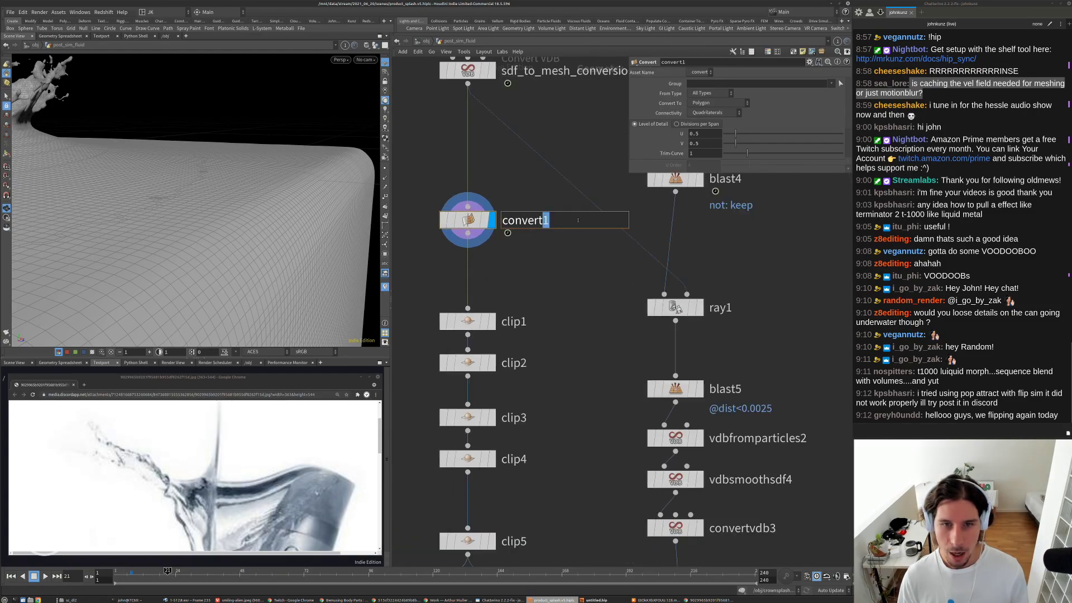
text(_no_poly_so)
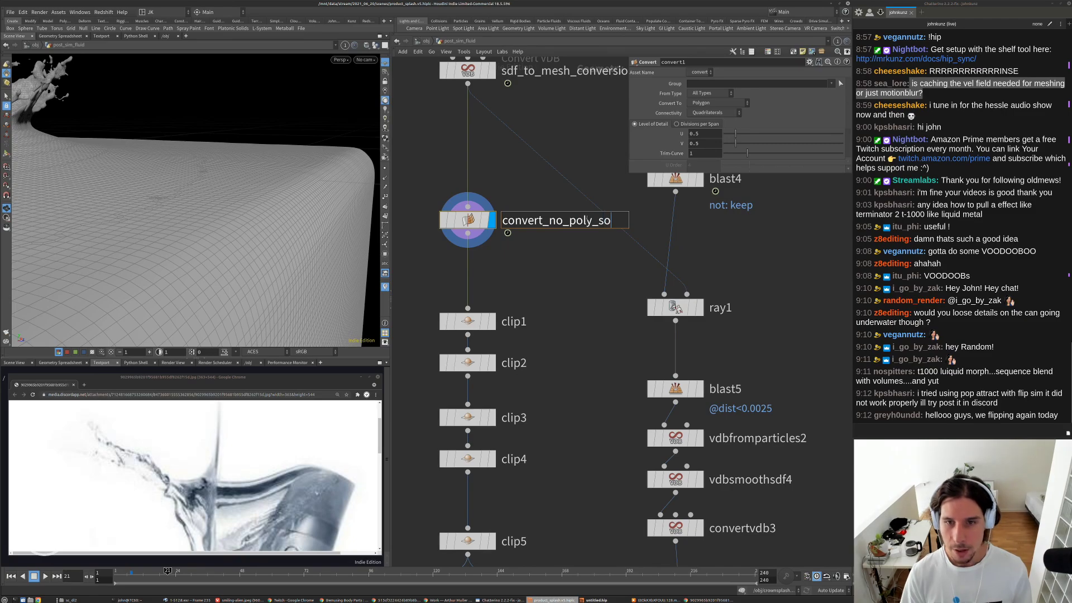
text(p)
key(Return)
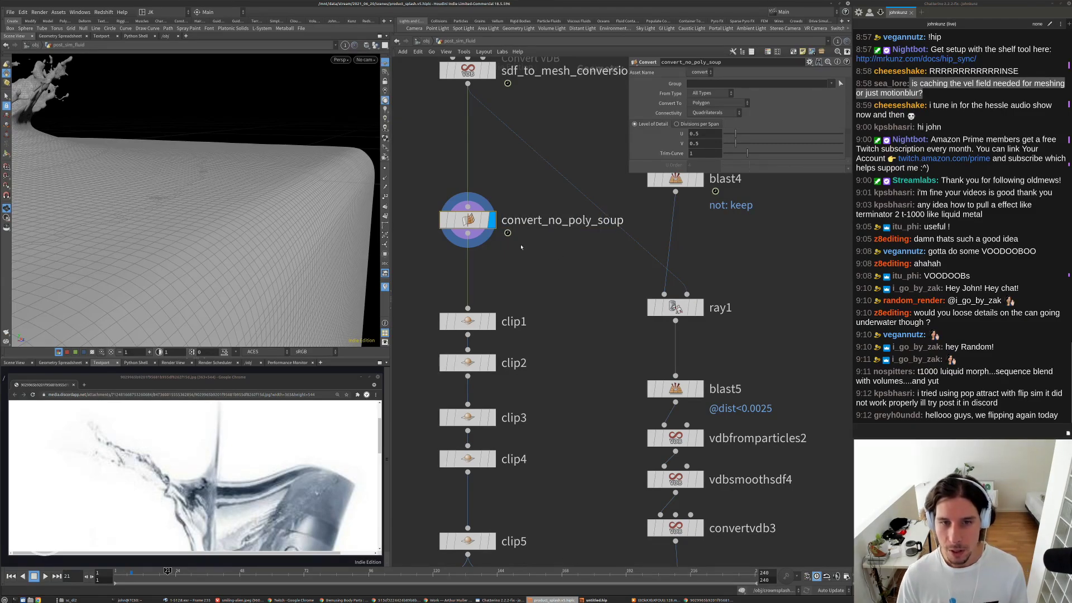
- Display the clip1 node and examine the opened side of the liquid through cam1 and from inside the volume
scroll(479, 229, down, 2)
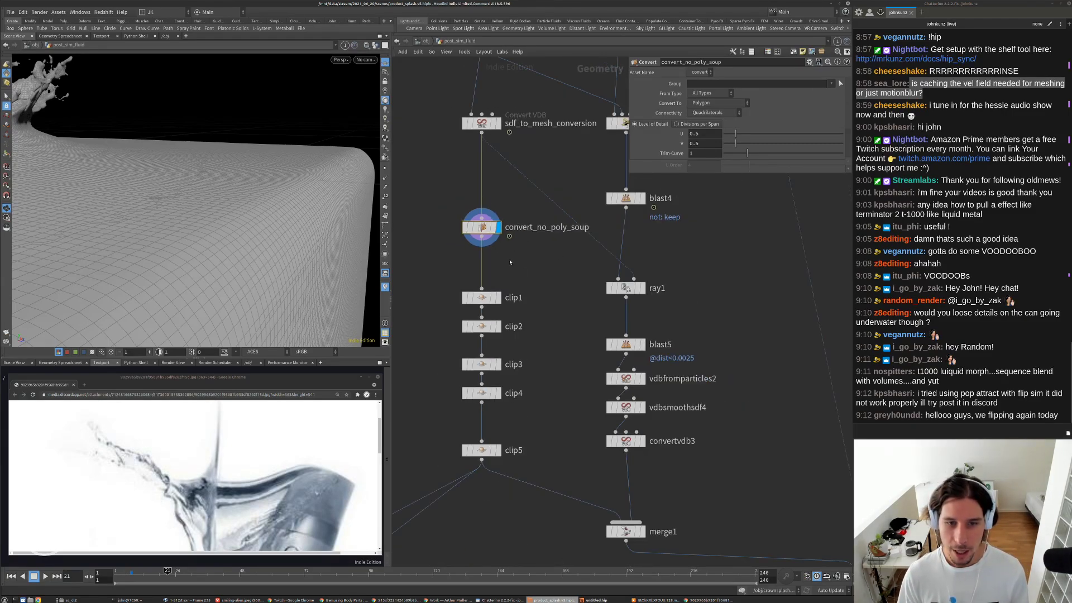
middle_drag(518, 288, 525, 266)
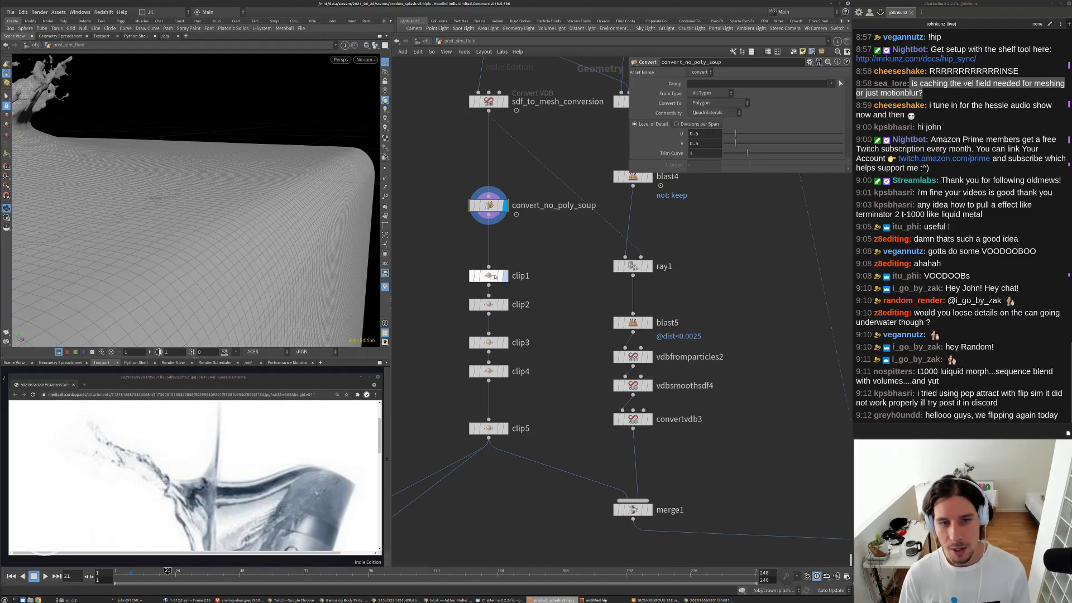
click(504, 276)
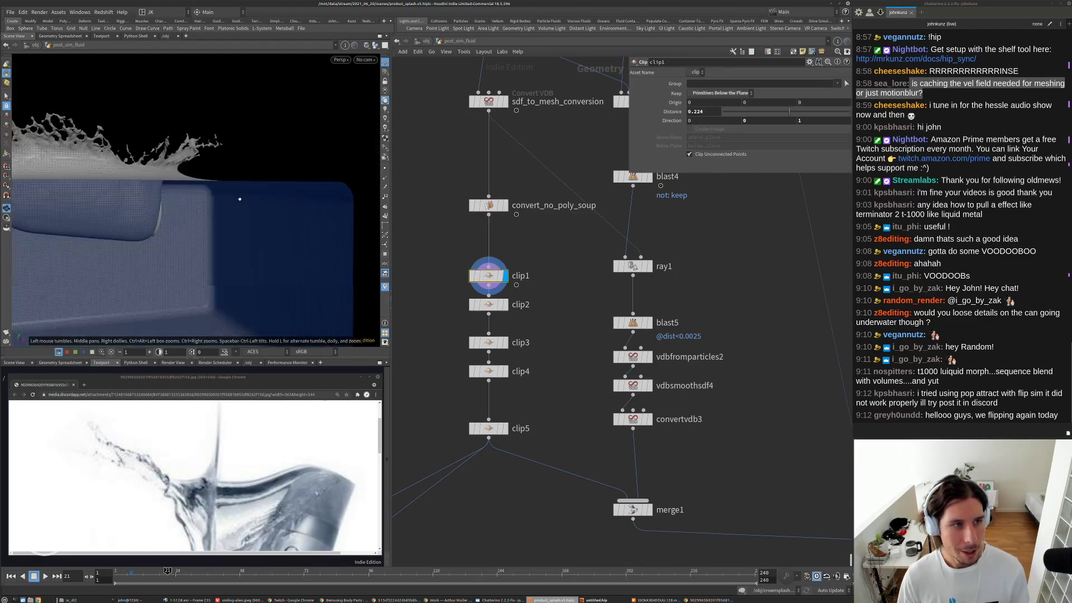
click(364, 60)
click(375, 101)
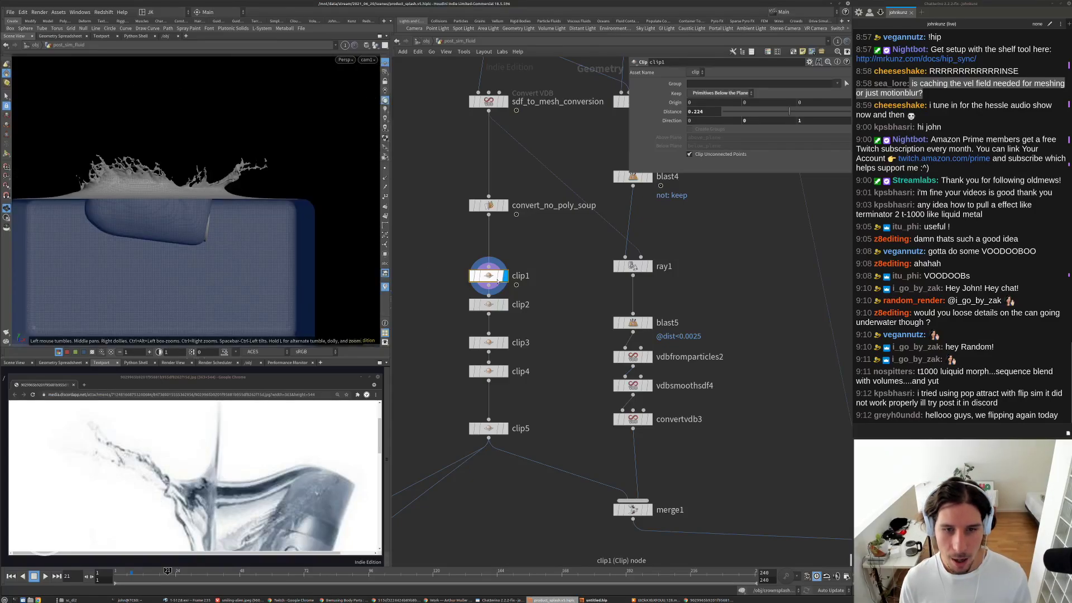
middle_drag(232, 237, 282, 175)
drag(281, 174, 244, 165)
right_drag(244, 165, 266, 146)
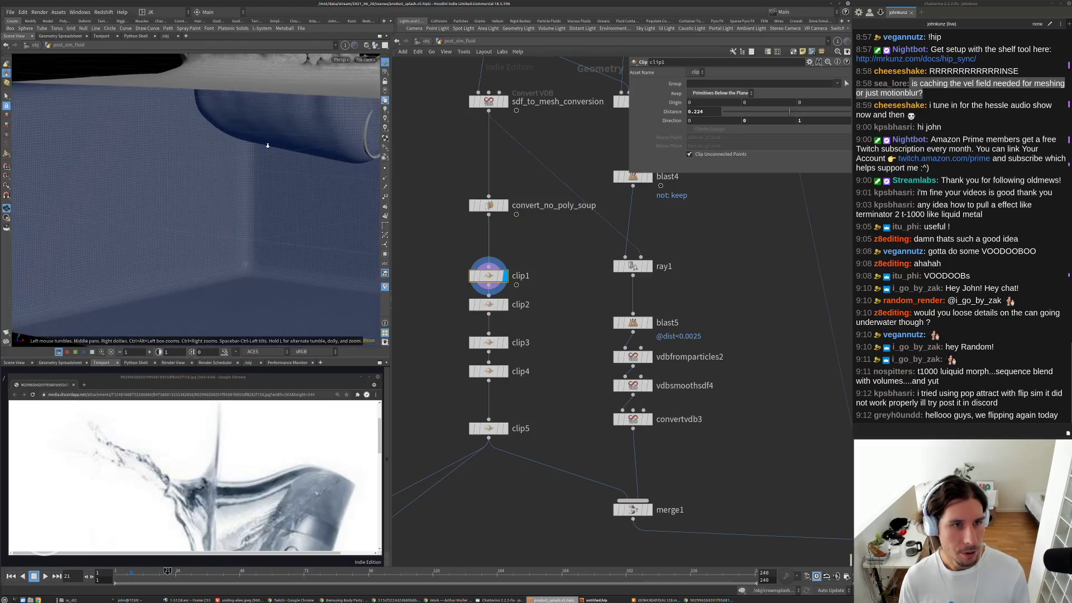
- Enlarge the reference image window, zoom out to show the whole product shot, and view the clipped liquid block from outside
drag(262, 376, 257, 331)
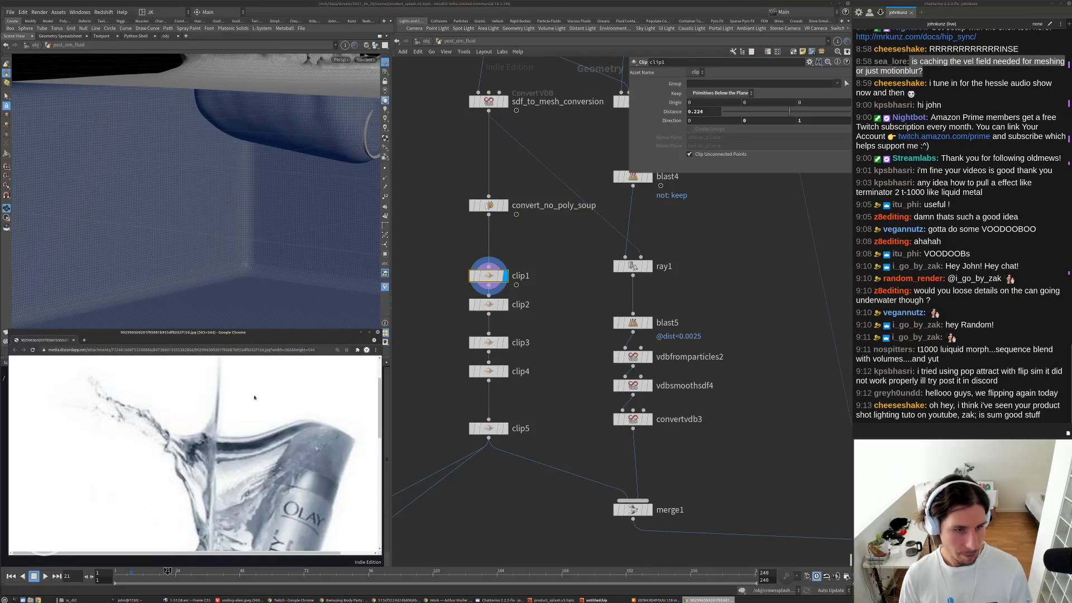
ctrl+scroll(254, 399, down, 4)
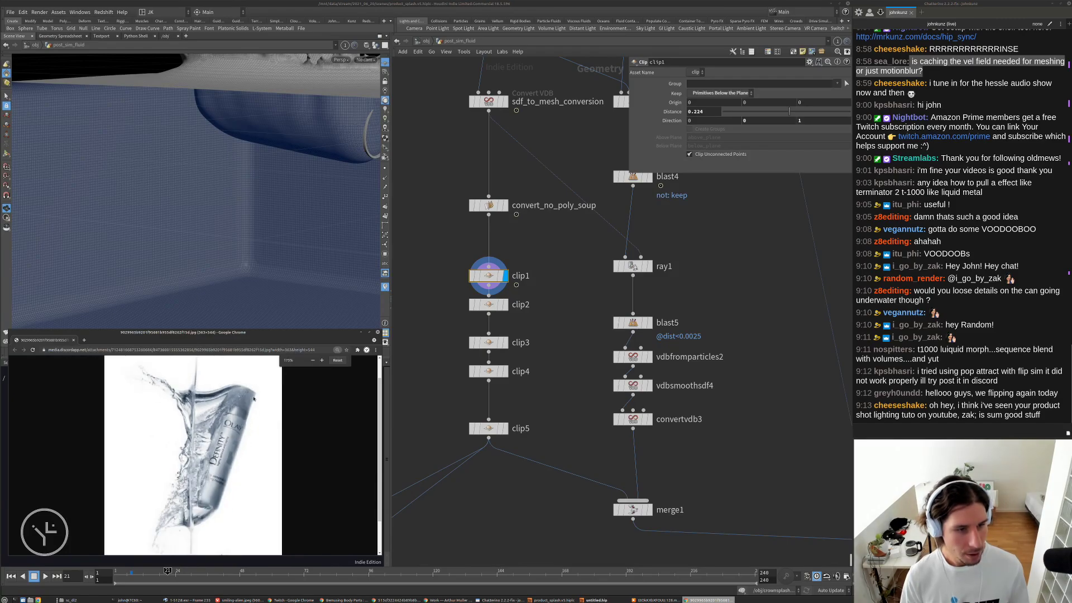
right_drag(261, 159, 237, 209)
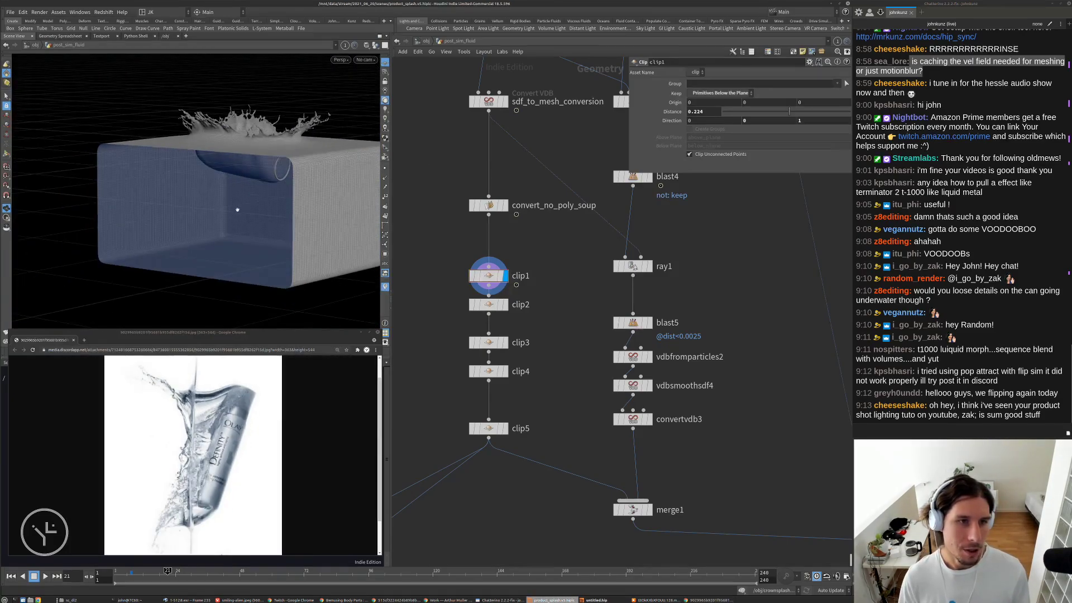
drag(237, 208, 291, 198)
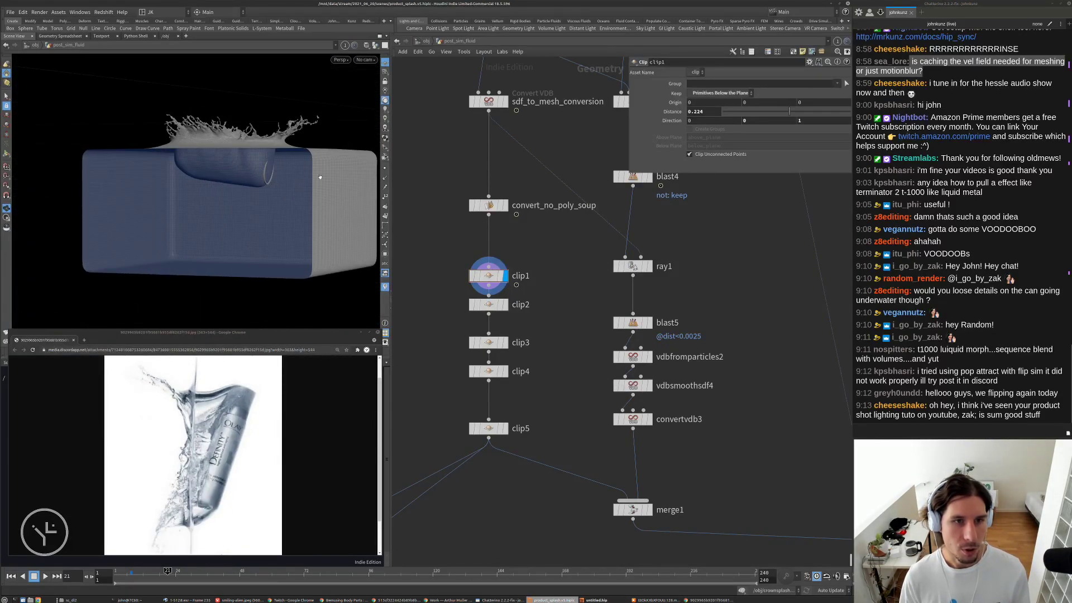
- Compare the unclipped convert_no_poly_soup mesh with the clip1 result through cam1
click(506, 206)
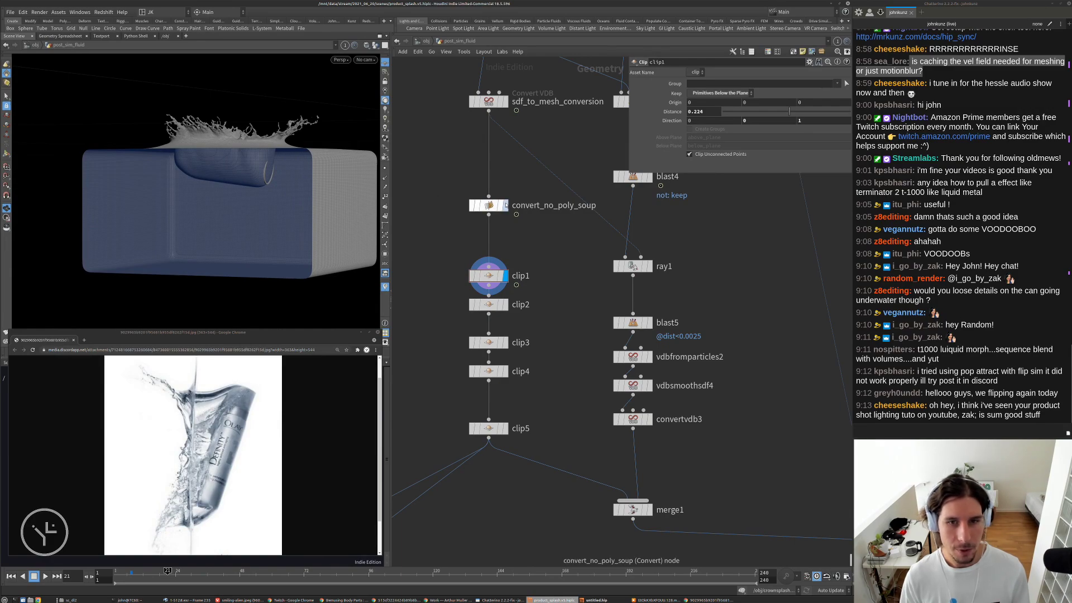
click(477, 206)
key(bracketleft)
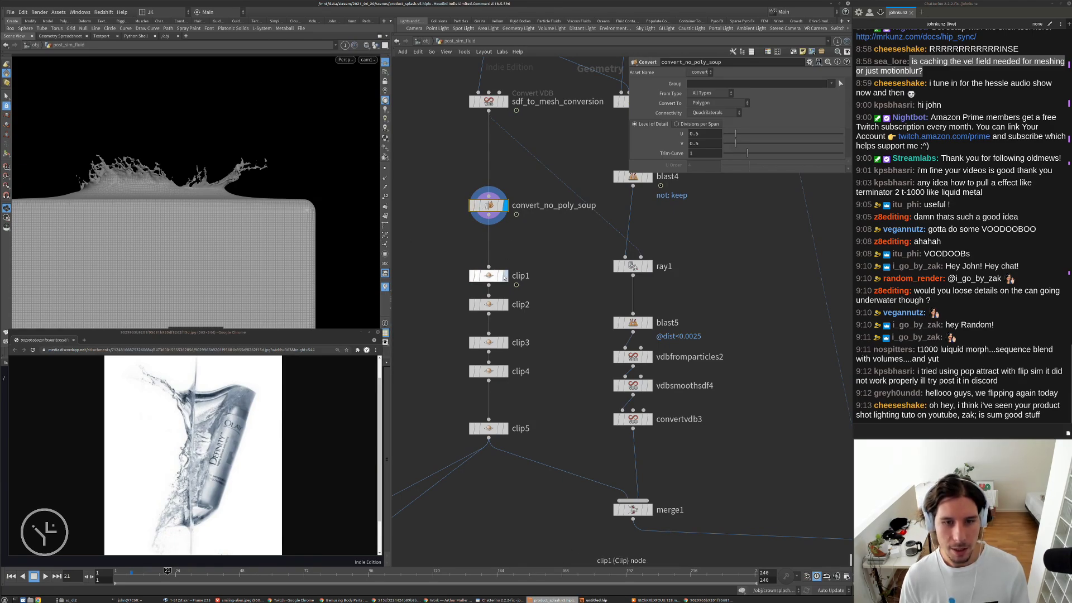
click(503, 276)
click(493, 278)
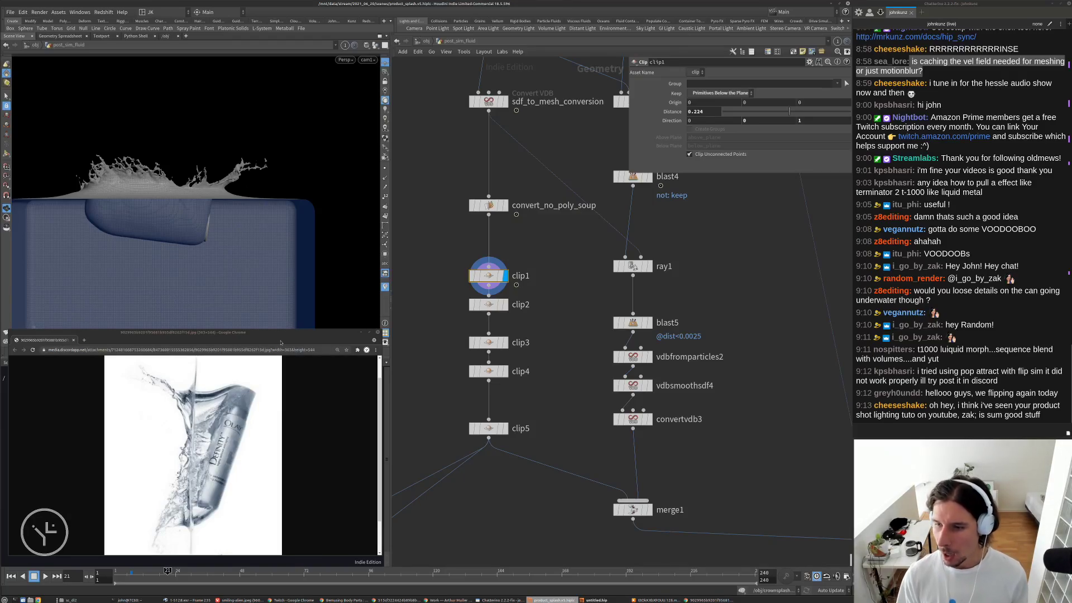
- Display clip2, clip3 and clip4 in turn through cam1 to examine how each one removes a side wall of the liquid
scroll(493, 310, up, 2)
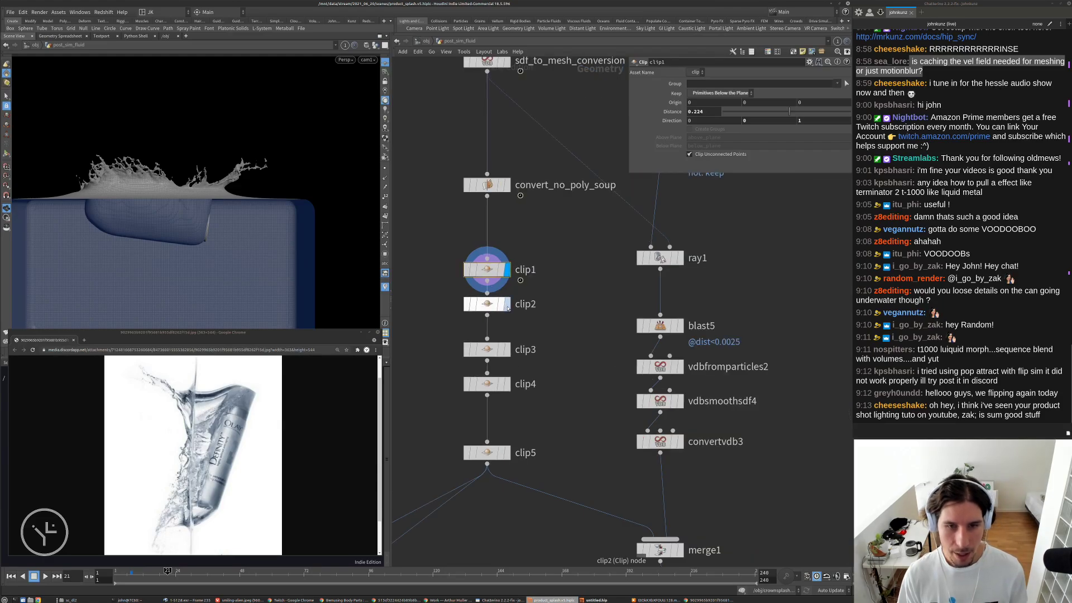
key(r)
click(491, 308)
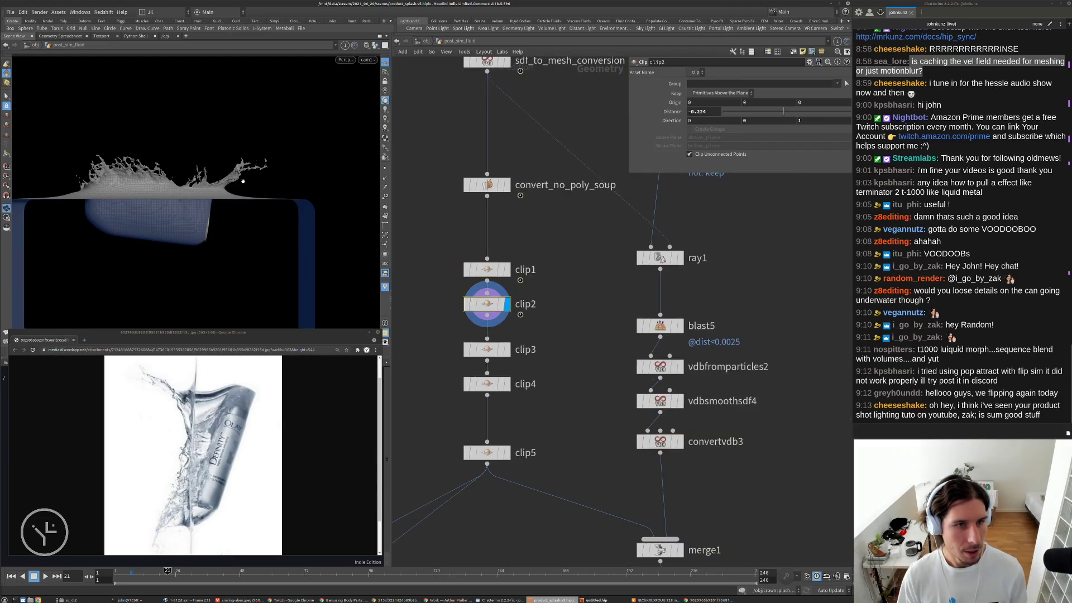
click(506, 350)
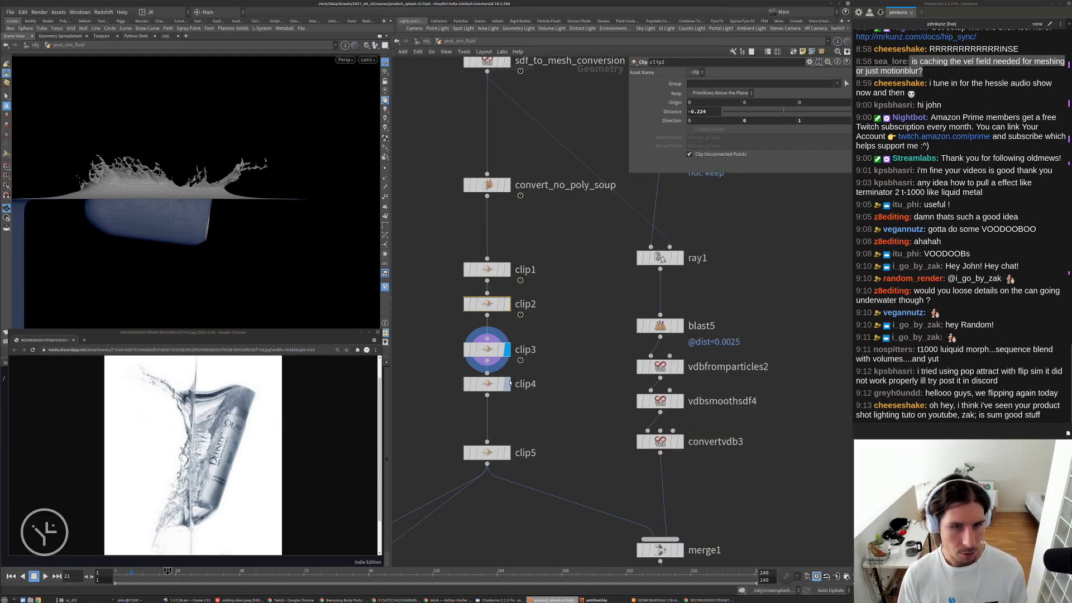
click(508, 385)
click(487, 384)
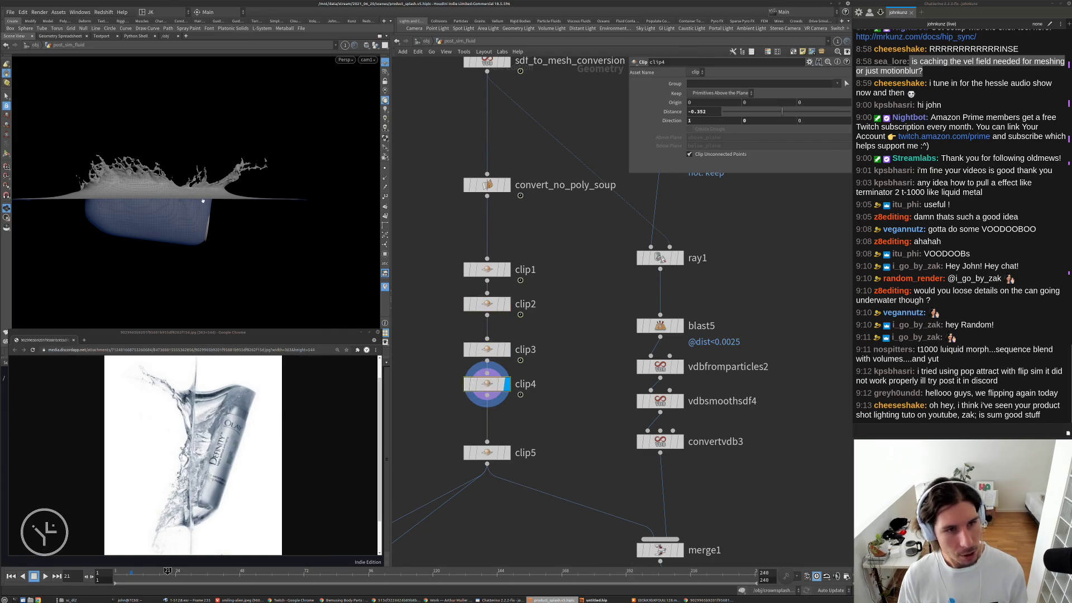
- Compare the clip4 and clip5 results through cam1 and from below to examine the removal of the liquid's bottom
middle_drag(508, 452, 494, 416)
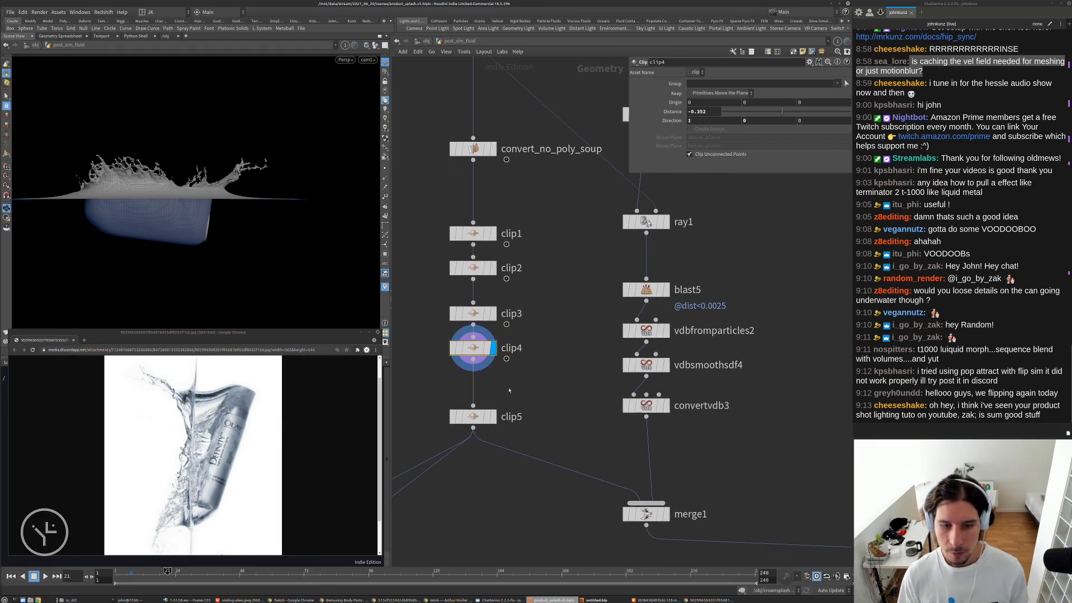
click(493, 416)
click(469, 418)
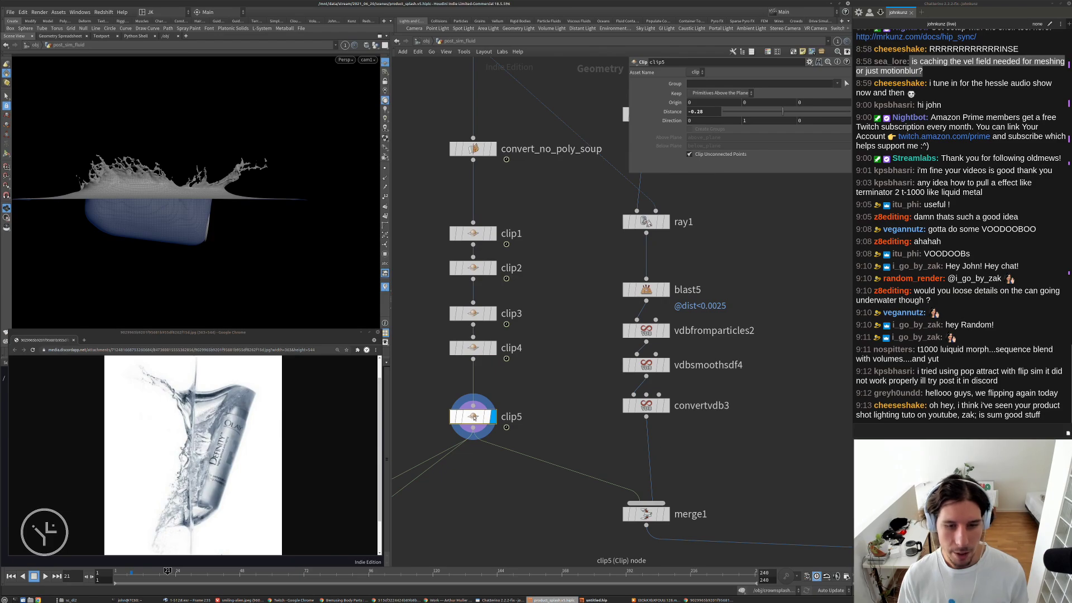
drag(263, 242, 233, 182)
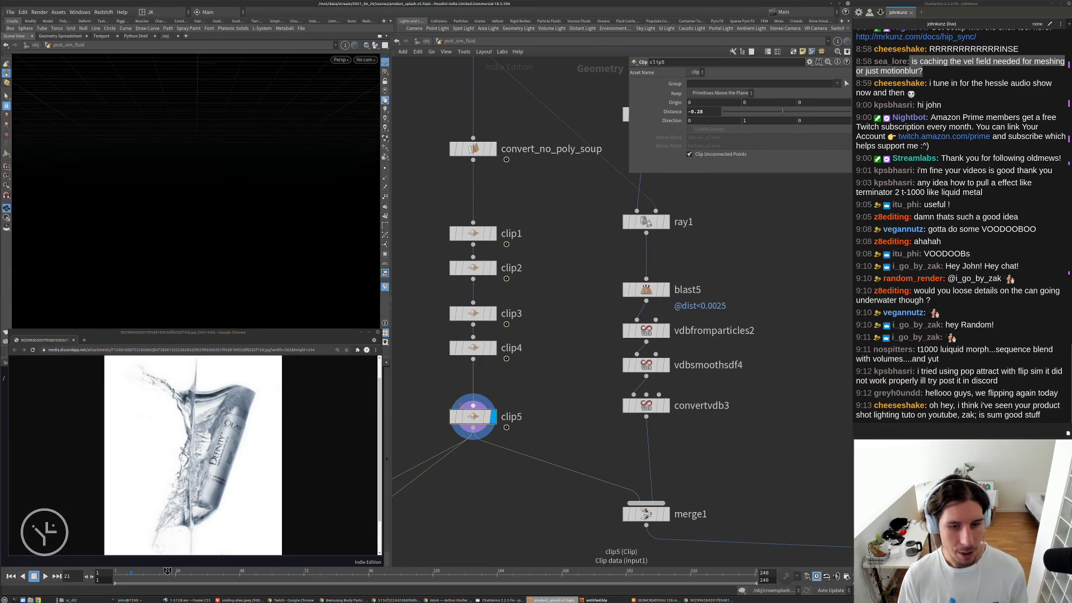
click(493, 347)
drag(262, 240, 202, 221)
click(494, 416)
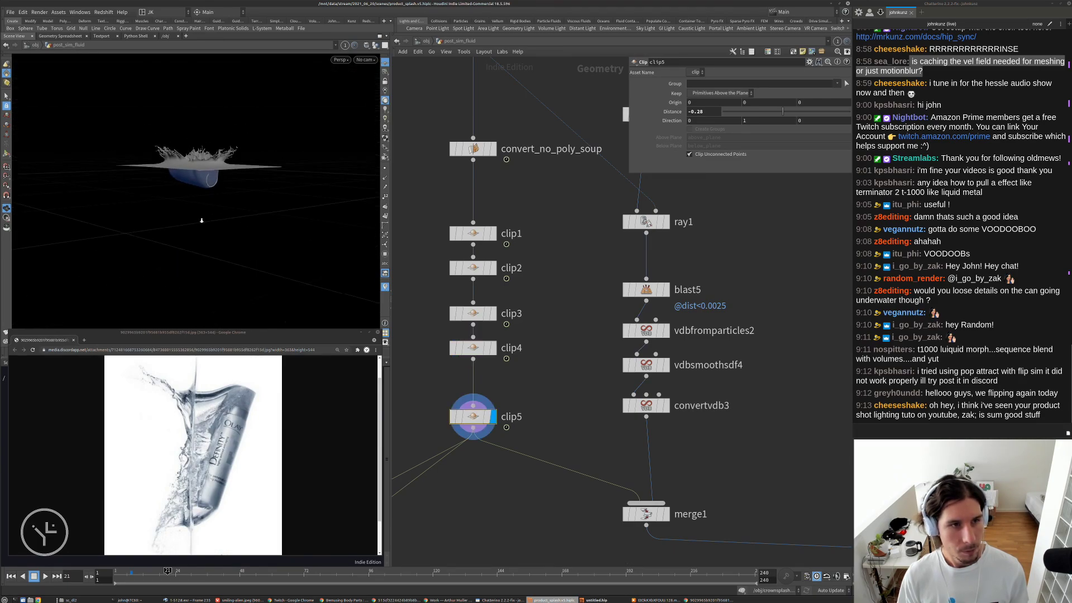
- Review the plane distance and direction settings of the clip nodes from clip1 through clip5
click(472, 232)
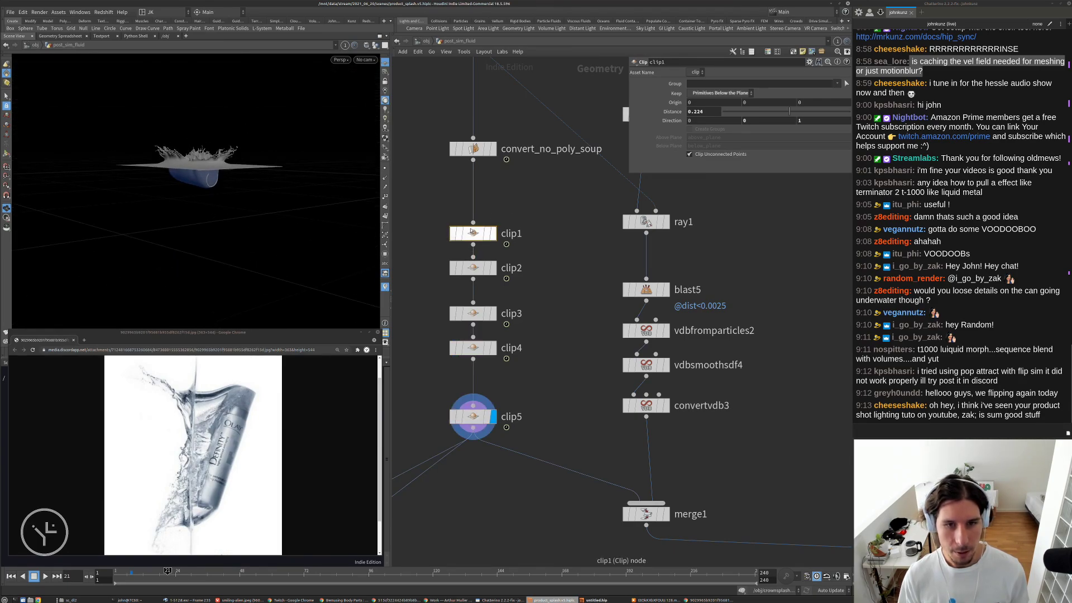
key(Down)
key(Down)
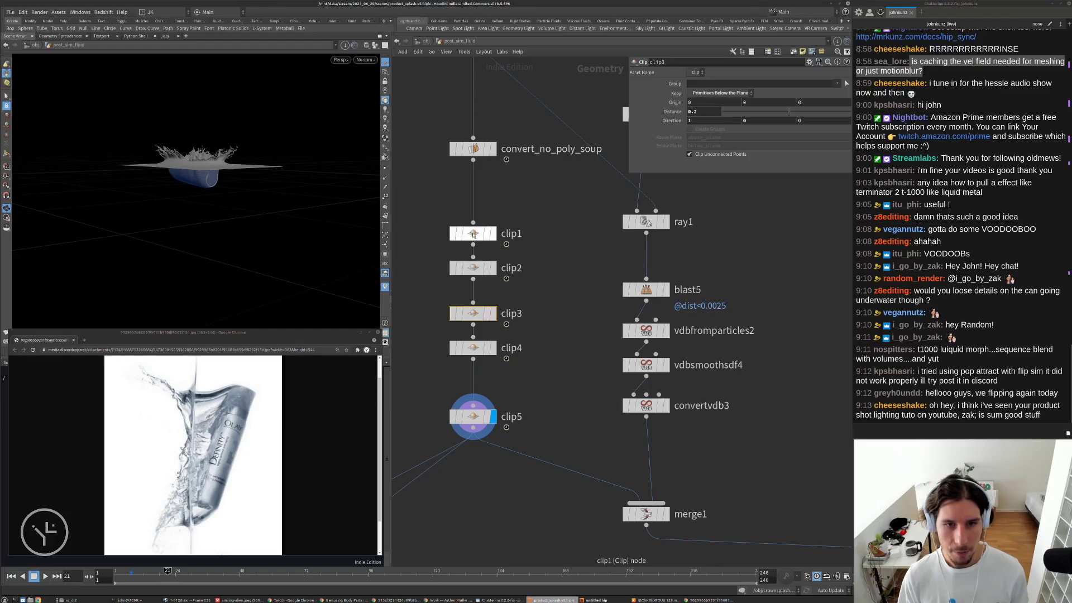
key(Down)
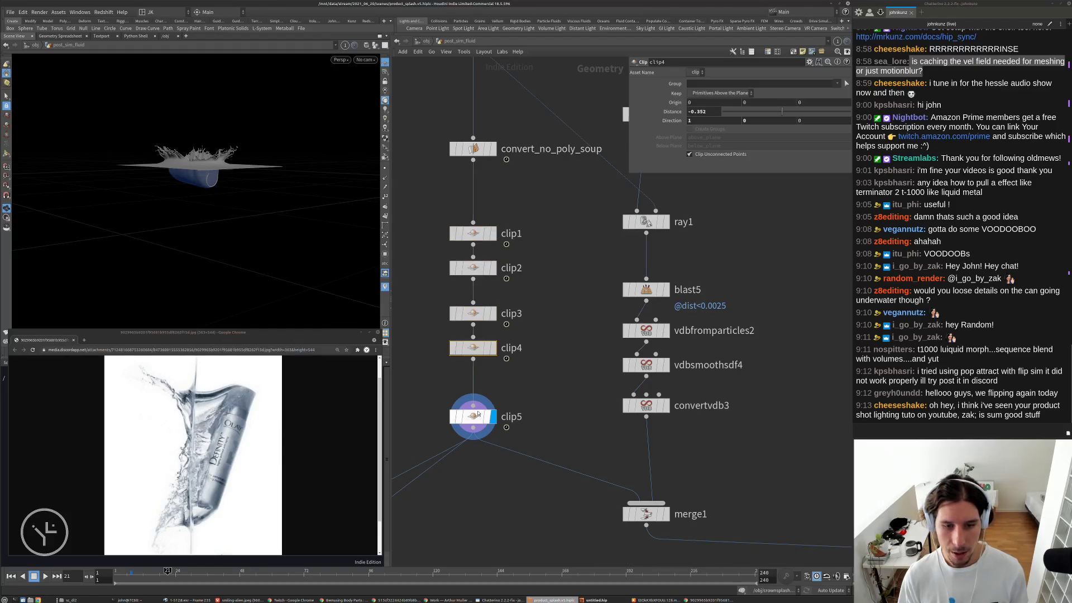
click(475, 416)
middle_drag(542, 390, 531, 362)
scroll(497, 166, down, 2)
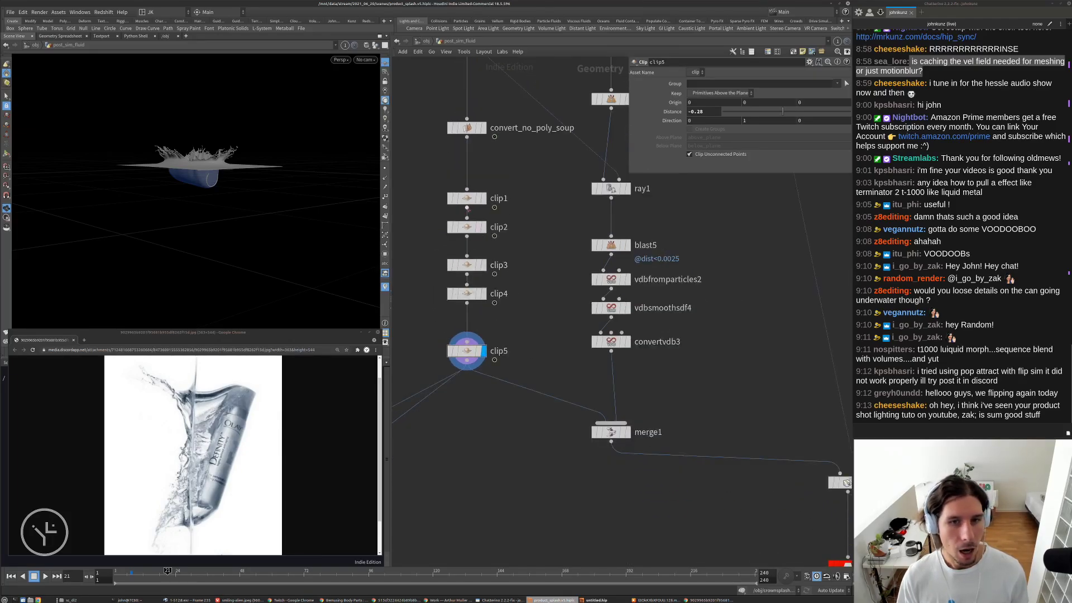
click(467, 200)
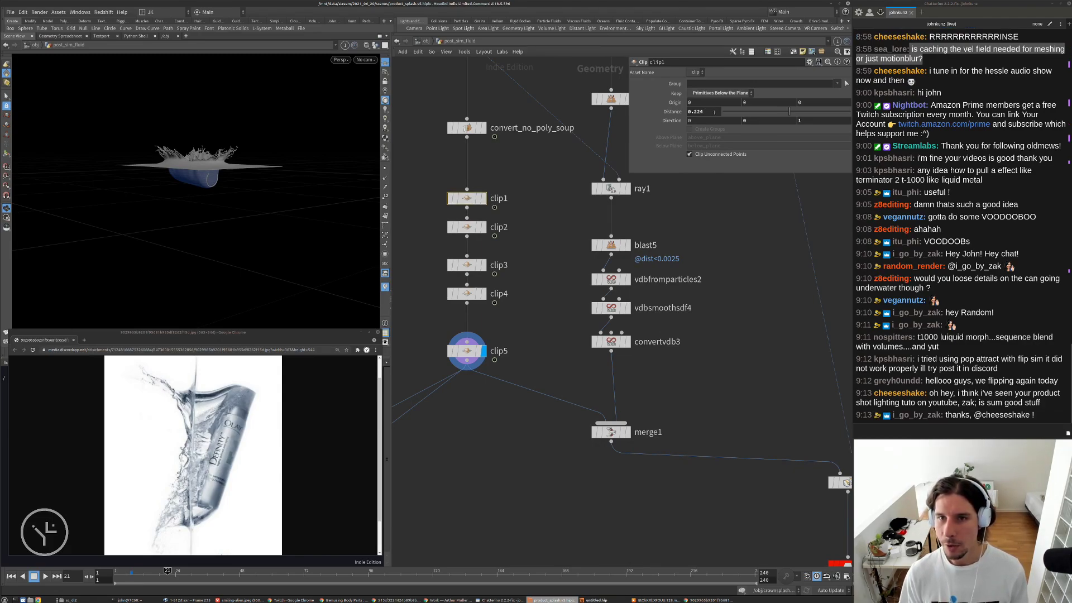
- Display the unclipped convert_no_poly_soup mesh, read its node information for the block's size, and enlarge the 3D viewport slightly
scroll(515, 292, down, 3)
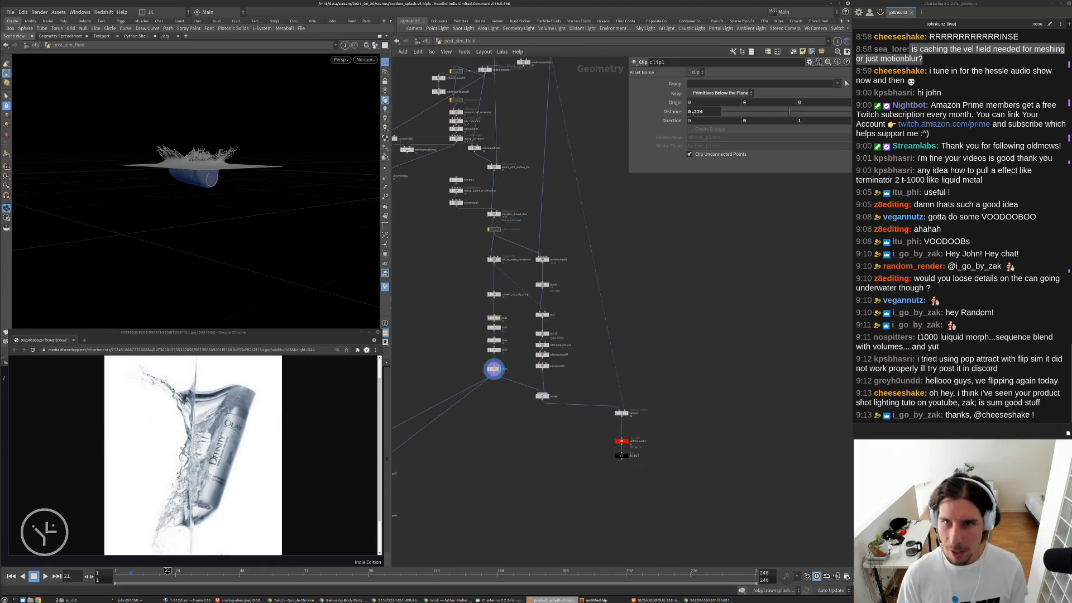
scroll(467, 300, up, 5)
middle_drag(589, 287, 572, 162)
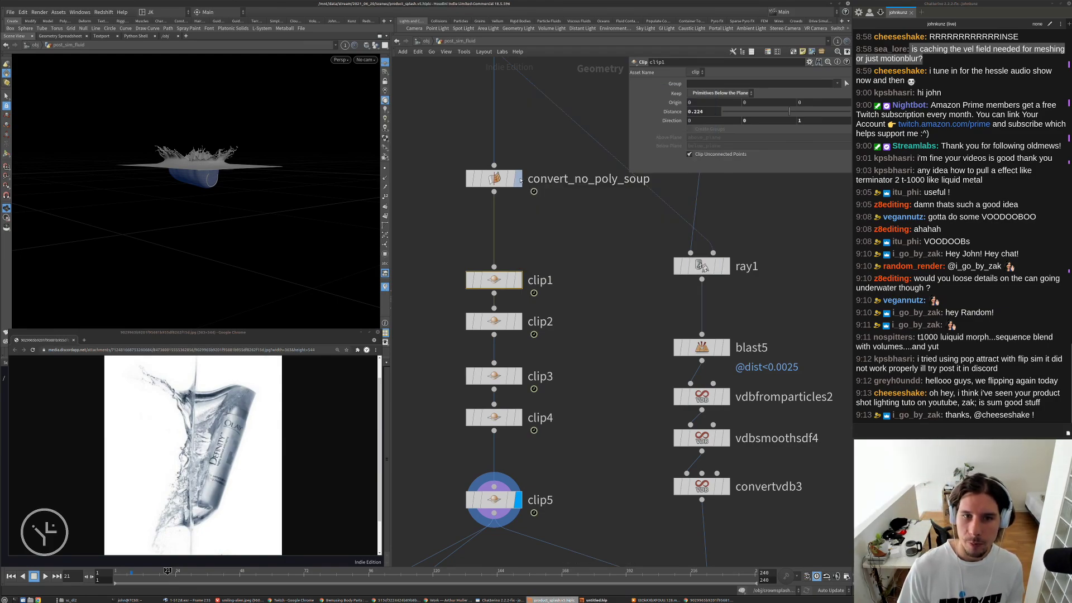
click(519, 178)
middle_click(523, 171)
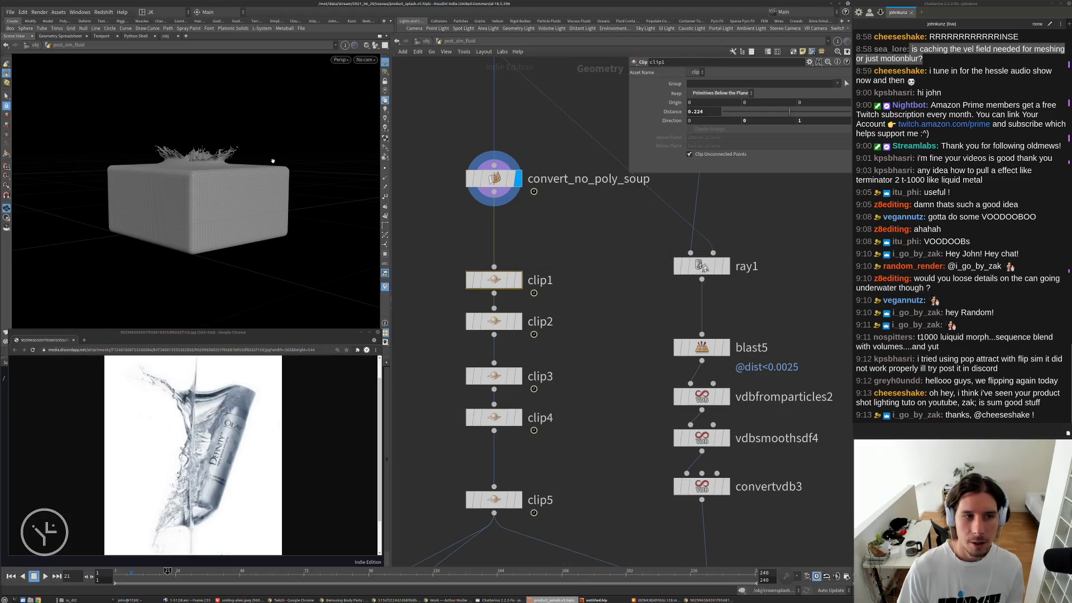
middle_click(494, 179)
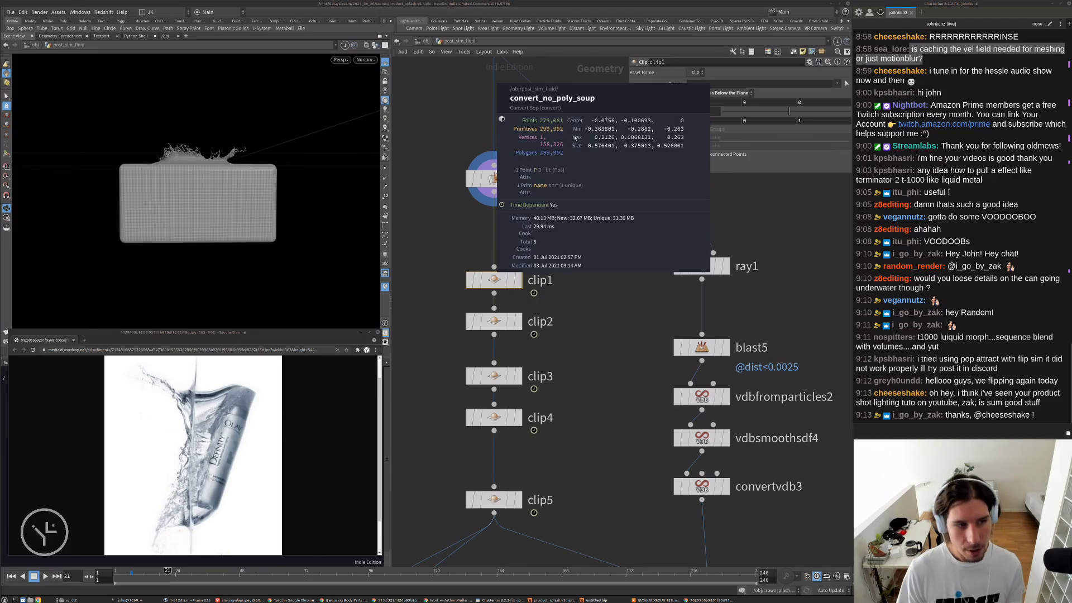
drag(304, 331, 305, 346)
middle_click(482, 187)
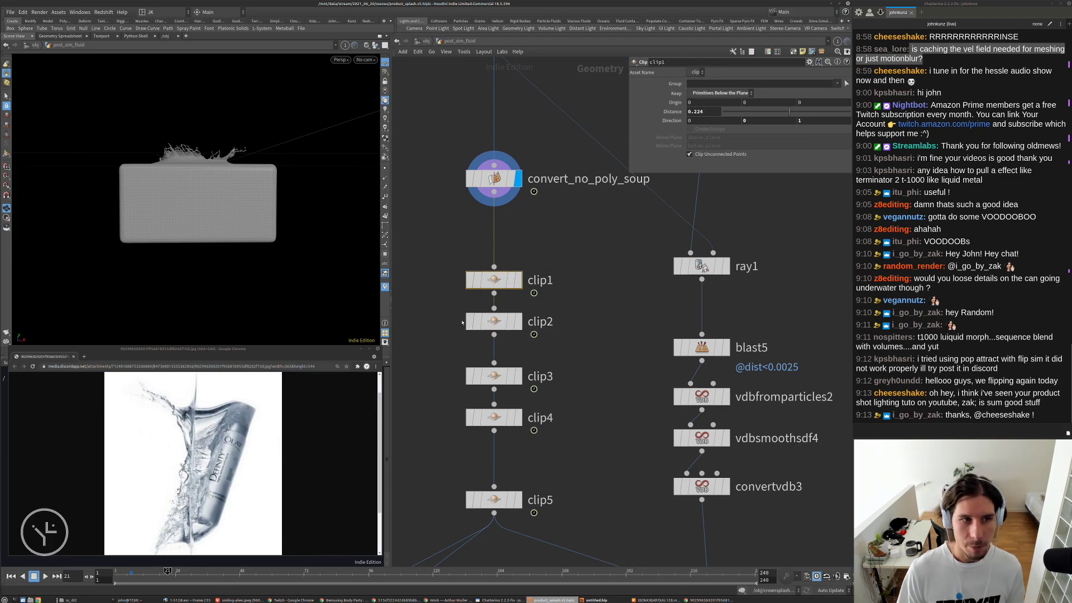
drag(225, 186, 210, 190)
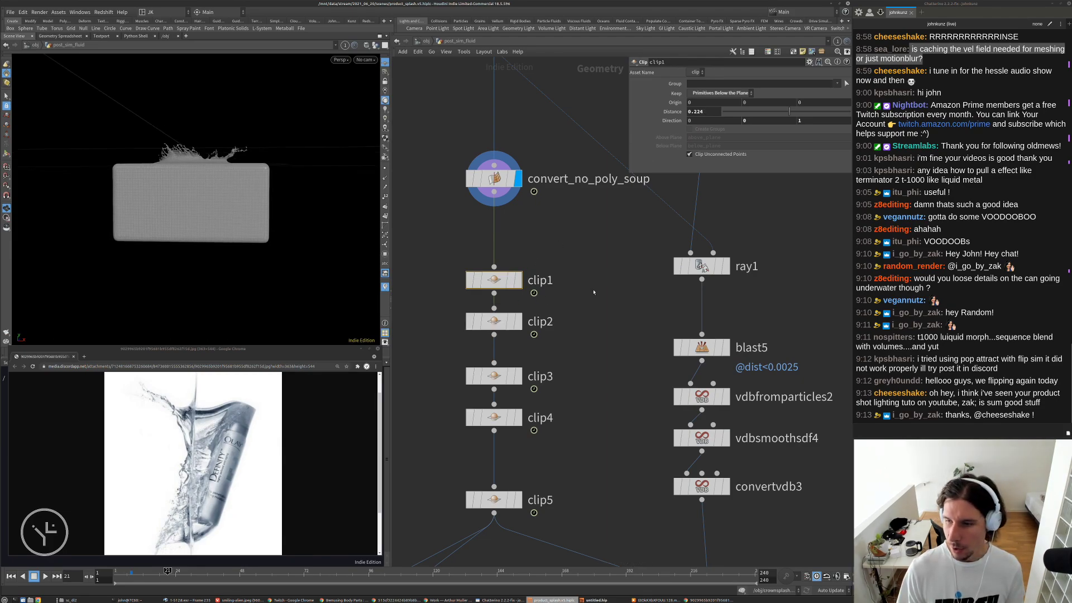
- Display the clip5 result again and bring the whole clipping and particle branch of the network into view
scroll(575, 309, down, 3)
scroll(548, 286, up, 3)
middle_drag(613, 342, 614, 296)
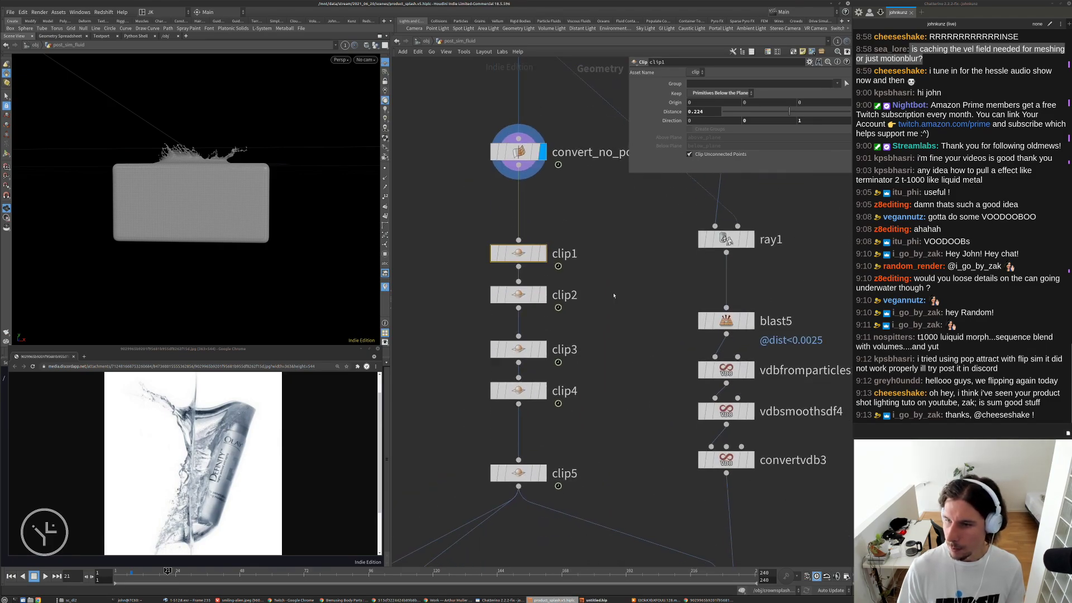
scroll(617, 293, down, 2)
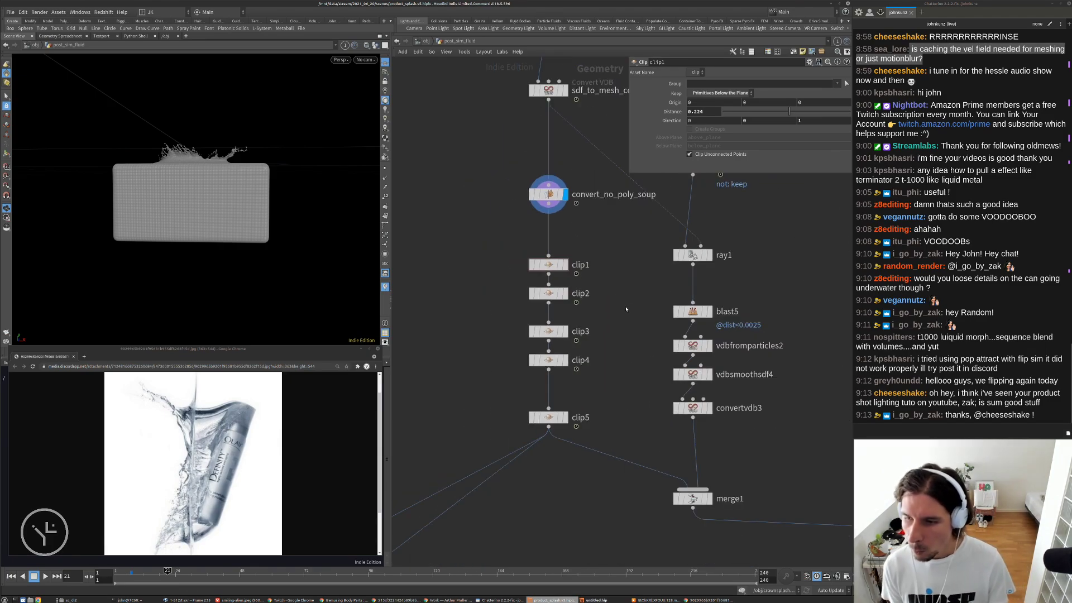
scroll(603, 313, down, 2)
middle_drag(600, 312, 596, 258)
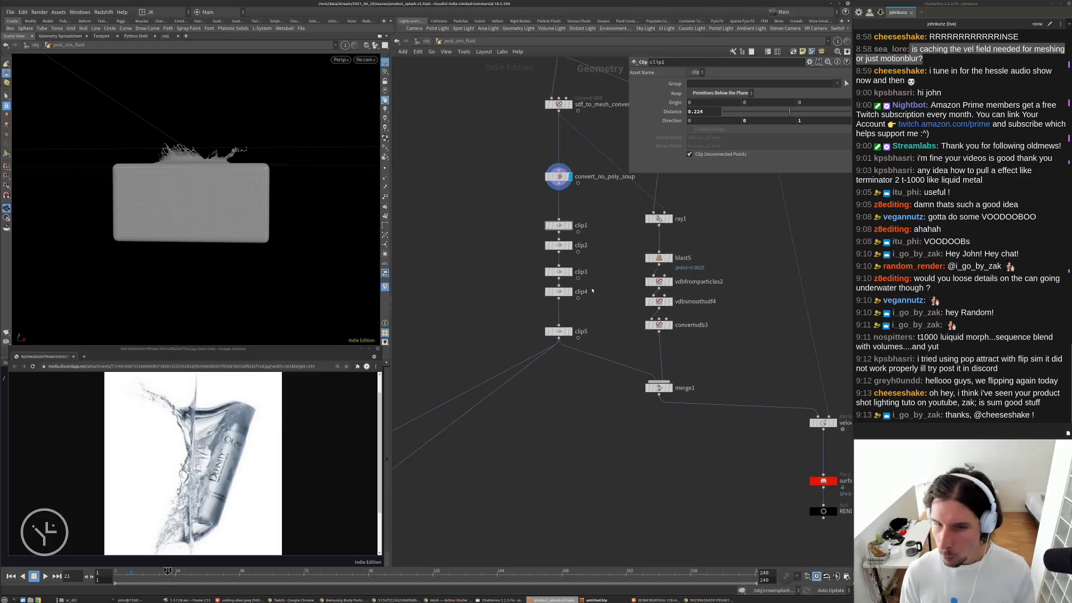
scroll(563, 343, up, 1)
click(558, 328)
click(571, 328)
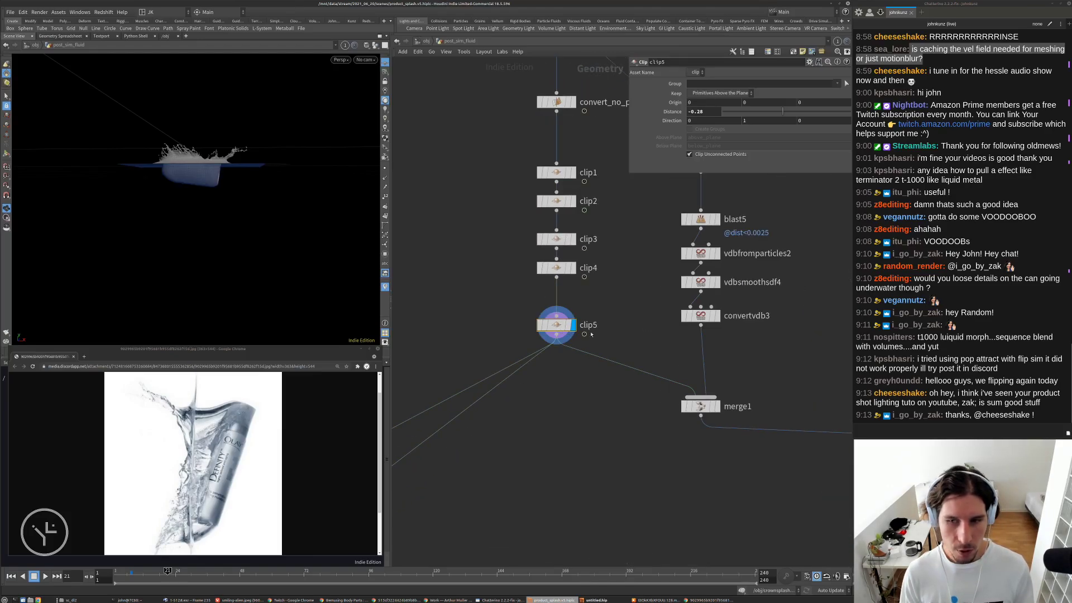
scroll(629, 329, up, 2)
key(h)
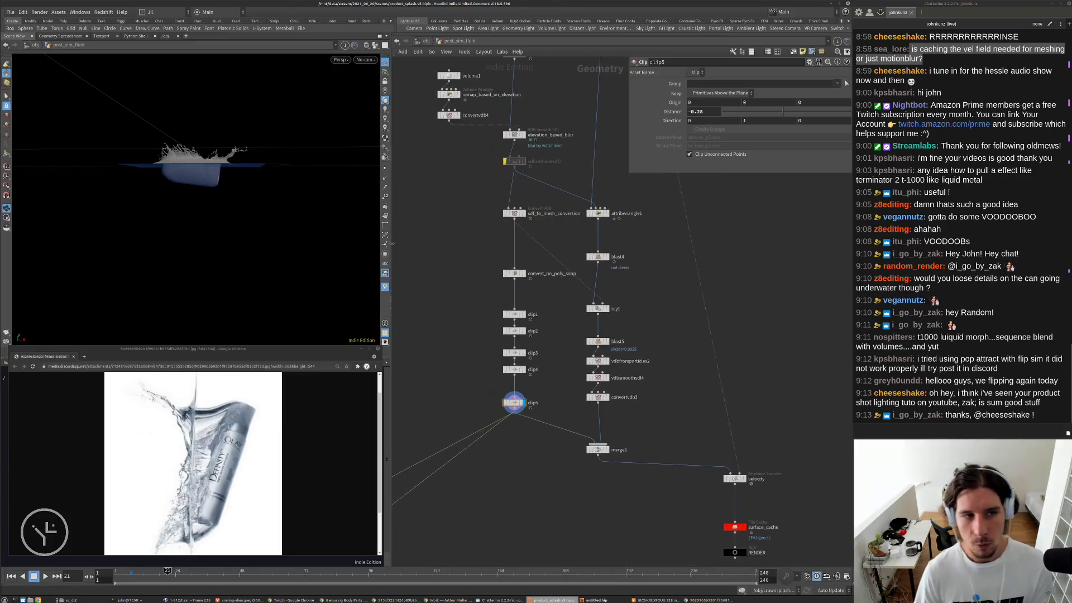
- Display the unpack1 node and examine the fluid particles in the splash up close
scroll(200, 186, up, 5)
middle_drag(610, 172, 546, 382)
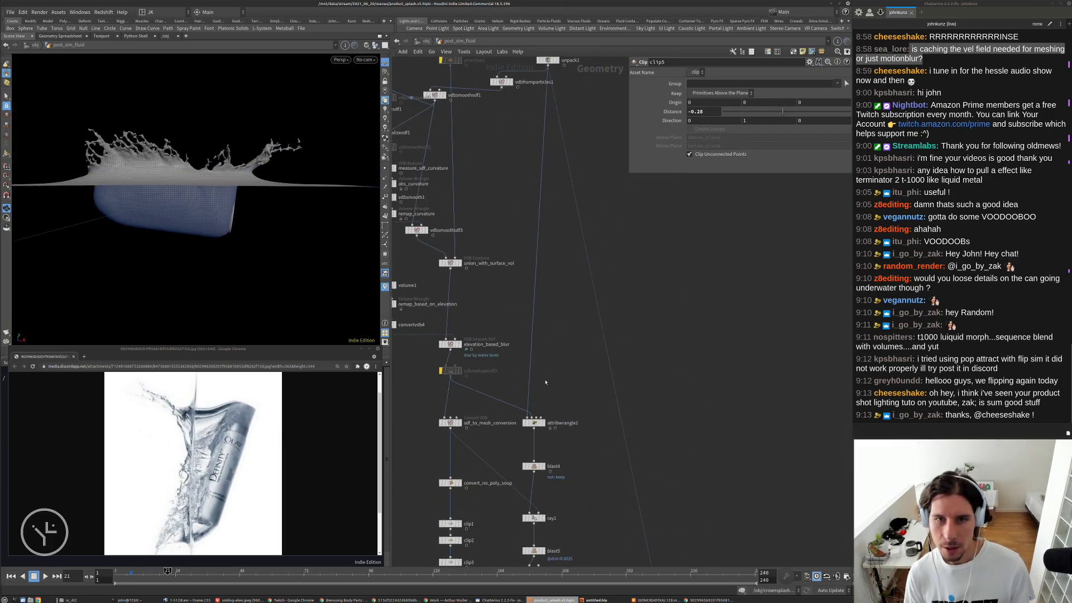
click(556, 60)
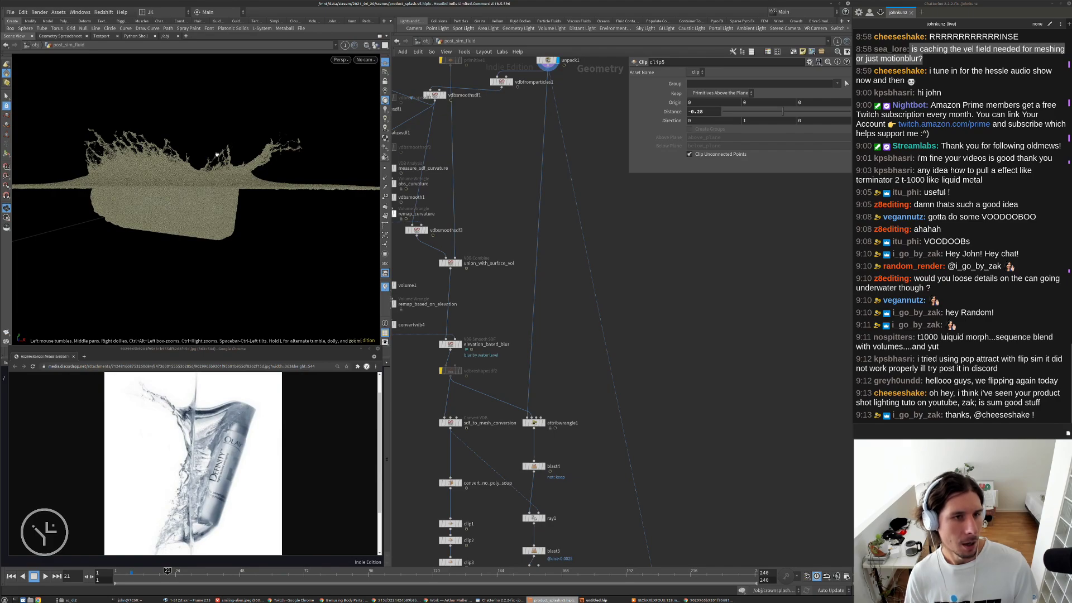
scroll(218, 154, up, 6)
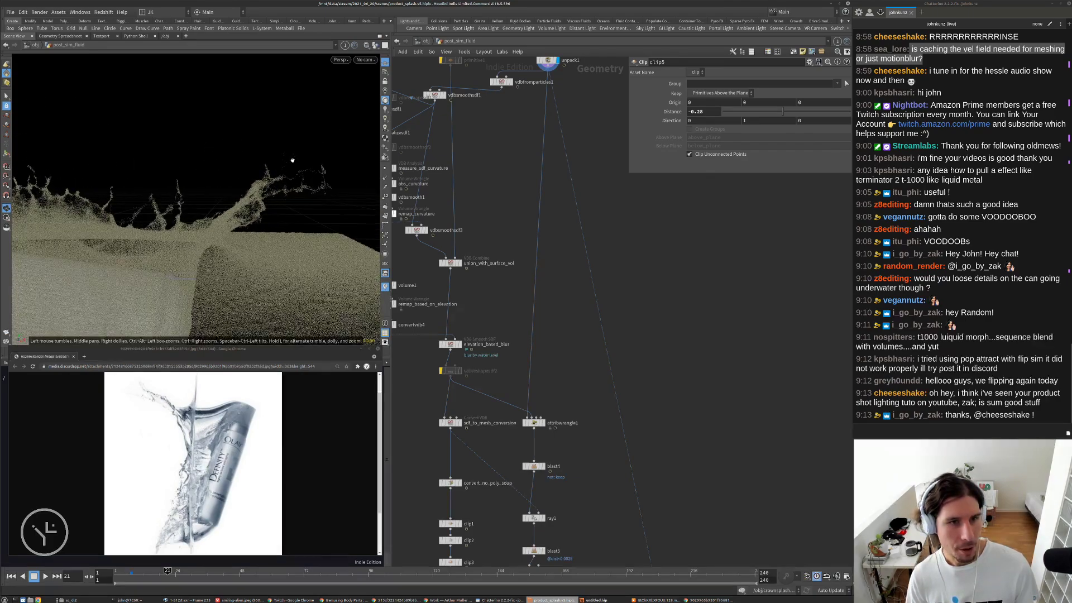
middle_drag(290, 176, 307, 156)
- Display the attribwrangle1 node and set its output selection group to keep
middle_drag(543, 381, 533, 244)
scroll(532, 244, up, 2)
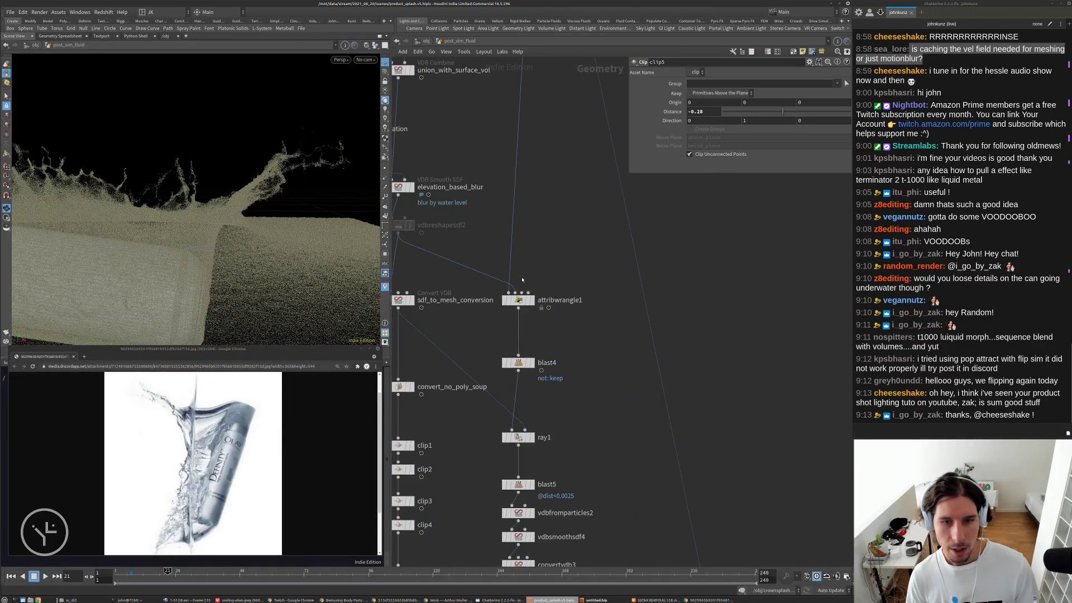
click(534, 304)
click(519, 302)
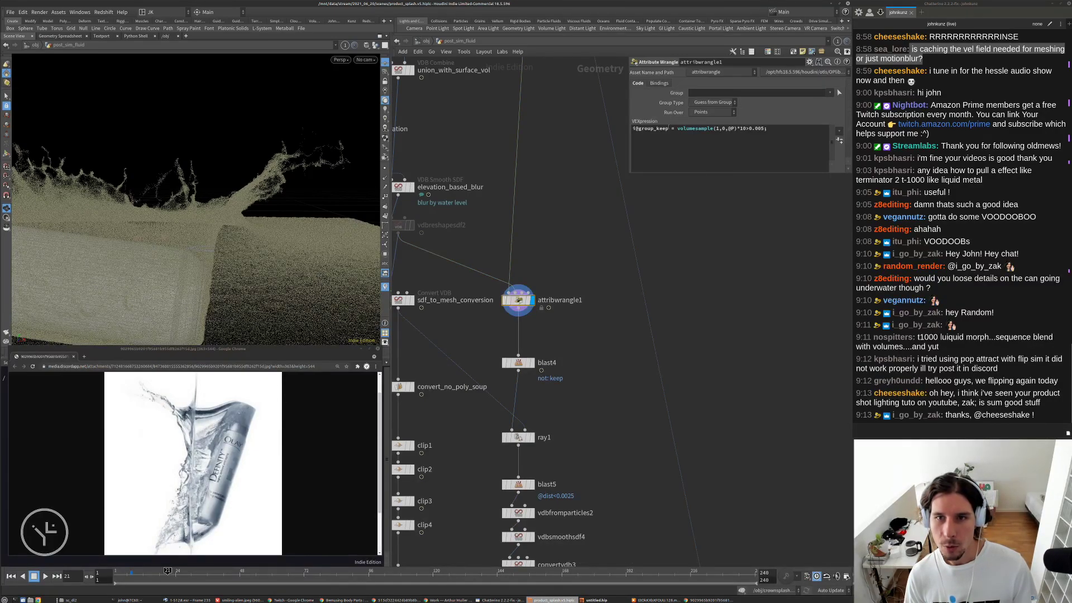
click(668, 129)
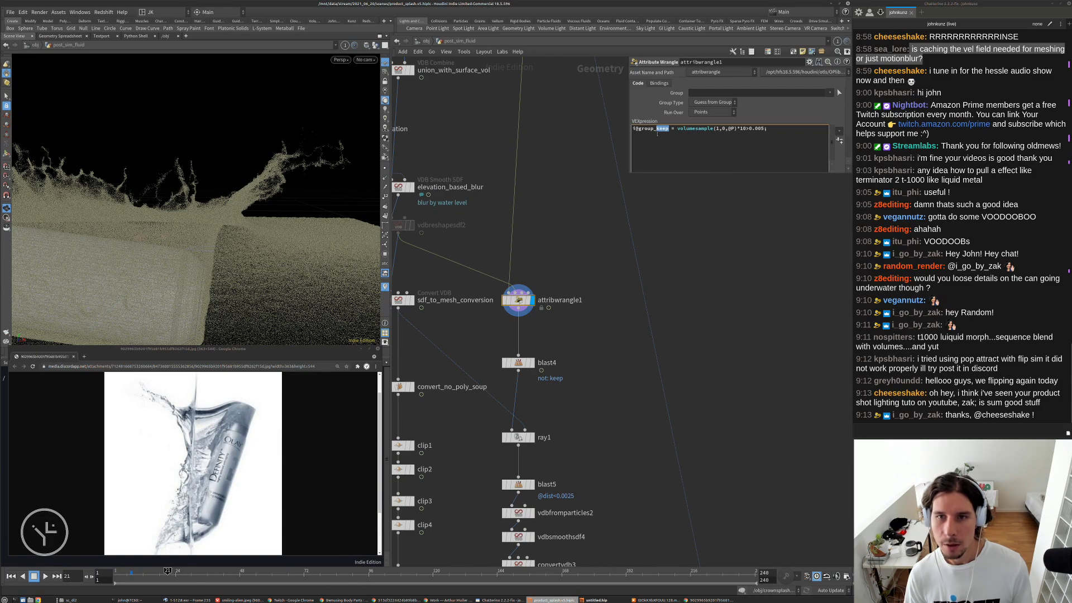
click(659, 83)
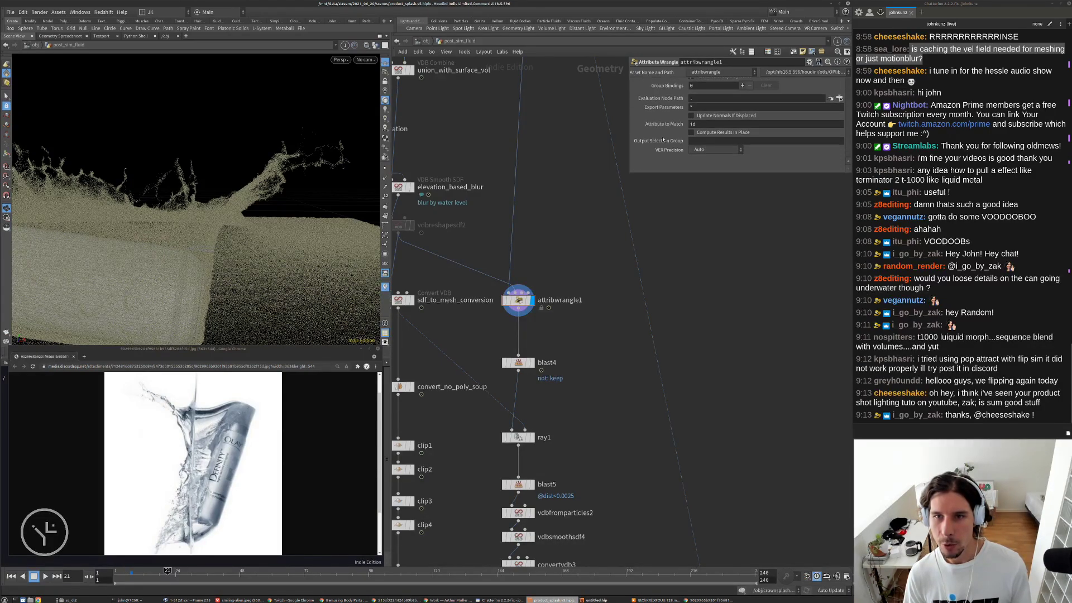
click(710, 142)
key(Return)
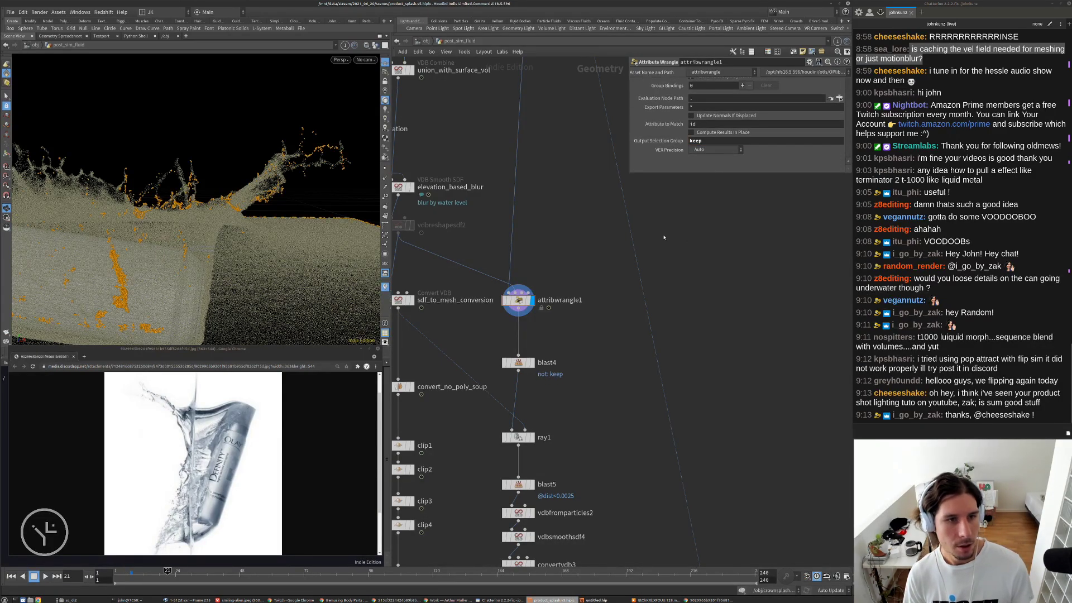
- Examine the keep group's points around the splash and template the vdbreshapesdf2 node's output alongside them
scroll(181, 210, down, 5)
drag(181, 210, 220, 223)
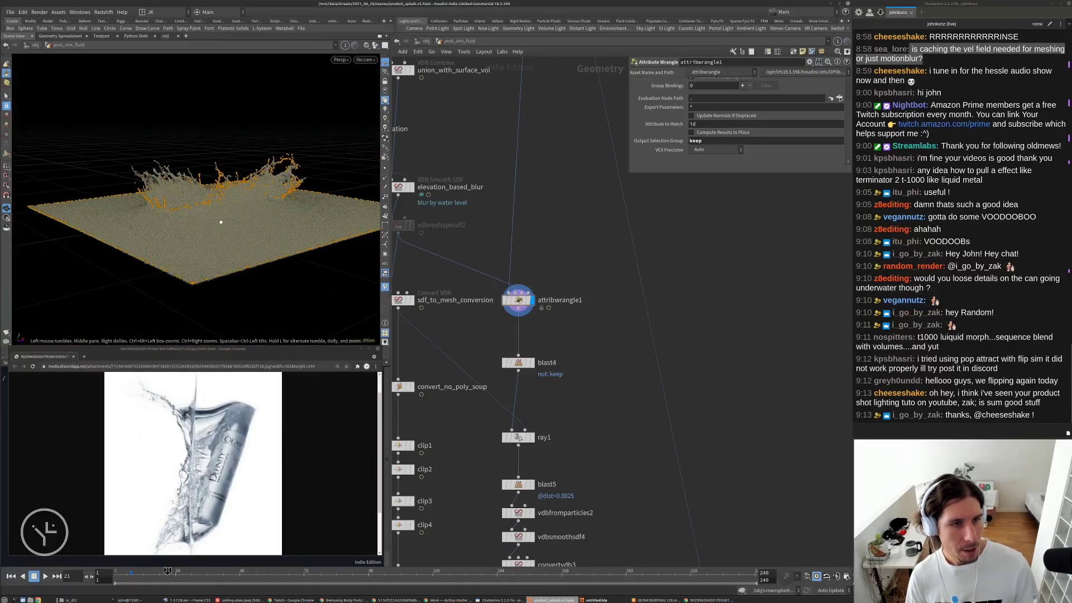
scroll(256, 185, up, 5)
drag(257, 185, 255, 159)
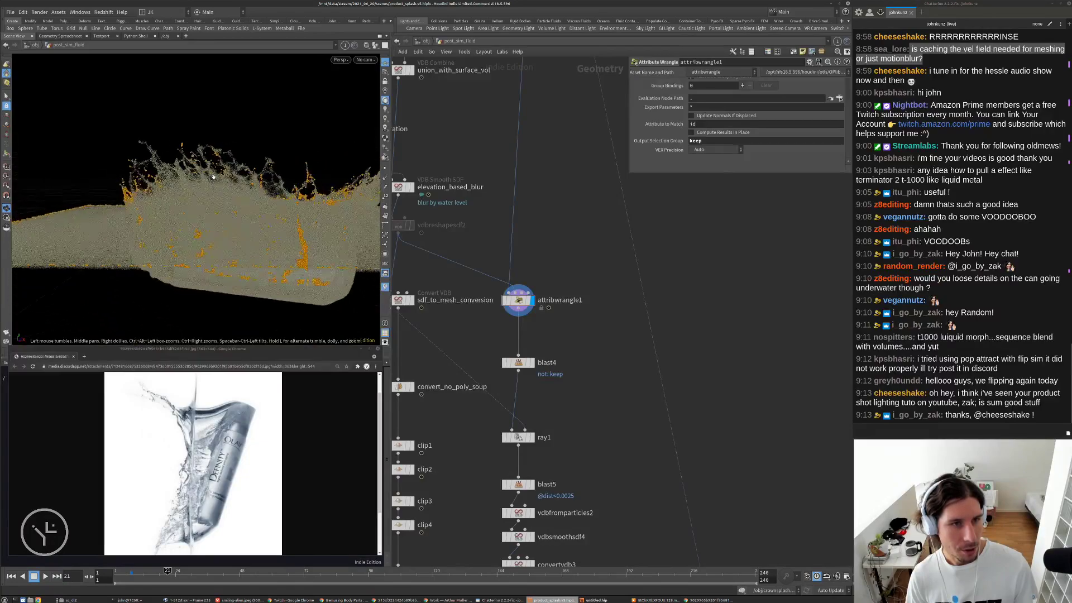
middle_drag(420, 247, 476, 233)
click(465, 213)
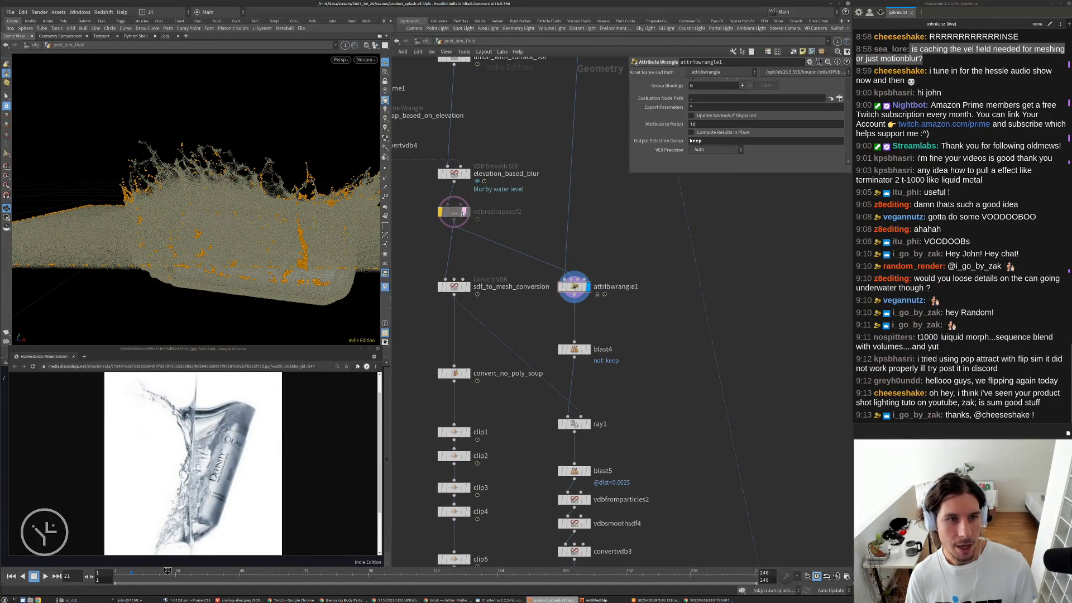
- Display the vdbreshapesdf2 surface, switch back to attribwrangle1, and compare the keep group's points with that surface around the splash
click(454, 213)
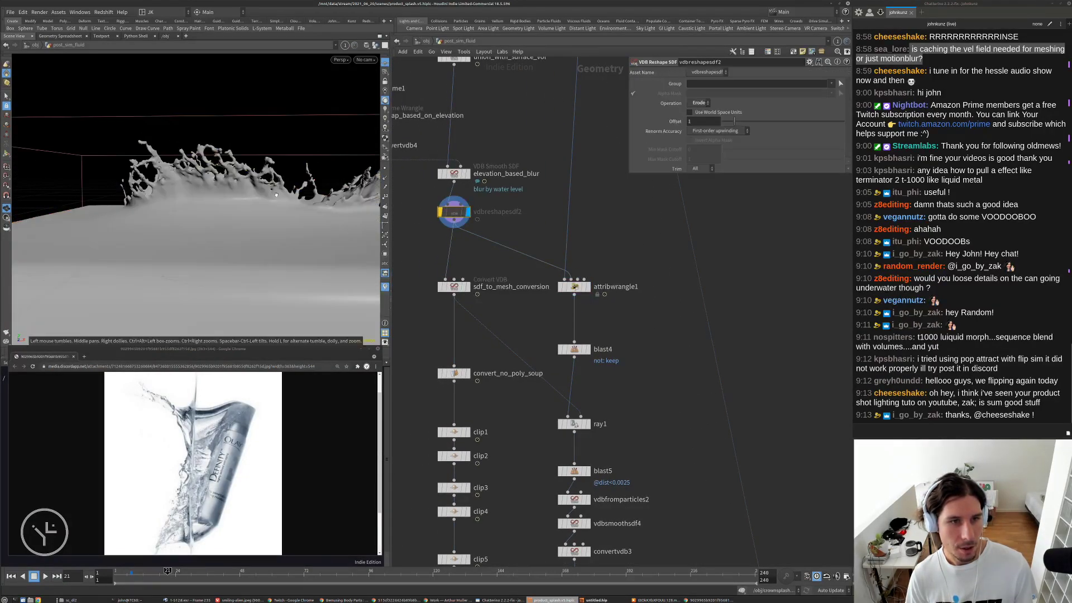
click(587, 286)
drag(327, 187, 155, 208)
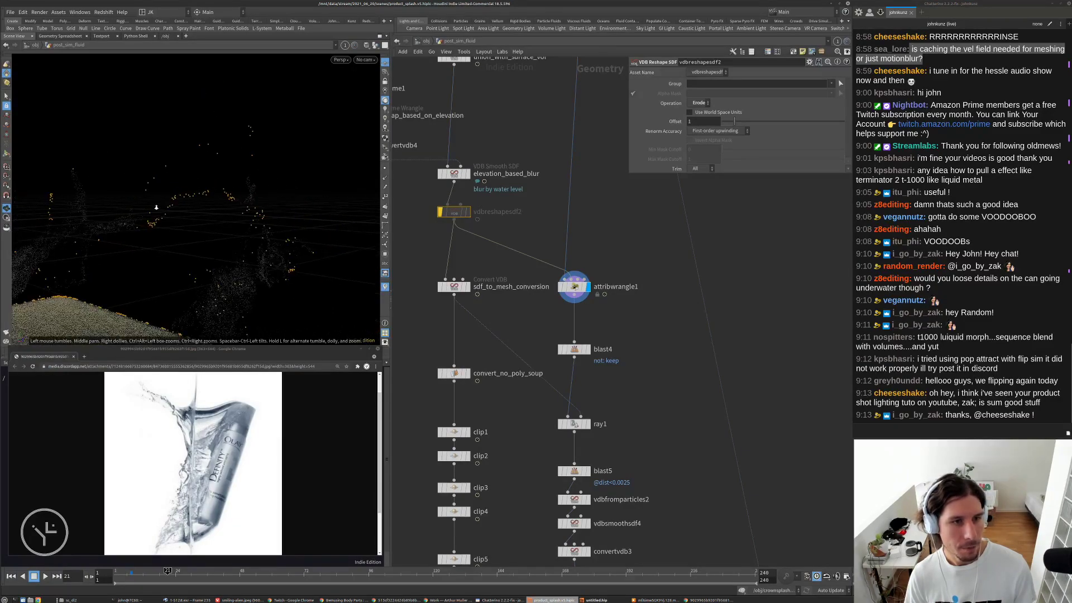
- Display the blast4 node and examine the isolated keep particles around the can
middle_drag(652, 351, 651, 276)
click(590, 274)
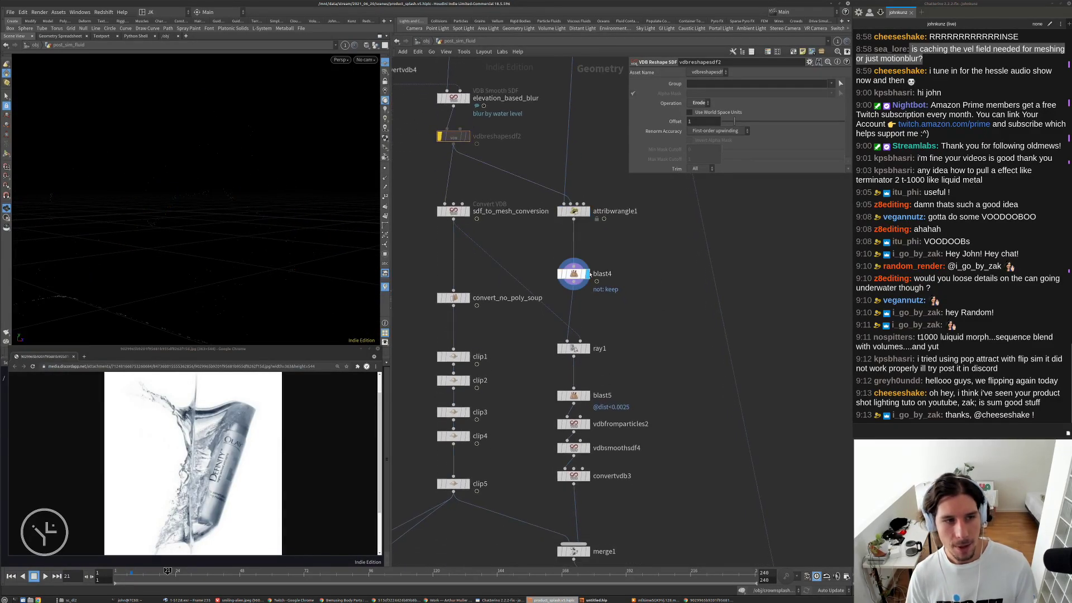
drag(270, 184, 159, 241)
middle_drag(159, 240, 228, 253)
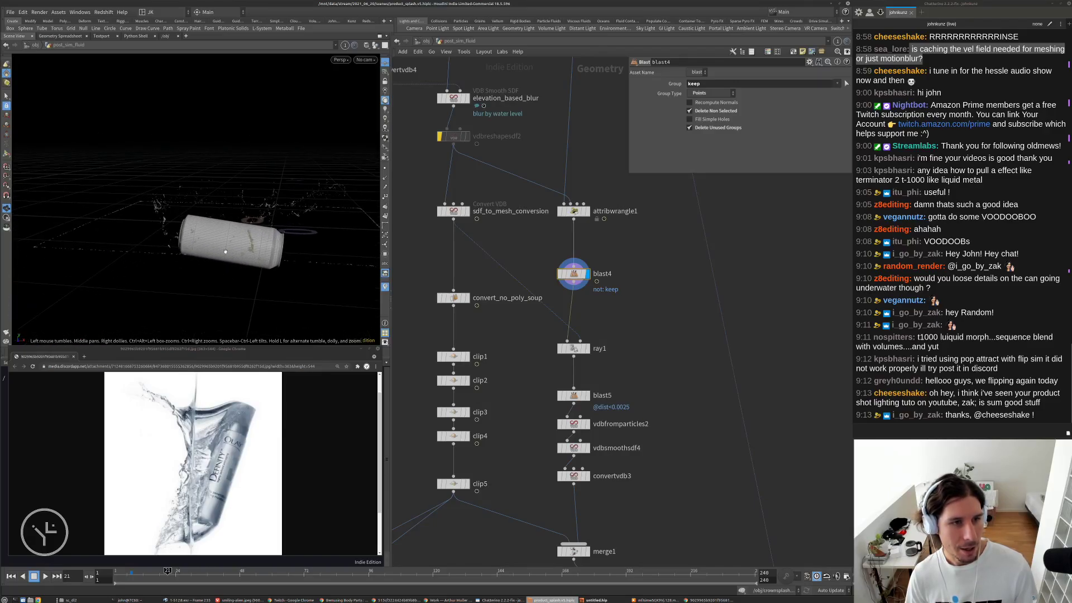
right_drag(228, 253, 237, 262)
middle_drag(237, 263, 202, 261)
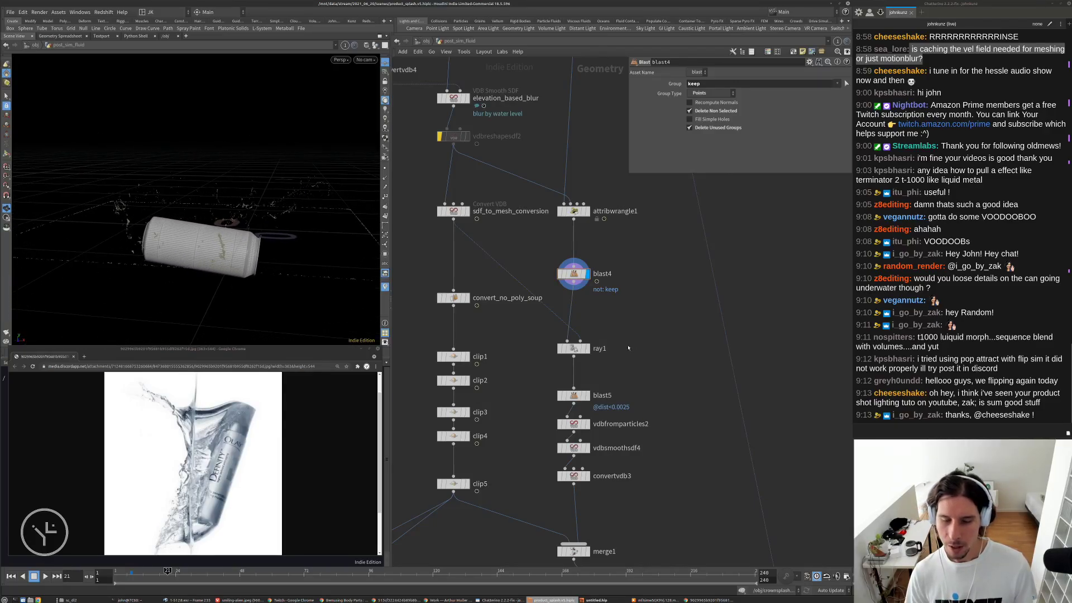
- Display the ray1 node with its parameters and examine the particles near the can up close
click(589, 349)
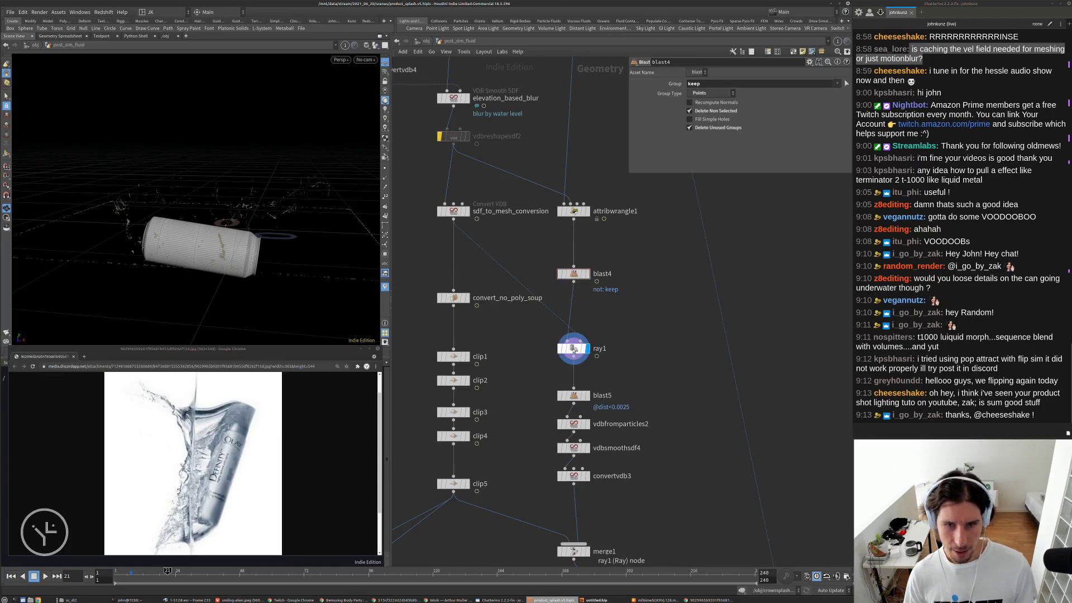
click(573, 348)
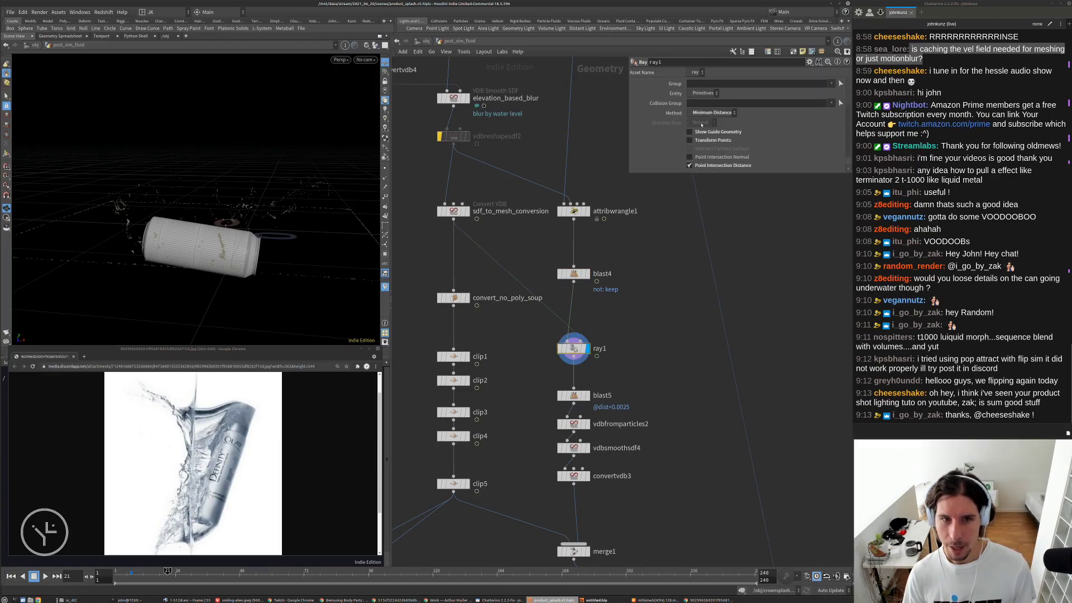
drag(319, 219, 290, 206)
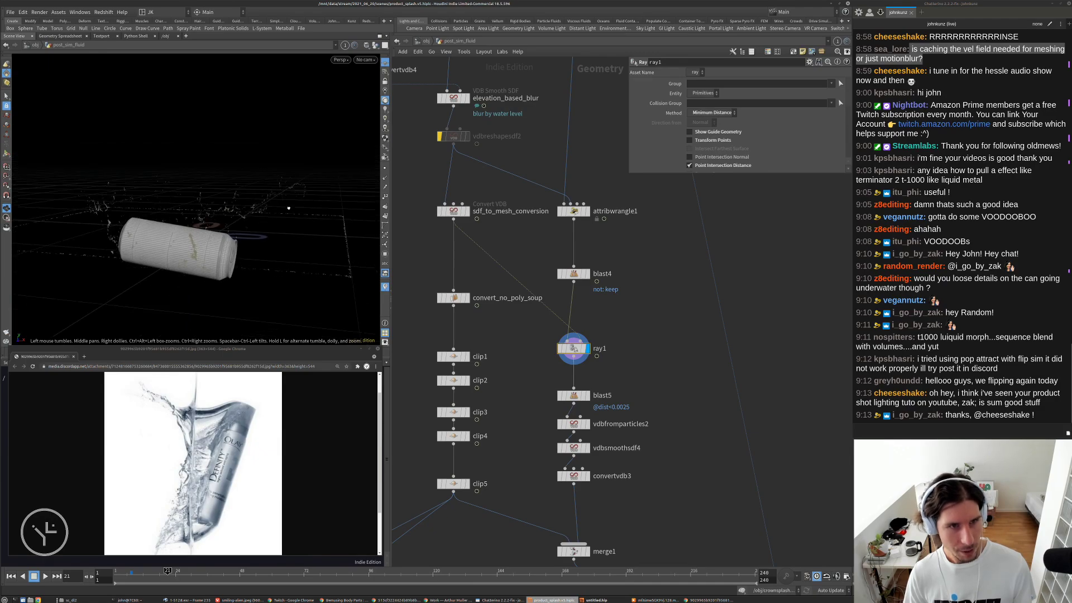
right_drag(290, 206, 305, 193)
middle_drag(305, 193, 208, 207)
right_drag(209, 206, 268, 175)
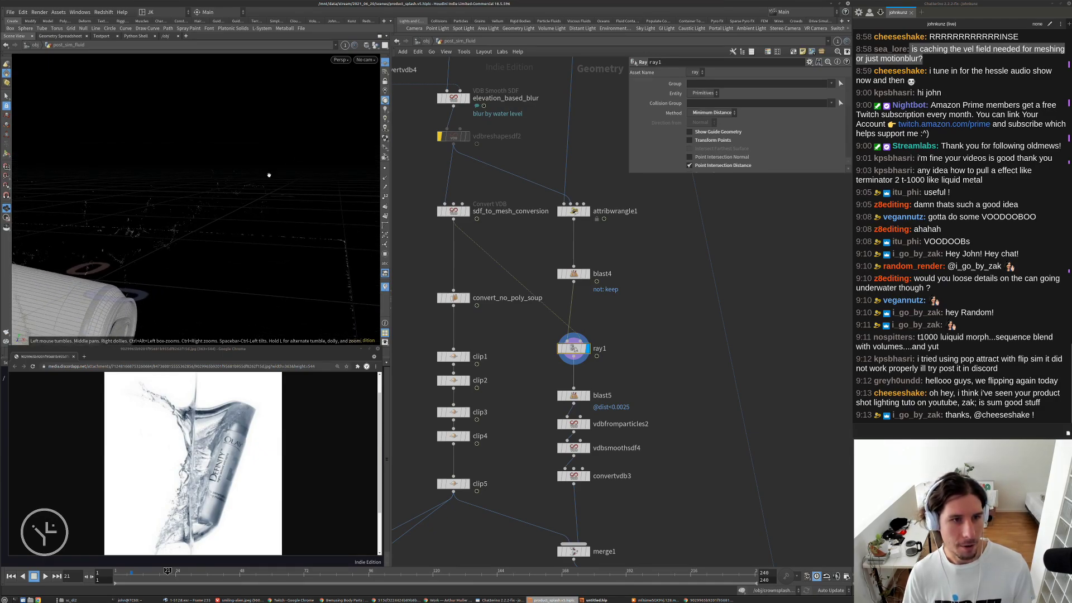
scroll(604, 355, up, 2)
scroll(605, 360, down, 1)
middle_drag(596, 405, 590, 362)
drag(587, 363, 586, 336)
click(586, 336)
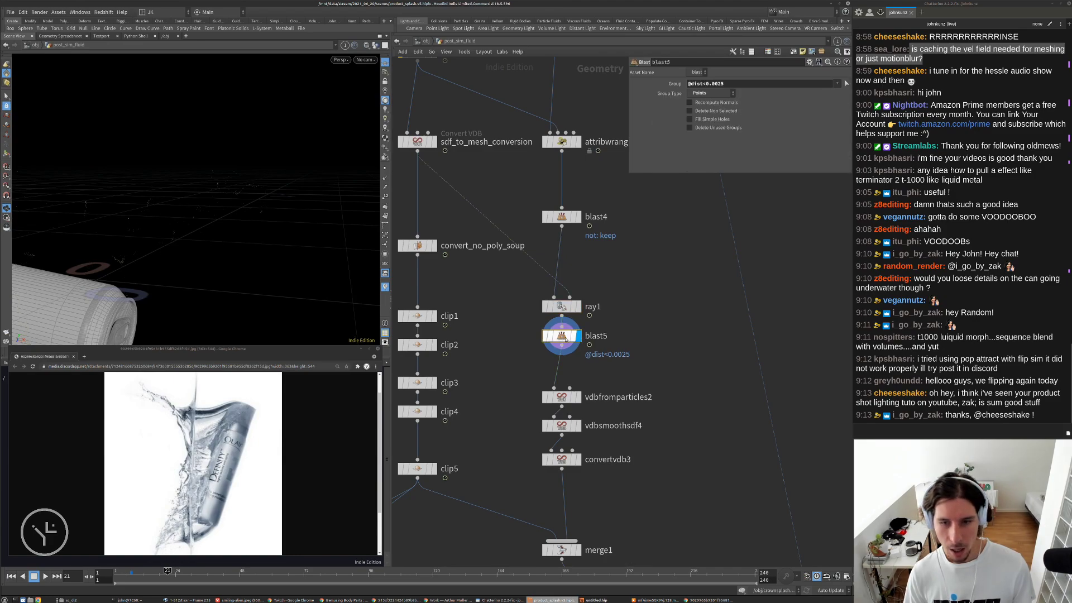
scroll(620, 350, up, 2)
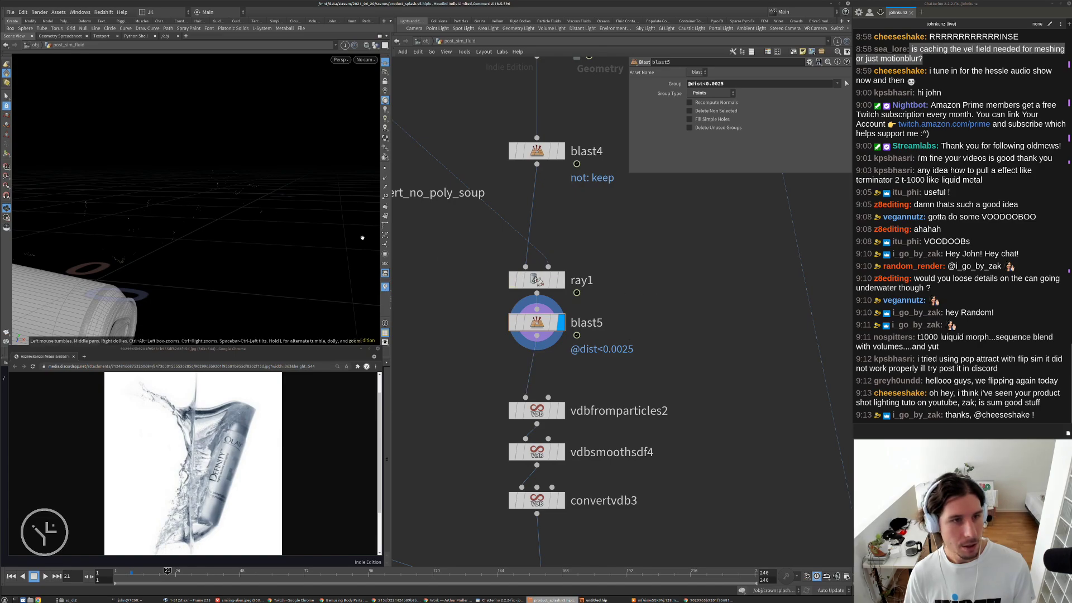
drag(222, 176, 232, 197)
- Display the convertvdb3 node and examine the meshed droplets around the can
middle_drag(630, 293, 628, 212)
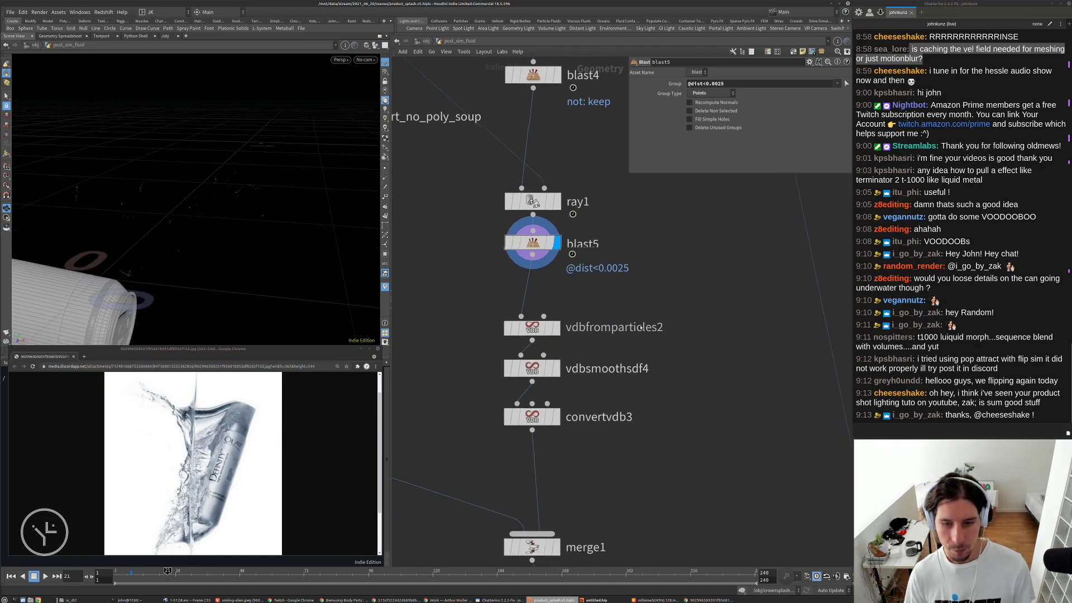
scroll(628, 212, down, 2)
click(579, 355)
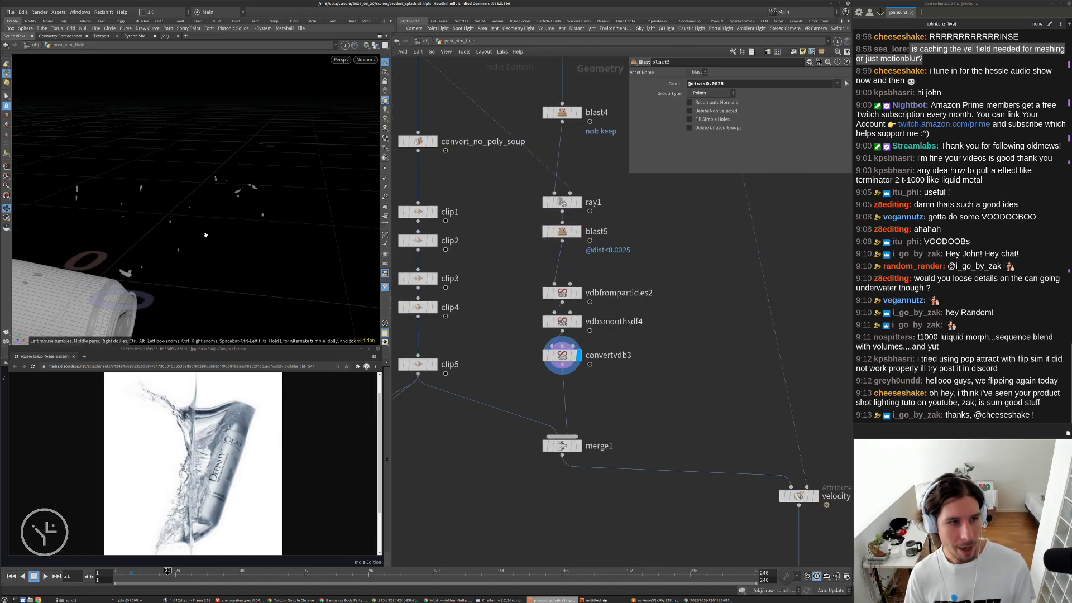
drag(126, 260, 122, 140)
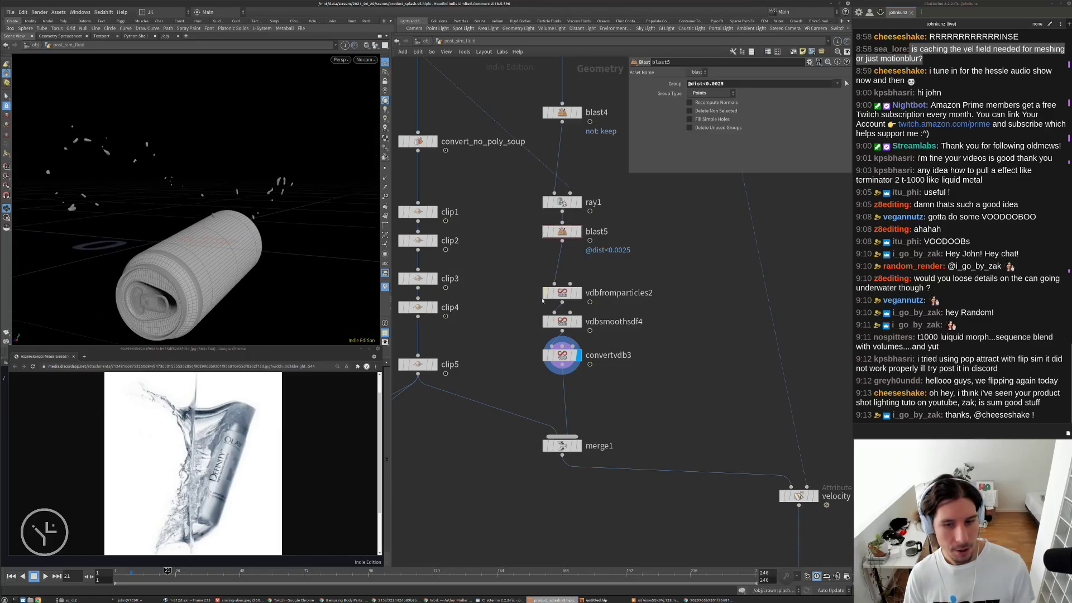
- Move the merge1 node between the clip5 and convertvdb3 branches and rename it merge_droplets
middle_drag(618, 379, 615, 385)
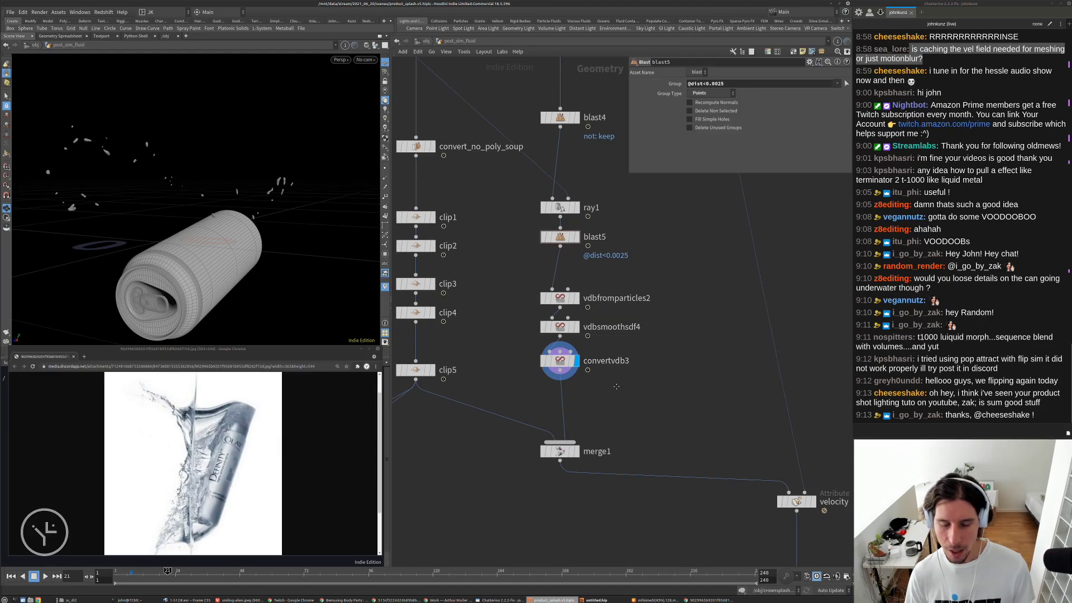
drag(561, 453, 499, 434)
double_click(535, 434)
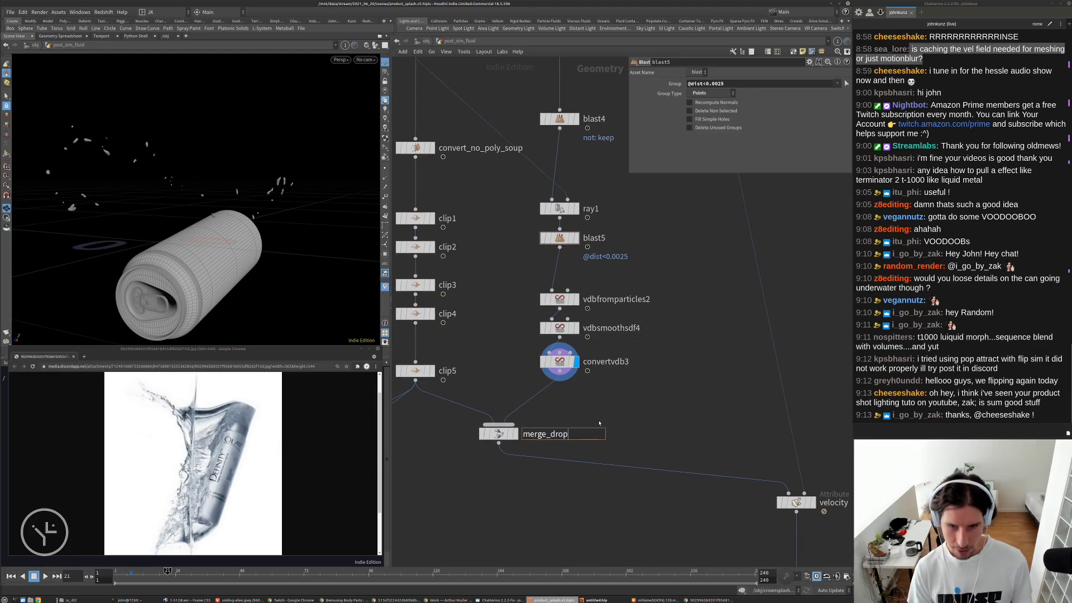
text(merge_droplets)
key(Return)
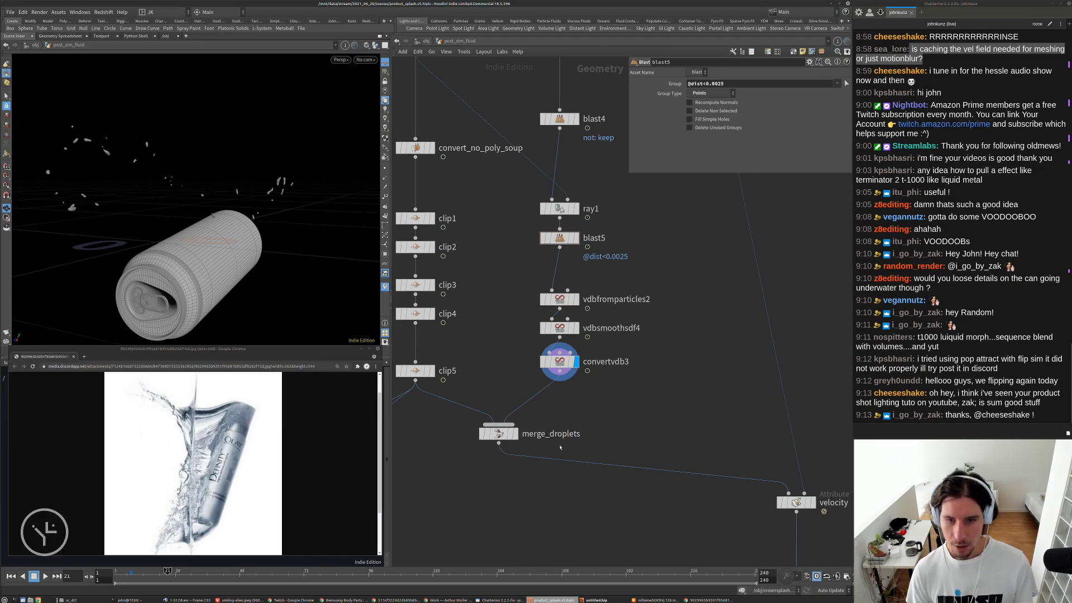
- Display the merge_droplets node and examine the combined splash mesh in perspective and through cam1
click(514, 434)
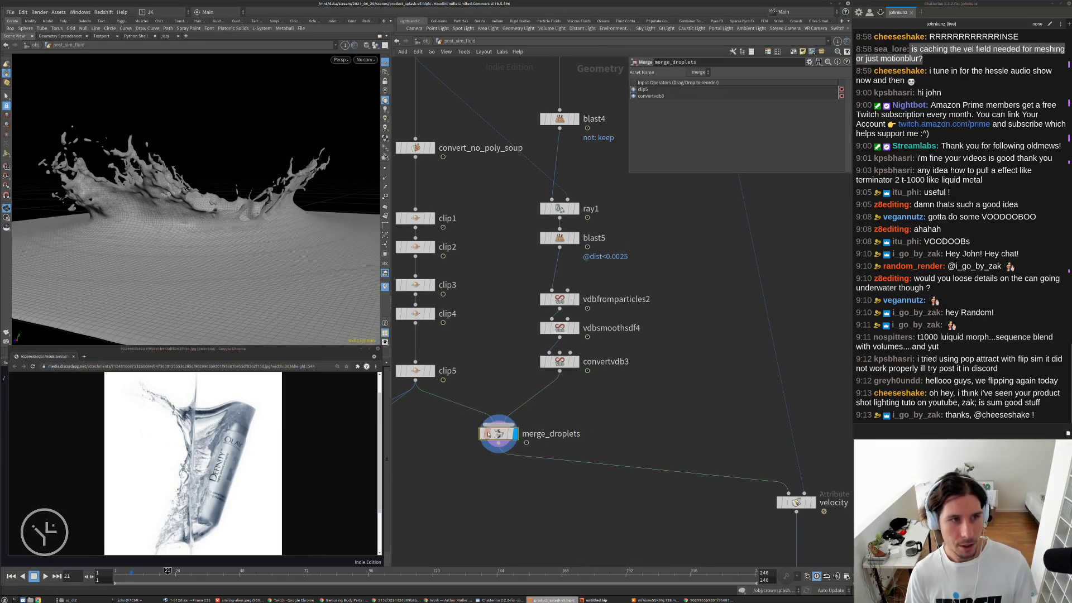
drag(276, 215, 263, 222)
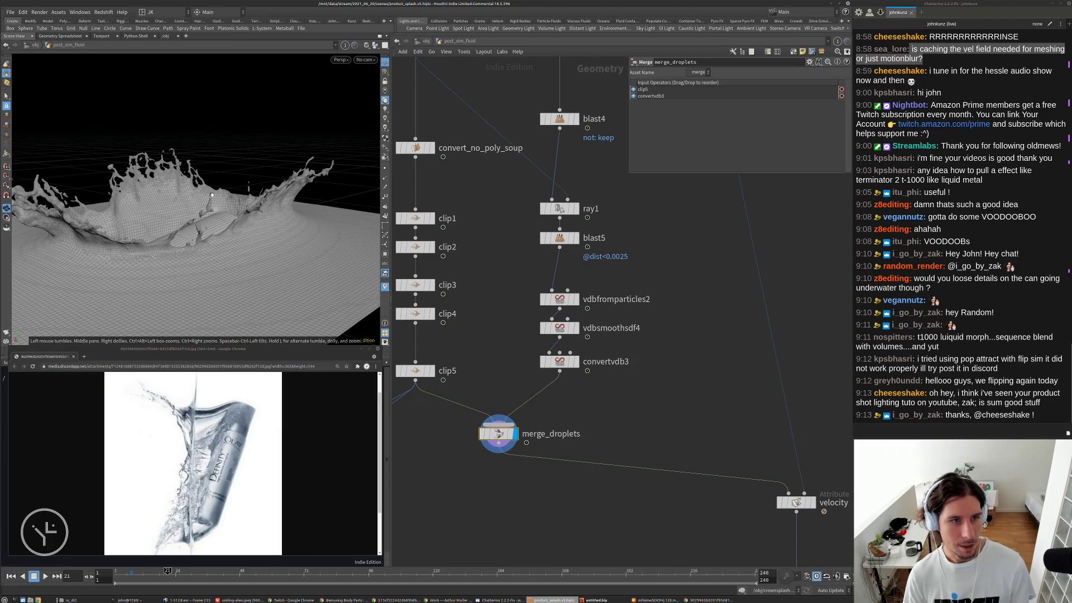
key(bracketleft)
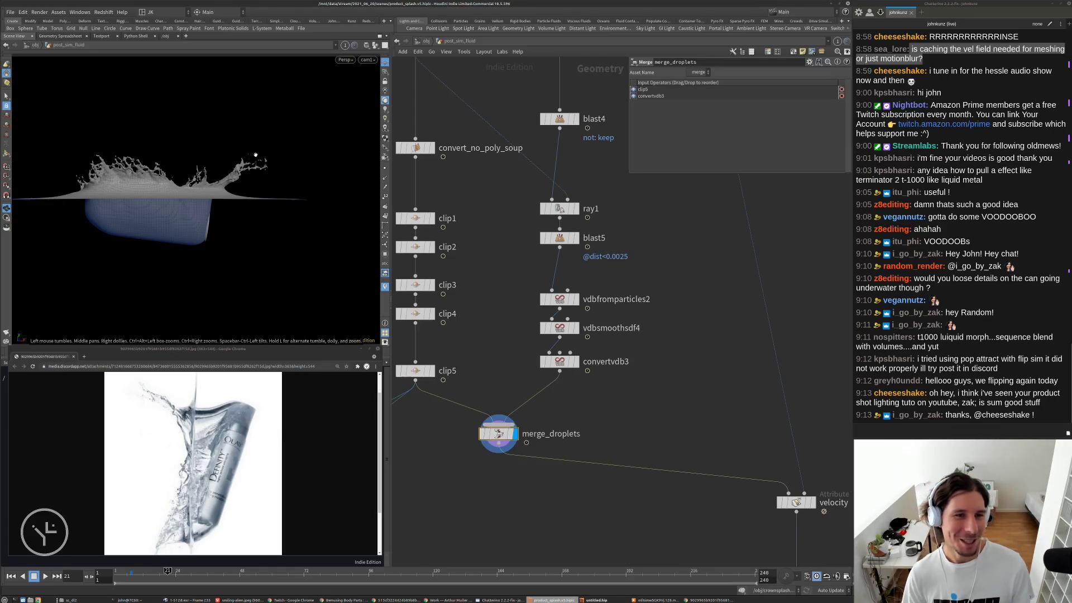
middle_drag(252, 153, 252, 225)
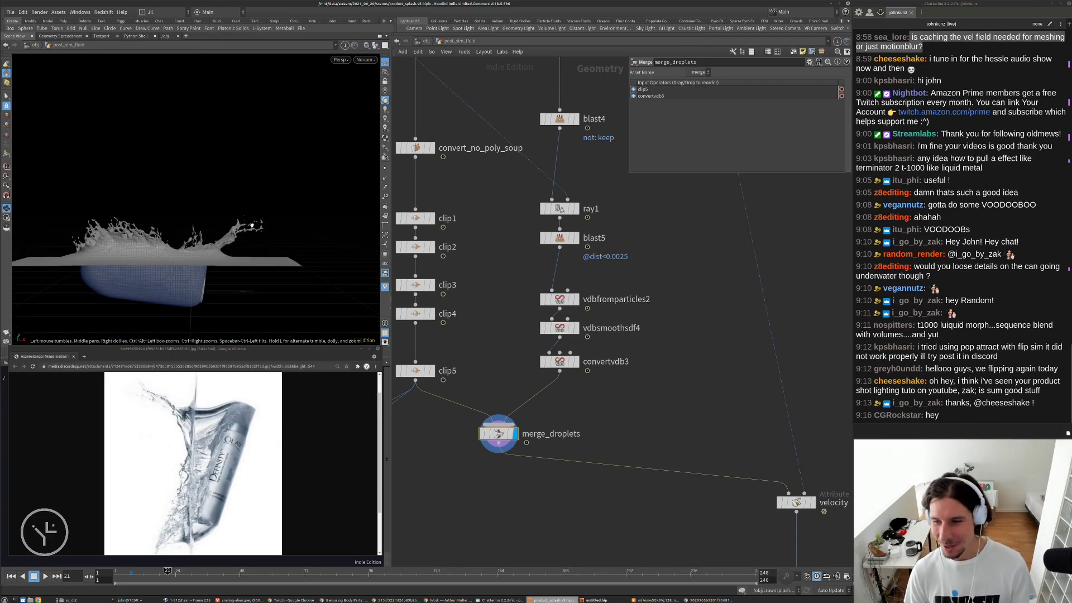
key(bracketleft)
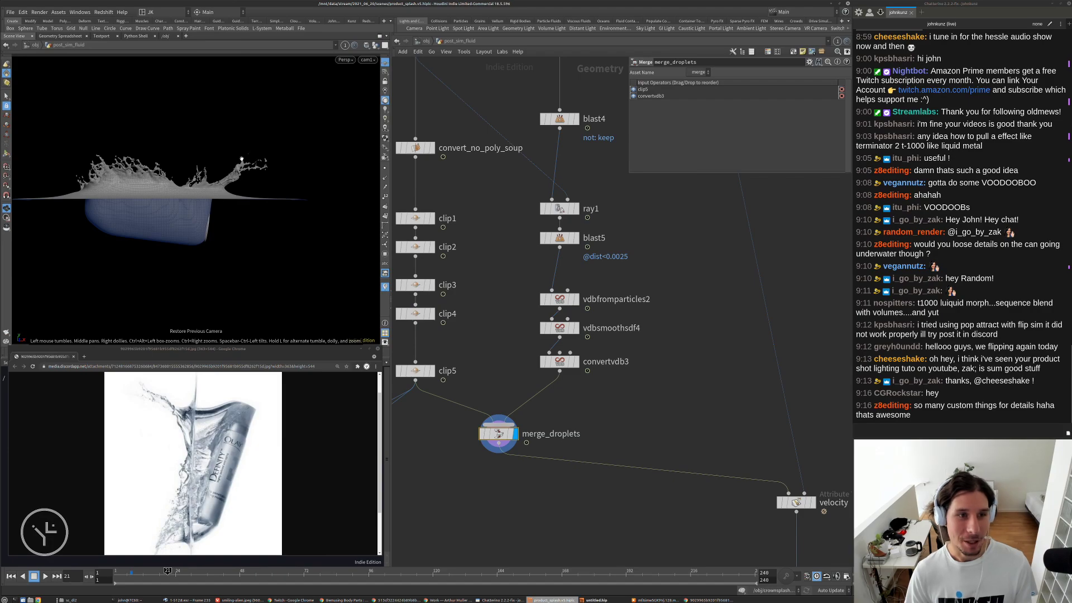
click(482, 433)
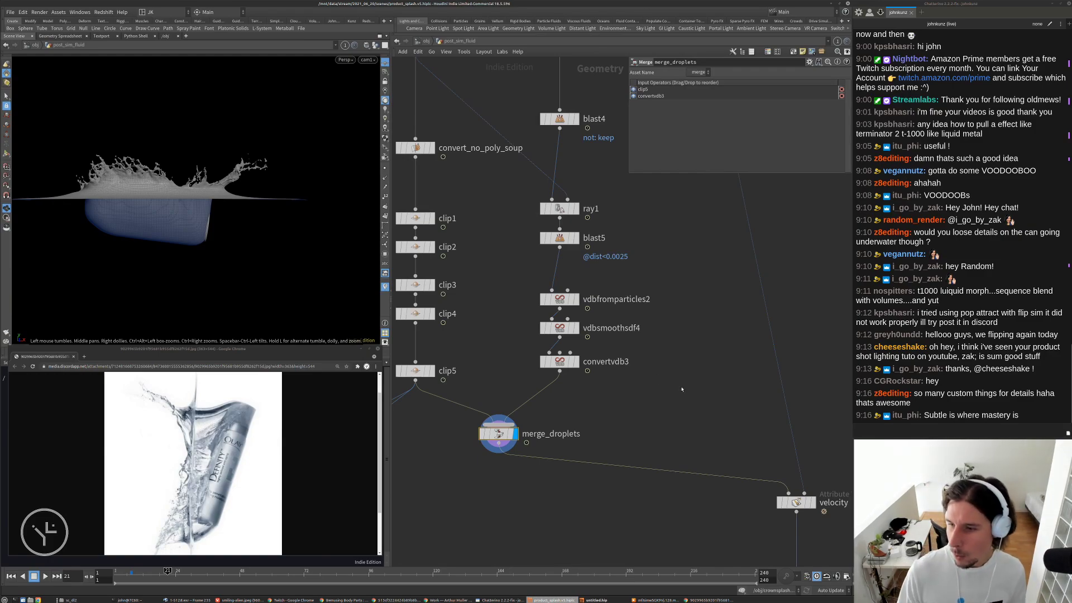
- Examine the product splash reference photo and review the node network from the meshing chain down to RENDER
middle_drag(672, 398, 673, 381)
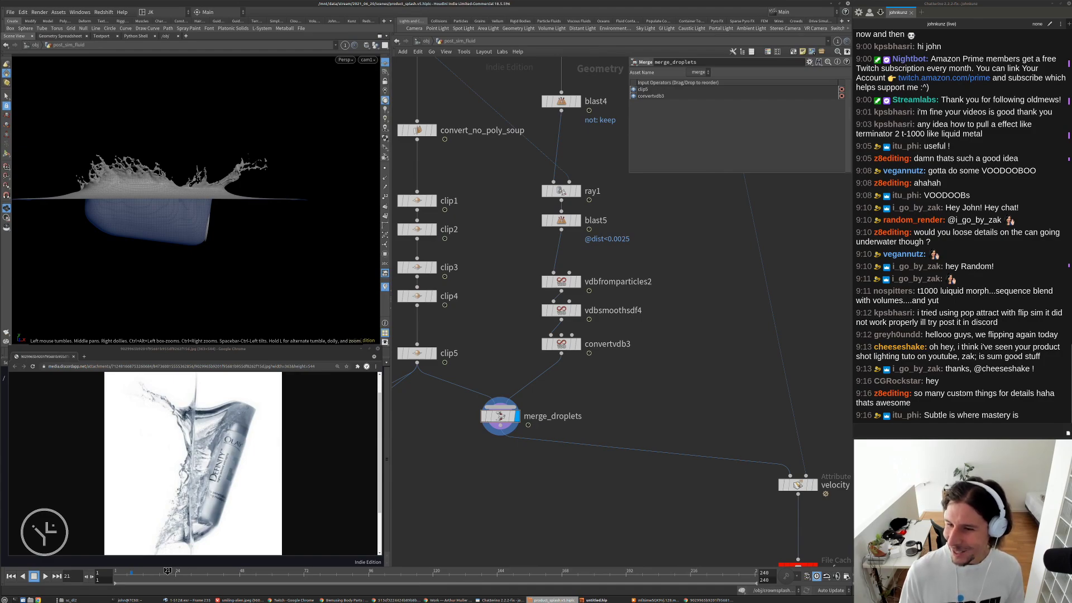
scroll(184, 429, down, 1)
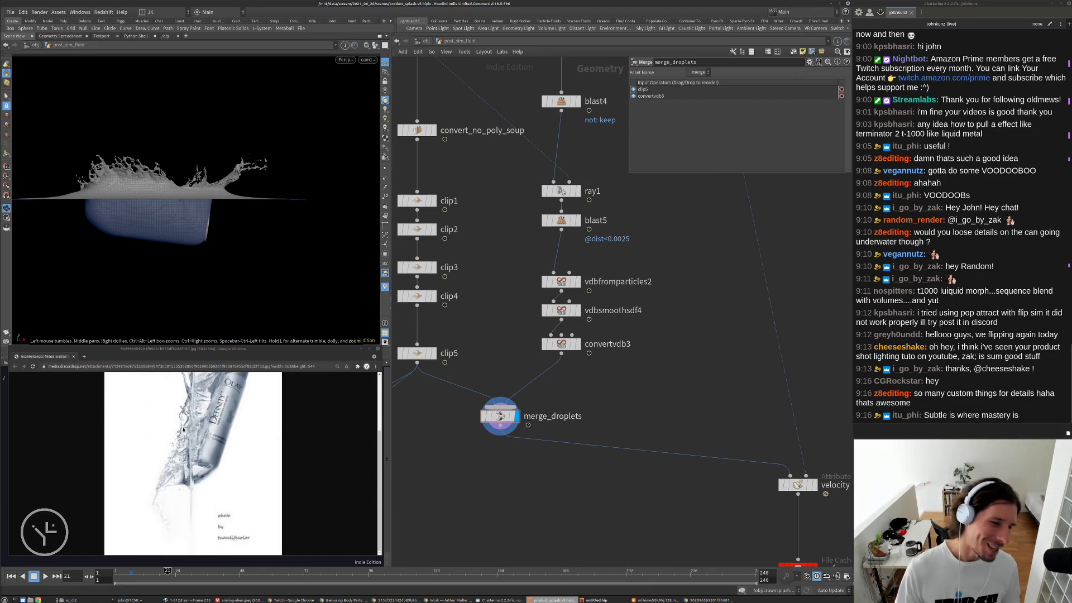
scroll(211, 479, up, 1)
scroll(186, 426, down, 1)
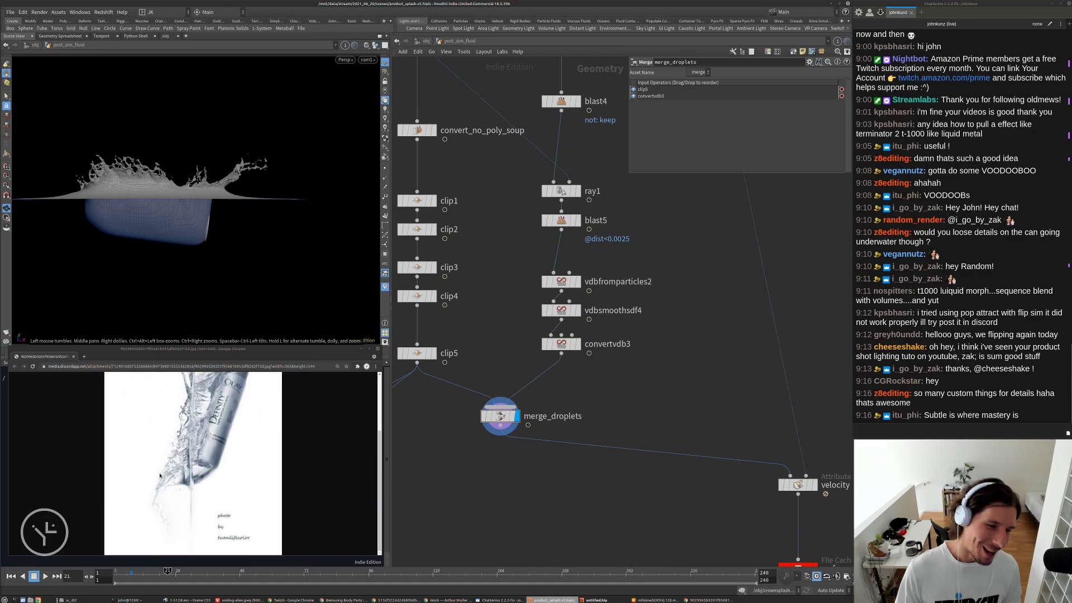
scroll(197, 476, up, 1)
scroll(188, 430, down, 1)
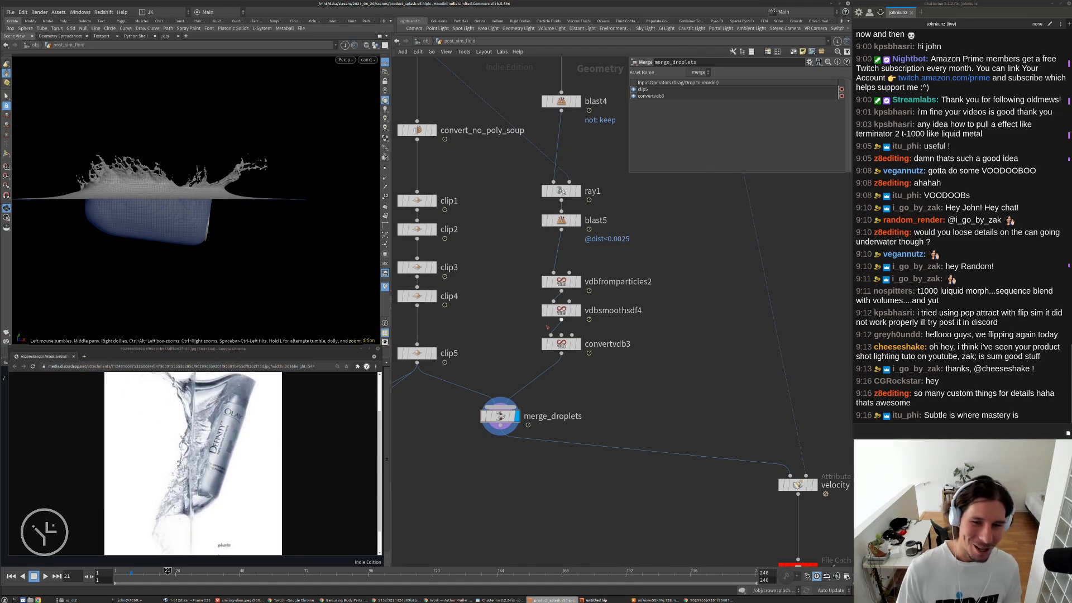
scroll(547, 327, down, 3)
scroll(221, 479, up, 2)
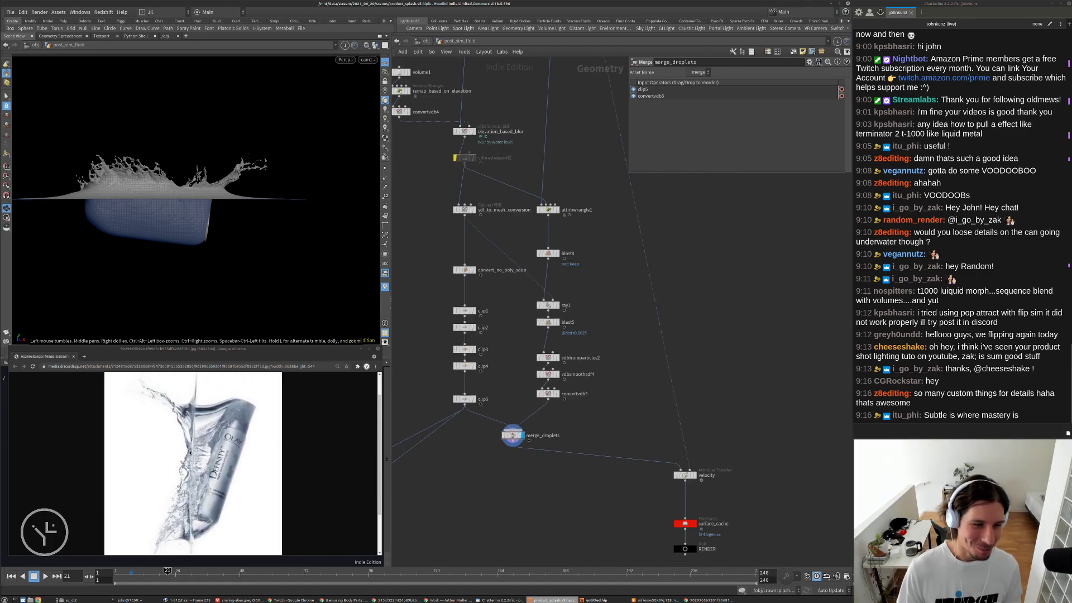
scroll(229, 465, down, 2)
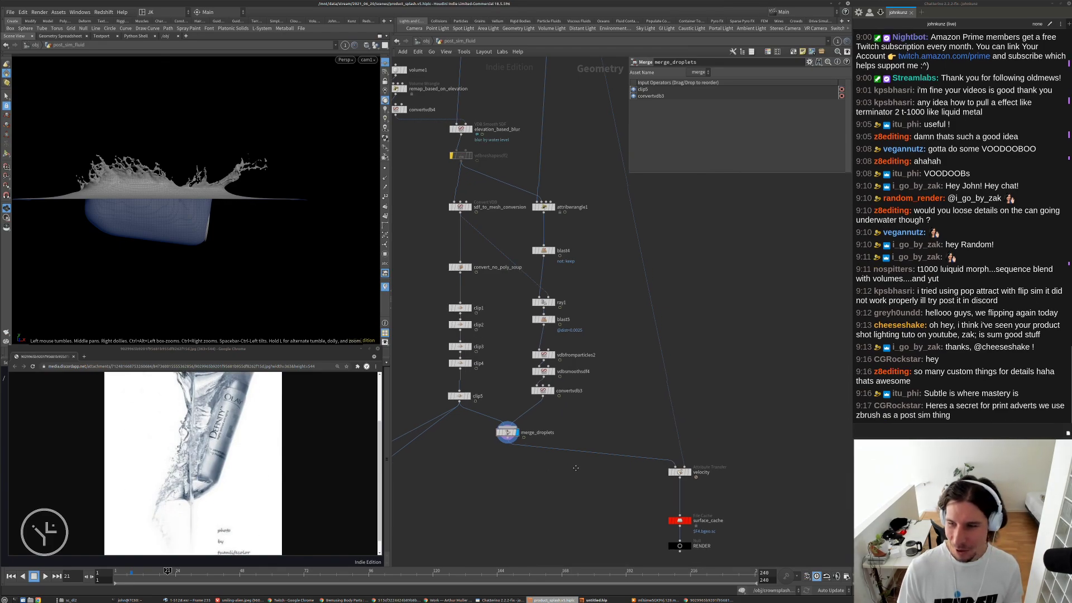
middle_drag(570, 486, 542, 468)
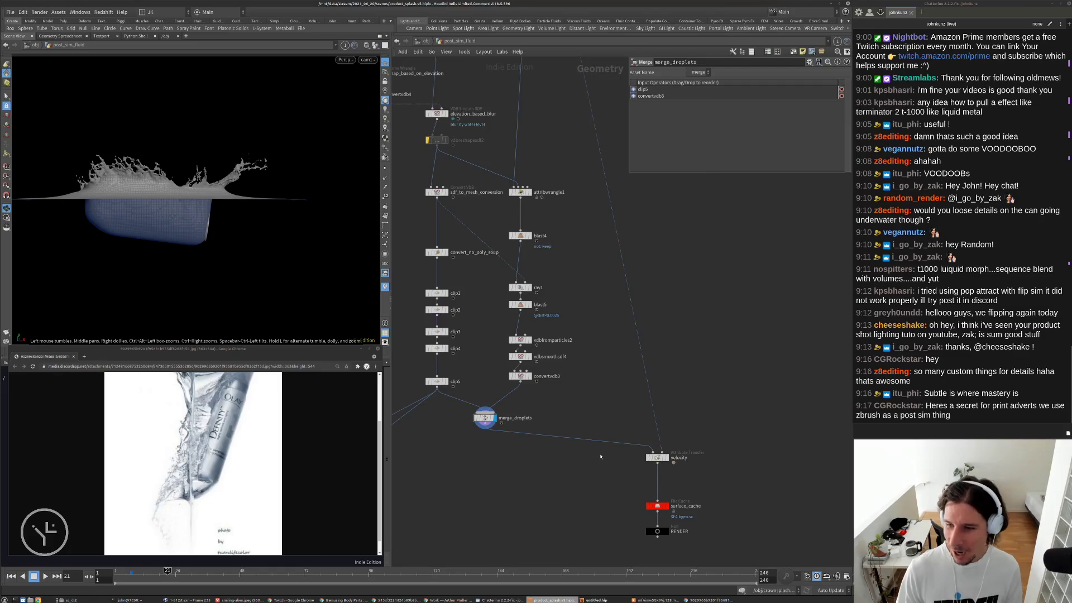
scroll(601, 457, down, 4)
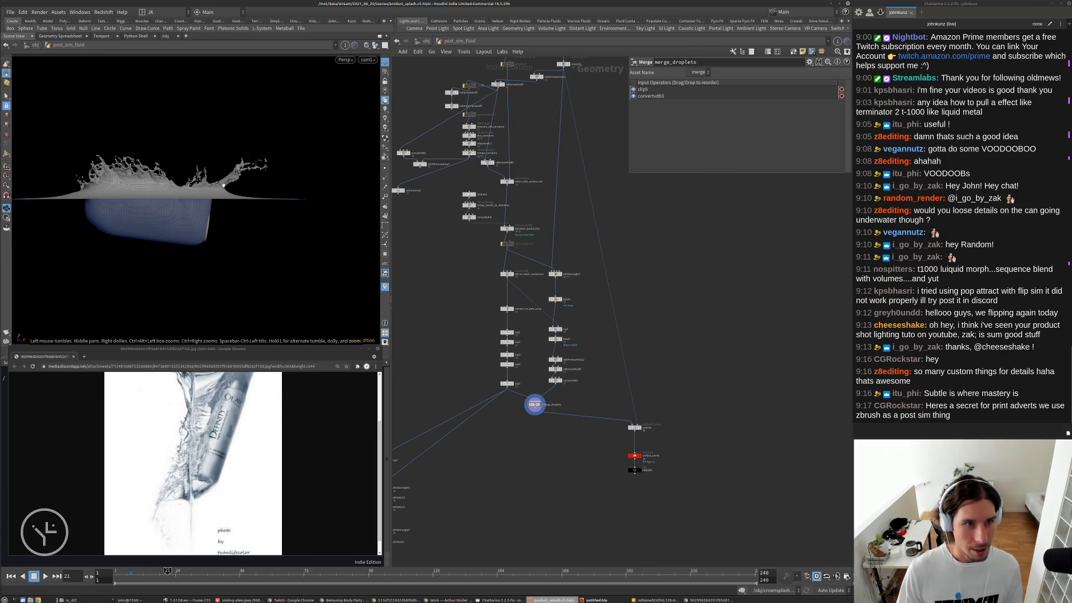
- Examine the merged splash mesh's wireframe up close, from the thin splash tendrils to the flatter water surface
drag(223, 184, 311, 254)
scroll(252, 240, up, 5)
scroll(272, 195, up, 4)
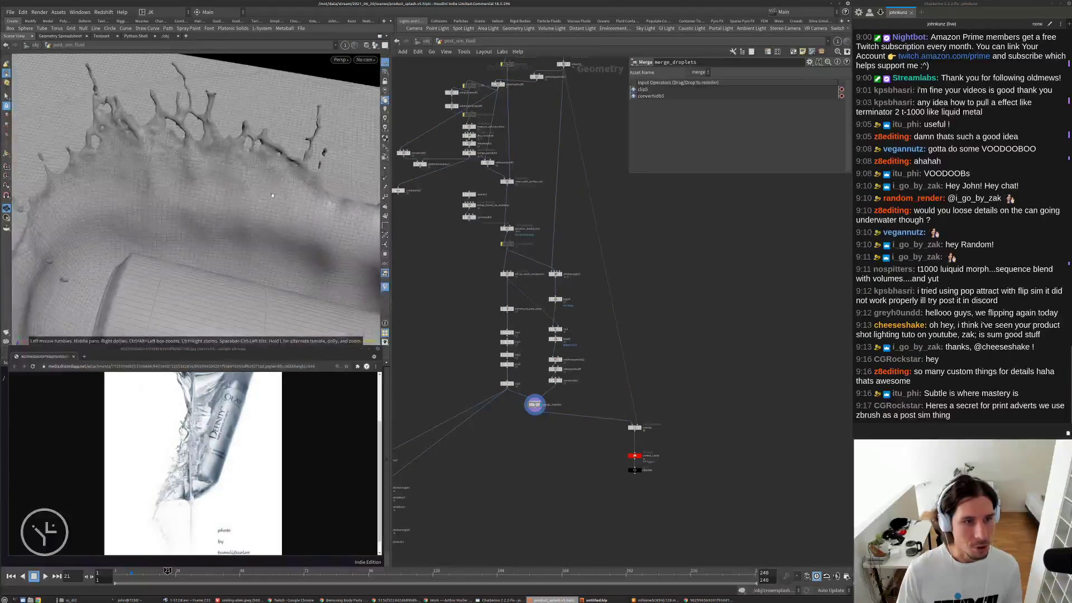
drag(272, 195, 235, 133)
scroll(274, 206, up, 2)
scroll(258, 212, up, 2)
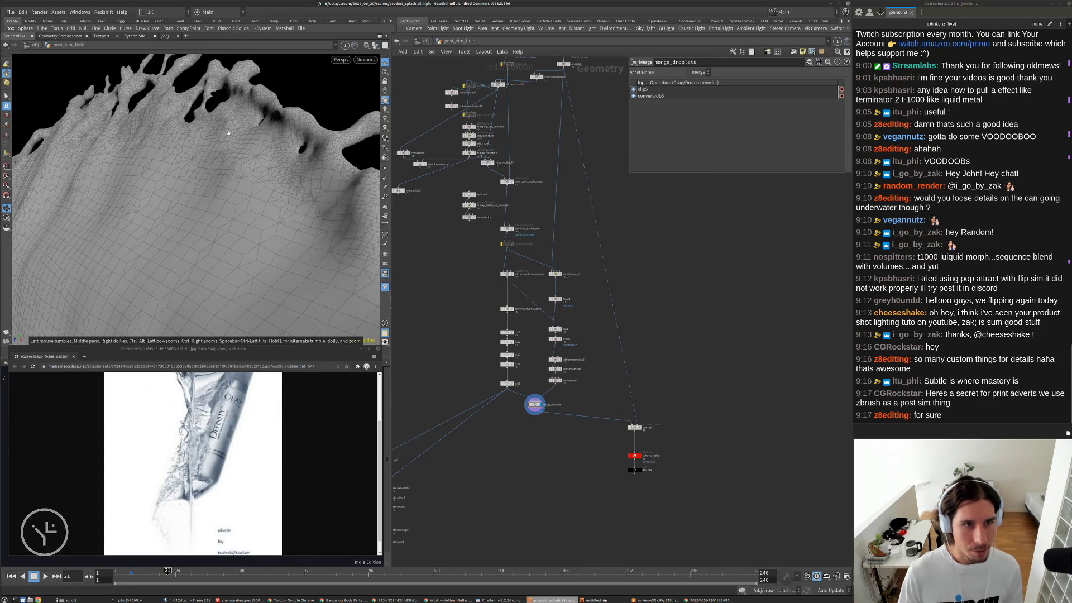
drag(320, 276, 275, 210)
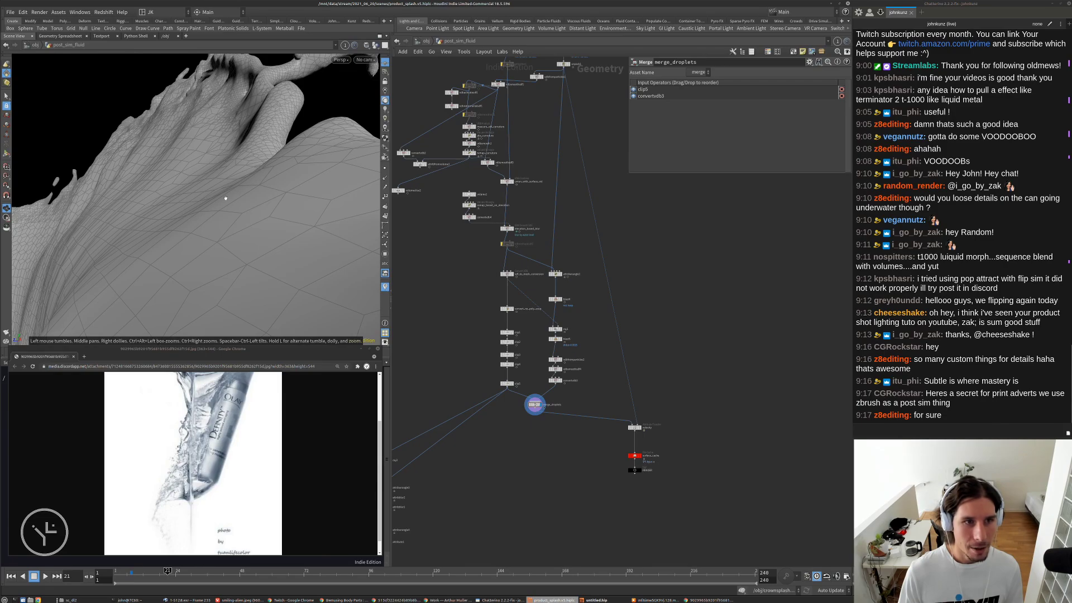
drag(278, 264, 282, 159)
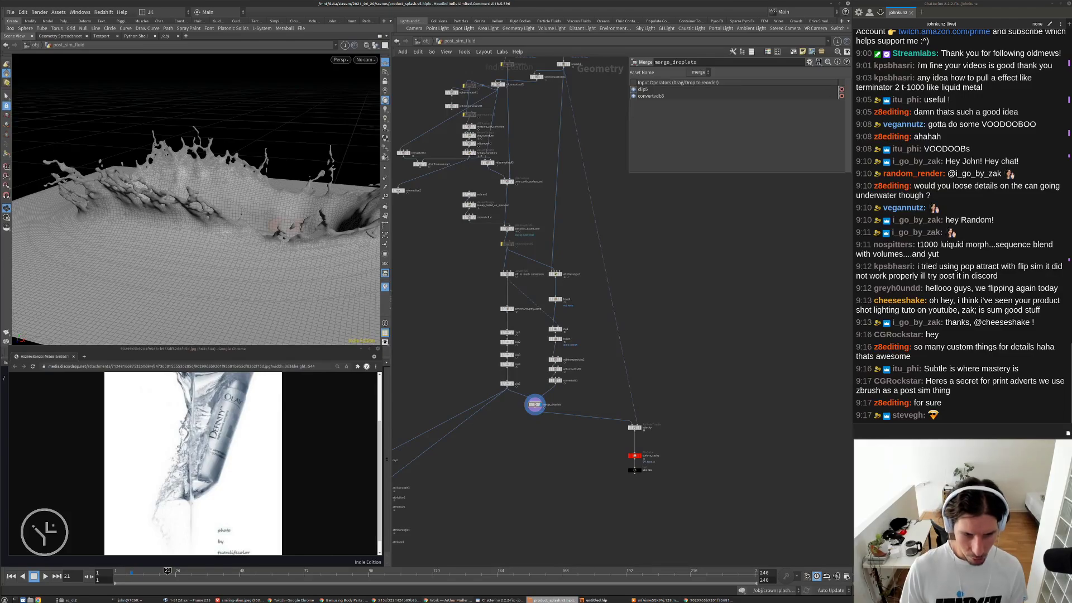
- Bring up the Twitter thread about the FLIP splash, put it away, and review the product splash reference photo
click(303, 601)
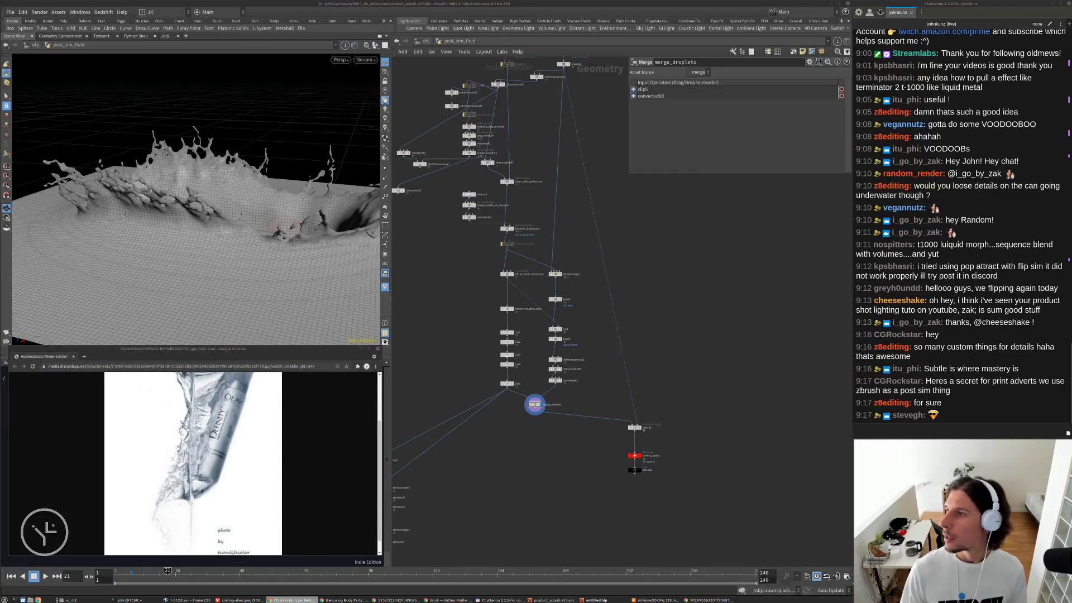
super+drag(1071, 221, 140, 477)
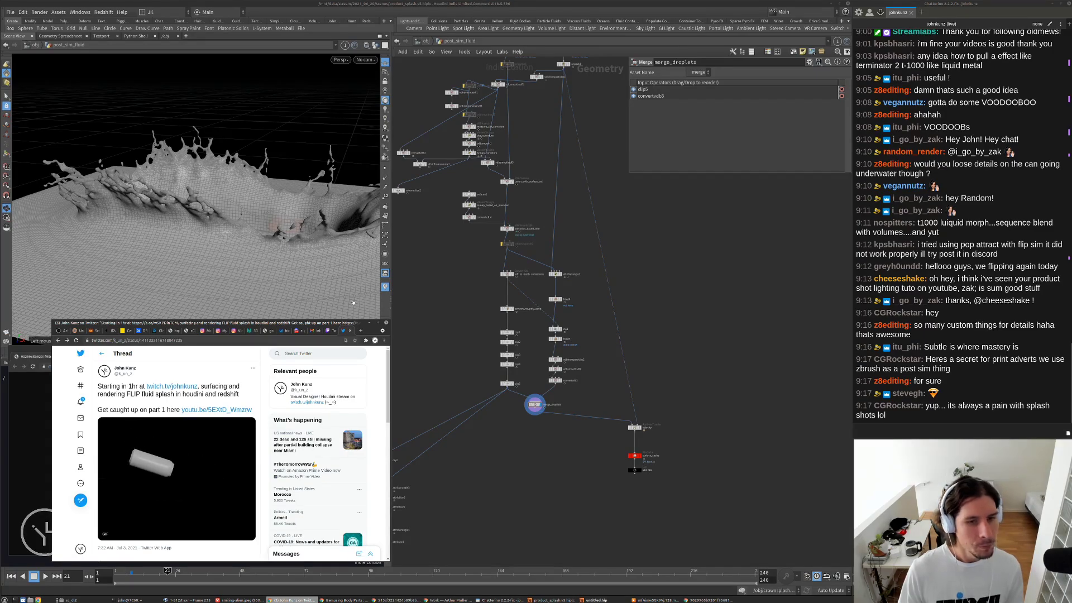
drag(283, 322, 1071, 213)
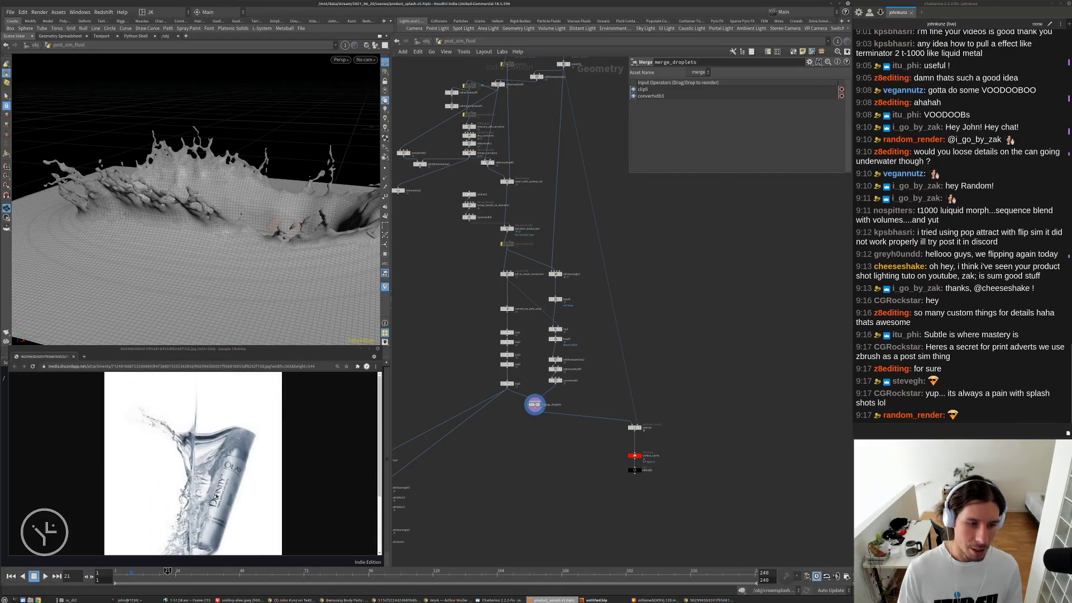
scroll(225, 455, down, 3)
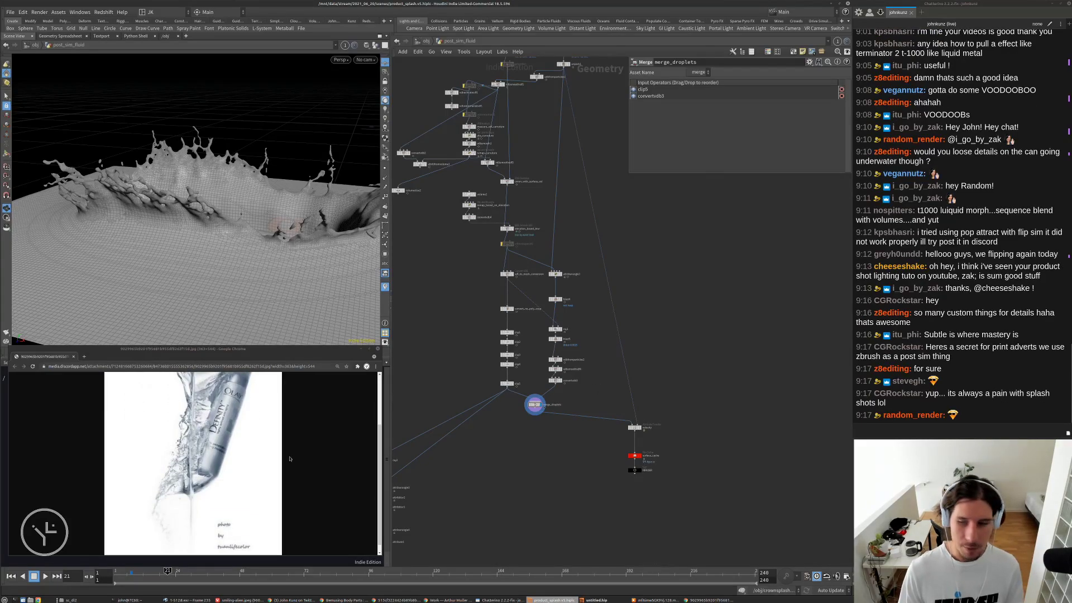
- Select the velocity Attribute Transfer node above surface_cache and inspect its parameters
middle_drag(691, 374, 697, 325)
scroll(679, 357, up, 6)
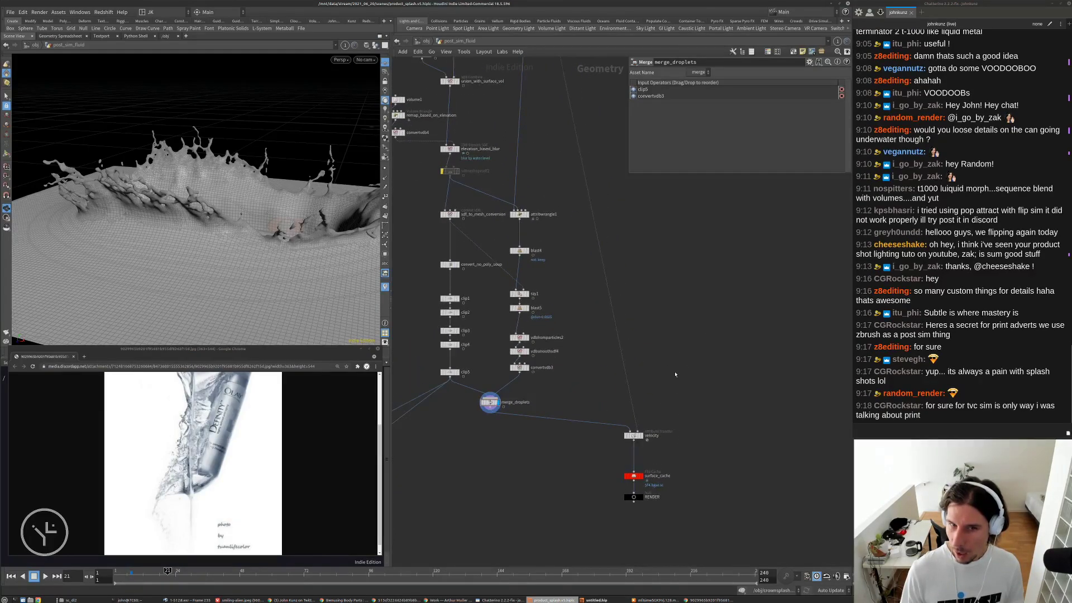
click(636, 431)
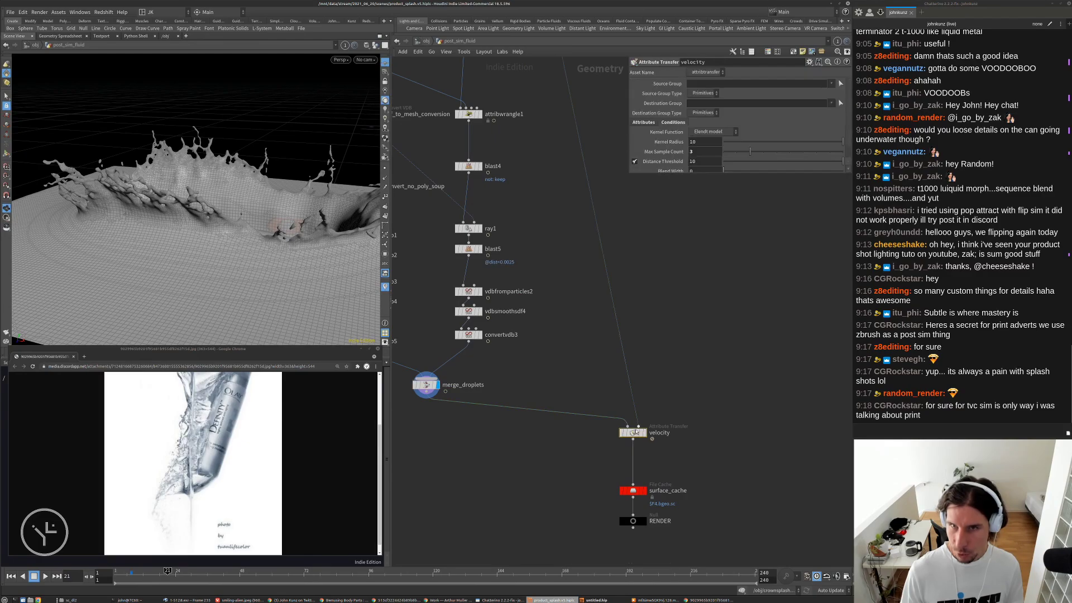
- Trace the velocity node's second input upstream, display the unpack1 particles, and turn on point velocity trails
scroll(701, 193, down, 3)
middle_drag(700, 193, 658, 414)
middle_drag(573, 185, 569, 323)
scroll(528, 208, up, 3)
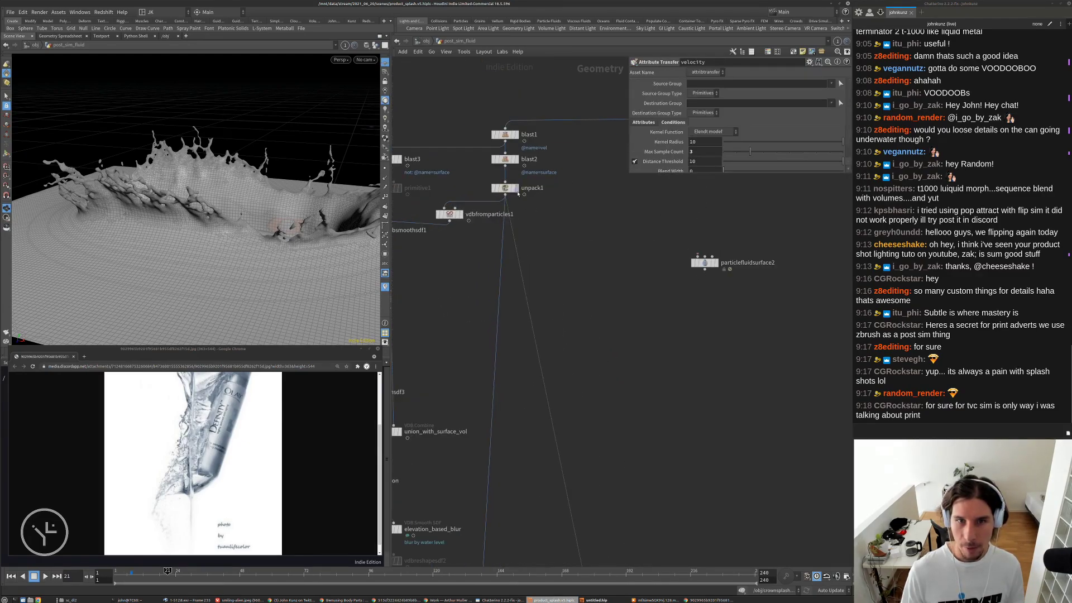
click(517, 191)
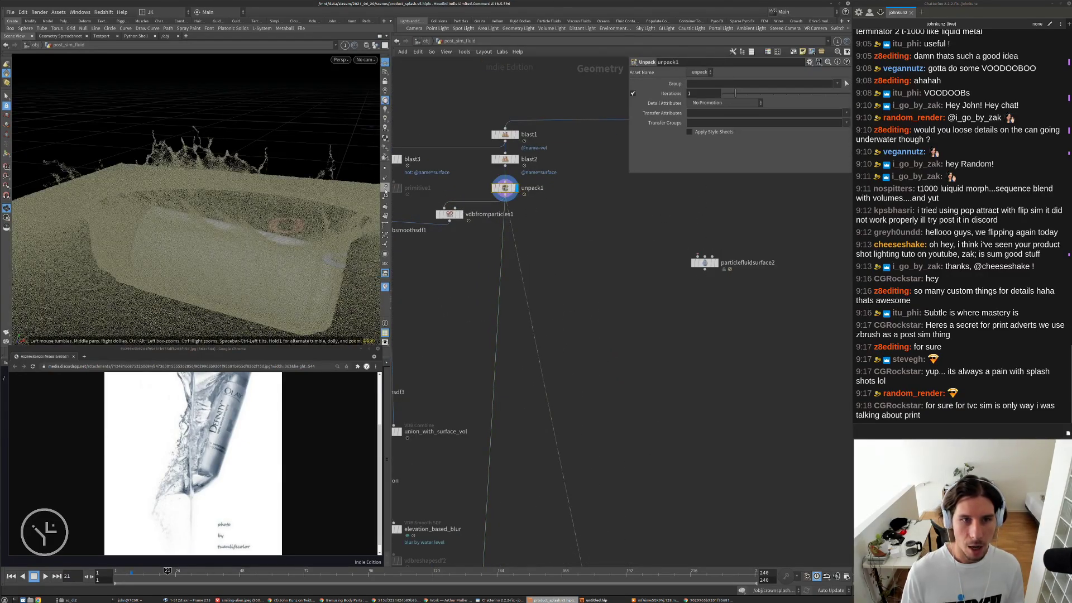
drag(580, 353, 531, 193)
- Display the velocity node and examine the velocity trails across the splash mesh from several sides
scroll(531, 194, down, 1)
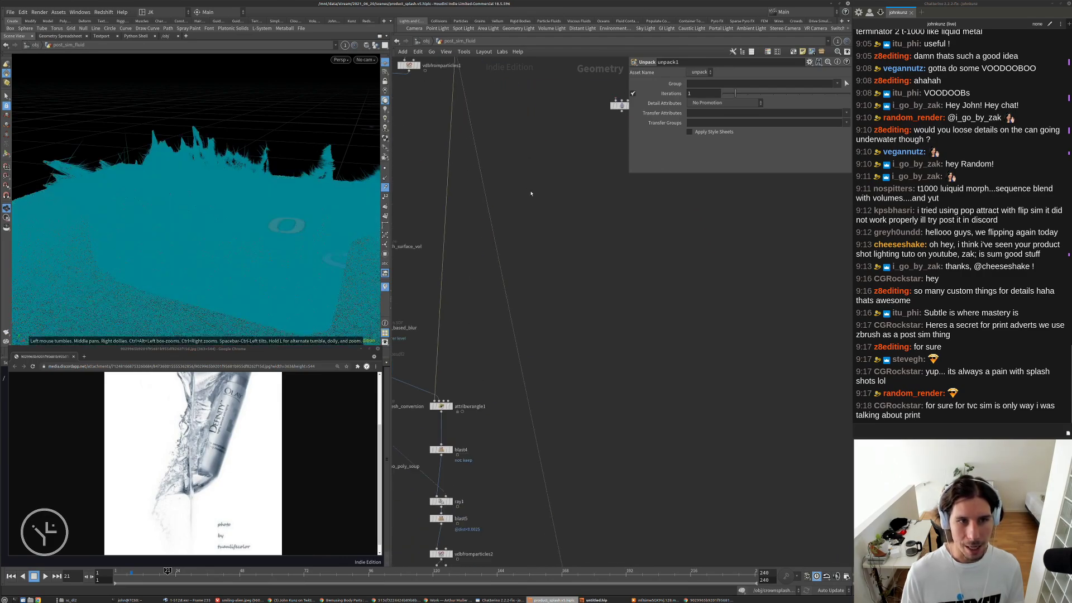
middle_drag(548, 364, 540, 234)
middle_drag(567, 530, 546, 342)
scroll(546, 343, up, 2)
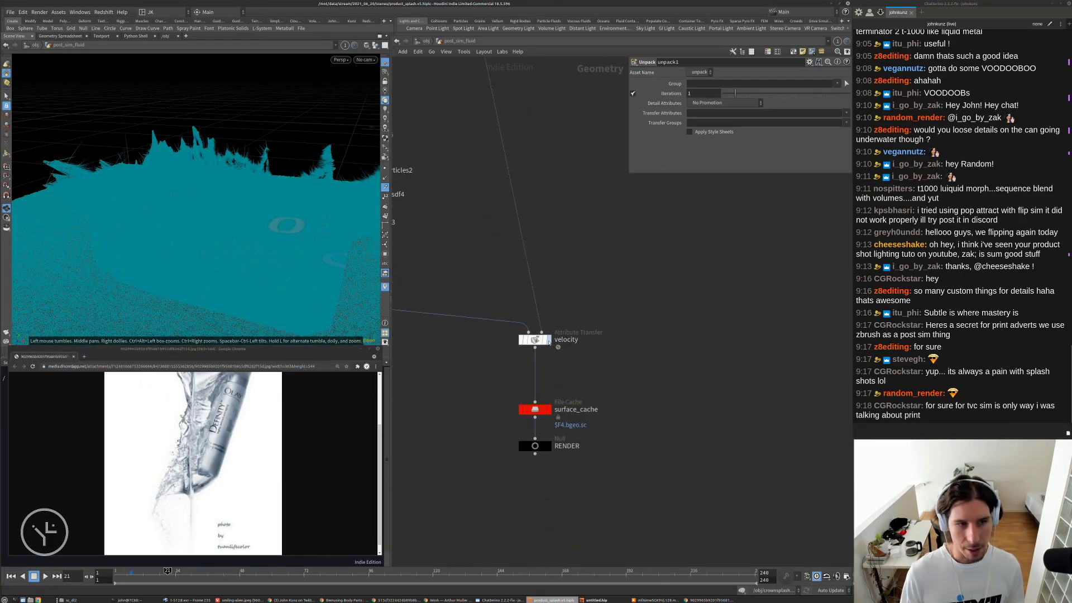
click(548, 340)
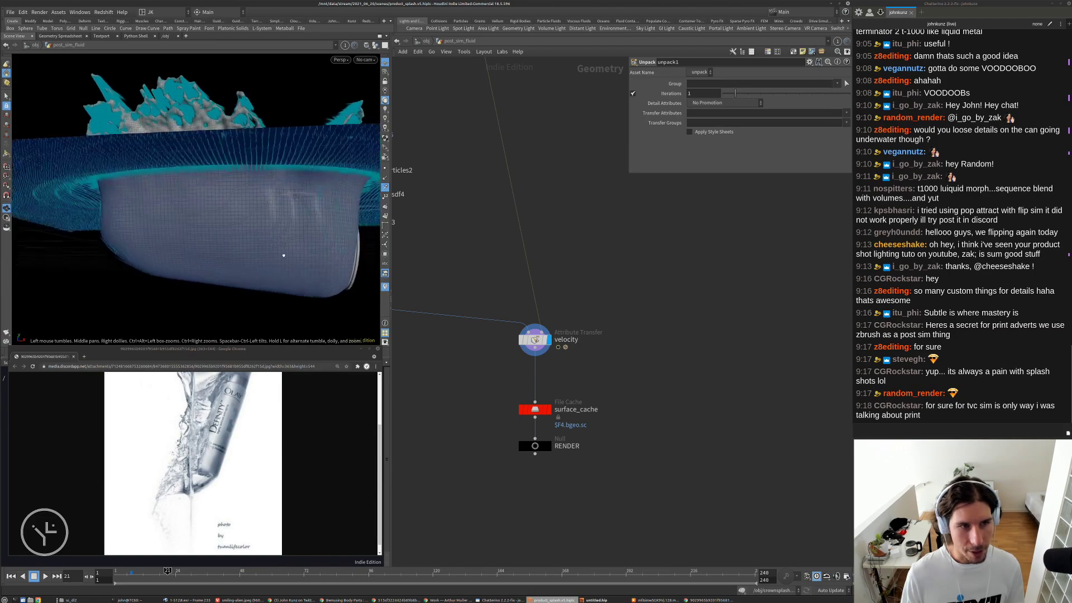
drag(341, 196, 230, 240)
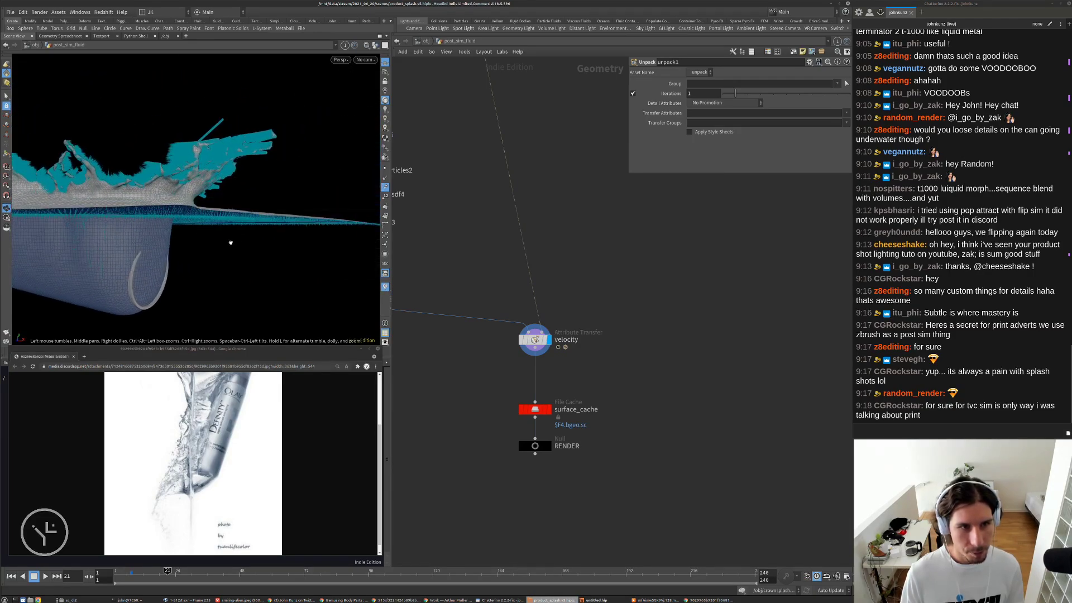
right_drag(229, 241, 274, 235)
drag(273, 236, 298, 237)
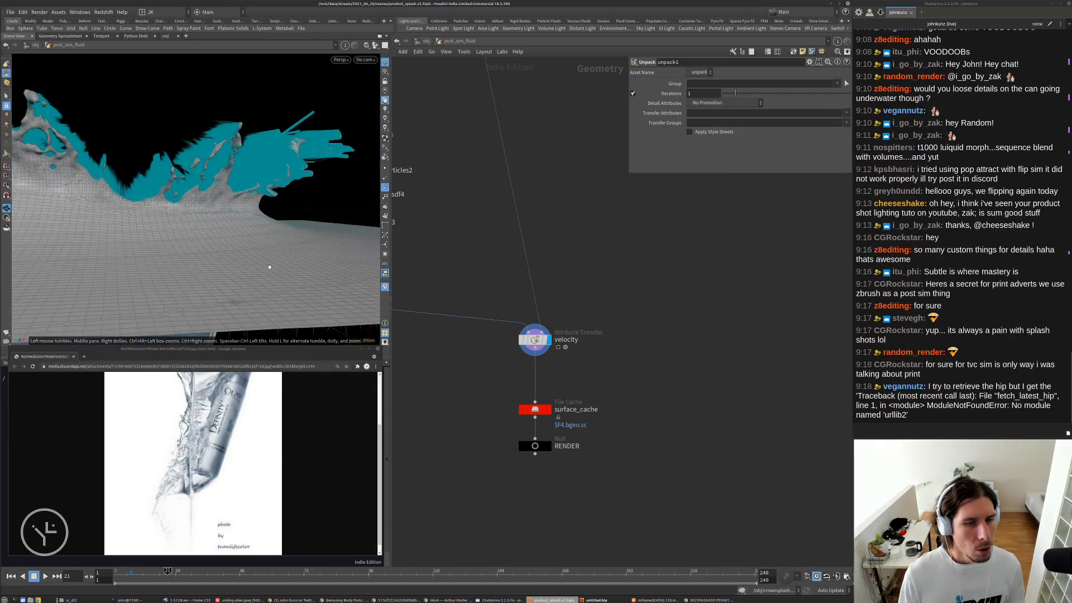
middle_drag(298, 237, 300, 205)
- Compare the velocity trails by displaying the unpack1 particles and returning the display to the velocity node
scroll(567, 196, down, 5)
middle_drag(566, 192, 581, 403)
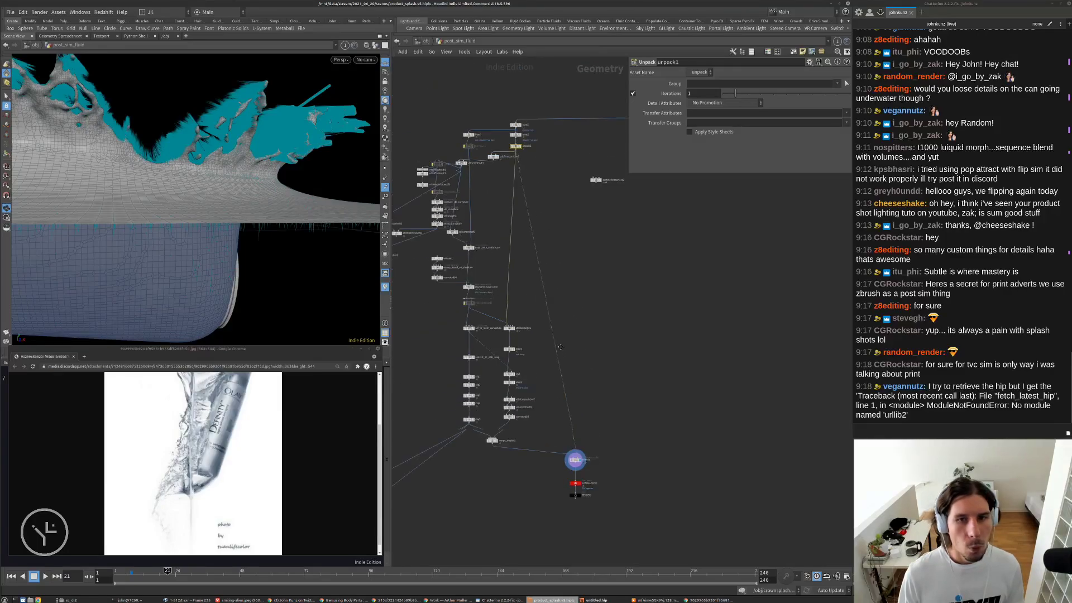
scroll(521, 125, up, 4)
click(530, 187)
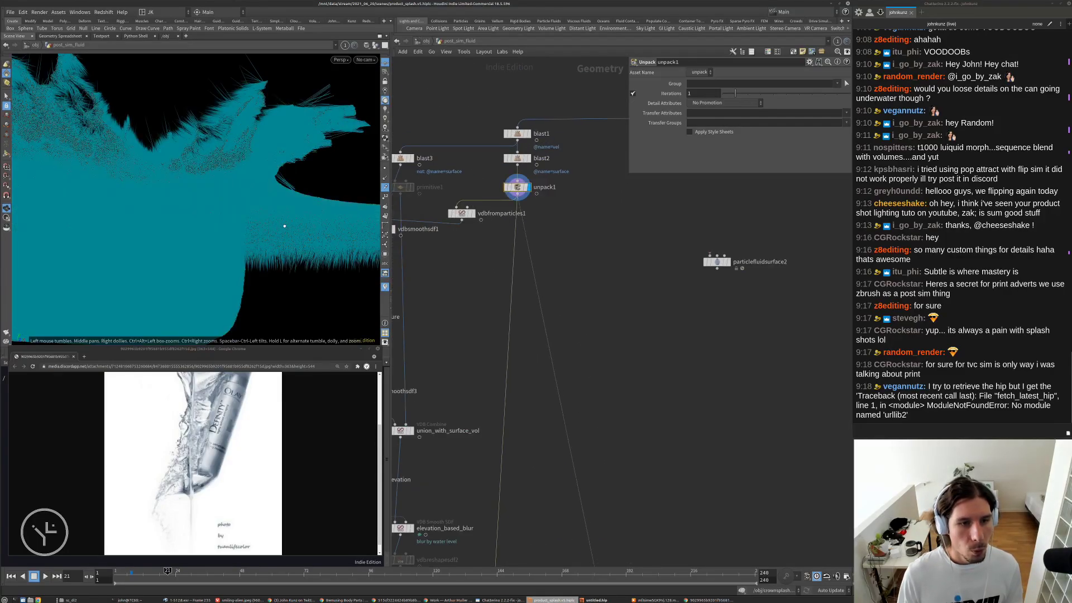
middle_drag(640, 398, 577, 201)
middle_drag(581, 433, 566, 96)
click(597, 410)
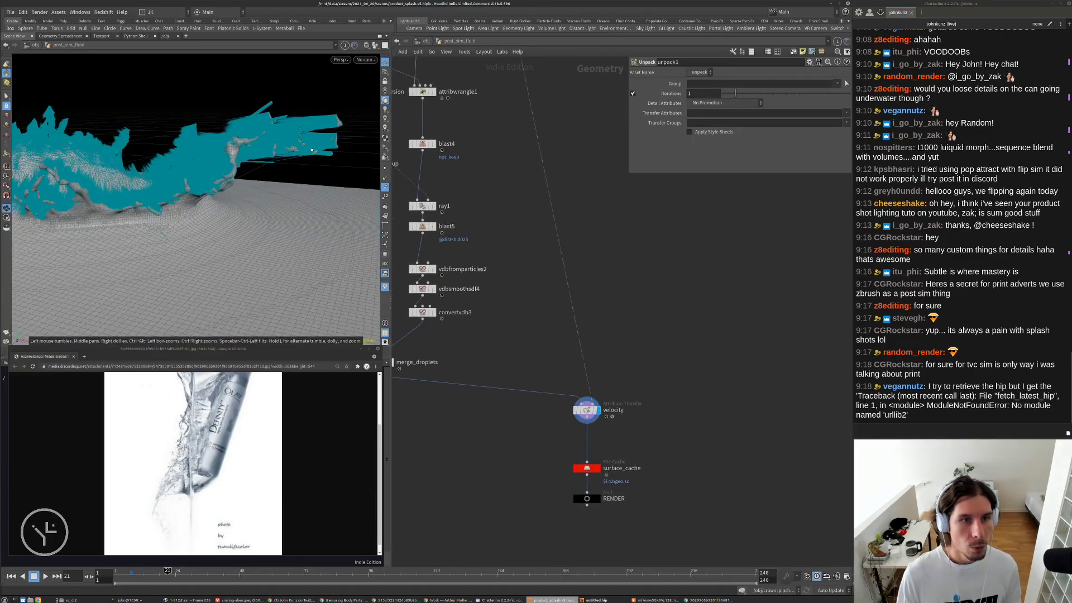
- Examine the transferred velocity trails around the splash, from the overall silhouette to individual droplets and tendrils
drag(252, 168, 197, 205)
right_drag(197, 205, 270, 201)
drag(270, 201, 242, 216)
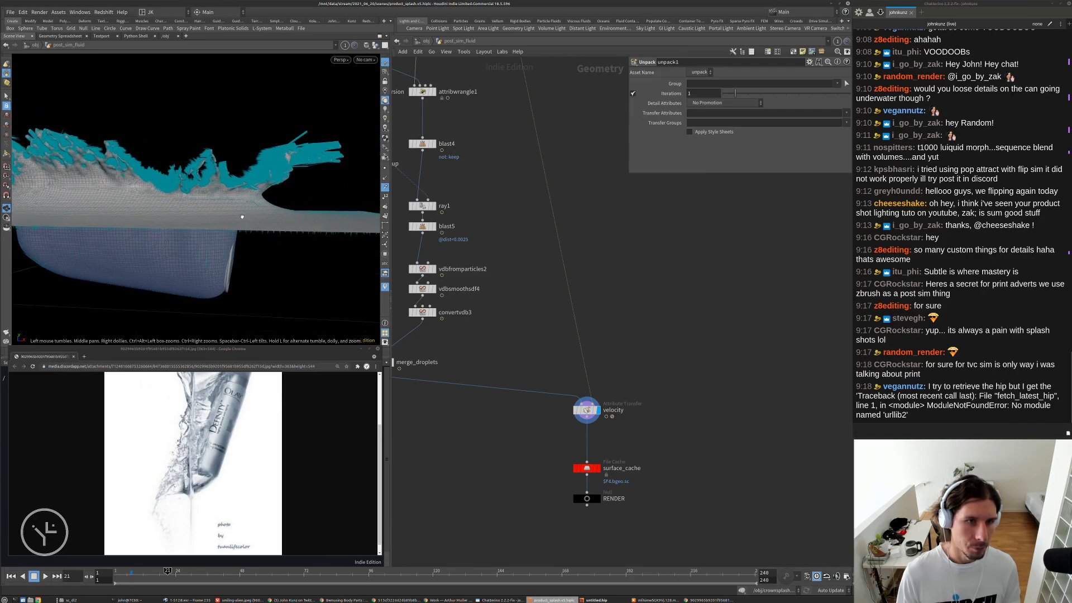
right_drag(242, 216, 290, 164)
drag(223, 164, 226, 192)
right_drag(226, 192, 284, 138)
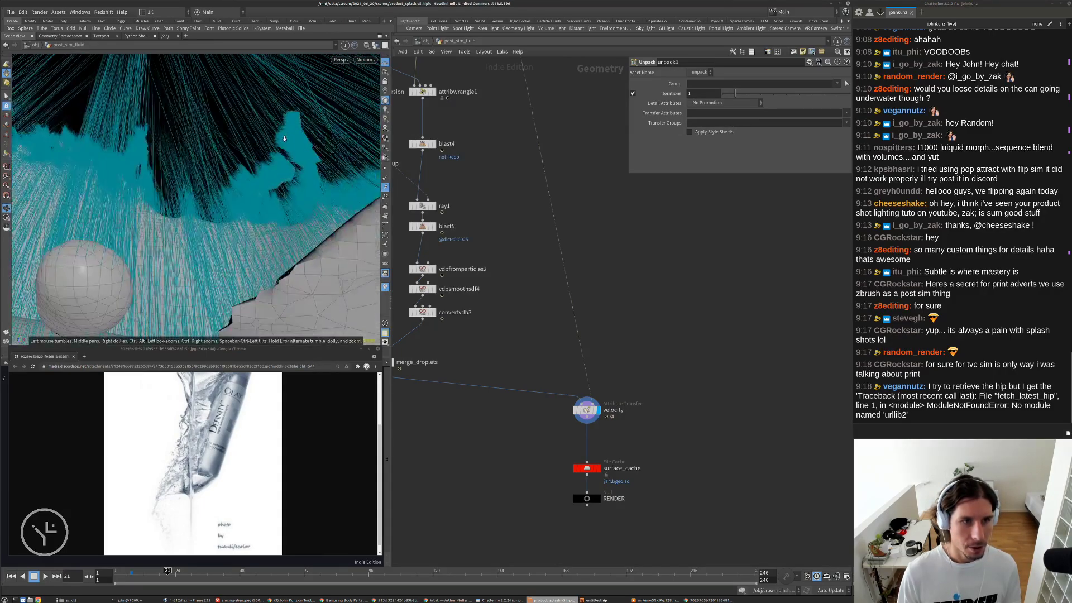
right_drag(242, 249, 302, 207)
mouse_move(302, 207)
mouse_down()
mouse_move(314, 208)
mouse_move(303, 210)
mouse_up()
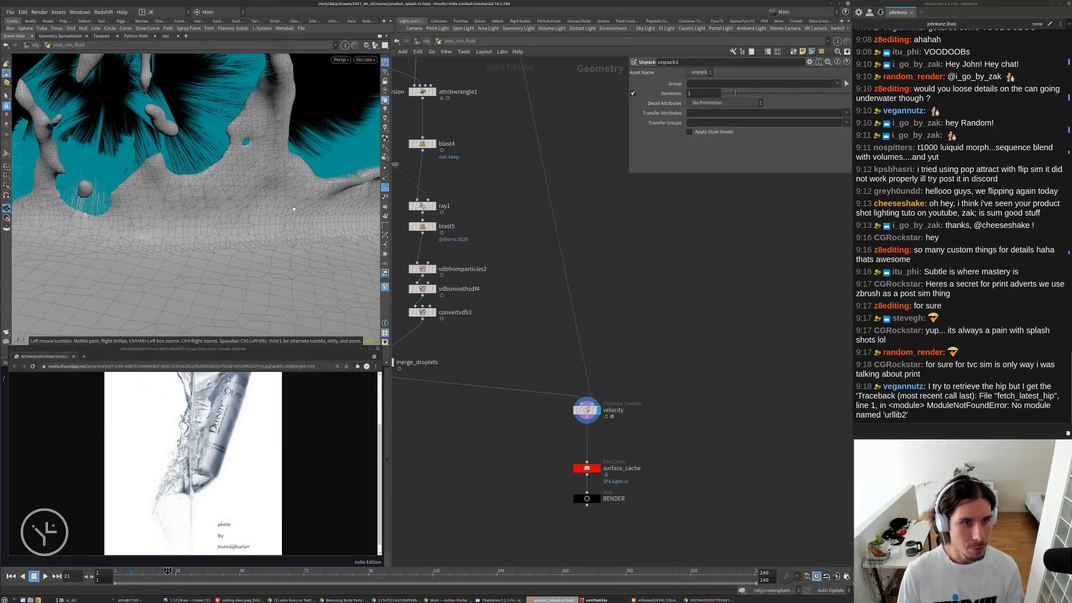
right_drag(295, 208, 246, 246)
drag(245, 246, 243, 206)
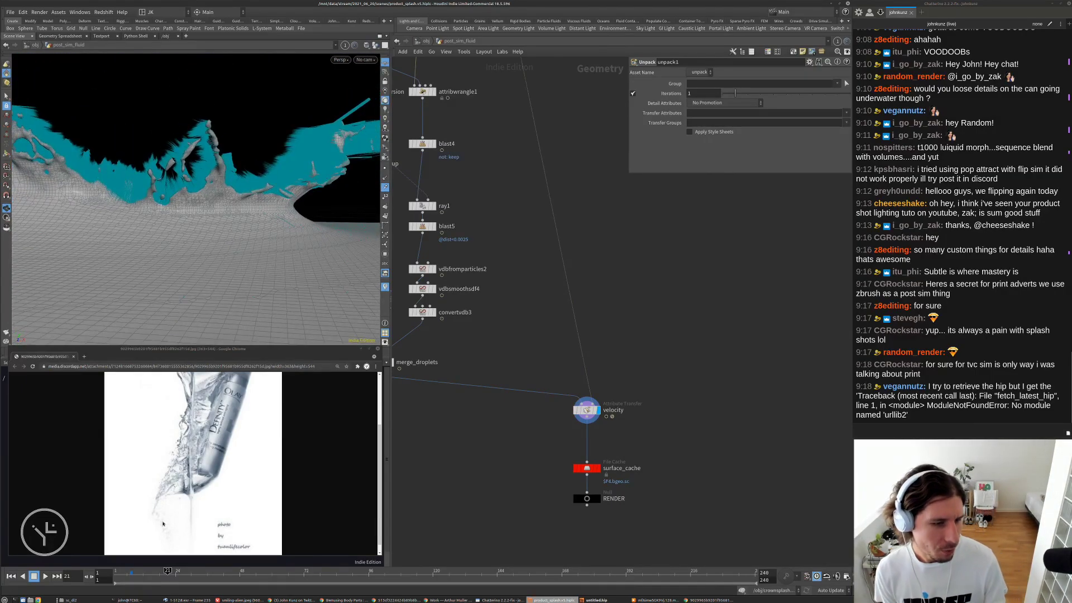
- Check the upper part of the reference photo and inspect the velocity trails at the splash's outermost tendrils
scroll(163, 524, up, 2)
middle_drag(270, 230, 204, 251)
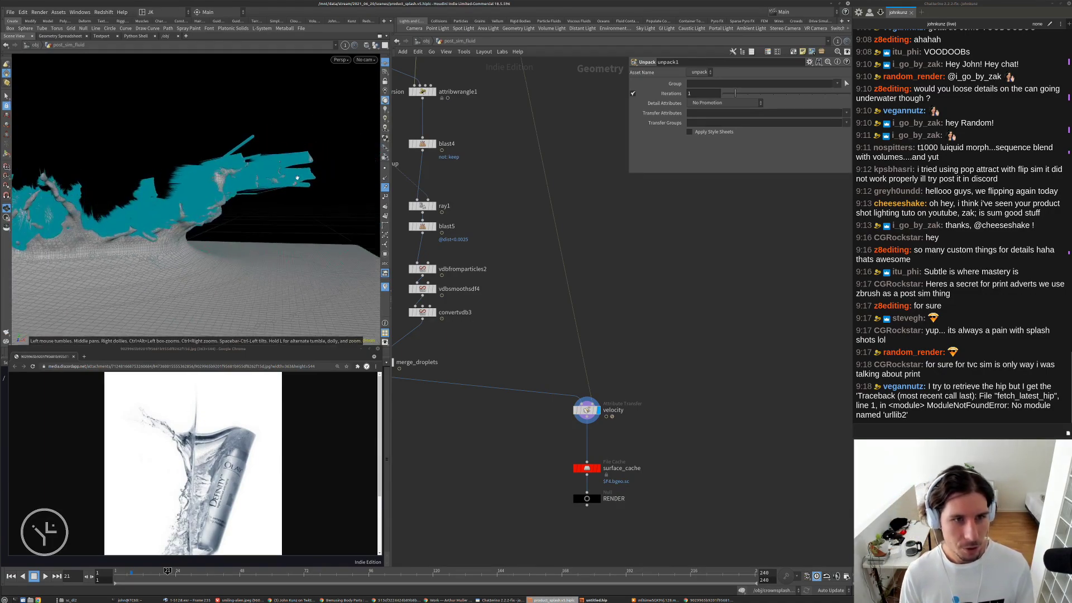
right_drag(203, 251, 300, 189)
middle_drag(299, 190, 339, 183)
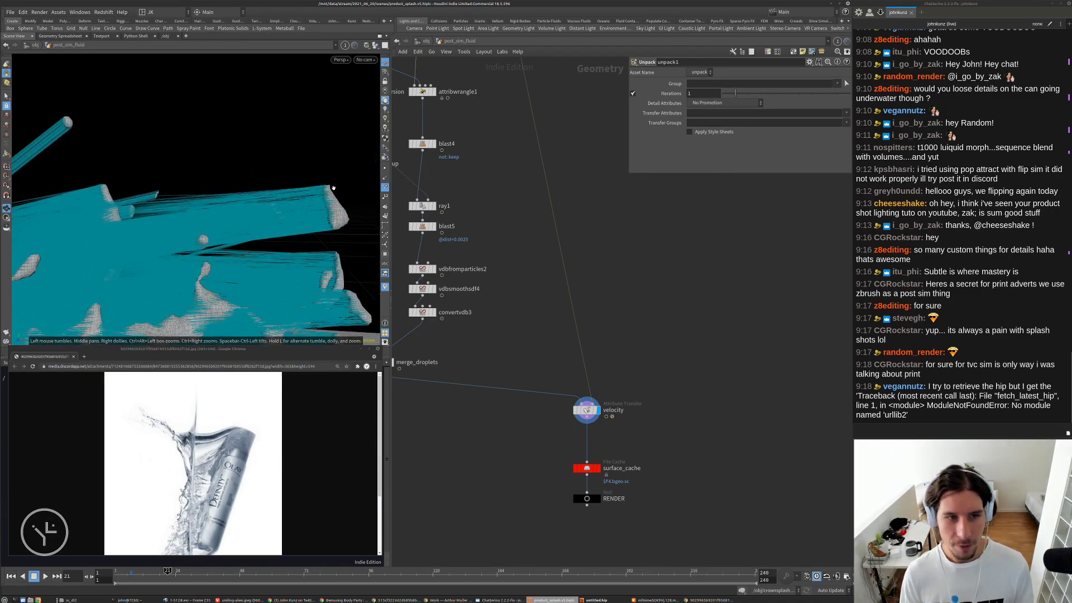
- Hide the velocity trails, look over the bare splash mesh, and view it through cam1
click(385, 187)
middle_drag(336, 255, 334, 215)
right_drag(333, 215, 272, 219)
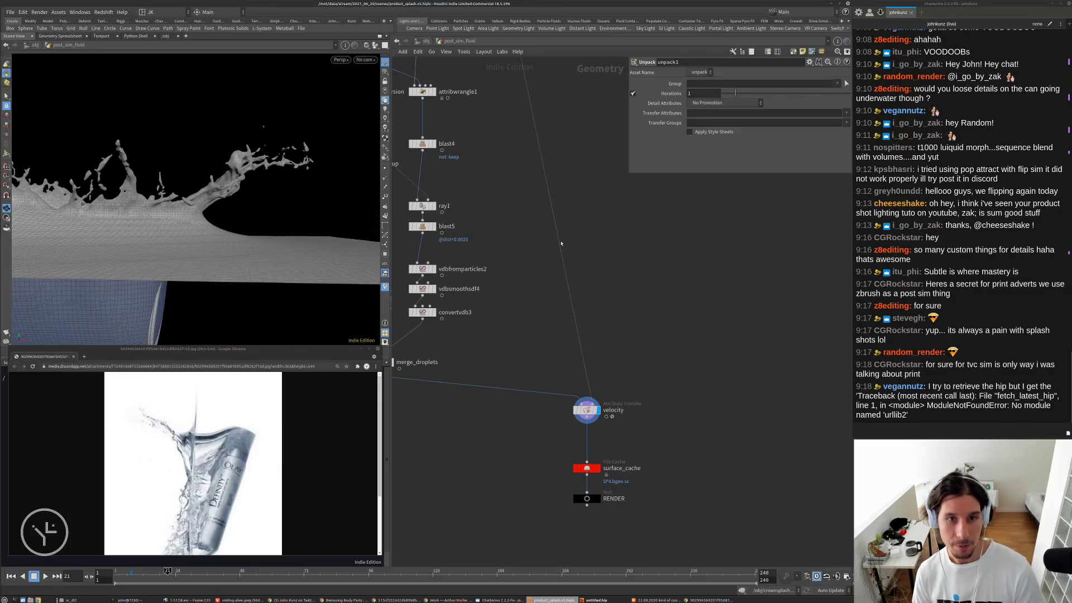
click(366, 60)
click(369, 99)
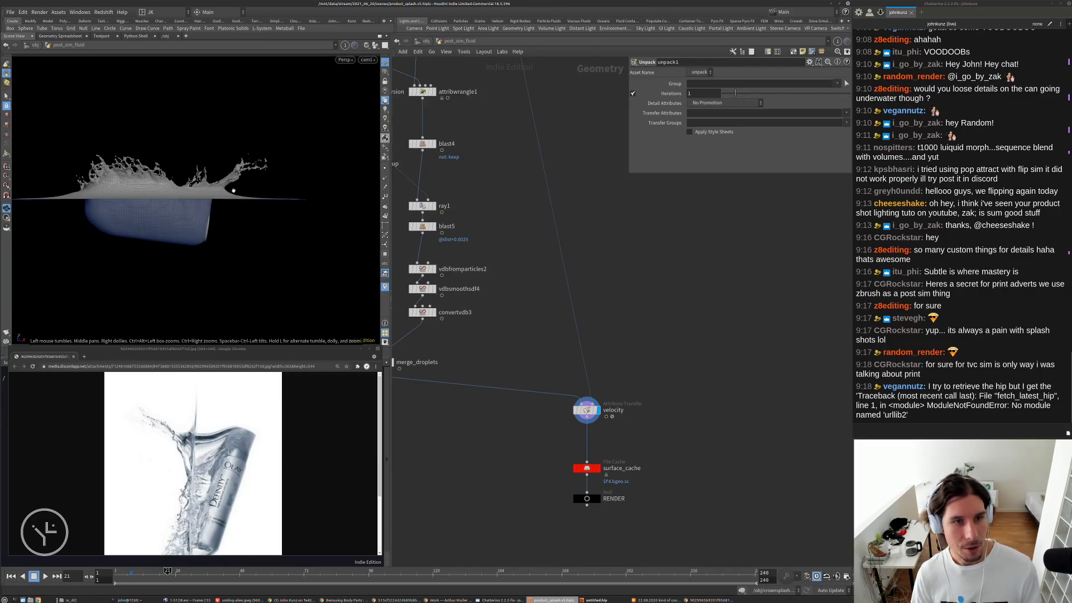
scroll(706, 318, down, 5)
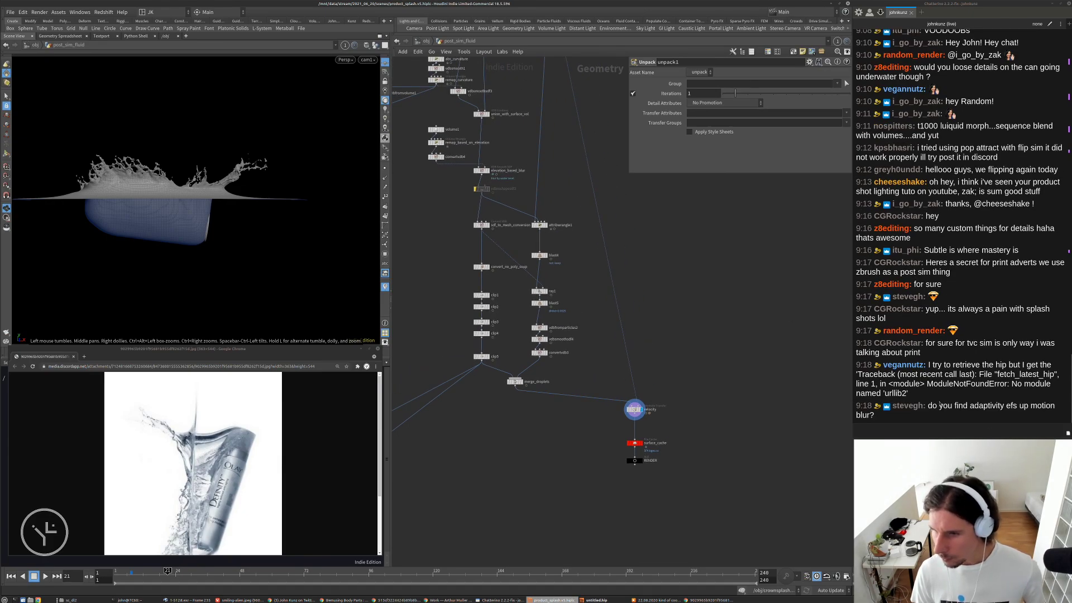
- Highlight the ModuleNotFoundError text in the stream chat to read the viewer's error report
mouse_move(927, 384)
mouse_down()
mouse_move(980, 390)
mouse_move(917, 398)
mouse_up()
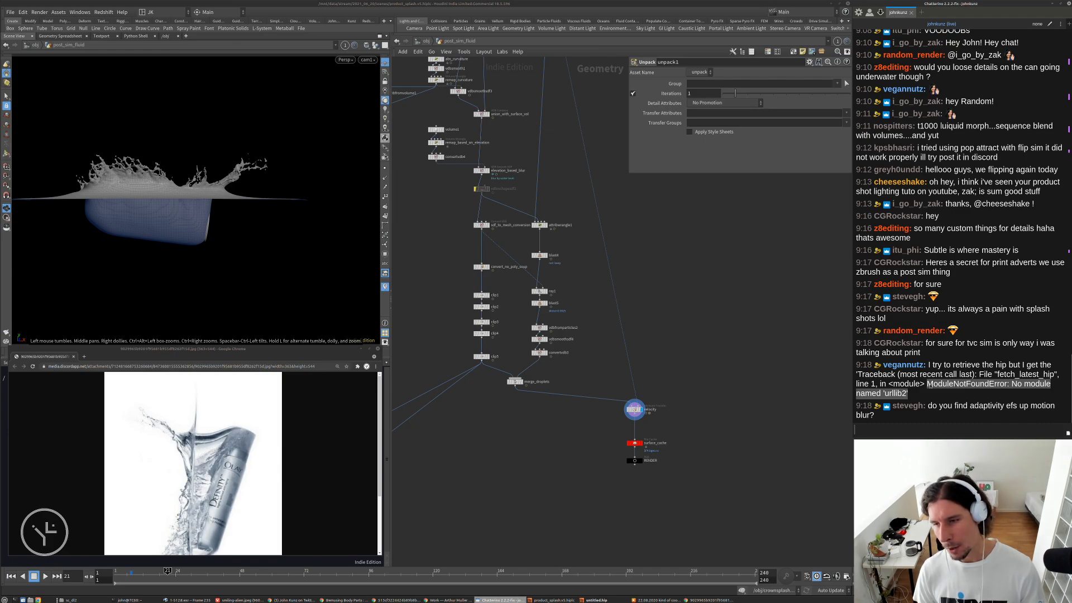
triple_click(925, 393)
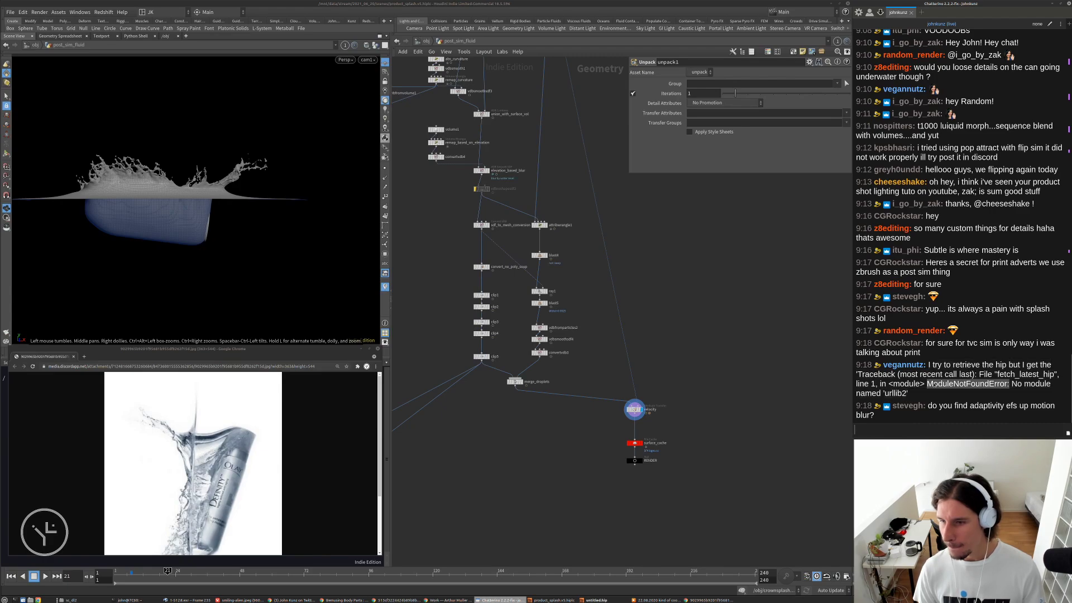
double_click(935, 383)
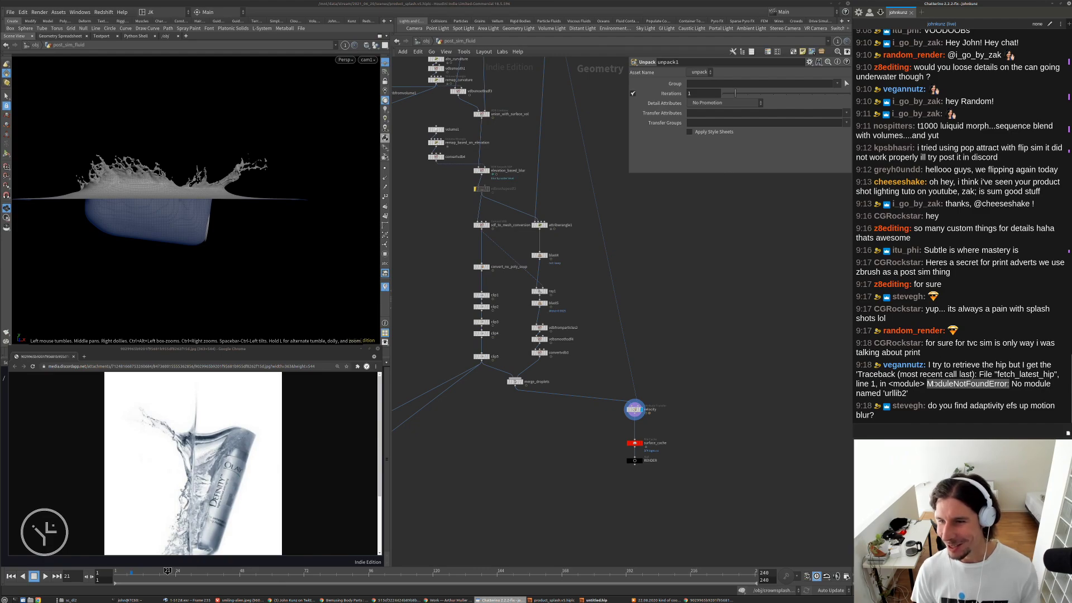
- Return to the node network and bring up the velocity node's Attribute Transfer parameters
click(707, 366)
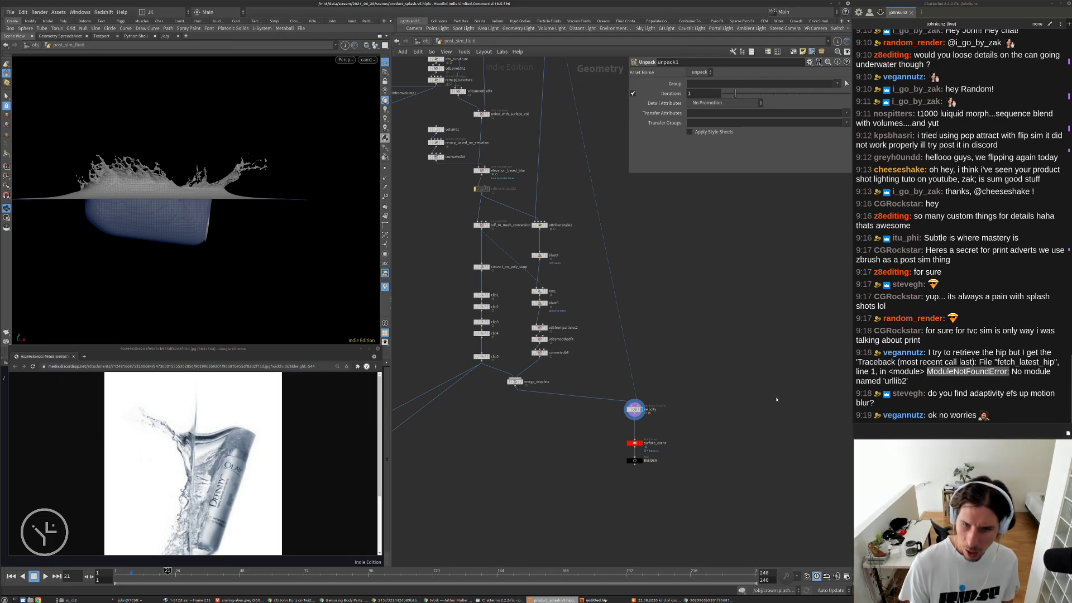
scroll(624, 408, up, 5)
click(654, 412)
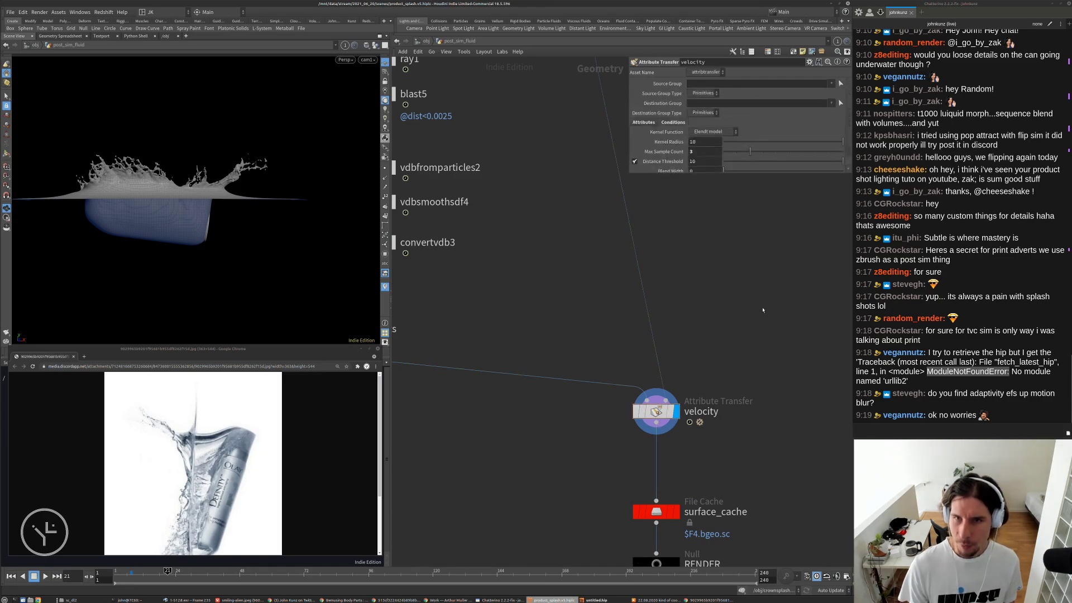
- Turn the velocity trails back on and examine them up close on a large splash tendril's wireframe
click(385, 187)
drag(307, 206, 246, 219)
right_drag(247, 219, 336, 166)
middle_drag(335, 165, 240, 220)
right_drag(240, 220, 287, 217)
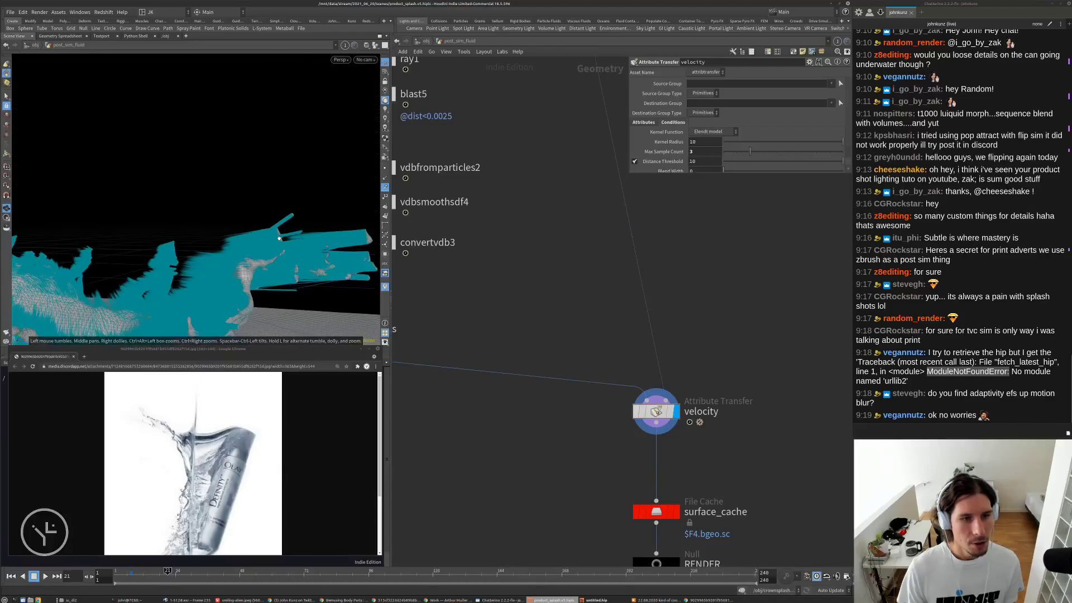
drag(287, 216, 275, 223)
right_drag(276, 223, 321, 187)
middle_drag(321, 187, 255, 192)
right_drag(255, 193, 278, 181)
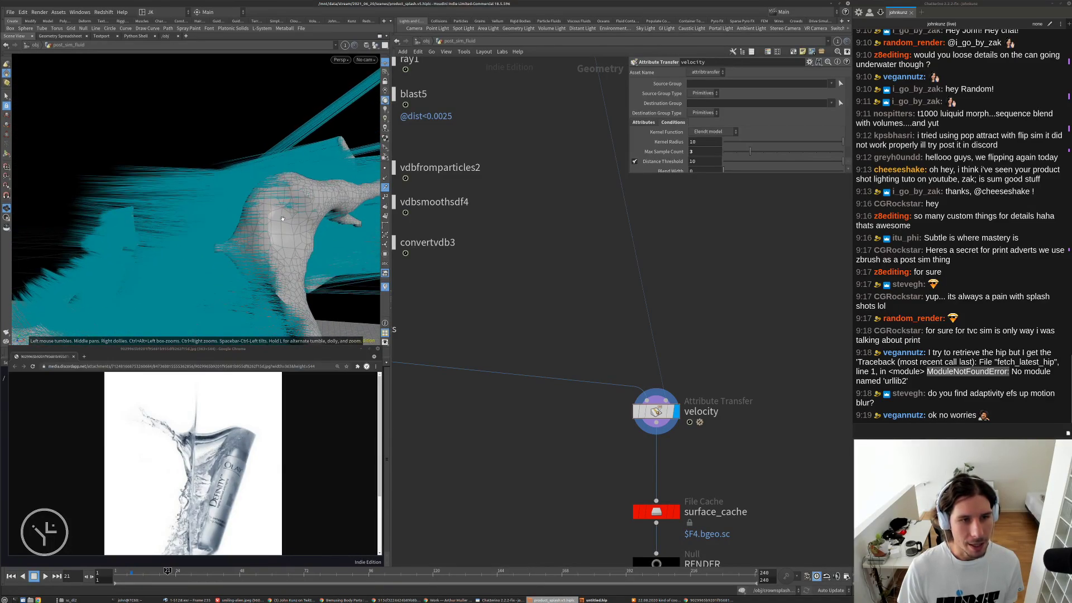
- Examine the splash mesh and its velocity trails up close, and the whole splash around the can from the side
drag(278, 181, 241, 196)
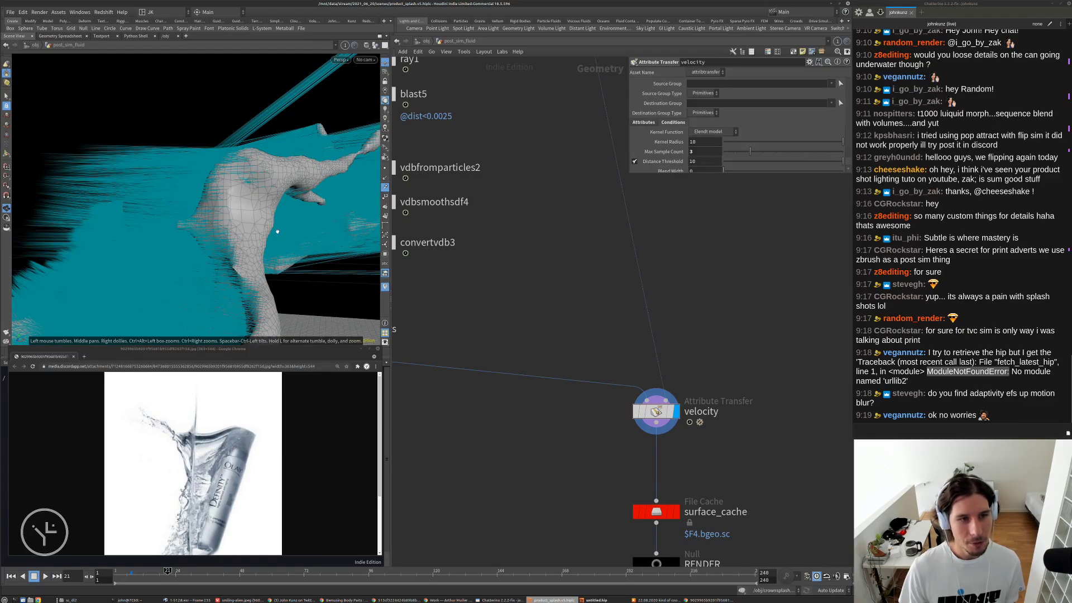
drag(278, 231, 298, 215)
right_drag(299, 215, 171, 275)
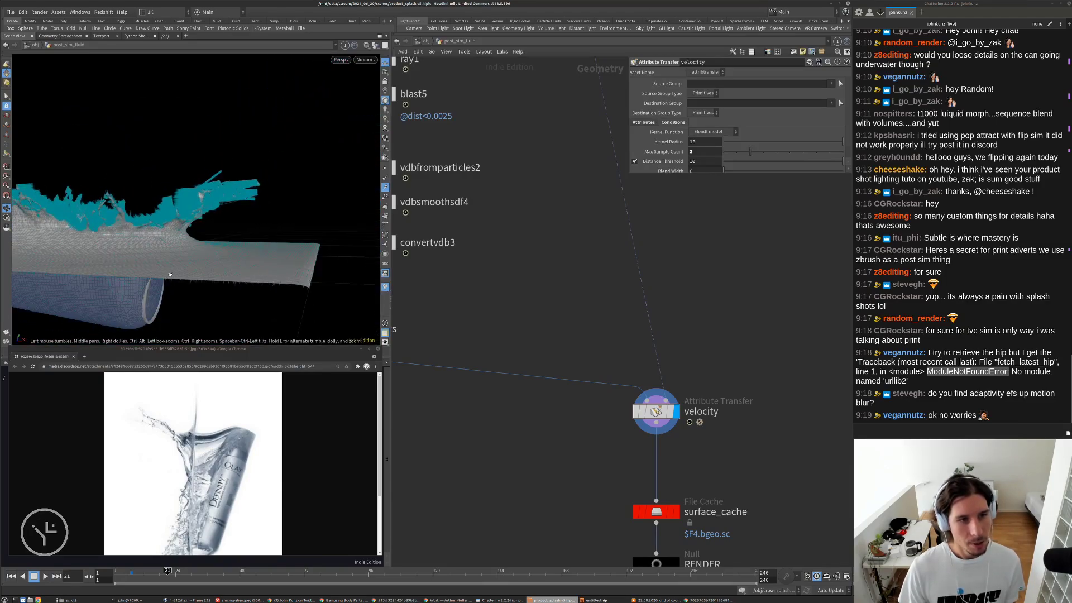
drag(191, 266, 203, 260)
right_drag(202, 259, 197, 268)
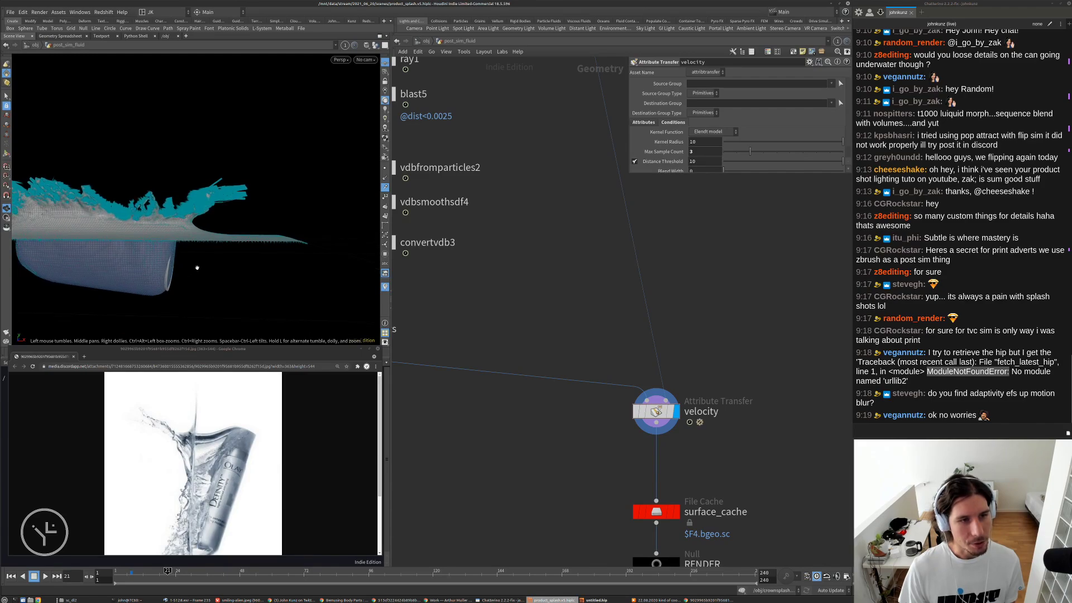
drag(196, 268, 265, 242)
right_drag(320, 199, 300, 214)
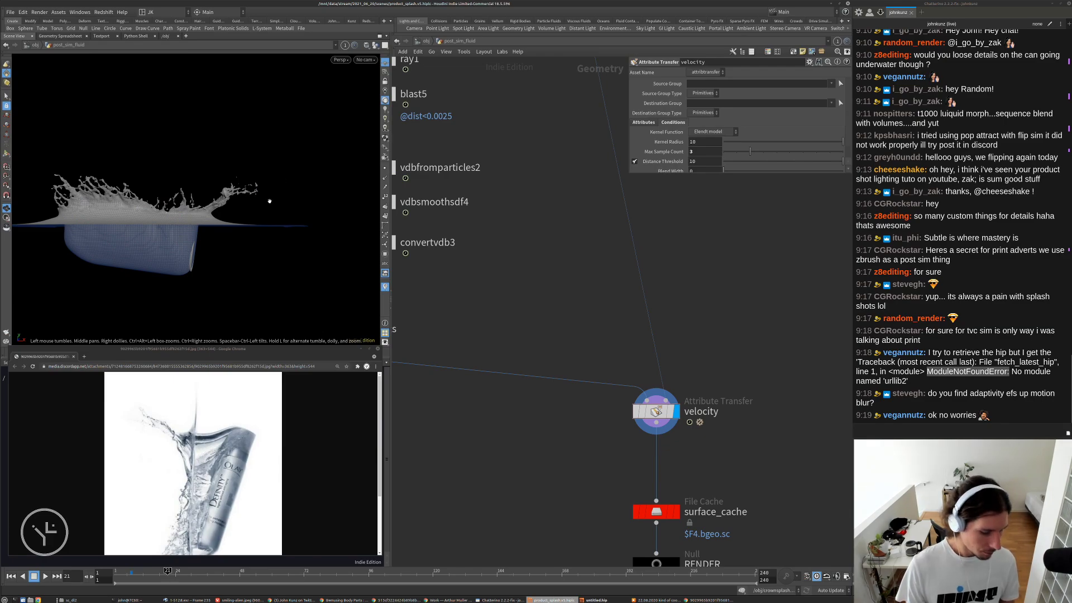
drag(285, 206, 270, 219)
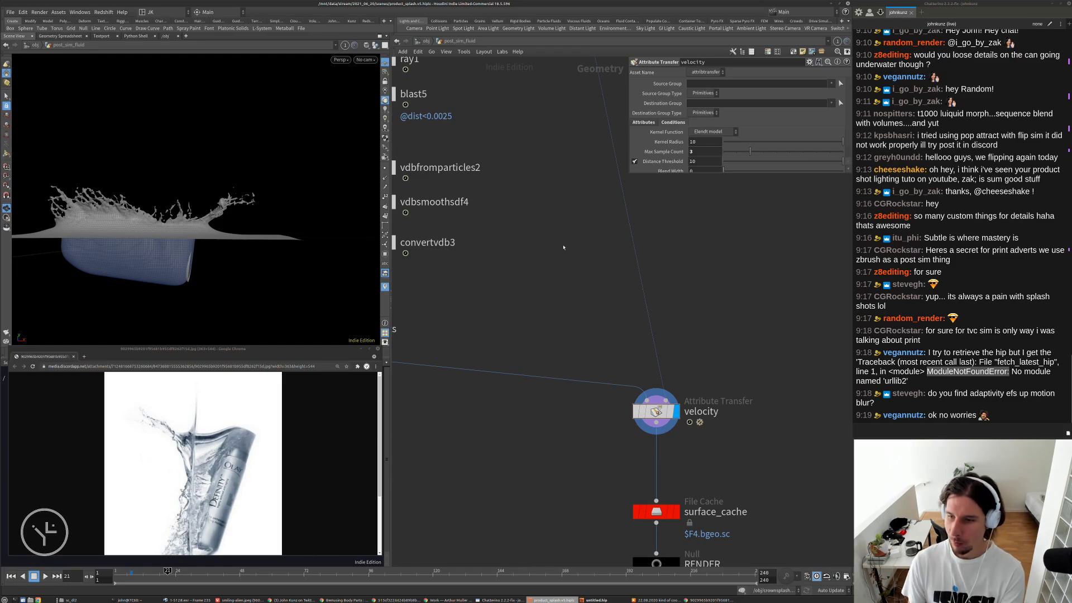
- Move the surface_cache and RENDER nodes further down, leaving more space below the velocity node
middle_drag(618, 313, 596, 251)
scroll(596, 251, down, 3)
scroll(663, 376, up, 4)
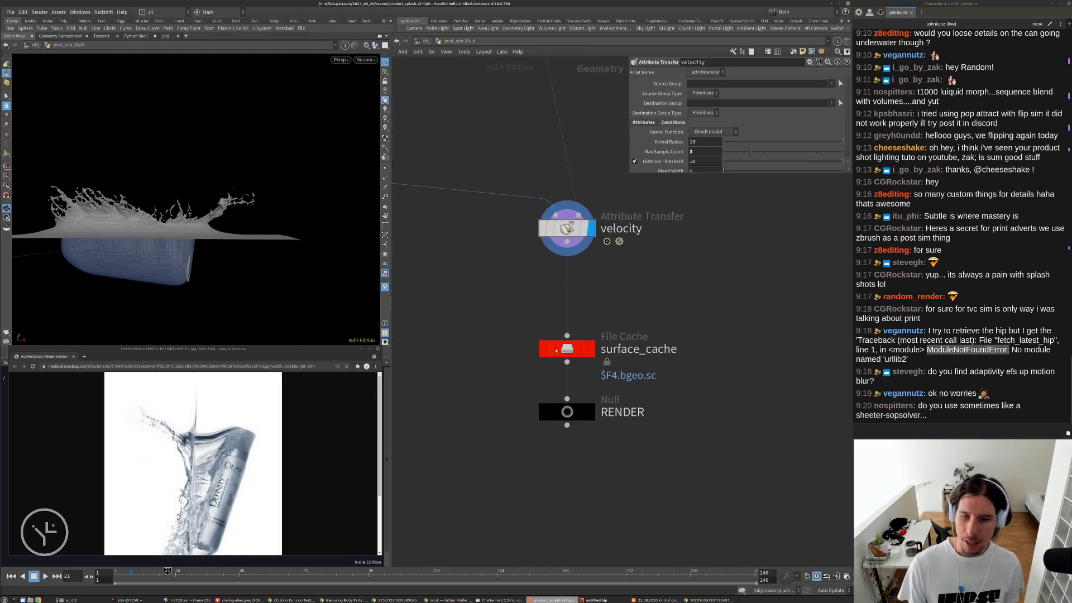
drag(642, 474, 563, 450)
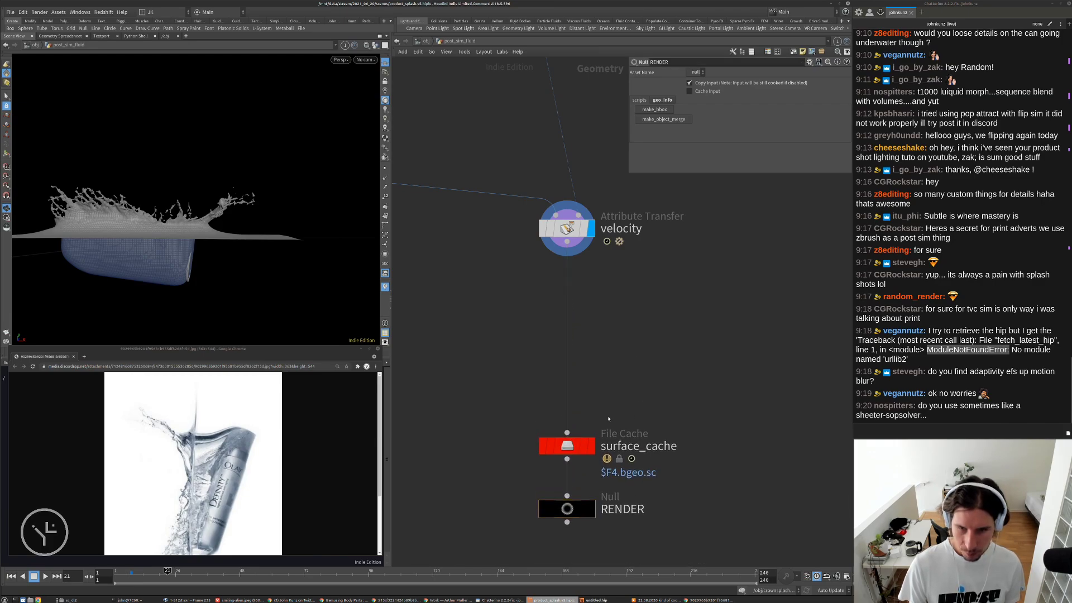
middle_drag(603, 360, 589, 302)
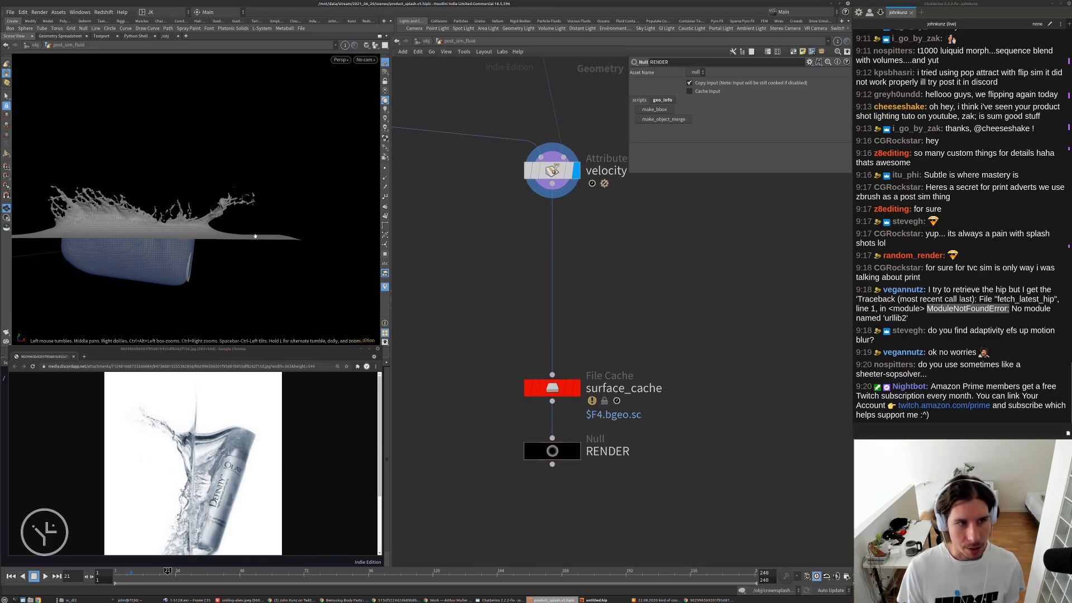
- Save the scene as a new version named product_splash.v6.hiplc
click(8, 13)
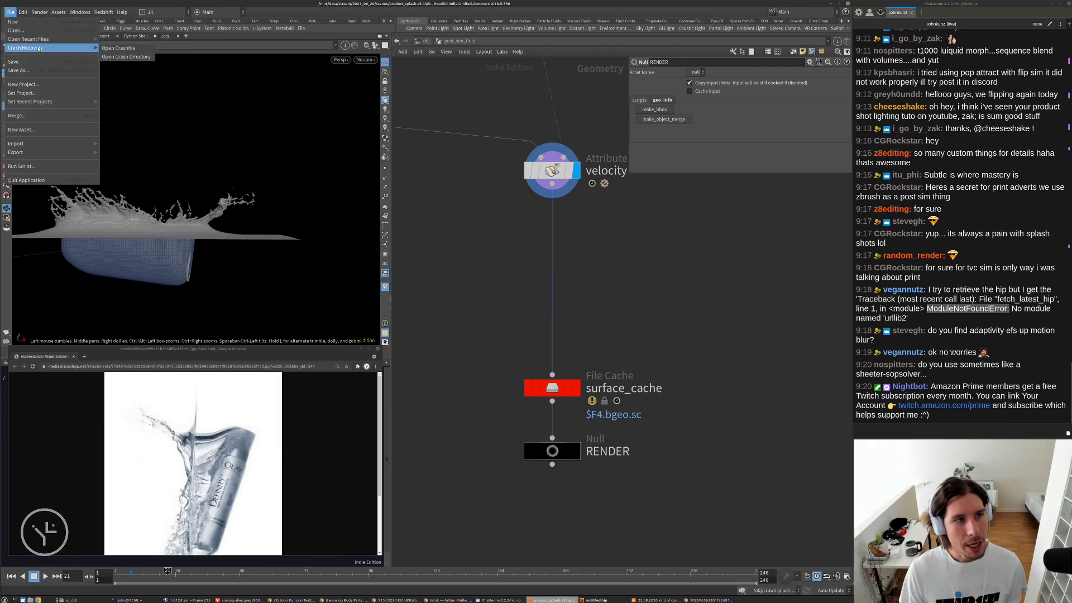
click(33, 66)
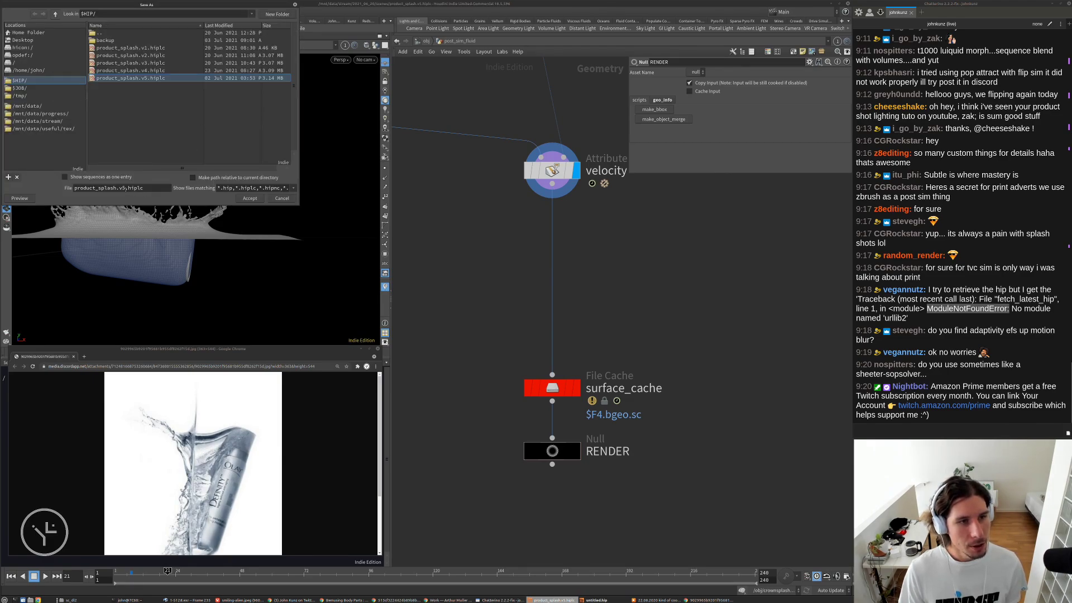
drag(123, 188, 126, 188)
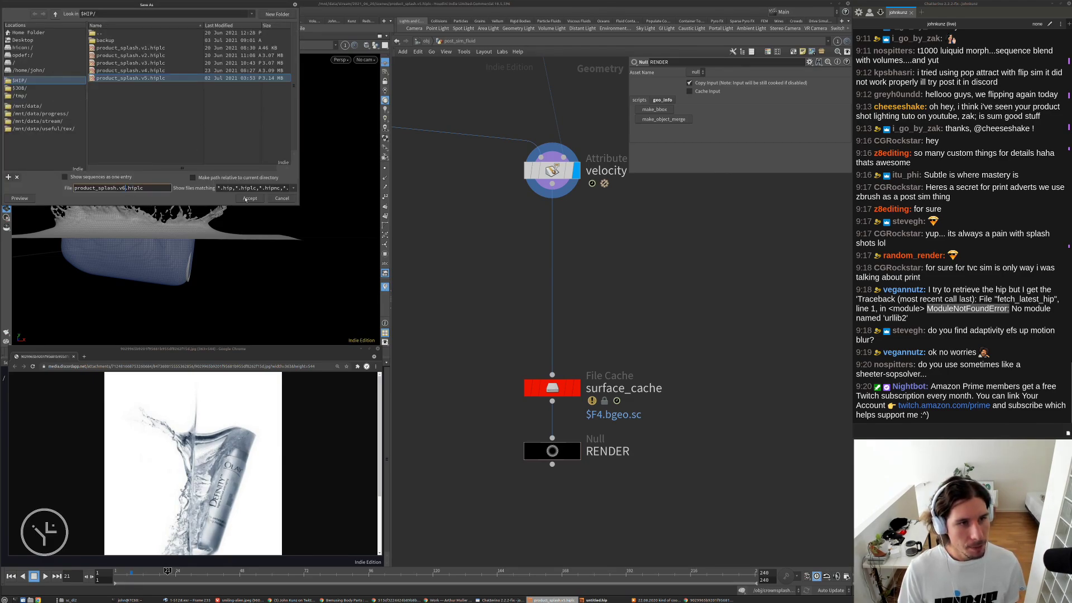
text(6)
click(249, 199)
- Move the surface_cache node up slightly to sit between the velocity and RENDER nodes
middle_drag(636, 292, 599, 250)
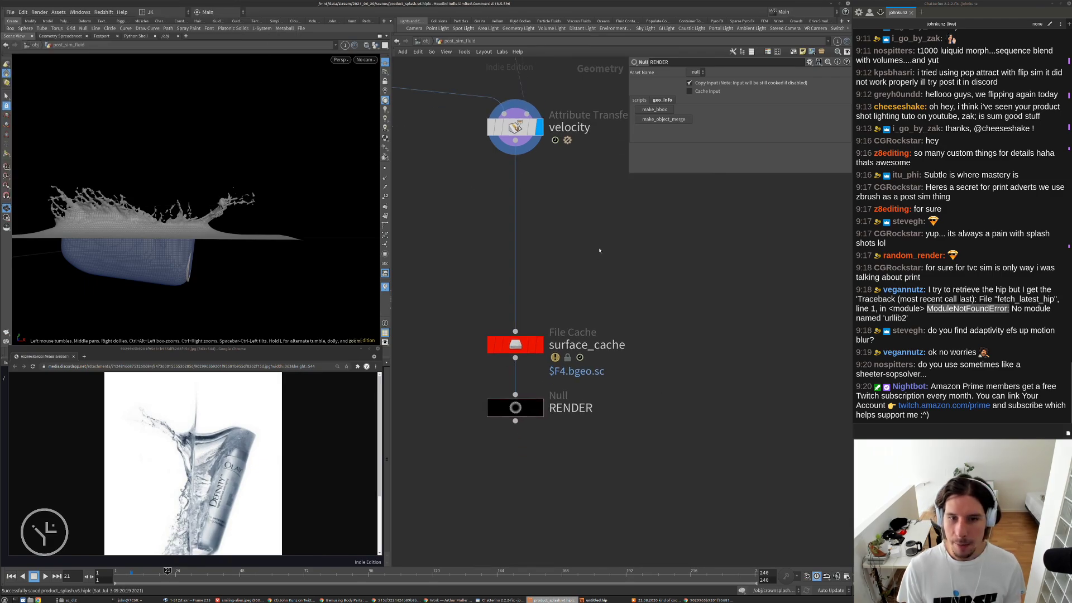
drag(521, 347, 522, 316)
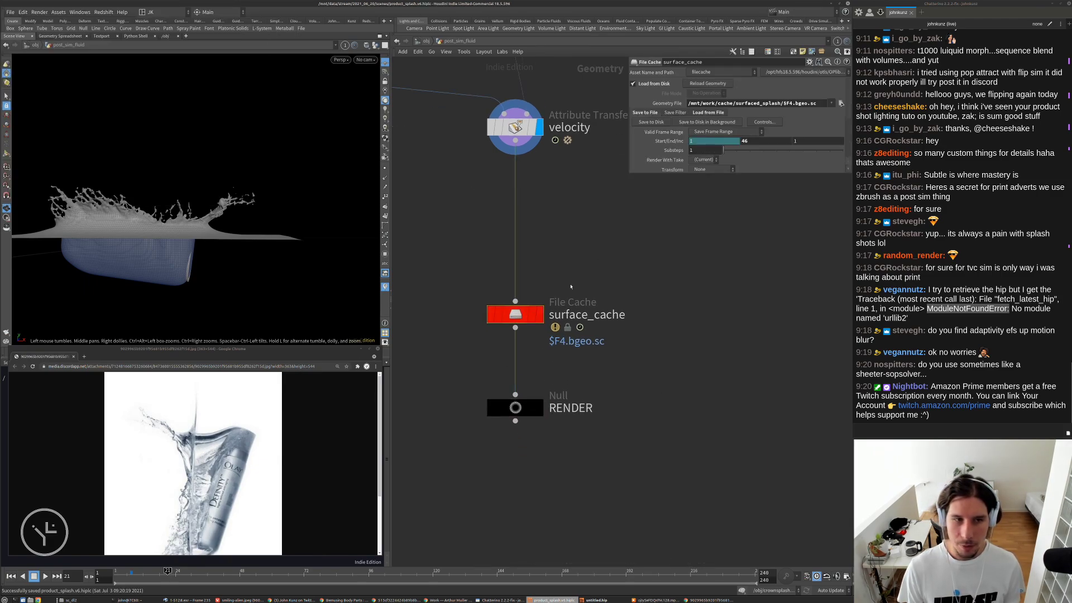
scroll(616, 261, down, 5)
middle_drag(612, 250, 672, 387)
scroll(671, 385, down, 4)
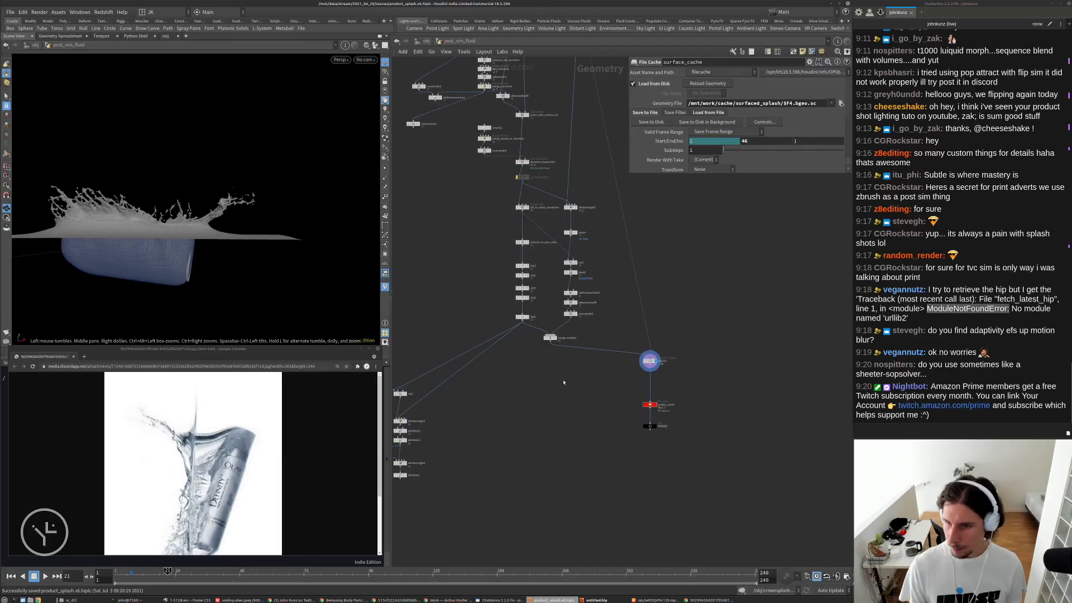
middle_drag(564, 380, 577, 398)
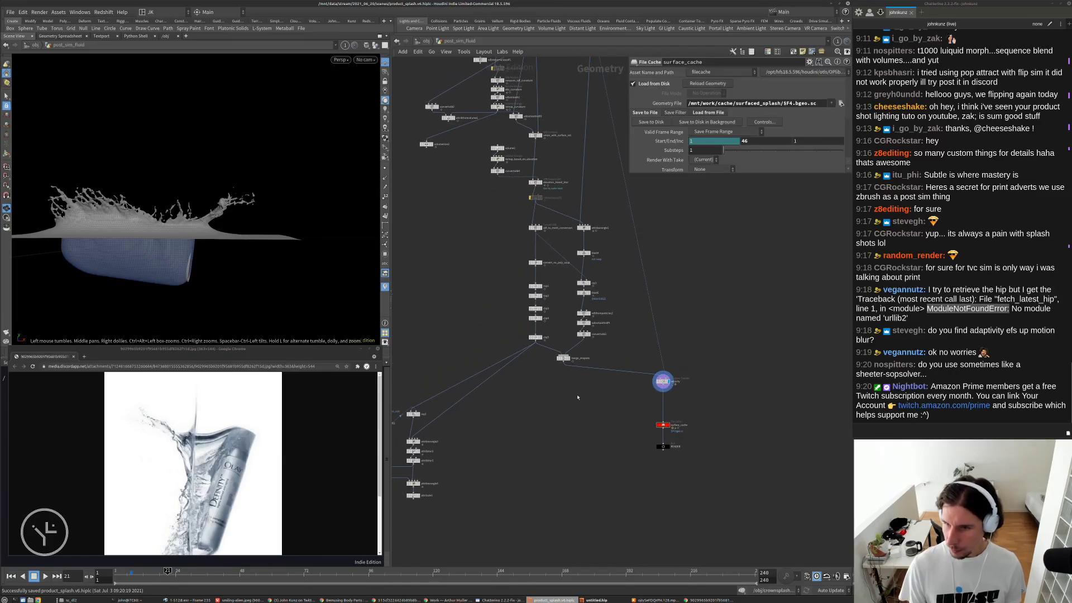
double_click(903, 362)
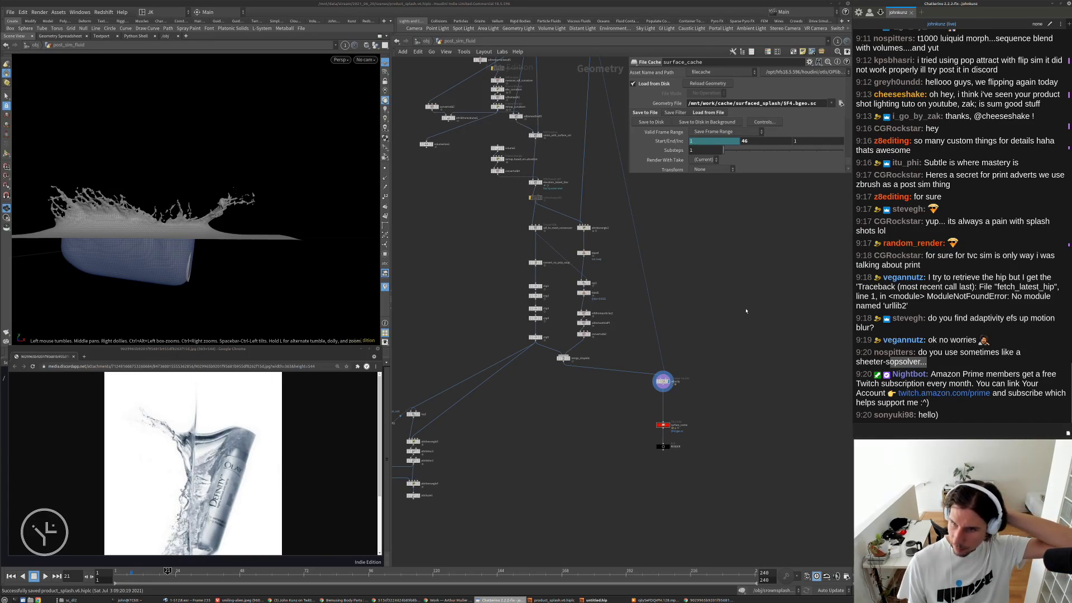
click(666, 276)
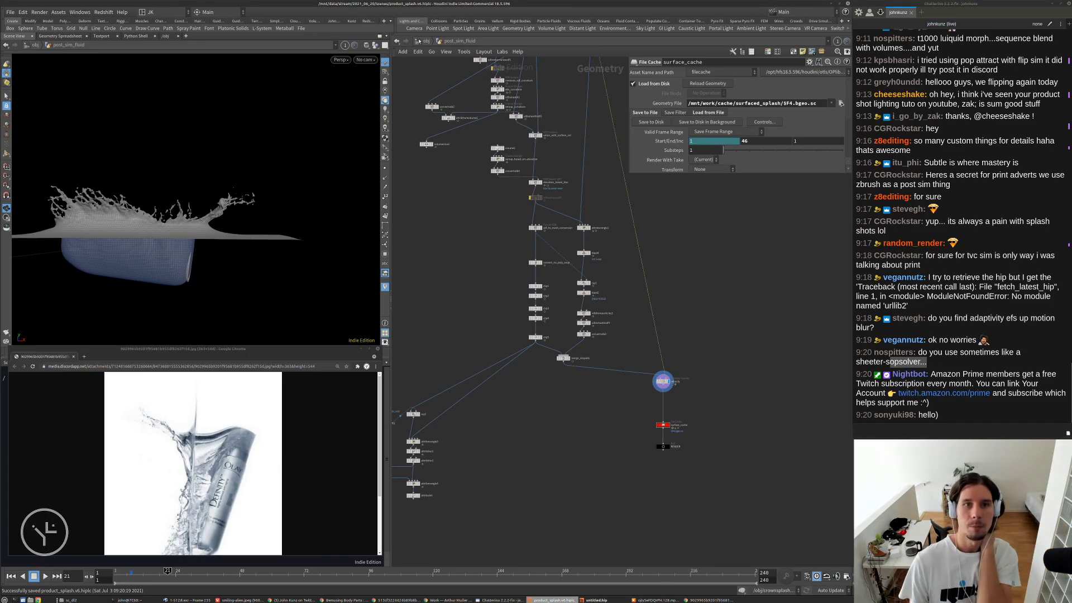
click(419, 42)
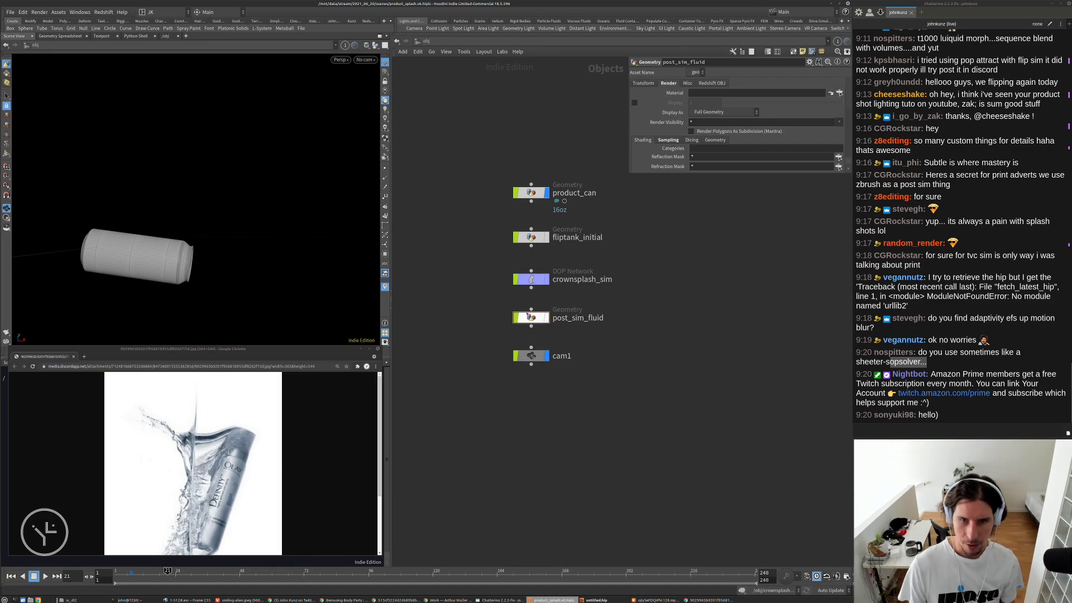
double_click(531, 318)
- Save the scene and start writing the surface_cache geometry to disk in the background
scroll(662, 427, up, 5)
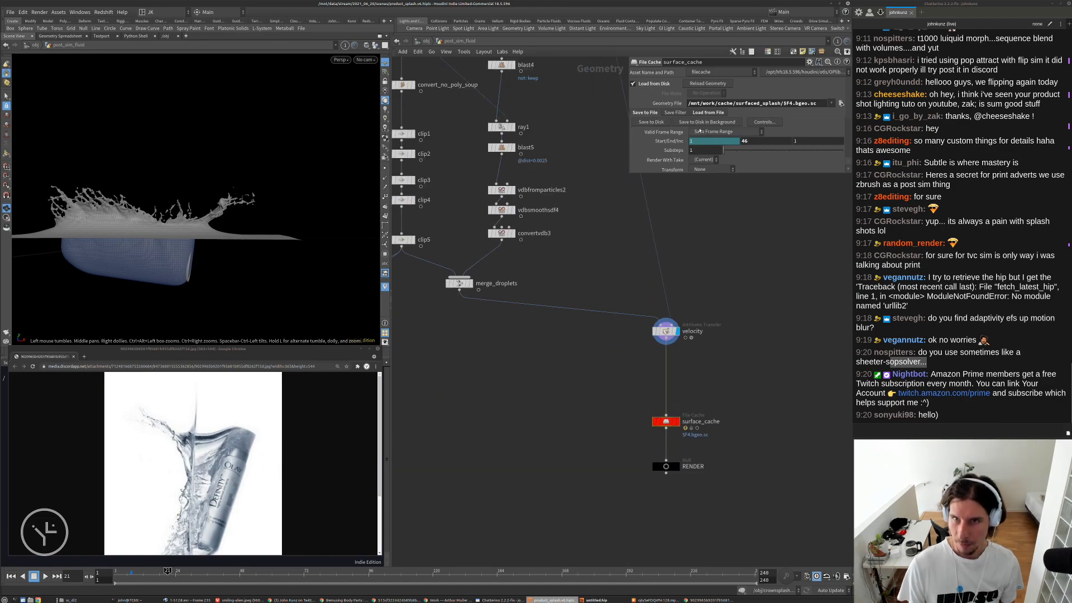
click(698, 122)
click(756, 139)
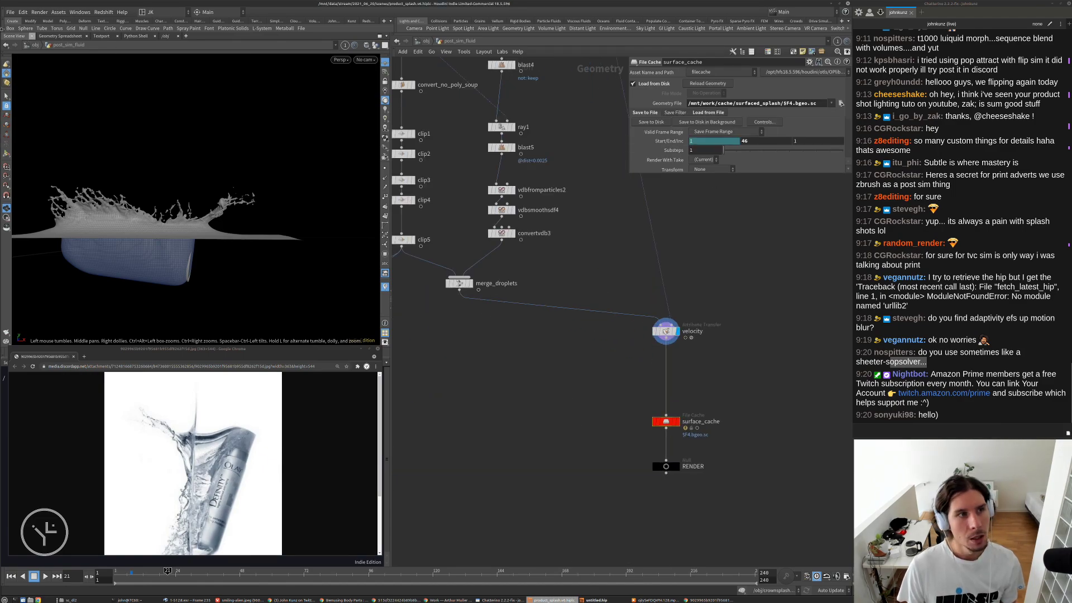
click(10, 12)
click(25, 60)
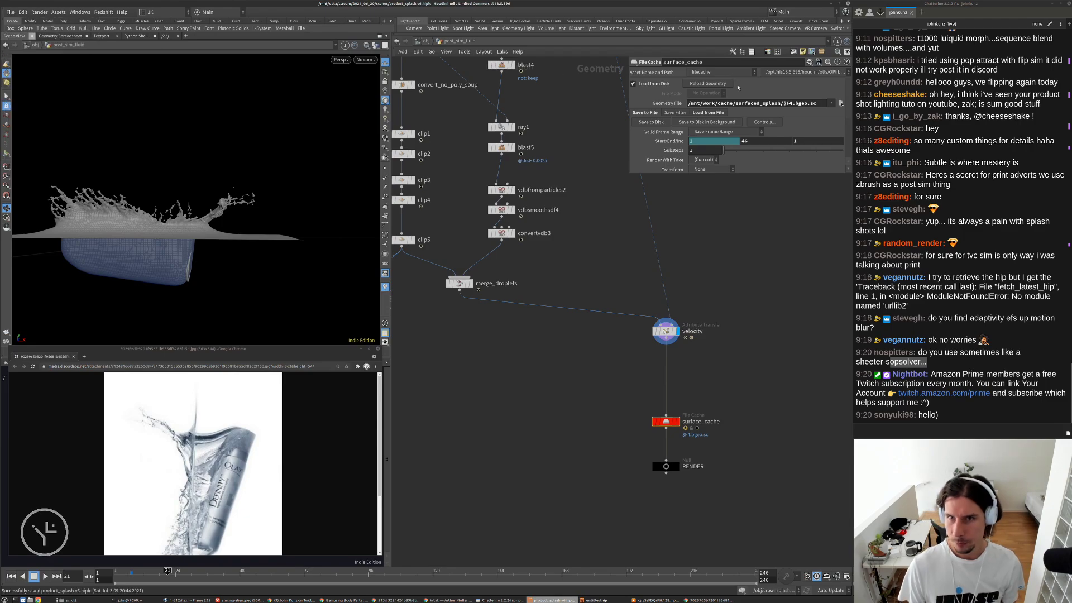
click(699, 122)
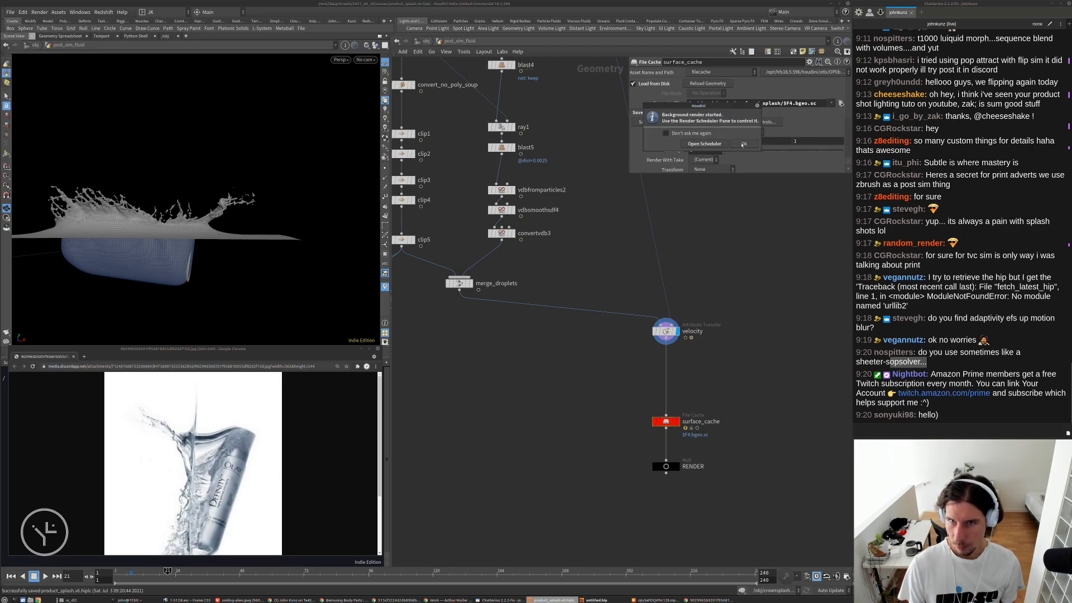
click(743, 144)
scroll(683, 432, up, 5)
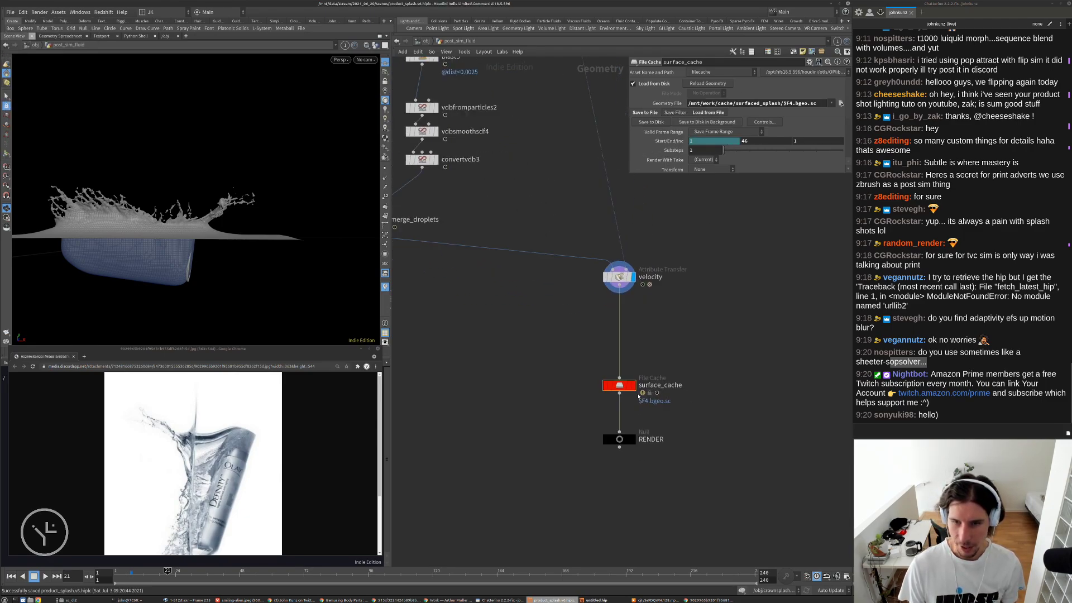
- Open the crownsplash_sim network and check the reseeding settings under the particle motion of flipsolver1
key(u)
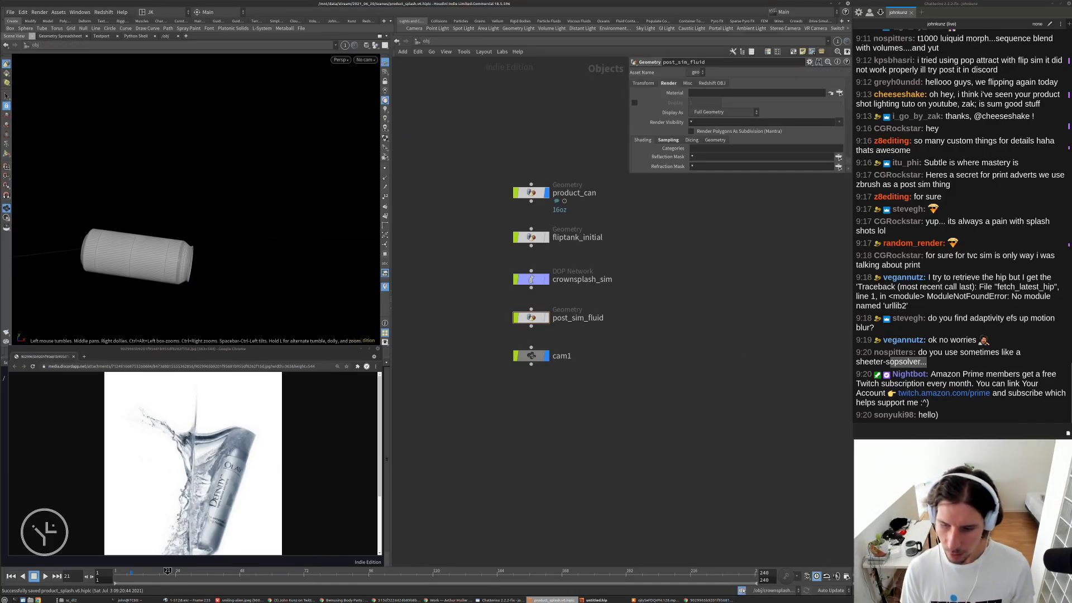
double_click(537, 280)
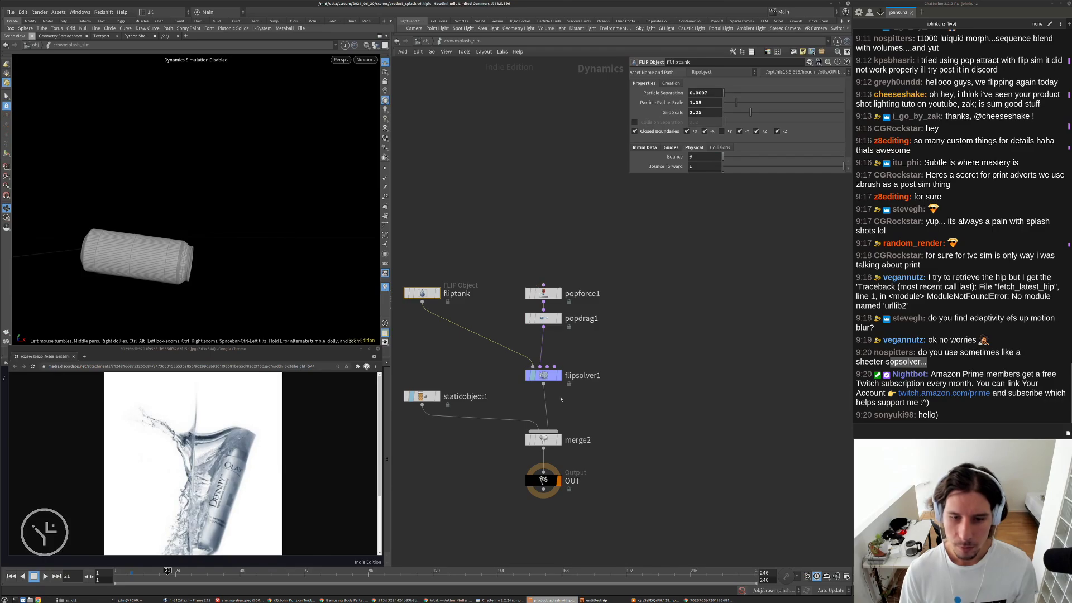
click(543, 376)
click(675, 83)
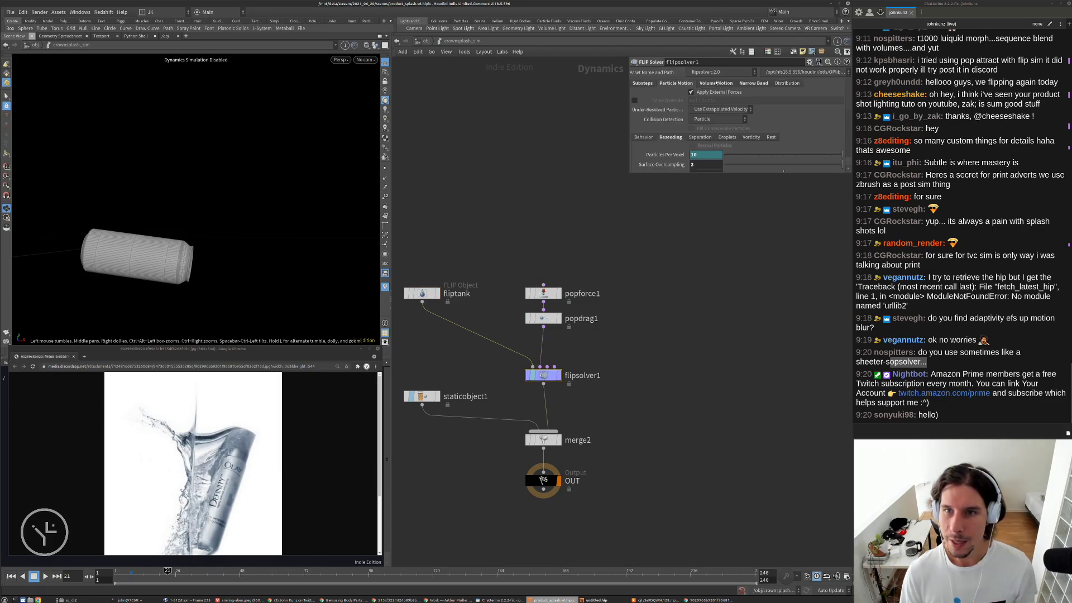
scroll(686, 140, down, 3)
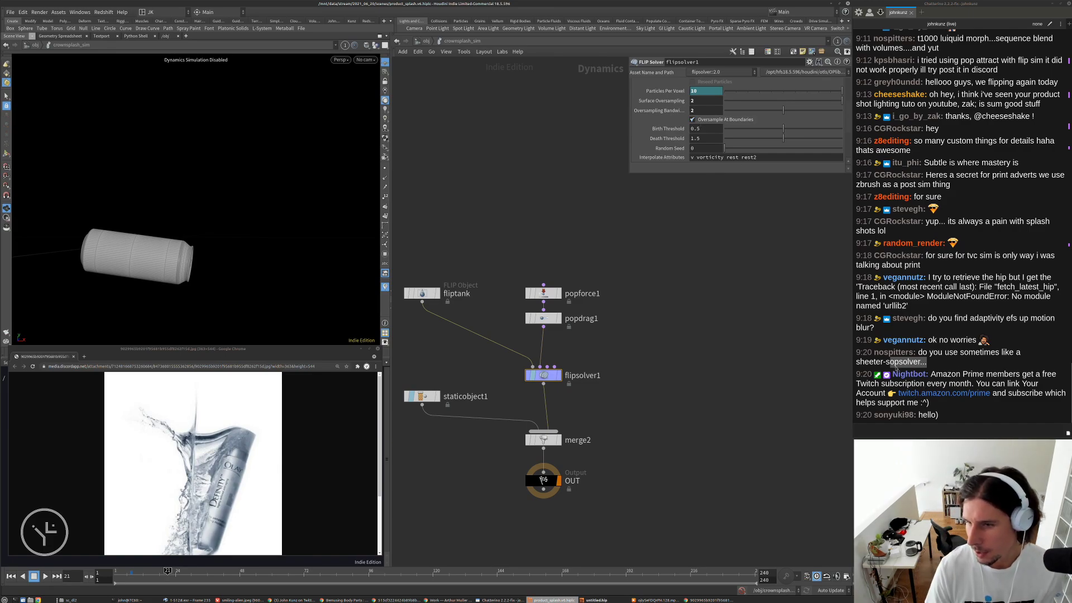
drag(886, 362, 853, 362)
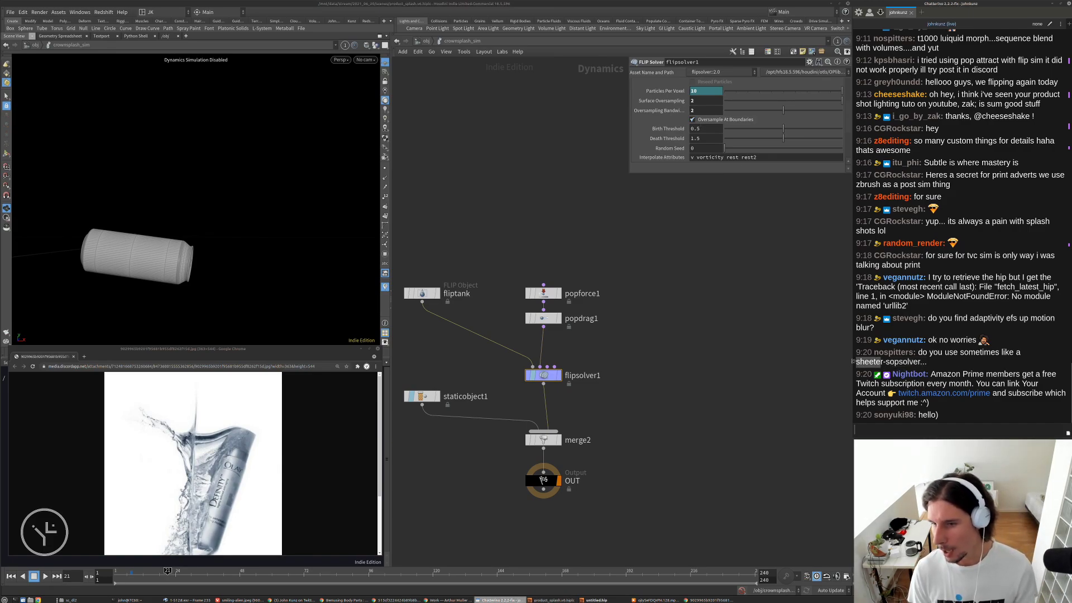
drag(922, 362, 858, 364)
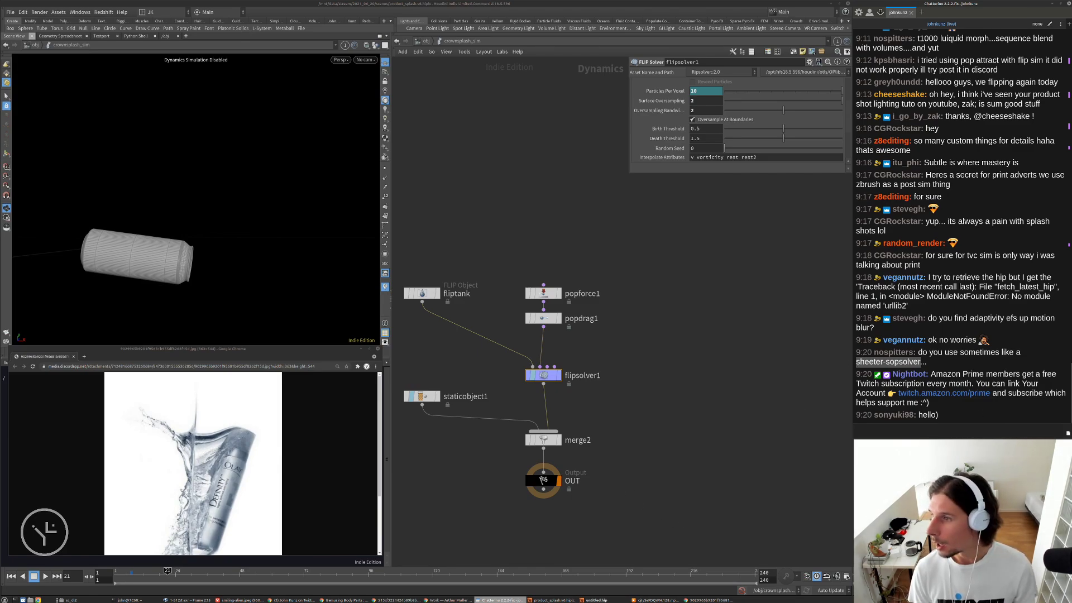
- Switch to Chrome and view the Vimeo video "Houdini FLIP Quick Tip - Abusing Reseeding for better small-scale viscous sim meshing"
click(293, 601)
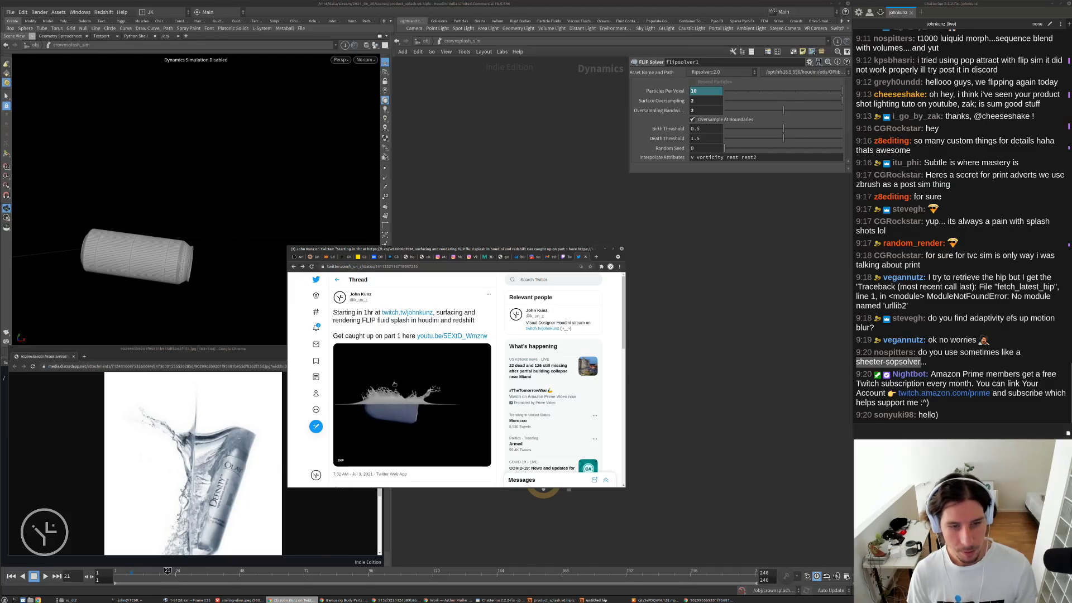
mouse_move(512, 248)
mouse_down()
mouse_move(701, 278)
mouse_move(1071, 285)
mouse_up()
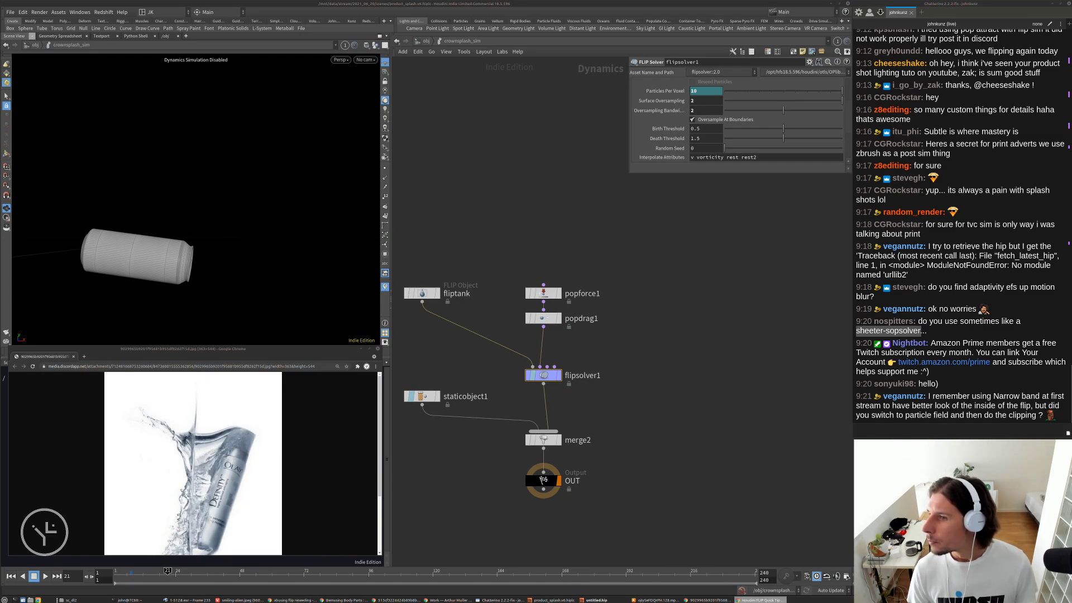
alt+drag(1071, 220, 681, 219)
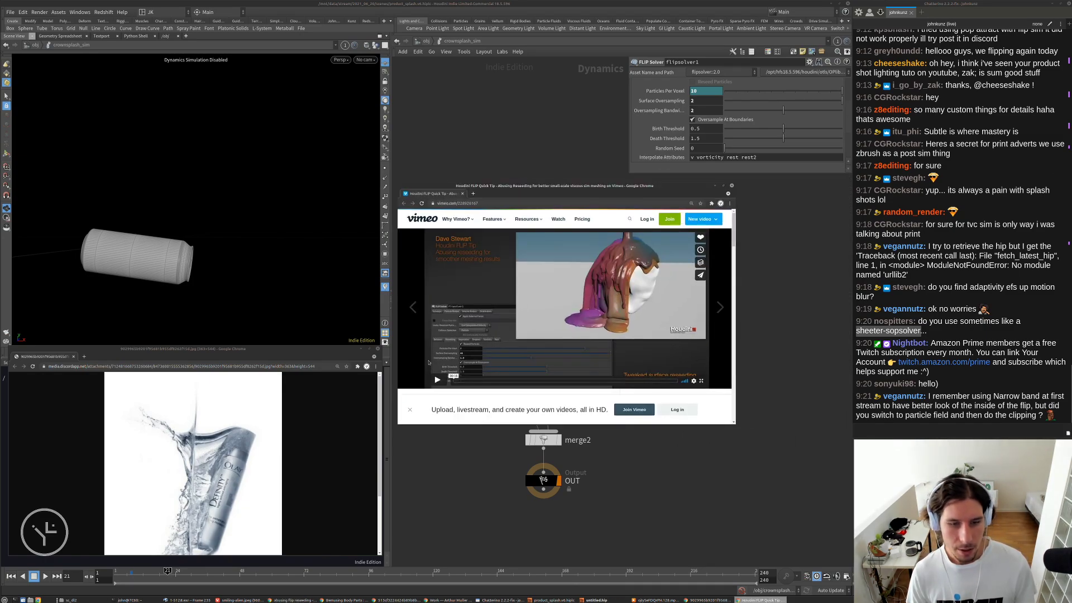
scroll(429, 363, down, 1)
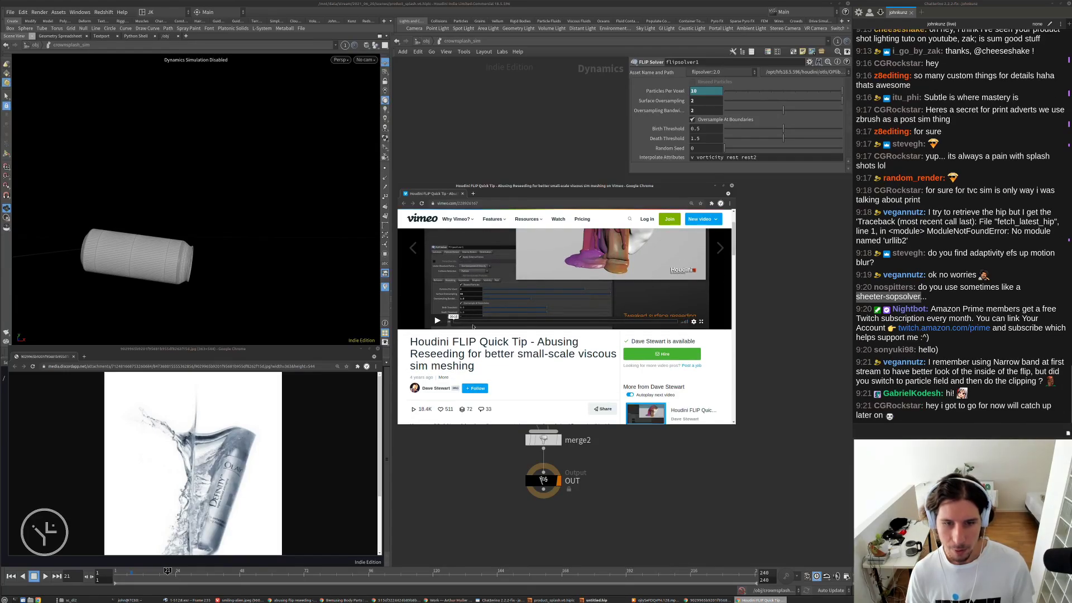
click(474, 327)
scroll(508, 337, up, 1)
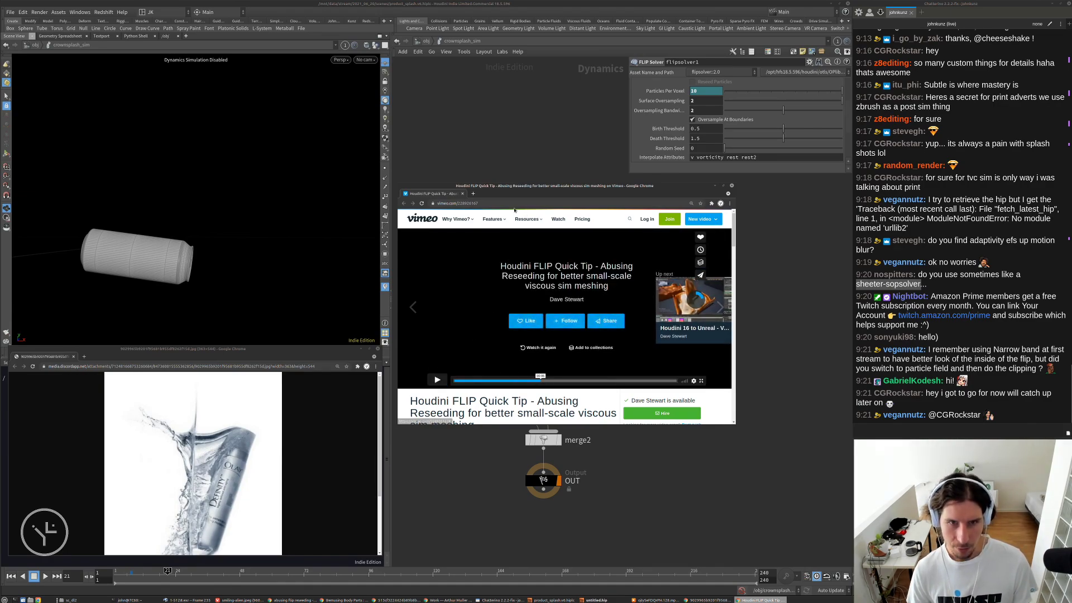
- Search the web for the artist's first name with "vimeo houdini" and open the Houdini FX TD's Vimeo profile
drag(521, 186, 524, 177)
click(525, 193)
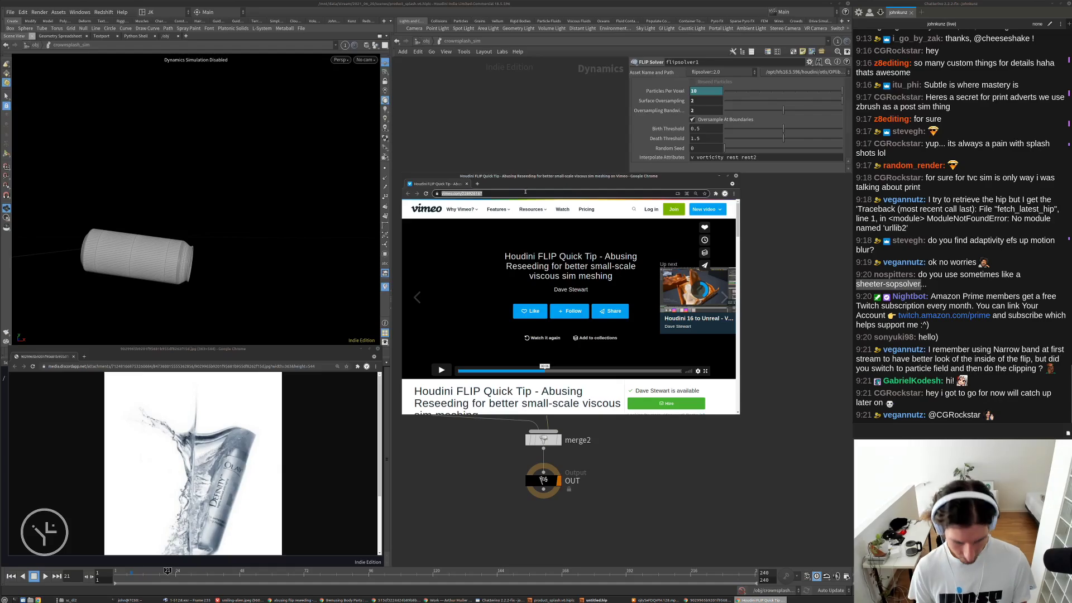
text(alejandrop)
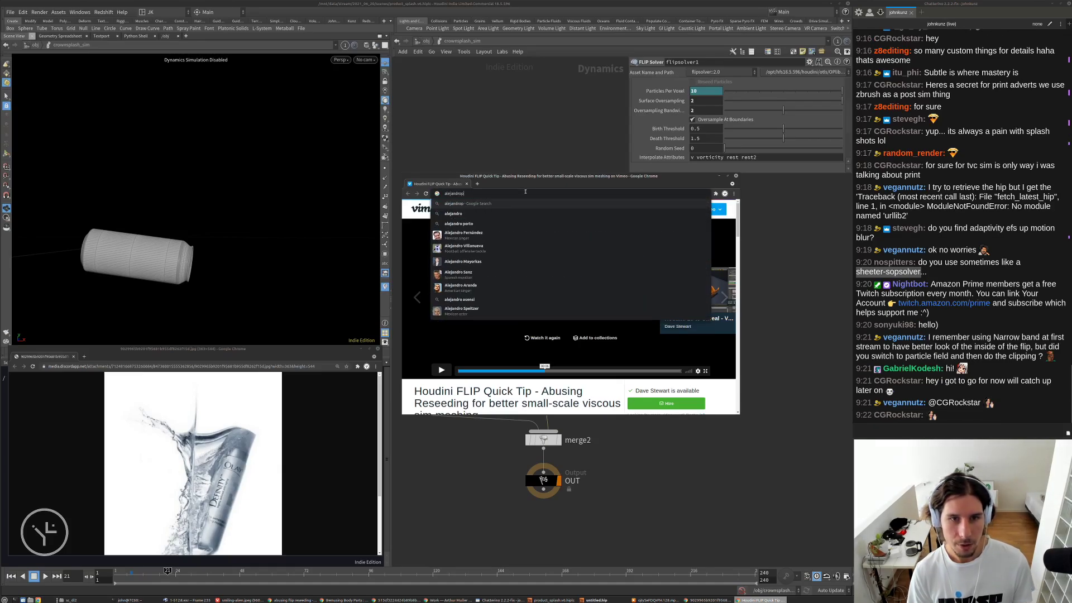
key(BackSpace)
text(vimeo)
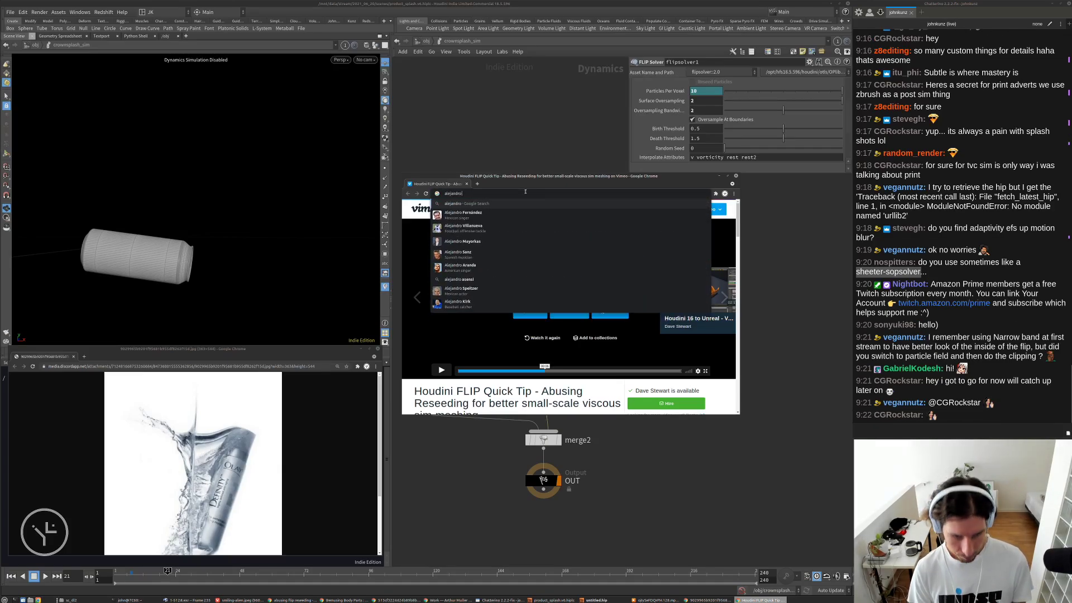
text( houdini)
key(Return)
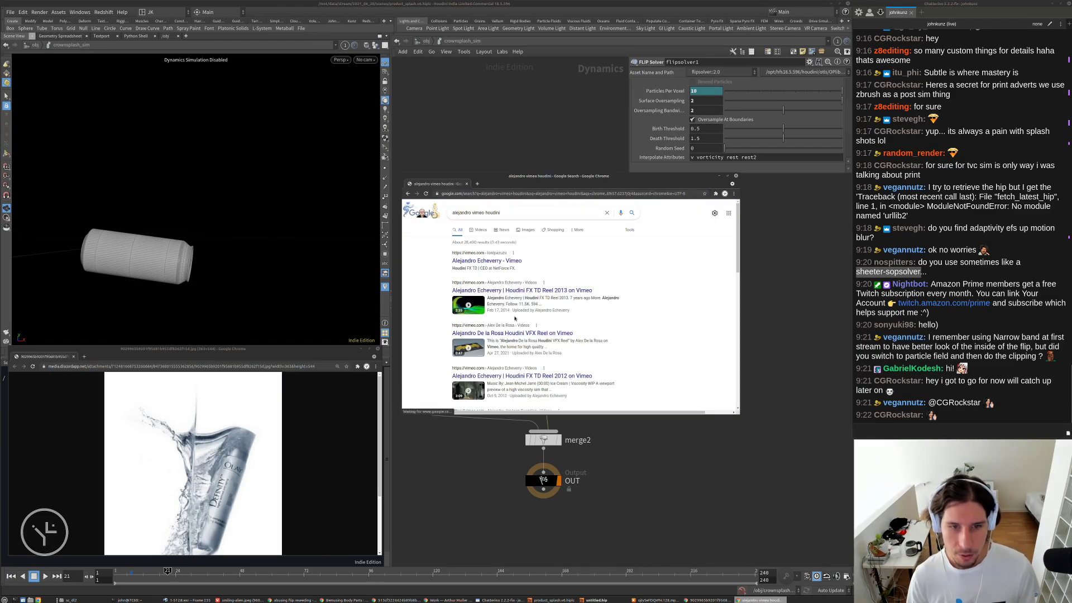
click(484, 261)
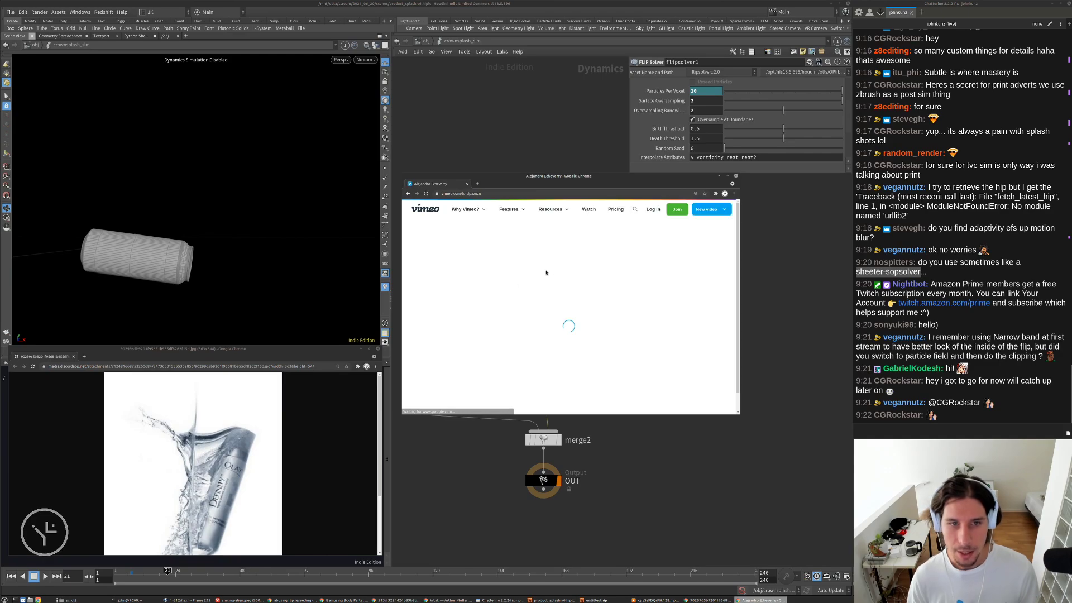
- Browse the video thumbnails on the Vimeo profile, examining the Tension, FLIP and smoke solver previews
scroll(605, 290, down, 1)
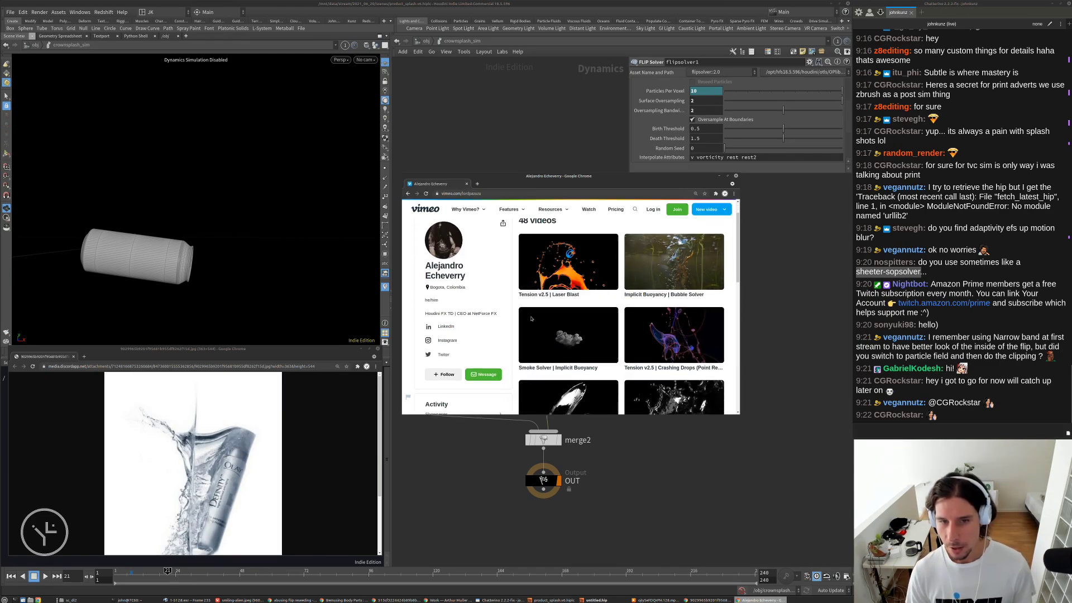
scroll(643, 301, down, 2)
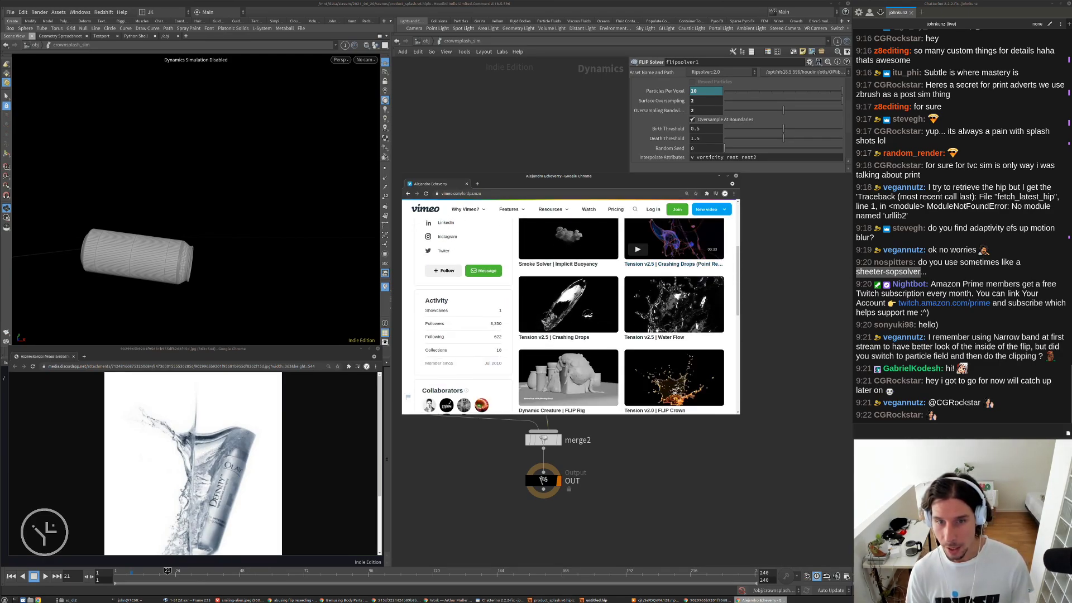
scroll(625, 293, down, 1)
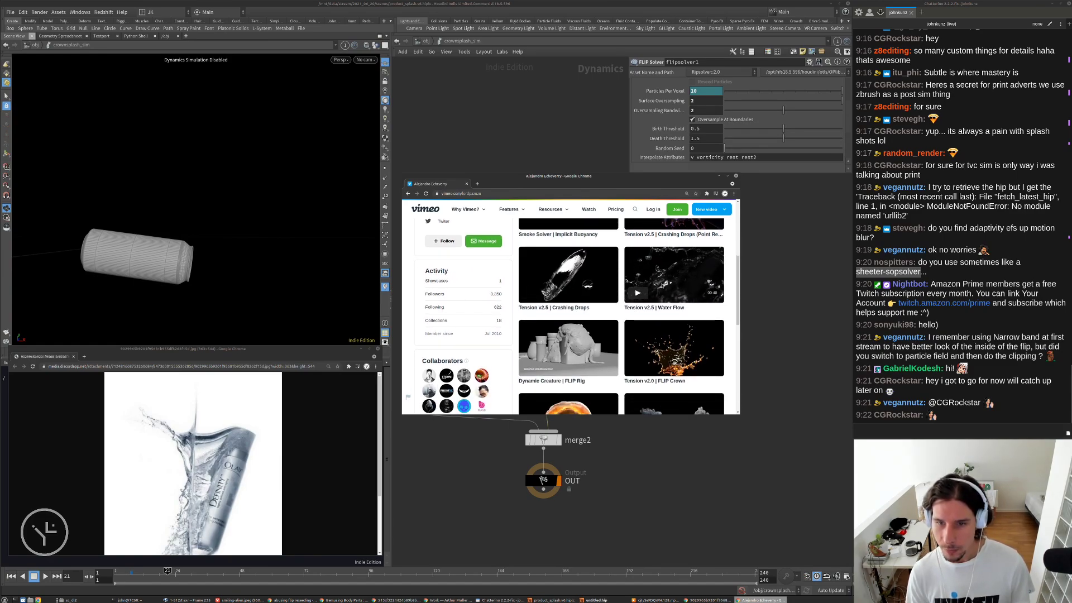
scroll(670, 286, down, 2)
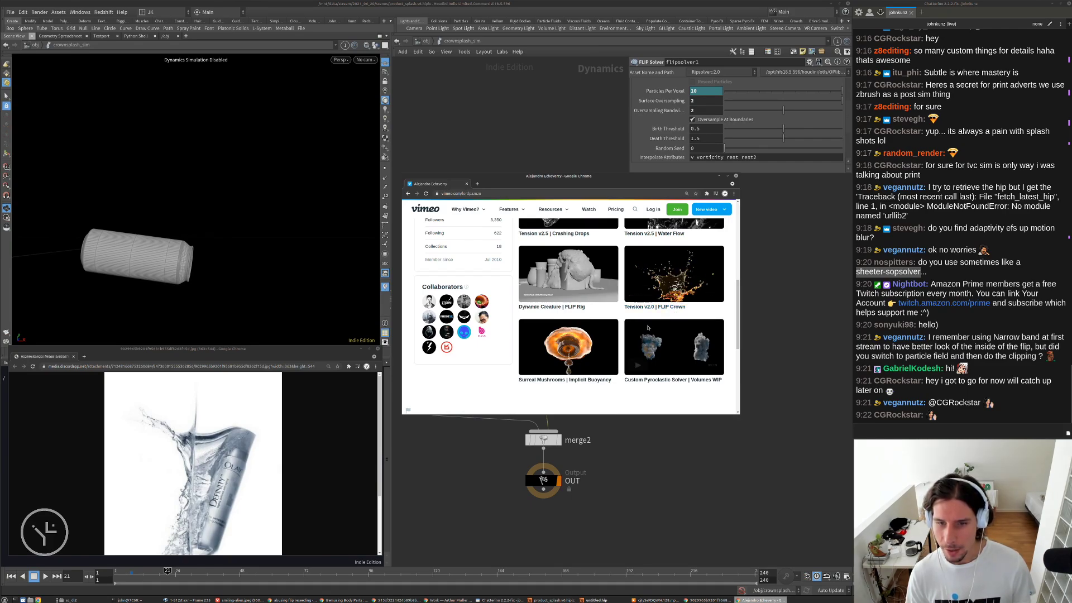
scroll(611, 292, up, 2)
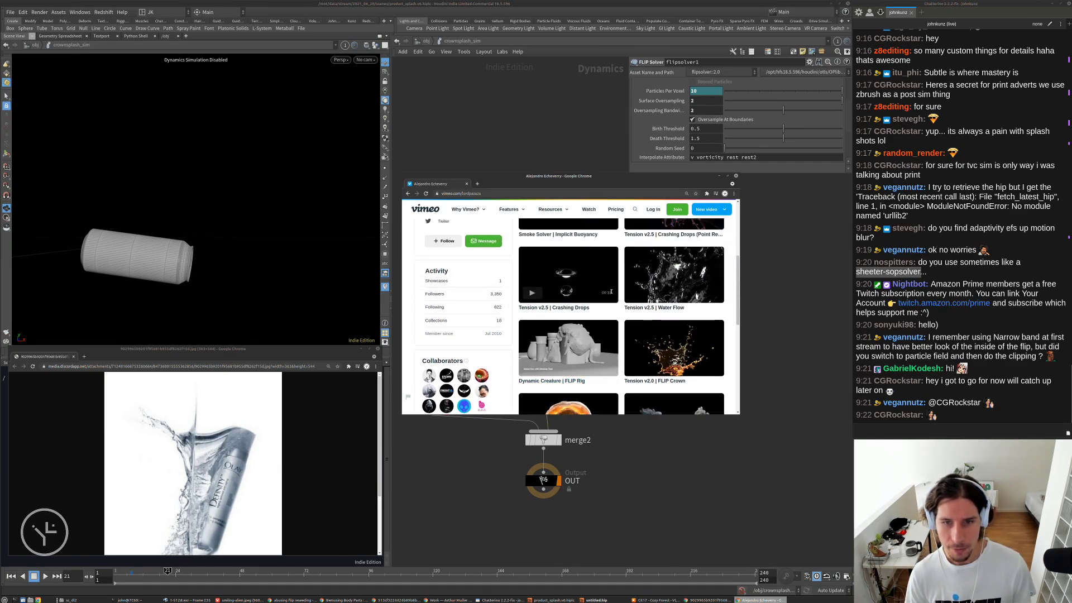
scroll(577, 304, up, 1)
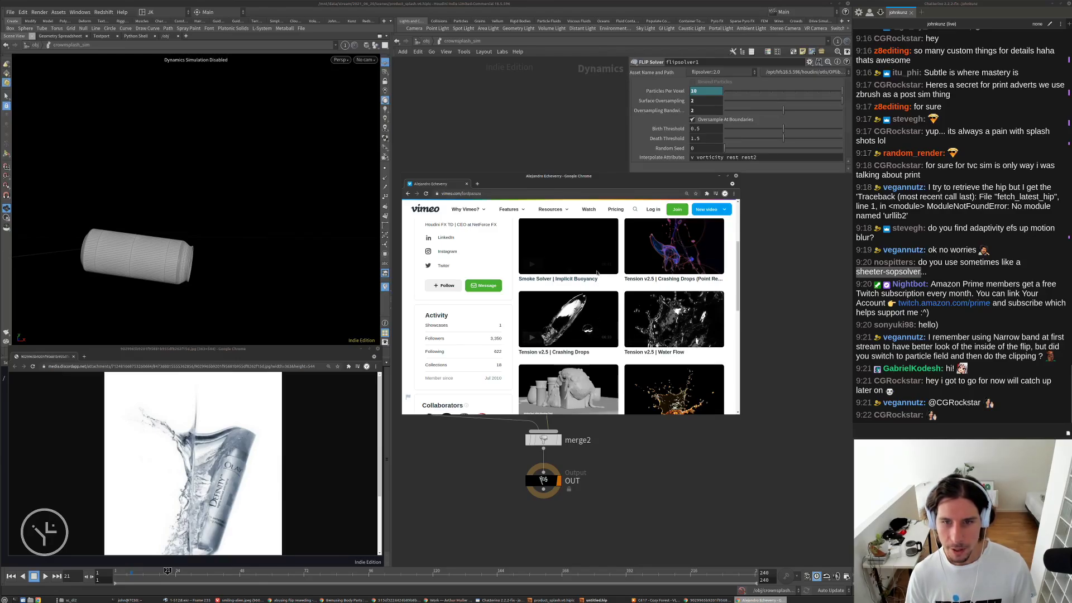
scroll(577, 314, up, 3)
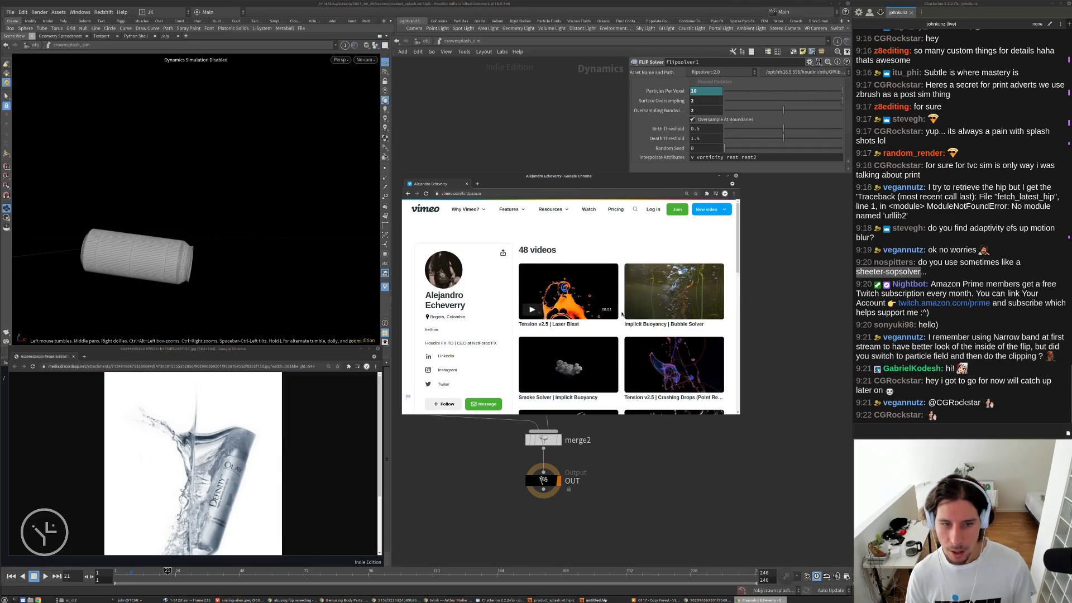
scroll(601, 327, down, 6)
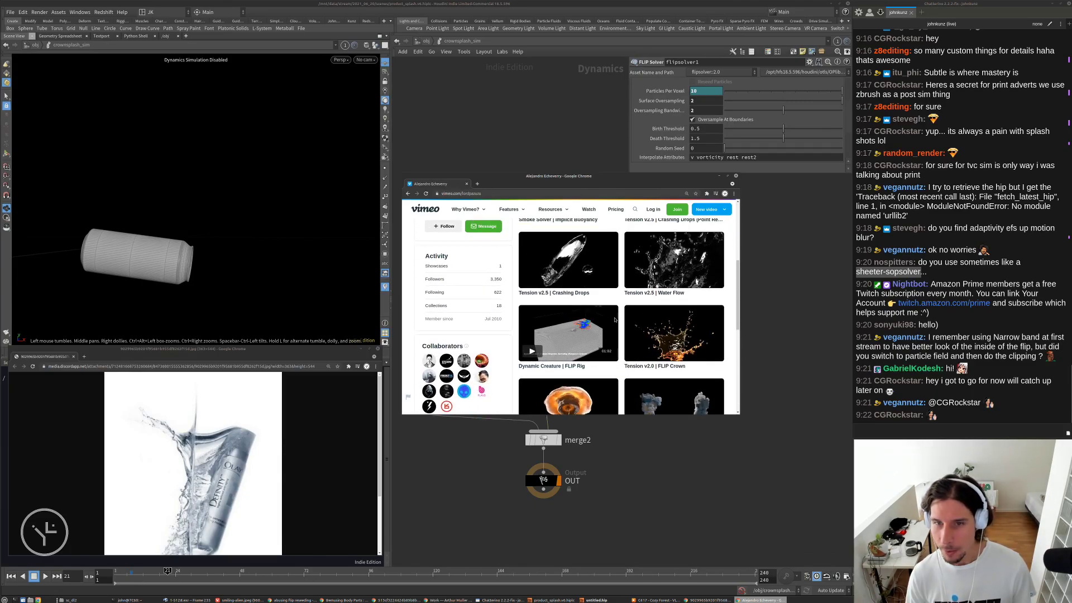
scroll(626, 321, up, 2)
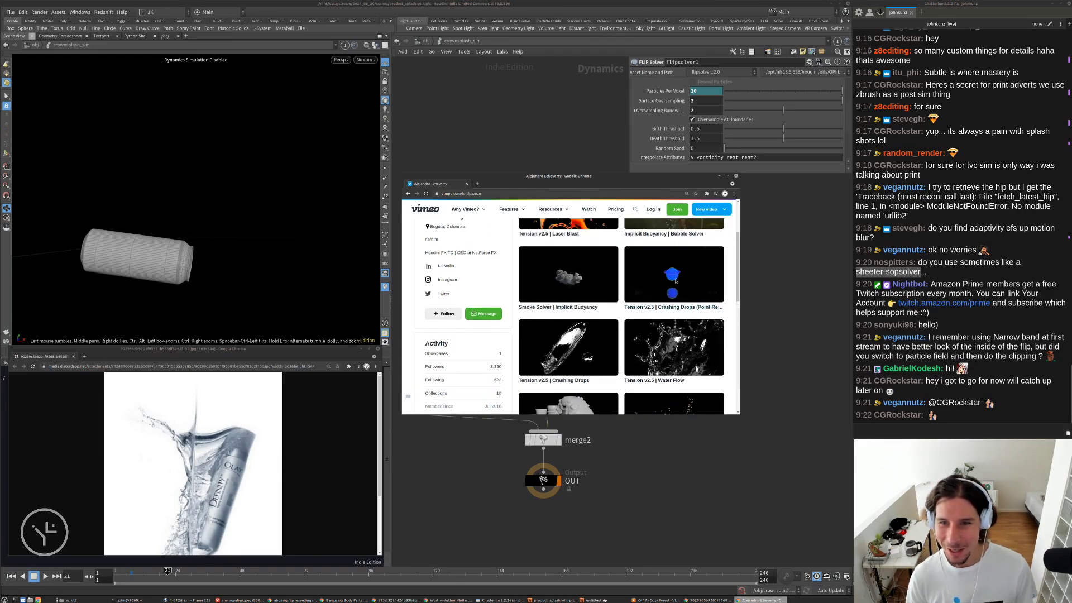
- Play the second "Tension v2.5 | Crashing Drops" video, the point version, pause it during the splash and return to Houdini
click(643, 254)
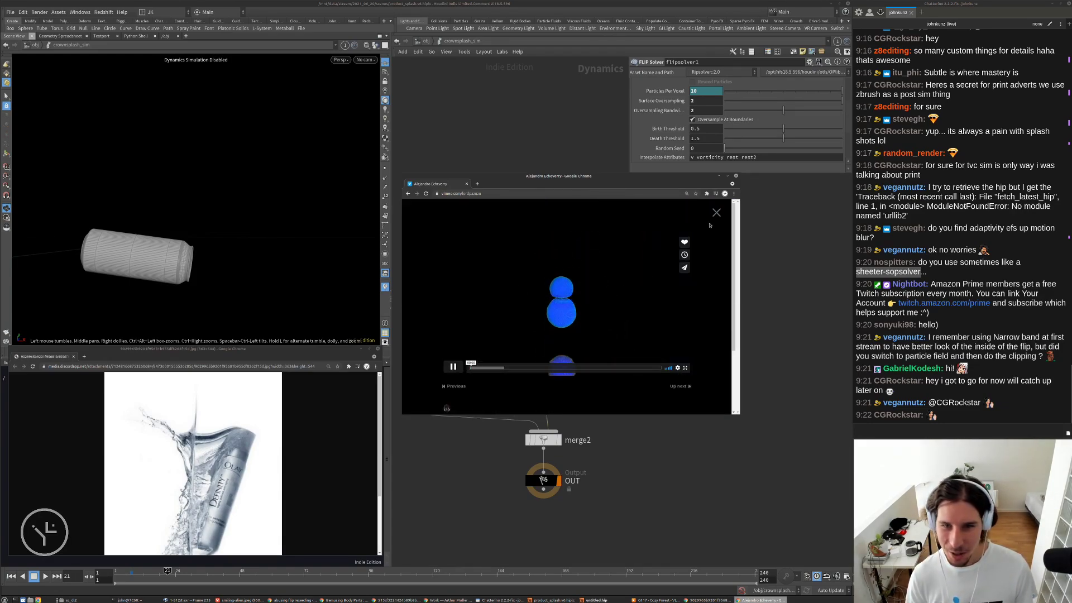
click(454, 367)
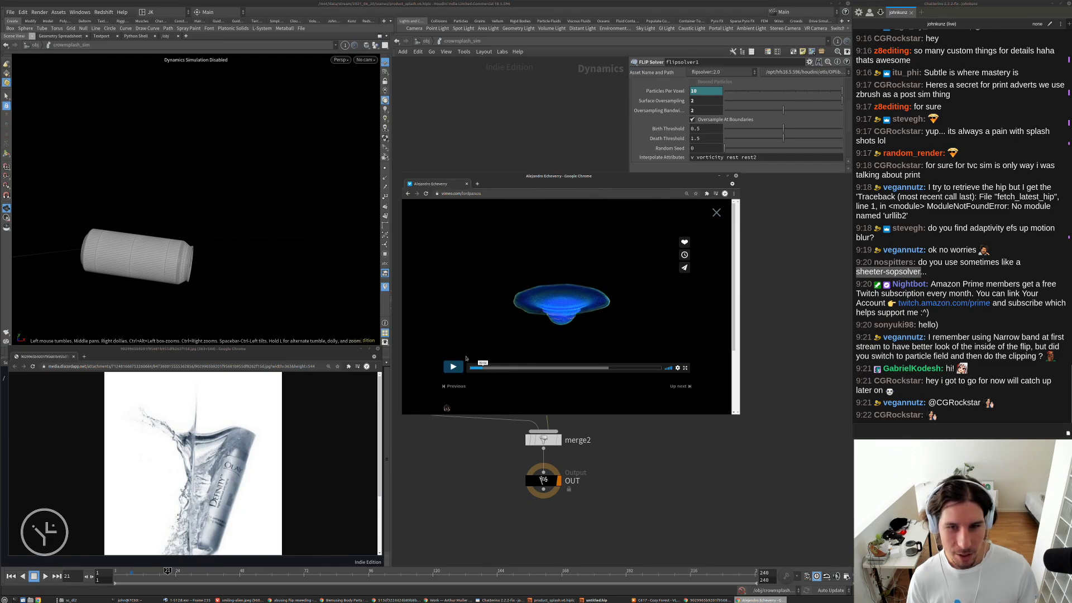
click(773, 286)
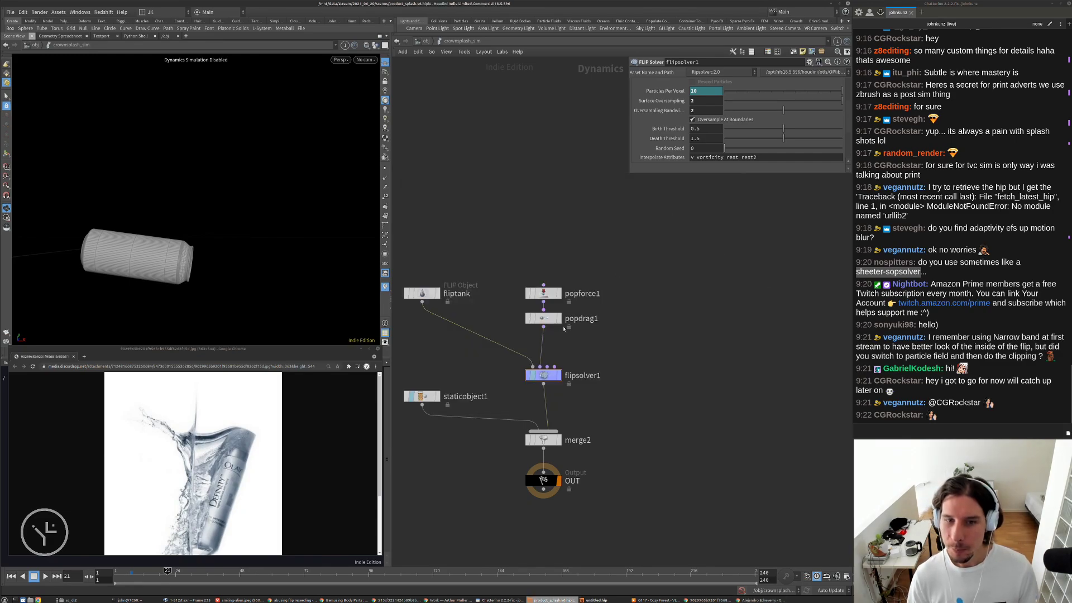
- Review the reseeding and narrow band settings of flipsolver1
middle_drag(564, 329, 618, 241)
scroll(659, 140, up, 3)
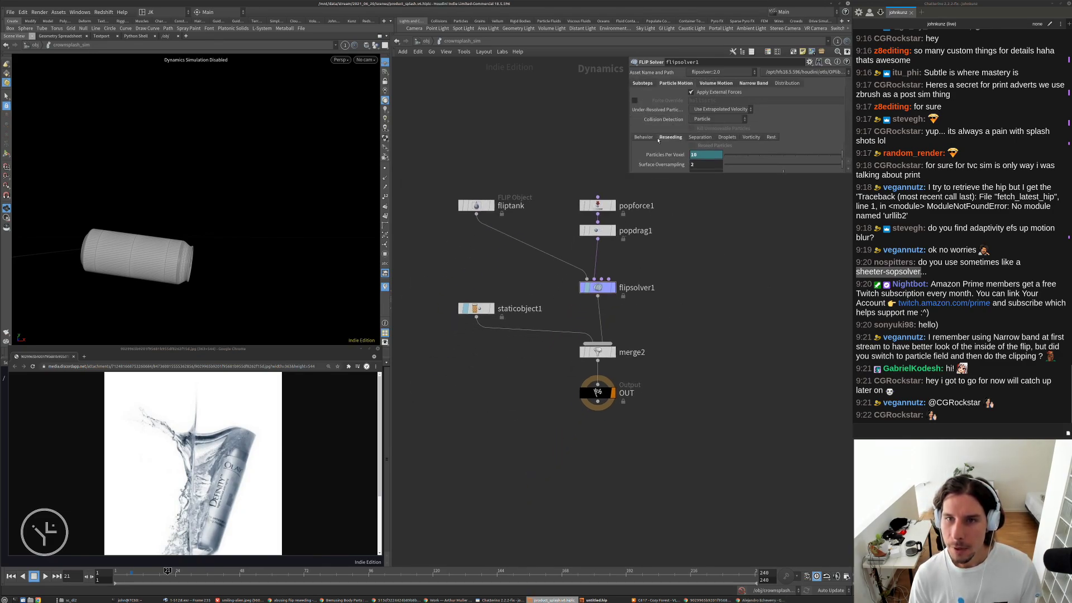
scroll(674, 147, down, 1)
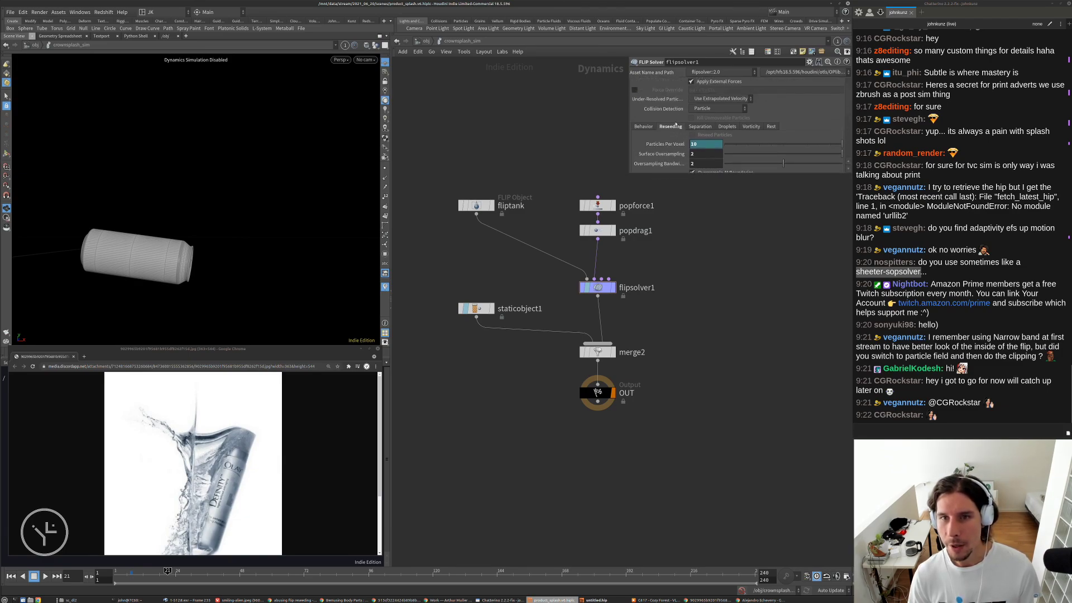
scroll(673, 140, up, 1)
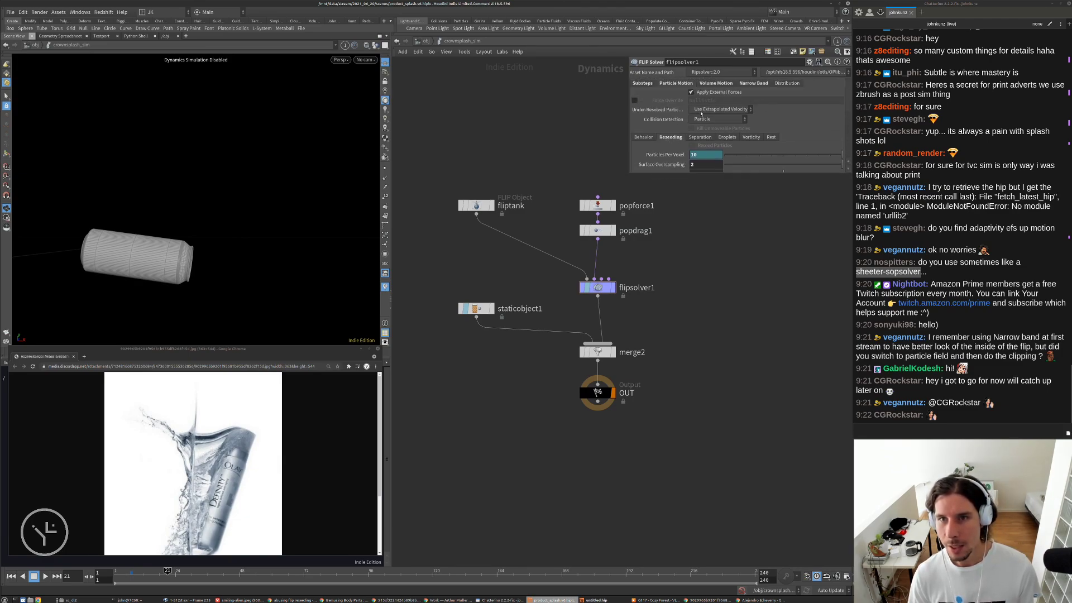
click(755, 84)
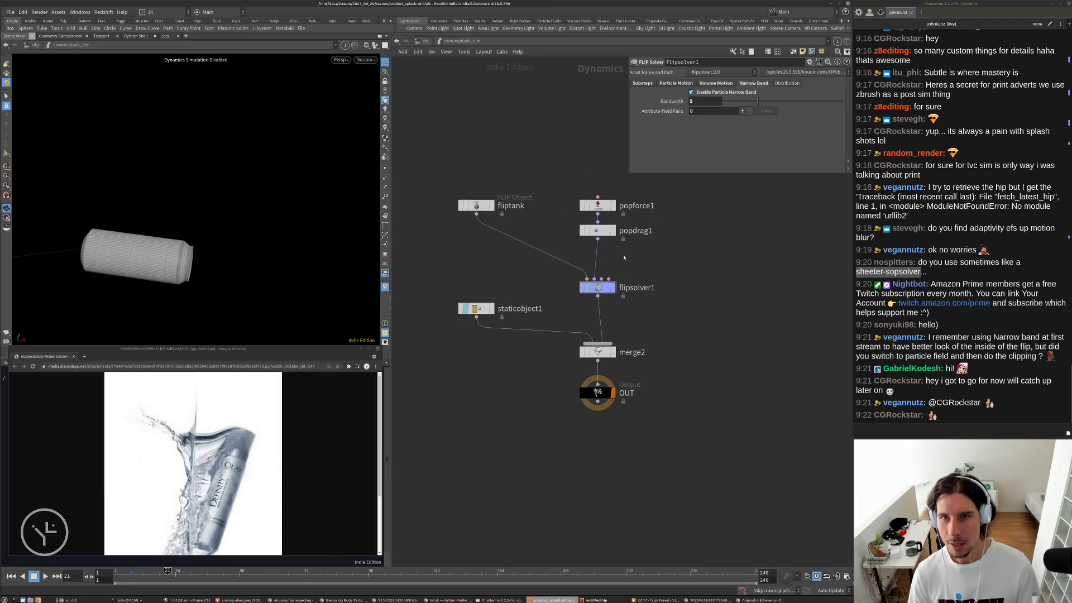
middle_drag(690, 274, 636, 256)
drag(642, 235, 518, 282)
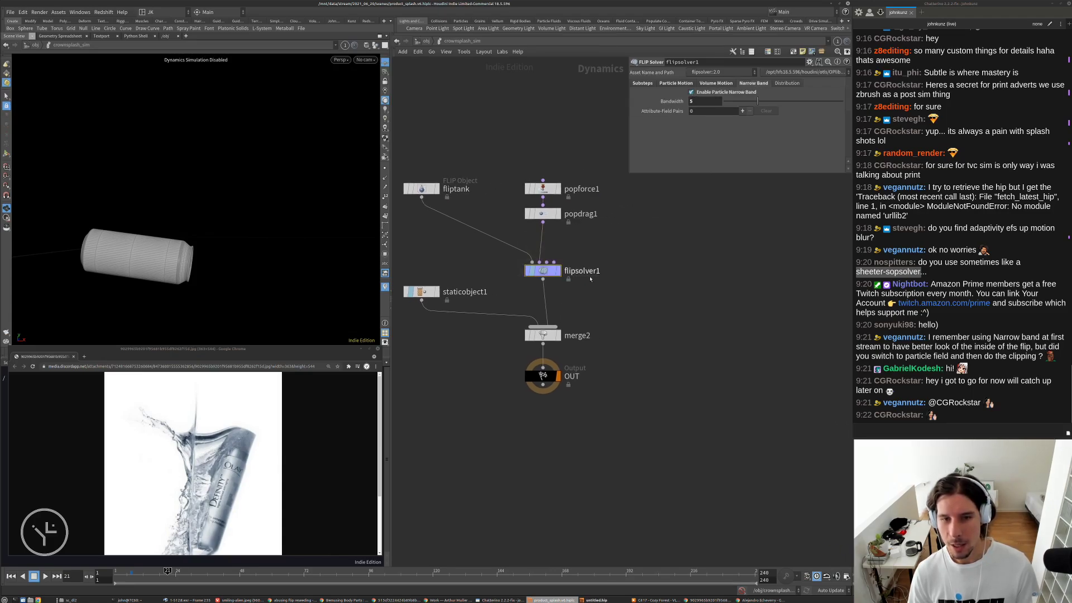
- Show the surface tension settings in flipsolver1's volume motion, switching Enable Surface Tension off and back on
click(676, 83)
click(717, 84)
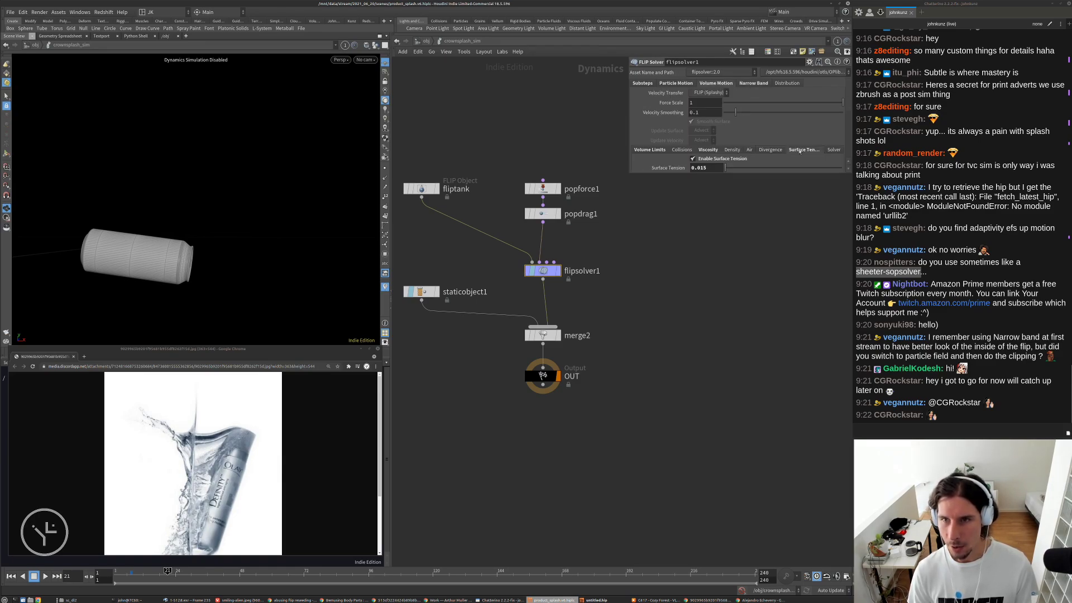
scroll(697, 105, down, 3)
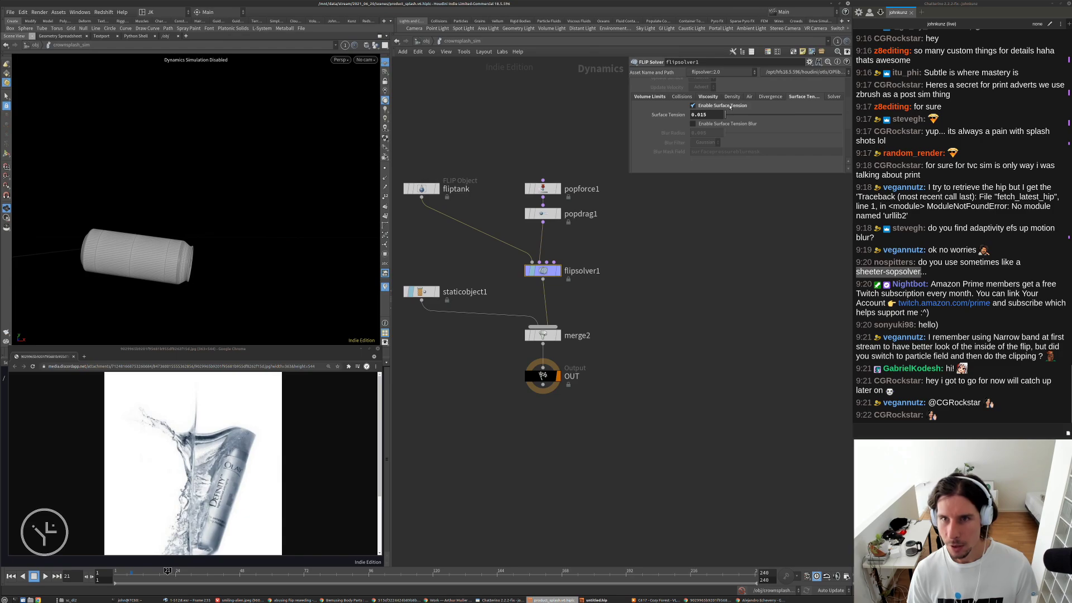
click(693, 106)
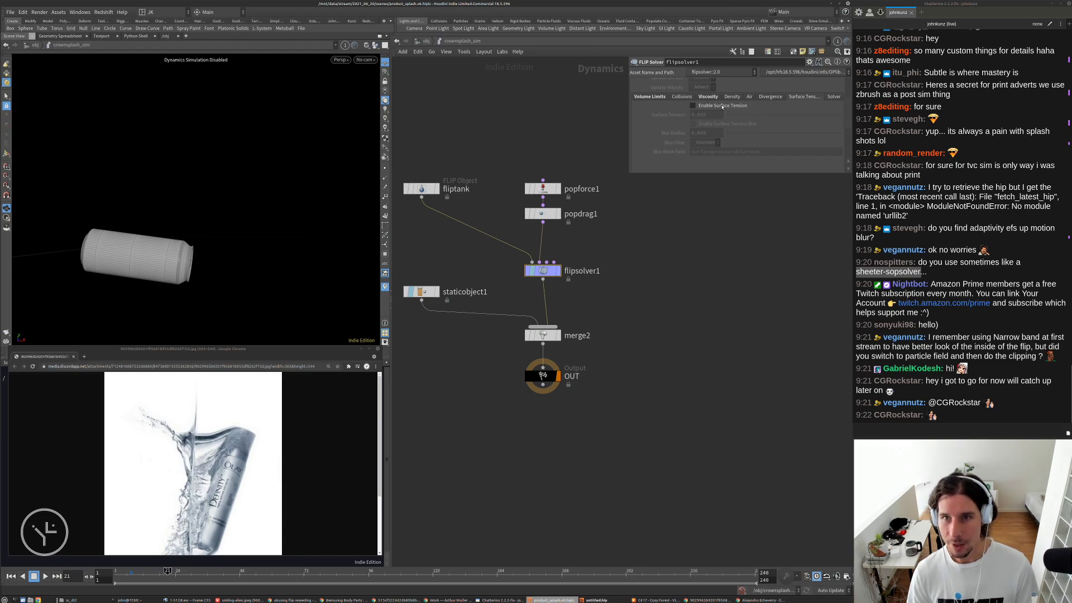
click(721, 105)
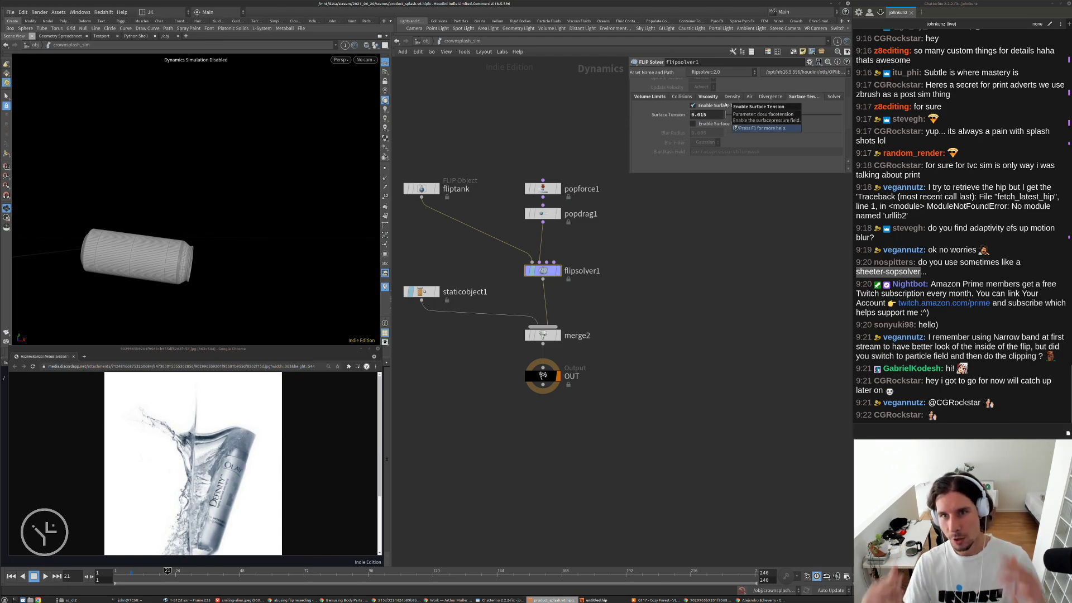
- Leave the crownsplash_sim network and open the post_sim_fluid geometry network from the object level
scroll(614, 247, down, 2)
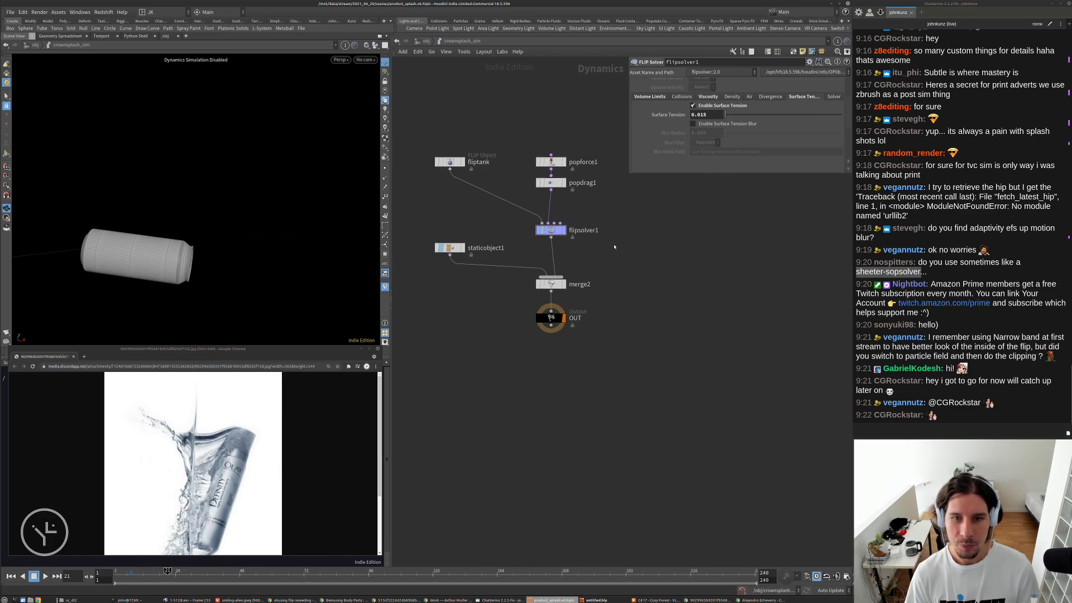
scroll(500, 123, down, 2)
click(427, 42)
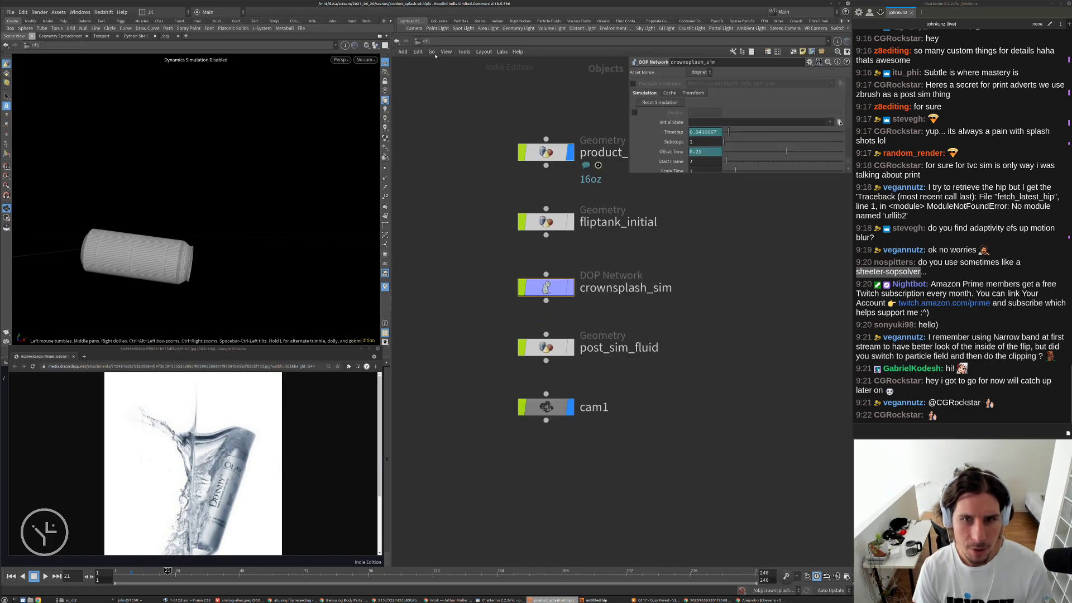
double_click(545, 350)
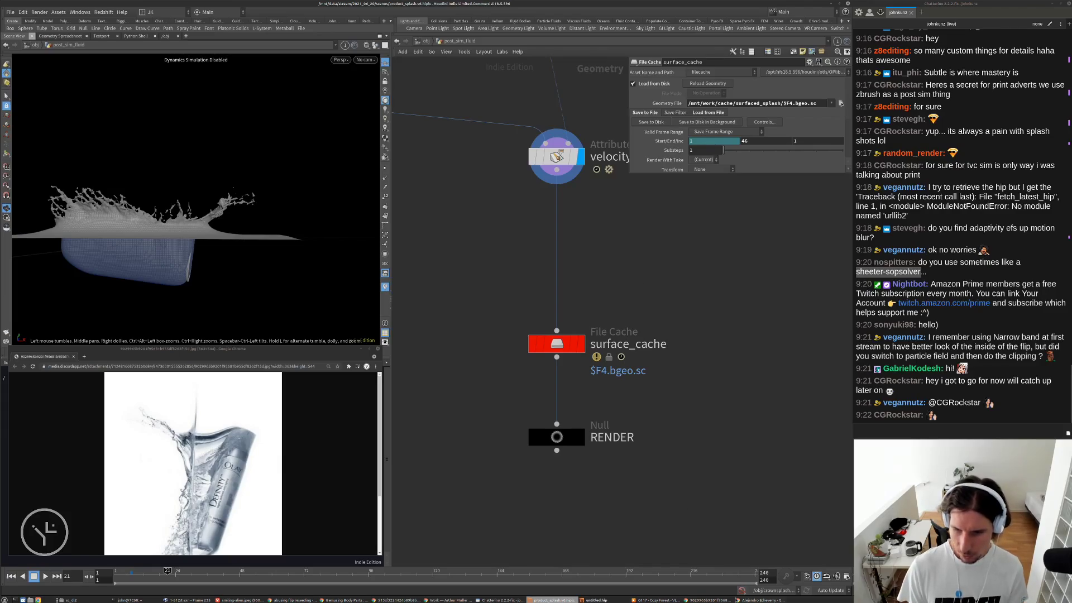
- Close the Chrome window that holds the artist's Vimeo profile
click(760, 601)
right_click(756, 600)
click(747, 593)
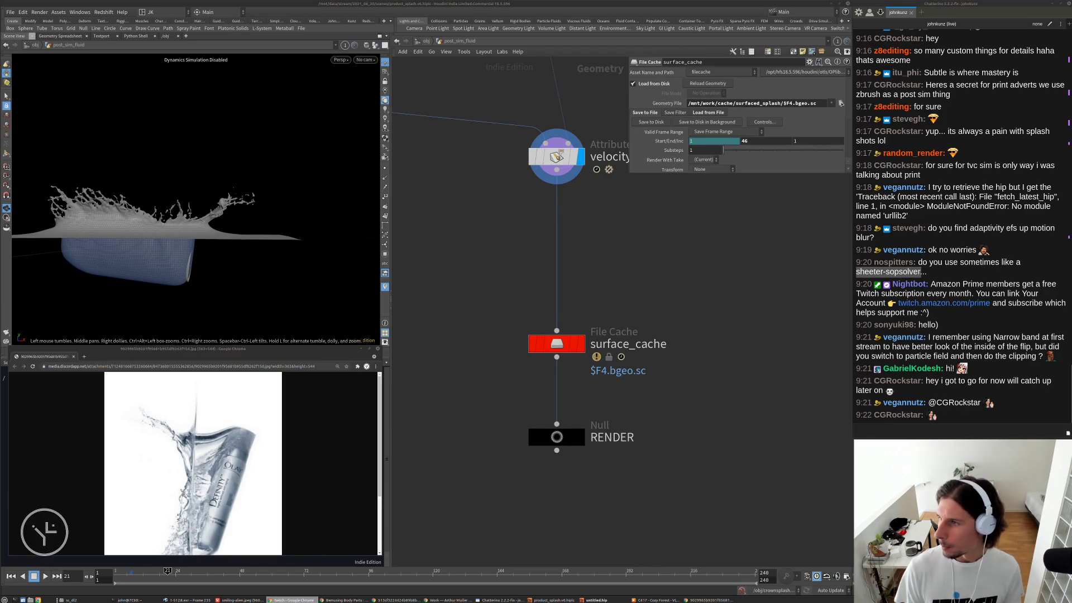
- Bring the Twitter browser window into view, watch the splash preview GIF in the tweet and move the window away again
super+drag(1071, 363, 493, 449)
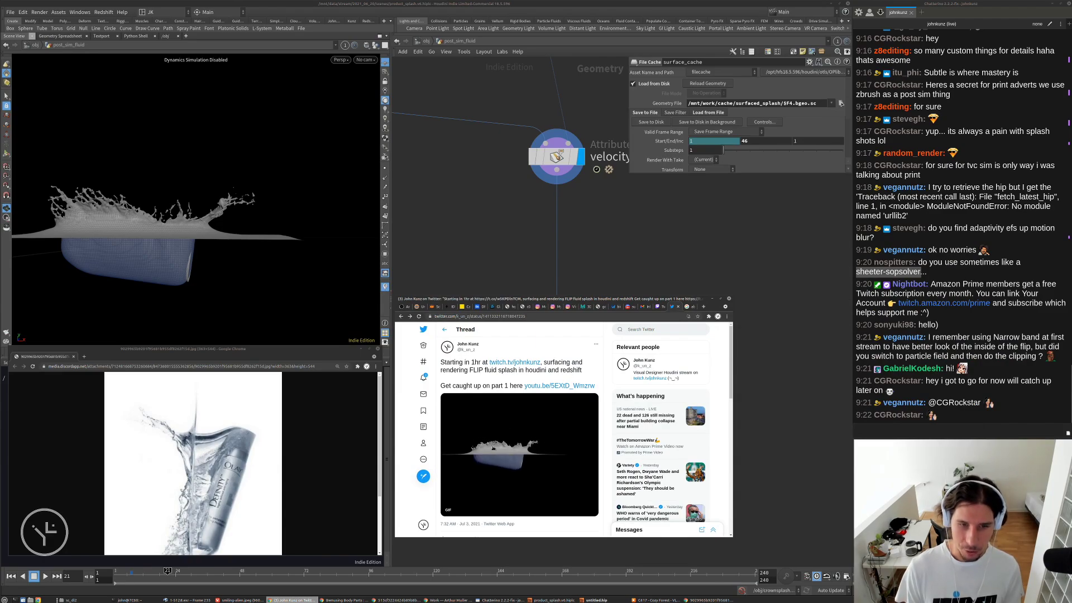
click(607, 275)
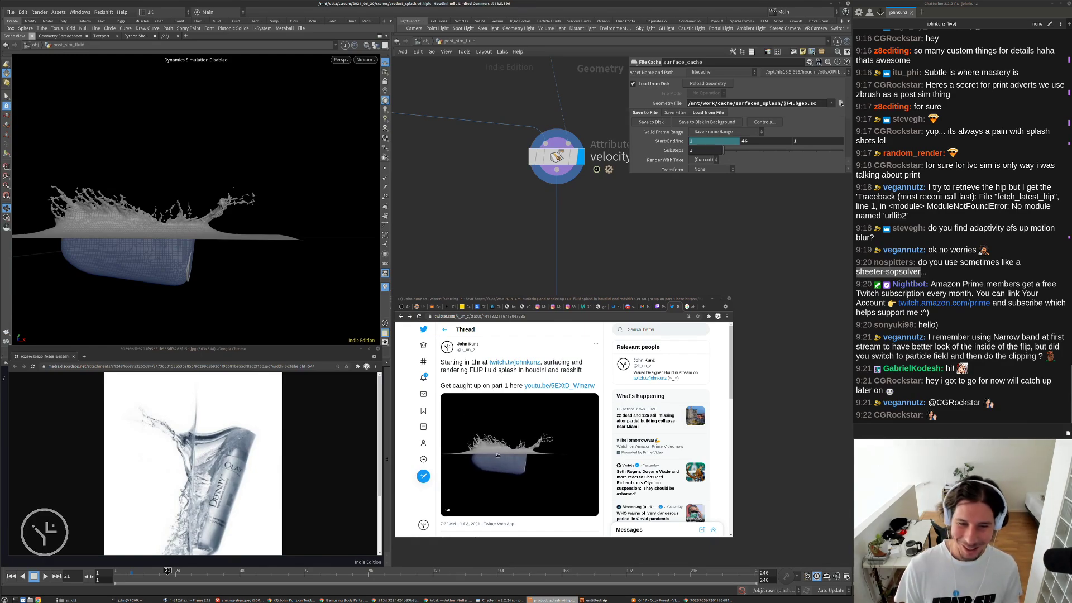
drag(693, 299, 1071, 272)
- Return to Houdini and look over the whole node layout of the post_sim_fluid network
click(746, 348)
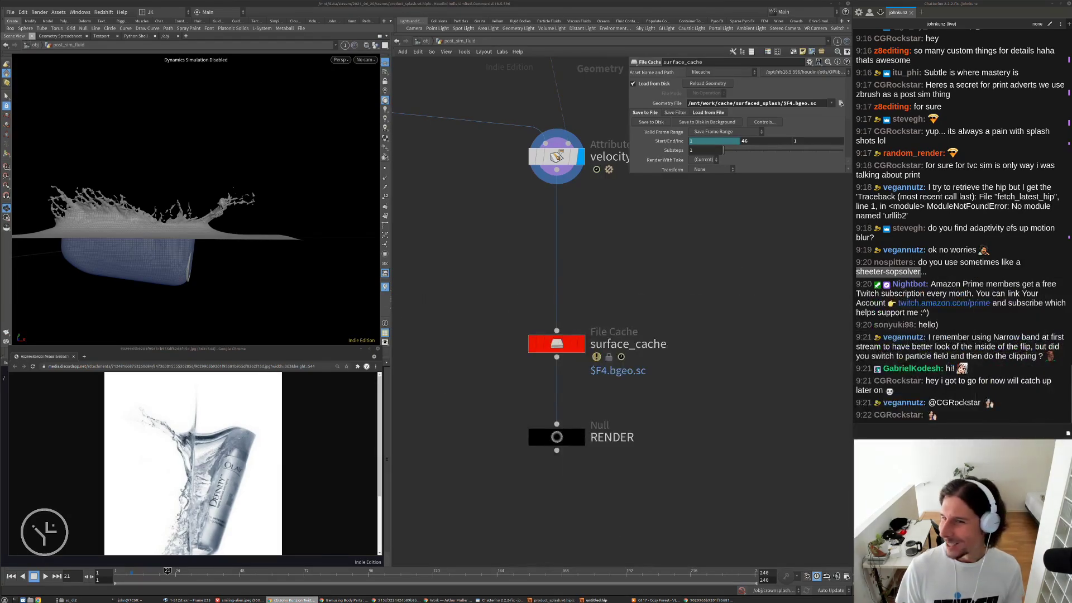
scroll(698, 338, down, 10)
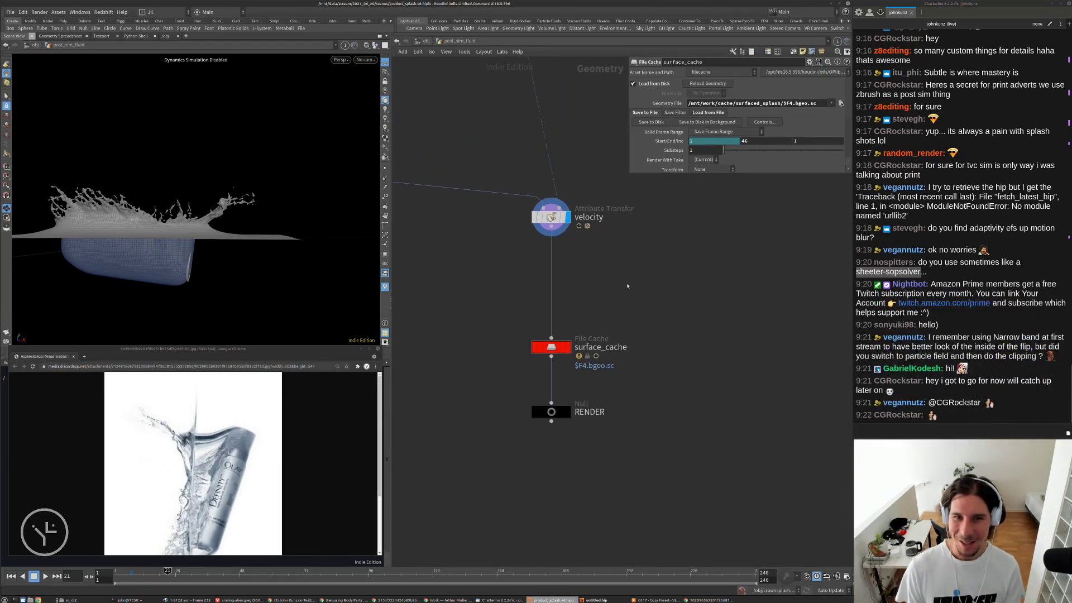
scroll(633, 407, down, 4)
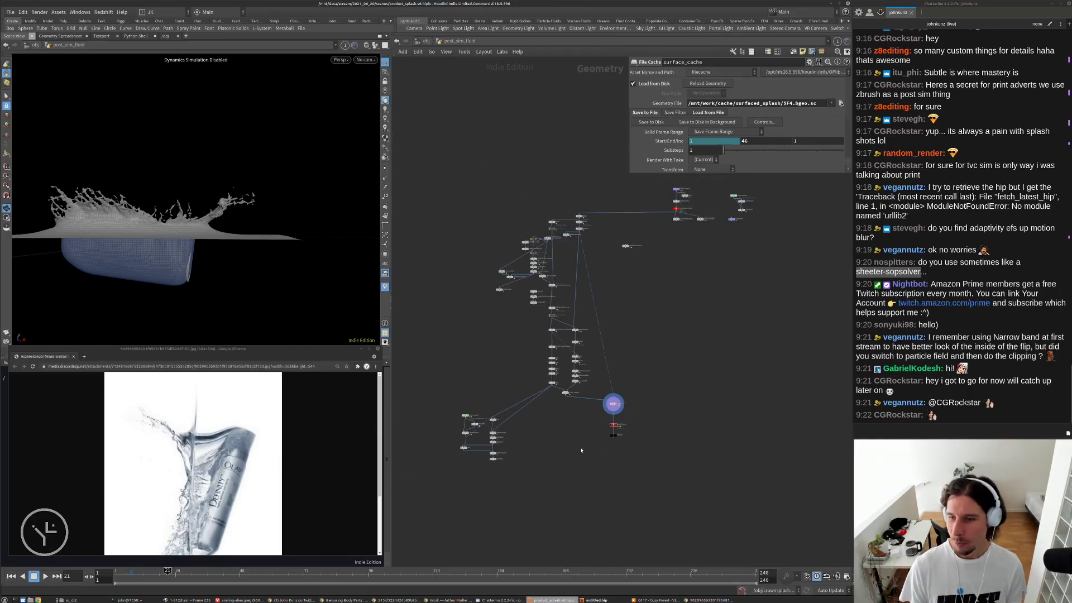
- Open the crownsplash_sim network from the object level and bring up the particle motion reseeding settings of flipsolver1
scroll(680, 446, up, 2)
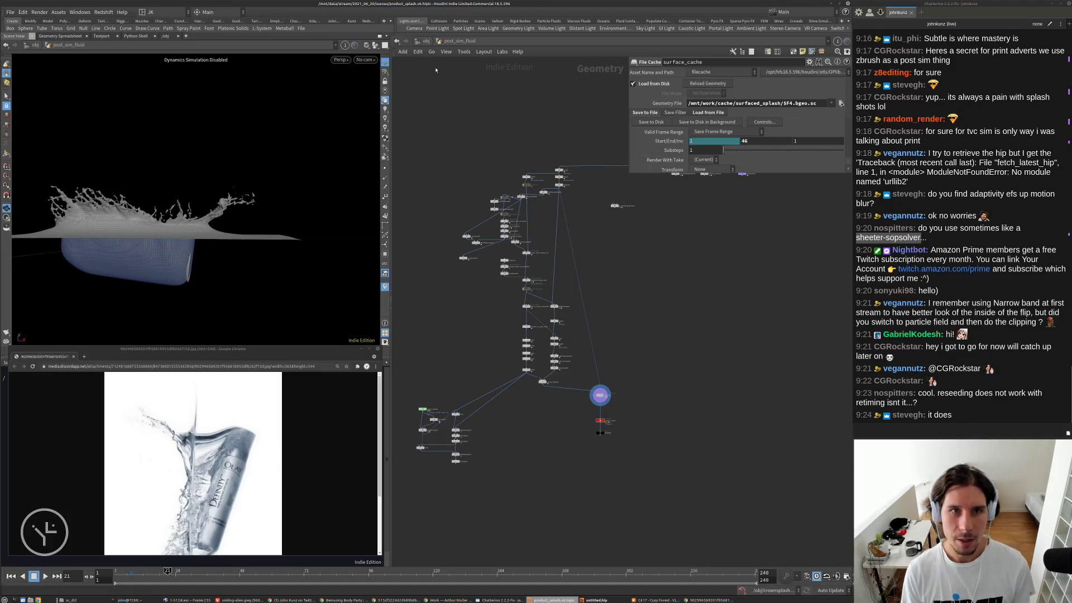
click(426, 41)
double_click(546, 285)
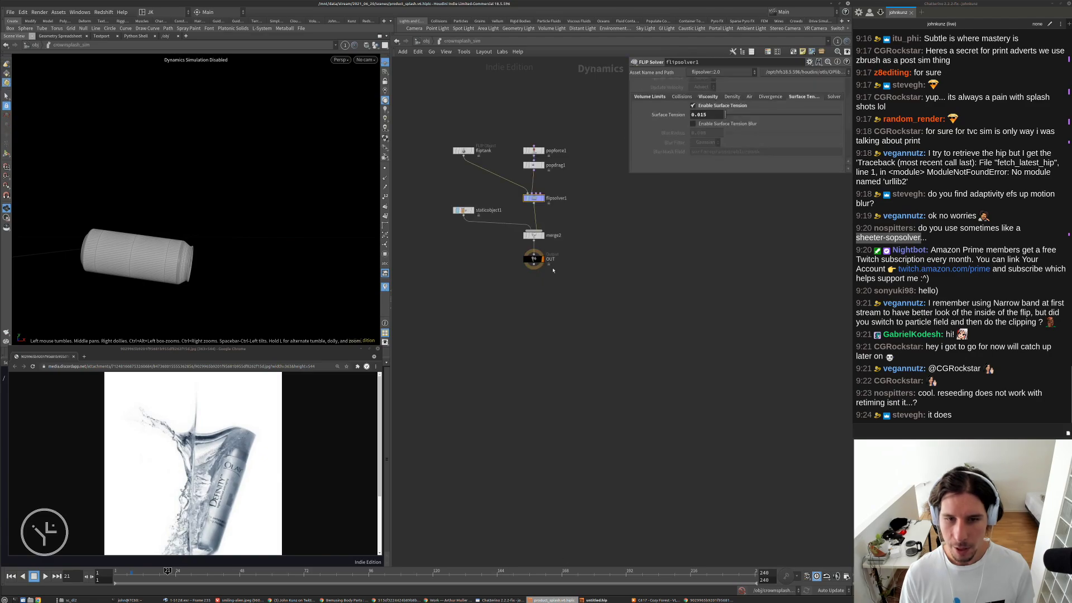
scroll(621, 133, up, 7)
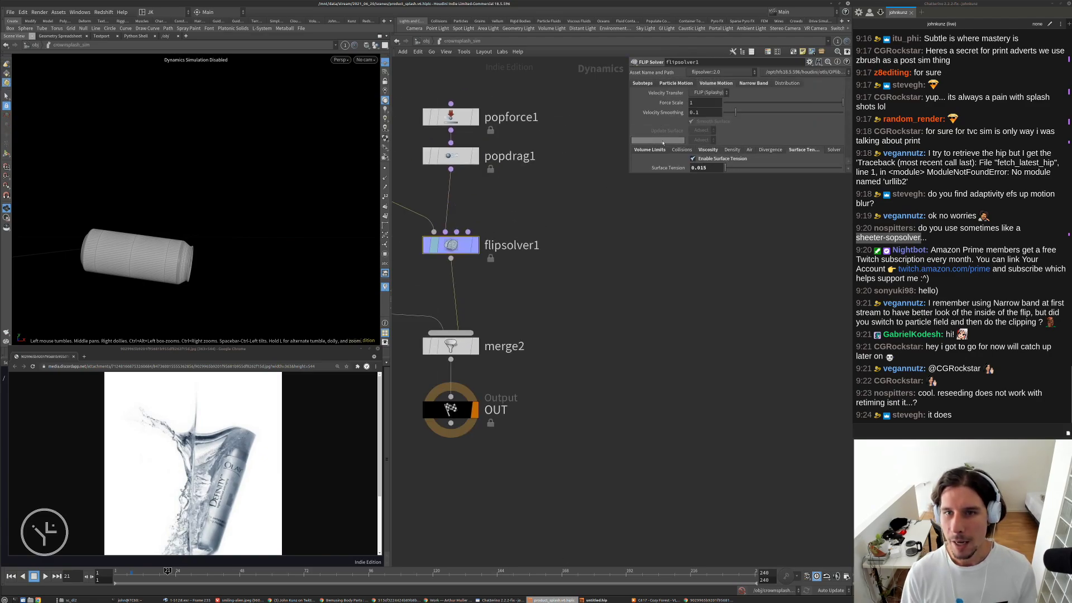
click(642, 82)
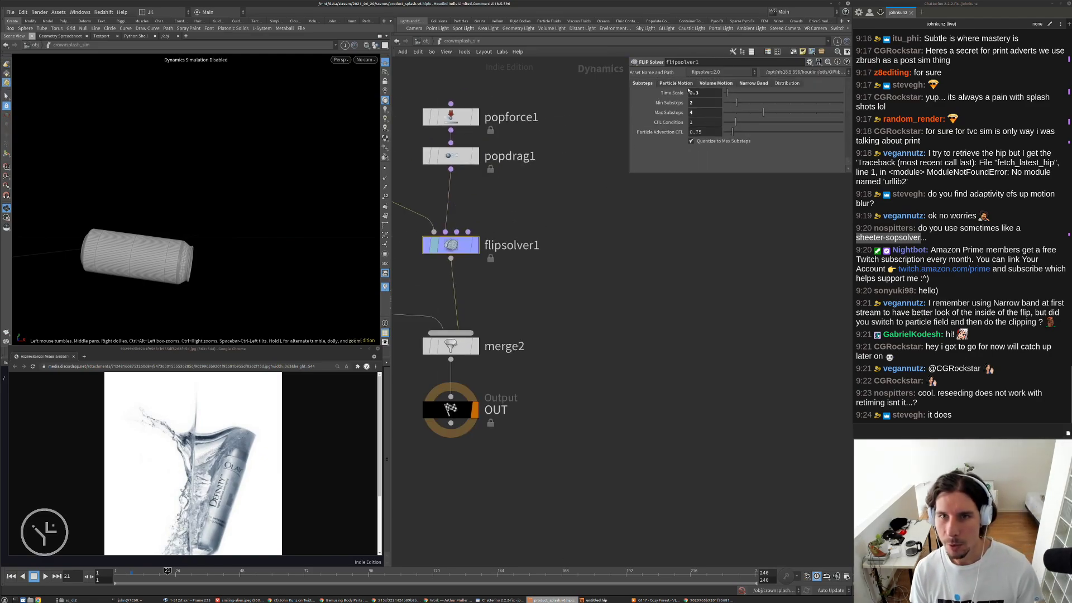
click(677, 83)
click(668, 115)
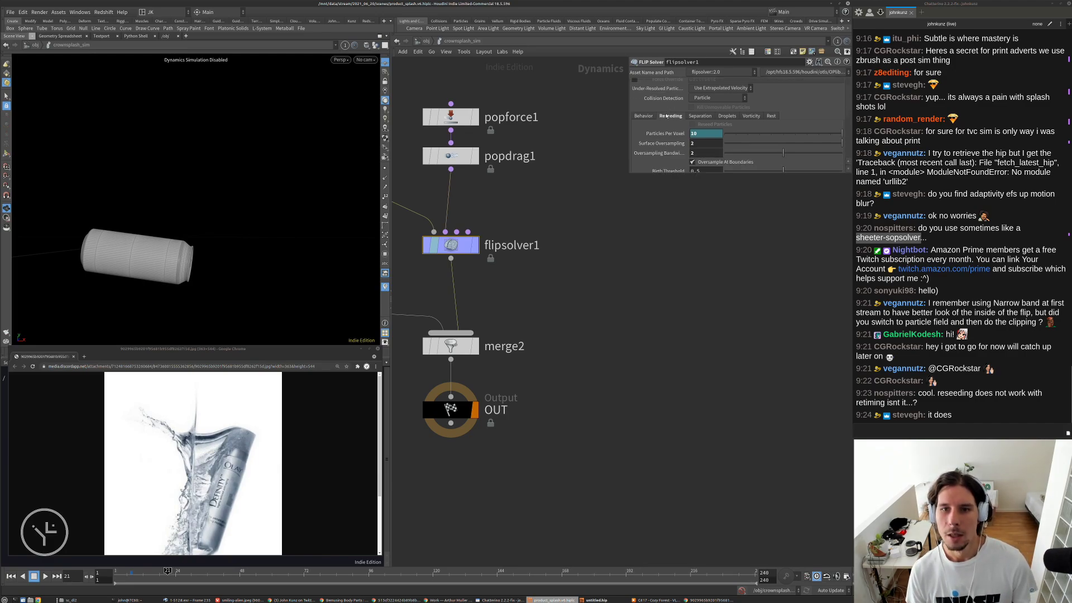
- Check the particle behavior options of flipsolver1, including the ID attribute, and review all of its reseeding parameters
scroll(666, 115, down, 1)
click(644, 105)
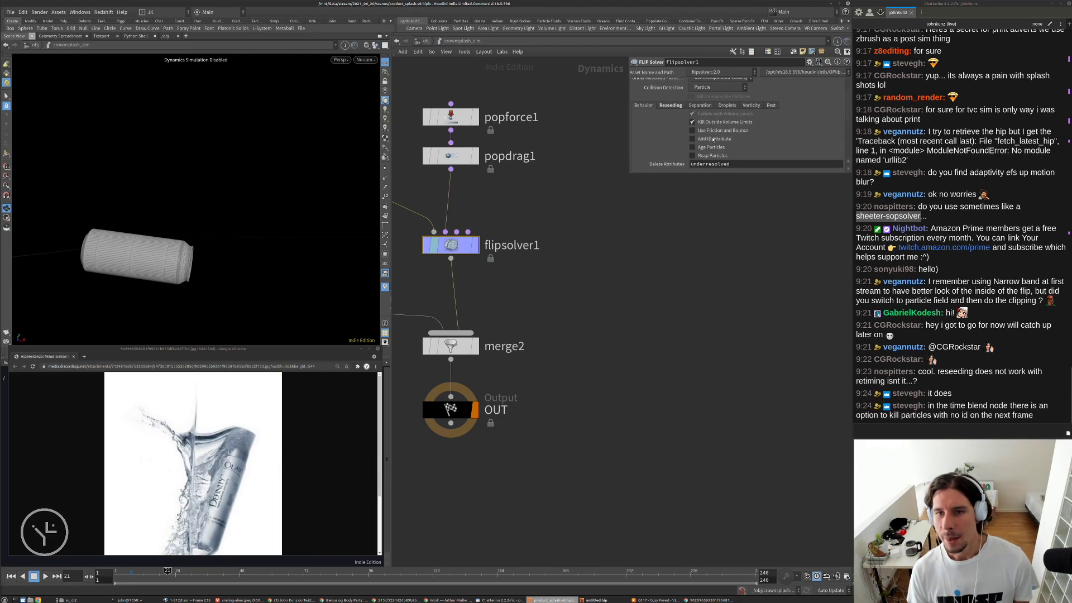
click(671, 106)
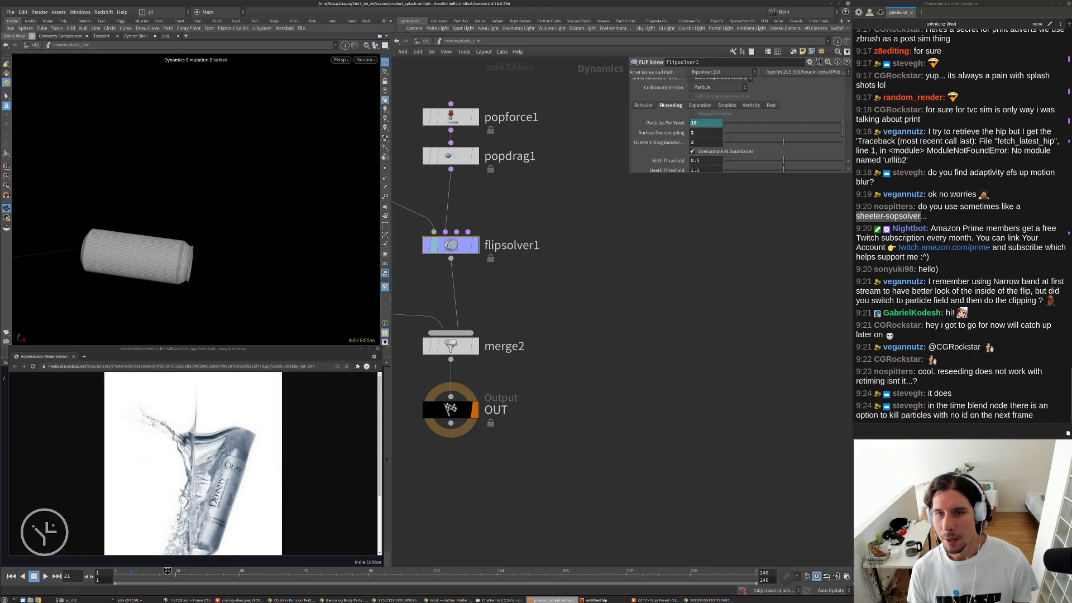
scroll(656, 128, down, 5)
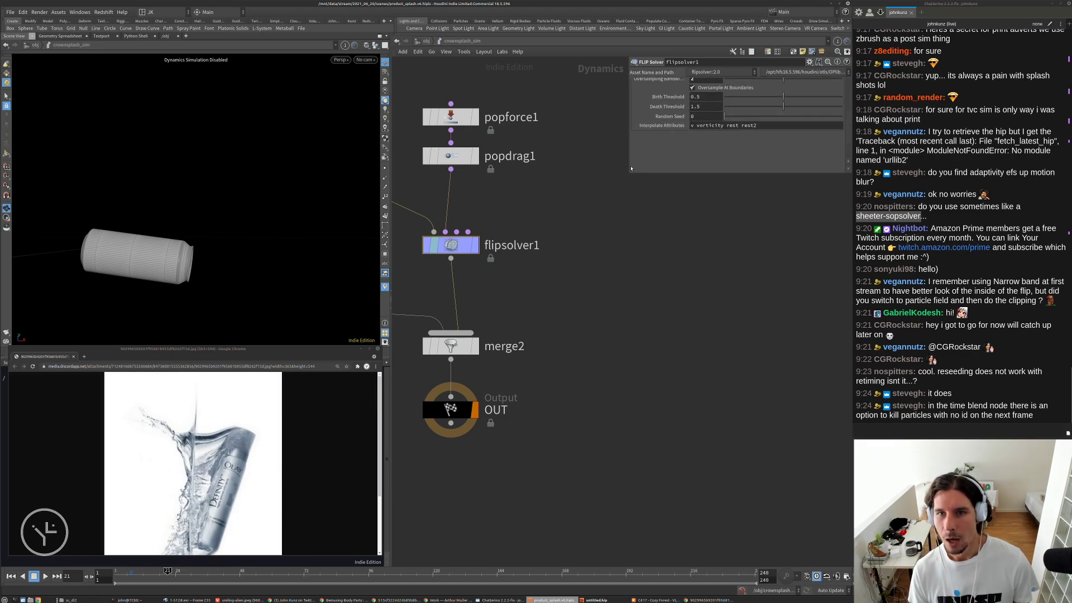
scroll(634, 167, up, 4)
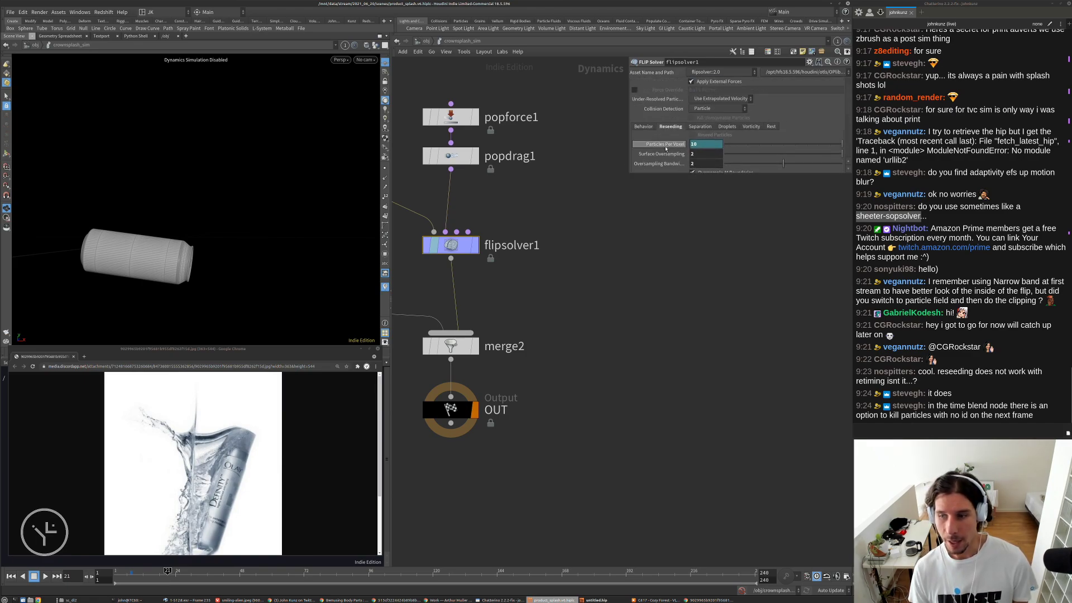
scroll(664, 148, down, 3)
mouse_move(664, 151)
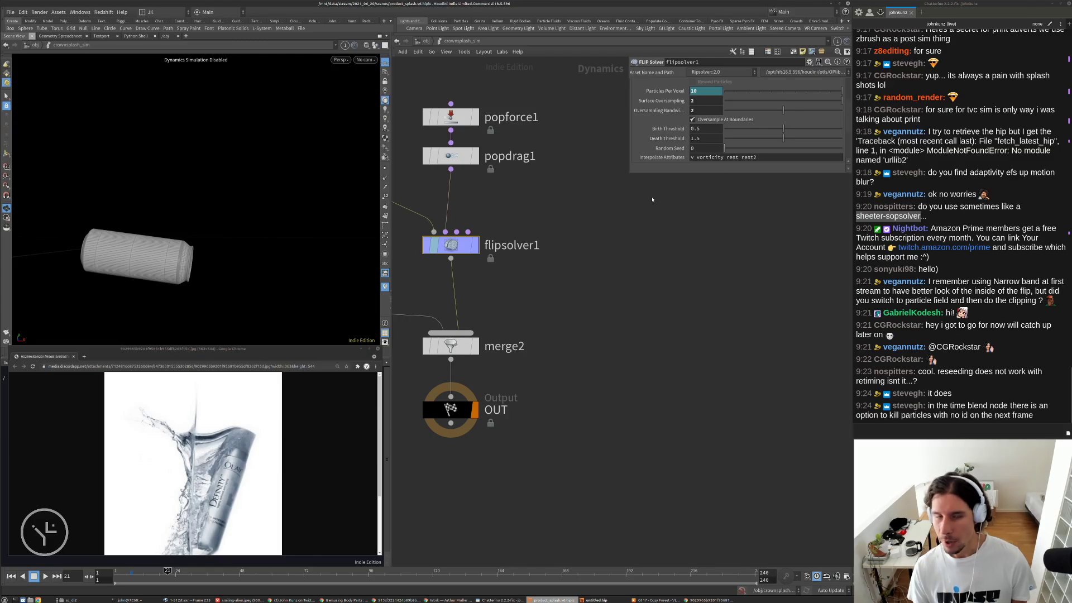
- Return to the post_sim_fluid network and add a Time Blend node in the empty space below the fluid surface nodes
key(u)
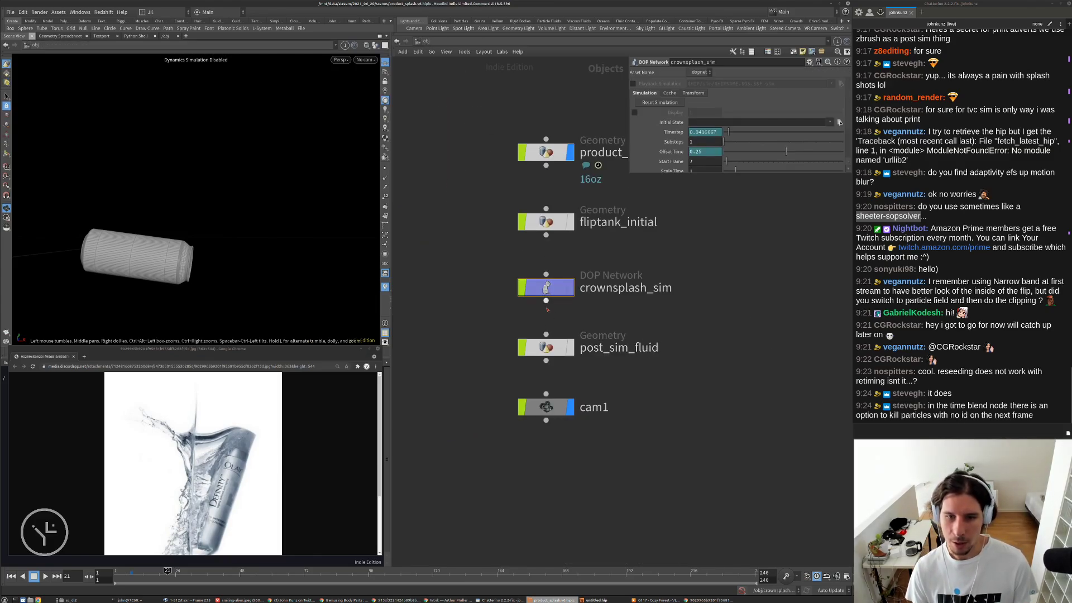
double_click(547, 348)
middle_drag(671, 265, 622, 388)
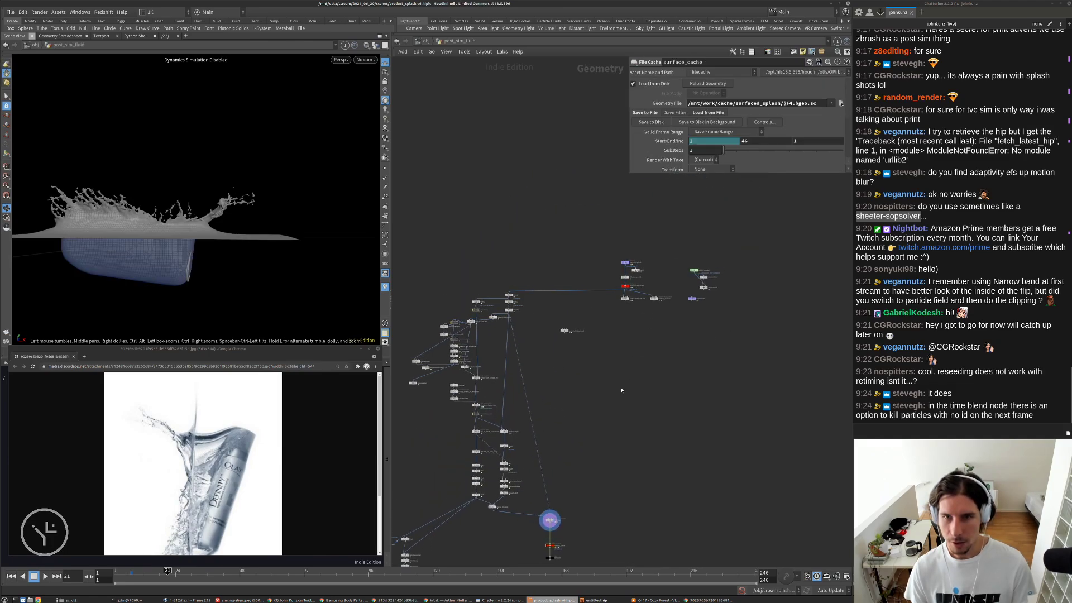
scroll(663, 313, up, 5)
key(Tab)
text(tim)
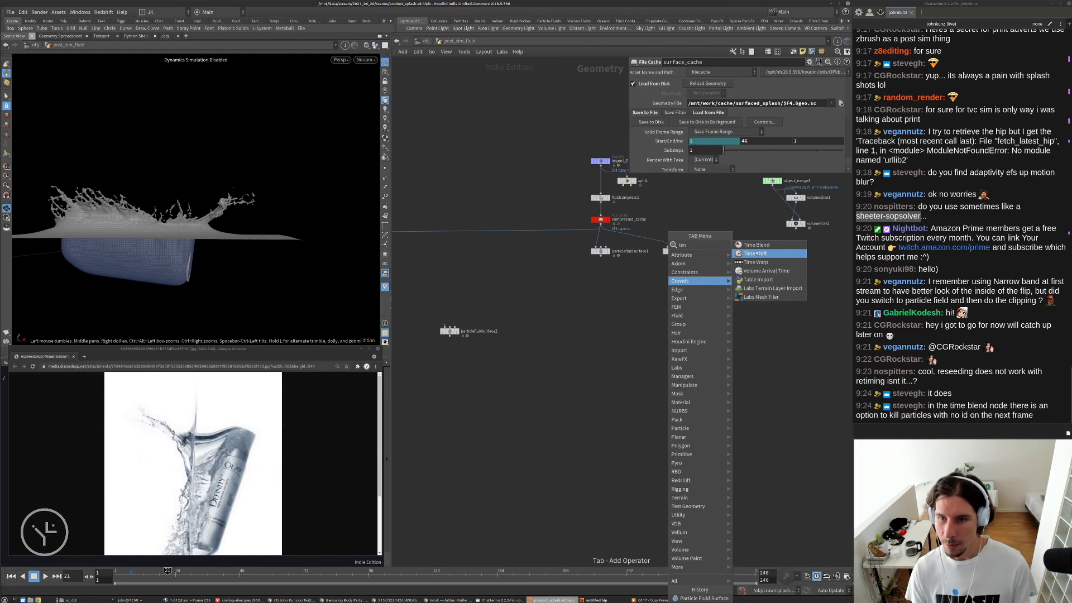
click(757, 254)
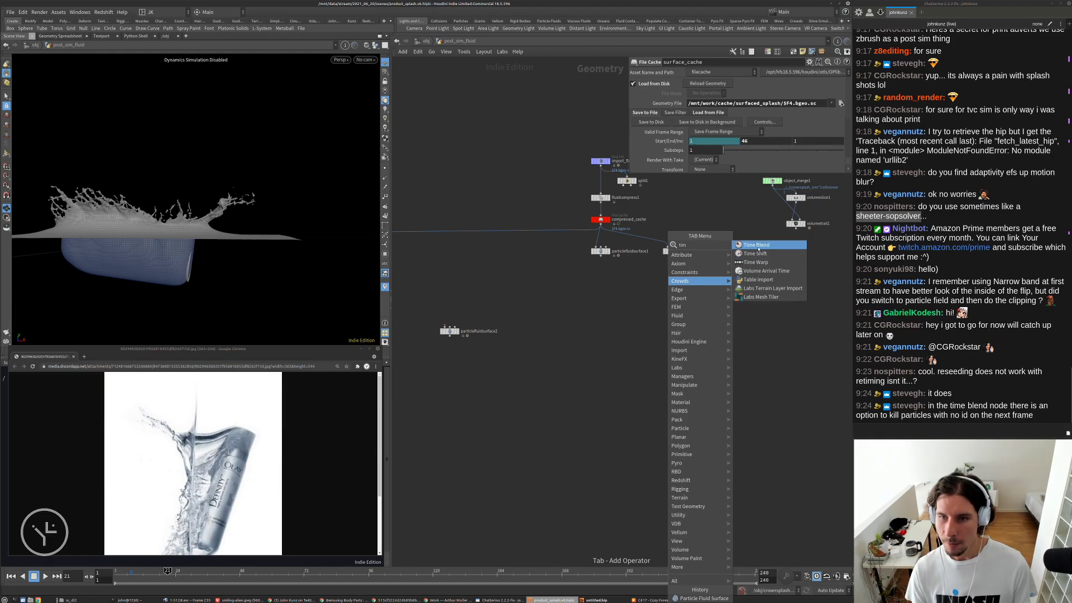
click(609, 356)
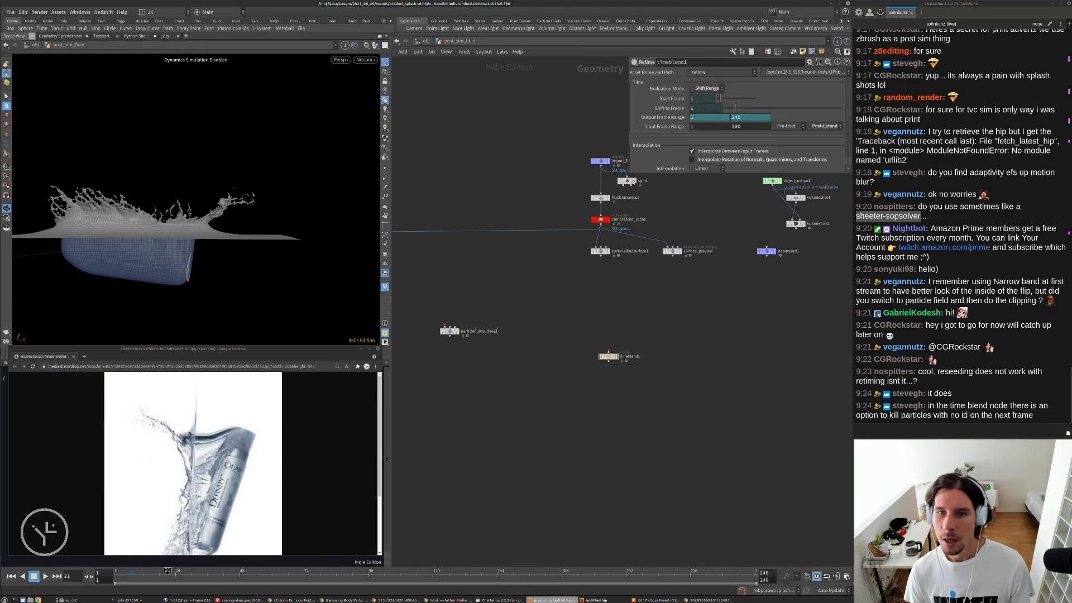
- Enlarge the floating parameter pane and set the time blend node's Unmatched Points to Delete after trying the Group option
drag(630, 175, 648, 312)
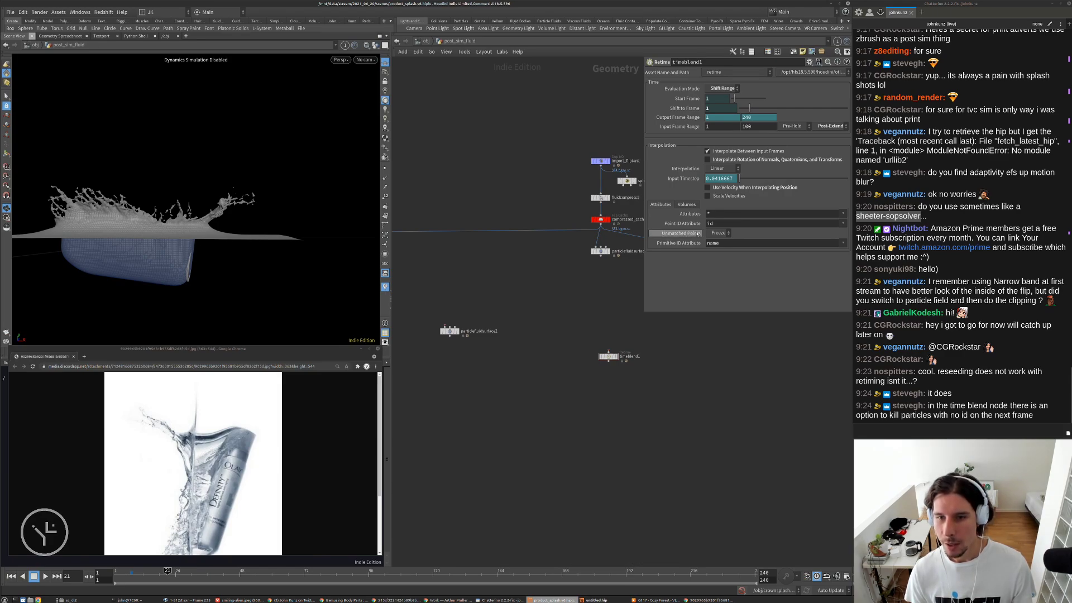
click(721, 233)
click(717, 242)
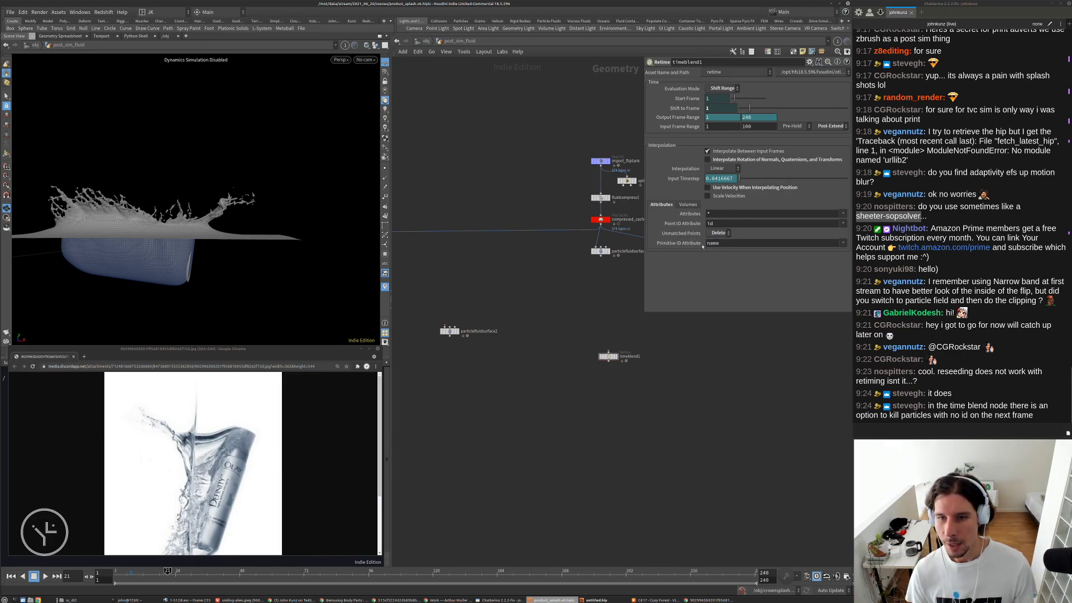
click(719, 233)
click(719, 257)
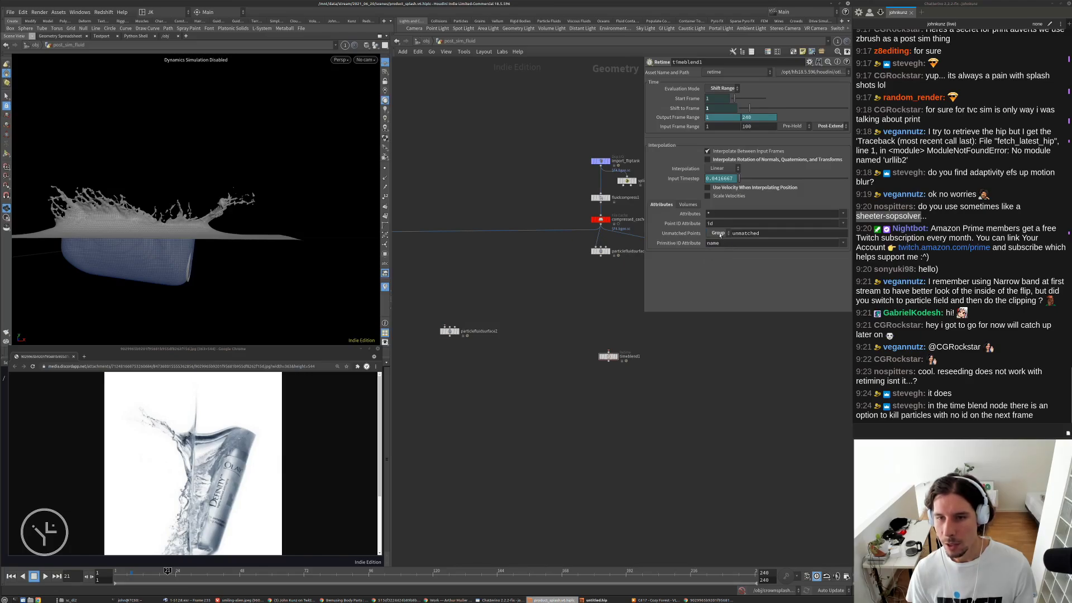
click(720, 232)
click(719, 243)
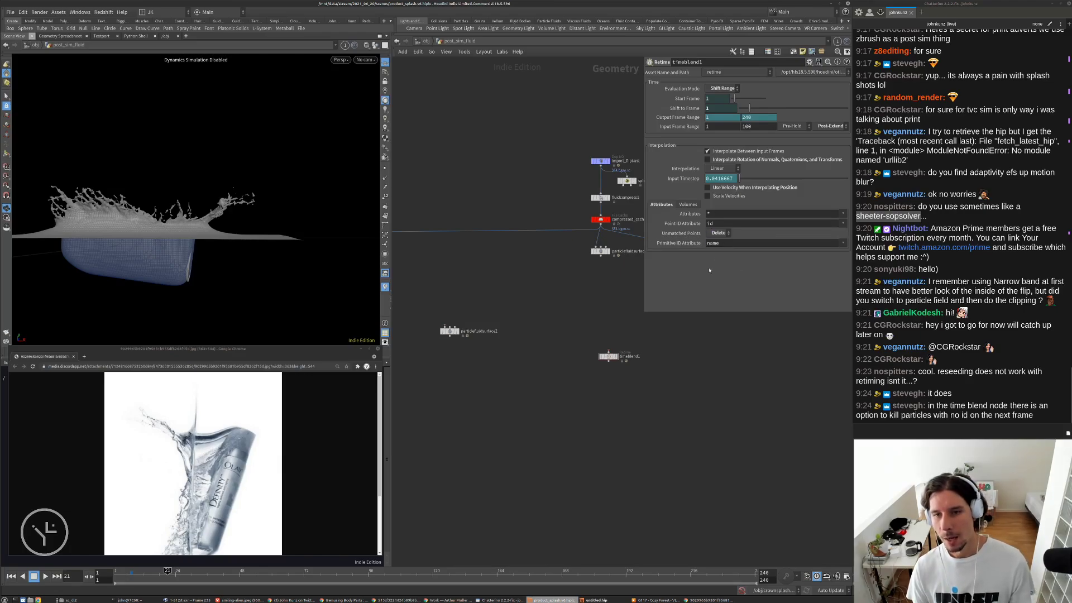
- Zoom in on the time blend node and highlight its Point ID Attribute value
click(712, 223)
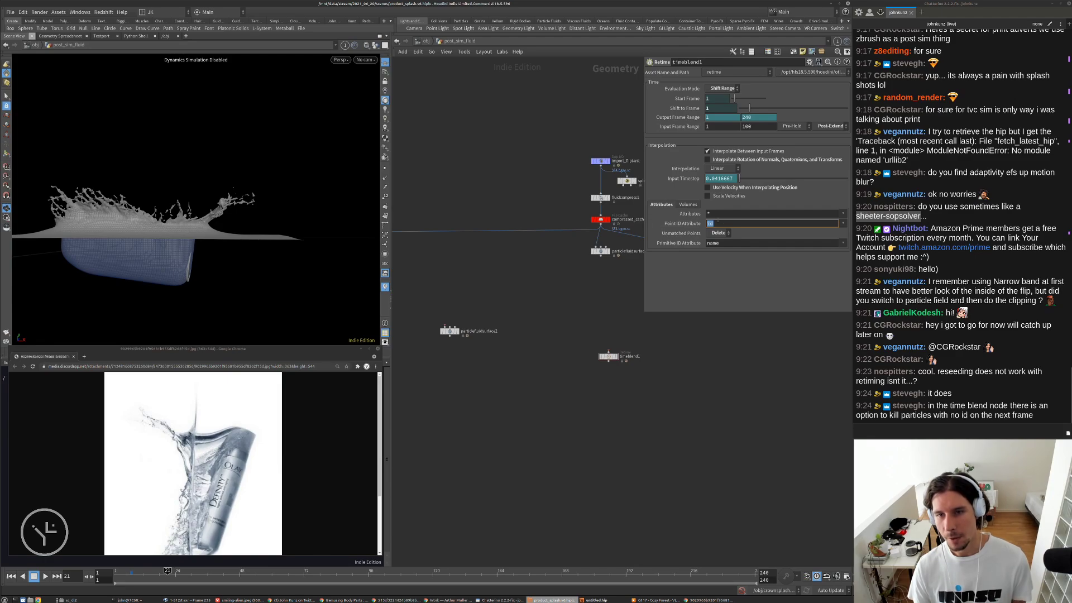
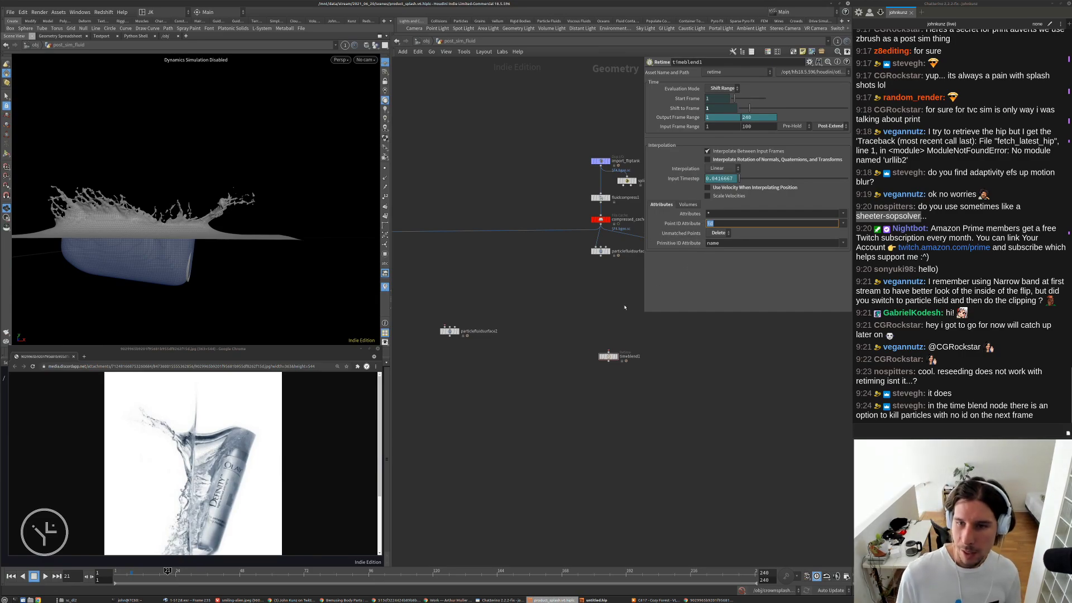
scroll(592, 359, up, 5)
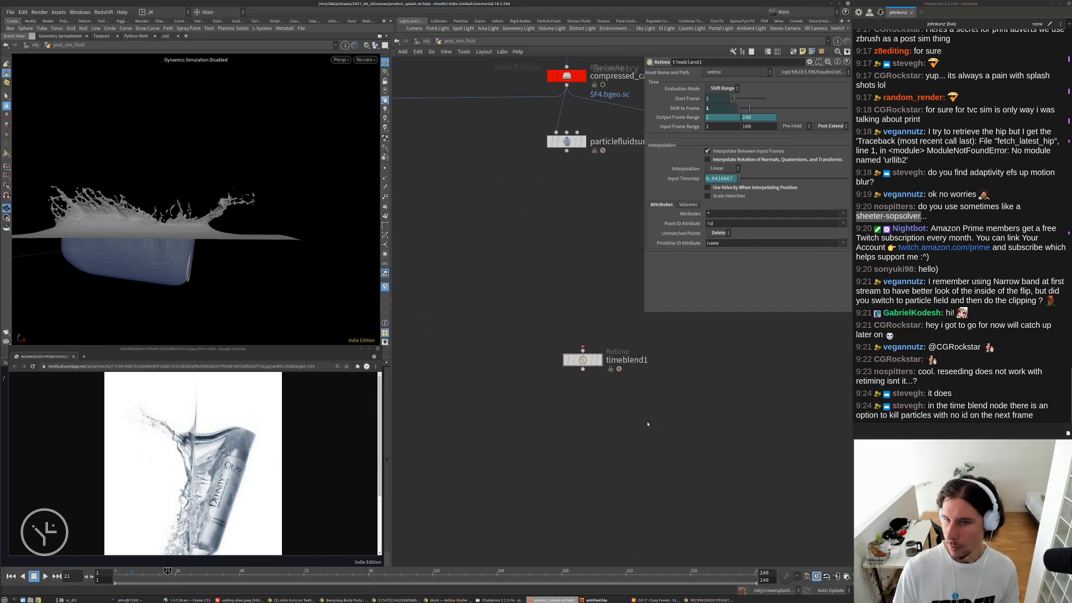
click(721, 223)
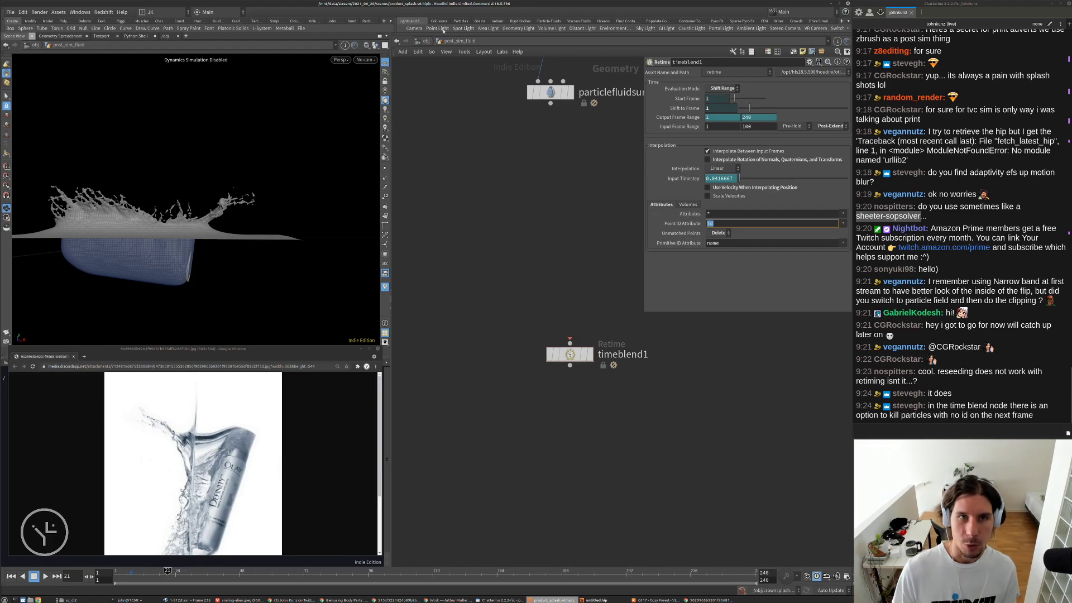
- Reopen the crownsplash_sim network and show the Add ID Attribute option in the FLIP solver's particle behavior settings
click(426, 41)
double_click(550, 287)
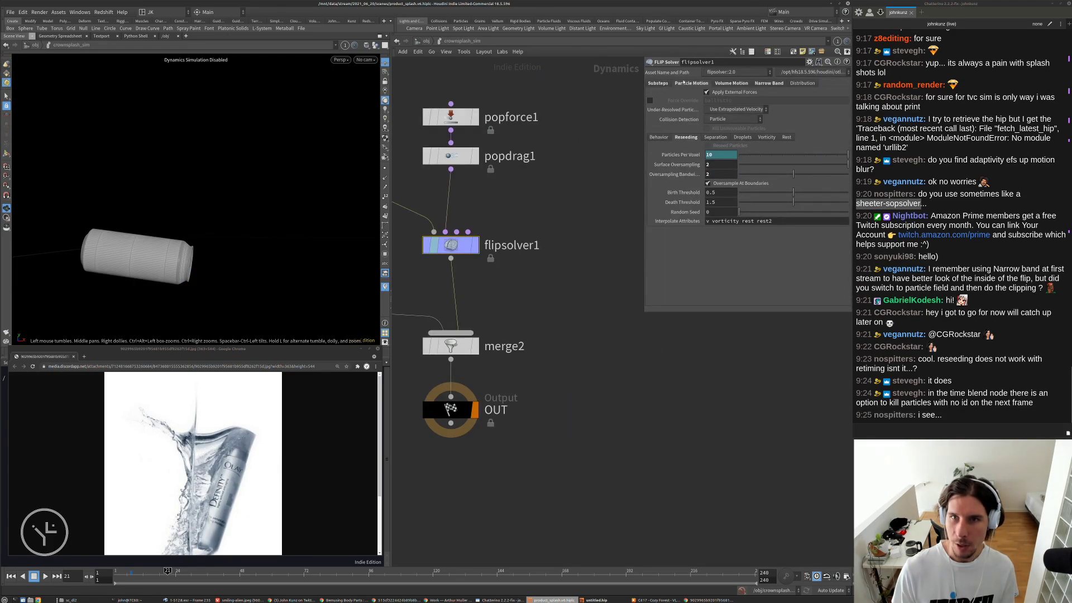
click(661, 83)
click(706, 84)
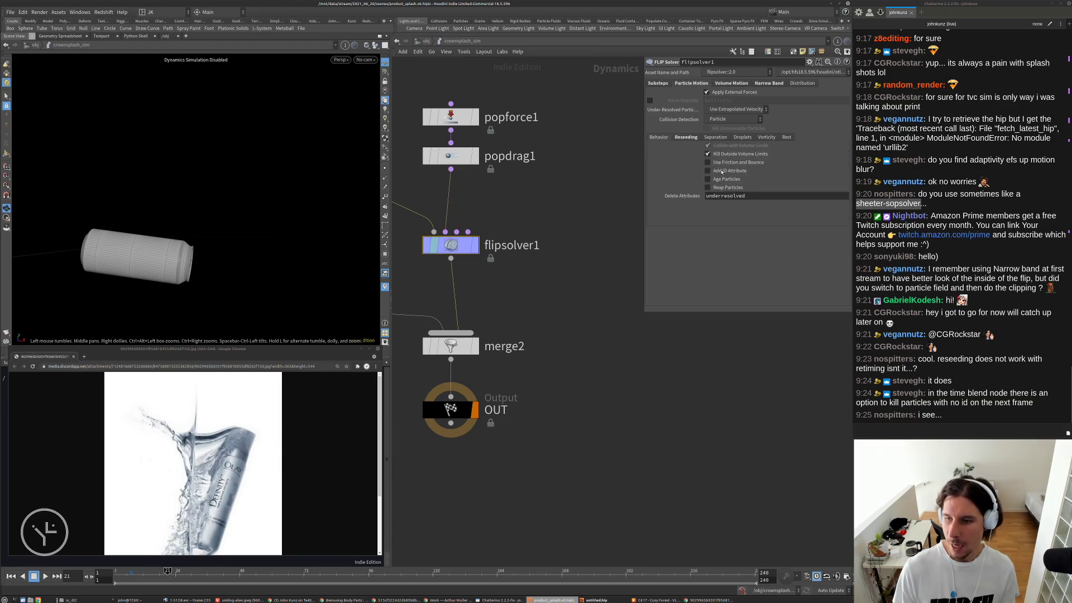
- Leave and re-enter the crownsplash_sim network and show the FLIP solver's reseeding parameters again
click(426, 42)
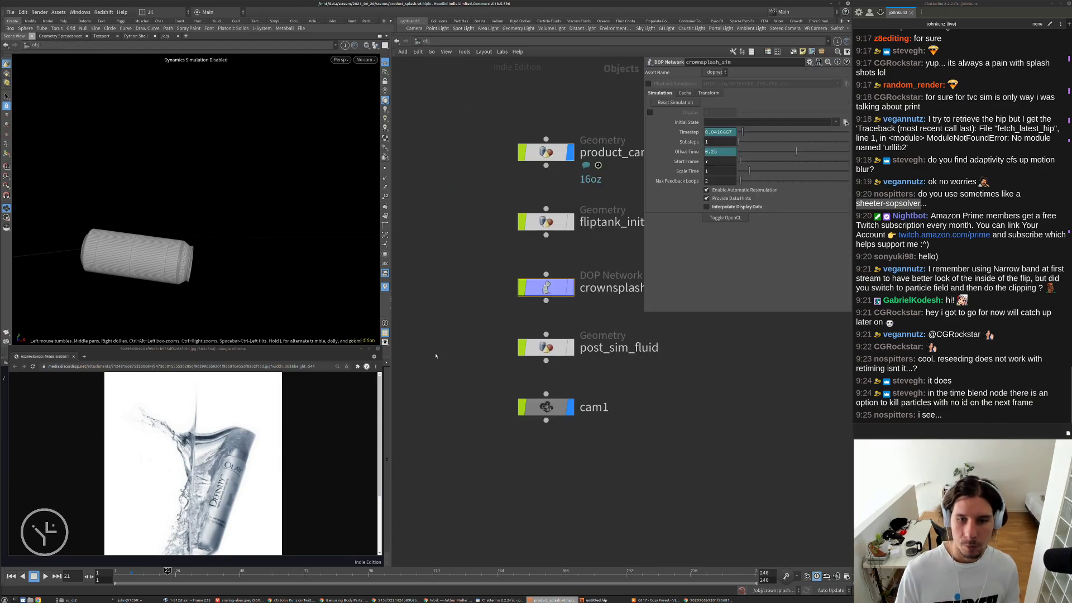
double_click(520, 289)
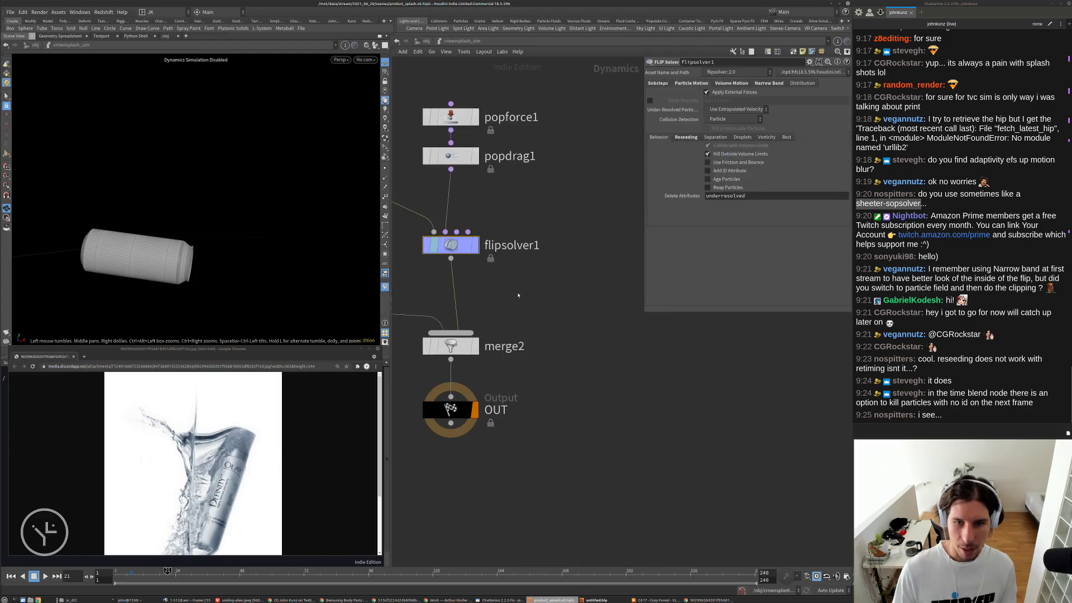
click(687, 138)
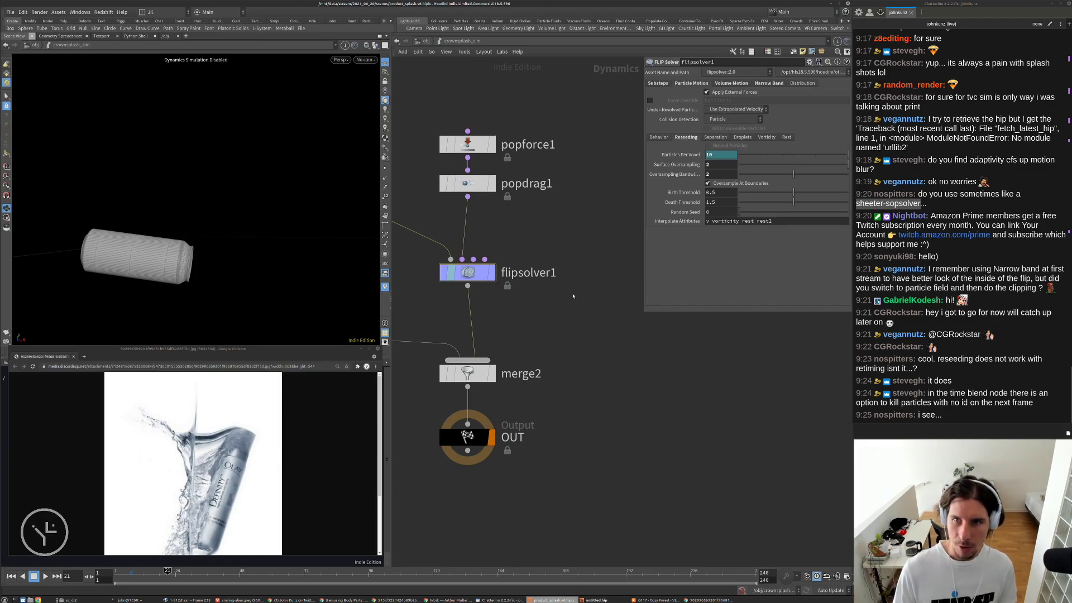
scroll(589, 290, down, 2)
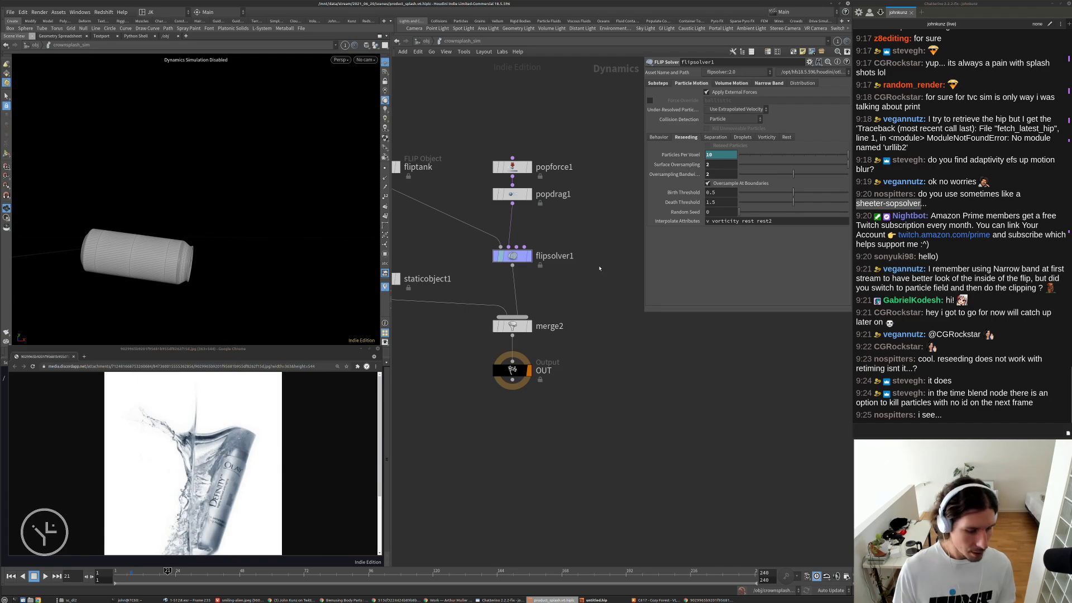
- Return to post_sim_fluid, list the individually cached frames in the surface_cache output folder and cancel the file browser
click(427, 42)
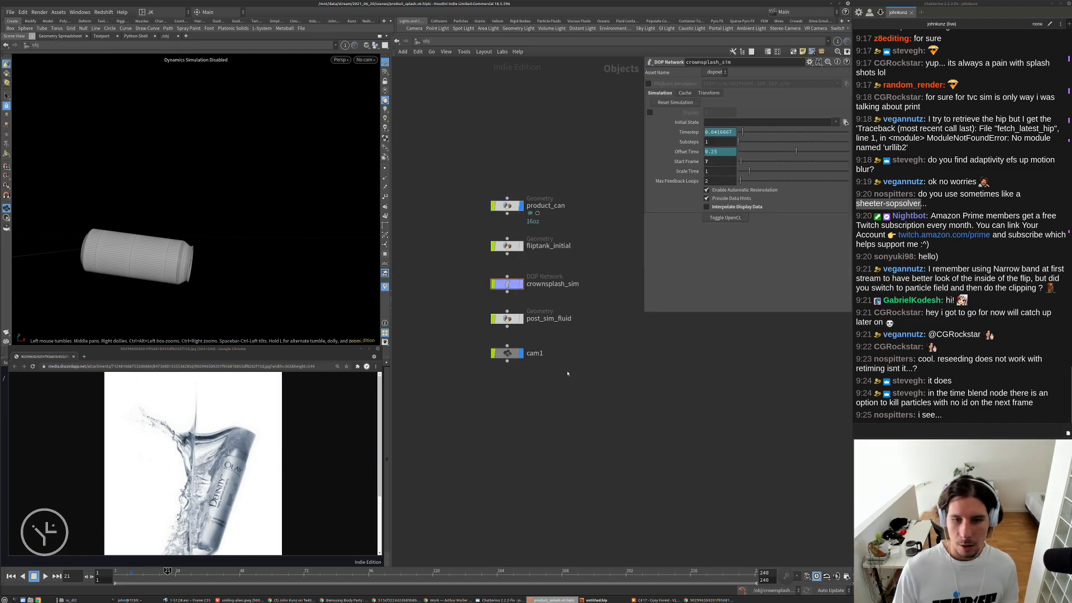
double_click(502, 317)
scroll(595, 430, down, 6)
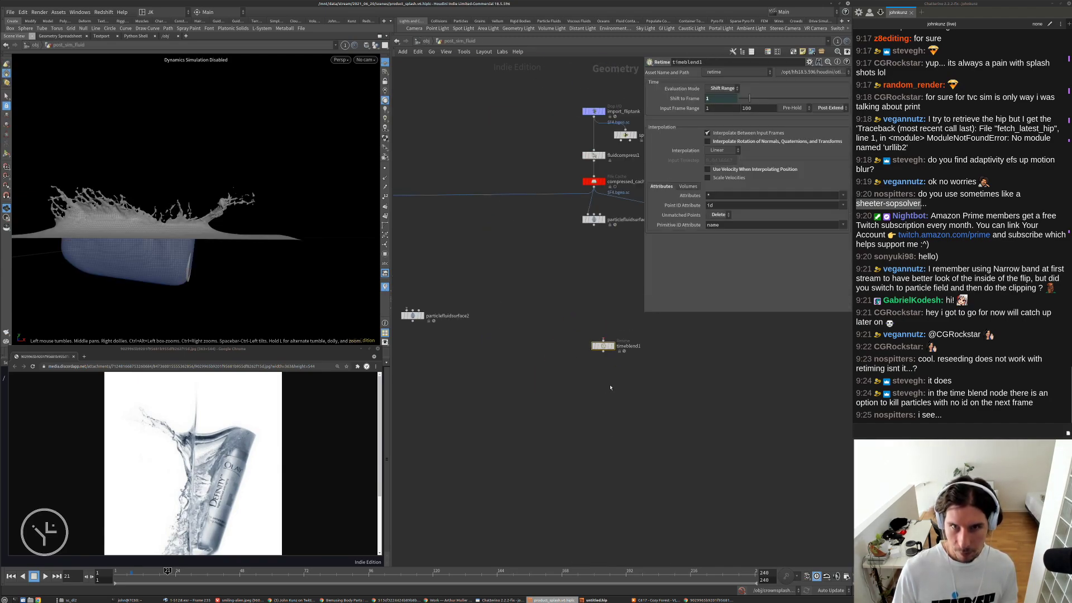
scroll(563, 394, up, 4)
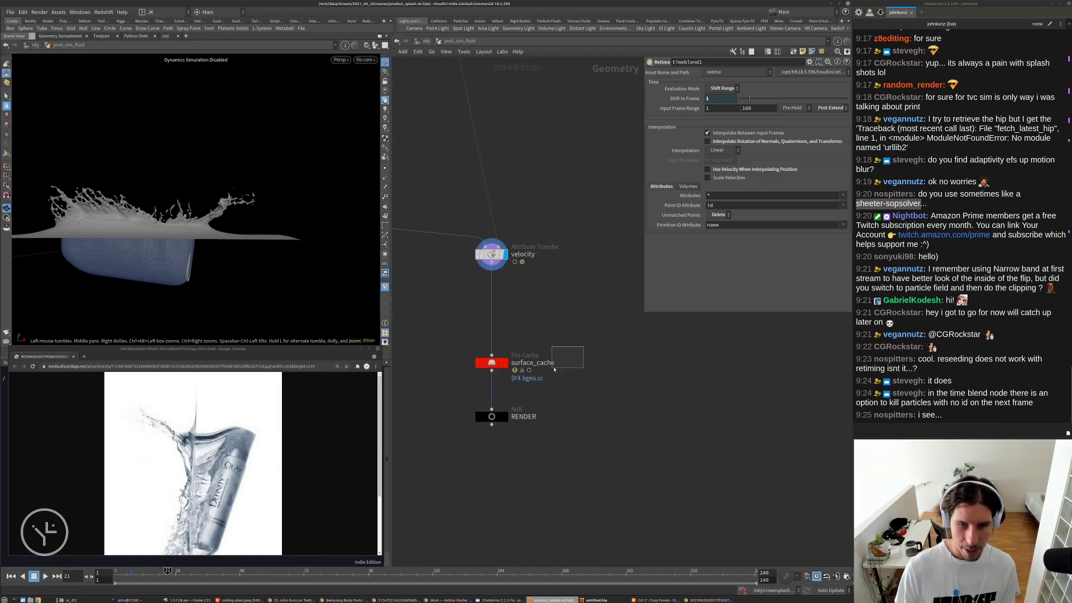
click(492, 363)
click(847, 103)
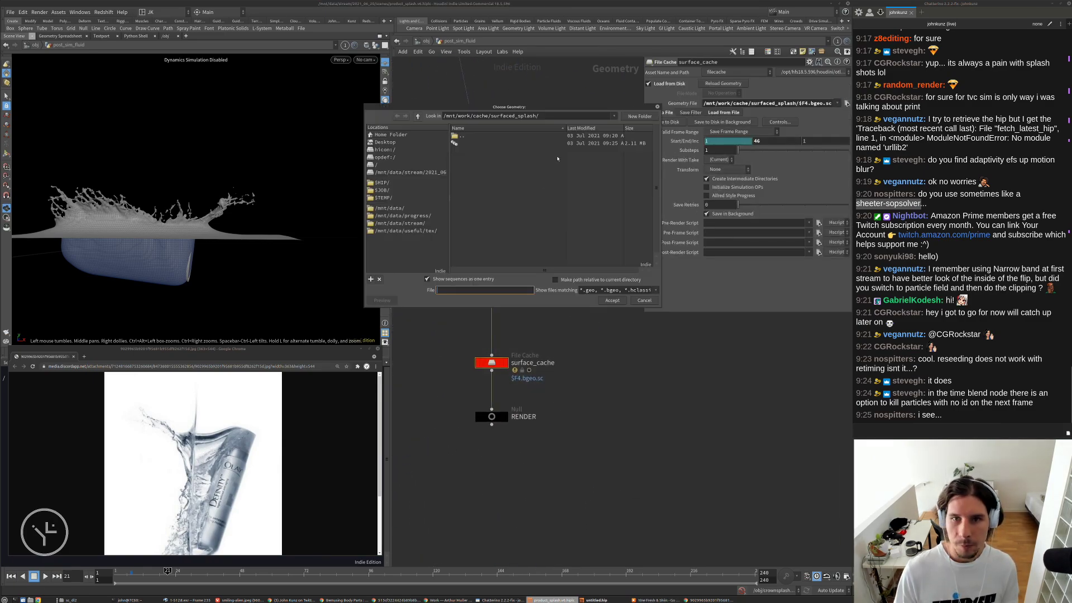
click(427, 280)
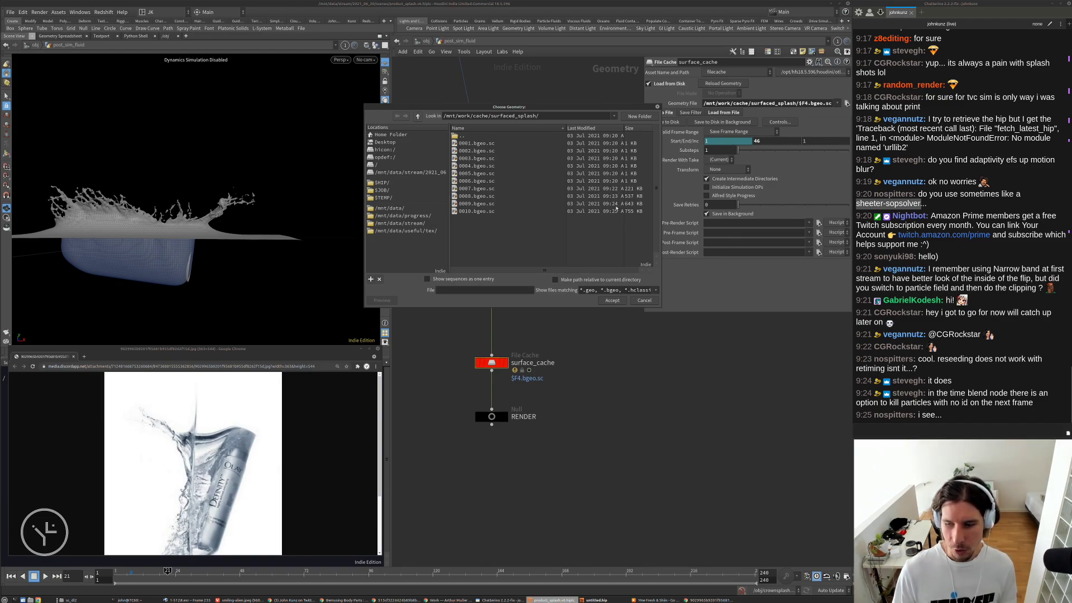
click(644, 300)
middle_drag(537, 334, 571, 367)
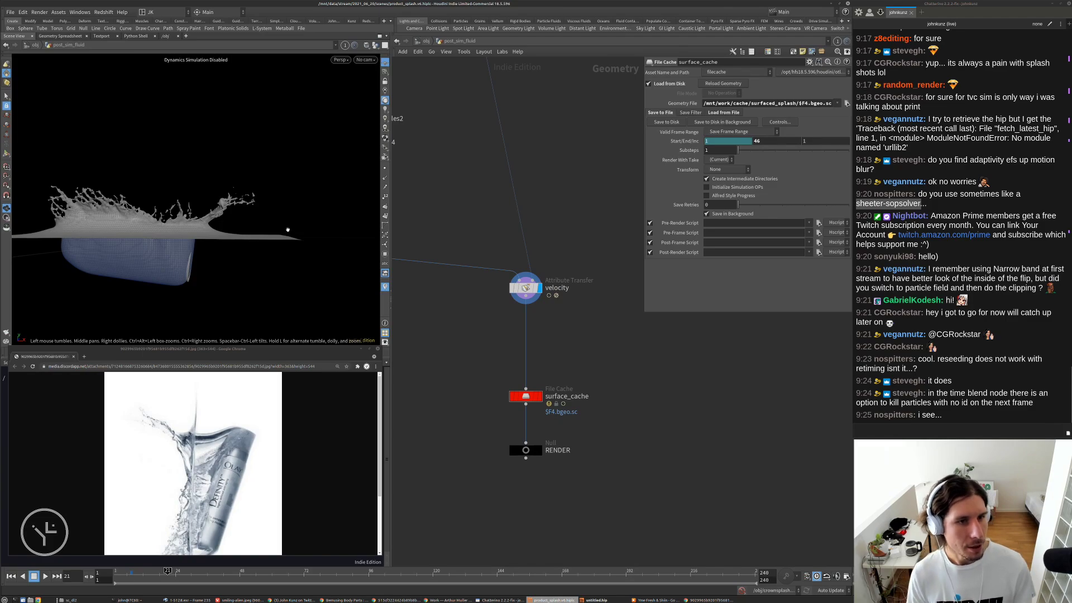
- Return to the object level, hide product_can and display post_sim_fluid
click(431, 41)
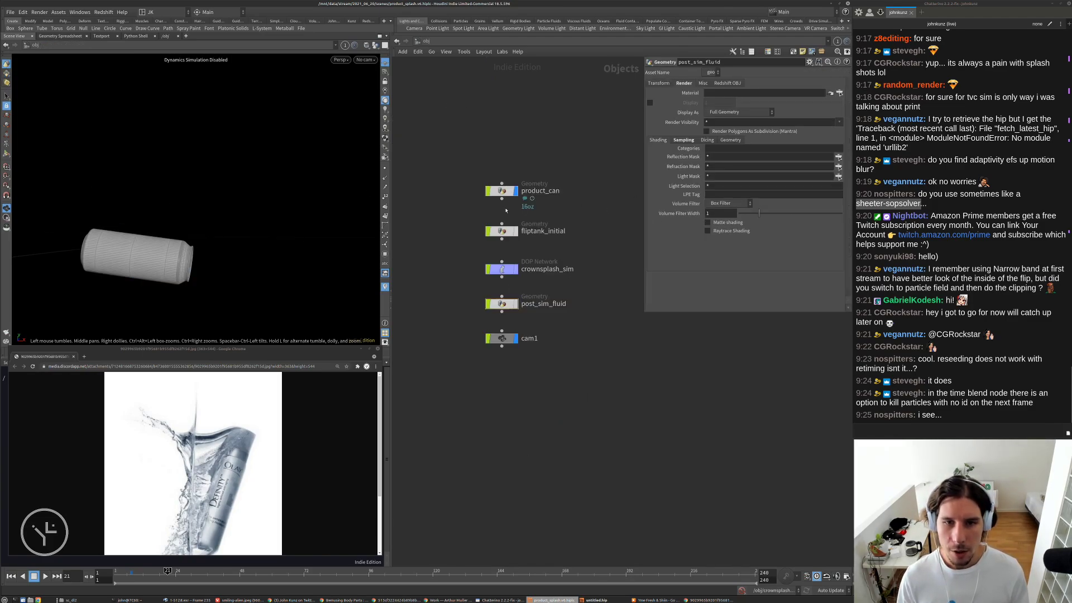
click(516, 191)
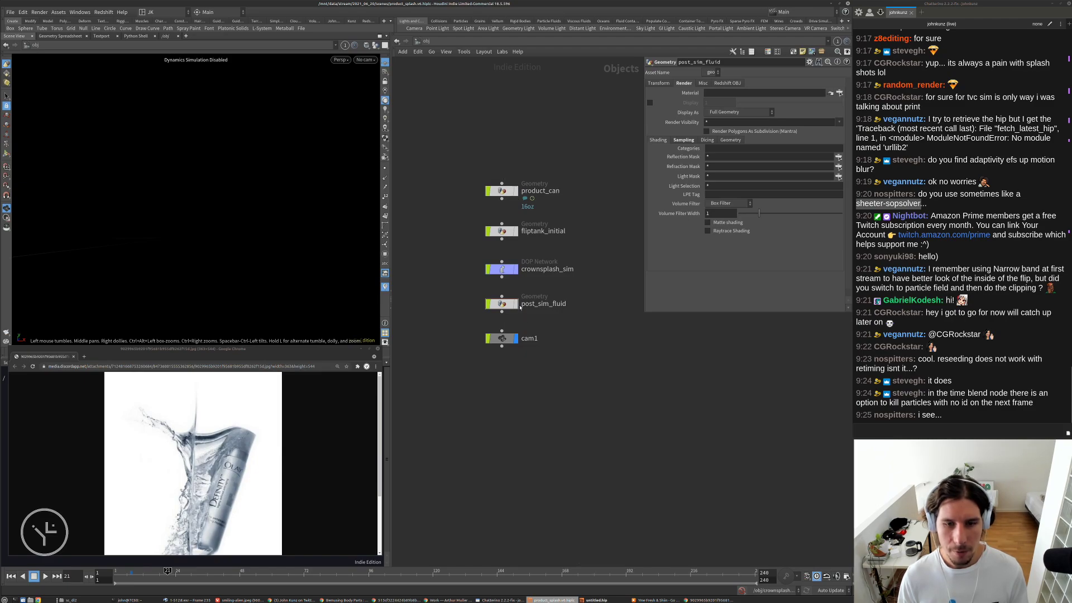
click(516, 304)
click(566, 270)
text(1)
key(Return)
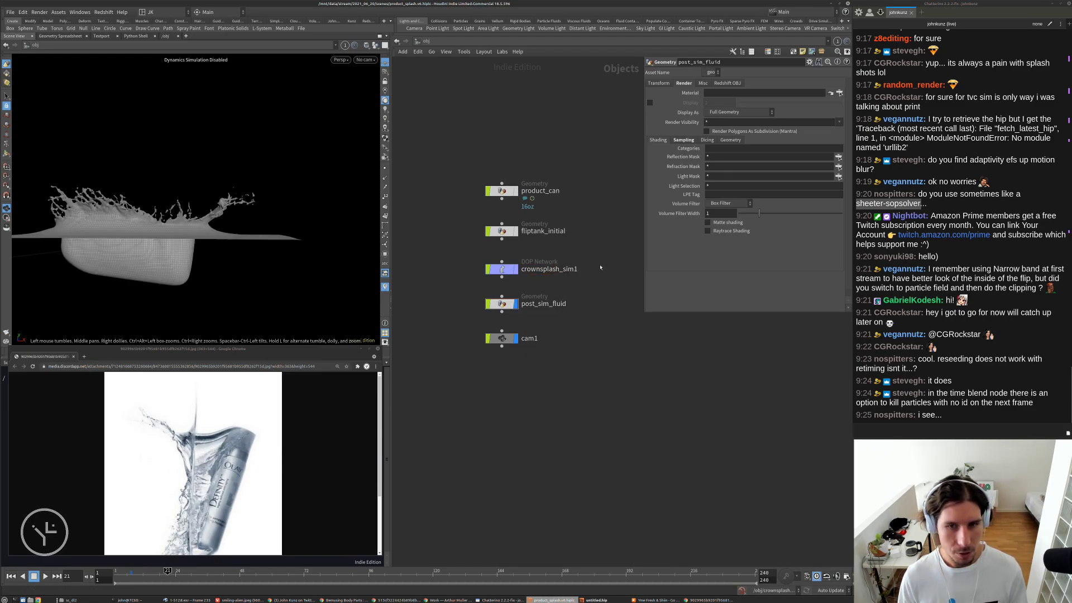
key(ctrl+z)
- Add a Material Network at the object level and place it below cam1
middle_drag(604, 280, 563, 309)
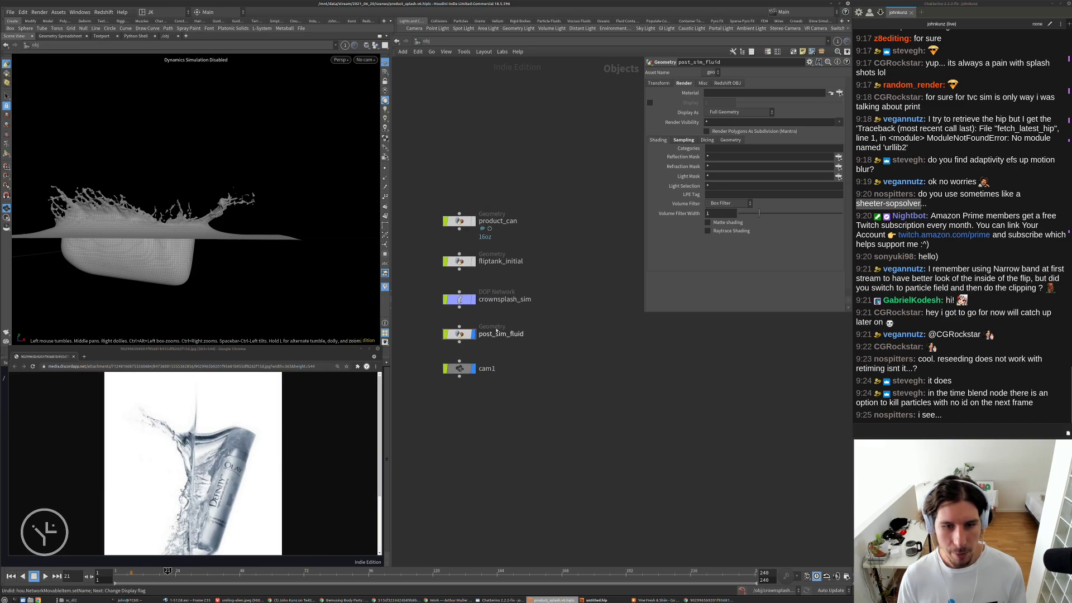
scroll(500, 330, up, 2)
key(Tab)
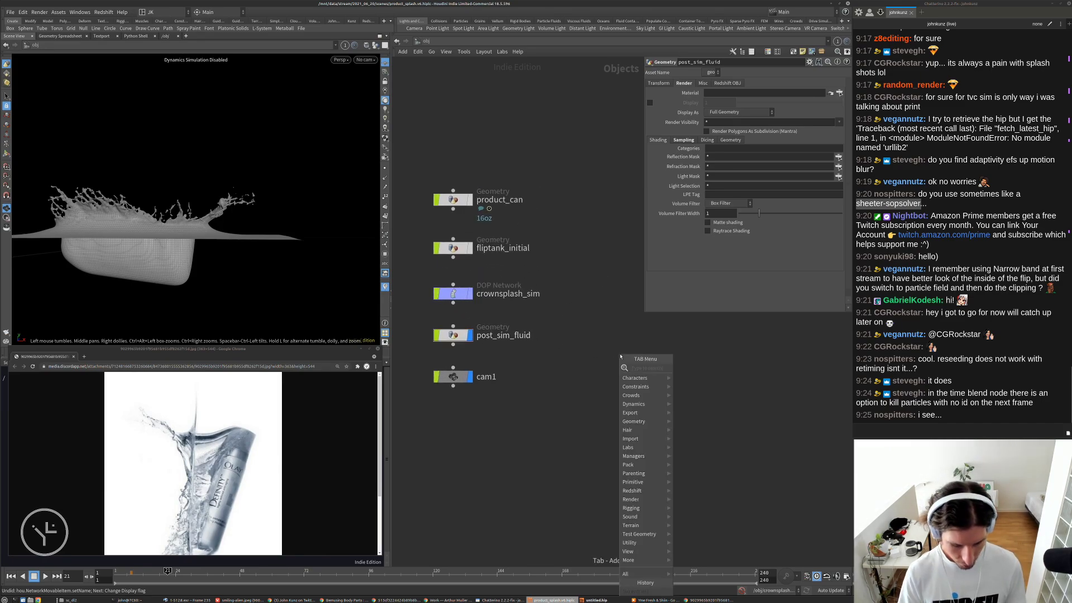
text(matnet)
key(Return)
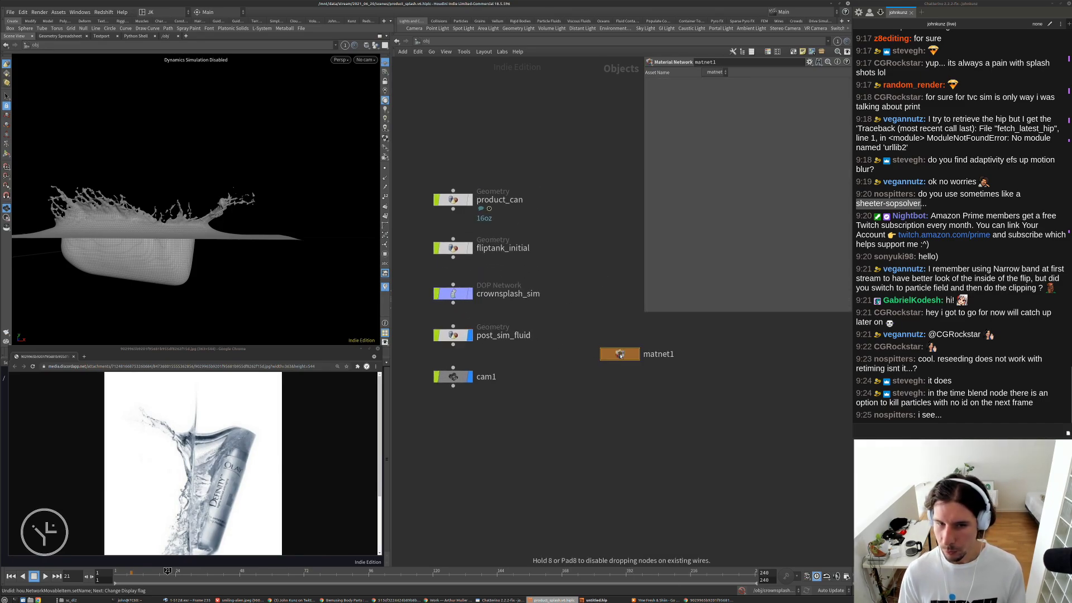
click(452, 431)
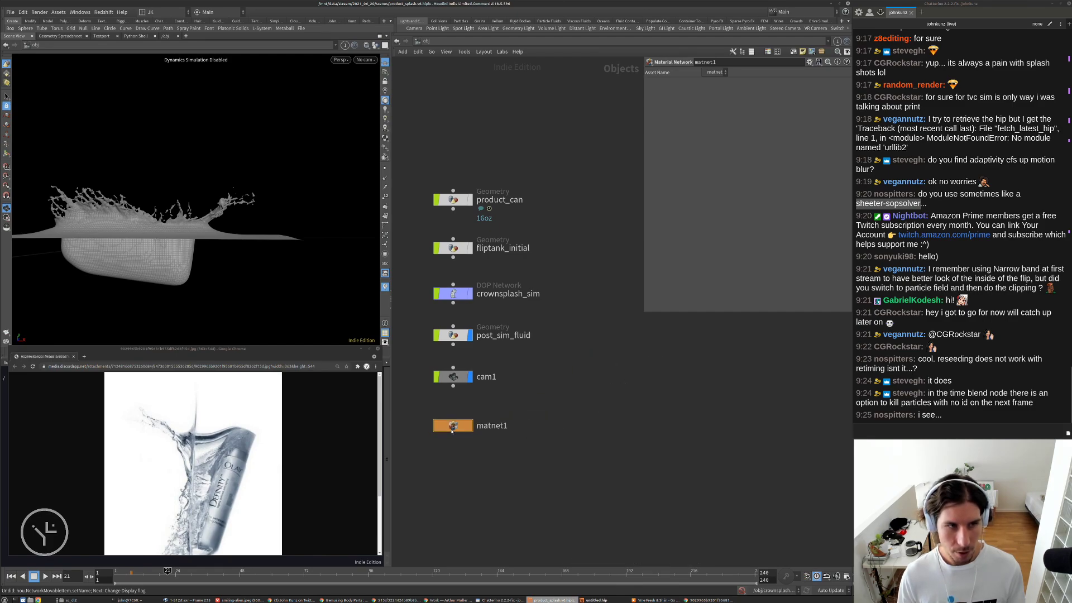
- Enter matnet1 and add an RS Material Builder to it
double_click(453, 427)
key(Tab)
text(rs)
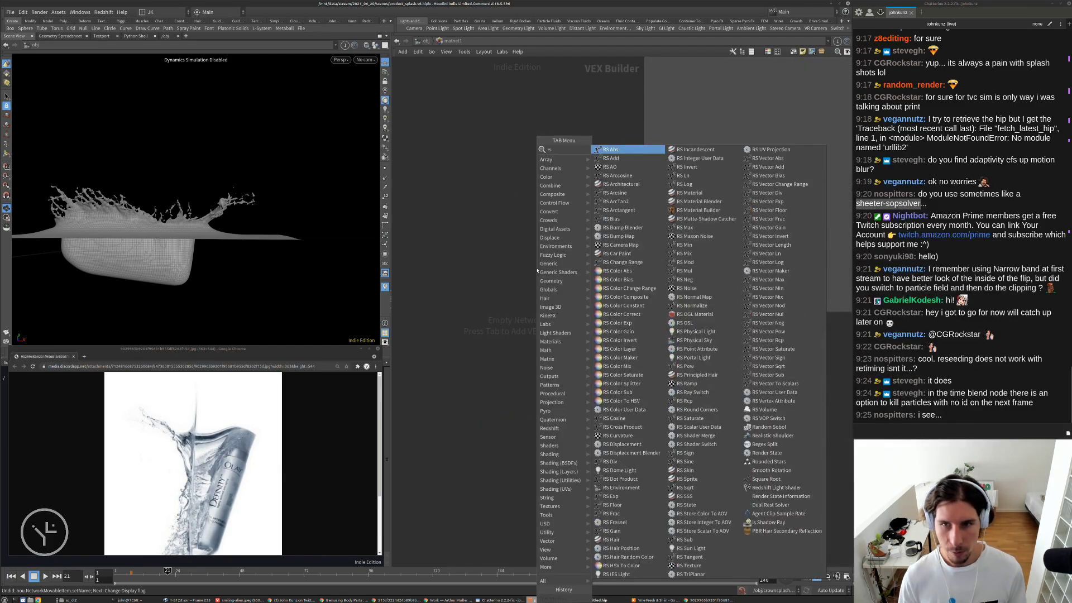
click(679, 210)
click(526, 241)
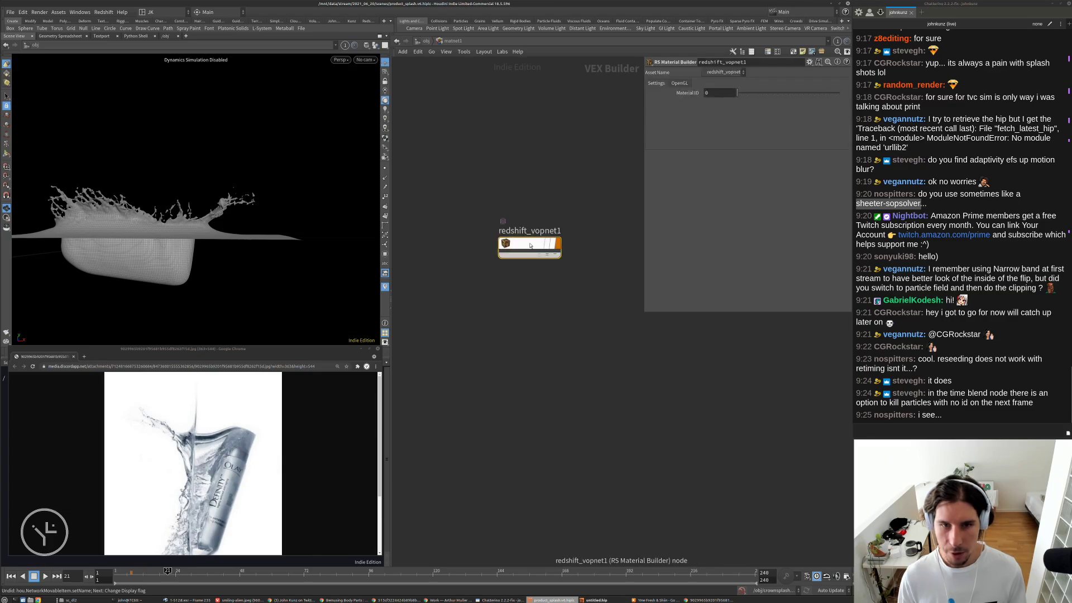
- Enter the RS Material Builder and apply the Water preset to its Material1 node
double_click(527, 242)
drag(492, 212, 519, 329)
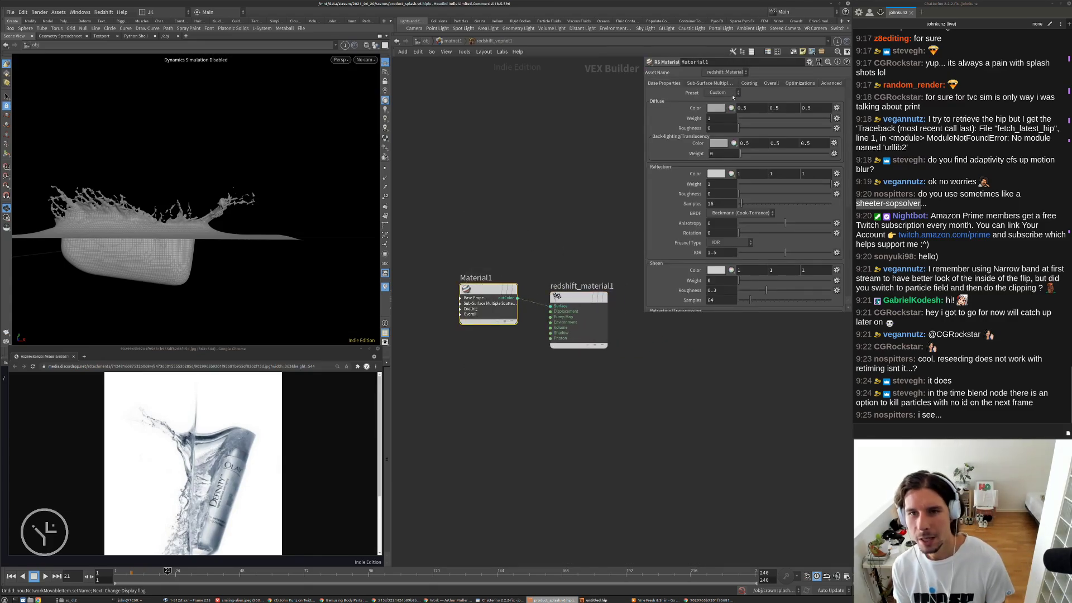
click(730, 94)
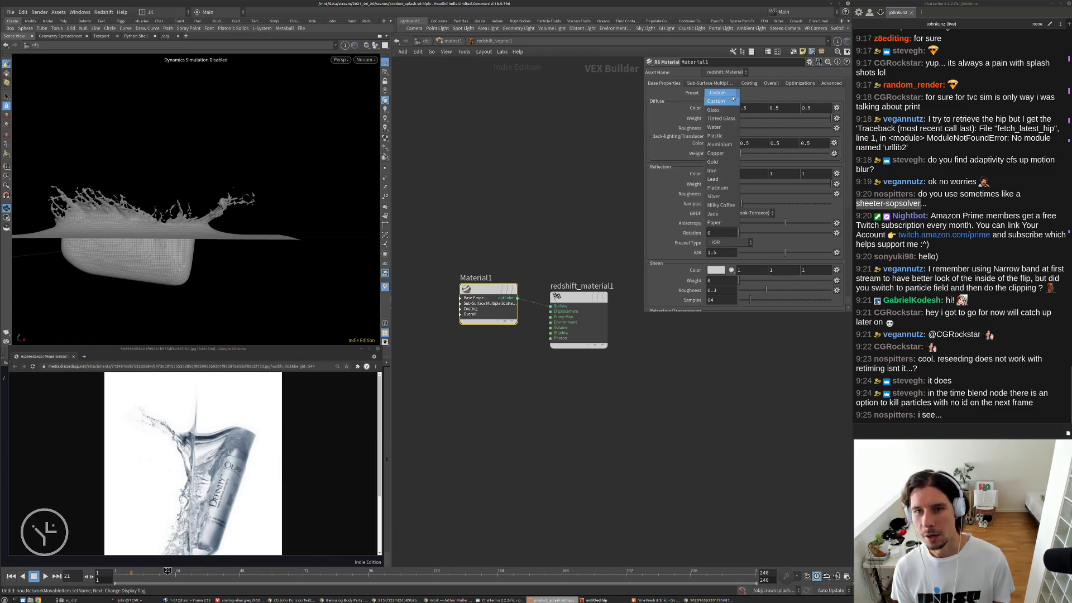
click(731, 129)
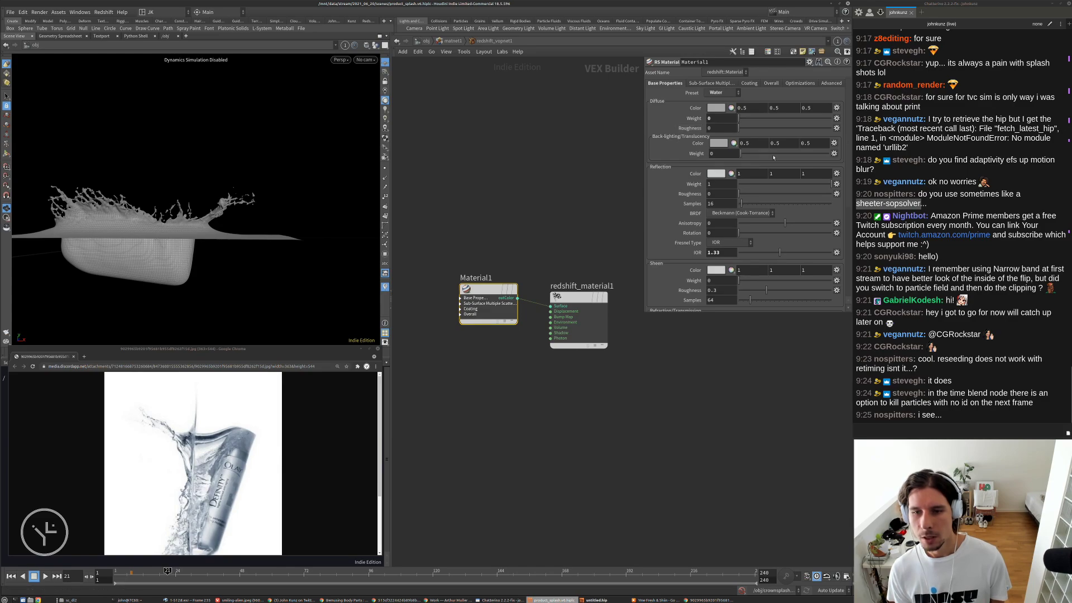
- Set the water material's refraction Dispersion to 0
scroll(667, 266, down, 5)
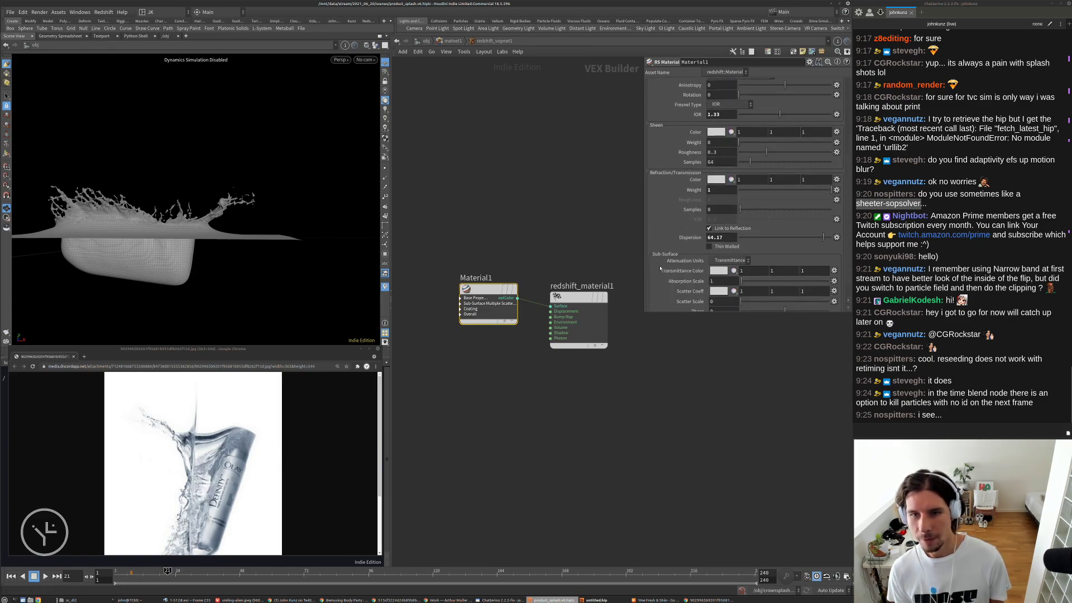
scroll(657, 260, up, 1)
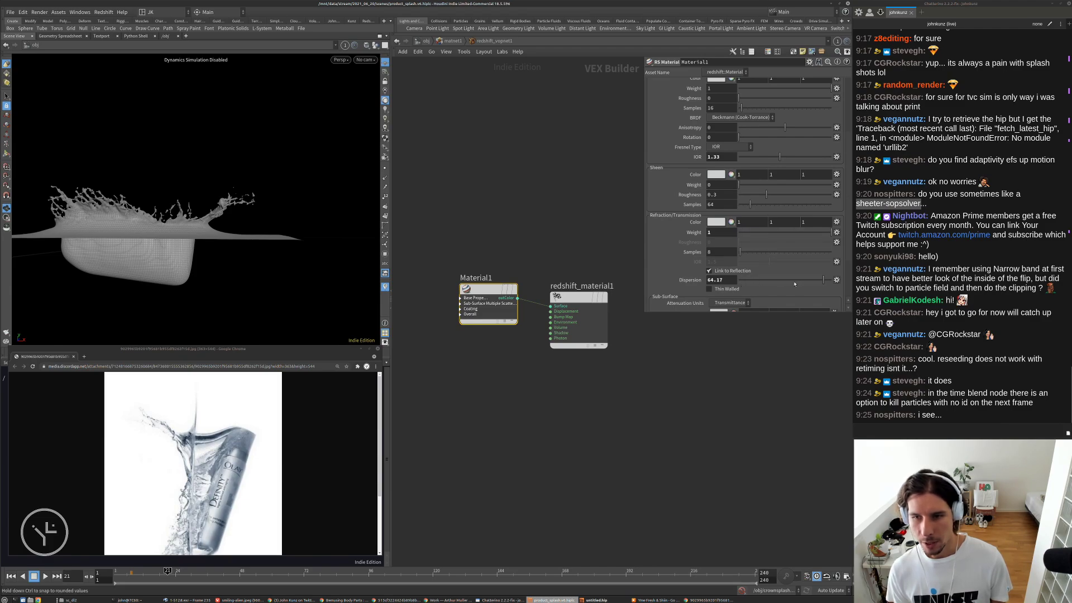
drag(797, 283, 738, 281)
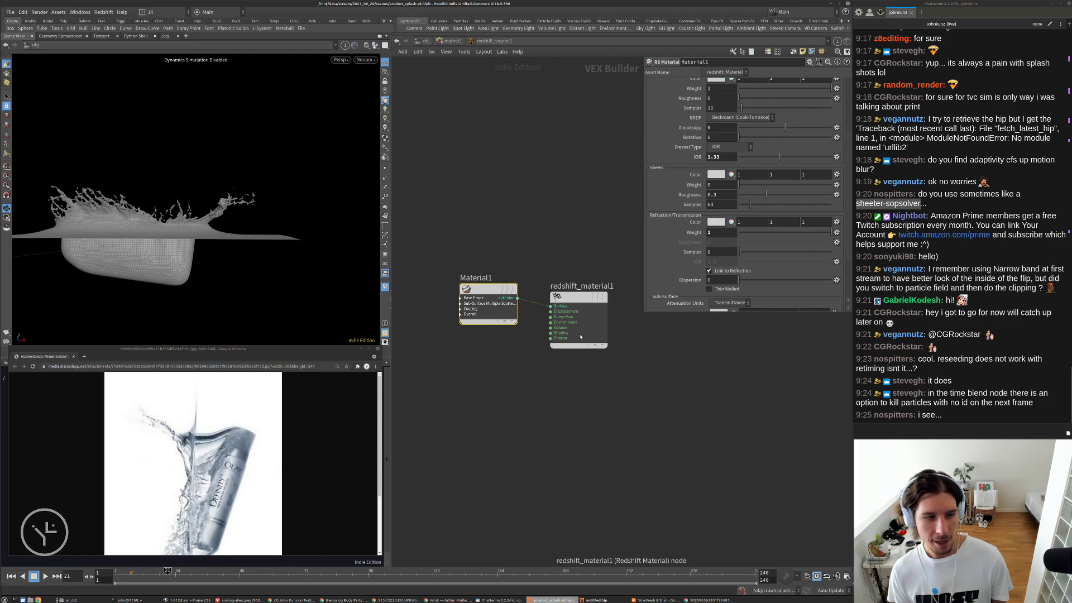
- Look over the reference image of the can splashing into water, then minimize its browser window
scroll(181, 490, down, 2)
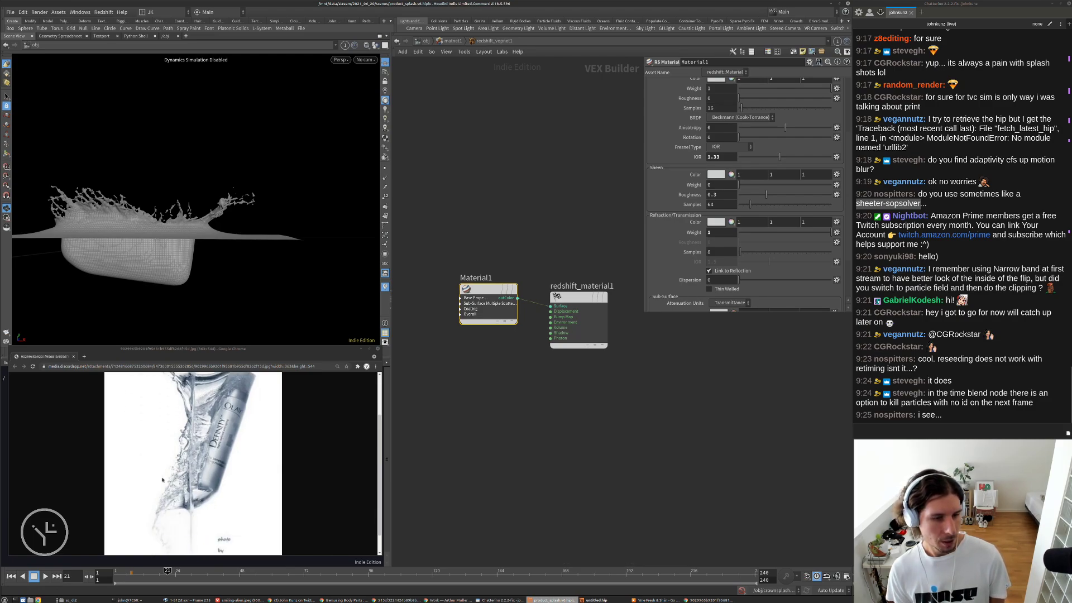
scroll(190, 452, up, 2)
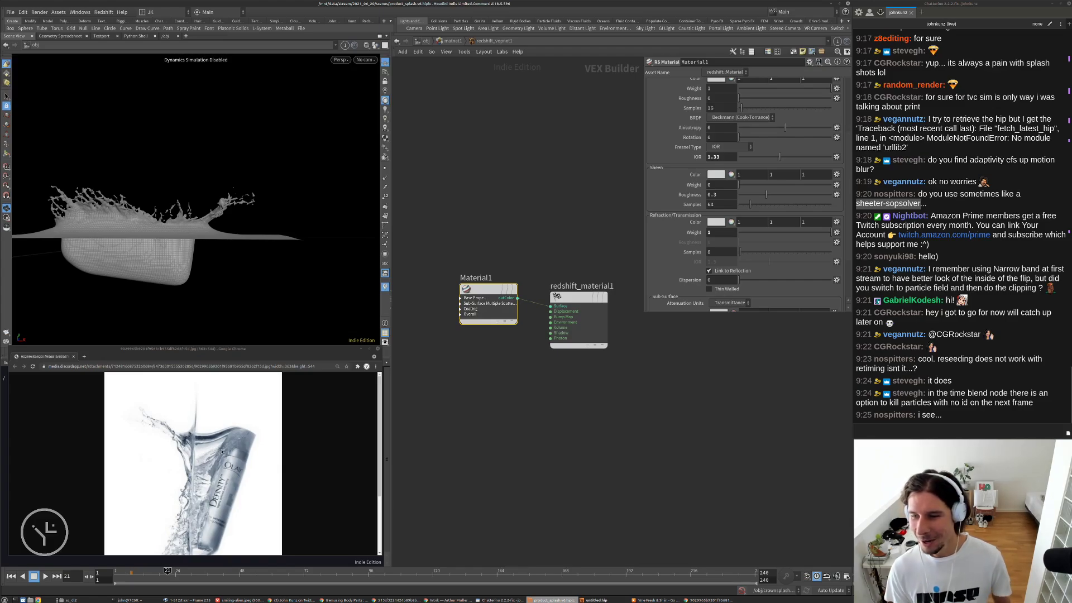
scroll(223, 451, down, 2)
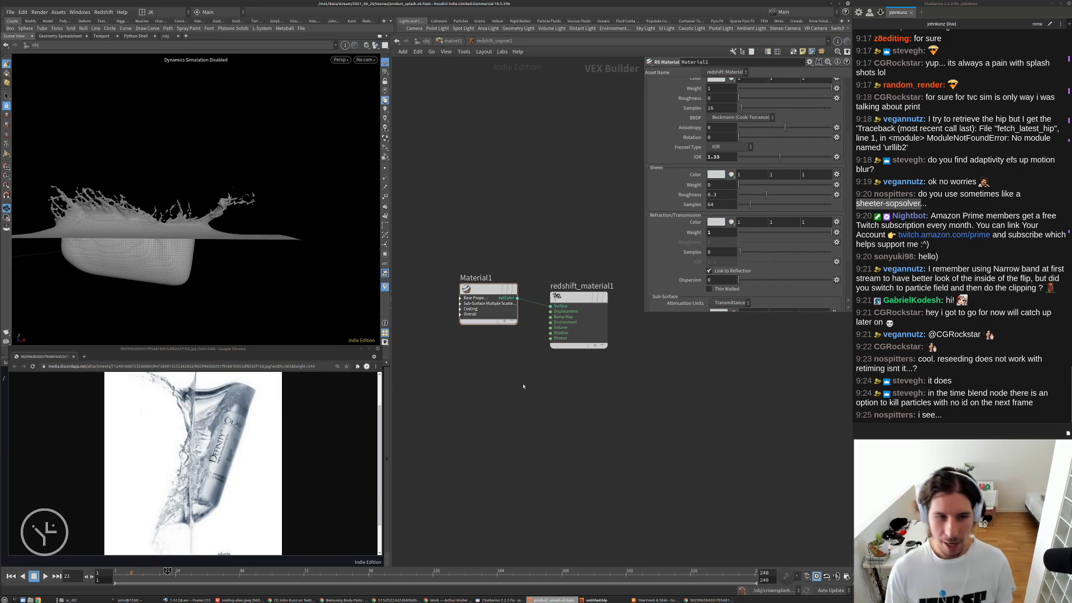
click(361, 352)
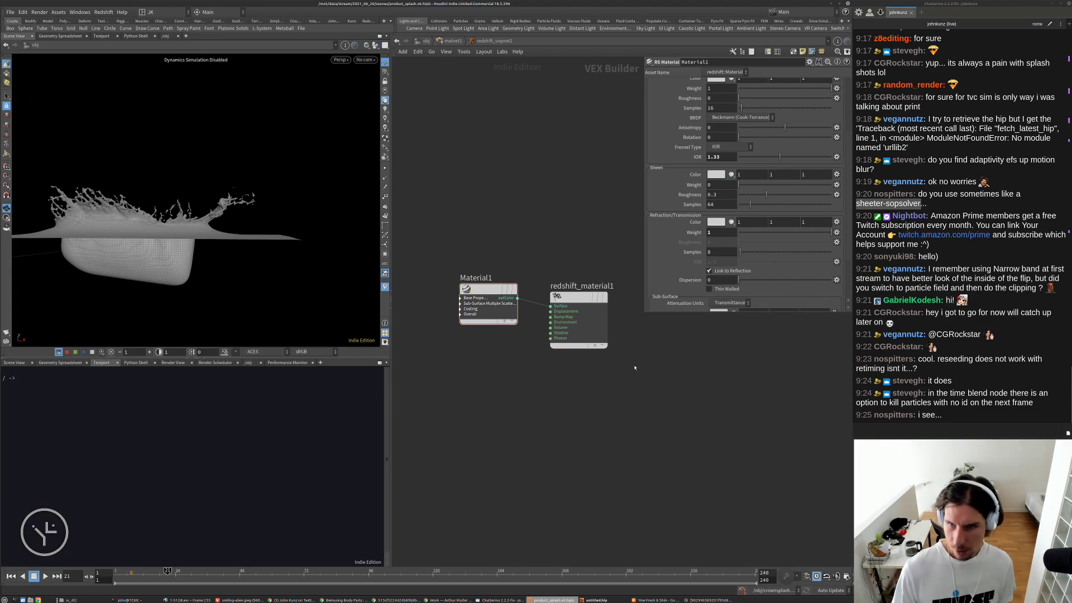
key(XF86AudioLowerVolume)
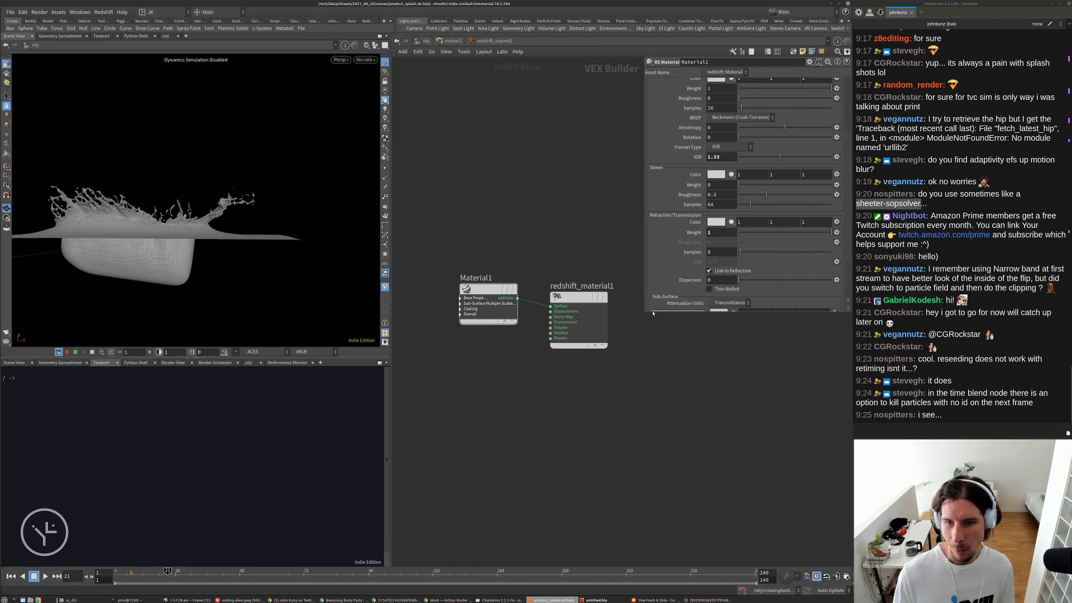
- Enlarge the network's parameter area, return to the object level and open a Redshift RenderView pane below the viewport
drag(645, 312, 645, 369)
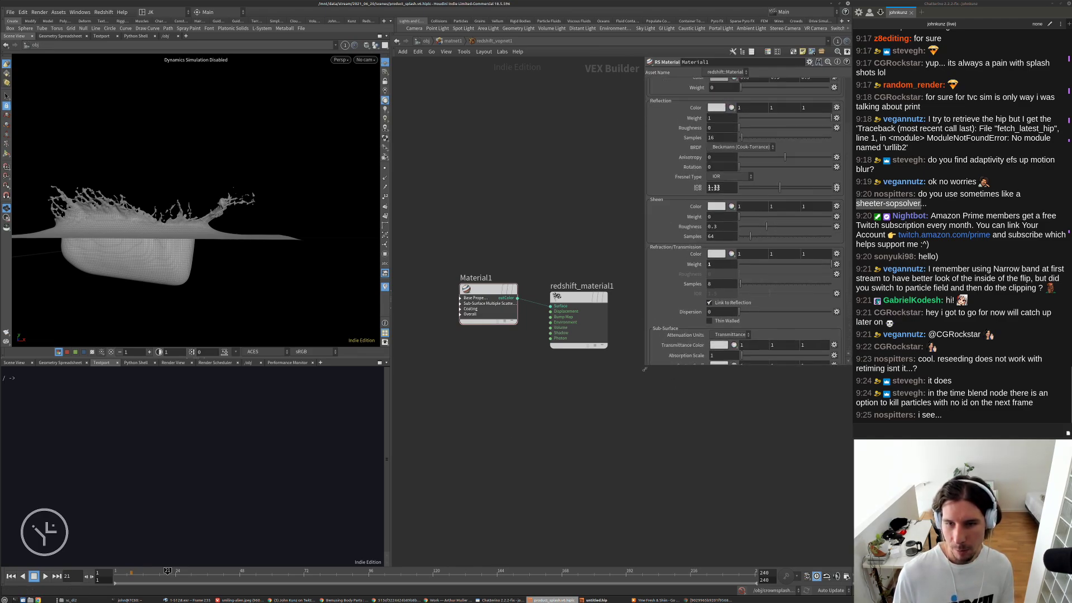
click(426, 40)
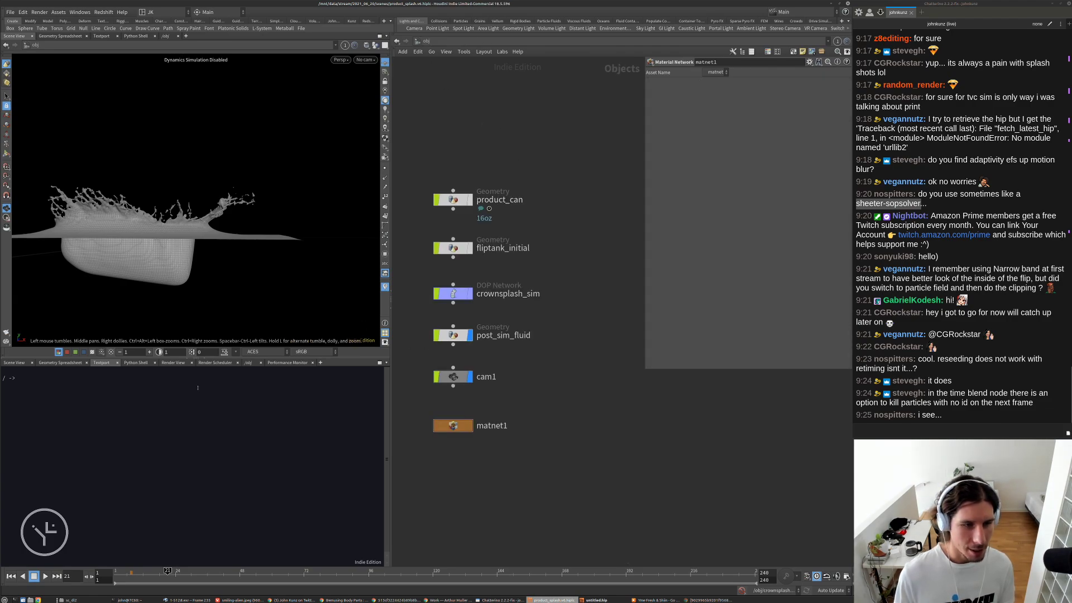
click(321, 364)
mouse_move(358, 379)
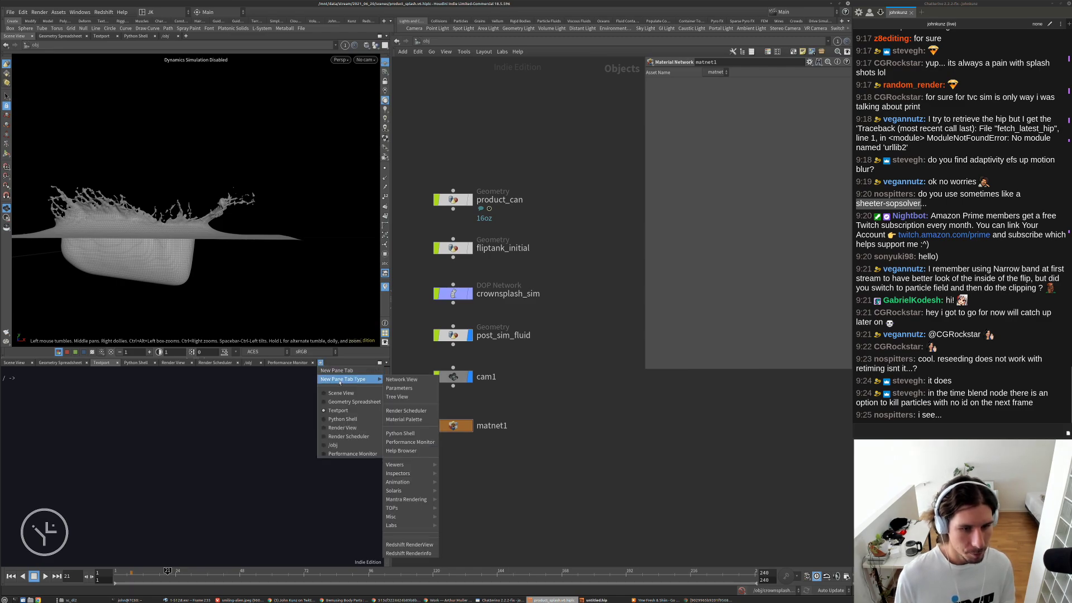
mouse_move(420, 500)
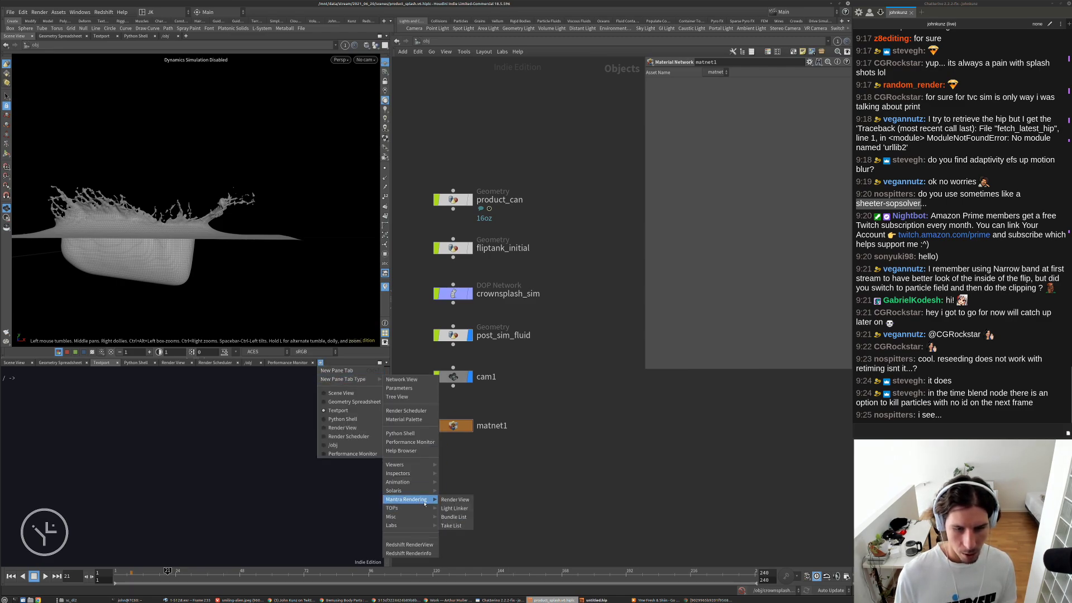
click(419, 546)
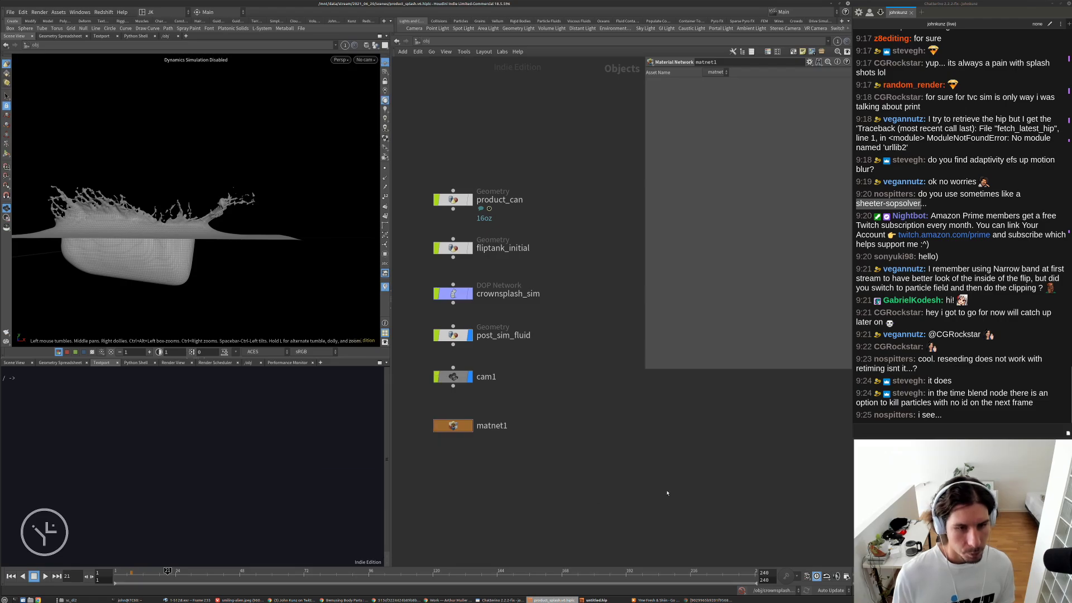
key(Tab)
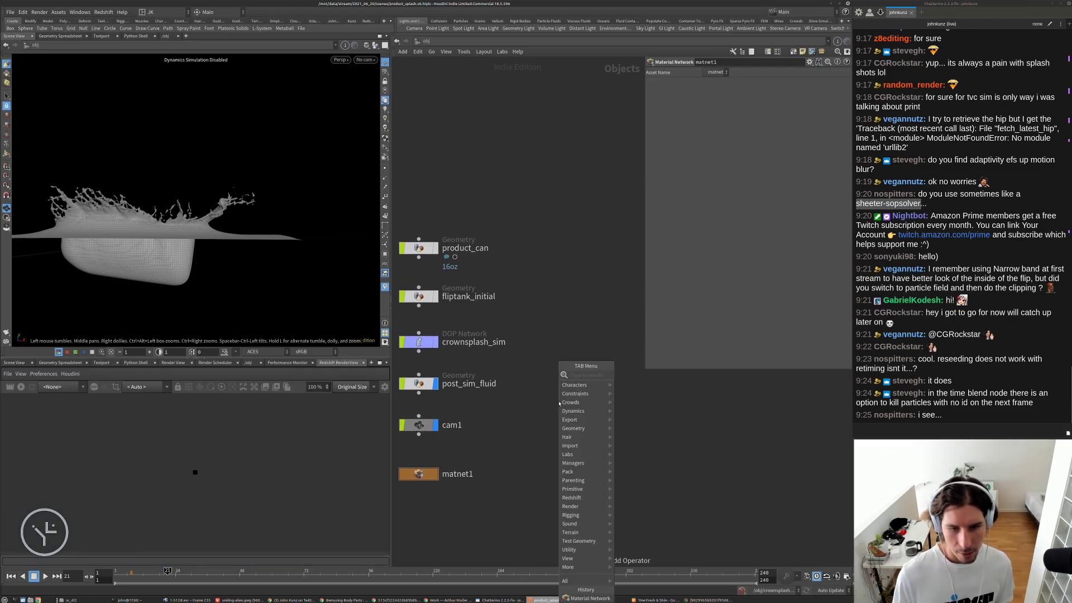
text(env)
click(637, 375)
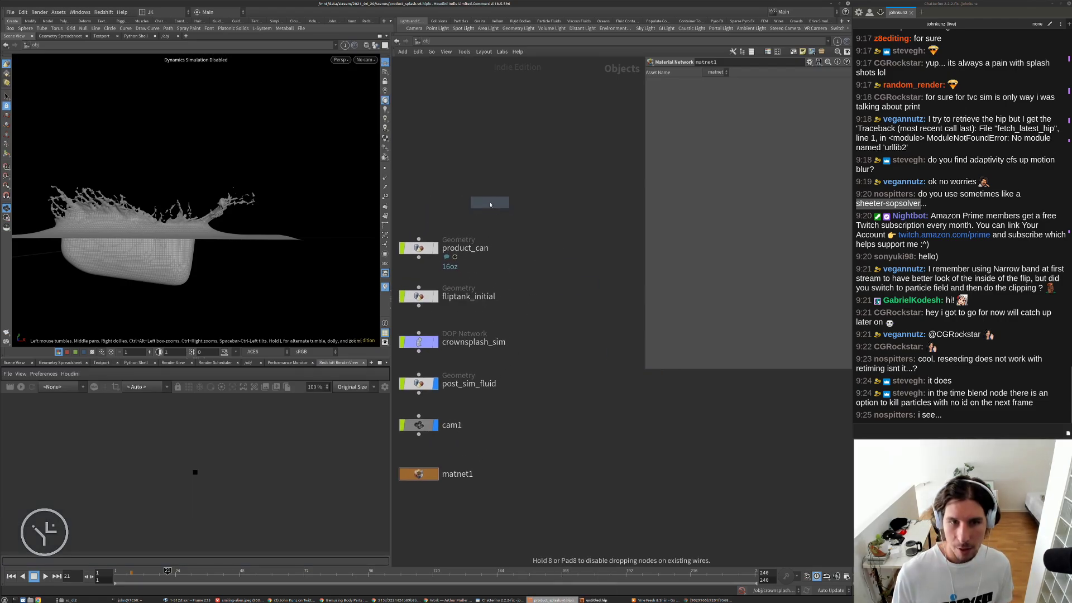
click(490, 202)
key(Delete)
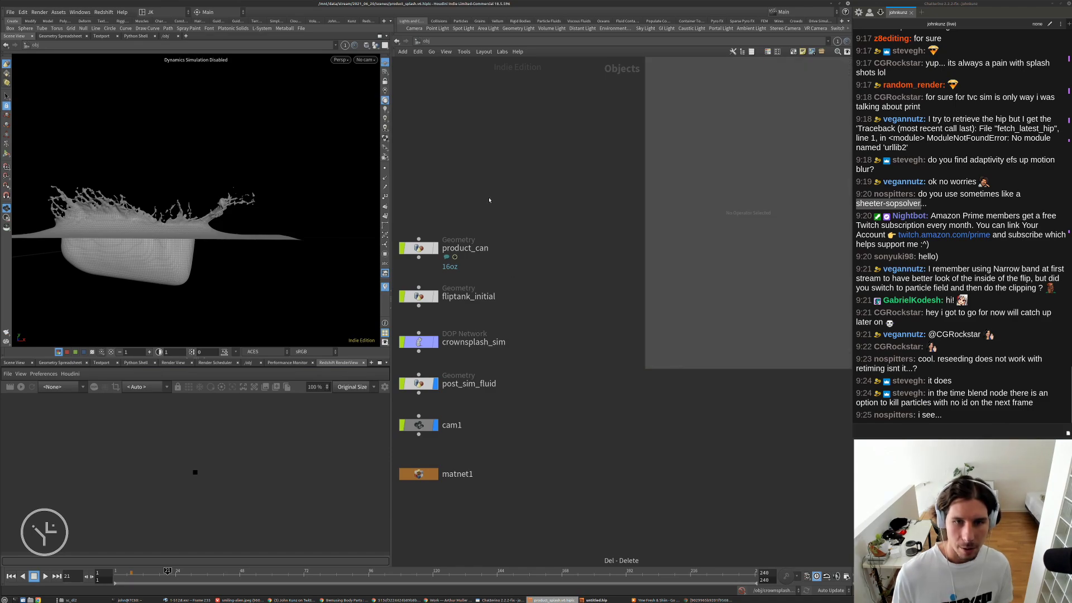
- Add an RSLightDome light at the object level and line it up below matnet1
key(Tab)
text(r)
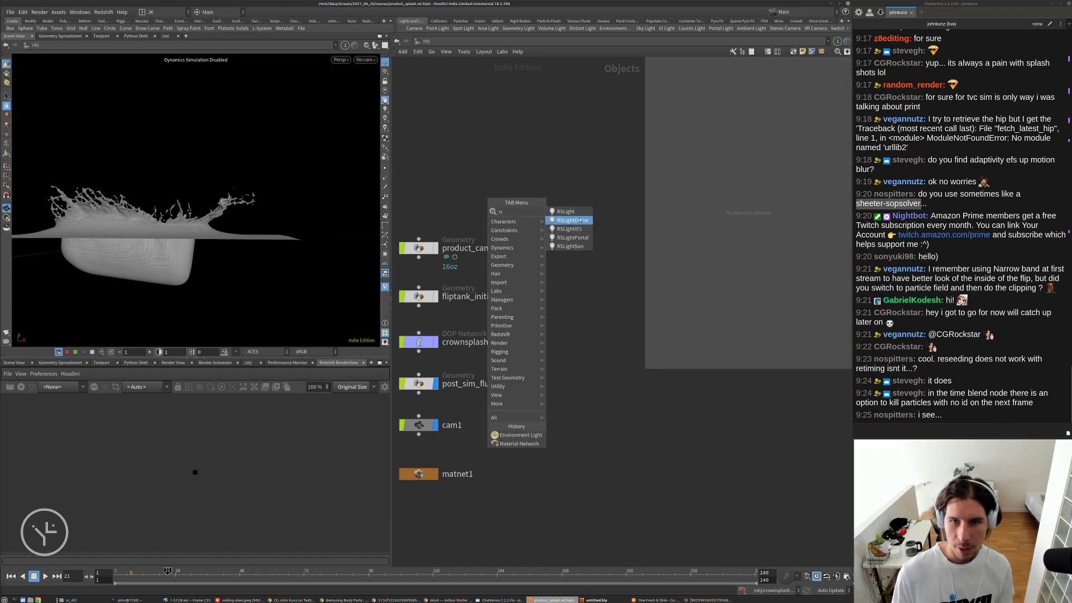
click(574, 229)
click(591, 378)
middle_drag(572, 294, 574, 266)
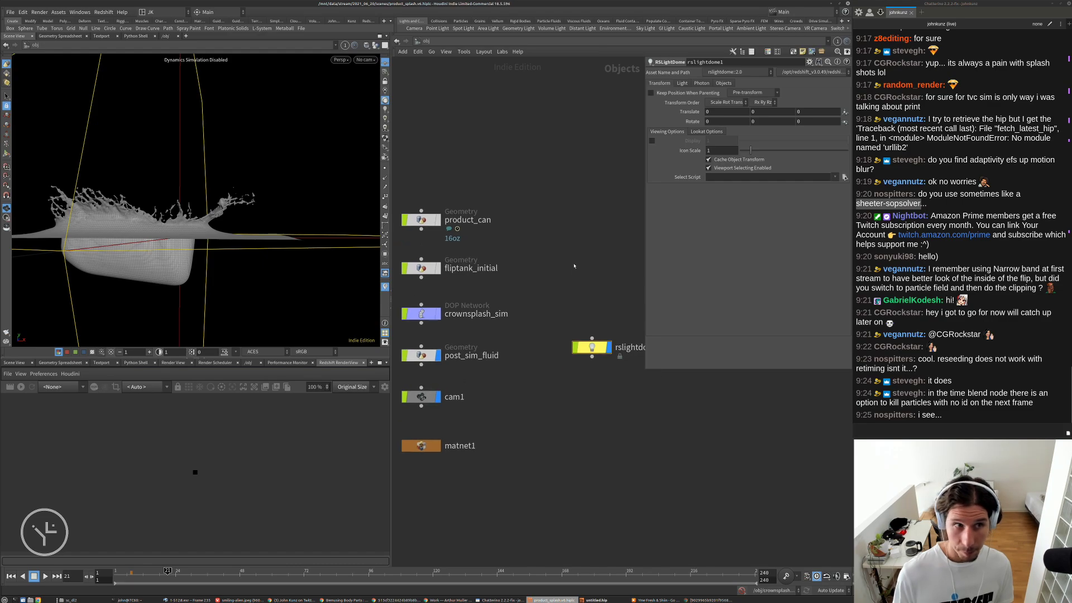
right_drag(574, 266, 574, 436)
key(l)
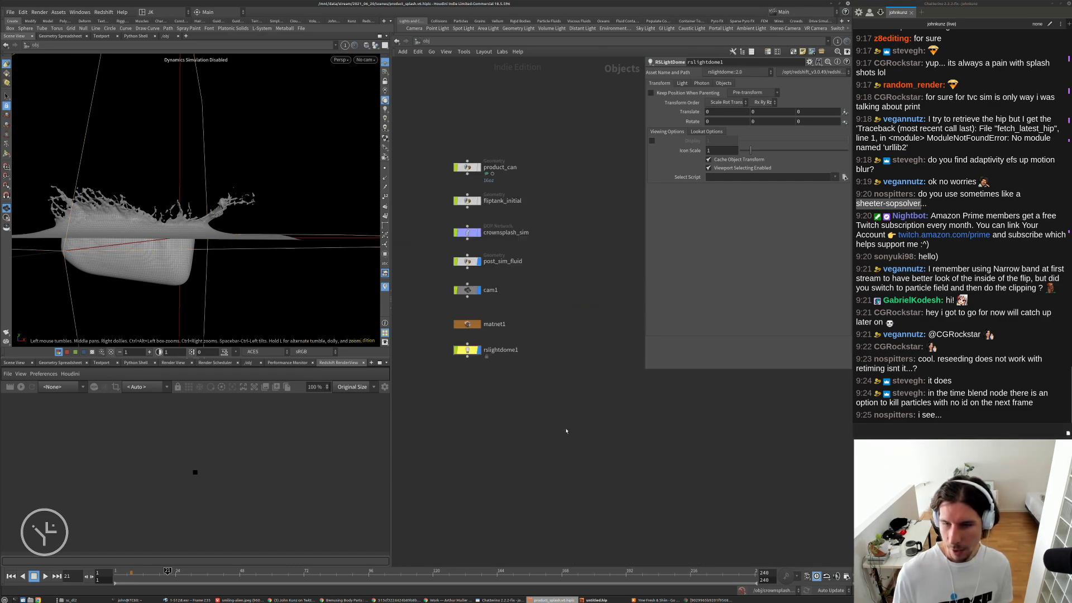
key(h)
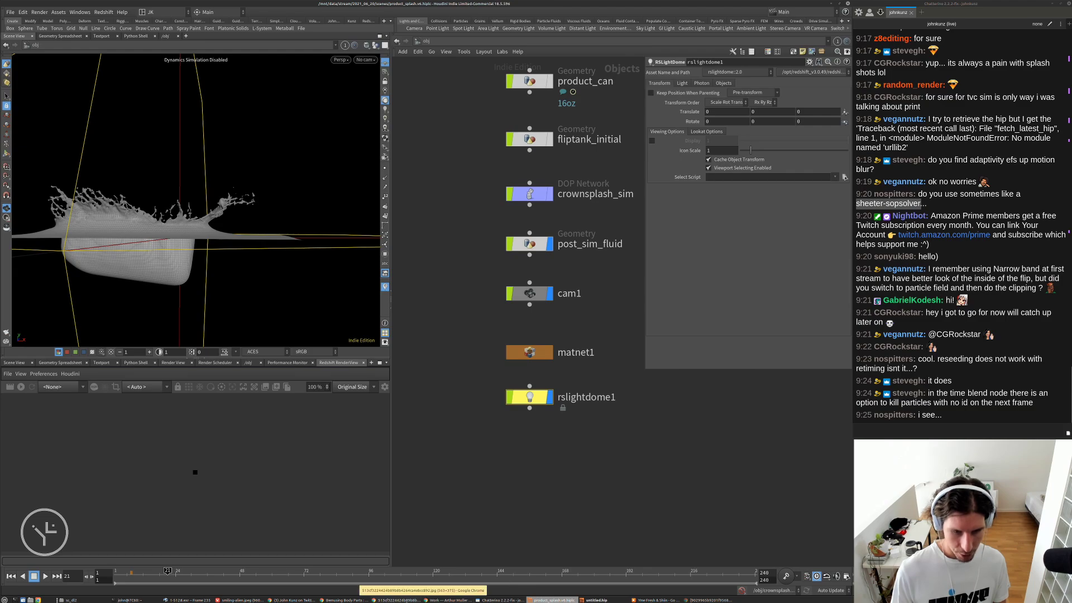
- Bring the splash reference image in the browser back on screen and show its upper part
click(401, 600)
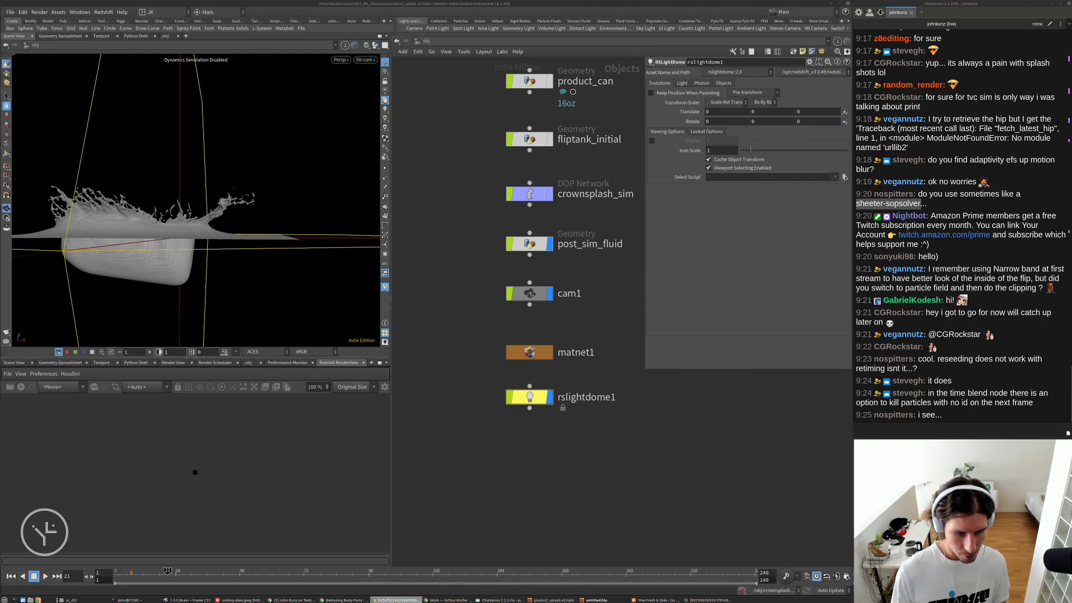
click(709, 600)
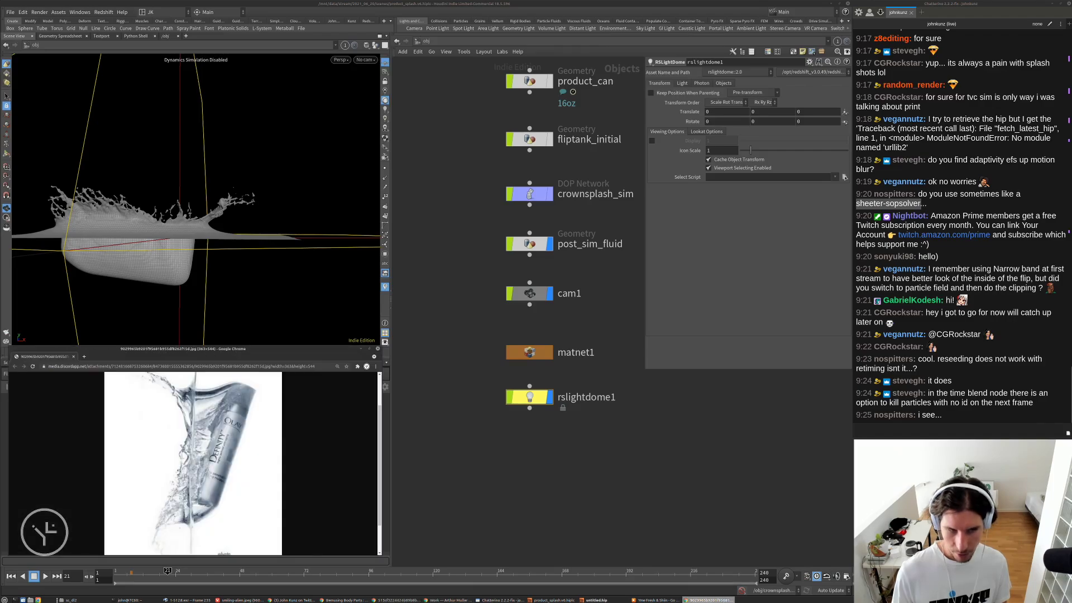
scroll(237, 470, up, 3)
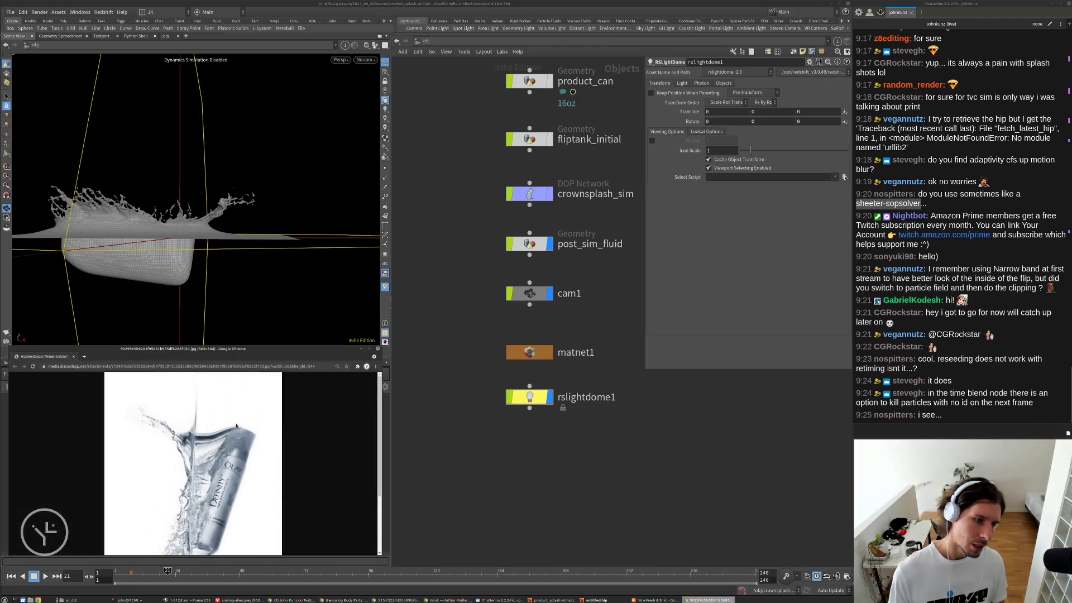
- Compare the can splash reference image with the simulated splash and check the dome light's extent around it in the viewport
scroll(194, 511, down, 3)
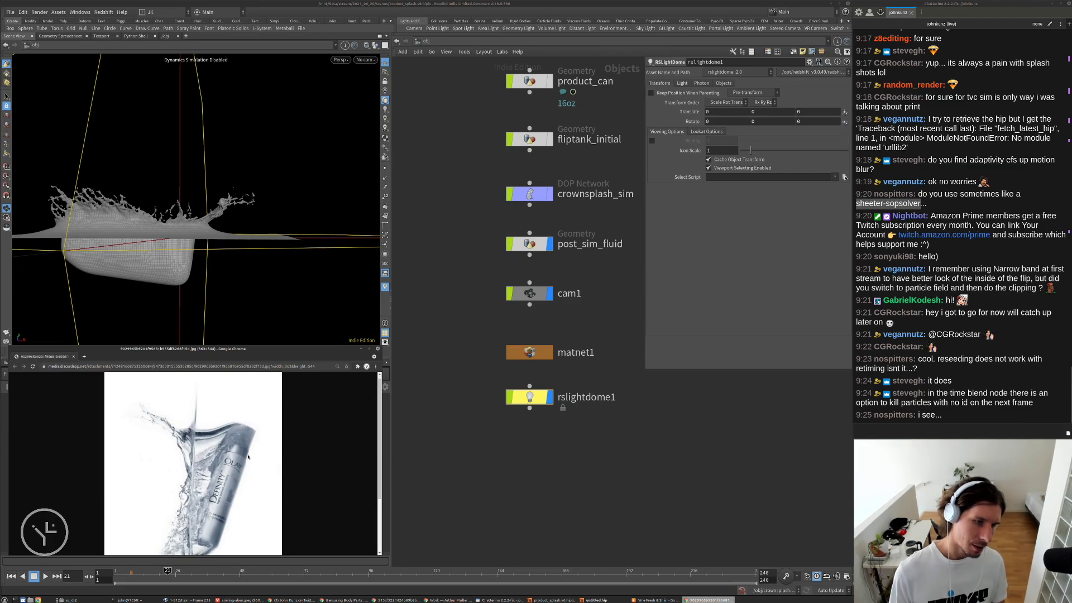
scroll(184, 486, up, 3)
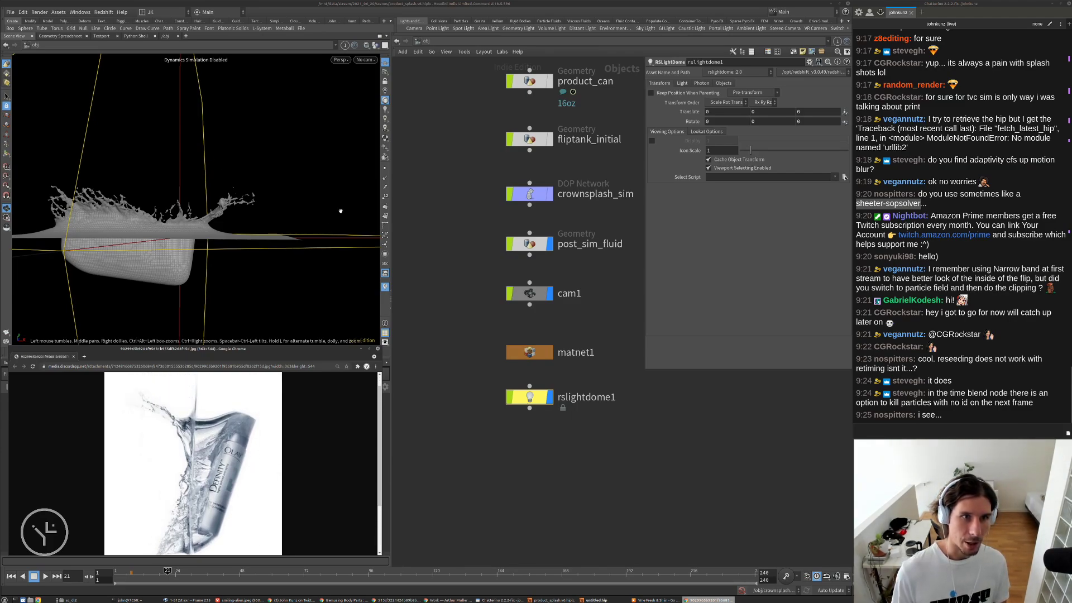
right_drag(283, 186, 139, 270)
mouse_move(290, 144)
mouse_down()
mouse_move(210, 198)
mouse_move(256, 180)
mouse_move(304, 129)
mouse_up()
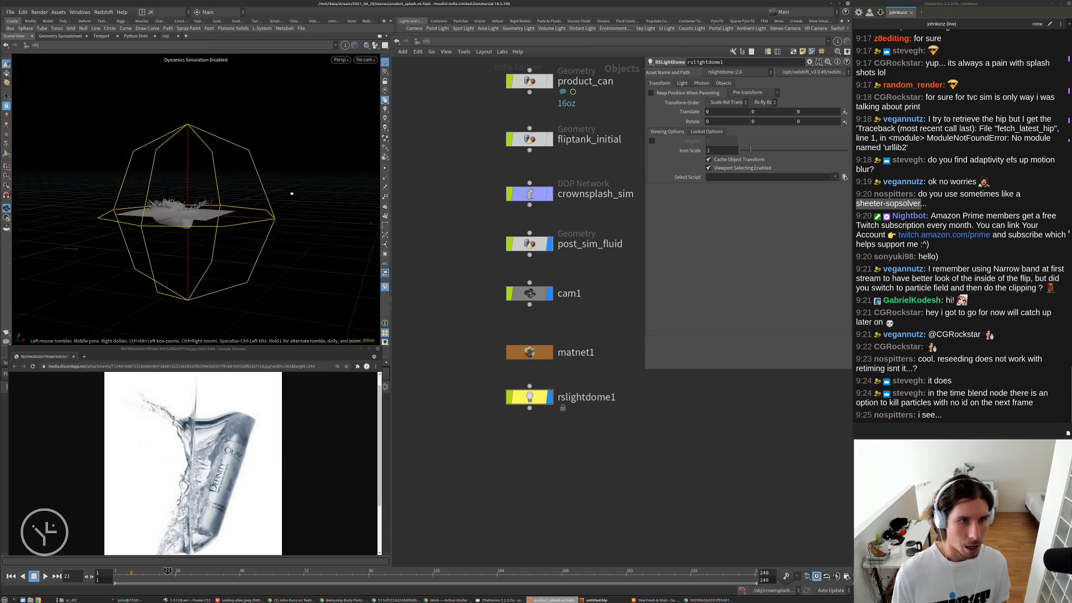
scroll(211, 524, down, 2)
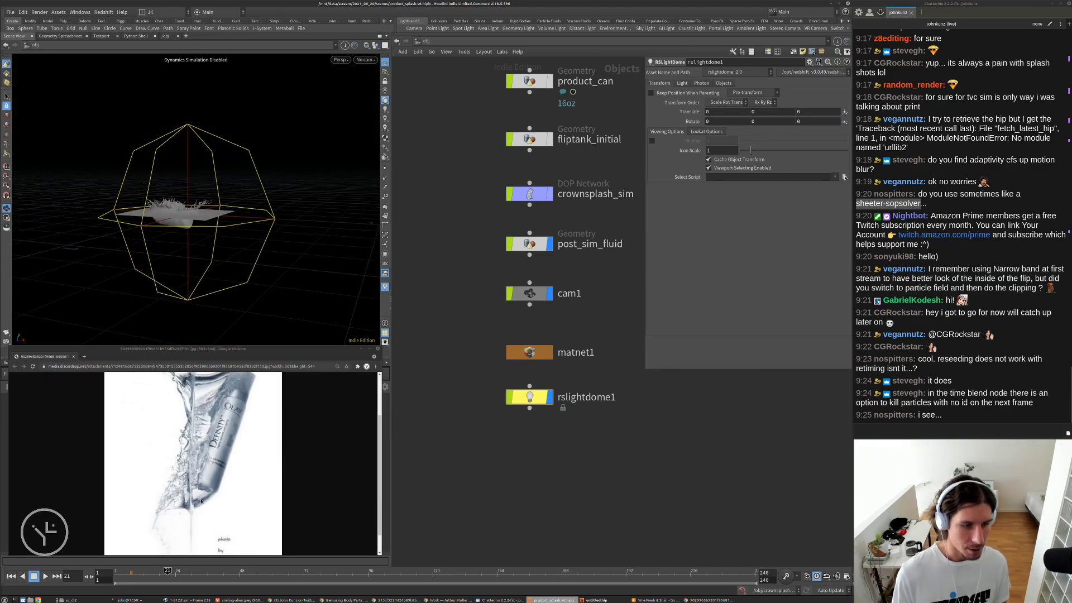
scroll(193, 463, up, 2)
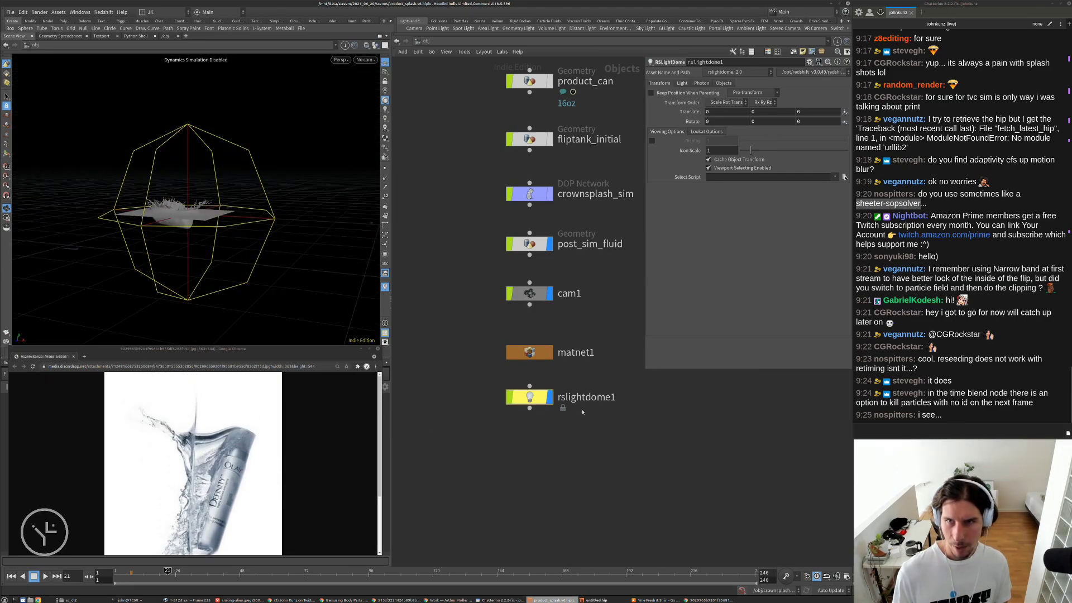
- Open the file chooser for rslightdome1's Dome Map and browse to the /mnt/data/useful/tex/hdri/ folder
click(683, 83)
click(843, 141)
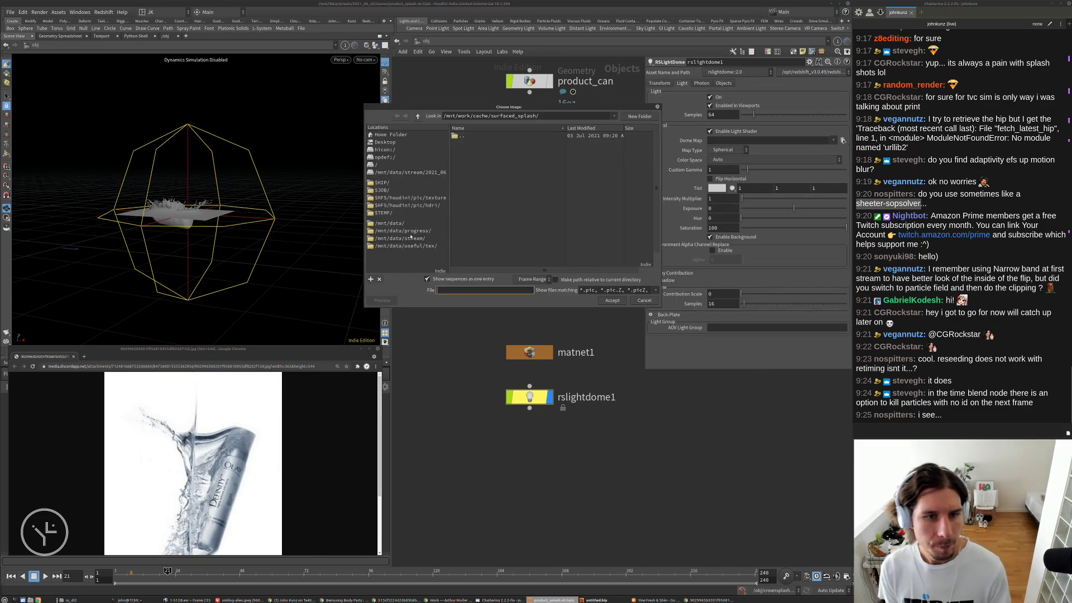
click(406, 246)
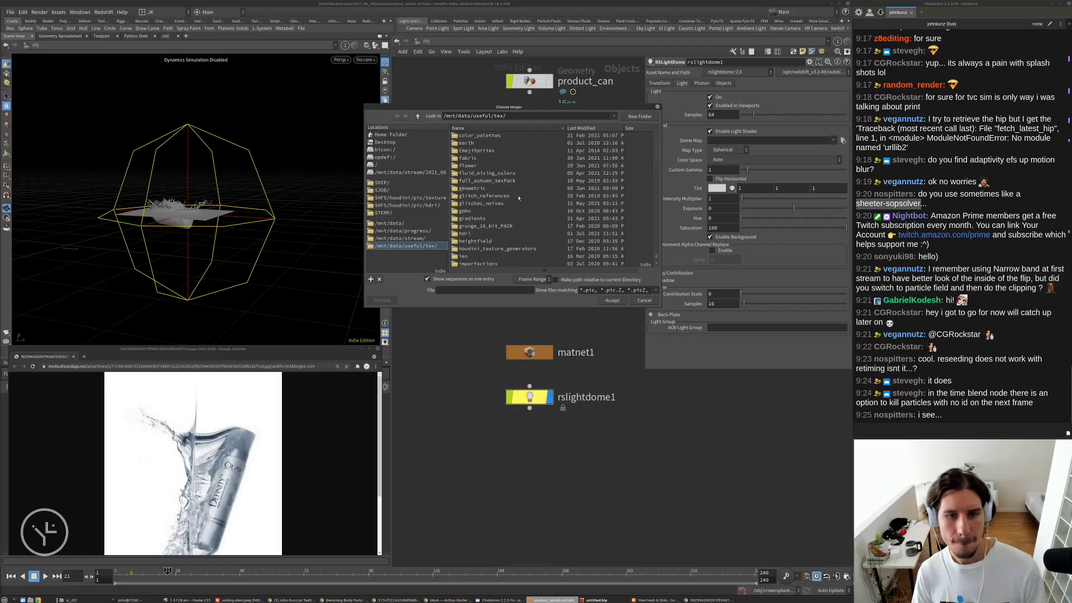
scroll(519, 198, down, 2)
double_click(463, 189)
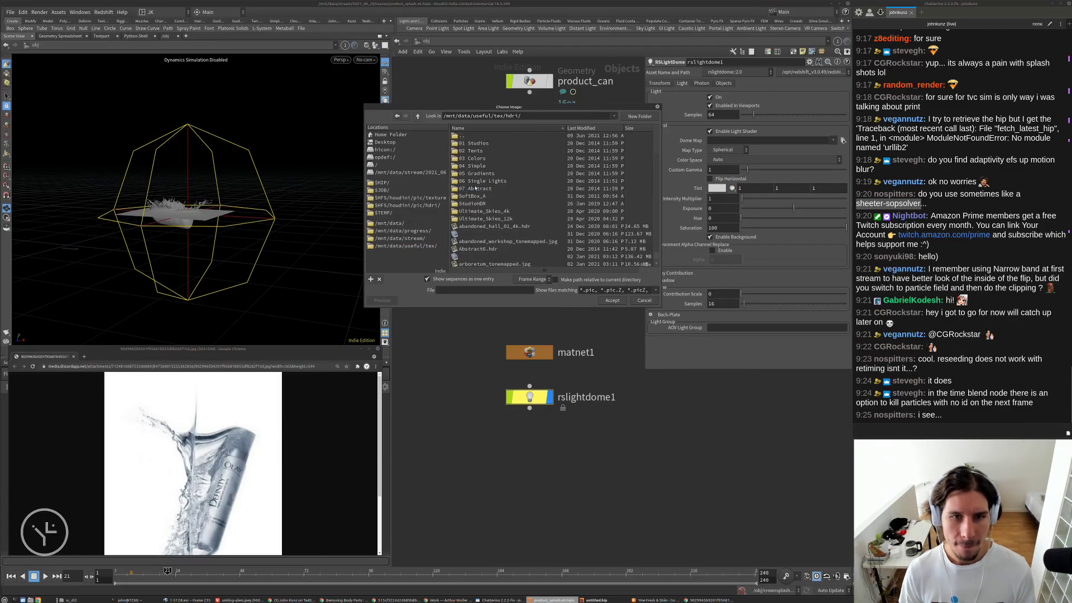
- List the HDRI files individually, sorted by last-modified date, and load DH-348LL.hdr as the dome map
click(427, 279)
click(582, 128)
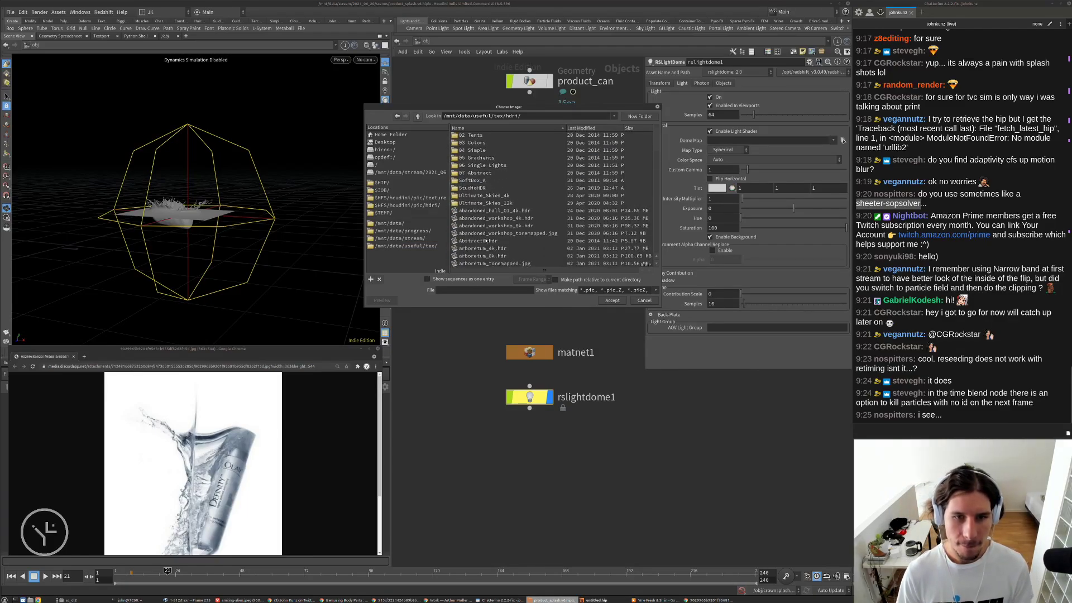
click(598, 129)
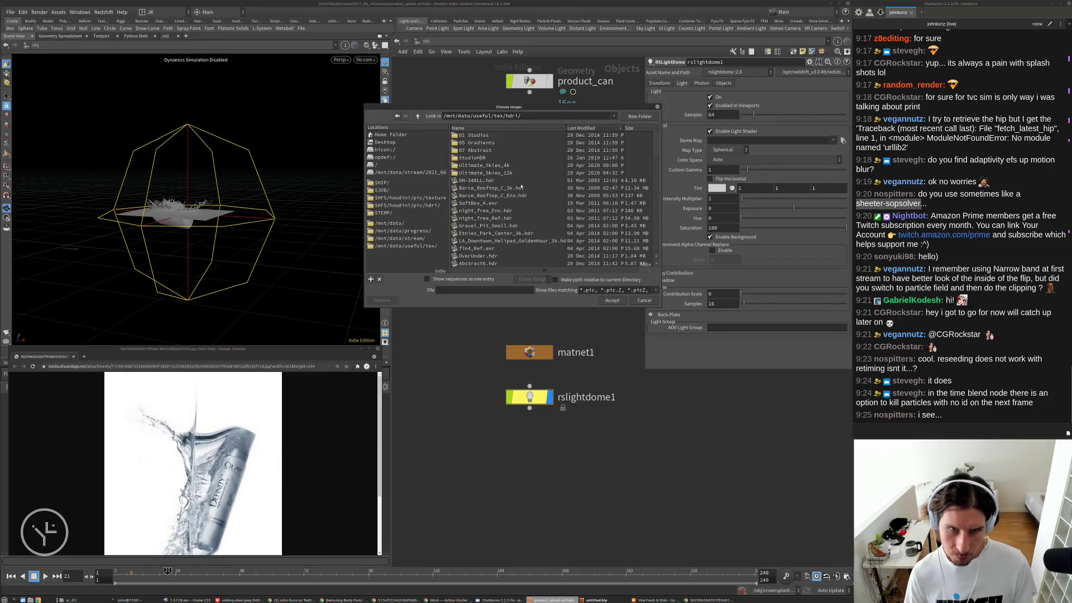
click(521, 183)
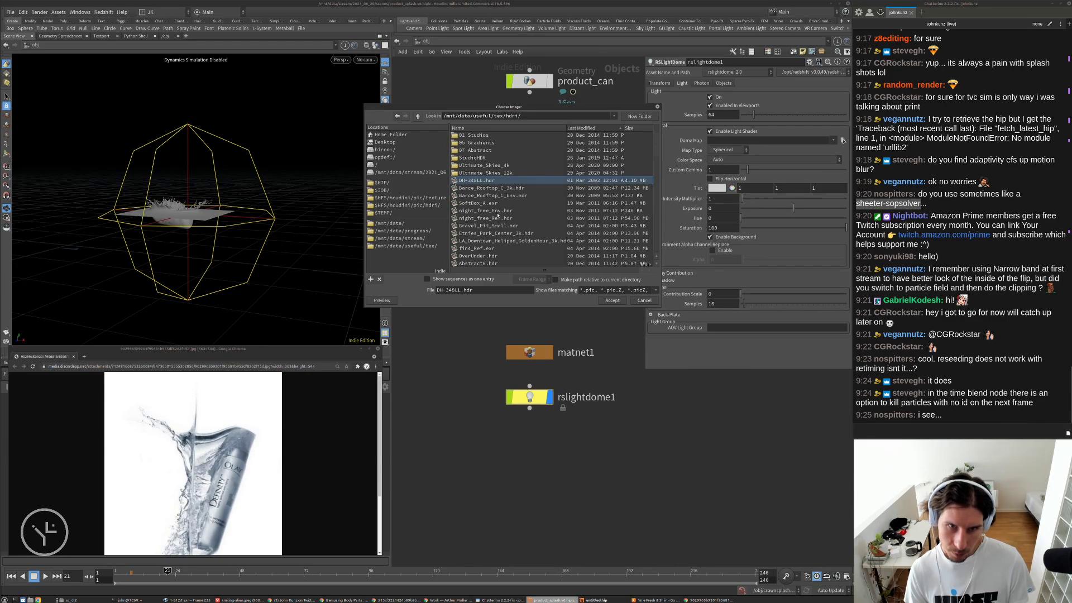
click(613, 301)
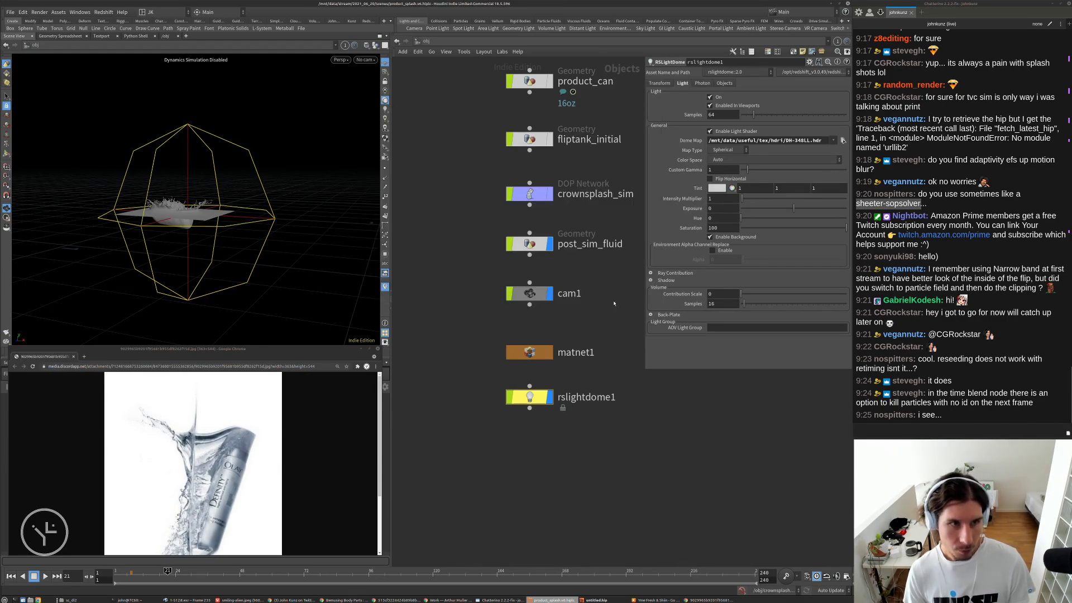
- Look at the HDRI background around the splash from different angles, then restore the cam1 view
click(485, 276)
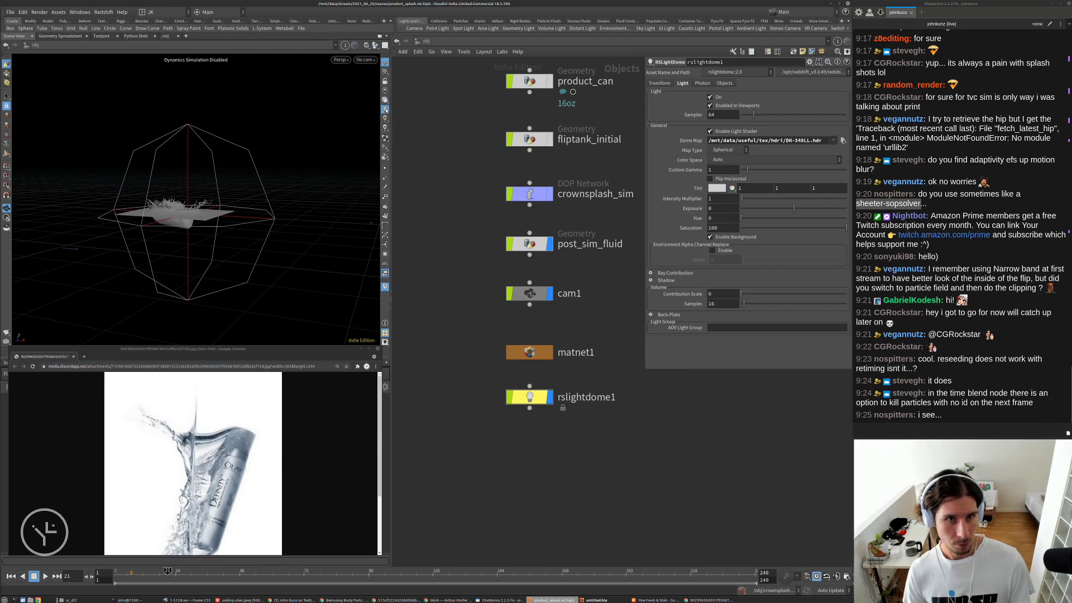
right_drag(271, 156, 165, 201)
drag(165, 201, 368, 190)
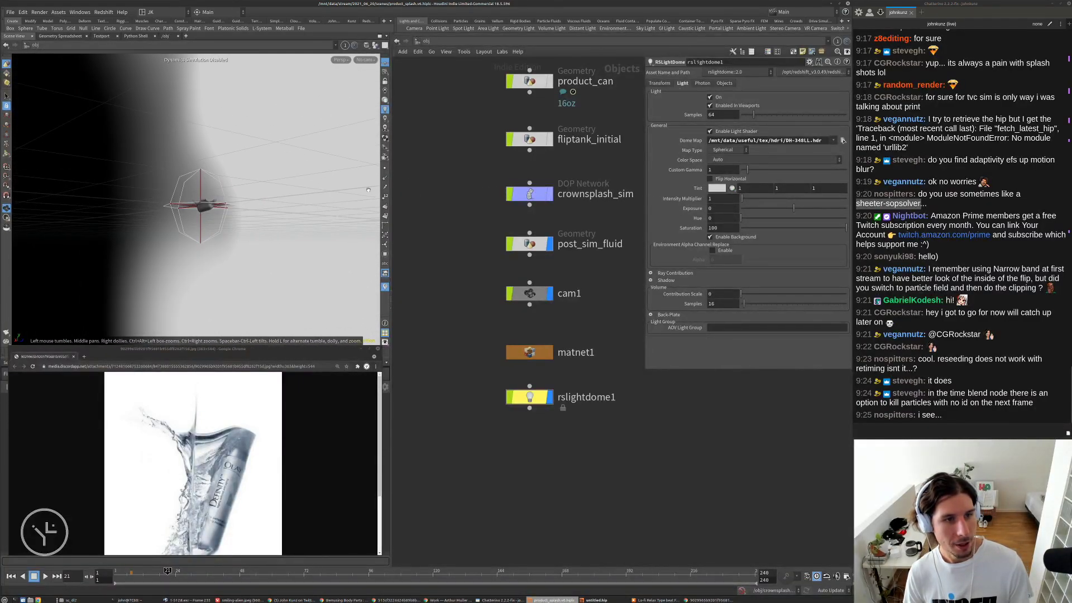
key(bracketleft)
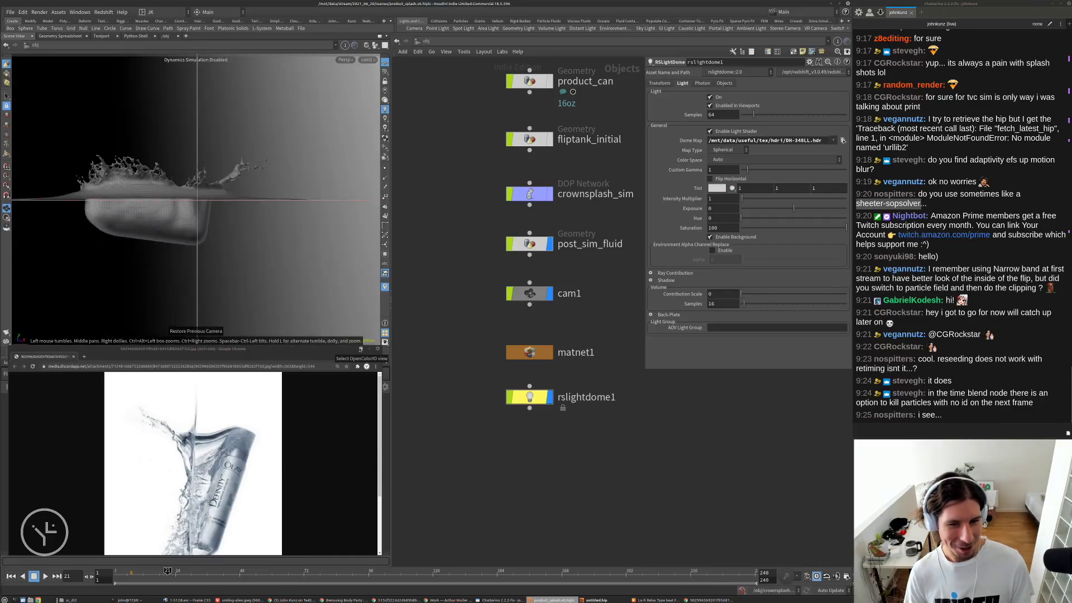
- Minimize the reference image window, then enlarge the Redshift RenderView pane and set its camera to /obj/cam1
click(356, 358)
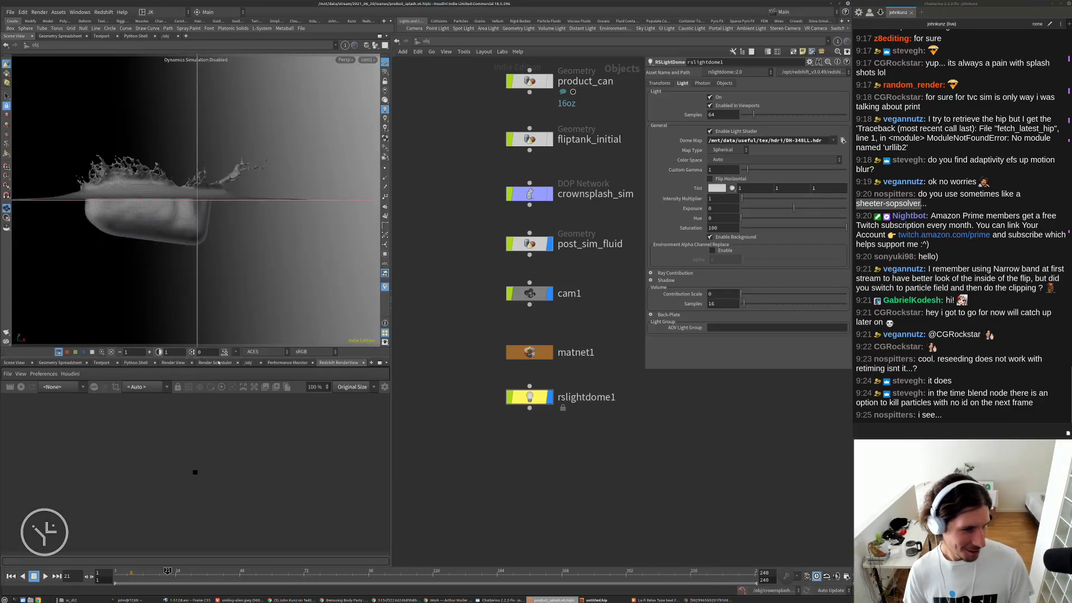
drag(219, 358, 219, 318)
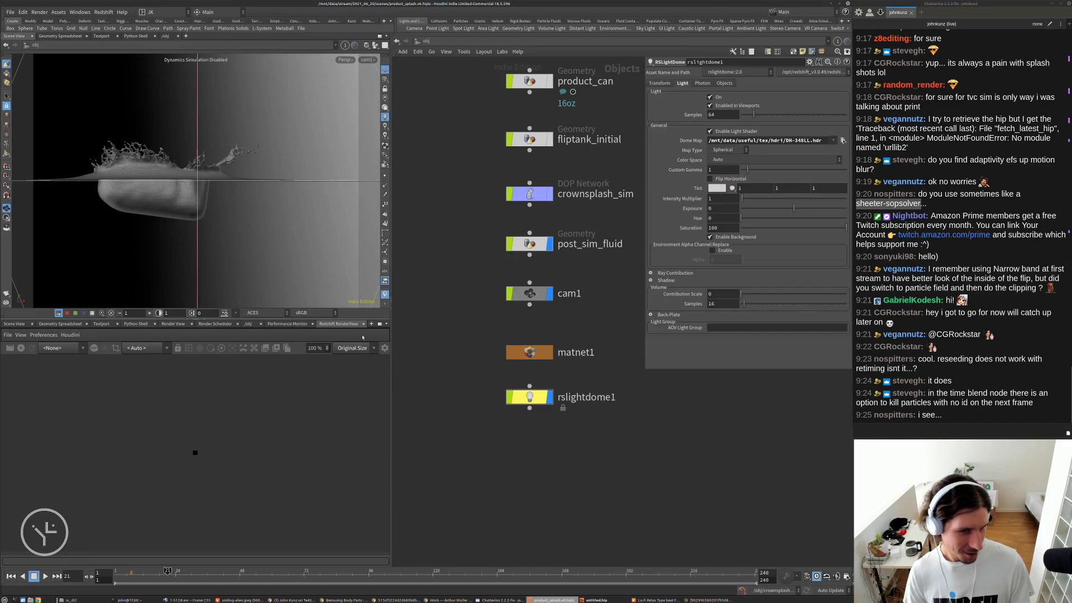
click(132, 348)
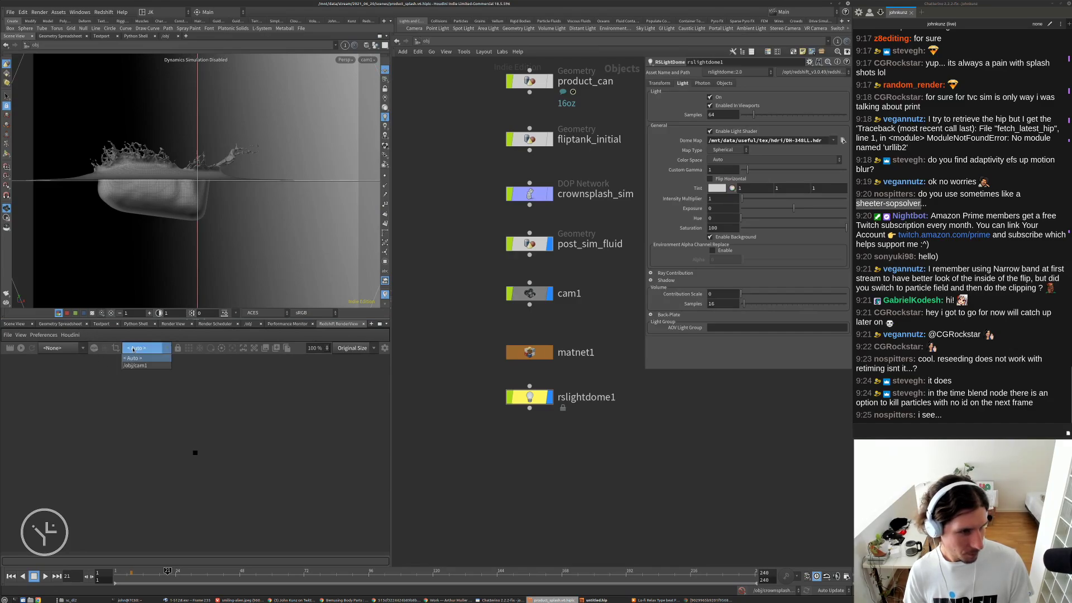
click(135, 365)
- Assign the redshift_vopnet1 material from matnet1 to the post_sim_fluid object
middle_drag(547, 422, 517, 466)
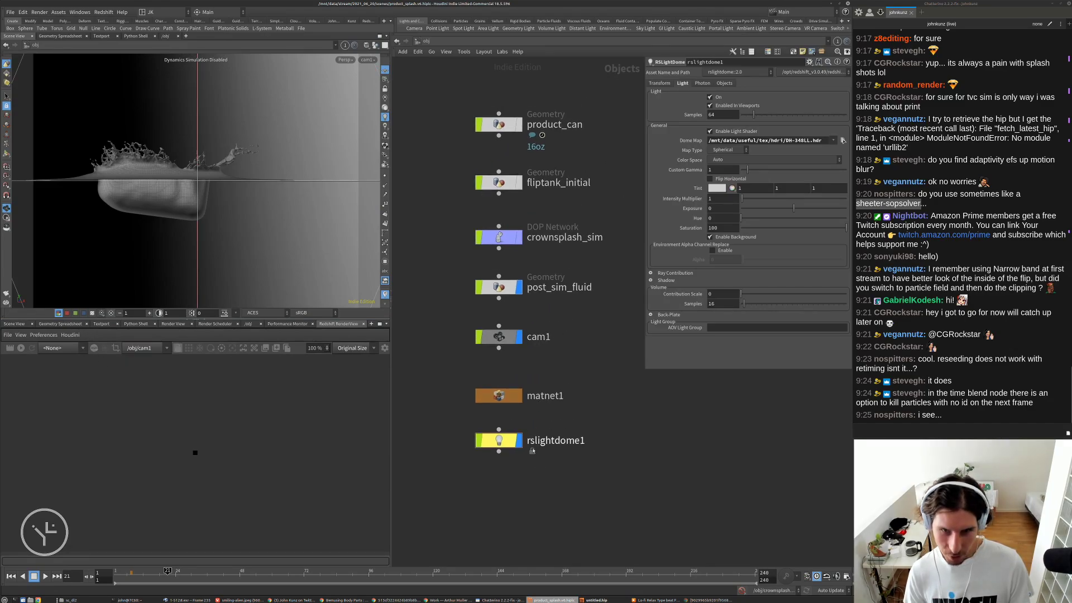
click(499, 288)
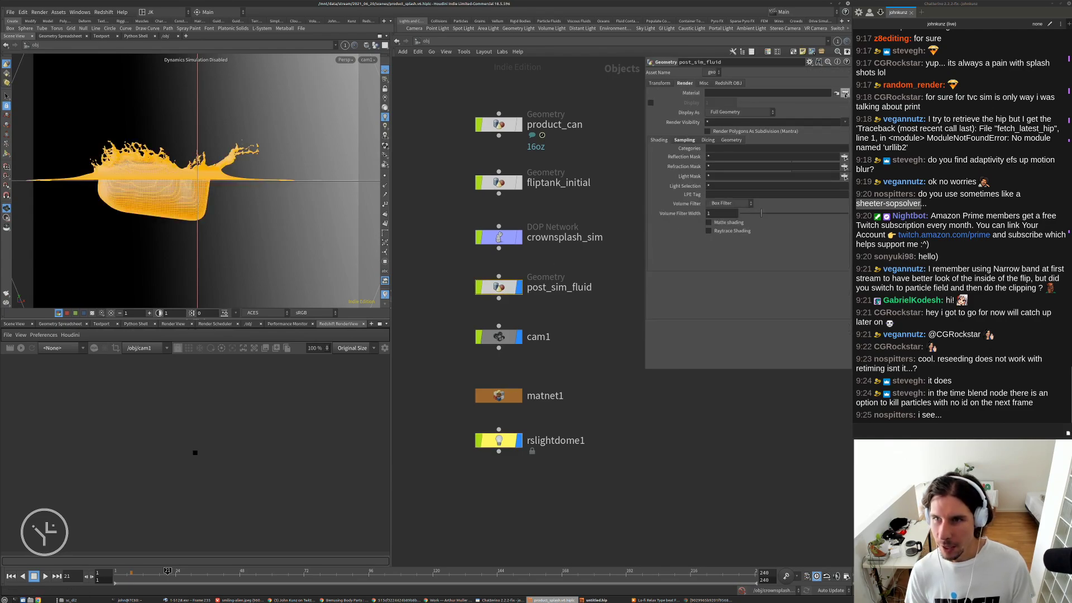
click(837, 93)
click(809, 63)
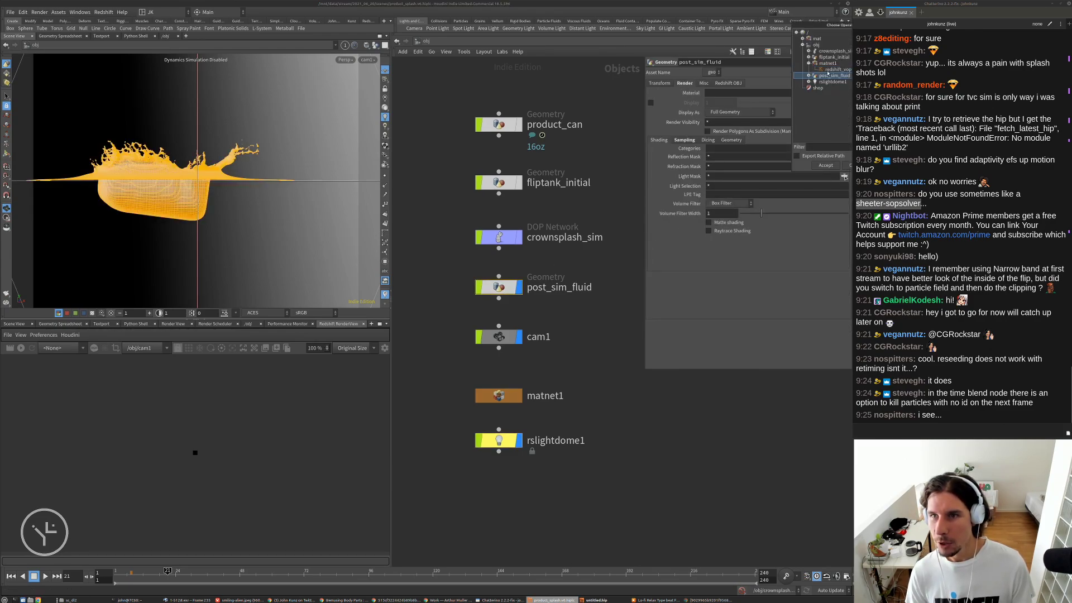
click(823, 165)
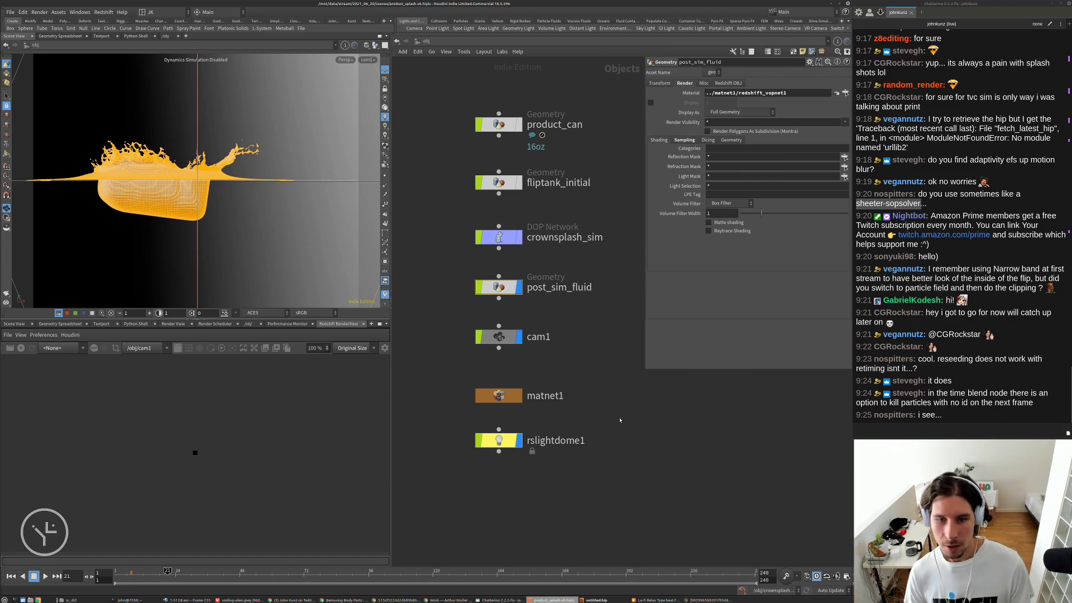
- Go to the material assigned to post_sim_fluid, rename its RS Material Builder to water and return to the object level
click(845, 92)
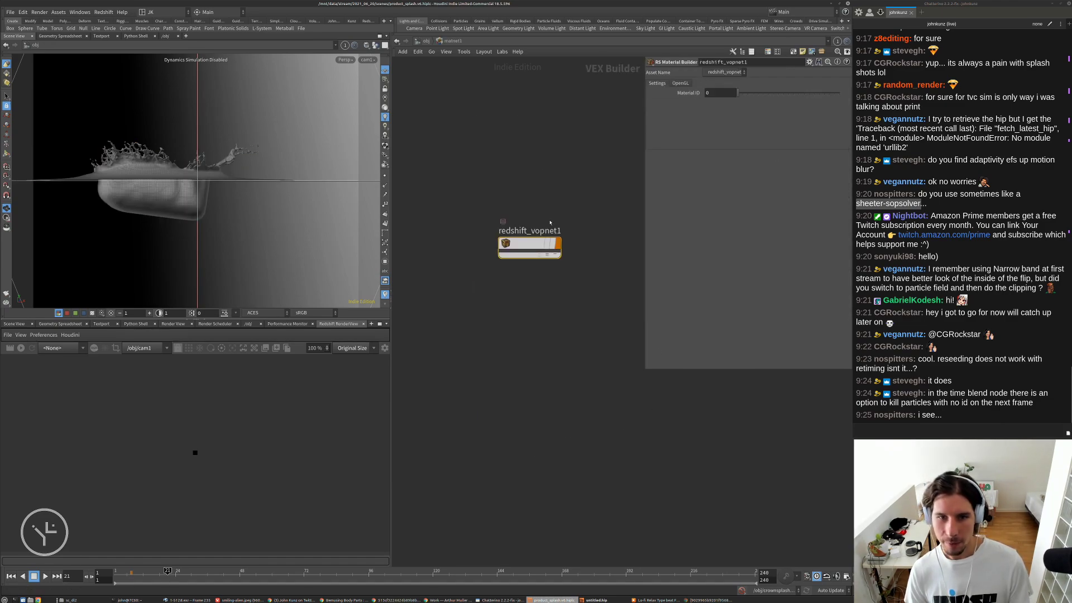
double_click(540, 231)
text(water)
key(Return)
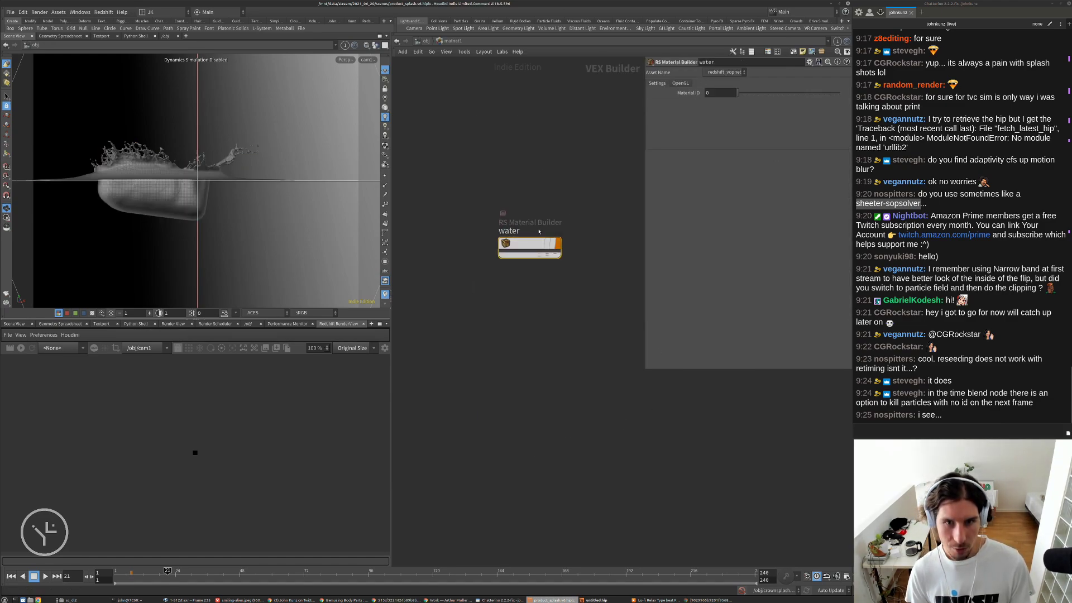
middle_drag(568, 305, 553, 326)
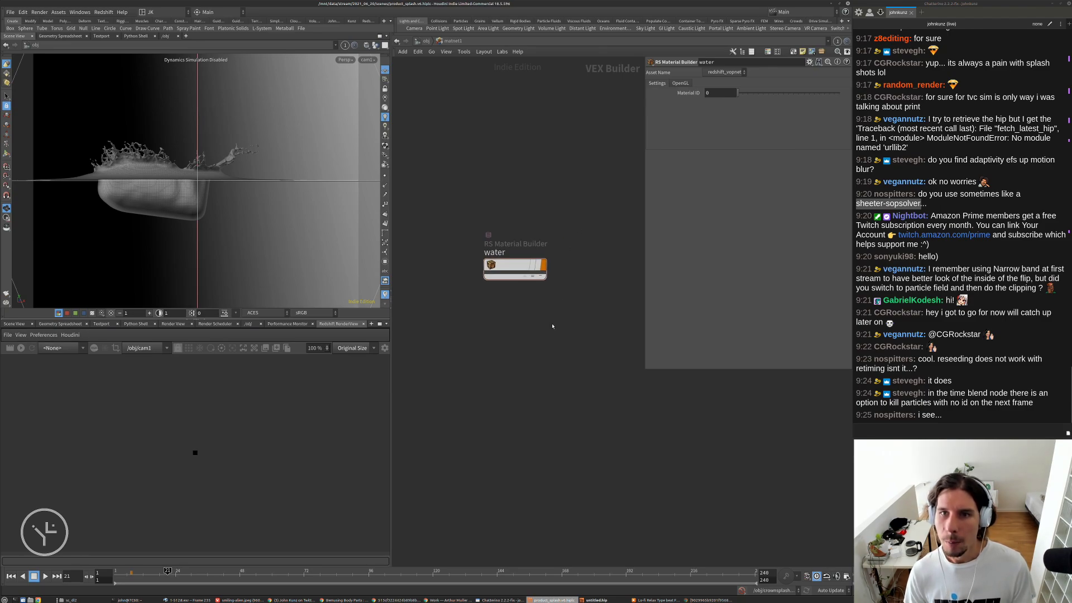
click(427, 41)
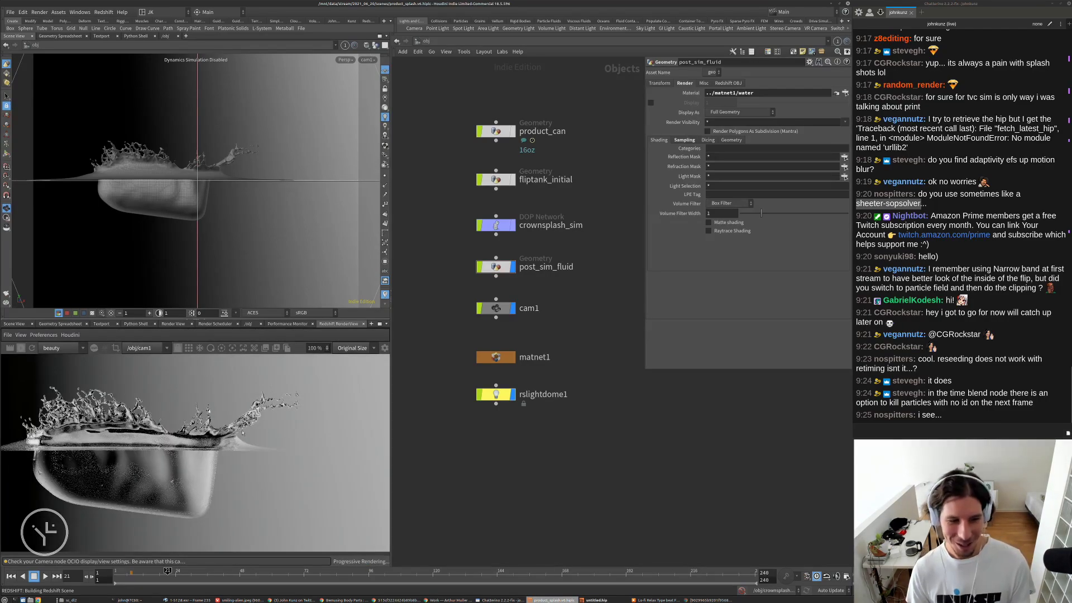
- Examine the water splash in the progressive Redshift render at several zoom levels
scroll(234, 429, down, 2)
scroll(218, 434, down, 2)
scroll(124, 445, up, 5)
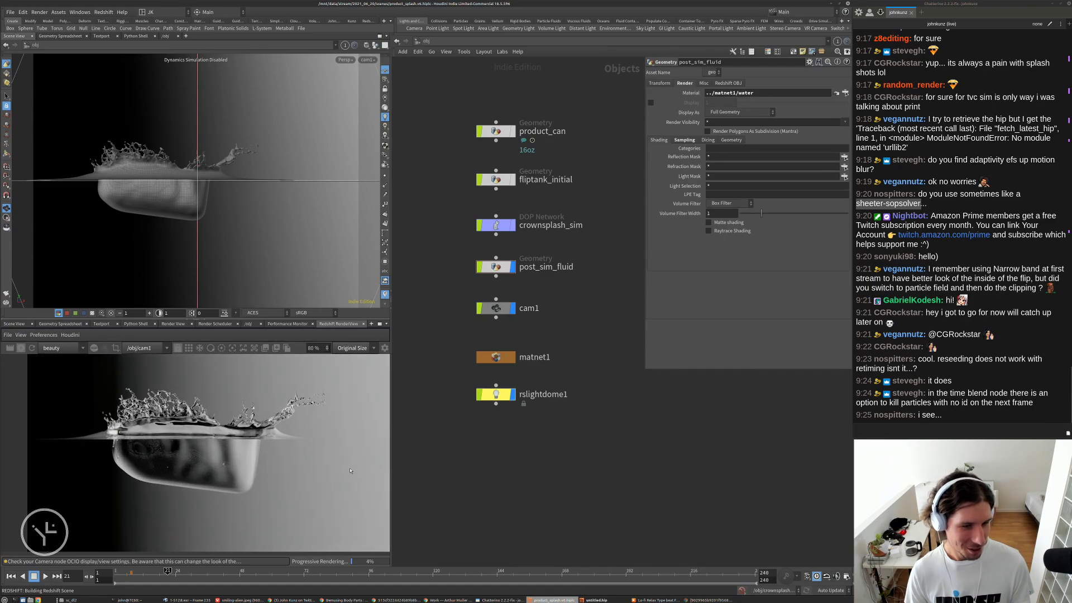
scroll(279, 448, down, 2)
scroll(268, 446, down, 2)
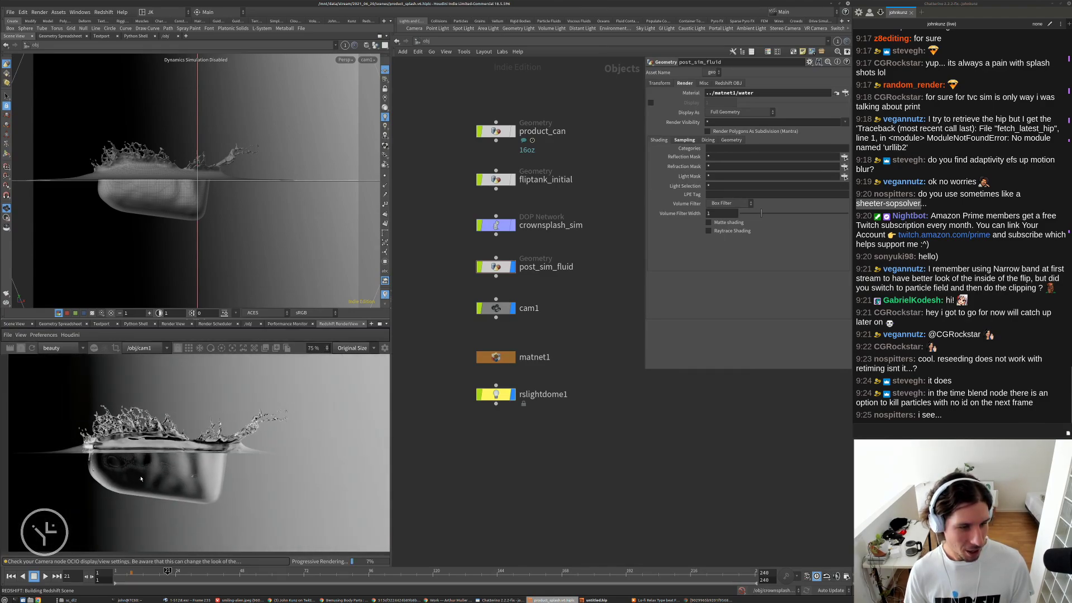
scroll(220, 480, up, 2)
scroll(91, 444, down, 2)
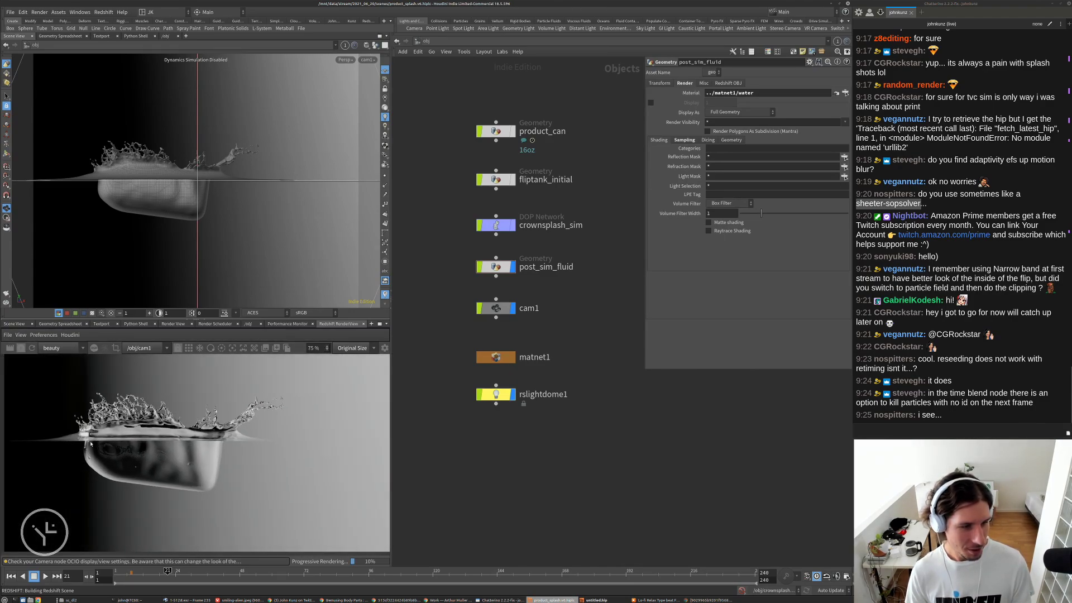
scroll(210, 431, down, 2)
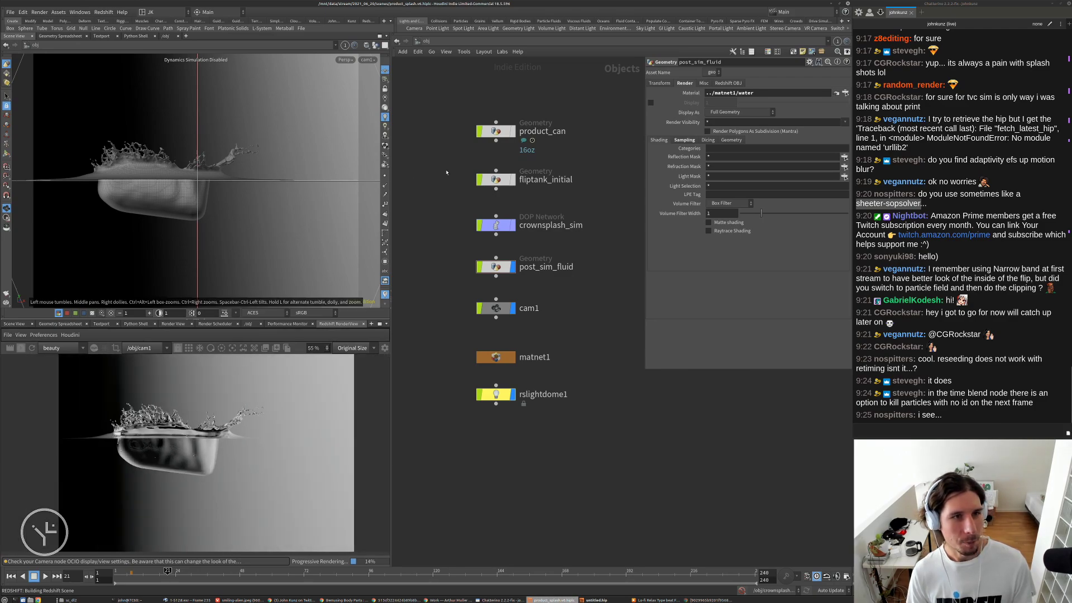
- Inspect the splash and flat water surface from several viewport angles and examine the render's waterline close up
drag(335, 104, 195, 167)
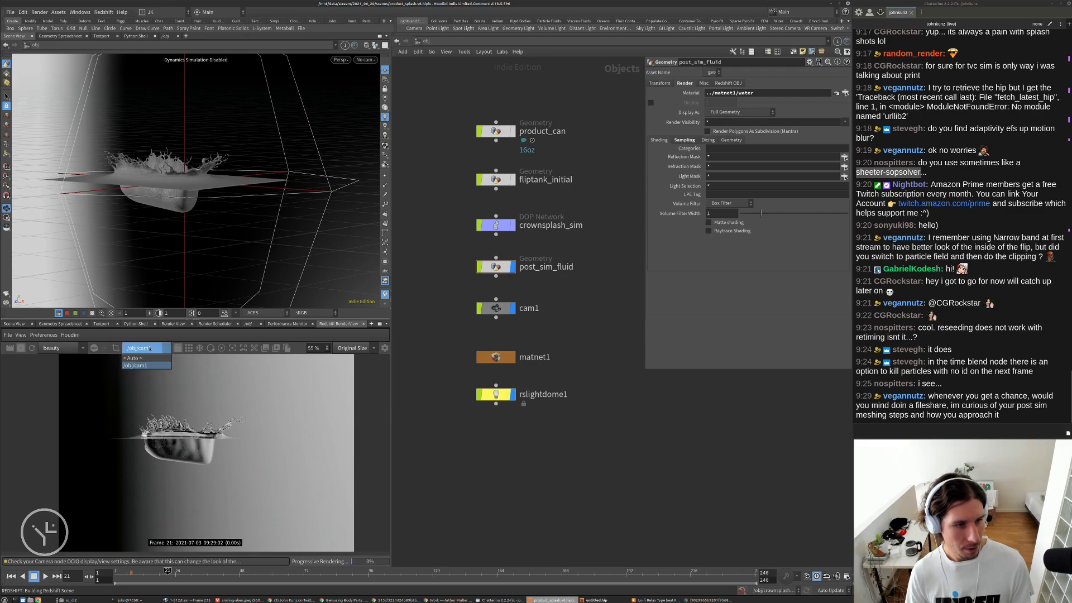
drag(270, 197, 173, 201)
right_drag(173, 201, 235, 176)
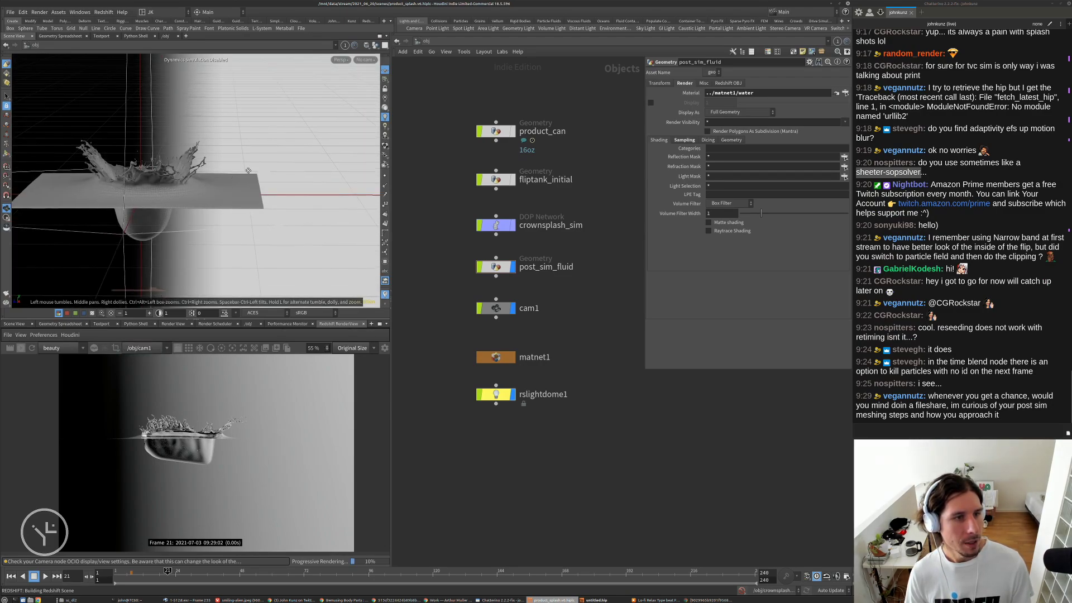
drag(248, 171, 141, 208)
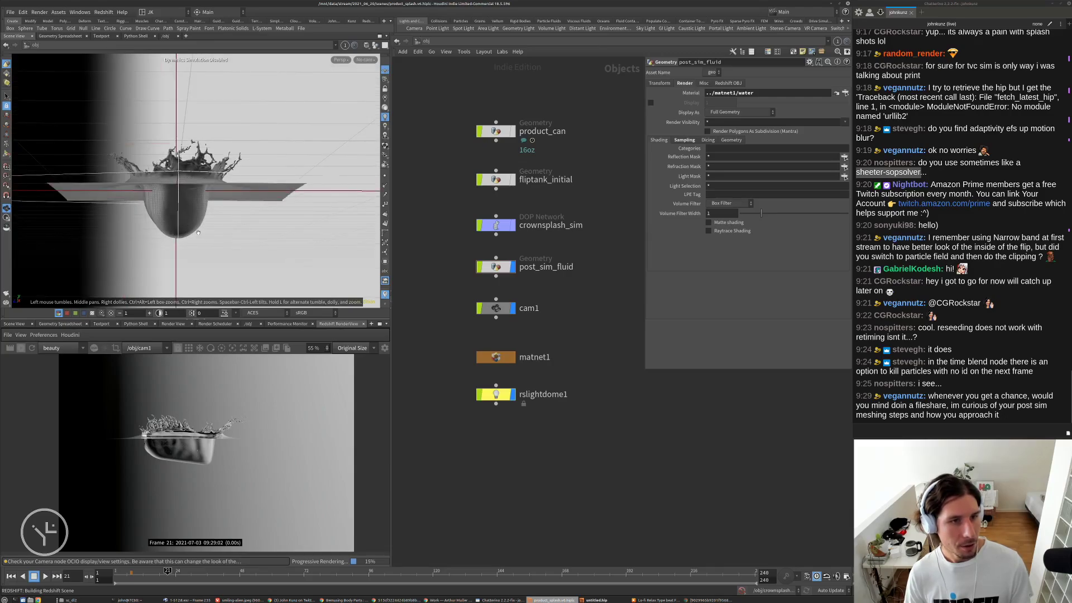
scroll(237, 450, up, 10)
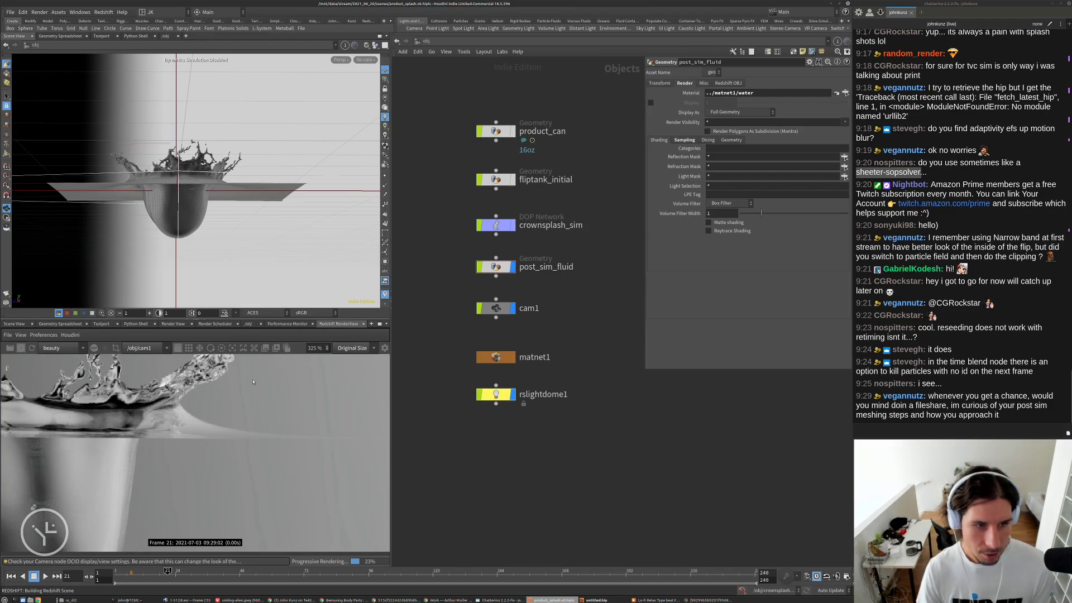
drag(210, 167, 234, 204)
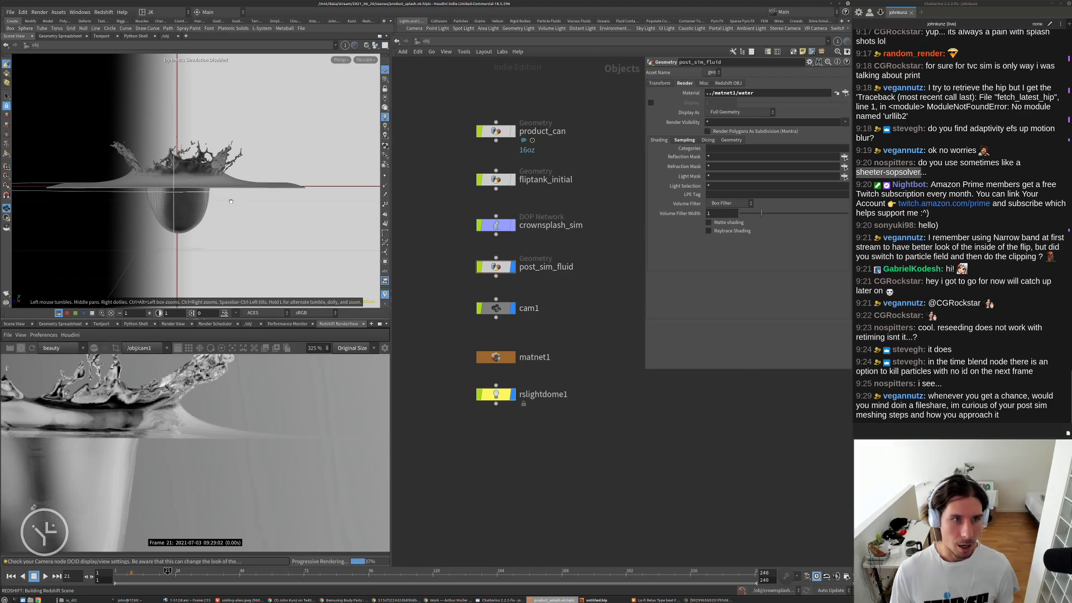
- Turn on Tint Backfaces in the viewport display options while viewing the splash from below the water surface
middle_drag(175, 220, 229, 204)
drag(229, 204, 151, 201)
scroll(149, 201, up, 3)
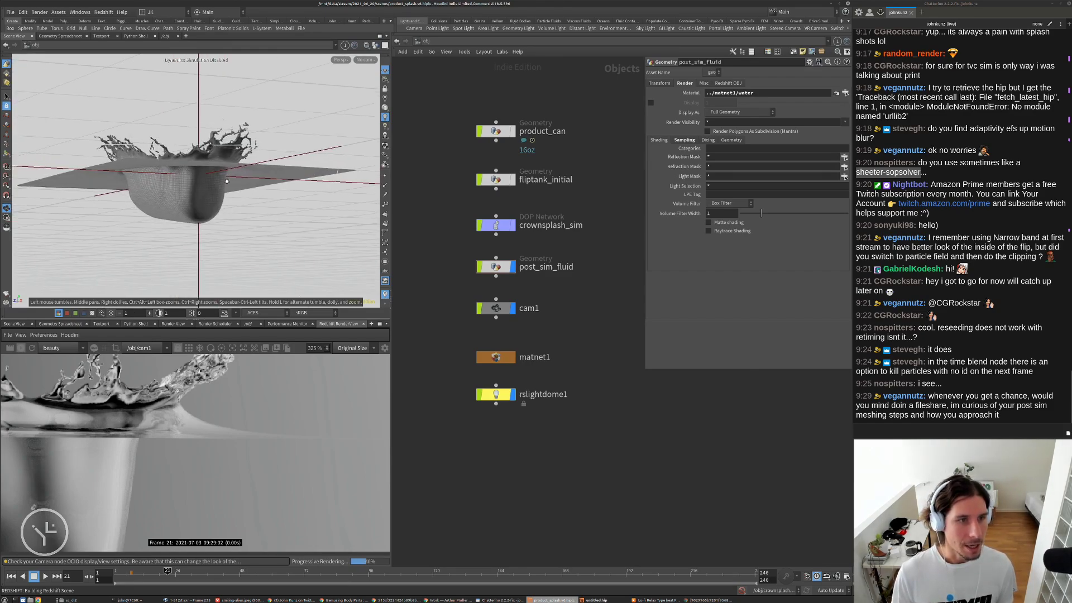
scroll(145, 201, up, 4)
middle_drag(145, 201, 199, 196)
key(d)
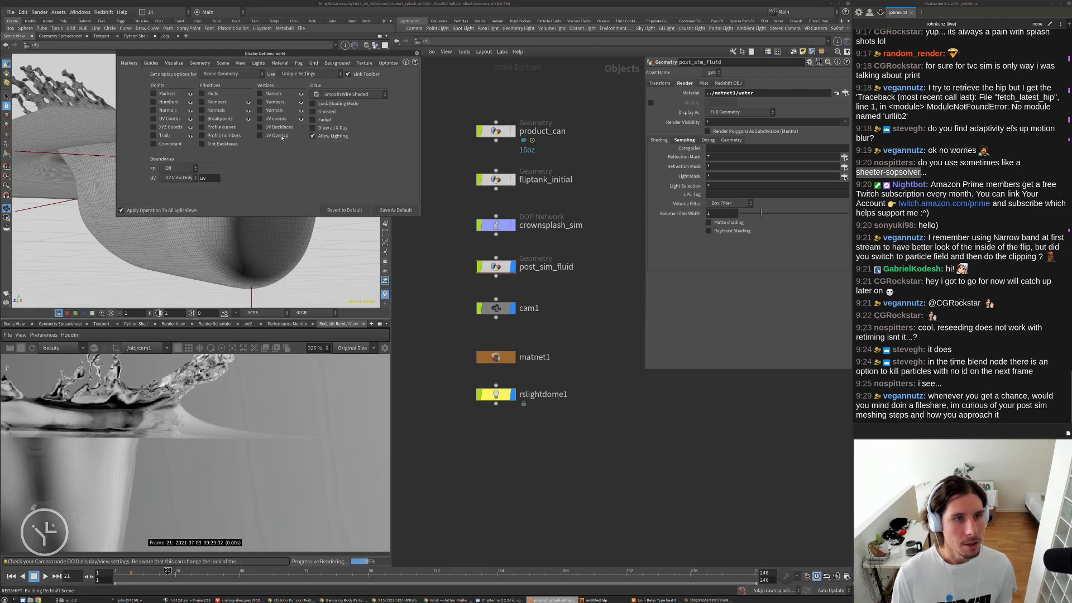
click(220, 143)
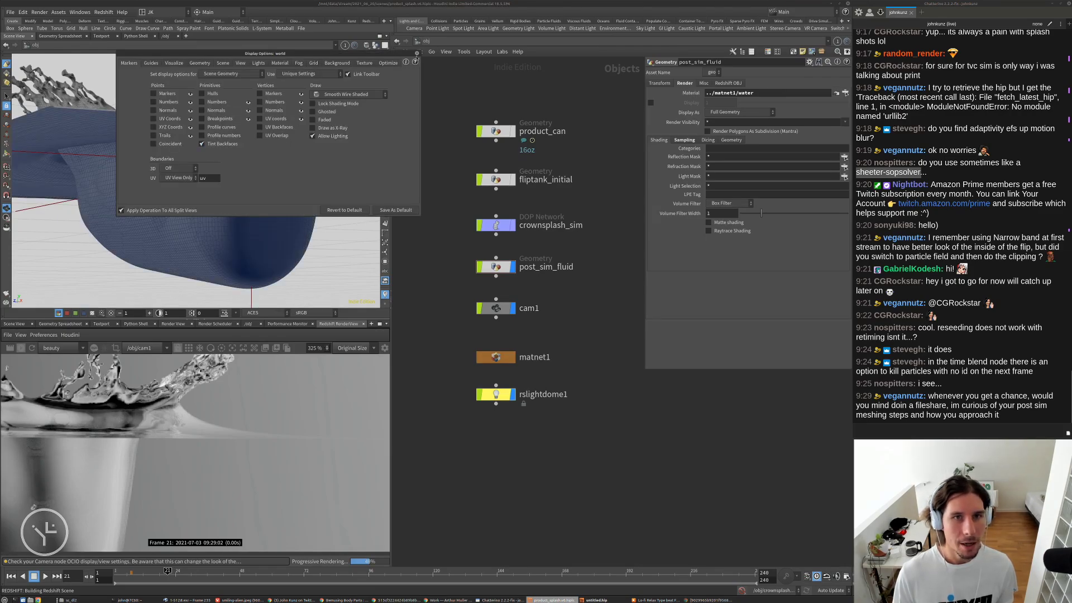
click(417, 53)
- Examine the tinted backfaces of the splash mesh from several angles, above and below the waterline
mouse_move(293, 181)
alt+mouse_down()
mouse_move(321, 186)
mouse_move(313, 177)
alt+mouse_up()
alt+right_drag(312, 178, 263, 179)
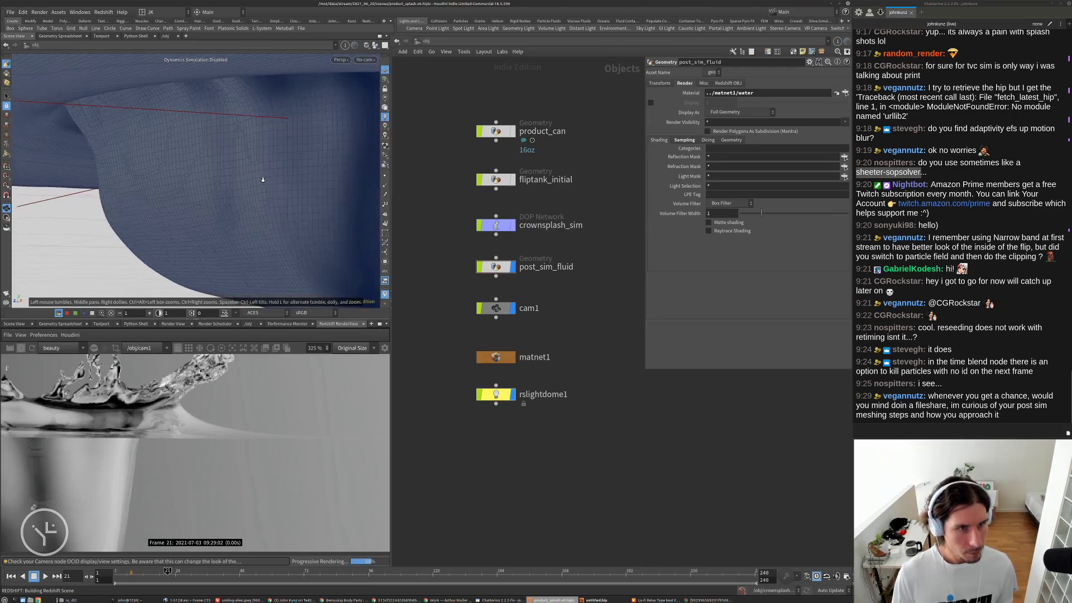
drag(263, 180, 169, 190)
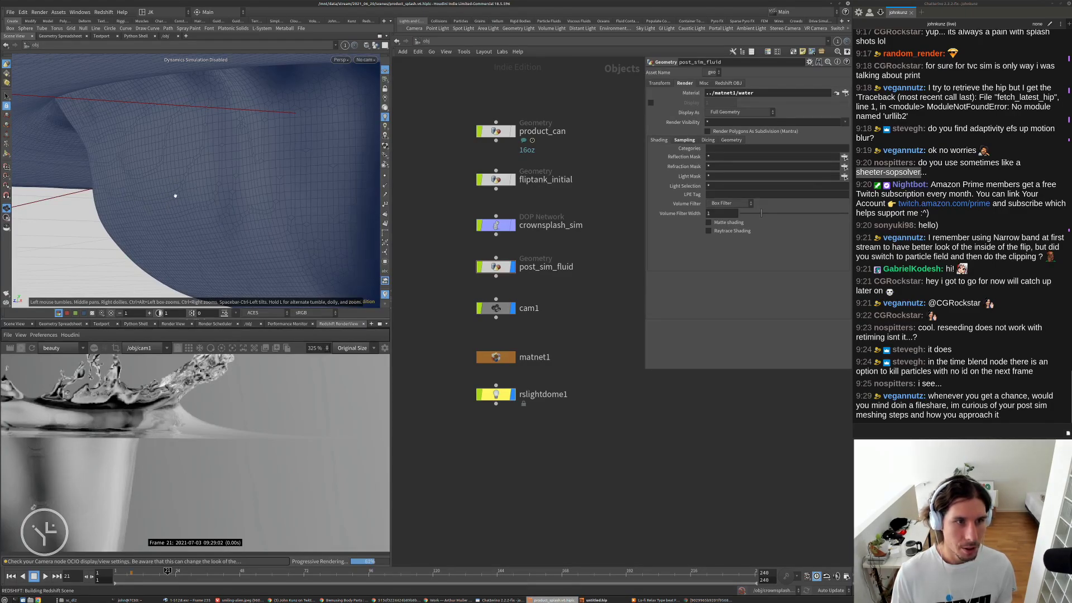
drag(234, 183, 187, 136)
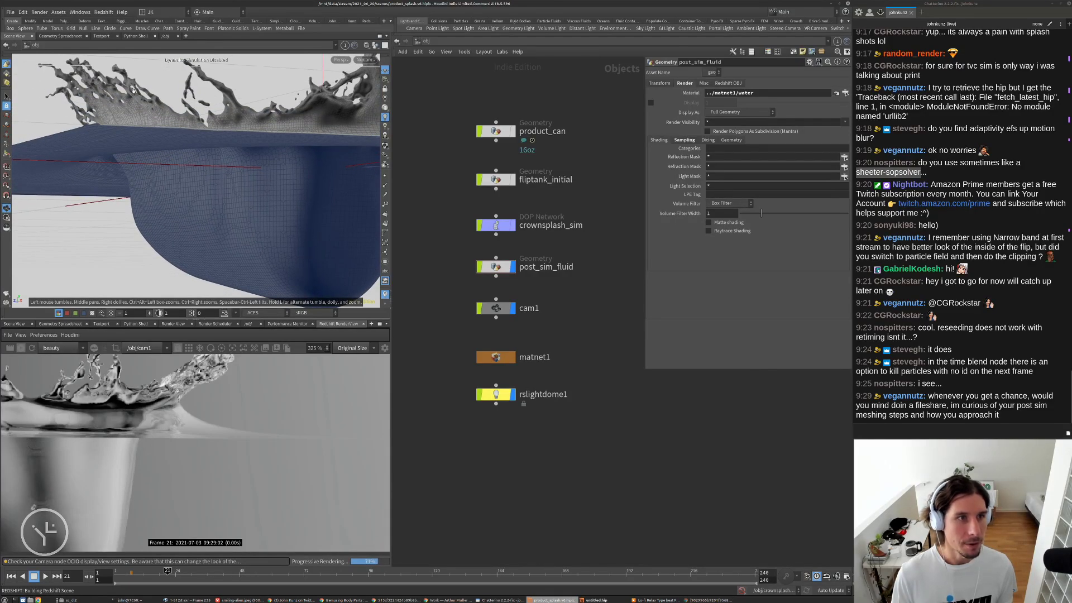
scroll(171, 406, down, 9)
middle_drag(206, 161, 222, 182)
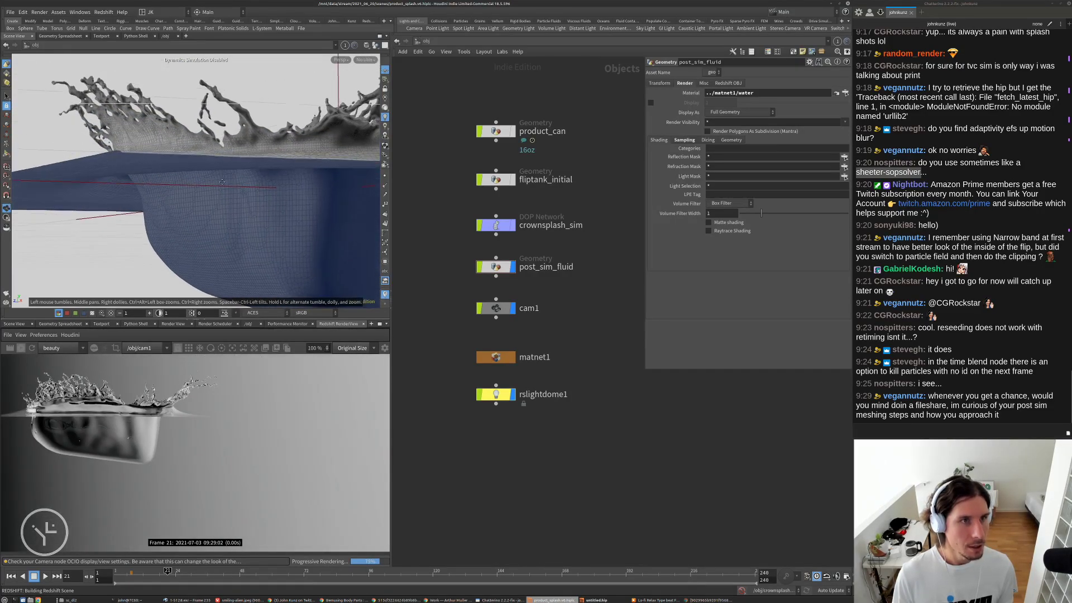
drag(222, 182, 175, 110)
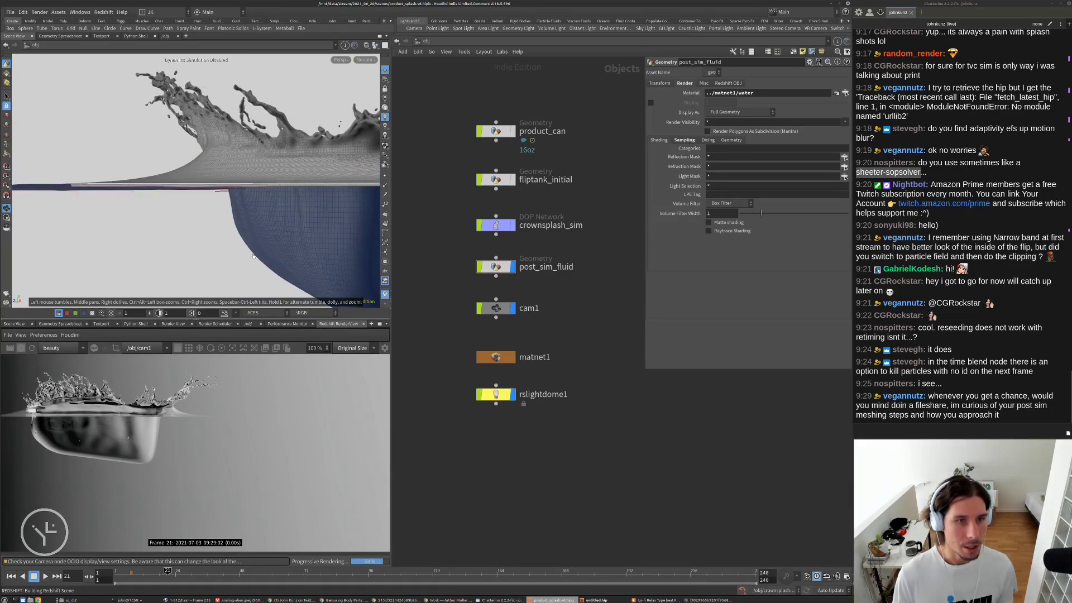
drag(227, 256, 247, 164)
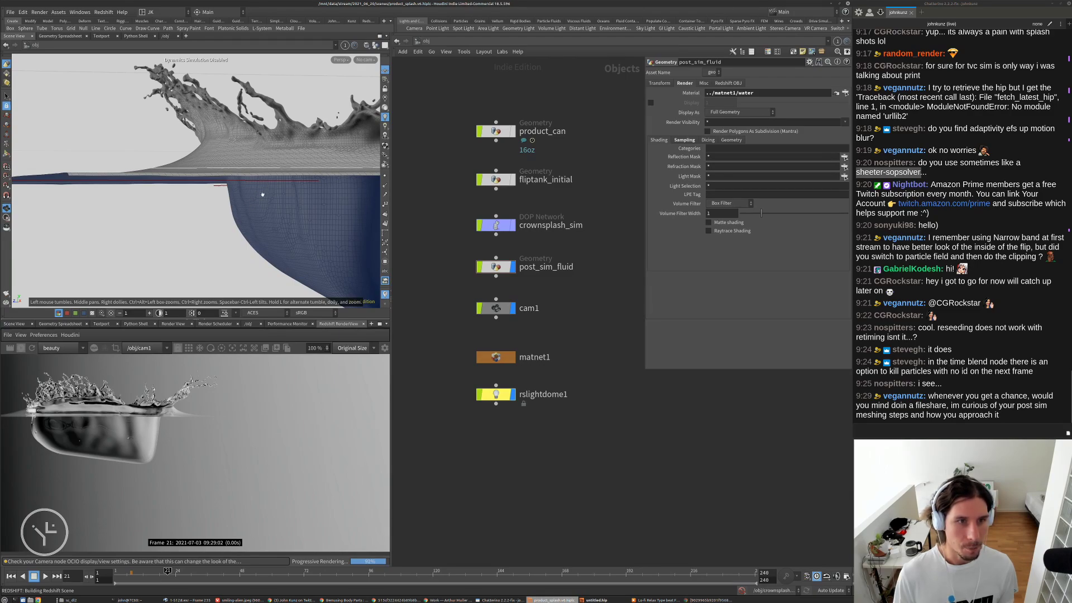
drag(261, 162, 207, 205)
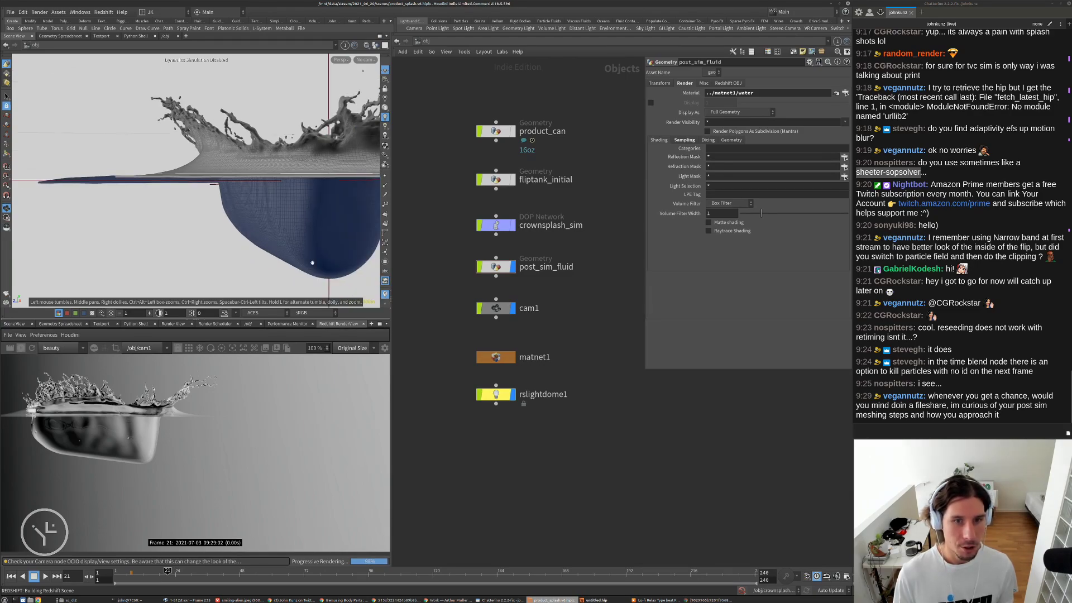
- Review the RS Material parameters inside matnet1's water material and return to the object level
double_click(496, 358)
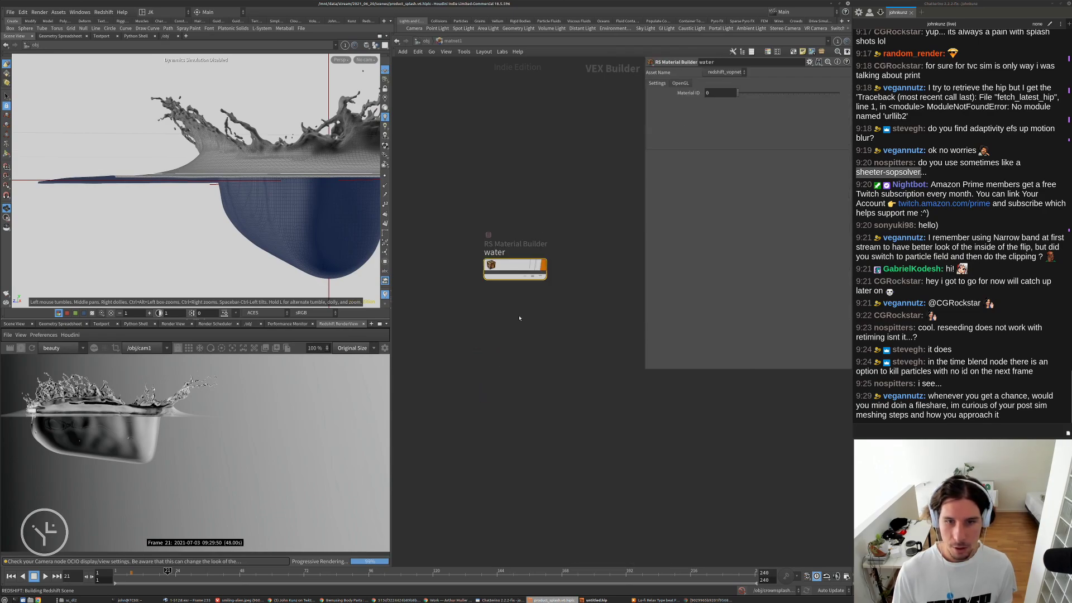
double_click(495, 326)
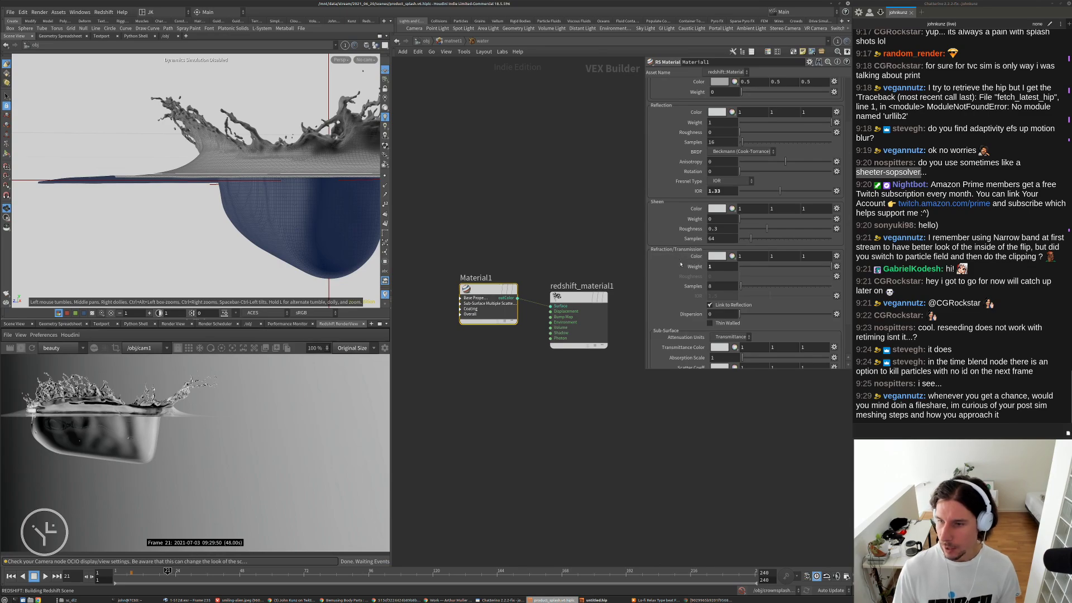
scroll(710, 314, up, 3)
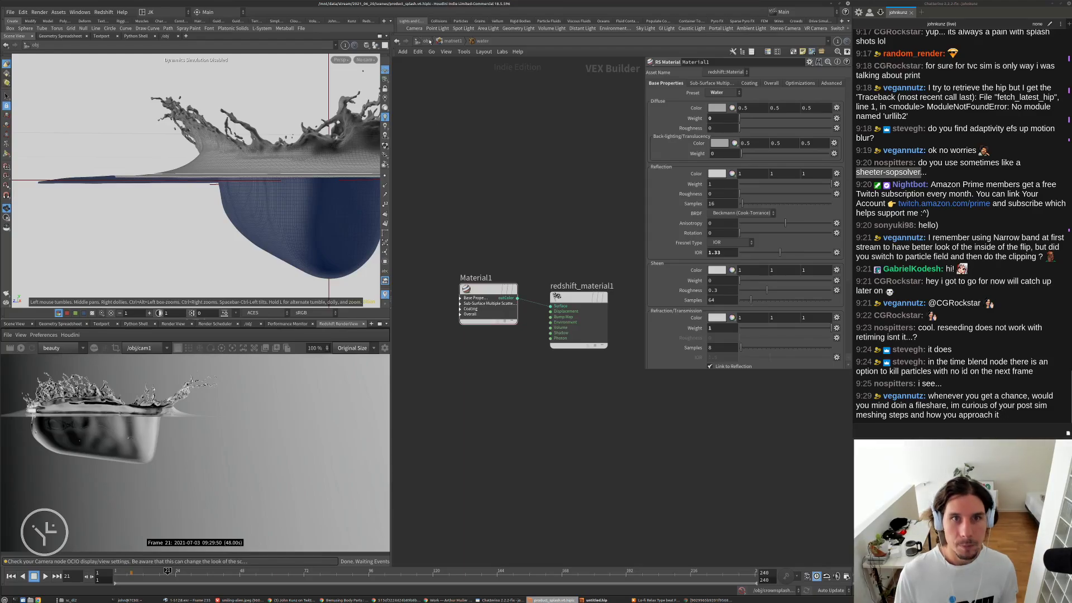
click(427, 41)
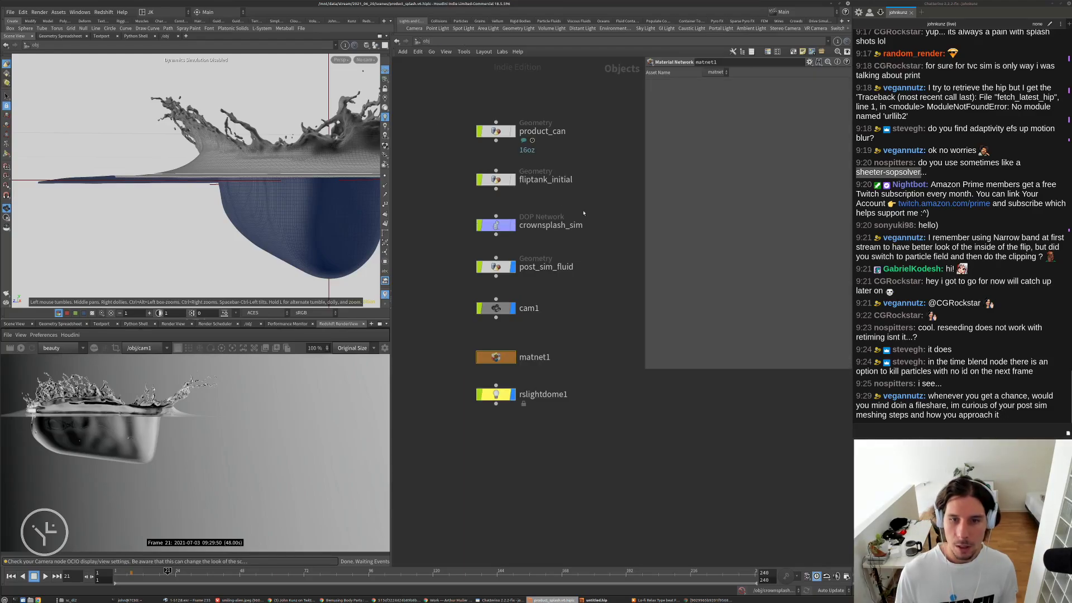
- Save the scene and bring up the shelf that holds the export, import and FTP tools
click(10, 12)
click(25, 58)
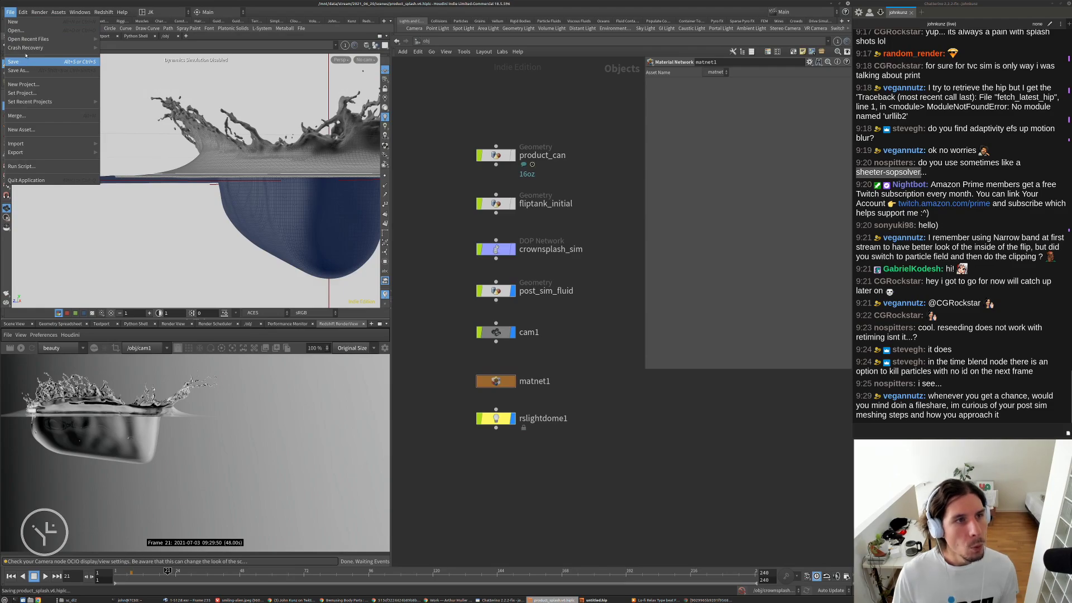
click(351, 21)
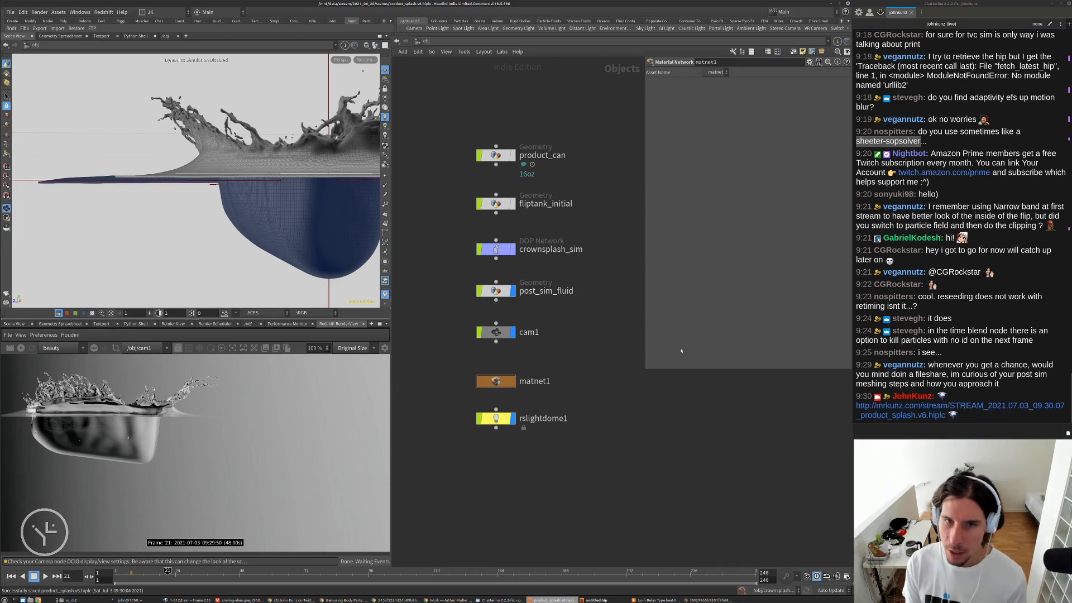
- Inside post_sim_fluid, move the uppermost nodes around blast2 so they line up above the velocity Attribute Transfer
scroll(613, 347, down, 2)
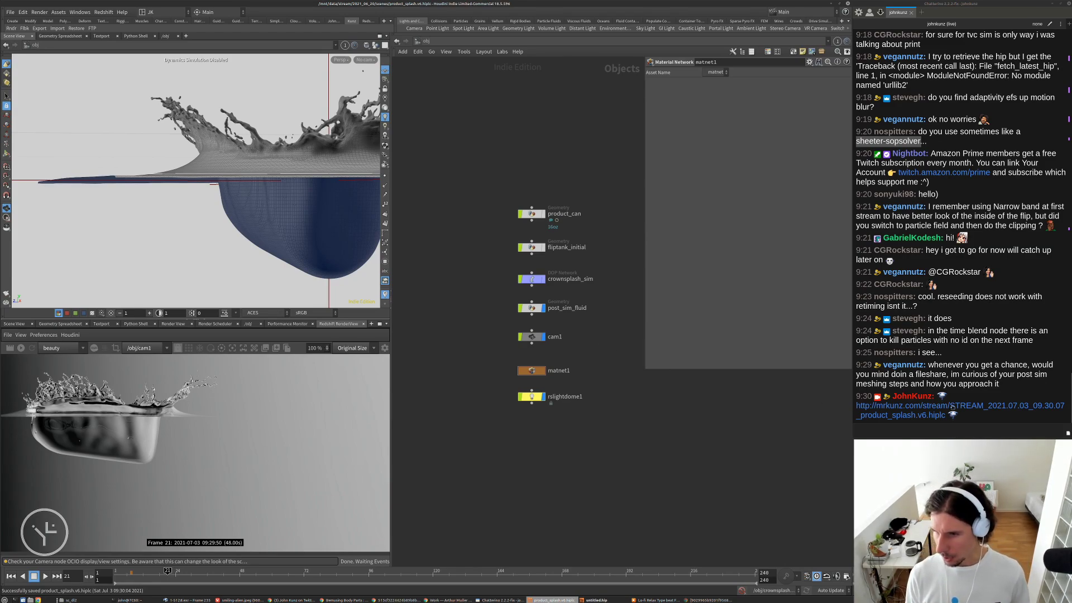
double_click(531, 308)
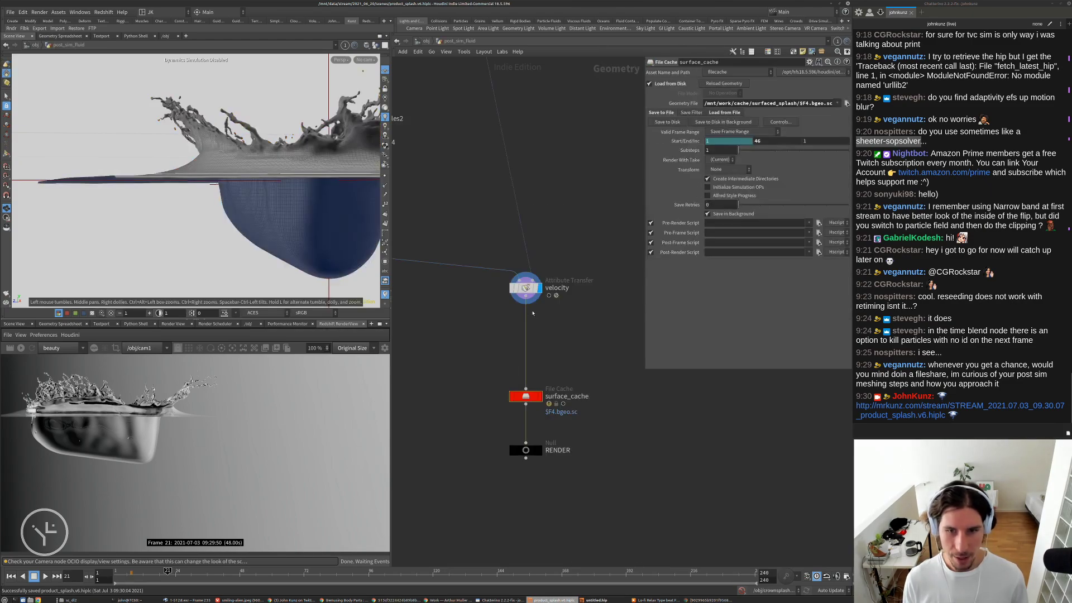
key(h)
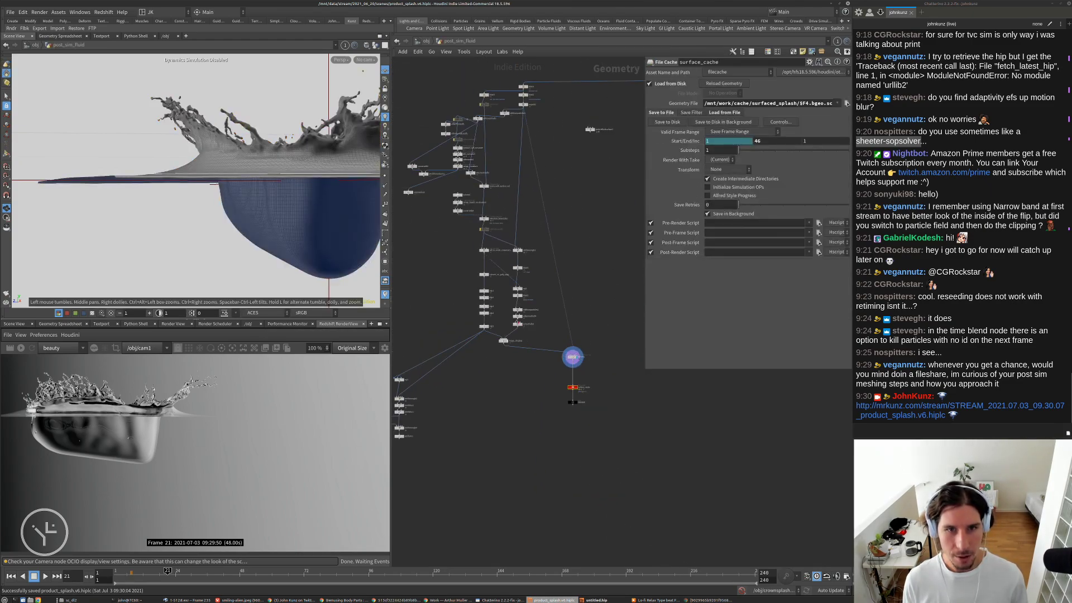
middle_drag(547, 379, 522, 401)
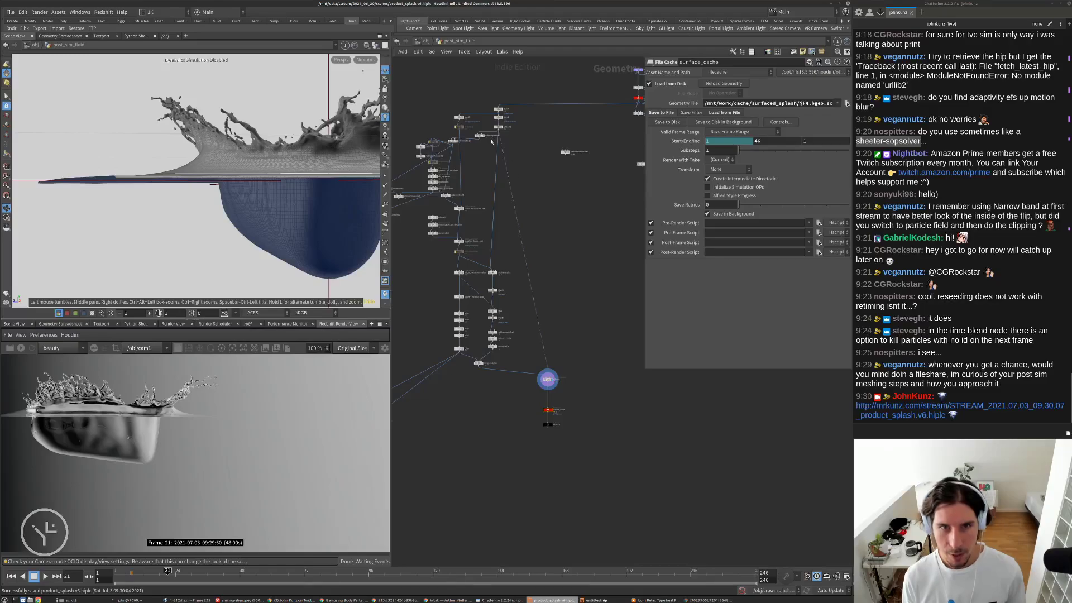
drag(608, 499, 526, 330)
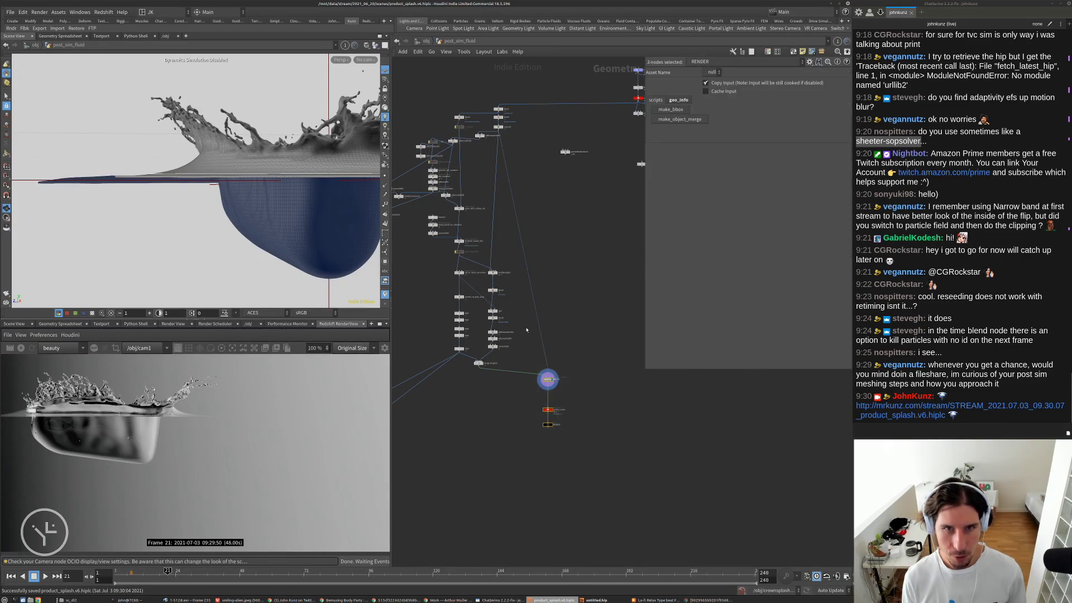
drag(523, 149, 548, 124)
click(511, 214)
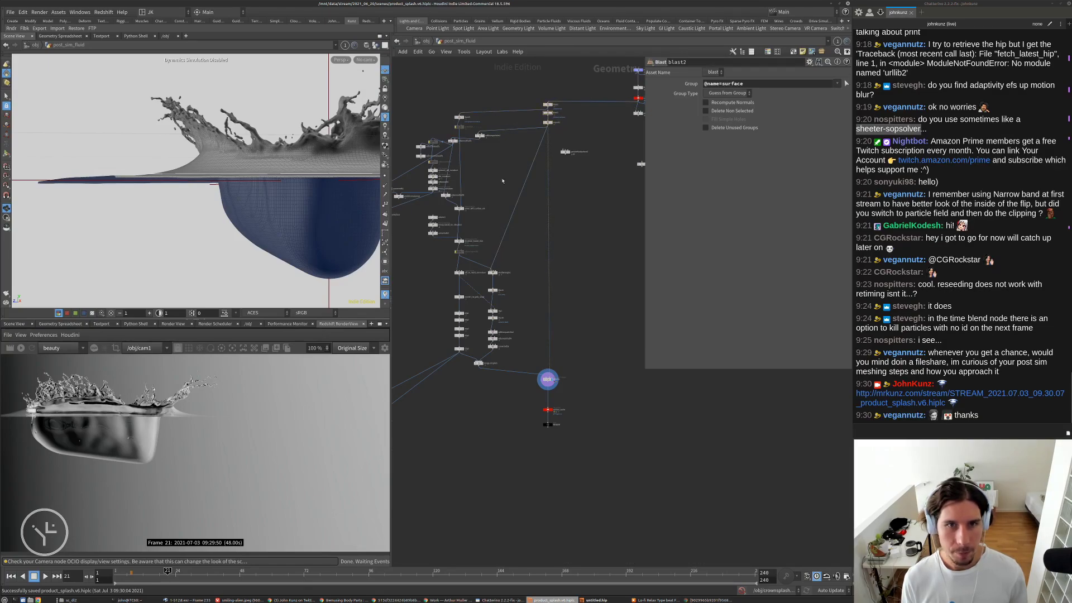
- Look through cam1 in the viewport and set the display flag on the surface_cache node
middle_drag(510, 217, 544, 152)
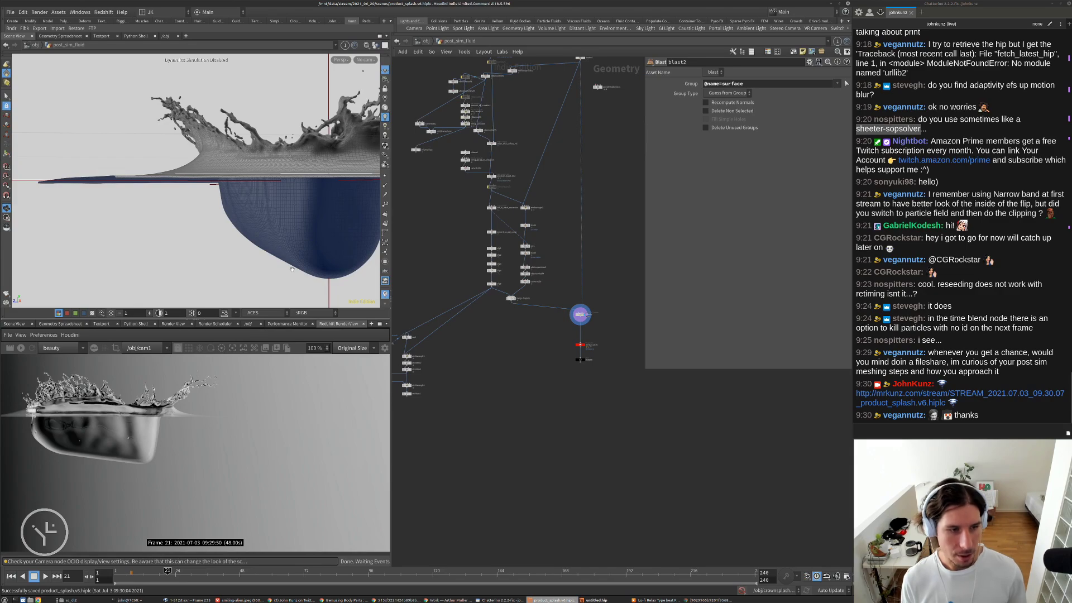
drag(303, 258, 257, 208)
key(backslash)
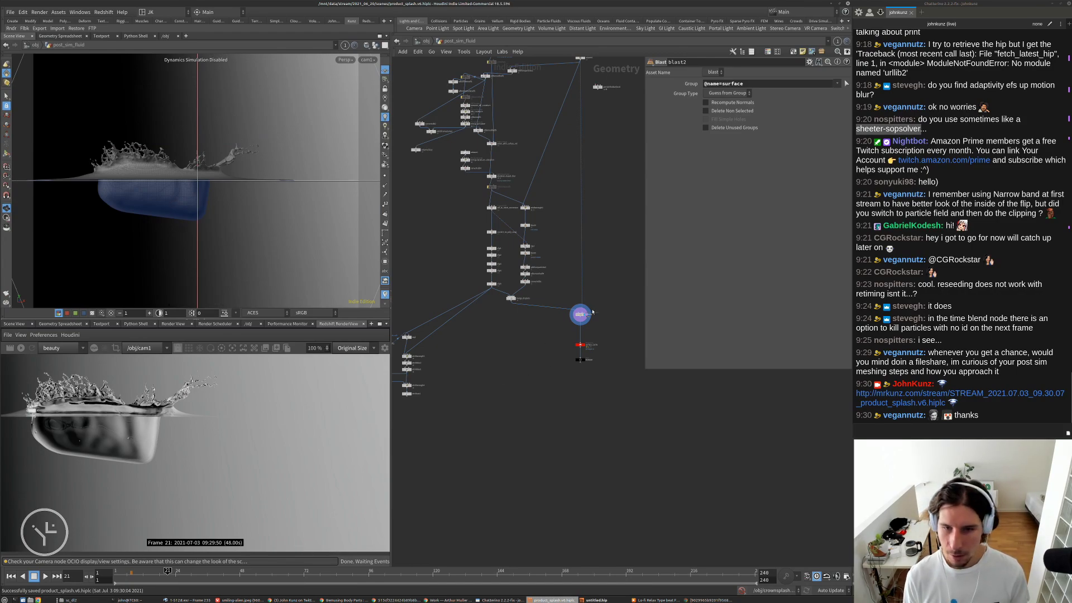
scroll(595, 300, up, 3)
scroll(597, 312, up, 3)
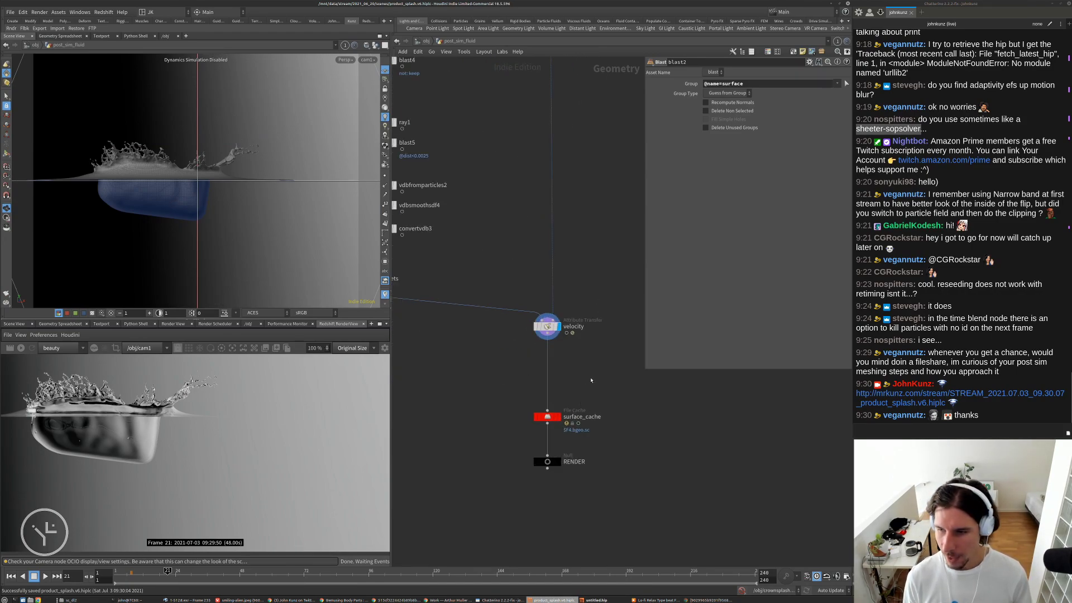
scroll(573, 432, up, 2)
click(556, 416)
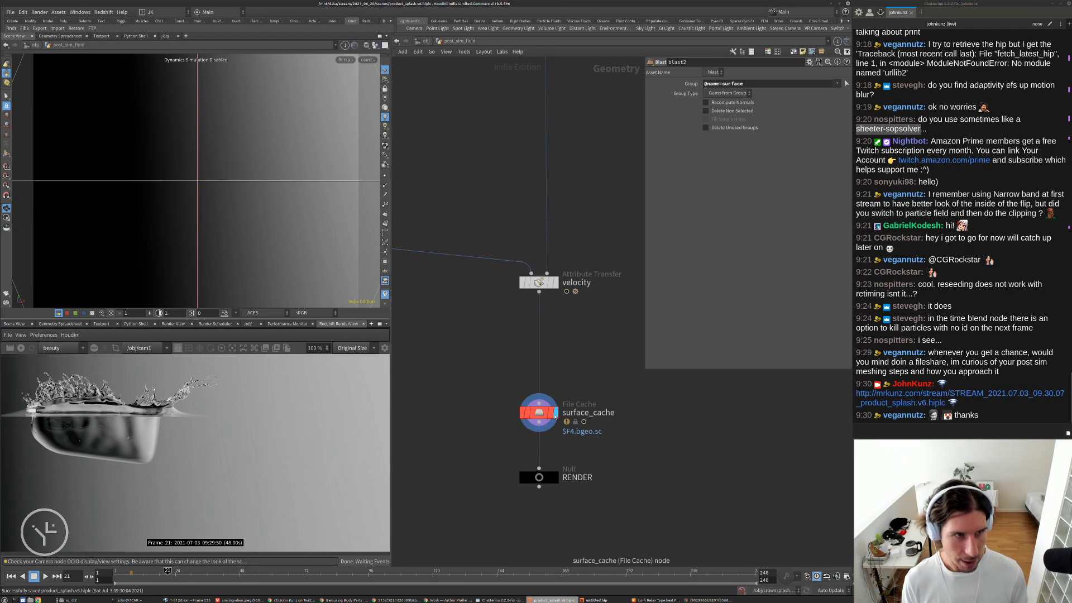
- Scrub the timeline to frame 10 and step through the cached splash to settle on frame 15
drag(127, 571, 138, 570)
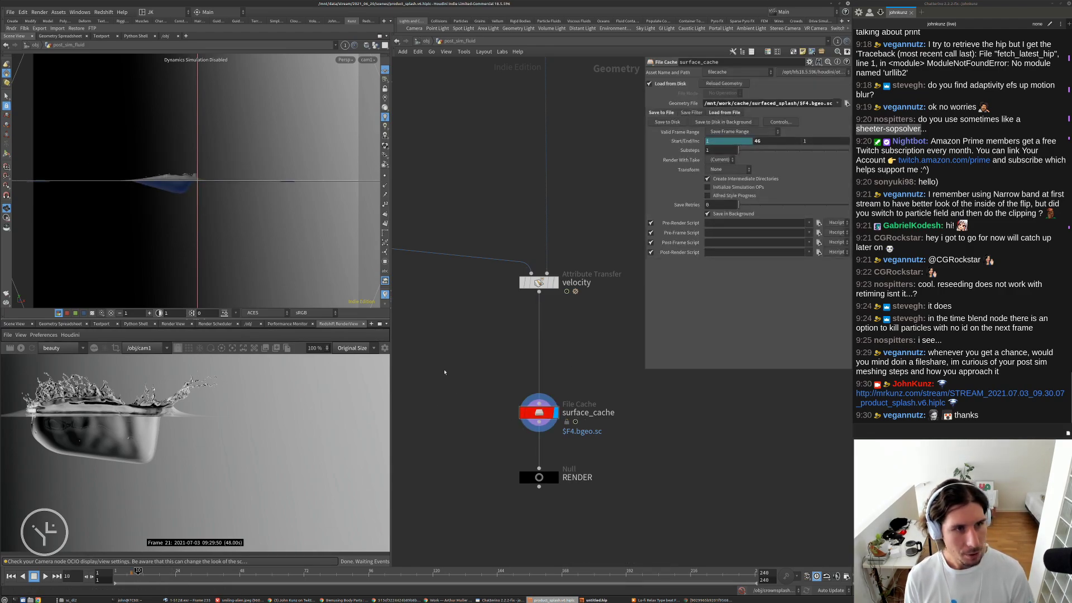
key(Right)
key(Right)
key(Right)
key(Right)
key(Right)
key(Right)
key(Right)
key(Left)
key(Left)
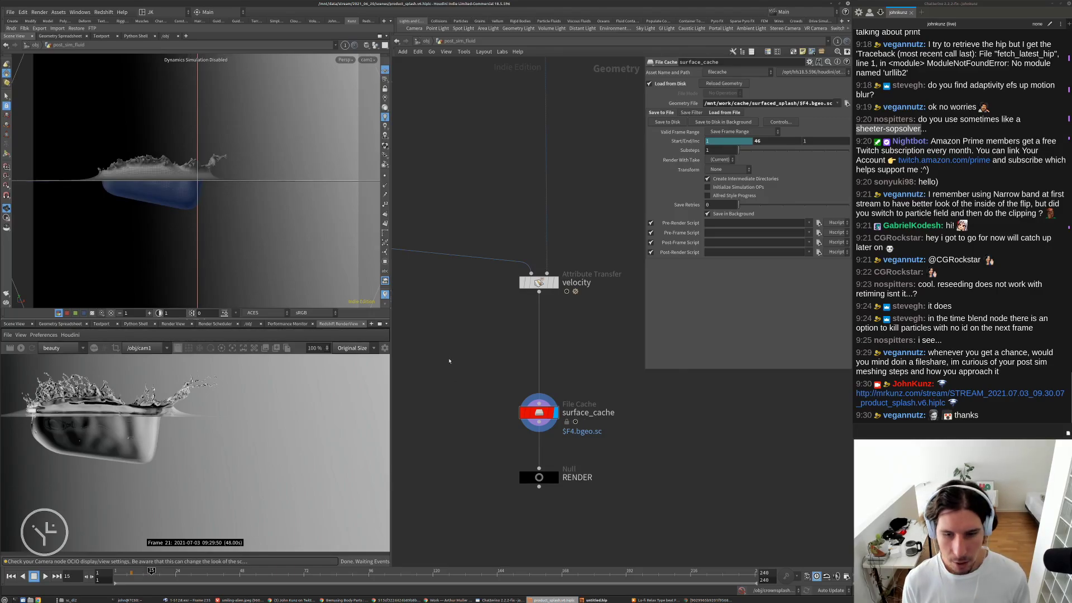
- Move the RENDER null further below surface_cache, set its display flag and return to the object level
middle_drag(541, 423, 522, 275)
scroll(522, 274, up, 3)
scroll(519, 274, down, 2)
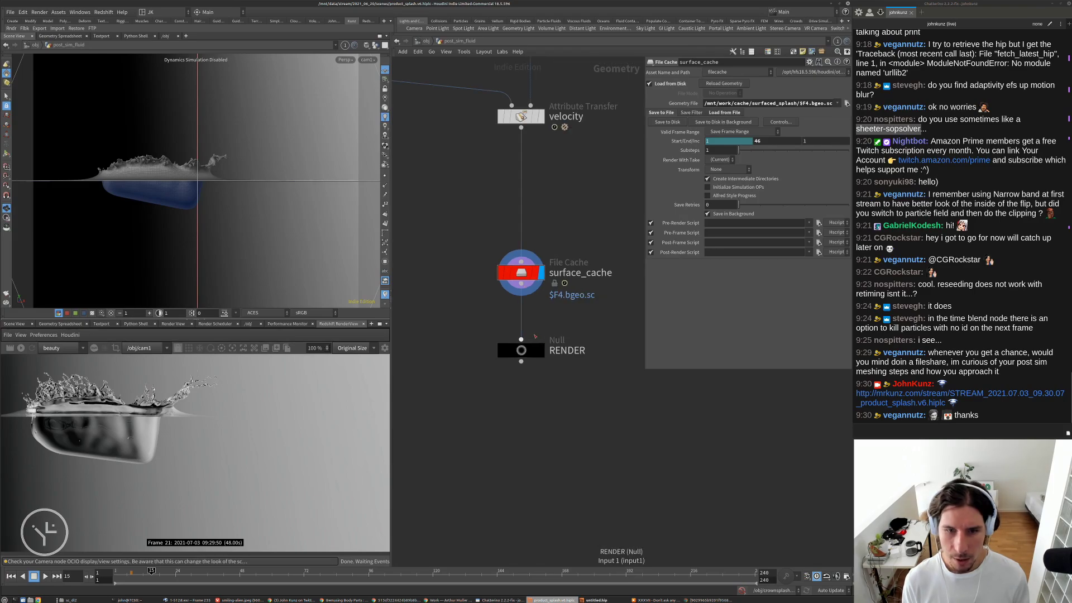
drag(544, 358, 546, 390)
click(542, 385)
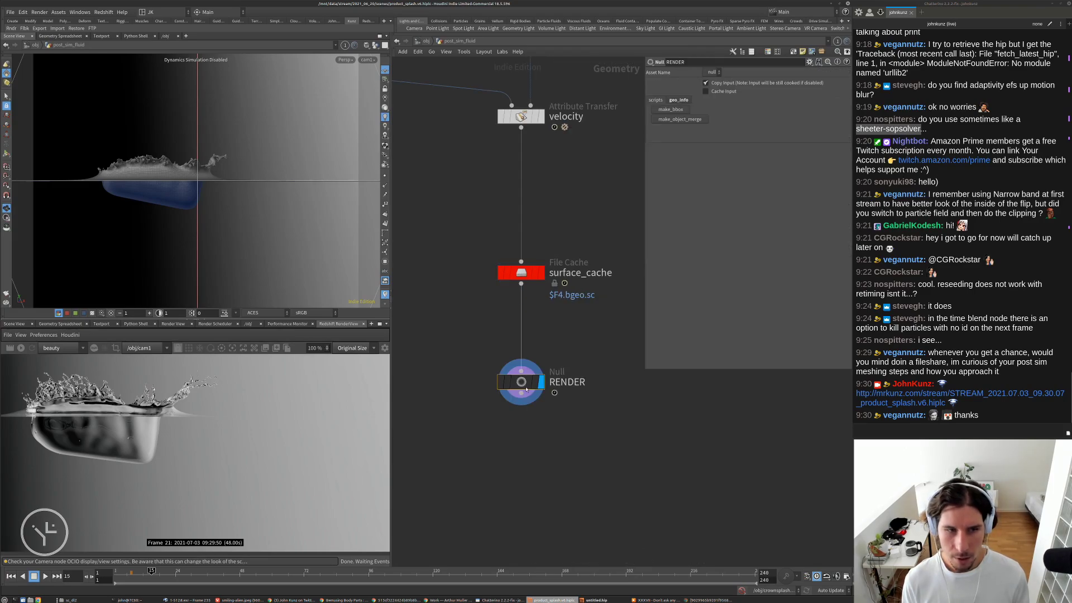
key(u)
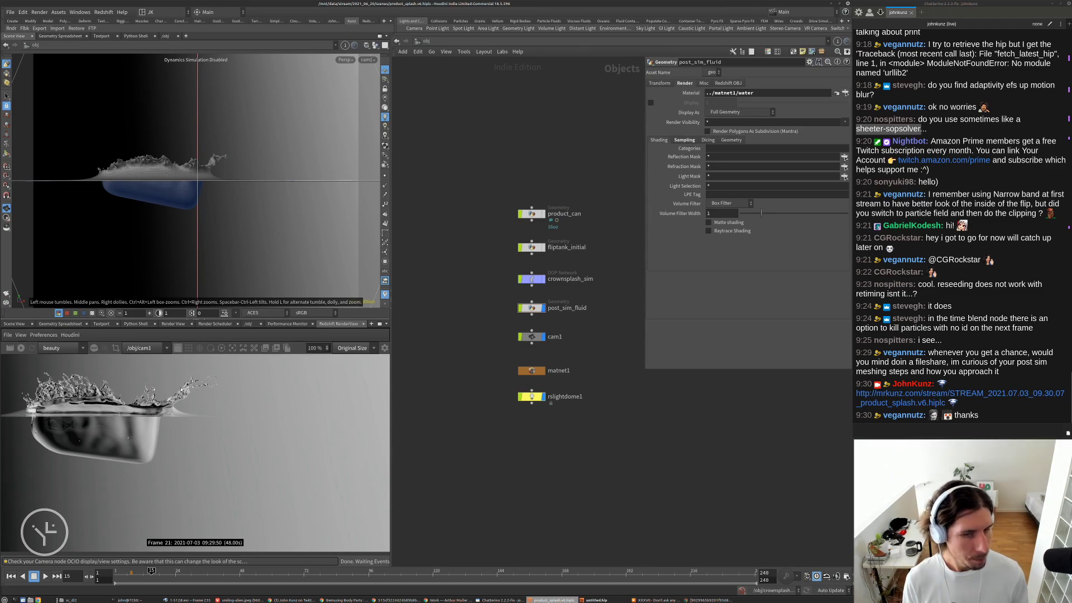
- Select rslightdome1 and restart the progressive Redshift render to check the splash at frame 15 up close
click(532, 398)
click(21, 348)
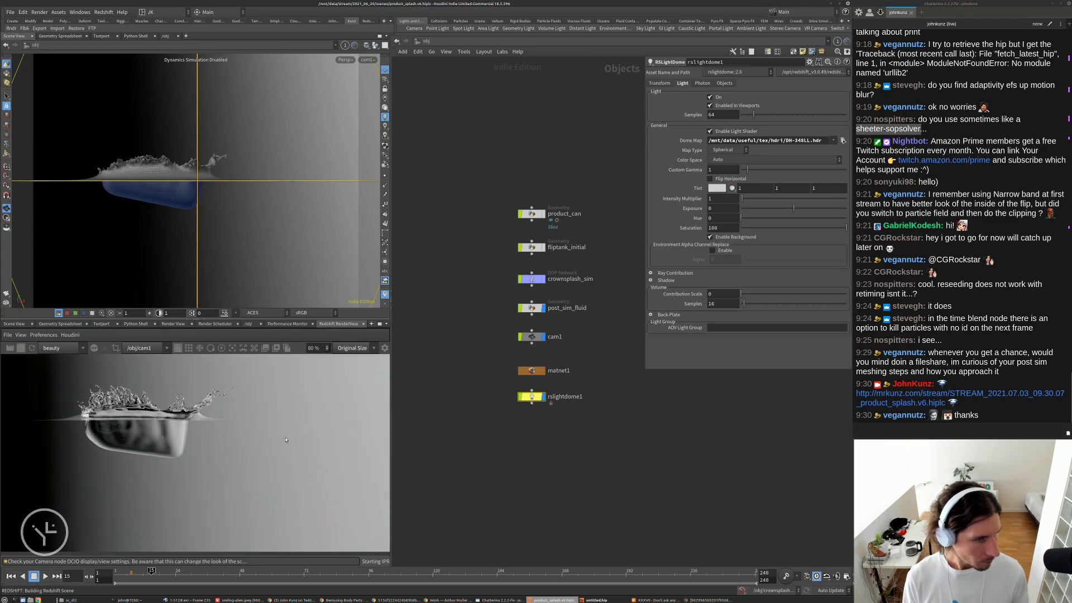
scroll(190, 421, down, 3)
scroll(154, 416, up, 8)
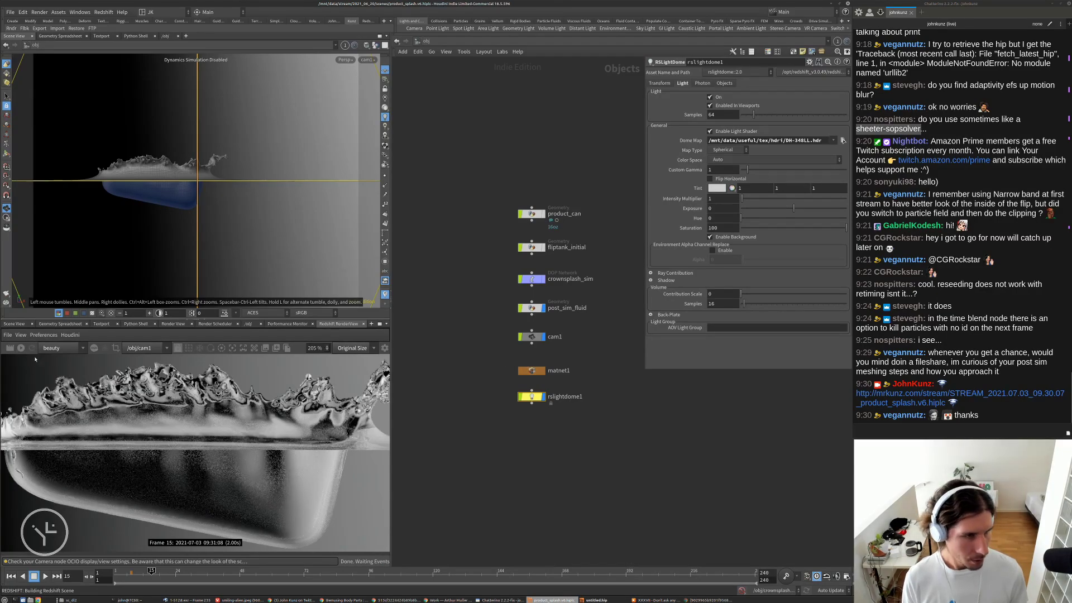
- Take a snapshot of the current render and enlarge the render view pane in both height and width
click(267, 348)
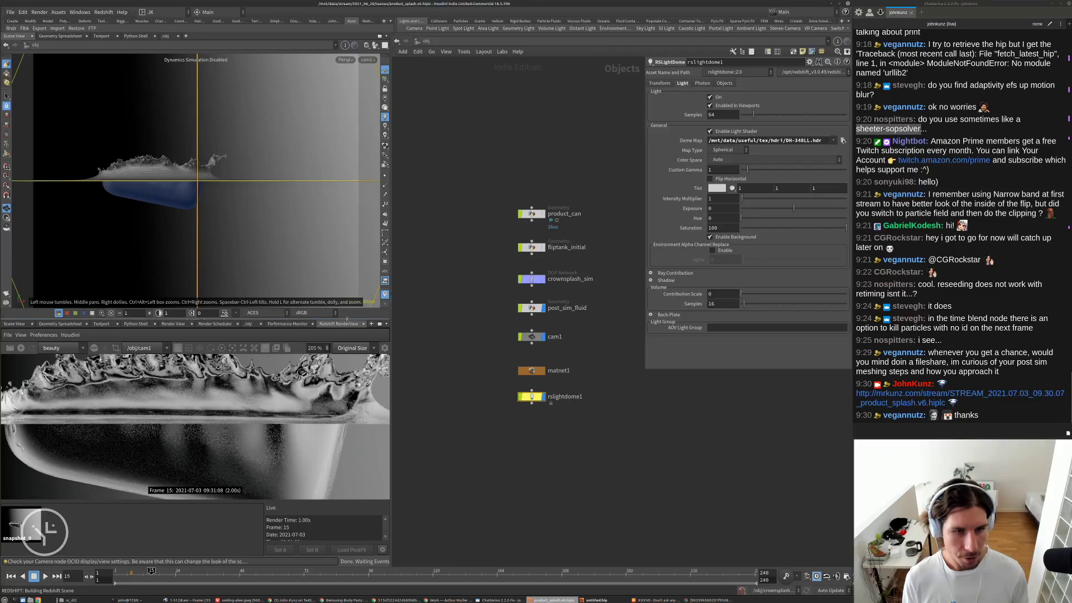
drag(349, 320, 348, 227)
drag(391, 331, 563, 331)
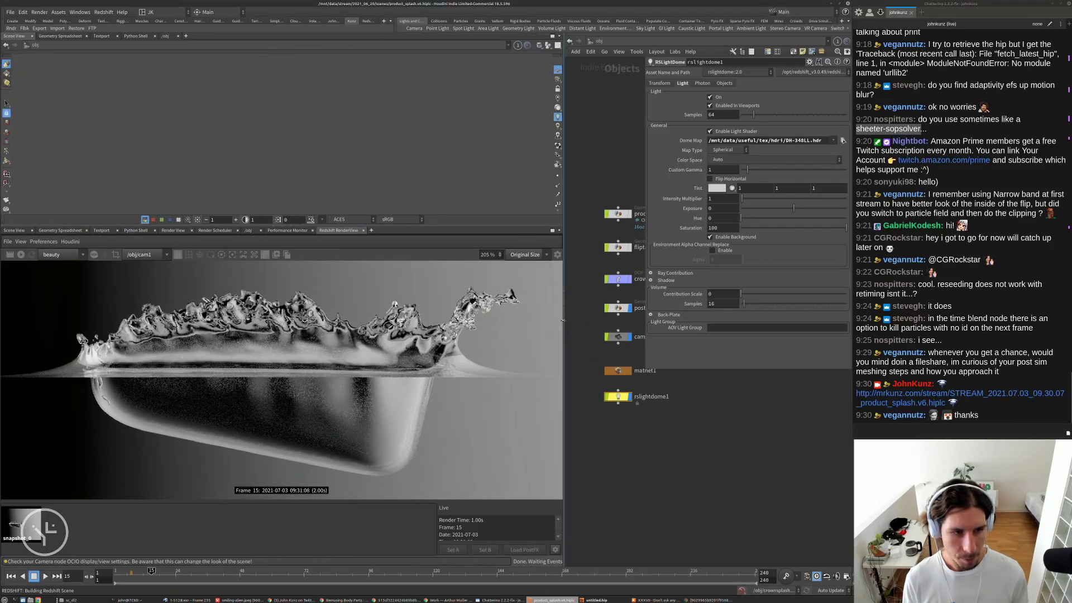
- Inside post_sim_fluid, insert a Normal node between surface_cache and RENDER and set its weighting method to By Face Area
scroll(284, 400, down, 3)
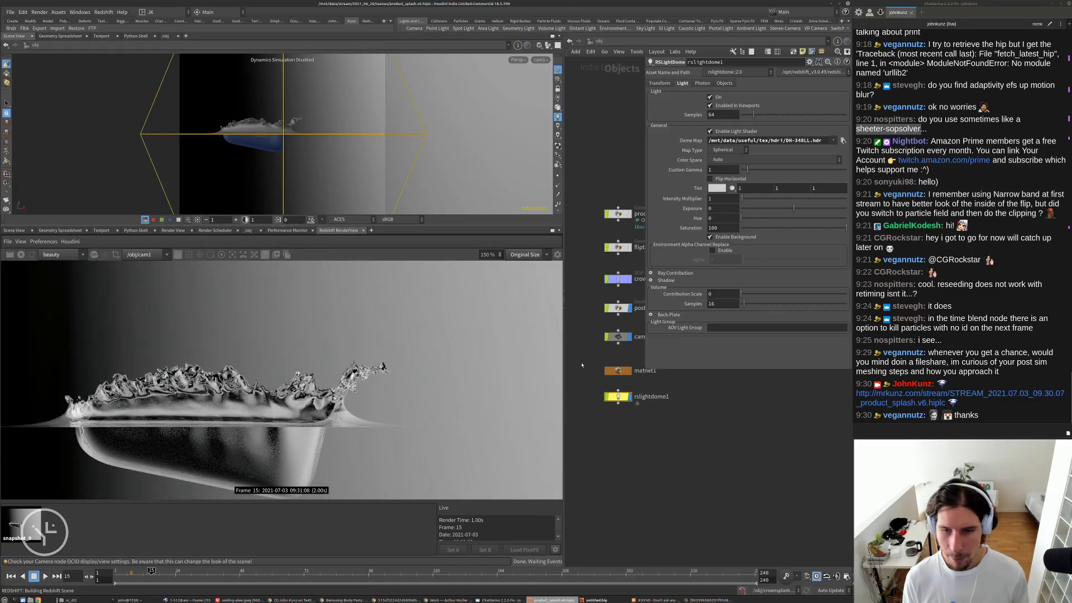
double_click(619, 308)
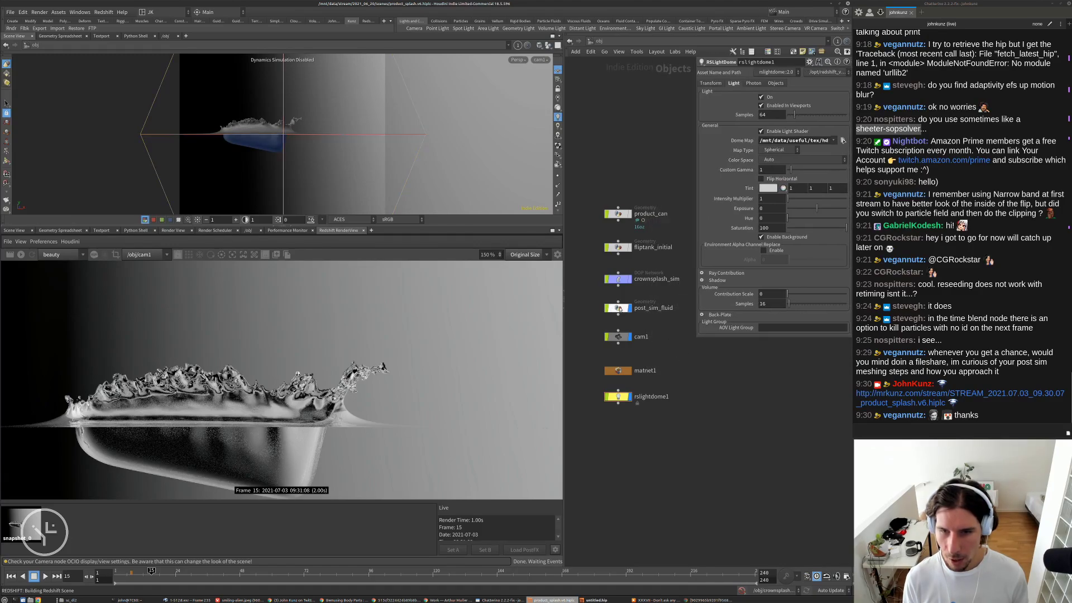
key(Tab)
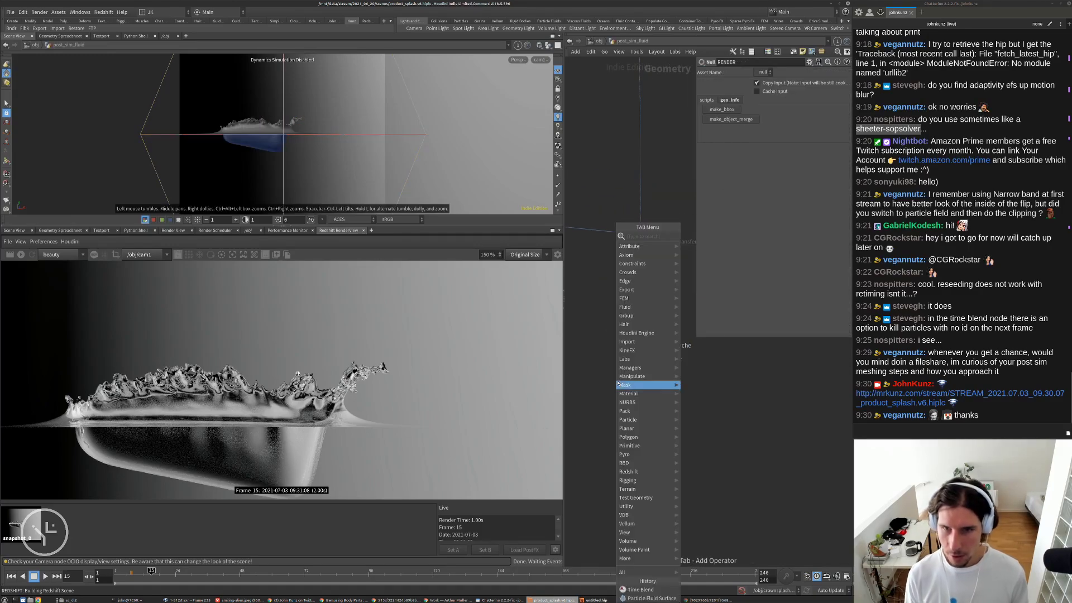
text(nor)
key(Return)
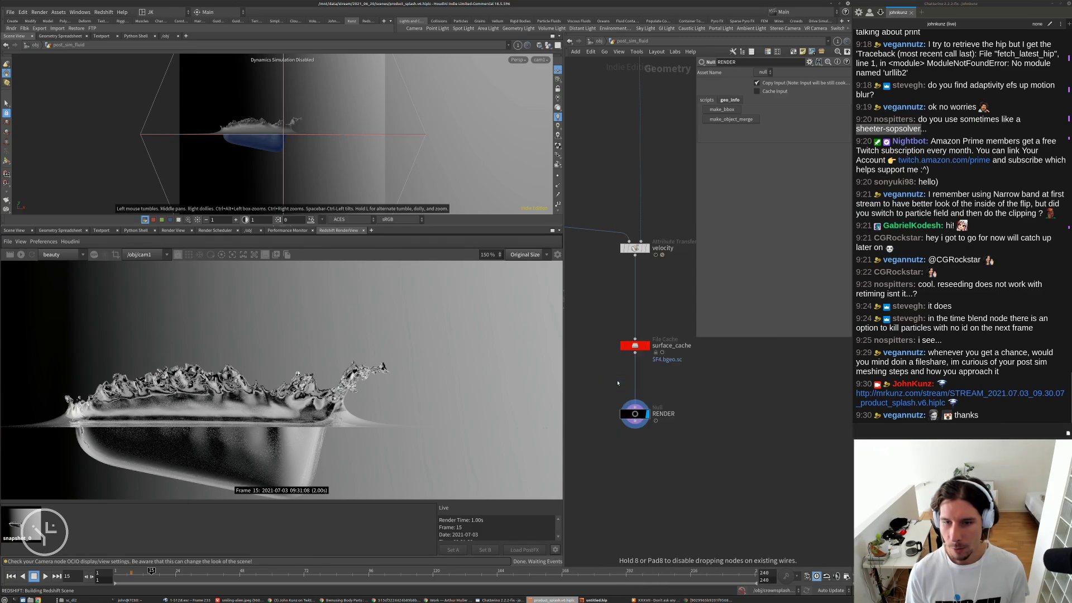
click(617, 380)
drag(617, 382, 631, 378)
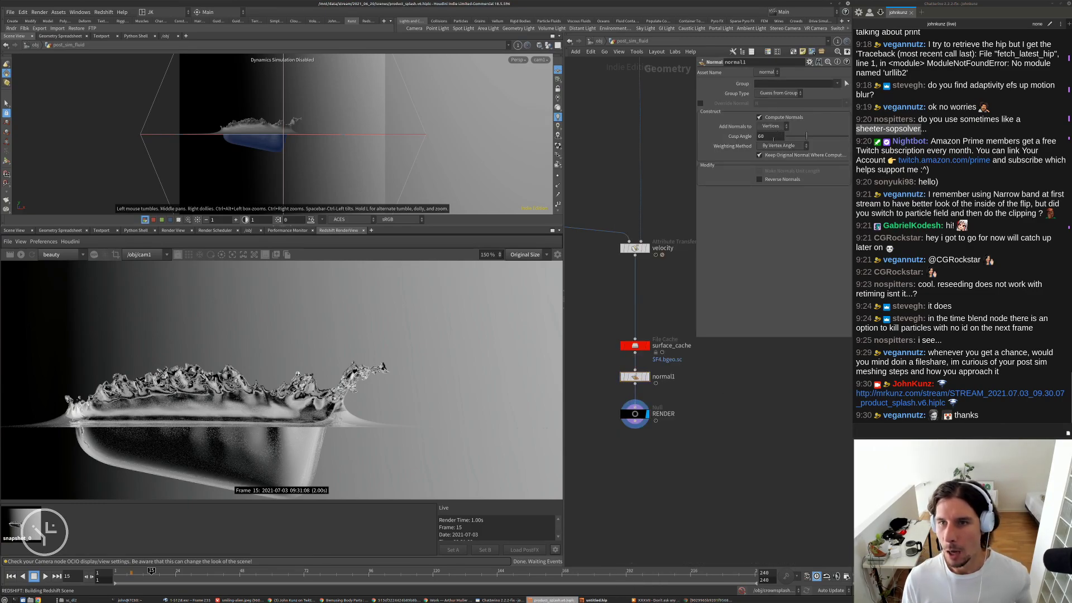
click(781, 146)
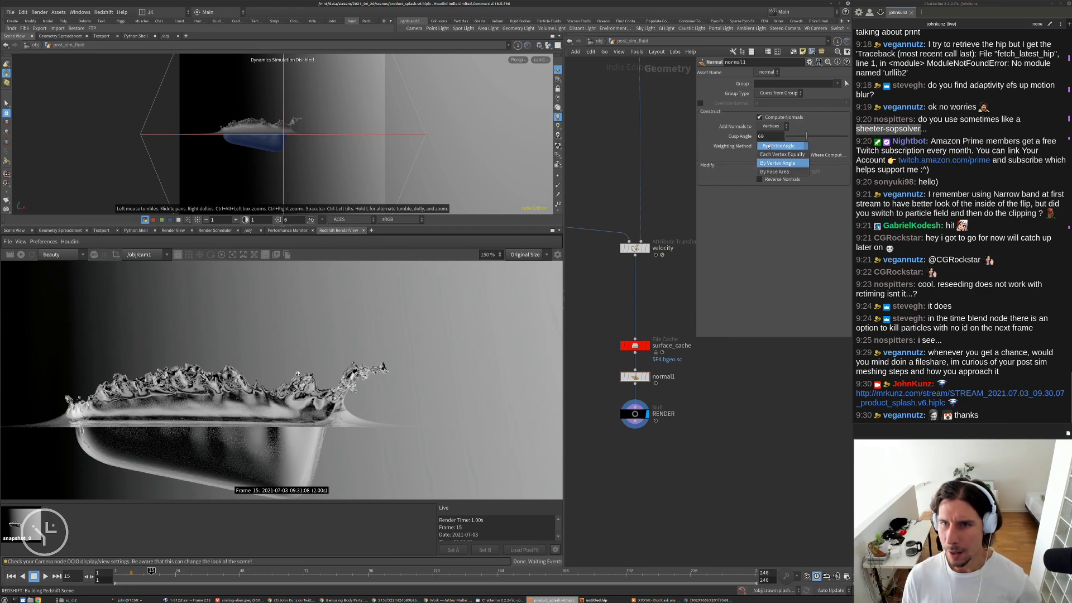
click(770, 173)
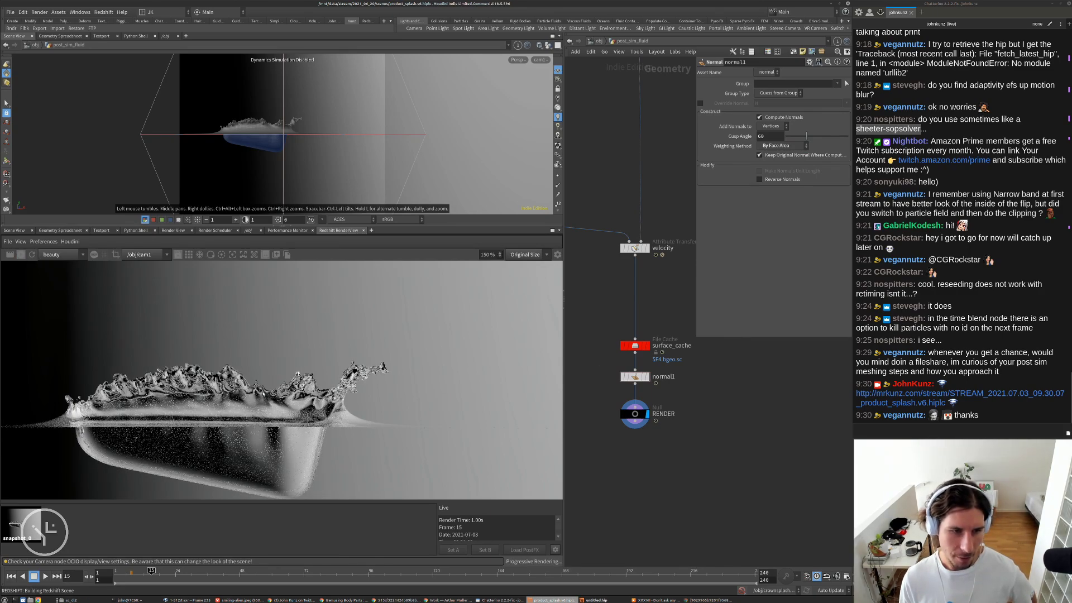
- Compare the splash crown in the stored snapshot with the live render up close, ending on the live render
scroll(352, 386, up, 4)
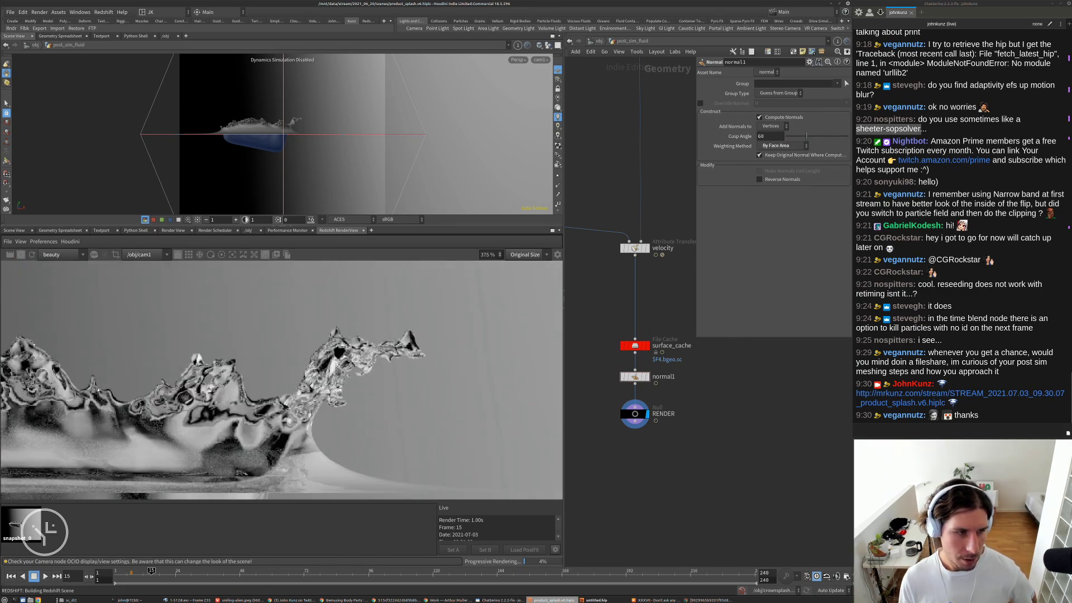
scroll(335, 360, up, 1)
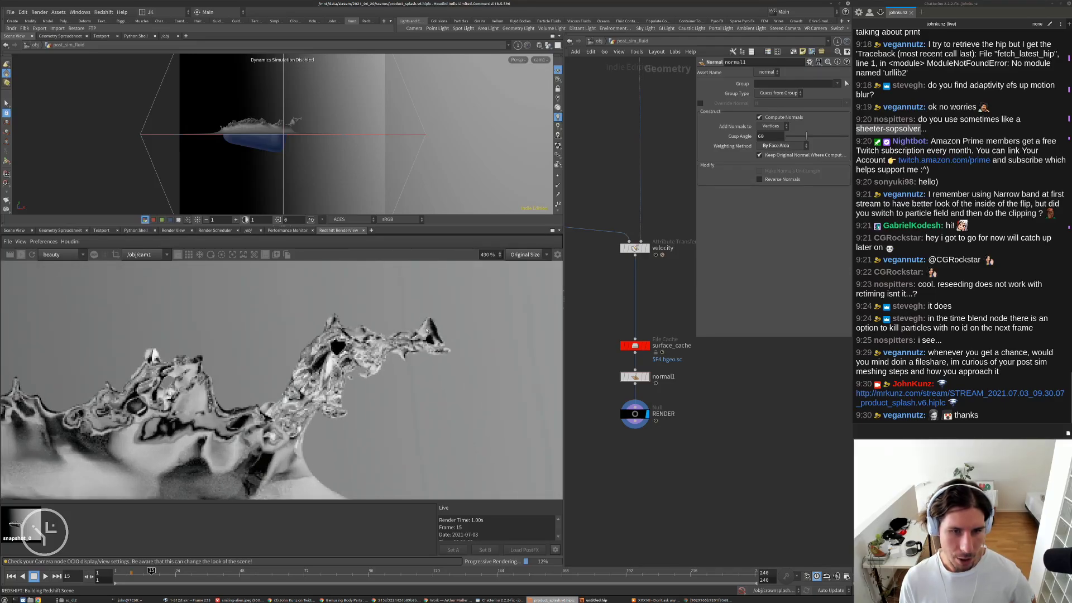
scroll(426, 331, down, 1)
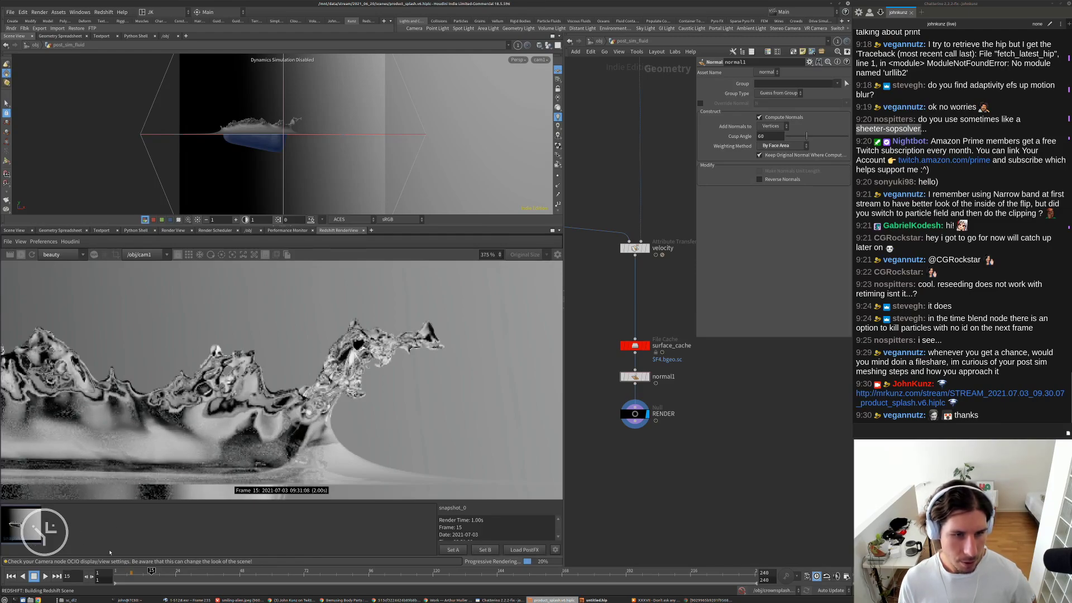
click(32, 540)
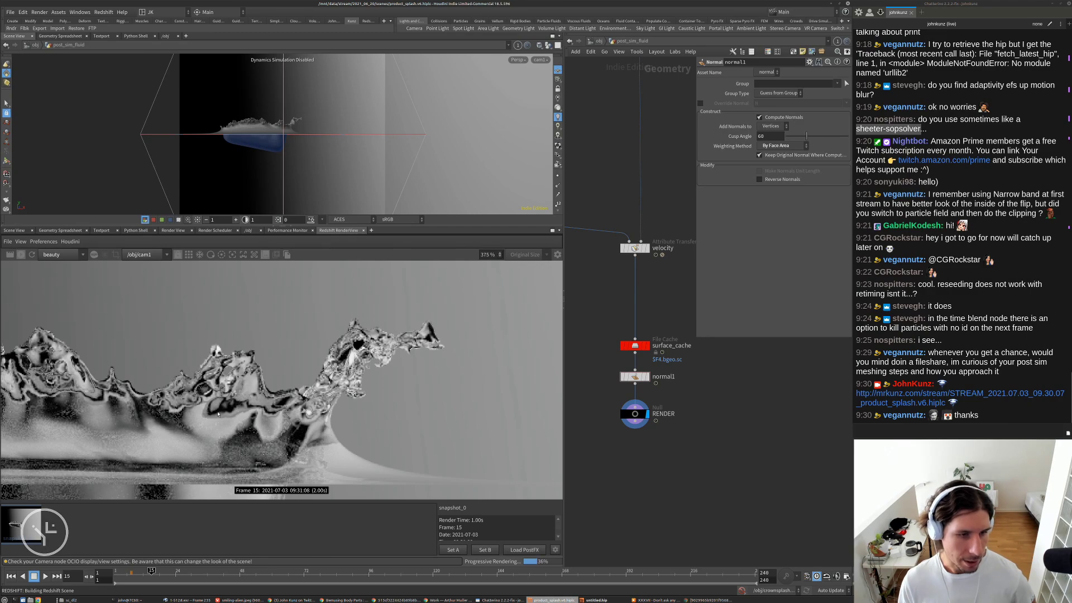
click(776, 146)
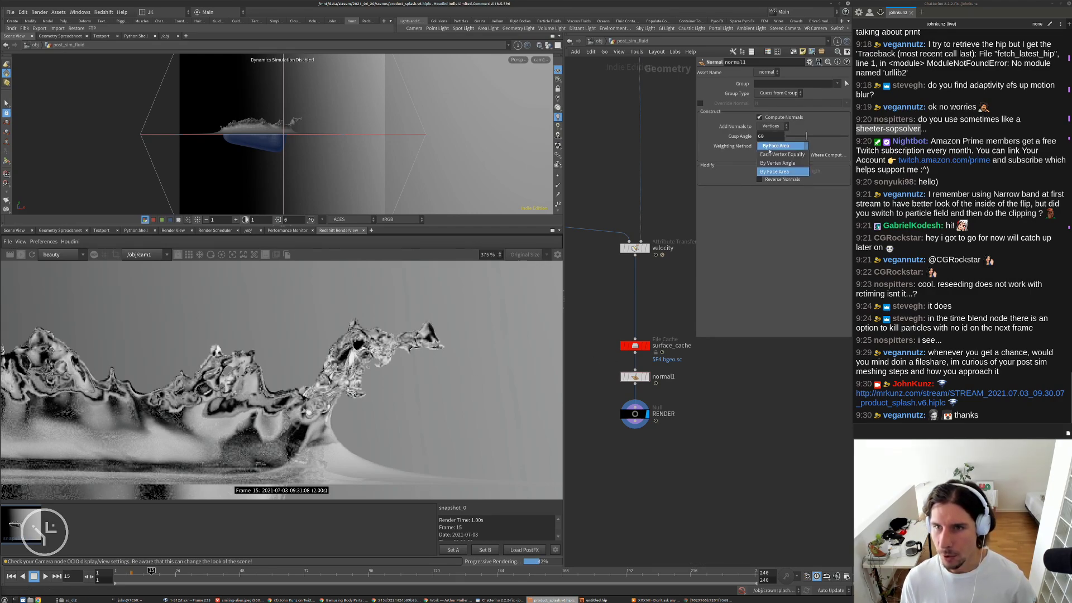
click(656, 193)
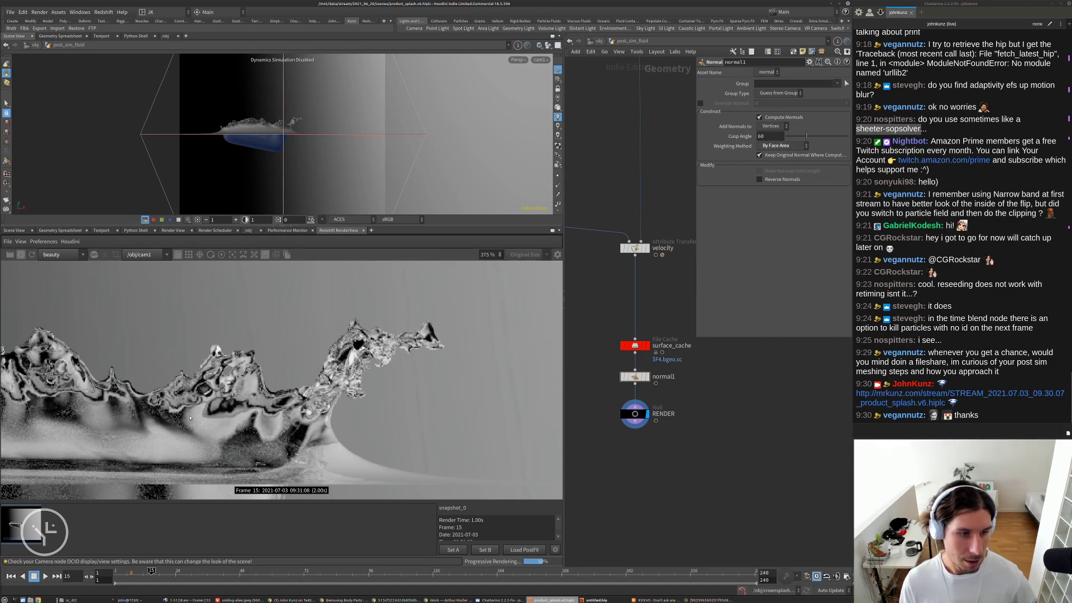
scroll(192, 417, up, 3)
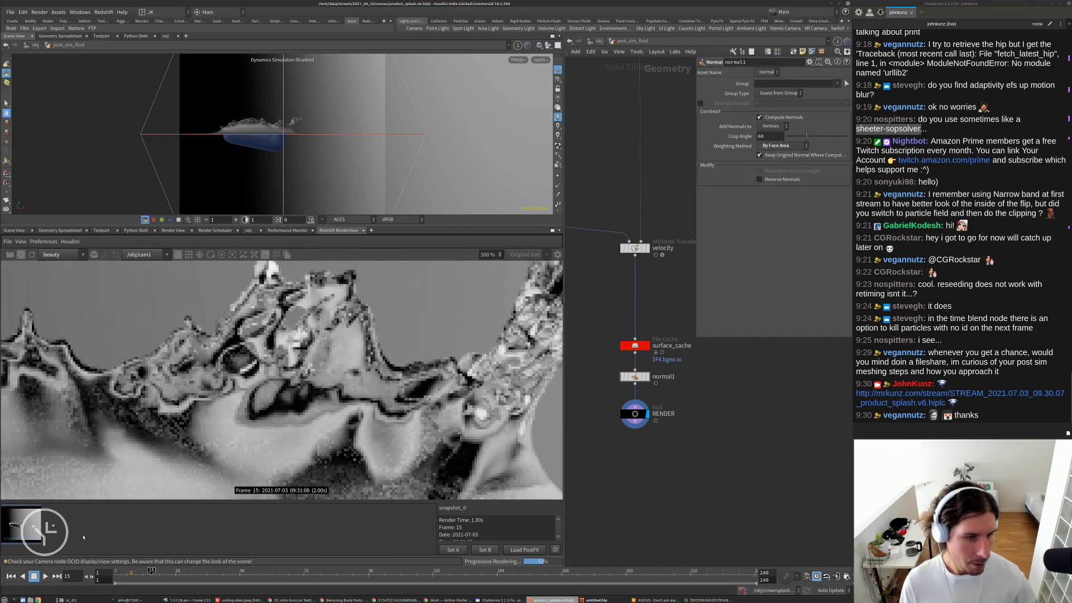
click(83, 537)
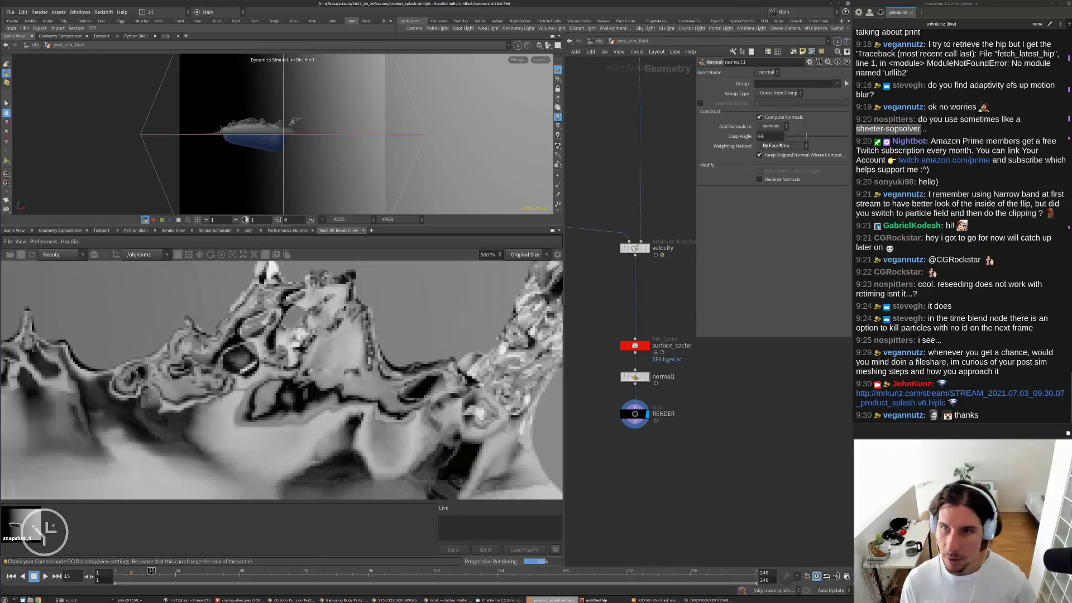
- Examine the crown's edges and water surface across the live Redshift render for shading quality, close up and from further out
scroll(127, 366, down, 3)
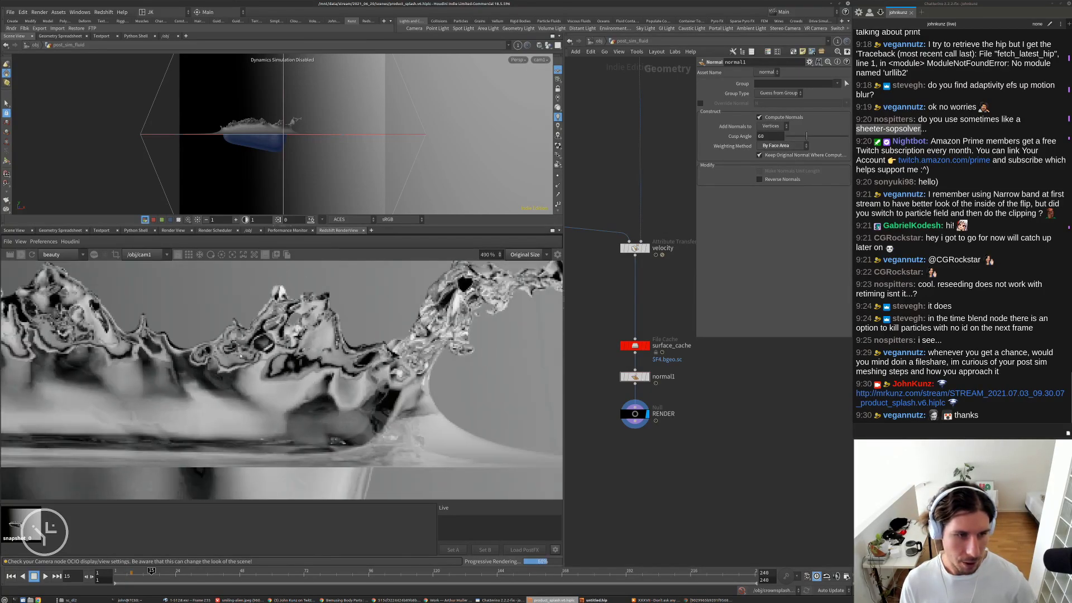
middle_drag(127, 366, 241, 356)
scroll(242, 356, down, 5)
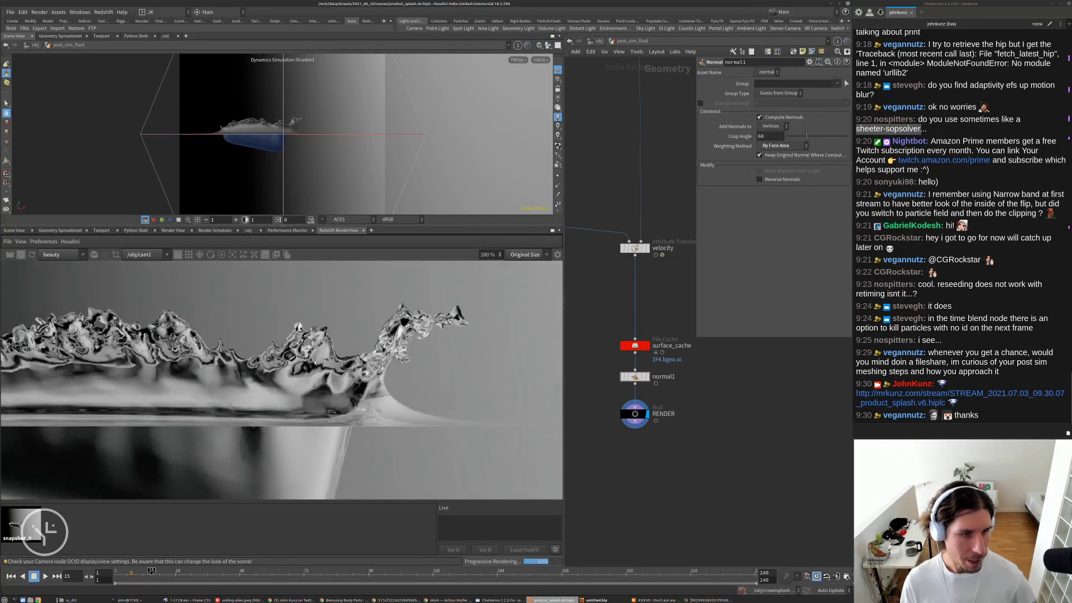
scroll(174, 389, up, 5)
middle_drag(173, 389, 267, 357)
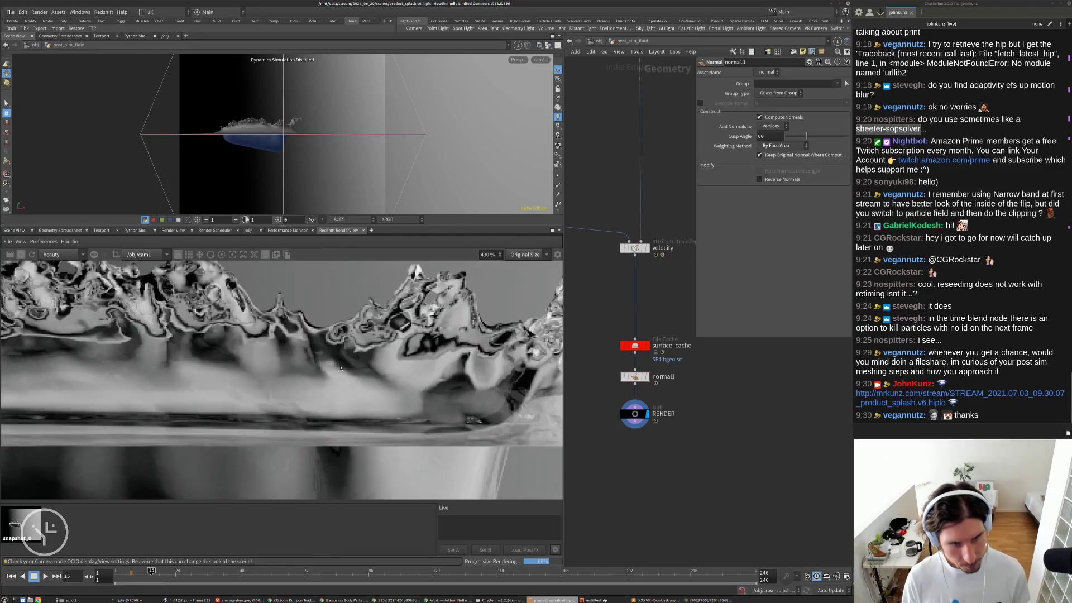
scroll(331, 379, down, 5)
scroll(441, 335, up, 5)
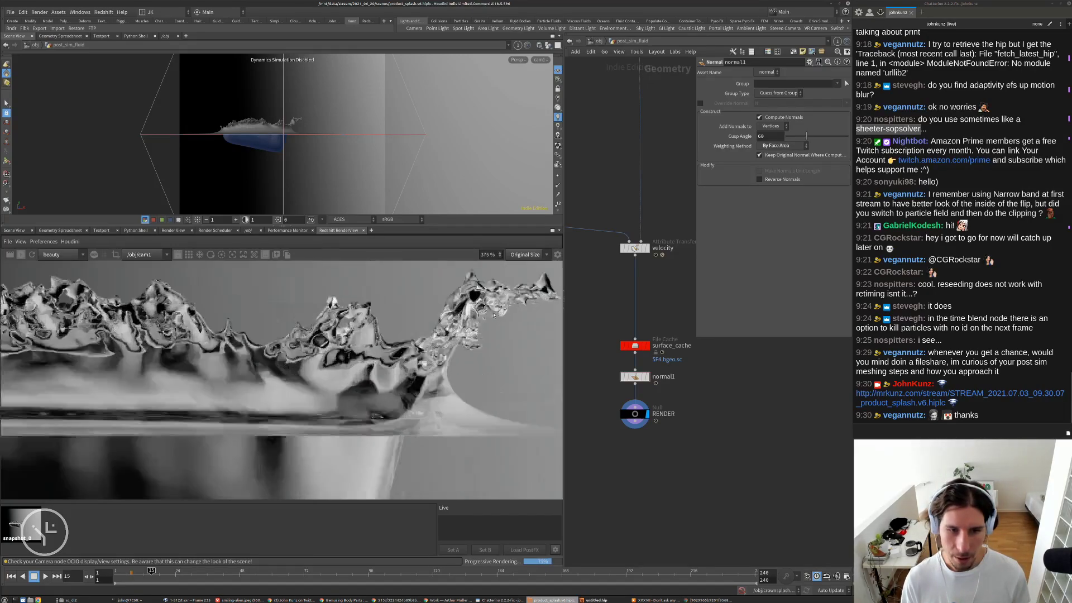
middle_drag(357, 347, 485, 335)
scroll(518, 328, down, 1)
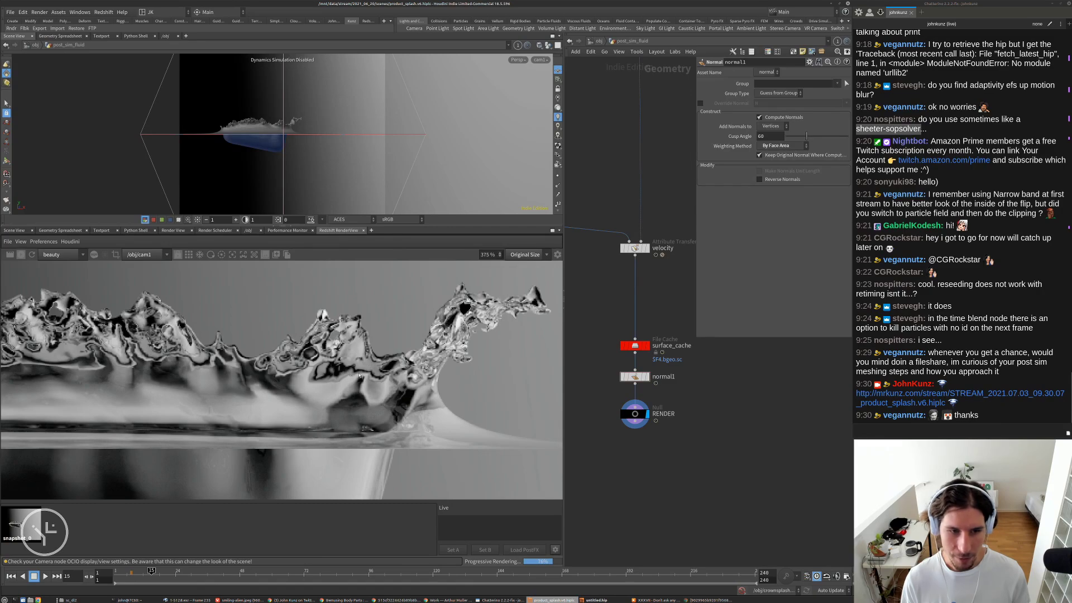
scroll(359, 376, up, 2)
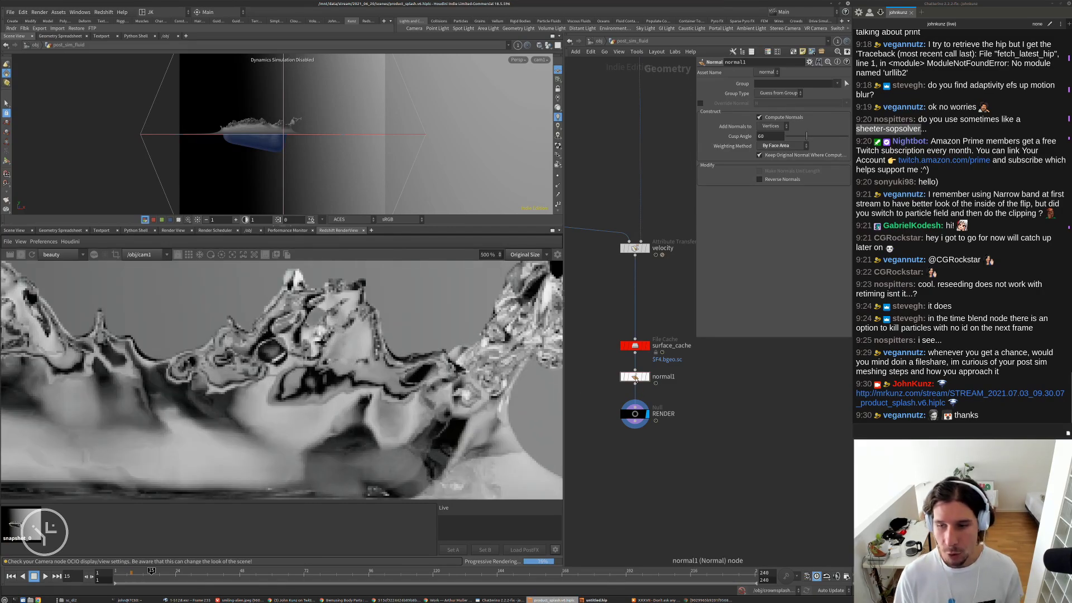
scroll(292, 380, down, 1)
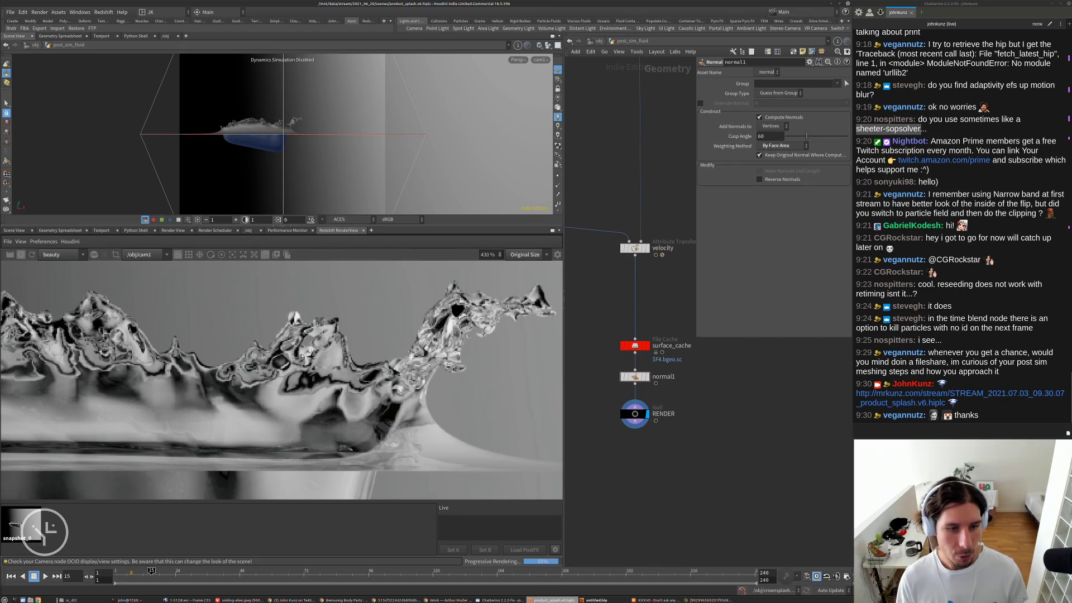
scroll(279, 402, up, 1)
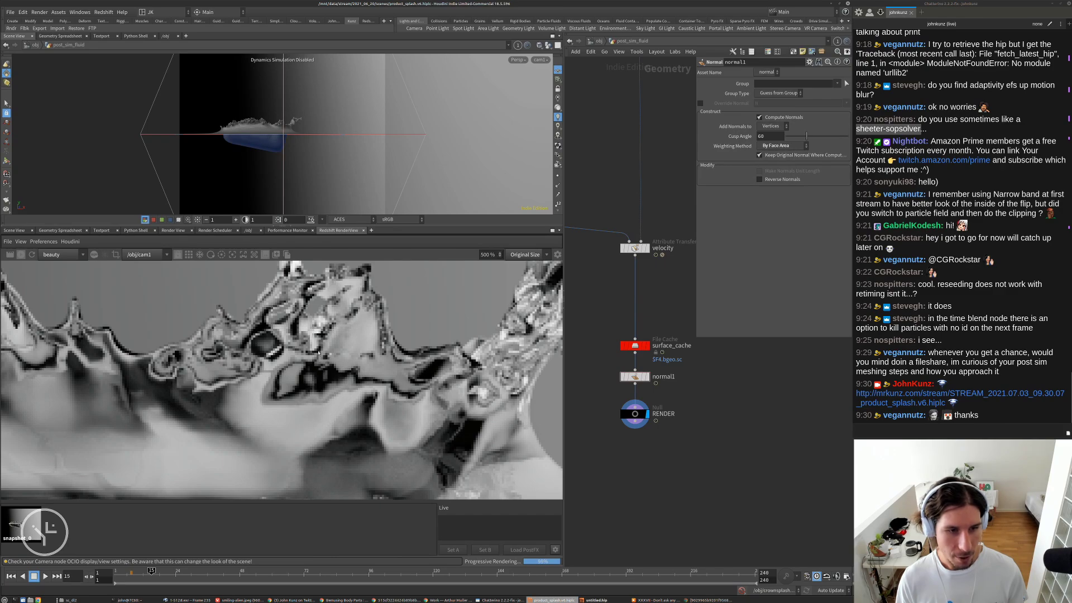
scroll(301, 350, down, 8)
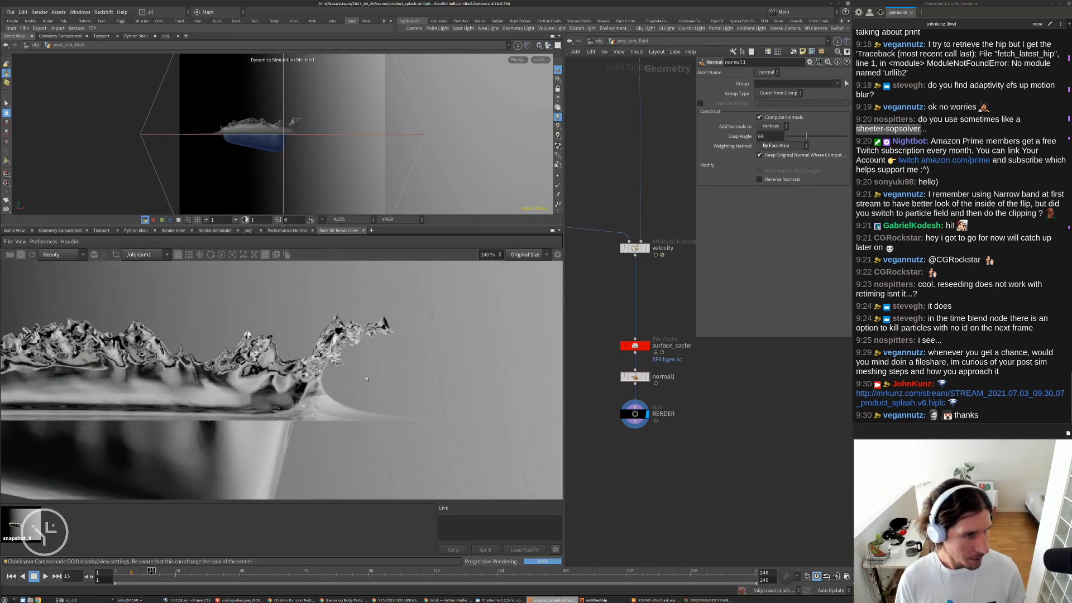
scroll(136, 375, up, 6)
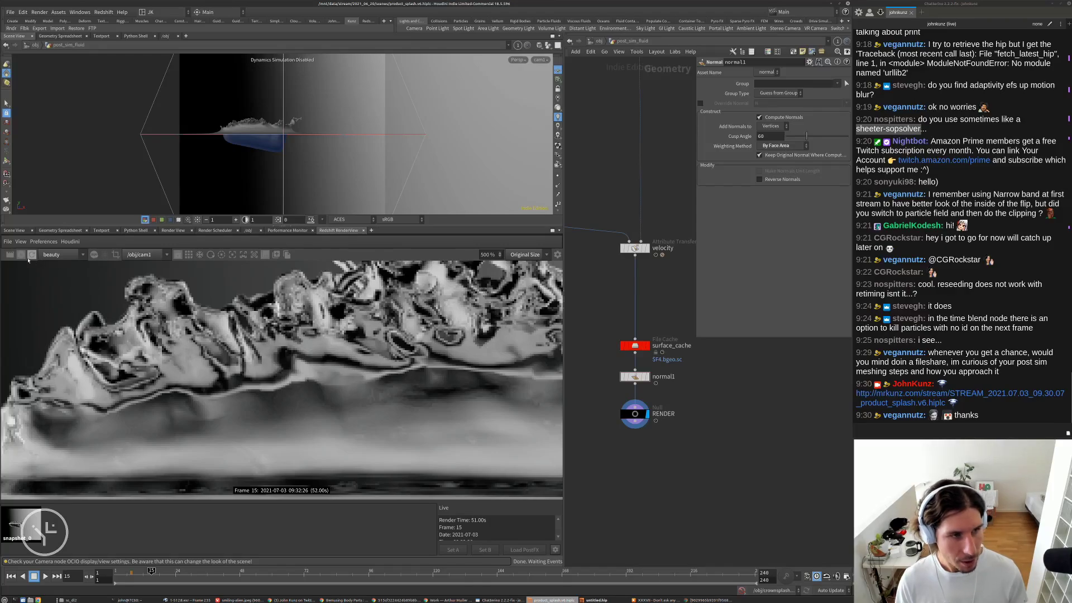
- Move RENDER and normal1 further down and insert an Attribute Blur node between surface_cache and normal1
scroll(660, 421, up, 3)
drag(660, 420, 660, 478)
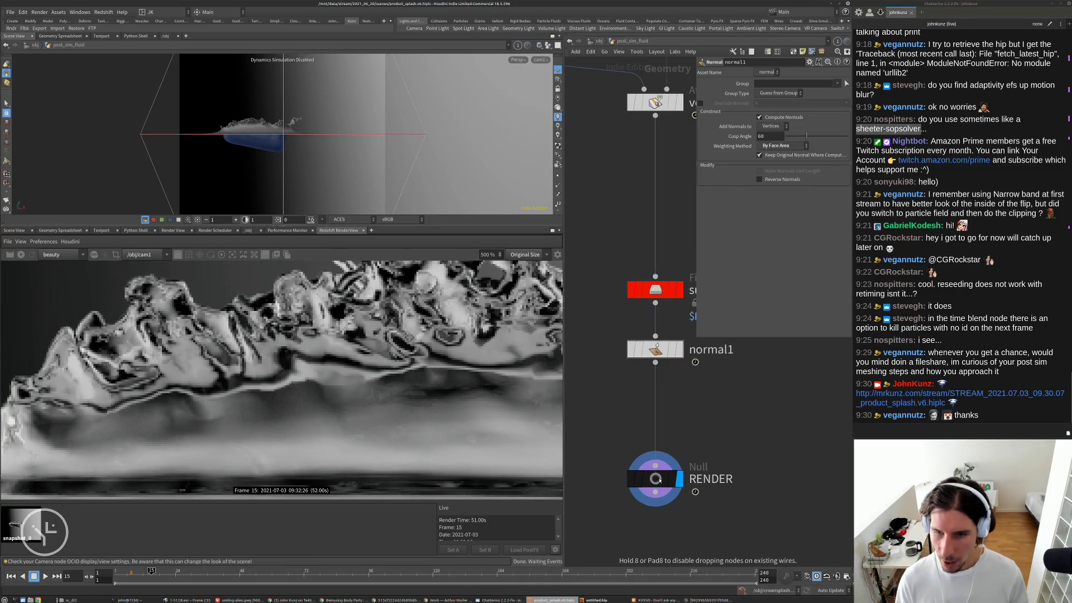
drag(660, 351, 660, 408)
key(Tab)
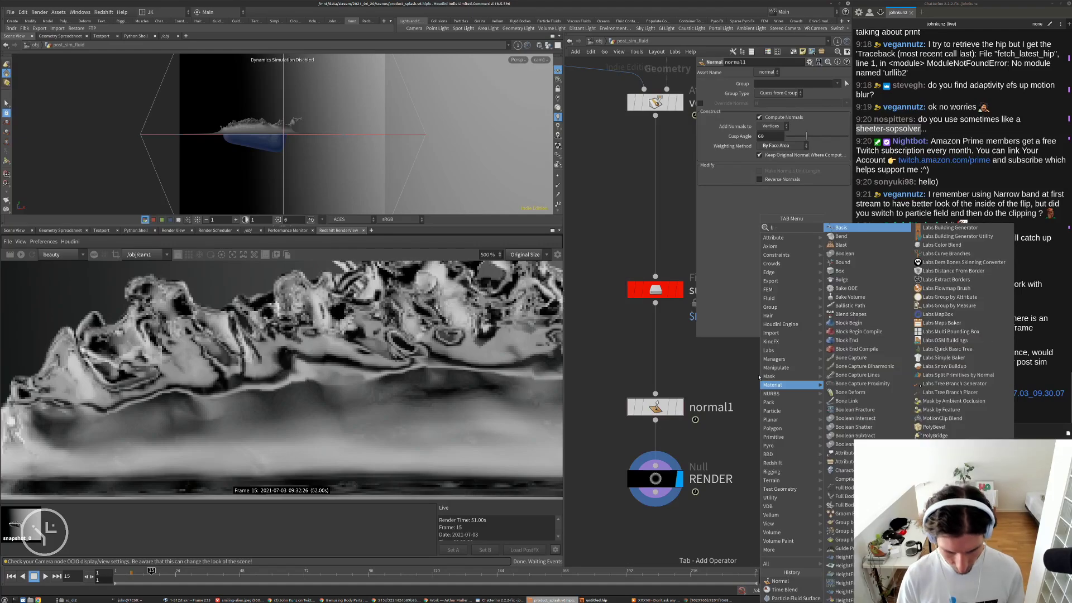
text(bl)
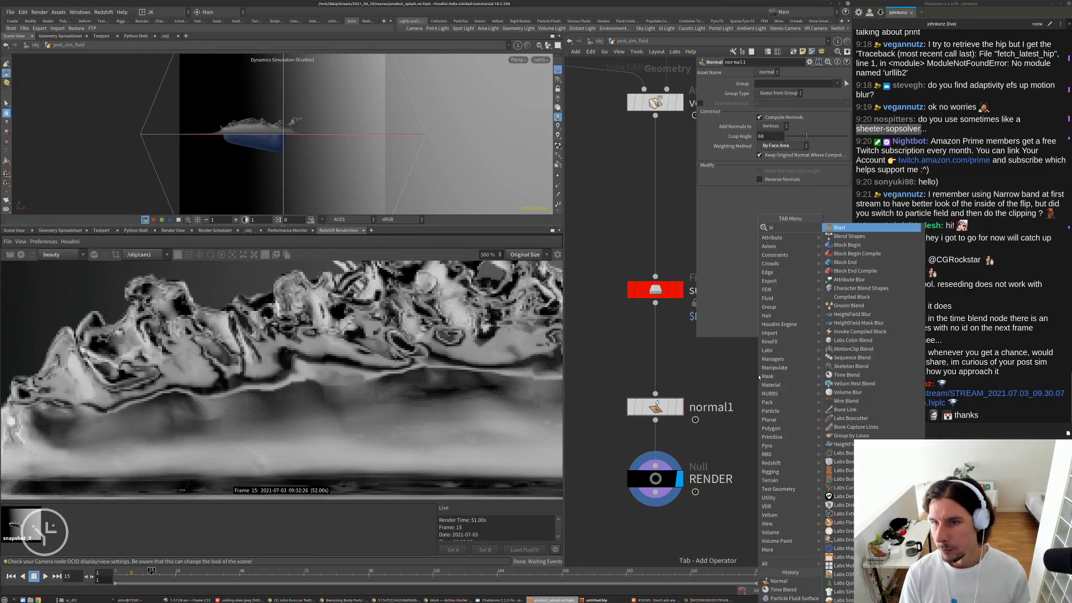
text(ur)
key(Return)
click(758, 377)
drag(756, 375, 655, 344)
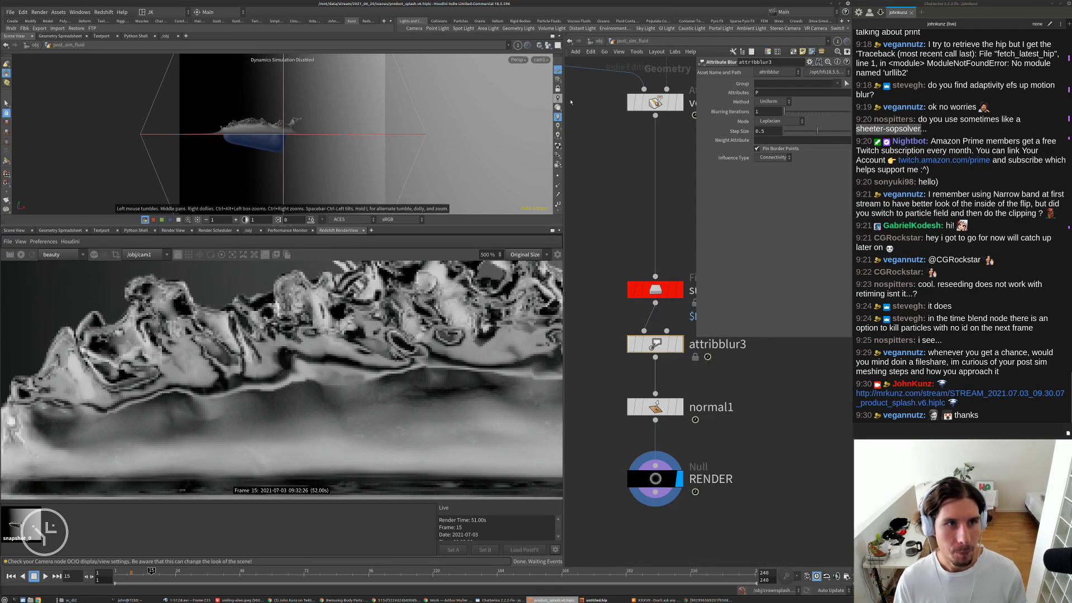
- Enlarge the scene view pane in height and frame the splash mesh up close from a low side angle outside the camera
drag(389, 225, 389, 286)
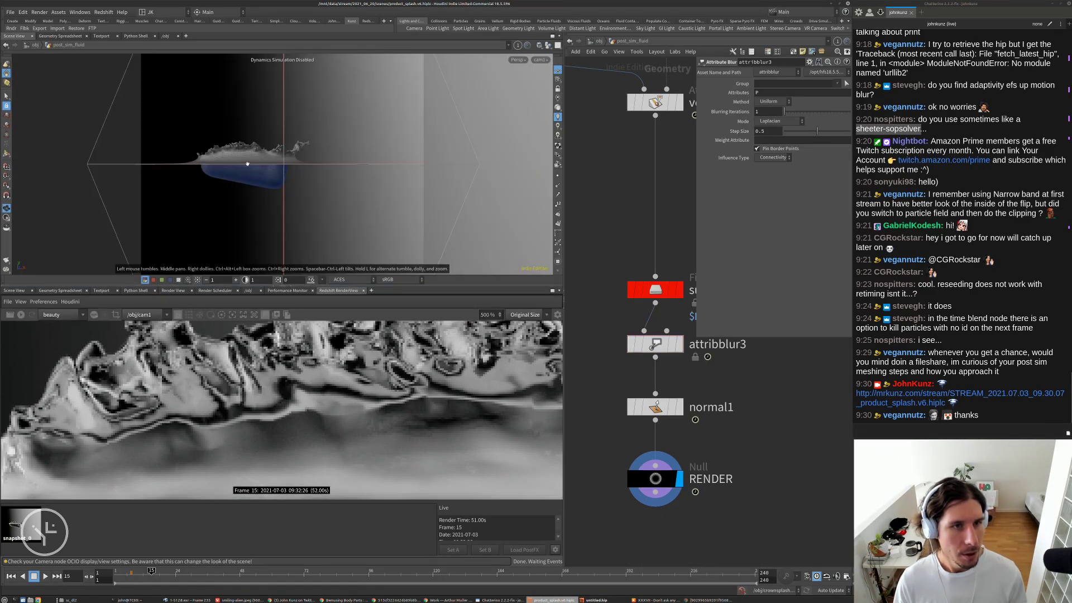
key(g)
scroll(332, 182, up, 3)
right_drag(262, 174, 371, 200)
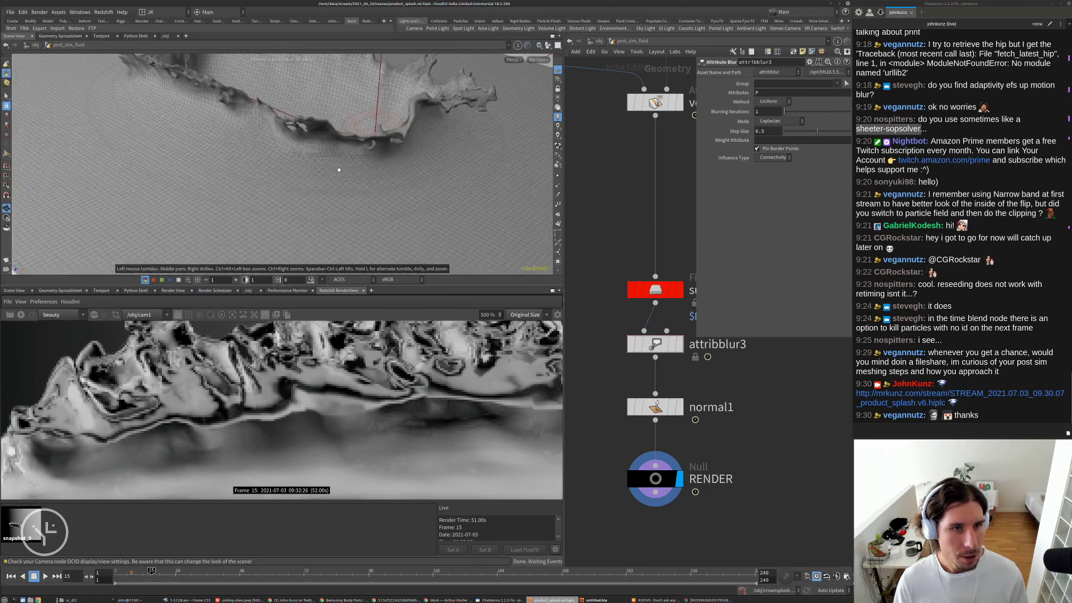
middle_drag(371, 200, 300, 144)
middle_drag(345, 116, 376, 167)
drag(375, 167, 366, 120)
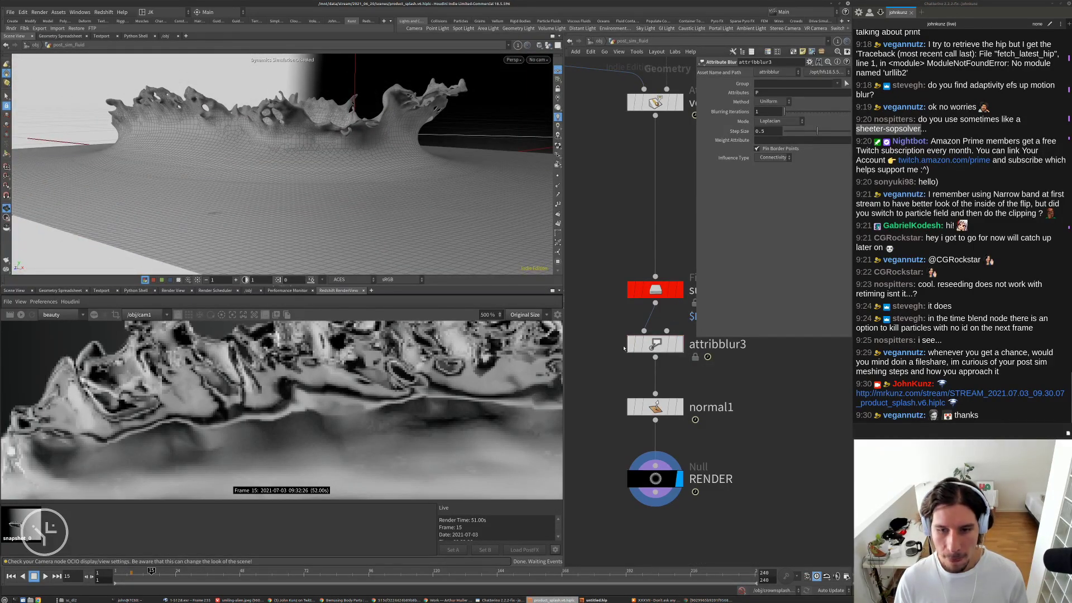
- Toggle the bypass flag of attribblur3 repeatedly to compare the blurred and unblurred splash mesh, leaving the node active
click(631, 344)
click(631, 344)
click(631, 344)
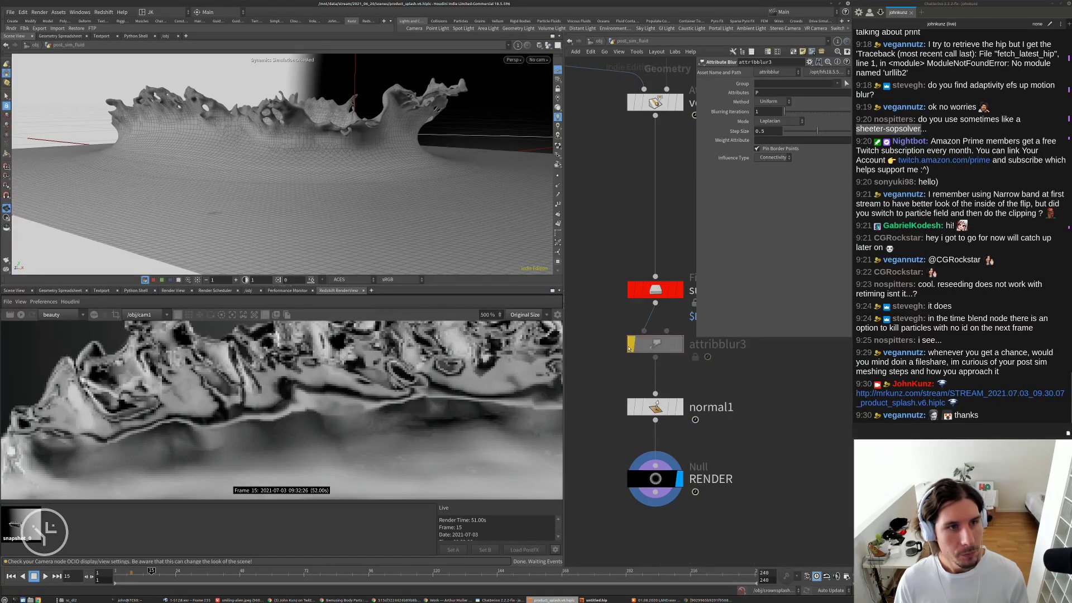
click(630, 344)
click(630, 345)
click(631, 344)
click(630, 347)
click(630, 346)
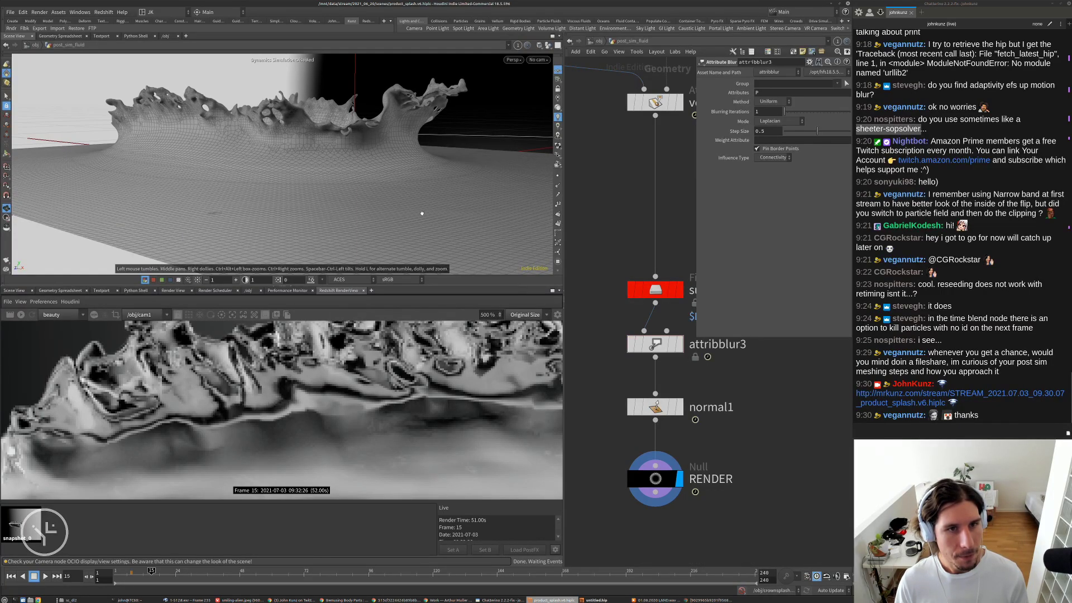
- Turn the view of the splash mesh to its other side and set the viewport shading to Smooth Shaded
drag(361, 151, 329, 147)
click(540, 45)
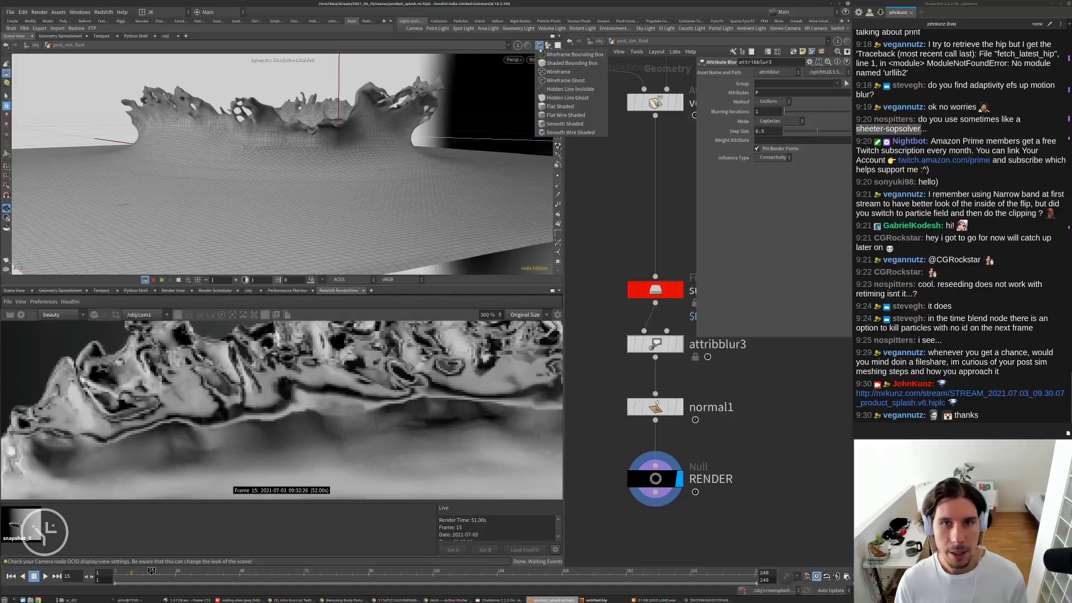
click(564, 124)
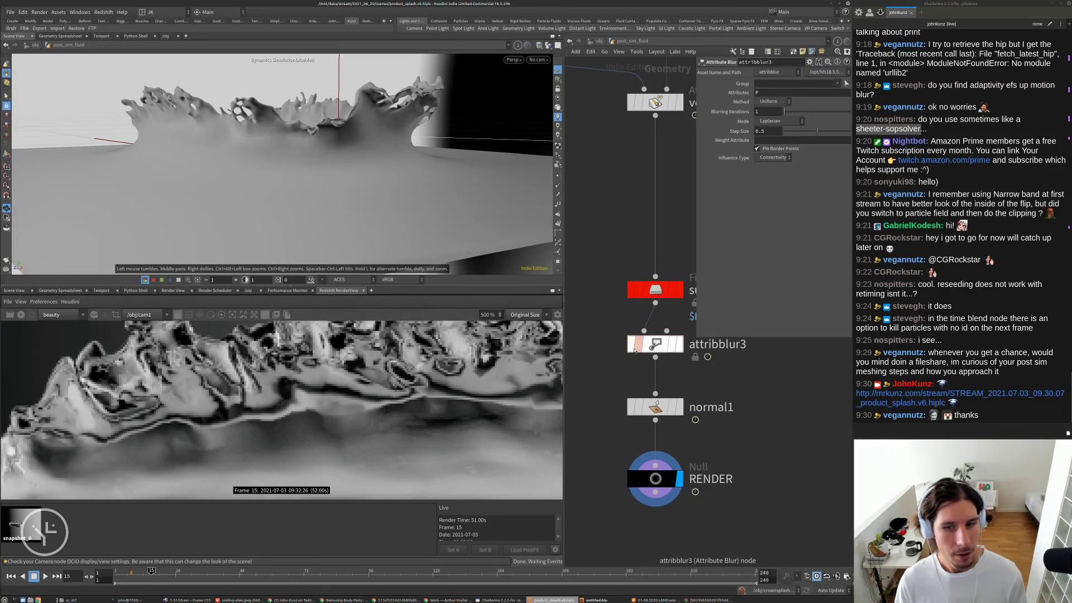
- Toggle the bypass of attribblur3 repeatedly to compare the smooth-shaded splash with and without blur from two view angles
click(631, 348)
click(631, 348)
click(631, 348)
click(631, 347)
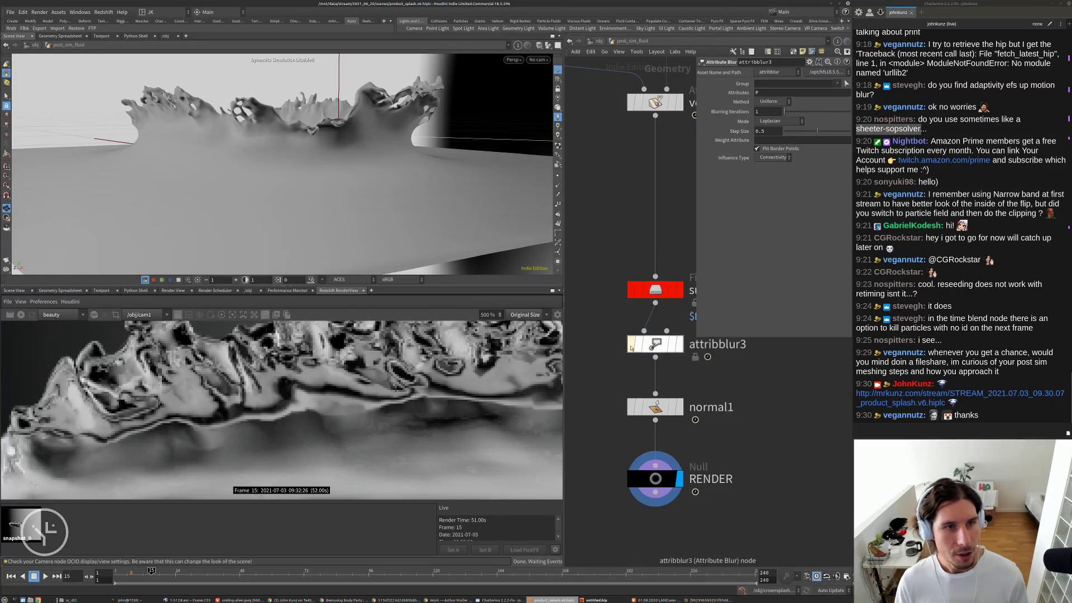
click(631, 348)
click(631, 348)
click(631, 347)
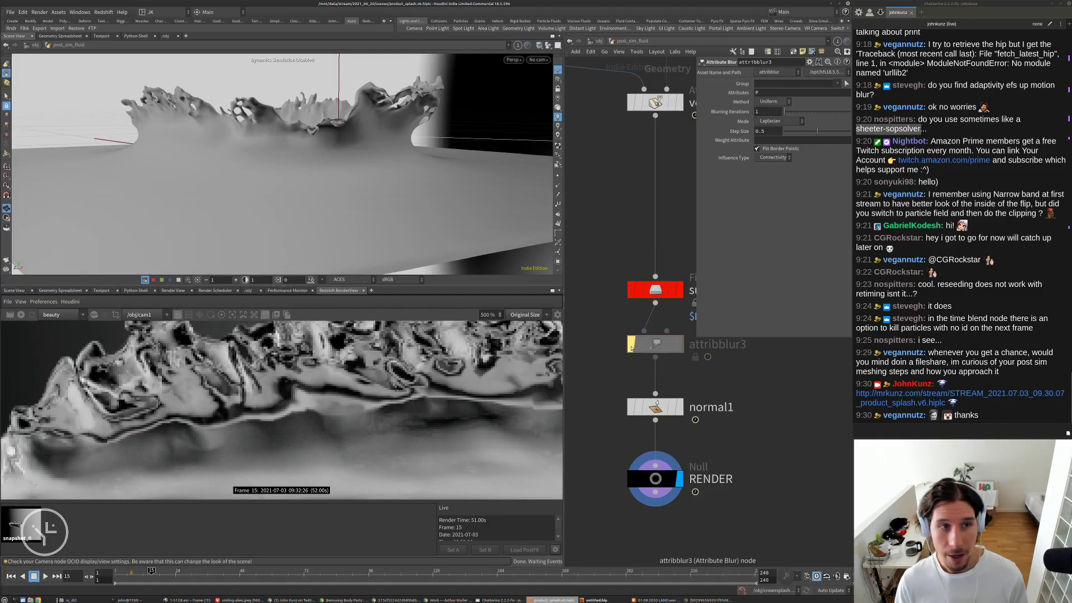
click(631, 347)
click(631, 347)
click(632, 347)
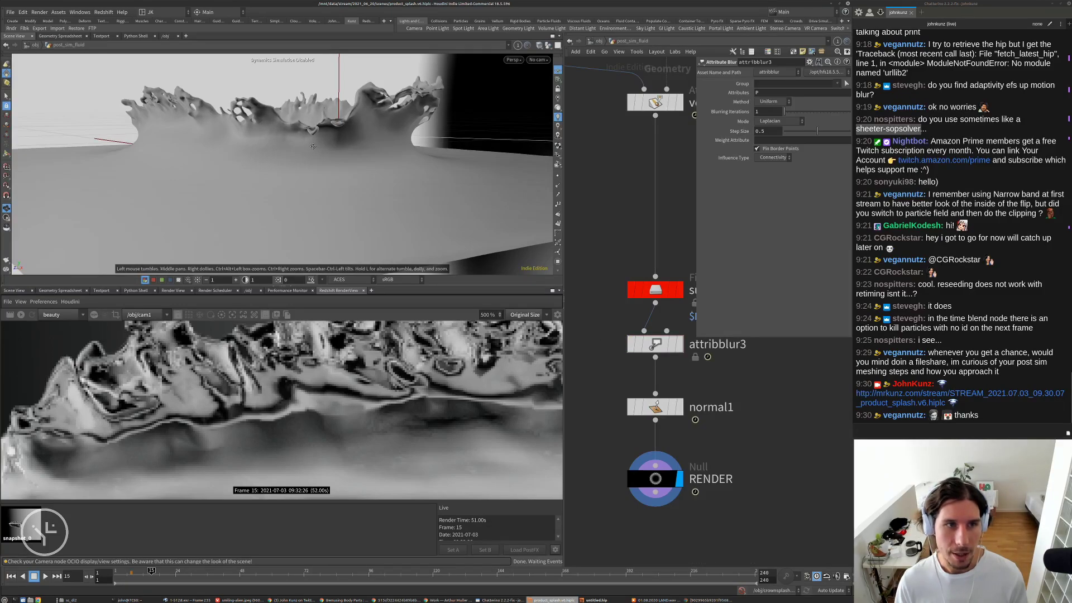
drag(313, 146, 373, 132)
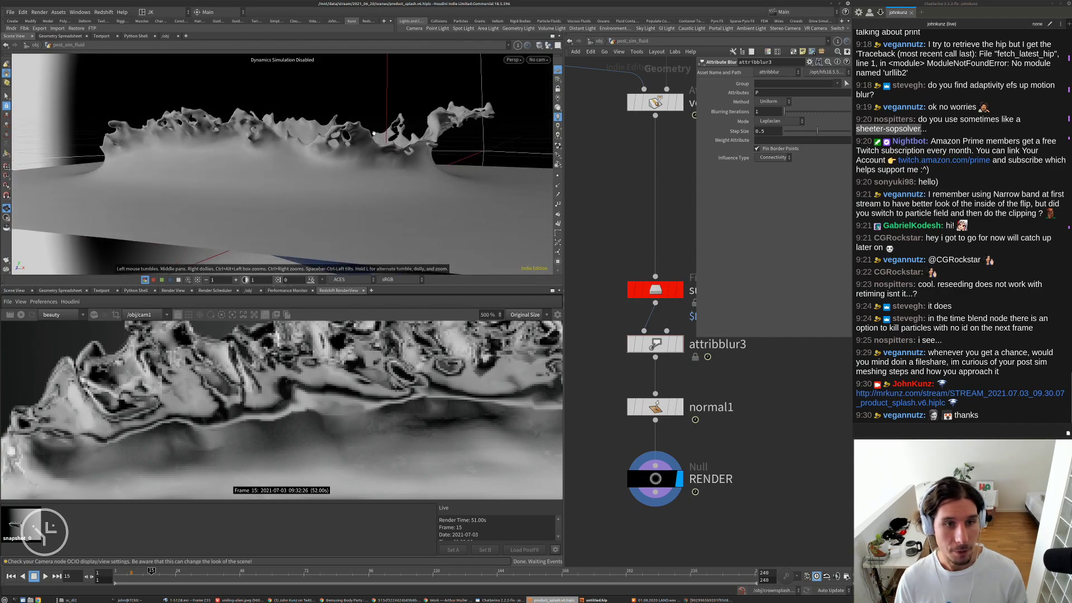
click(632, 345)
- Return the scene view to cam1 and store a snapshot of the current Redshift render
key(bracketleft)
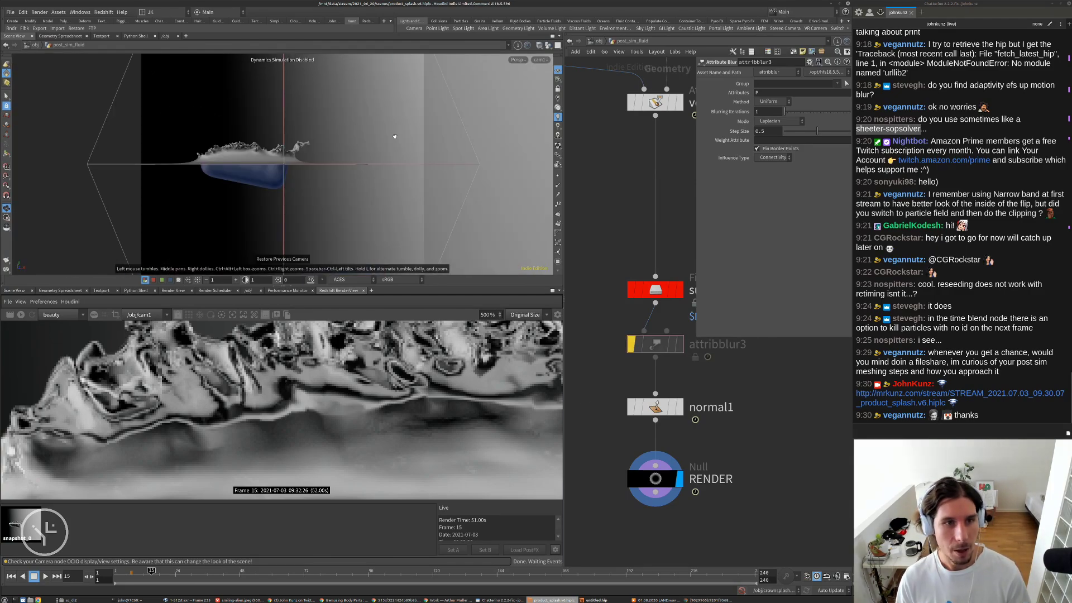
scroll(253, 398, down, 5)
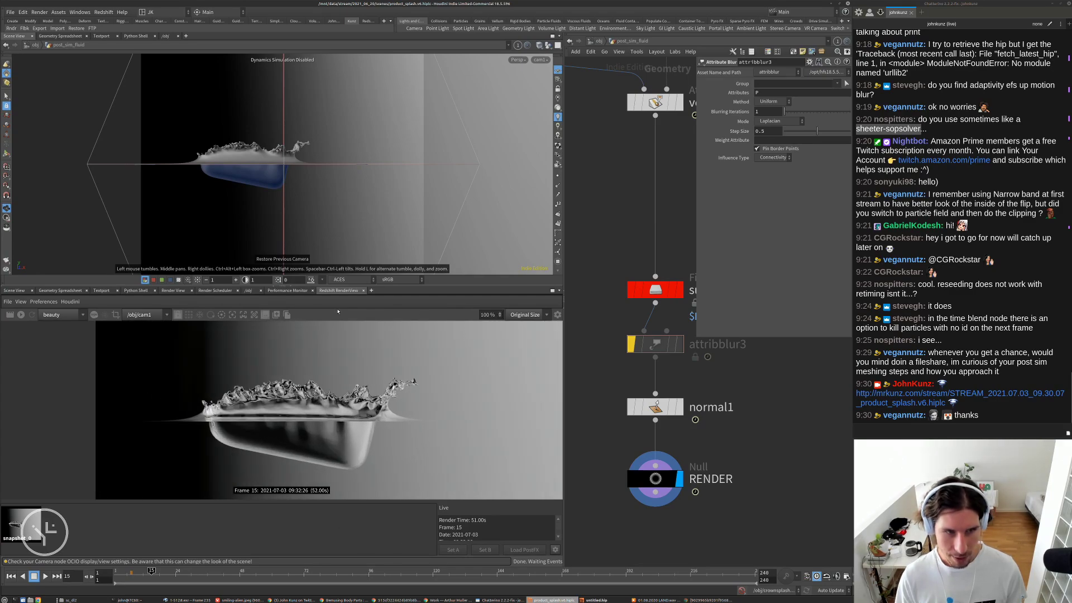
click(276, 314)
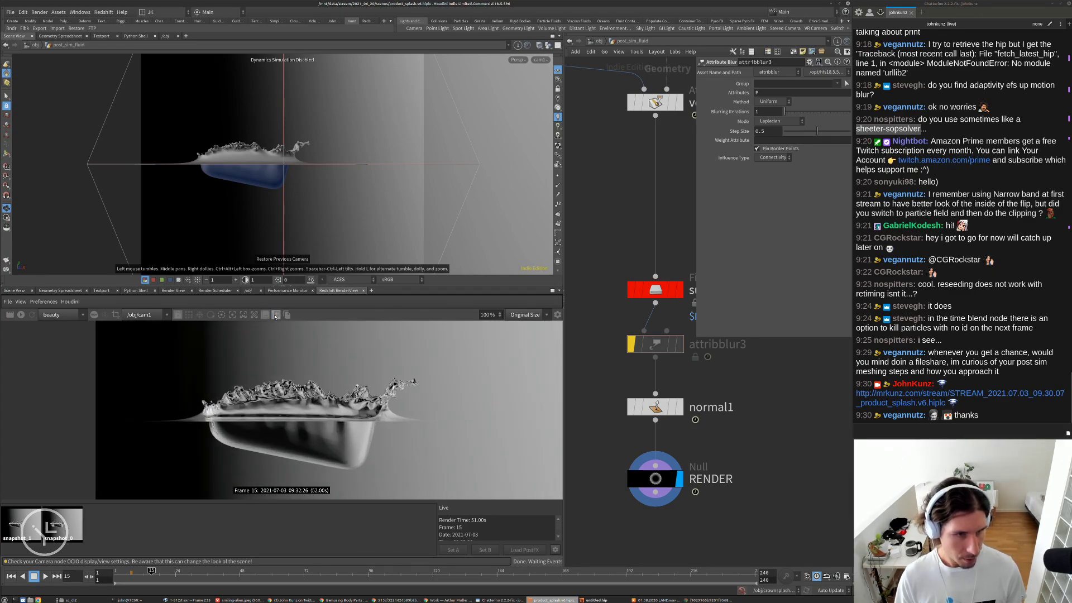
- Reactivate attribblur3, move it slightly closer to normal1 and start the live Redshift render
click(629, 348)
drag(655, 345, 656, 357)
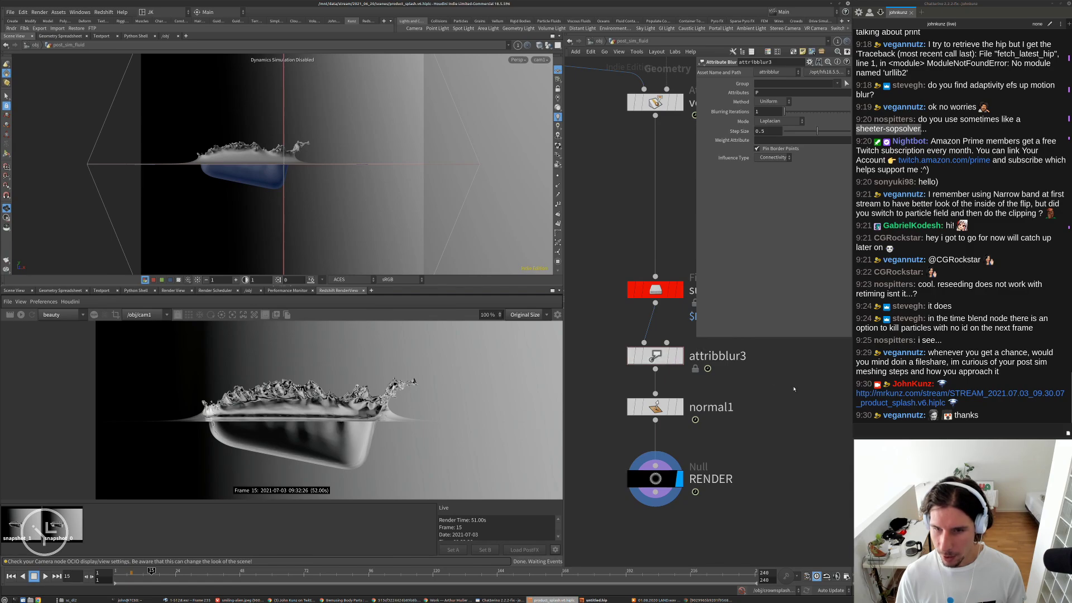
middle_drag(794, 389, 764, 407)
click(21, 315)
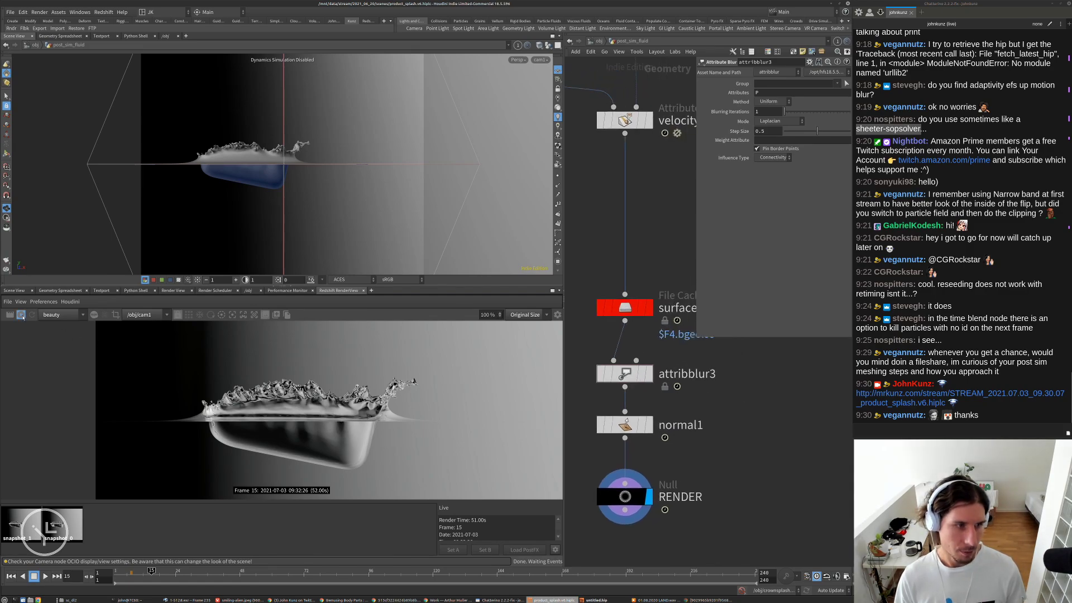
- Compare the stored snapshots with the live render of the blurred splash, both close up and zoomed out
scroll(355, 407, up, 5)
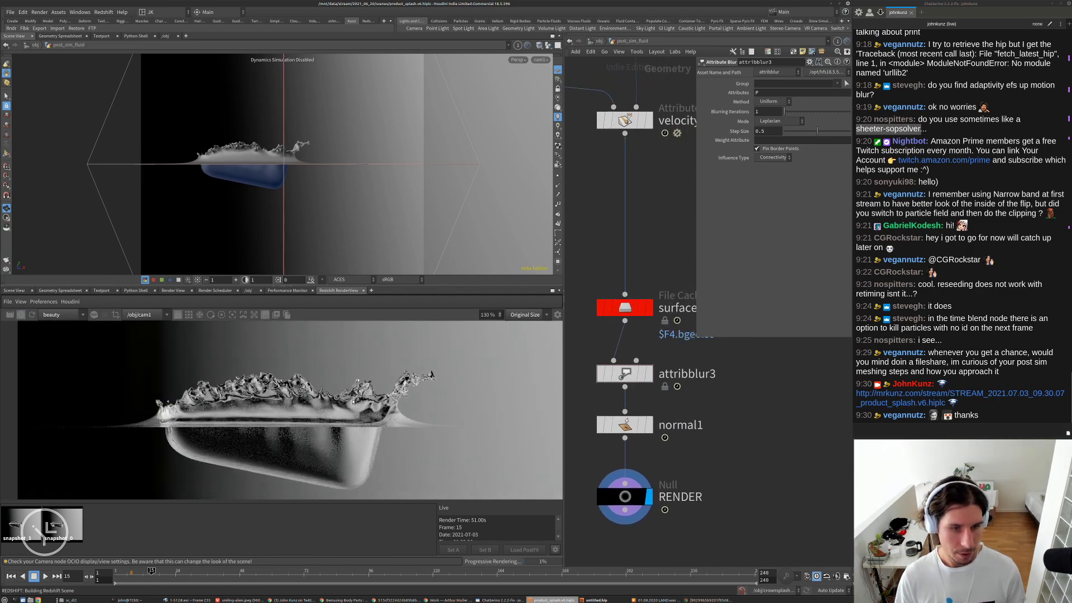
click(68, 525)
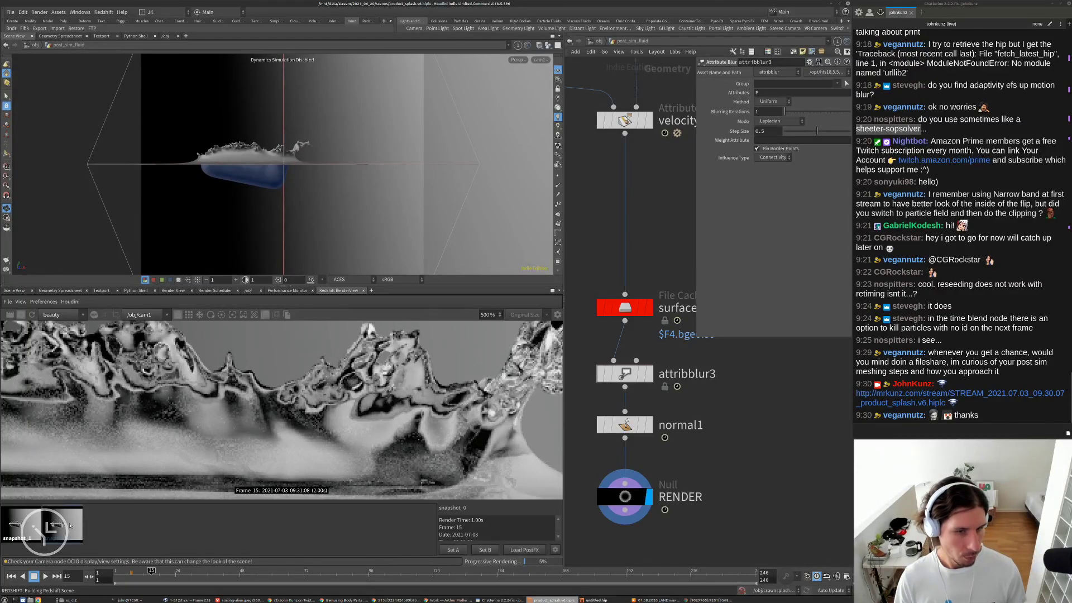
click(34, 524)
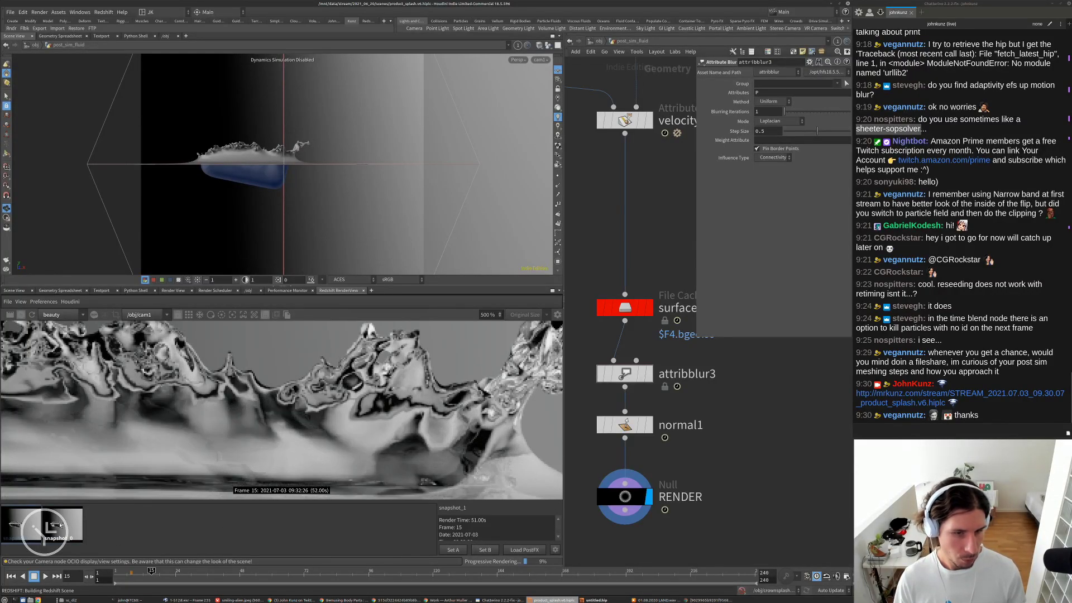
click(138, 528)
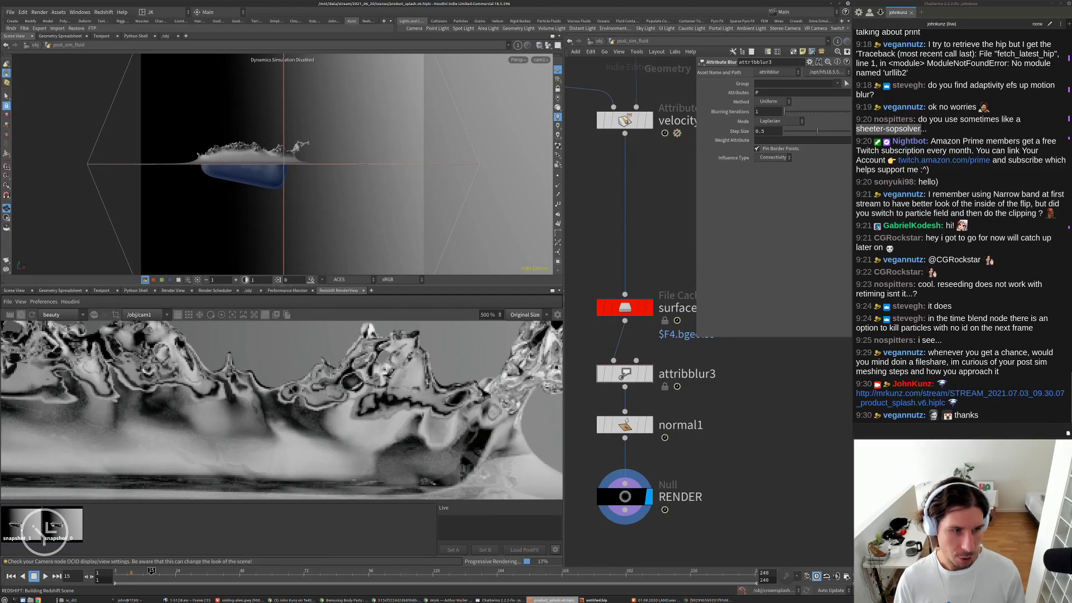
scroll(380, 416, down, 5)
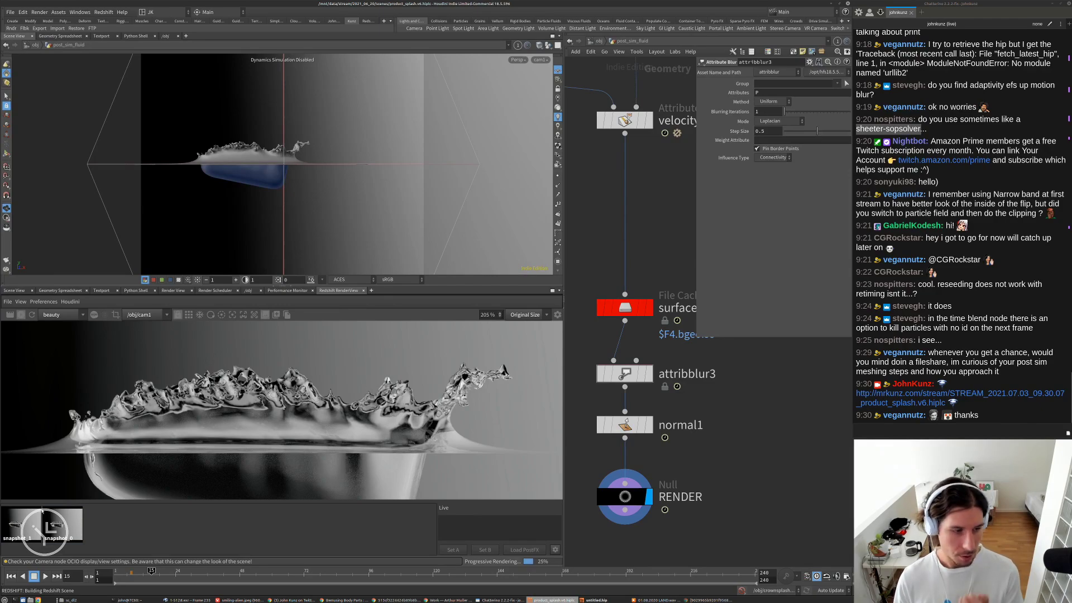
click(64, 525)
click(97, 531)
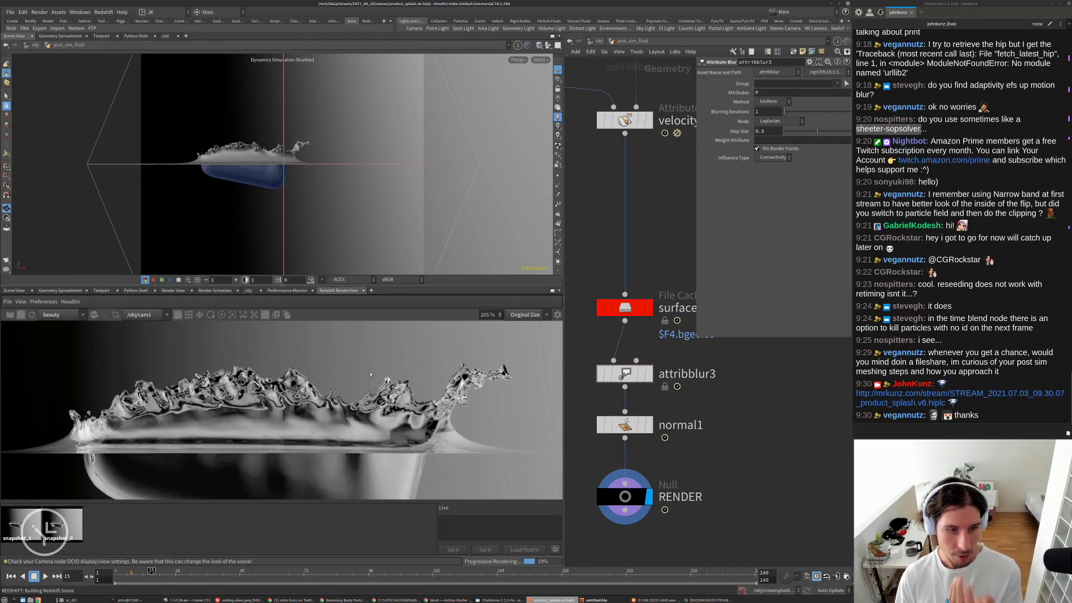
scroll(503, 409, down, 3)
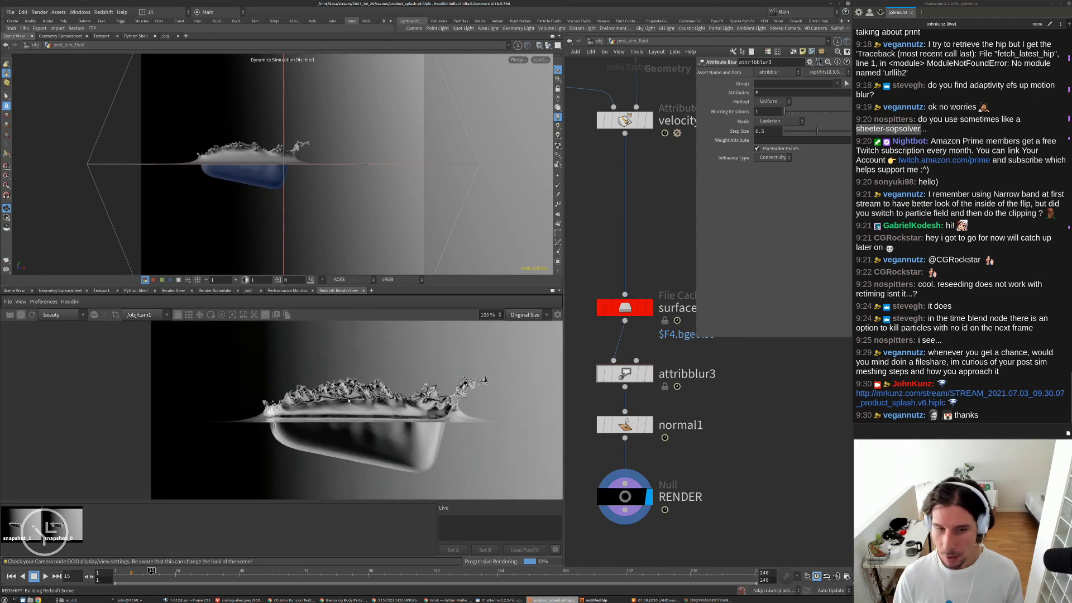
scroll(407, 412, up, 3)
scroll(300, 419, down, 3)
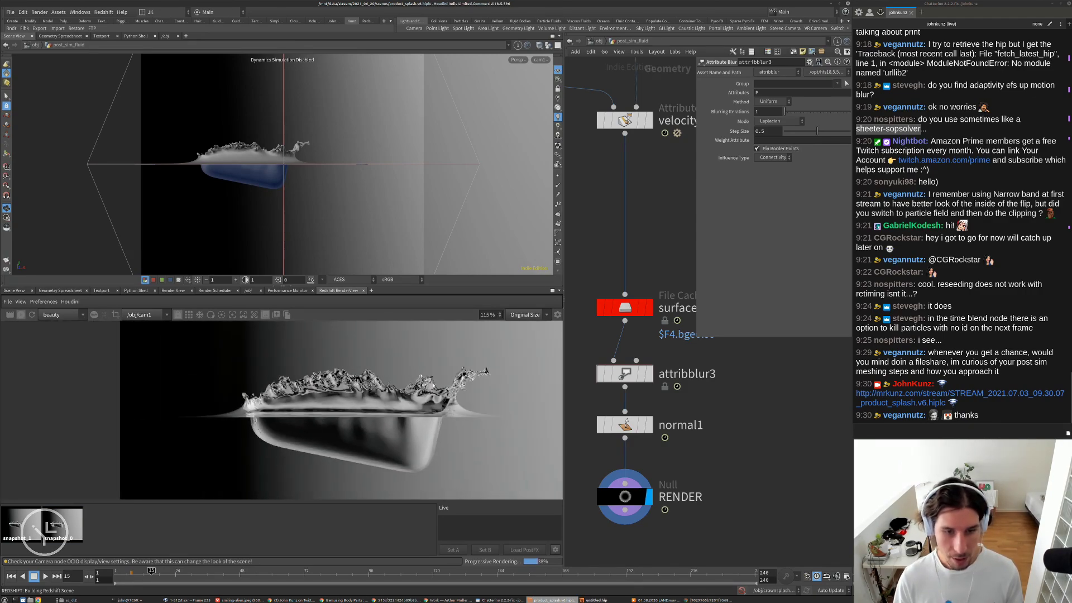
scroll(445, 407, up, 3)
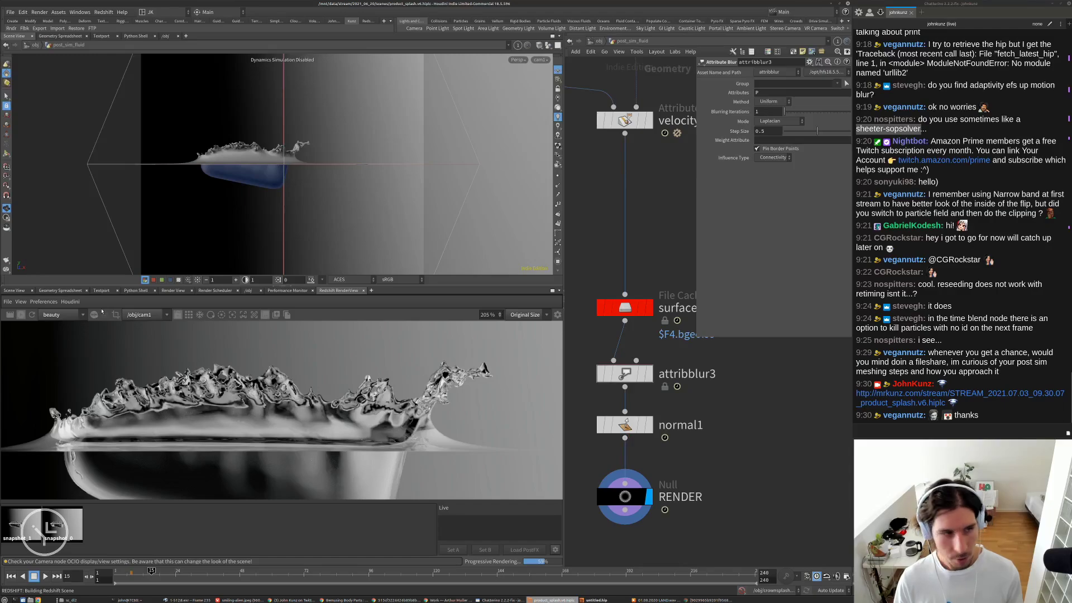
- Set attribblur3's Step Size to 0.65 and its Blurring Iterations to 4
drag(625, 373, 625, 379)
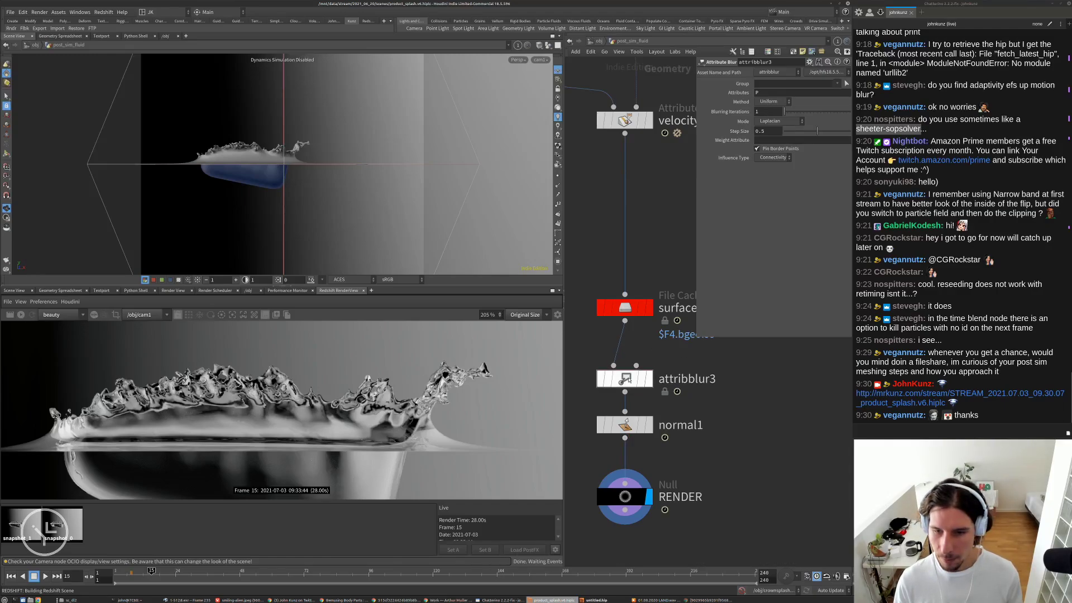
click(793, 131)
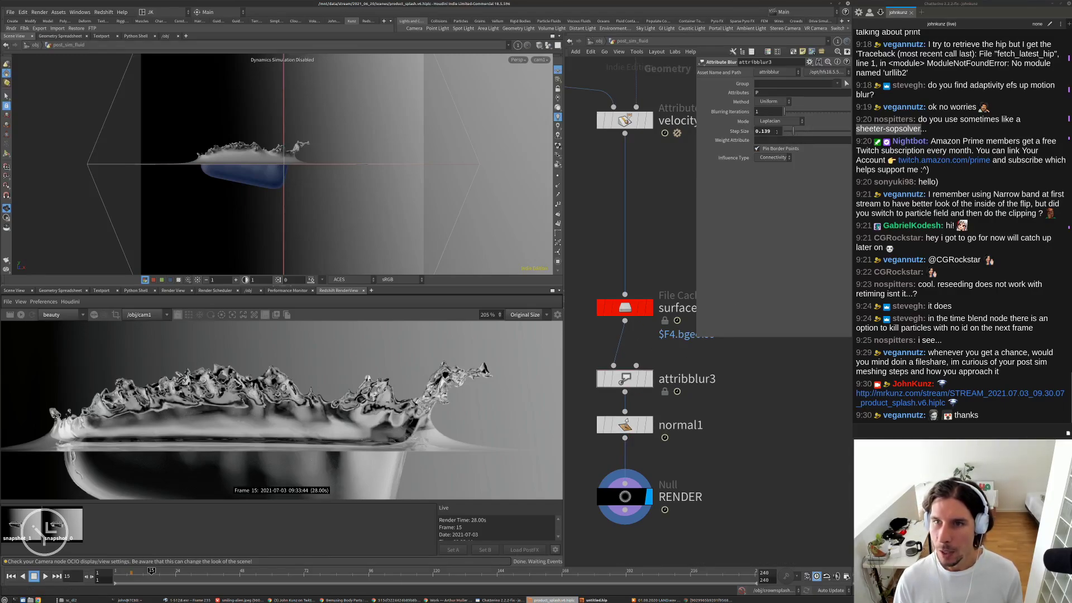
double_click(764, 131)
text(0.65)
key(Return)
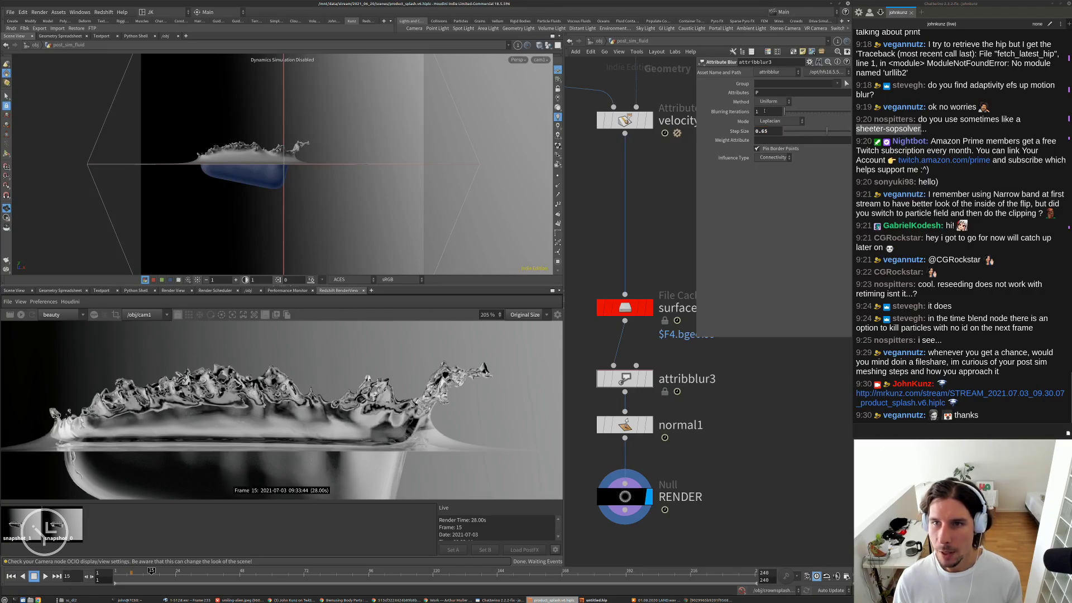
double_click(764, 111)
text(4)
key(Return)
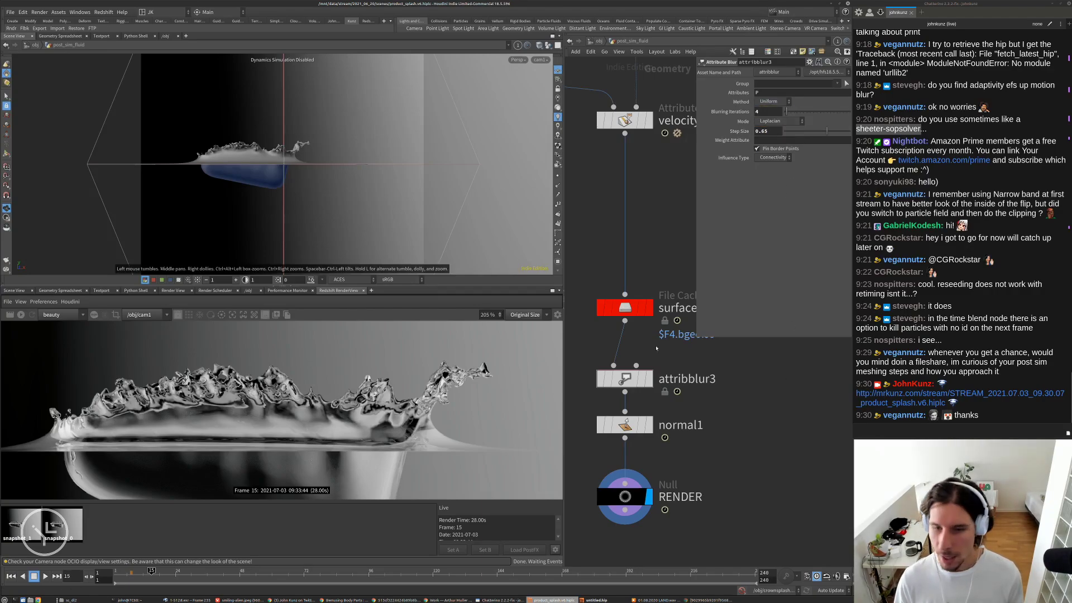
- Move attribblur3, normal1 and RENDER together further below surface_cache
scroll(706, 384, down, 3)
middle_drag(707, 385, 672, 345)
drag(680, 457, 619, 329)
drag(626, 346, 626, 387)
- Restart the live Redshift render and compare the more strongly blurred crown with the stored snapshot
click(21, 314)
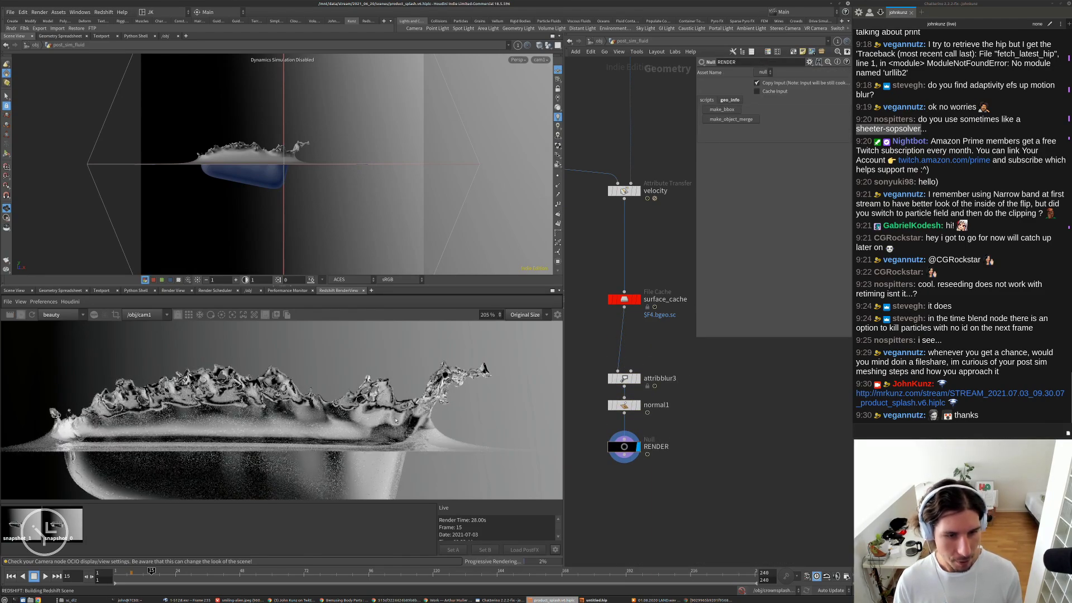
scroll(195, 481, up, 3)
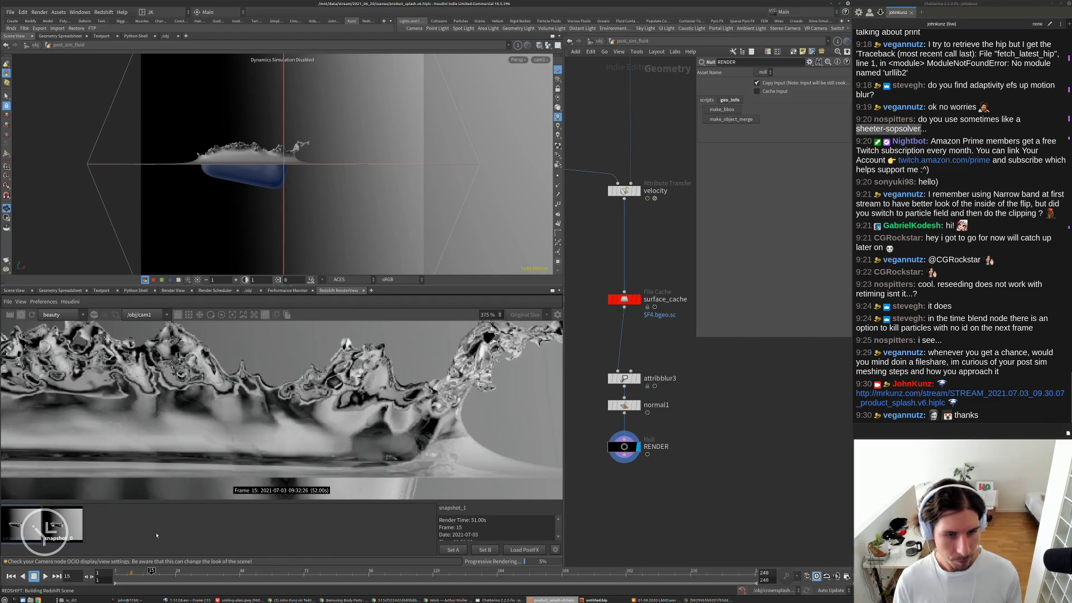
scroll(378, 415, down, 1)
scroll(379, 415, down, 3)
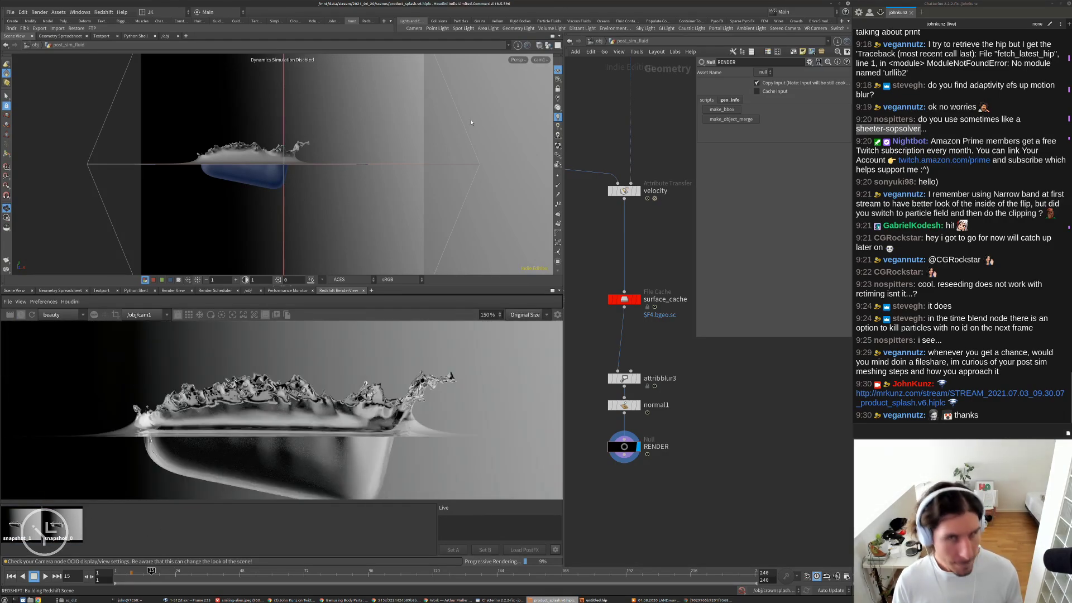
- Go up to the object level and show the transform parameters of rslightdome1
key(u)
click(702, 453)
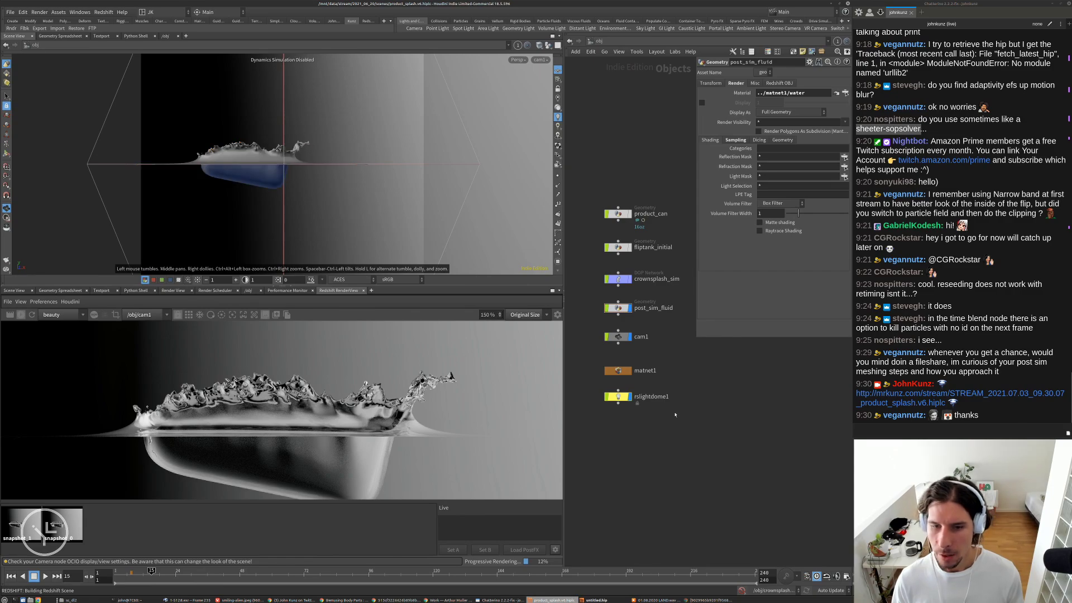
click(619, 397)
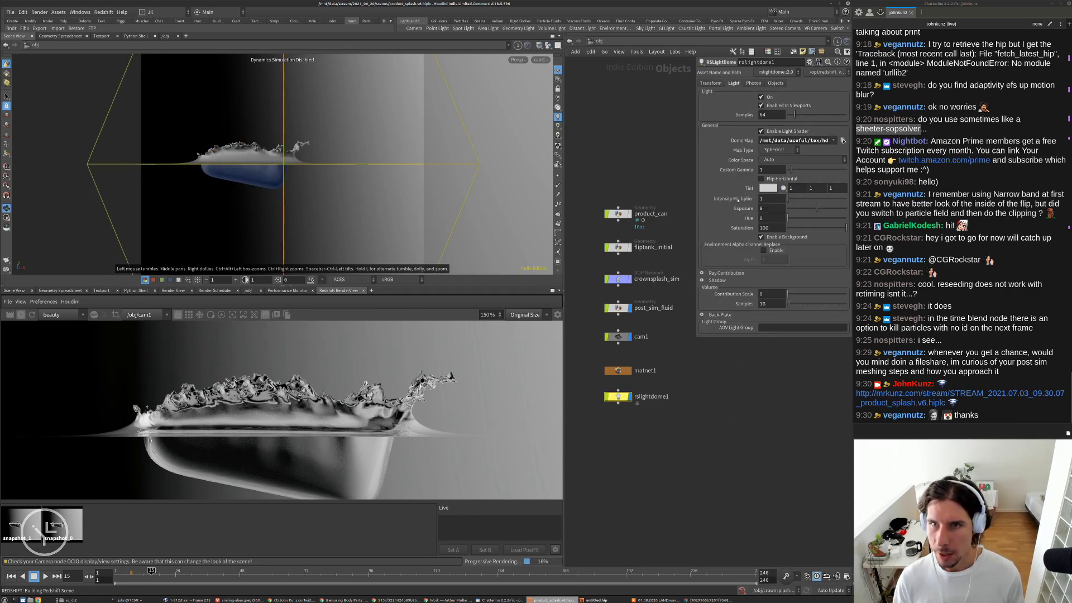
click(710, 83)
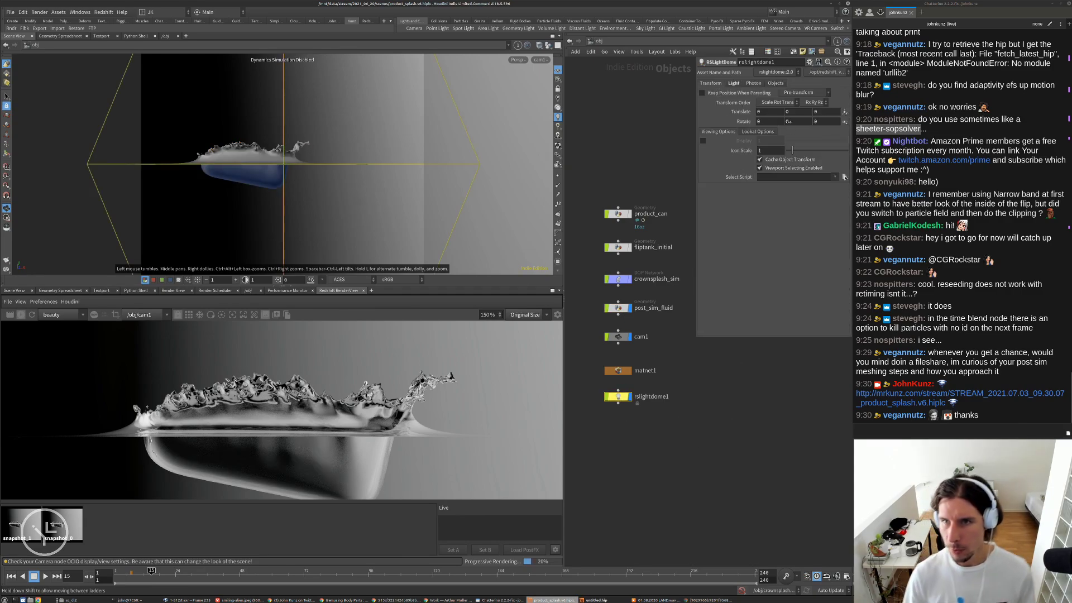
- Rotate rslightdome1 around Y, checking 50 and 20 in the live render, and set the rotation to -30
middle_drag(788, 121, 809, 90)
scroll(303, 407, down, 3)
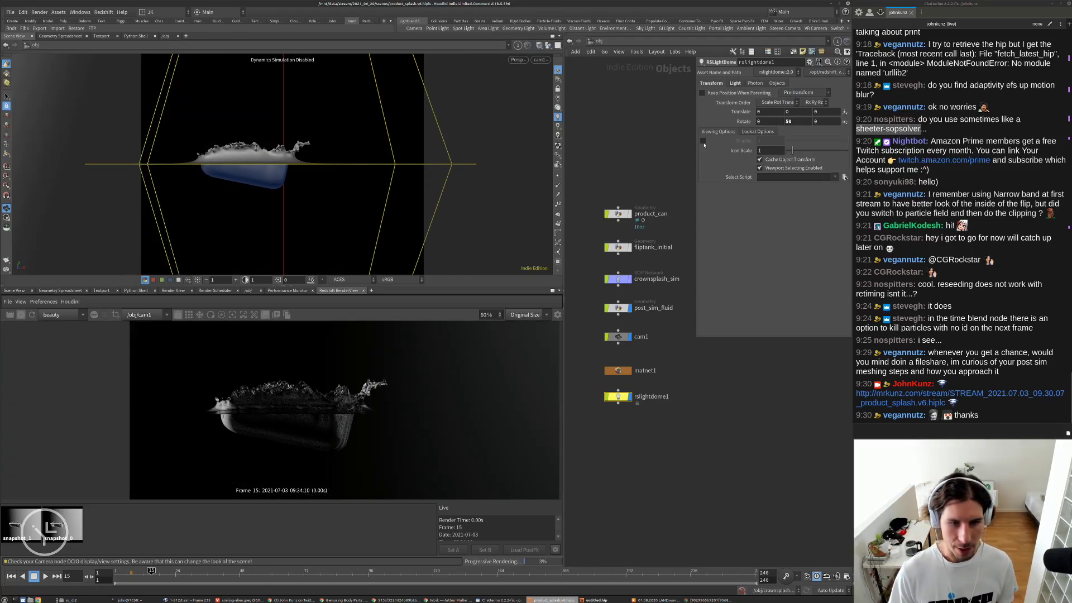
middle_drag(797, 121, 797, 92)
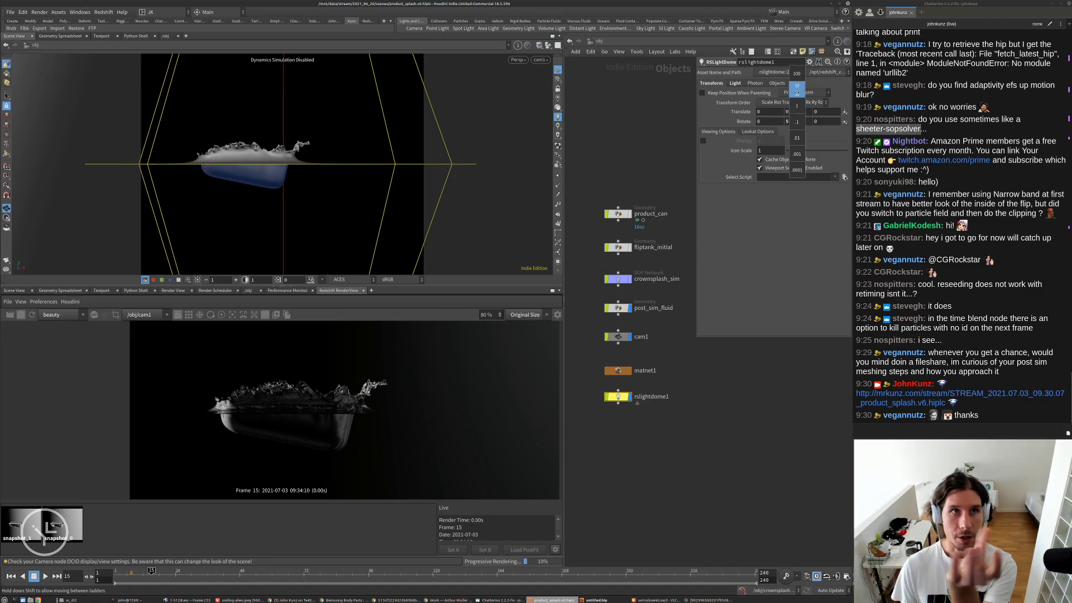
middle_drag(797, 92, 767, 93)
scroll(298, 403, up, 5)
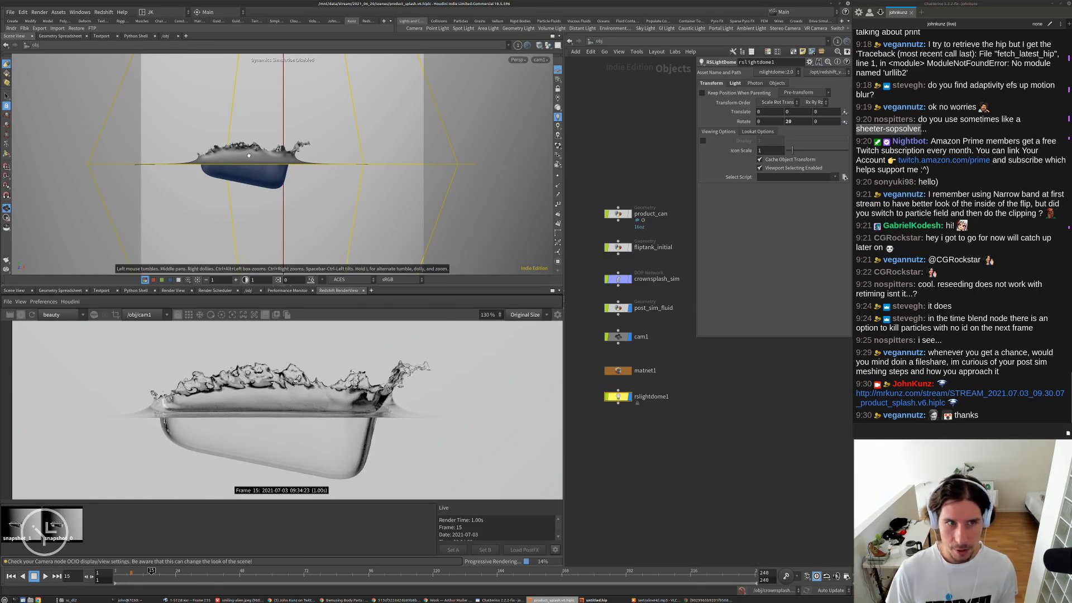
scroll(287, 428, down, 4)
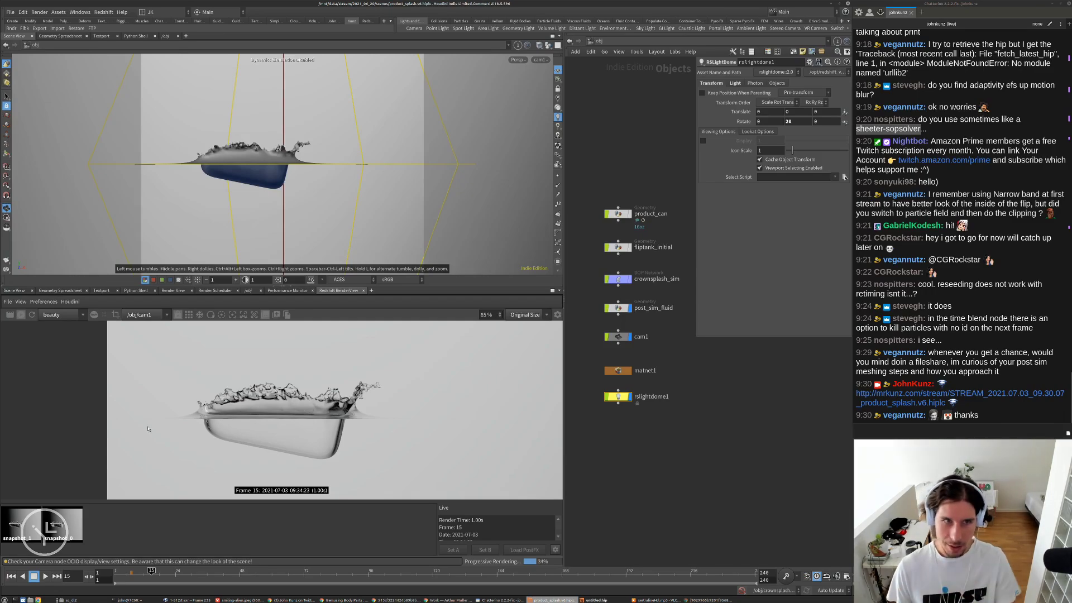
middle_drag(797, 122, 776, 90)
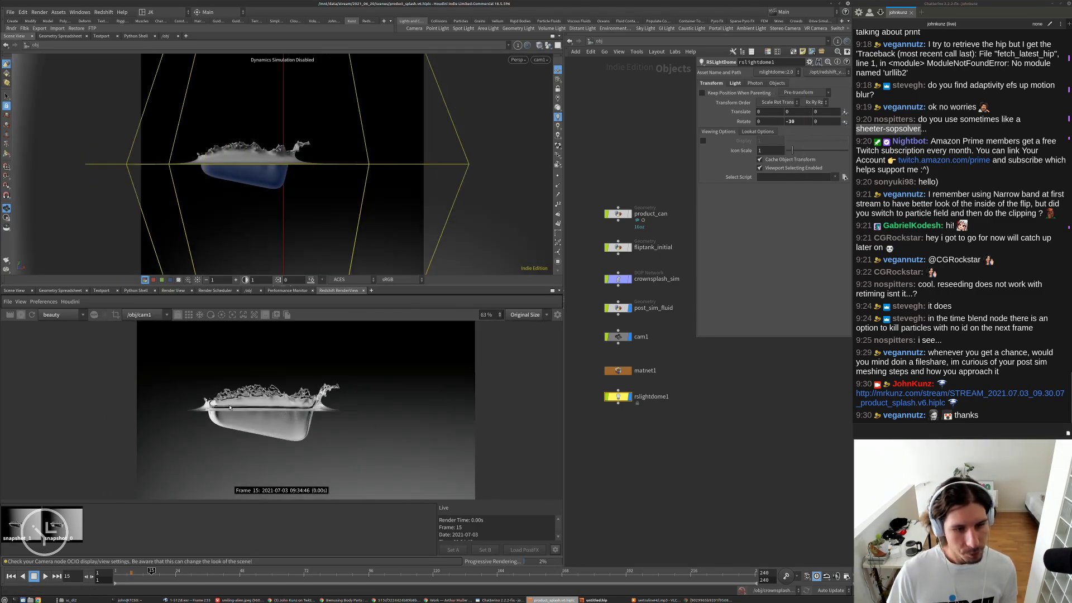
- Try rotating rslightdome1 by 220 around Z in the live render and undo that rotation
scroll(263, 406, down, 4)
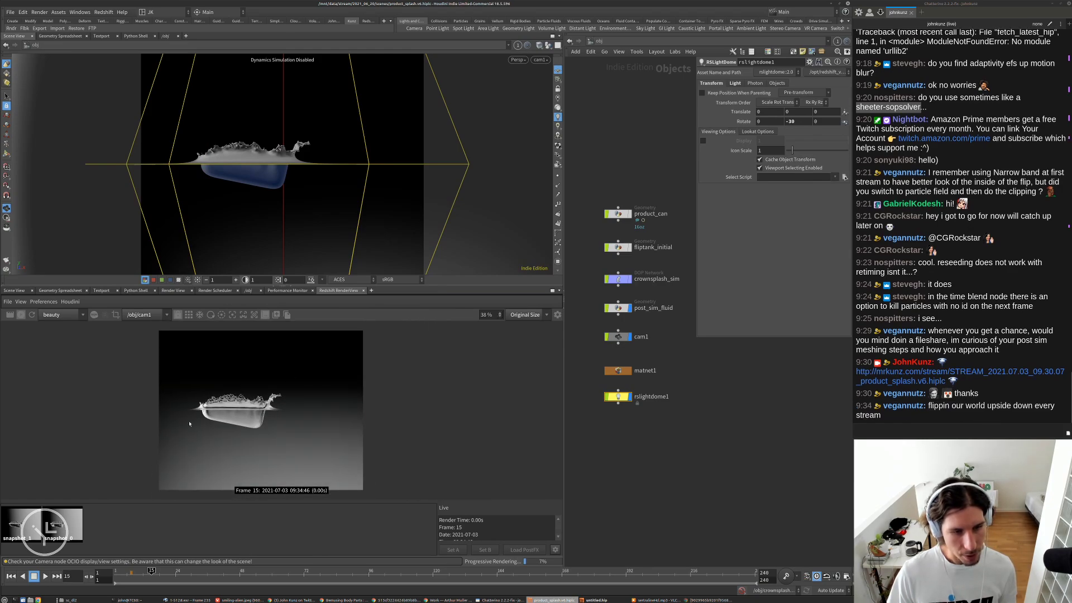
middle_drag(750, 429, 756, 472)
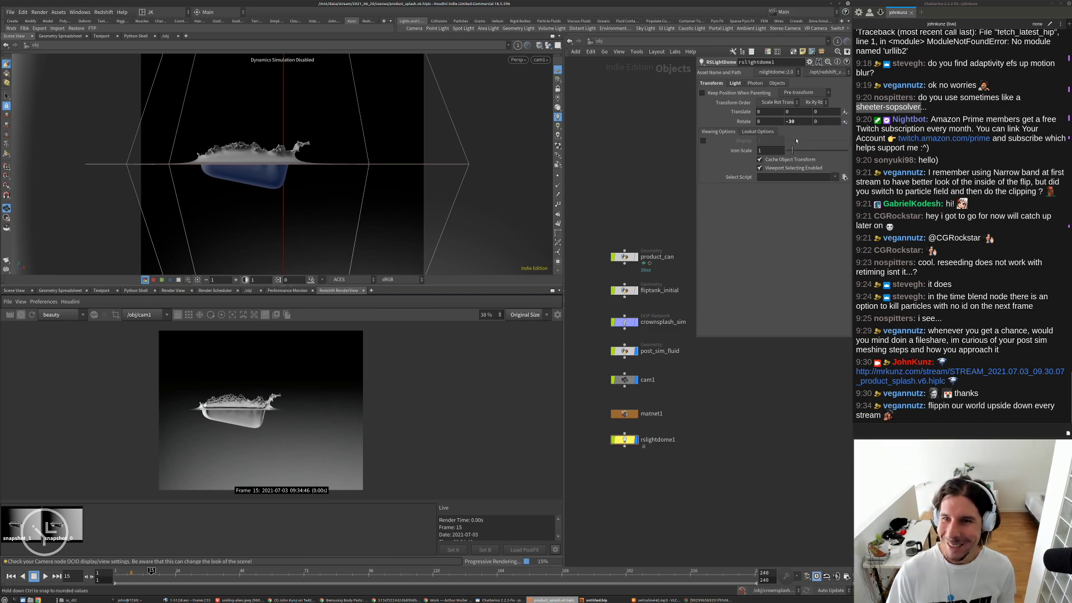
mouse_move(824, 122)
middle_down()
mouse_move(838, 121)
mouse_move(824, 123)
middle_up()
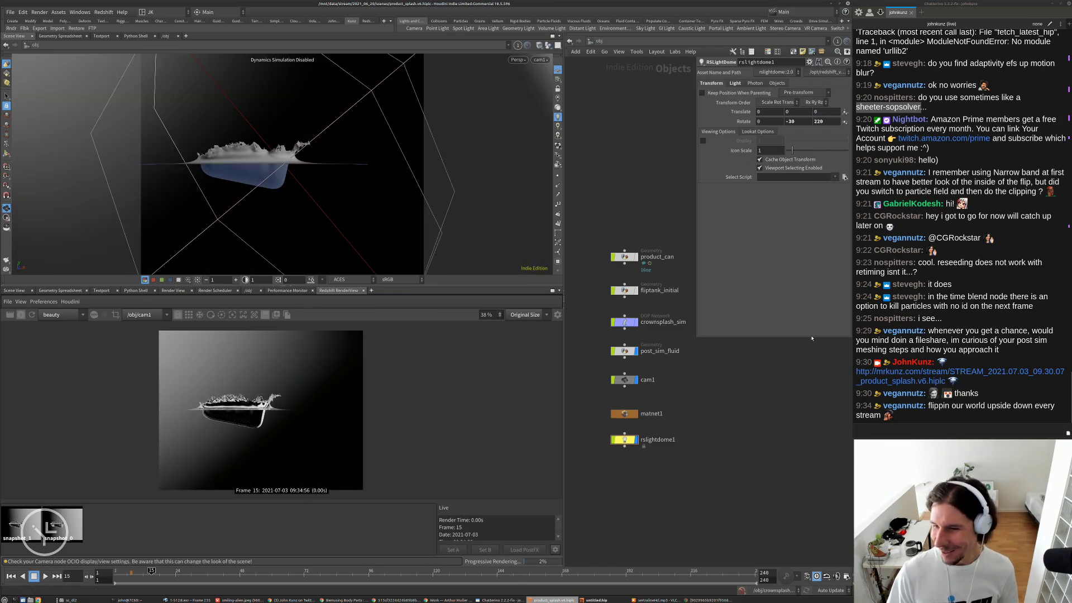
key(ctrl+z)
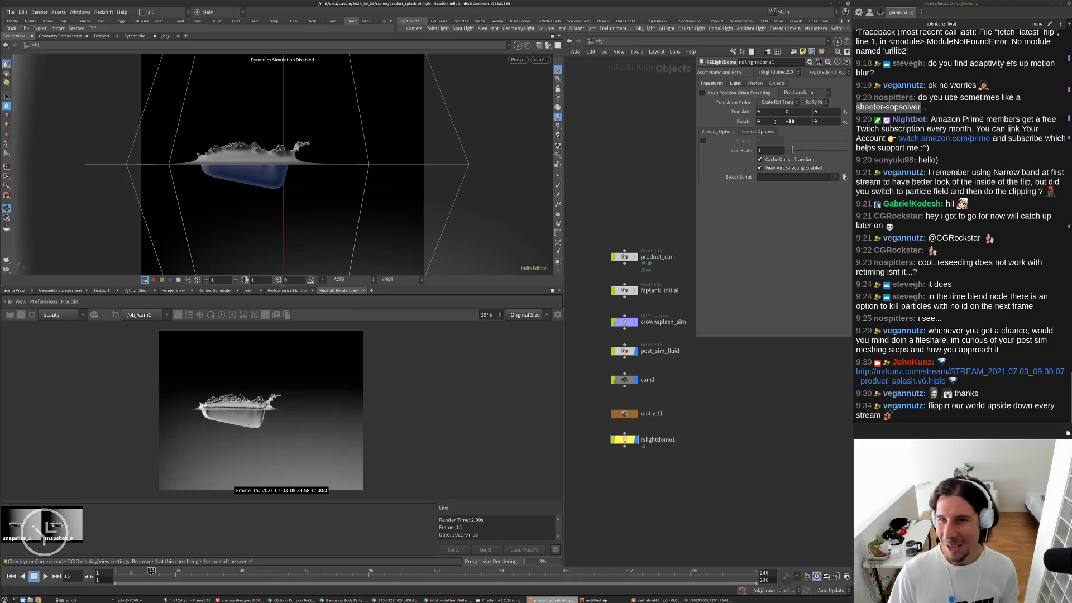
click(759, 121)
click(825, 121)
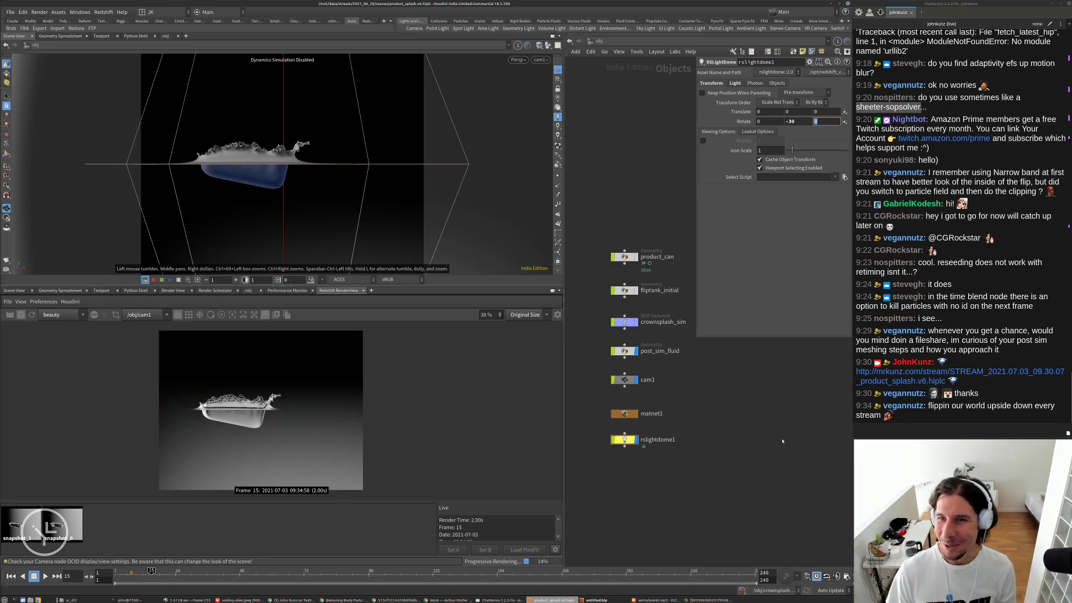
- Move rslightdome1 slightly lower, switch its light off, and duplicate it below with the copy's light switched on
middle_drag(706, 450, 712, 405)
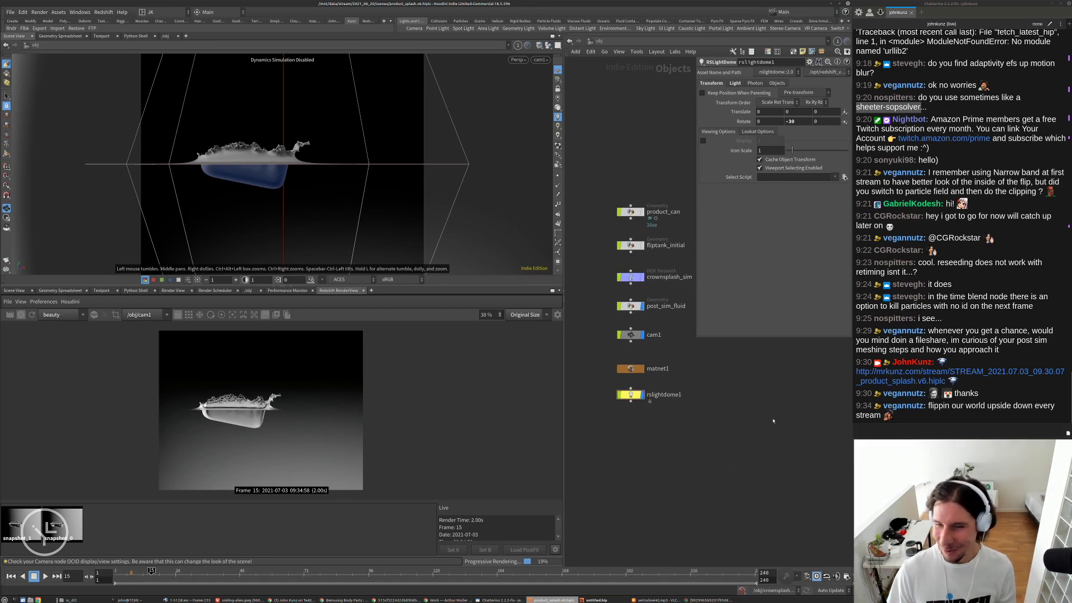
middle_drag(730, 455, 735, 428)
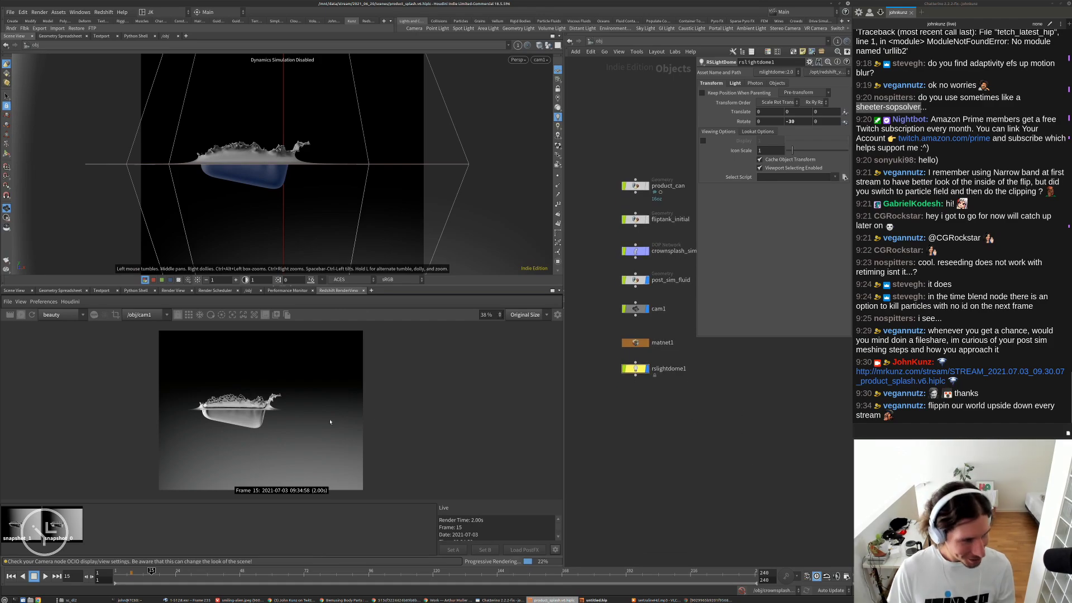
scroll(632, 380, up, 3)
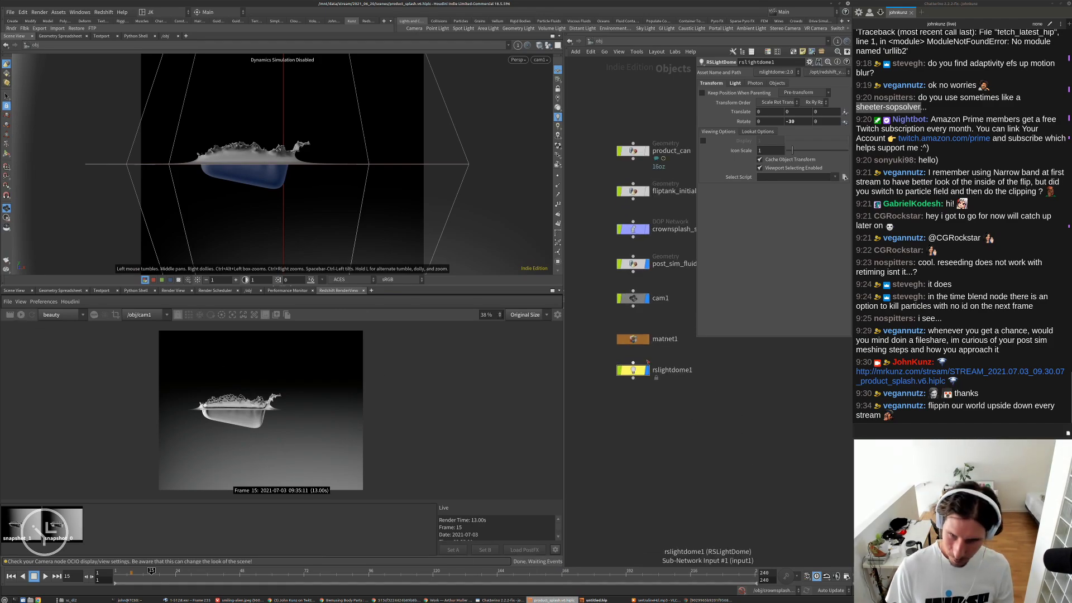
drag(632, 374, 631, 390)
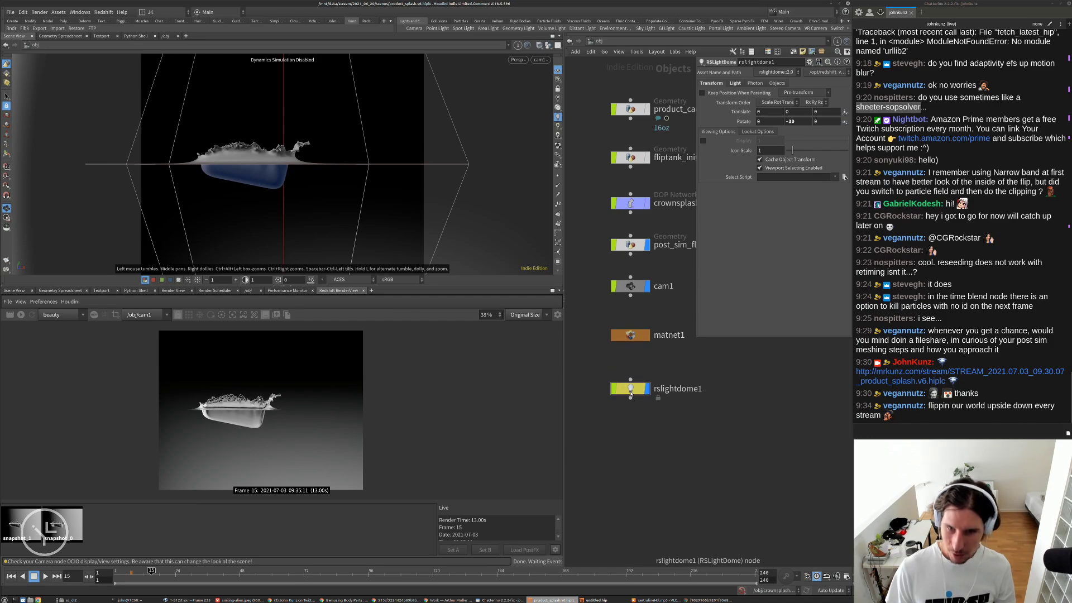
click(735, 83)
click(762, 97)
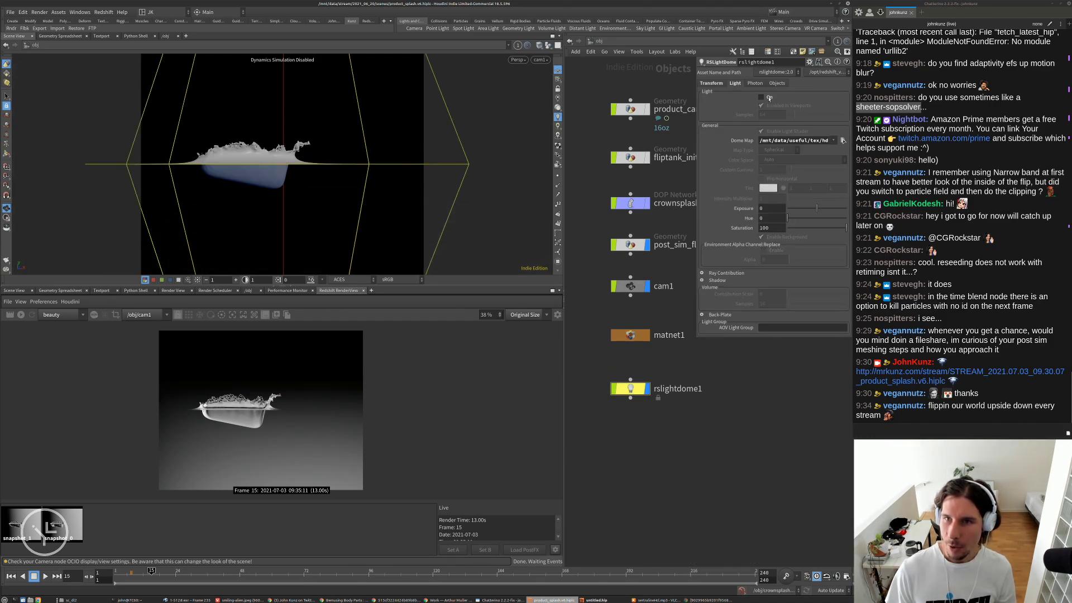
alt+drag(631, 390, 633, 426)
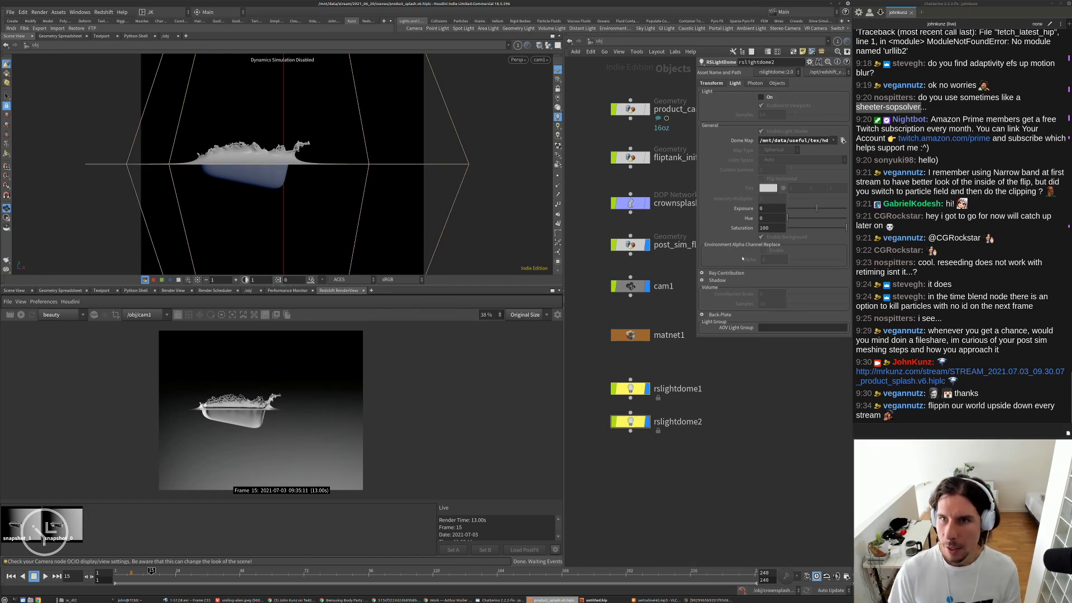
click(761, 97)
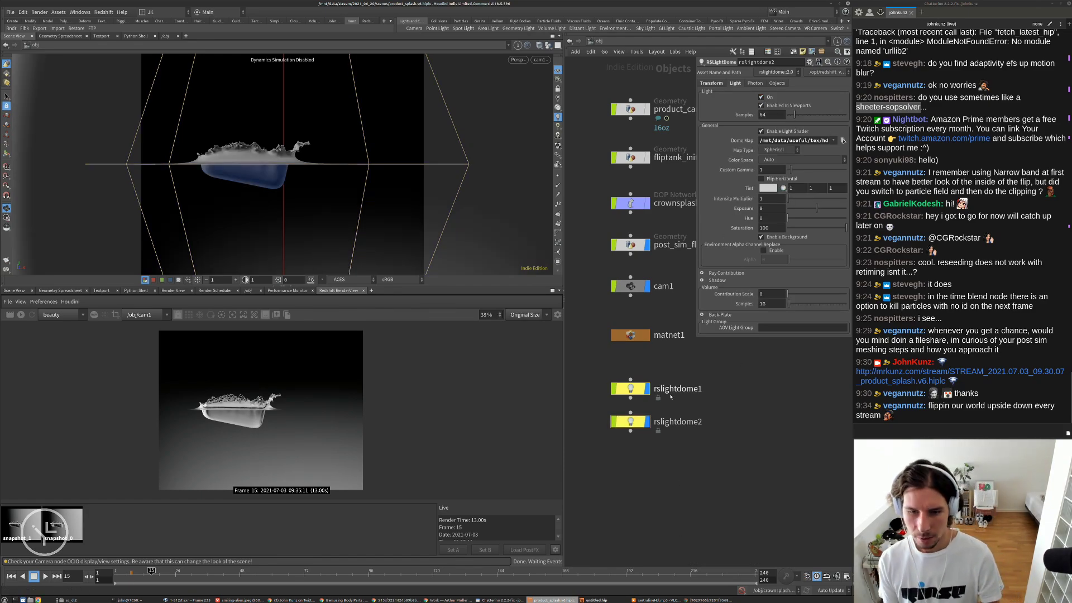
- Set the dome map of rslightdome2 to Etnies_Park_Center_3k.hdr from the hdri folder, consulting the can splash reference photo
click(844, 140)
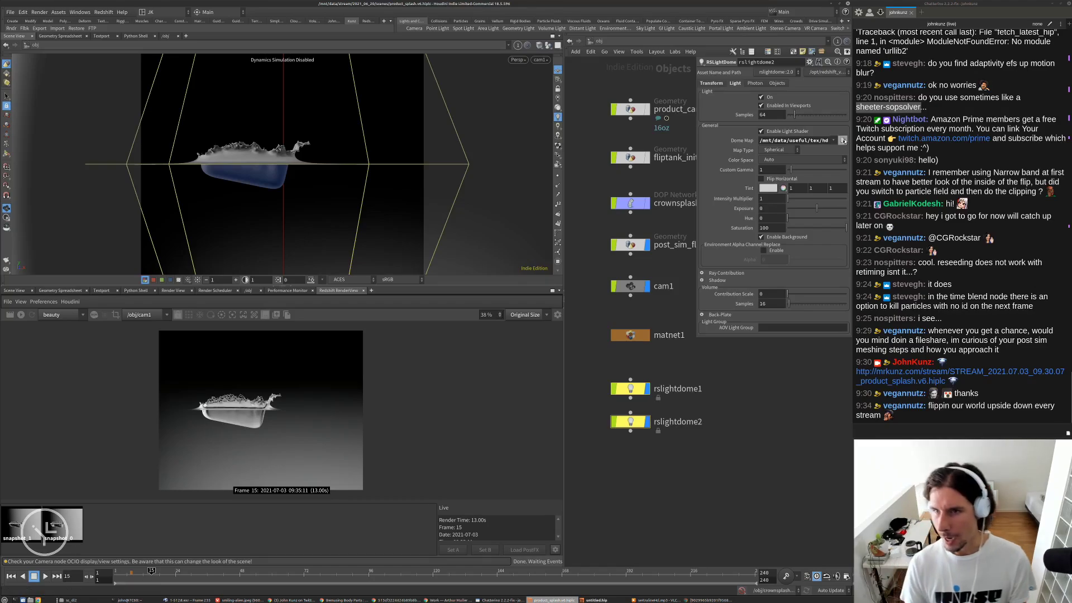
scroll(508, 227, down, 1)
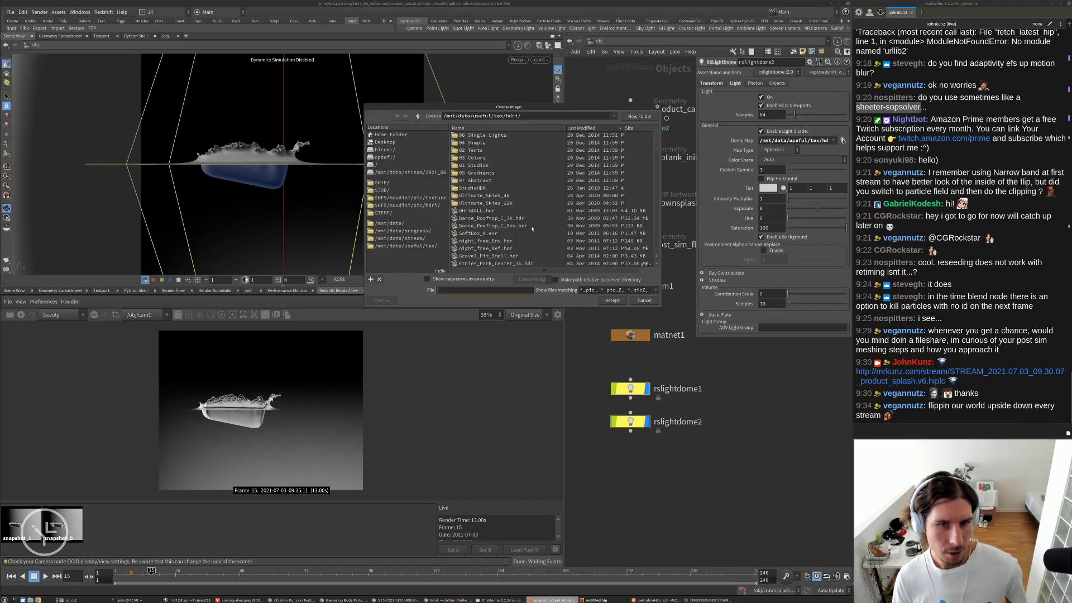
scroll(484, 228, down, 2)
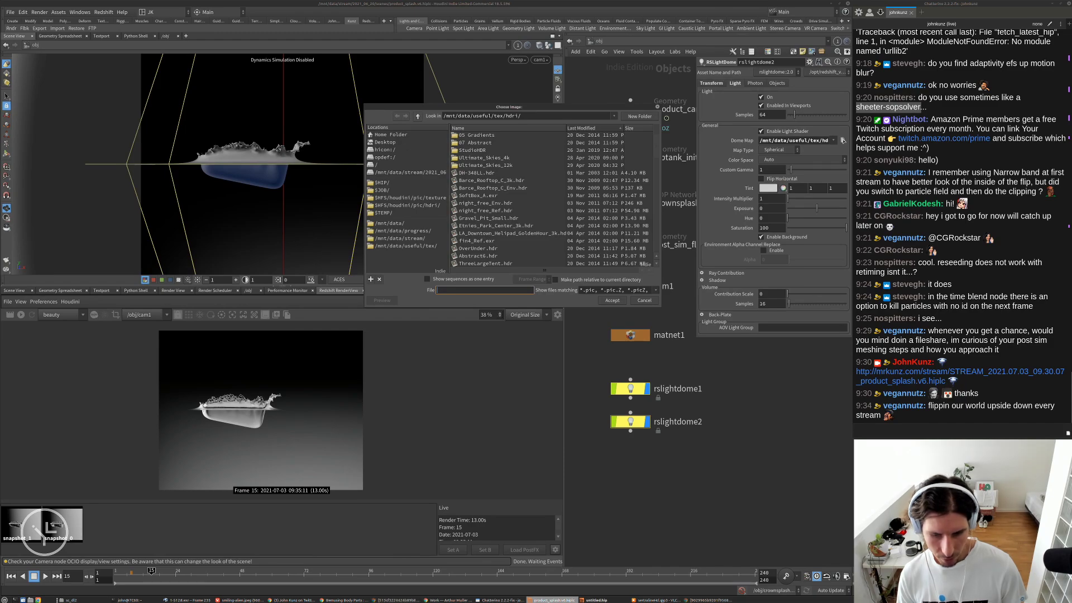
click(698, 600)
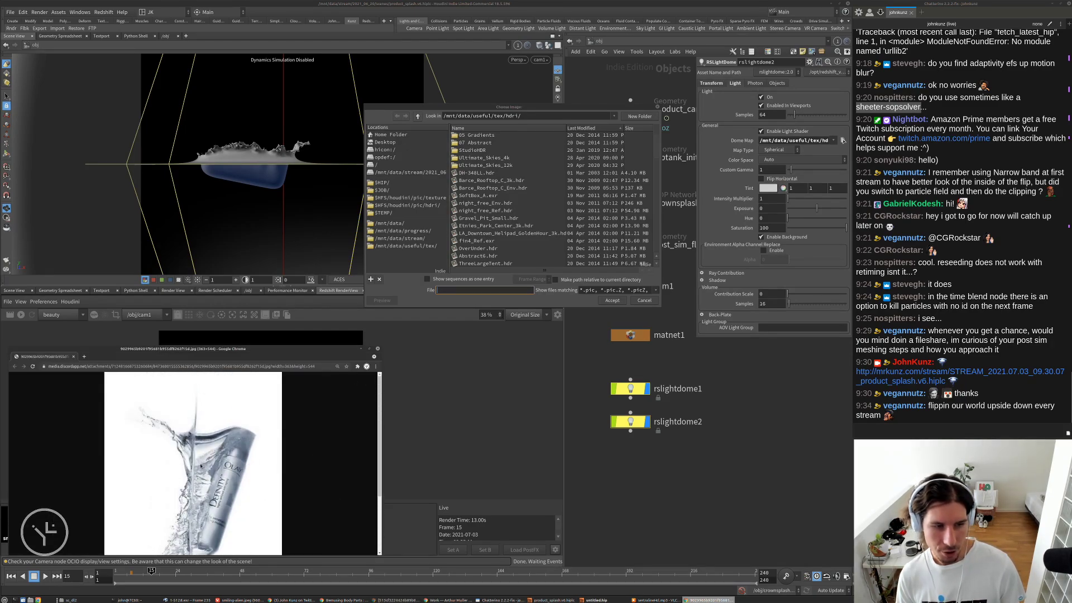
scroll(212, 520, down, 1)
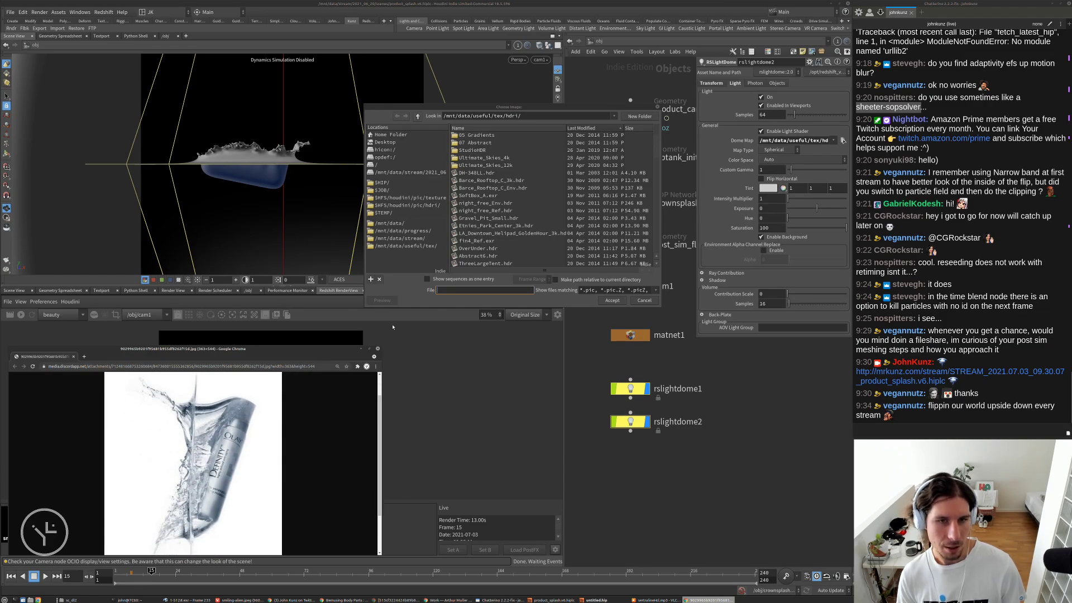
click(490, 219)
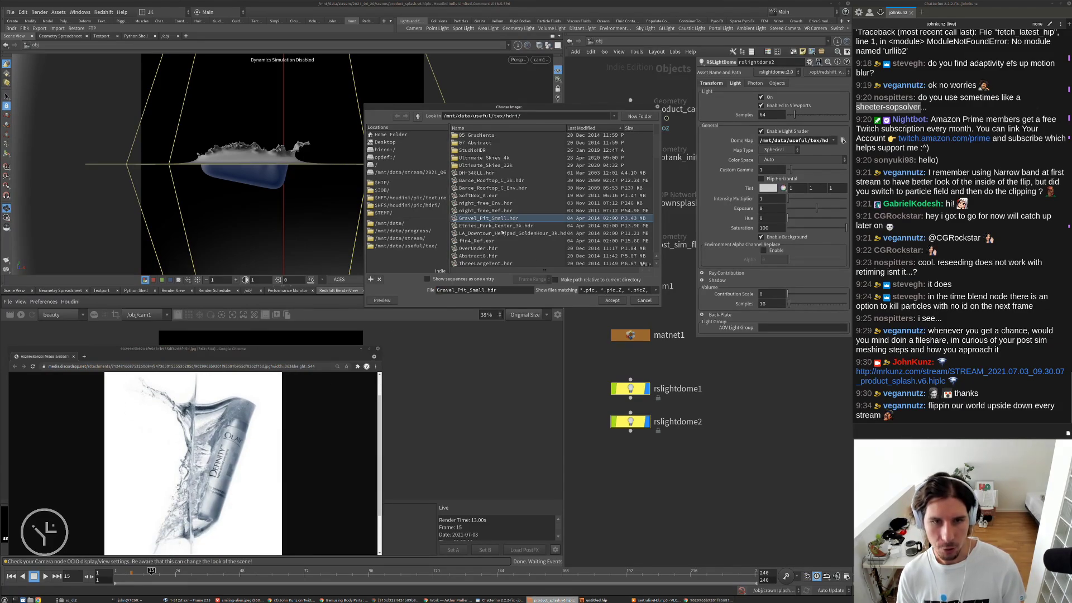
click(497, 226)
click(612, 300)
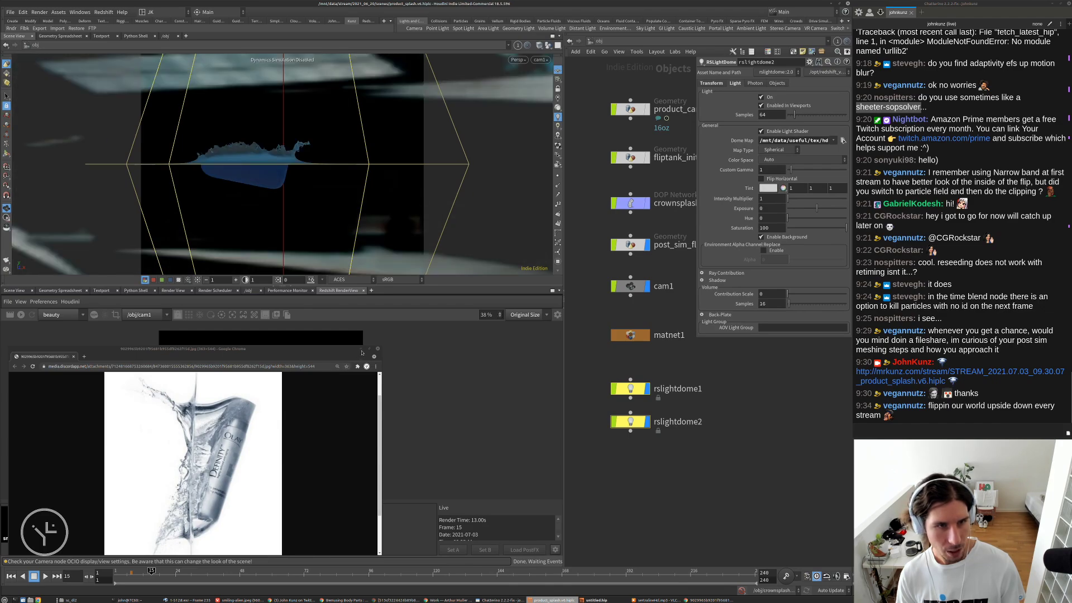
- Put the reference photo away and examine the splash's reflections of the new HDRI in the live render
click(362, 352)
click(361, 351)
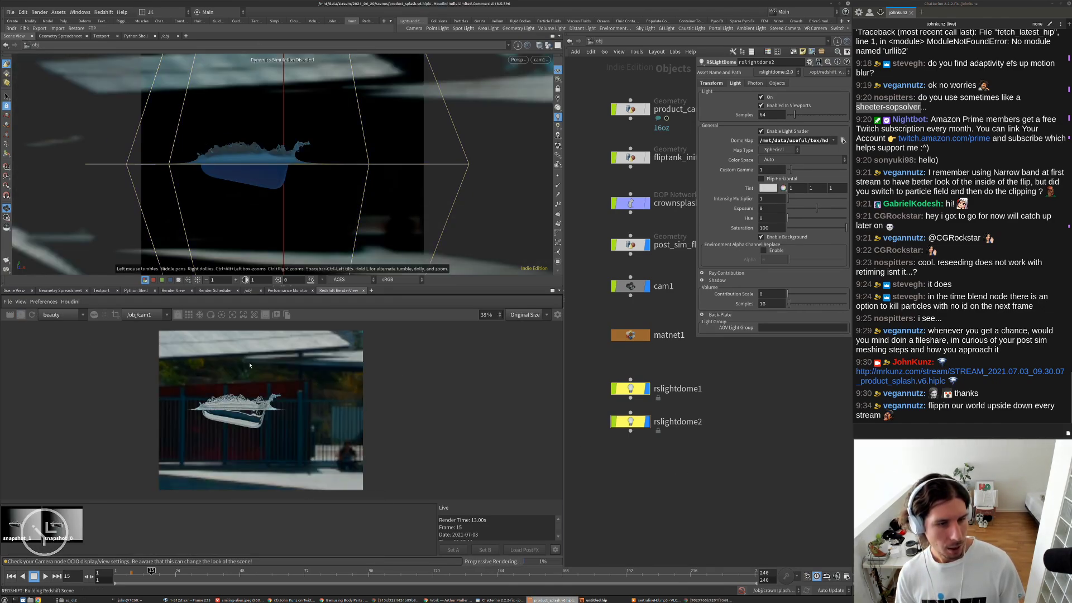
scroll(324, 433, up, 2)
scroll(200, 421, up, 6)
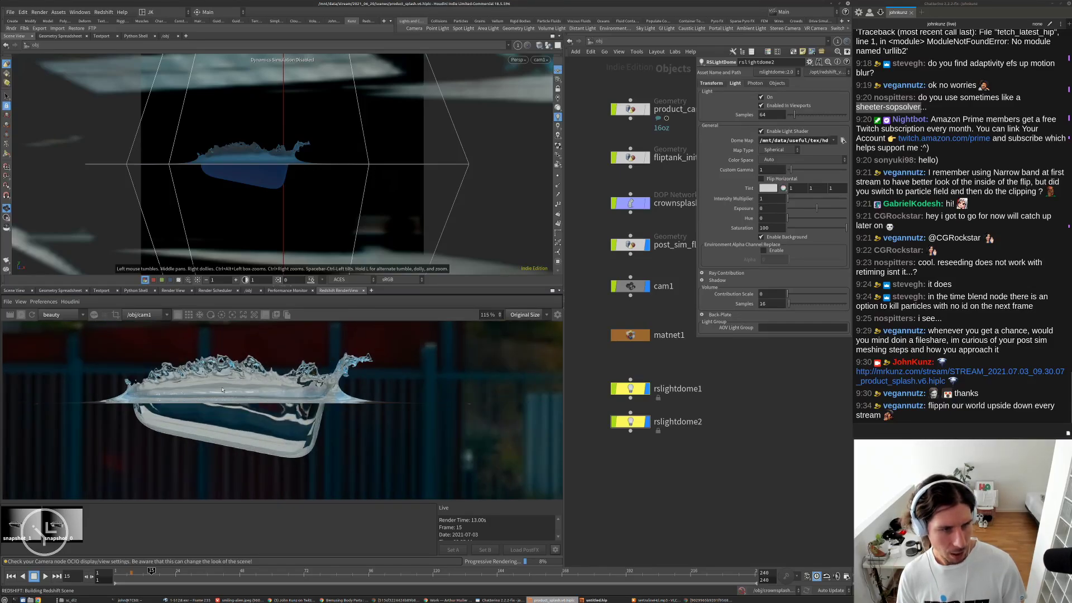
scroll(326, 395, down, 2)
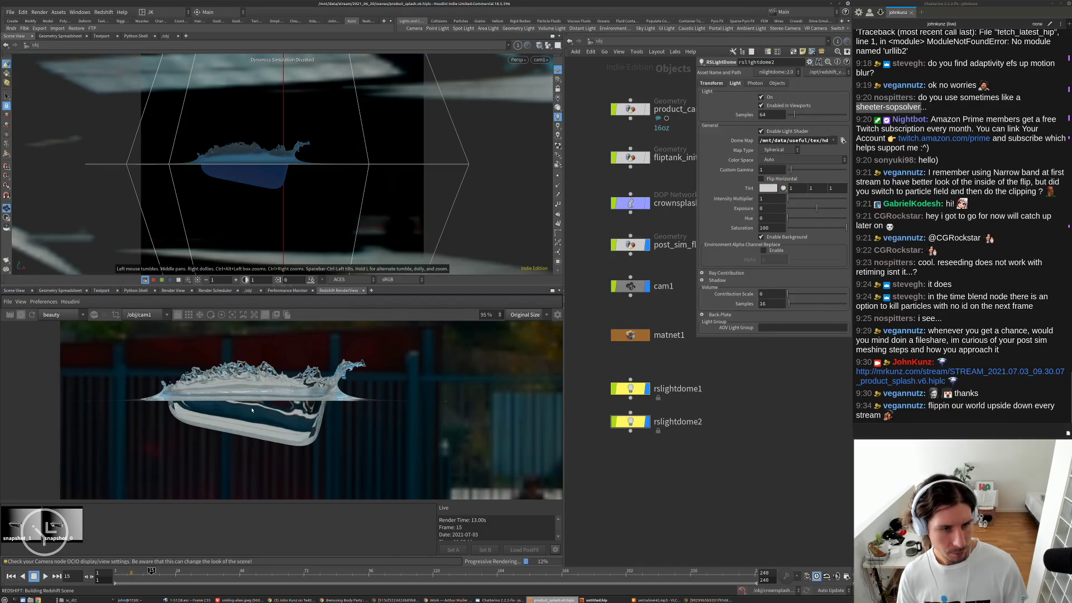
scroll(252, 411, down, 4)
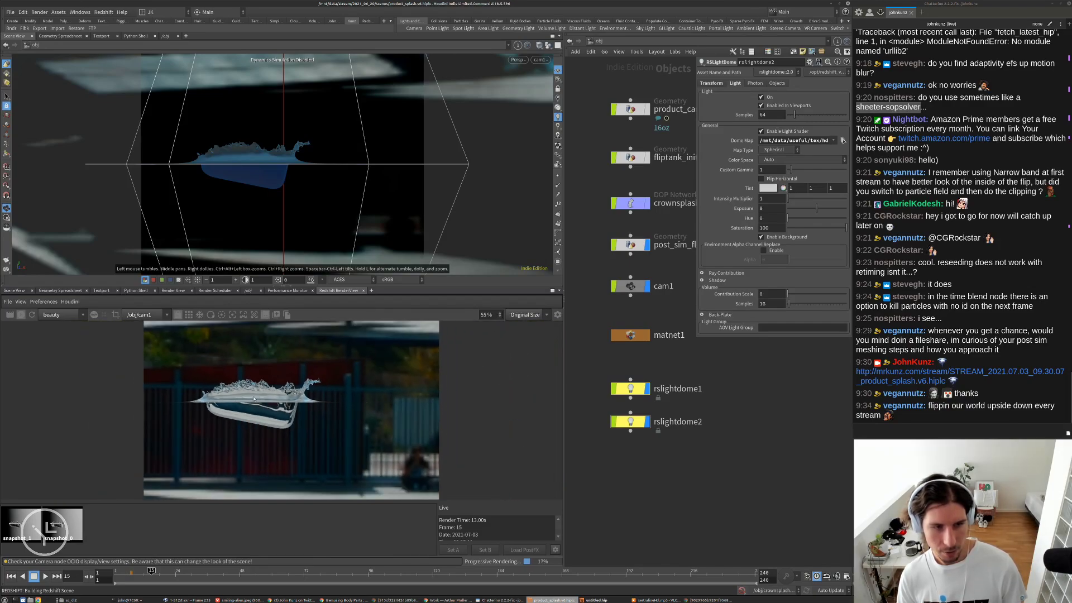
- Check the available color management displays and post effects in the Redshift RenderView display settings, and hide the settings again
click(558, 315)
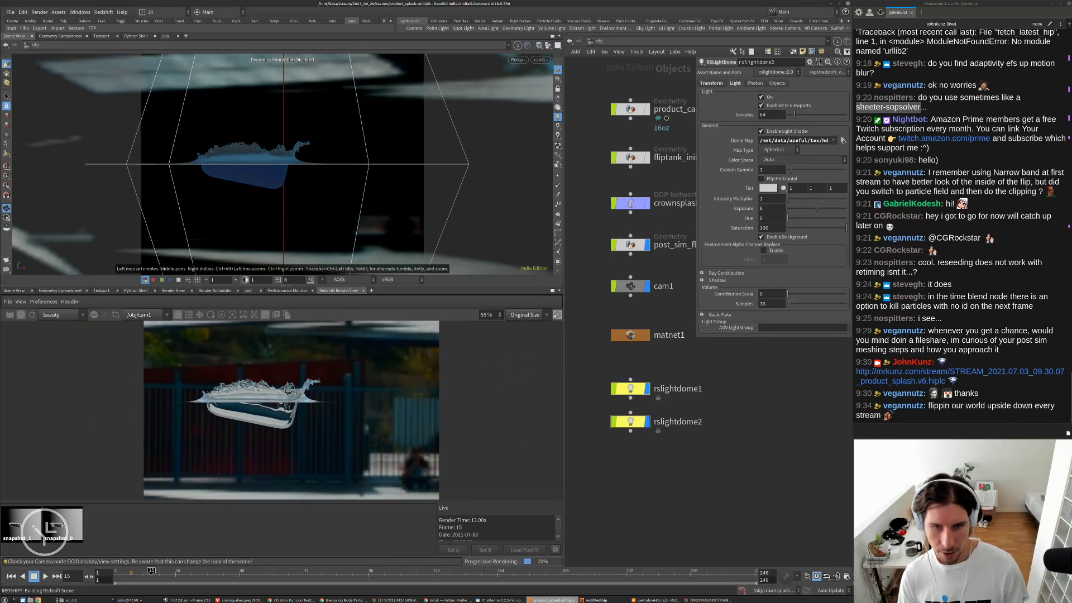
click(487, 392)
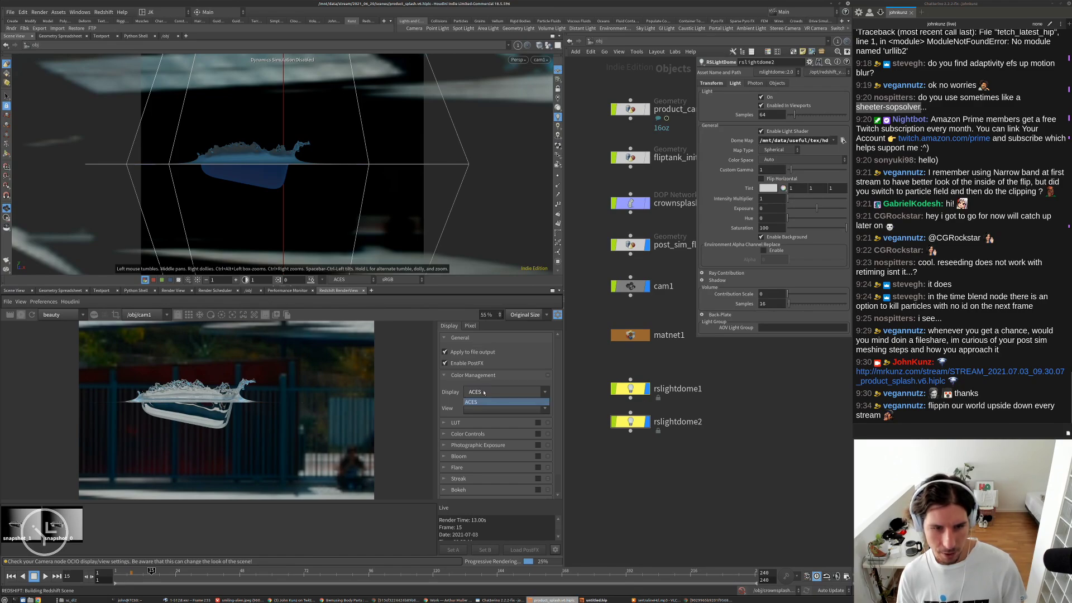
click(451, 391)
click(503, 392)
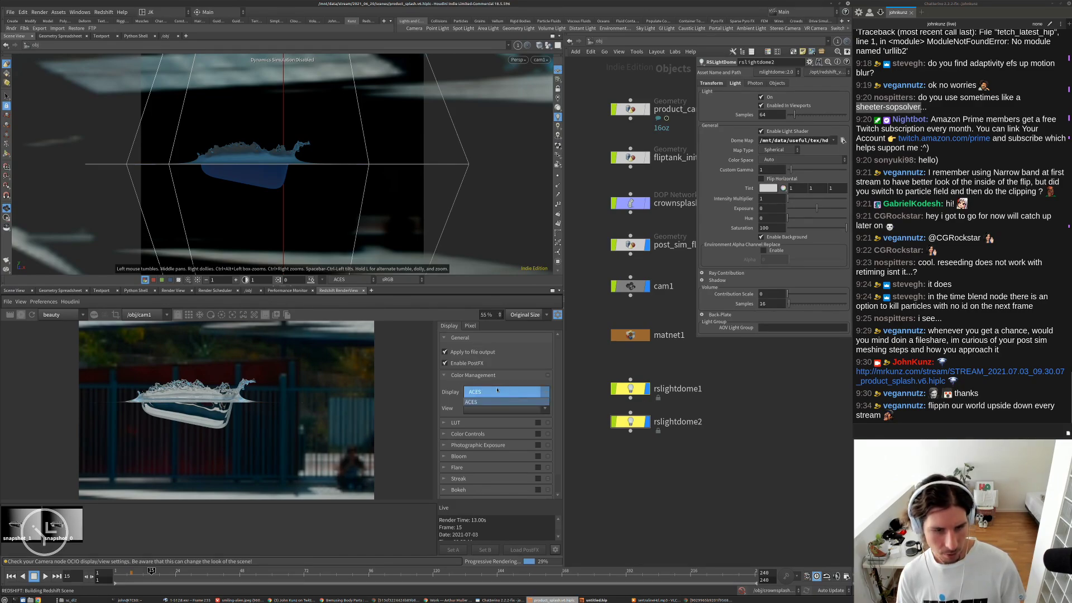
click(459, 389)
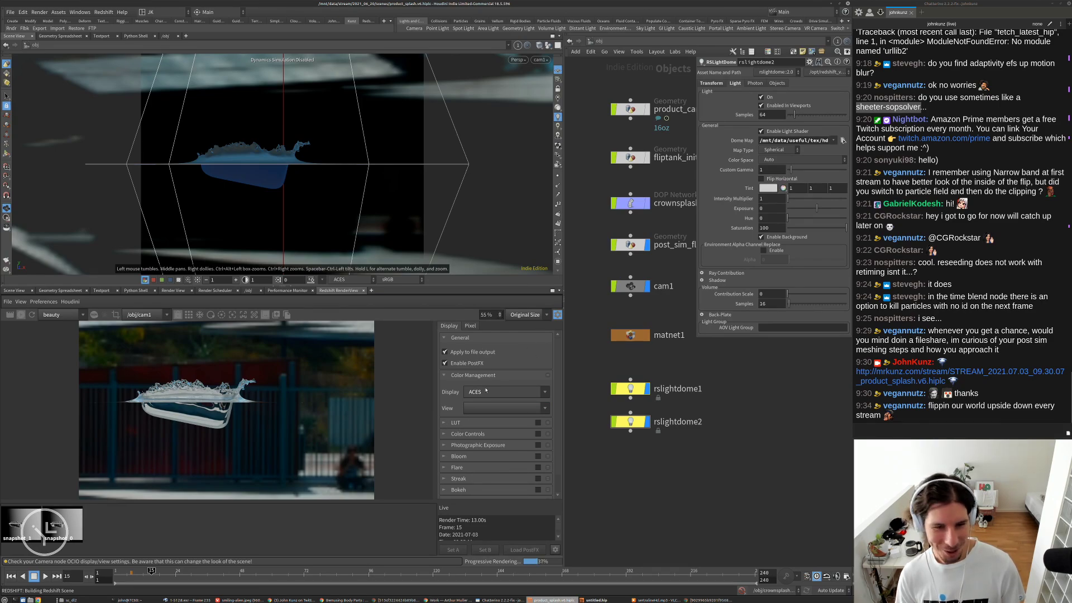
scroll(484, 434, down, 1)
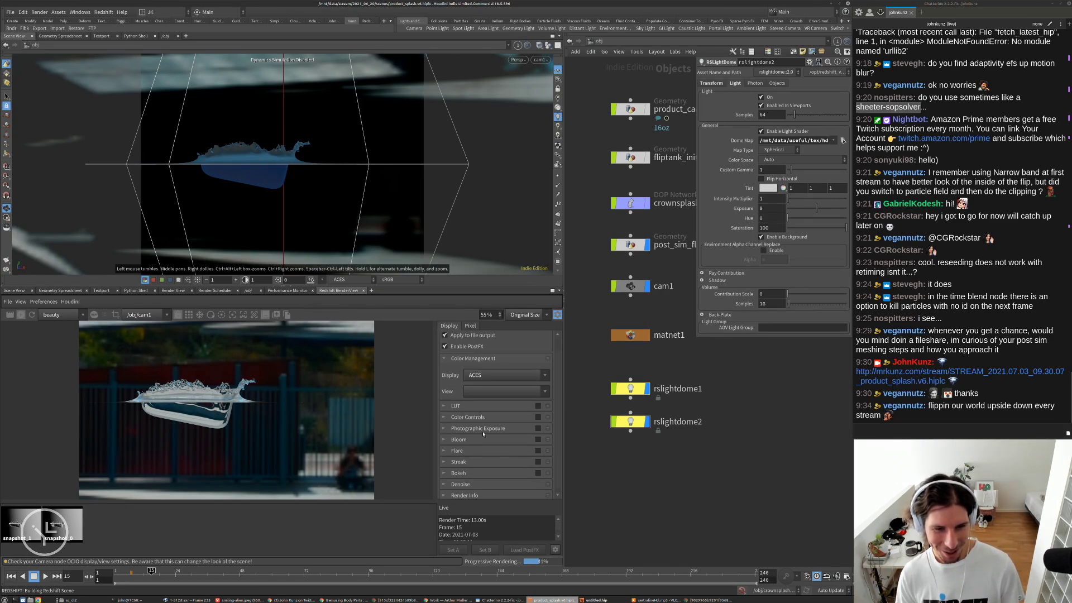
scroll(492, 383, up, 1)
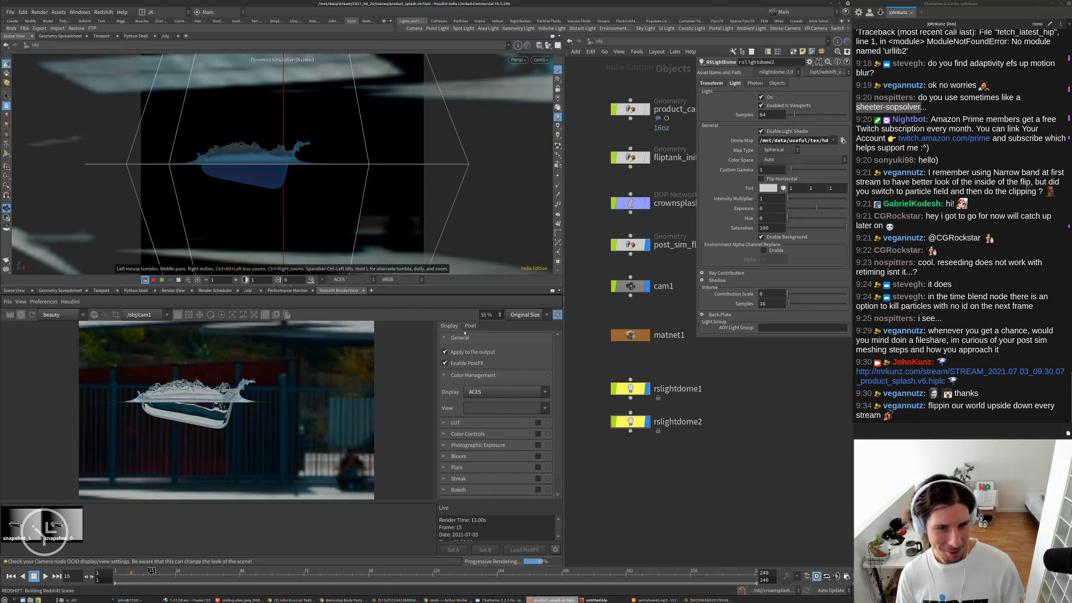
click(558, 316)
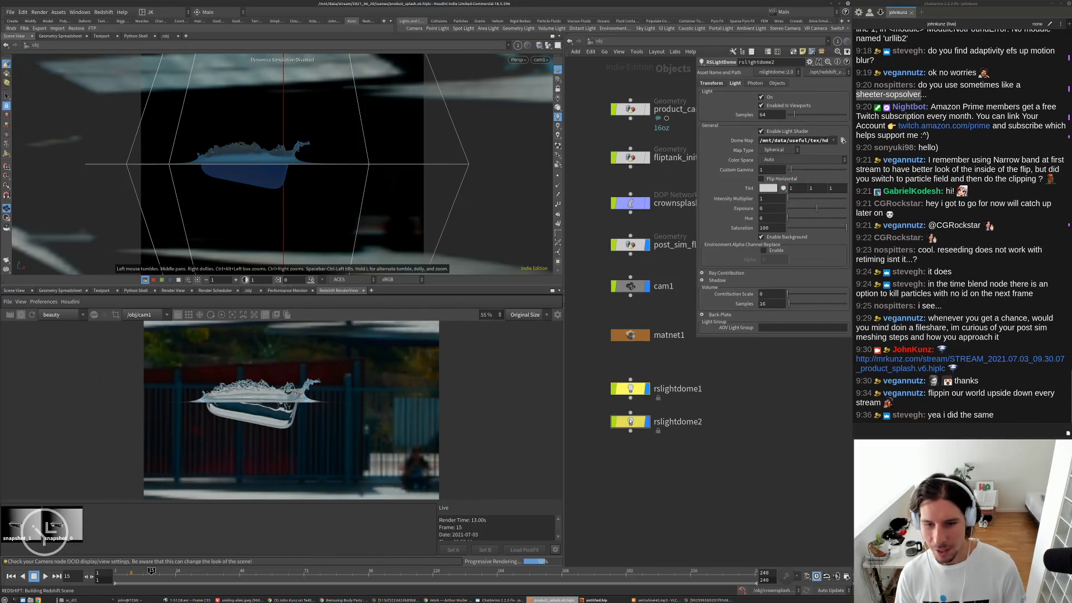
- Save the current product_splash scene file
click(657, 417)
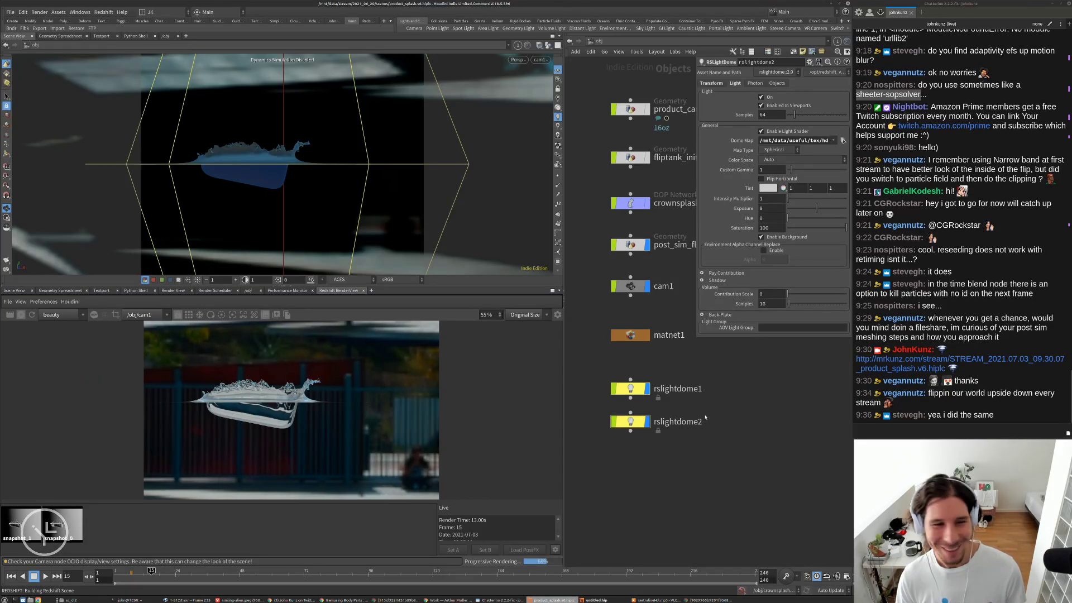
click(726, 390)
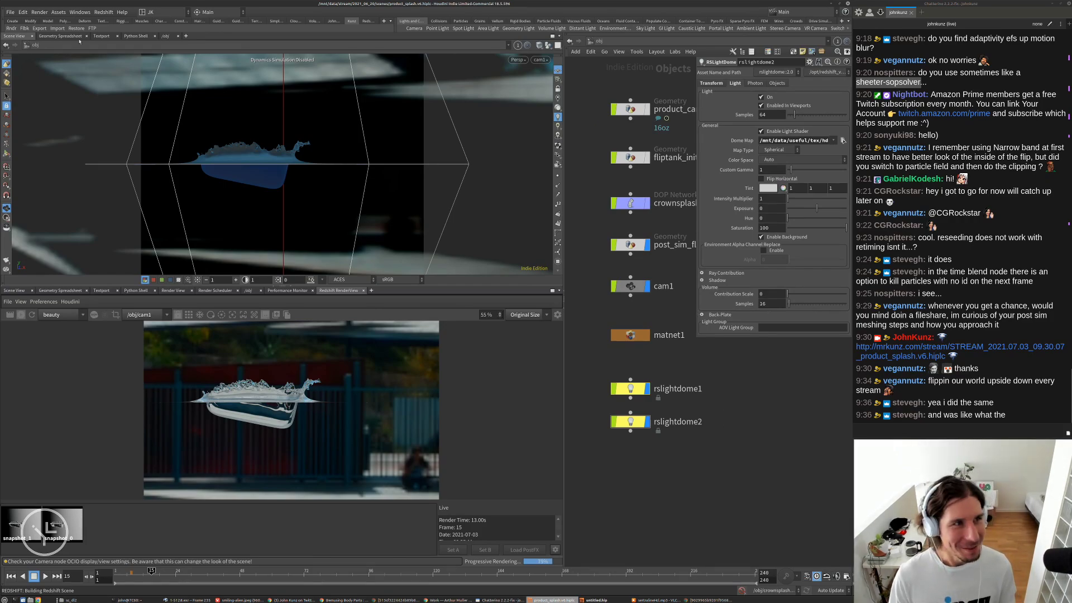
click(10, 13)
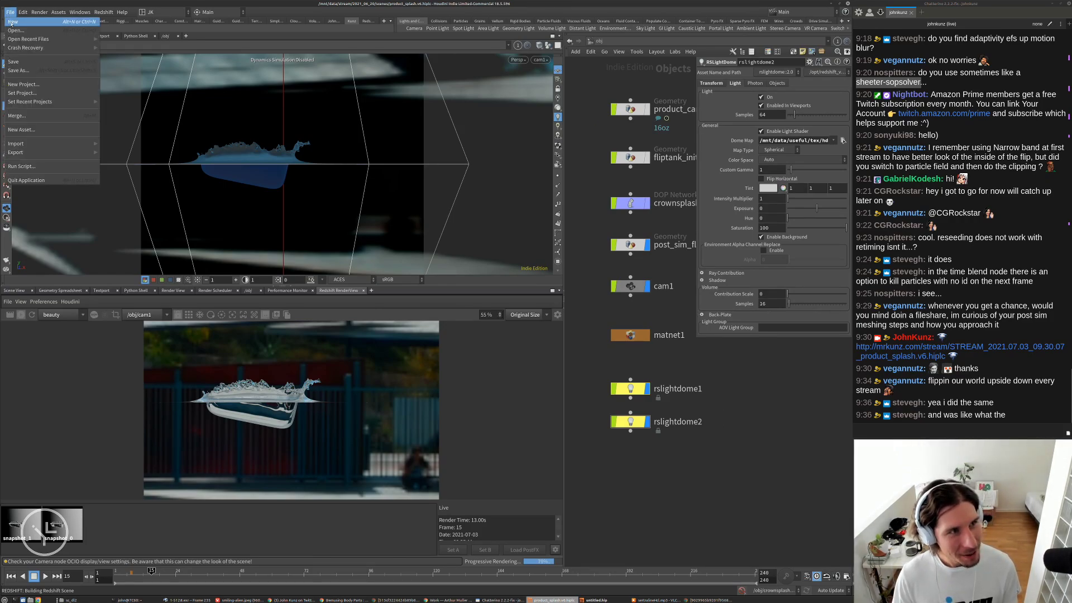
click(28, 61)
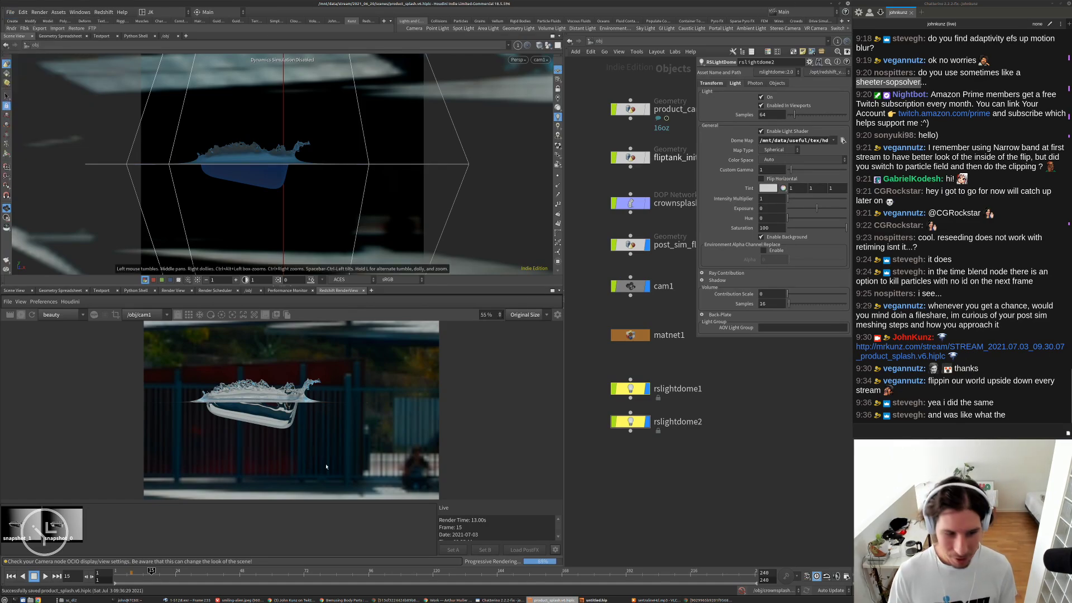
- Switch to the terminal and open ~/.bashrc in the xed editor as a background process
click(132, 600)
click(601, 411)
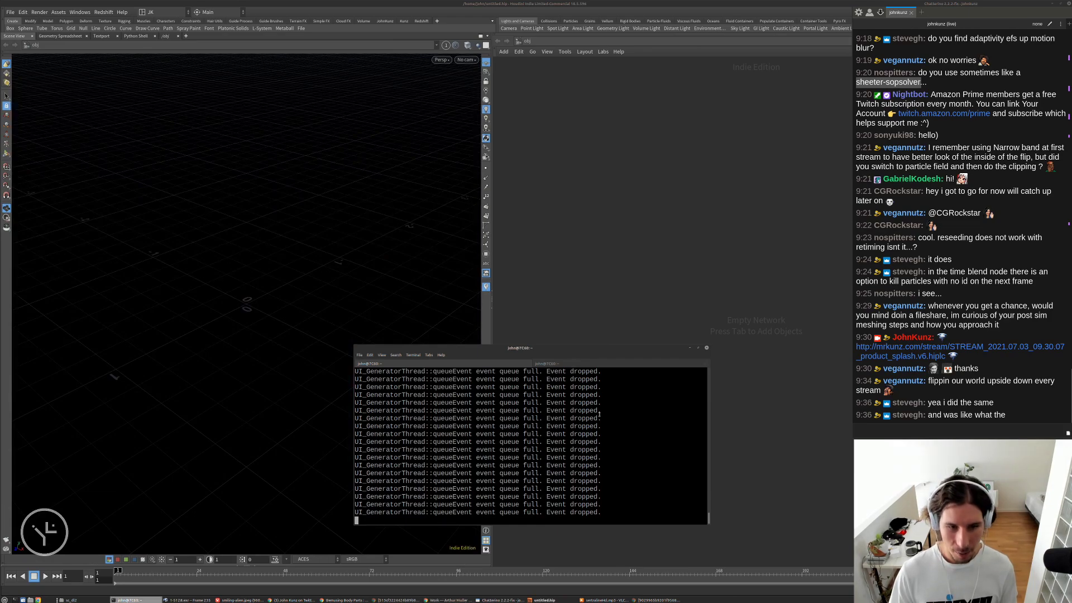
key(Return)
text(xed)
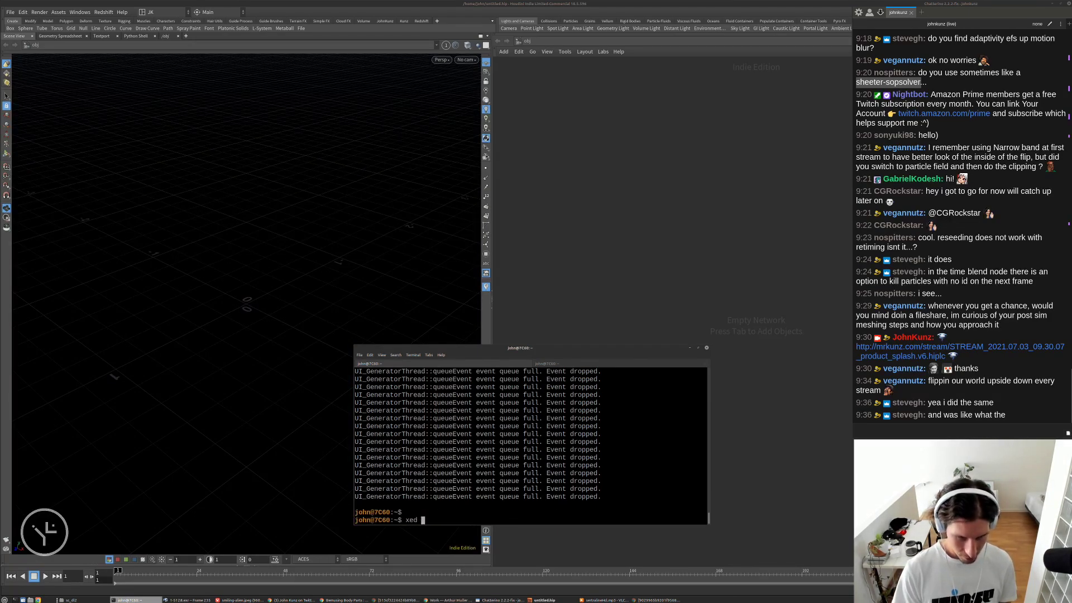
text( ~/)
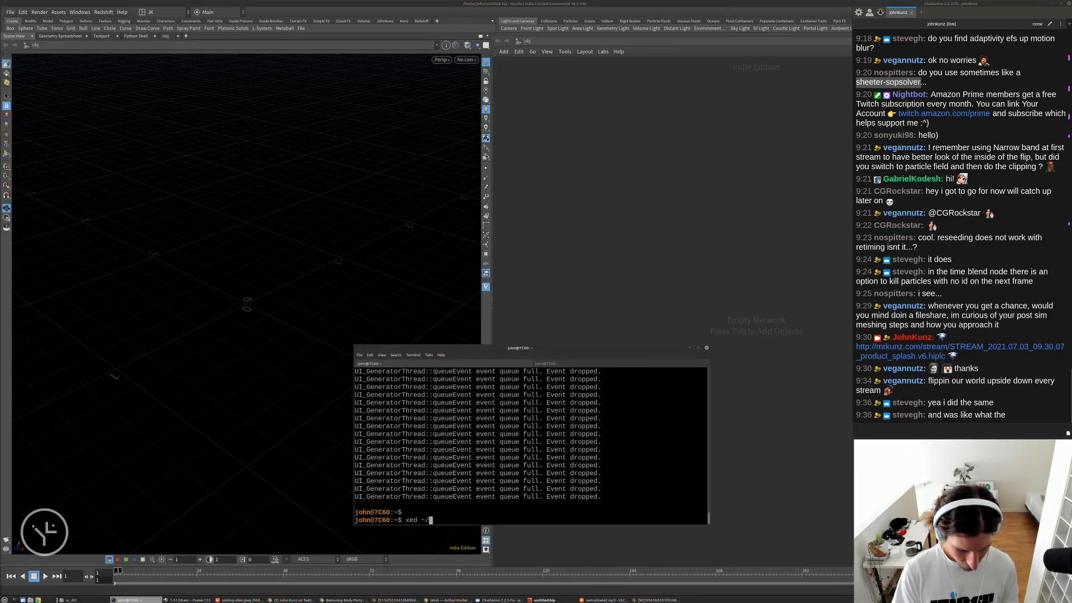
text(.ba)
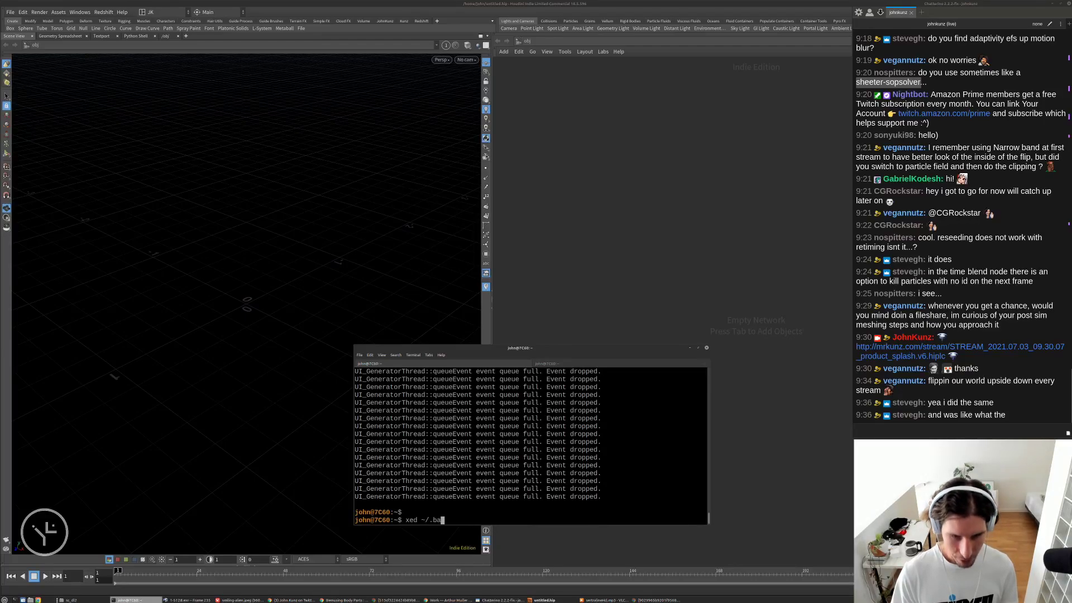
text(shrc )
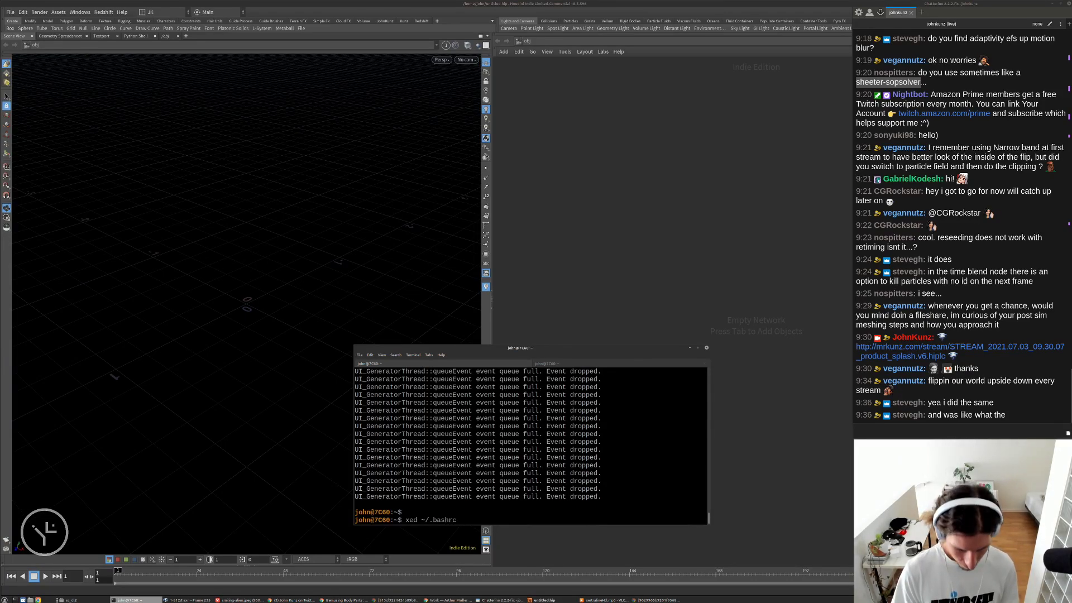
text(&)
key(Return)
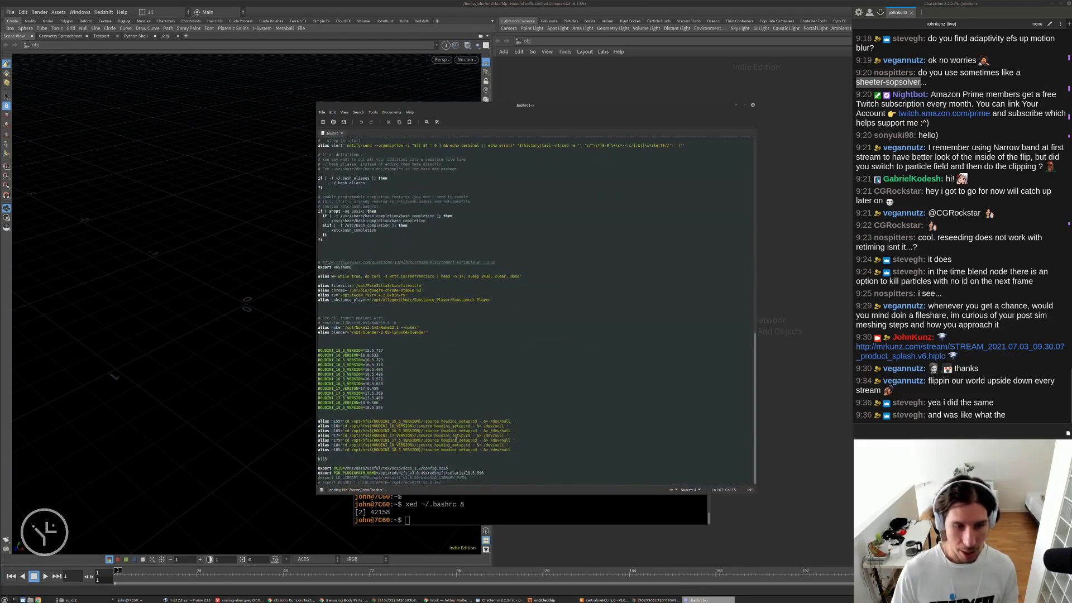
- Comment out the OCIO export line in .bashrc with a # sign, then save and close the file
click(318, 472)
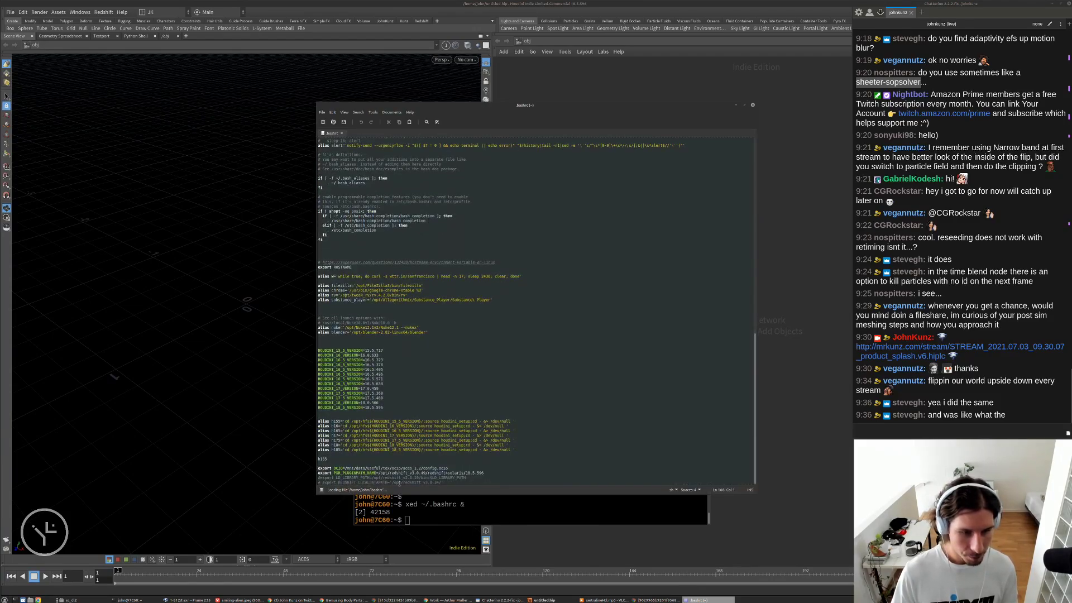
text(#)
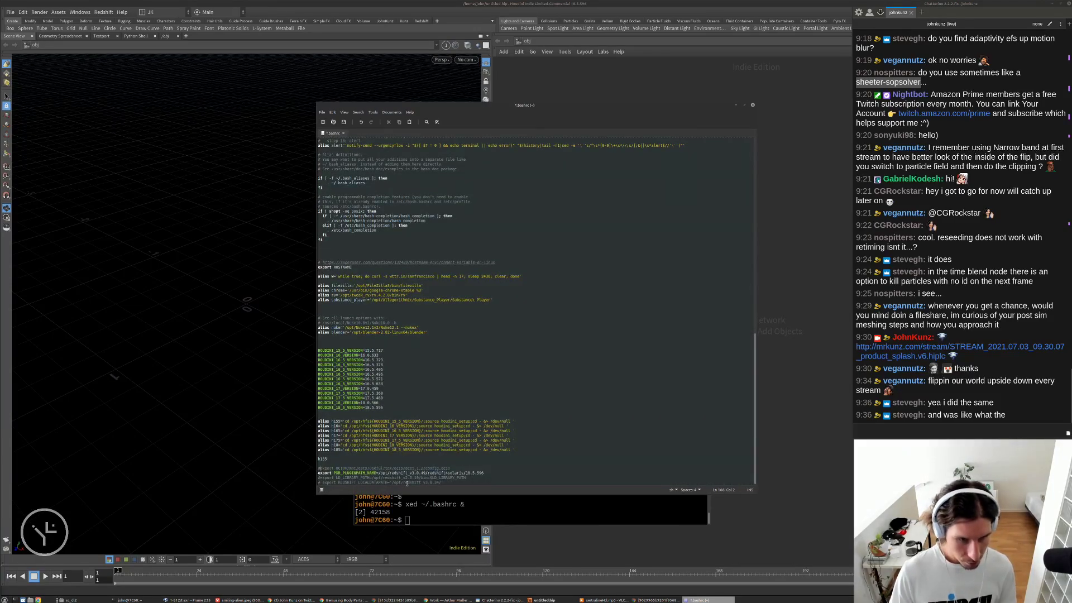
key(ctrl+s)
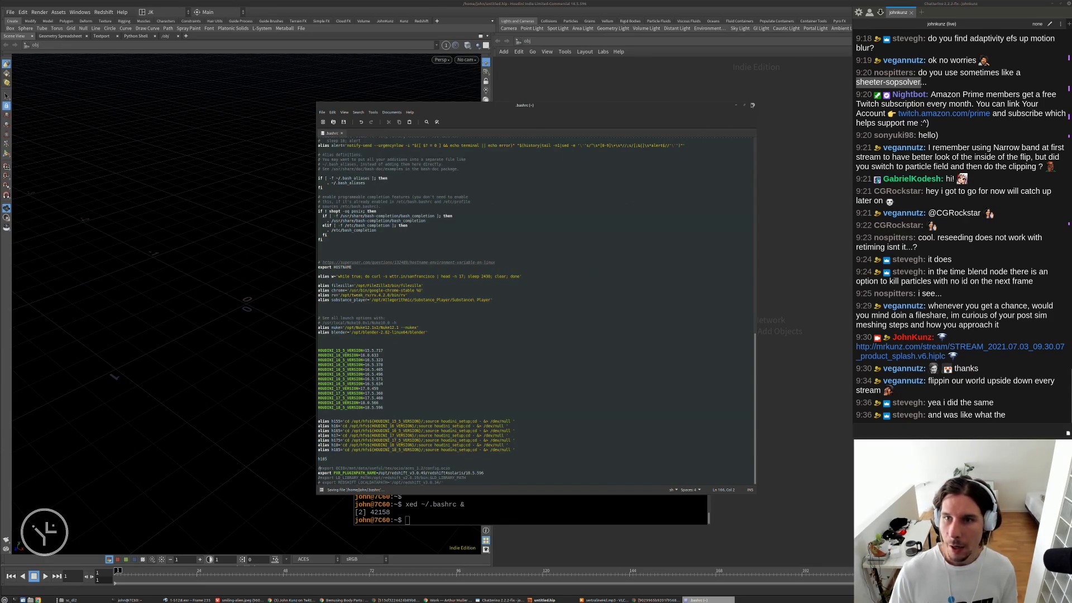
click(753, 104)
- Reload ~/.bashrc with the source command and launch houdinifx from the same terminal
text(sour)
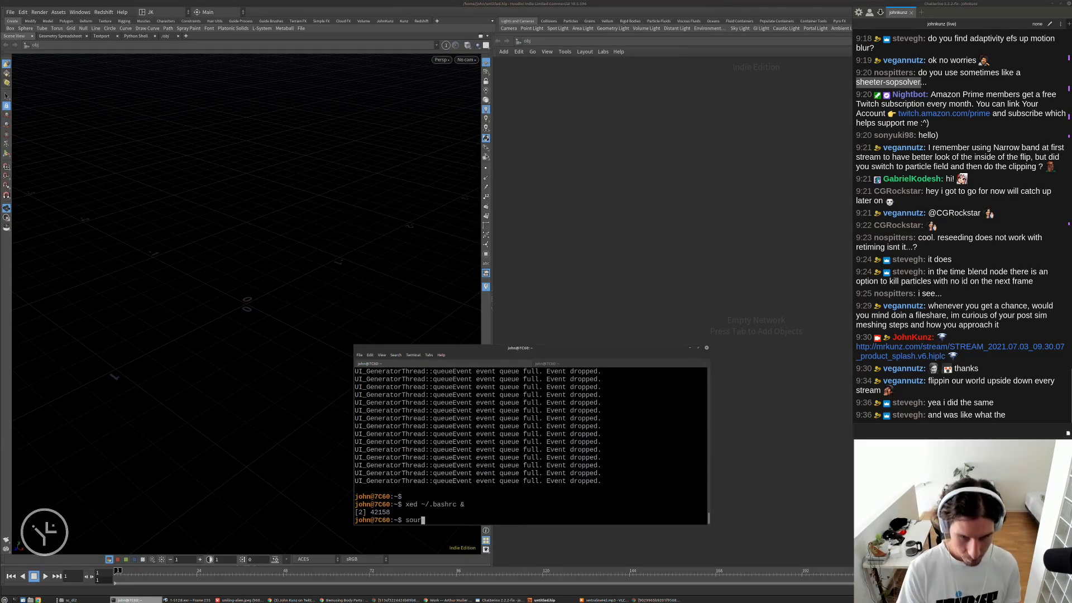
text(ce ~/.basher)
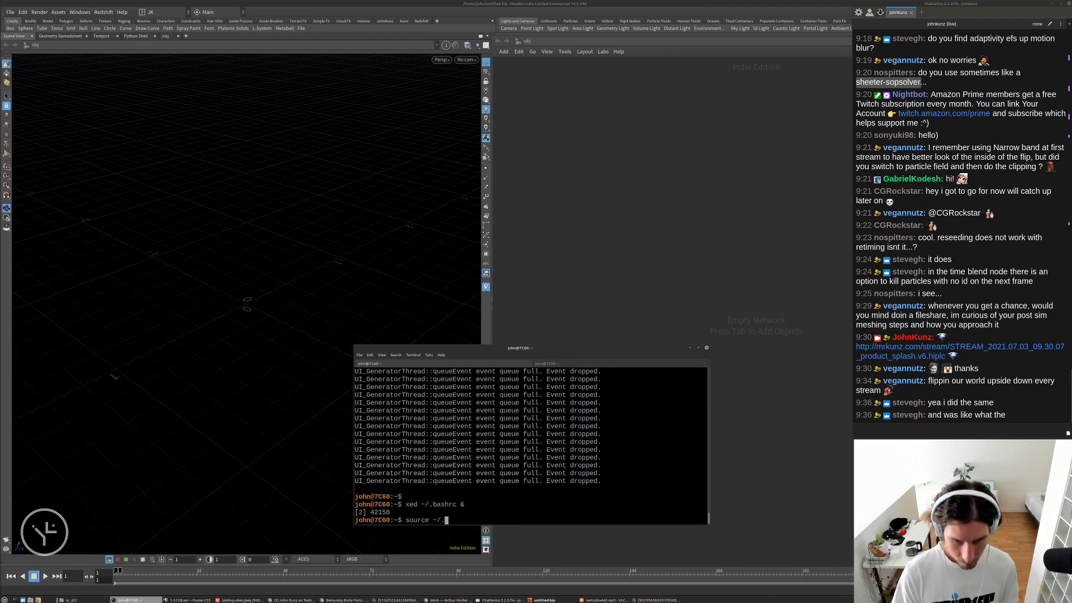
key(BackSpace)
key(BackSpace)
text(rc)
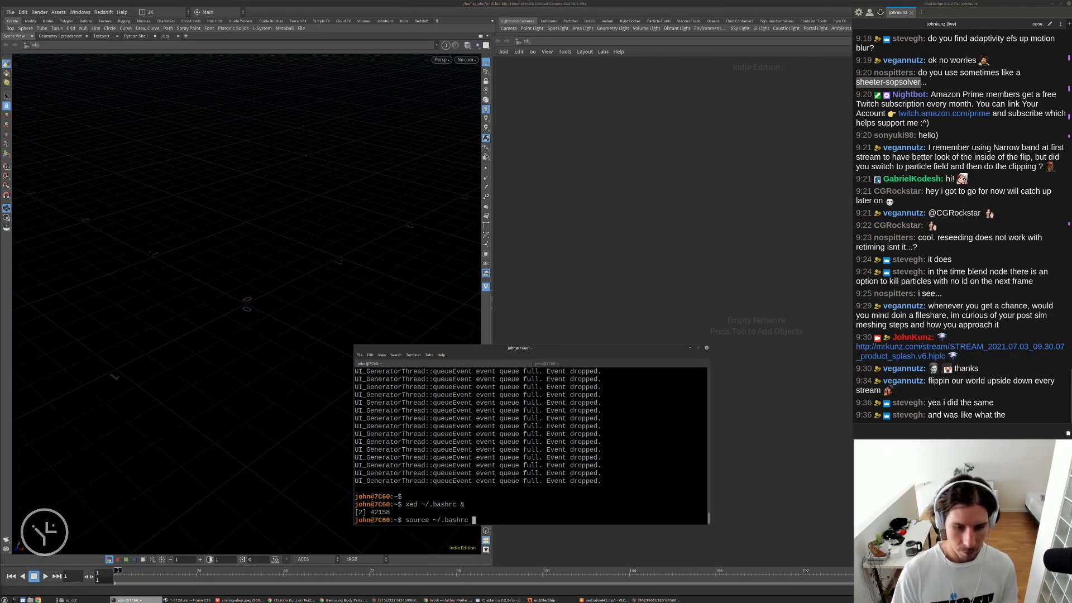
key(Return)
text(houdinifx)
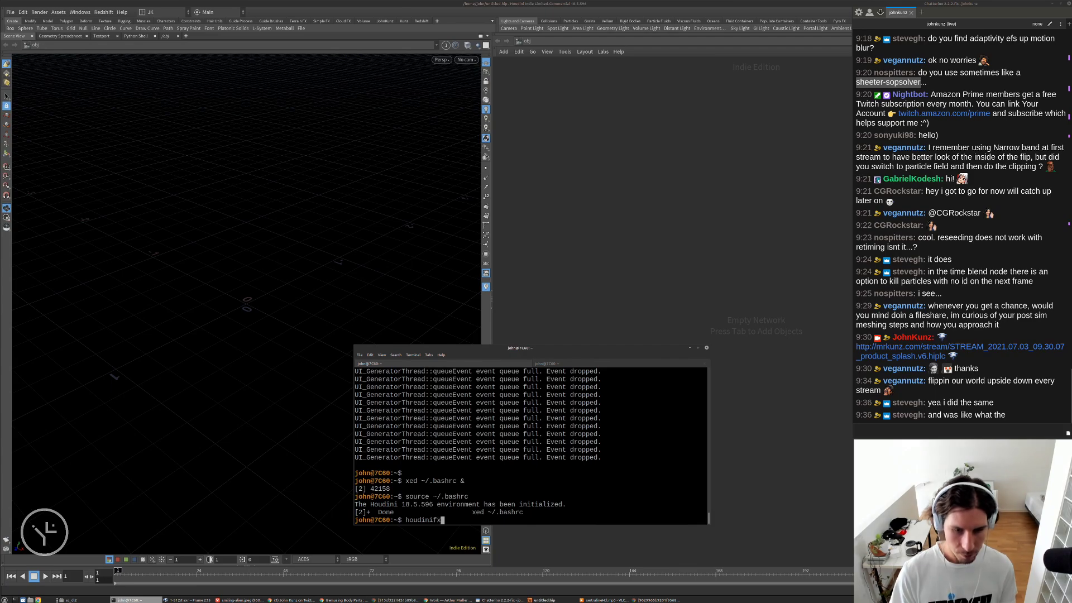
key(Return)
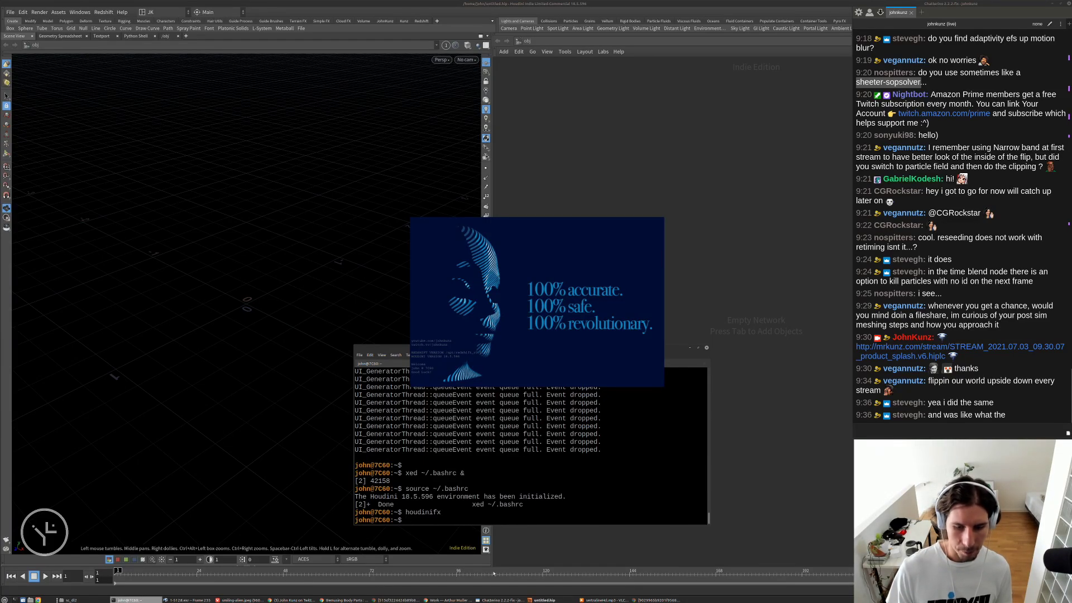
- Put the reference photo away and check the viewport's color space selection in the newly launched Houdini session
click(631, 600)
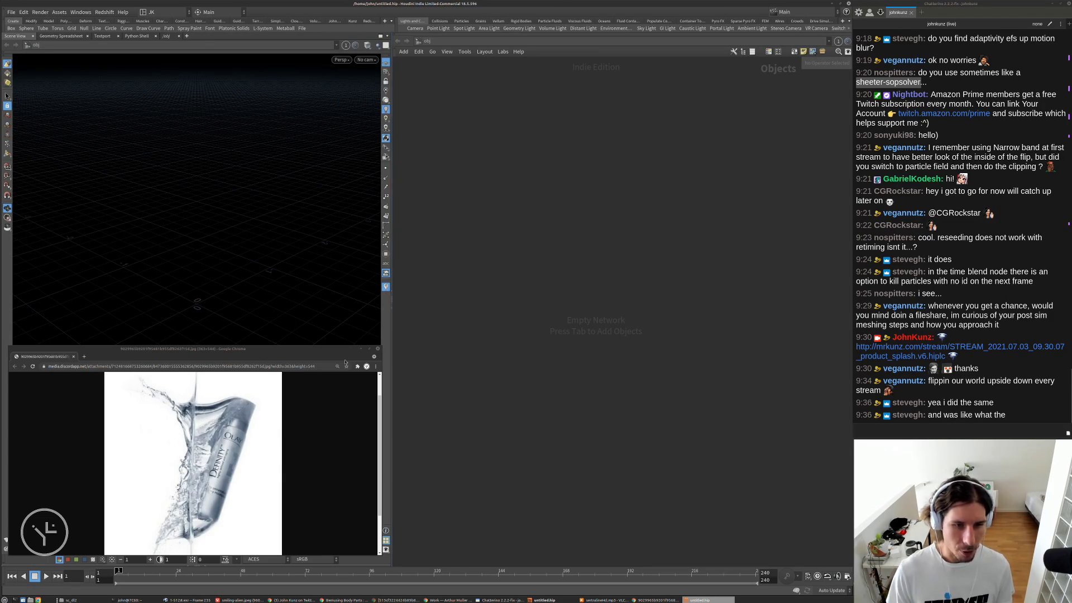
click(361, 348)
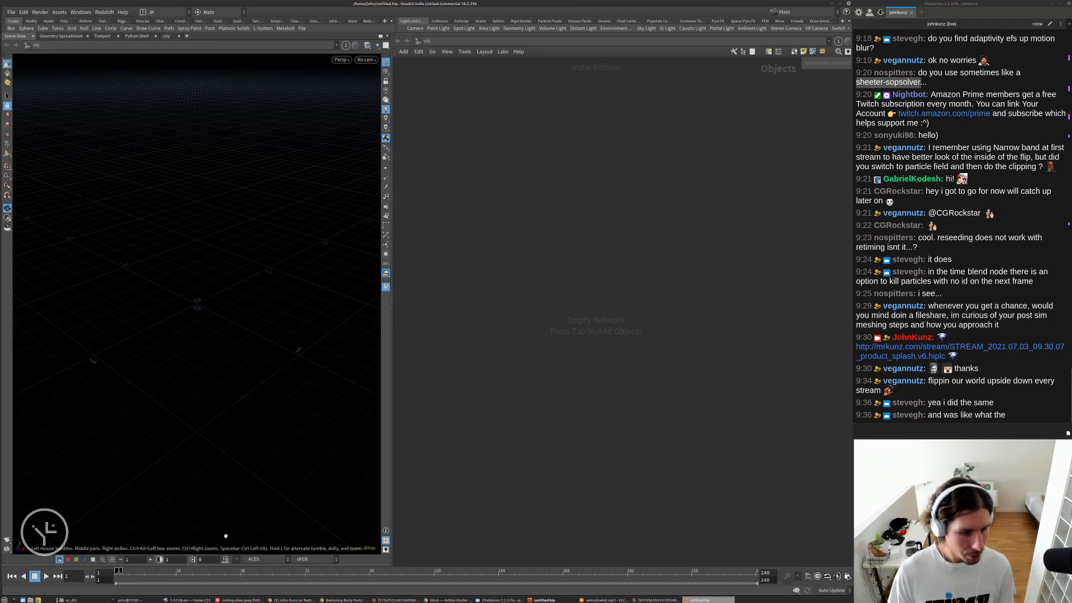
click(206, 564)
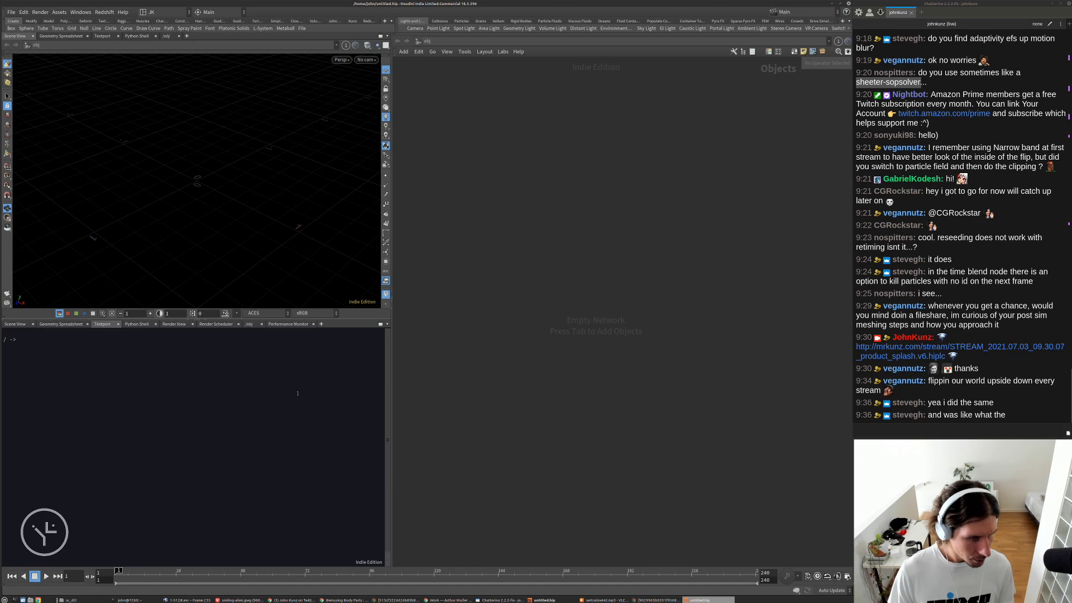
click(255, 313)
click(264, 315)
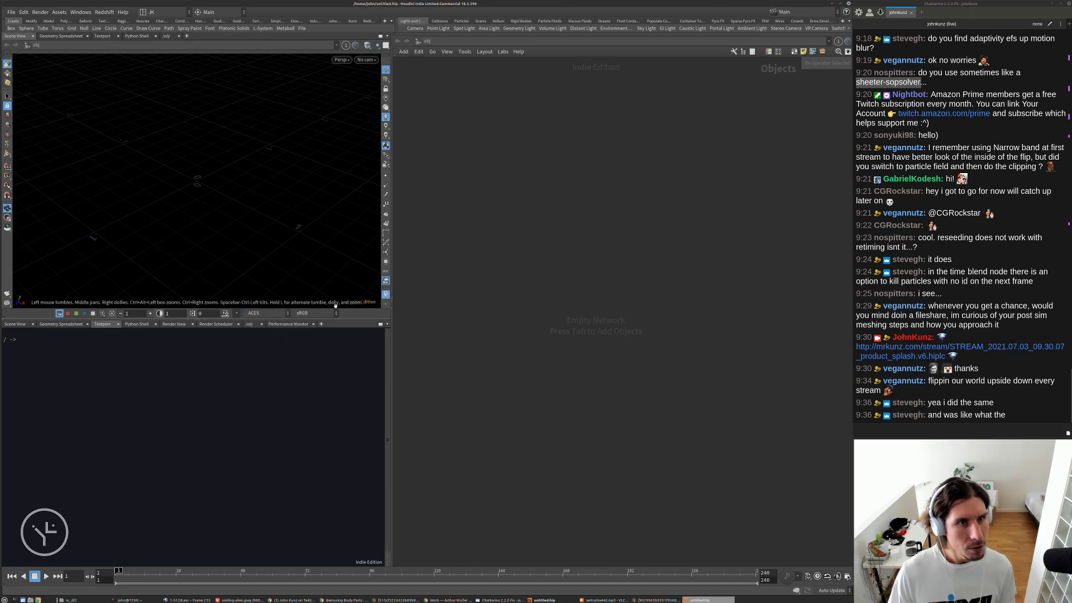
- Query the $OCIO variable in the terminal and read through its output to check which config is set
click(133, 601)
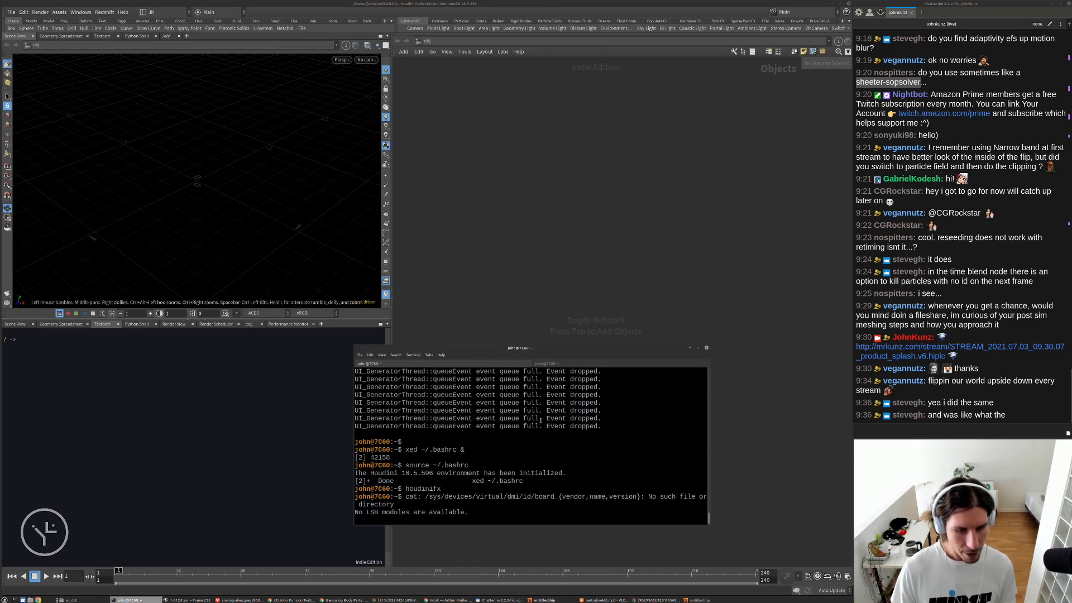
key(Return)
key(Return)
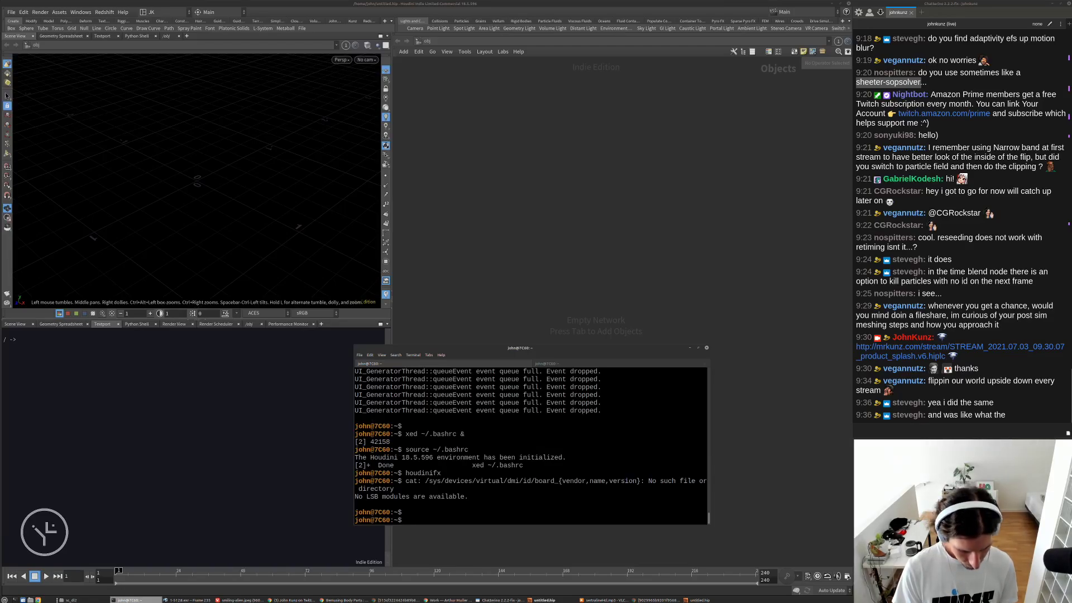
text($OCIO)
key(Return)
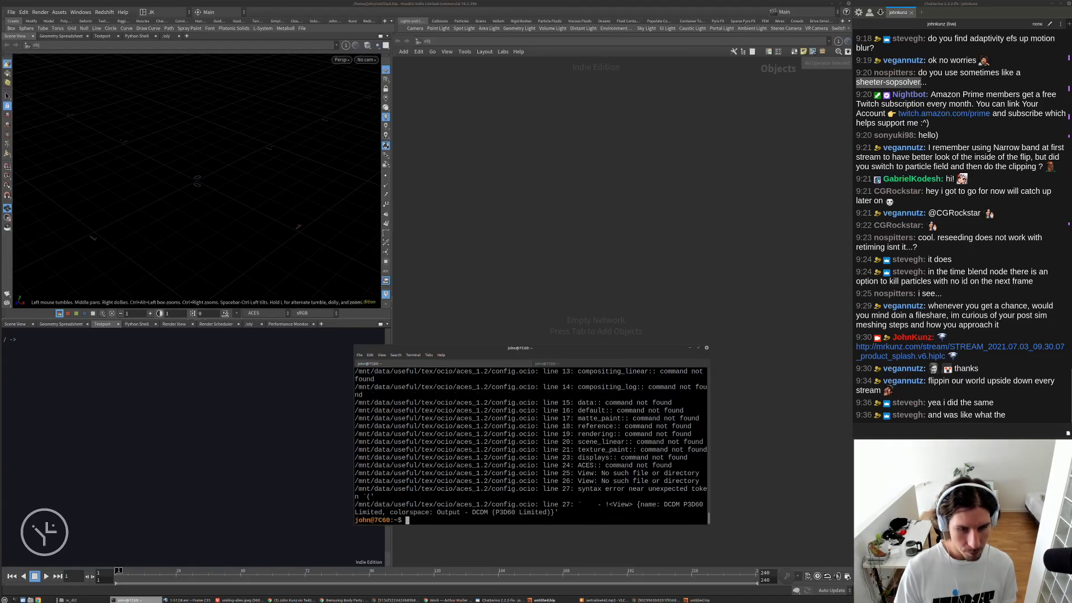
scroll(518, 444, up, 8)
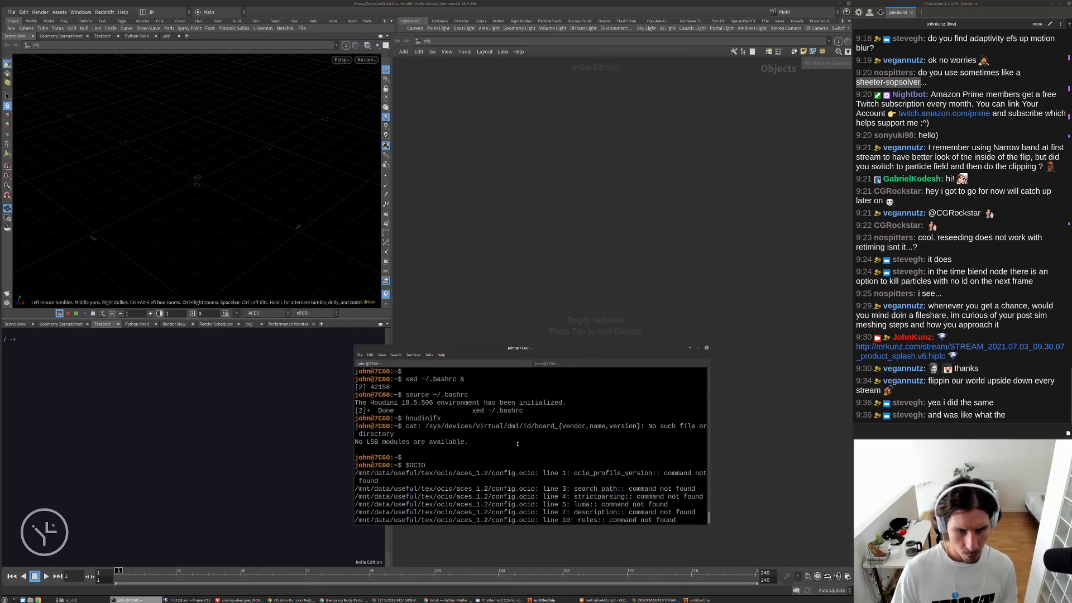
scroll(518, 444, down, 8)
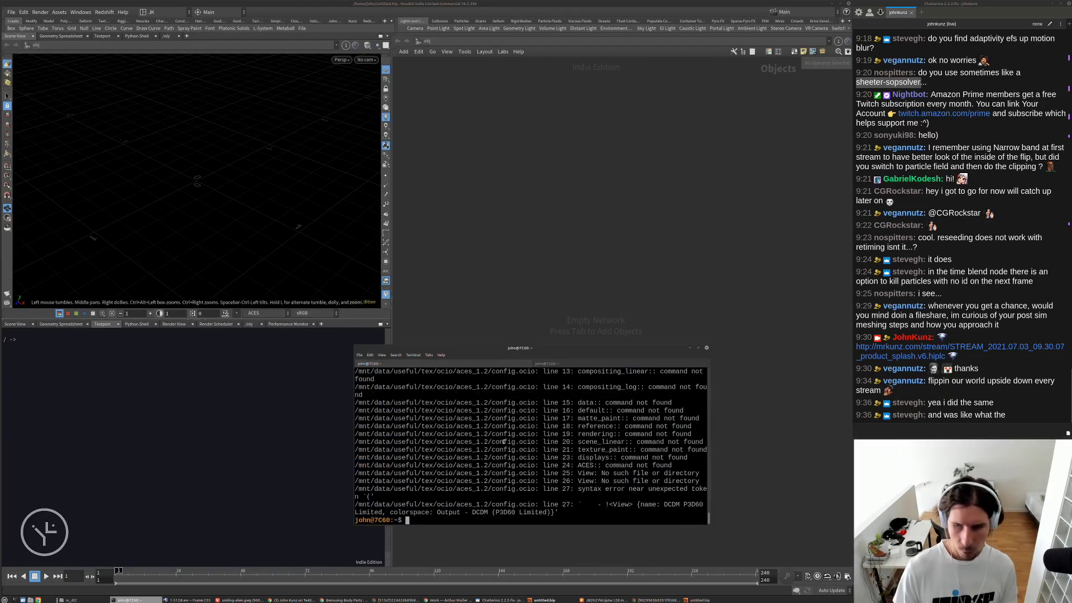
- Reopen ~/.bashrc in xed to check the commented OCIO export line, then save and close the file again
text(source ~/.bashrc)
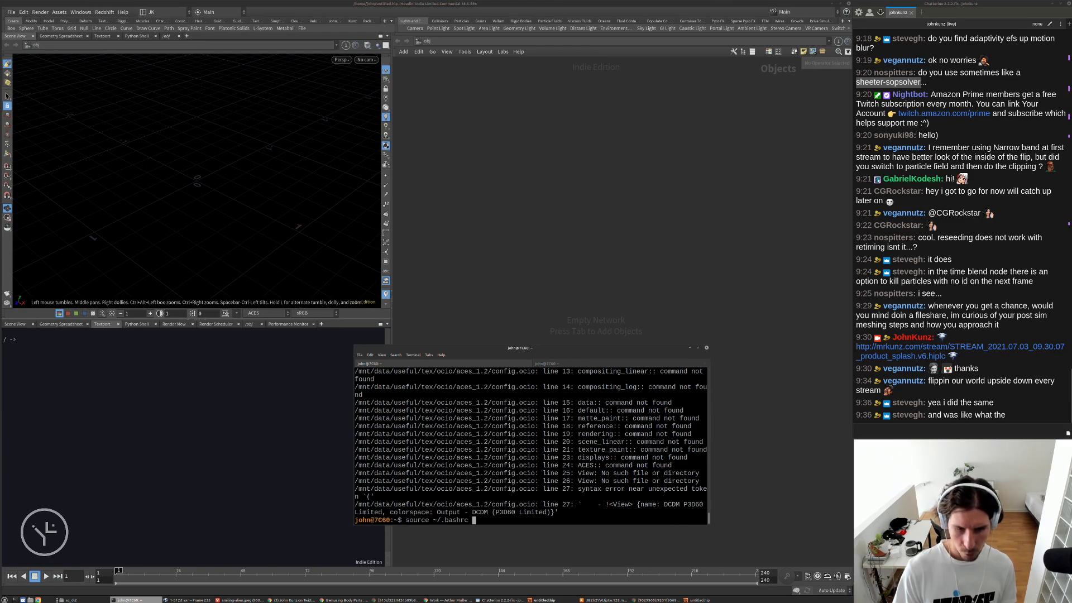
key(Up)
key(Return)
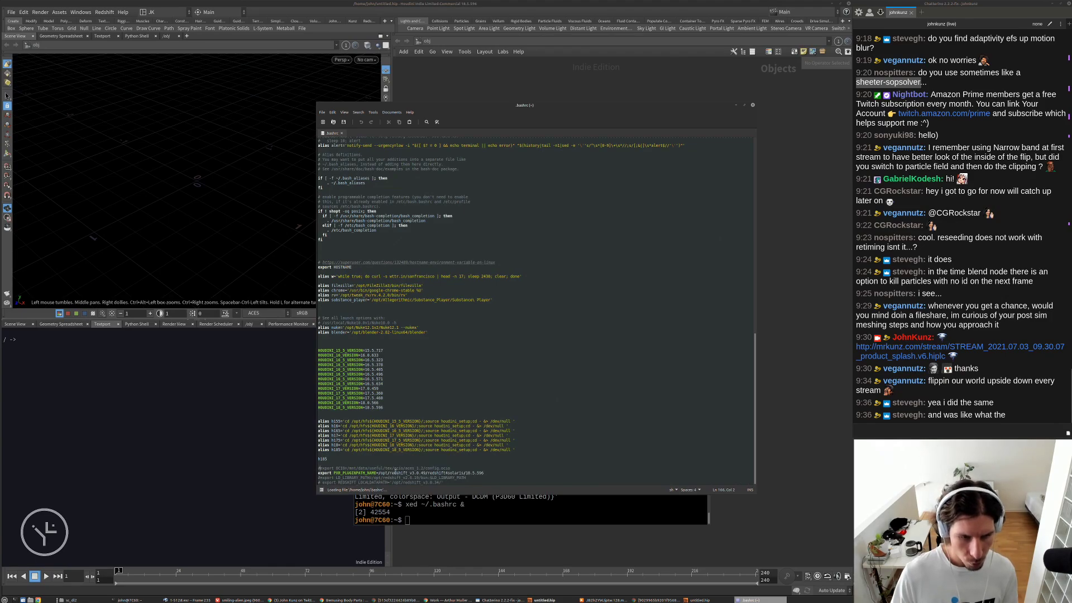
key(ctrl+s)
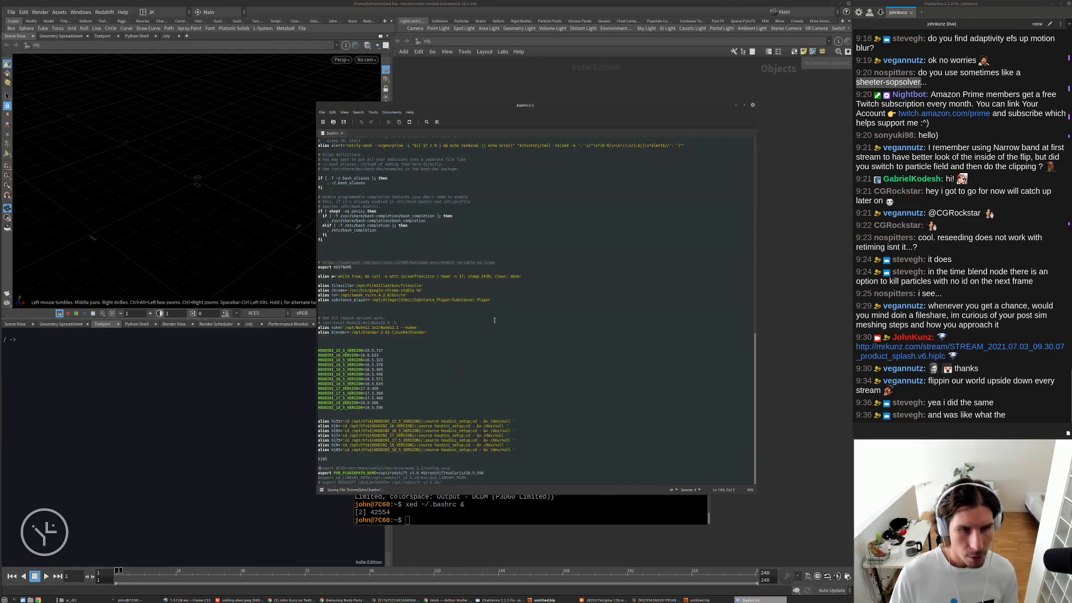
click(752, 105)
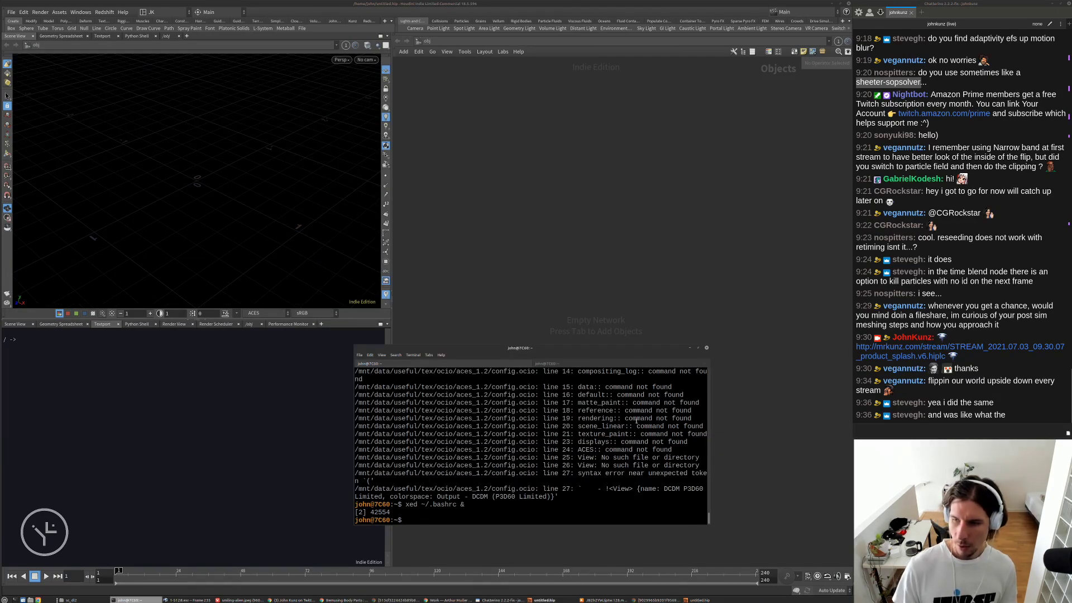
key(Return)
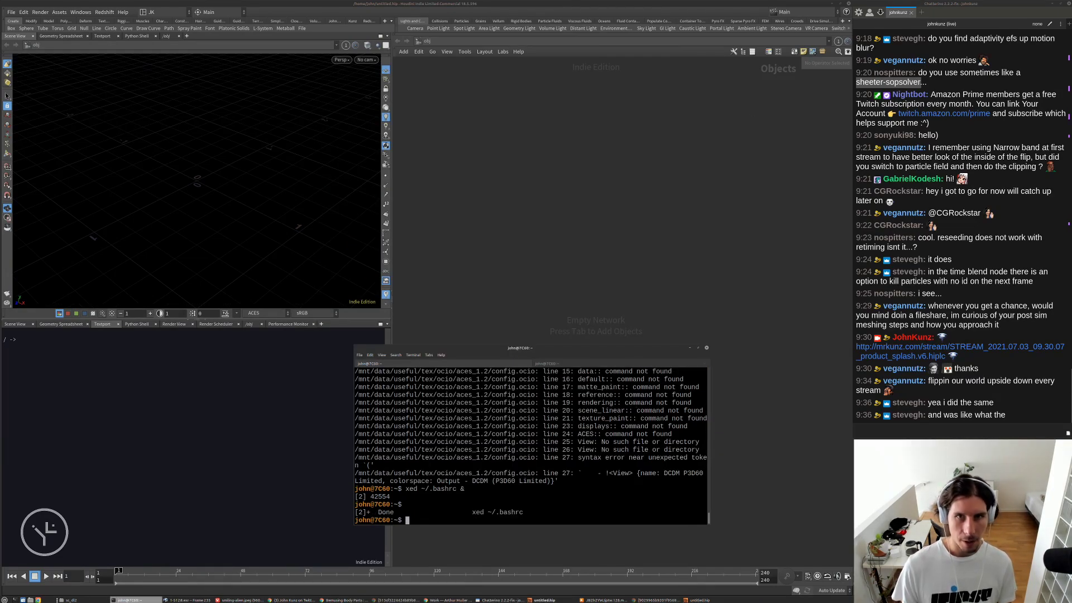
- Close the untitled Houdini session that was launched from the terminal
click(694, 182)
click(848, 3)
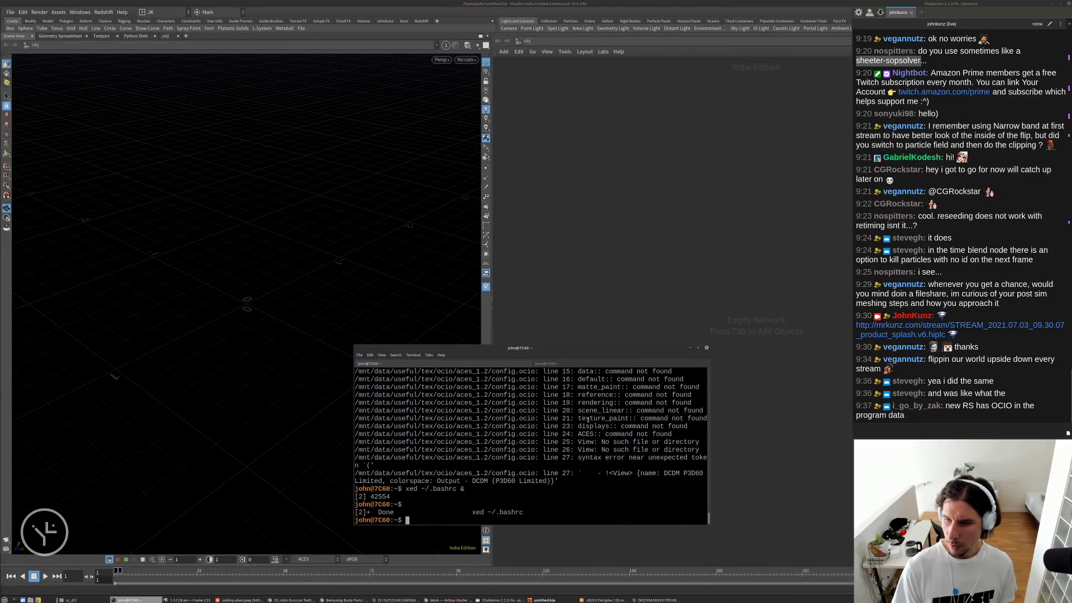
key(Return)
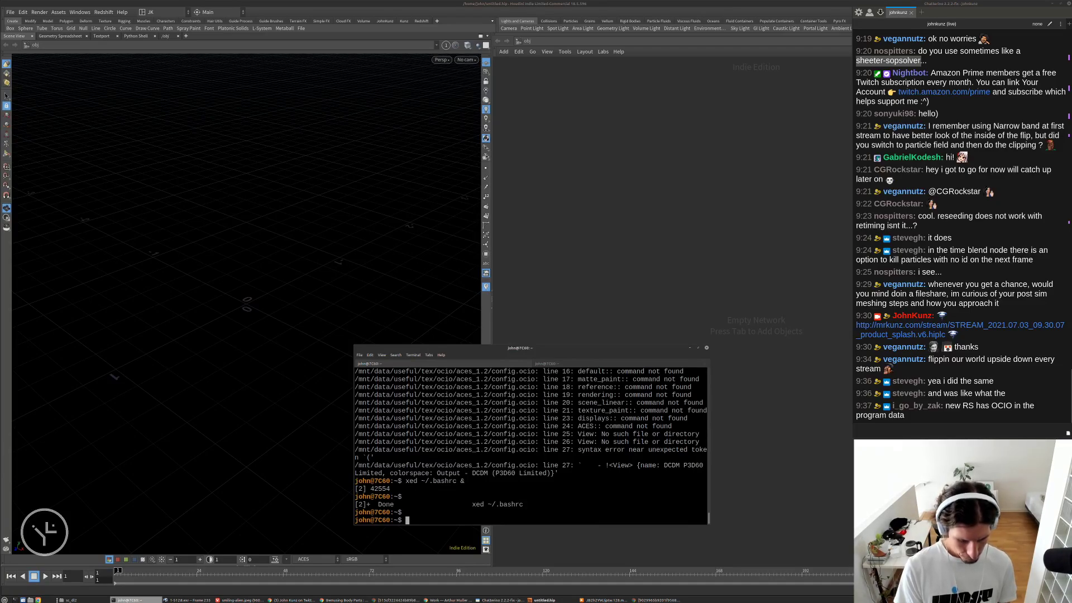
text(source)
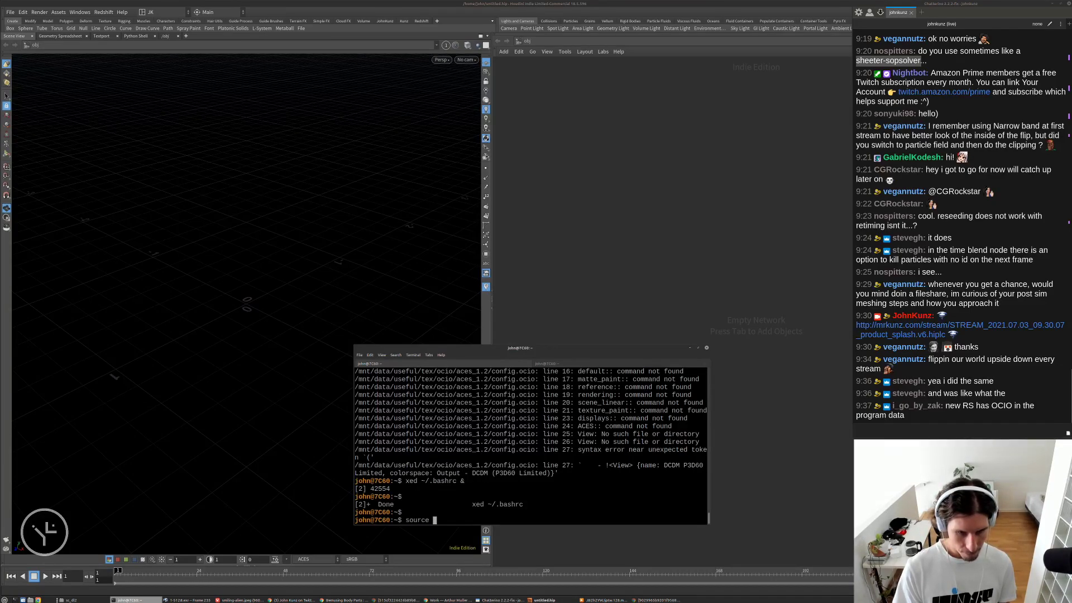
key(BackSpace)
key(BackSpace)
key(BackSpace)
key(BackSpace)
key(BackSpace)
key(BackSpace)
key(BackSpace)
- Open a new terminal tab and launch a fresh houdinifx session from it
key(ctrl+shift+t)
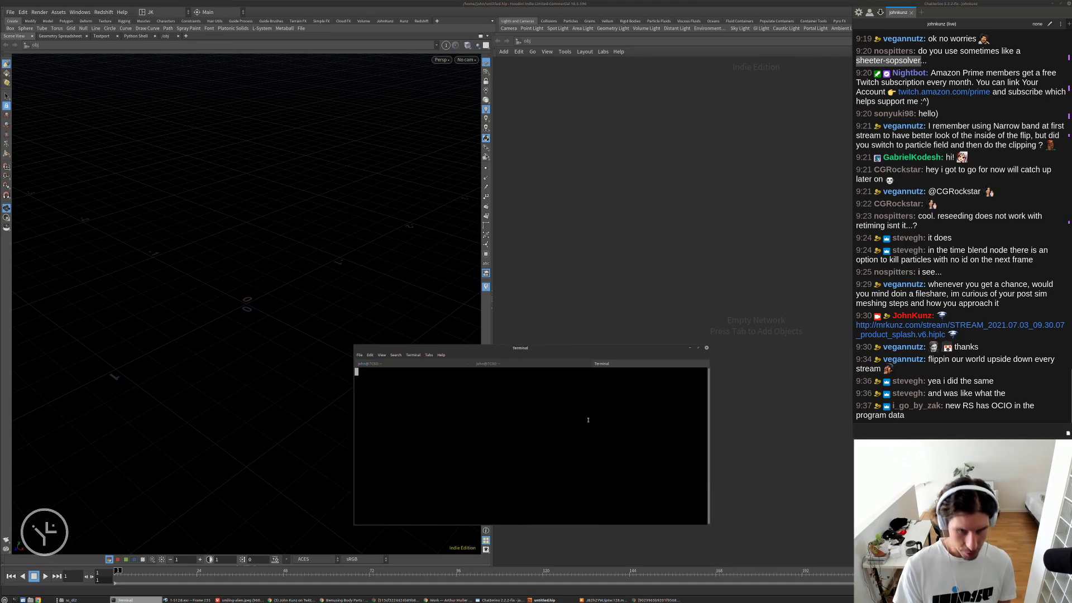
text(h)
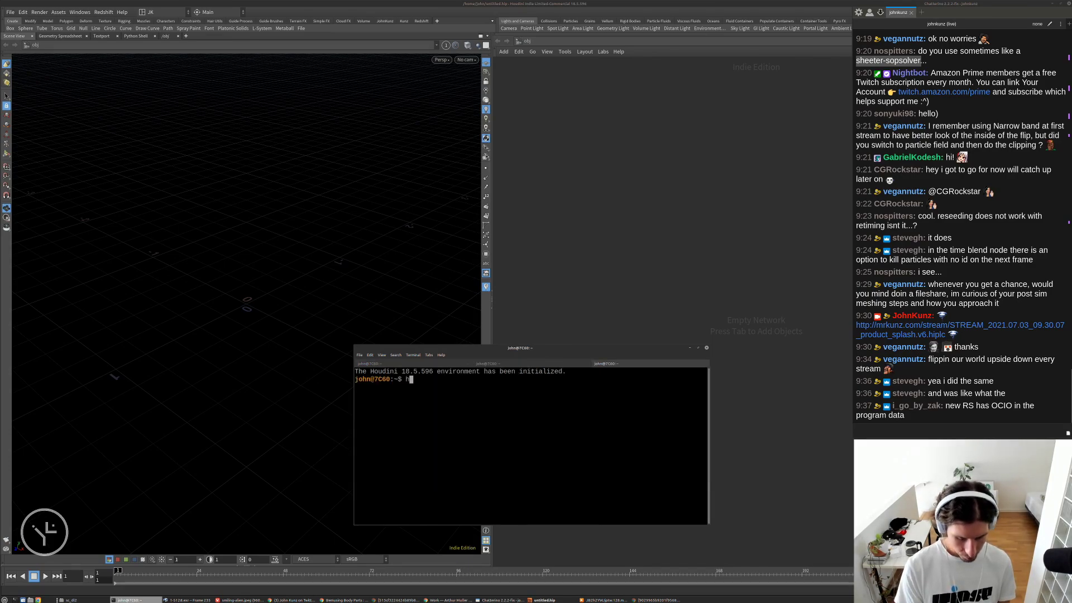
text(oudinifx)
key(Return)
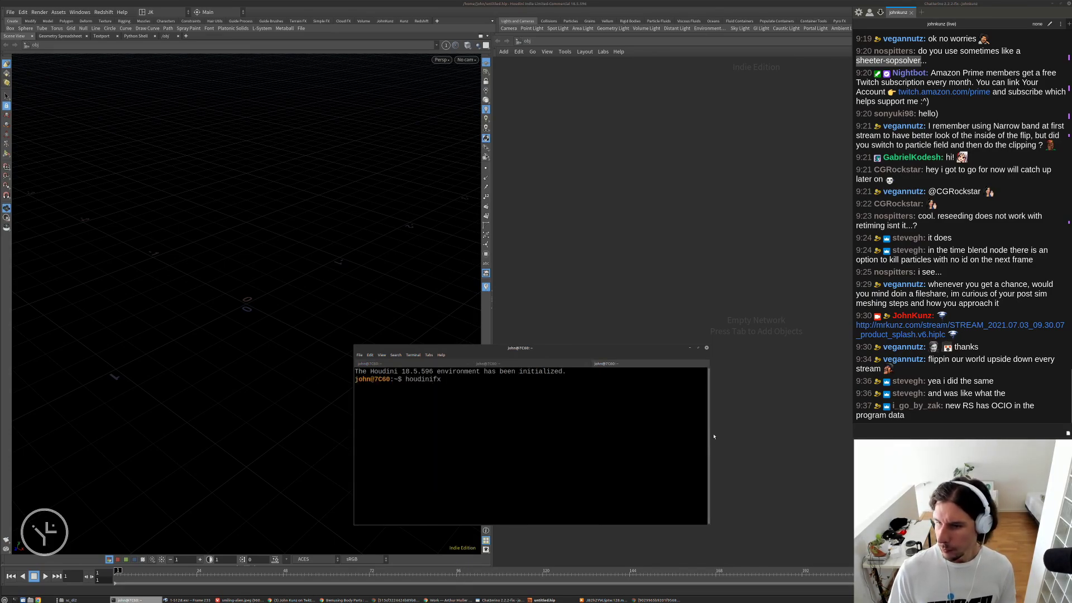
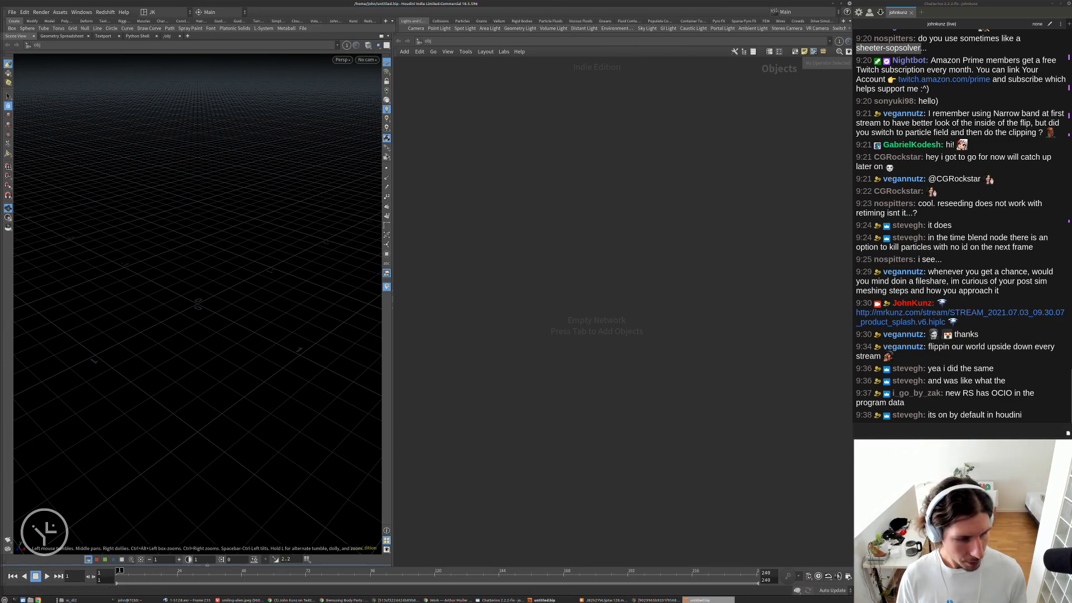
- Restore the lower pane, reopen the recent scene product_splash.v6.hiplc and look through cam1 in the viewport
click(198, 566)
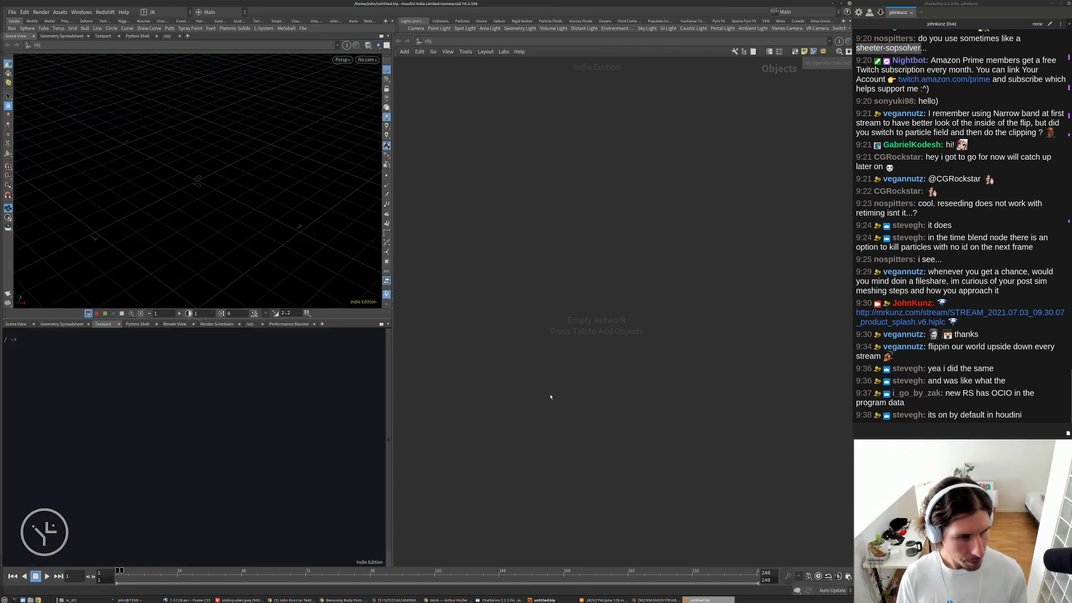
click(17, 13)
mouse_move(50, 39)
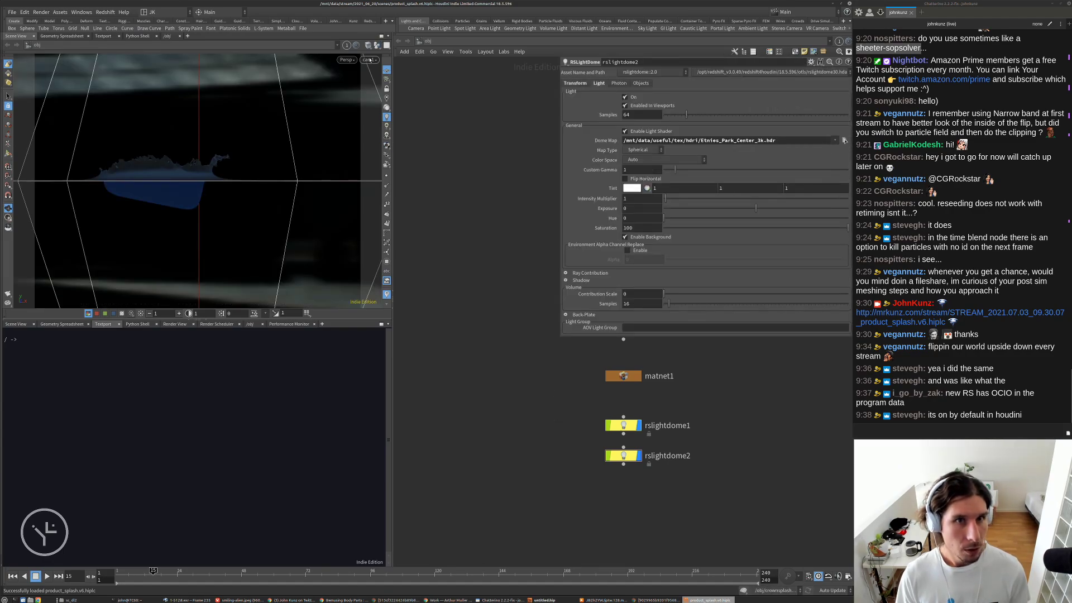
click(370, 60)
click(389, 102)
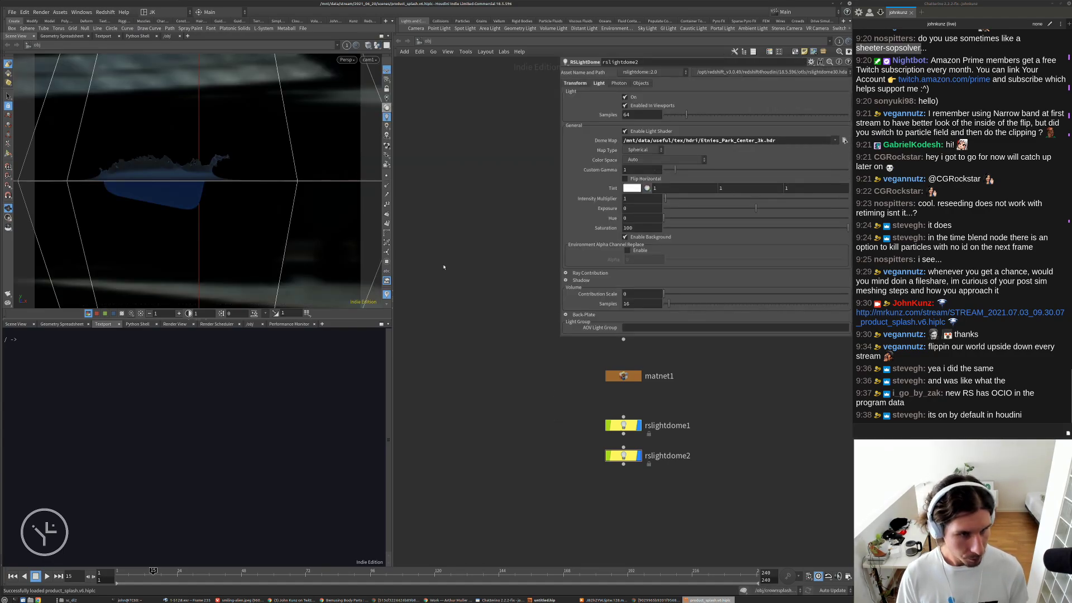
- Set the viewport display gamma to 2.2, dismissing the color correction LUT chooser without loading a file
click(306, 314)
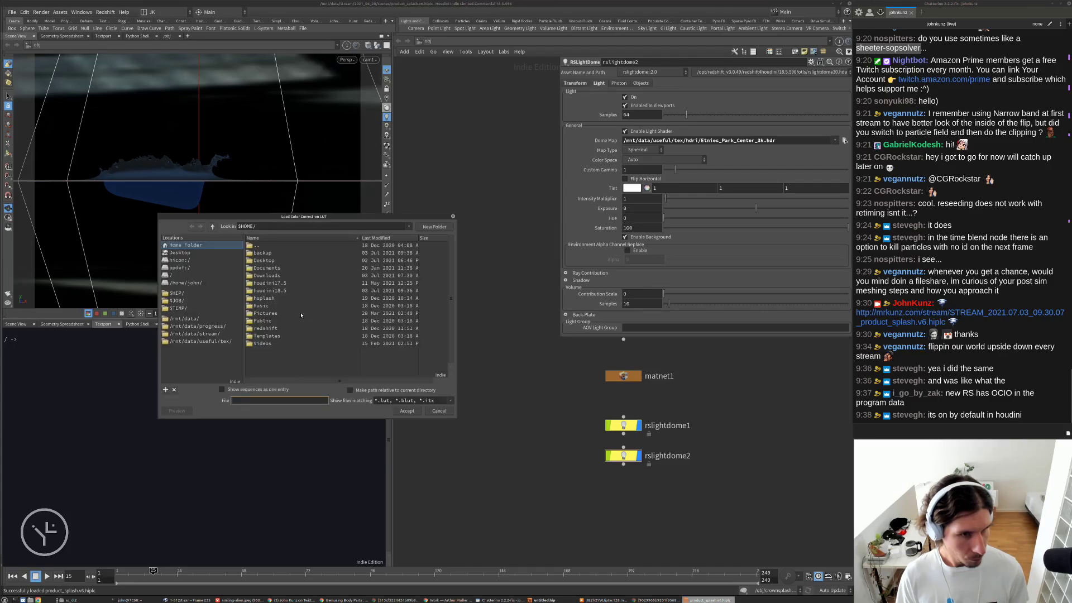
click(453, 216)
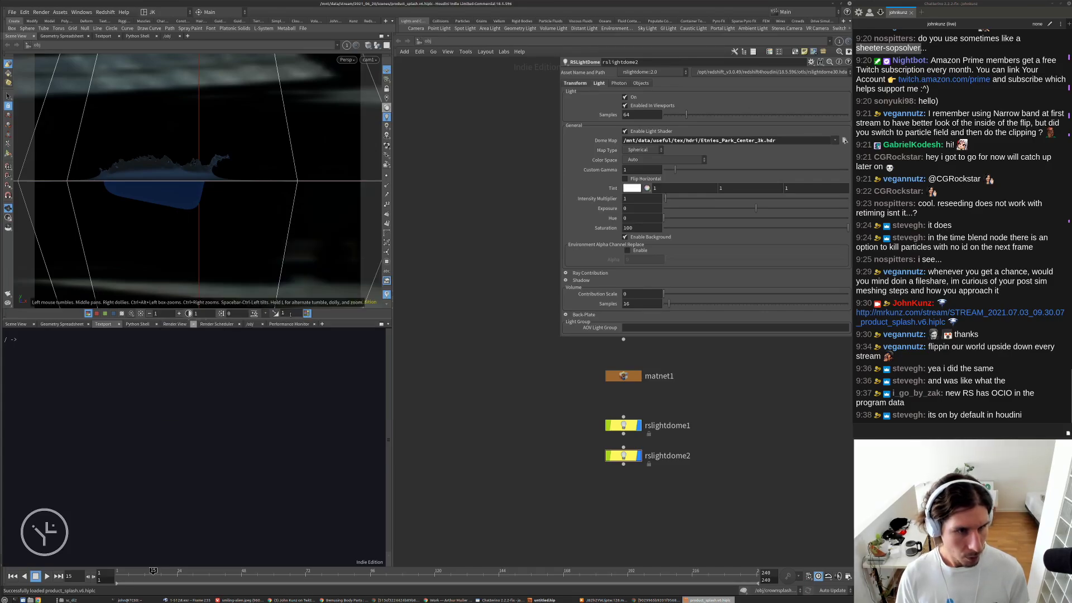
click(284, 313)
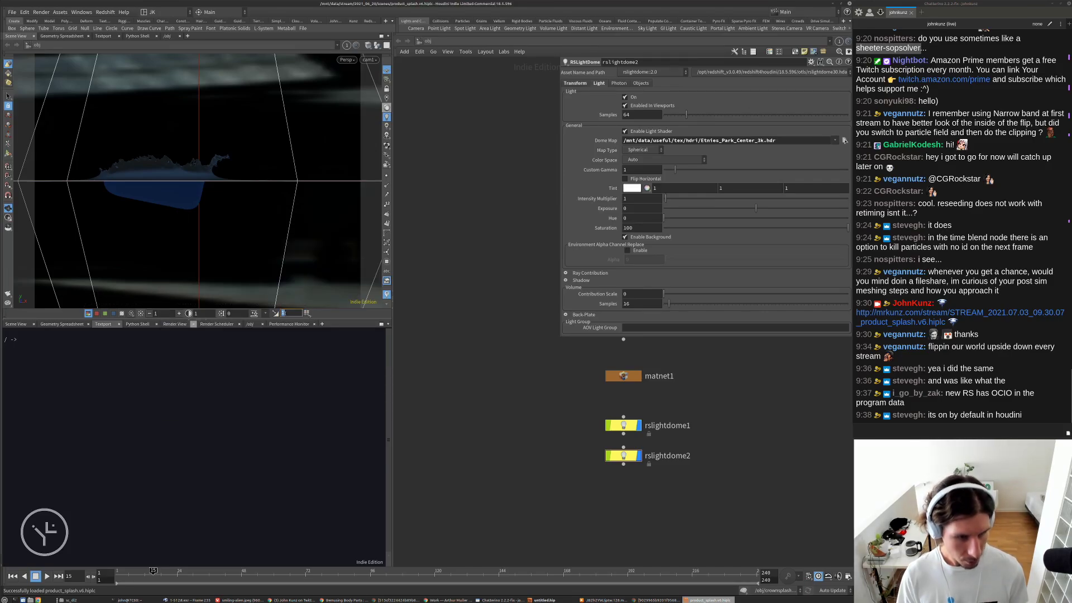
text(2.2)
key(Return)
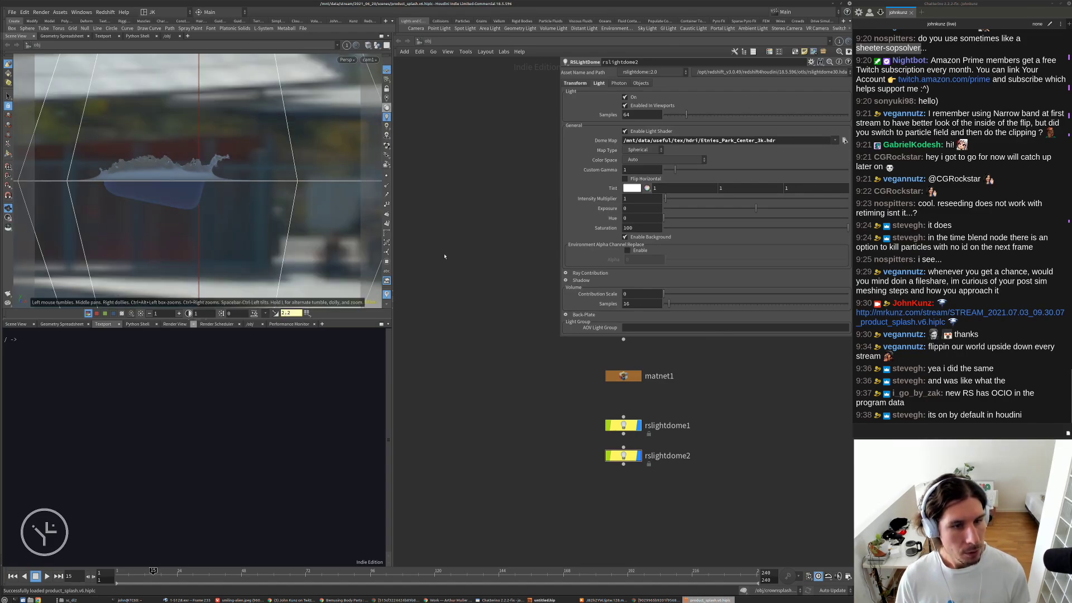
click(275, 313)
click(275, 314)
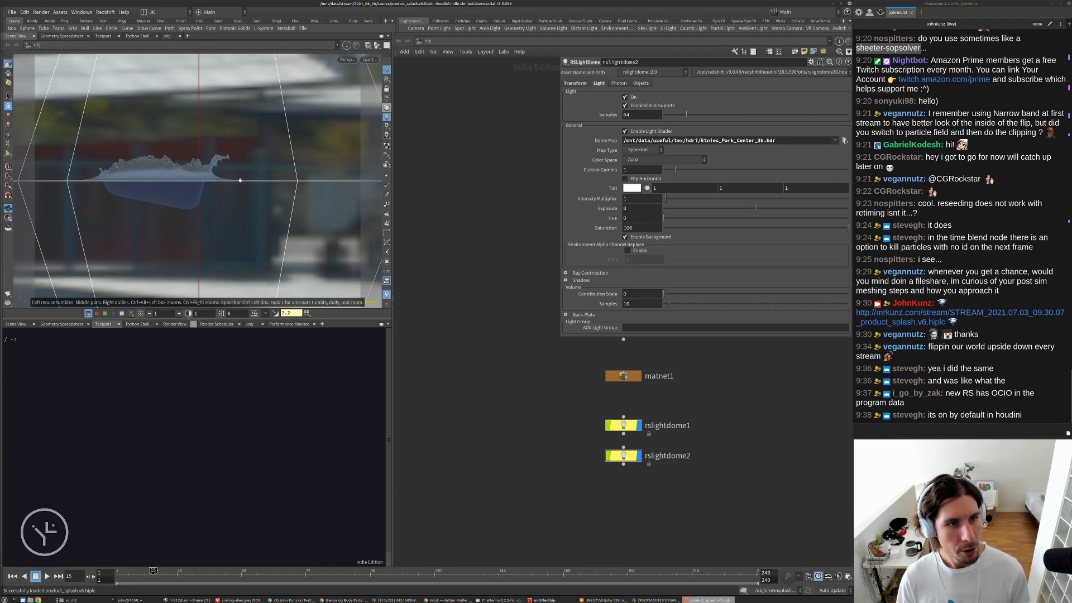
- Look around the dome light's HDRI sky in the viewport, test the exposure at about 2.1 and reset it
scroll(234, 206, down, 5)
drag(268, 162, 331, 149)
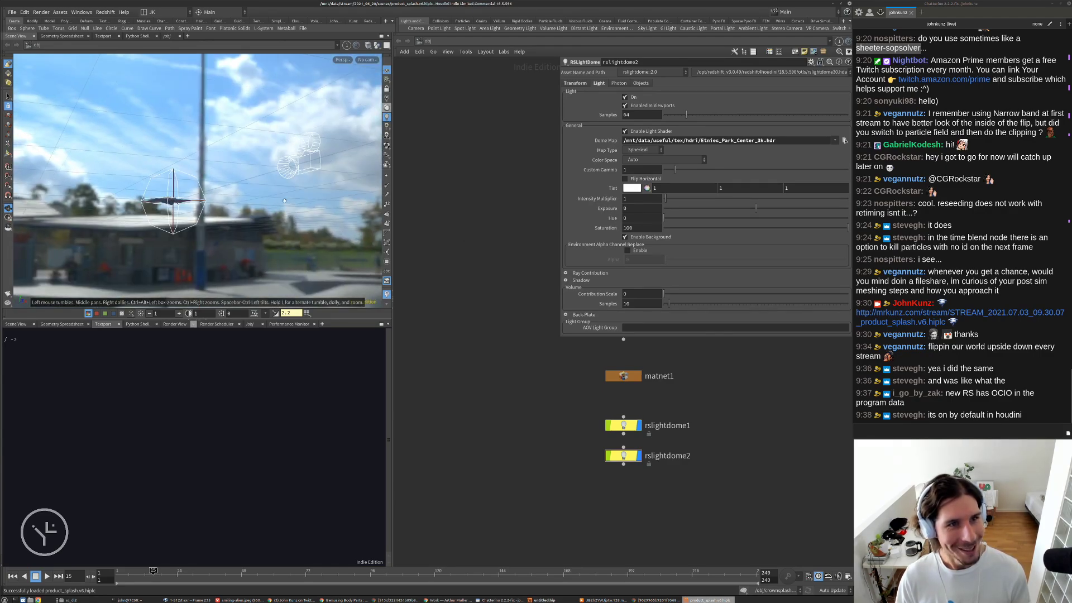
drag(289, 187, 239, 148)
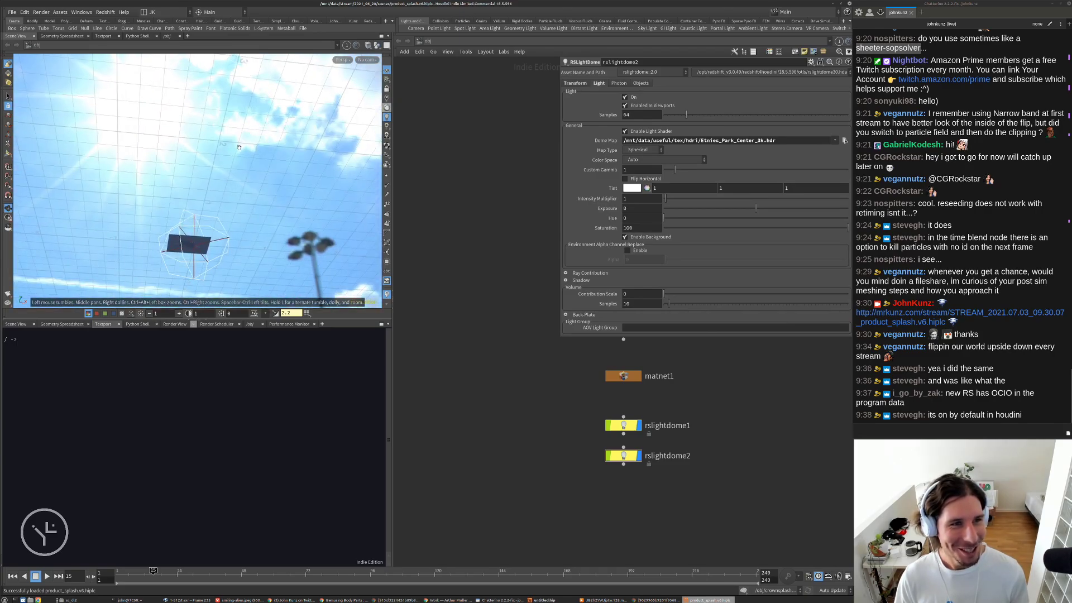
middle_drag(165, 313, 123, 321)
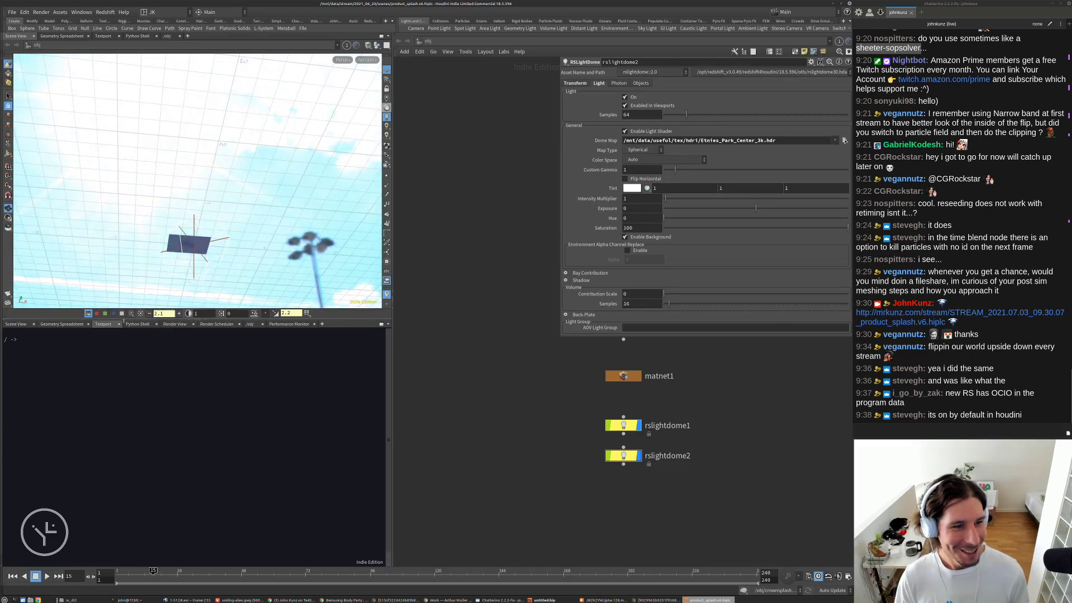
click(140, 313)
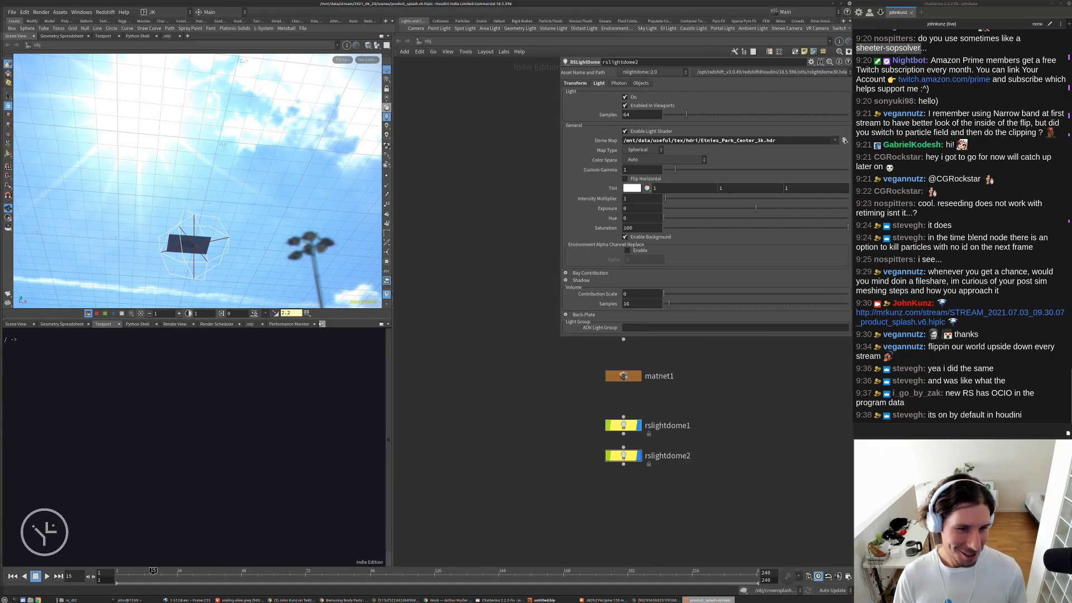
- Open a Redshift RenderView in the lower pane, render from cam1 and show the display settings
click(322, 324)
mouse_move(345, 341)
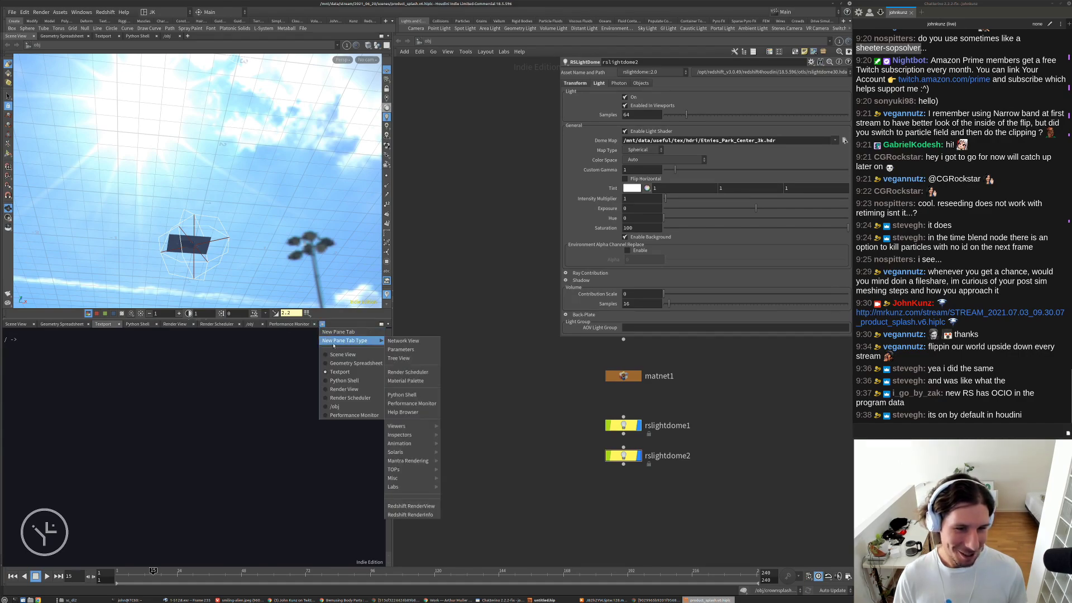
click(399, 507)
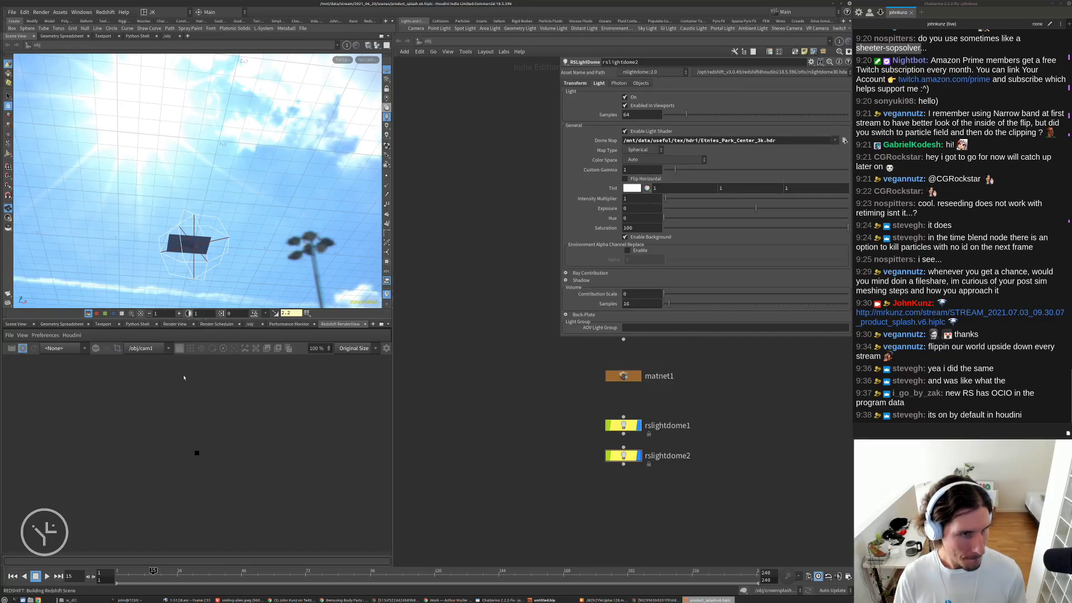
click(385, 351)
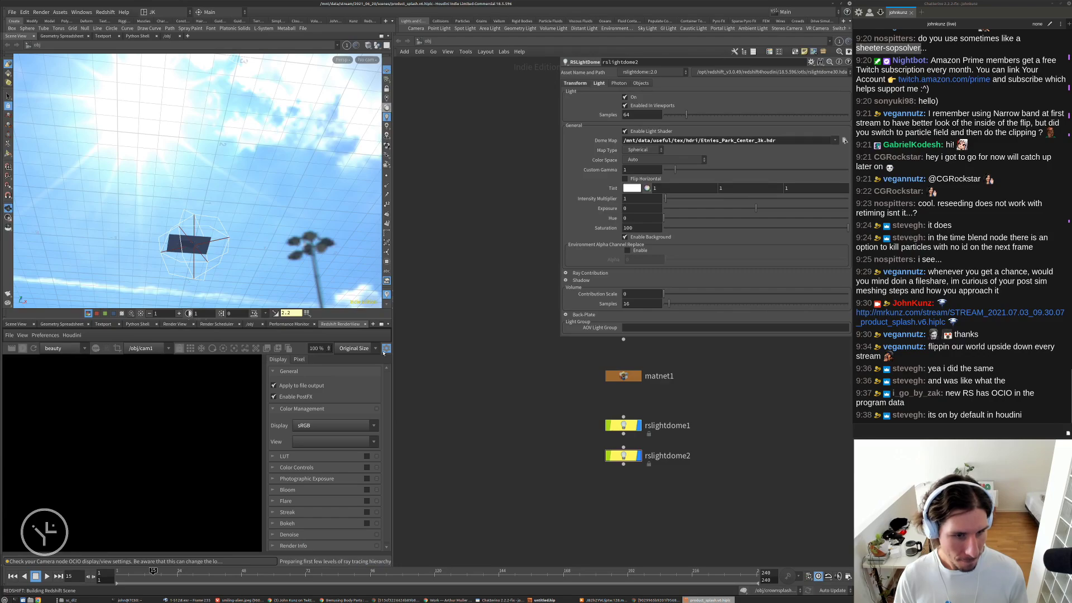
- Inspect the rendered splash at several magnifications and check the render view's color management settings
scroll(161, 453, down, 3)
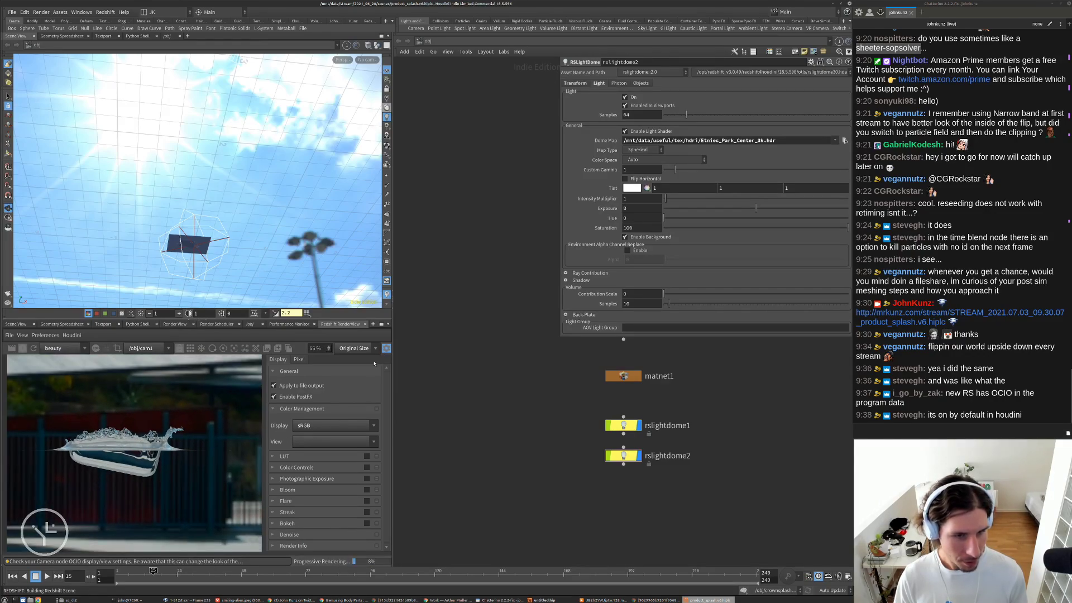
click(387, 348)
scroll(290, 467, up, 2)
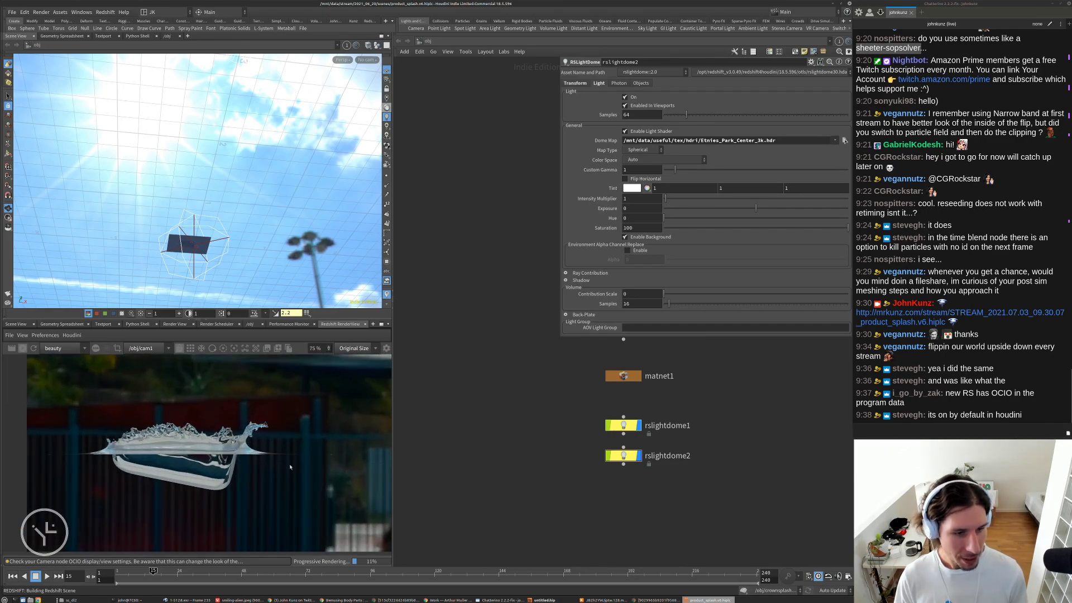
scroll(290, 467, up, 1)
click(386, 348)
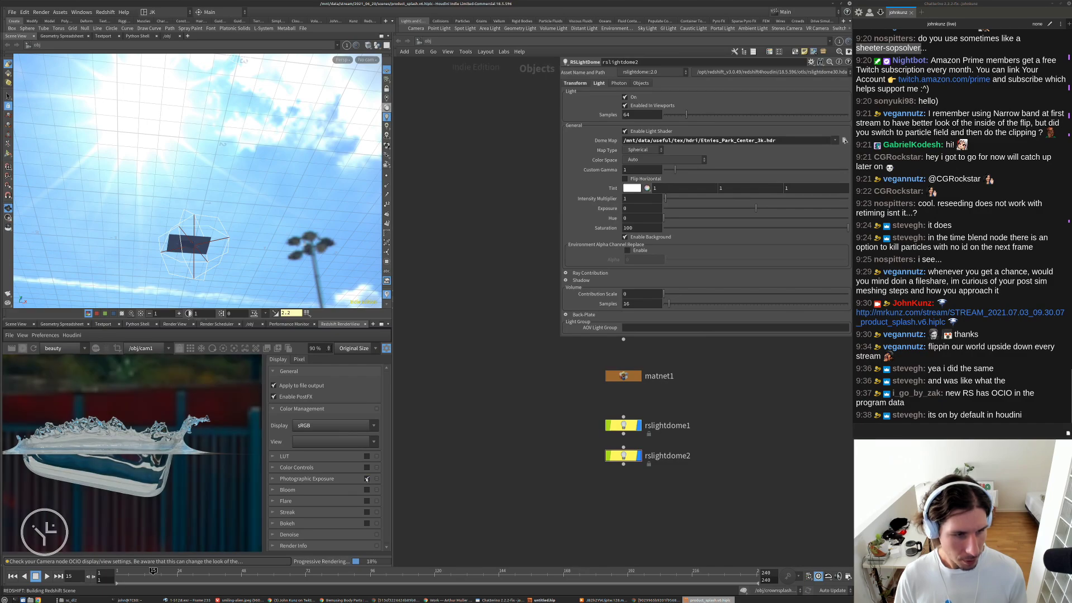
scroll(113, 440, down, 2)
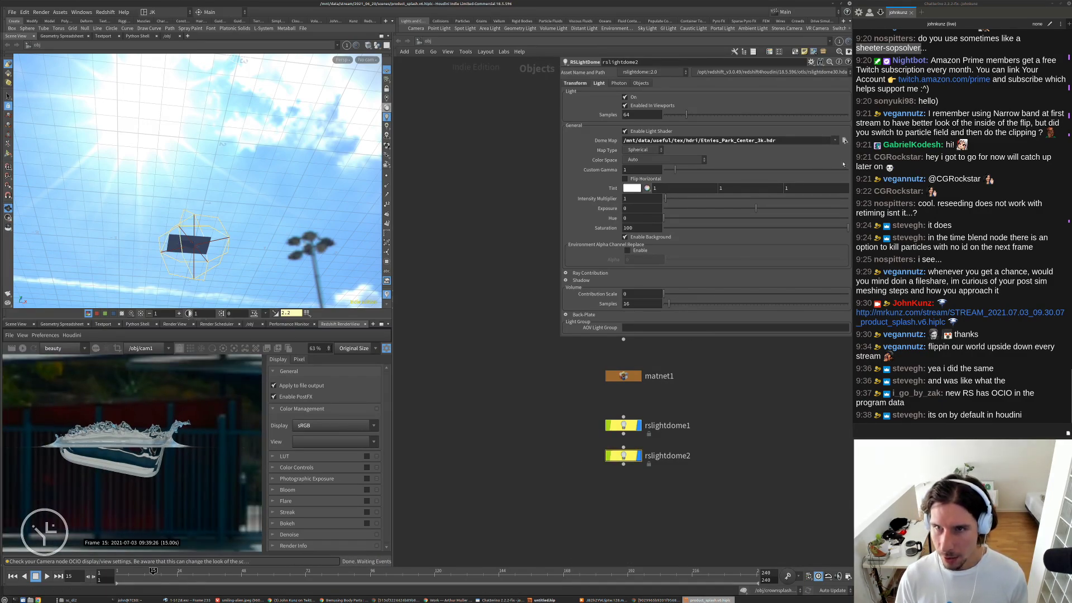
- Browse the hdri folder and assign Donut-Primary-Light.hdr as the dome map of rslightdome2
click(844, 141)
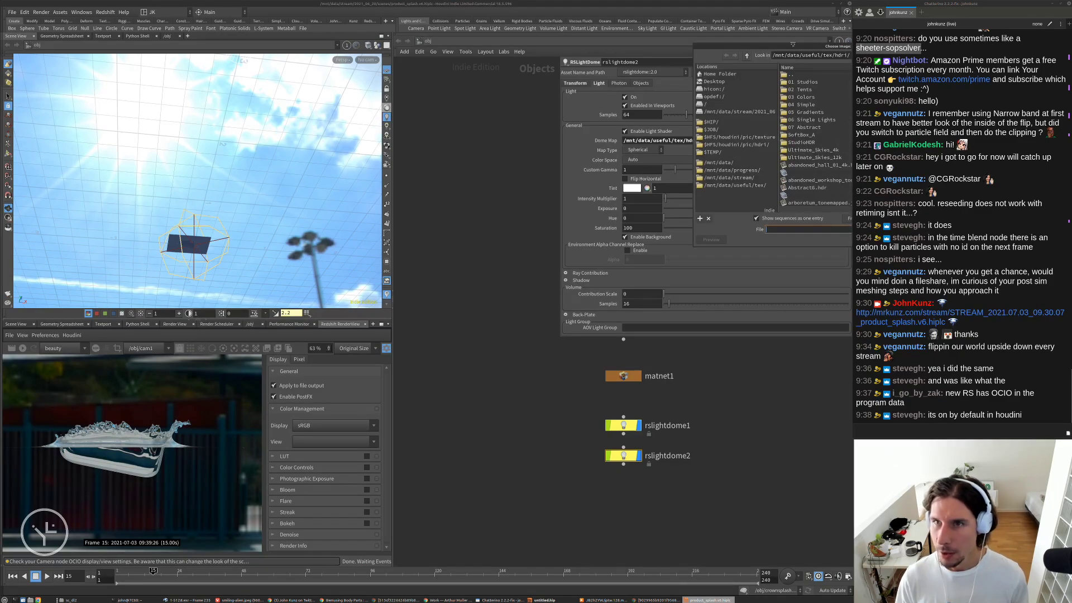
click(502, 290)
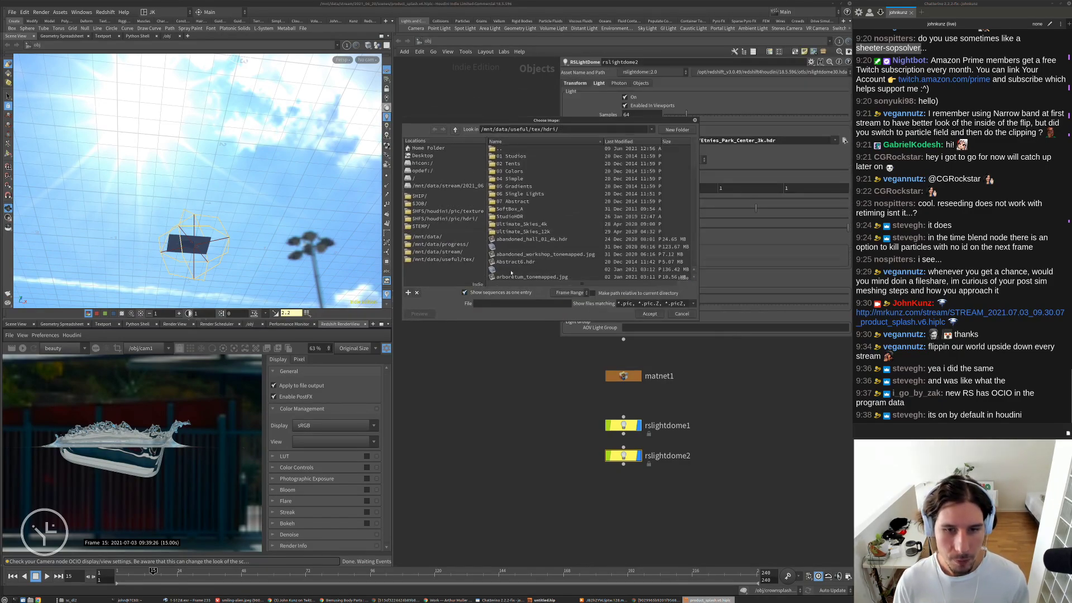
scroll(536, 256, down, 6)
scroll(537, 254, down, 5)
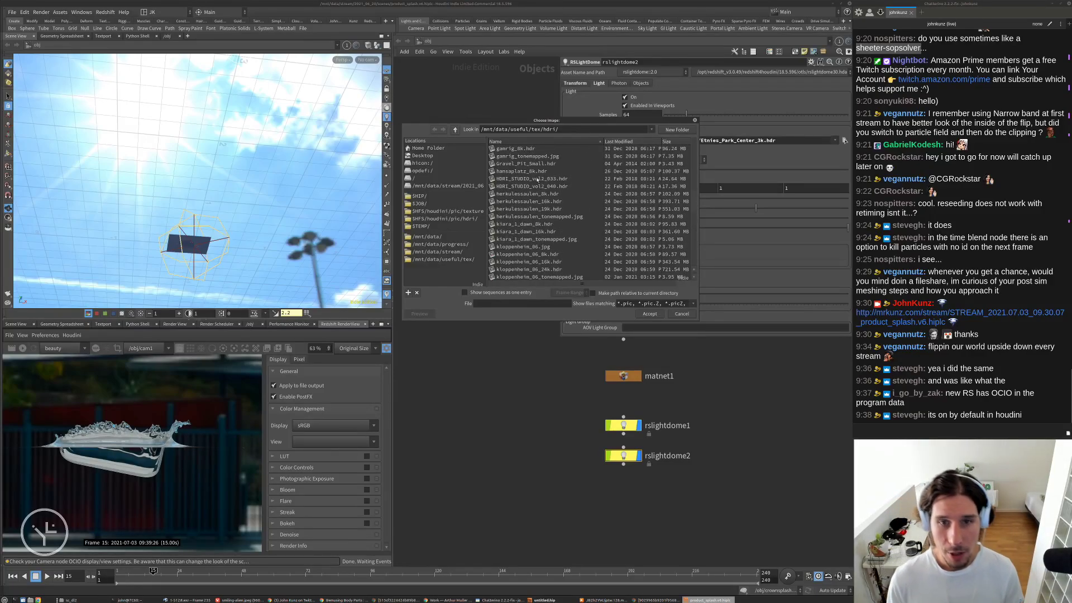
click(538, 186)
scroll(582, 248, down, 3)
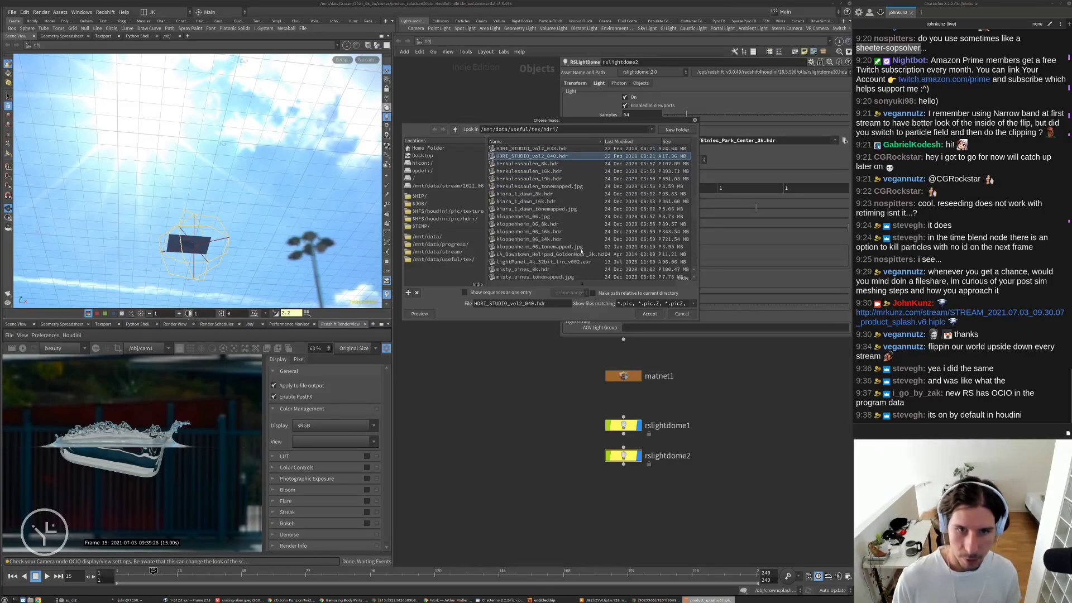
scroll(585, 239, down, 8)
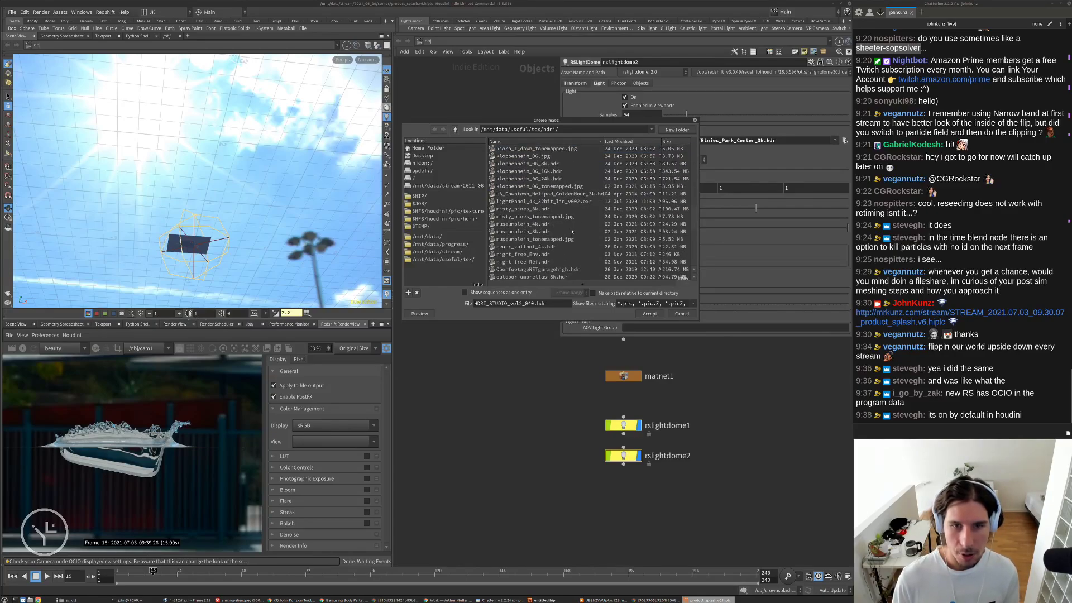
scroll(568, 233, up, 2)
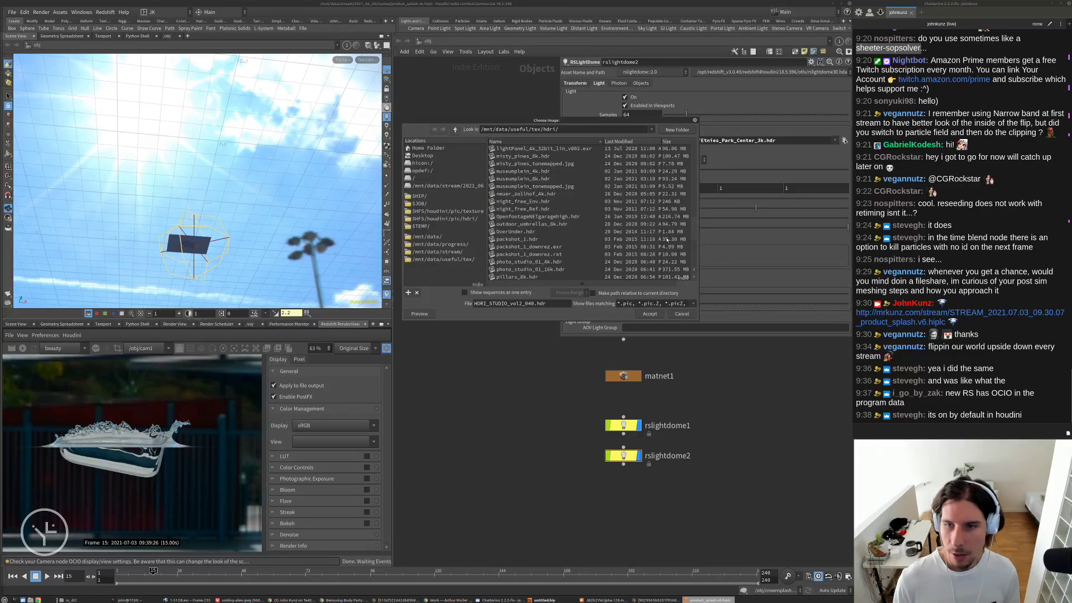
drag(696, 224, 687, 172)
double_click(530, 235)
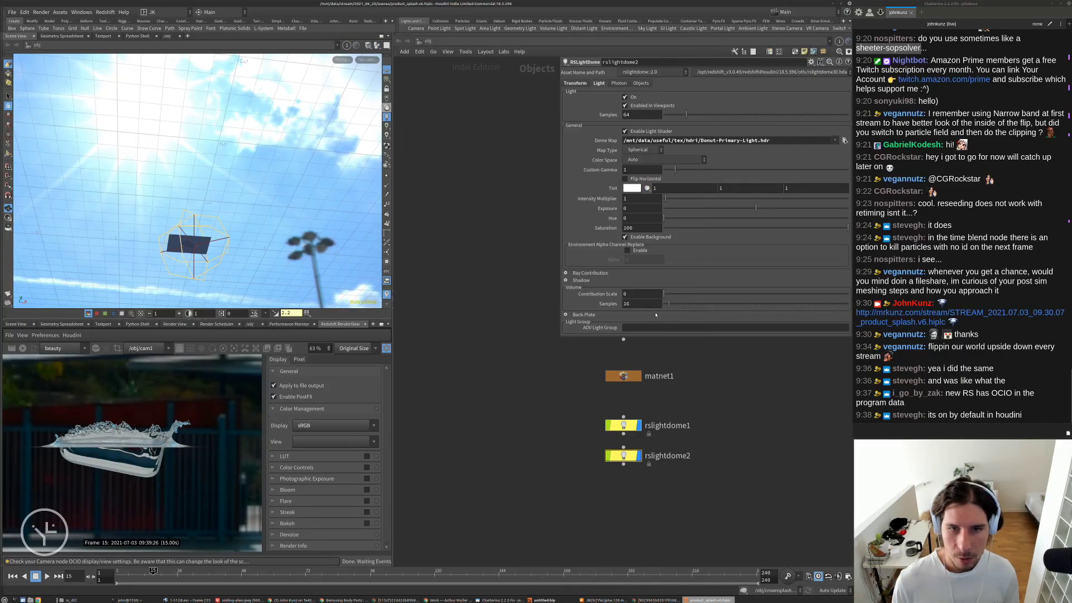
- Look around the donut light environment in the viewport and return to the cam1 view
drag(276, 166, 166, 174)
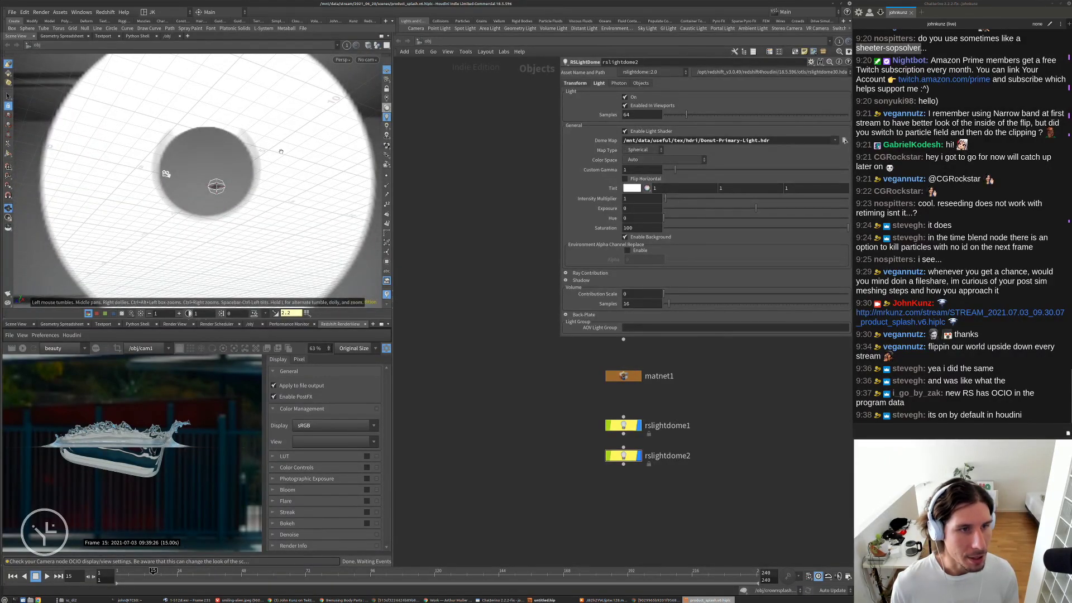
drag(281, 152, 314, 176)
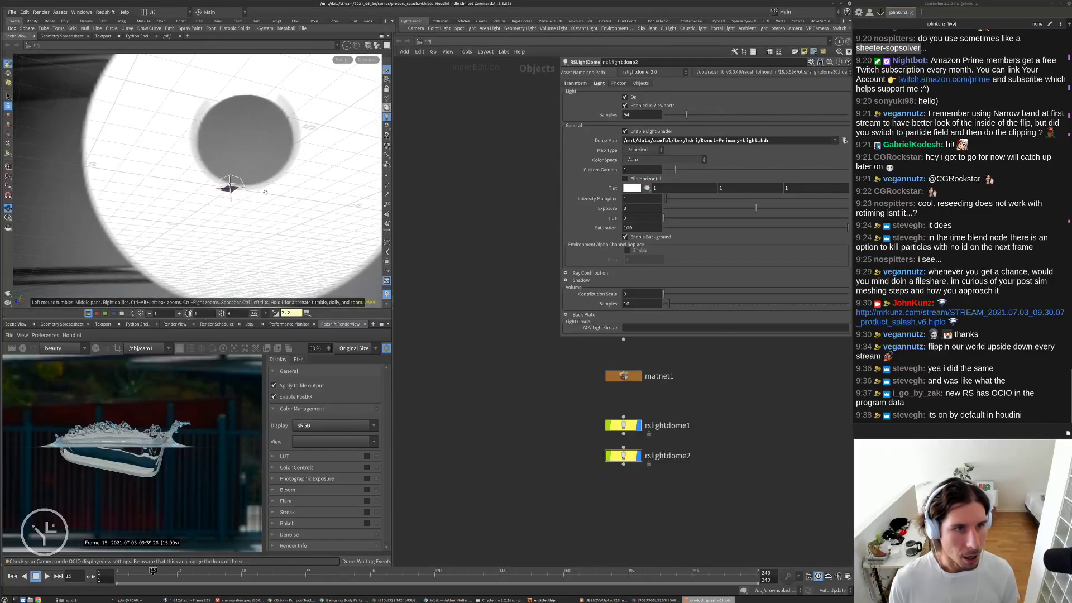
key(bracketleft)
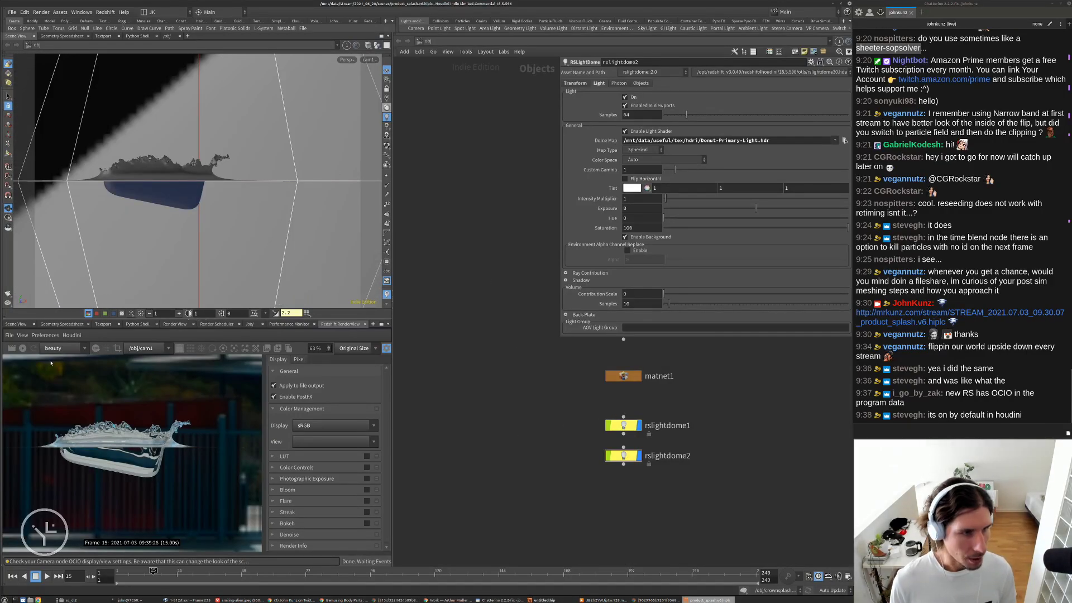
- Refresh the Redshift render with the new dome map and enlarge the render view pane
click(22, 348)
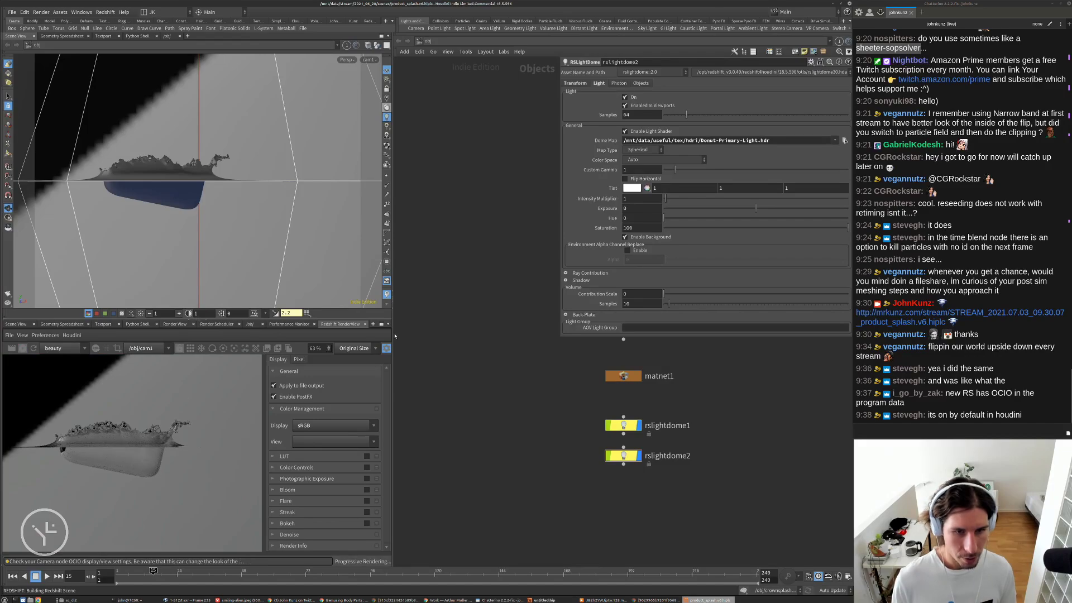
drag(393, 320, 454, 299)
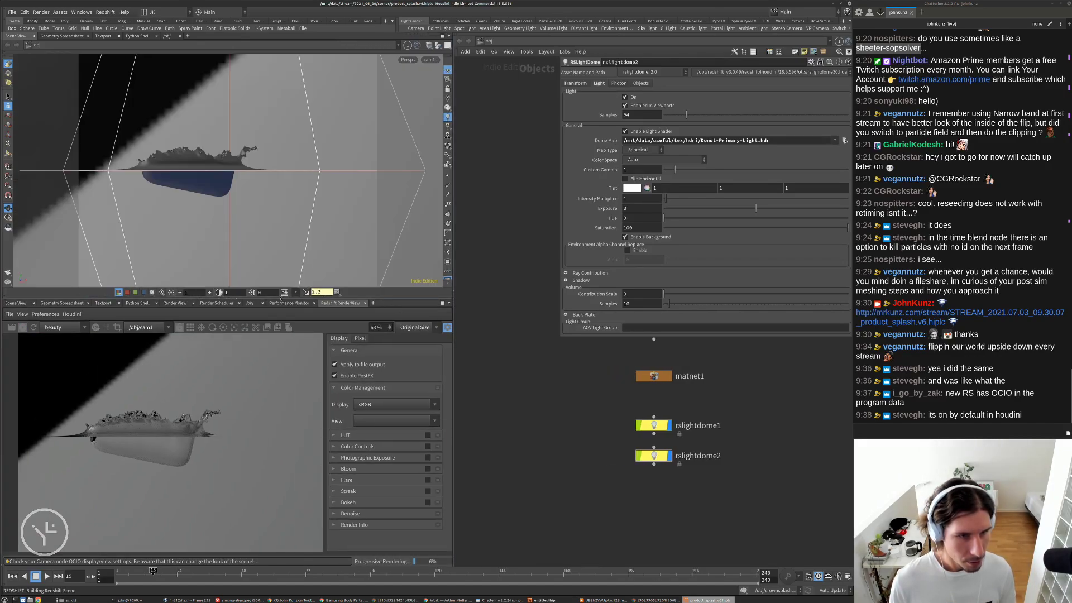
- Enlarge the render view pane and set the intensity multiplier of rslightdome2 to 4
drag(281, 299, 280, 240)
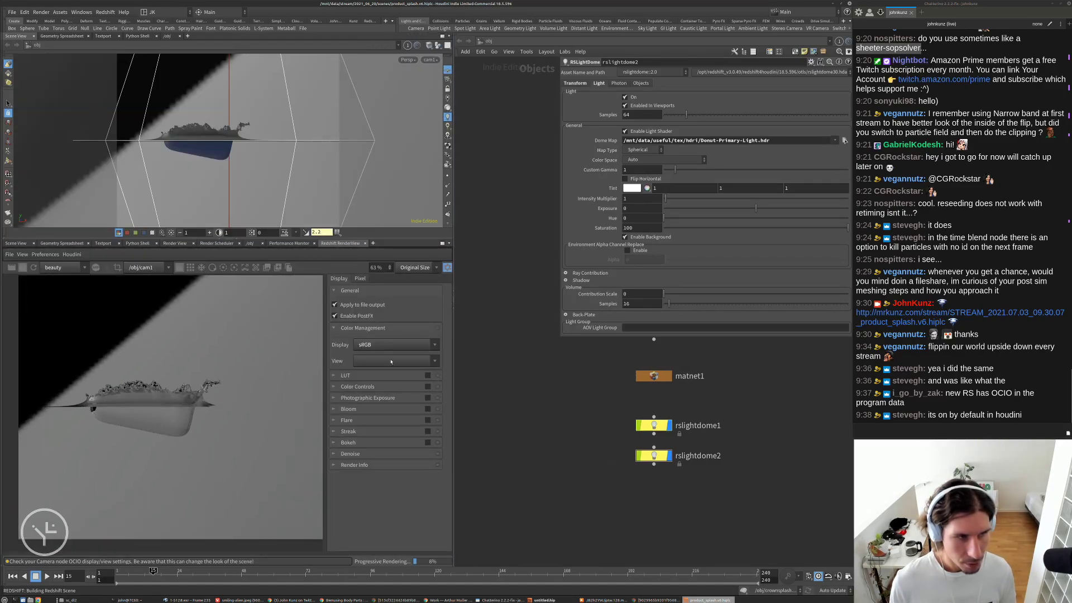
click(633, 170)
click(640, 199)
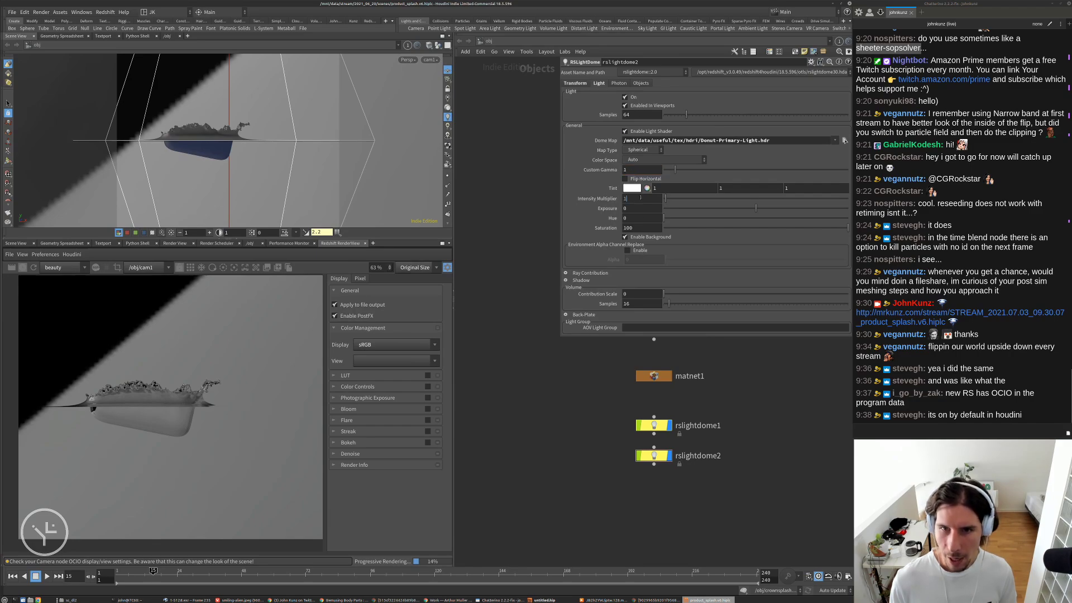
text(4)
key(Return)
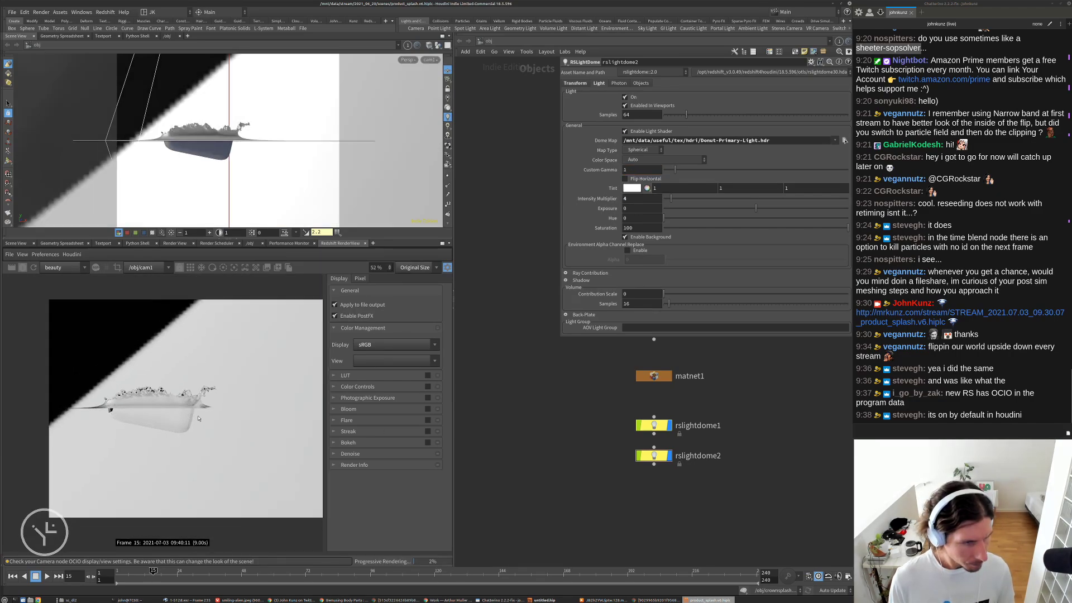
scroll(194, 423, up, 1)
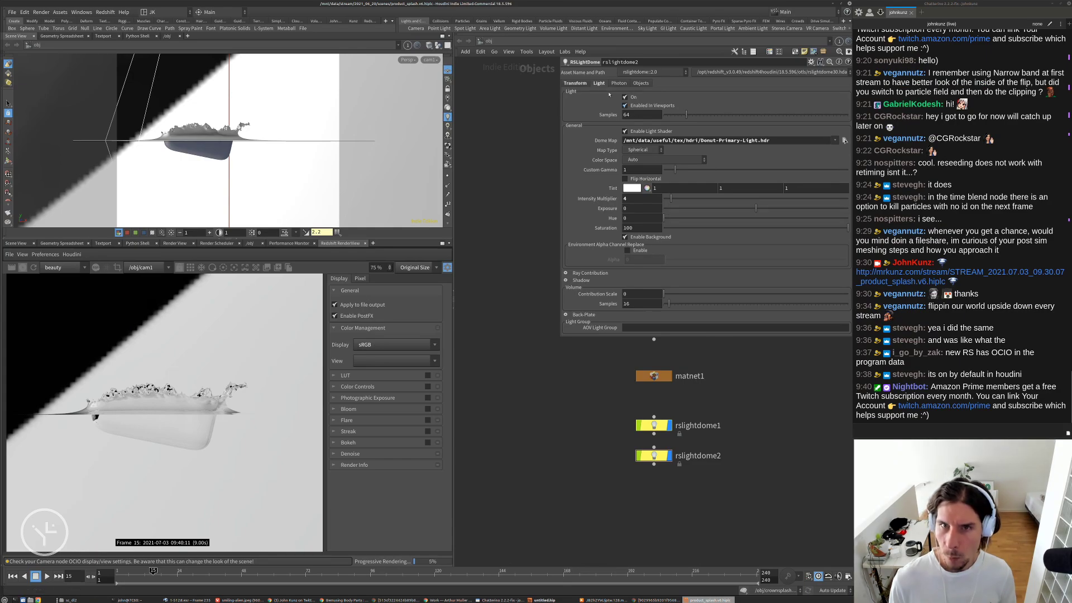
- Rotate rslightdome2 to -80 degrees around Y and check the new lighting on the splash render
click(576, 83)
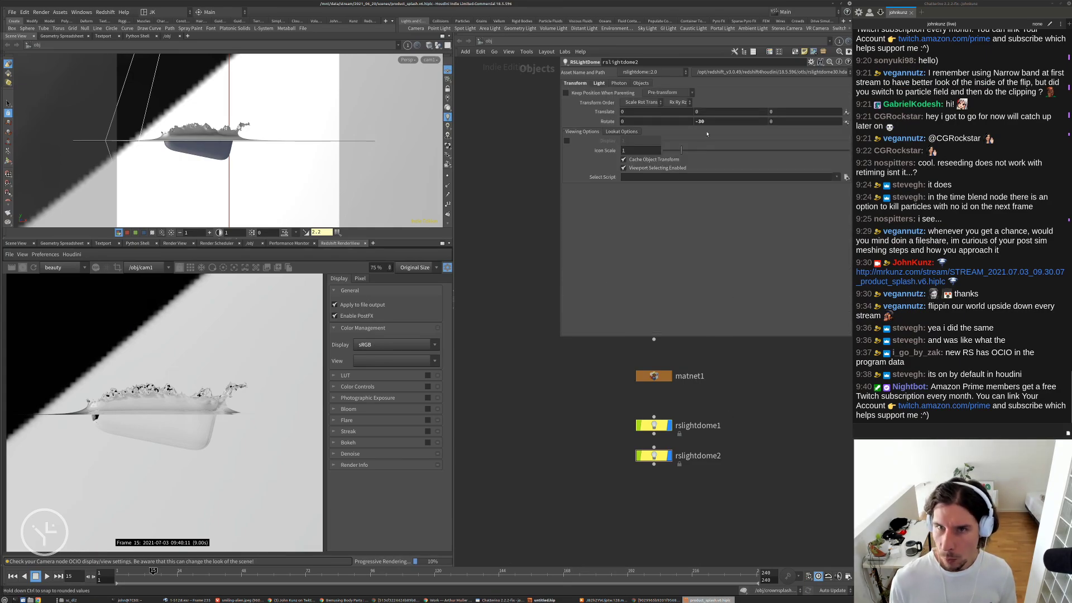
middle_drag(703, 121, 726, 93)
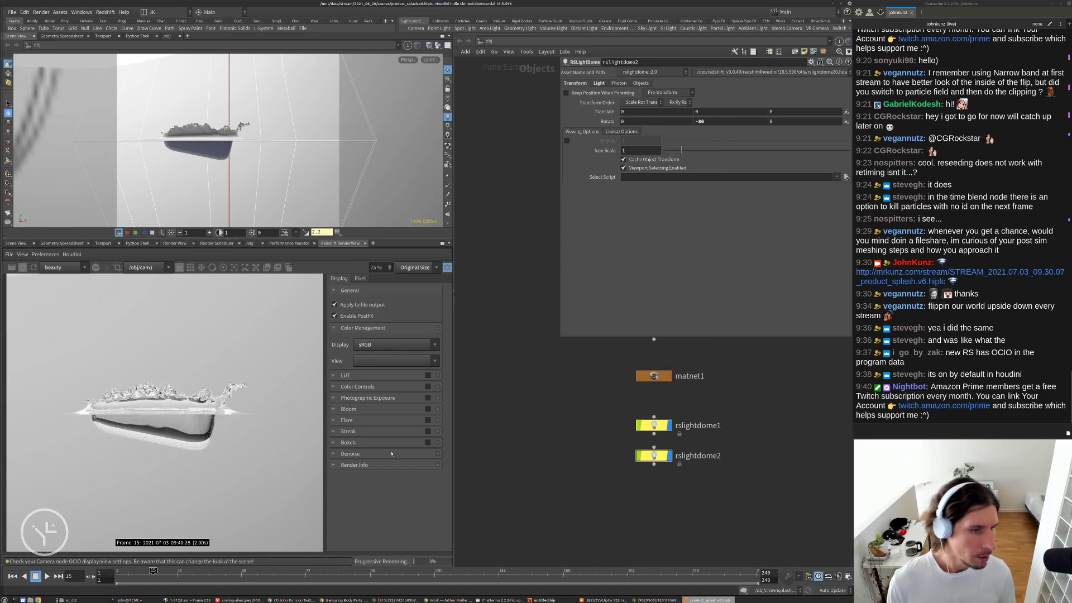
scroll(90, 429, up, 3)
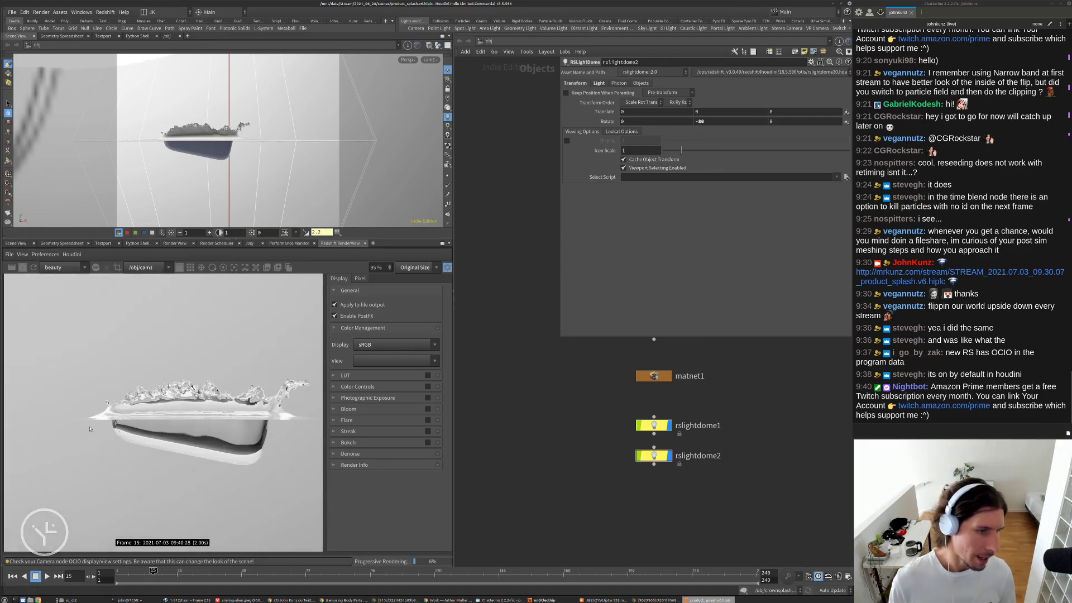
scroll(90, 429, up, 2)
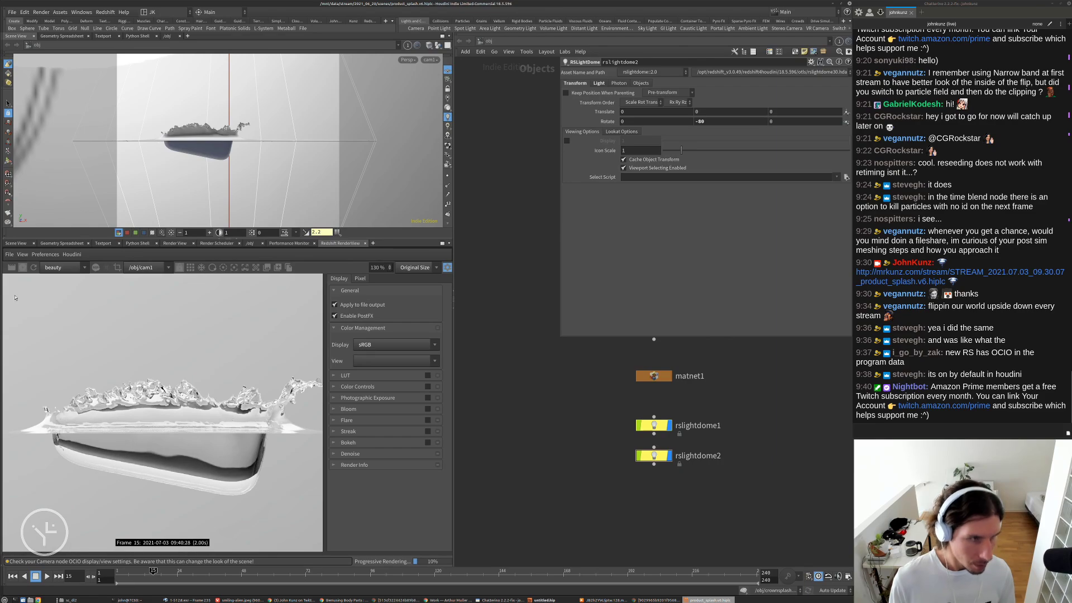
- Stop the live render, move the timeline to frame 23, and restart the render
click(22, 268)
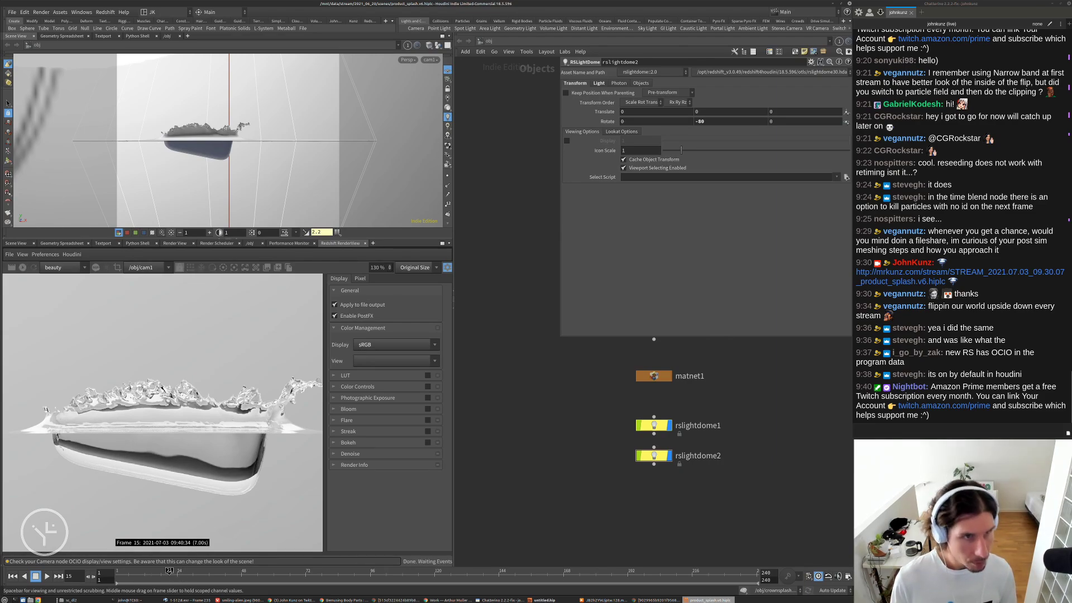
drag(169, 571, 215, 574)
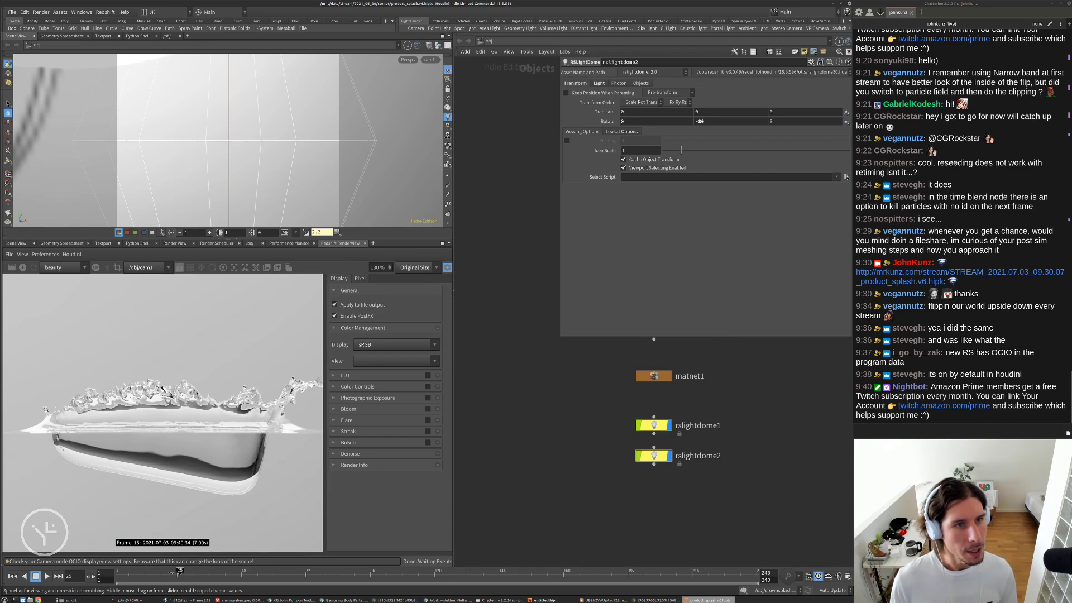
drag(179, 572, 167, 572)
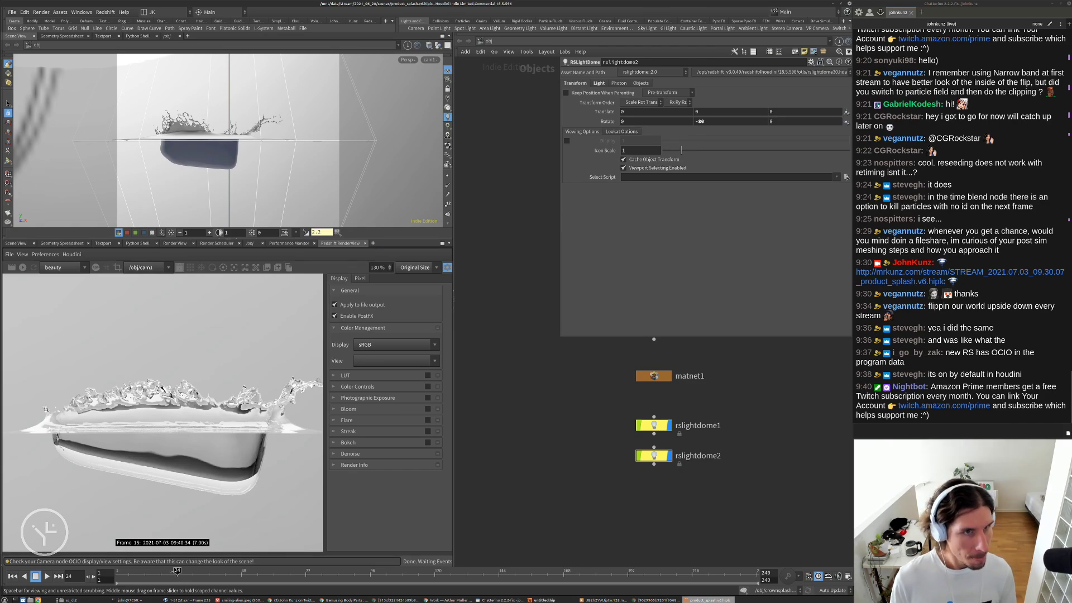
drag(171, 571, 183, 571)
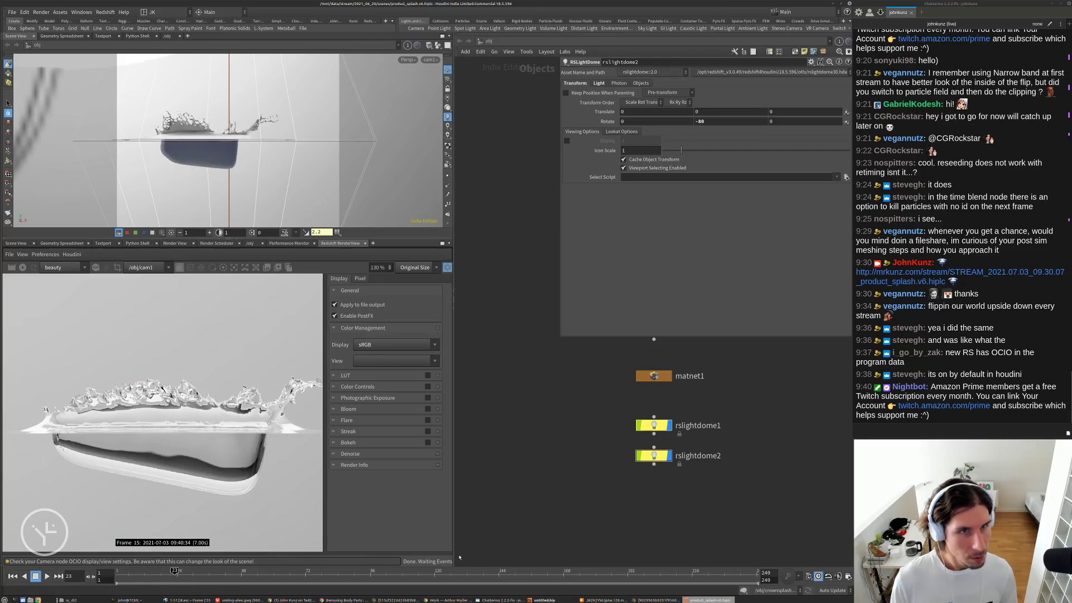
click(25, 270)
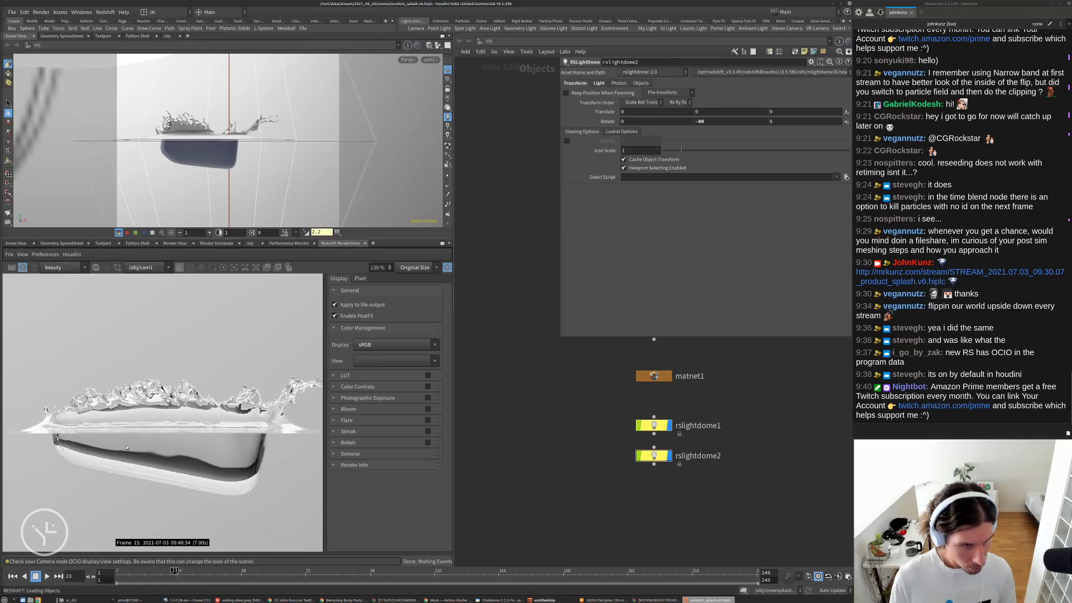
- Examine the splash crown, waterline and submerged volume in the frame 23 render up close
scroll(148, 418, down, 5)
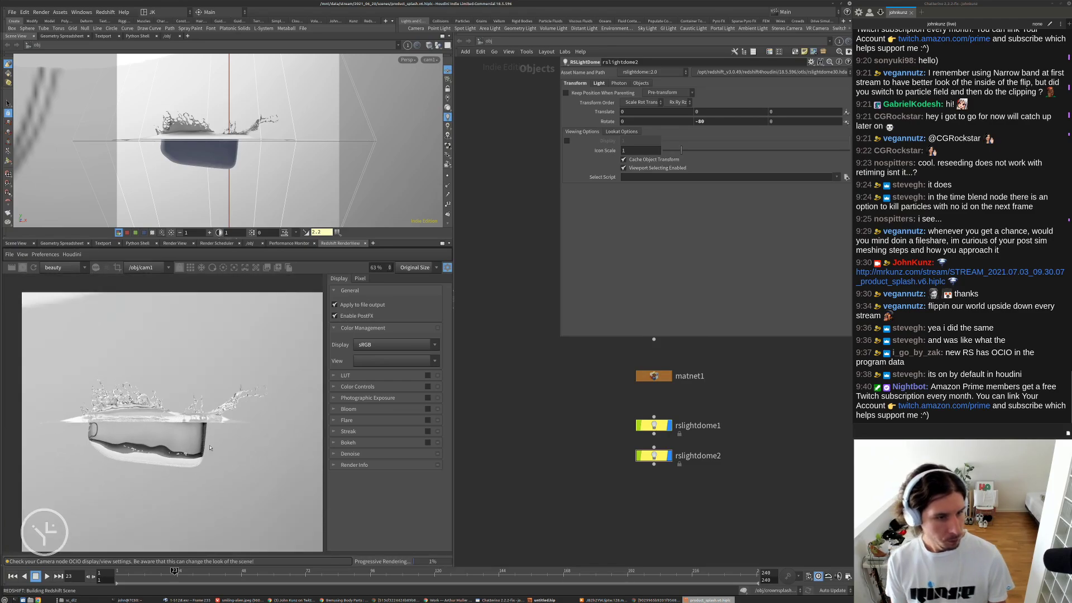
scroll(175, 452, up, 3)
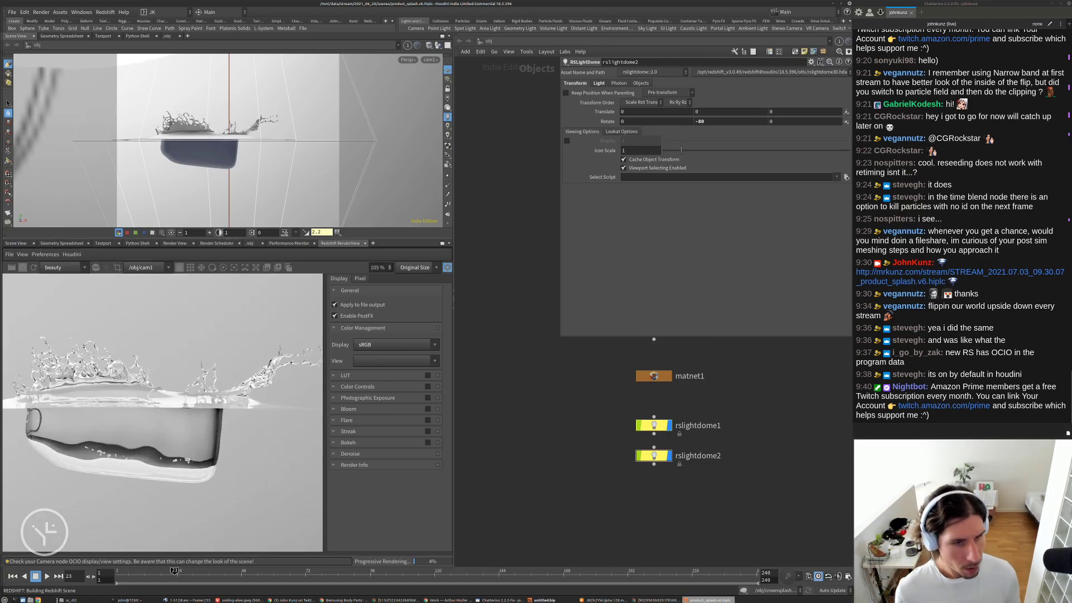
scroll(91, 448, up, 6)
scroll(78, 447, down, 4)
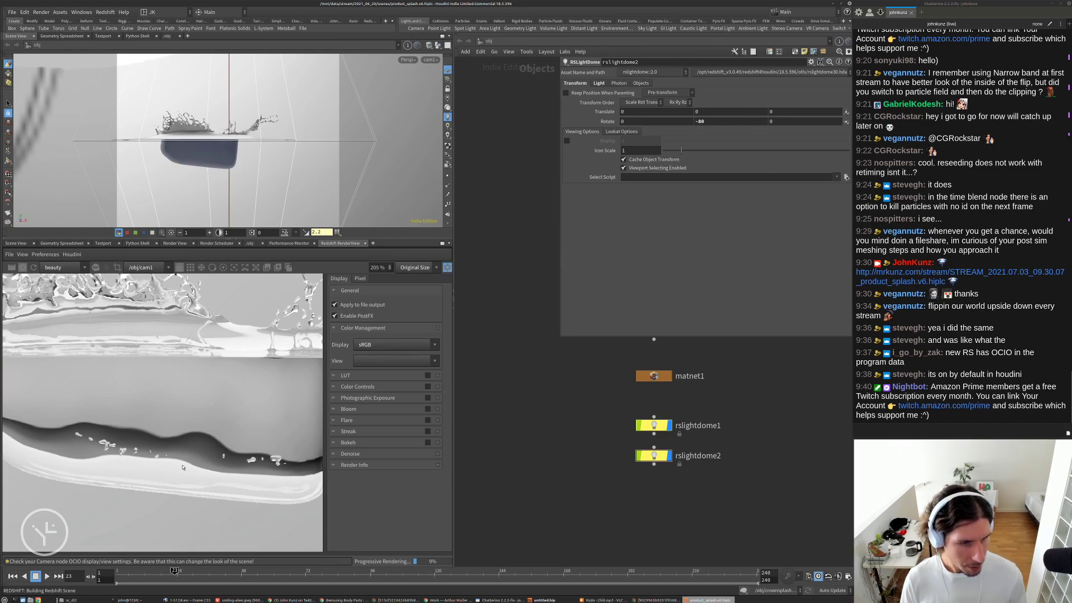
scroll(183, 467, down, 3)
scroll(67, 436, up, 4)
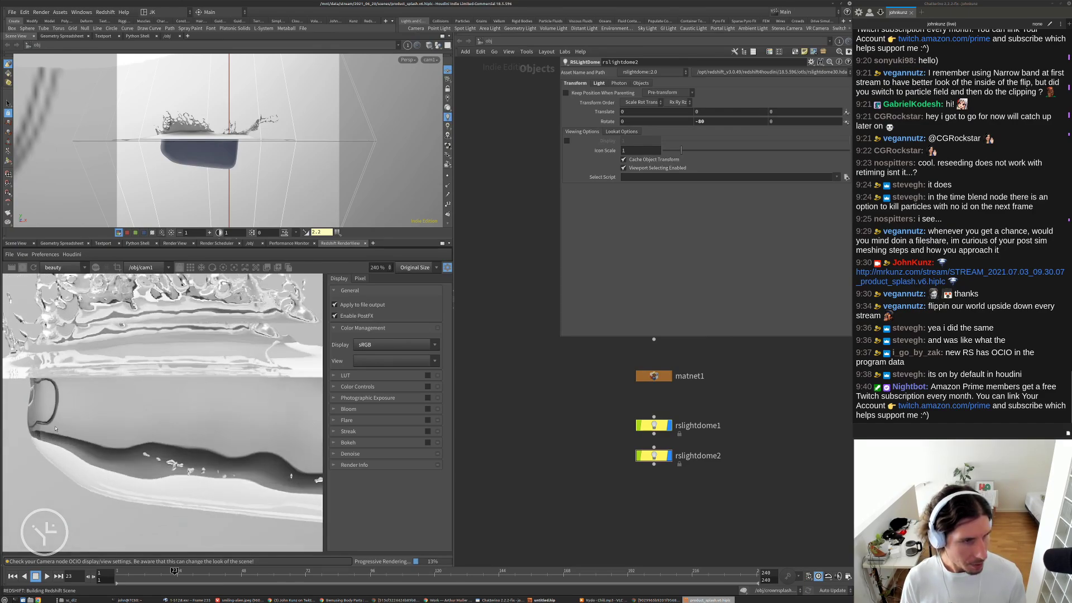
scroll(191, 483, down, 5)
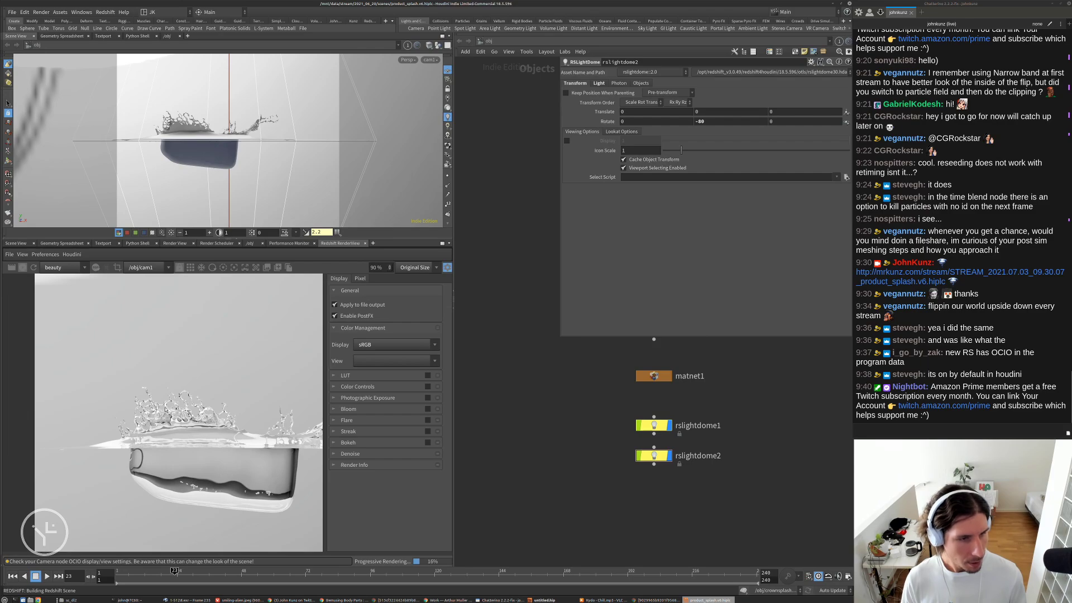
- Turn on the display of the product_can object and restart the live render
key(h)
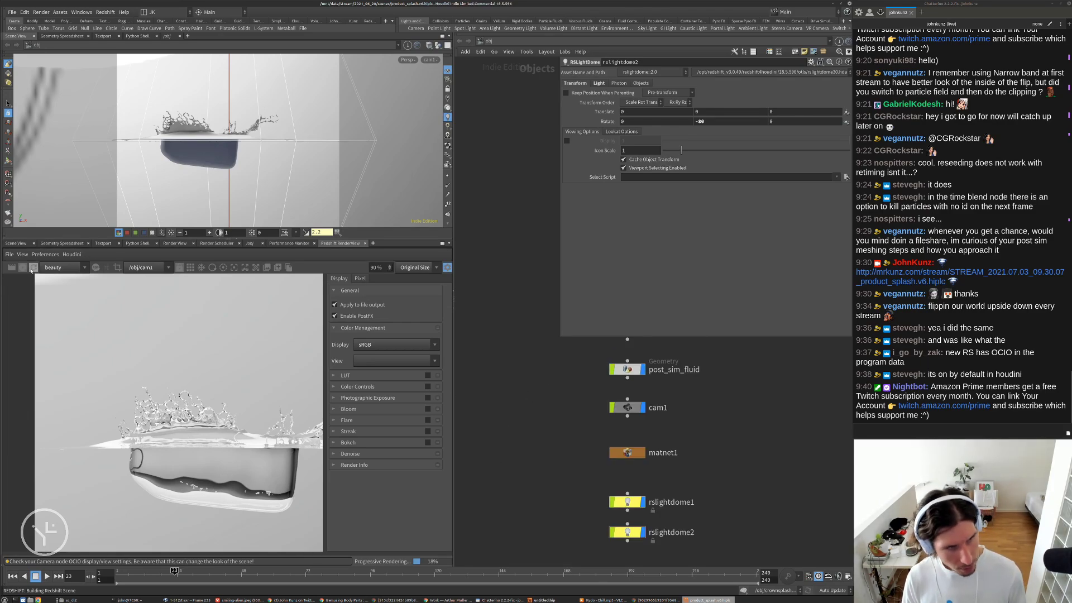
middle_drag(592, 363, 526, 483)
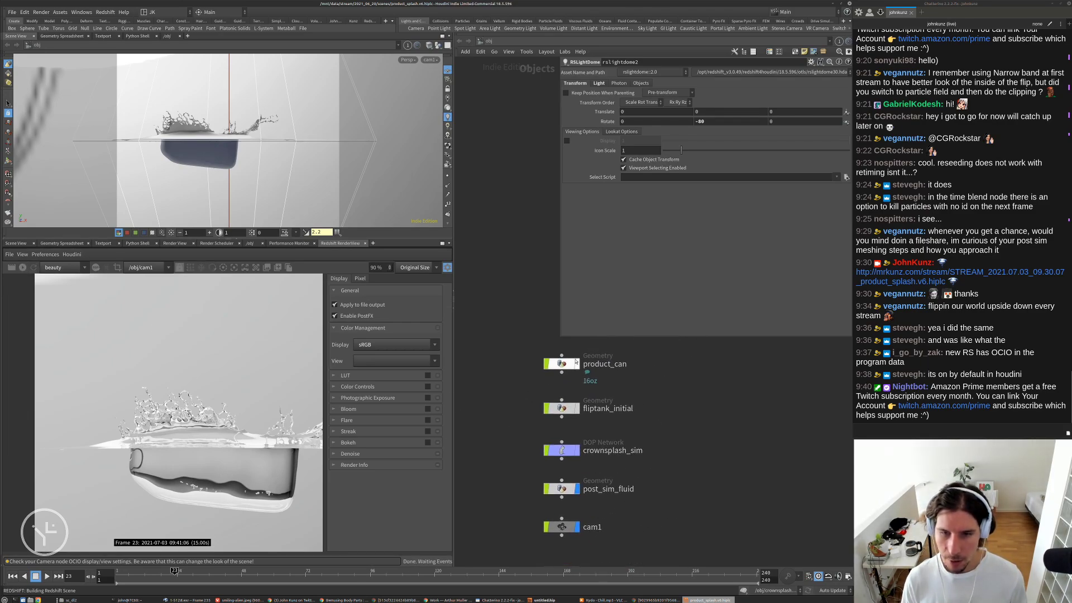
click(23, 268)
- Examine the rendered can beneath the water surface and the fine splash detail above it
scroll(291, 514, up, 3)
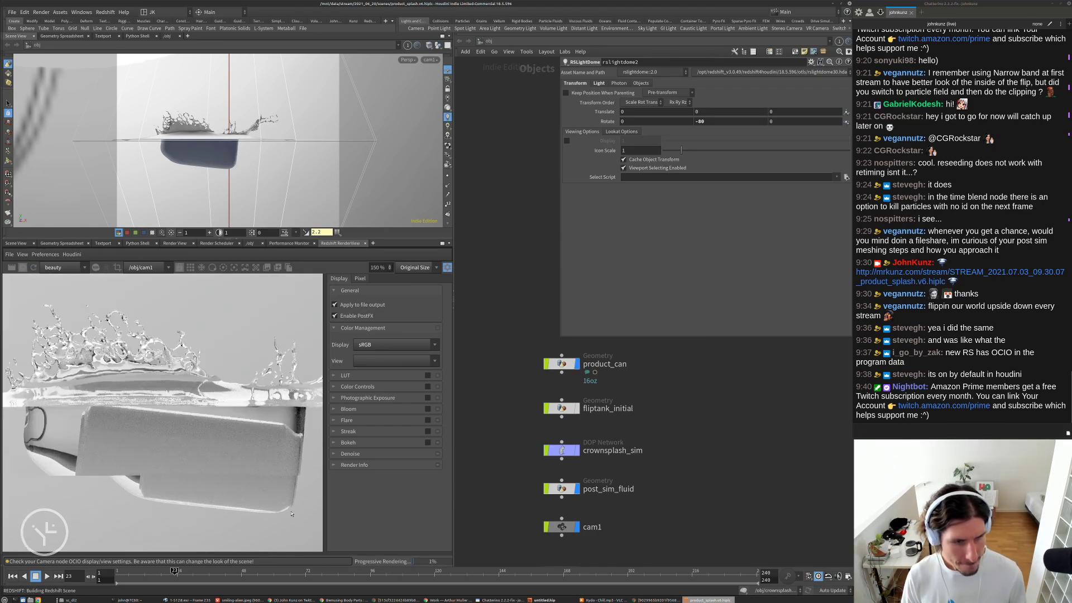
scroll(122, 370, up, 3)
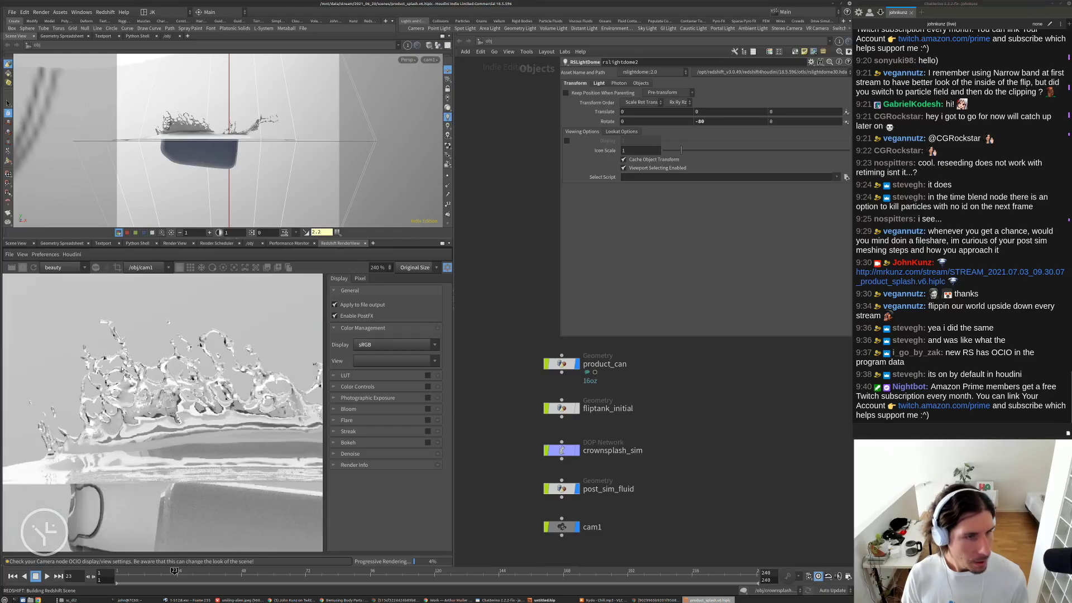
scroll(117, 358, up, 3)
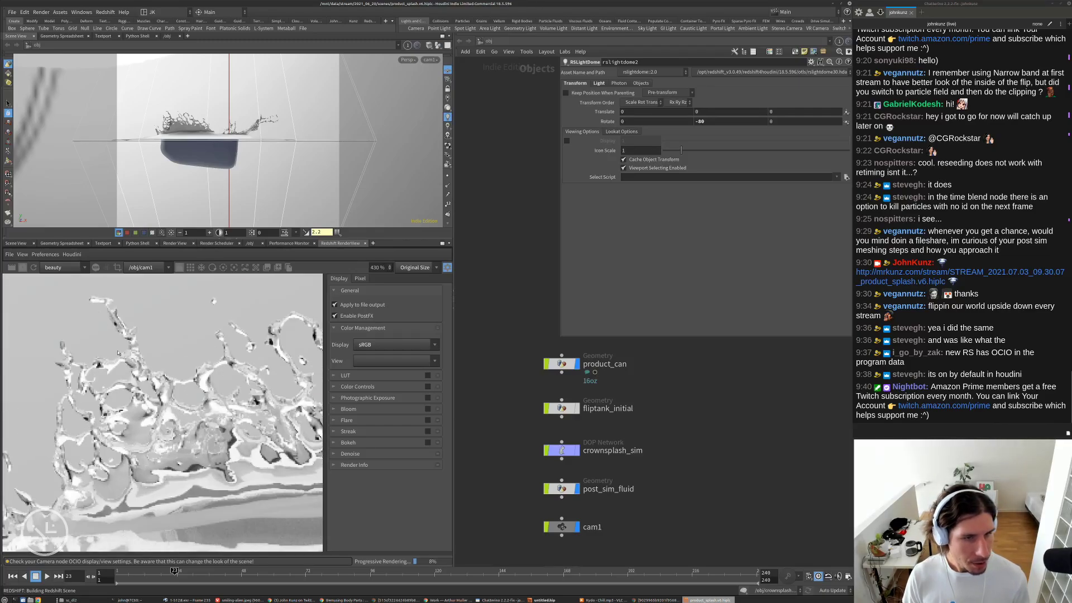
scroll(58, 342, down, 8)
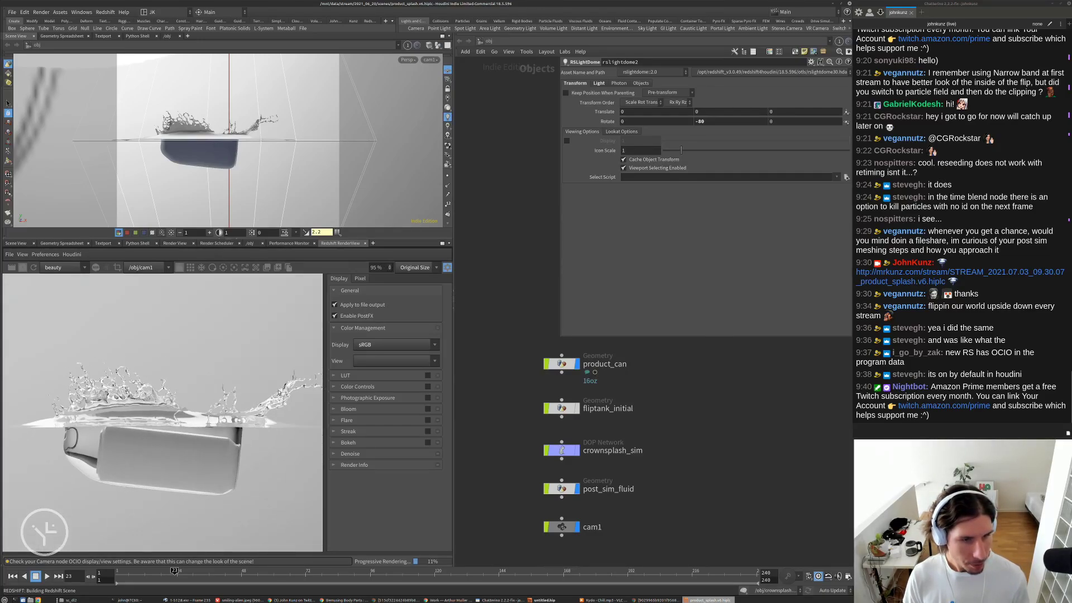
scroll(168, 401, down, 1)
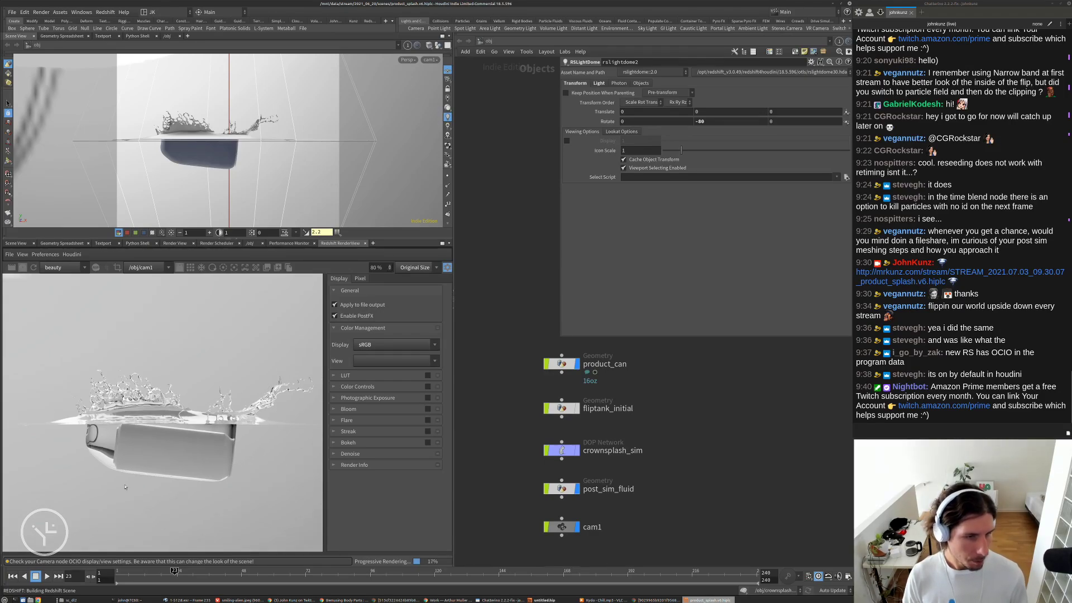
scroll(125, 487, up, 2)
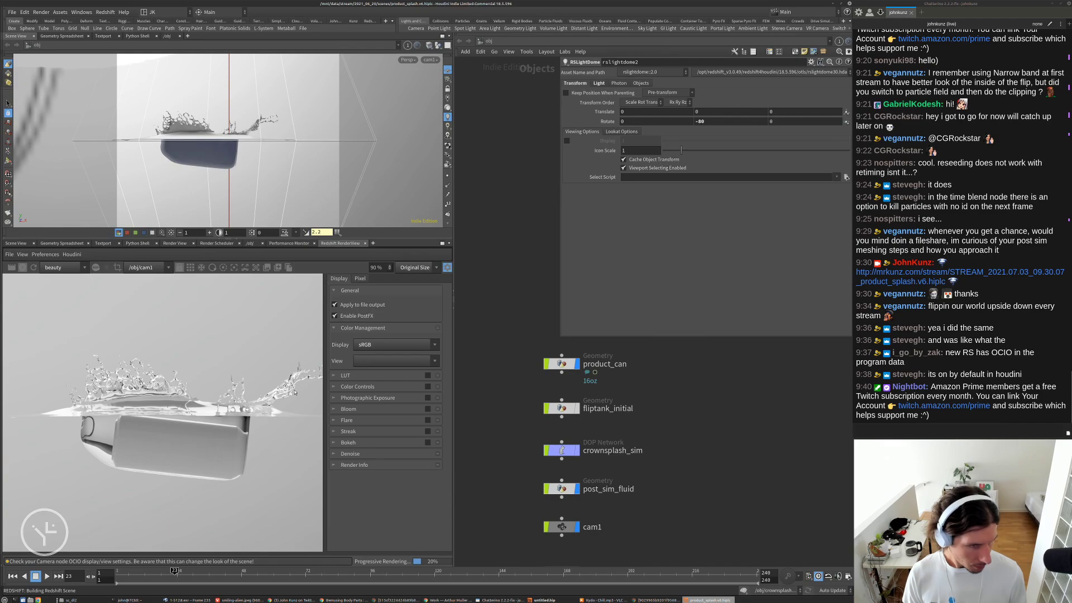
scroll(295, 392, down, 2)
- Switch off rslightdome2 and turn on rslightdome1 as the scene's dome light
scroll(601, 480, down, 4)
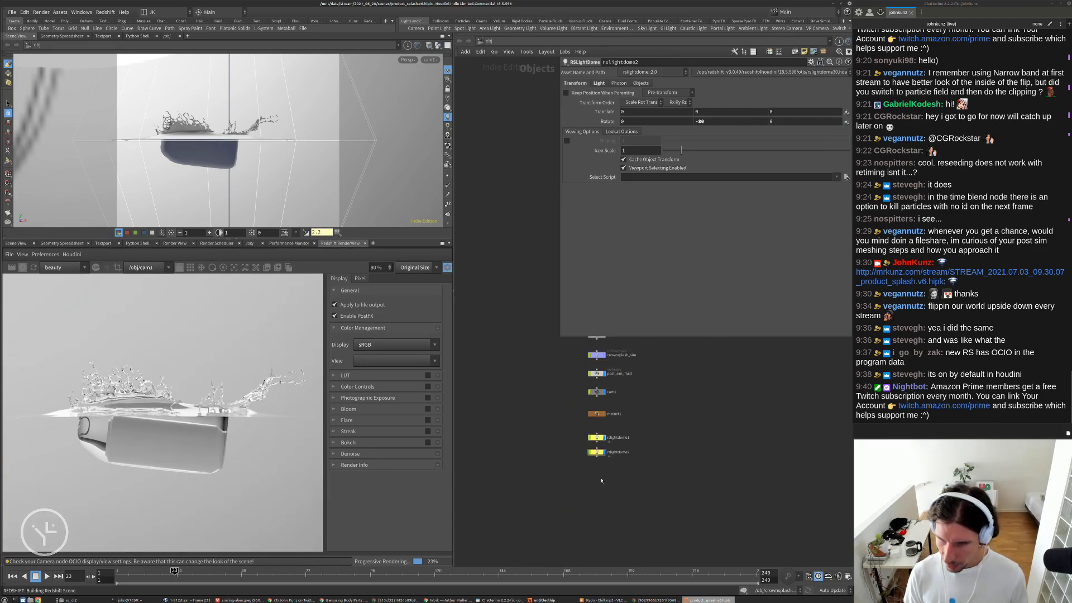
scroll(601, 481, up, 3)
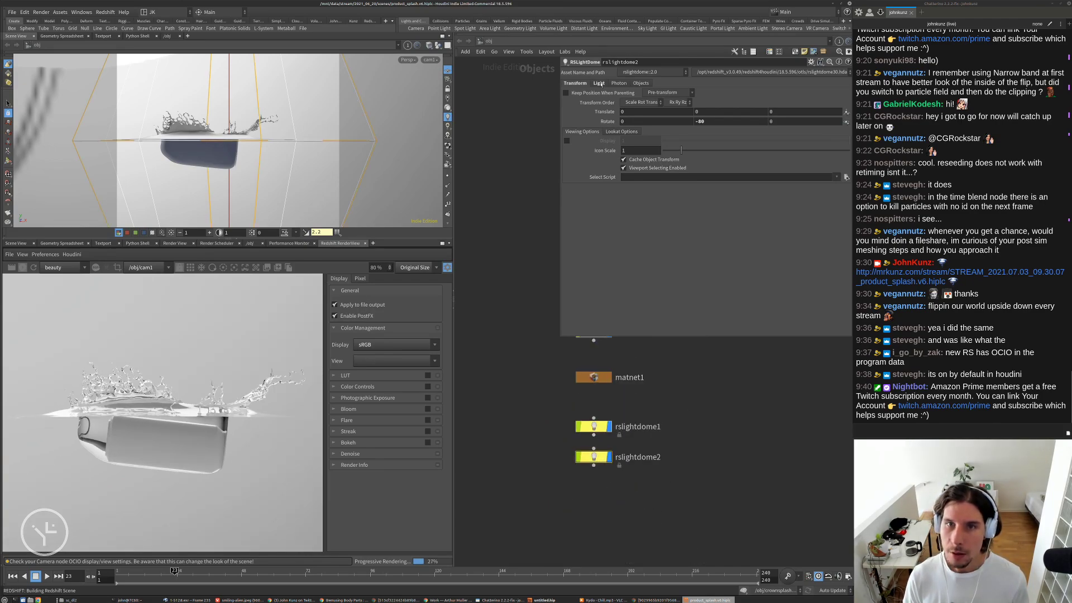
click(602, 84)
click(625, 97)
click(595, 427)
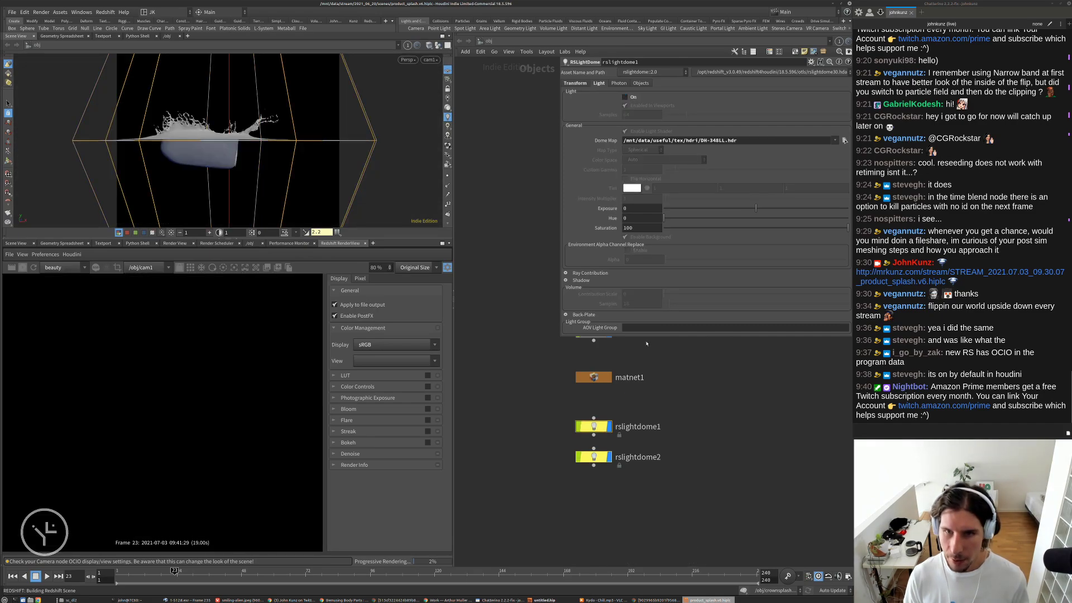
click(633, 98)
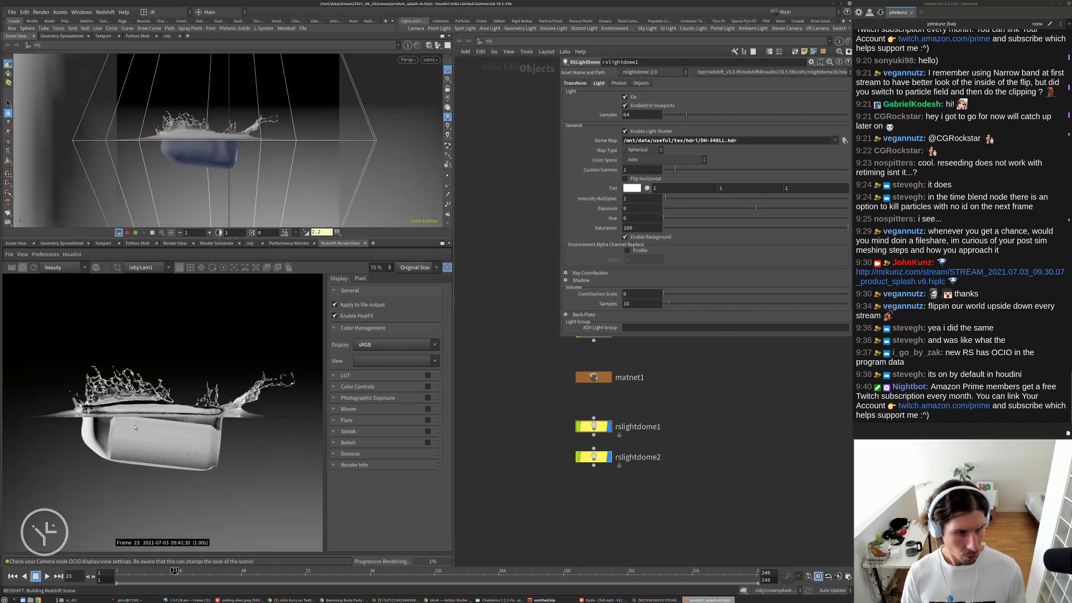
- Rotate rslightdome1 to 20 degrees around Y and inspect the splash render under it
scroll(118, 407, down, 2)
click(595, 426)
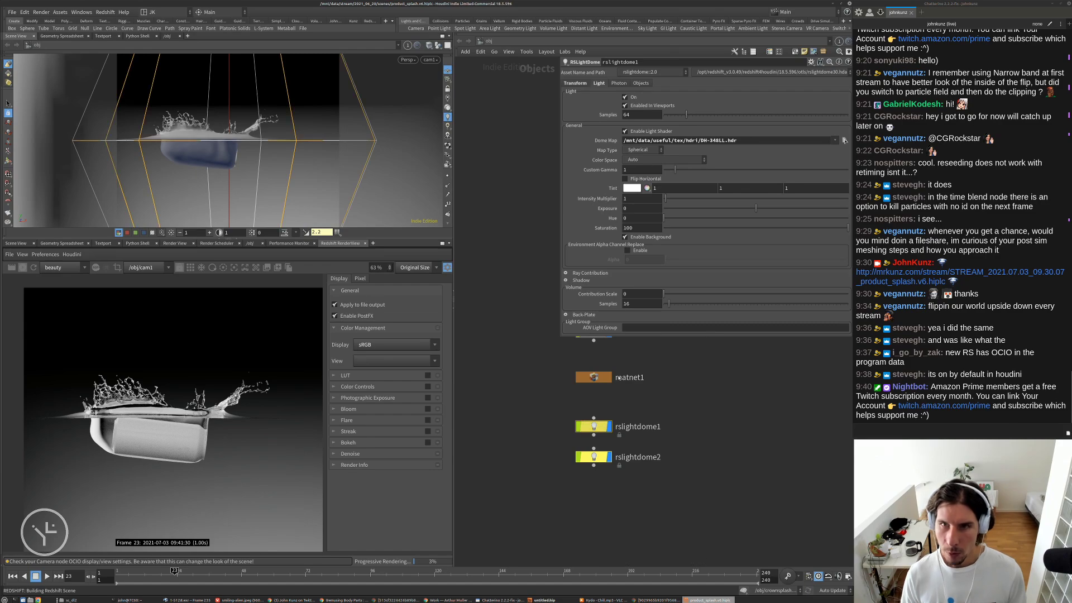
click(575, 83)
middle_drag(719, 122, 746, 88)
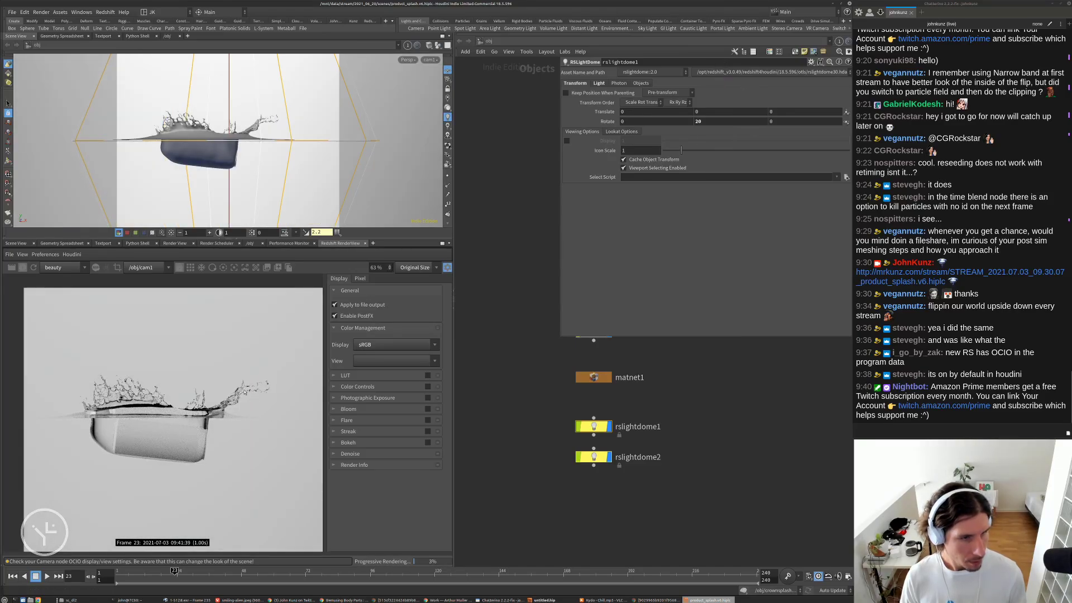
scroll(132, 385, up, 10)
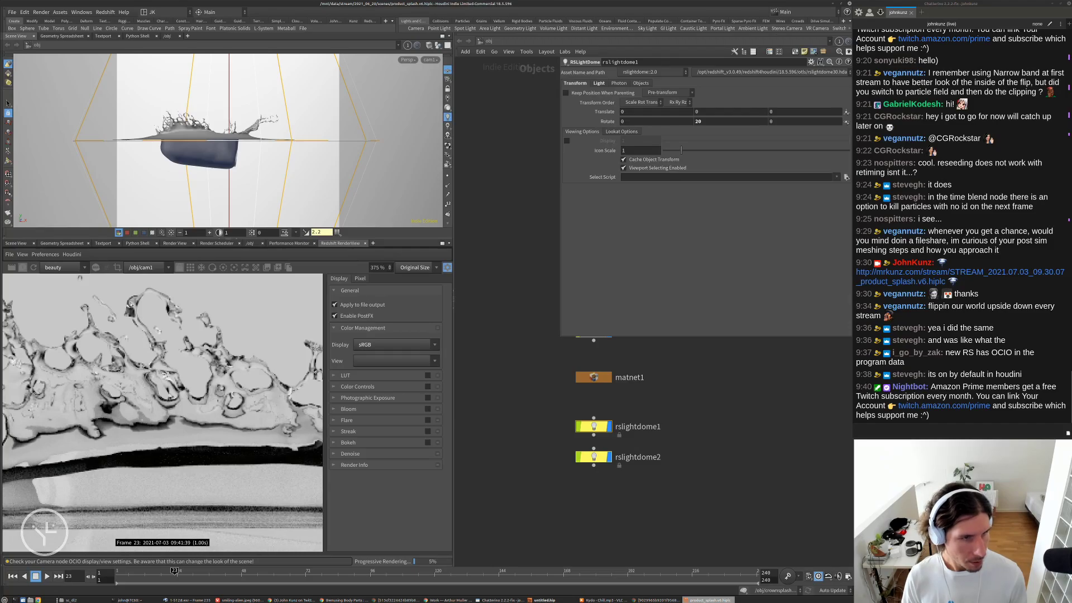
scroll(67, 383, down, 7)
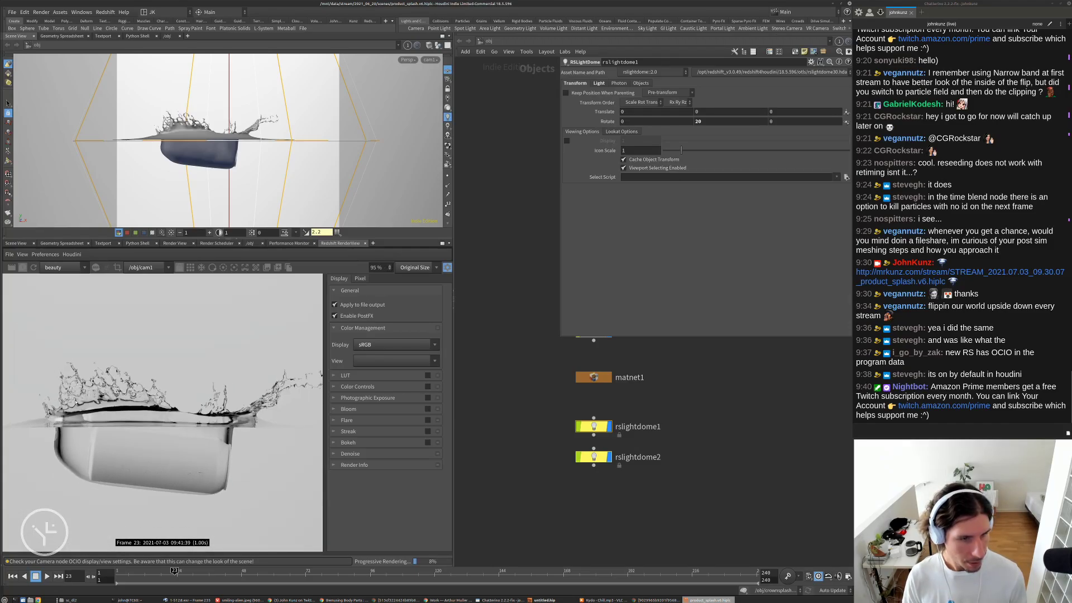
scroll(217, 422, down, 2)
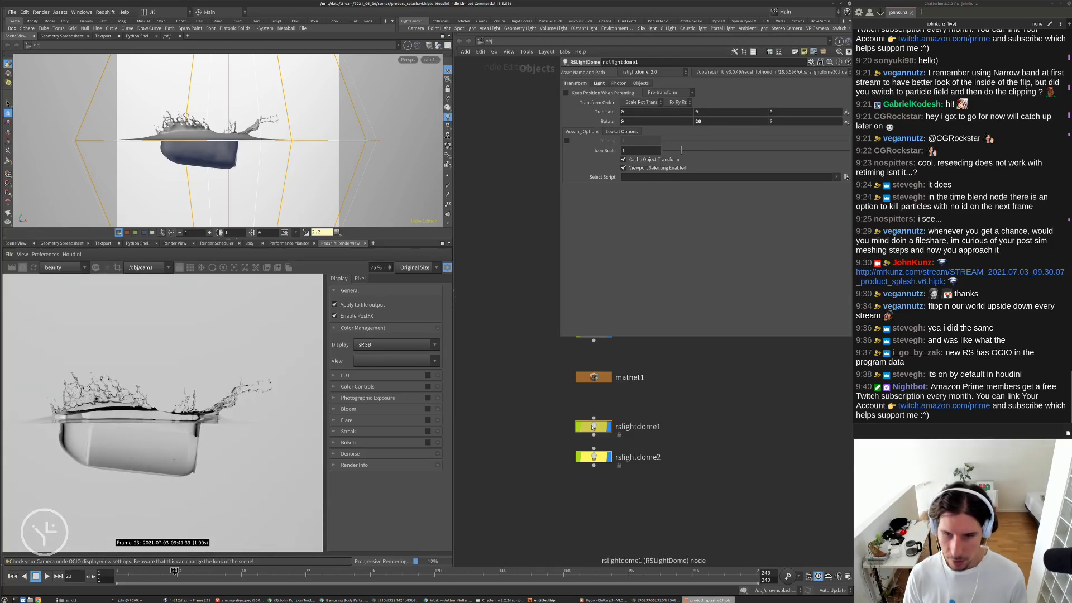
- Switch off rslightdome1 and turn on rslightdome2 so the splash is lit by the Donut-Primary-Light HDRI
click(599, 83)
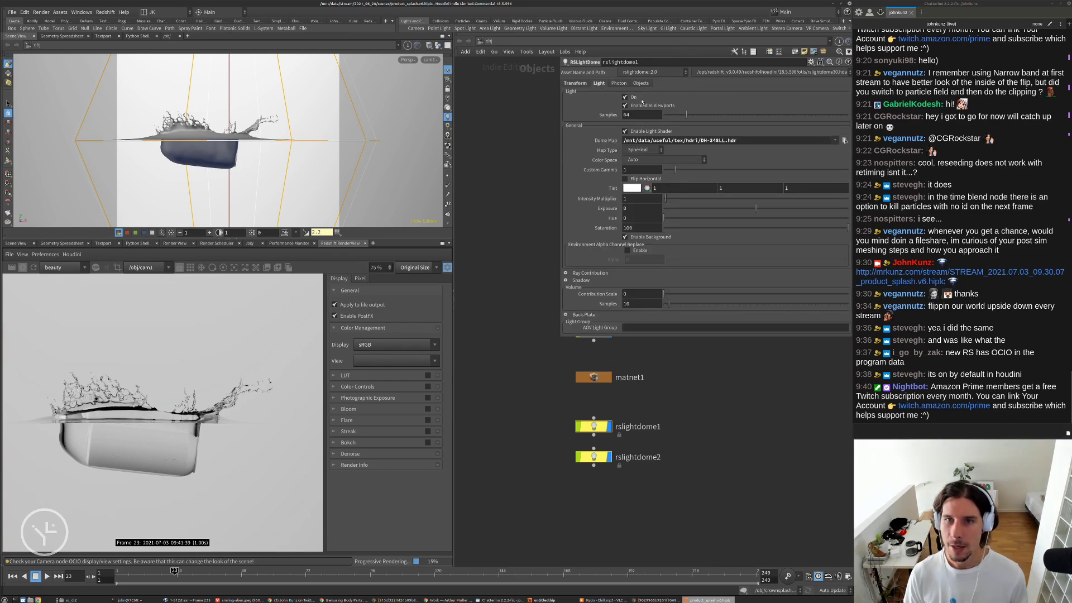
click(625, 97)
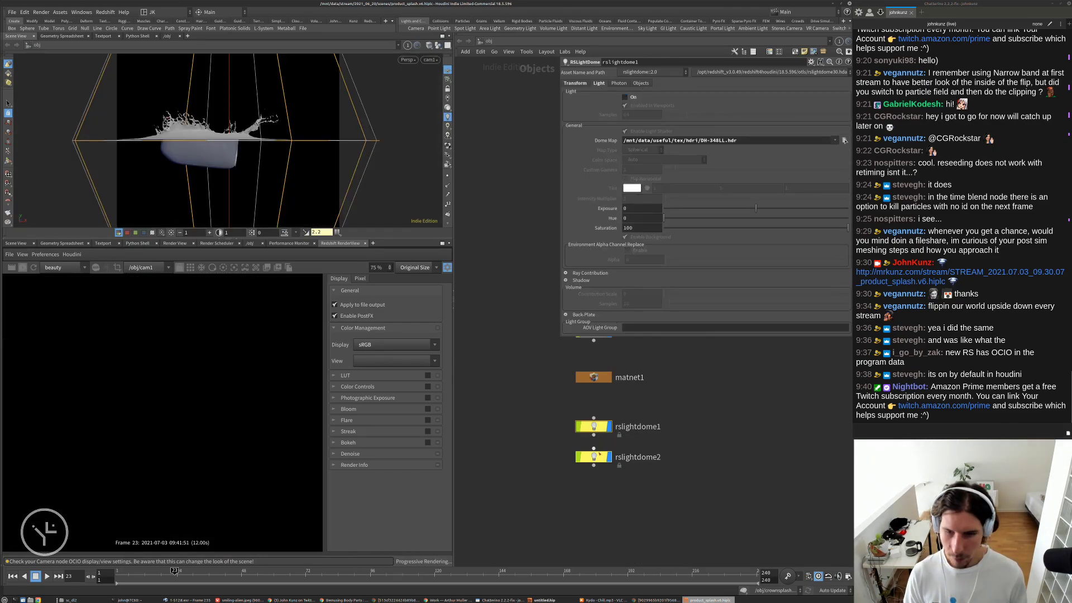
click(625, 97)
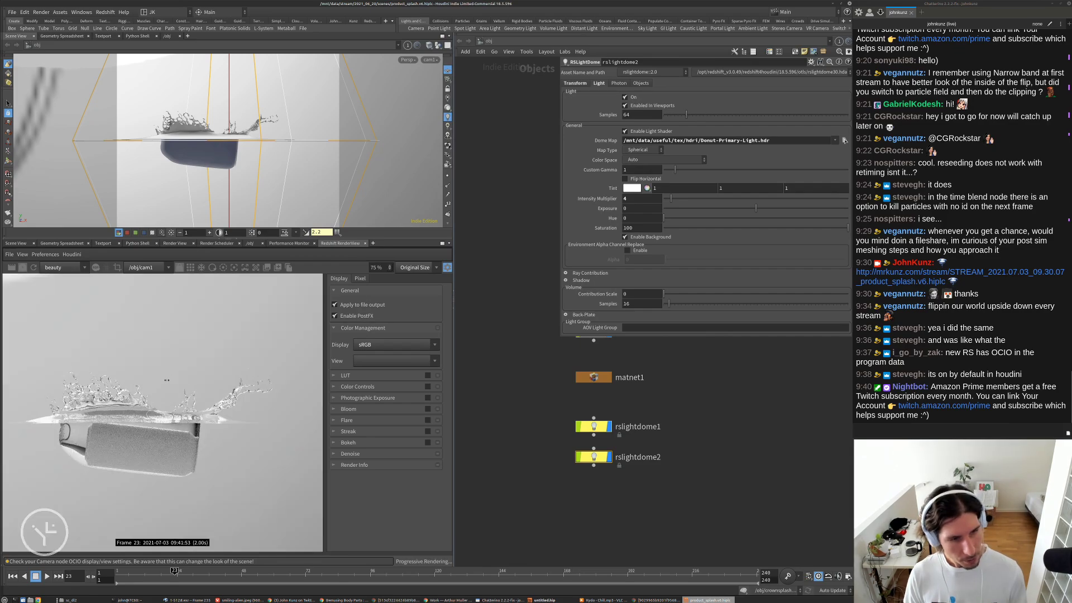
scroll(92, 412, up, 1)
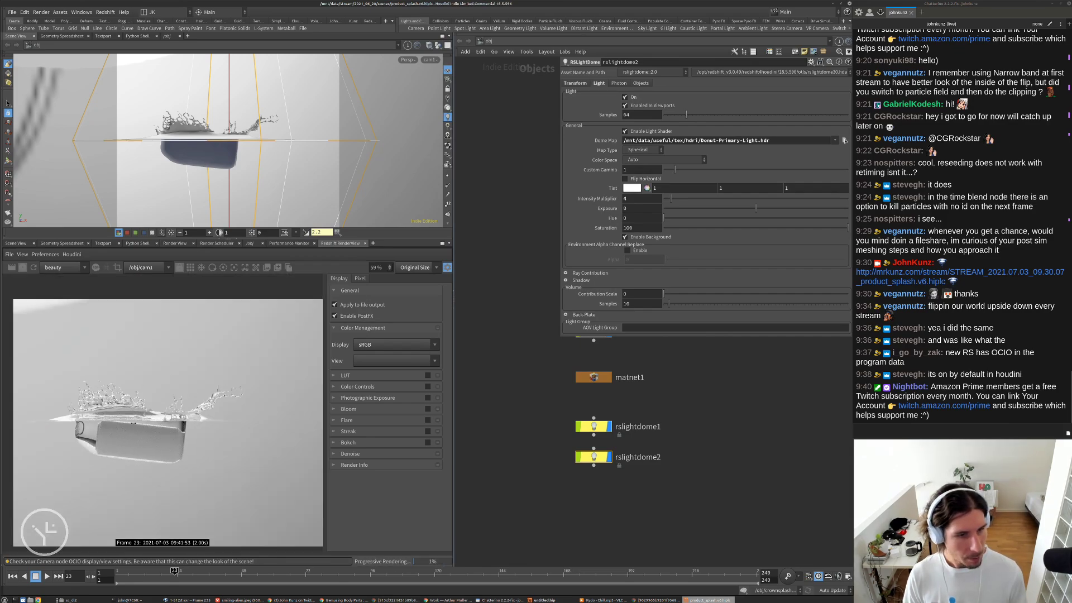
- Rotate rslightdome2 to 250 degrees around Y and inspect the can and splash render under it
click(576, 83)
middle_drag(720, 121, 846, 87)
scroll(177, 421, down, 3)
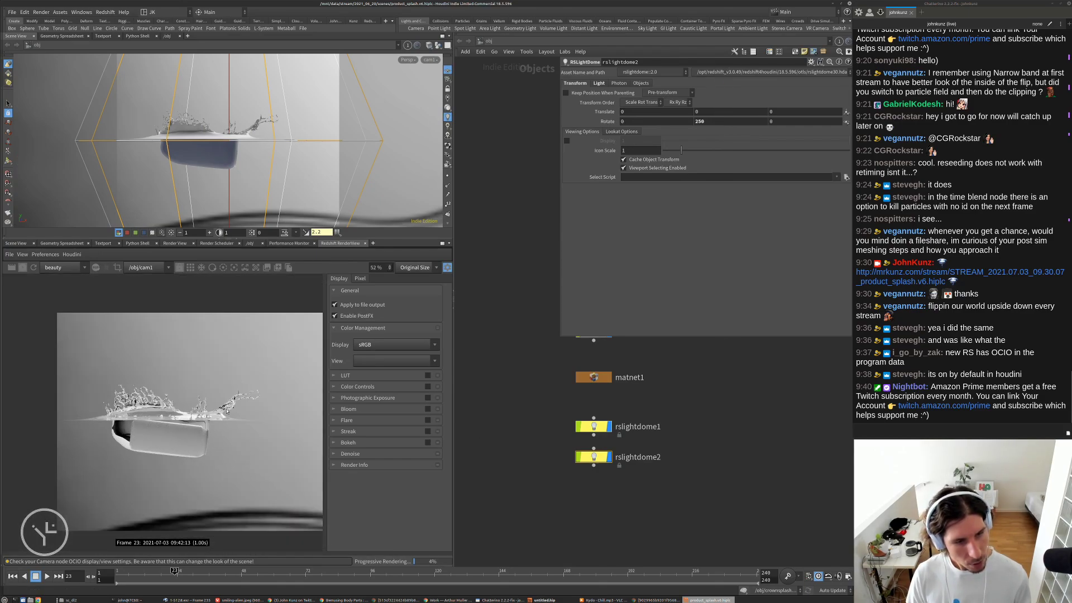
scroll(702, 438, down, 4)
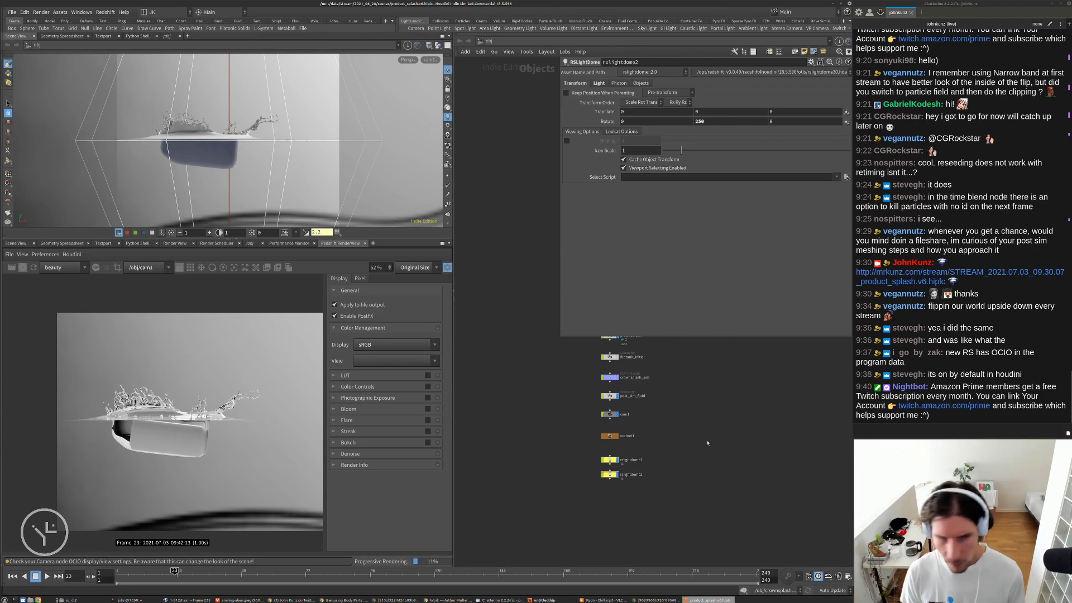
scroll(181, 430, up, 2)
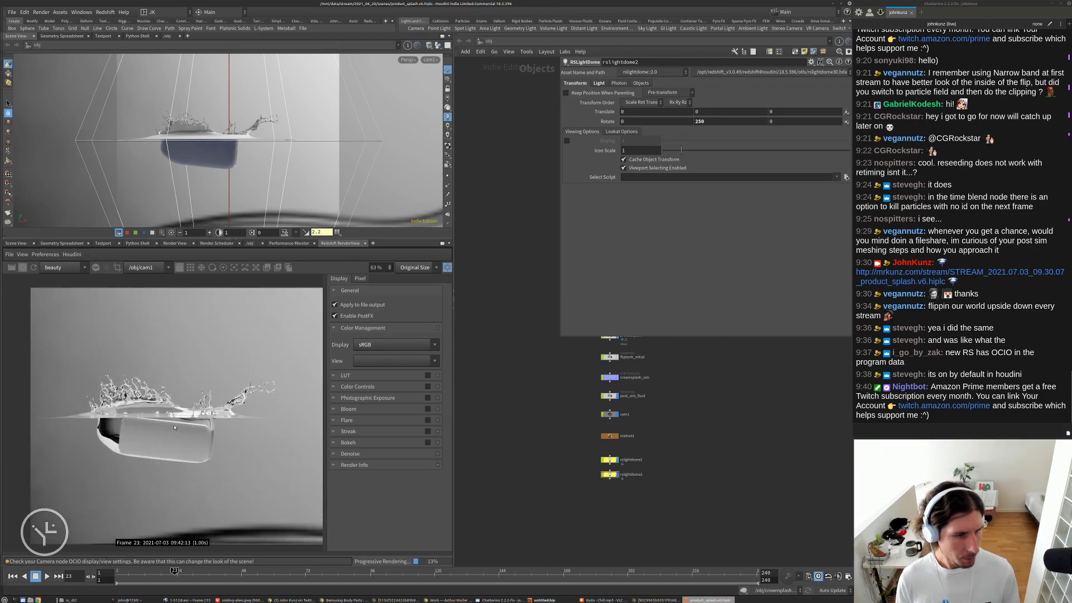
- Add a Grid object to the scene beside the existing objects and enter its geometry network
middle_drag(687, 412, 635, 488)
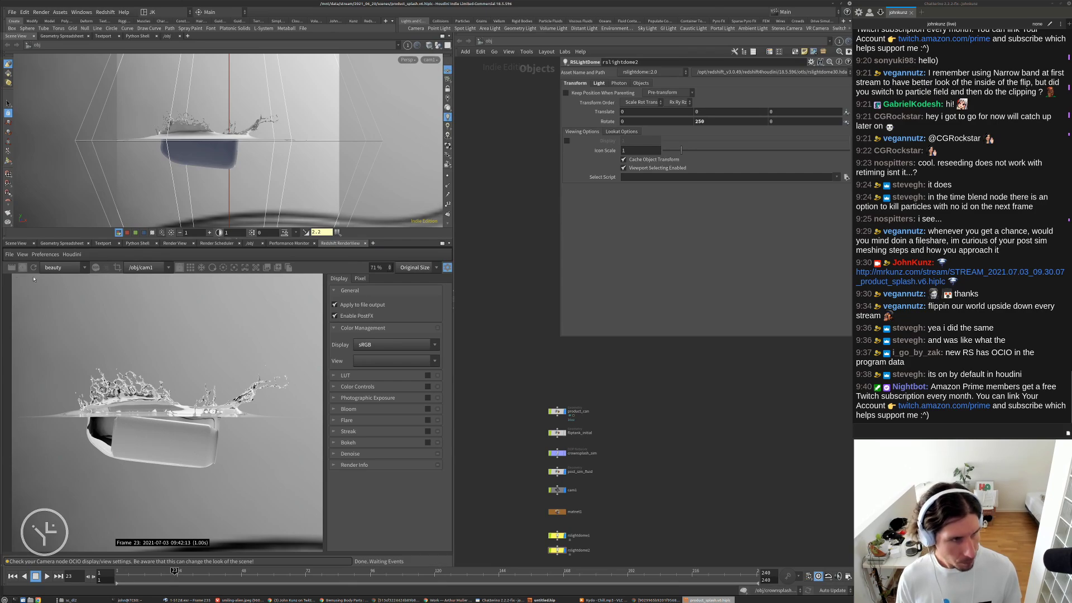
middle_drag(528, 370, 525, 294)
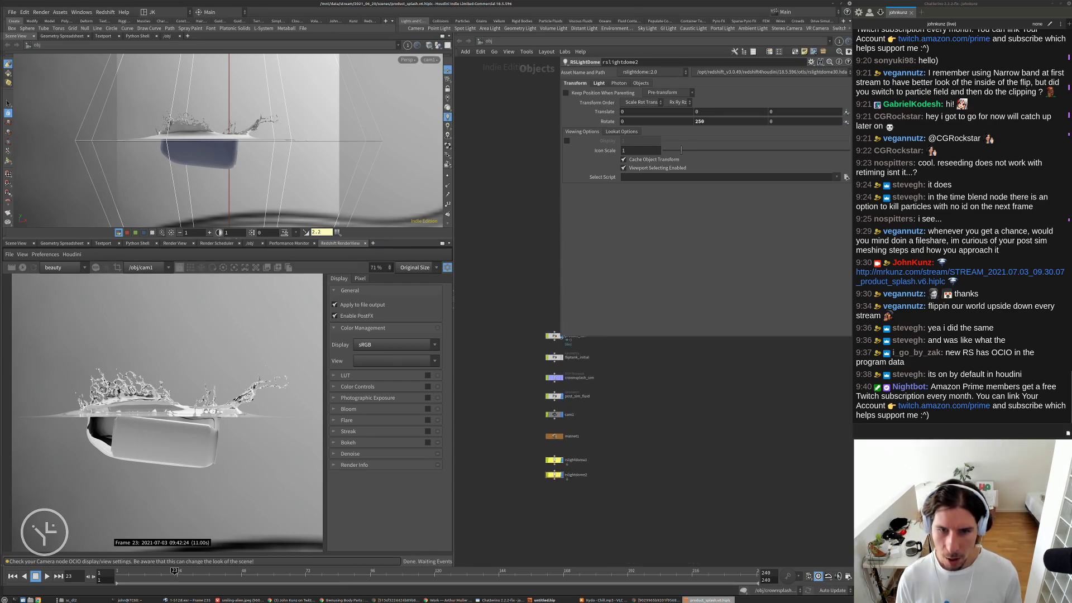
scroll(667, 440, up, 4)
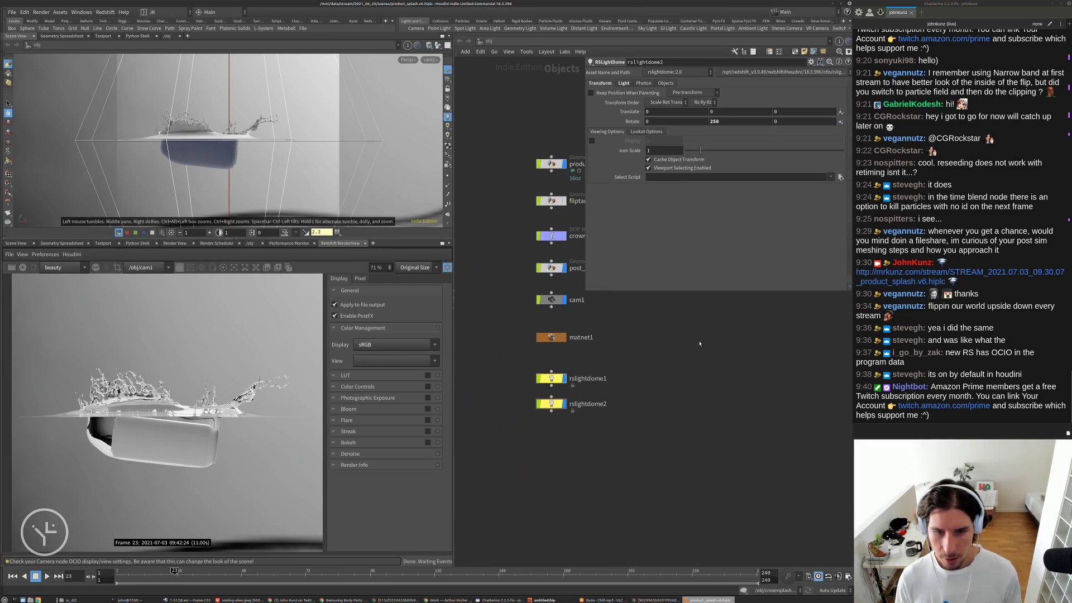
key(Tab)
text(g)
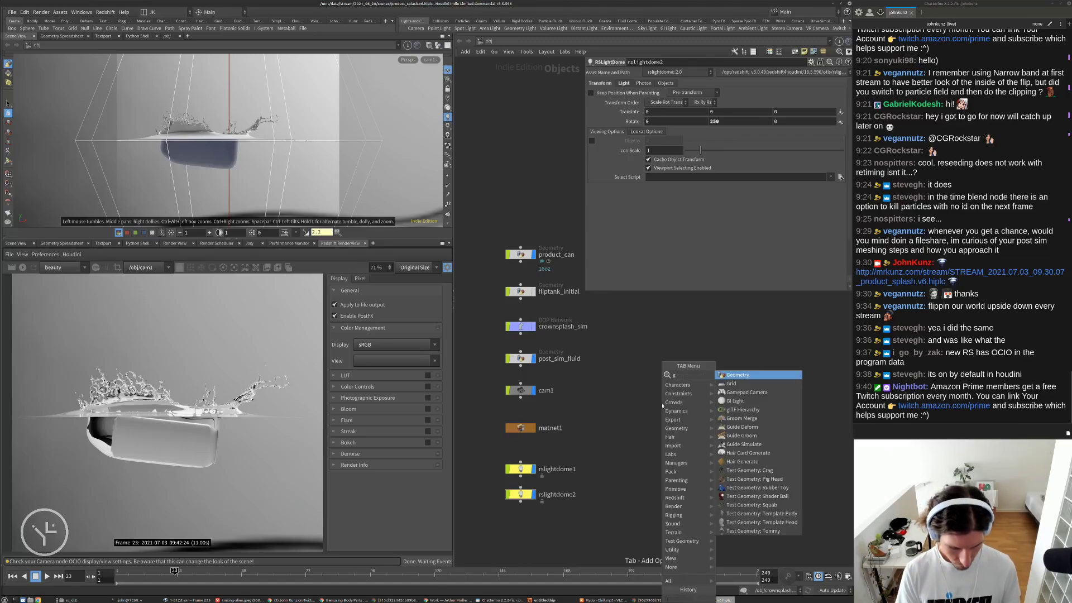
text(r)
key(Return)
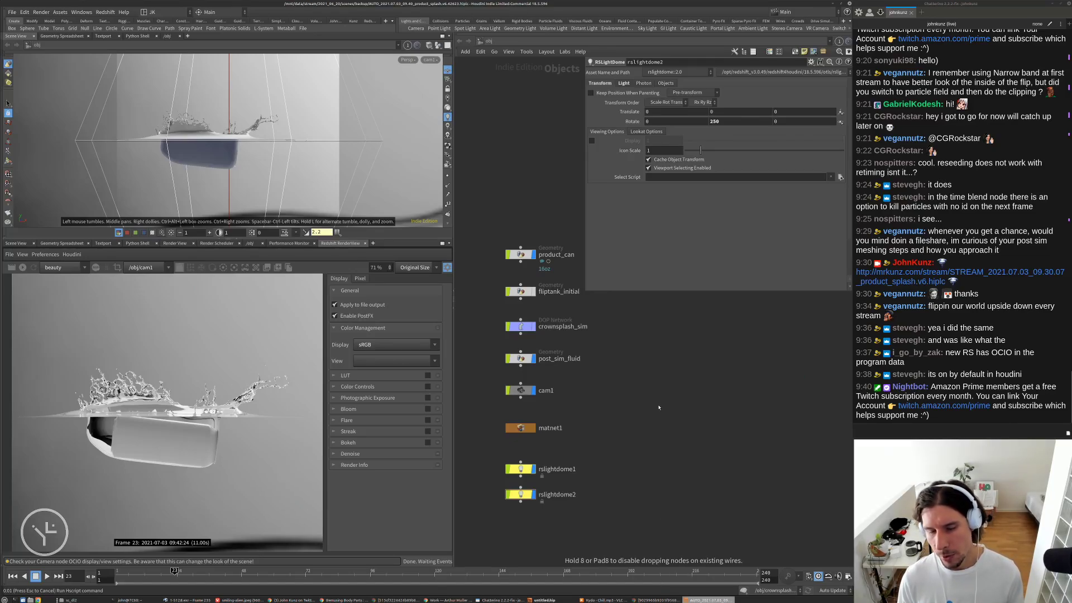
click(660, 406)
double_click(661, 403)
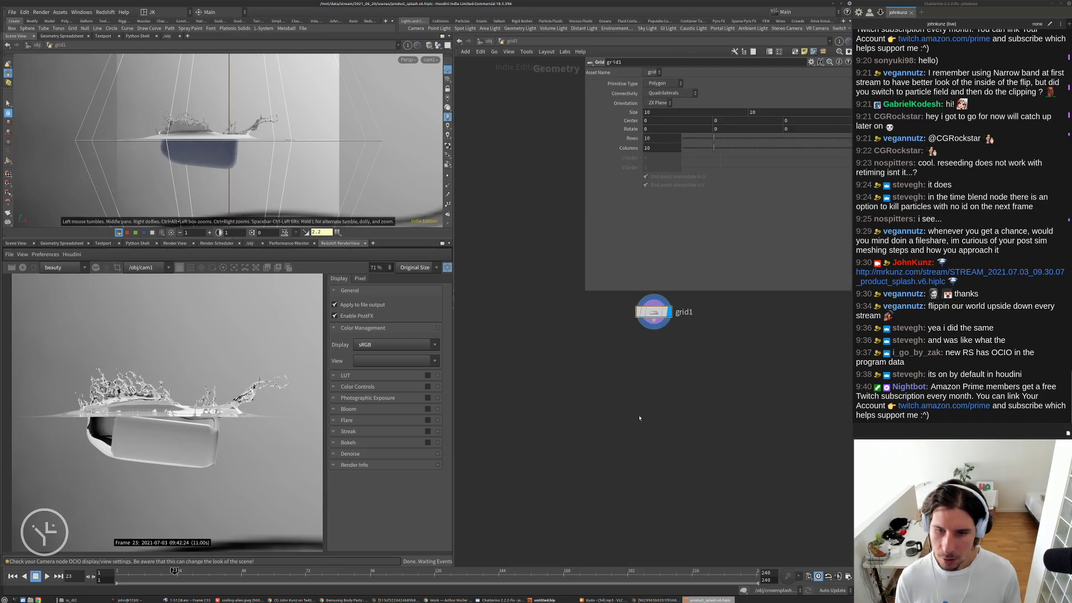
middle_drag(665, 365, 665, 378)
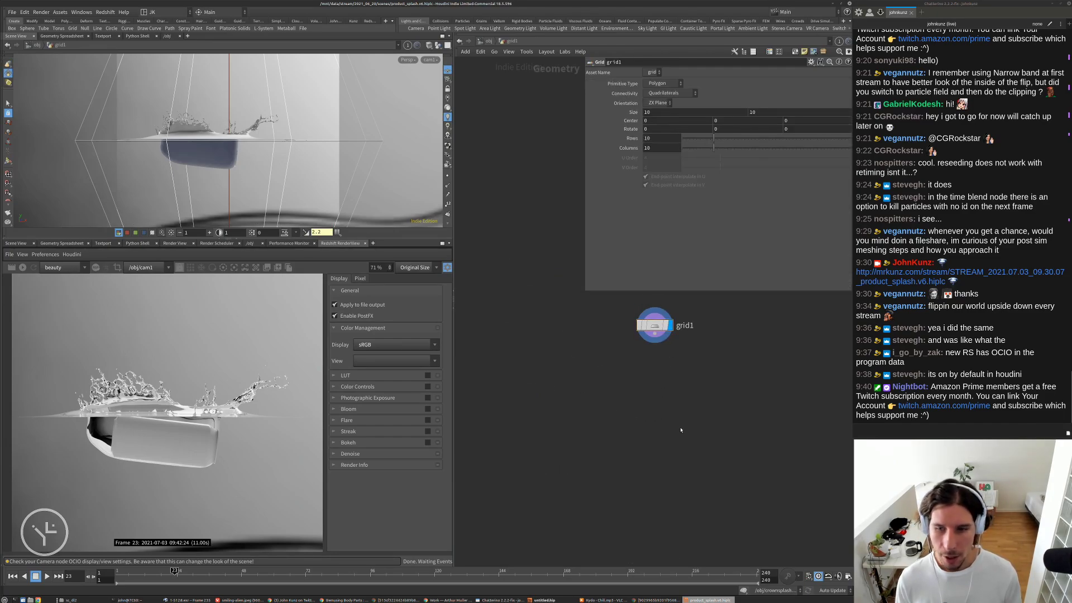
key(Tab)
text(uvt)
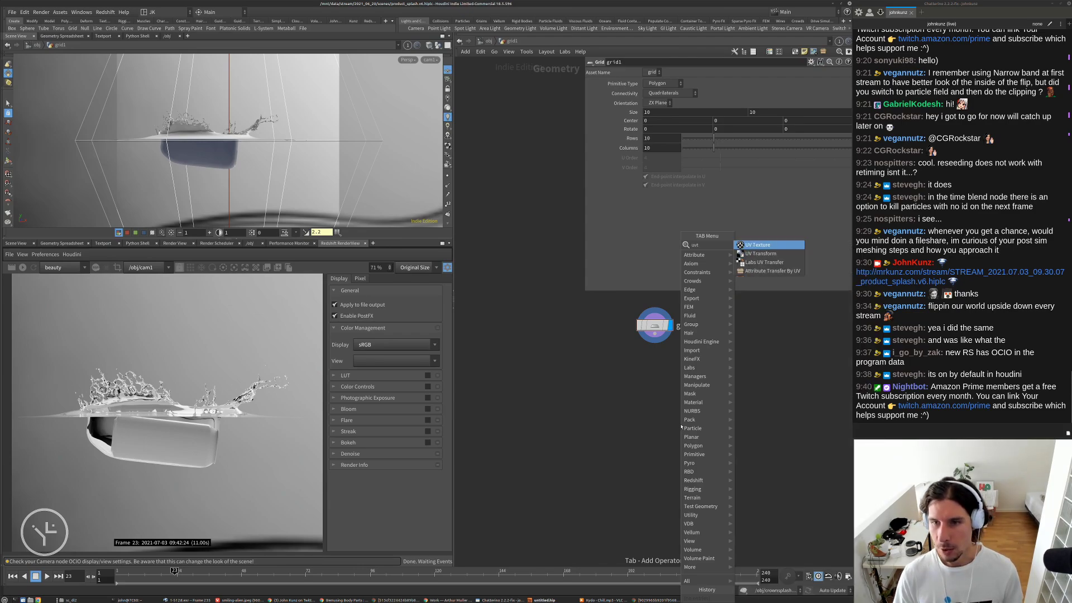
key(Escape)
- Add a UV Project node to the grid's geometry network
key(Tab)
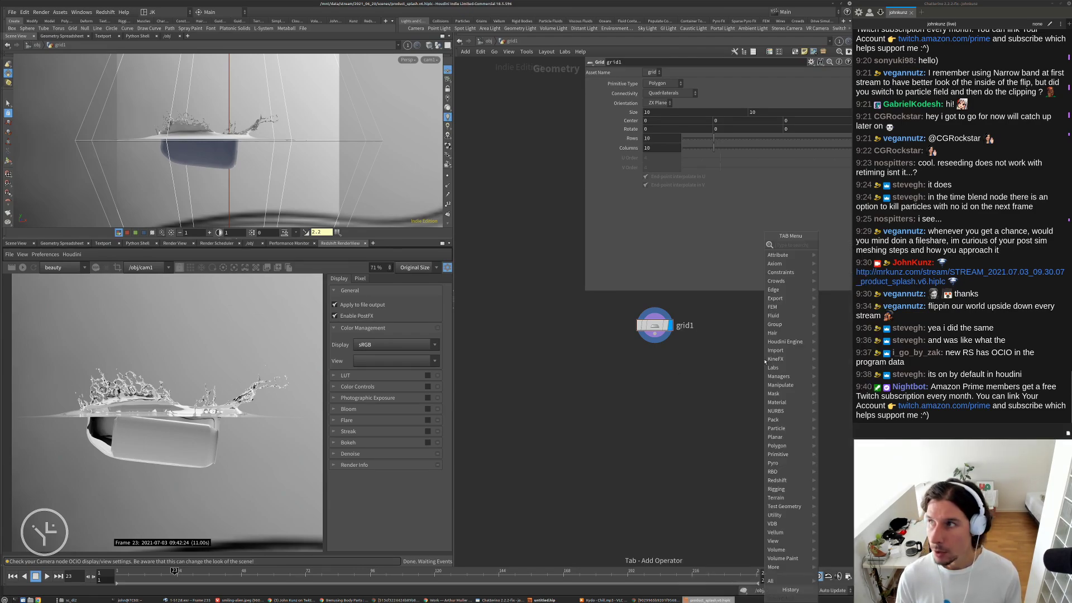
text(oj)
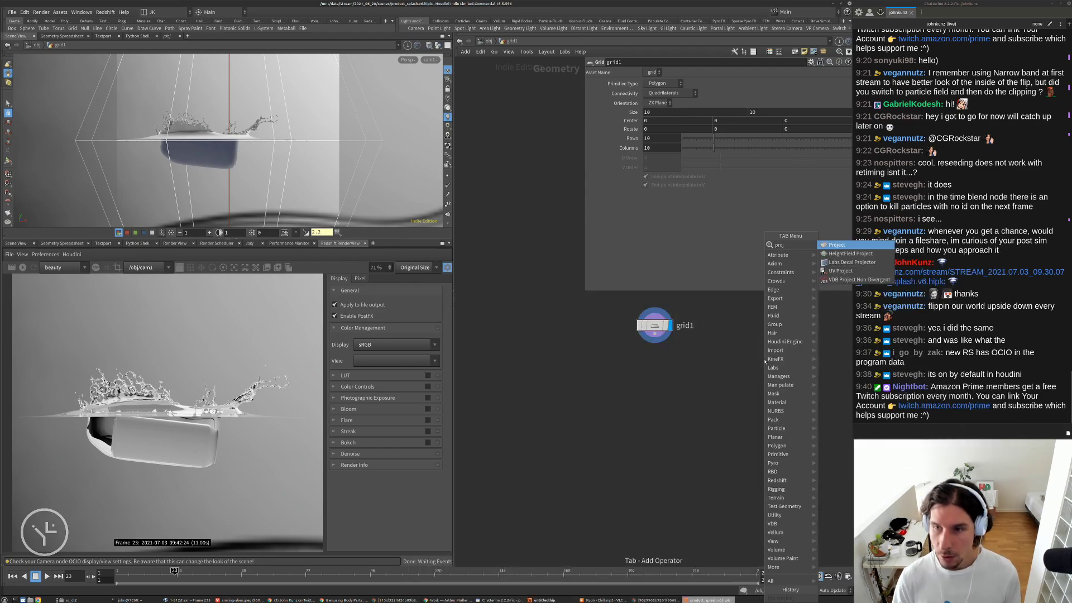
key(Down)
key(Down)
key(Down)
key(Return)
click(765, 362)
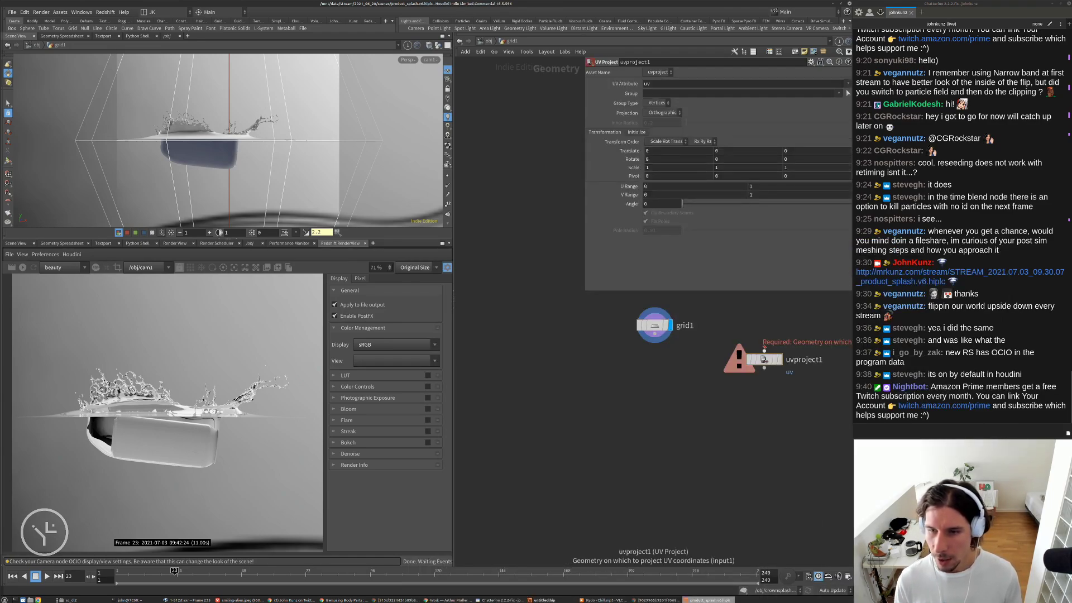
- Connect grid1 into the displayed UV Project node, initialize its projection to the grid and return to object level
click(764, 350)
drag(767, 363, 657, 360)
key(r)
click(763, 361)
click(638, 133)
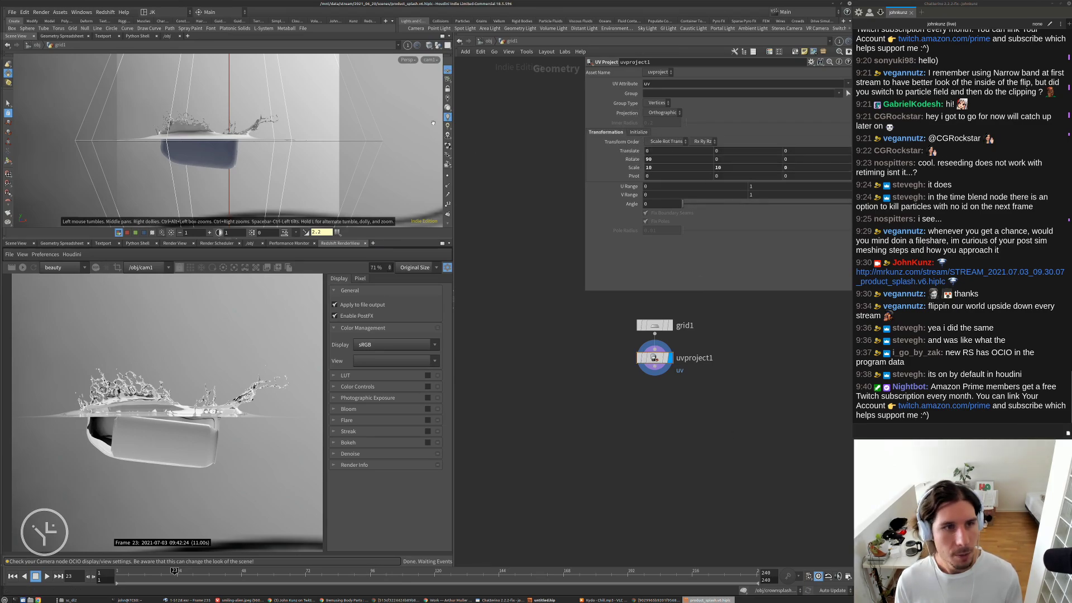
click(489, 42)
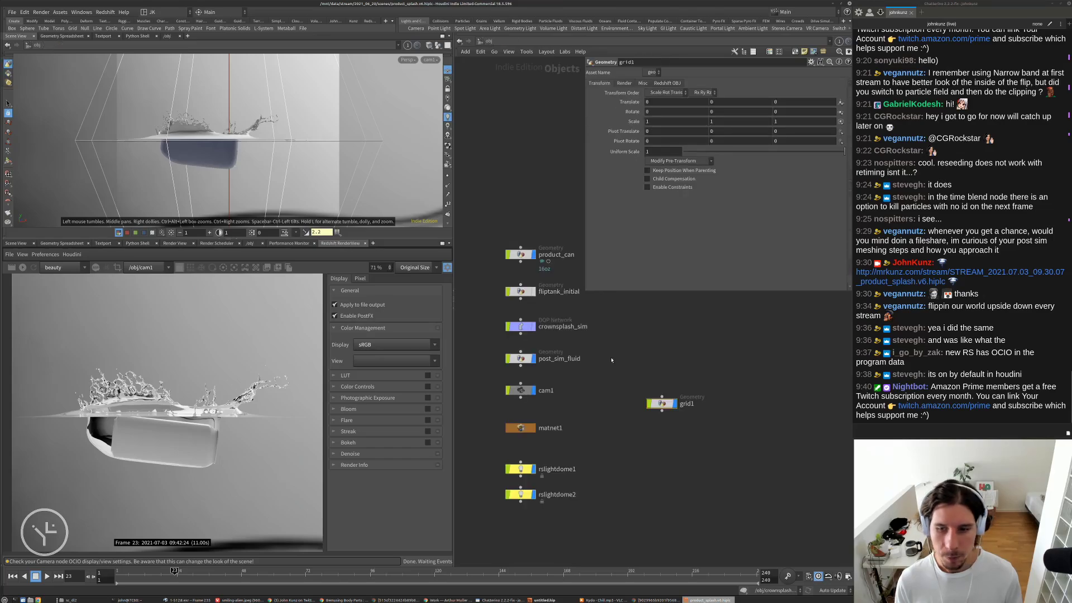
- Rename the grid object to light_blocker
scroll(726, 416, up, 3)
double_click(661, 394)
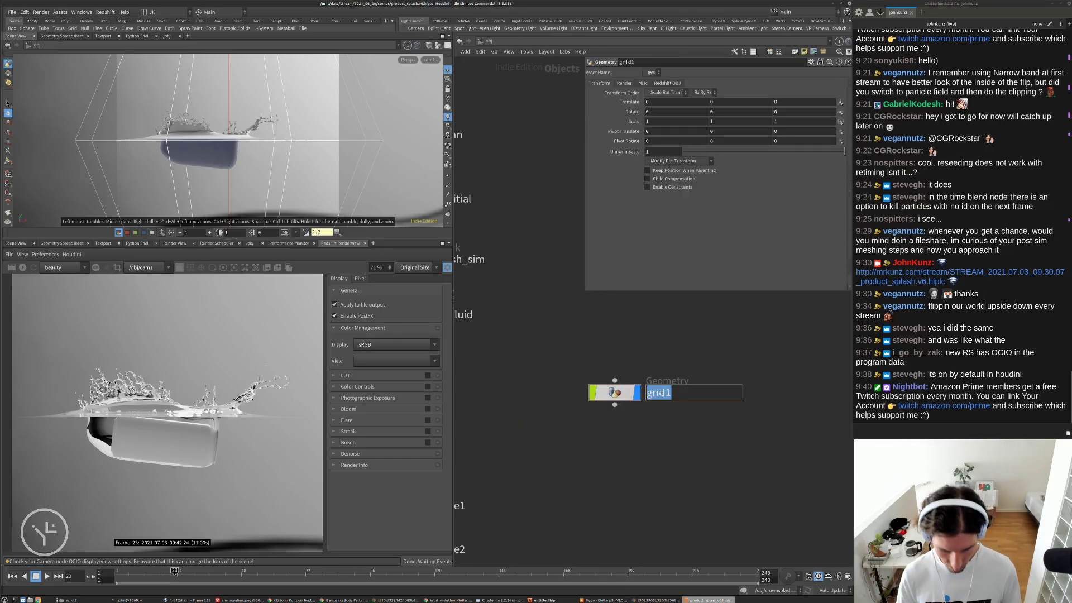
text(light_)
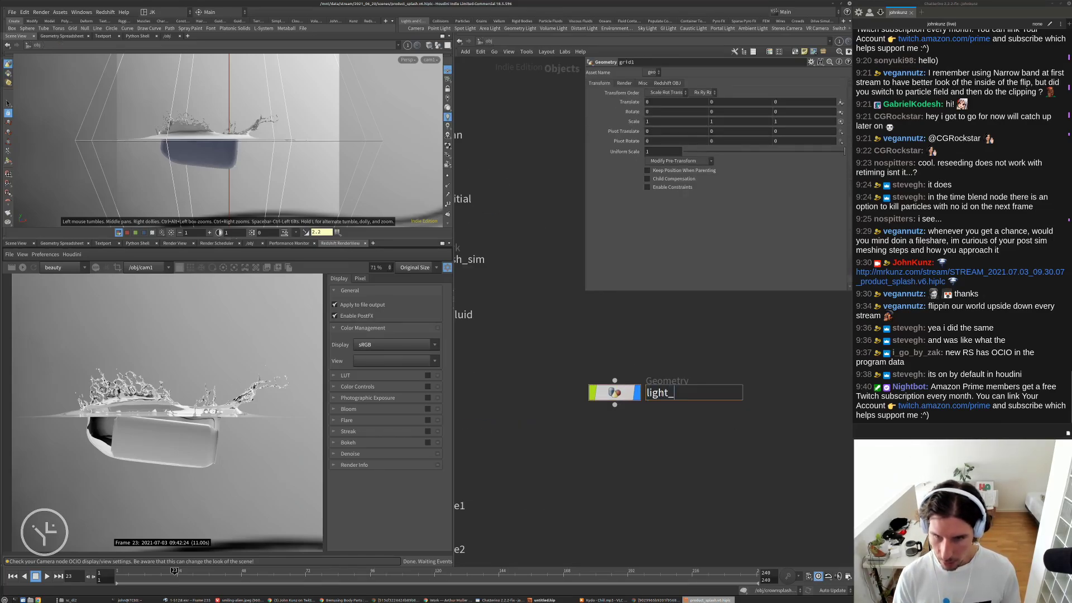
text(blocker)
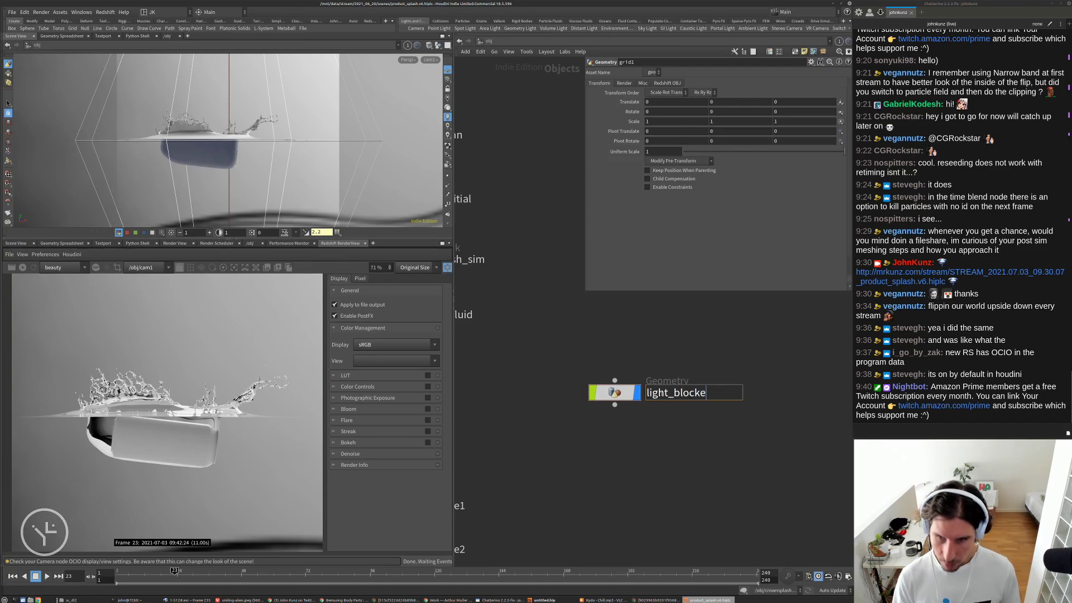
key(Return)
key(h)
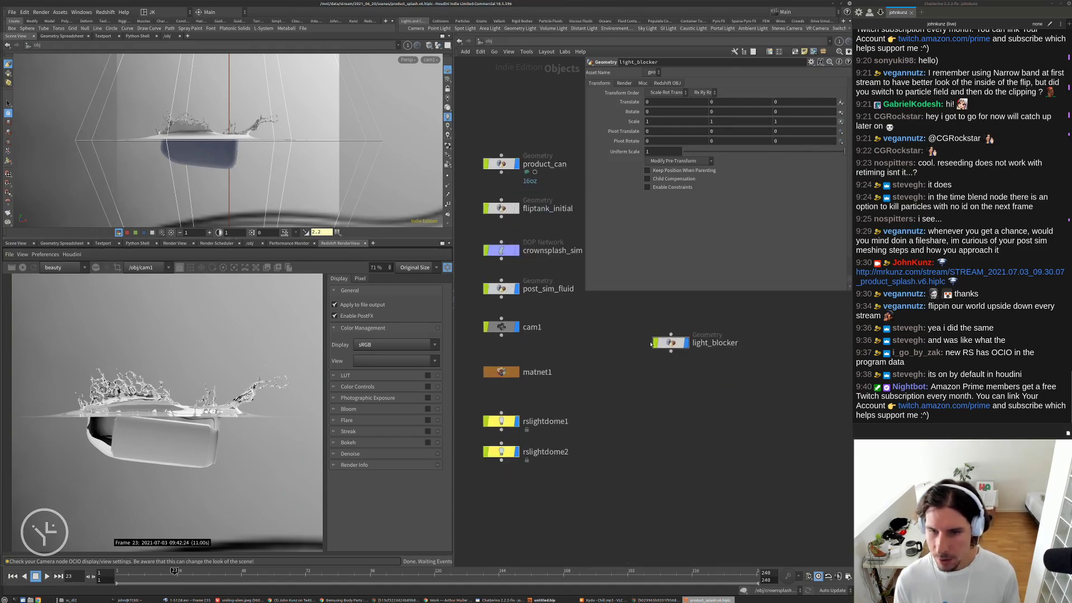
- Move the grid object's node slightly up to align with cam1 and rename it to reflection_card
drag(673, 343, 674, 328)
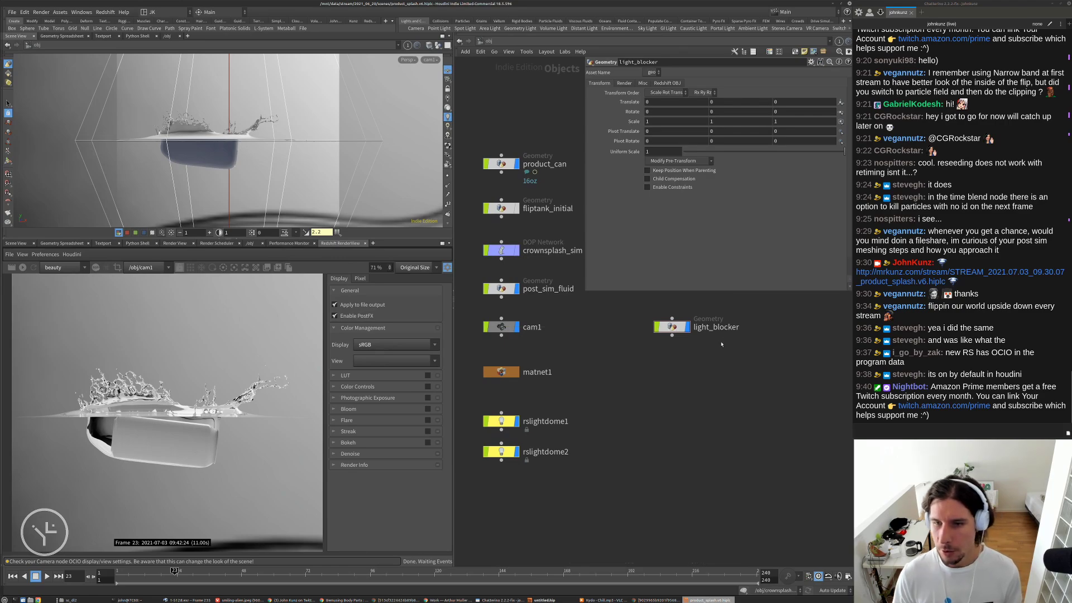
scroll(717, 326, up, 3)
double_click(716, 325)
text(re)
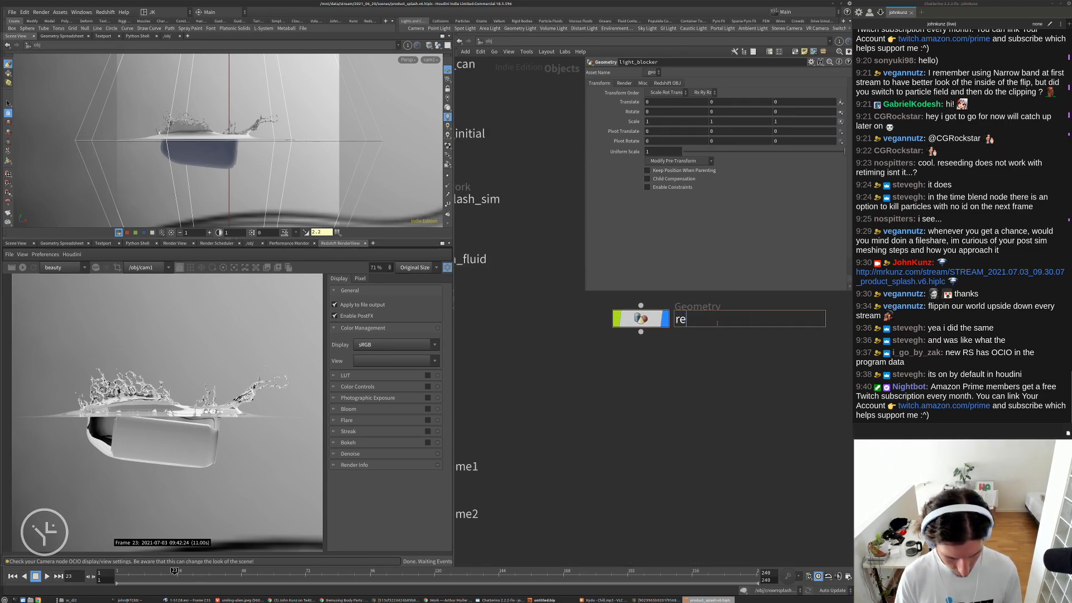
text(flection_ca)
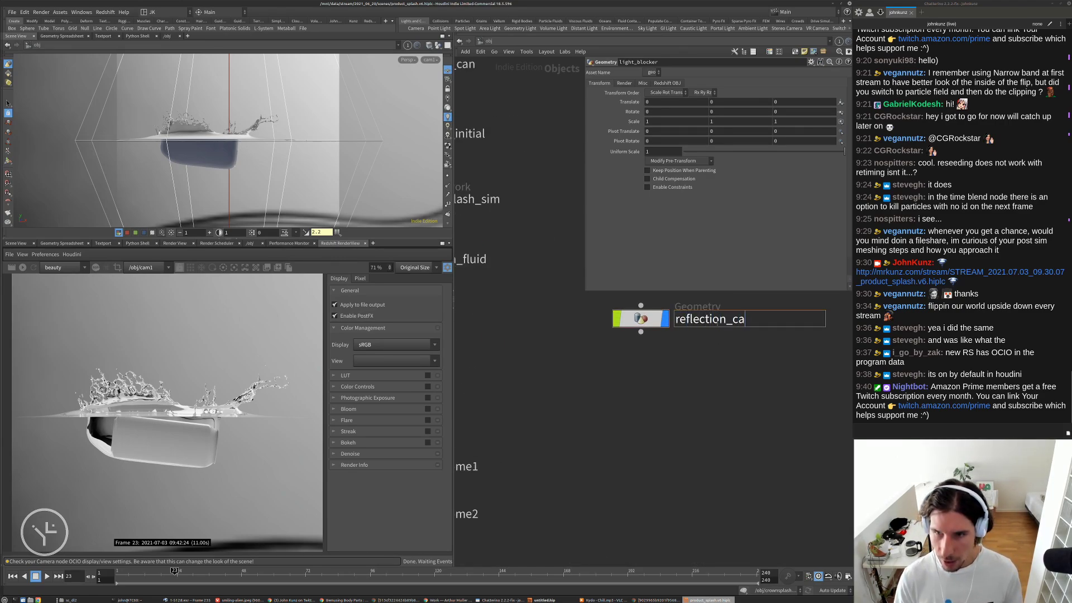
text(rd)
key(Return)
scroll(642, 375, down, 3)
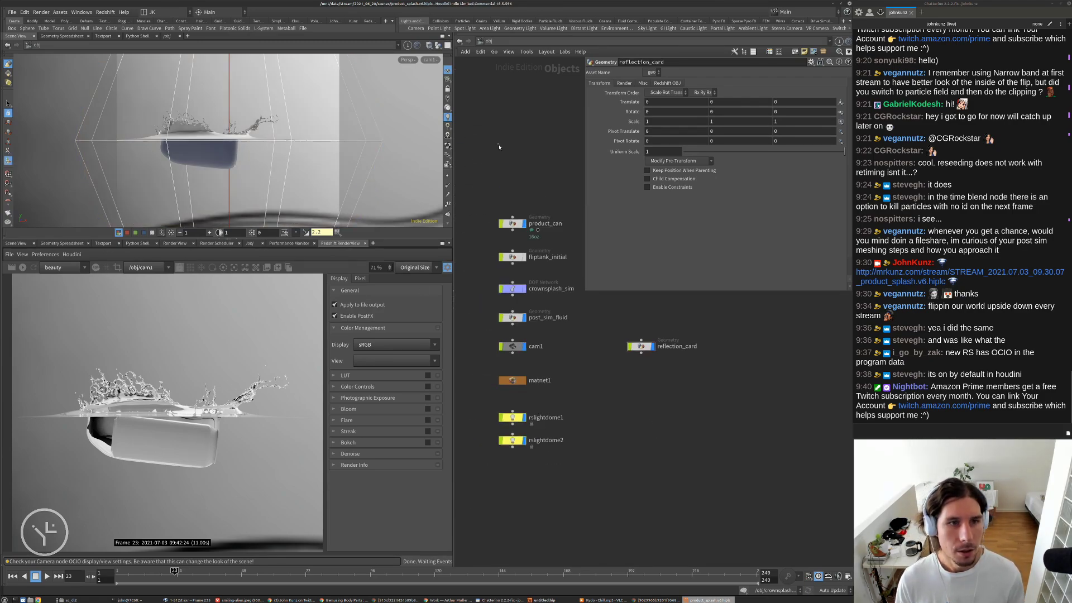
- Raise reflection_card to about 0.23 in Y above the splash and scale it to 0.2 in X and Z
key(r)
drag(229, 112, 230, 101)
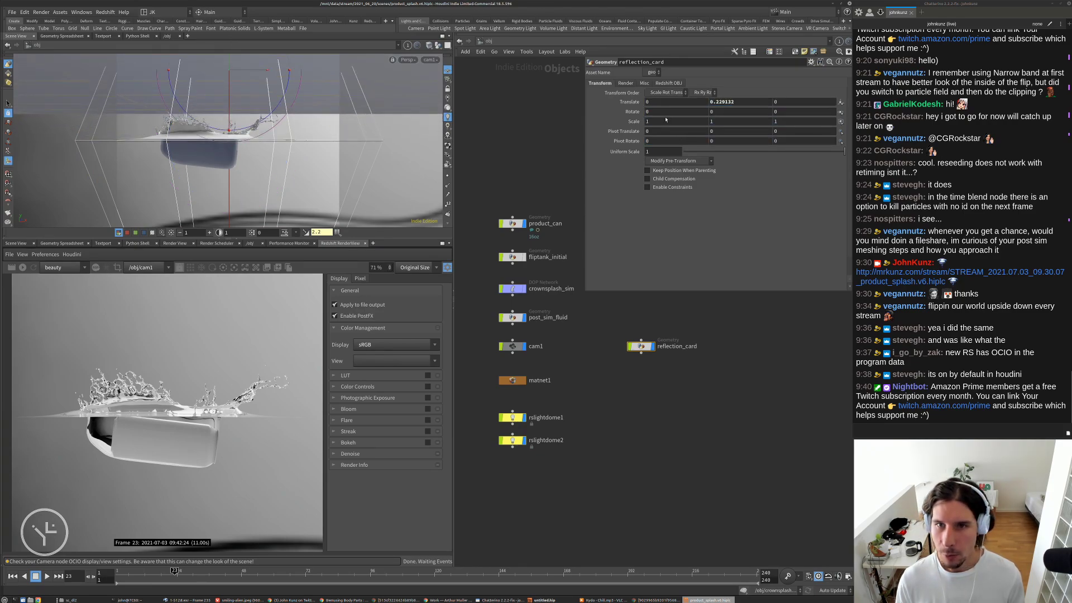
middle_drag(663, 121, 596, 108)
key(ctrl+z)
middle_drag(683, 122, 651, 121)
middle_drag(803, 121, 771, 121)
key(space+g)
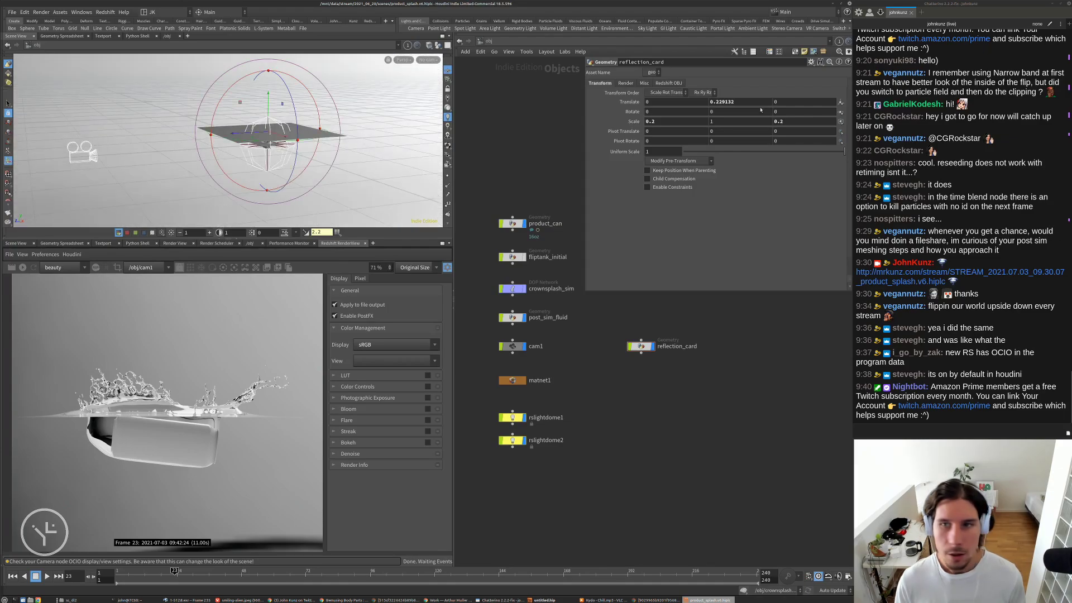
- Narrow reflection_card by trying a Z scale of 0.1 and settling on 0.05
key(BackSpace)
text(1)
key(Return)
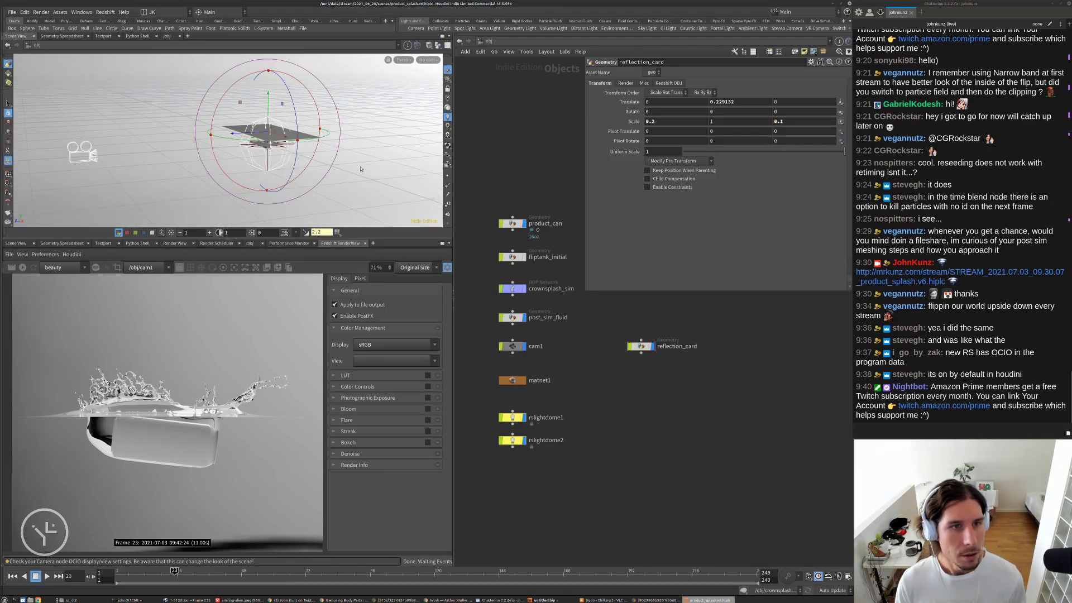
alt+drag(276, 173, 281, 137)
scroll(281, 138, up, 4)
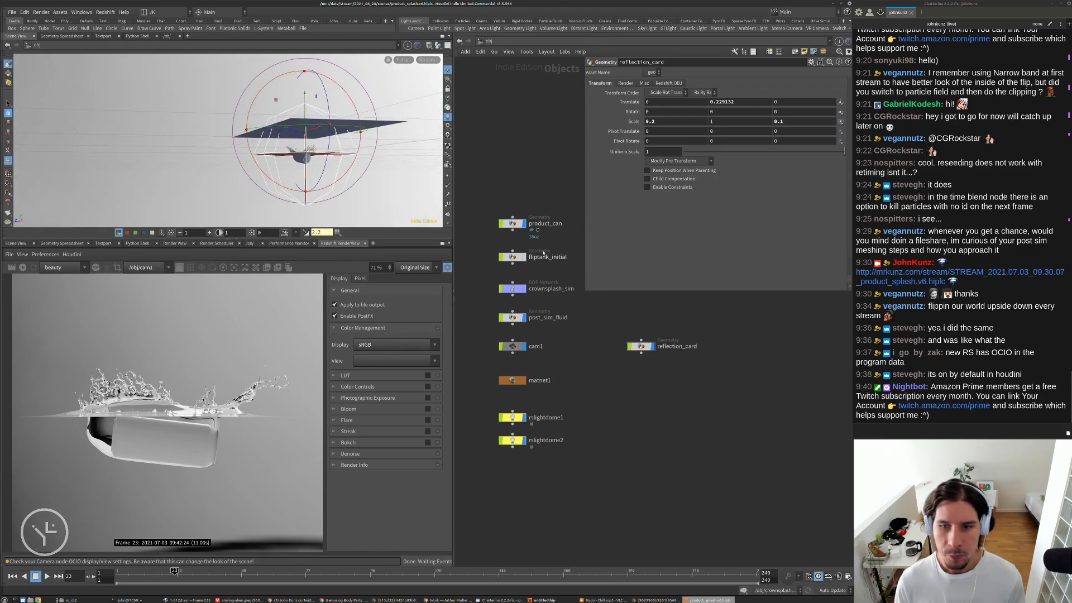
click(793, 122)
key(BackSpace)
text(05)
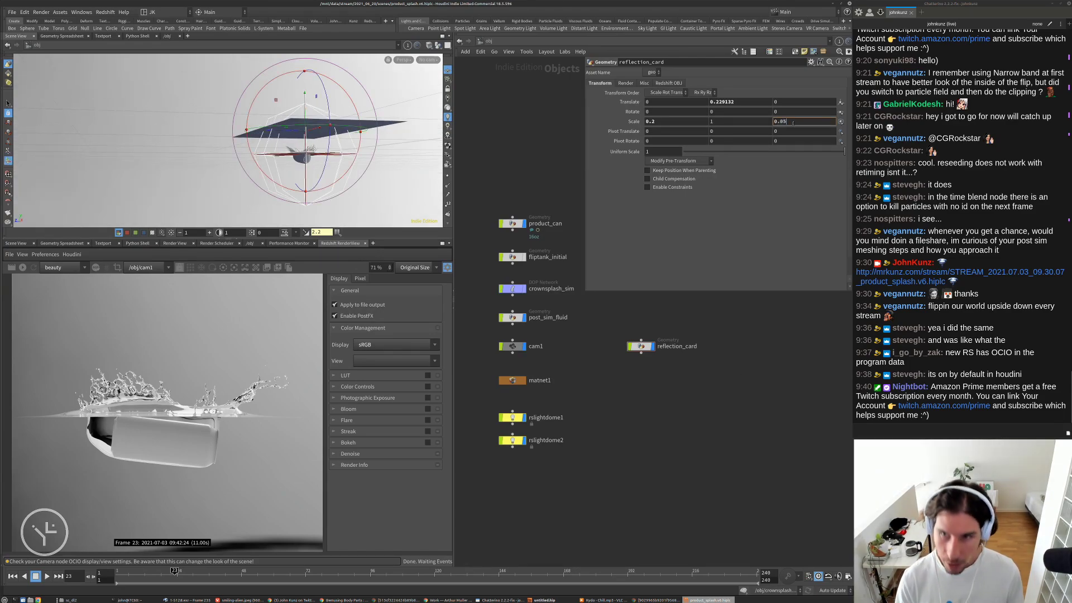
key(Return)
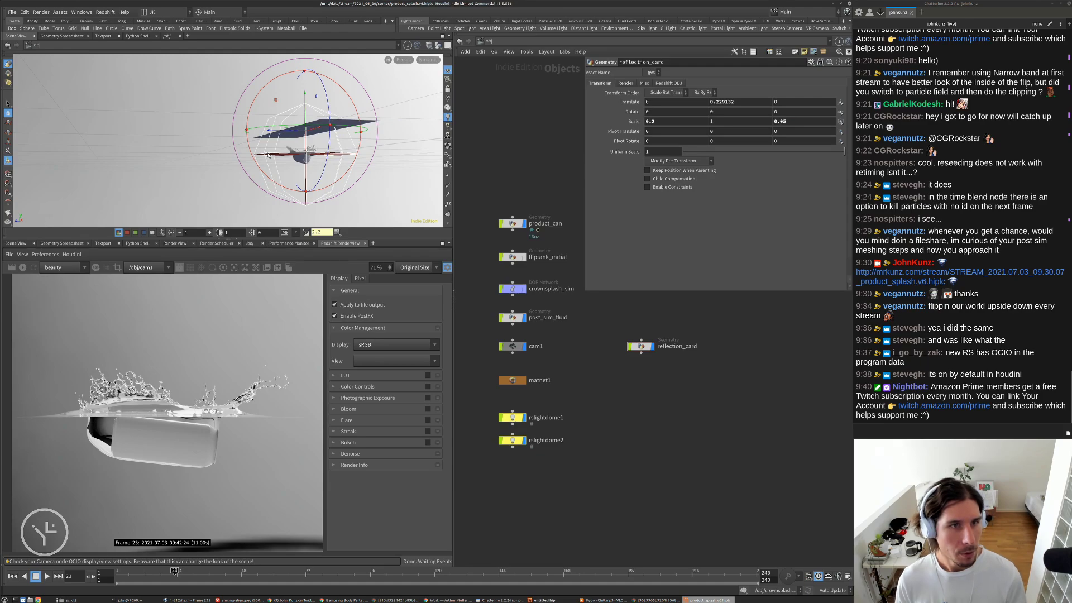
- Move reflection_card behind and above the splash, to about 0.16 in Y and -0.28 in Z
key([)
drag(233, 61, 300, 92)
middle_drag(642, 316, 691, 351)
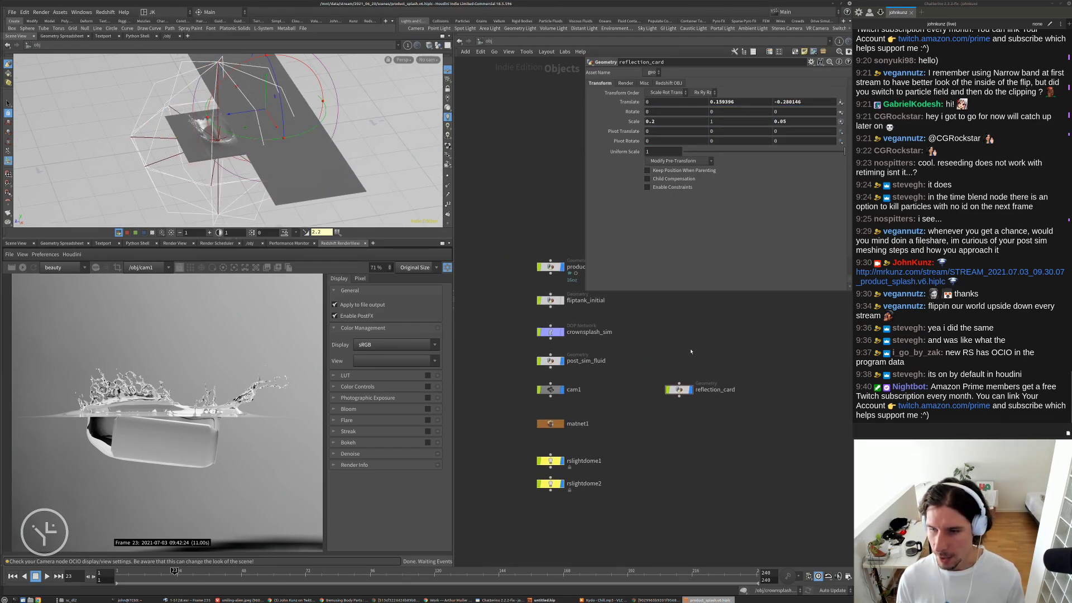
- Add an RS Material Builder inside matnet1 next to the water material and enter its network
middle_drag(661, 384, 677, 350)
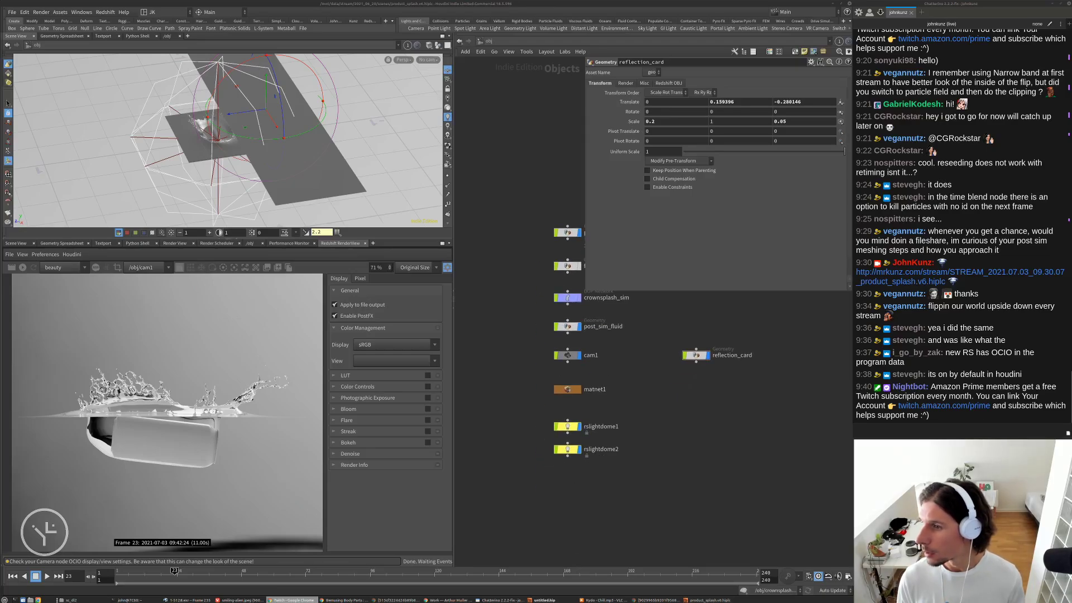
middle_drag(679, 303, 656, 387)
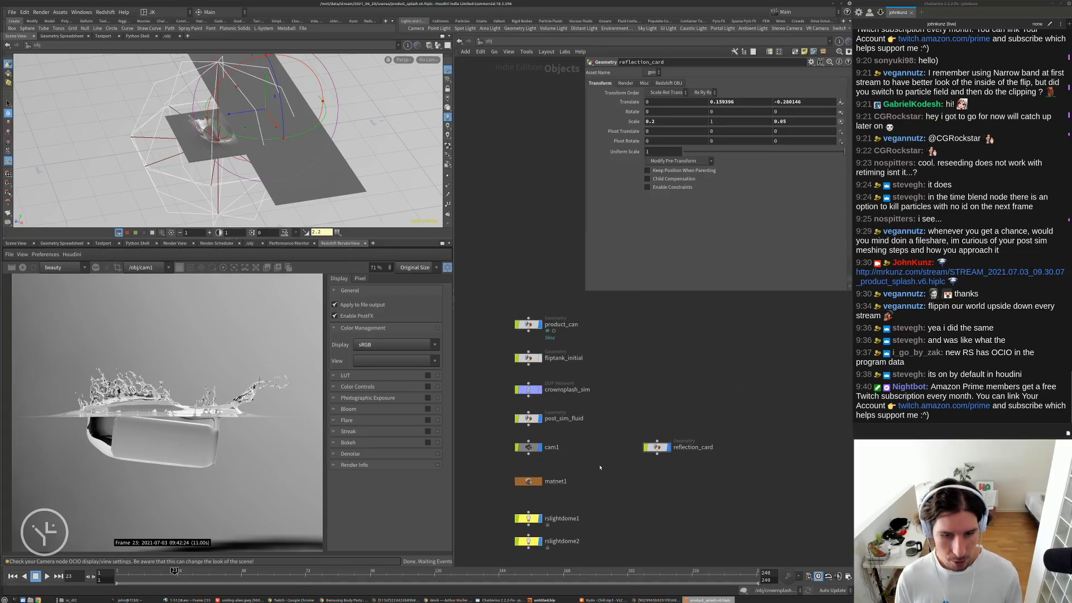
double_click(537, 478)
key(Tab)
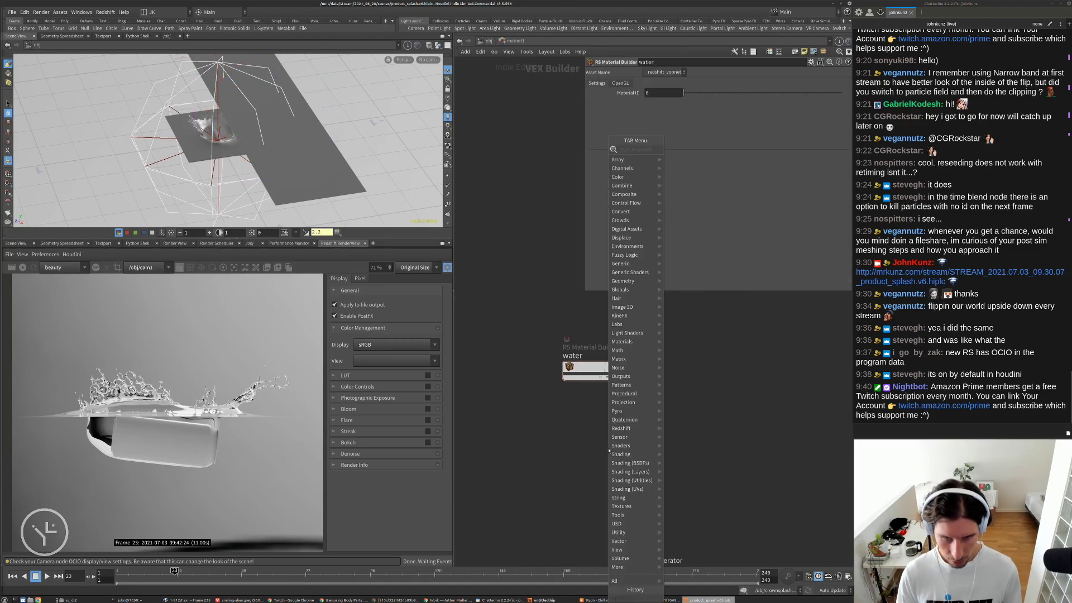
text(rs)
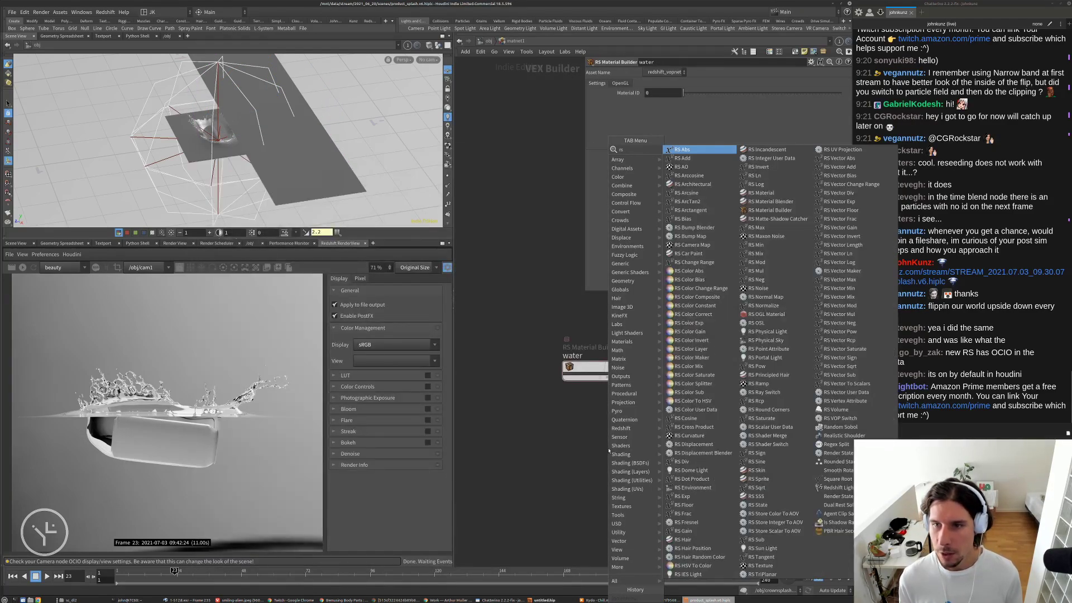
click(770, 210)
double_click(593, 432)
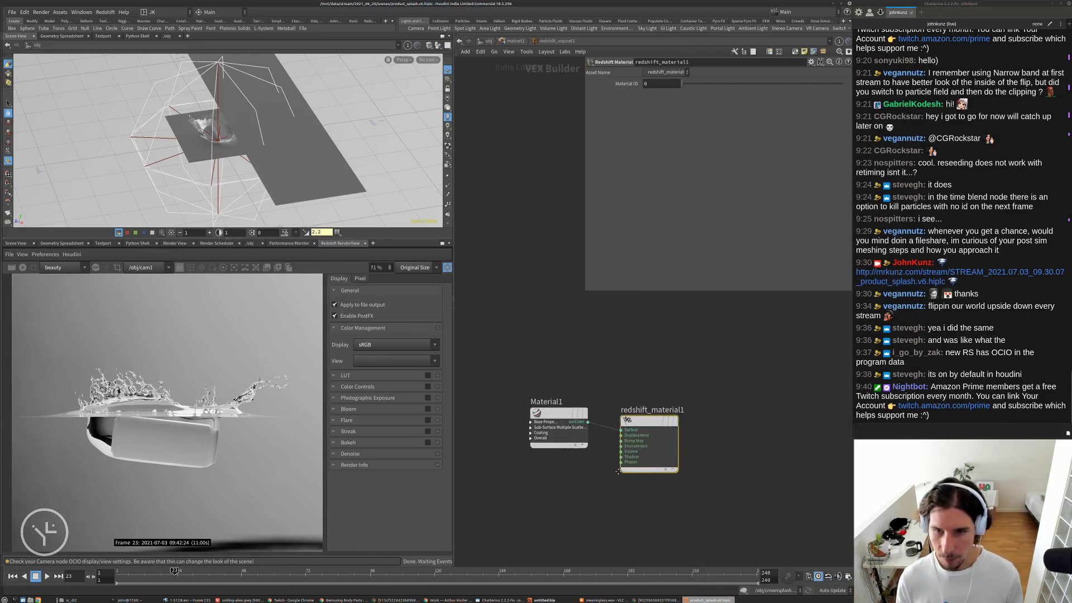
- Add an RS Ramp node to the material network and place it to the upper left of Material1
middle_drag(560, 367, 653, 333)
key(Tab)
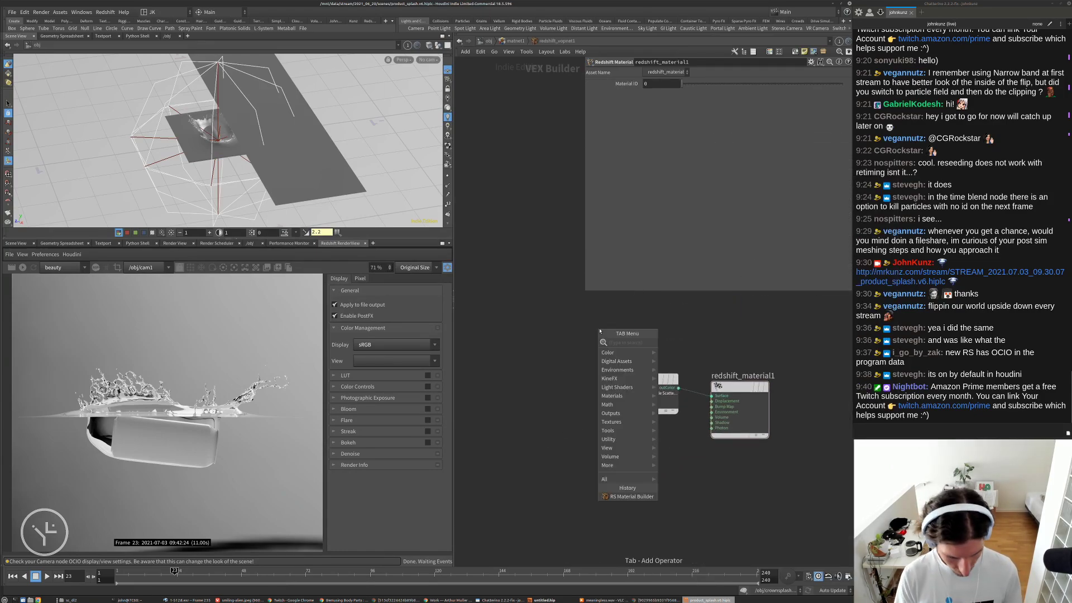
text(ramp)
key(Return)
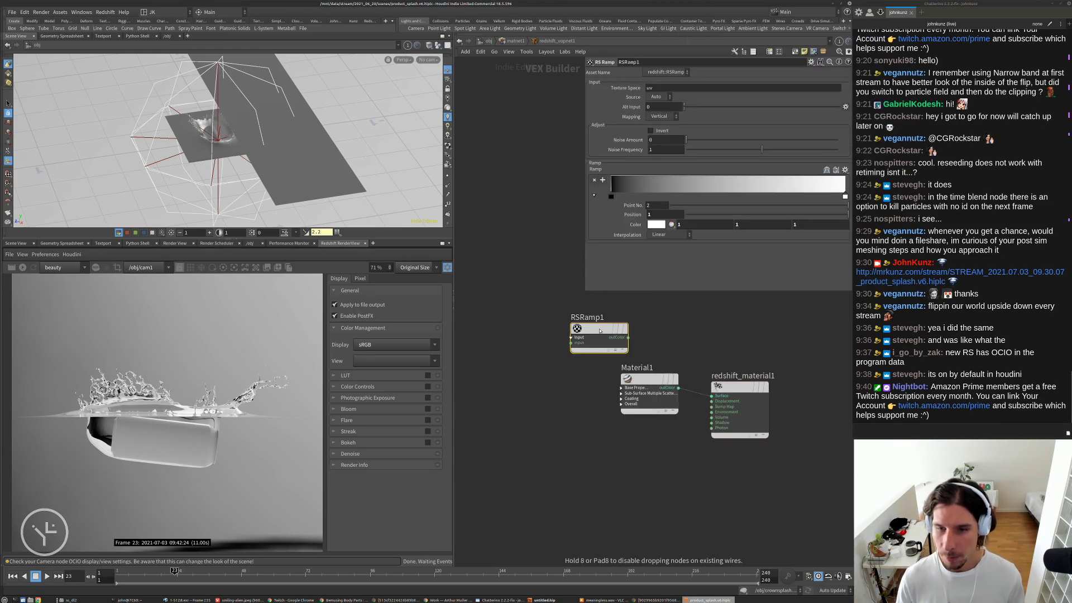
click(600, 331)
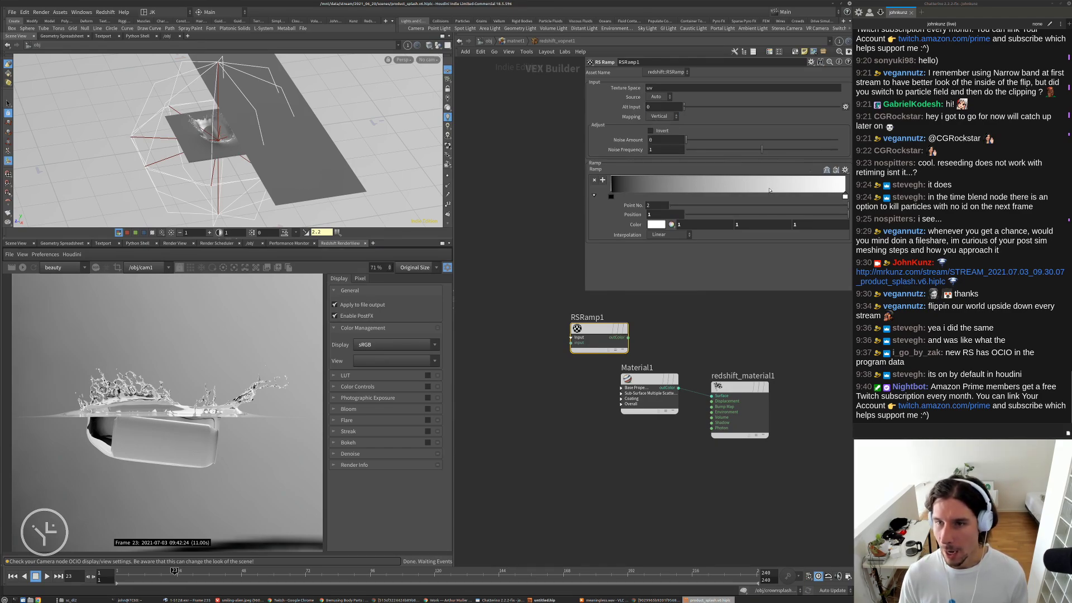
drag(597, 333, 530, 338)
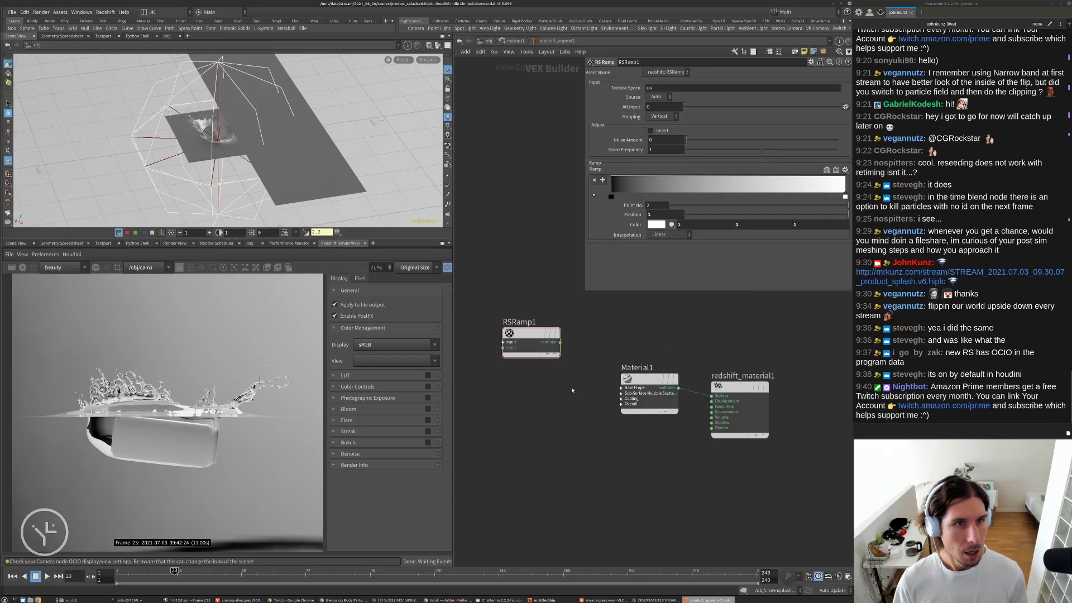
- Connect the ramp's outColor to Material1's diffuse_color input and set the material's reflection weight to 0
click(623, 395)
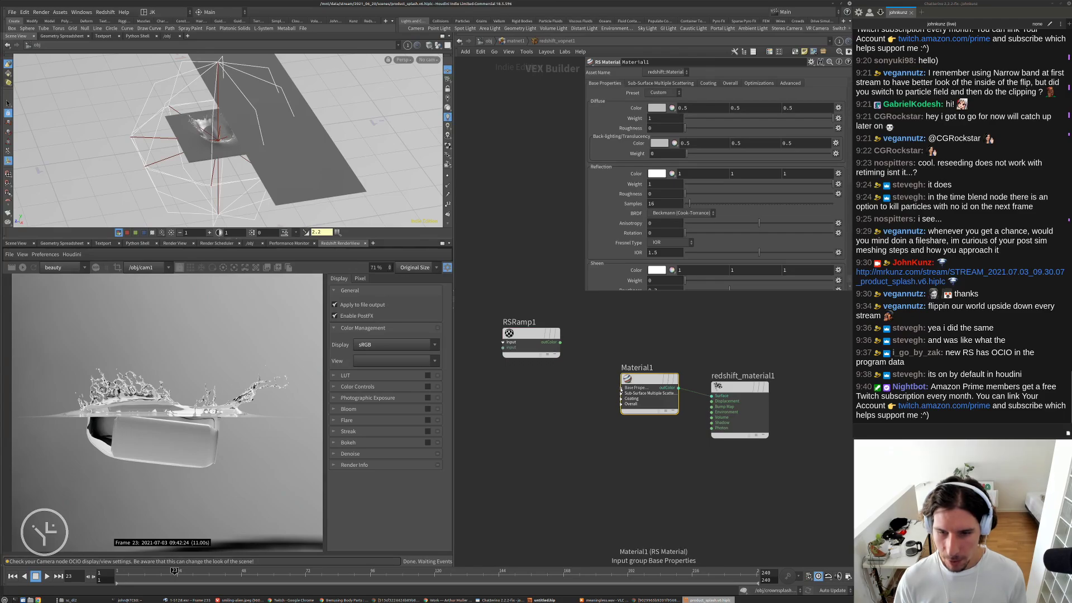
click(622, 388)
click(622, 393)
click(560, 342)
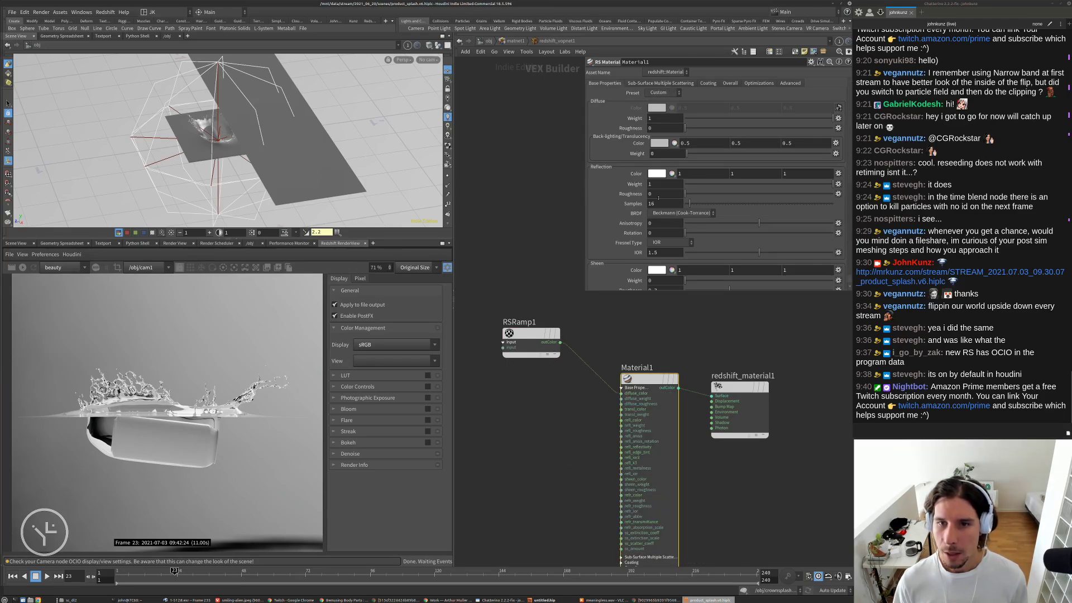
drag(661, 184, 621, 181)
text(0)
key(Return)
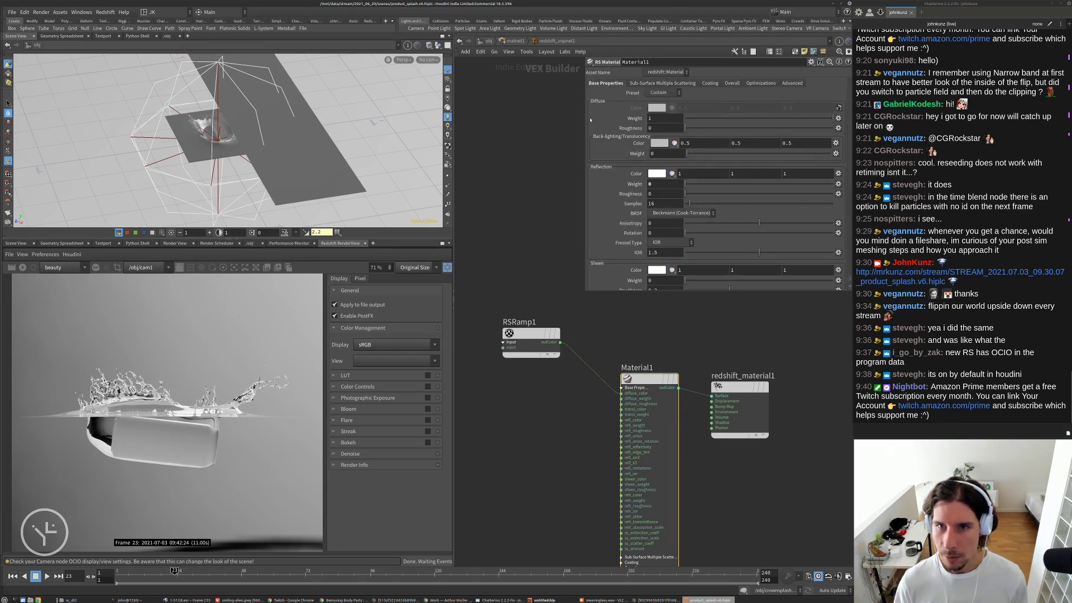
- Return to the object level and assign the redshift_vopnet1 material from matnet1 to reflection_card
click(543, 335)
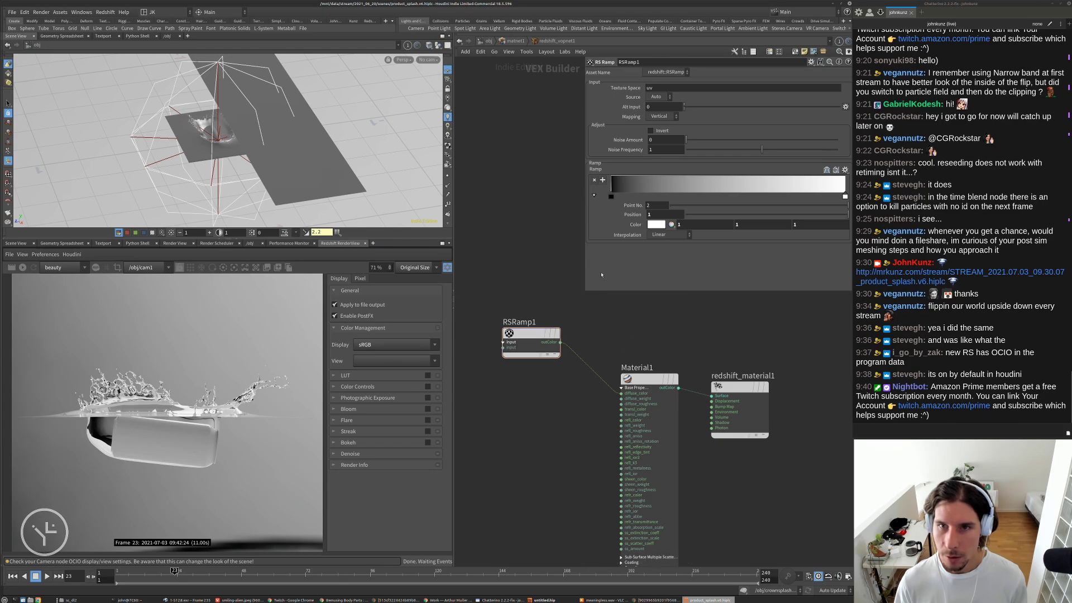
key(u)
key(u)
click(657, 446)
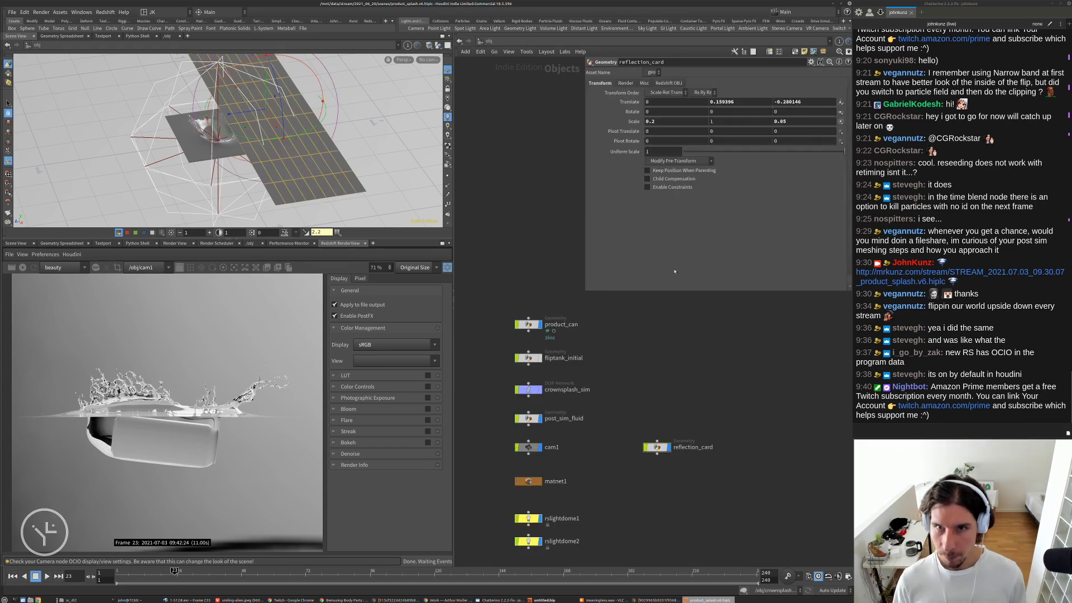
click(836, 94)
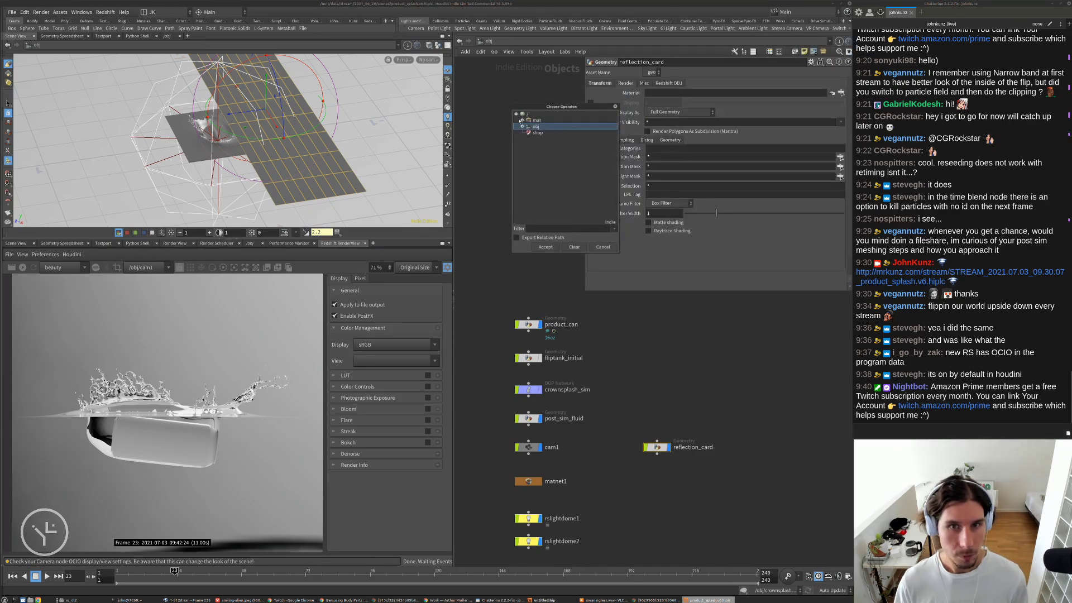
click(522, 120)
click(540, 133)
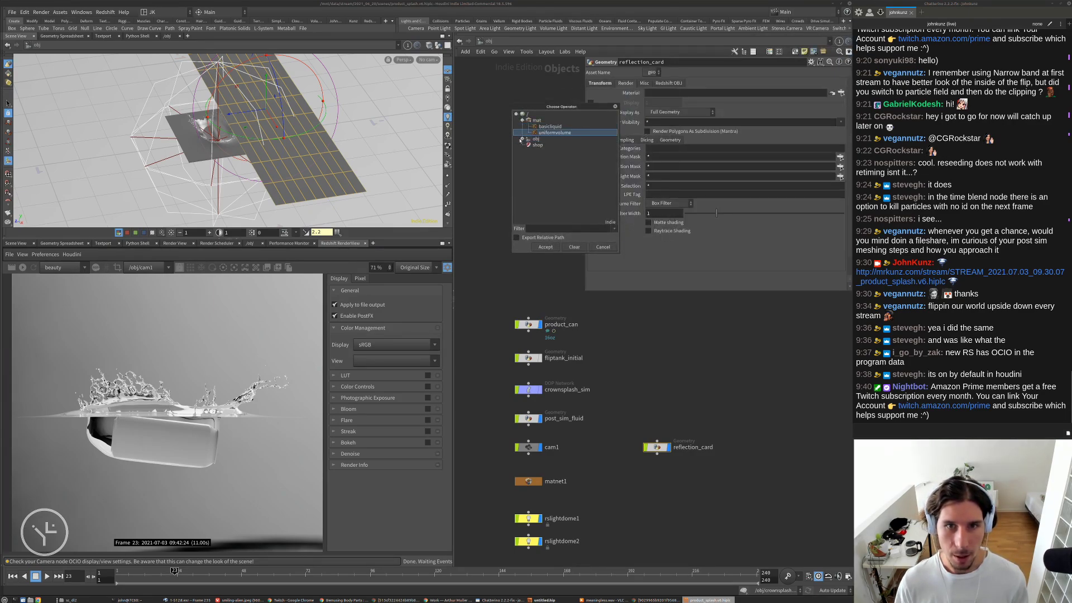
click(522, 139)
click(529, 157)
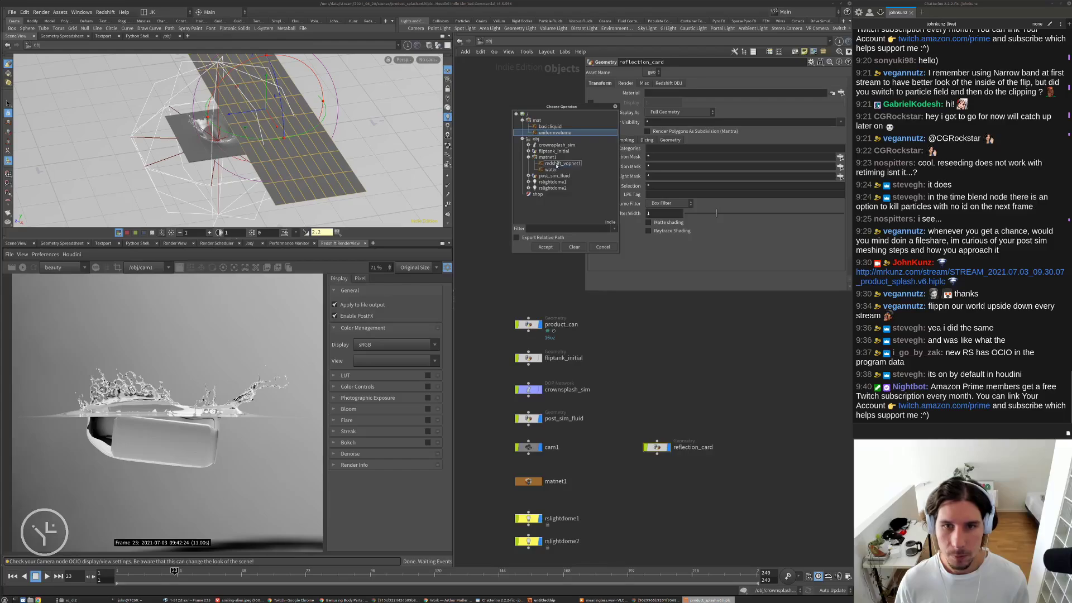
click(561, 163)
click(544, 248)
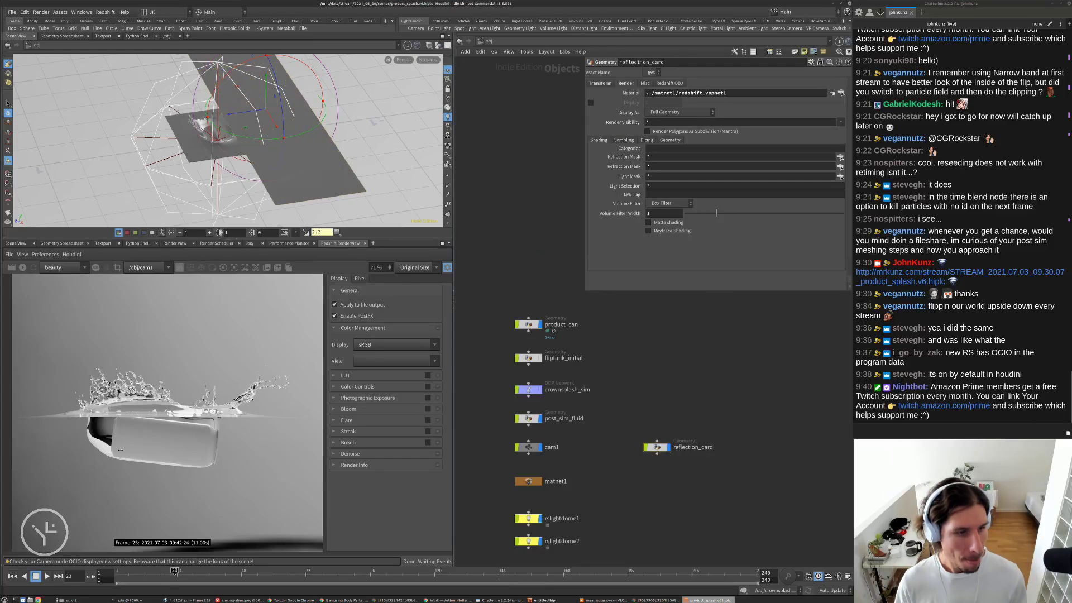
- Start the Redshift render through cam1 and inspect the ramp-shaded card above the splash
click(22, 268)
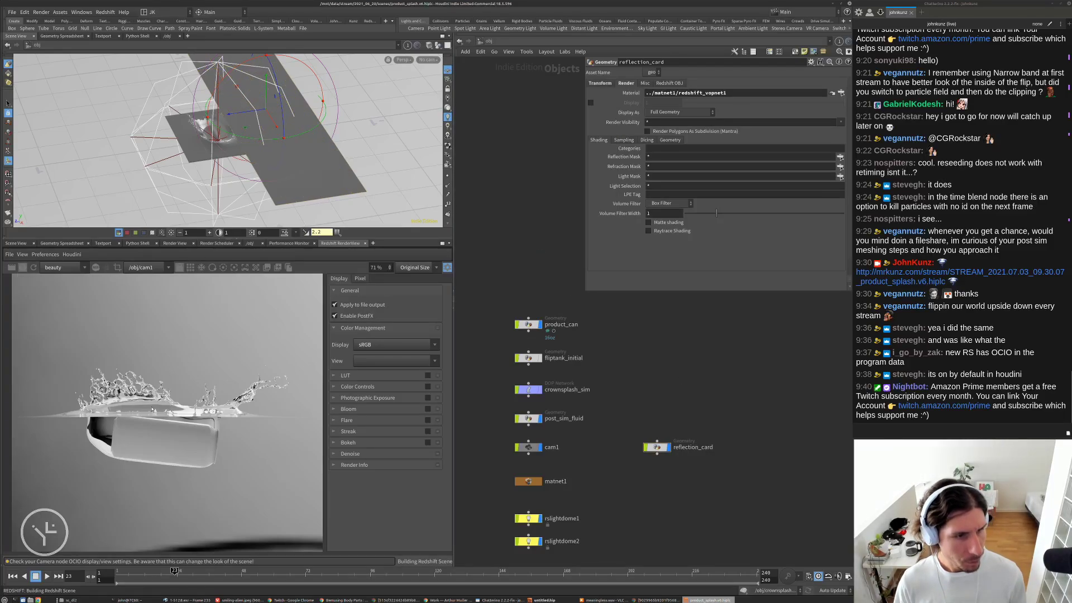
scroll(148, 380, up, 5)
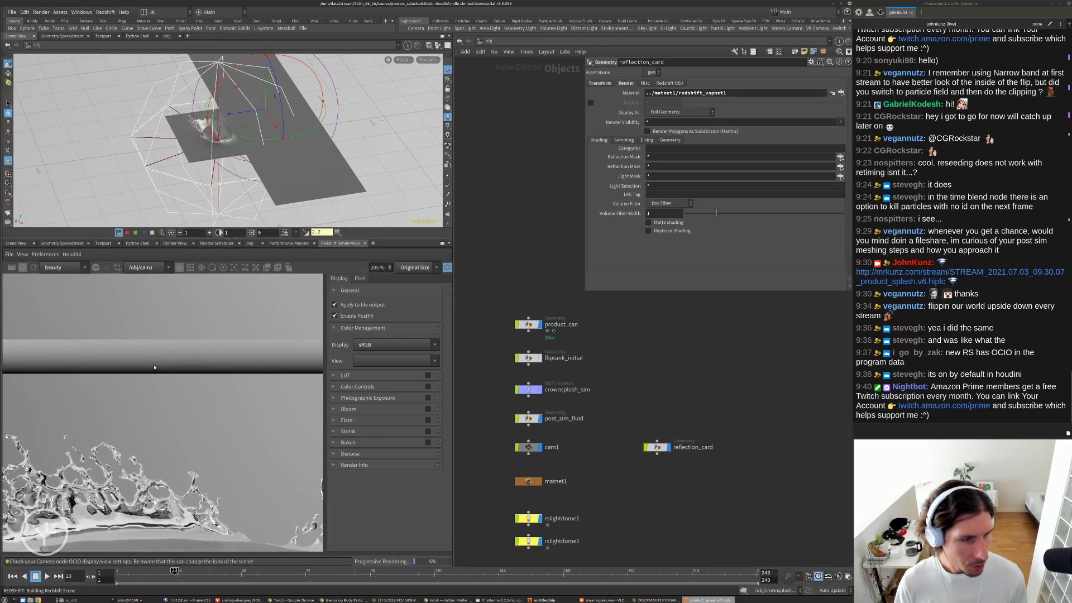
scroll(274, 371, down, 4)
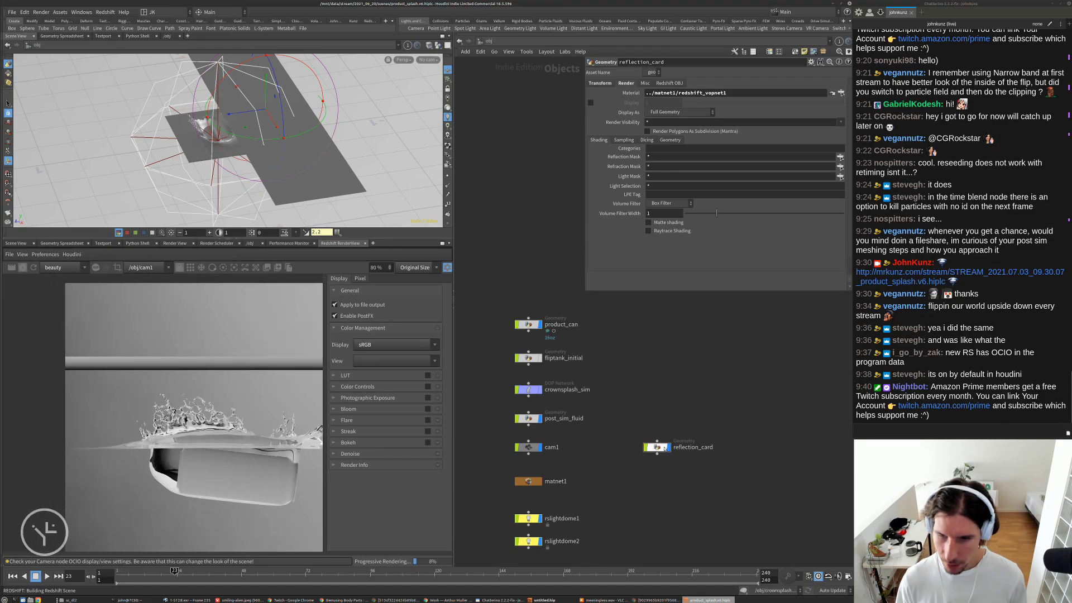
- Turn off Primary Ray Visible in reflection_card's Redshift visibility settings and check the splash in the render
click(663, 84)
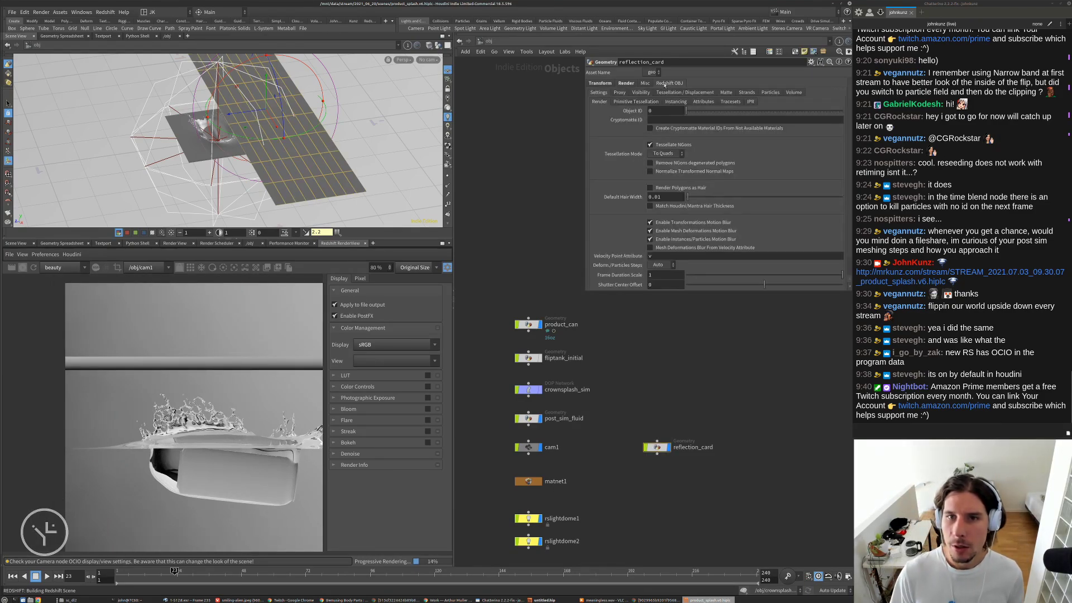
click(645, 93)
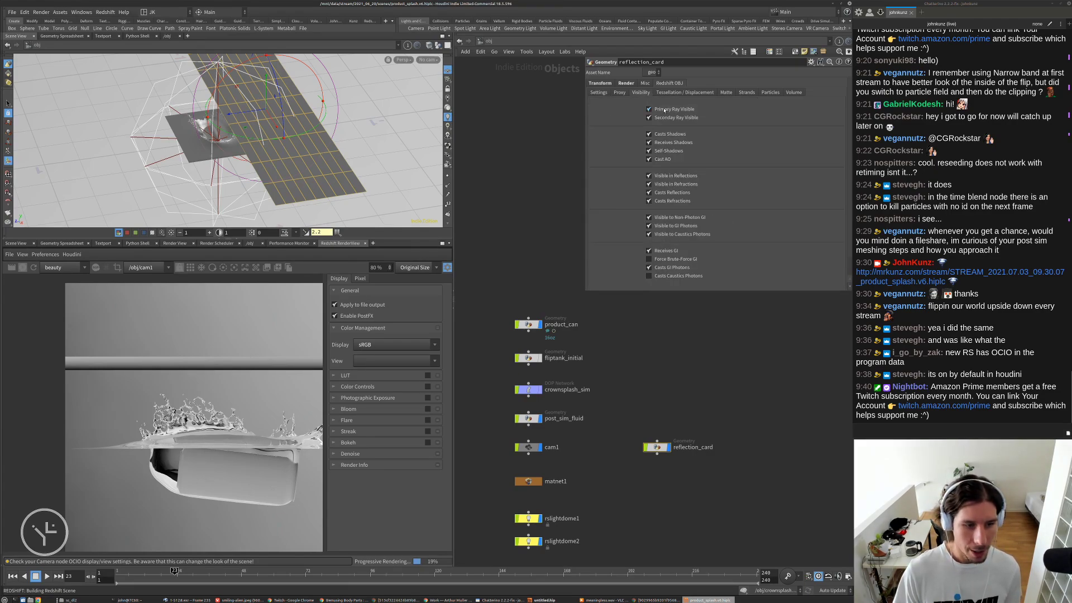
click(664, 110)
scroll(456, 494, down, 5)
scroll(107, 385, down, 3)
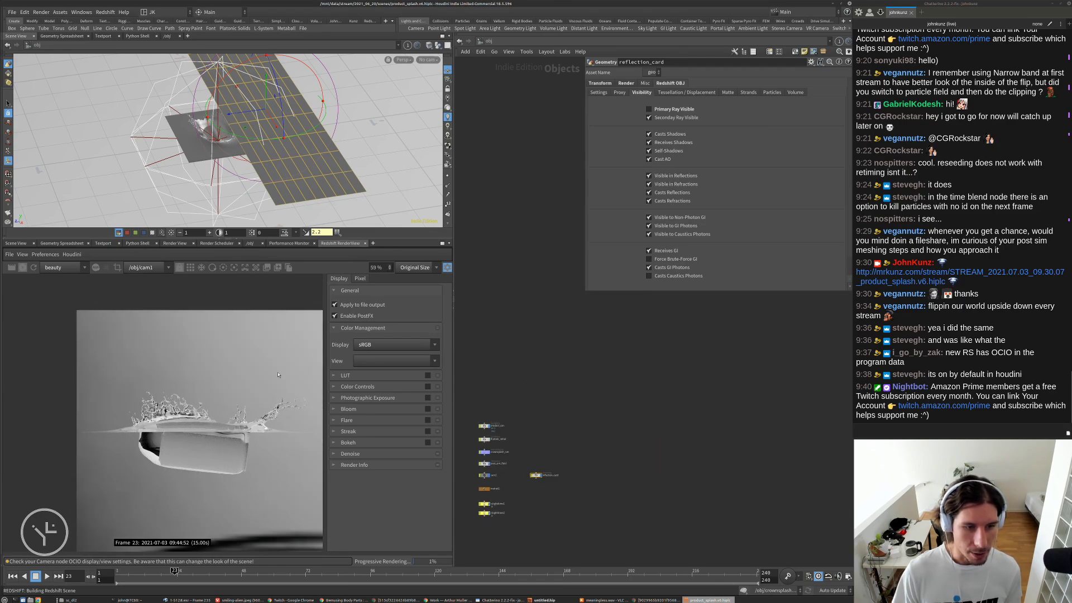
scroll(241, 416, up, 5)
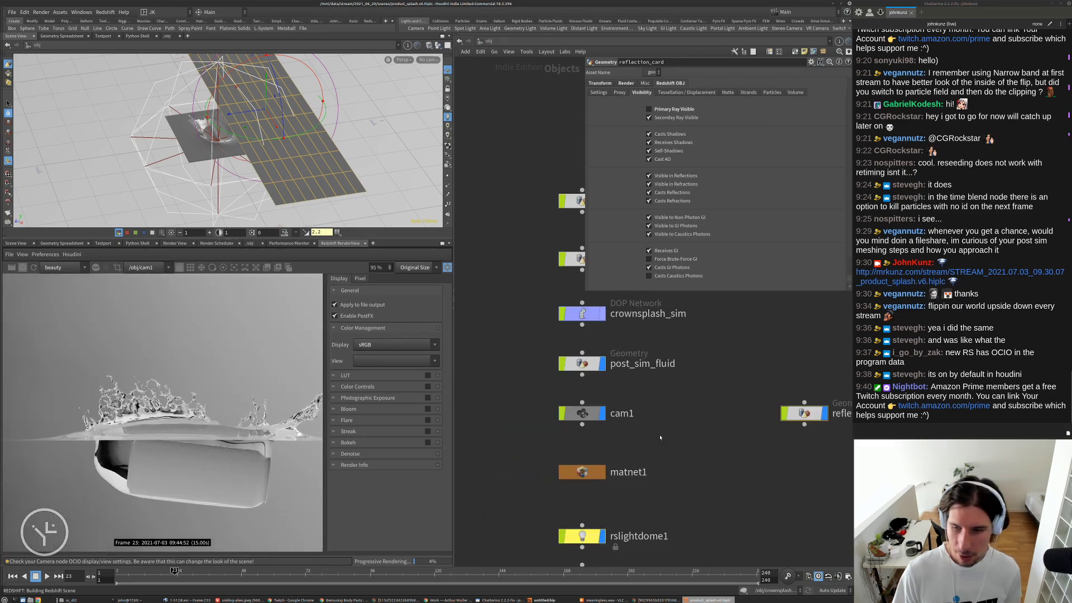
middle_drag(660, 438, 615, 438)
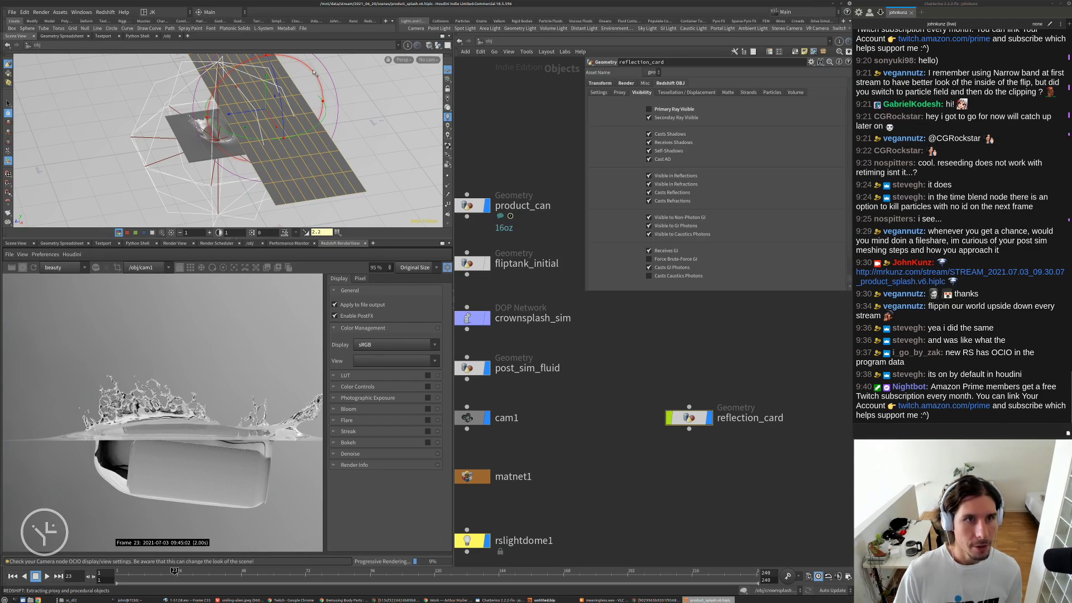
- Tilt and reposition reflection_card behind the splash, enabling Primary Ray Visible while placing it and disabling it again
drag(315, 75, 322, 104)
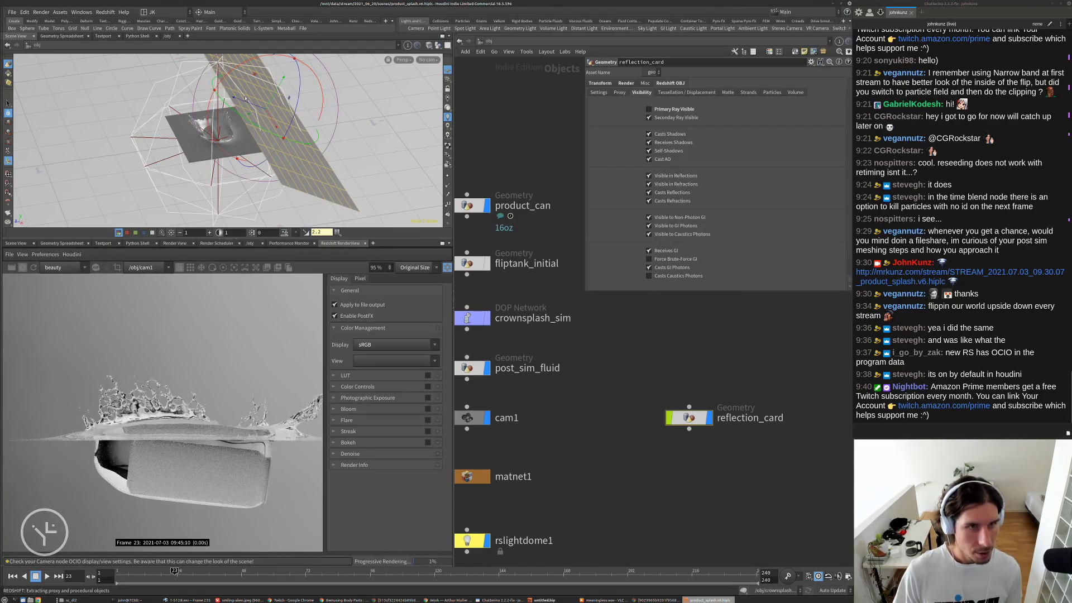
click(648, 109)
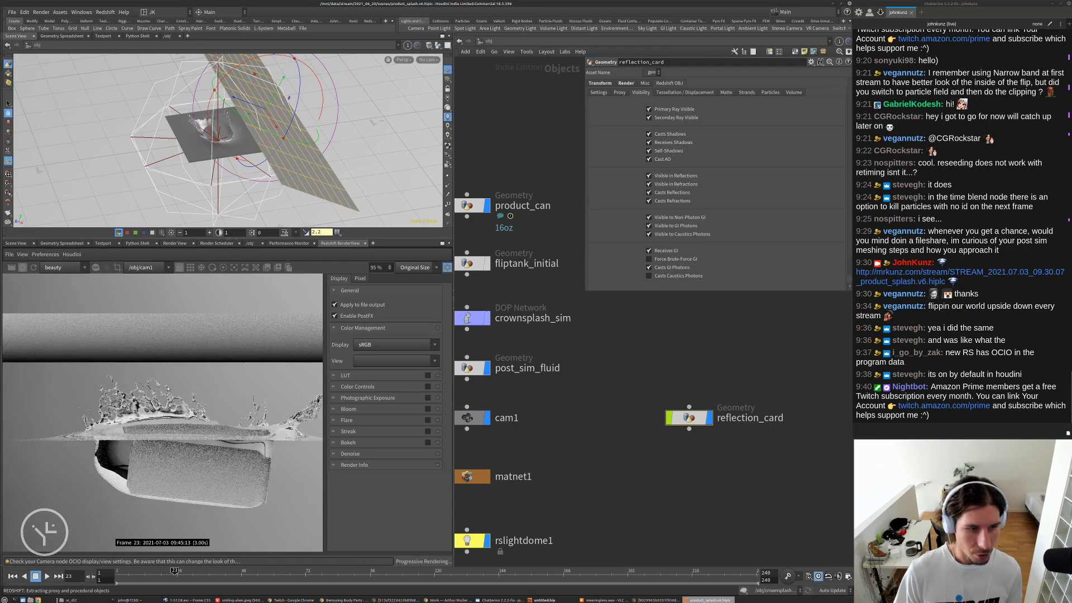
drag(269, 105, 278, 113)
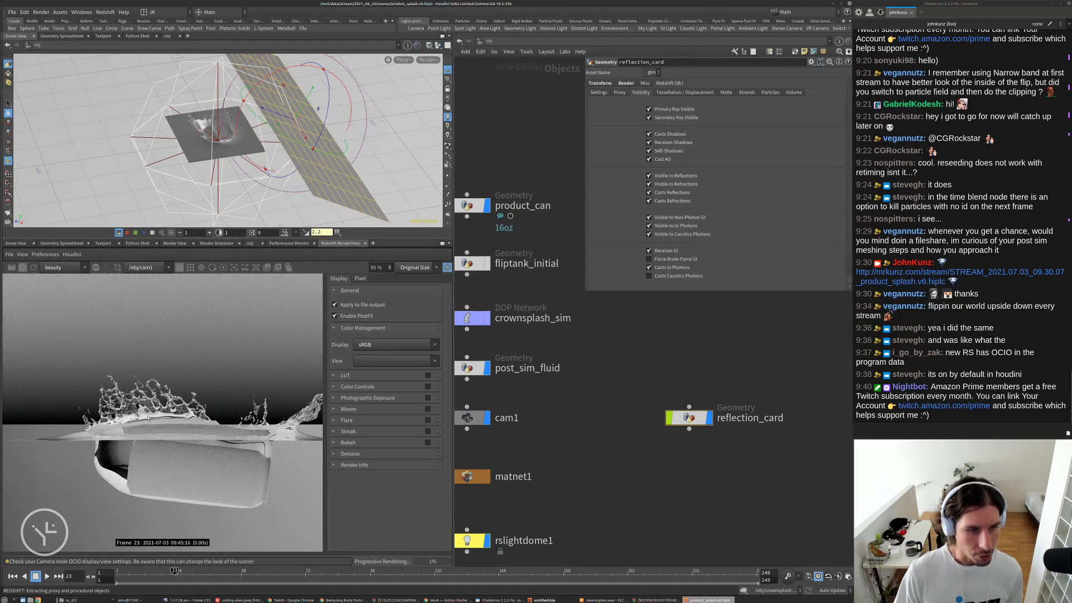
drag(344, 83, 273, 118)
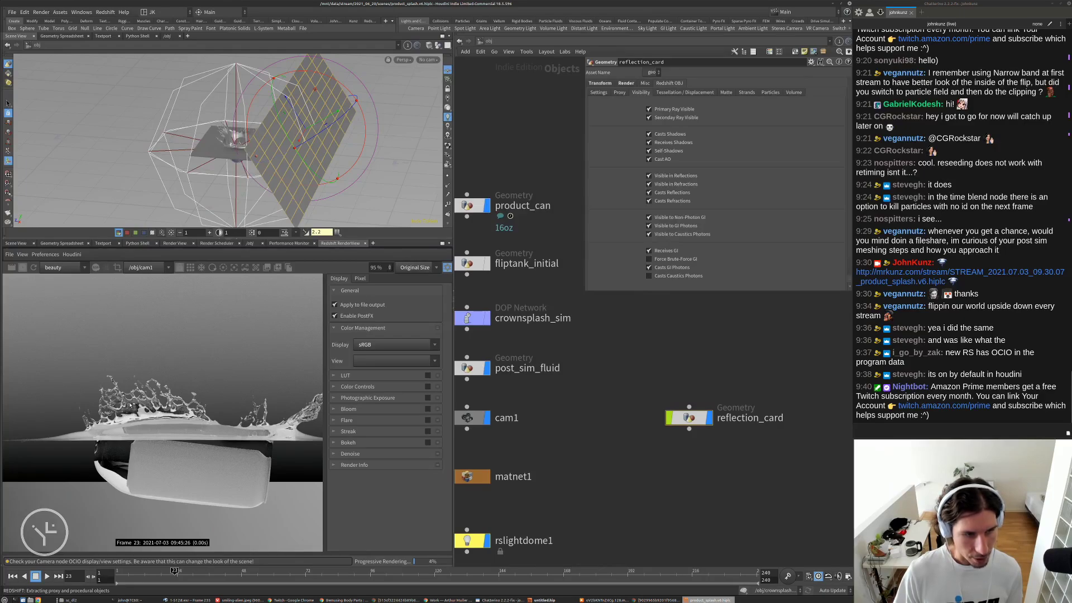
click(649, 110)
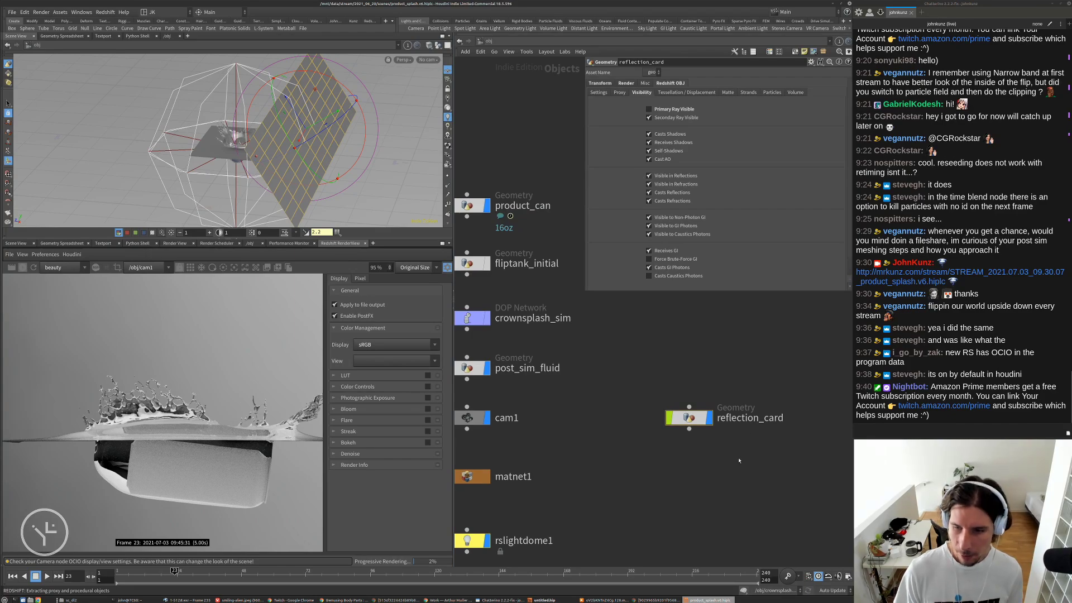
- Toggle reflection_card's display off and on to compare its effect on the rendered splash
click(710, 418)
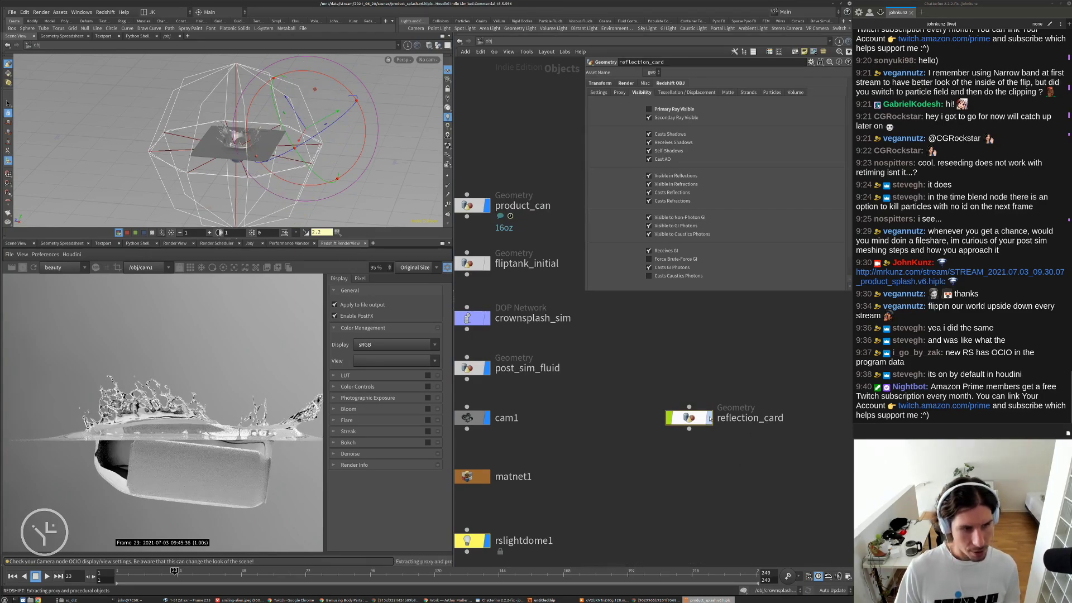
click(710, 419)
click(710, 418)
click(710, 418)
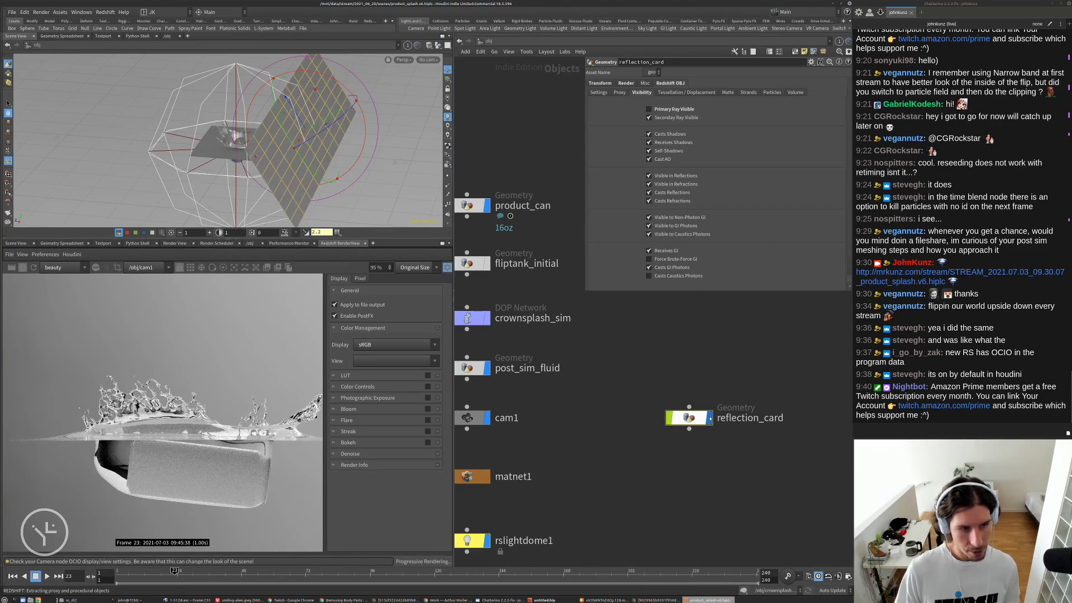
scroll(297, 400, down, 2)
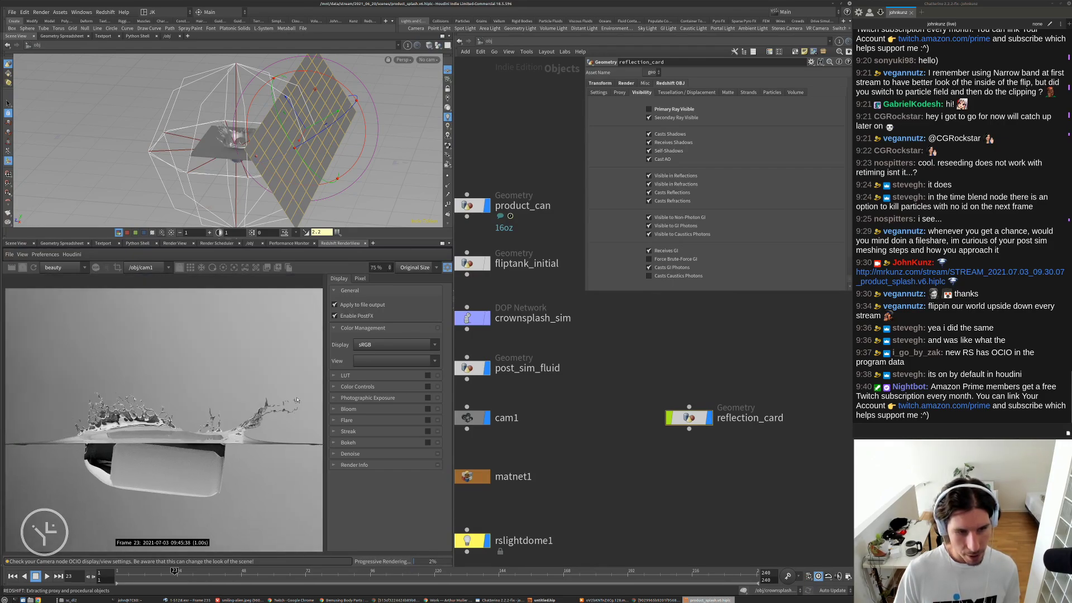
scroll(297, 400, up, 2)
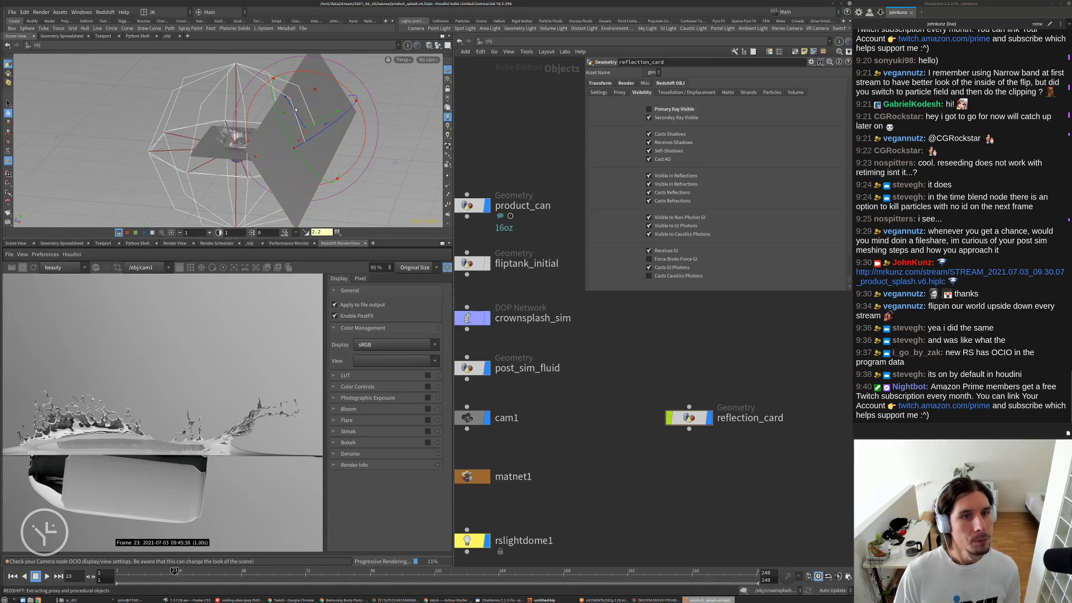
- Make reflection_card visible to primary rays again and move it up above the splash
drag(322, 123, 283, 129)
click(673, 110)
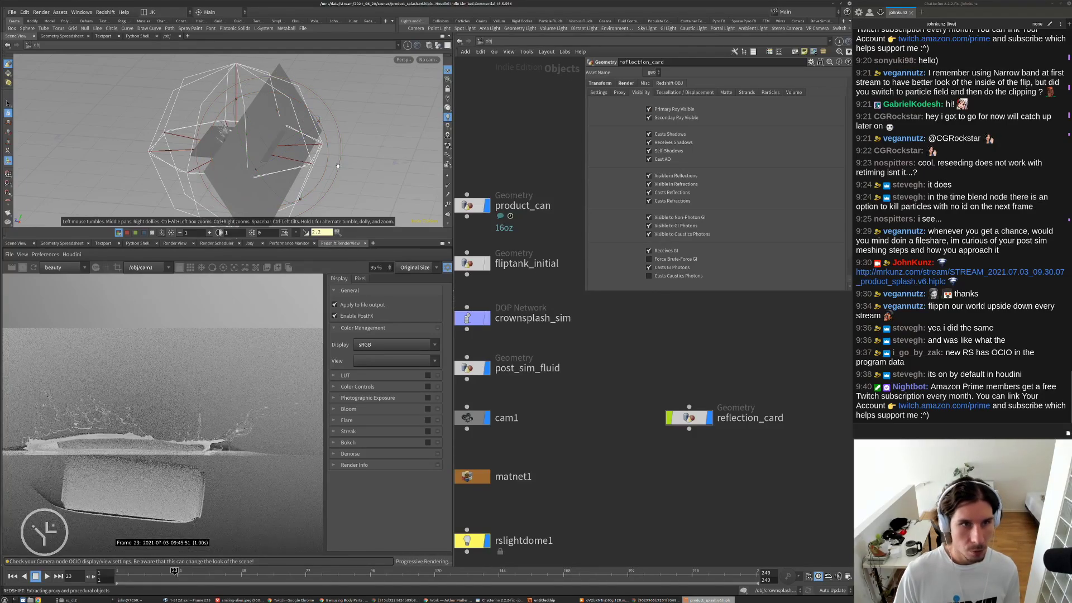
middle_drag(339, 168, 414, 136)
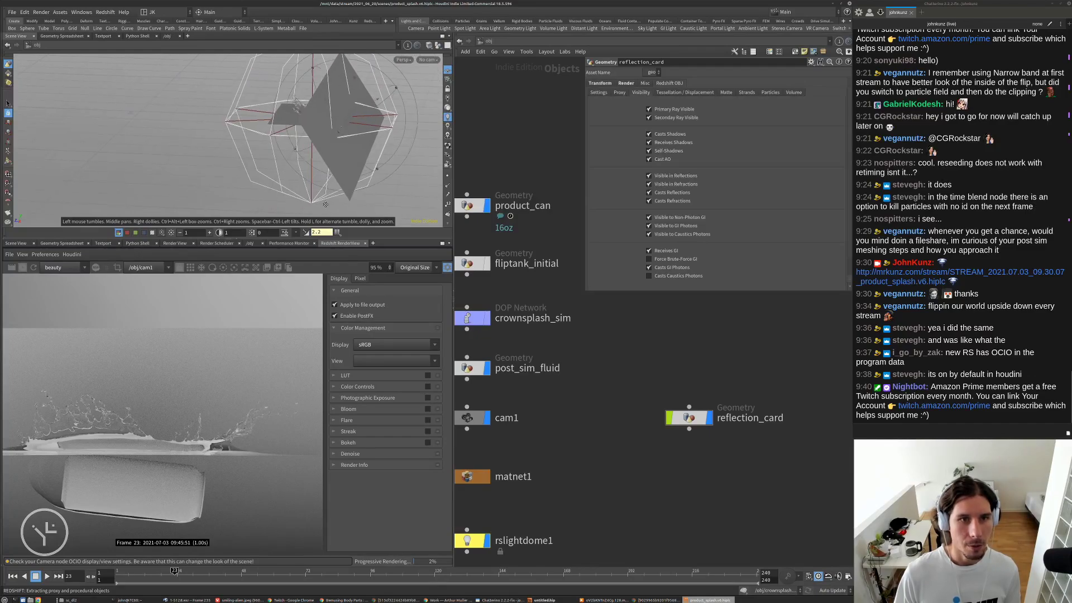
drag(335, 114, 251, 80)
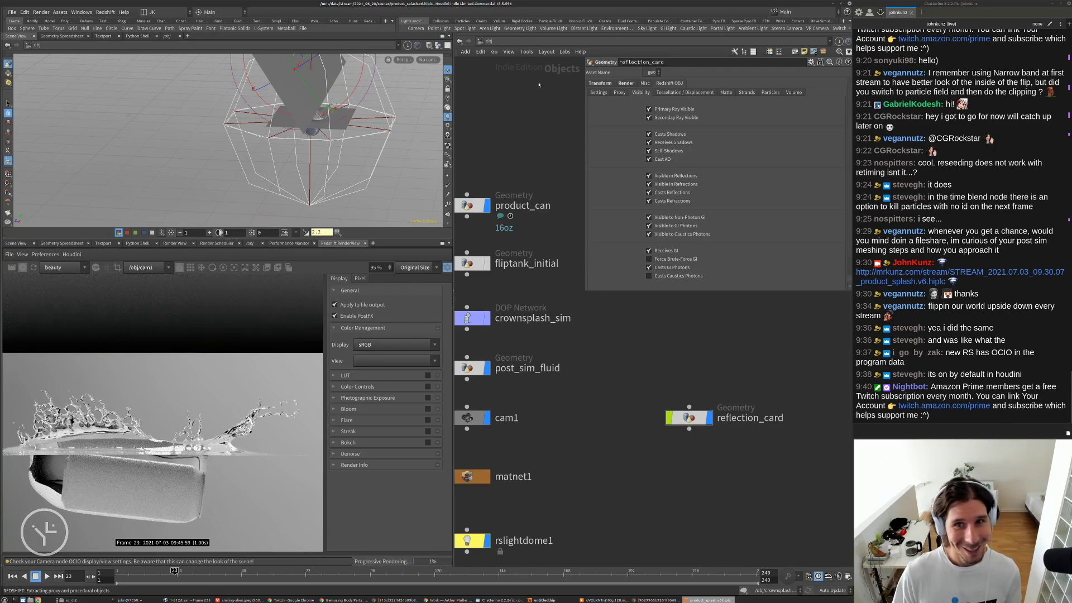
- Set reflection_card's Z scale to 0.01 and lower the card behind the splash to about 0.077 in Y
click(601, 84)
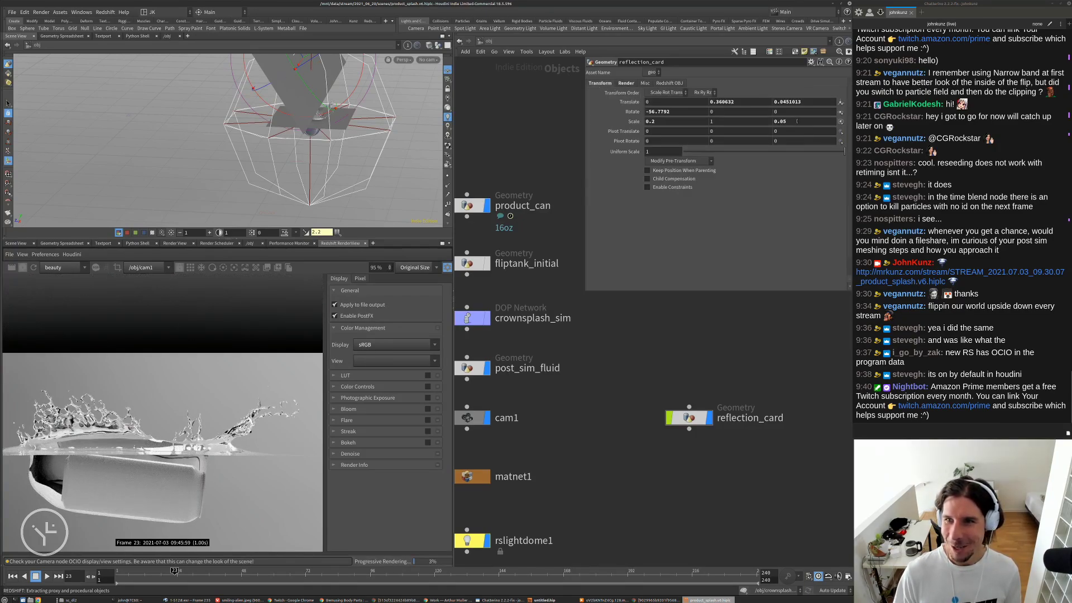
key(BackSpace)
text(1)
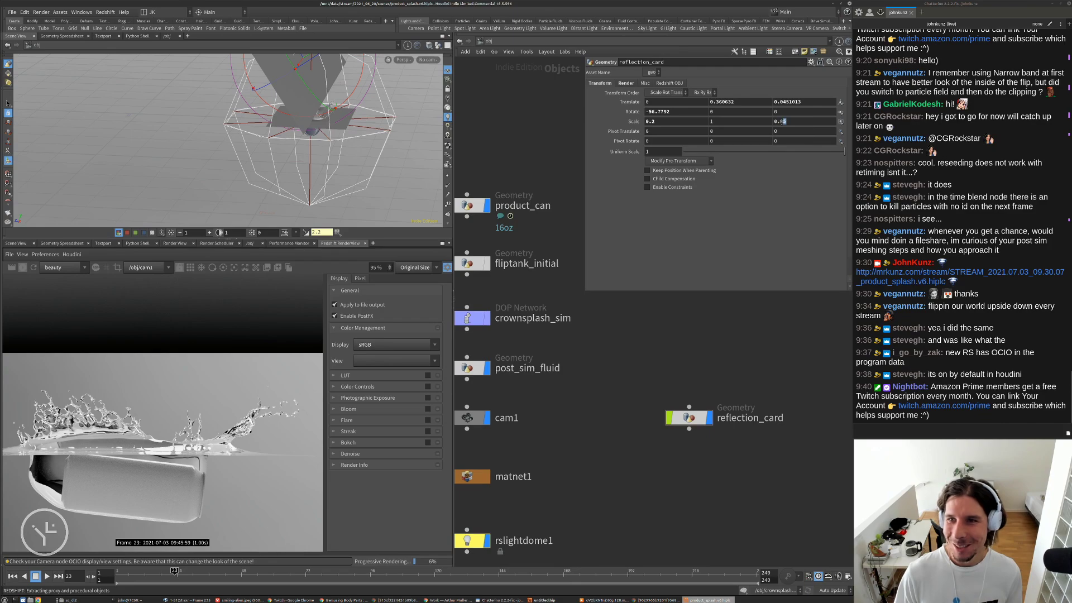
key(Return)
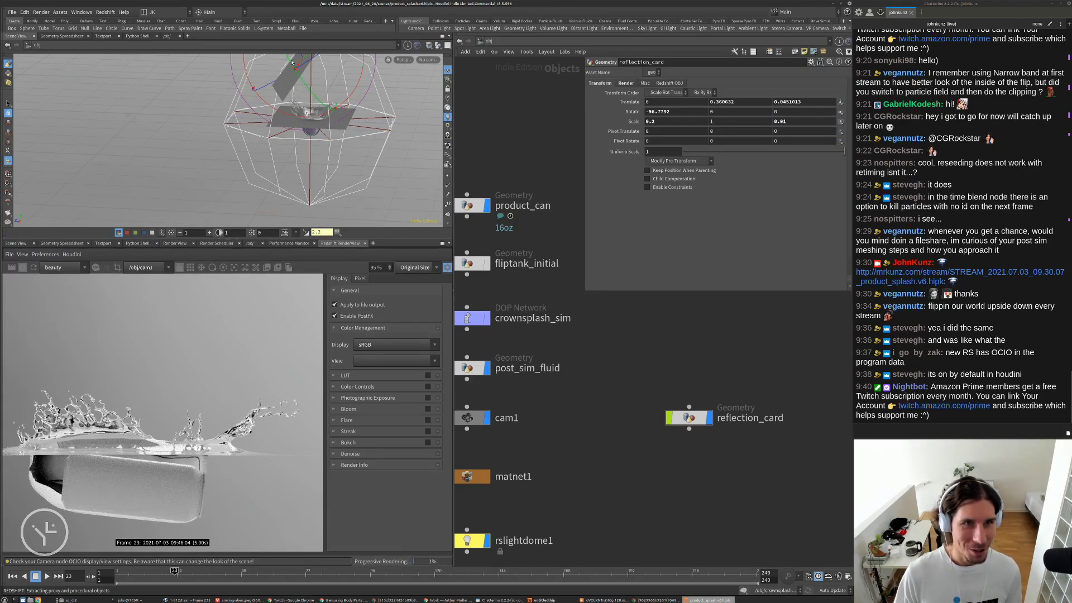
drag(301, 56, 351, 98)
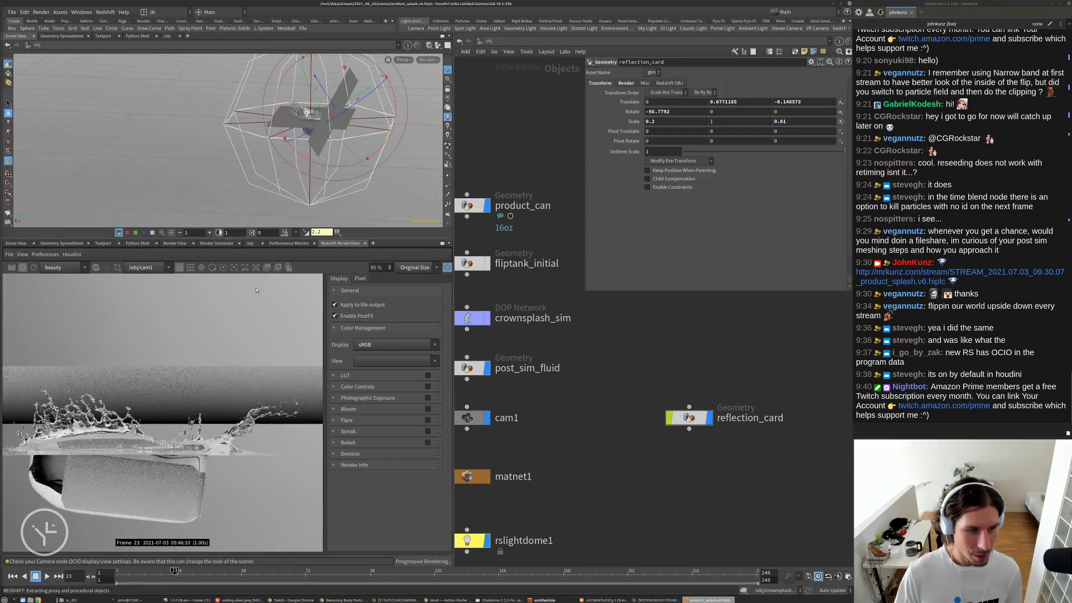
scroll(135, 441, down, 3)
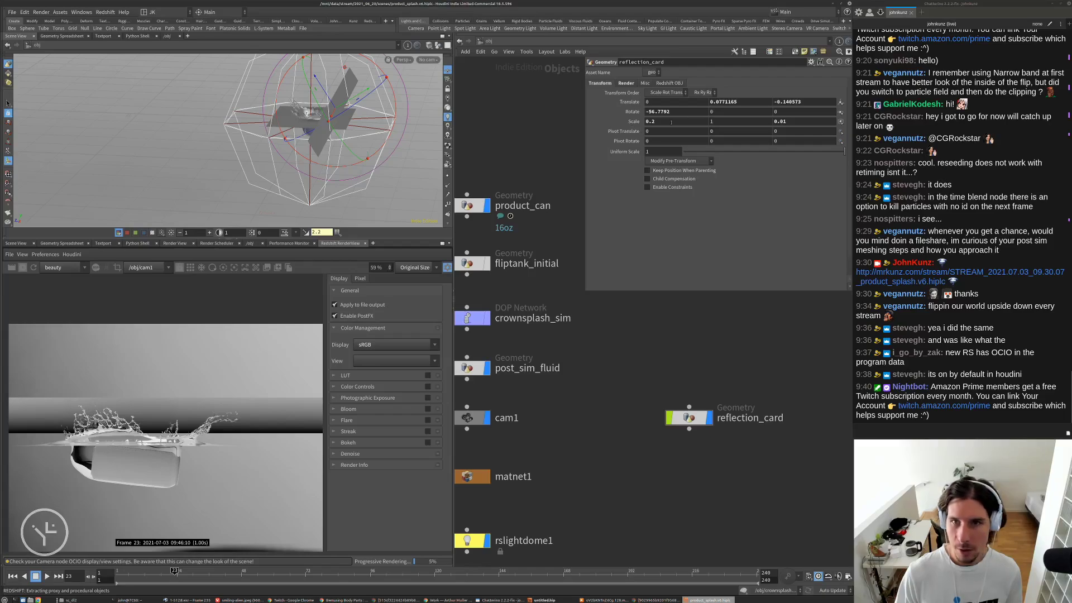
- Set reflection_card's X scale to 0.1 and shift it slightly down and back to about 0.056 in Y
drag(650, 122, 649, 121)
text(1)
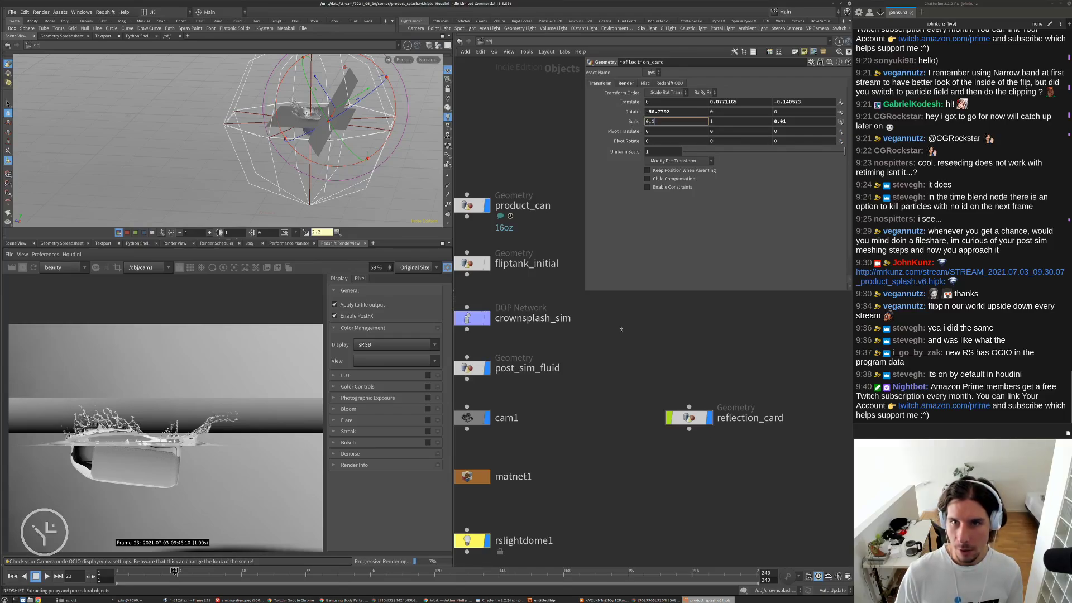
key(Return)
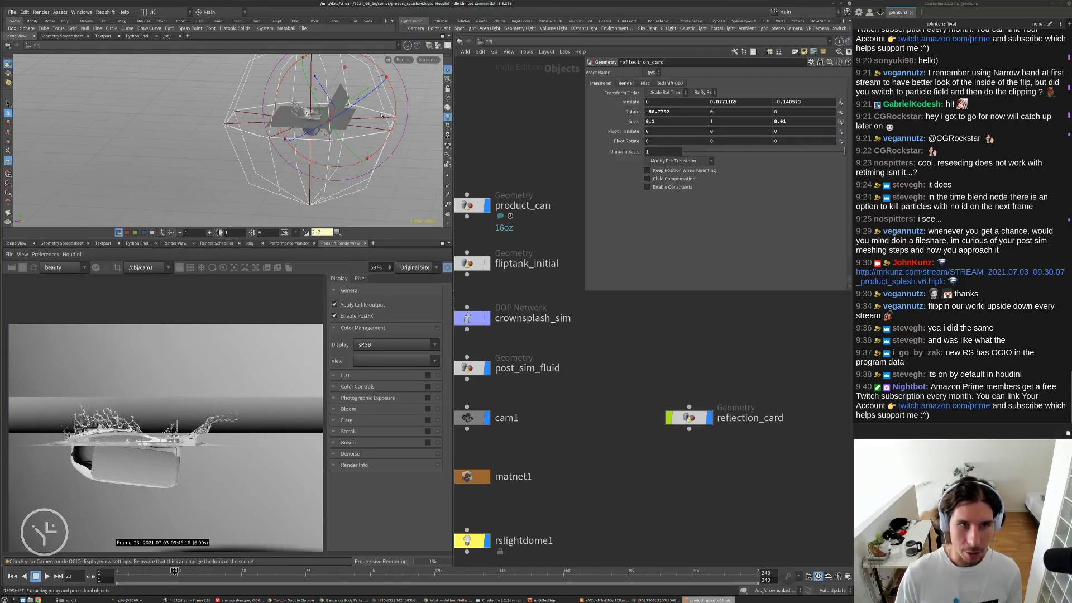
mouse_move(327, 98)
mouse_down()
mouse_move(309, 90)
mouse_move(331, 110)
mouse_up()
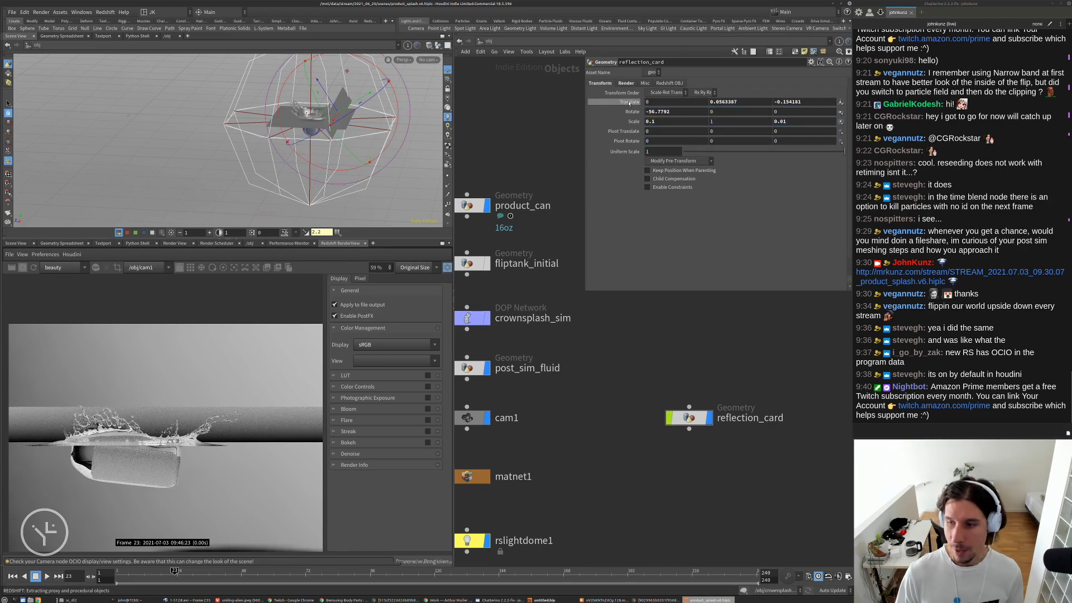
- Try a Z scale of 0.2 and then 0.1 on reflection_card, move it farther back and tilt it to about -75° in X
double_click(781, 121)
text(0.2)
key(Return)
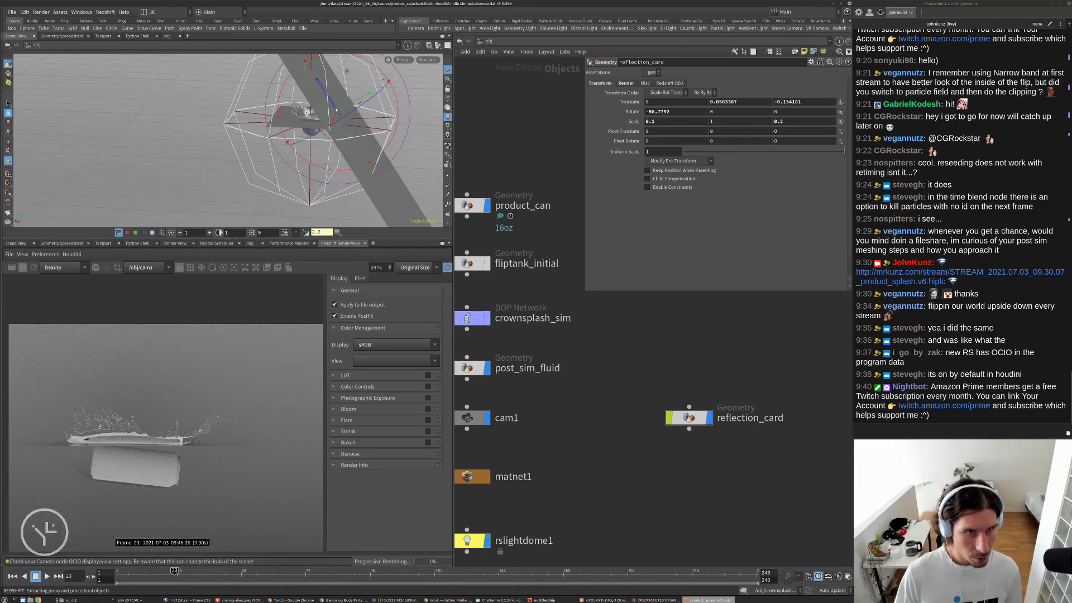
double_click(780, 121)
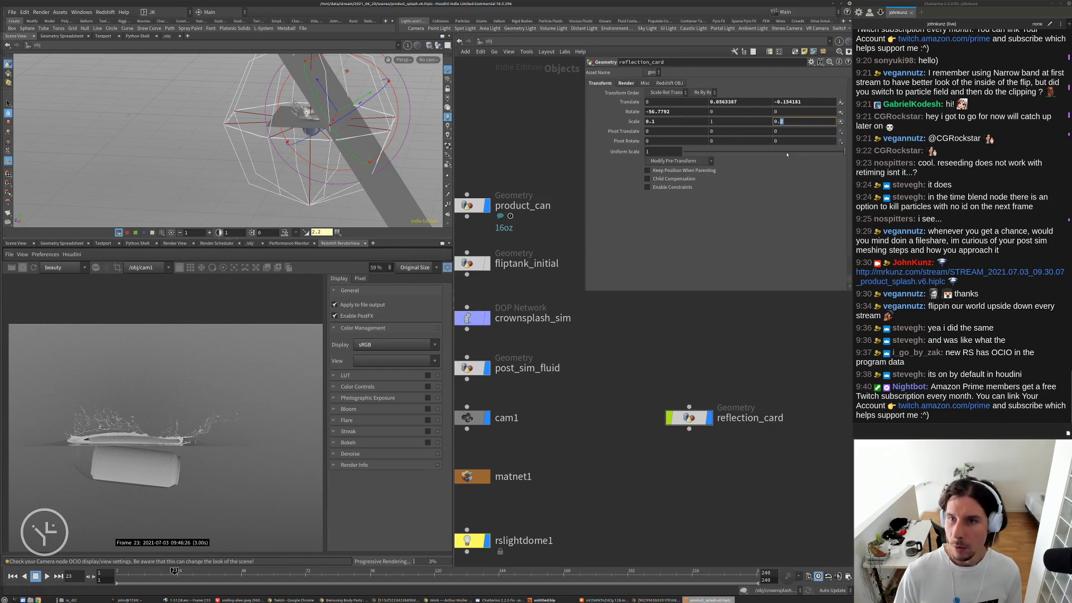
text(0.1)
key(Return)
drag(363, 105, 438, 112)
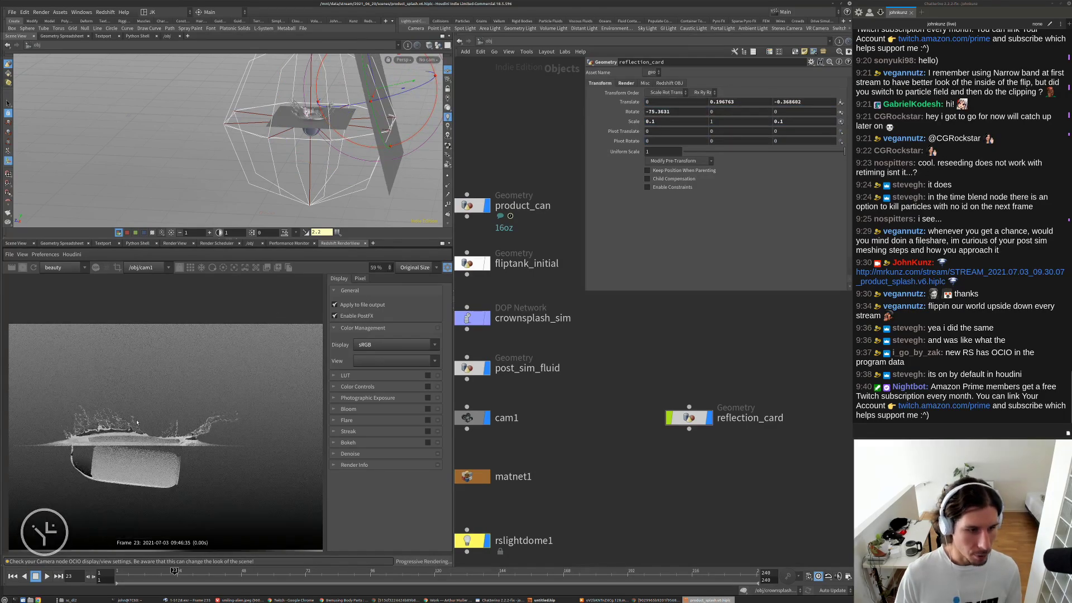
scroll(87, 465, down, 2)
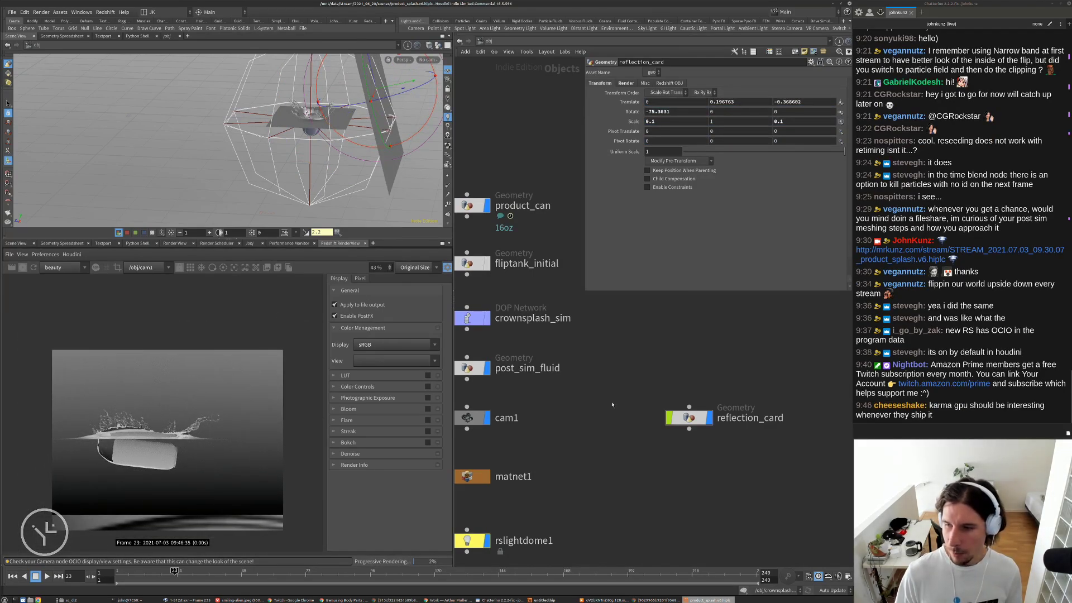
- Set reflection_card's Z scale to 0.05
middle_drag(632, 396, 577, 466)
middle_drag(699, 409, 765, 319)
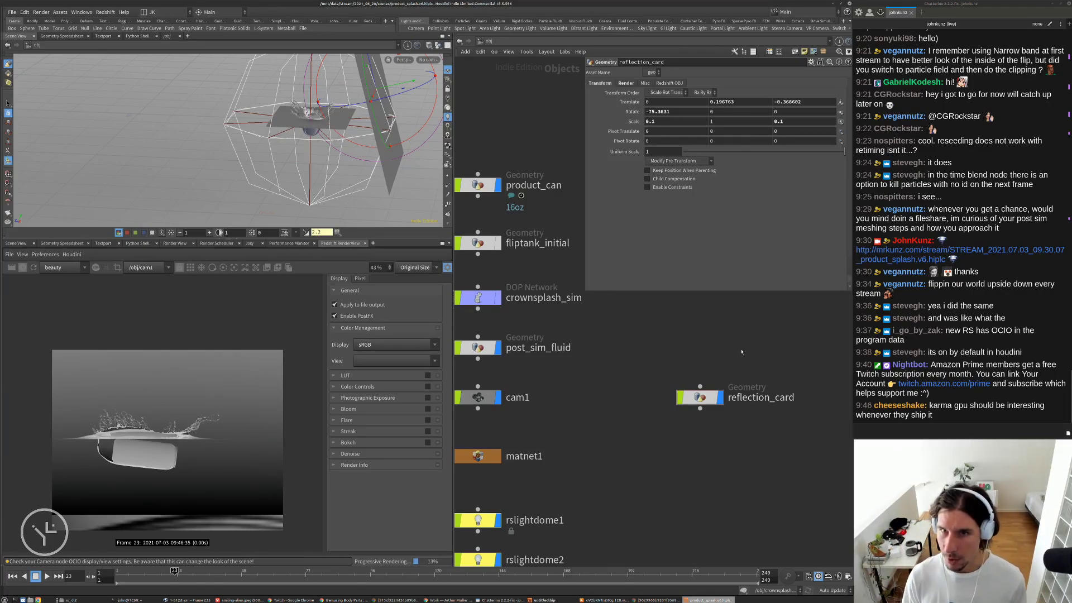
middle_drag(741, 351, 694, 382)
click(791, 121)
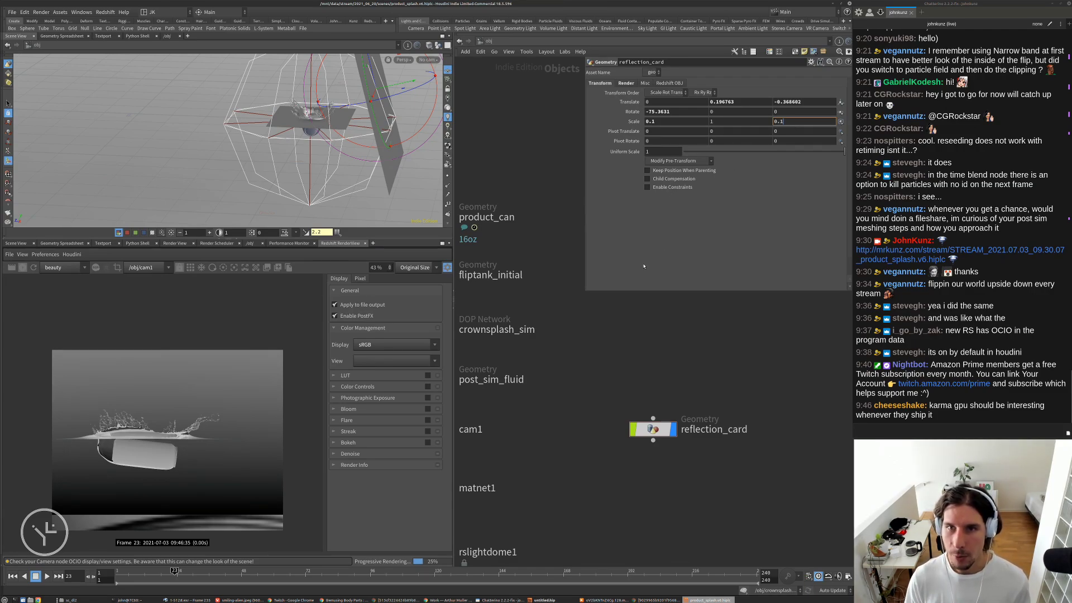
key(Return)
scroll(122, 450, up, 3)
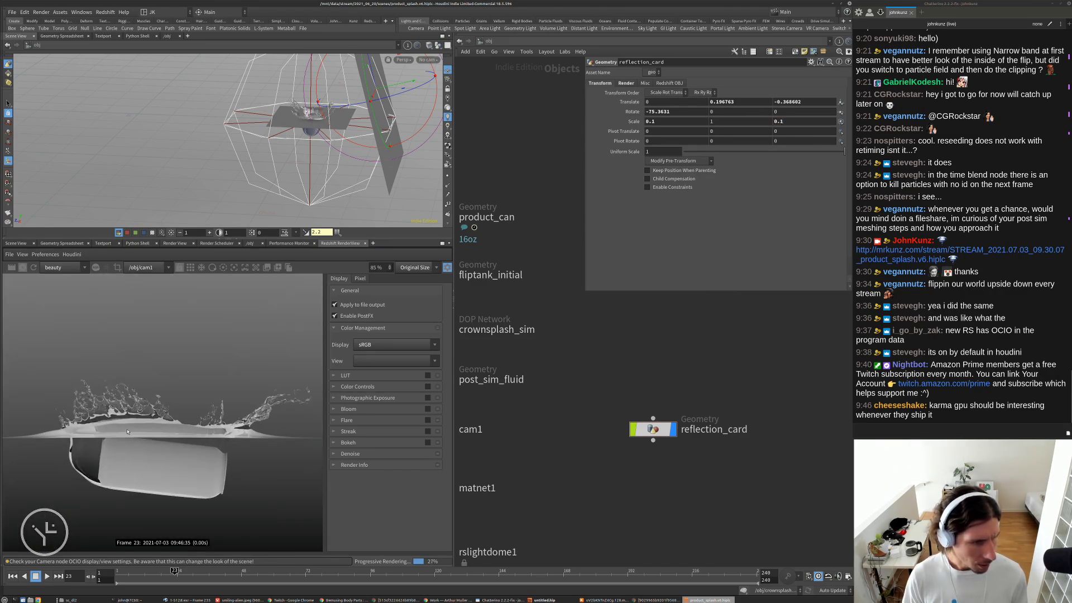
click(789, 121)
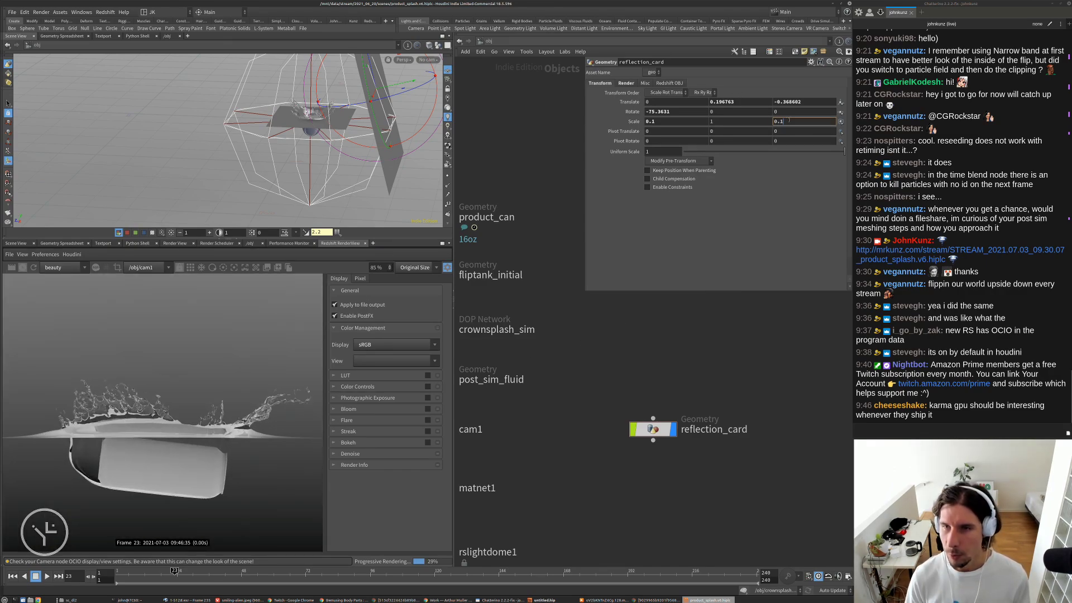
text(0.05)
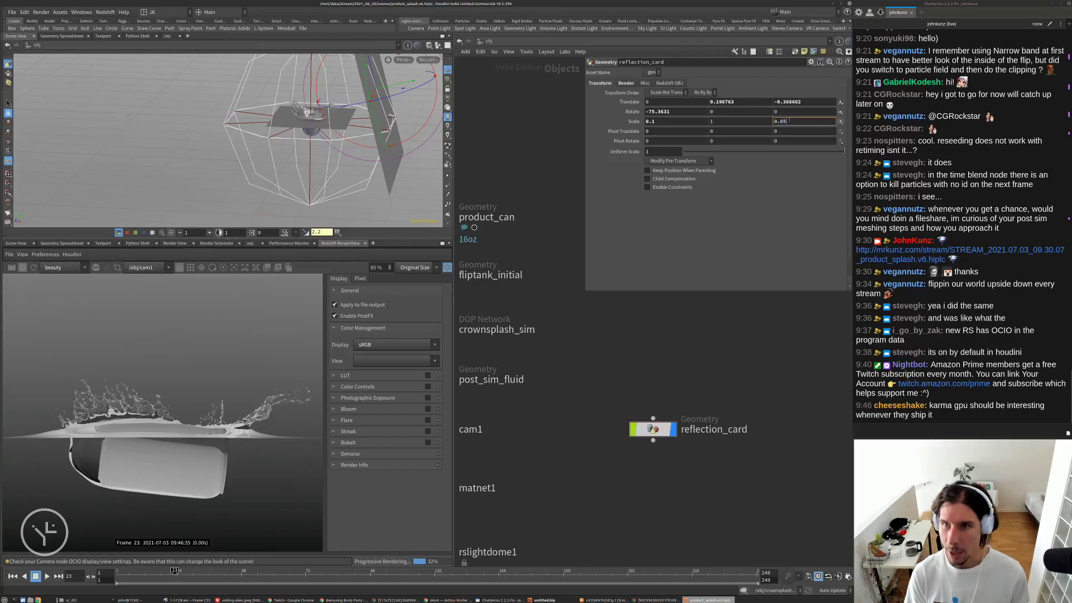
key(Return)
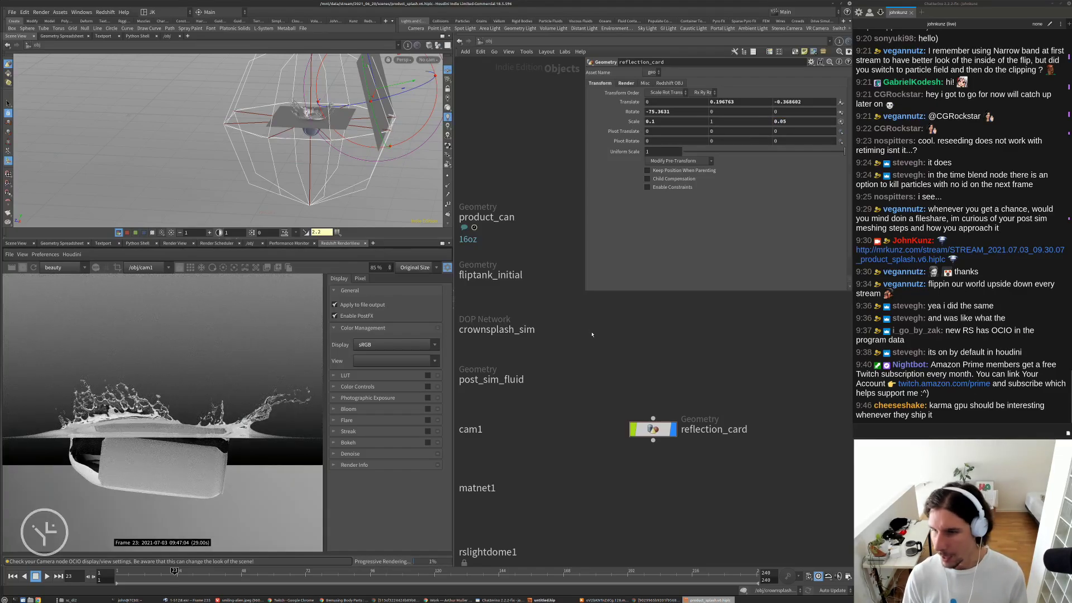
- Check the splash in the render and turn off reflection_card's display
scroll(184, 382, down, 3)
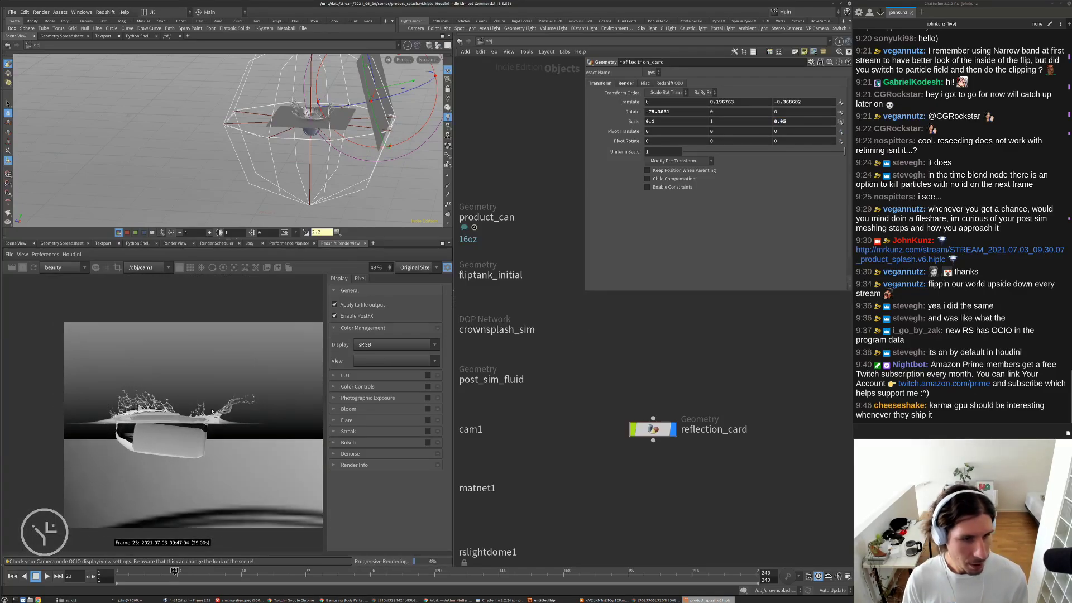
key(h)
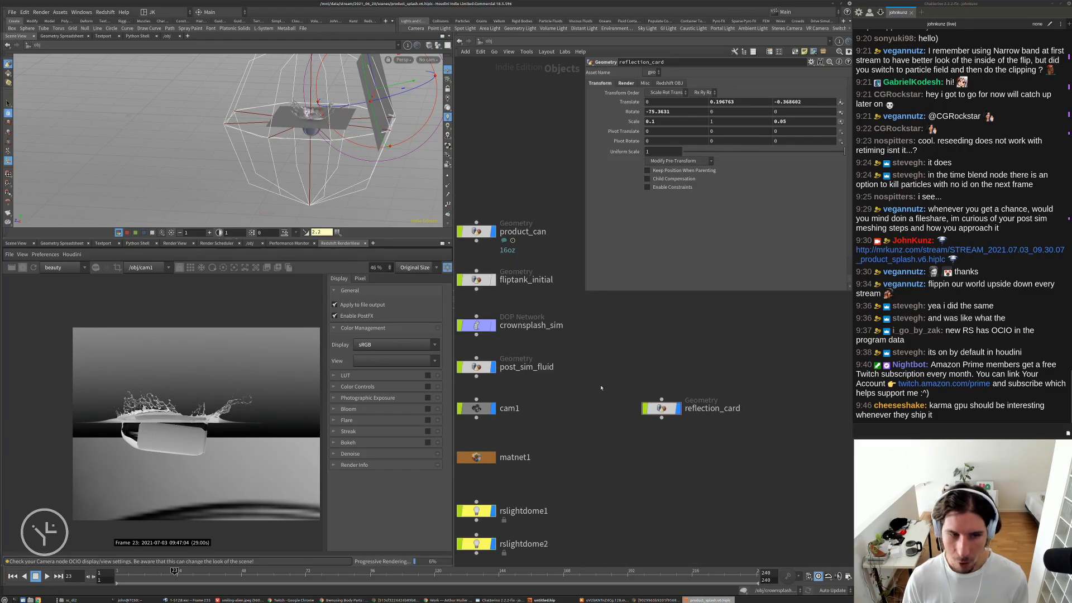
scroll(181, 429, up, 3)
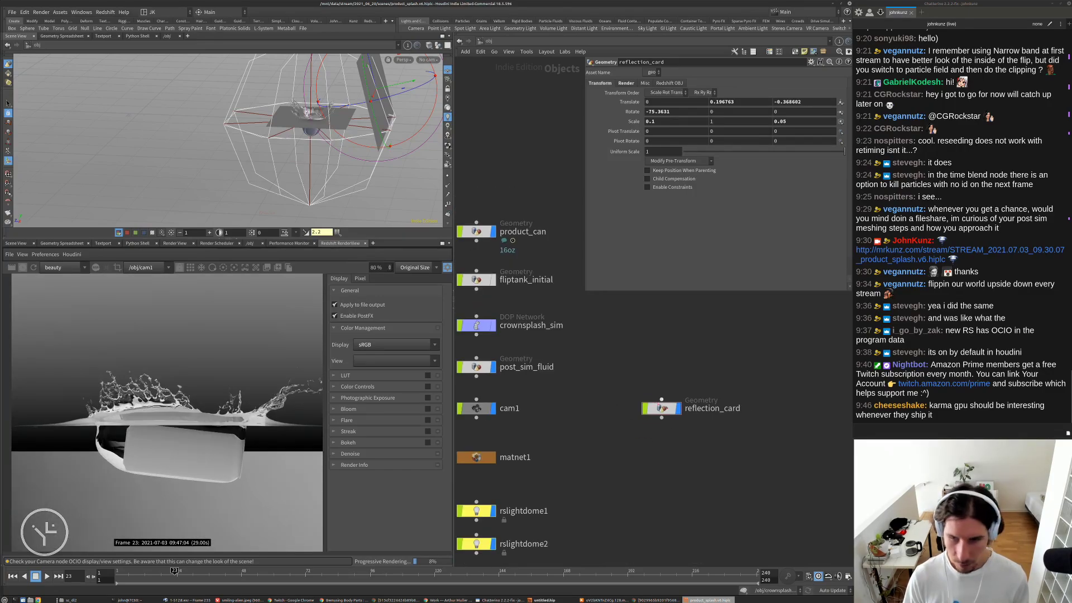
click(679, 411)
click(679, 412)
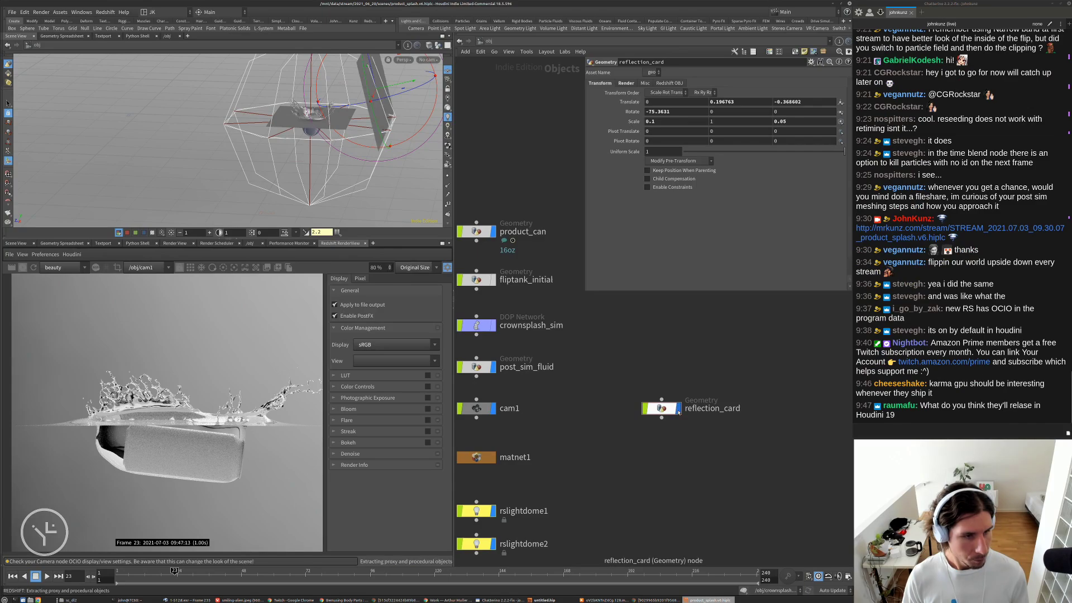
- Inspect the splash rendered without the card and store that render as a snapshot for comparison
scroll(195, 401, up, 1)
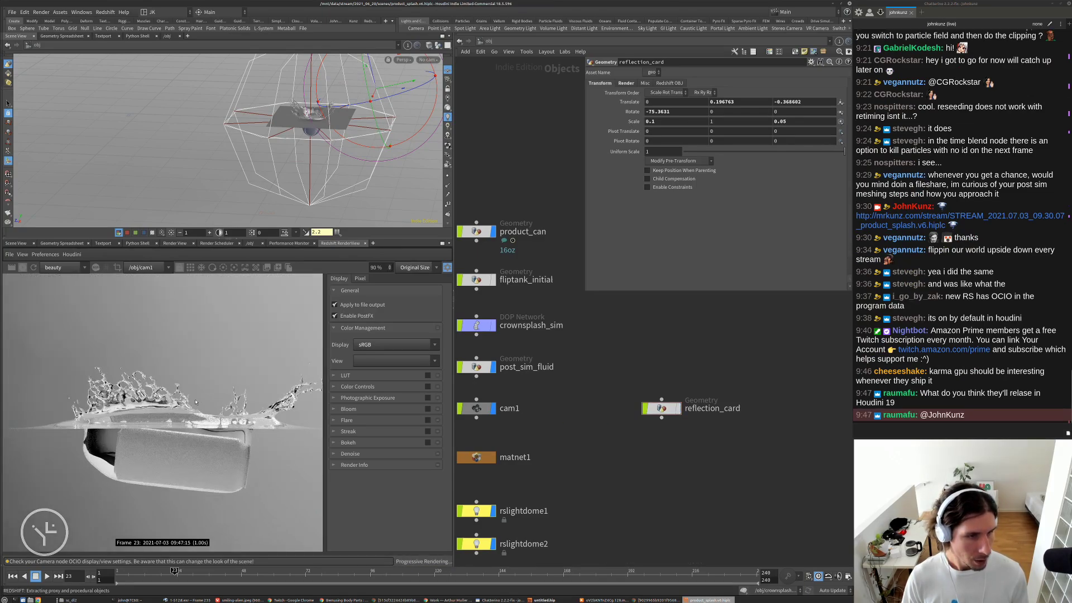
scroll(80, 418, up, 5)
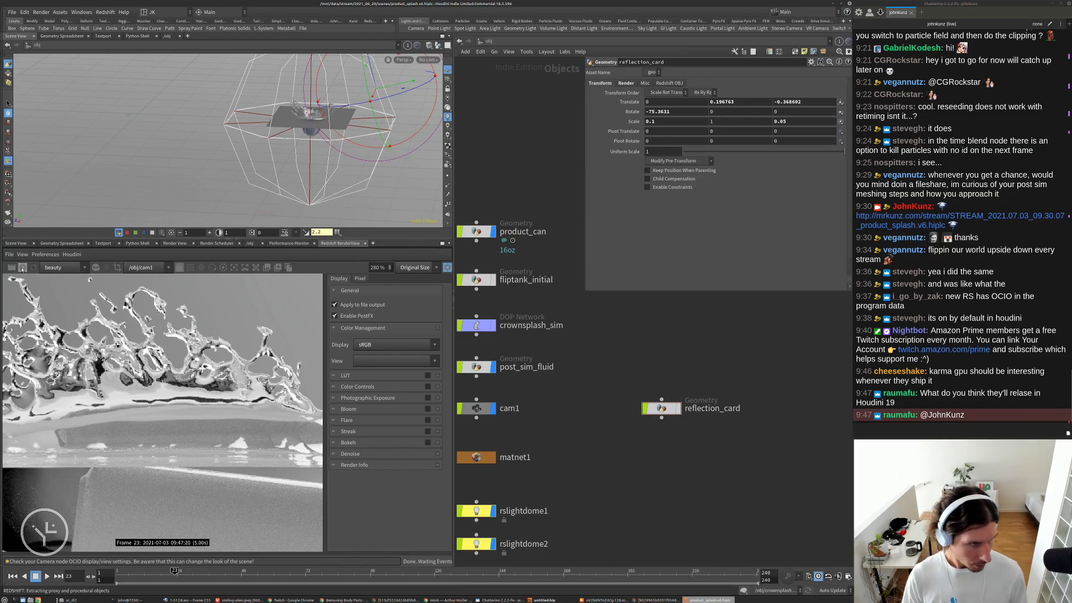
scroll(156, 423, down, 3)
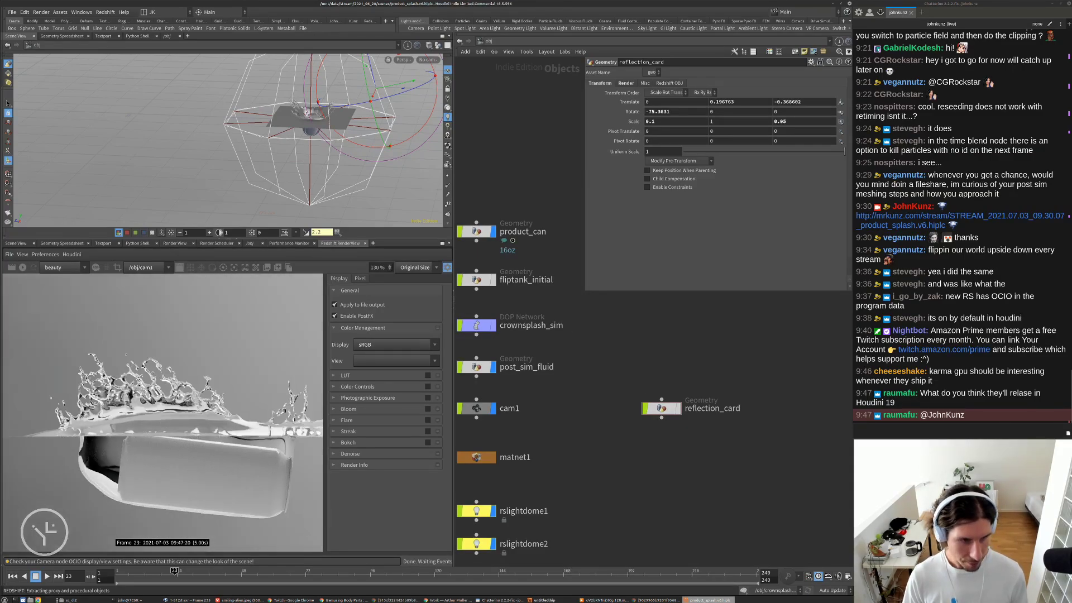
scroll(227, 340, down, 2)
click(279, 267)
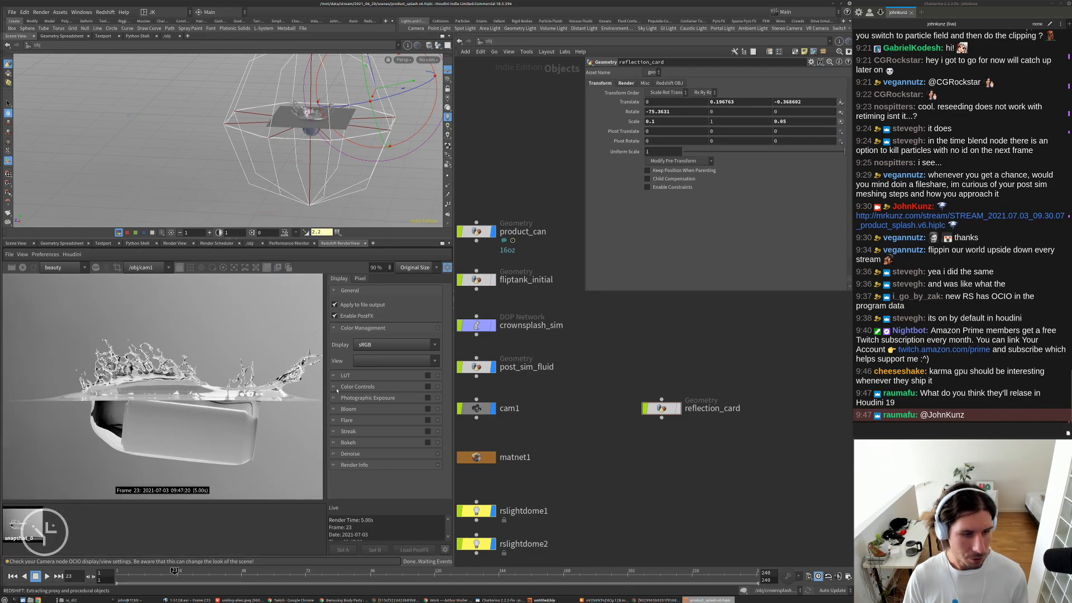
- Turn reflection_card's display back on, disable its Primary Ray Visible setting and restart the render
click(679, 409)
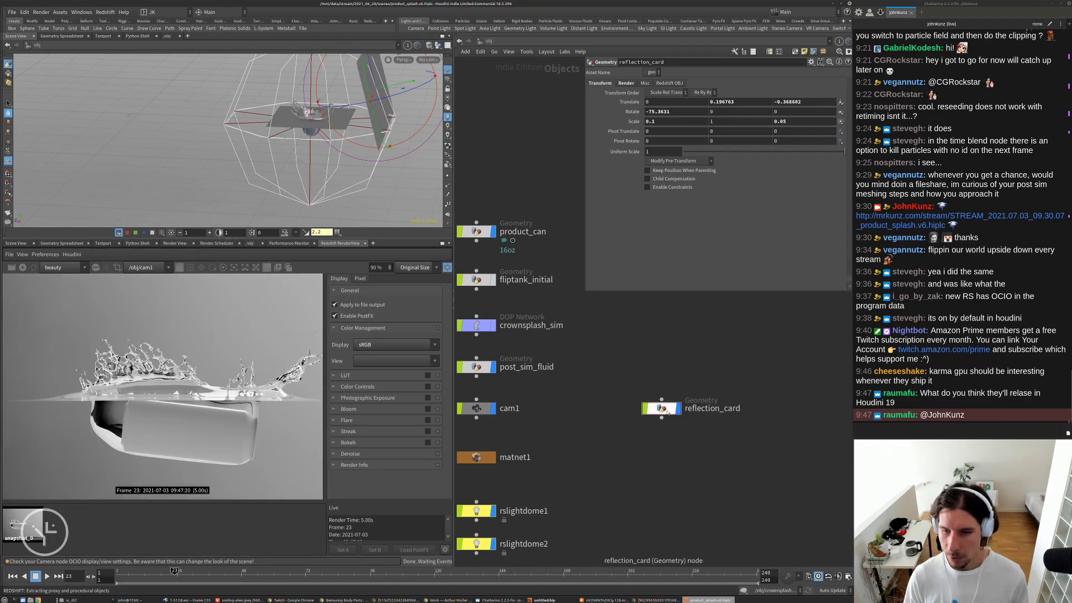
click(626, 83)
click(671, 84)
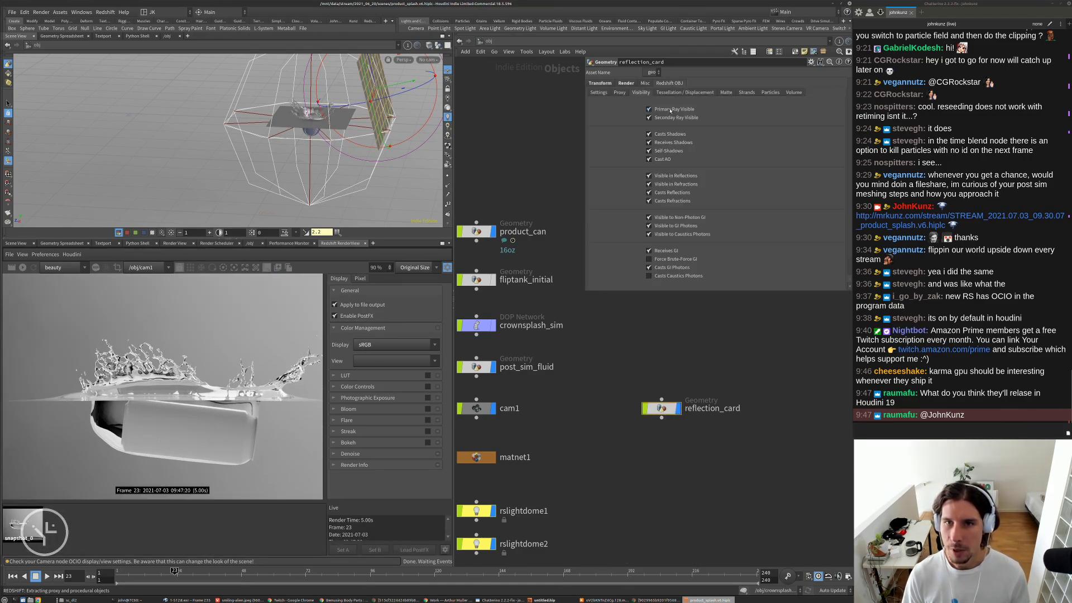
click(22, 269)
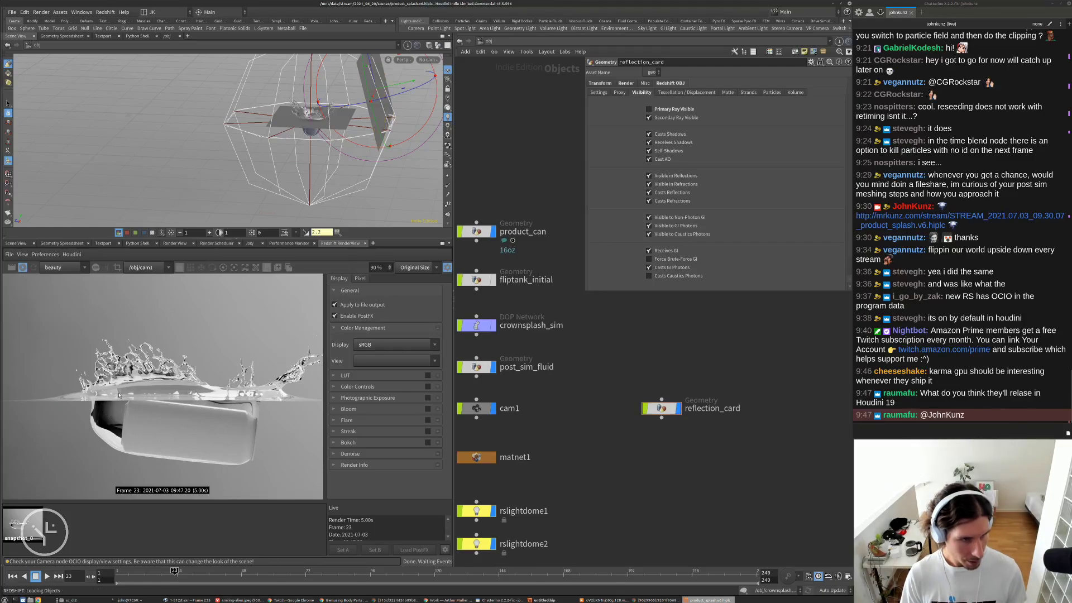
- Compare snapshot_0 with the live render to judge the reflection card's effect on the splash
scroll(158, 381, up, 3)
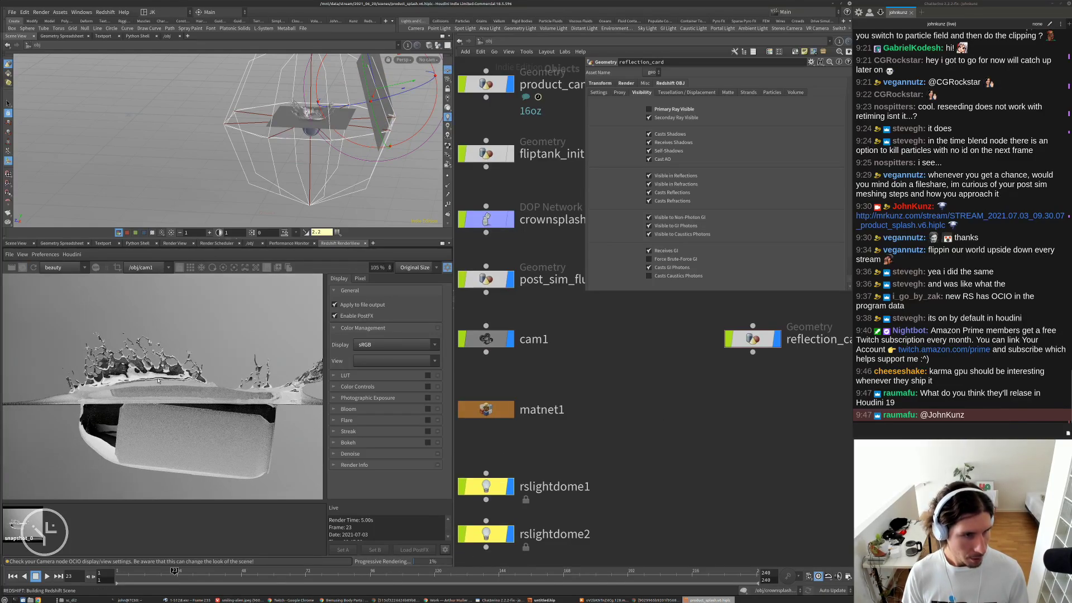
click(31, 531)
click(85, 535)
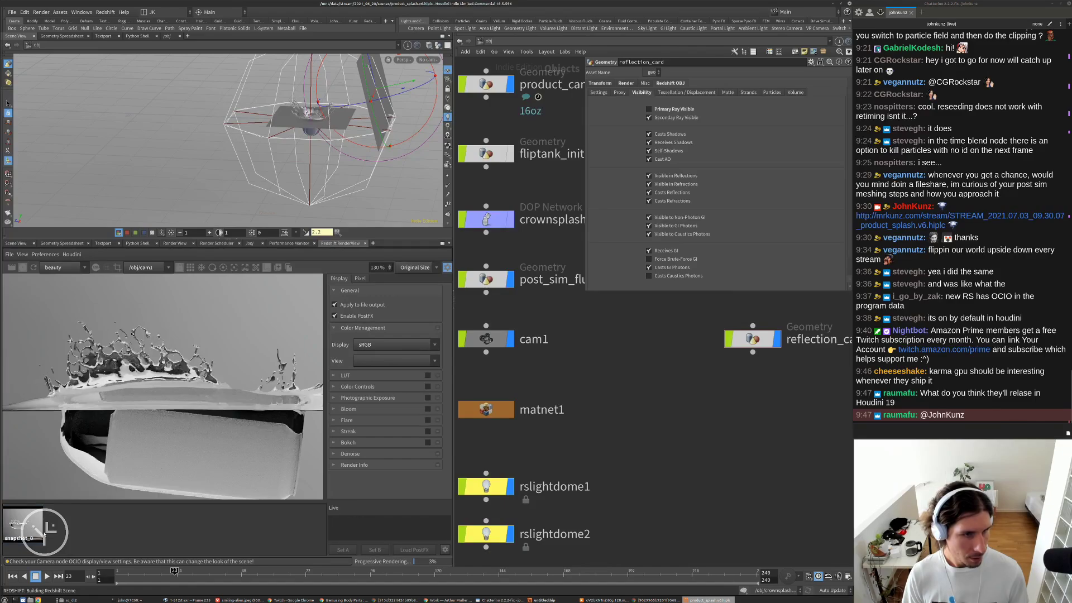
click(33, 533)
click(117, 537)
click(28, 533)
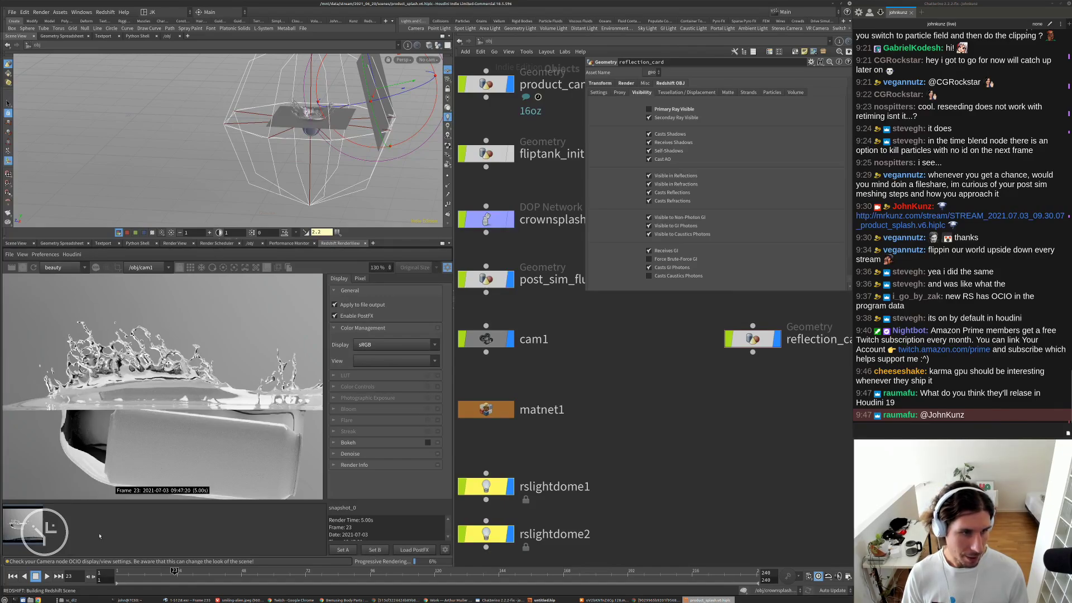
- Switch between snapshot_0 and the live render once more to examine the card's reflections on the can and splash
click(84, 534)
click(31, 532)
click(83, 530)
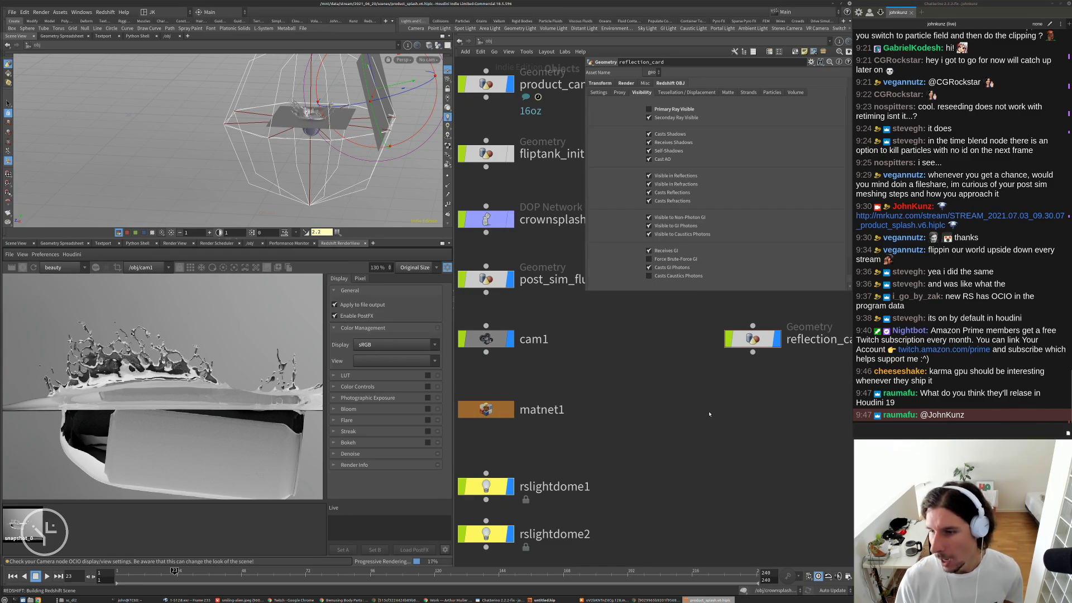
middle_drag(706, 411, 699, 423)
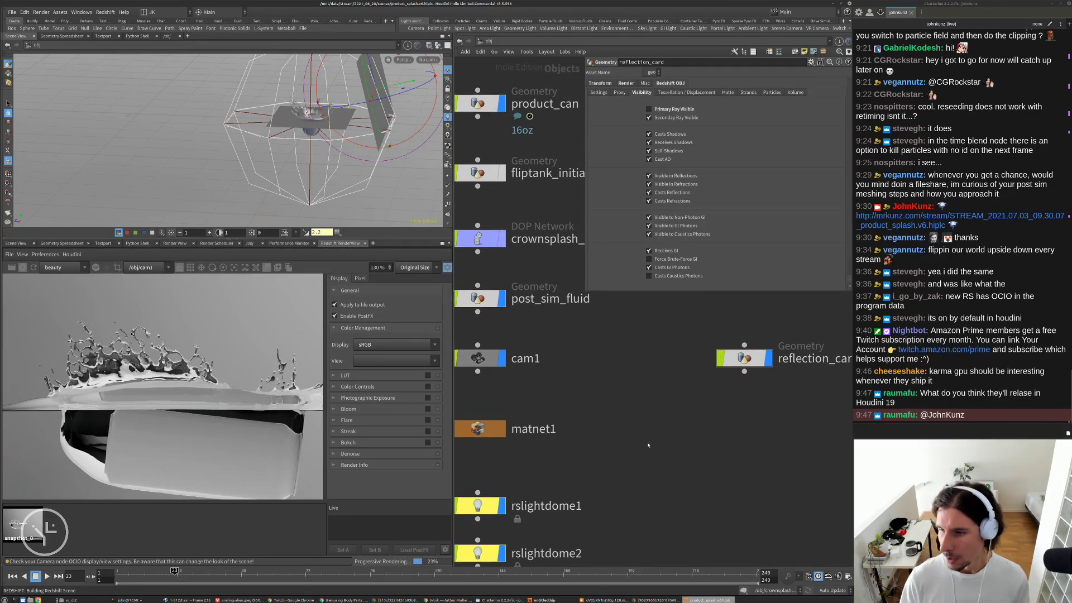
middle_drag(638, 471, 594, 503)
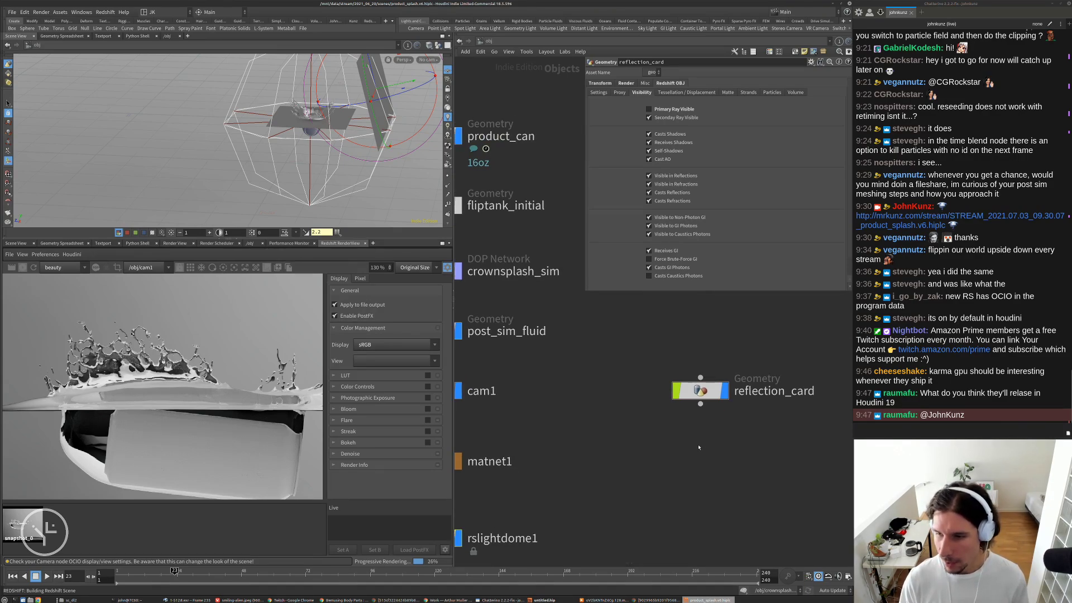
scroll(719, 483, down, 3)
middle_drag(711, 486, 687, 453)
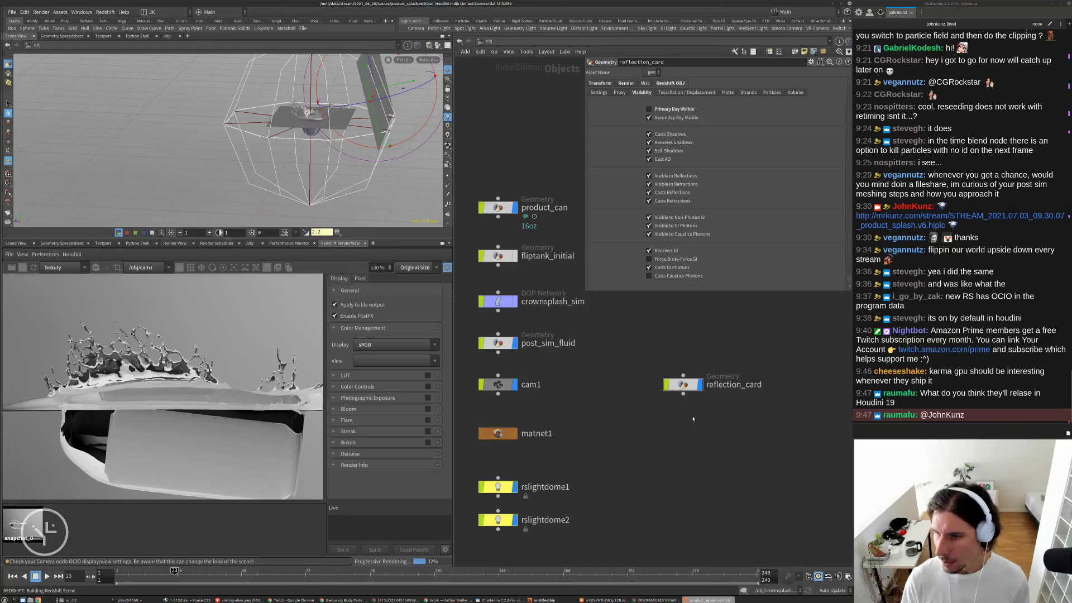
scroll(695, 414, up, 2)
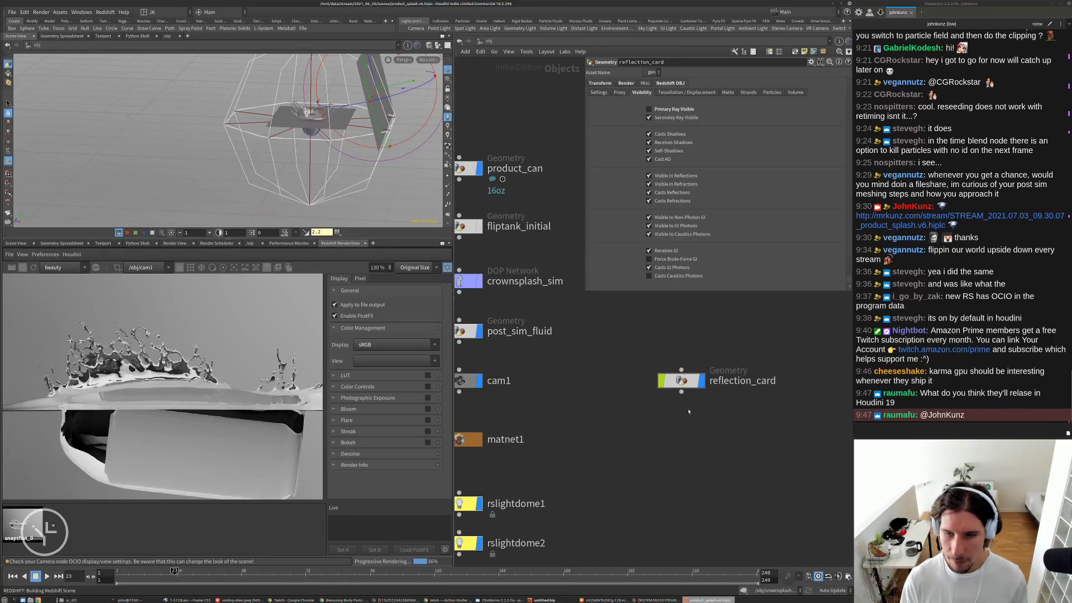
scroll(687, 423, down, 2)
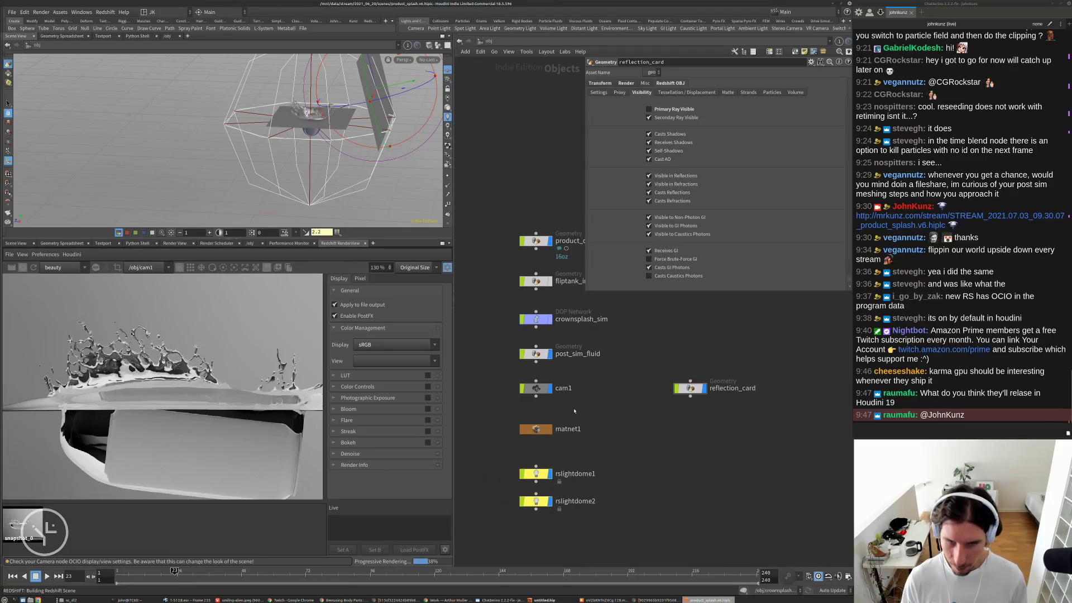
- Open the matnet1 material network and bring its water and redshift_vopnet1 materials into view
double_click(537, 430)
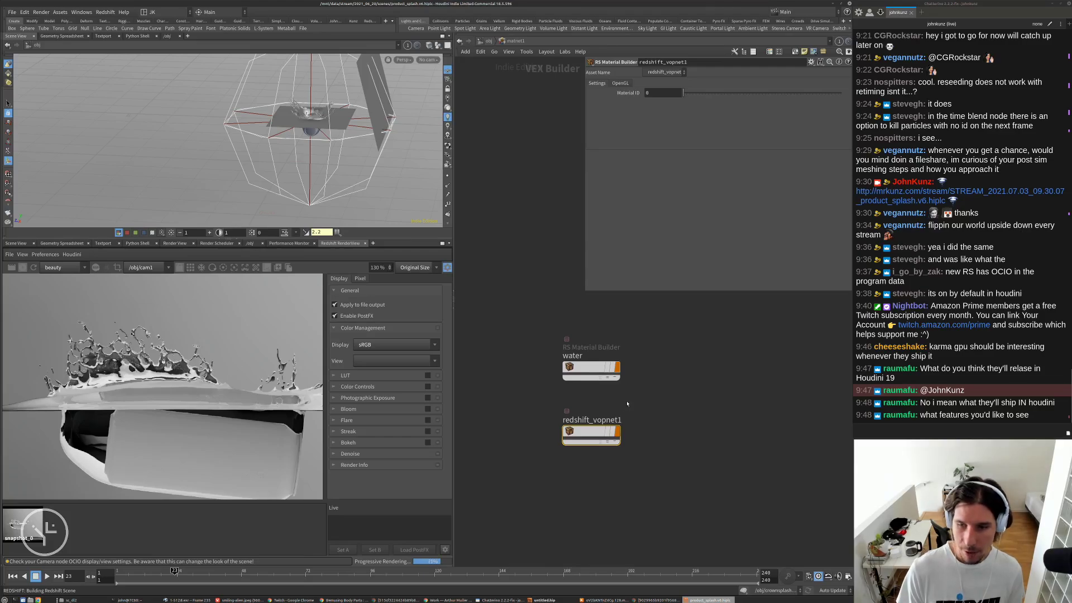
scroll(642, 421, up, 3)
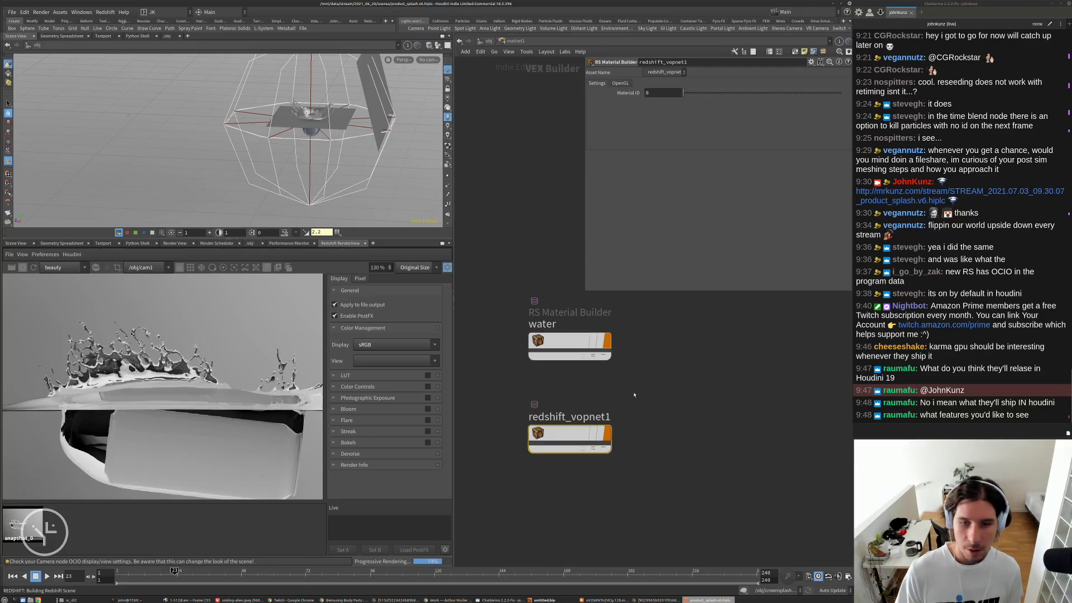
scroll(598, 426, down, 2)
middle_drag(578, 427, 582, 410)
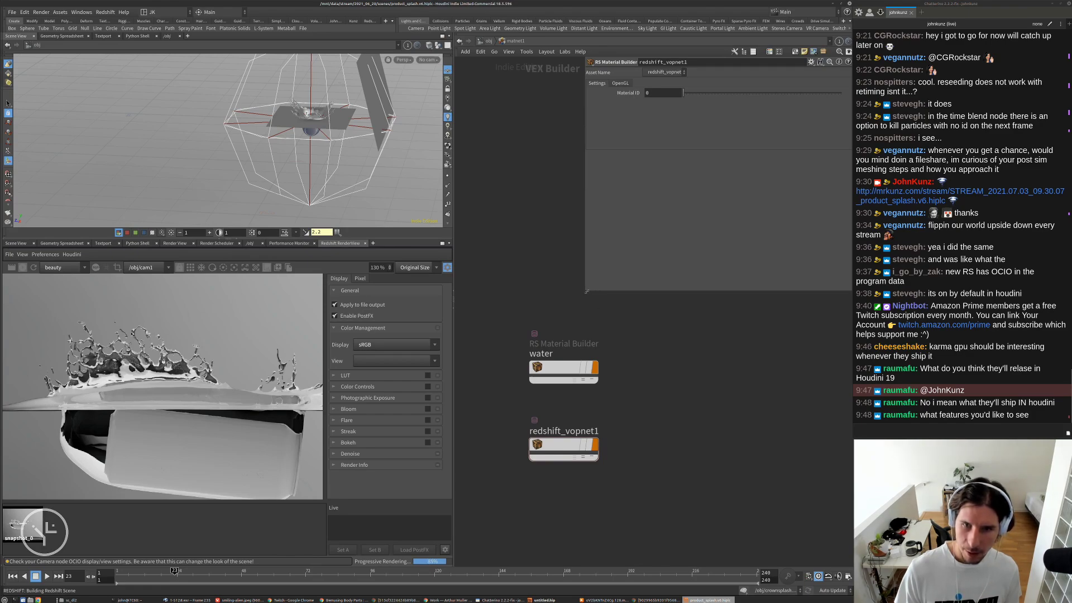
drag(587, 291, 604, 297)
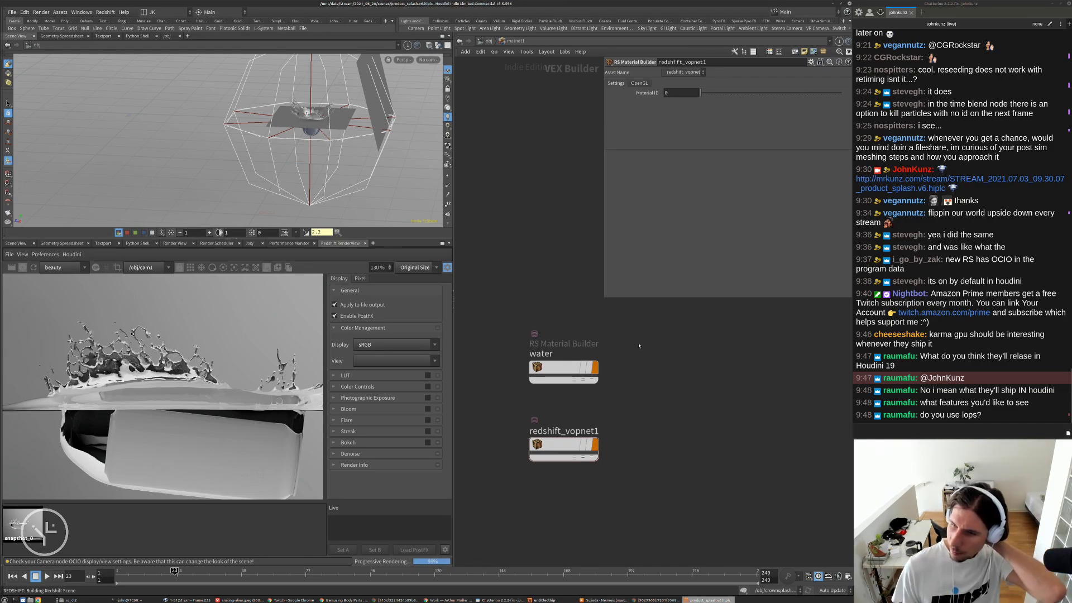
middle_drag(639, 346, 638, 358)
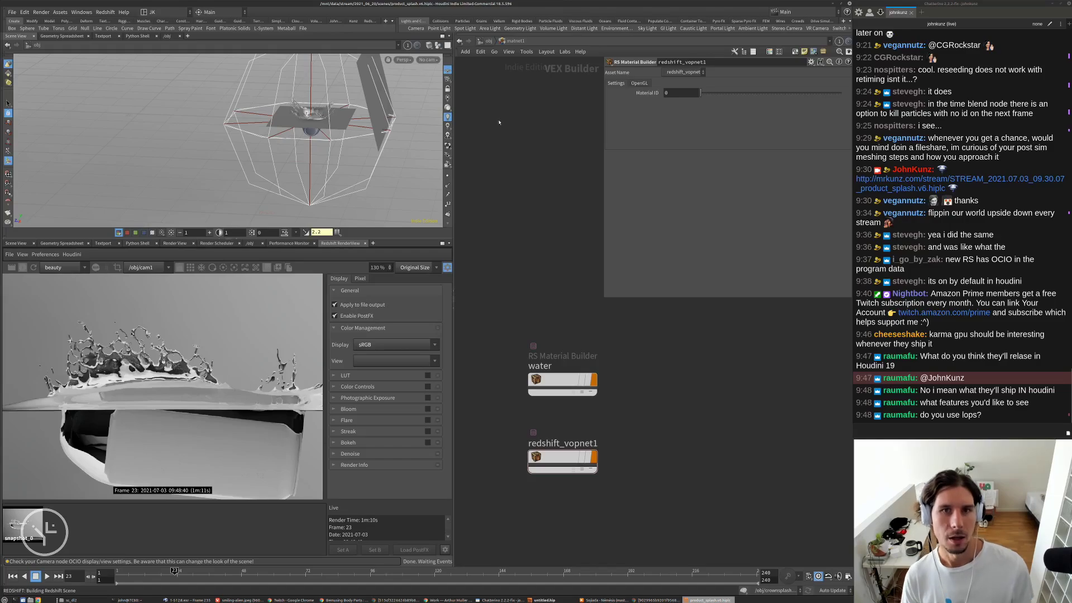
middle_drag(585, 275, 564, 247)
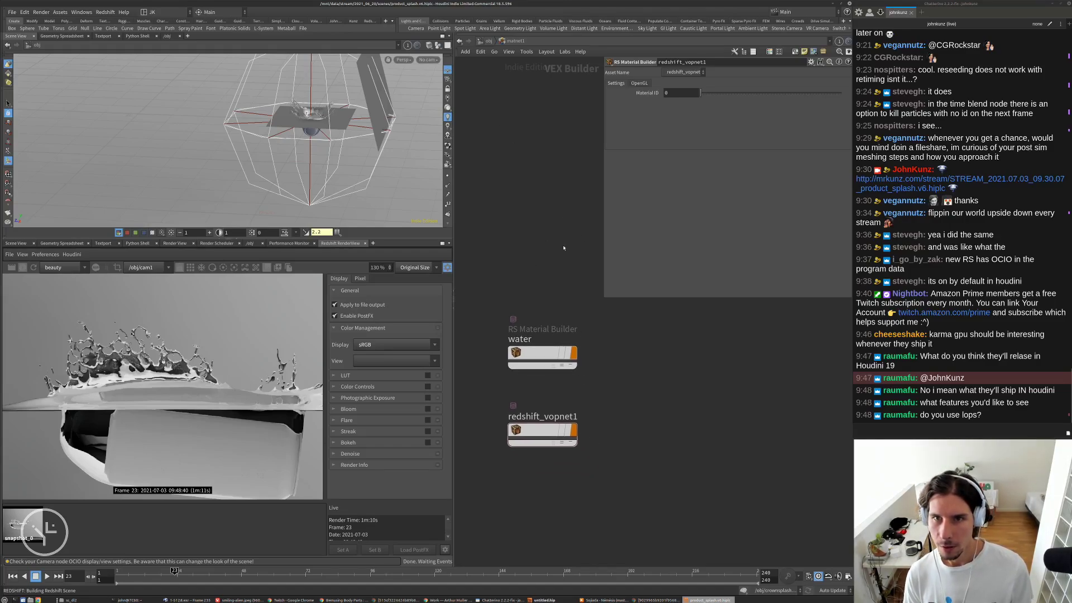
middle_drag(665, 413, 644, 376)
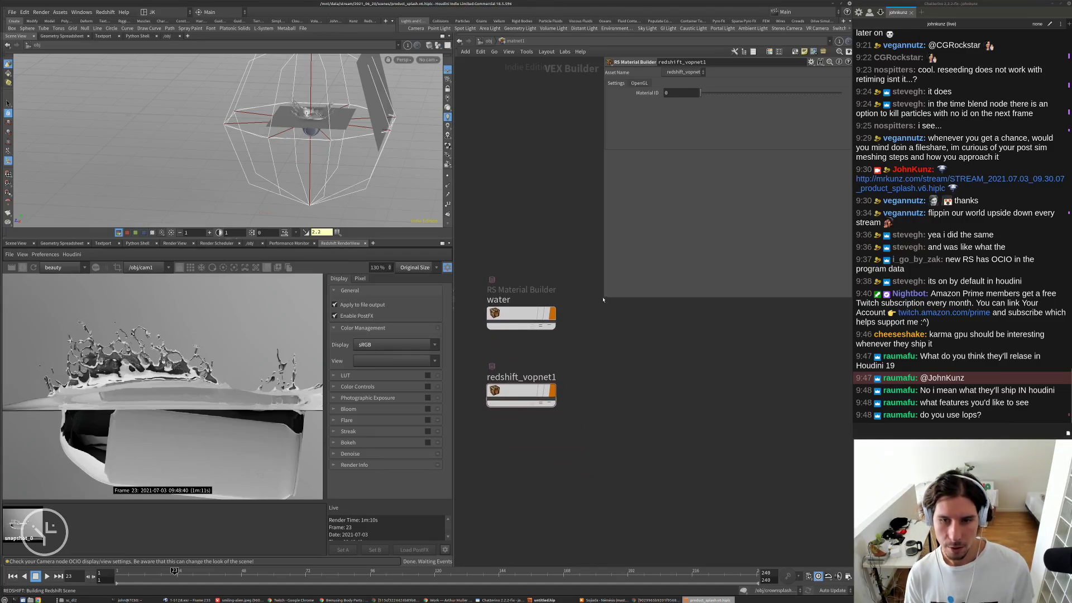
drag(604, 298, 603, 202)
middle_drag(614, 293, 641, 267)
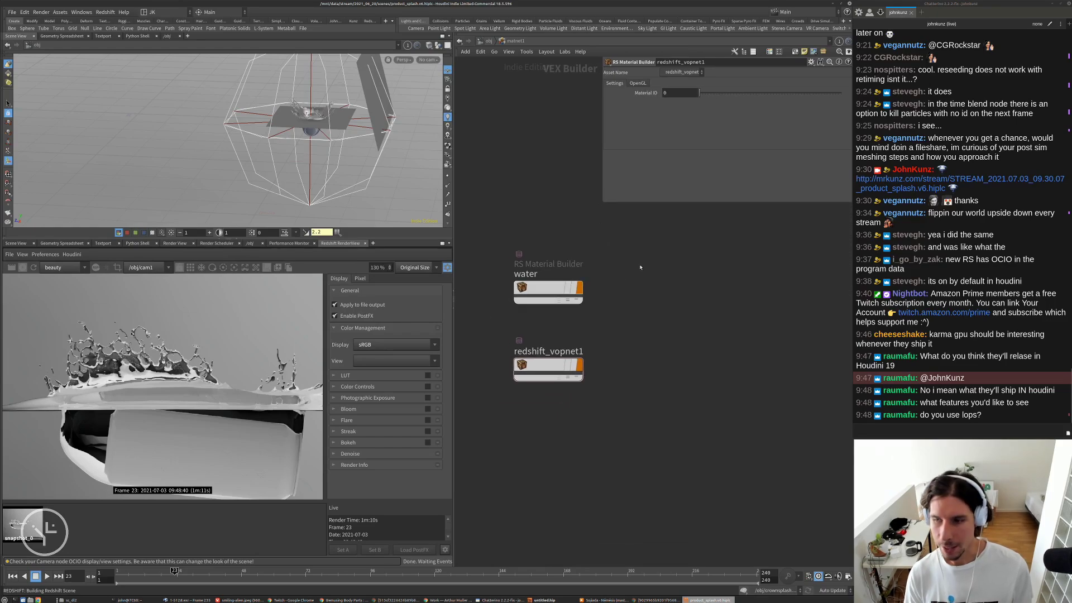
middle_drag(652, 365, 663, 357)
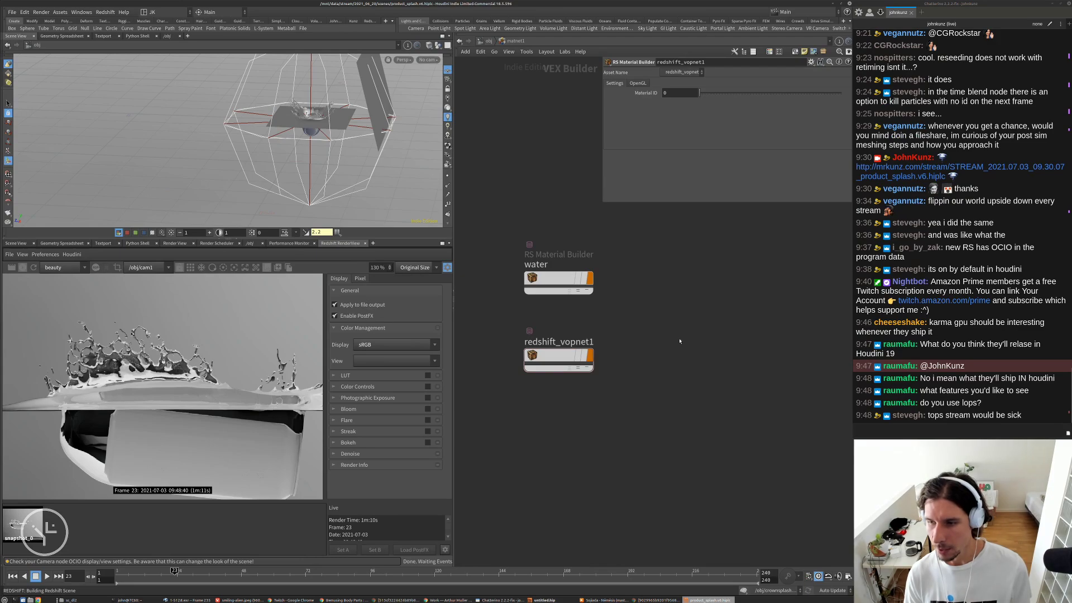
middle_drag(680, 340, 710, 299)
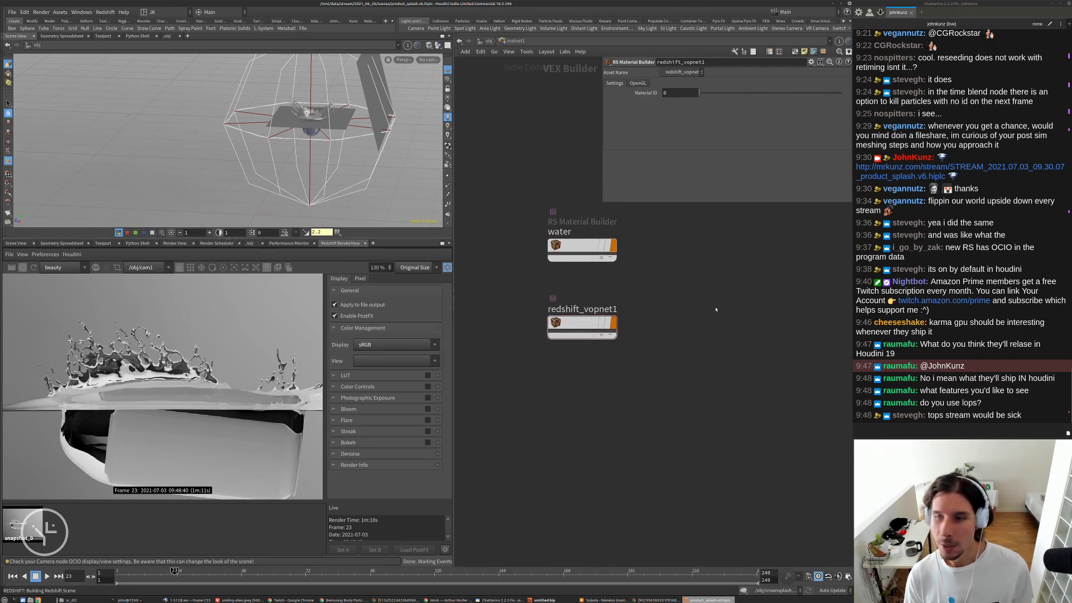
middle_drag(716, 309, 644, 339)
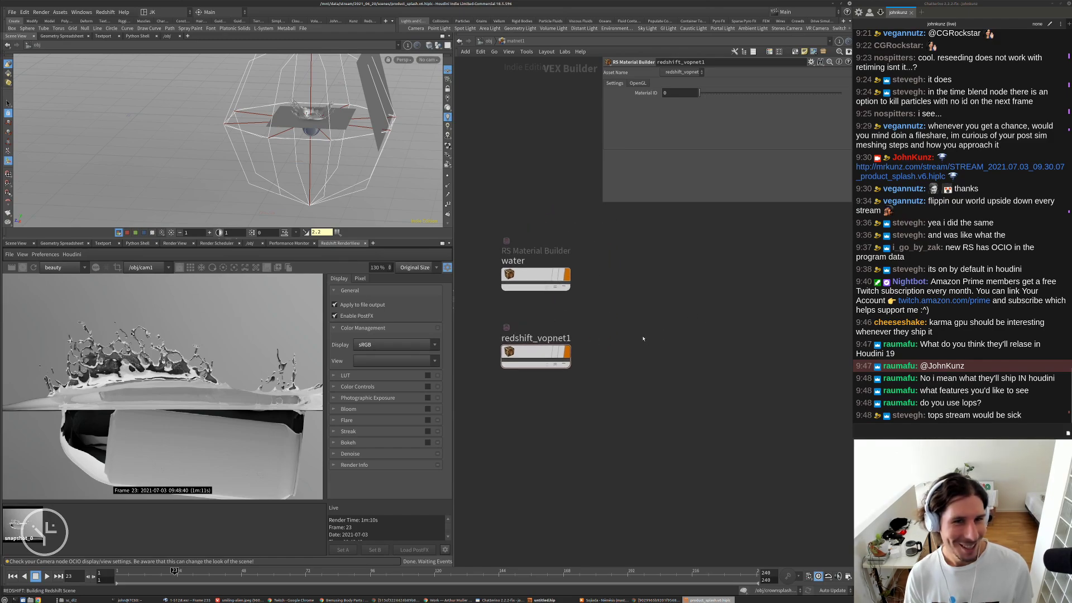
- Open redshift_vopnet1 and add a near-white point of value 0.955882 to RSRamp1 at position 0.233824
double_click(535, 355)
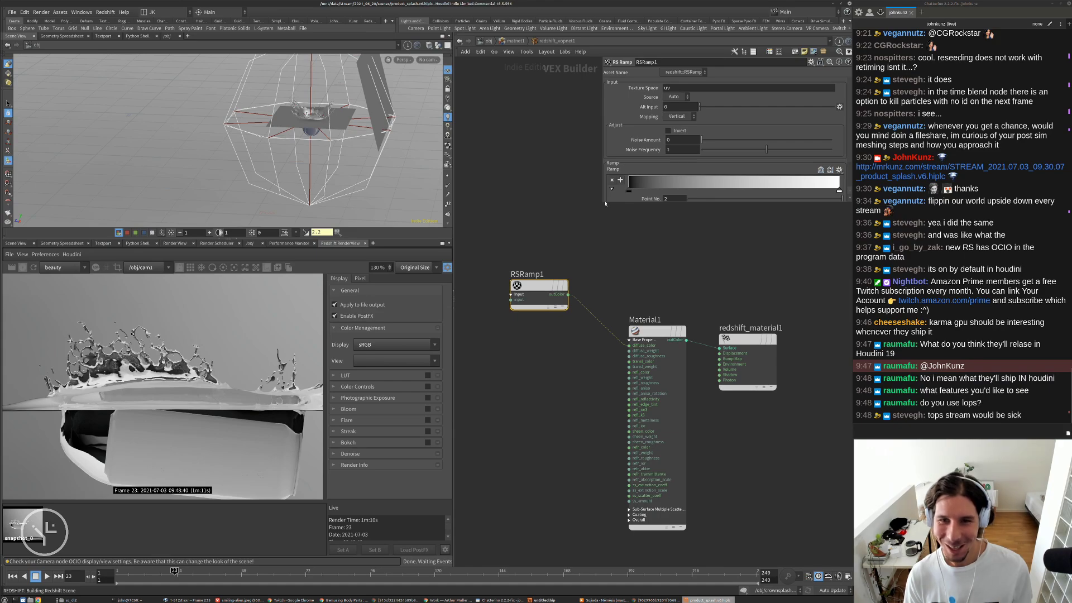
drag(603, 202, 631, 244)
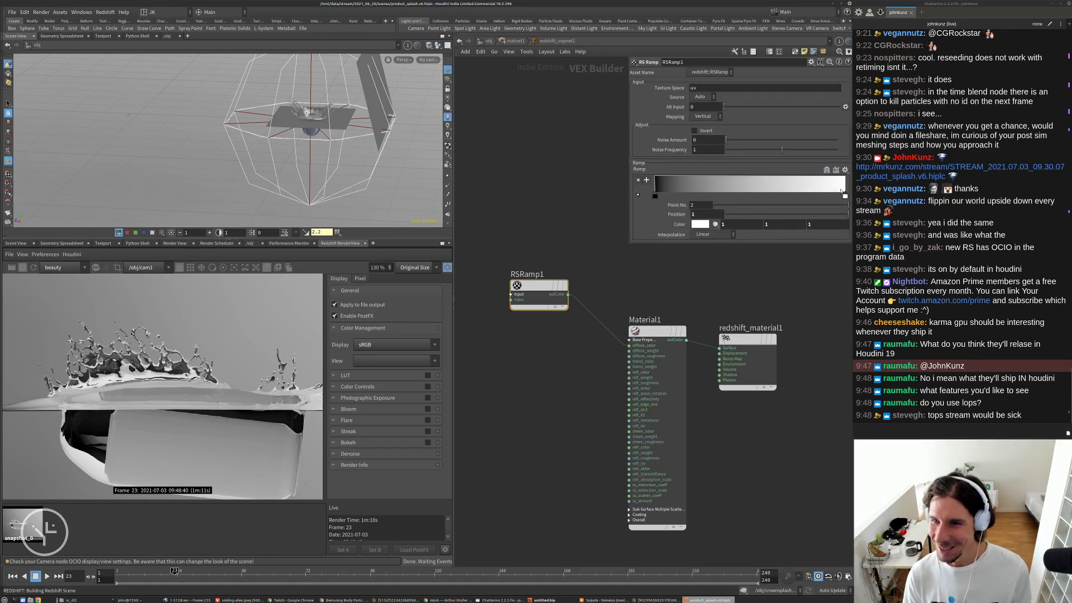
drag(837, 191, 700, 193)
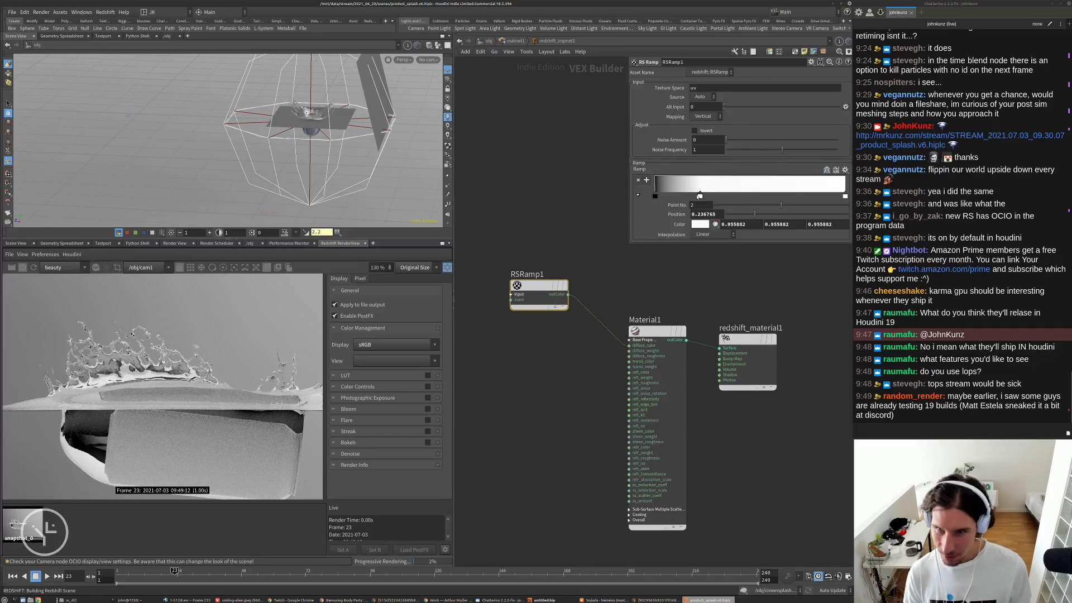
mouse_move(699, 196)
mouse_down()
mouse_move(788, 198)
mouse_move(699, 196)
mouse_up()
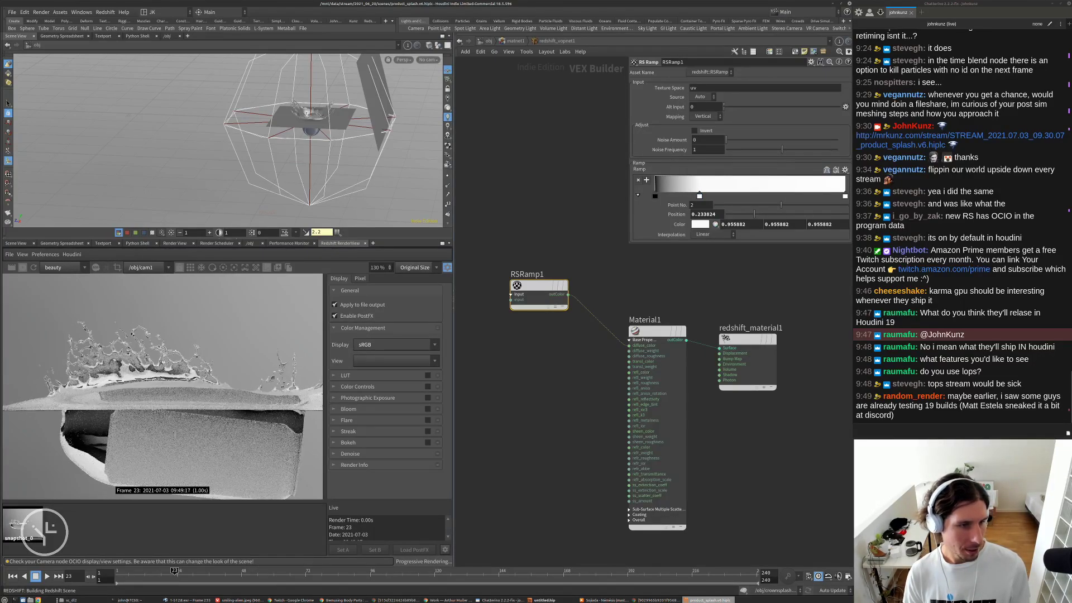
- Add a dark grey point of about 0.096 to RSRamp1 between the black and near-white points, placing it at position 0.133824
scroll(147, 364, up, 5)
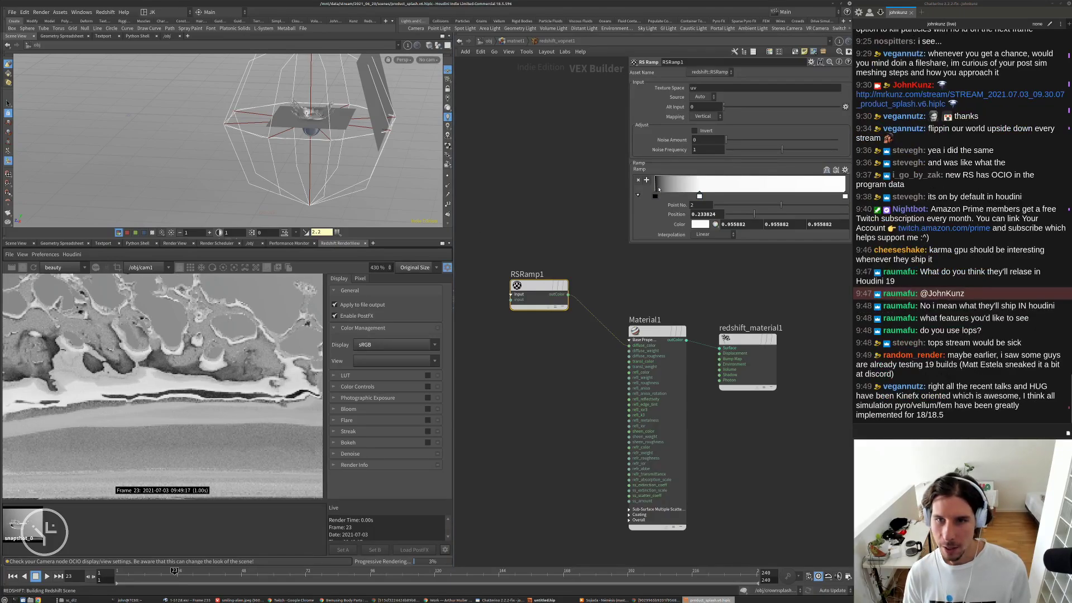
drag(660, 190, 700, 190)
scroll(195, 338, down, 3)
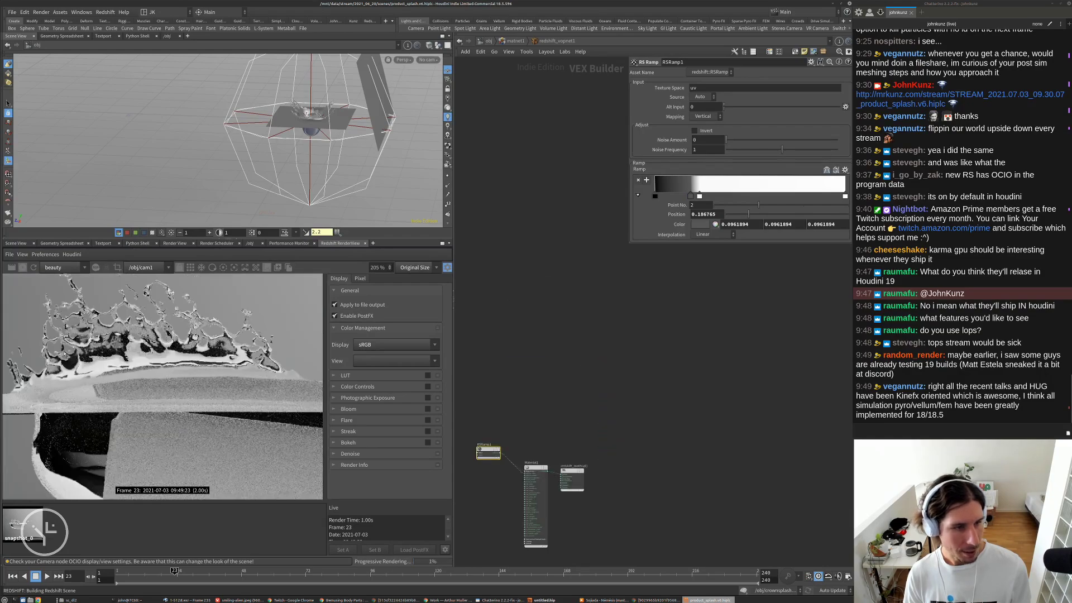
scroll(264, 358, down, 3)
scroll(268, 343, up, 2)
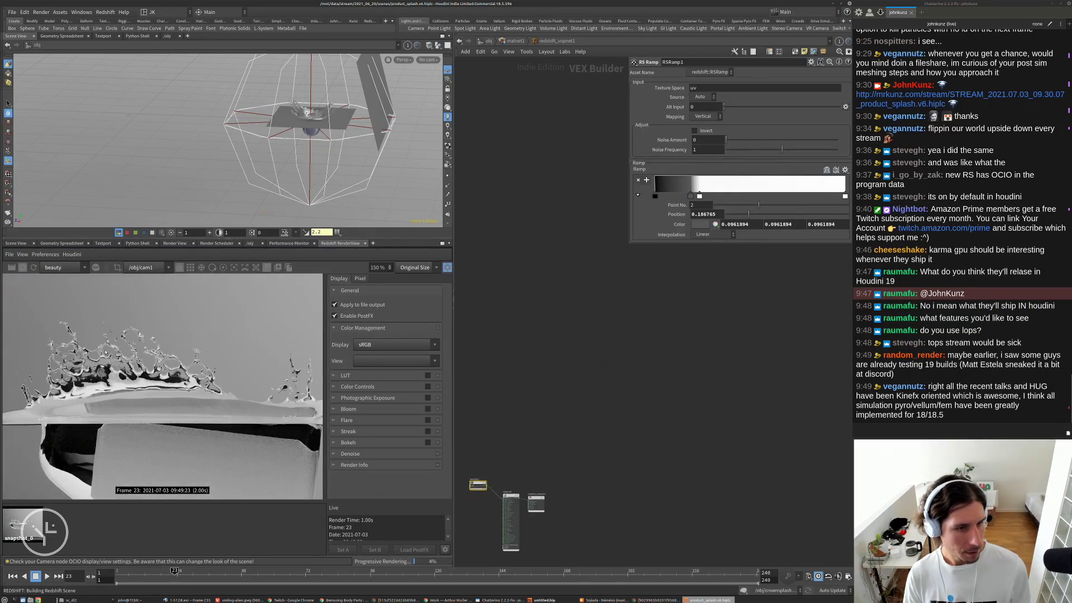
middle_drag(548, 383, 650, 313)
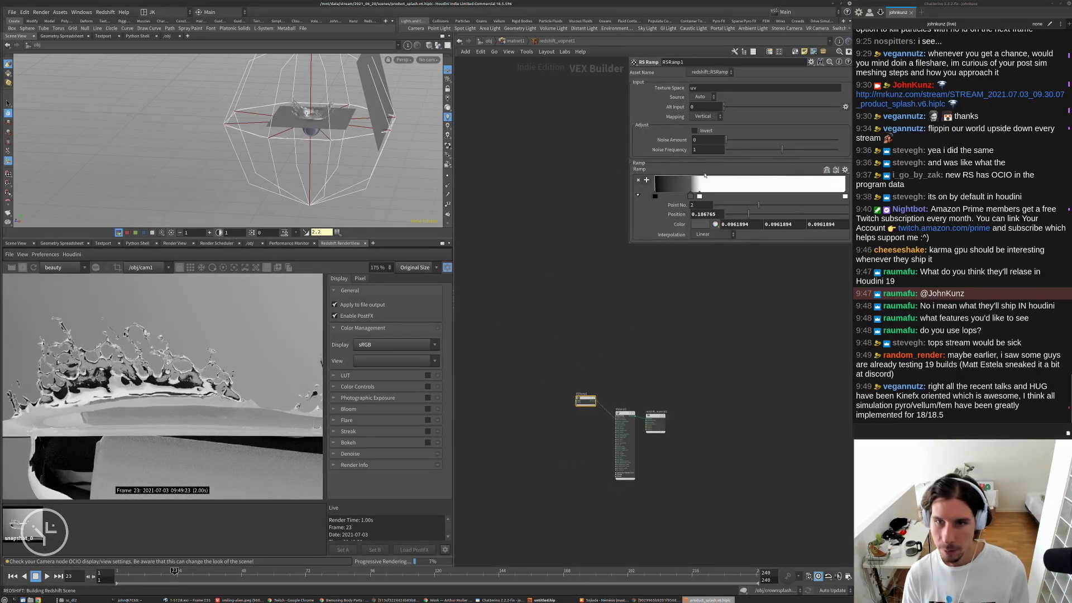
mouse_move(691, 196)
mouse_down()
mouse_move(664, 195)
mouse_move(680, 195)
mouse_up()
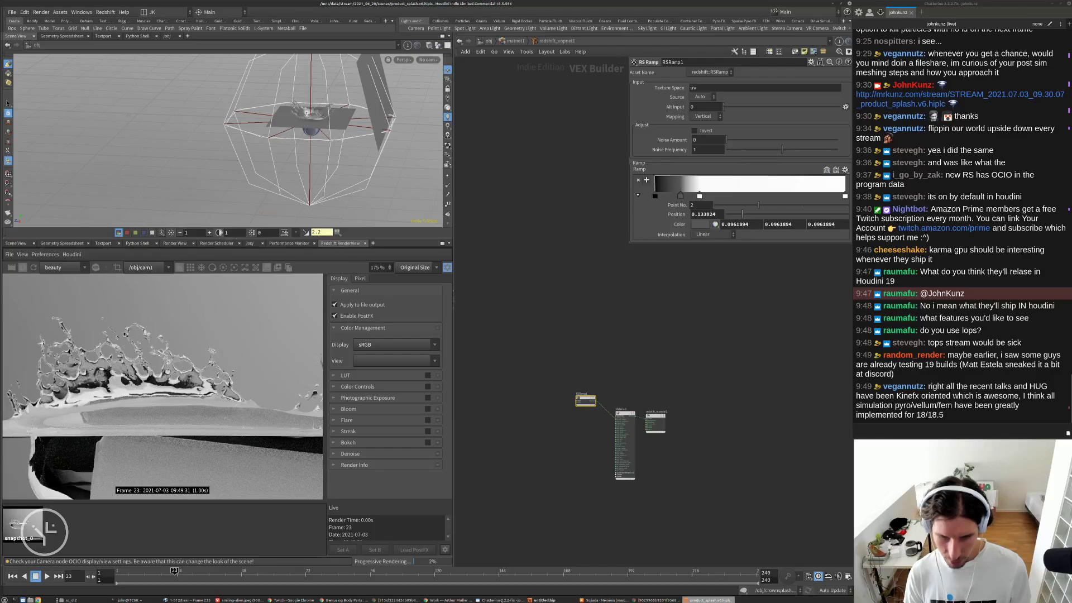
- Switch to the browser to examine the splashing can reference photo and return to Houdini
click(657, 601)
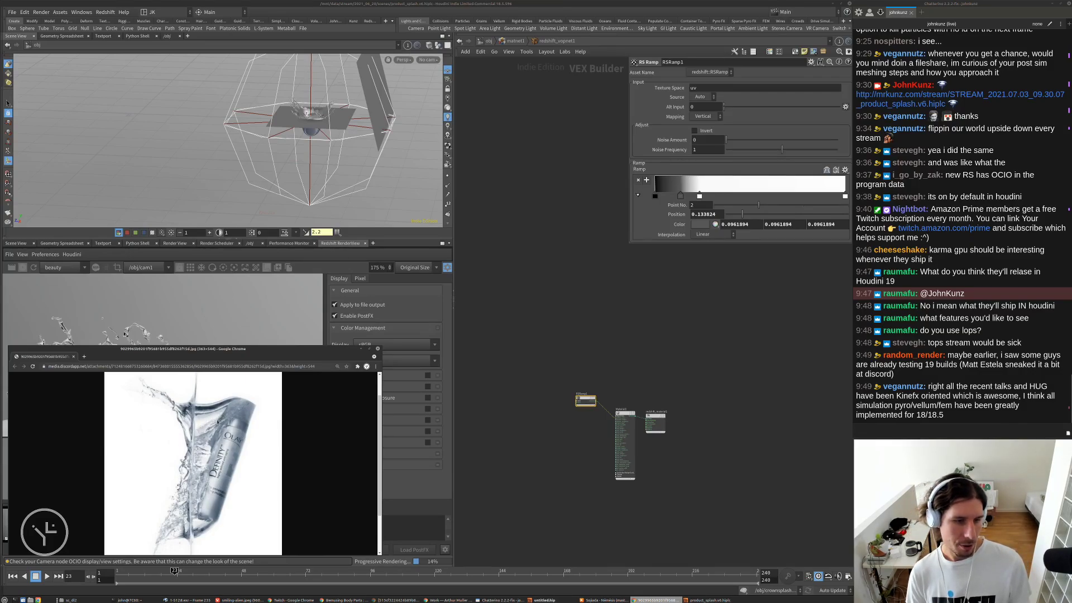
click(363, 350)
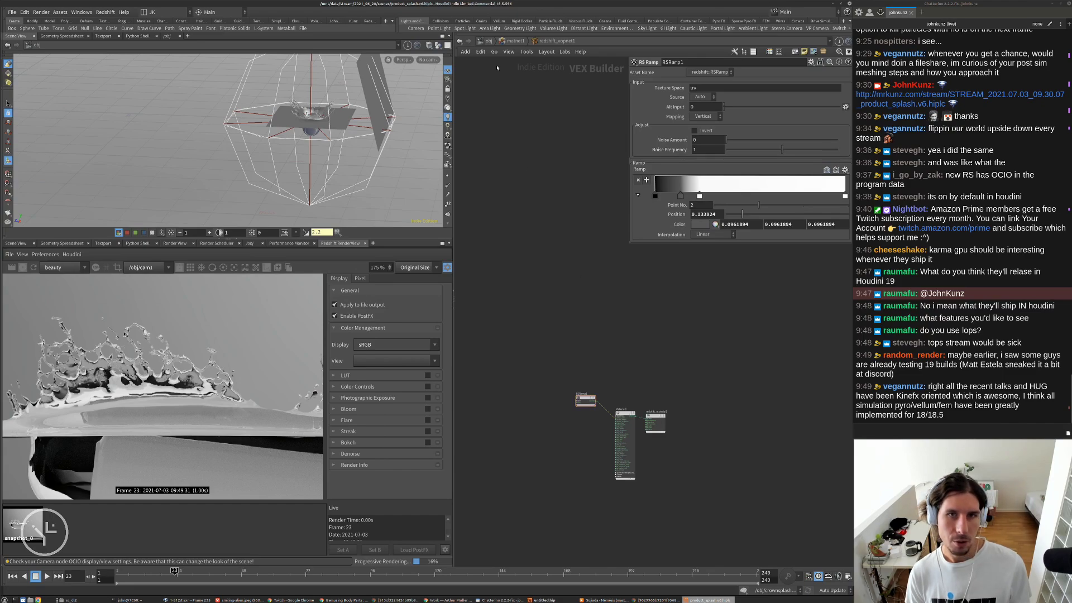
- Show rslightdome2's light settings at object level and toggle the light off and on to judge its contribution to the render
click(489, 41)
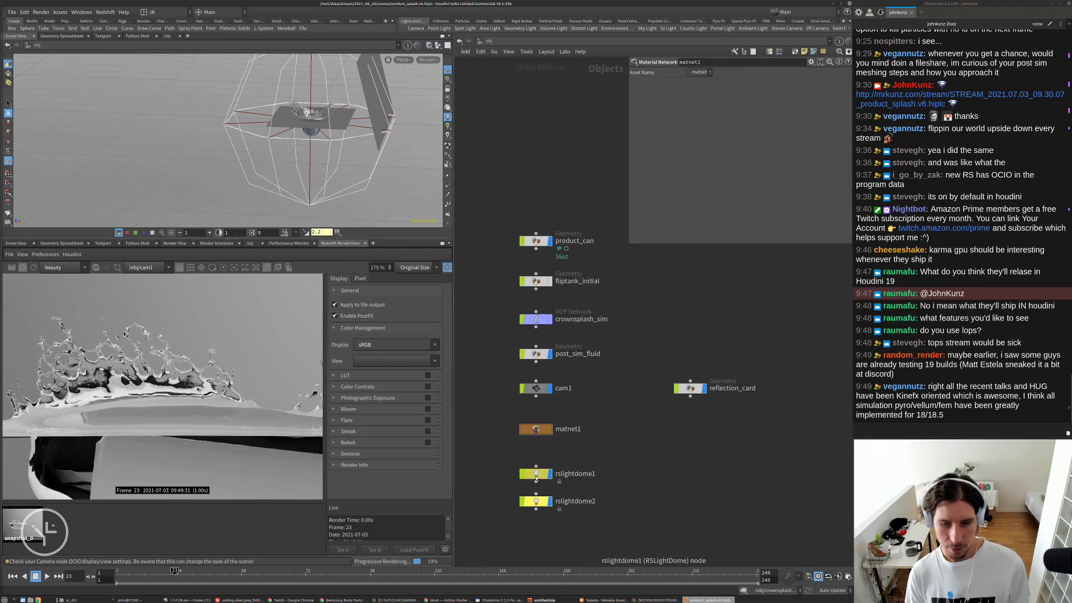
click(536, 501)
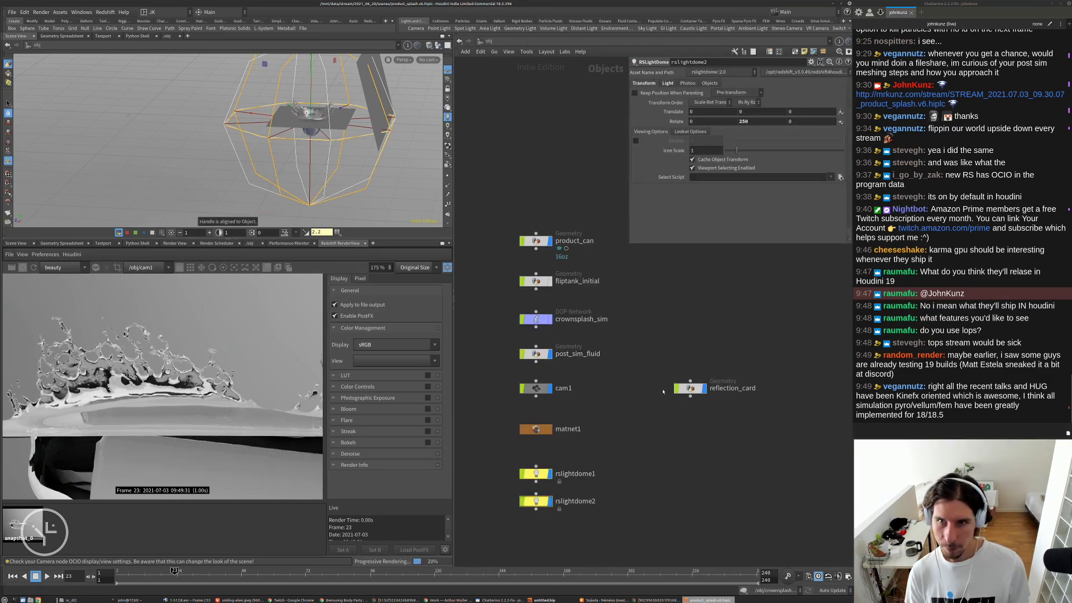
click(669, 84)
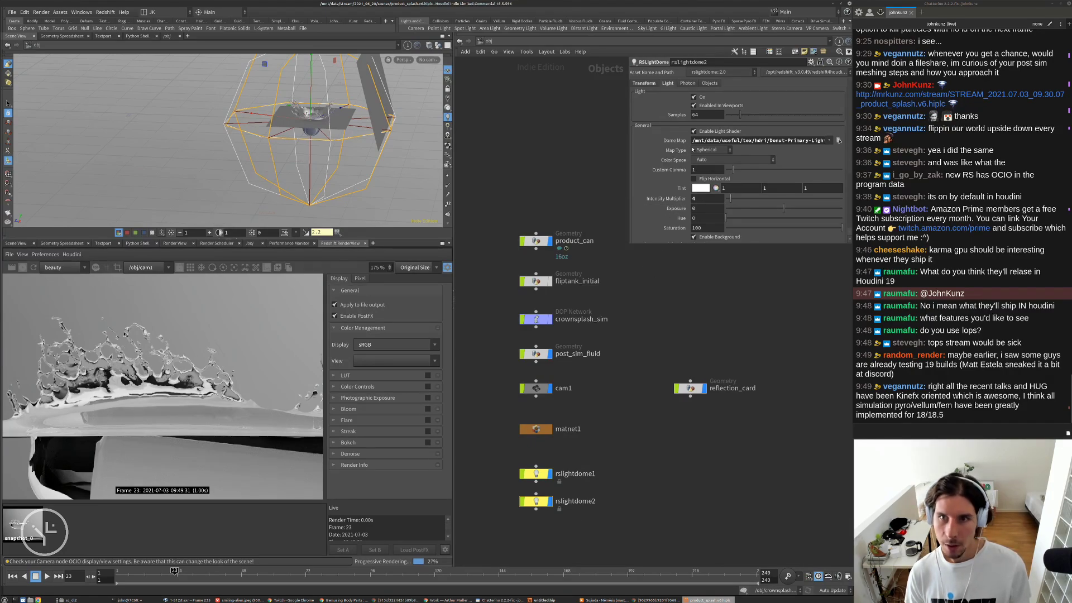
click(698, 98)
click(698, 98)
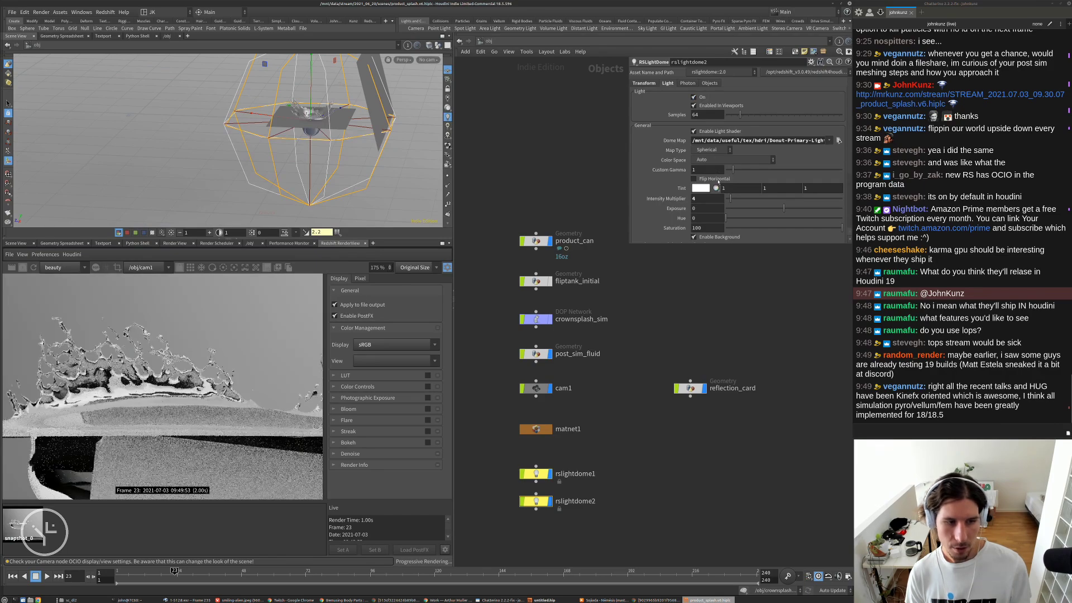
- Tint rslightdome2 a very faint blue with hue 229, saturation 0.028 and value 1.0915
click(705, 189)
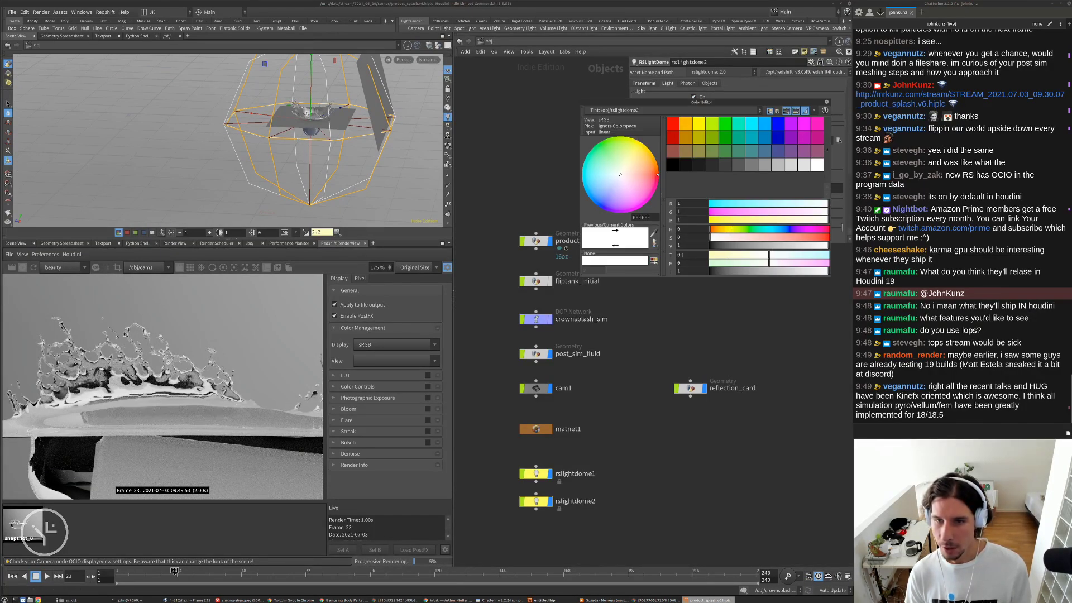
drag(671, 257, 774, 257)
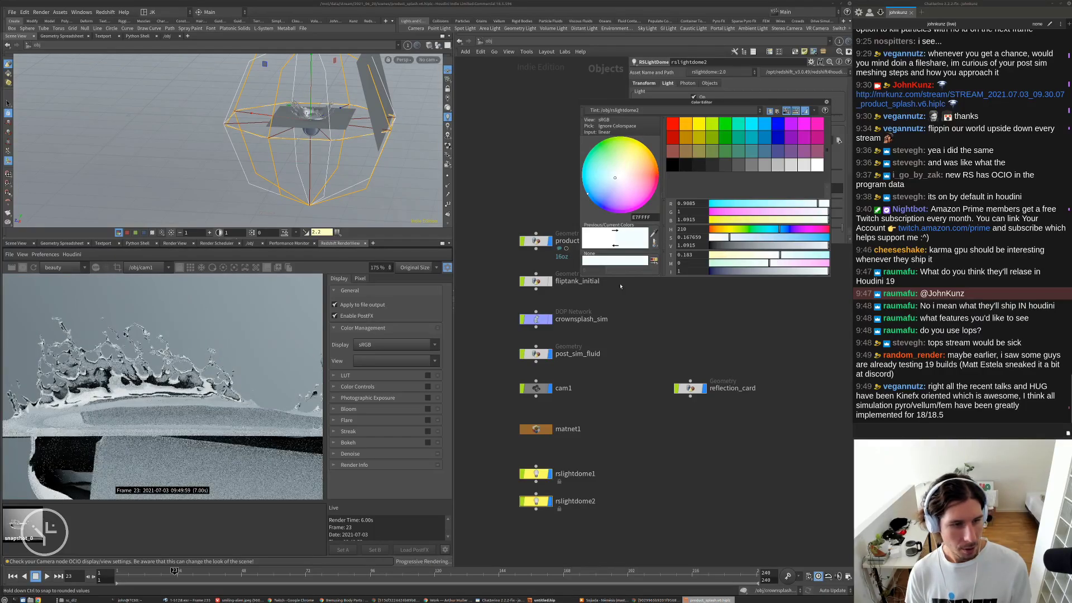
scroll(221, 318, down, 3)
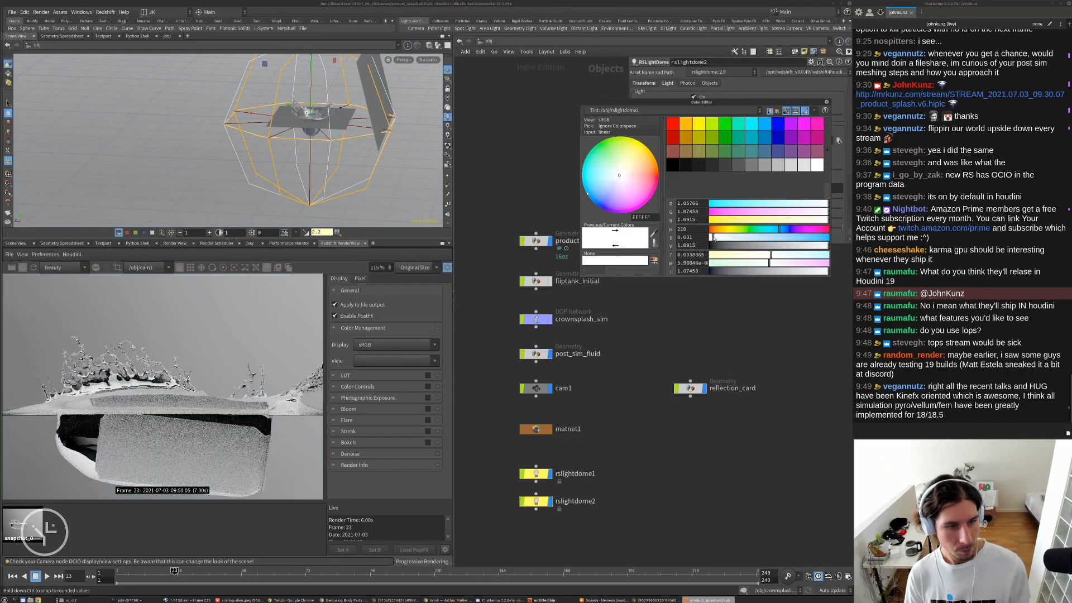
drag(713, 238, 711, 237)
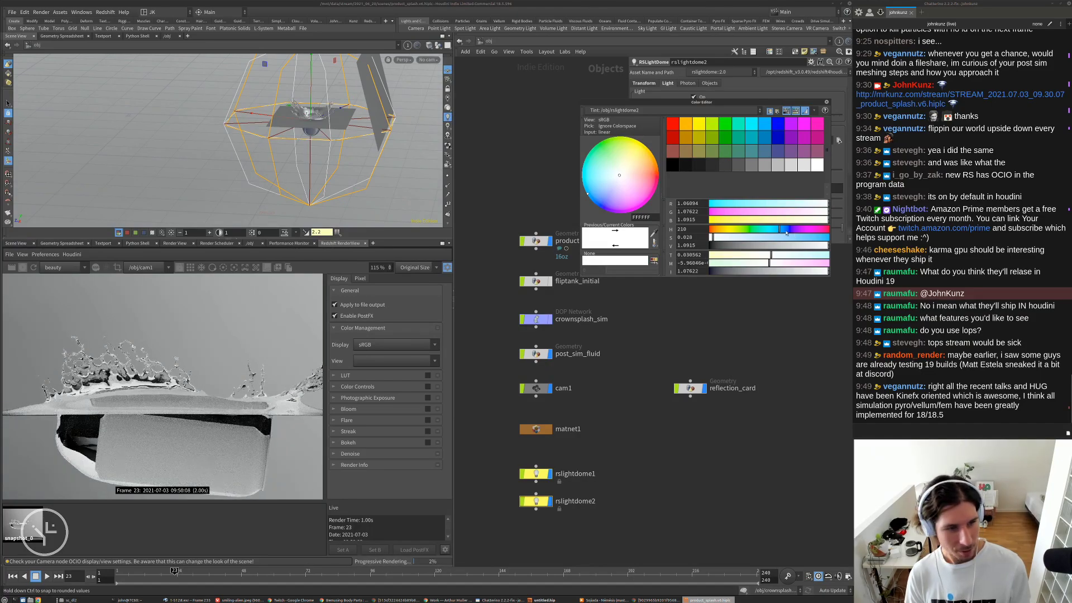
drag(786, 233, 793, 230)
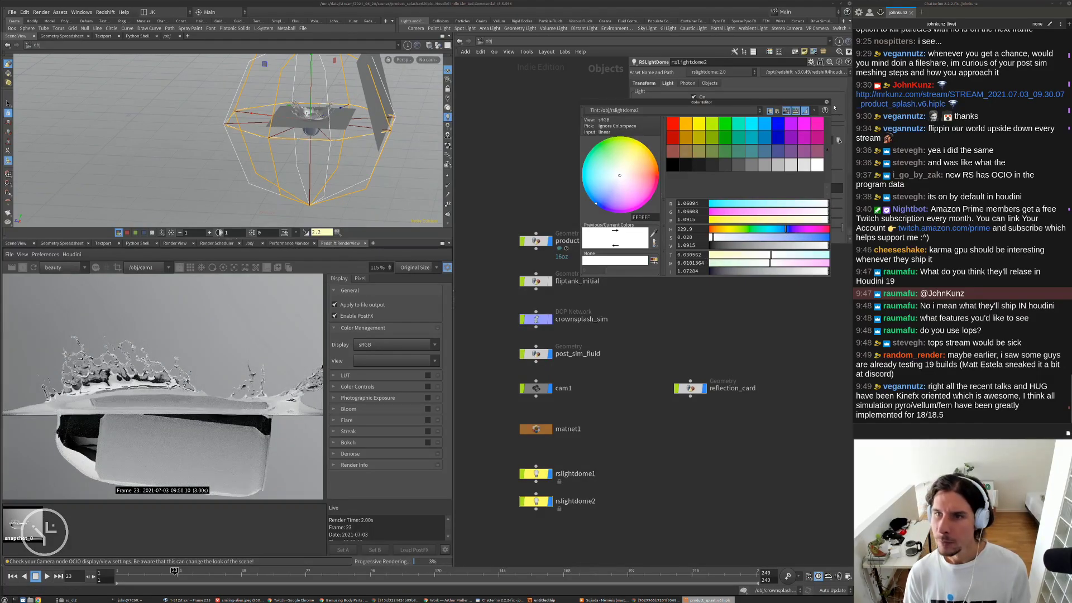
click(826, 102)
- Open redshift_vopnet1 inside matnet1 and recolour RSRamp1's dark grey point with hue 210, saturation 0.124 and value 0.192189
double_click(538, 434)
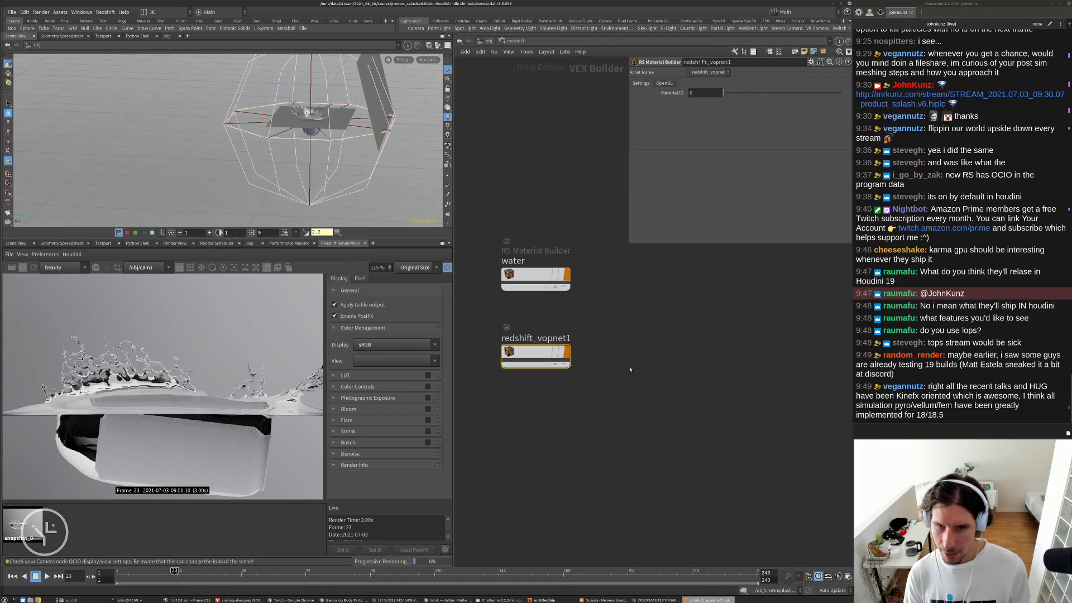
double_click(541, 352)
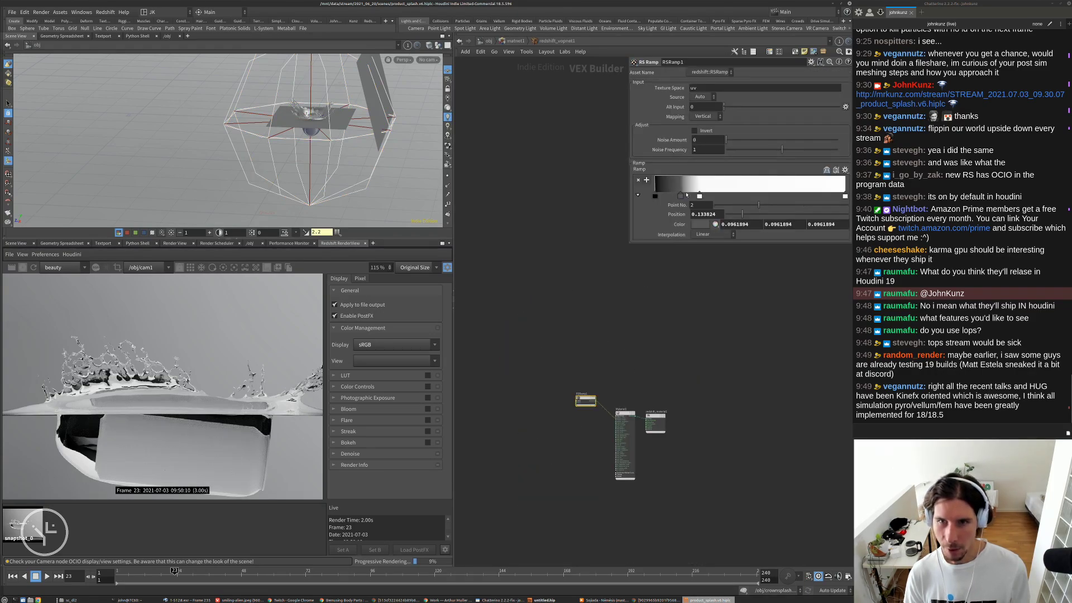
double_click(680, 195)
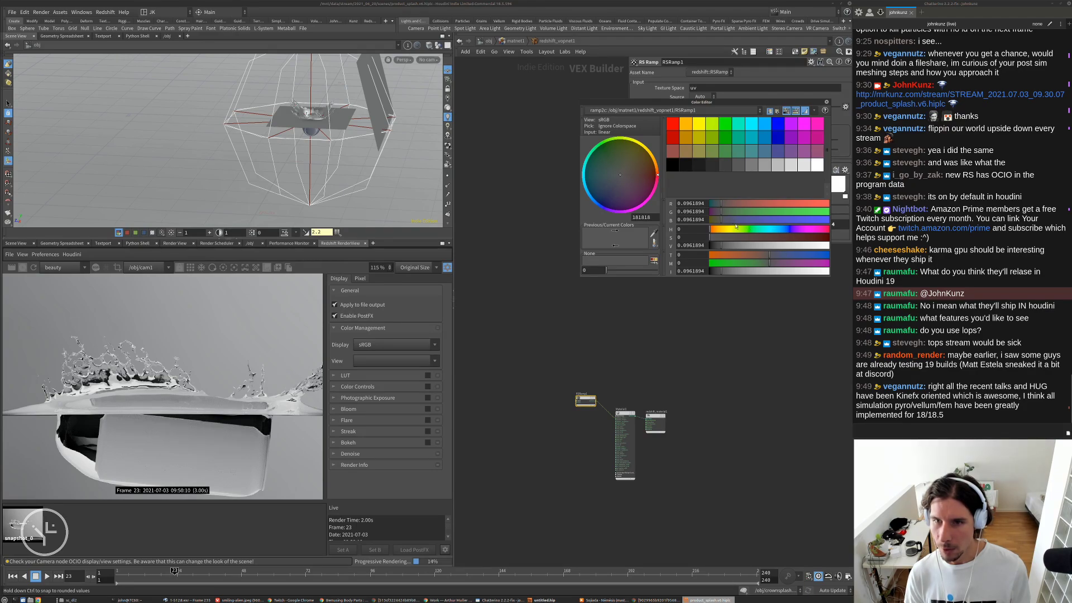
click(781, 257)
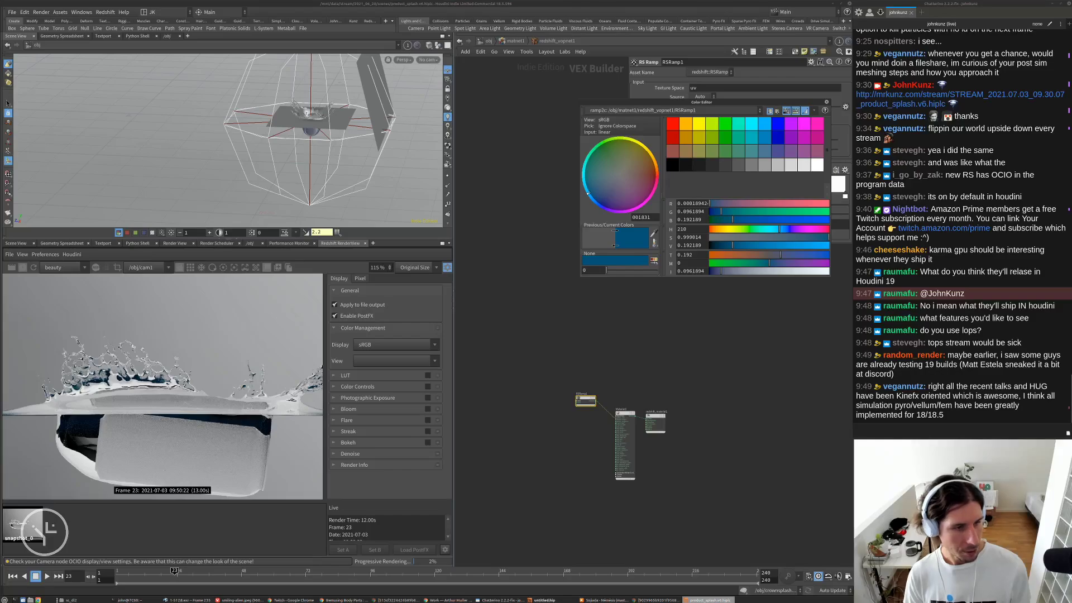
scroll(90, 384, up, 7)
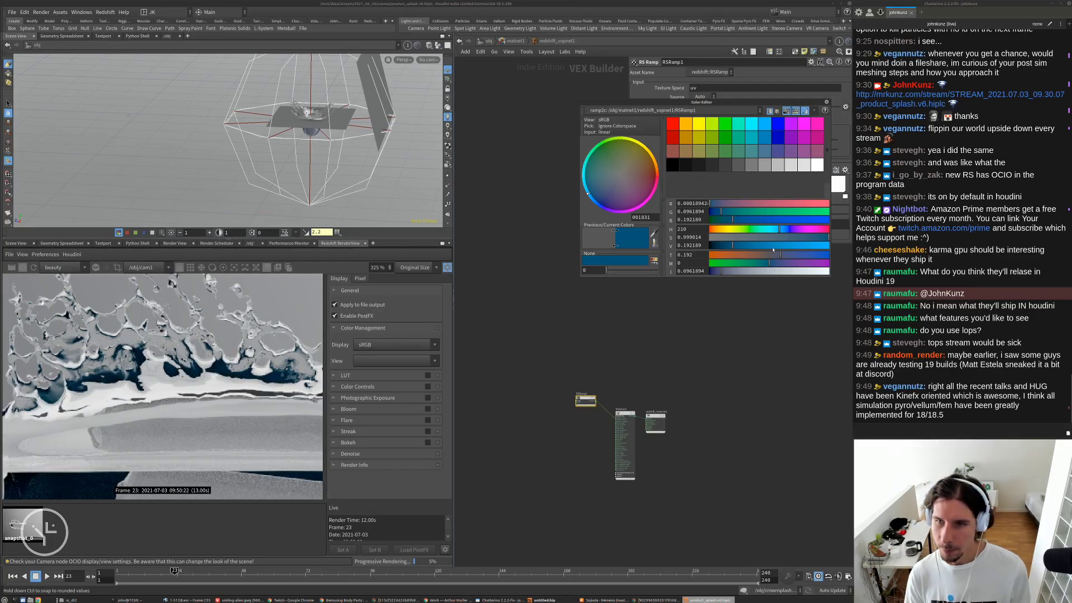
click(724, 241)
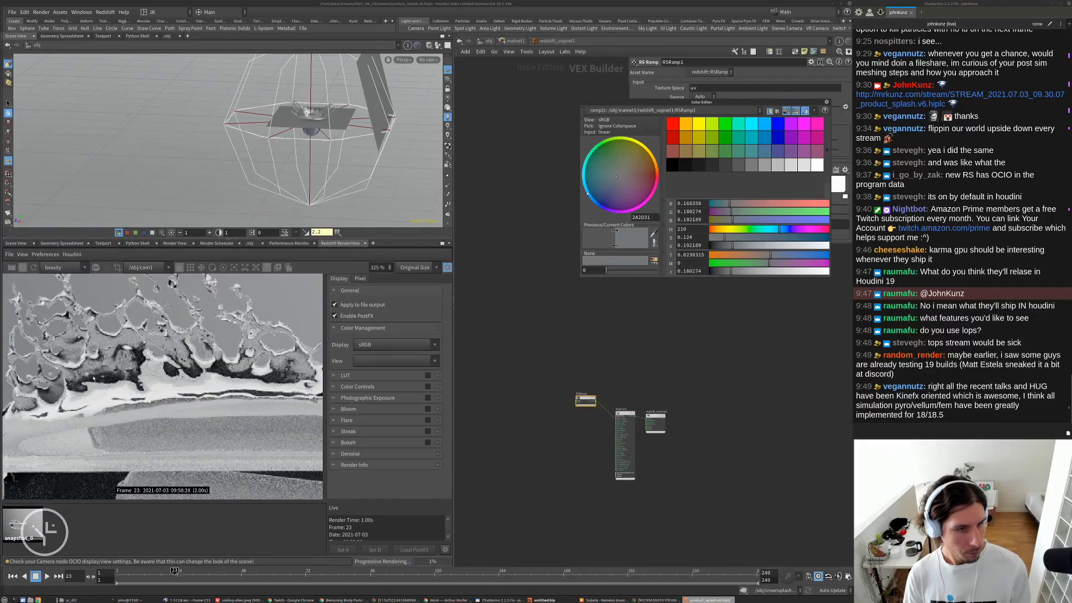
scroll(84, 376, down, 5)
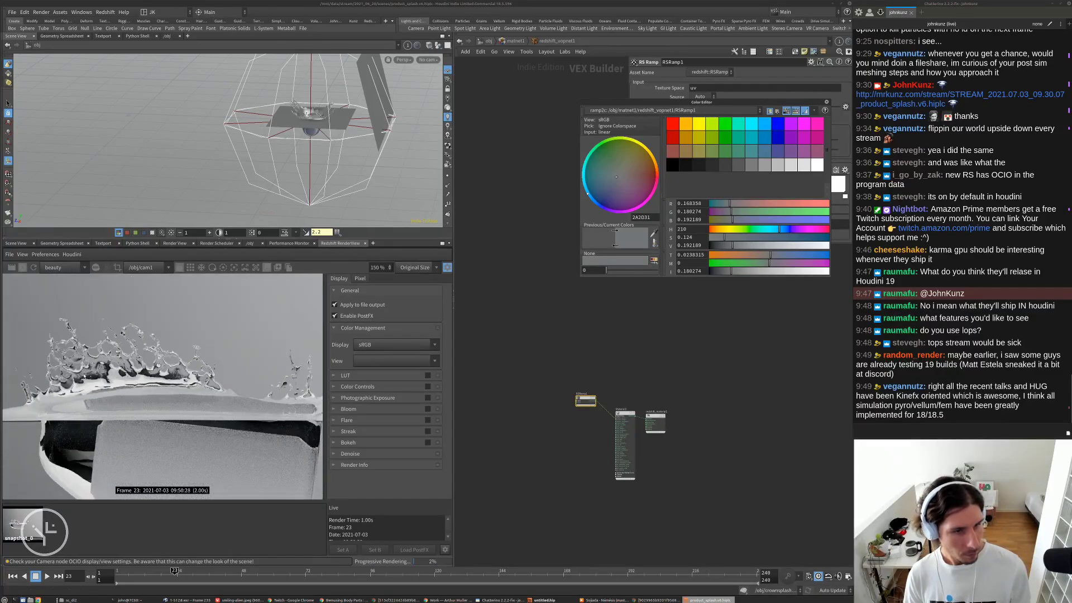
- Enable Photographic Exposure for the render, with Allowed Overexposure at 0.670 and F-Stop at 9.670
click(427, 398)
click(339, 398)
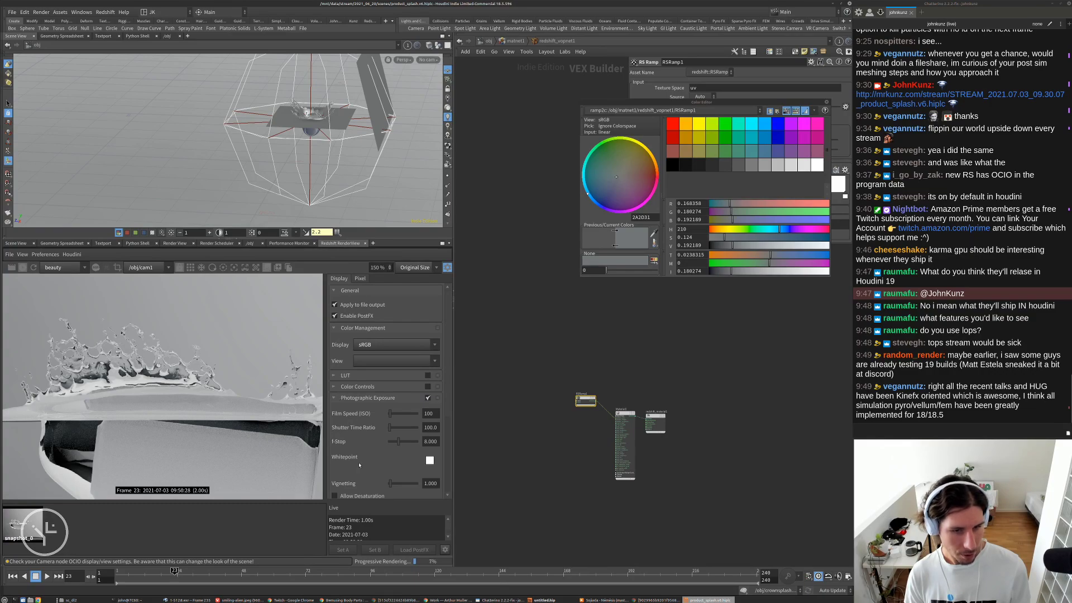
scroll(359, 464, down, 4)
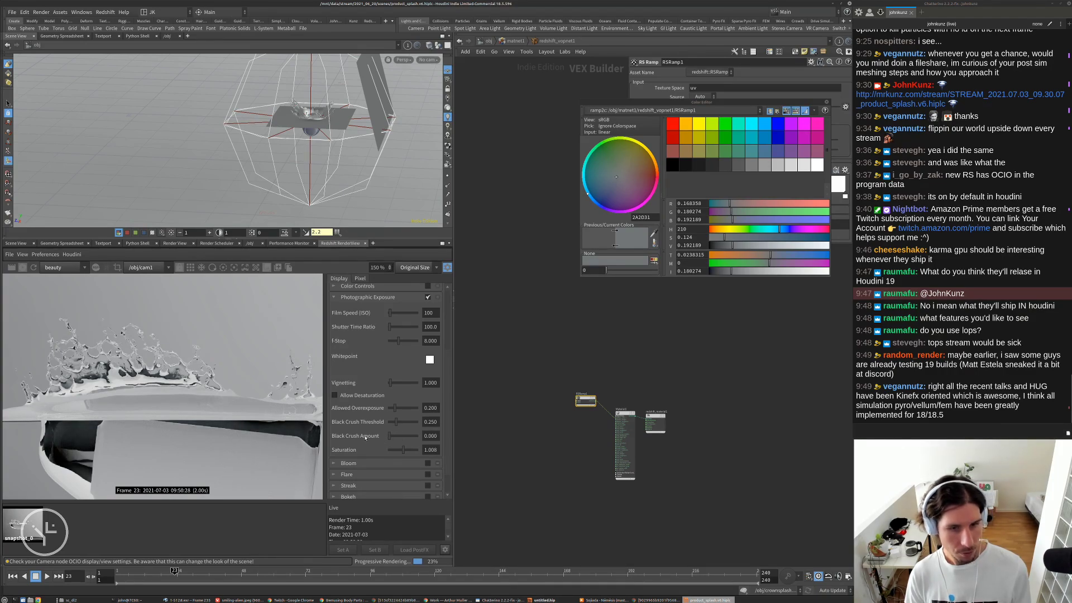
drag(403, 412, 409, 412)
drag(401, 346, 401, 348)
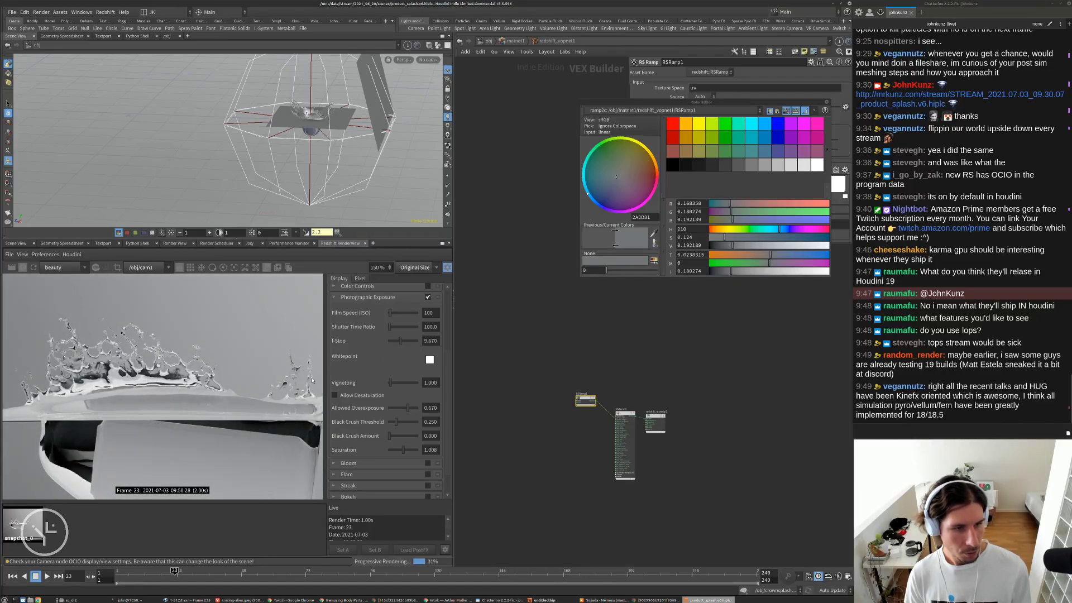
scroll(312, 381, down, 5)
scroll(155, 433, up, 1)
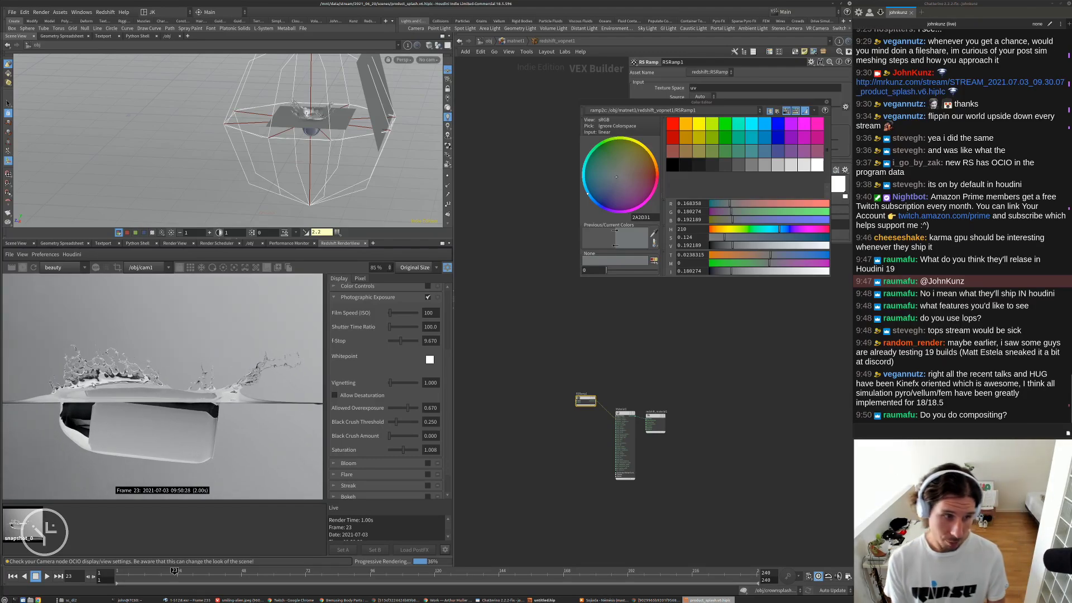
scroll(156, 434, up, 5)
scroll(158, 369, up, 1)
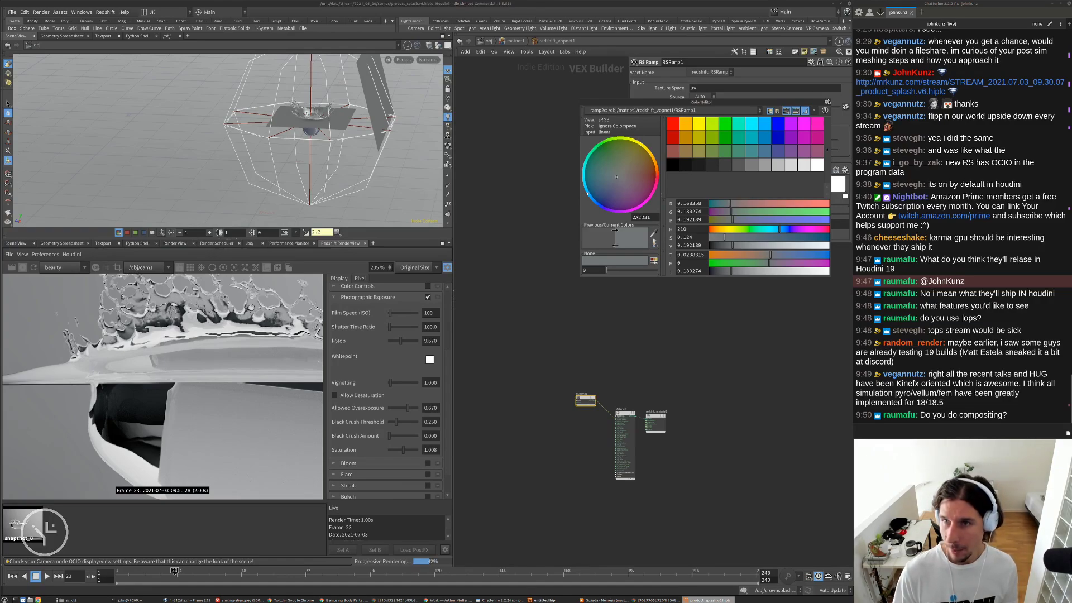
- Return to the object level and duplicate reflection_card, placing the copy just below the original in the network
click(828, 101)
click(510, 42)
click(488, 41)
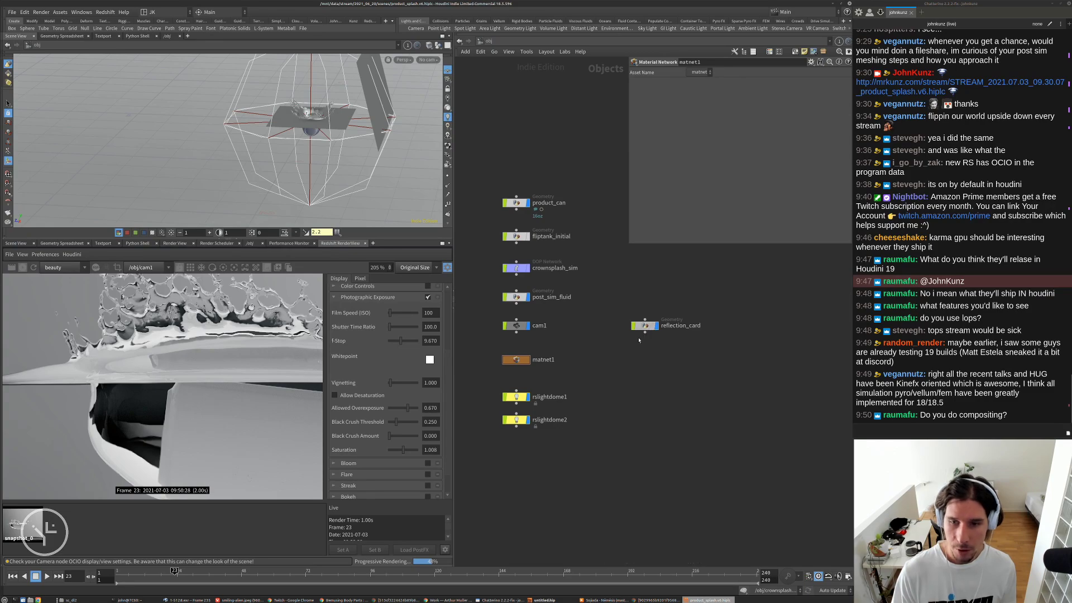
drag(649, 327, 632, 356)
click(628, 353)
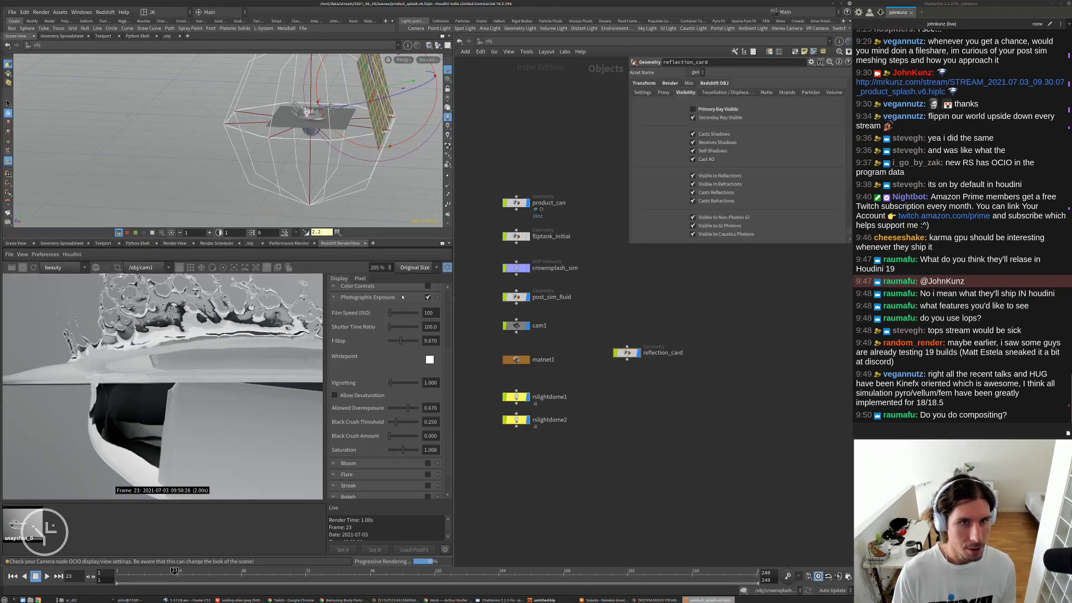
click(660, 316)
alt+drag(631, 354, 640, 382)
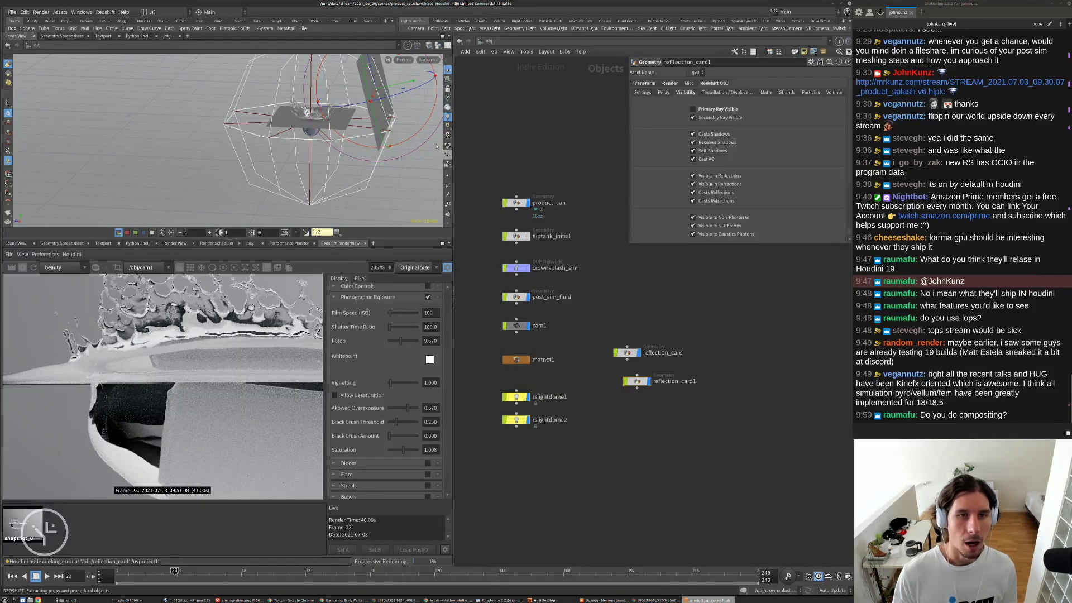
- Reposition the duplicated reflection card so it hovers slightly tilted above the water splash
drag(316, 77, 363, 110)
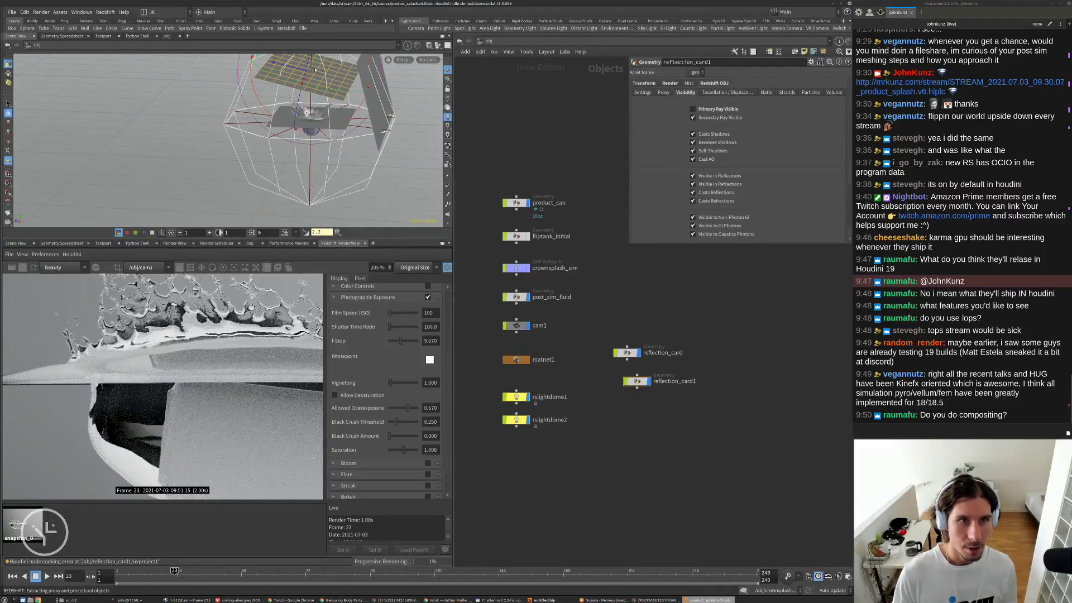
drag(312, 67, 307, 89)
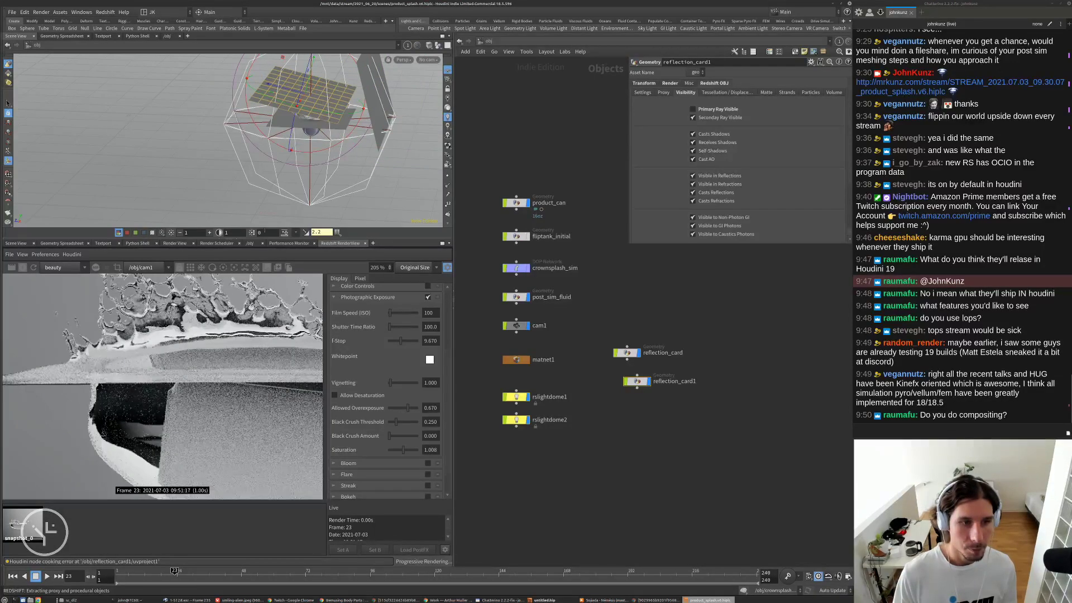
drag(303, 146, 301, 125)
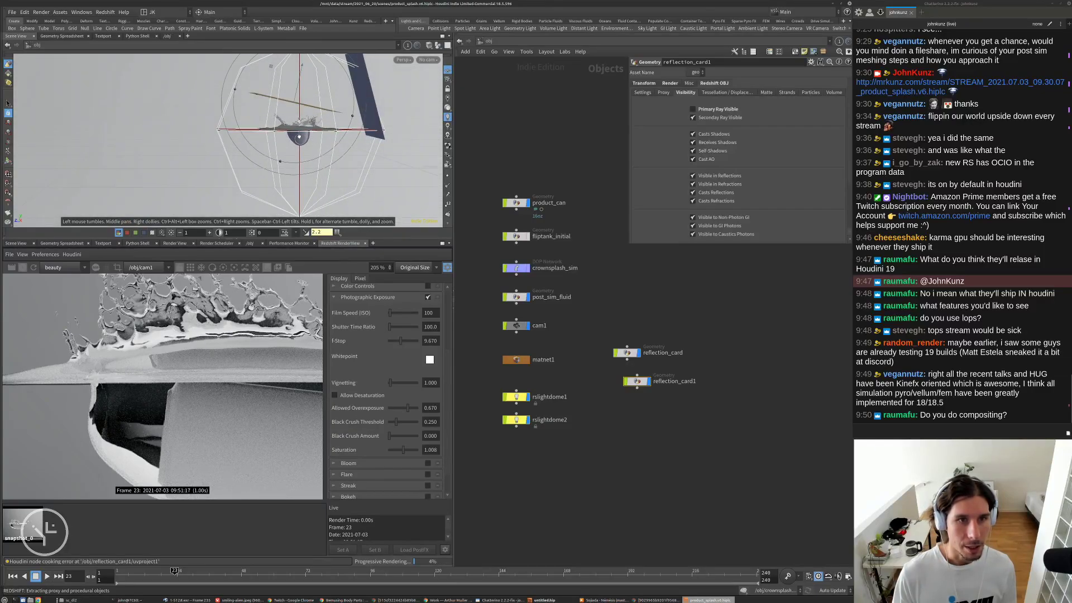
key(bracketleft)
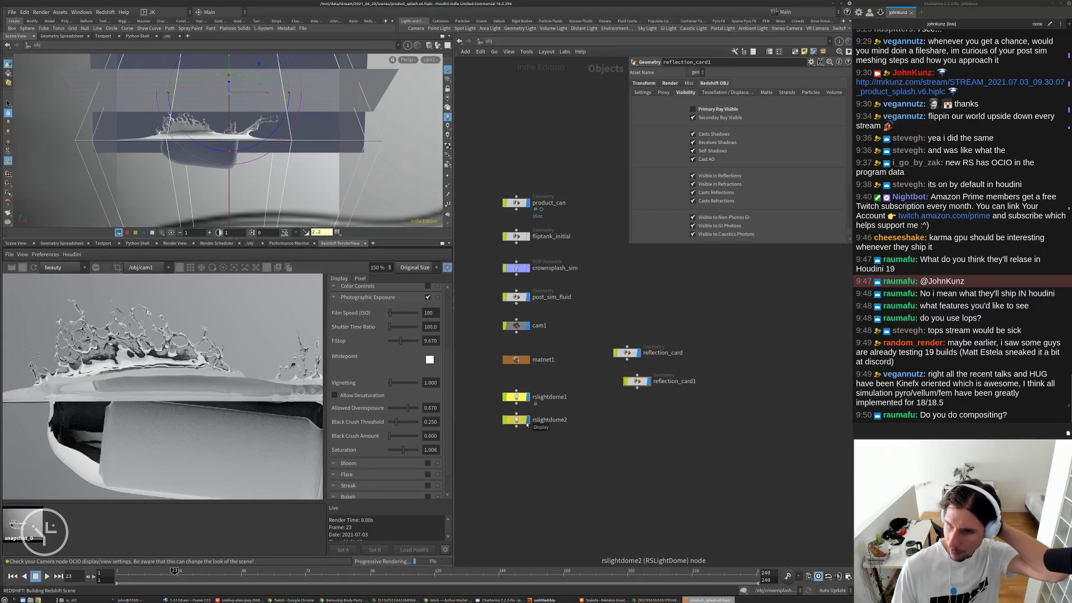
- Examine the render at several zoom levels to judge how the second reflection card lights the splash and can
scroll(189, 428, down, 2)
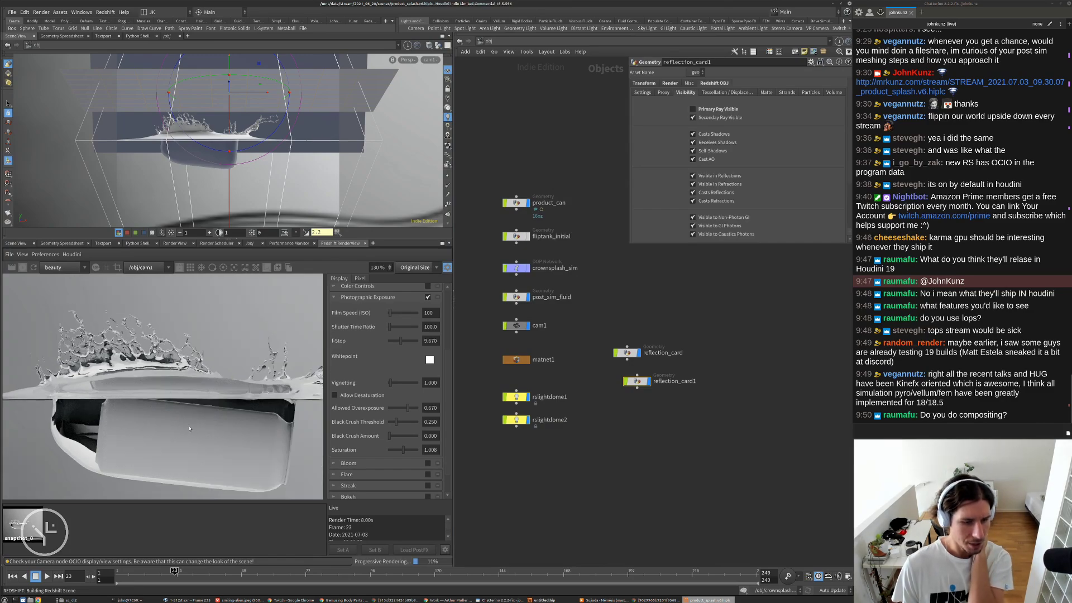
scroll(217, 441, down, 2)
scroll(132, 414, down, 2)
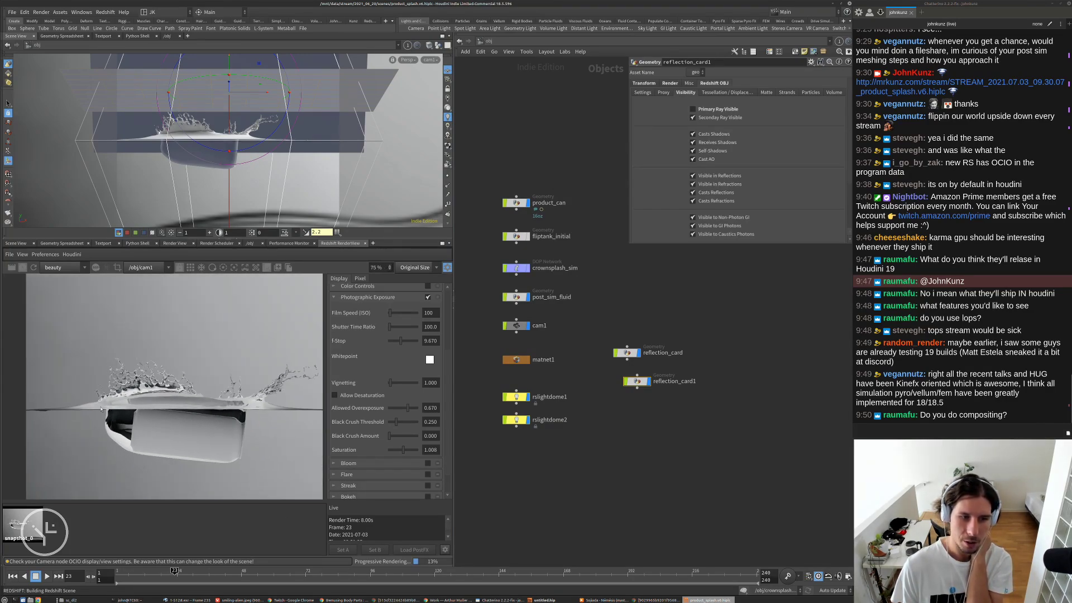
scroll(97, 382, down, 2)
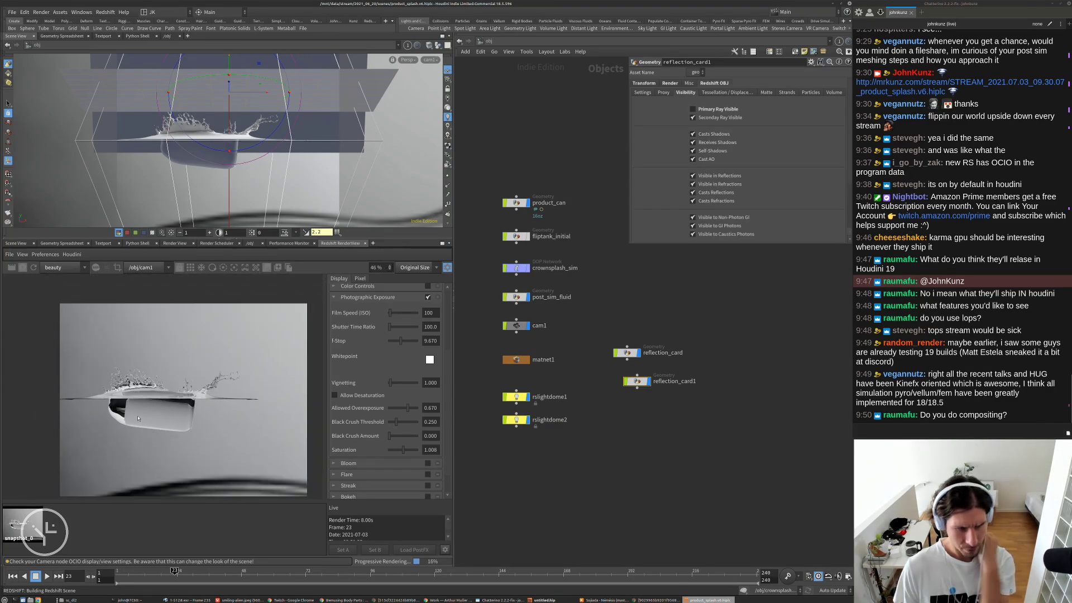
scroll(173, 363, up, 2)
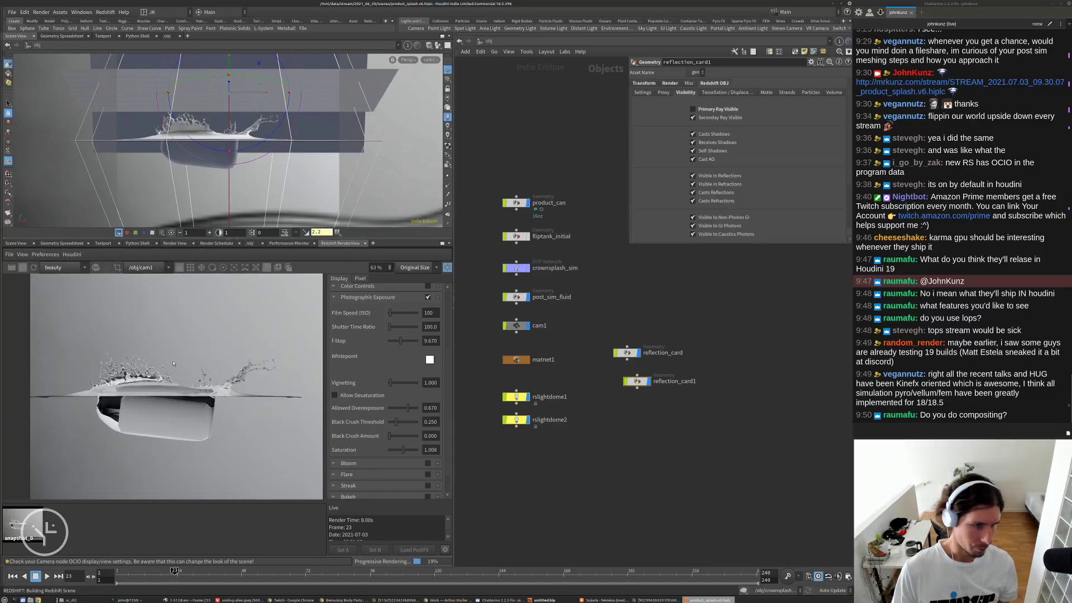
scroll(161, 406, up, 2)
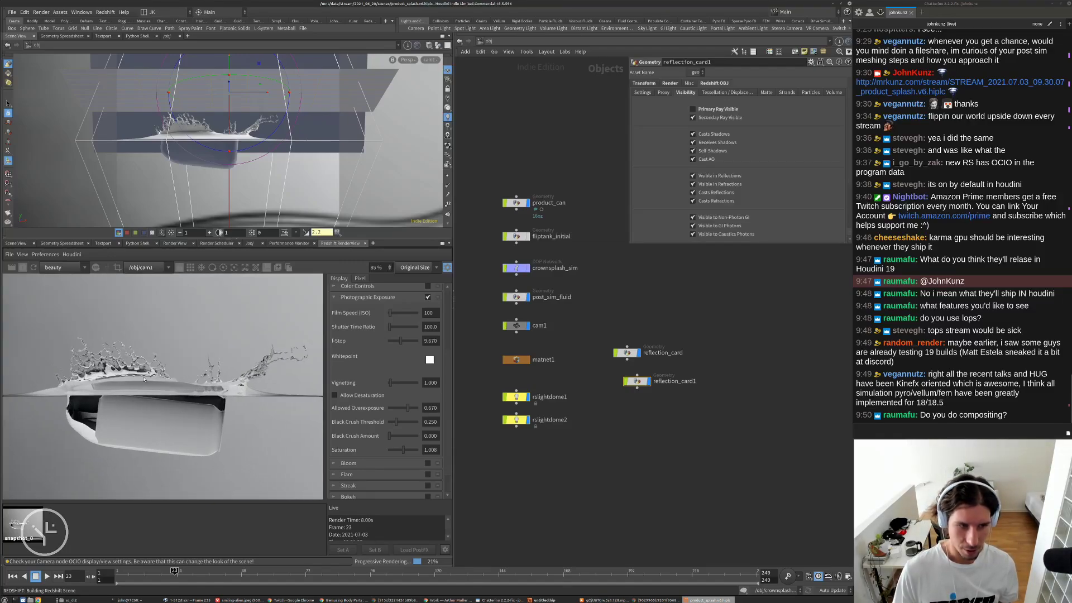
scroll(129, 436, up, 2)
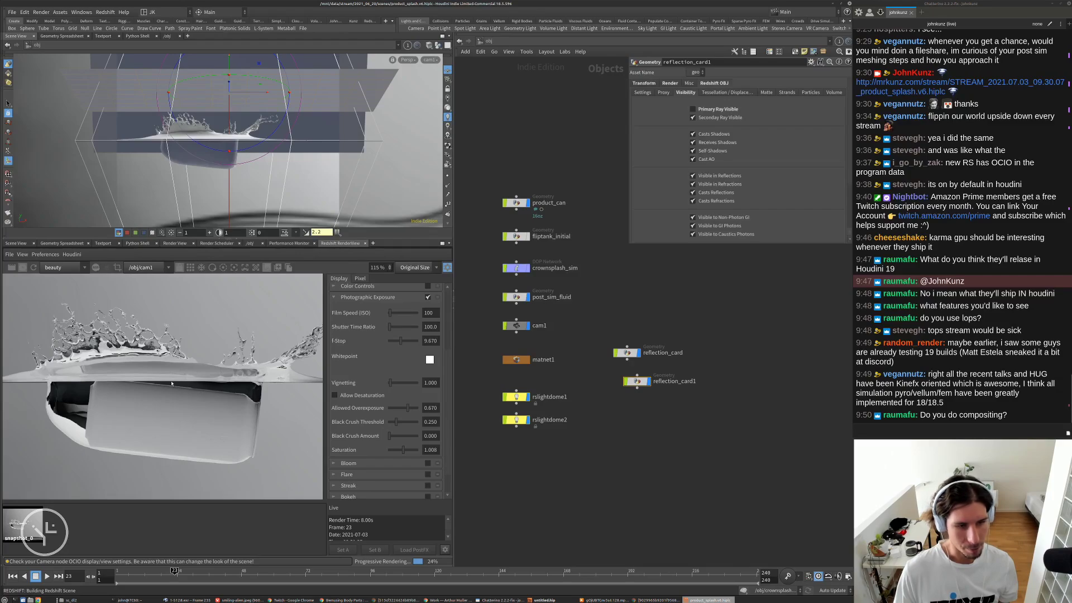
scroll(185, 390, up, 2)
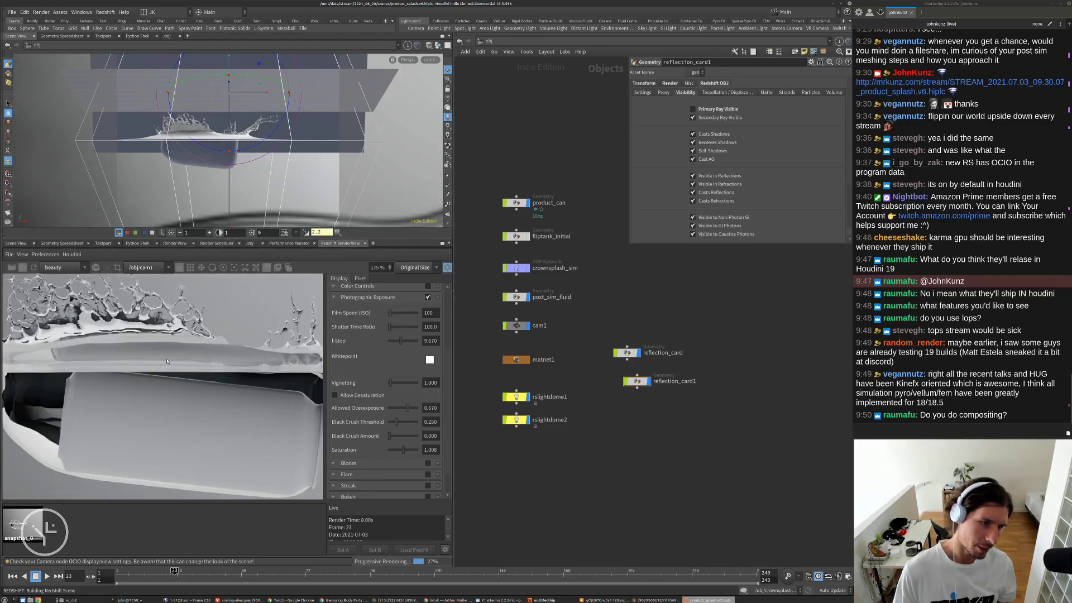
scroll(212, 358, down, 2)
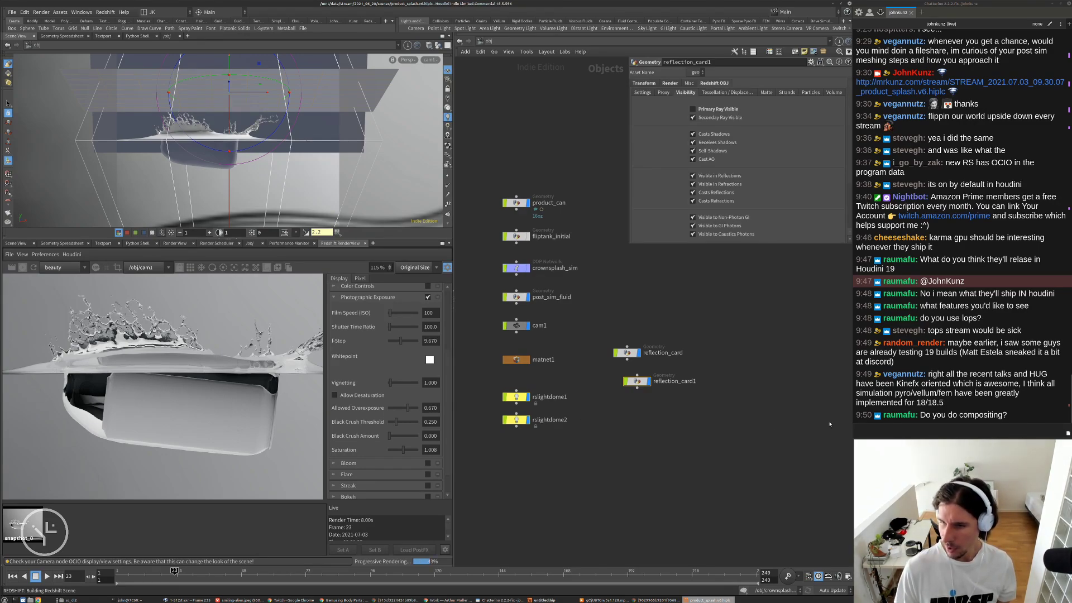
drag(1015, 416, 921, 415)
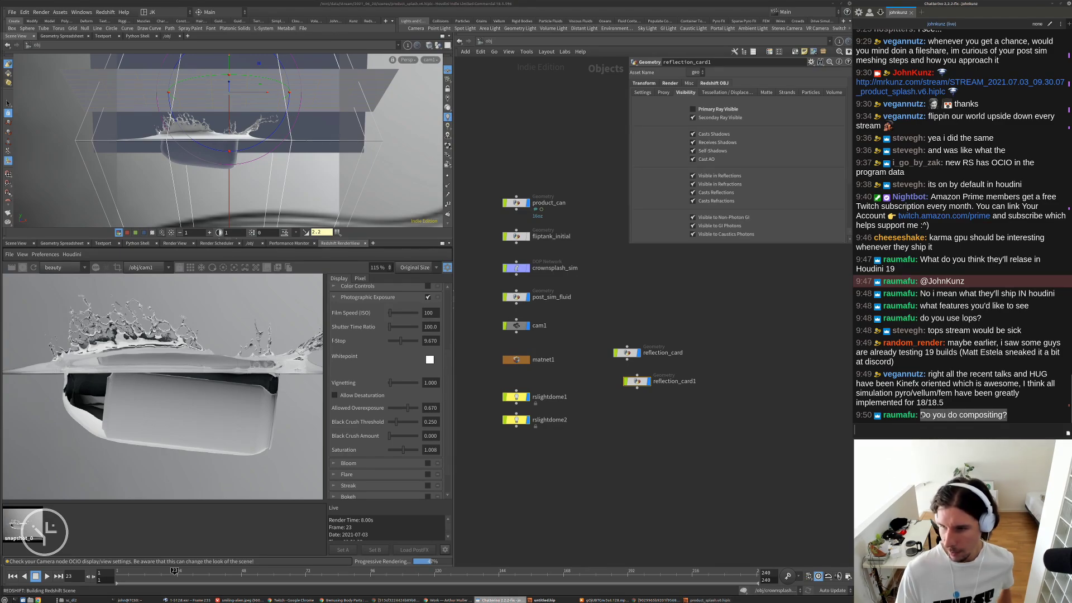
click(675, 457)
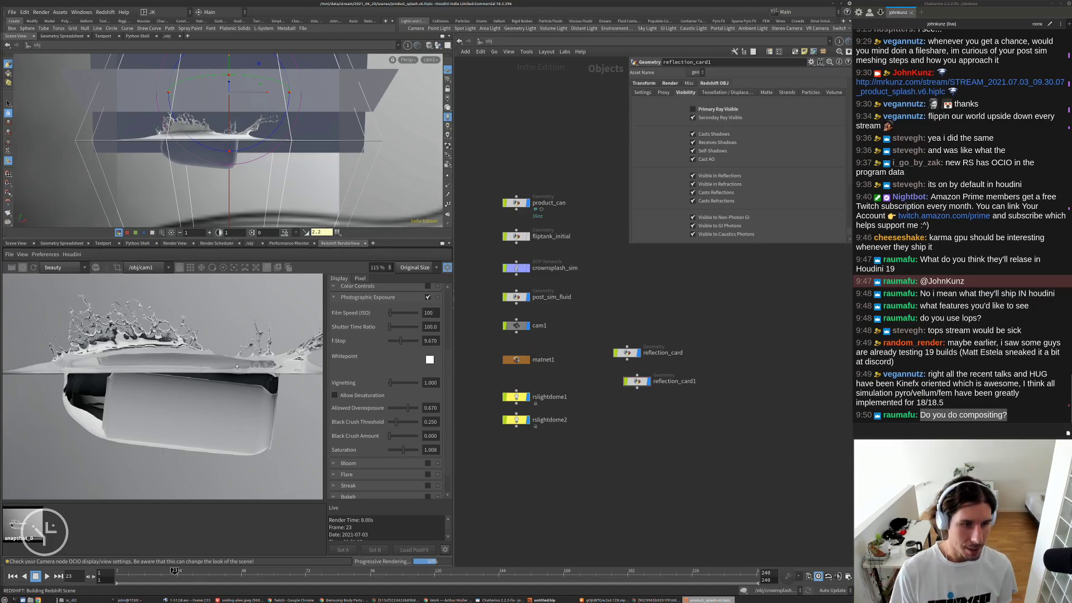
scroll(304, 349, up, 5)
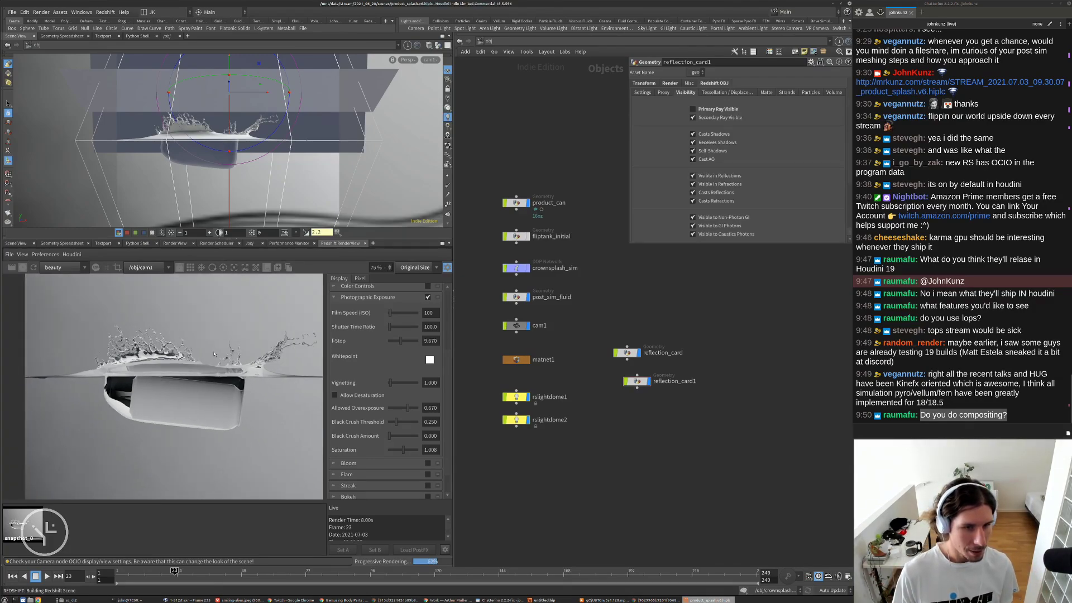
scroll(303, 350, down, 3)
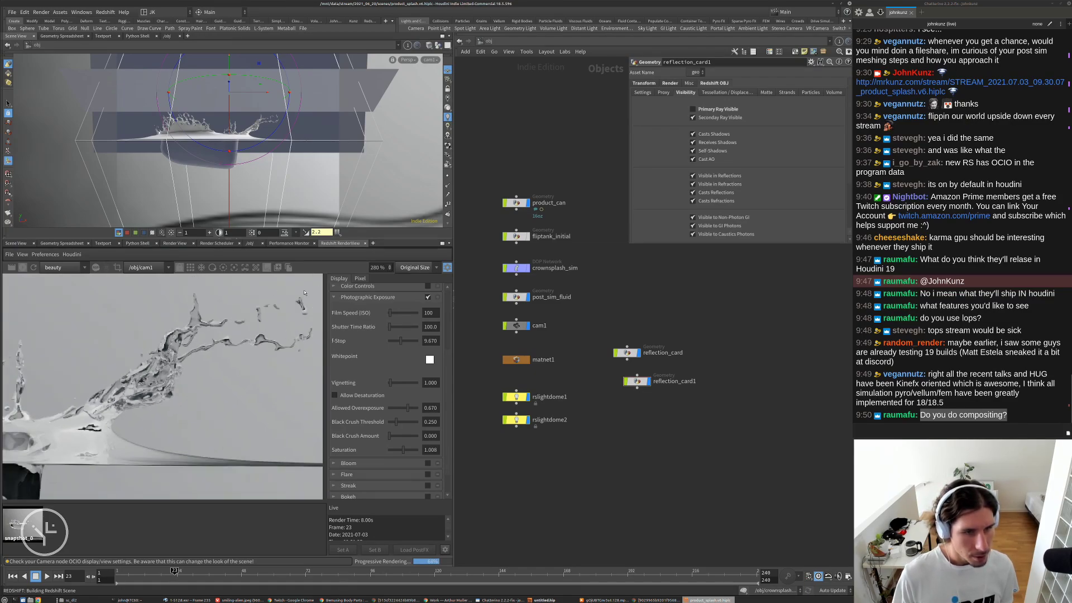
scroll(86, 394, down, 4)
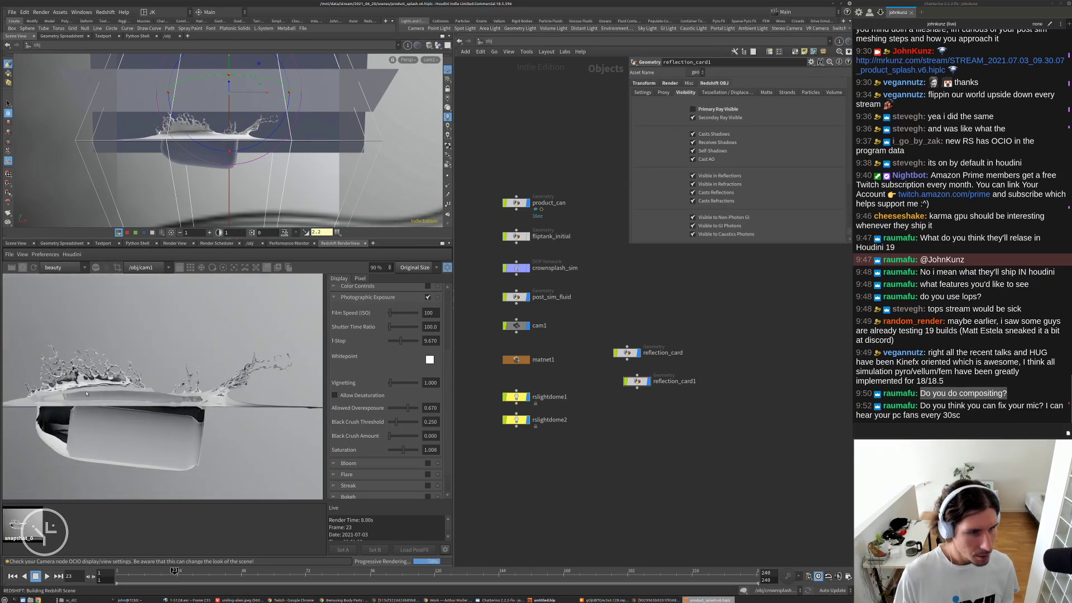
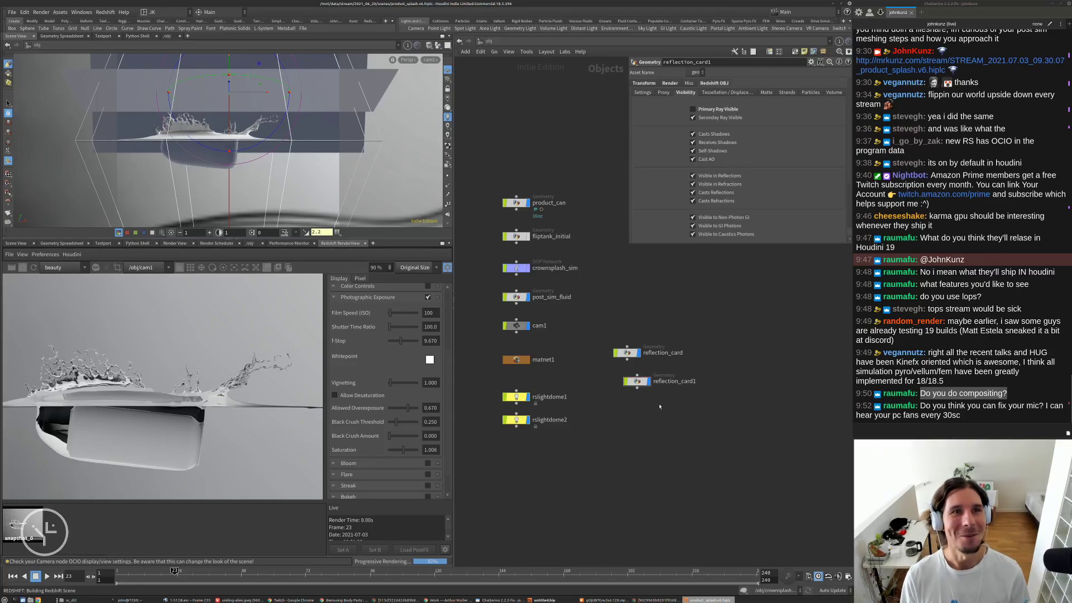
key(XF86AudioLowerVolume)
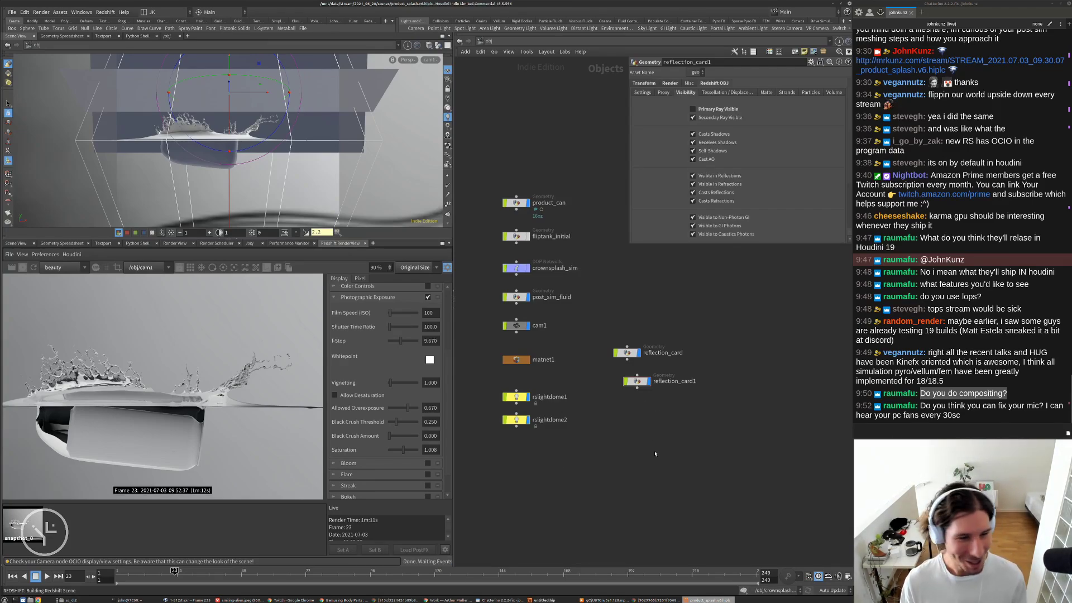
middle_drag(197, 410, 228, 407)
scroll(229, 407, down, 1)
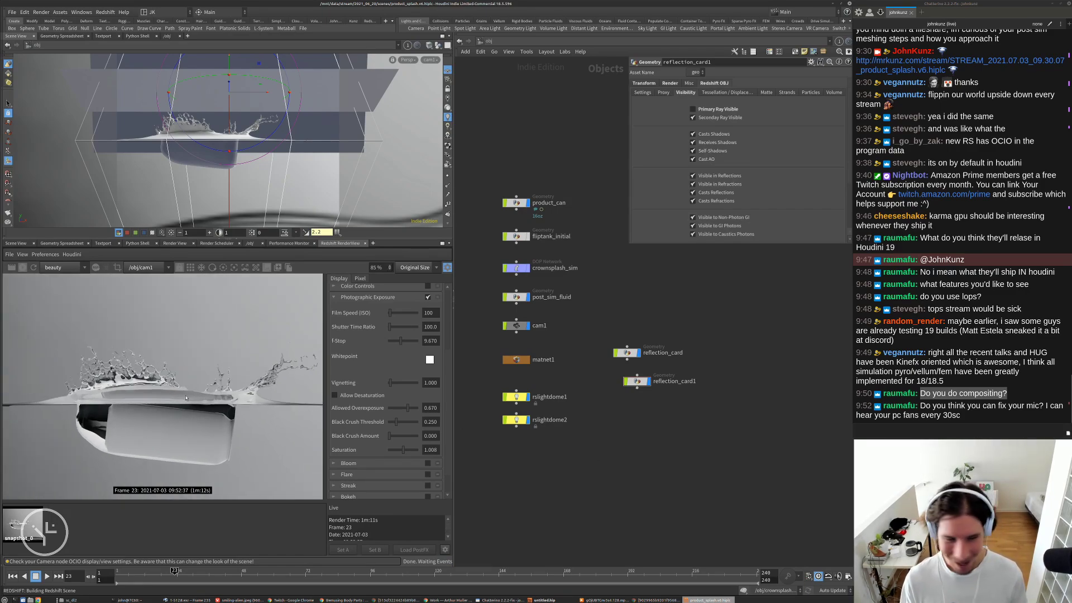
middle_drag(576, 448, 575, 411)
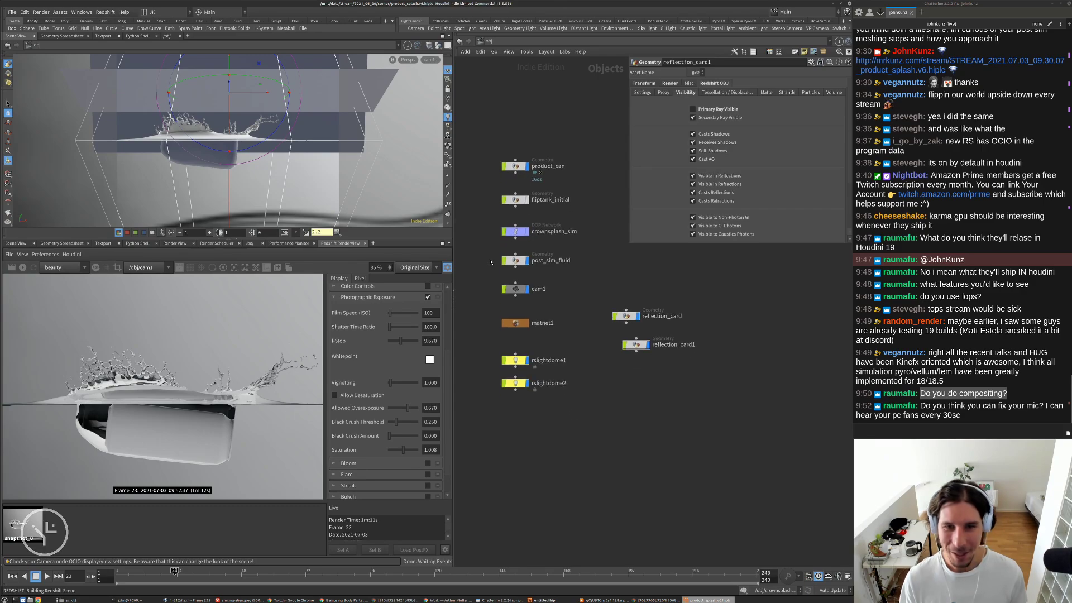
- Open the post_sim_fluid network at its surface_cache node and scrub the animation to frame 32
scroll(498, 255, up, 4)
double_click(525, 267)
middle_drag(592, 484, 586, 438)
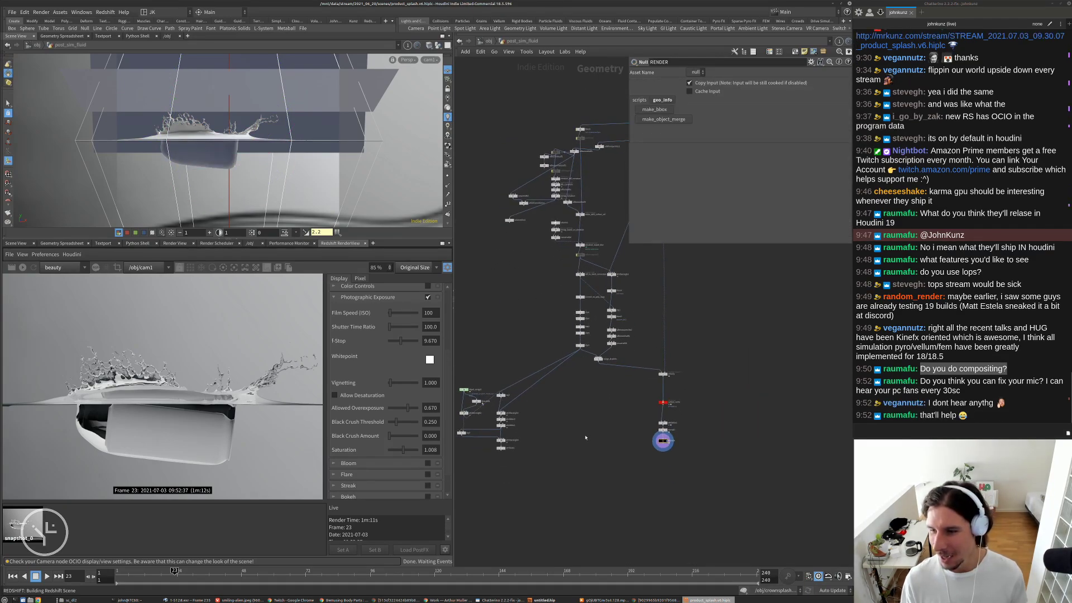
scroll(662, 403, up, 8)
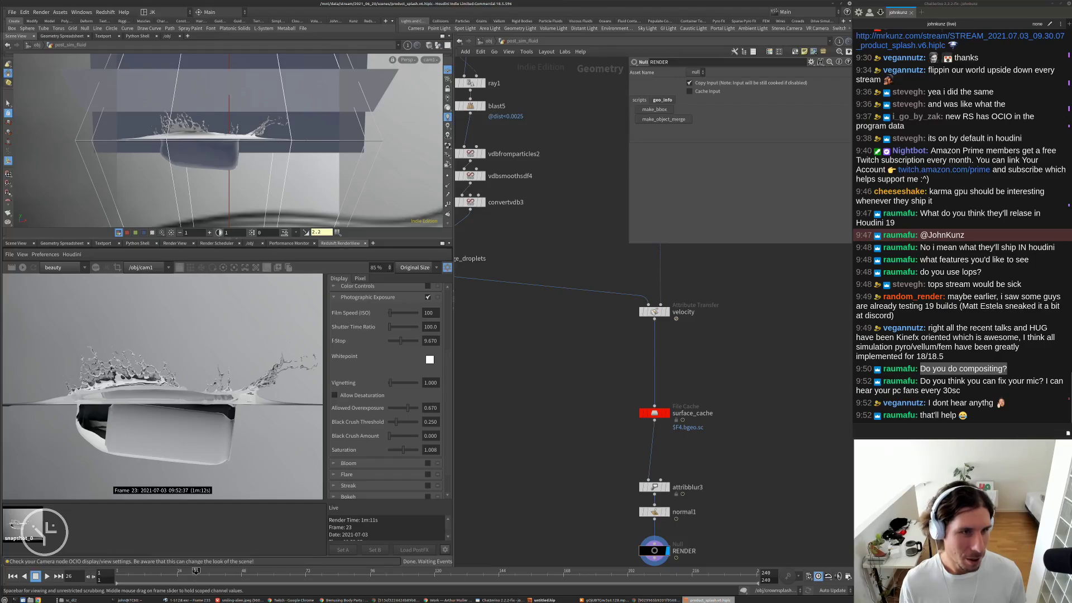
drag(209, 571, 198, 570)
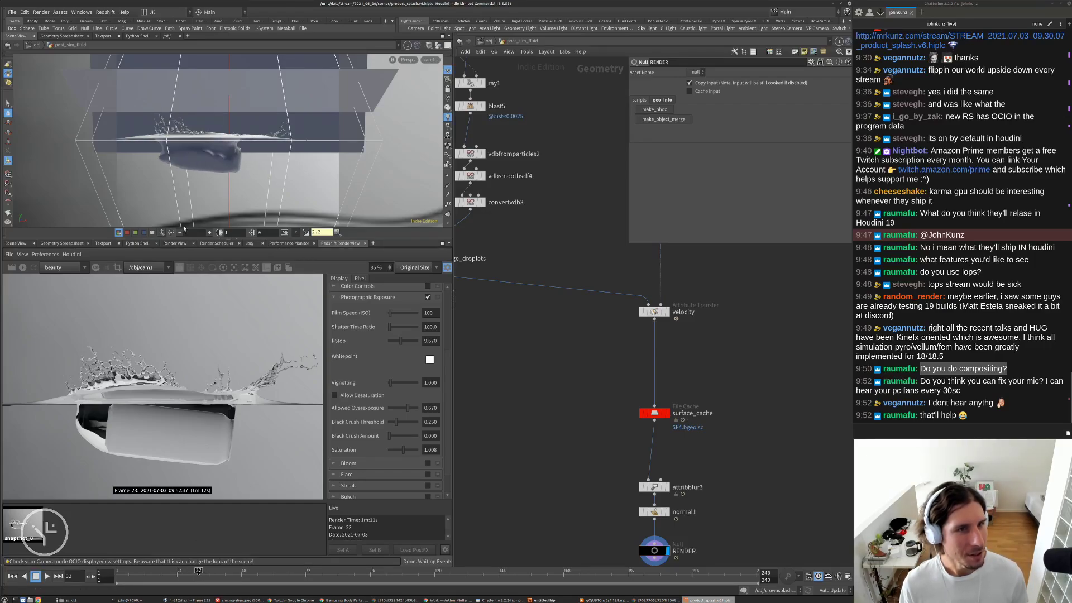
- Switch to the terminal, run "killall hbatch-bin", and return to Houdini
click(84, 600)
click(131, 600)
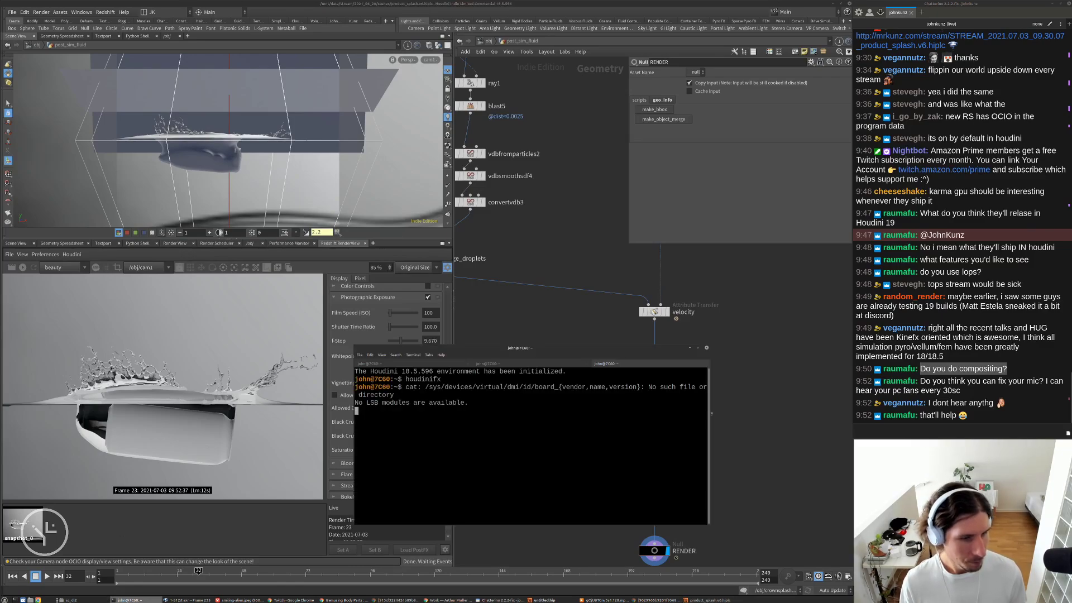
key(Return)
text(k)
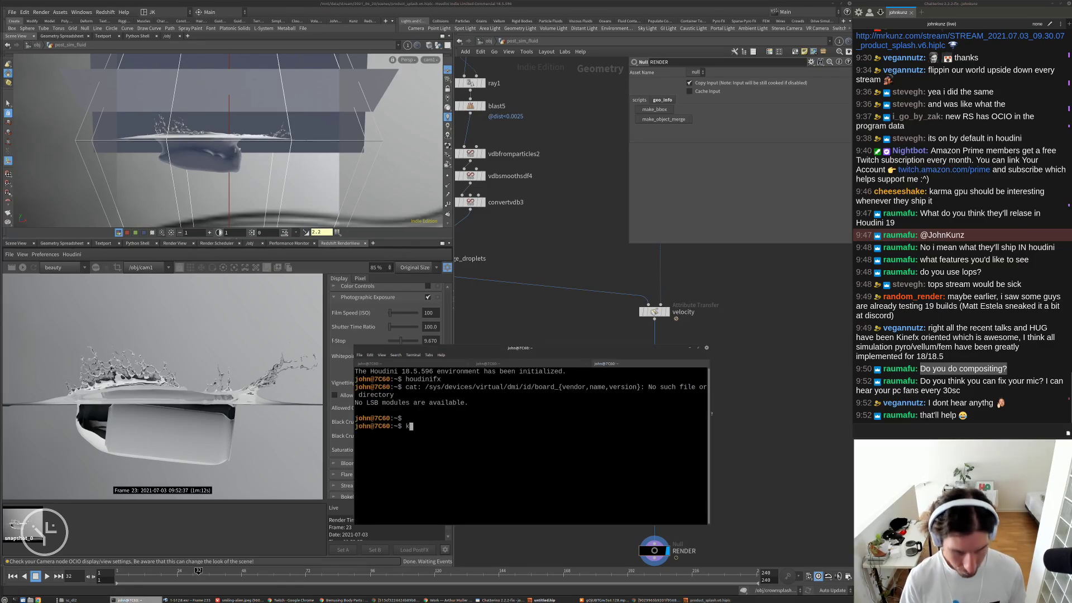
text(illall )
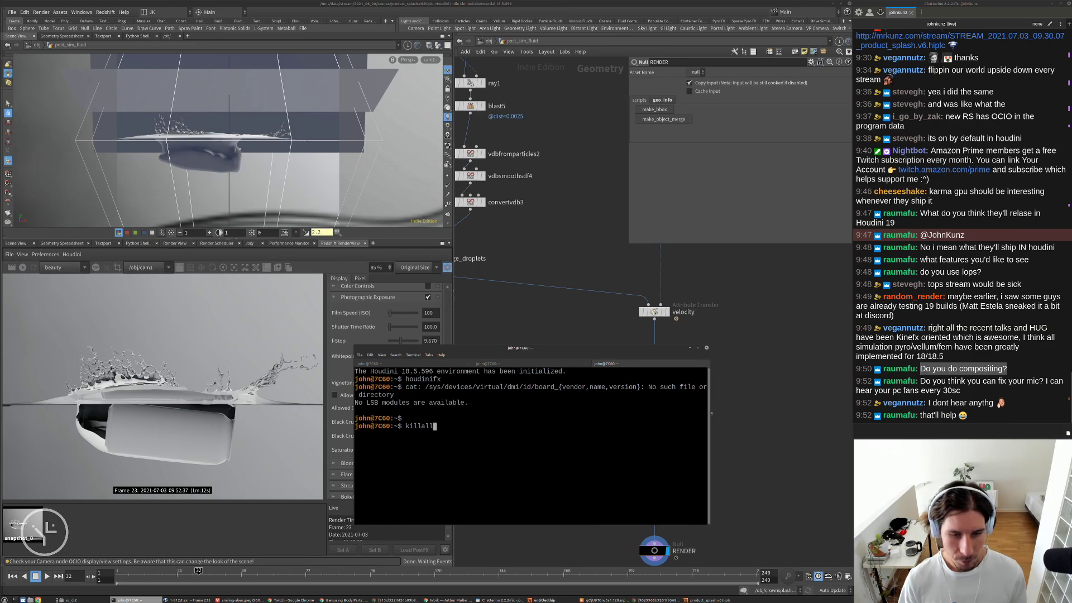
text(hbatch-bin)
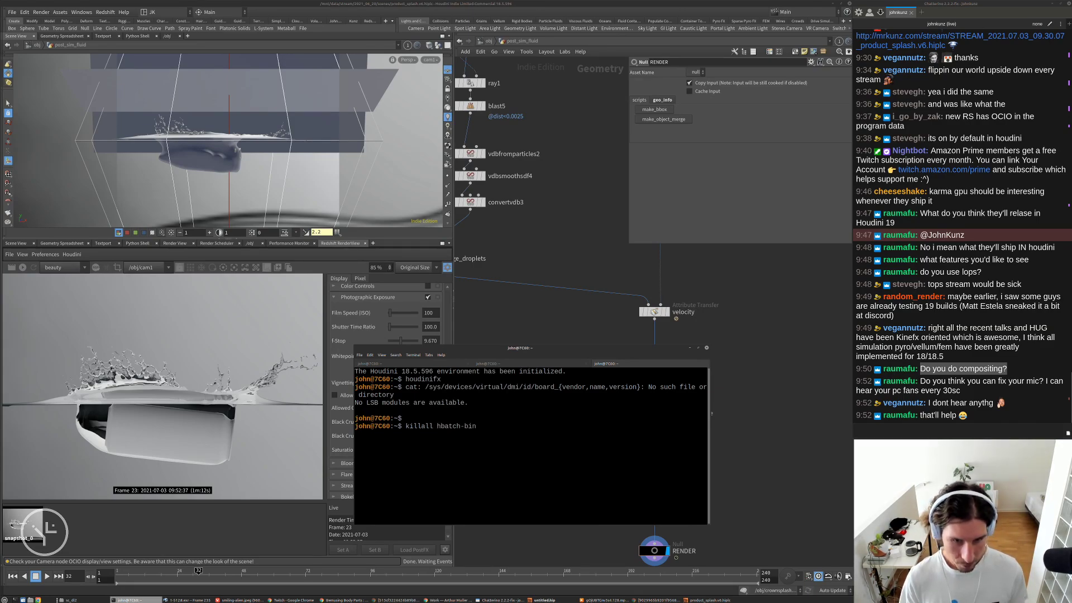
key(Return)
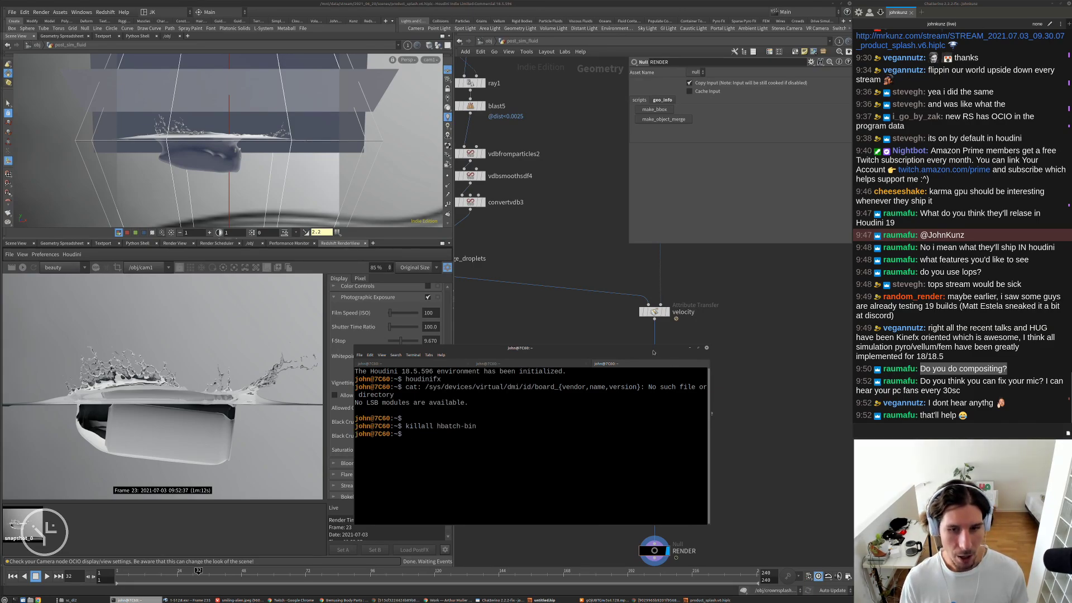
click(565, 320)
- Move the animation to frame 25 and inspect the splash and can in the updated render
middle_drag(754, 387, 741, 423)
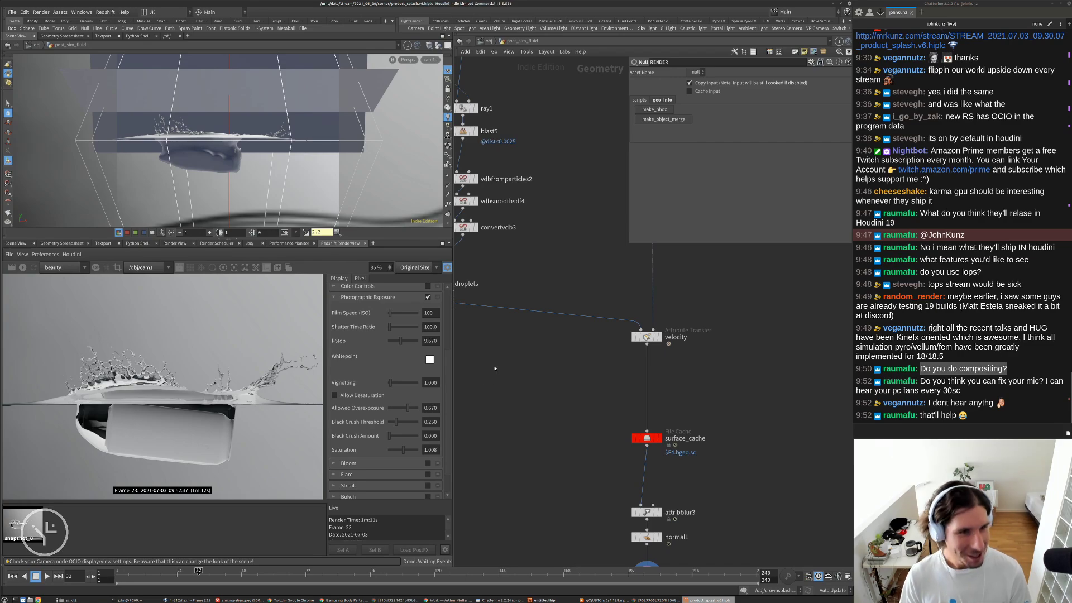
drag(192, 570, 180, 570)
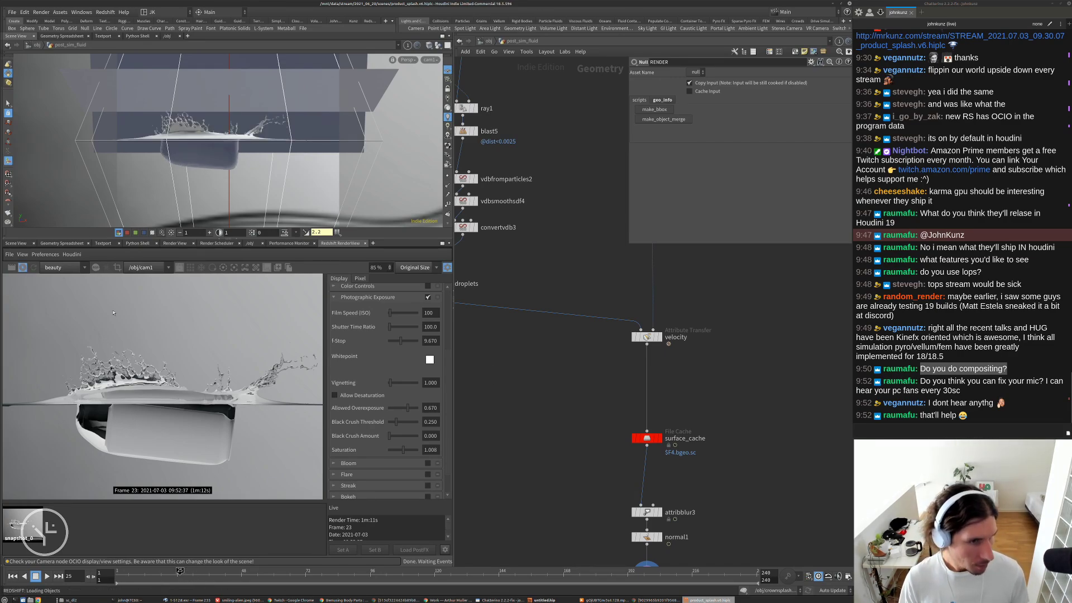
scroll(276, 399, down, 1)
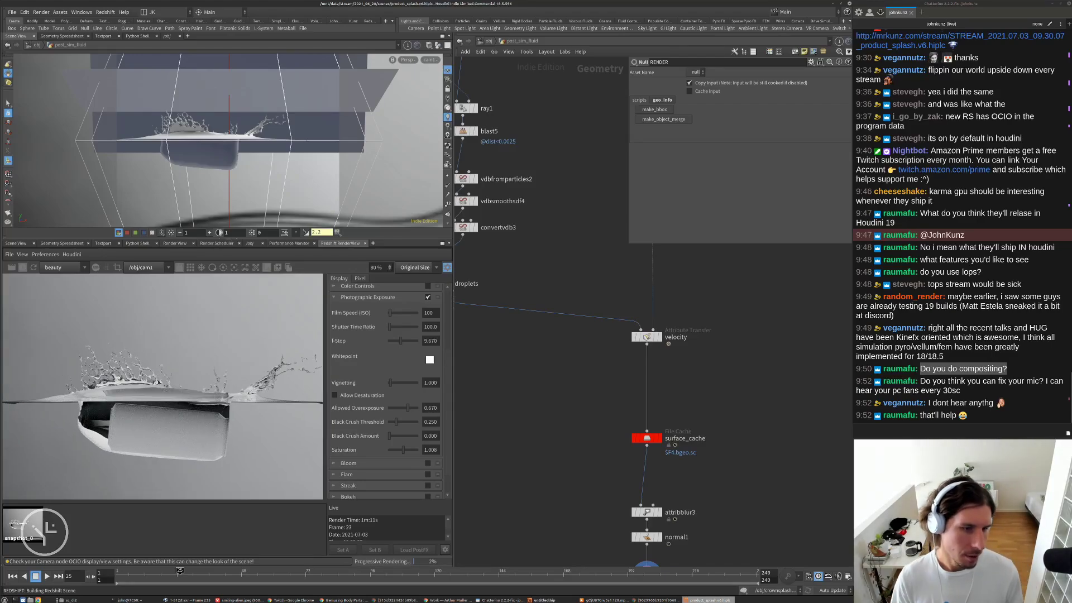
scroll(276, 400, up, 5)
scroll(228, 417, down, 3)
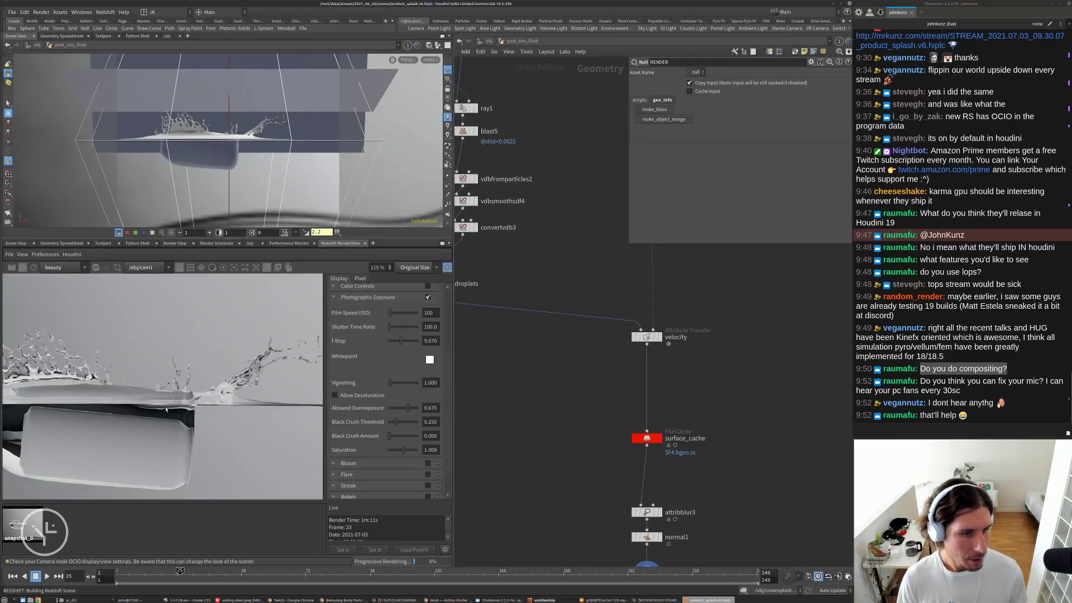
scroll(120, 433, down, 3)
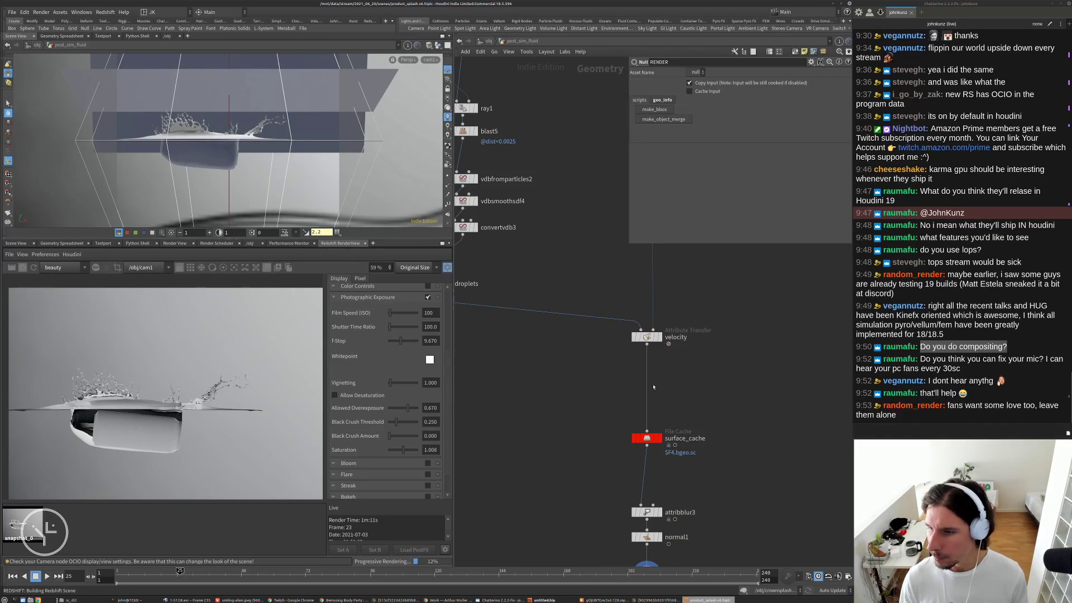
- Return to the object level, turn off the display of reflection_card1, and check the render without it
click(486, 41)
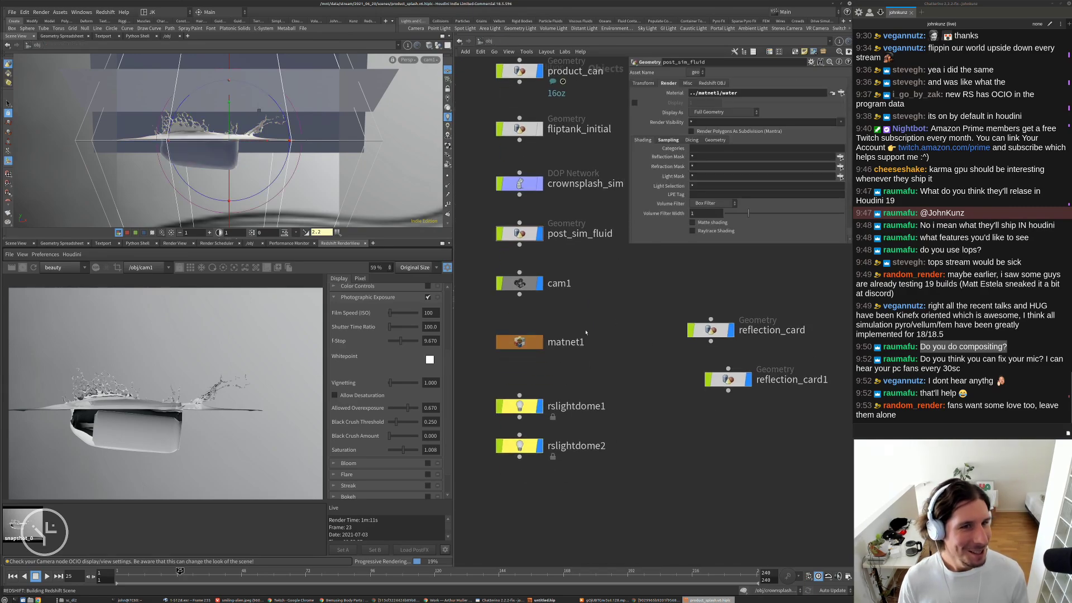
click(748, 380)
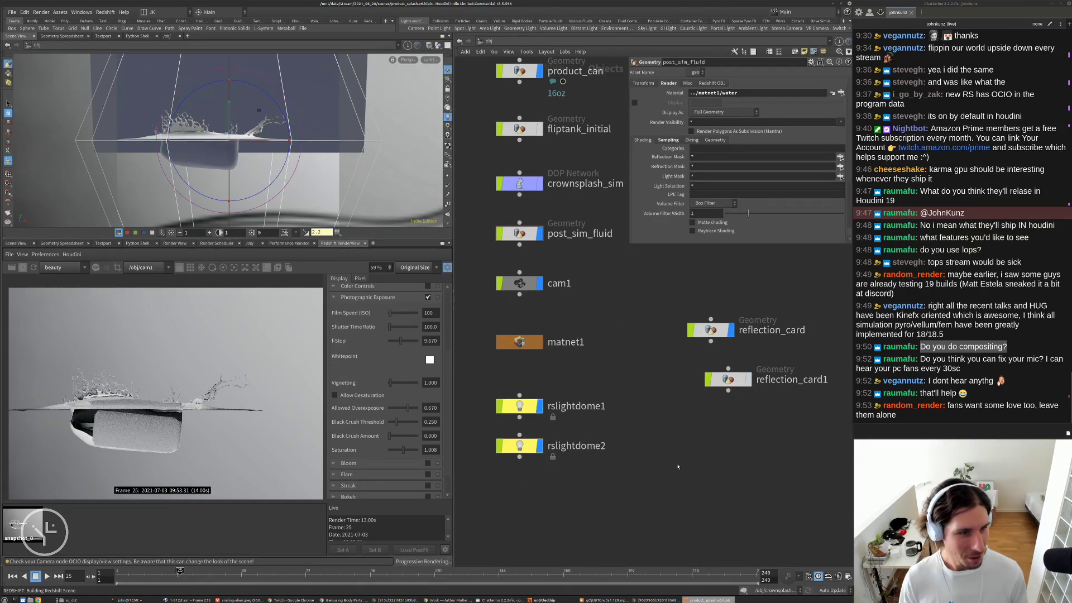
scroll(128, 434, up, 2)
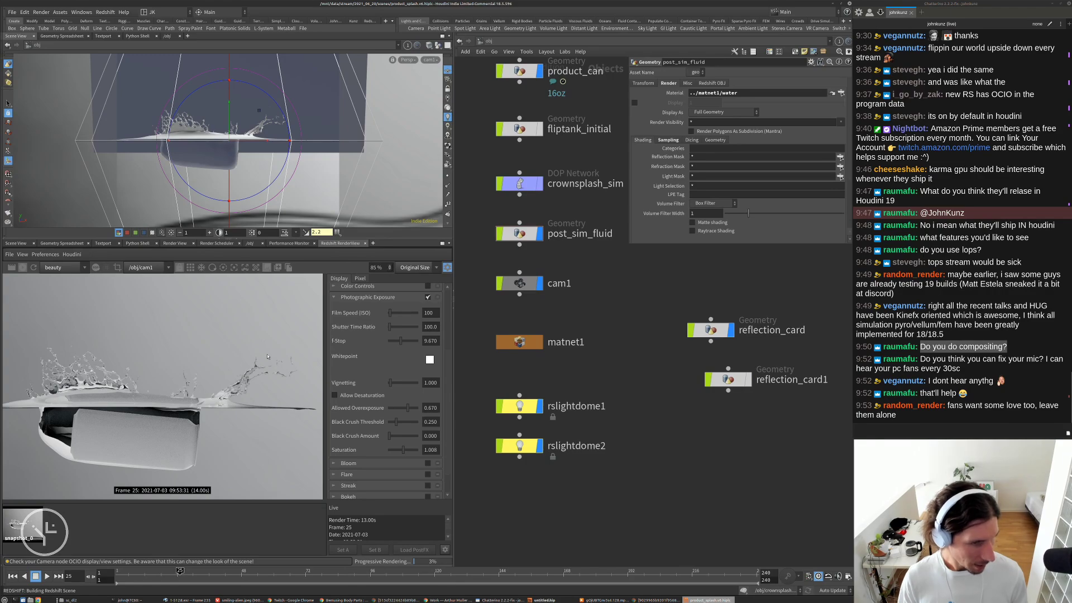
scroll(267, 356, down, 2)
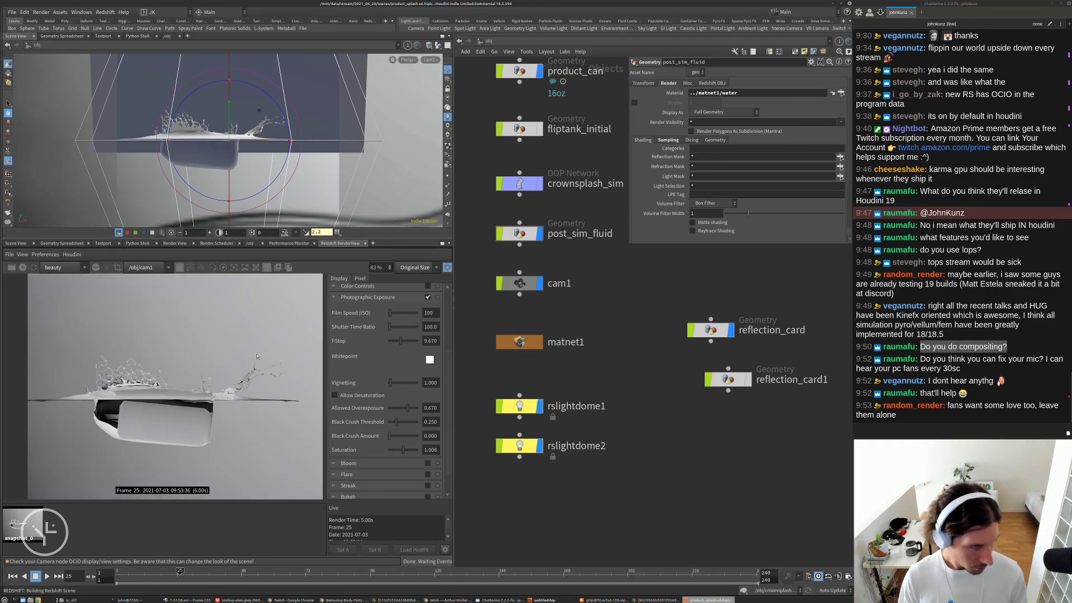
- Open matnet1 and duplicate the redshift_vopnet1 material builder, placing the copy beside the original
middle_drag(582, 324, 555, 430)
scroll(556, 430, down, 2)
scroll(514, 262, up, 3)
middle_drag(698, 464, 692, 432)
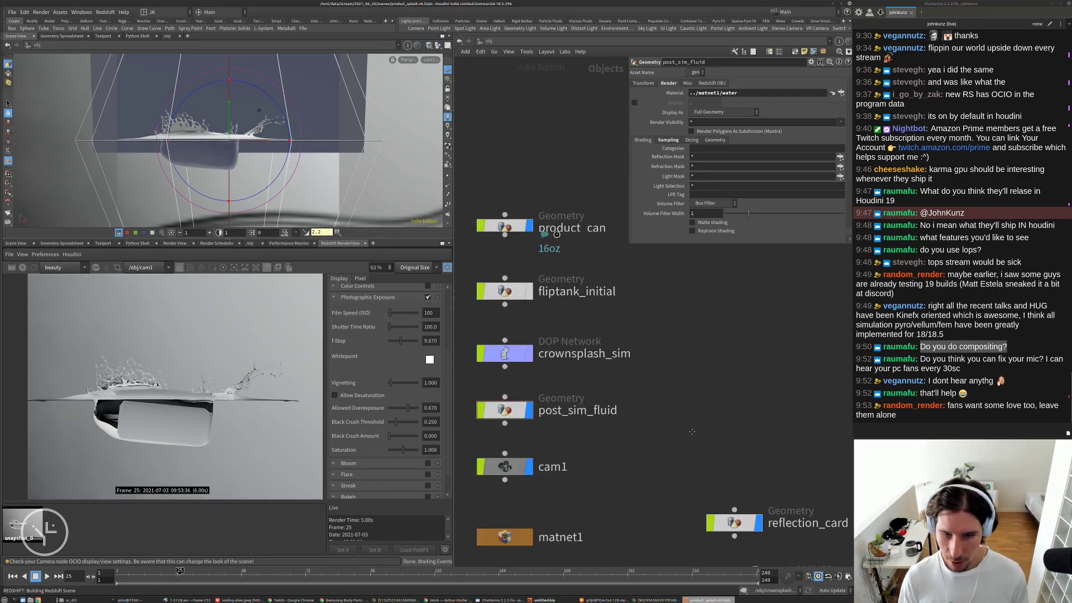
key(h)
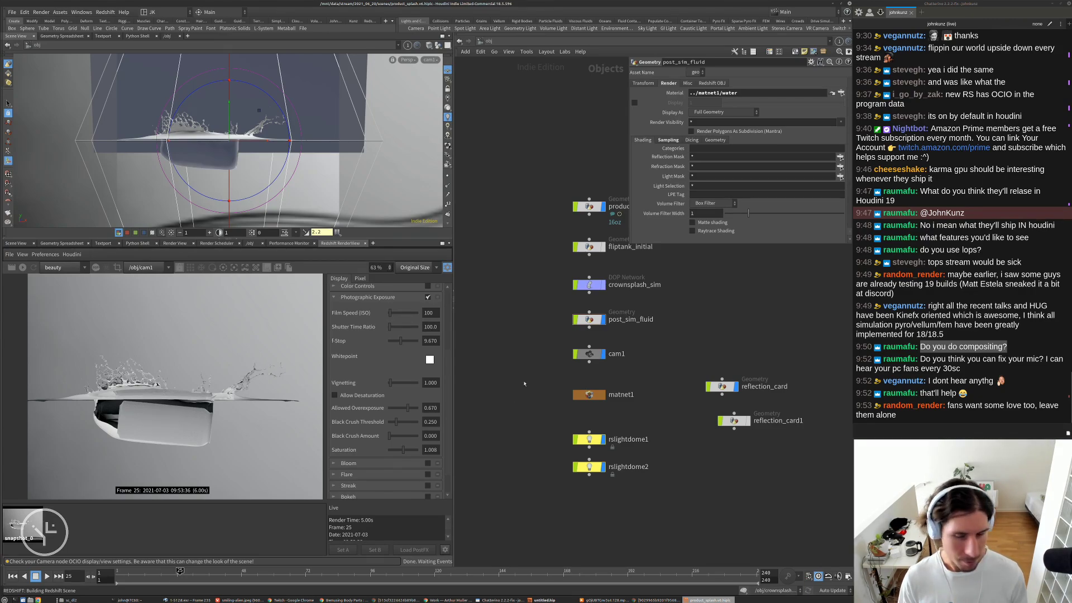
double_click(596, 395)
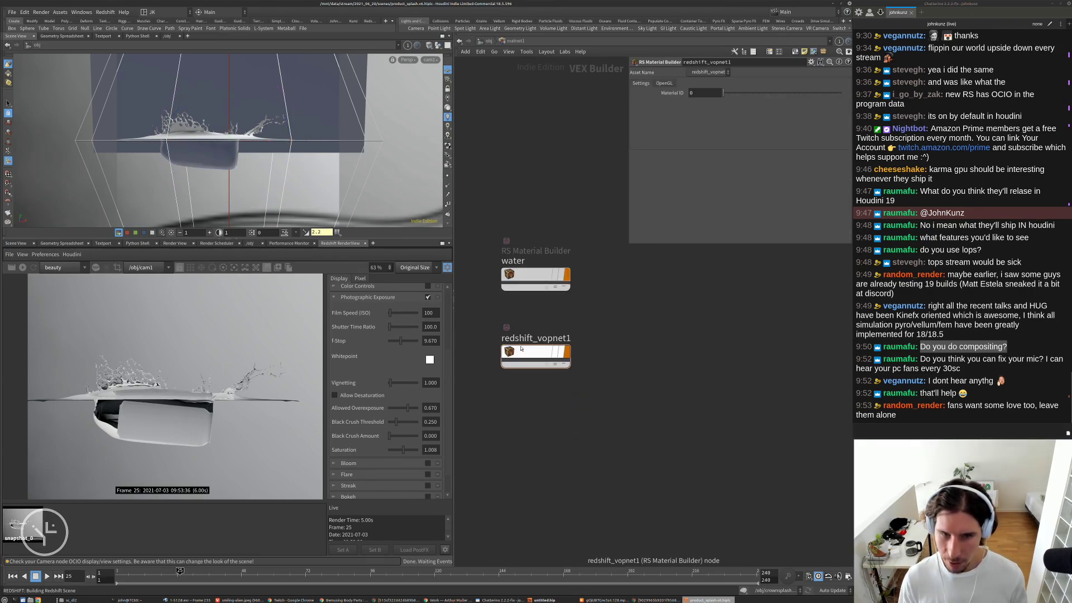
key(ctrl+v)
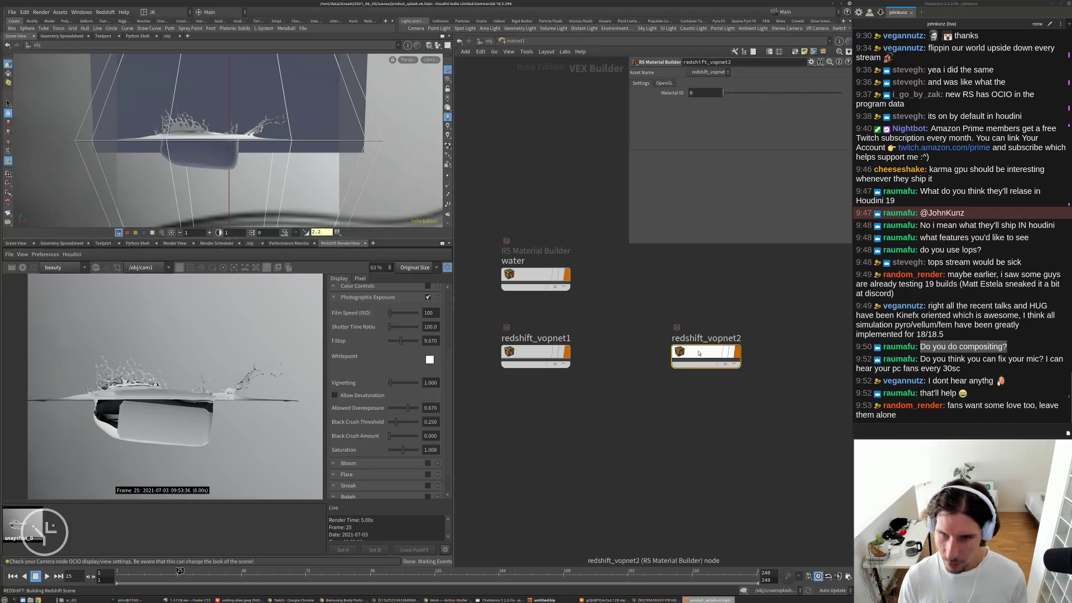
- Inside the duplicated material builder, add an RS Texture node below RSRamp1
double_click(710, 353)
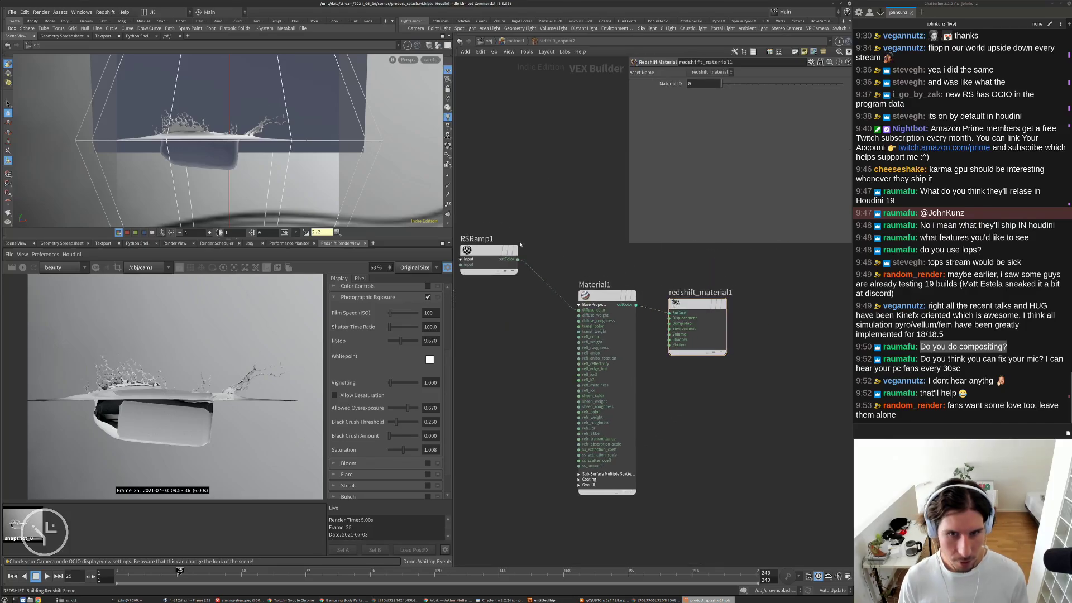
middle_drag(517, 412, 533, 354)
key(Tab)
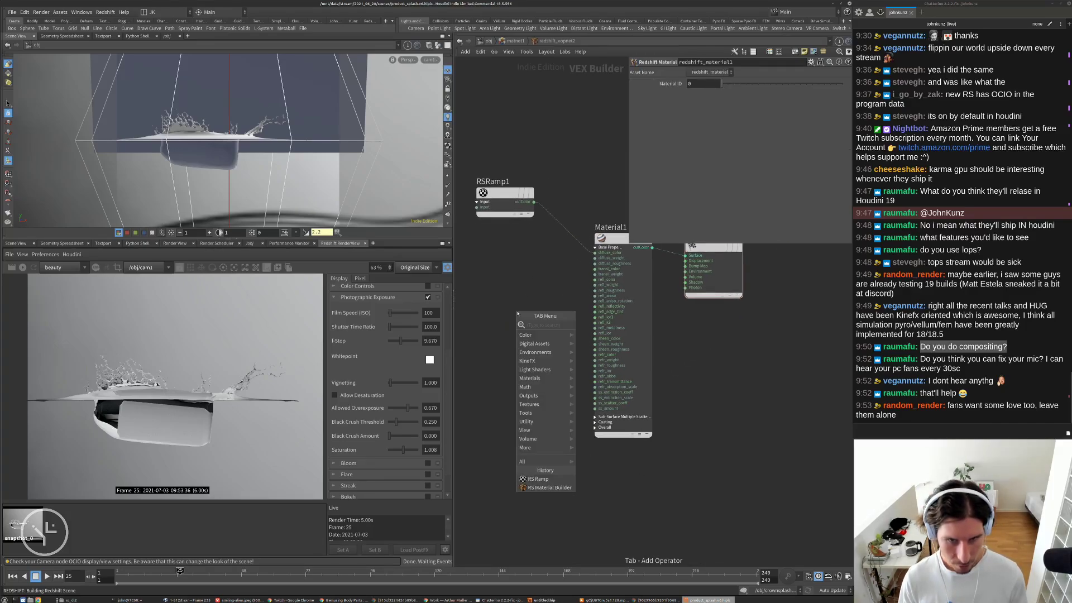
text(te)
click(598, 325)
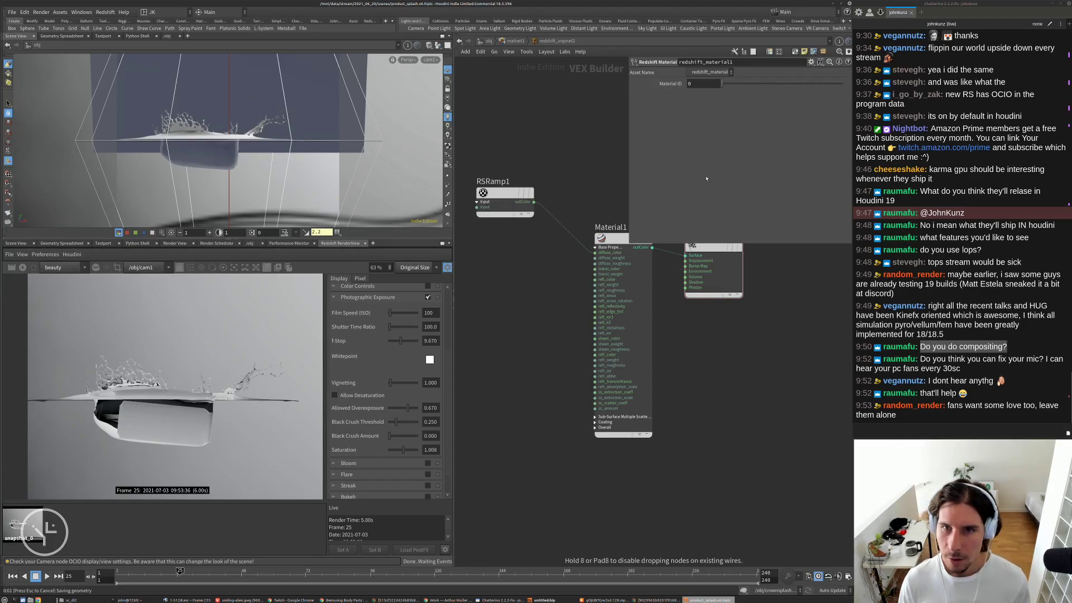
click(506, 276)
- Load uvgrid02.jpg from /mnt/data/useful/tex/ as the image of the new texture node
click(835, 99)
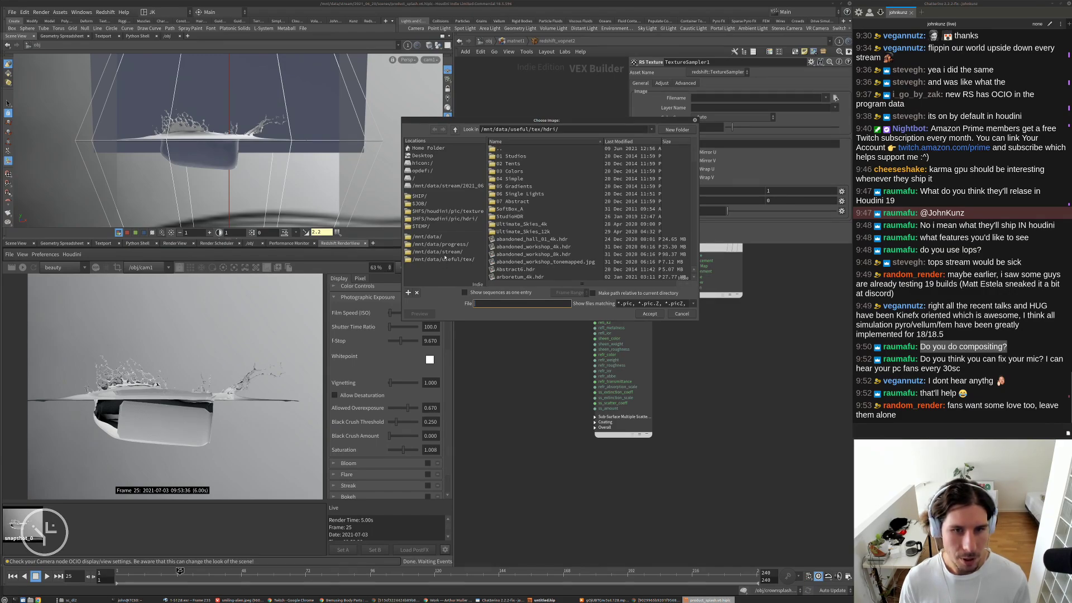
click(444, 253)
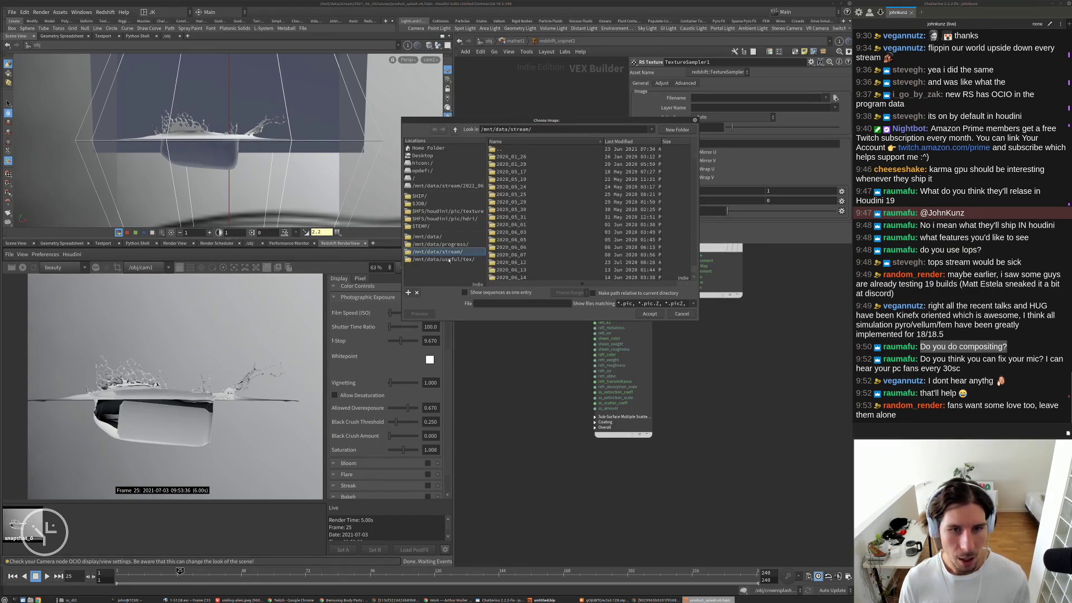
click(450, 260)
scroll(682, 265, down, 5)
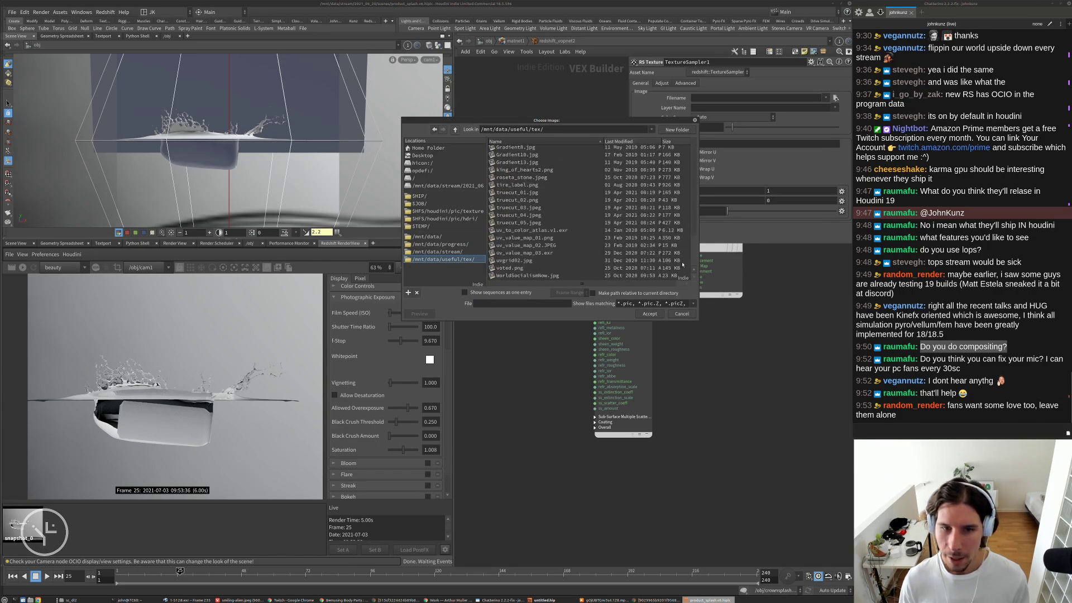
click(514, 260)
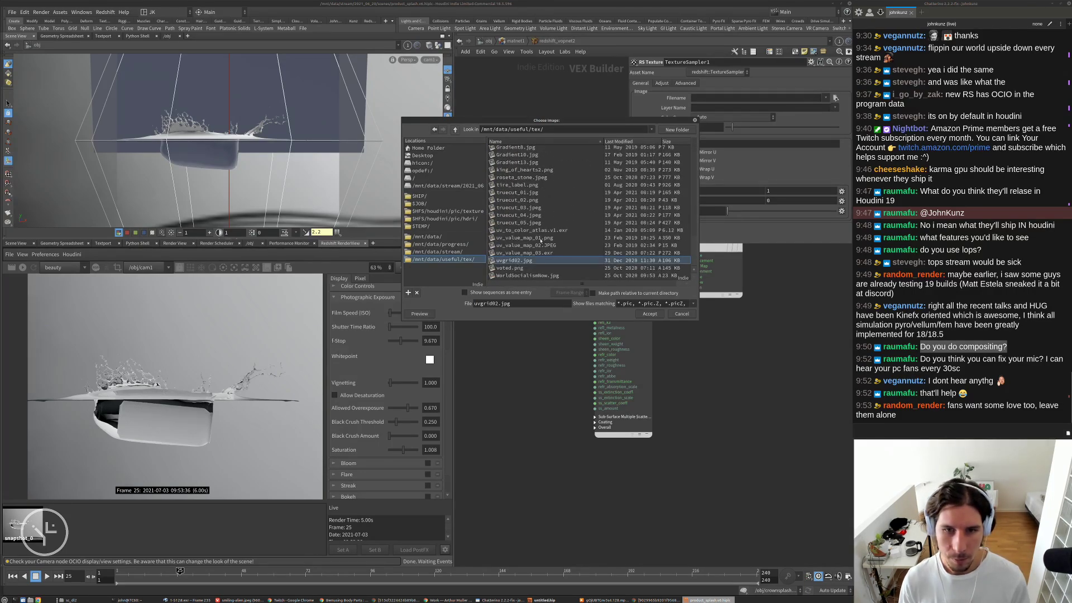
key(Return)
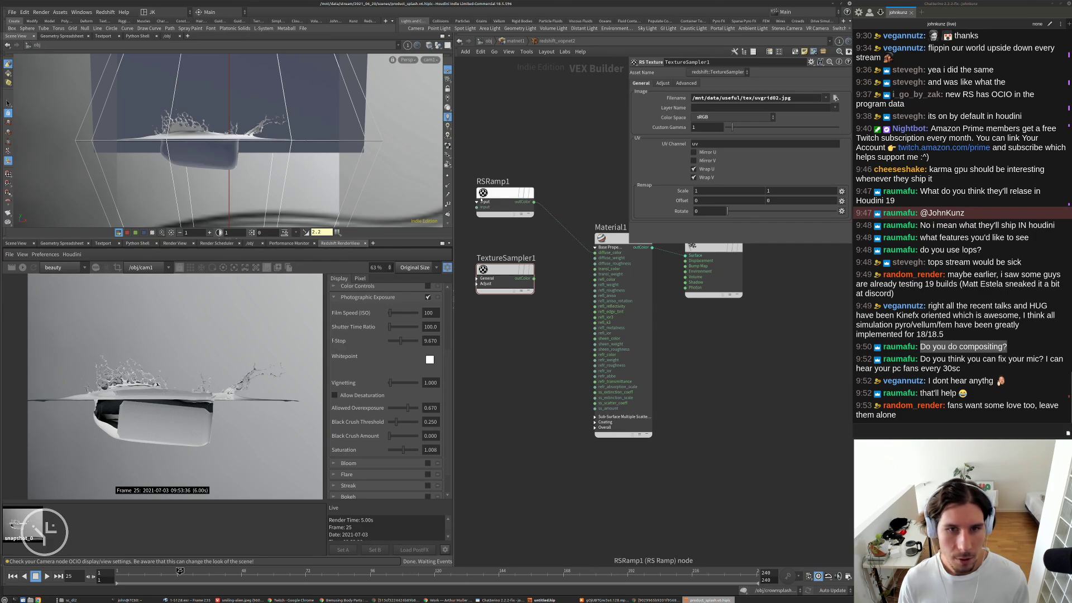
- Feed the texture's color into Material1's diffuse color in place of the ramp, and rename the duplicated material builder as can
drag(535, 279, 595, 253)
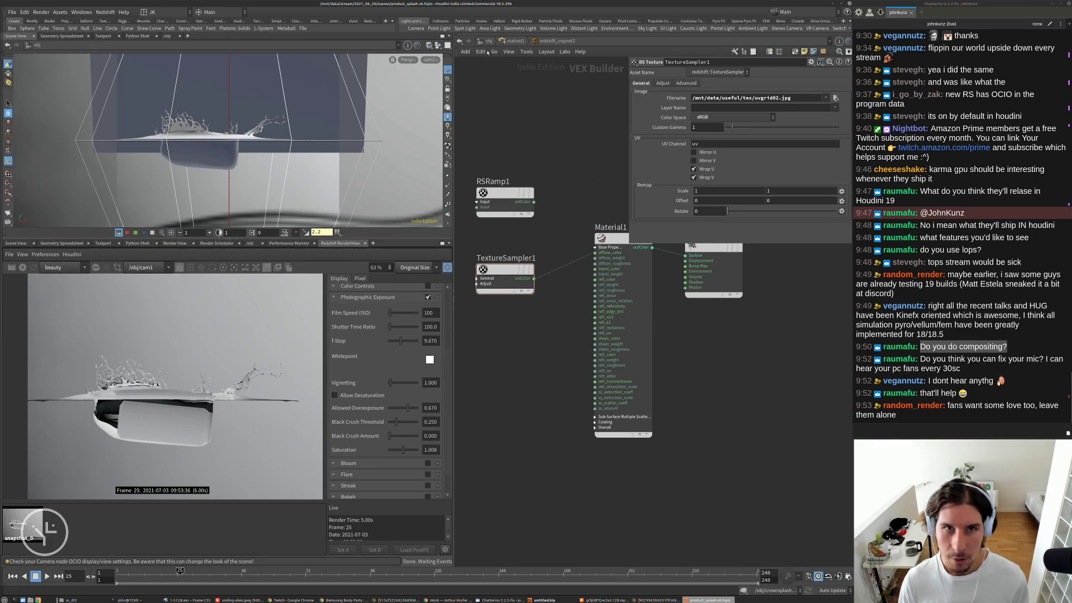
click(514, 41)
click(489, 42)
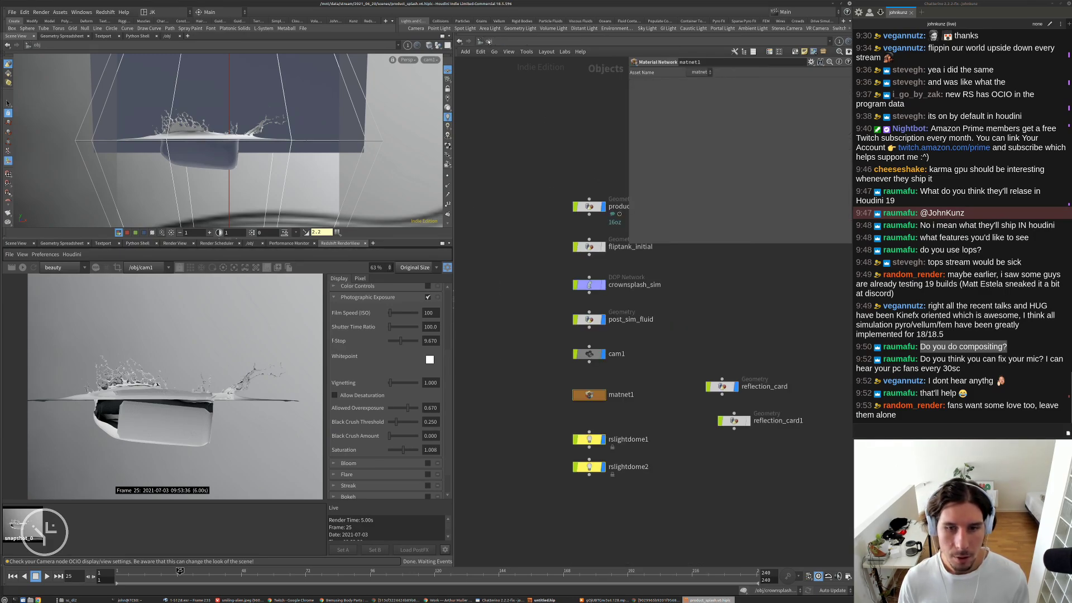
double_click(590, 395)
double_click(693, 338)
text(can)
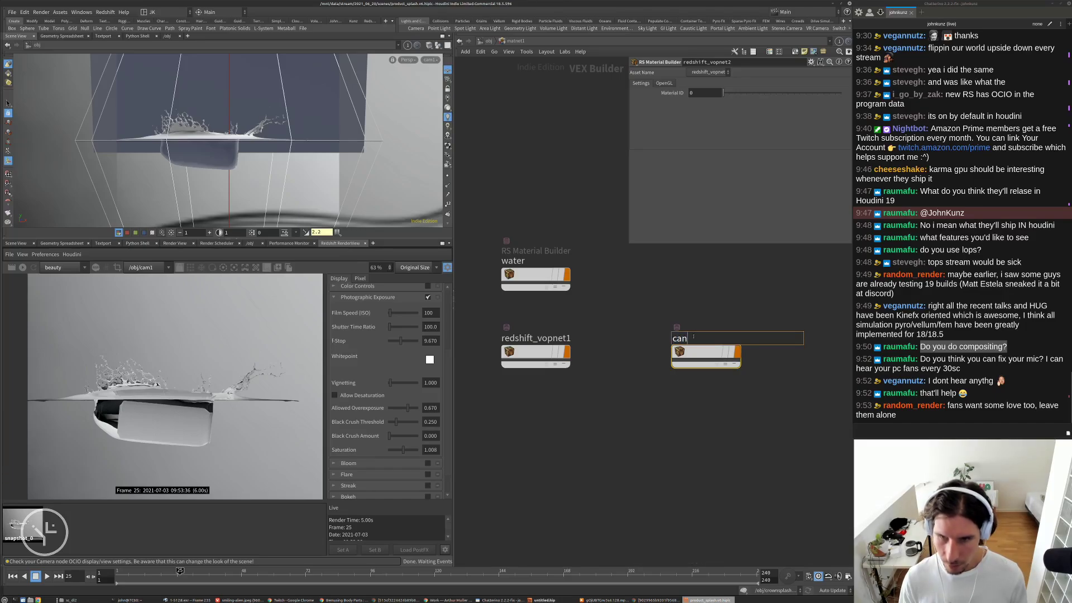
key(Return)
- Assign the matnet1/can material to the product_can object and restart the Redshift render
click(488, 42)
click(589, 207)
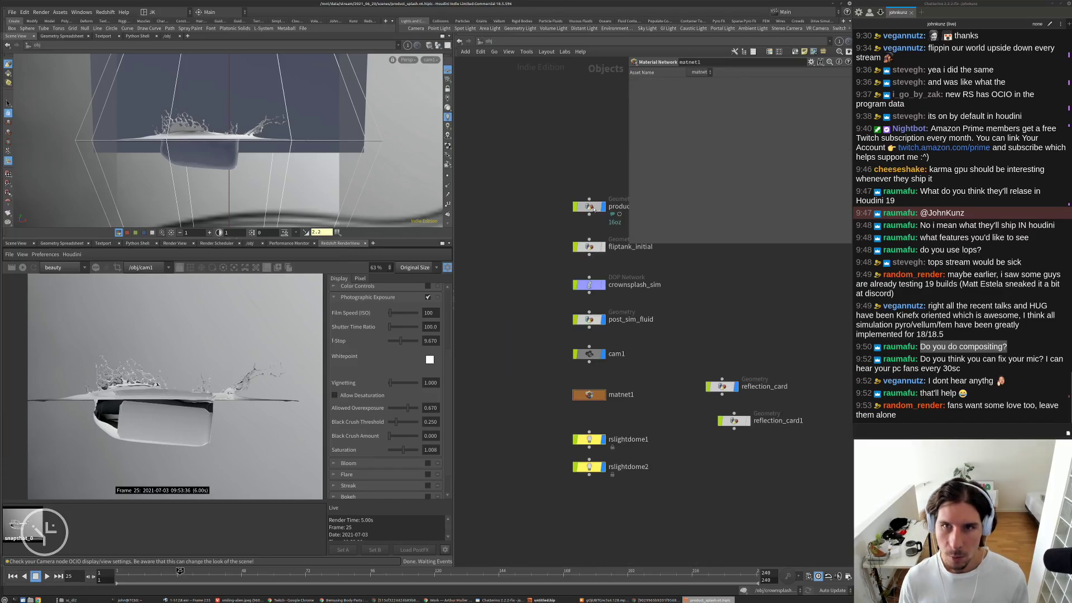
click(841, 92)
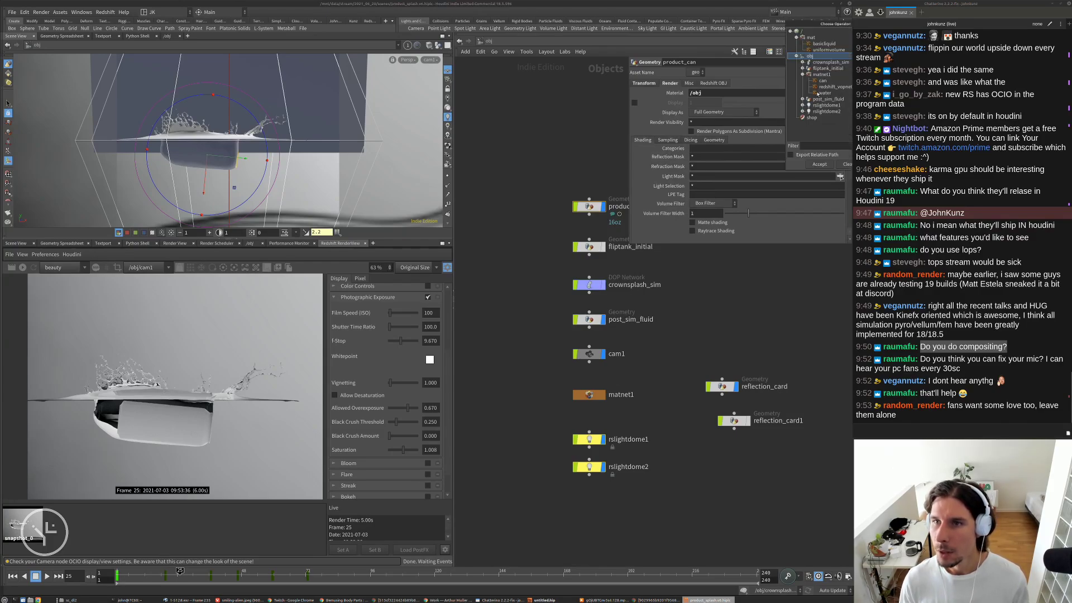
click(821, 81)
click(819, 164)
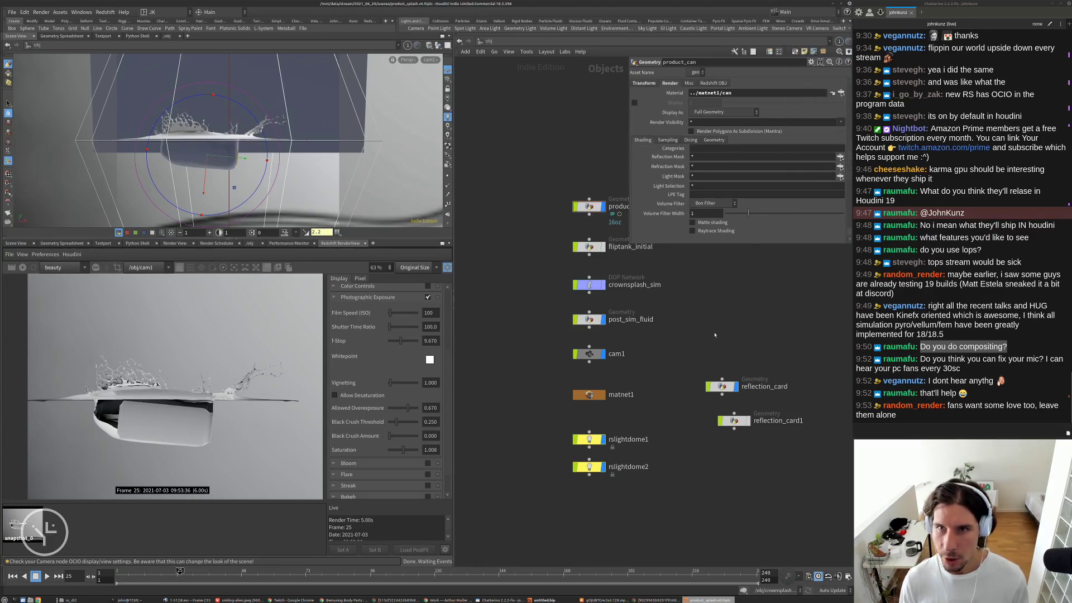
click(22, 268)
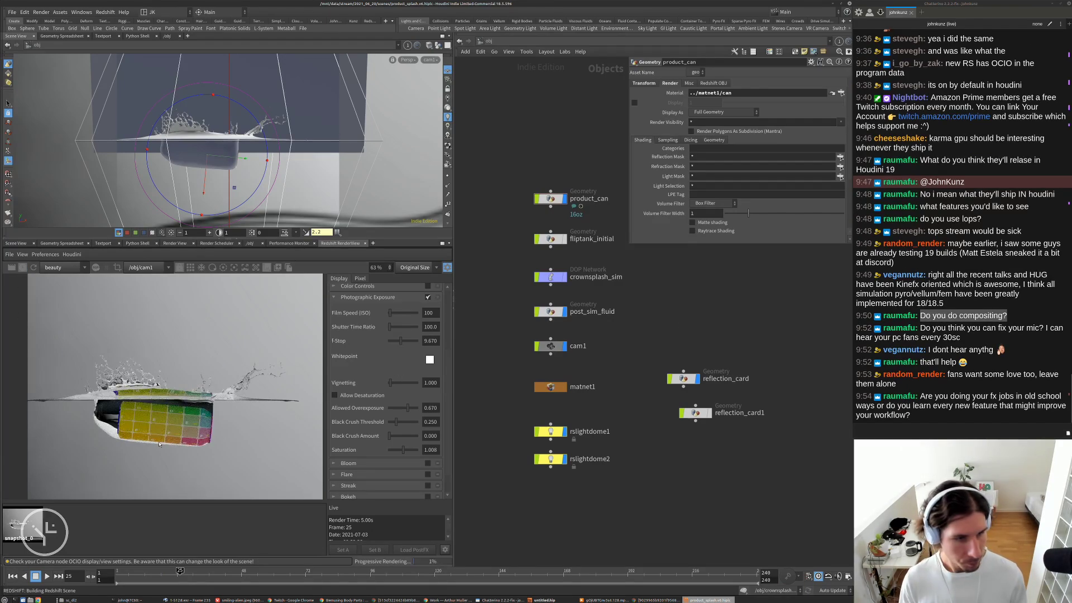
- Examine the UV grid on the rendered can up close, both at its end and through the water surface
scroll(159, 444, up, 5)
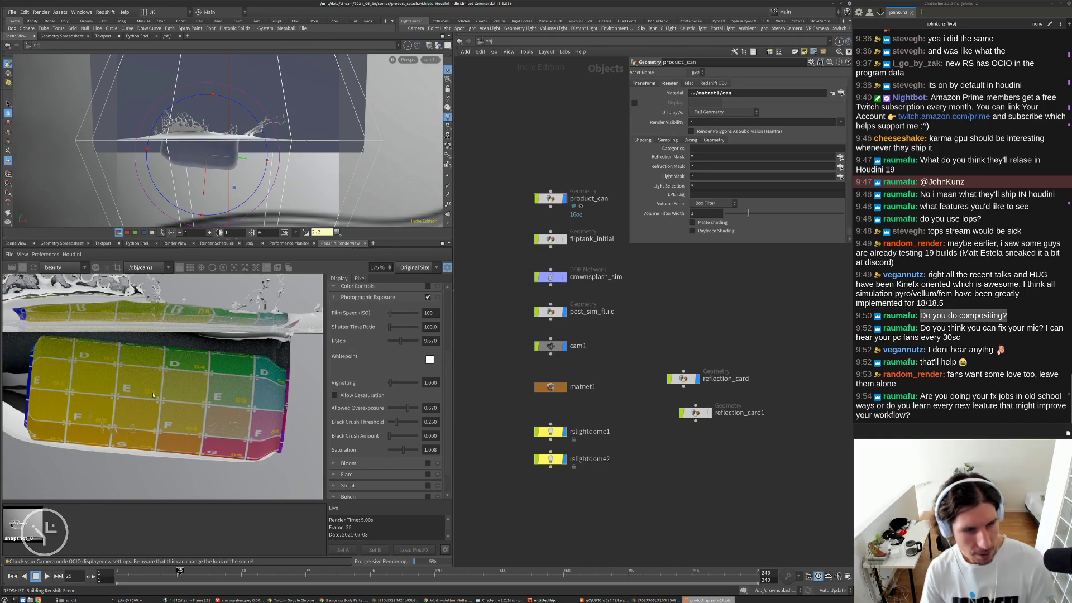
scroll(62, 416, down, 1)
scroll(62, 416, down, 2)
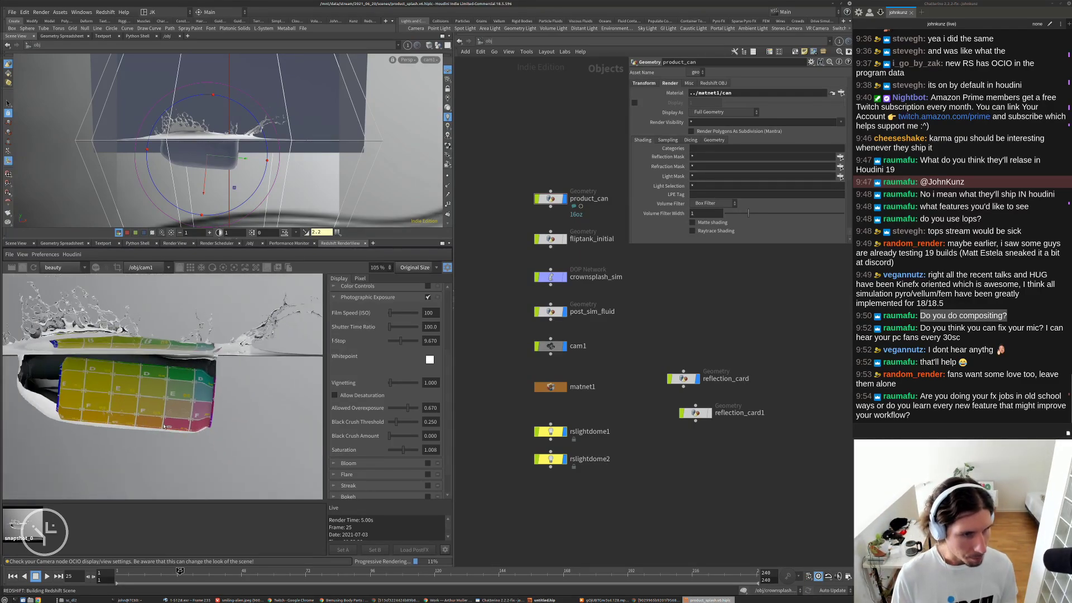
scroll(193, 410, up, 5)
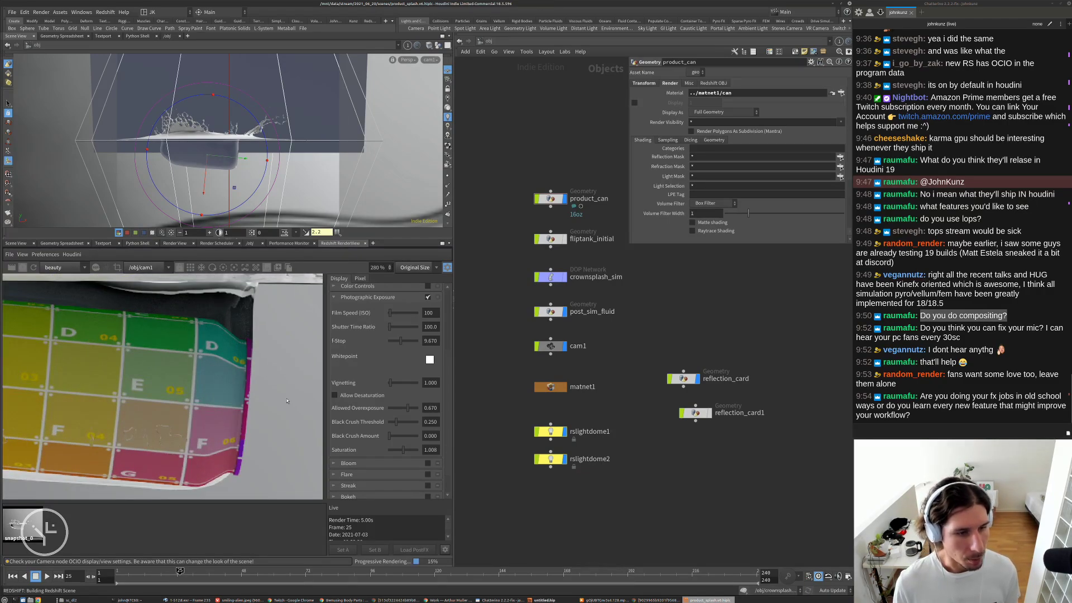
scroll(244, 416, down, 3)
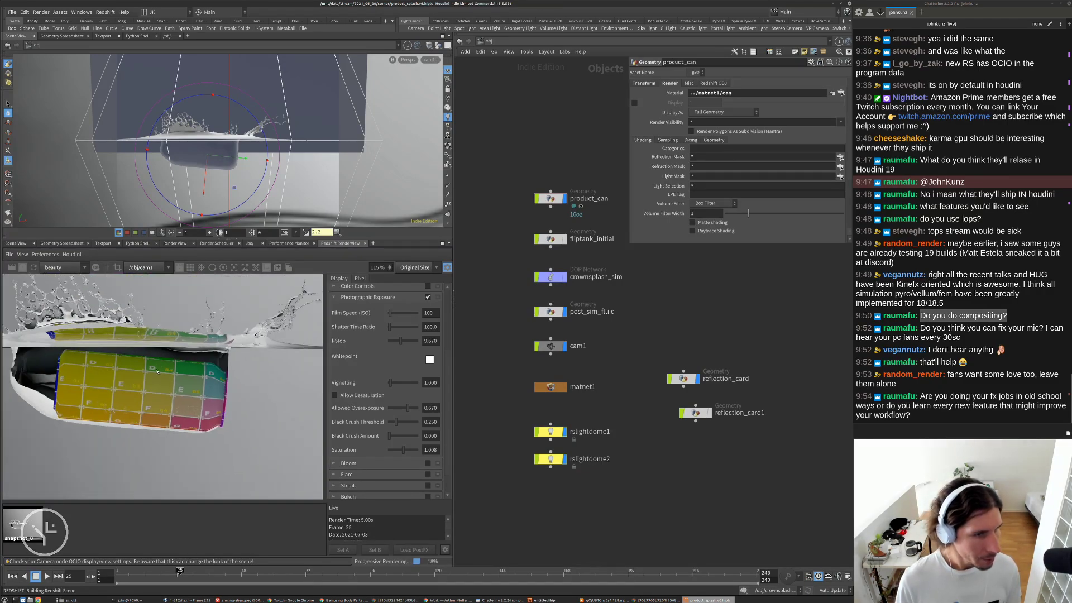
scroll(102, 321, up, 4)
scroll(159, 331, down, 2)
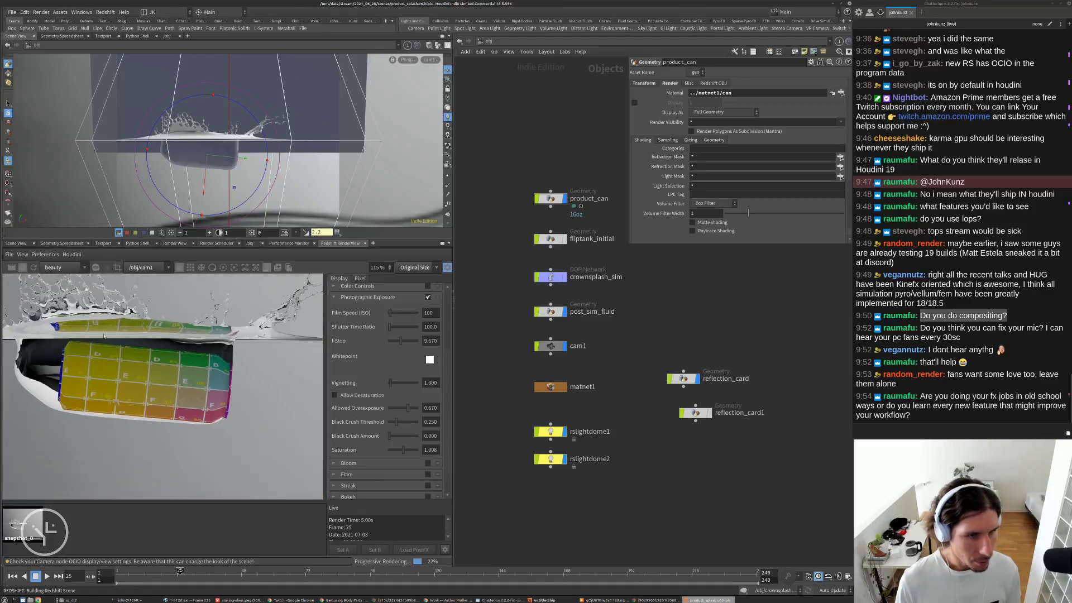
scroll(166, 337, up, 4)
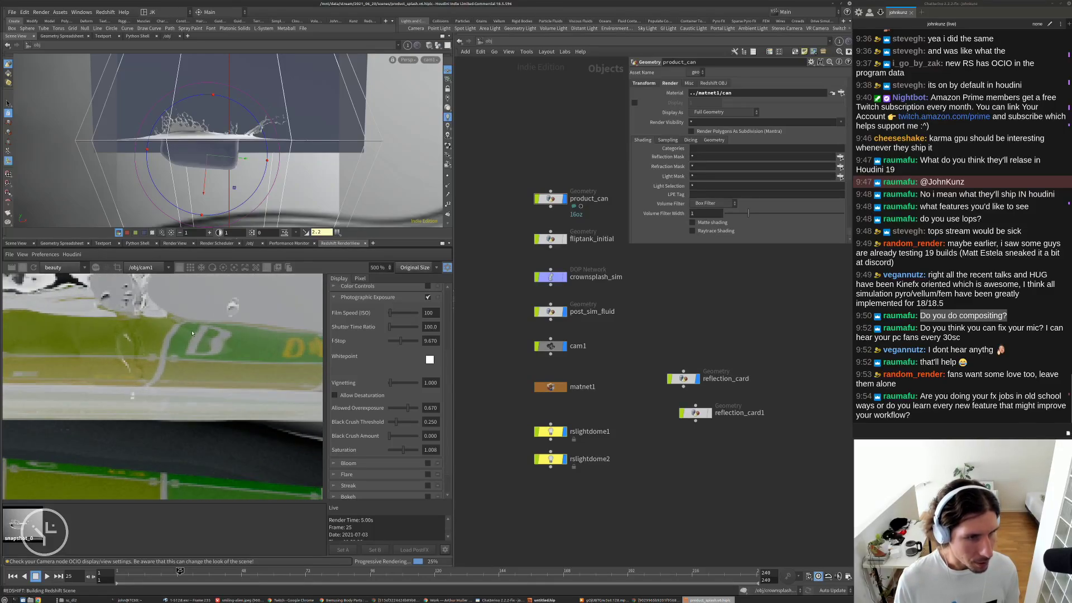
scroll(243, 336, down, 3)
scroll(31, 353, up, 3)
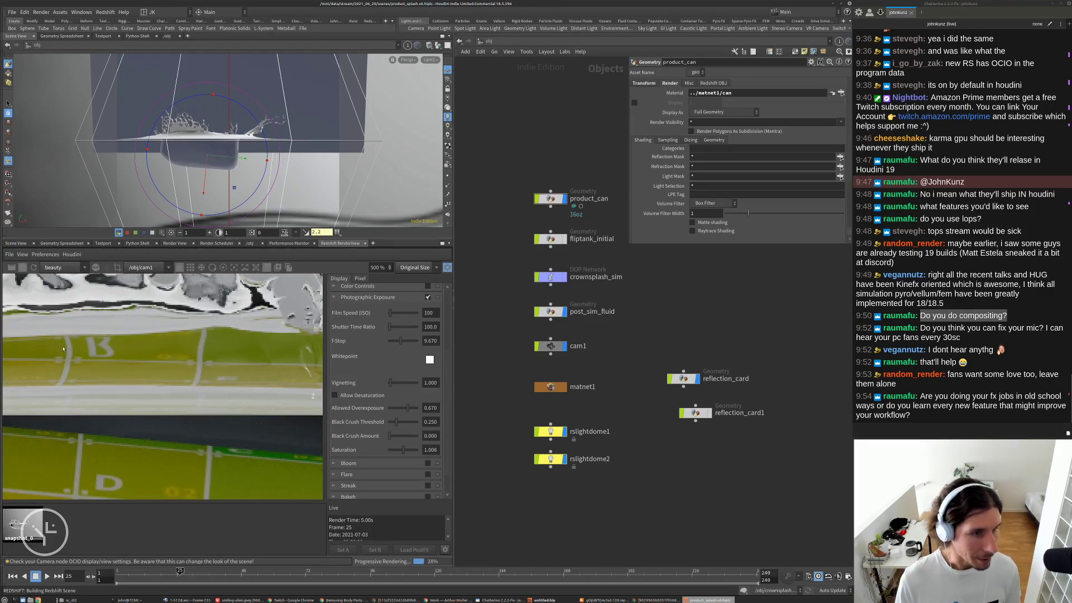
scroll(120, 351, down, 4)
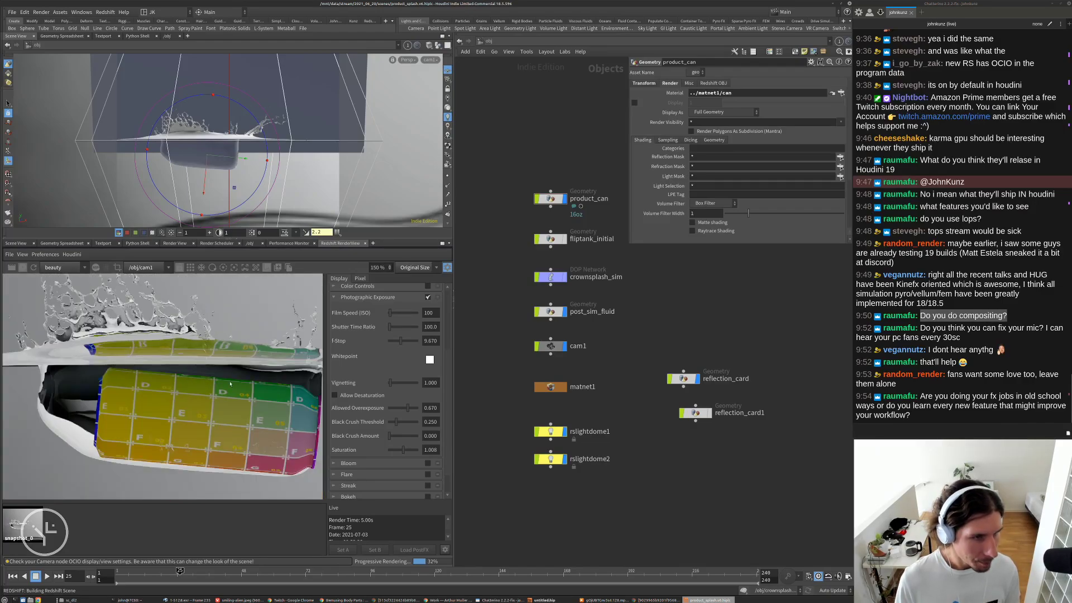
scroll(230, 383, down, 2)
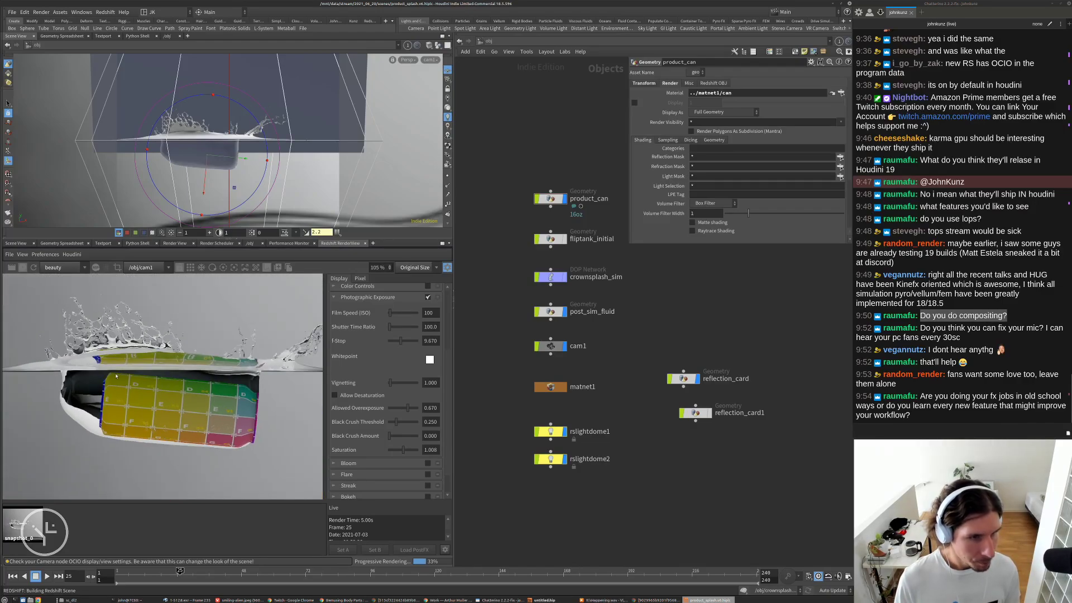
- Try lighting the render with rslightdome1 in place of rslightdome2, and switch back to rslightdome2
click(550, 459)
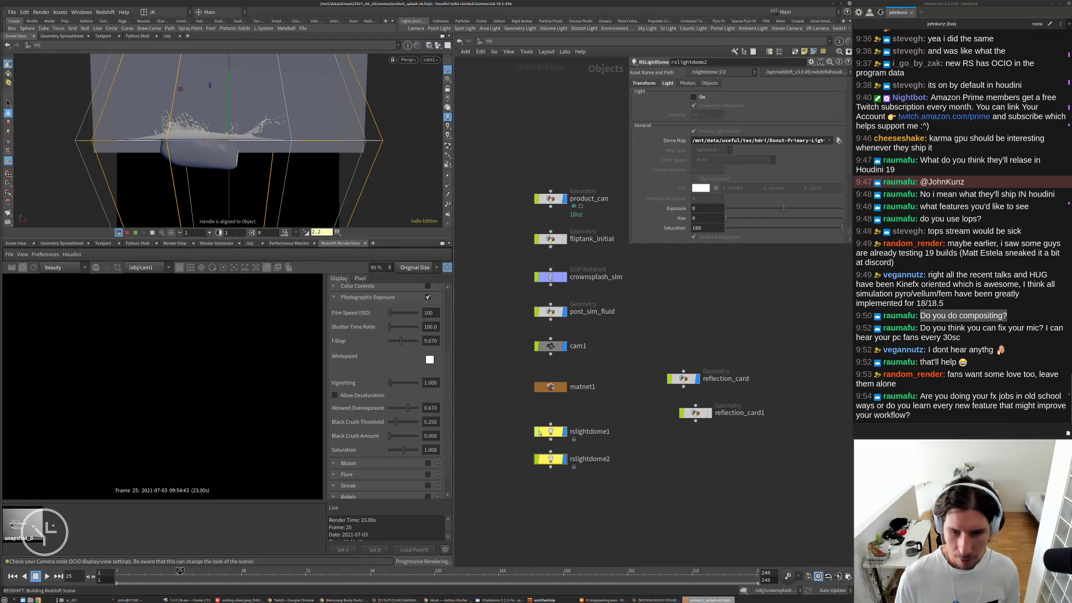
click(551, 432)
click(702, 98)
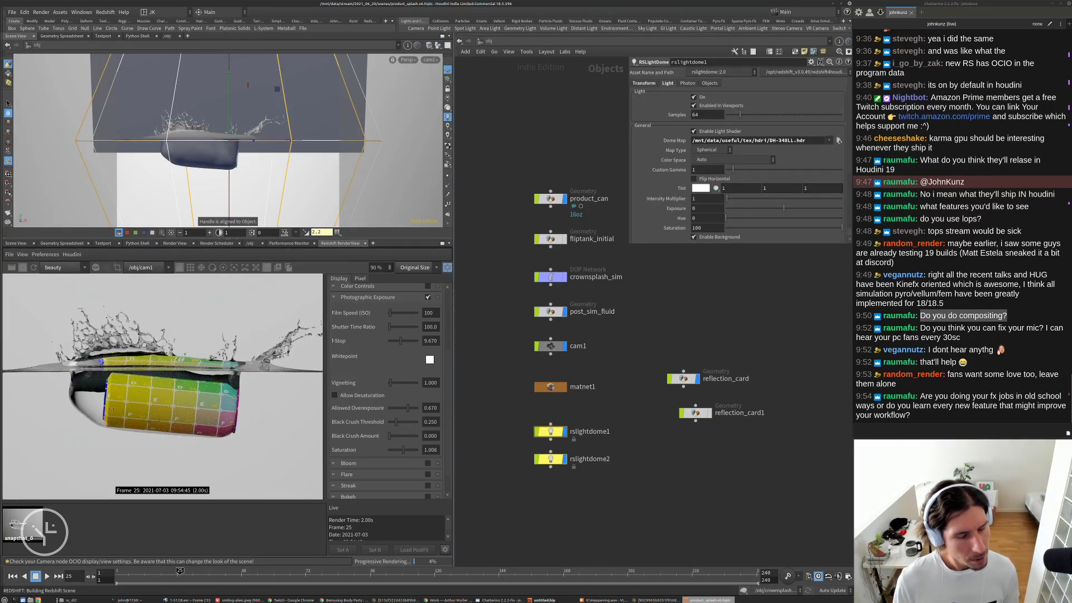
click(707, 99)
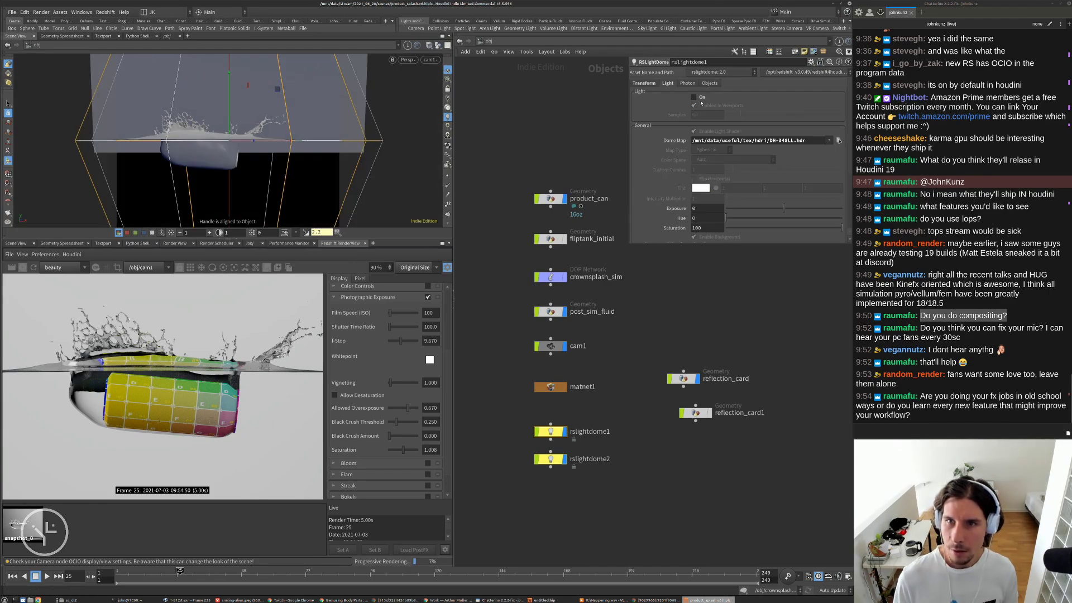
click(551, 459)
click(694, 97)
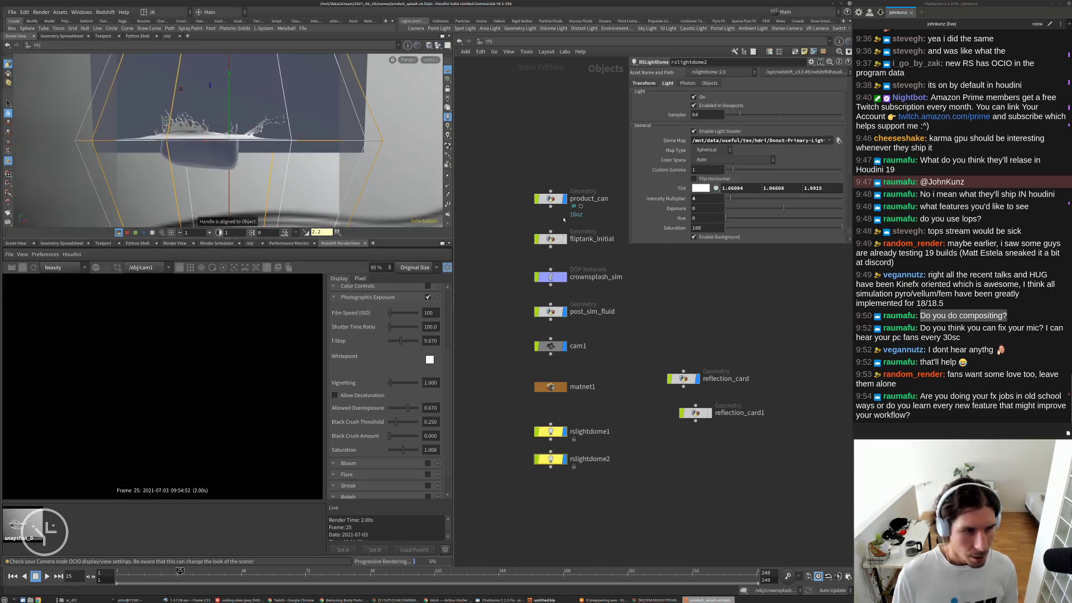
- Inspect the render around the can, the splash arm and the outer edge of the water surface
scroll(129, 341, down, 6)
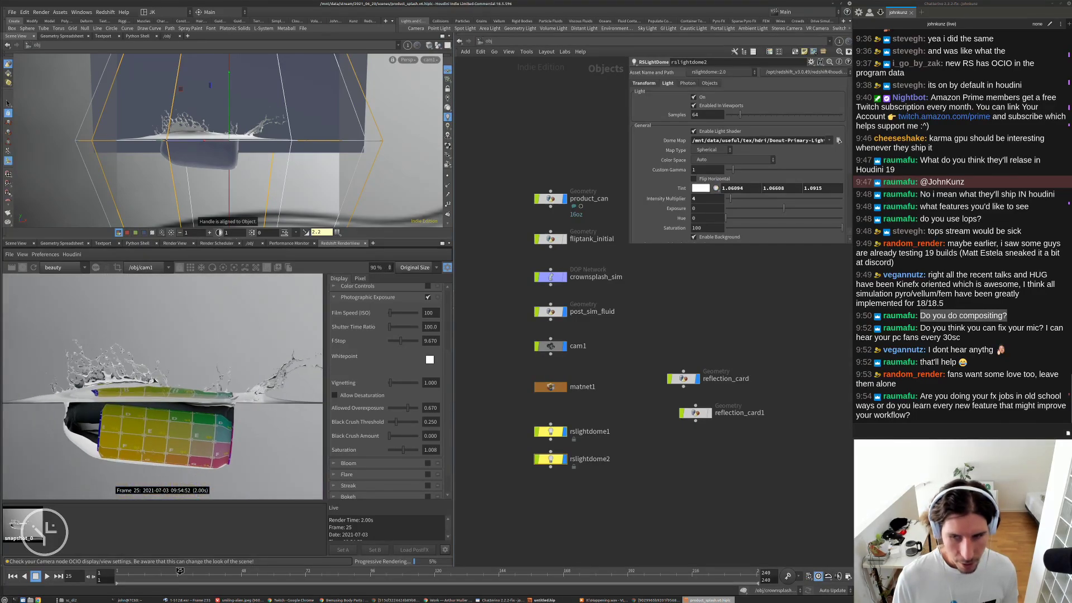
scroll(86, 422, up, 6)
scroll(86, 423, down, 3)
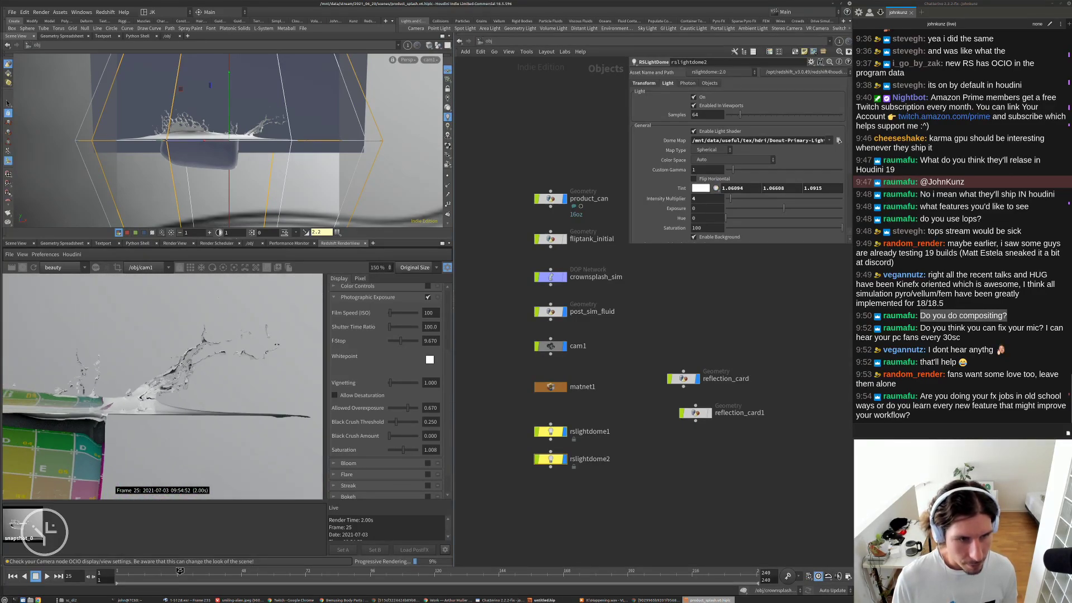
scroll(248, 398, down, 5)
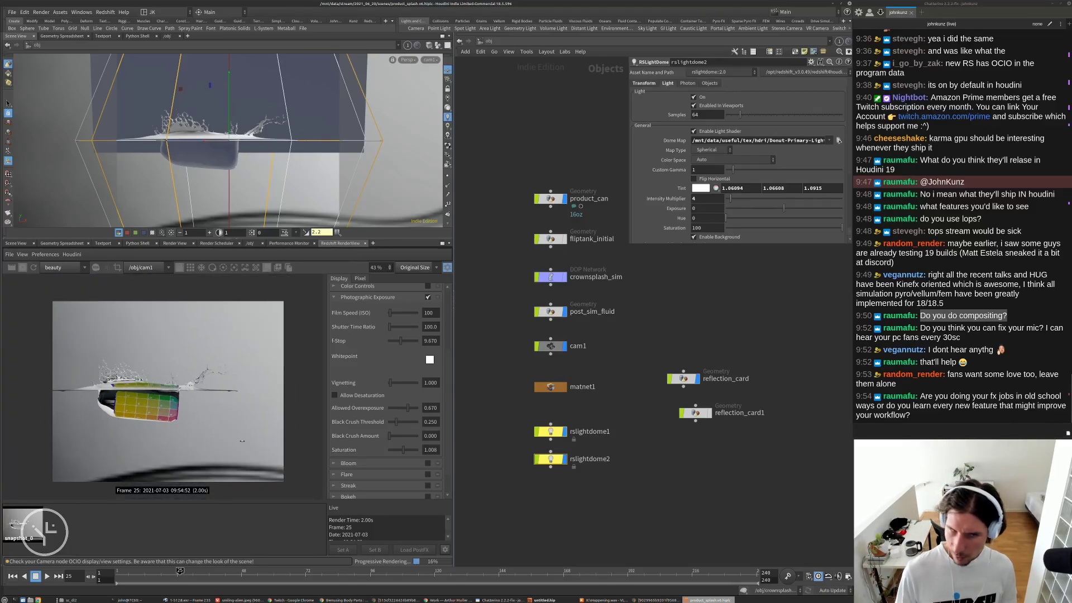
scroll(241, 387, up, 6)
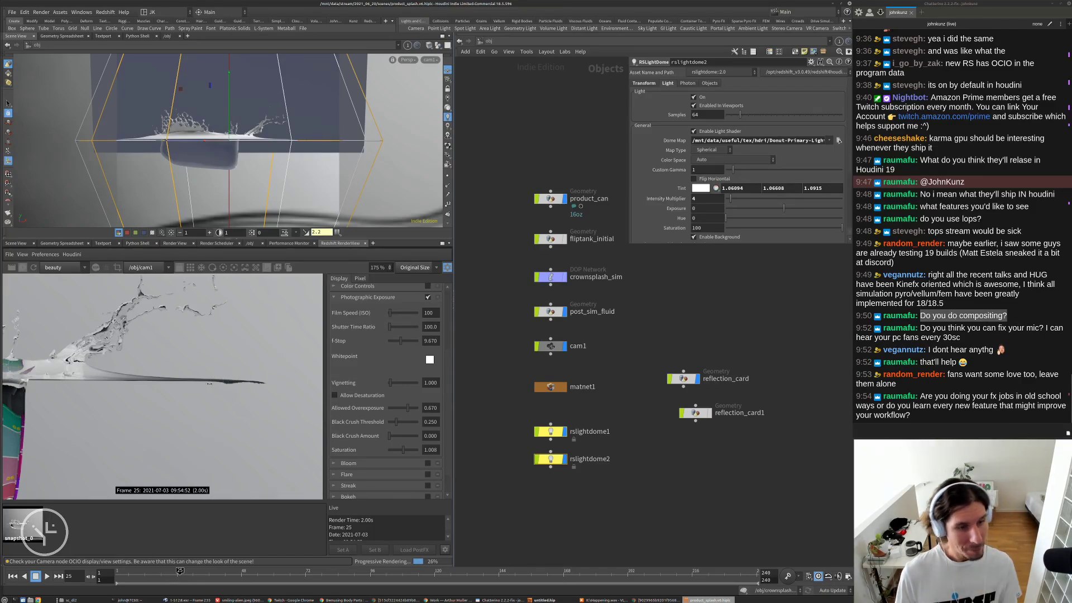
scroll(240, 382, down, 6)
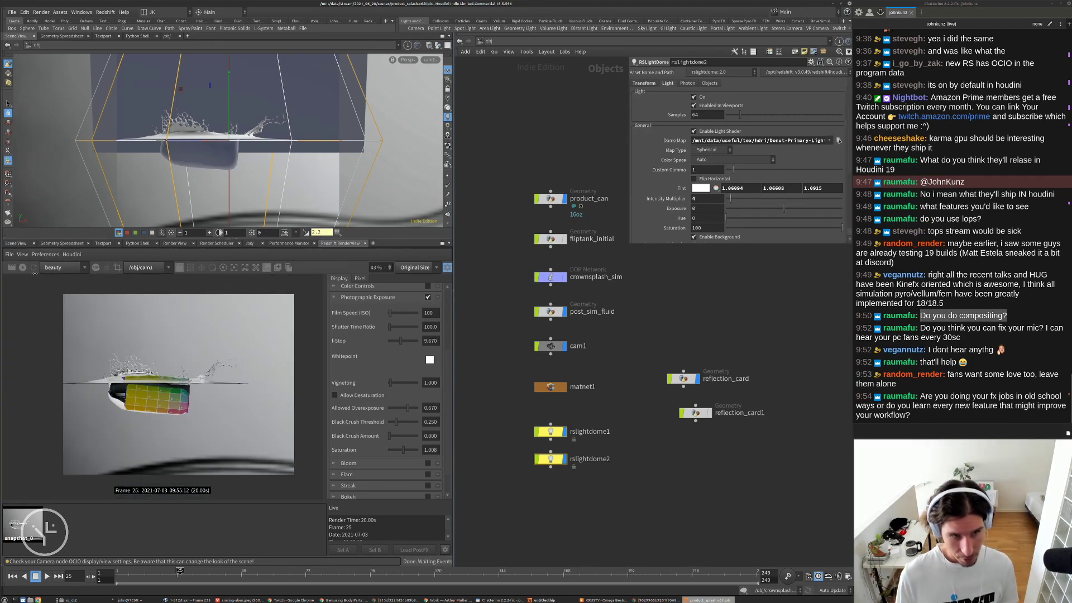
- Inside post_sim_fluid, display the surface_cache node and examine the edge of the water mesh in the perspective view
double_click(550, 311)
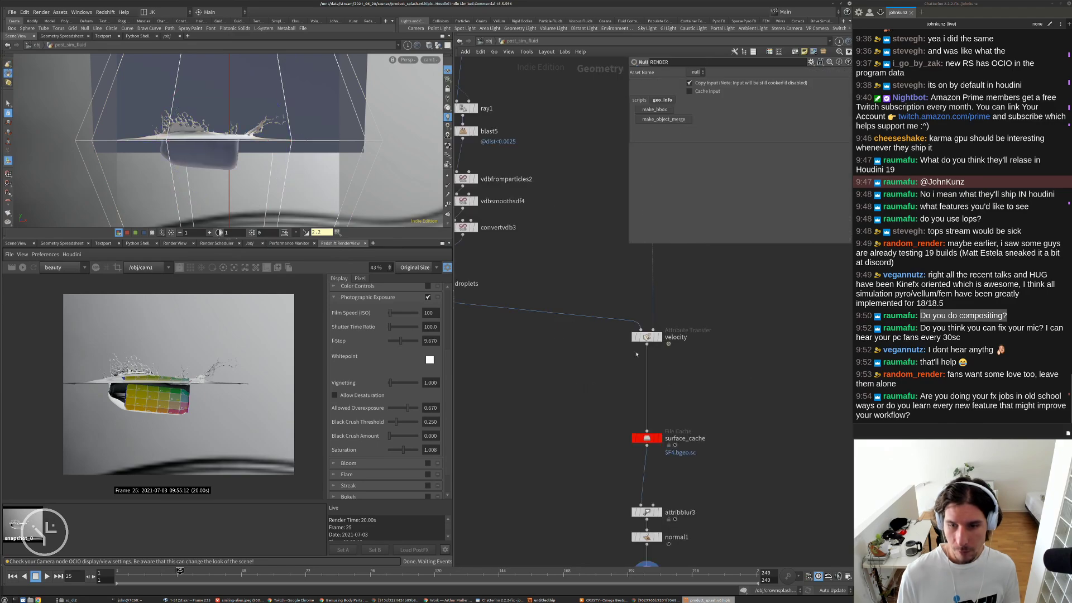
click(582, 288)
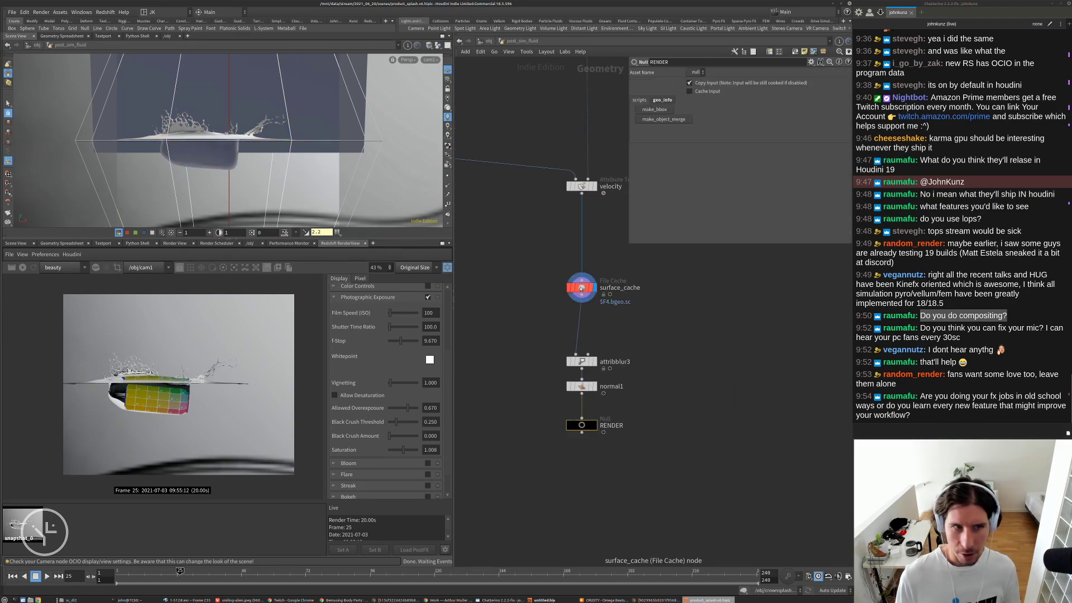
key(space+1)
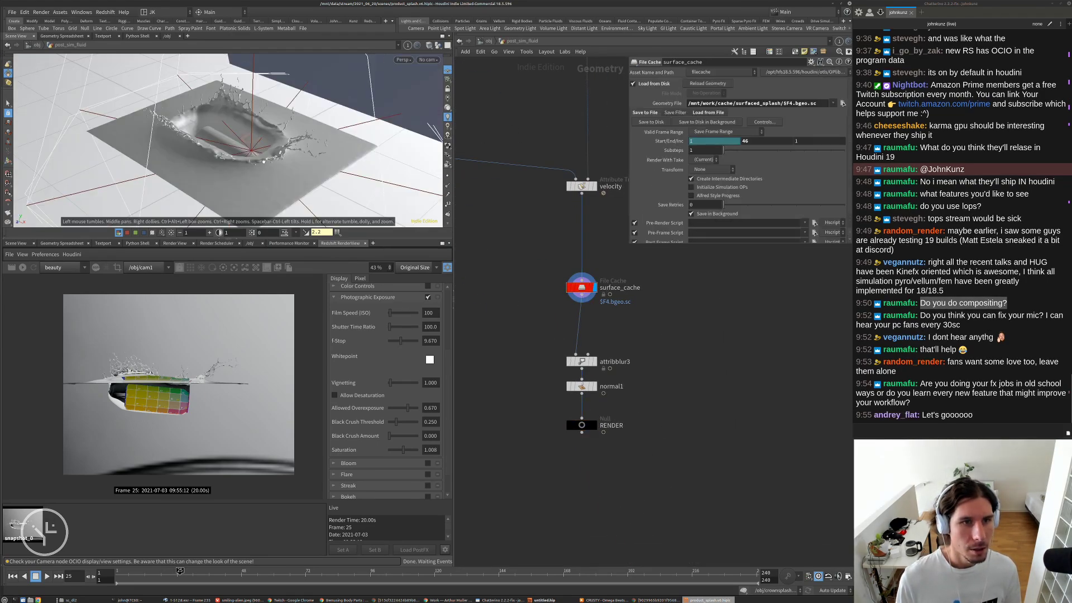
alt+drag(304, 170, 312, 138)
alt+right_drag(313, 137, 352, 147)
alt+drag(352, 146, 281, 134)
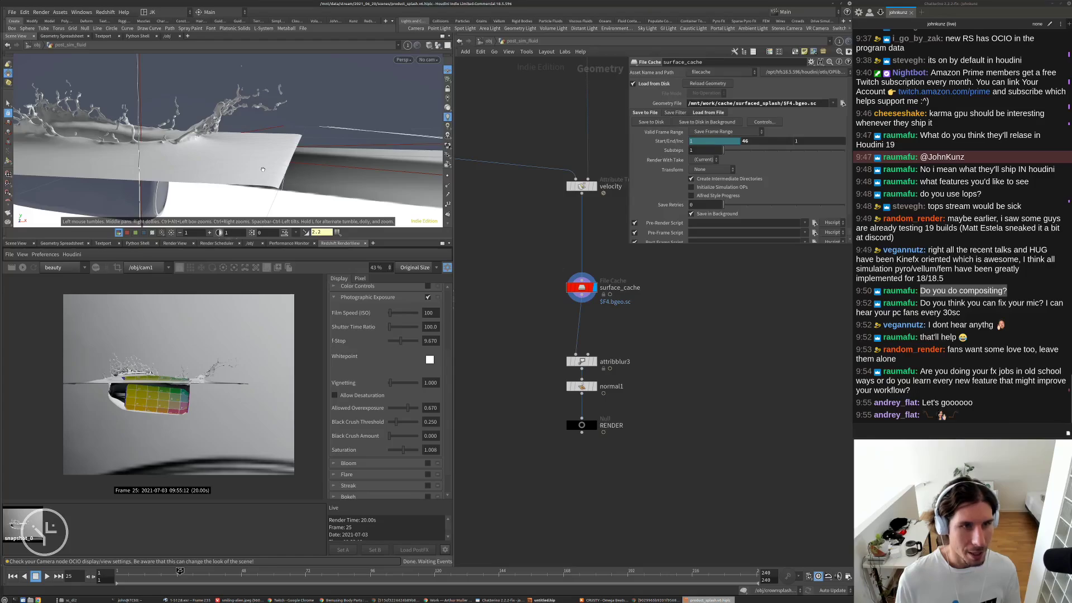
- Move attribblur3, normal1 and RENDER farther below surface_cache, and leave extra space between normal1 and RENDER
middle_drag(709, 371, 669, 353)
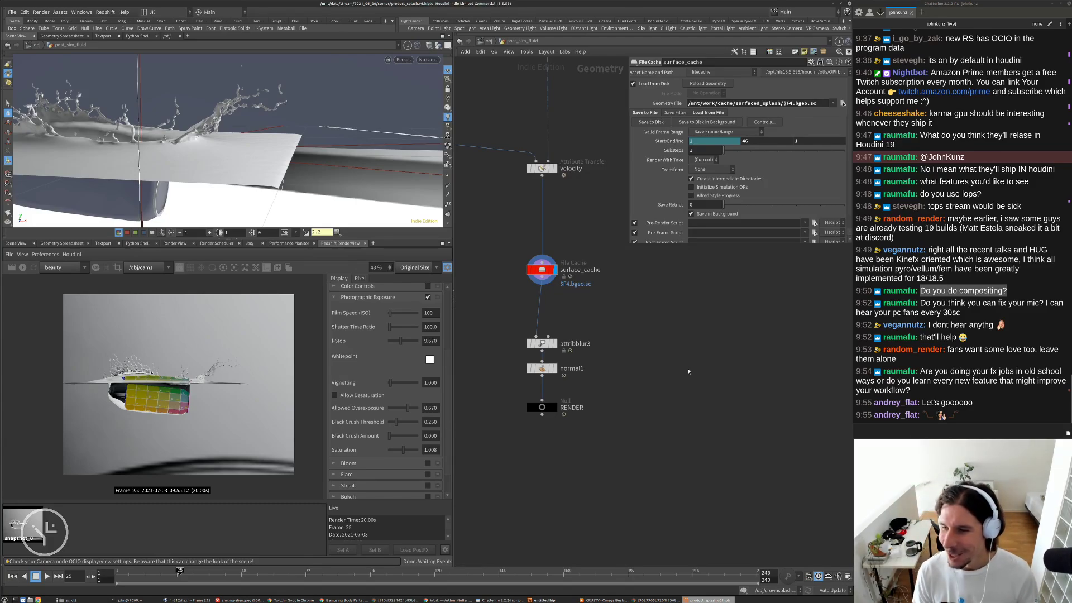
middle_drag(689, 371, 674, 411)
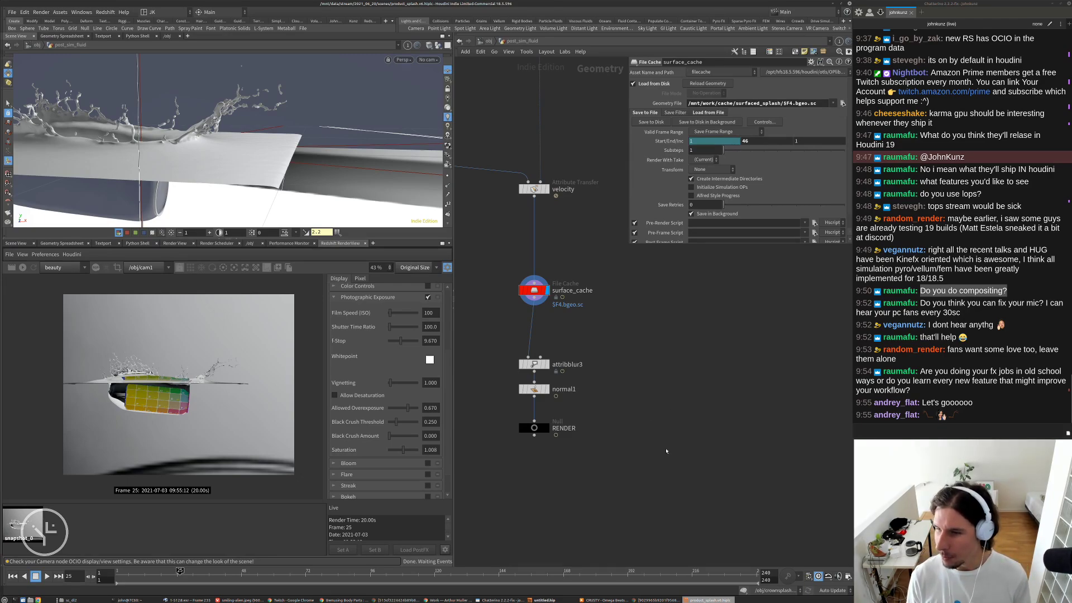
middle_drag(660, 457, 618, 411)
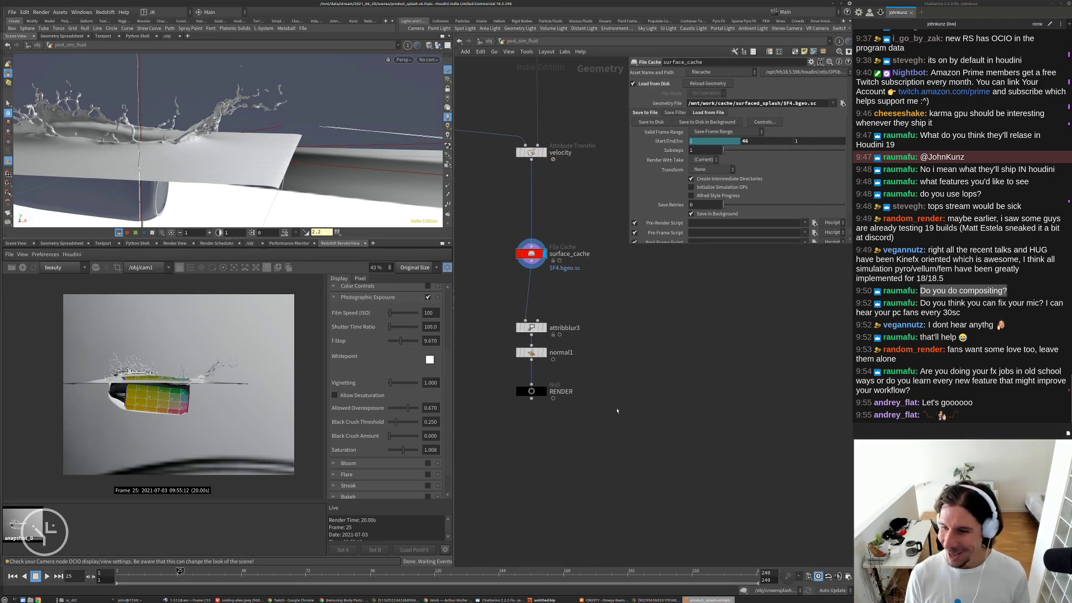
drag(580, 423, 530, 345)
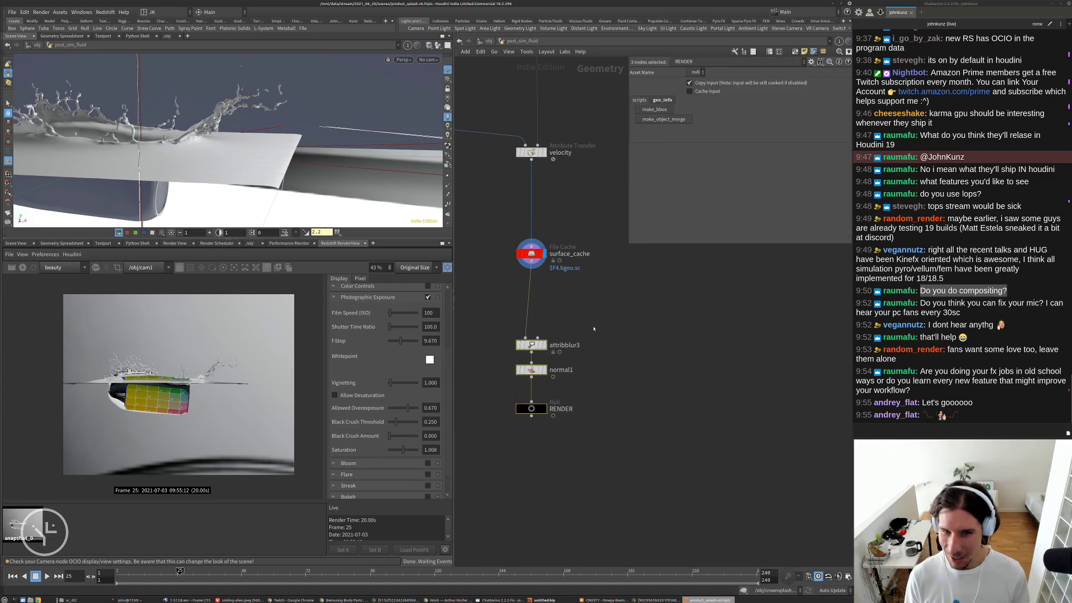
click(594, 329)
scroll(528, 409, up, 4)
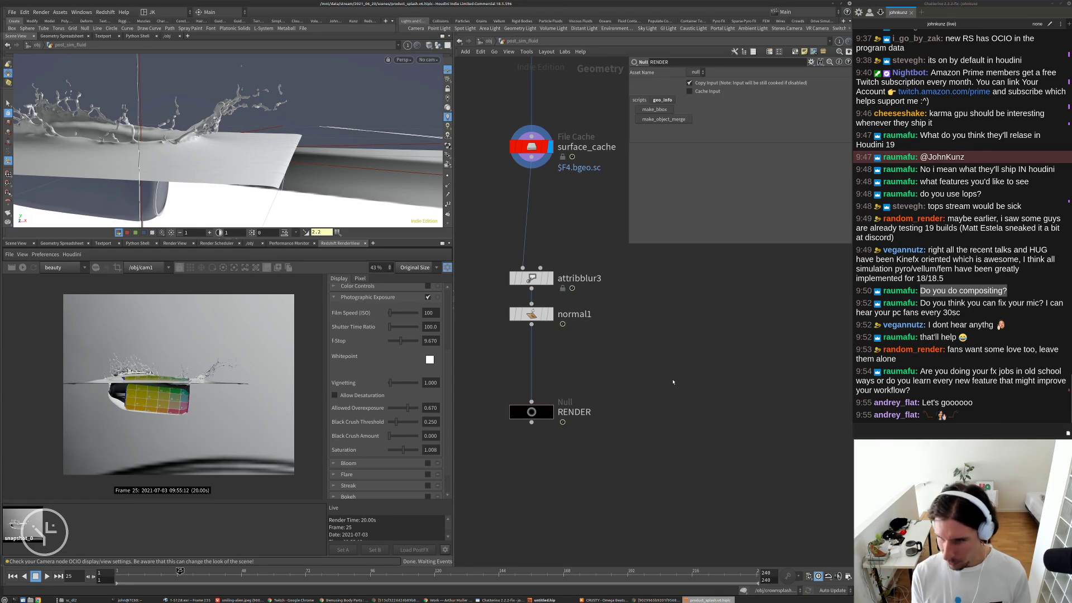
middle_drag(600, 380, 594, 392)
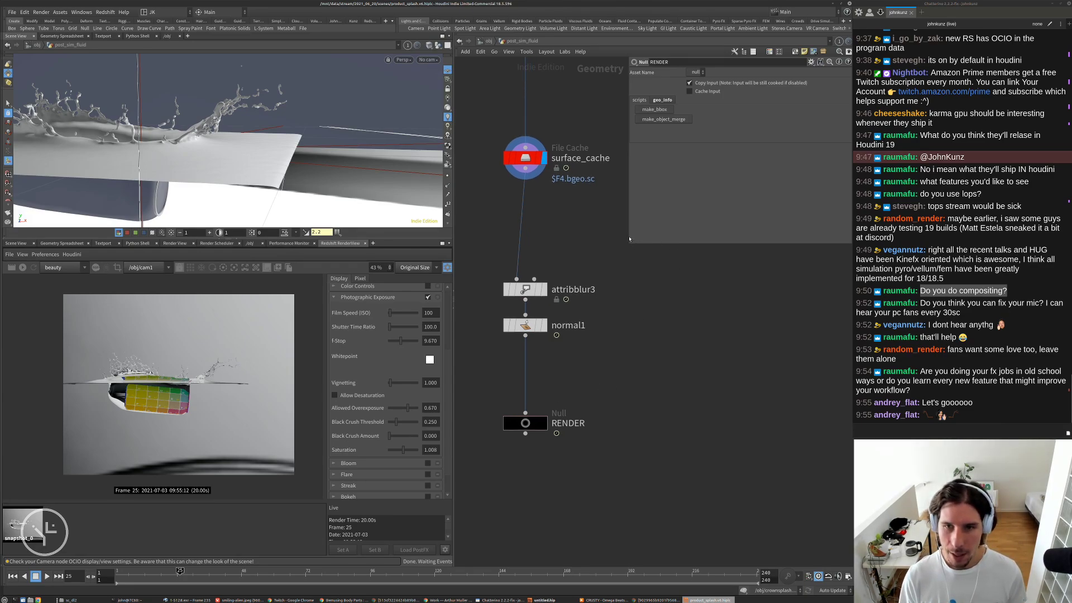
- Add a Box node beside the surface_cache chain and display it framed in the perspective view
key(Tab)
text(gr)
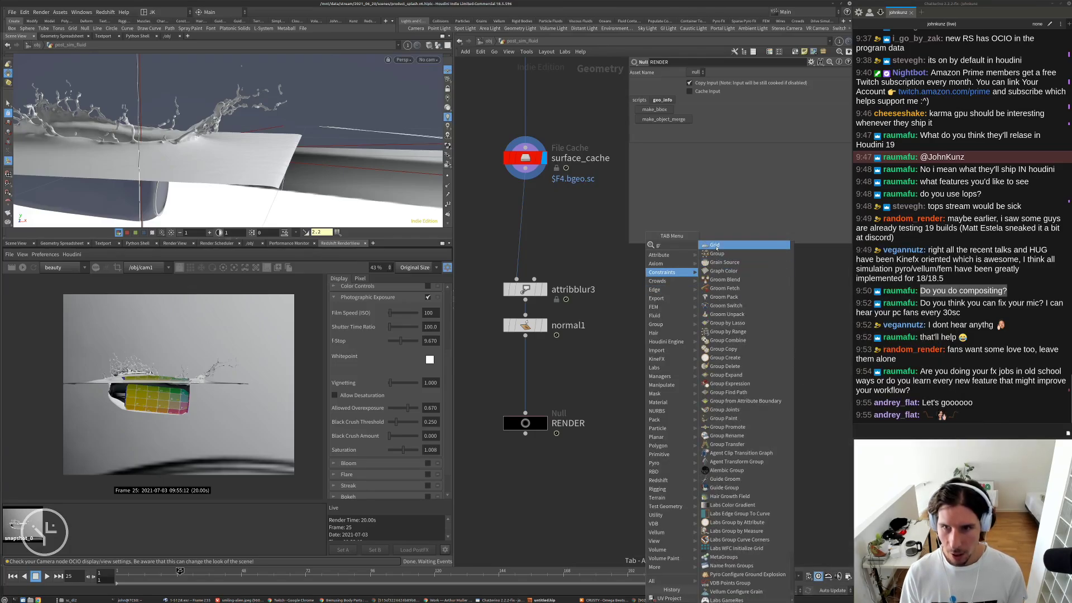
key(BackSpace)
key(BackSpace)
text(box)
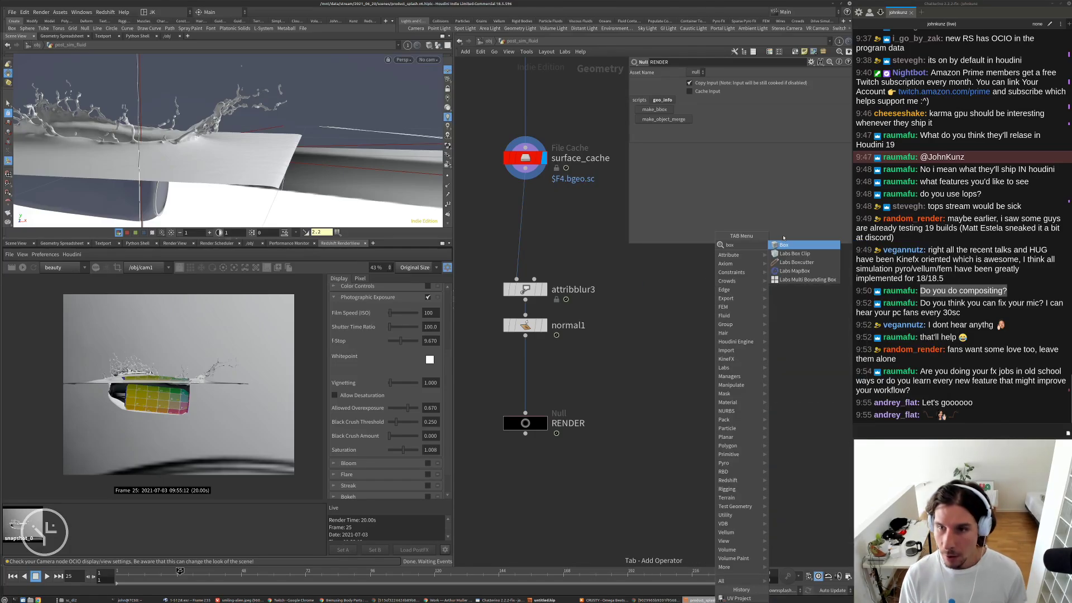
key(Return)
click(742, 295)
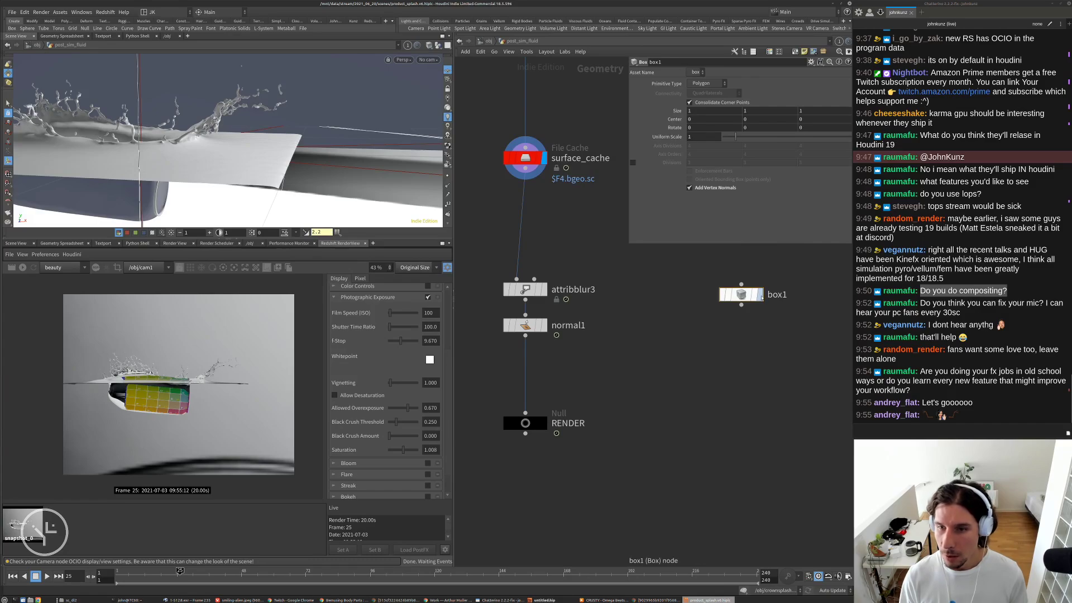
click(761, 294)
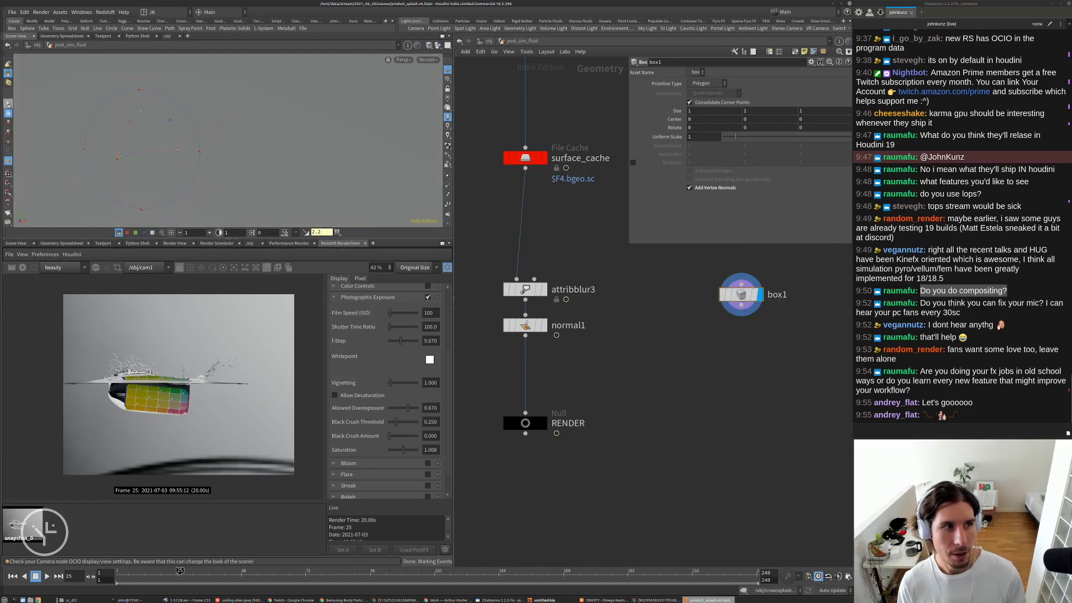
click(8, 161)
alt+right_drag(51, 160, 182, 188)
alt+drag(320, 119, 311, 151)
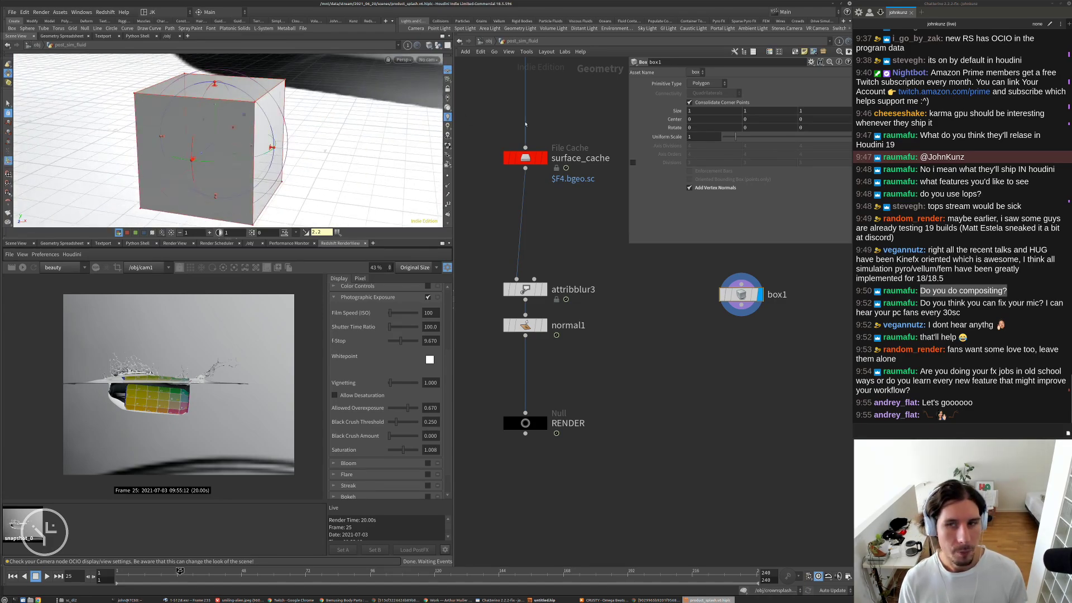
- Set the box's Y size to 0.1 and reposition its node beside the surface_cache chain
middle_drag(762, 110, 749, 109)
middle_drag(735, 103, 708, 104)
middle_drag(693, 366, 692, 402)
drag(736, 331, 741, 292)
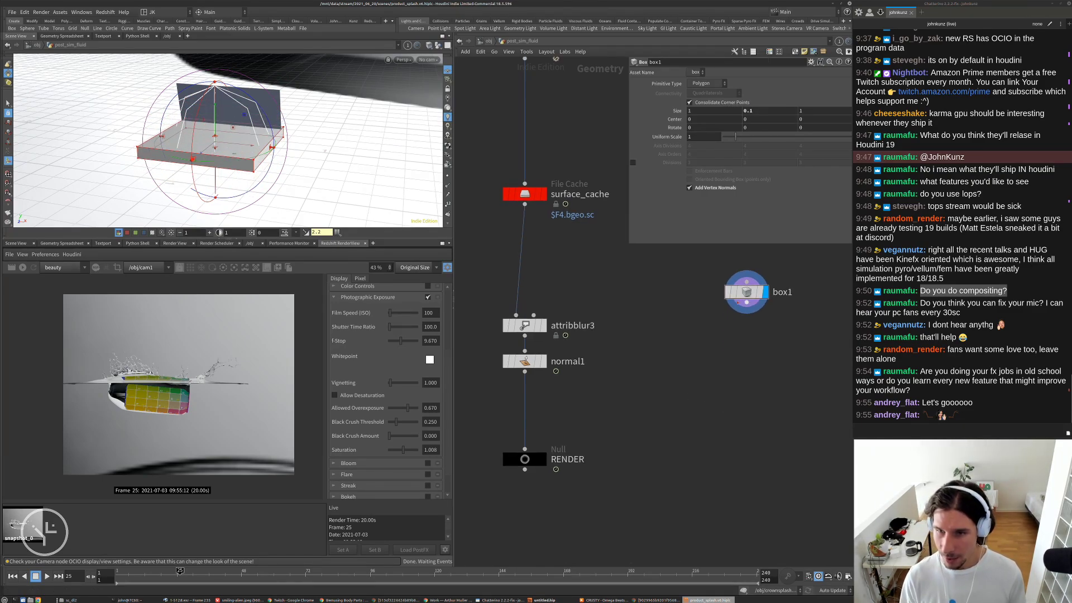
middle_drag(679, 281, 676, 338)
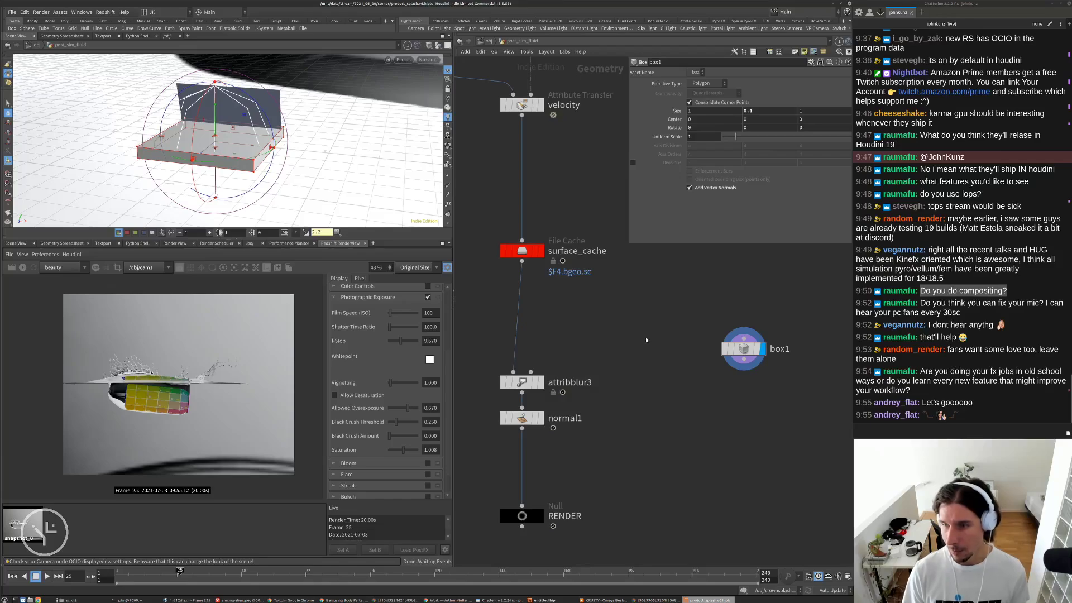
middle_drag(629, 332, 638, 366)
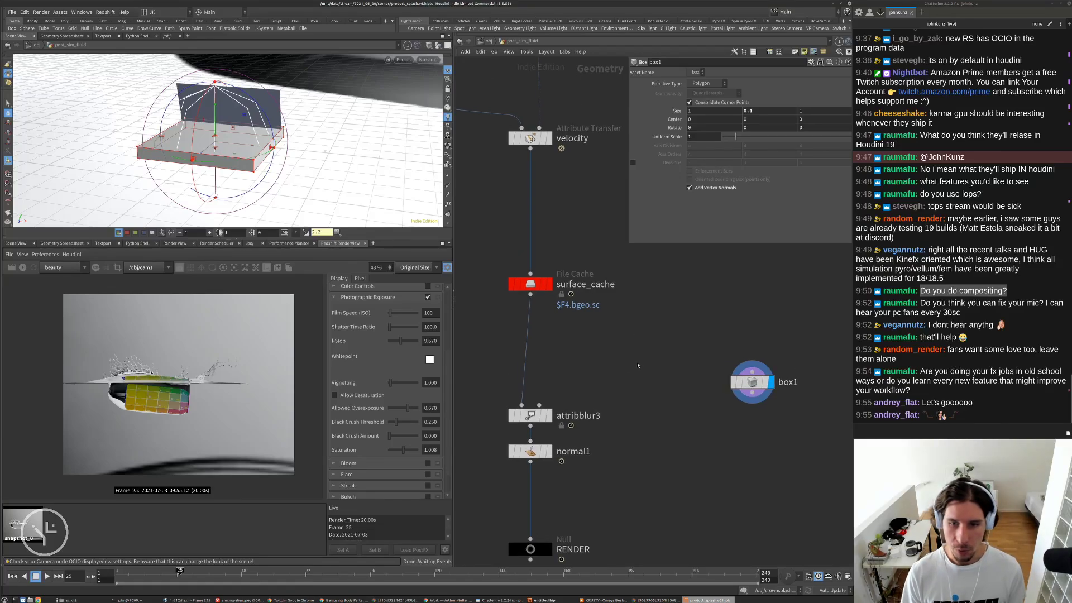
drag(751, 382, 731, 368)
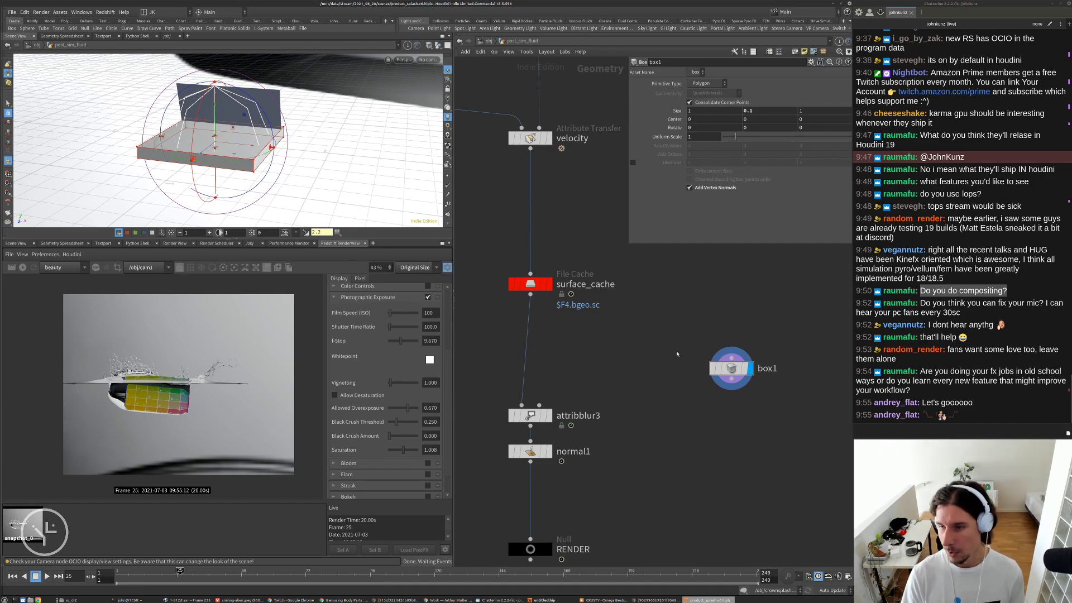
- Examine the box's position relative to the can, bypassing it temporarily, and inspect the waterline in the render
key(Tab)
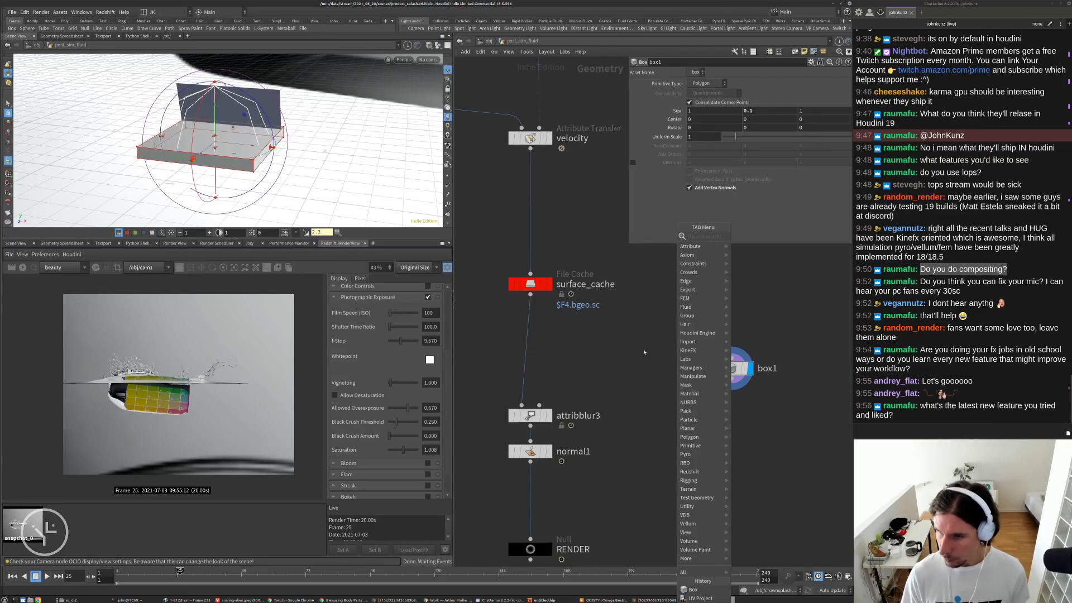
key(Escape)
key(h)
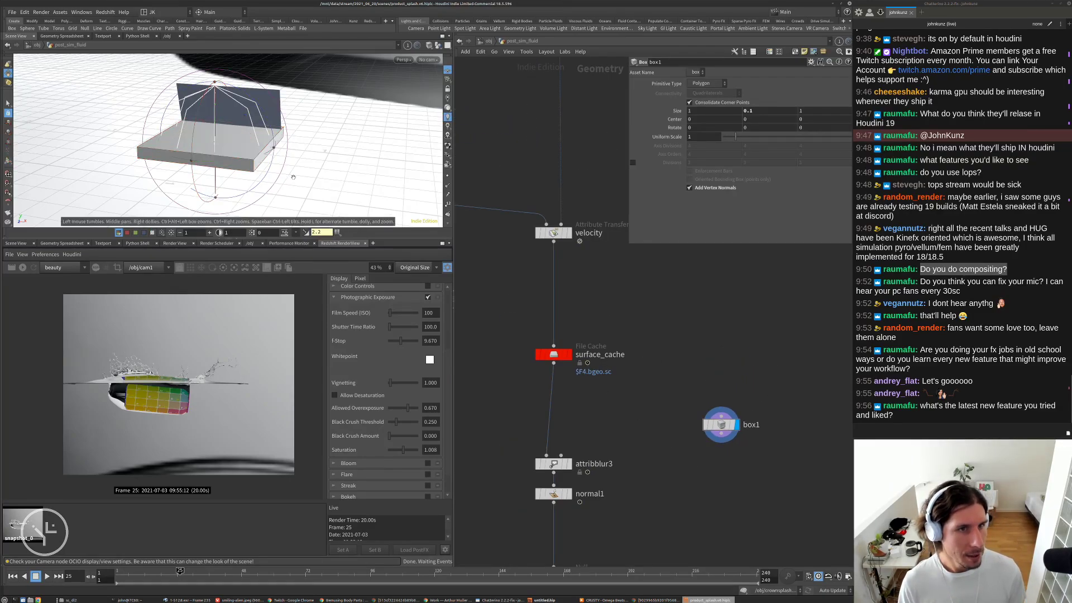
drag(211, 102, 303, 146)
right_drag(211, 164, 165, 145)
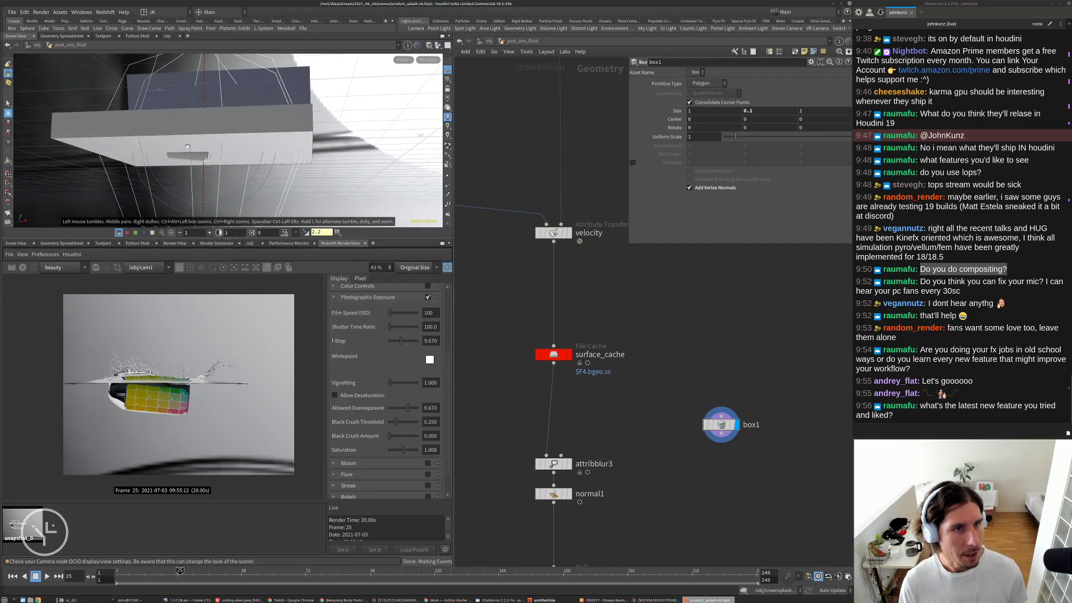
drag(216, 171, 294, 167)
right_drag(293, 168, 256, 148)
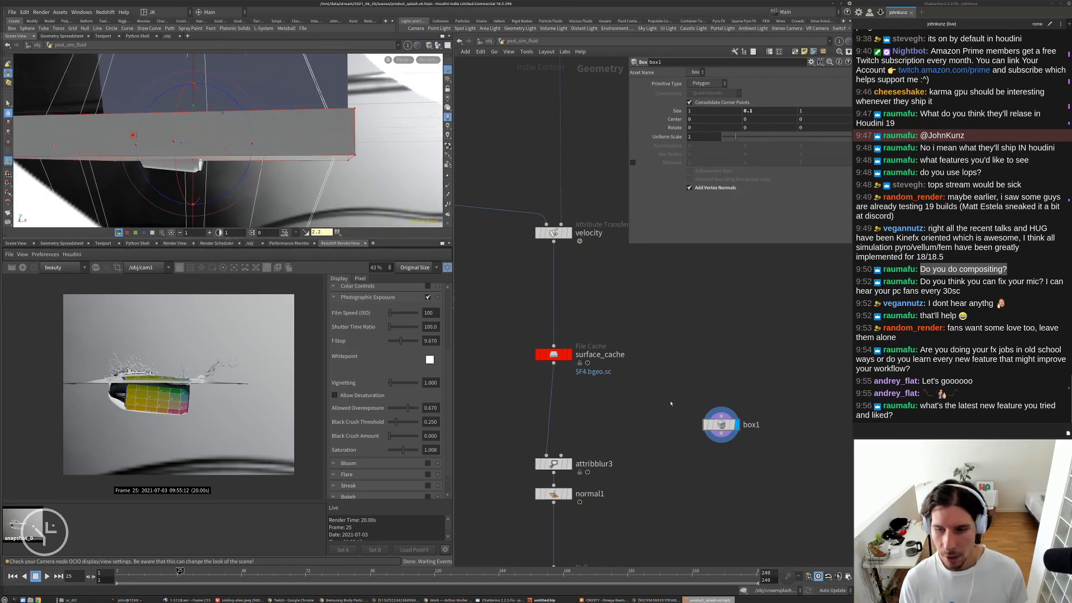
click(706, 424)
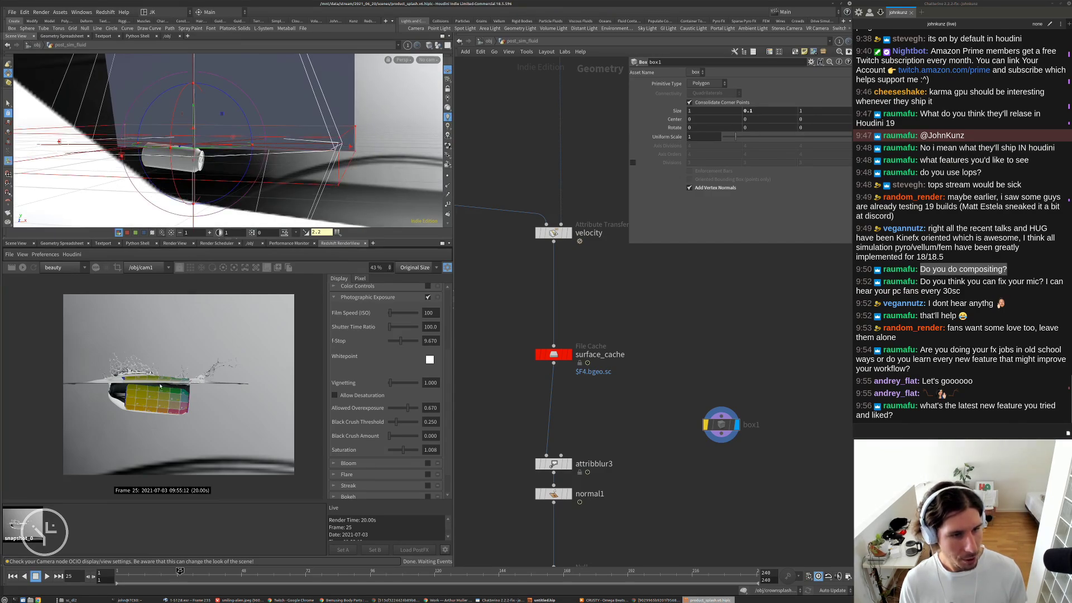
scroll(160, 386, up, 2)
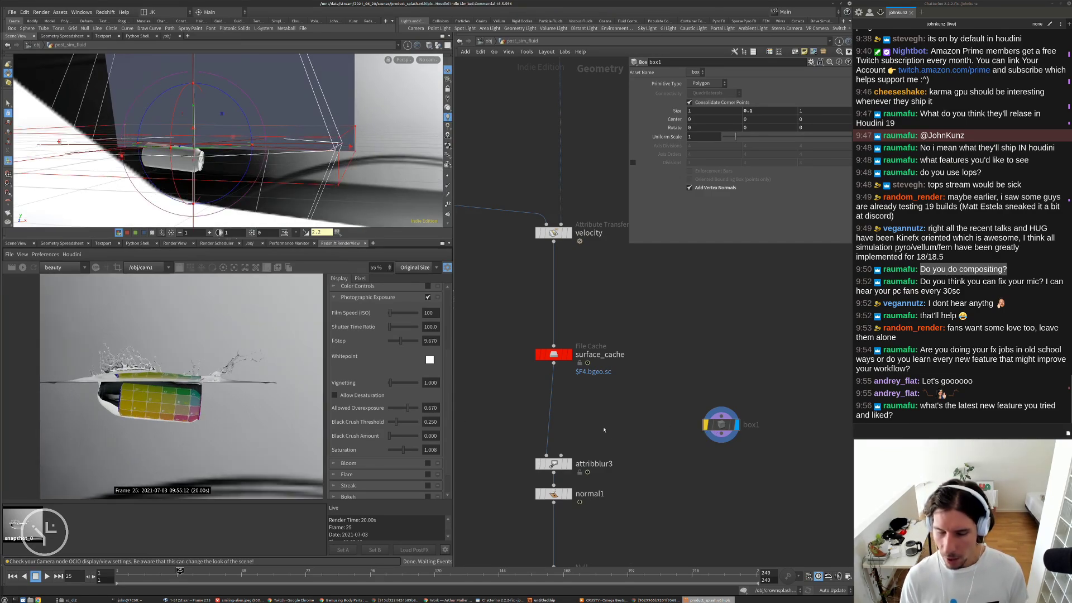
scroll(65, 341, up, 2)
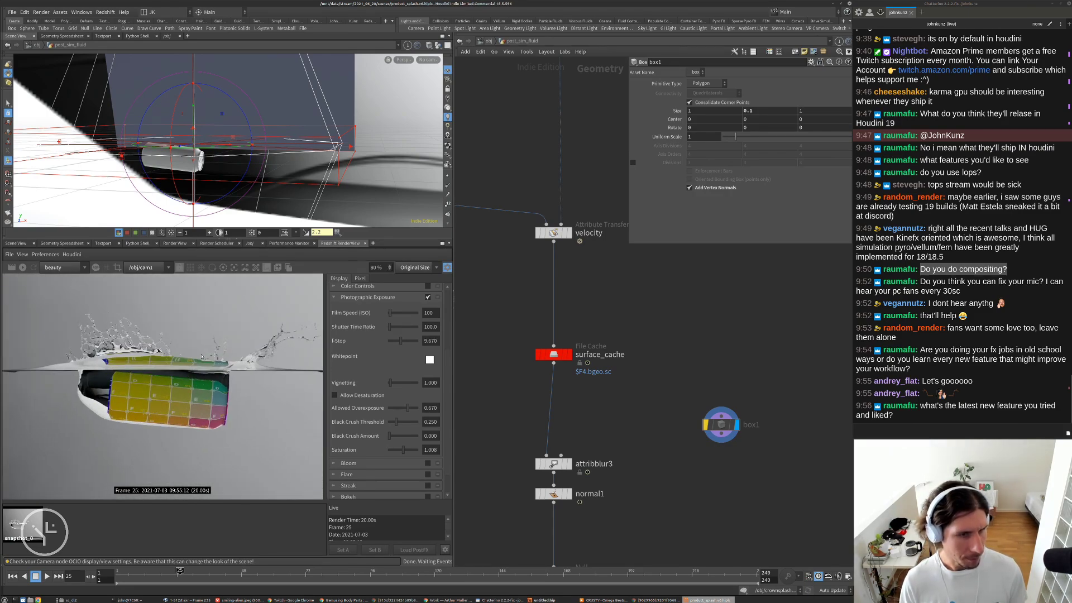
scroll(305, 350, down, 1)
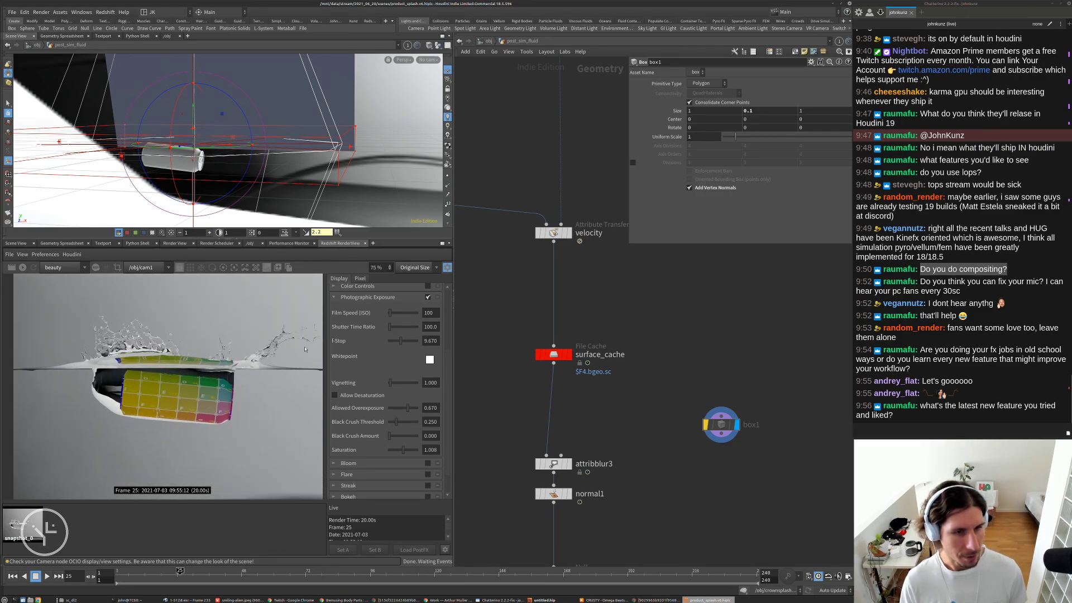
scroll(305, 349, up, 1)
click(713, 428)
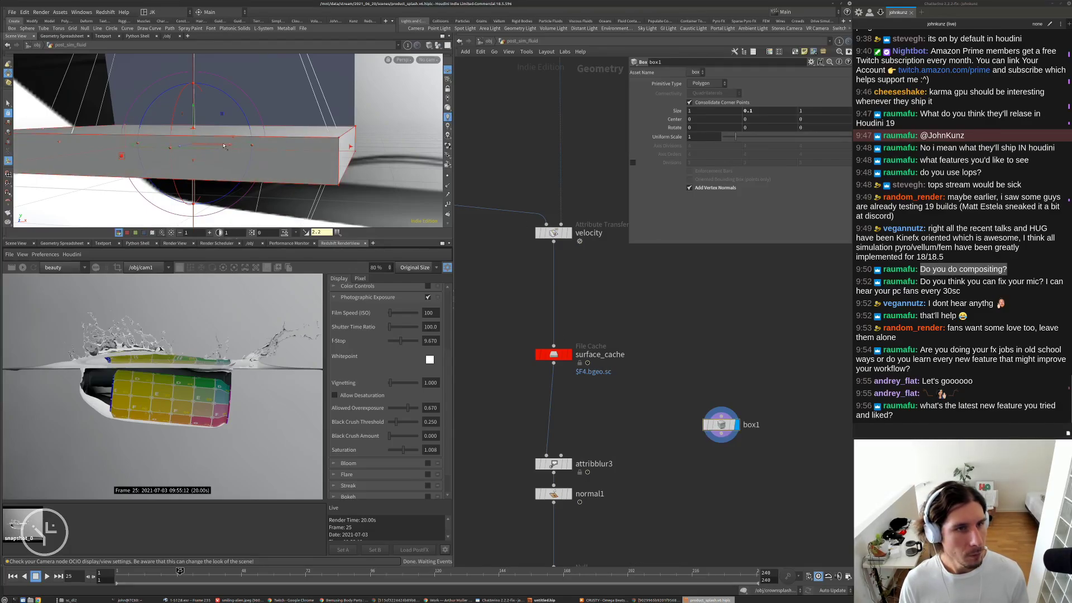
- Move the box along X to about 0.757, check the surface_cache mesh, and redisplay the box with its node moved higher
drag(229, 144, 482, 141)
click(569, 354)
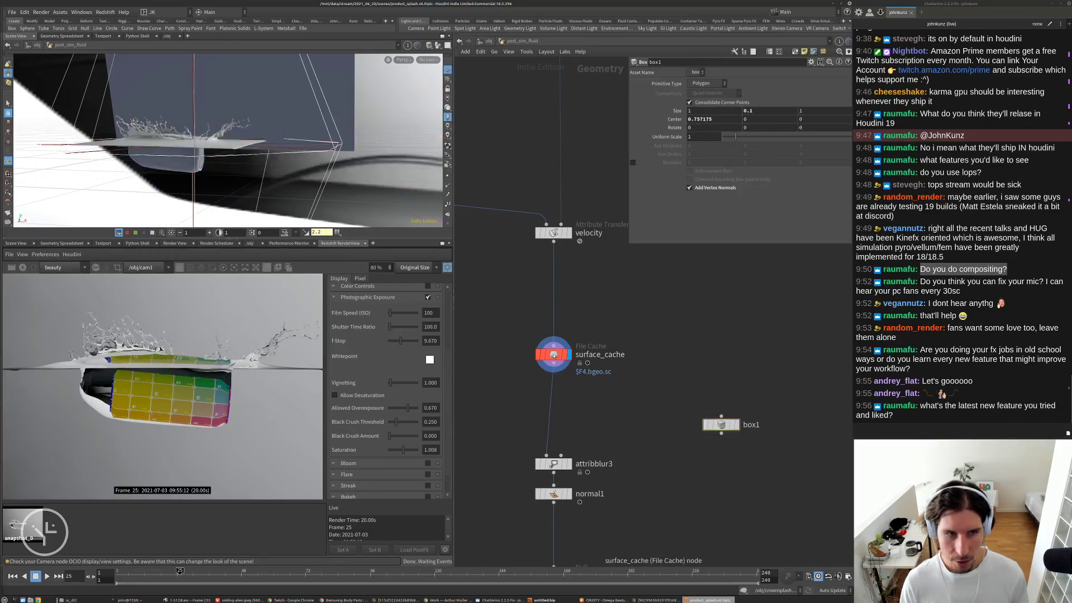
right_drag(238, 153, 343, 124)
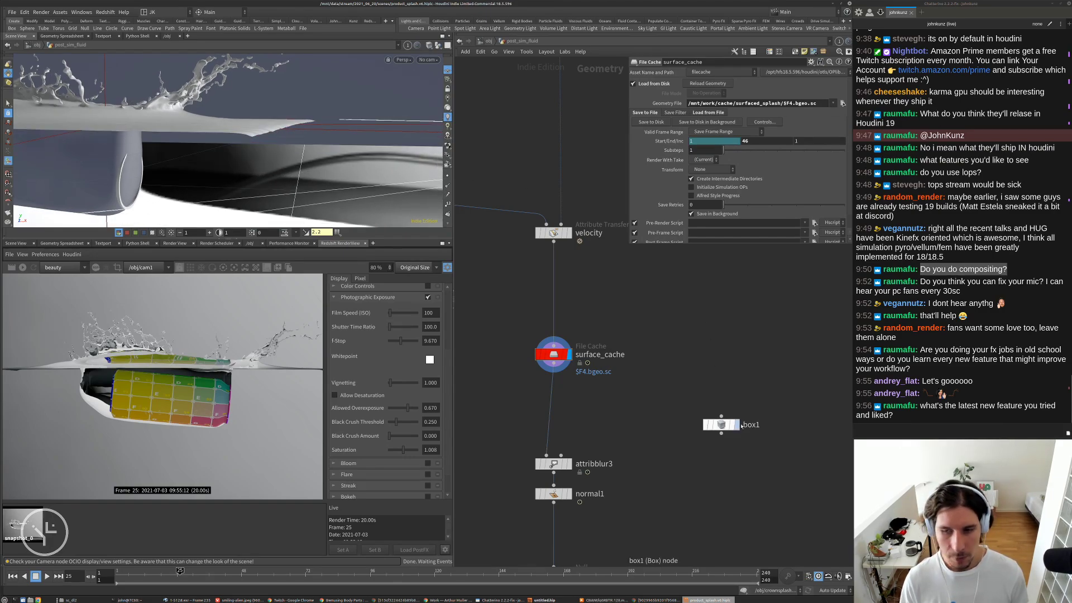
drag(713, 430, 727, 382)
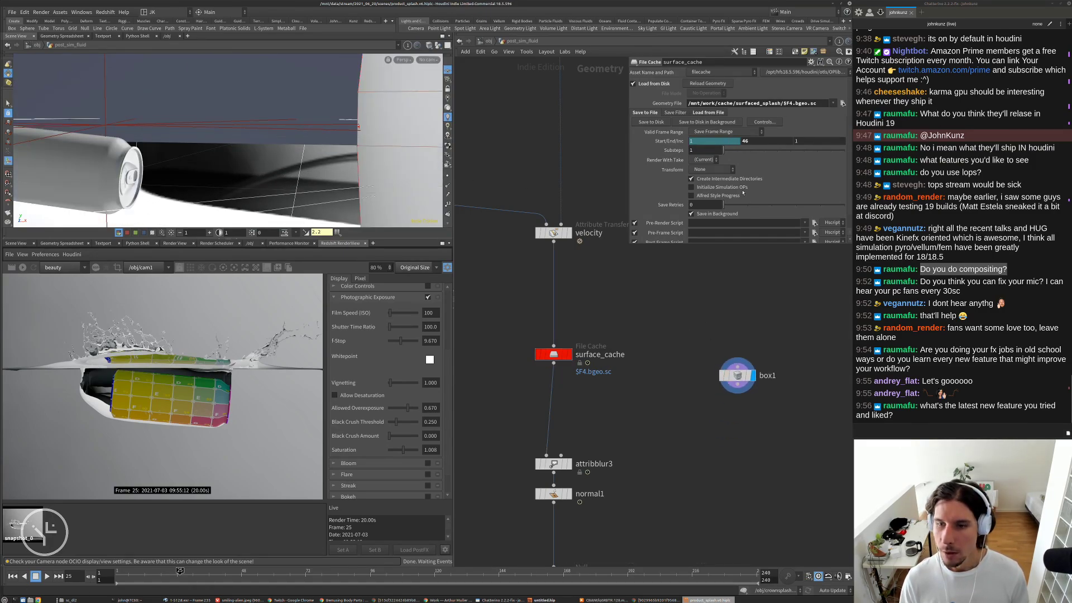
- Resize the box to 0.42 in X and 0.034 in Y, and move its centre to about 0.32 in X
double_click(751, 110)
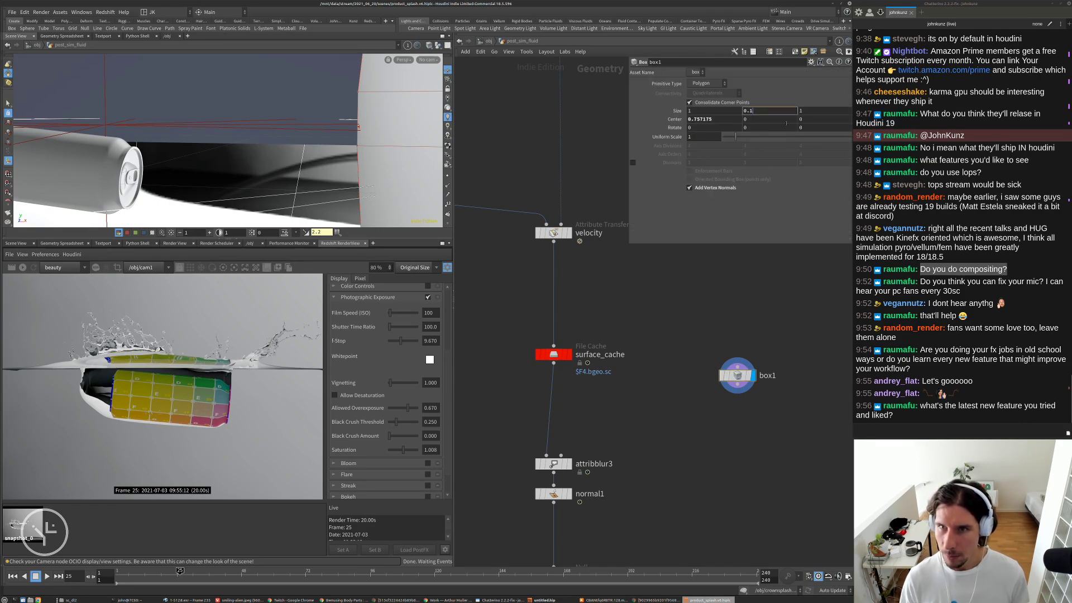
text(0.05)
key(Return)
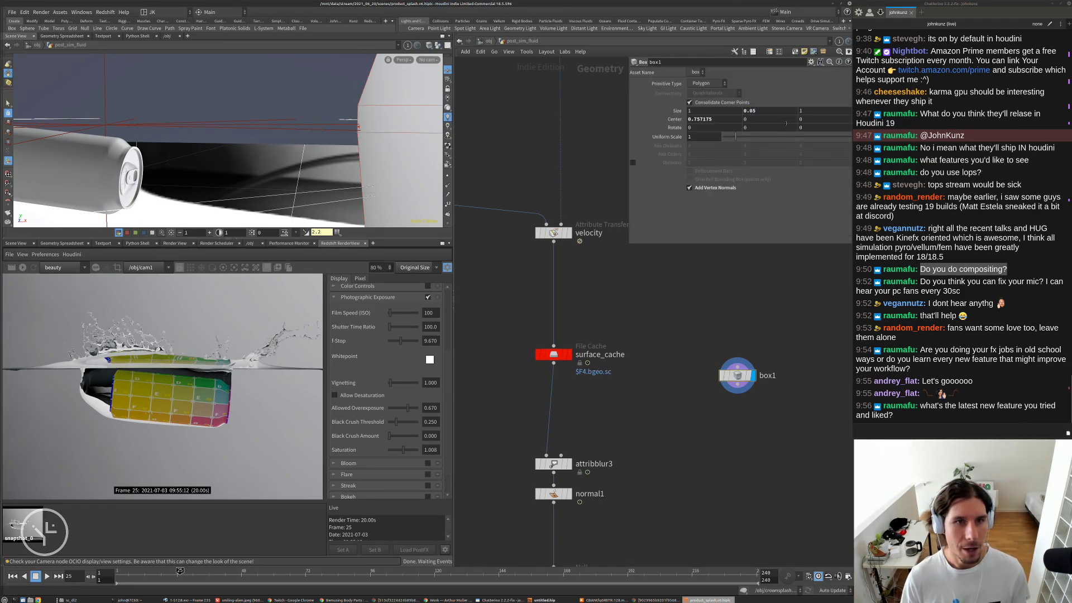
alt+right_drag(324, 162, 281, 184)
alt+drag(282, 184, 358, 189)
middle_drag(764, 113, 662, 134)
alt+right_drag(391, 143, 341, 144)
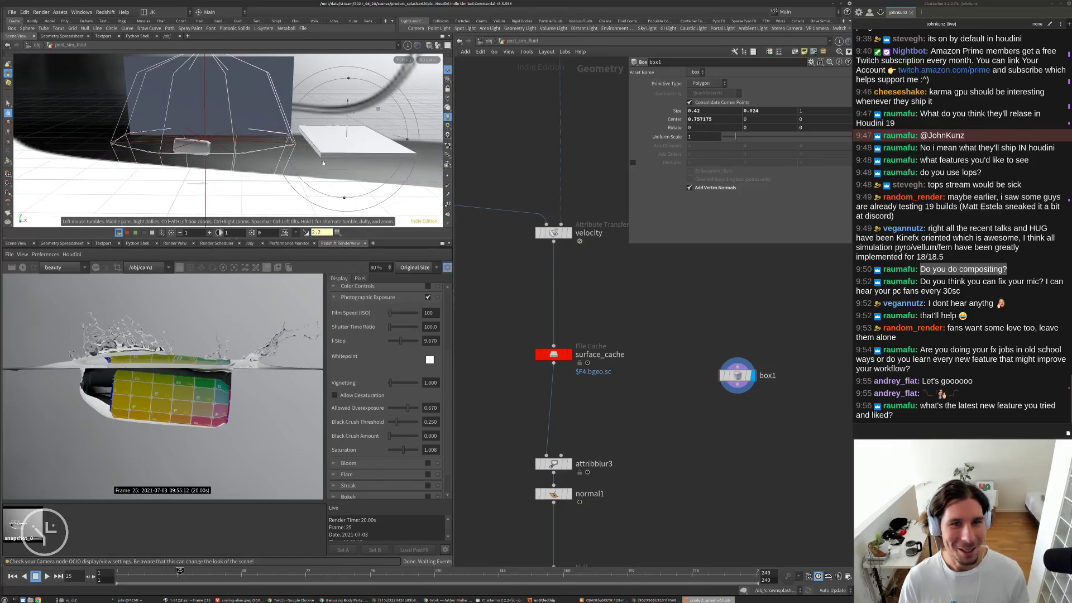
drag(359, 143, 272, 144)
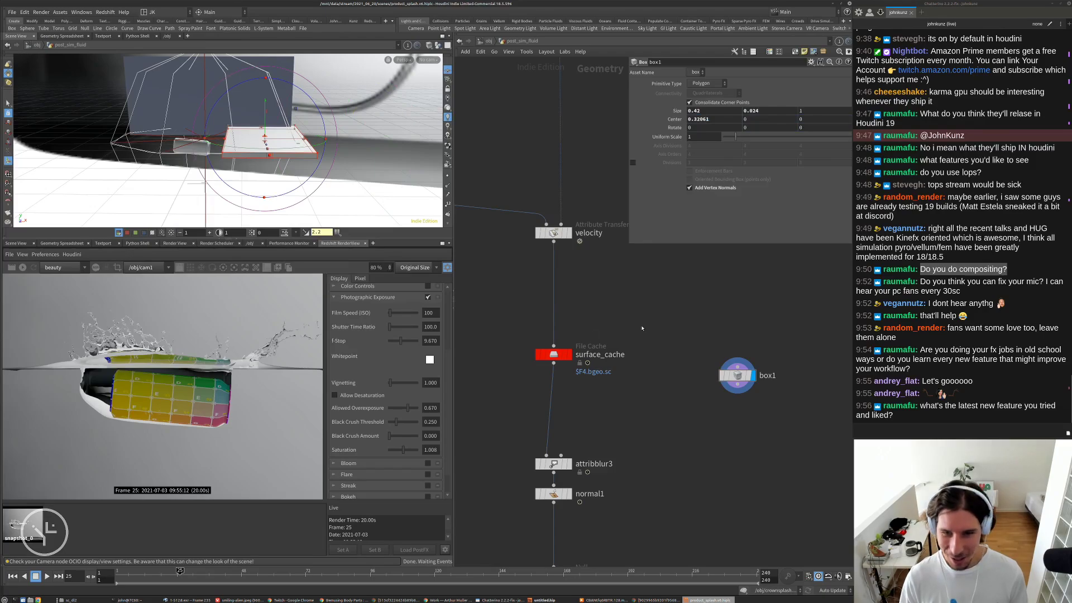
- Add a Group node fed by surface_cache, with the box as its second input, and display it
key(Tab)
text(group)
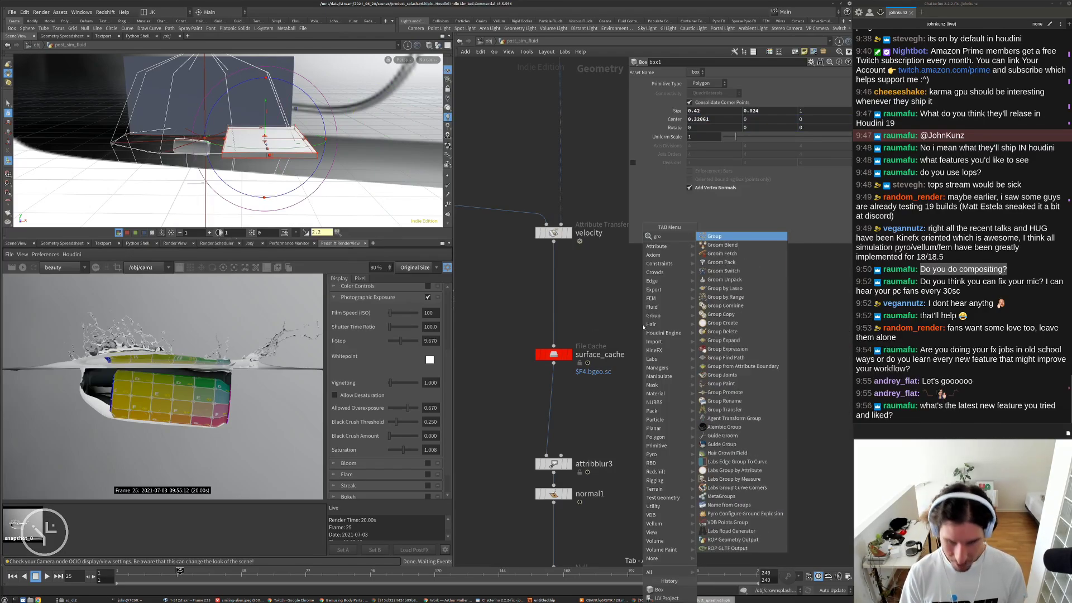
key(Return)
click(644, 328)
drag(643, 328, 554, 364)
drag(608, 392, 737, 384)
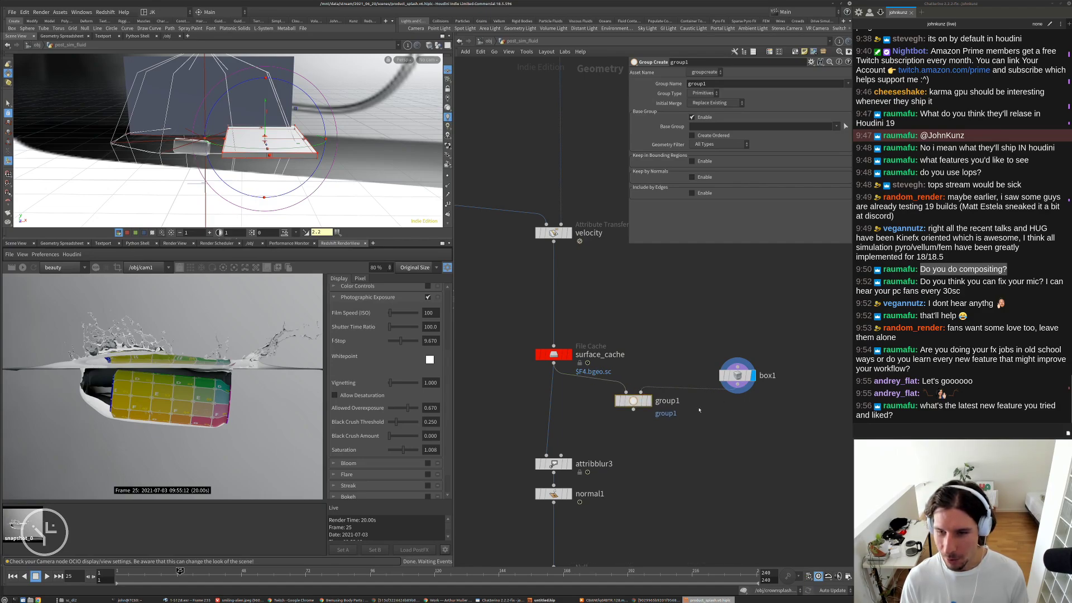
click(649, 401)
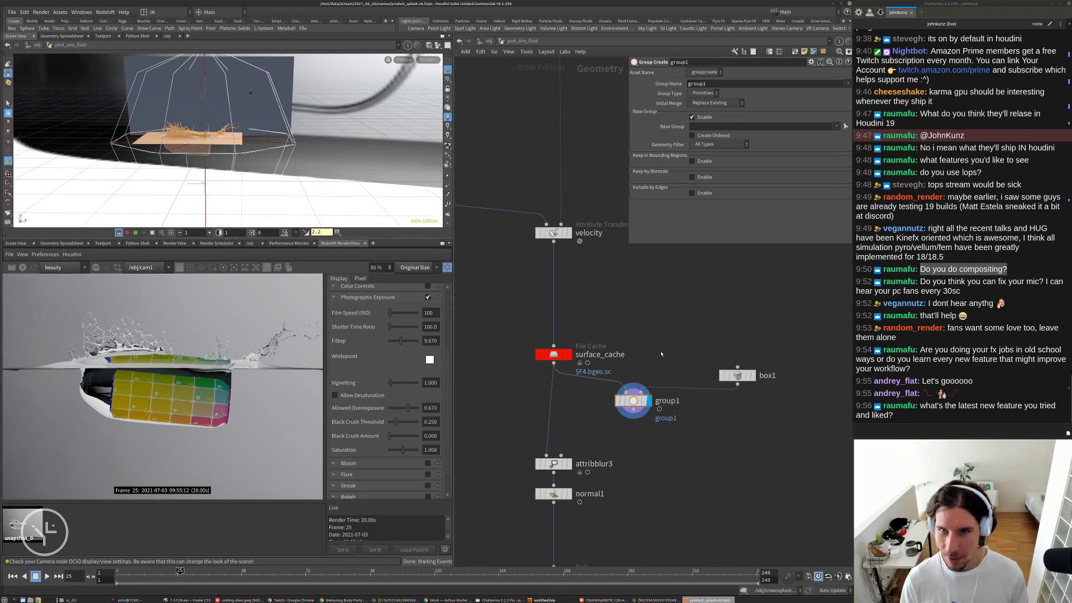
- Replace the base group selection with a Bounding Object region and set the group type to Points
click(693, 116)
click(692, 133)
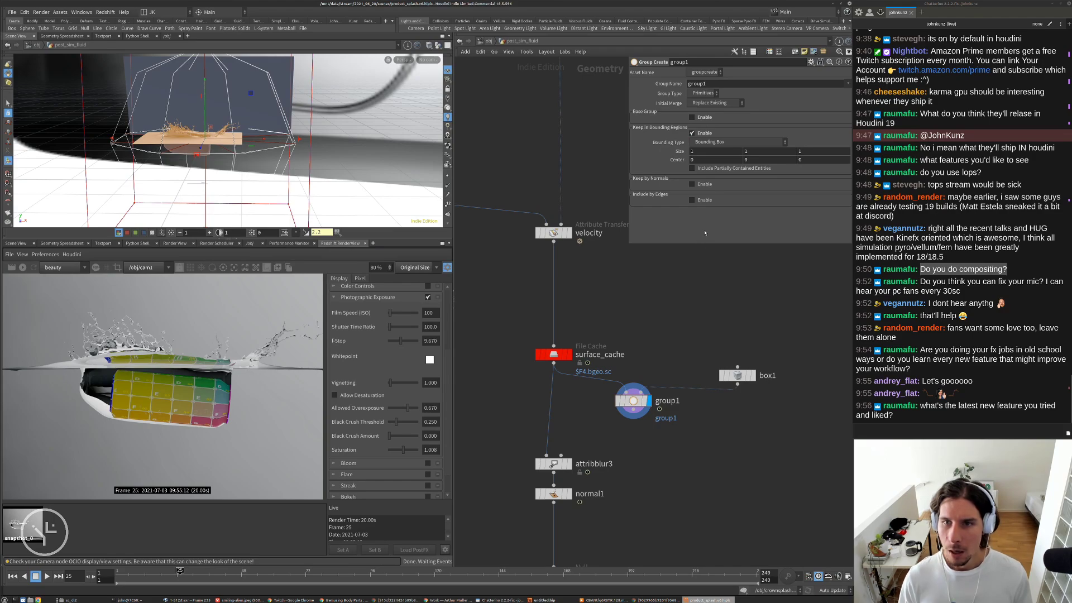
click(711, 143)
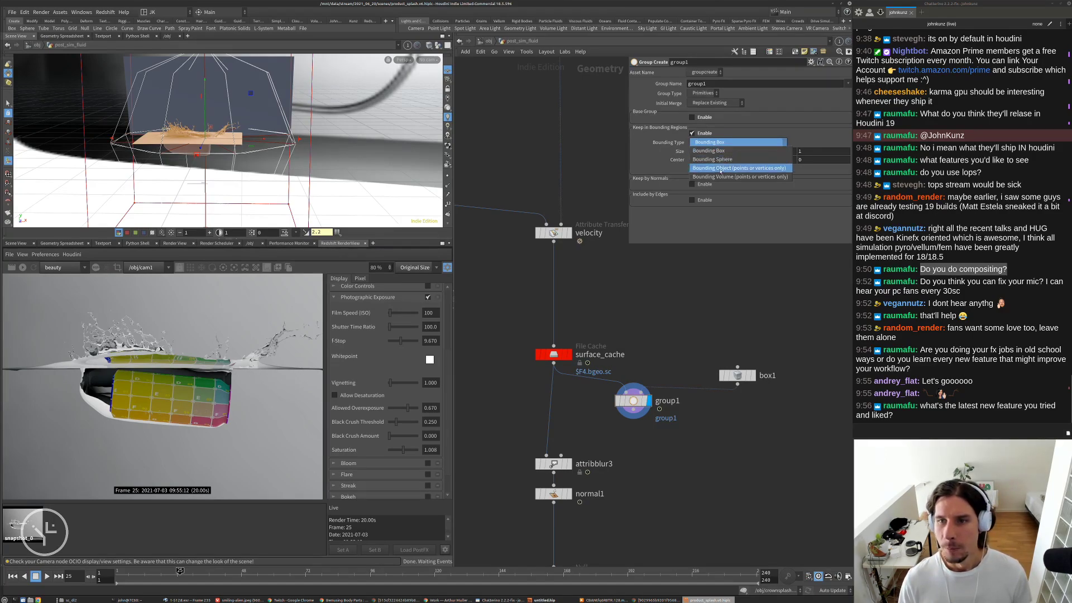
click(721, 165)
click(704, 93)
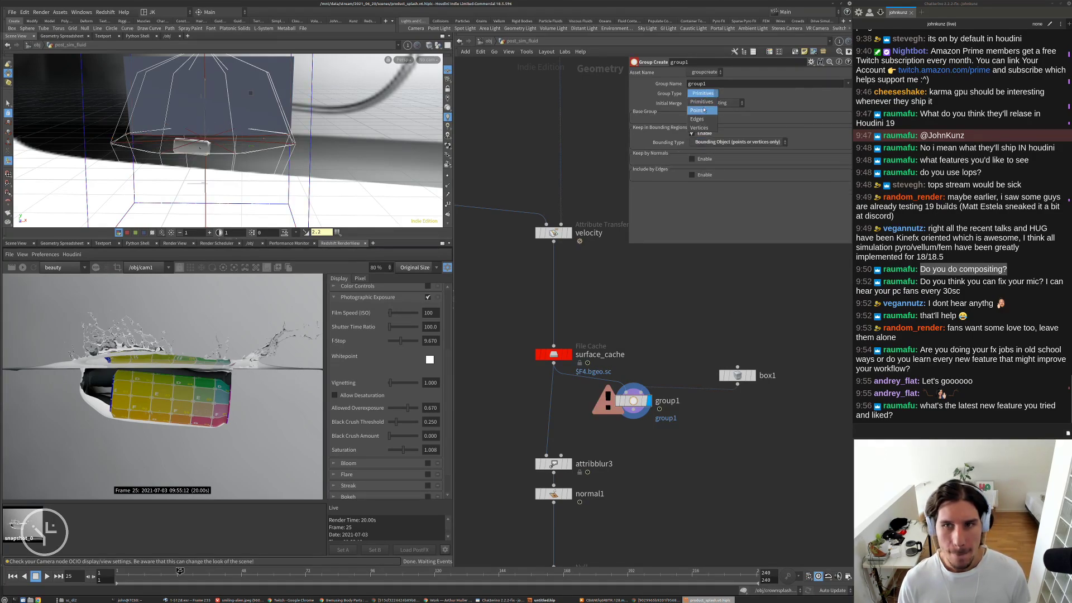
click(705, 101)
alt+right_drag(279, 163, 258, 146)
alt+drag(258, 146, 296, 141)
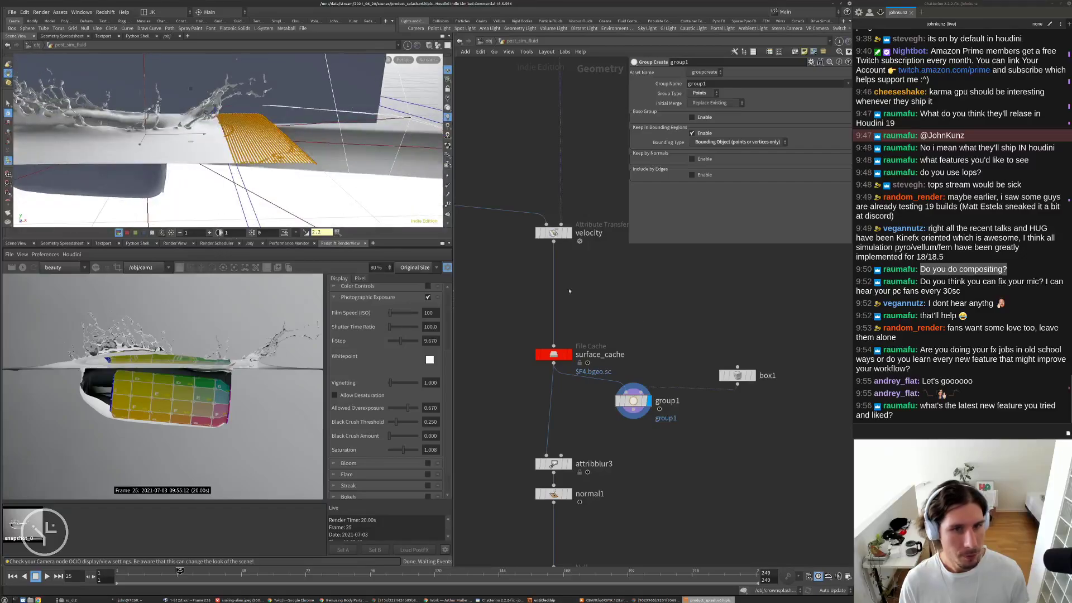
- Add a Blast node and connect it directly below the group node
scroll(569, 291, down, 2)
key(Tab)
text(b)
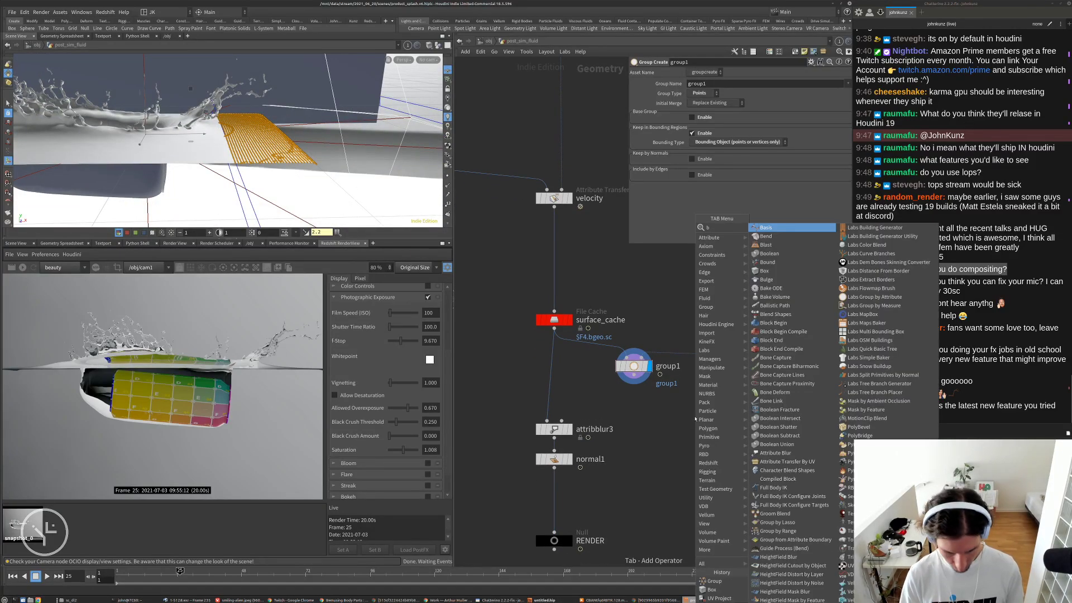
text(la)
key(Return)
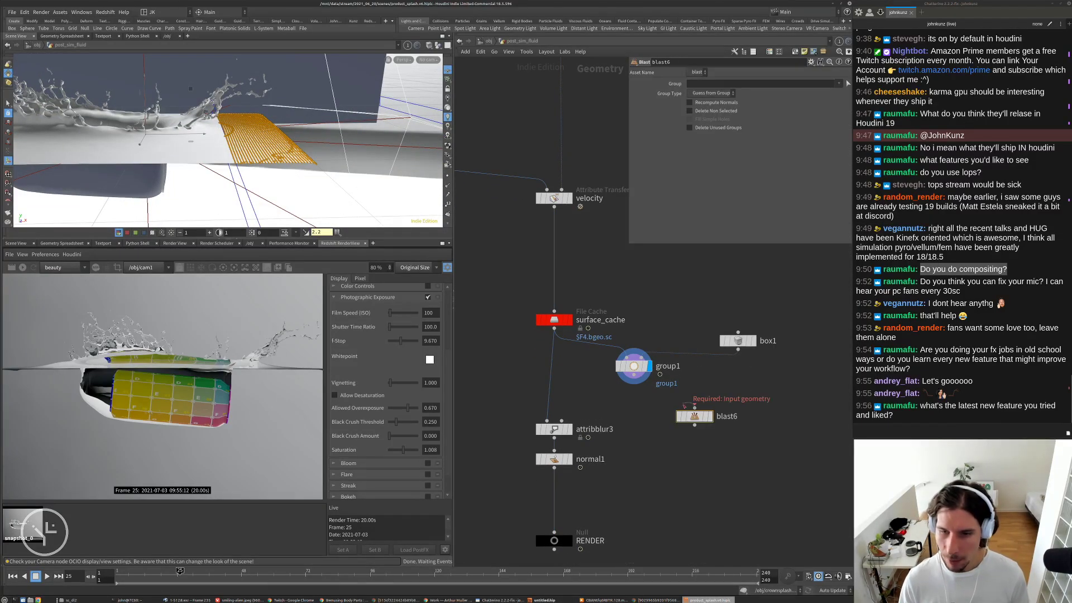
drag(685, 406, 635, 391)
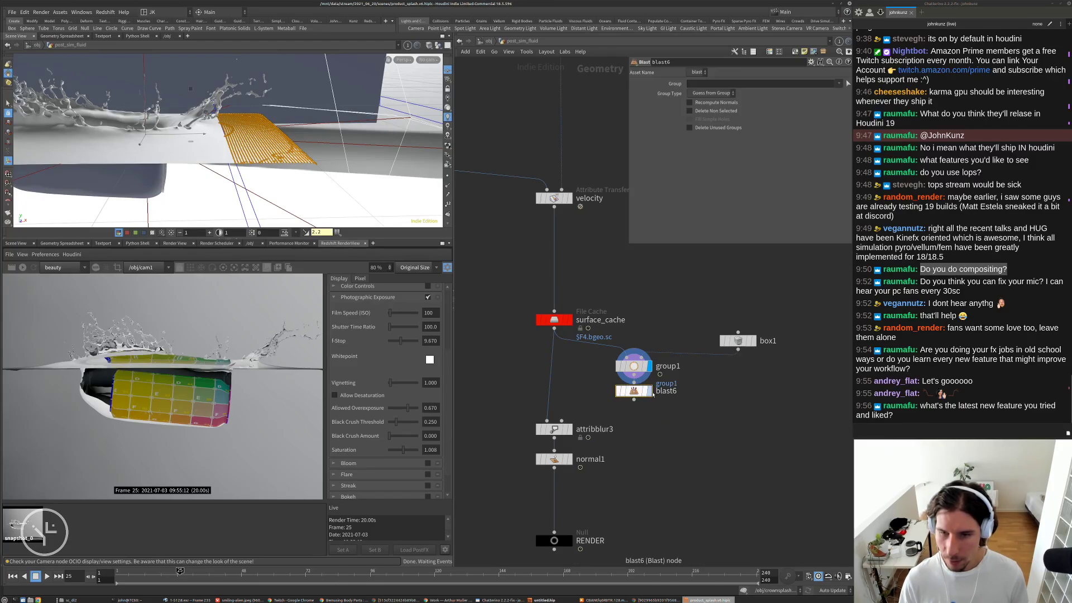
- Display the Blast node, set its group to group1 and enable Delete Unused Groups
click(650, 391)
click(840, 83)
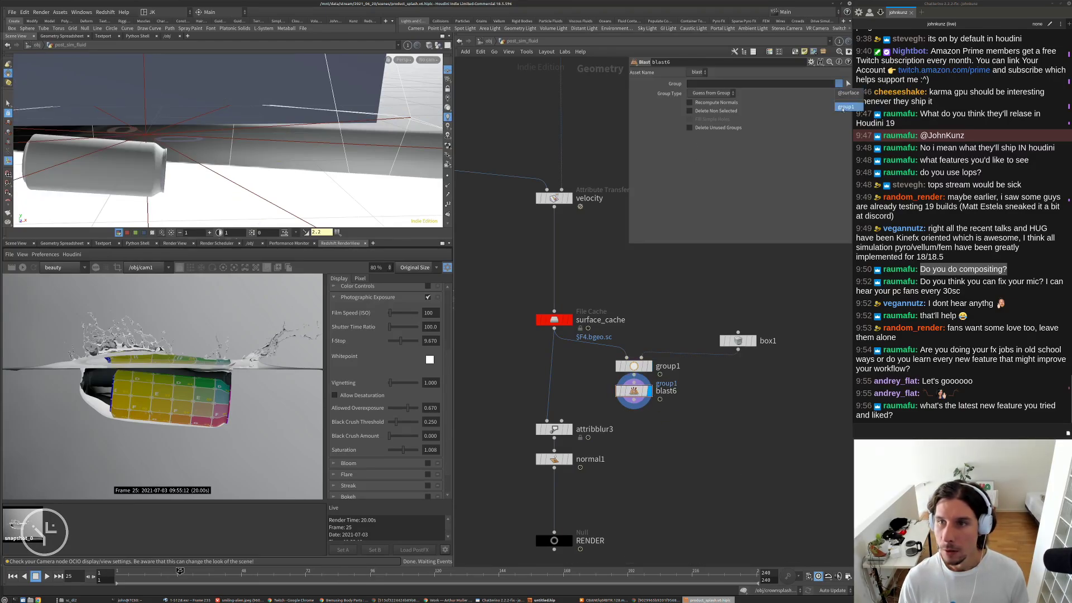
click(847, 95)
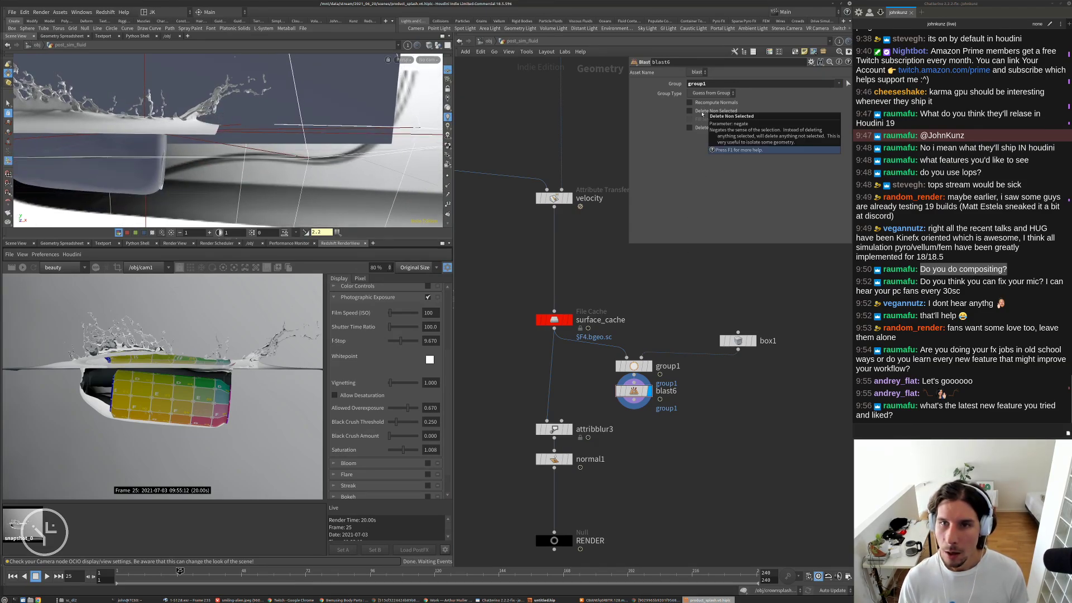
click(706, 127)
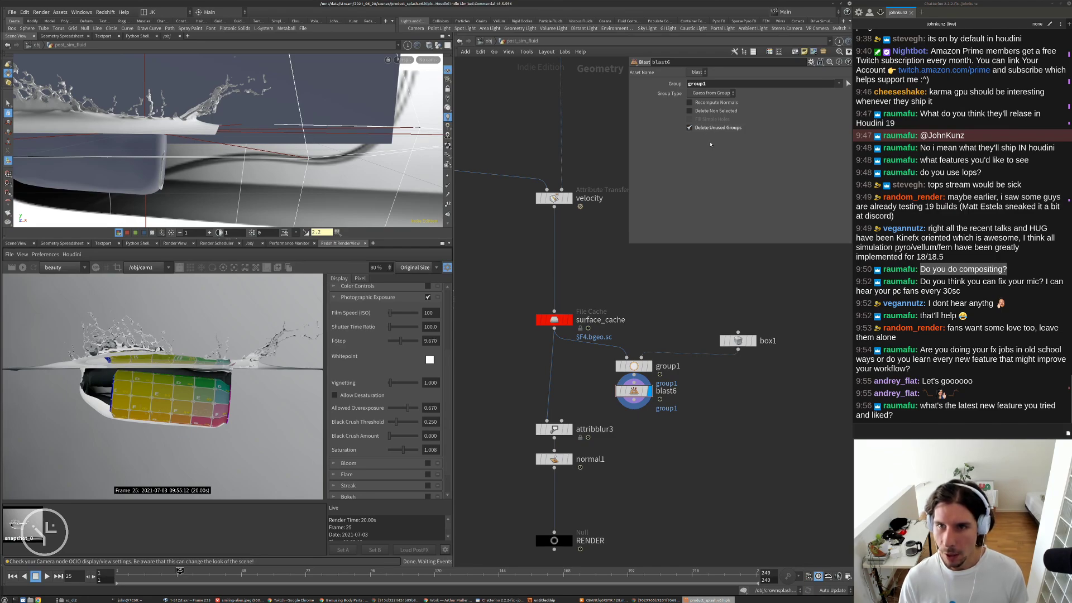
- Compare the node info of the Blast and Group nodes with Delete Unused Groups on and off, leaving the option enabled
middle_click(635, 392)
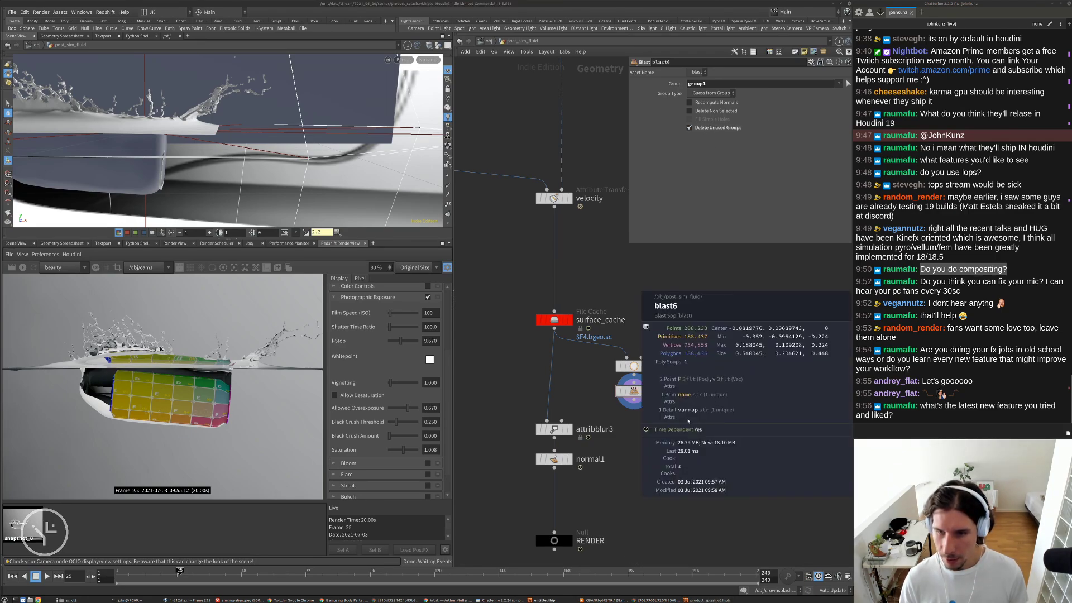
scroll(636, 373, down, 1)
middle_click(635, 369)
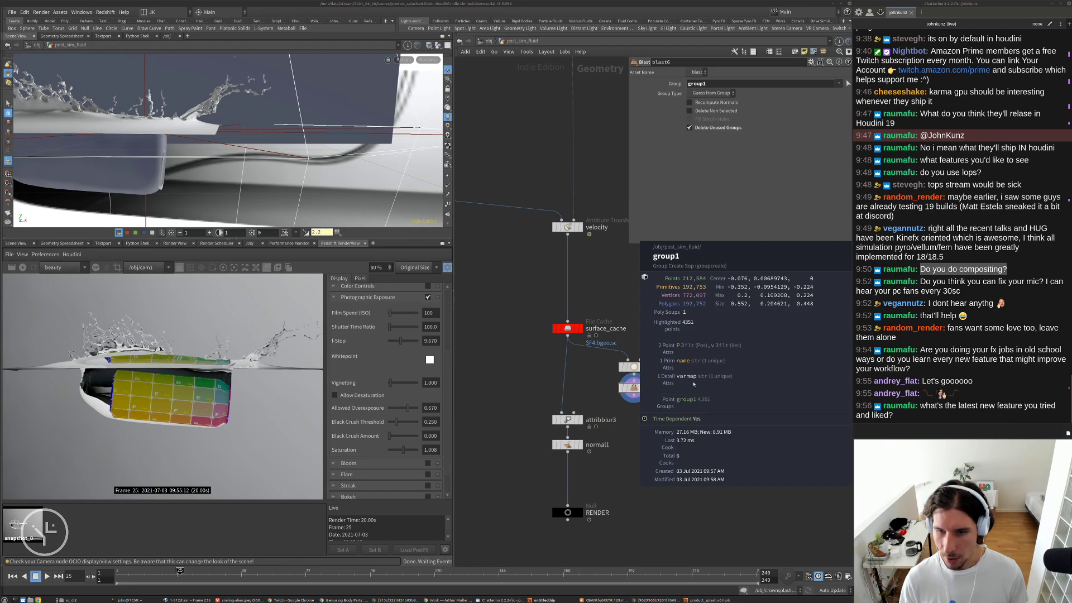
click(708, 129)
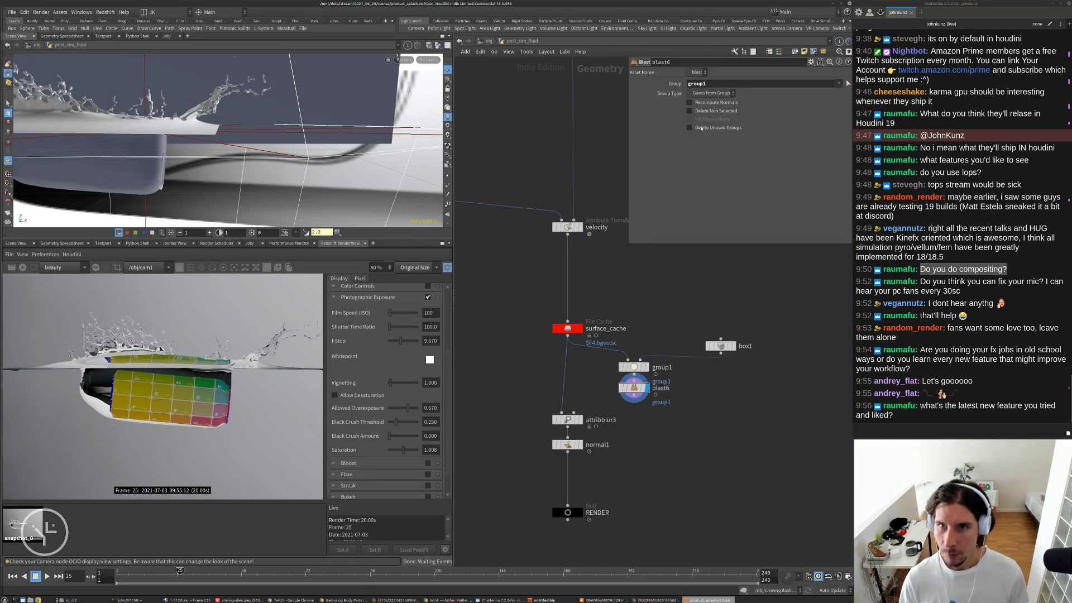
middle_click(655, 390)
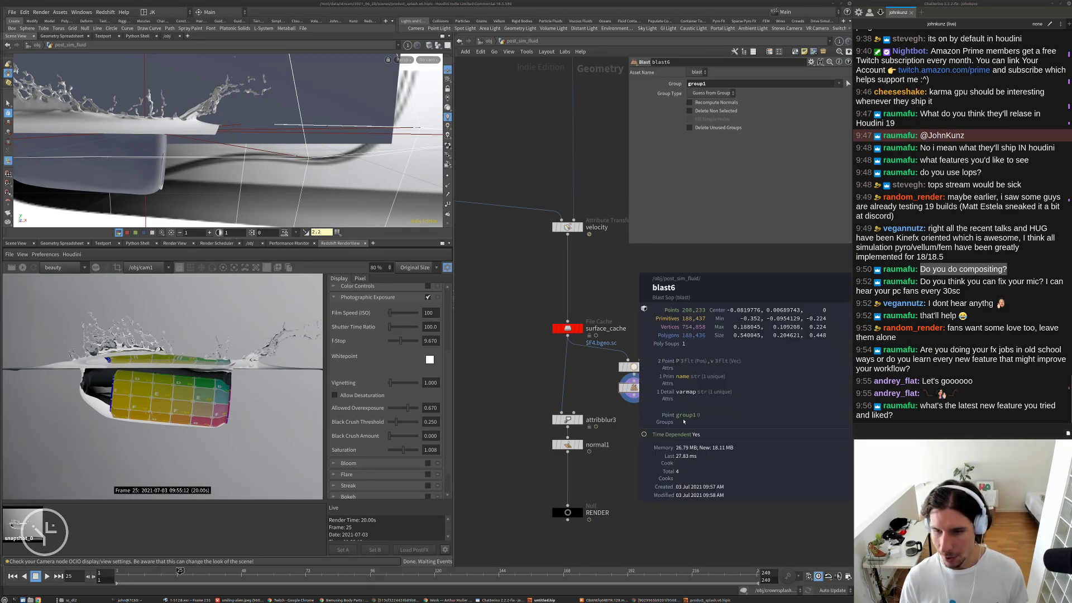
click(717, 129)
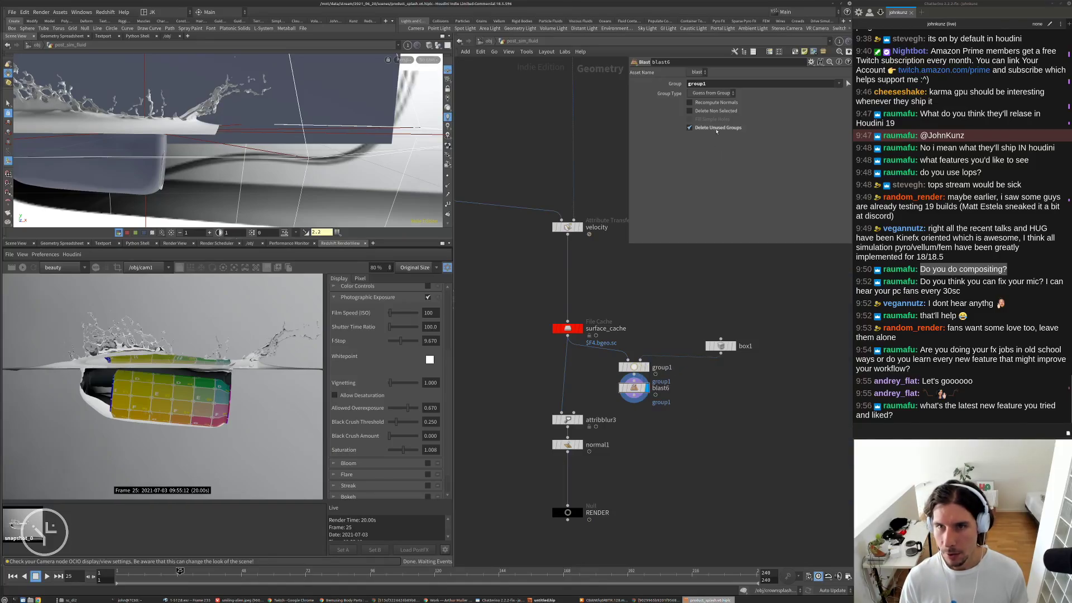
middle_click(633, 391)
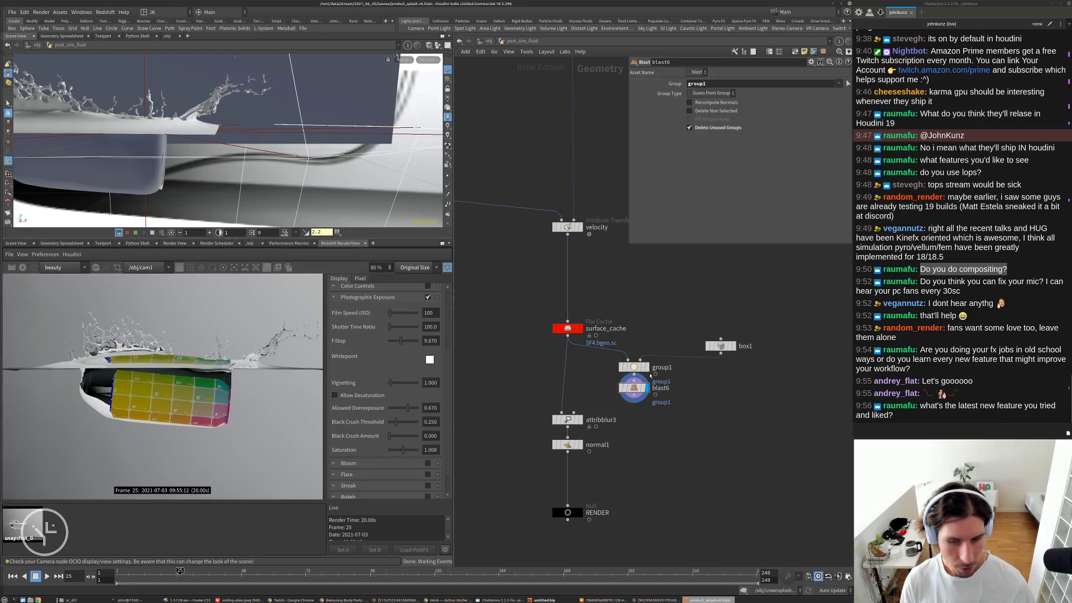
- Feed attribblur3 from blast6 instead of surface_cache, display attribblur3, and set the render flag on the RENDER null
drag(634, 395, 574, 413)
click(581, 420)
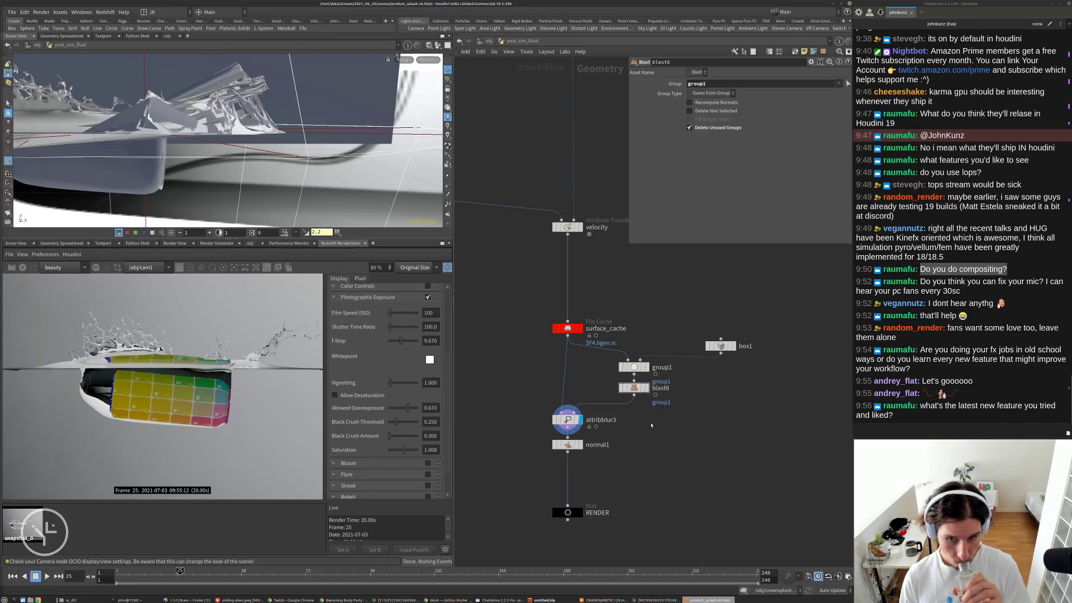
right_click(620, 406)
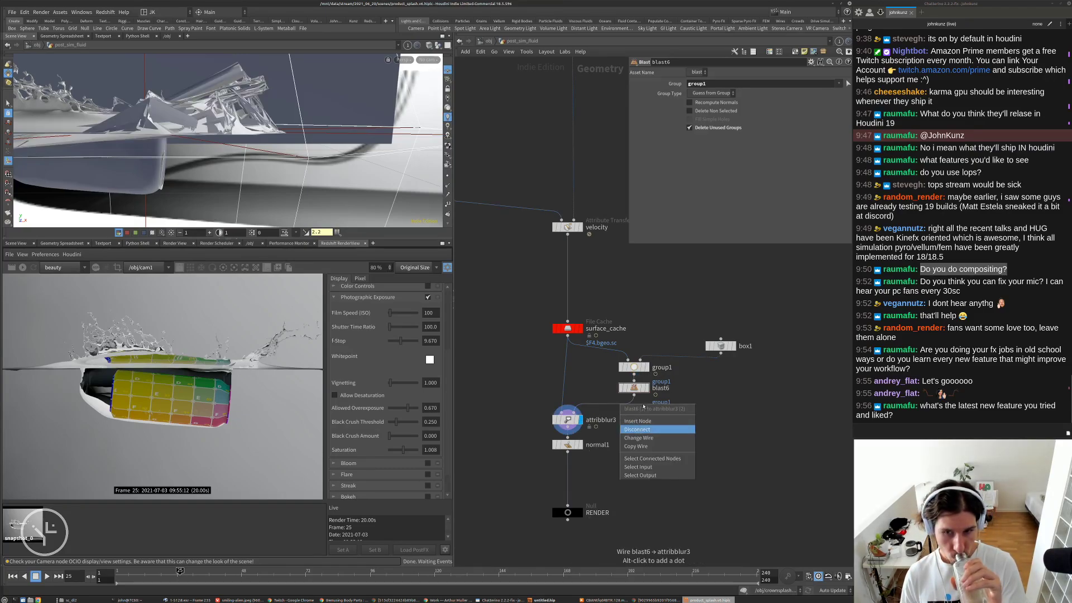
click(637, 429)
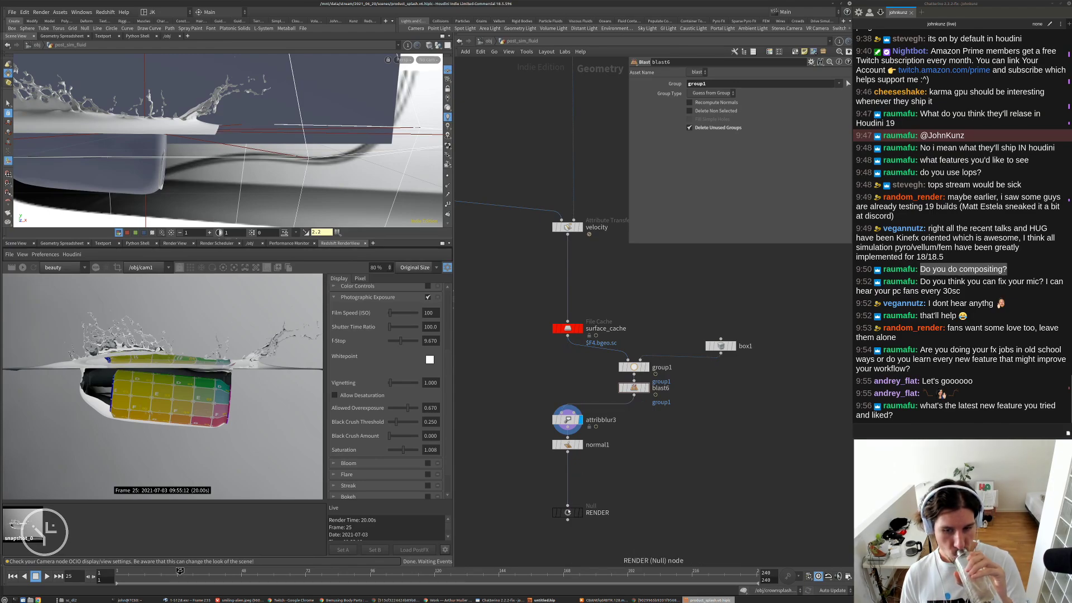
right_click(568, 512)
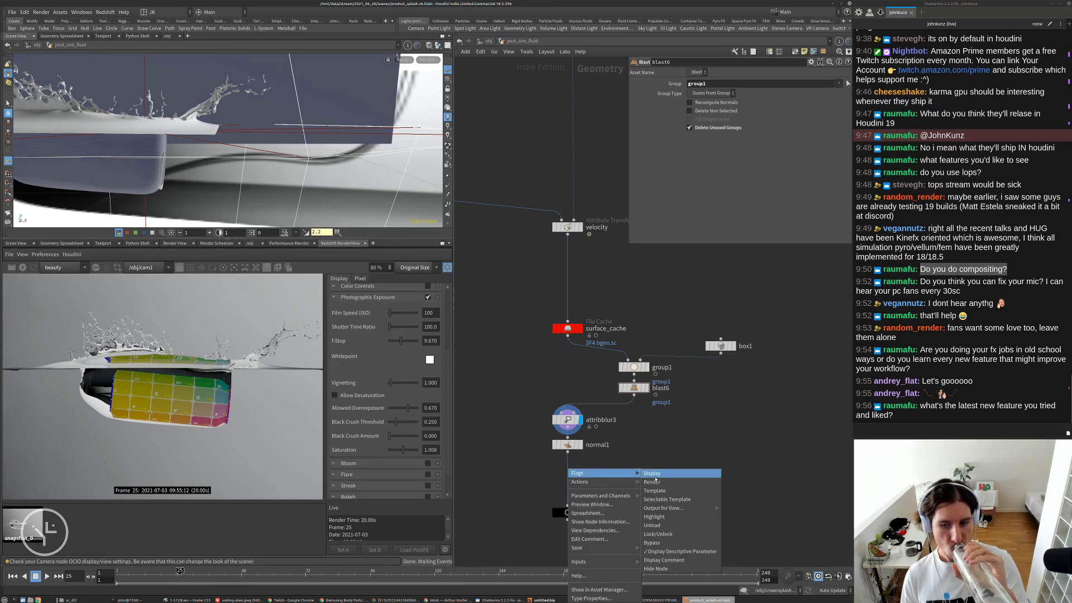
click(656, 483)
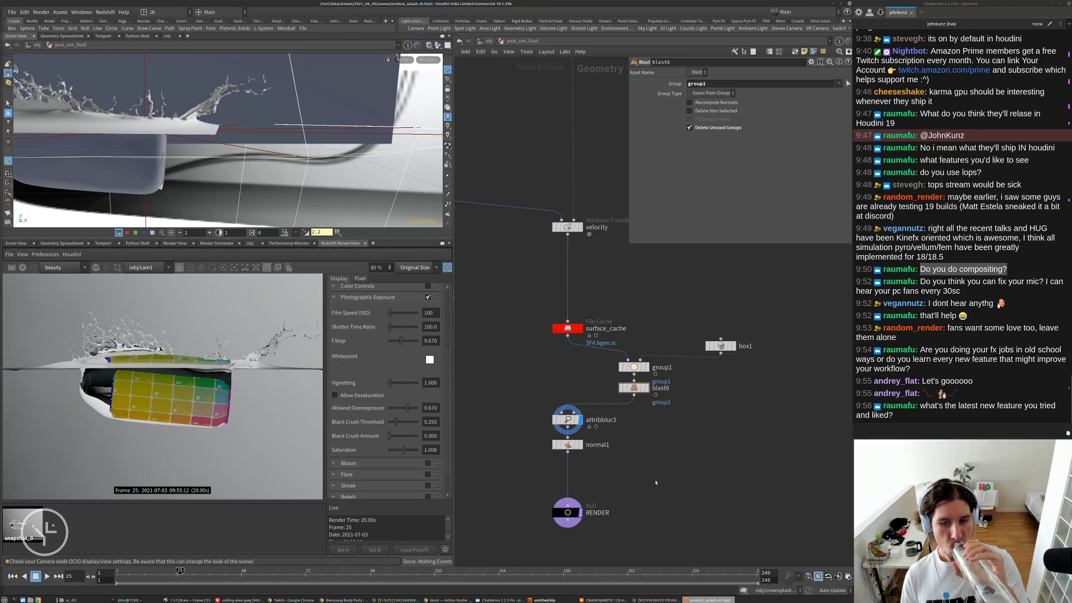
- Run the Redshift render, examine the water surface's outer edge beside the can, and stop the render
click(22, 268)
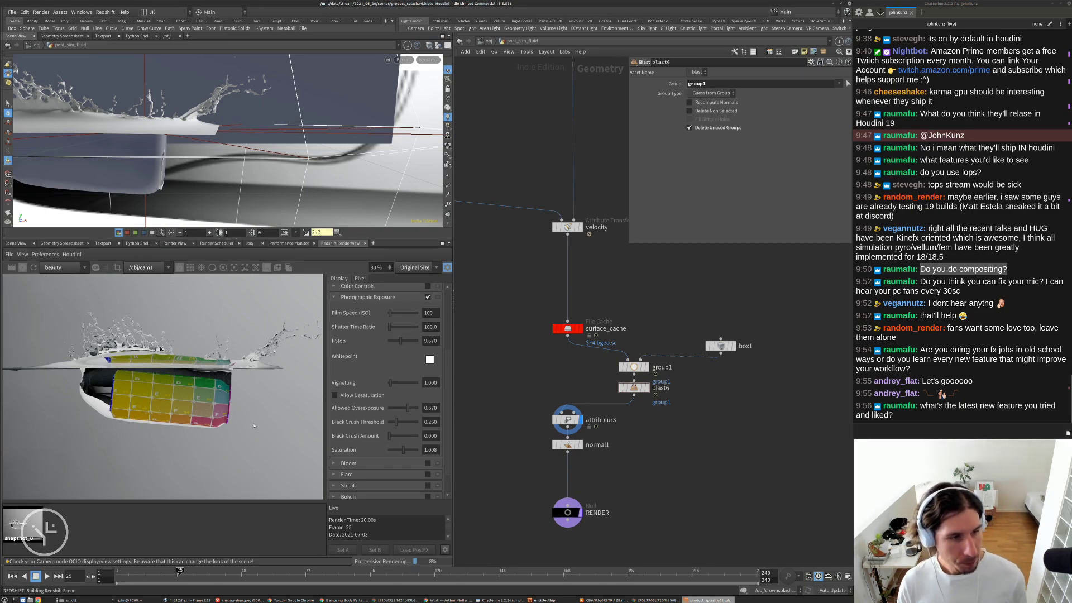
scroll(164, 390, down, 5)
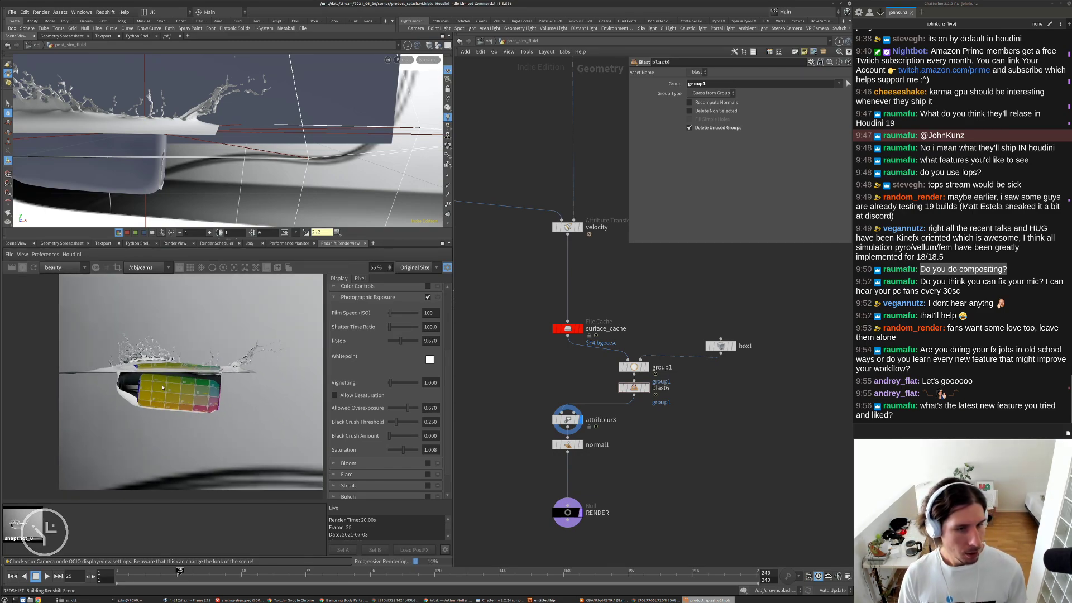
scroll(260, 372, up, 10)
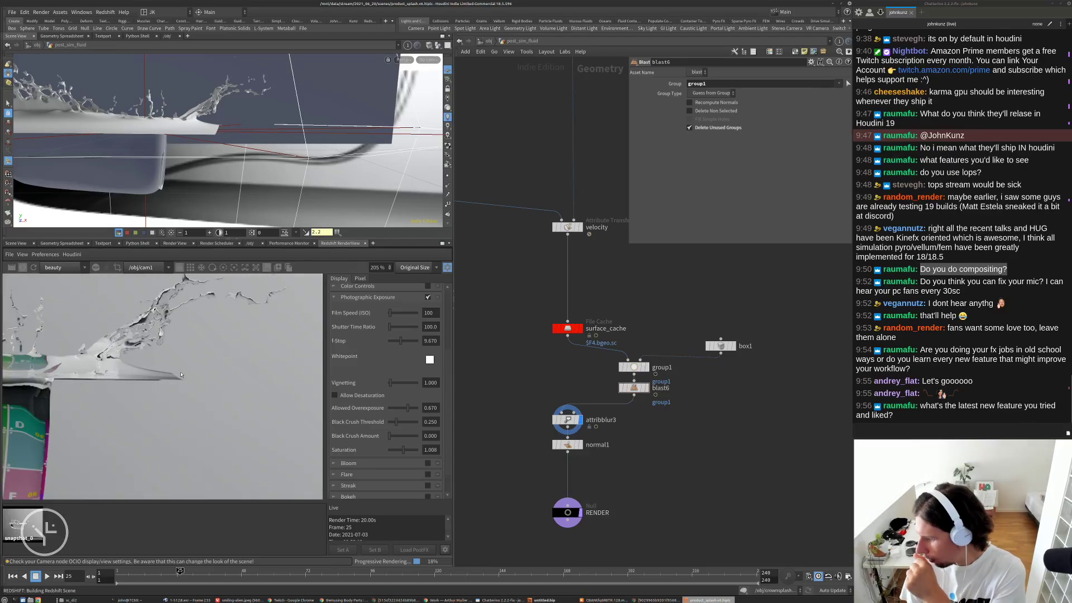
scroll(190, 365, down, 2)
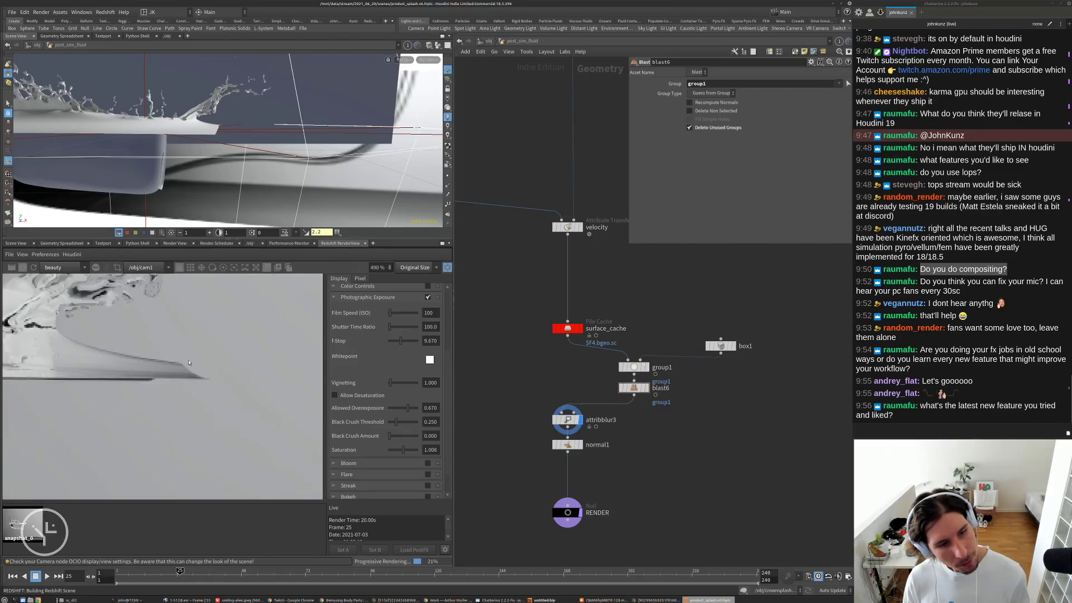
scroll(176, 368, down, 4)
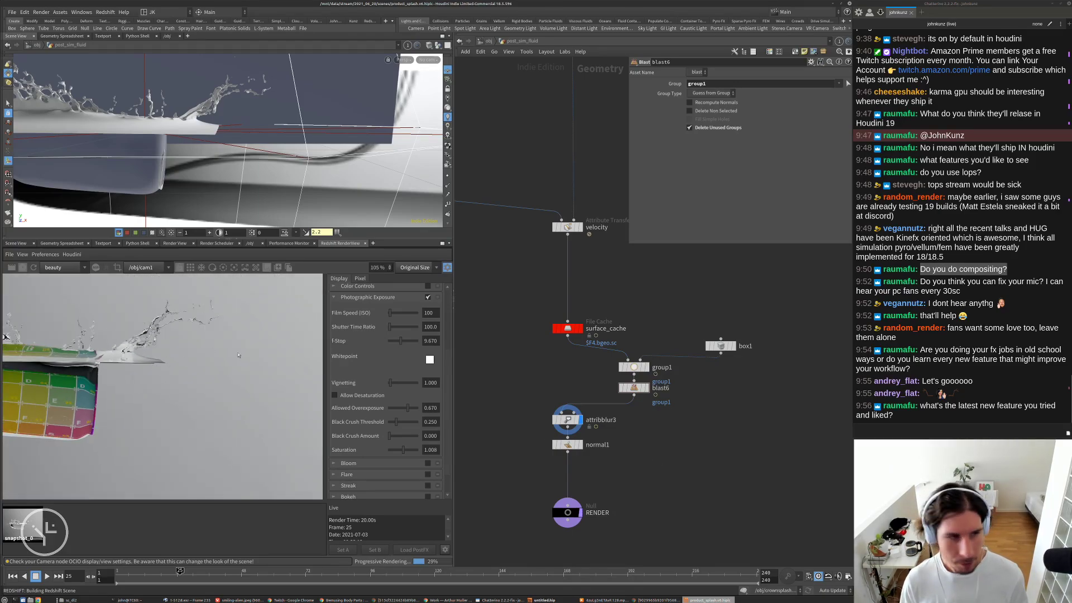
click(24, 269)
- Move attribblur3, normal1 and RENDER down together to make room below the Blast node
middle_drag(532, 386, 520, 389)
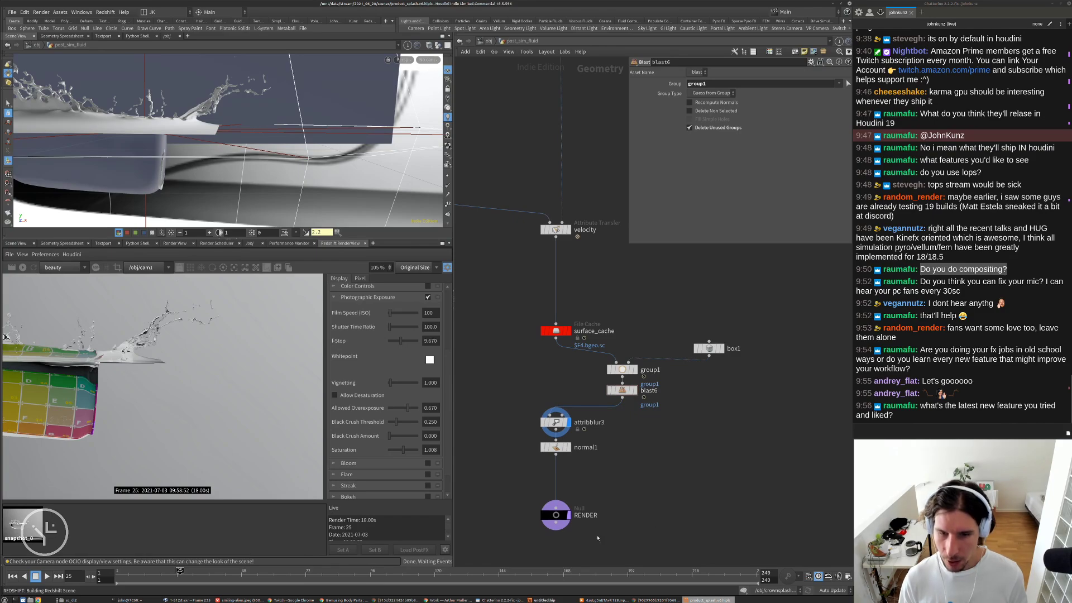
middle_drag(597, 538, 609, 463)
drag(588, 503, 551, 340)
drag(566, 348, 566, 387)
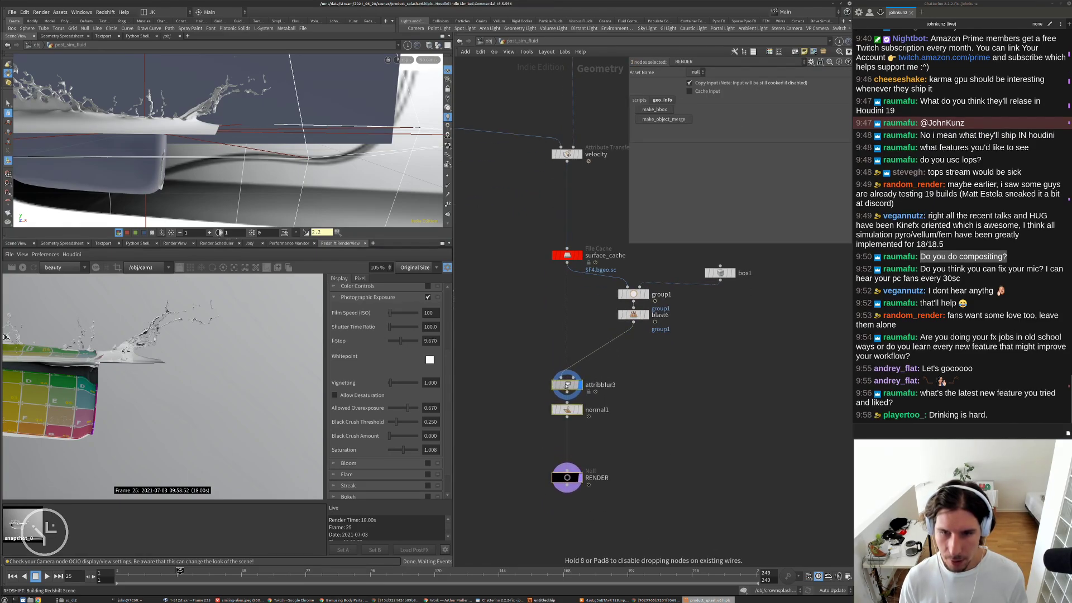
click(736, 393)
scroll(736, 393, up, 3)
middle_drag(698, 369, 755, 440)
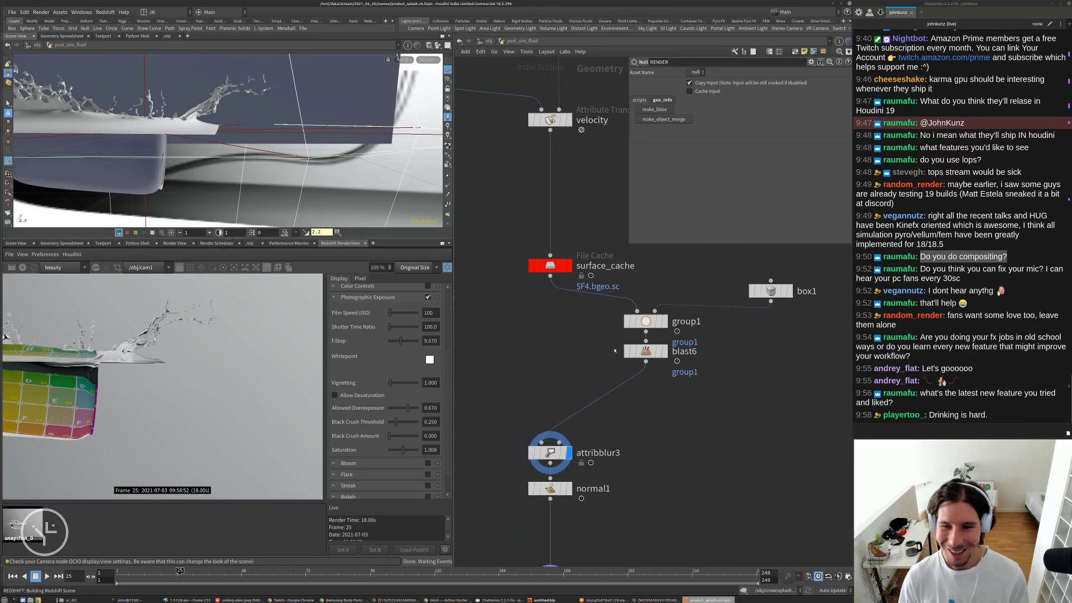
- Delete the blast6 node and display group1 to show its grouped points at the water's edge
click(646, 351)
key(Delete)
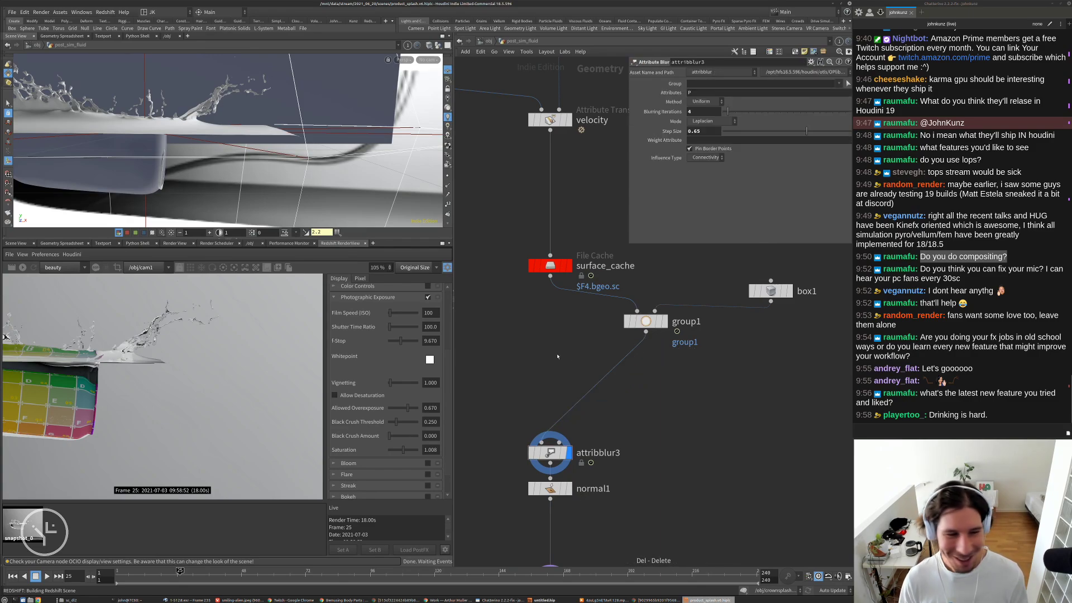
click(645, 330)
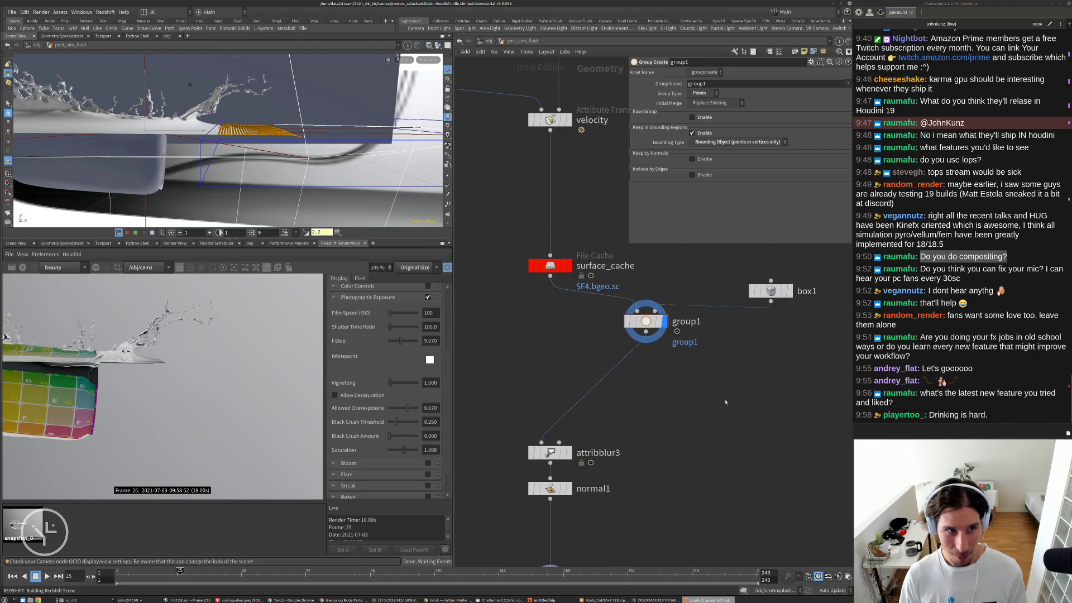
alt+drag(317, 165, 312, 205)
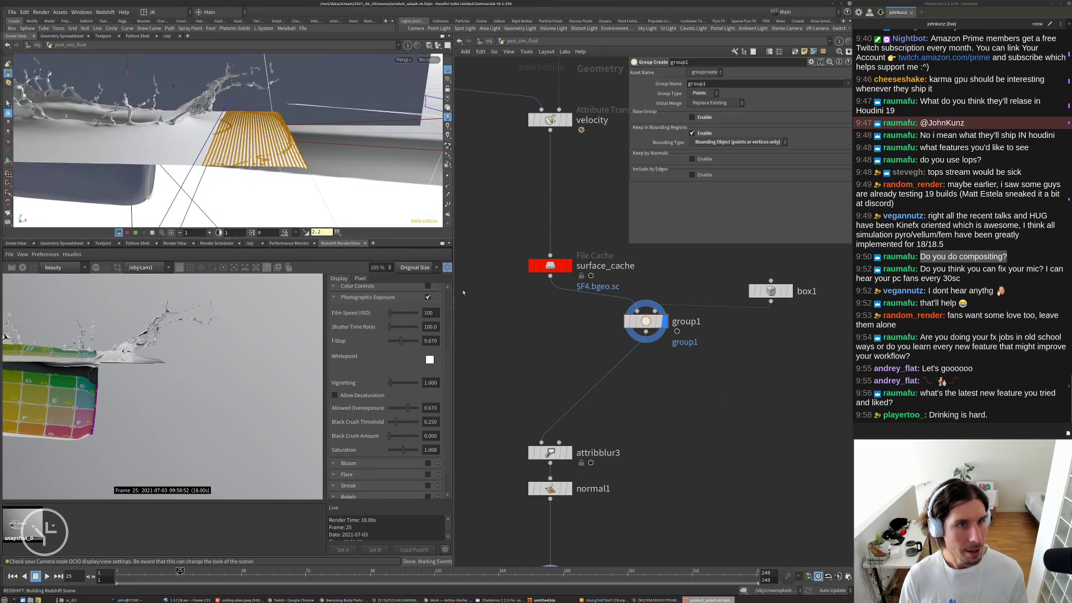
- Add a Soft Transform node between group1 and attribblur3 and display it
key(Tab)
text(soft)
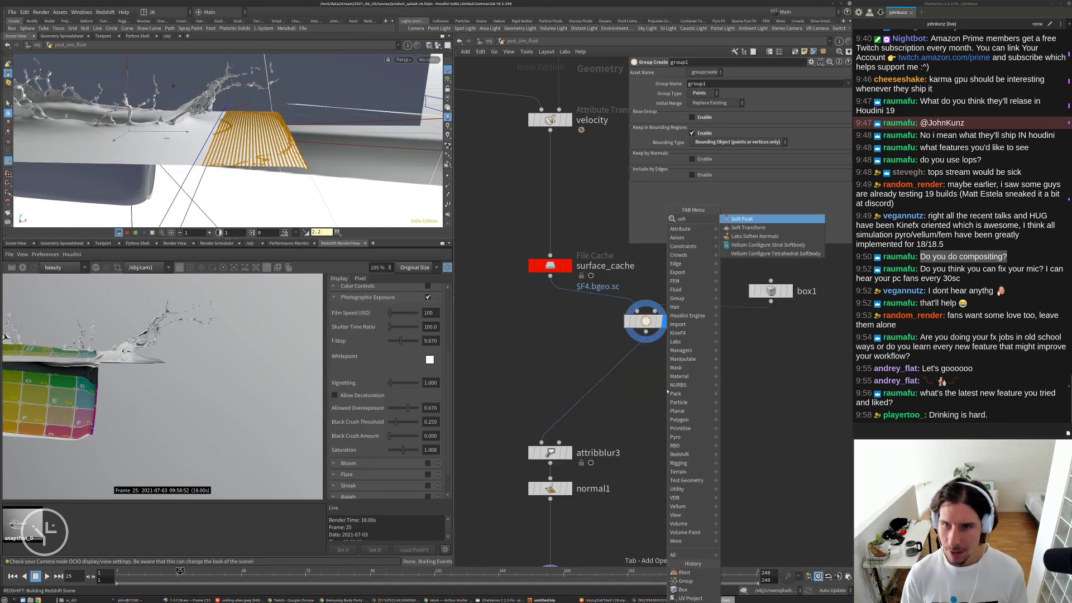
key(Return)
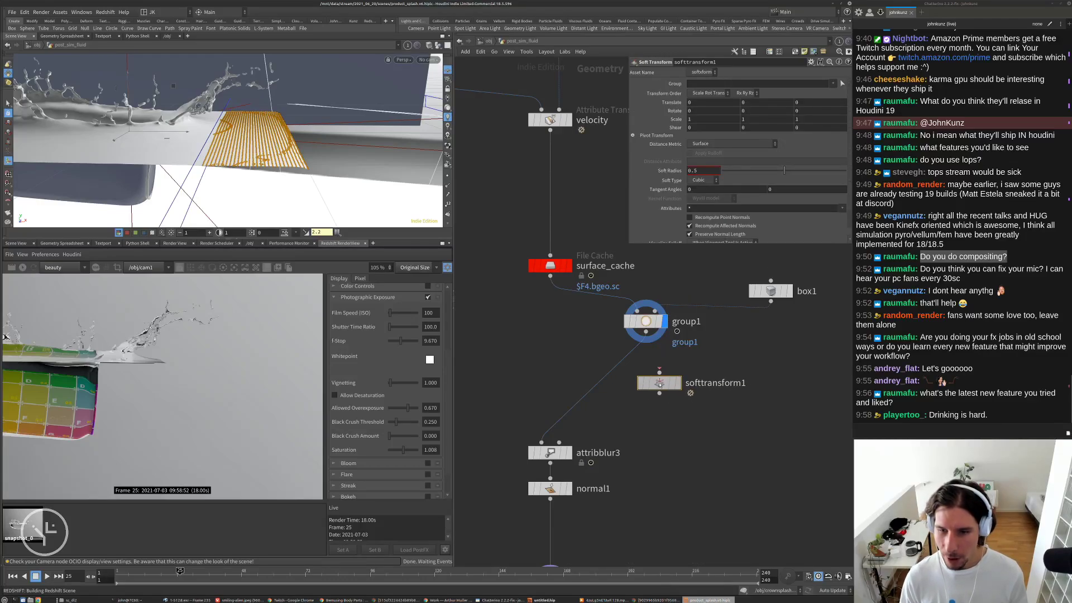
click(633, 357)
drag(632, 358, 647, 362)
click(665, 361)
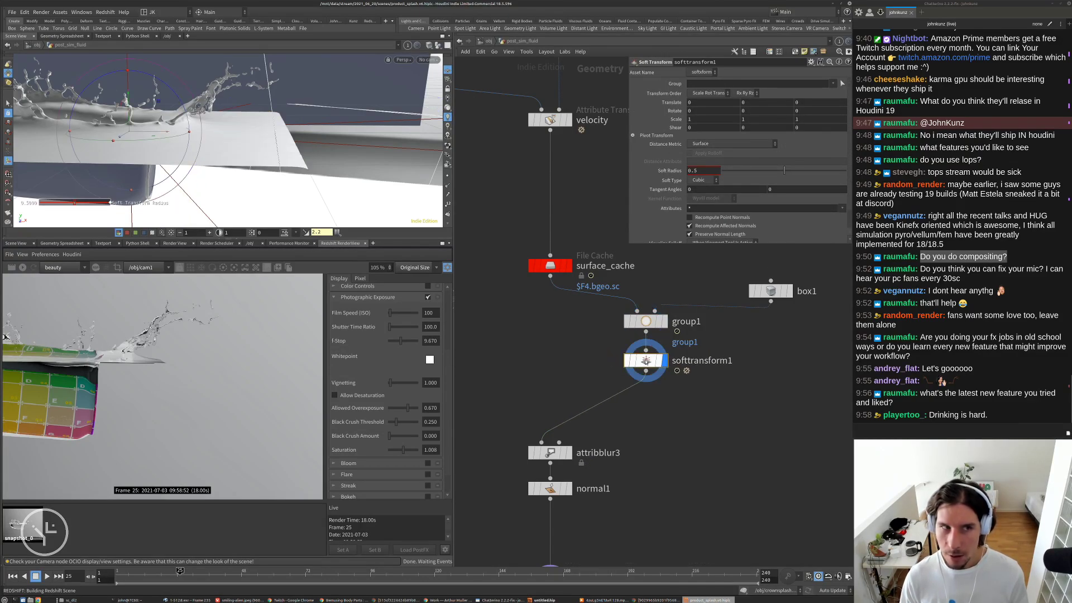
- Restrict the Soft Transform to group1 and set its Y scale to 0
click(833, 84)
click(838, 91)
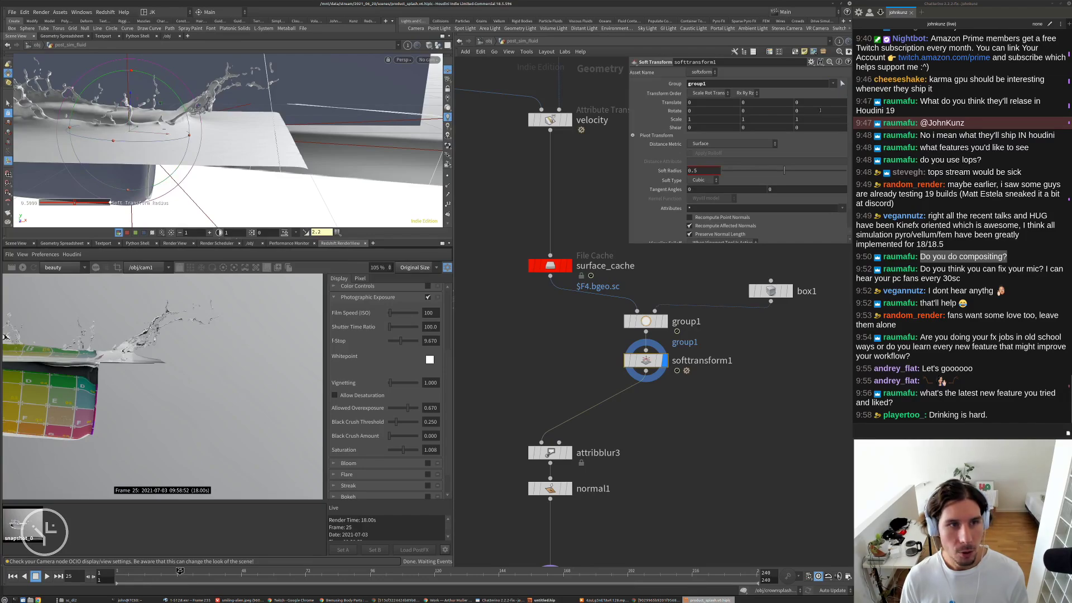
click(752, 120)
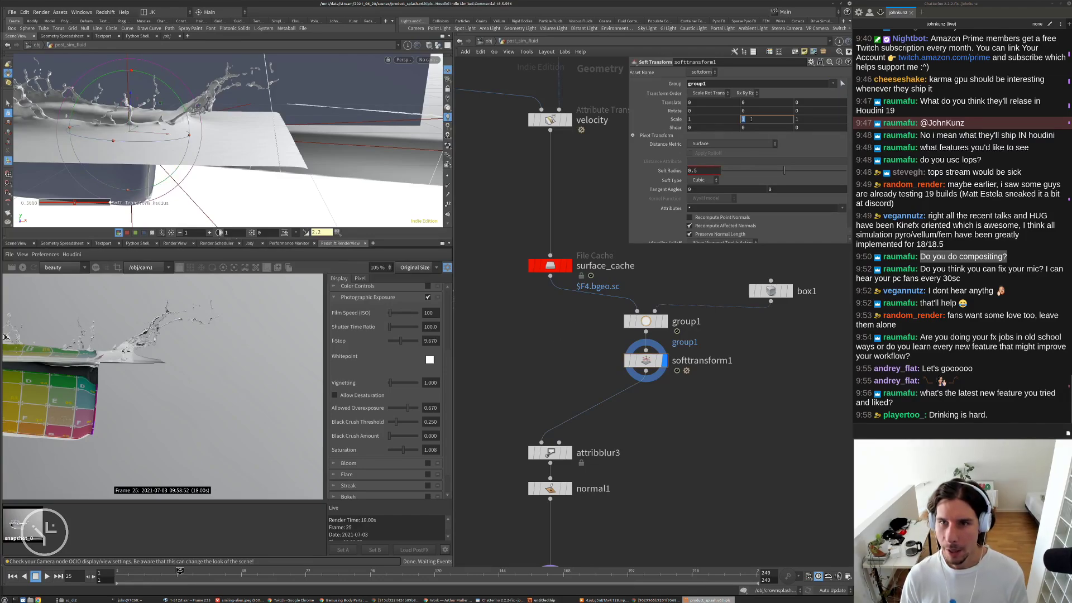
text(0)
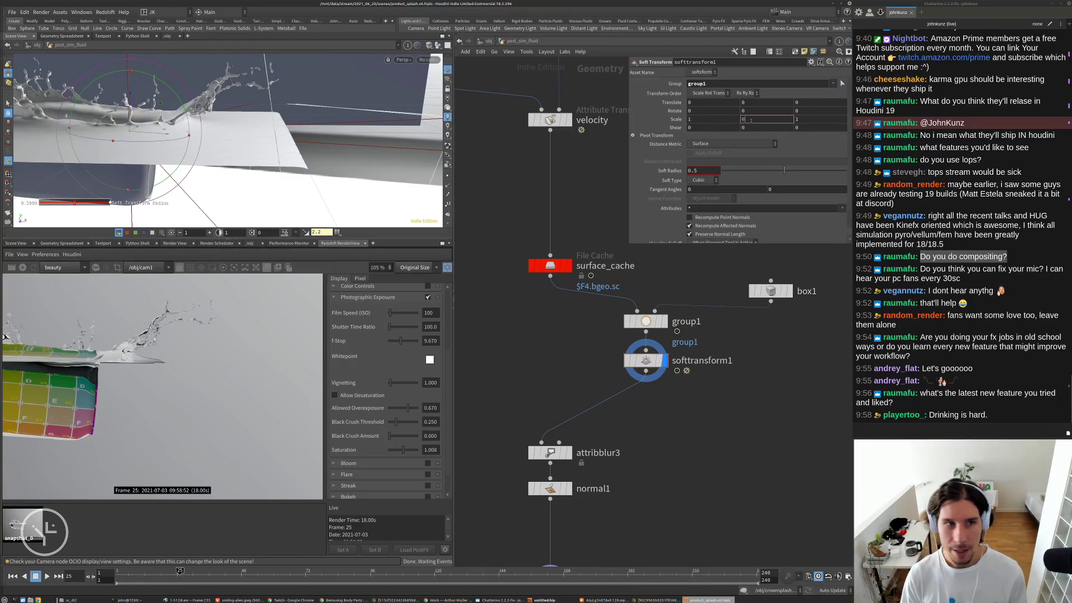
key(Return)
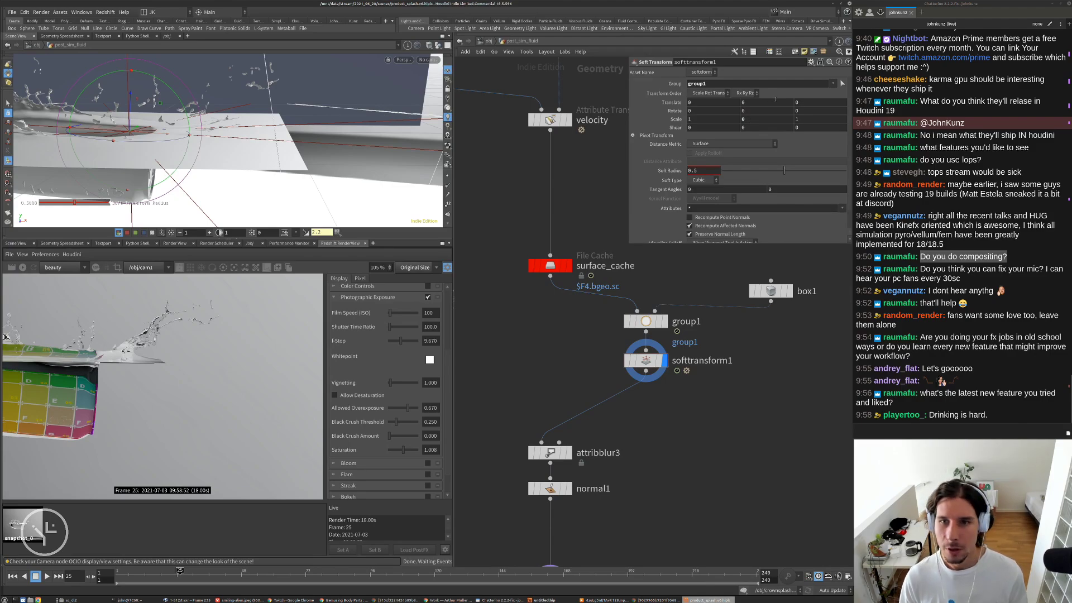
- Reduce the Soft Transform's Soft Radius to 0
drag(784, 170, 729, 170)
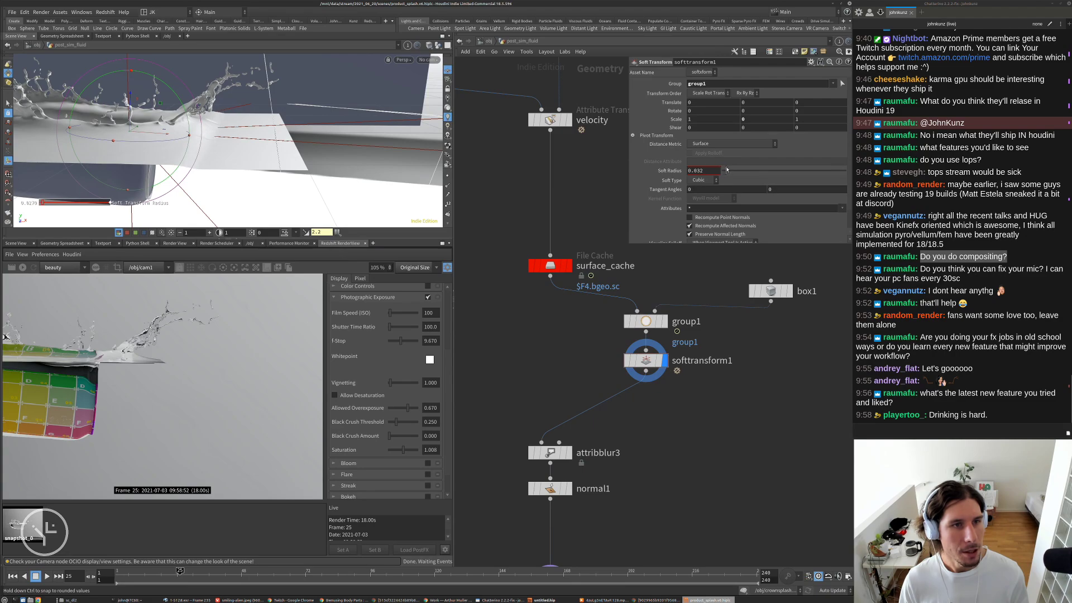
drag(724, 170, 724, 170)
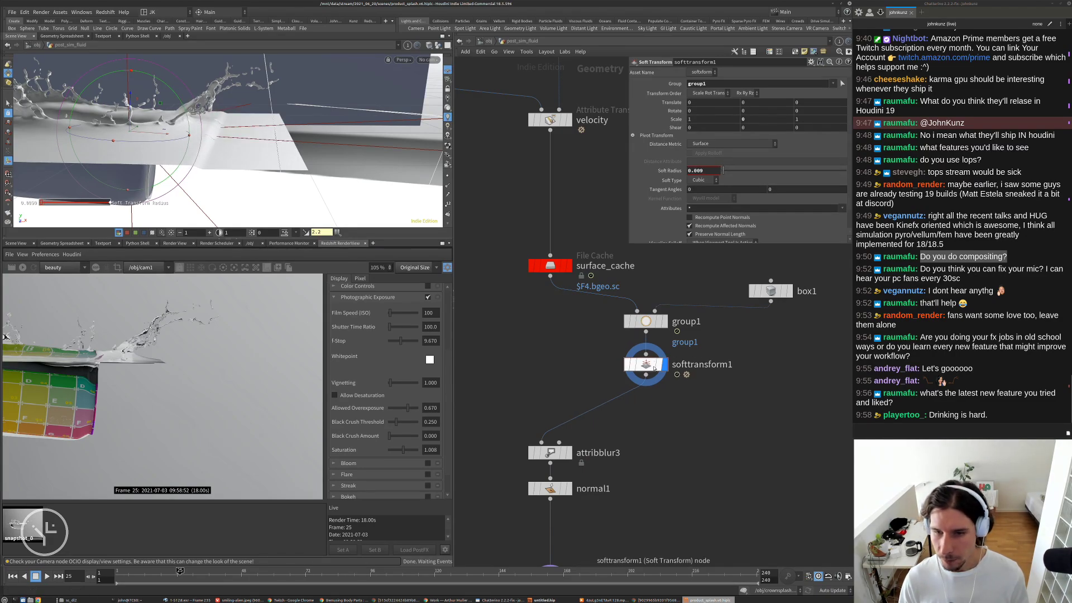
scroll(654, 358, up, 1)
scroll(621, 363, up, 1)
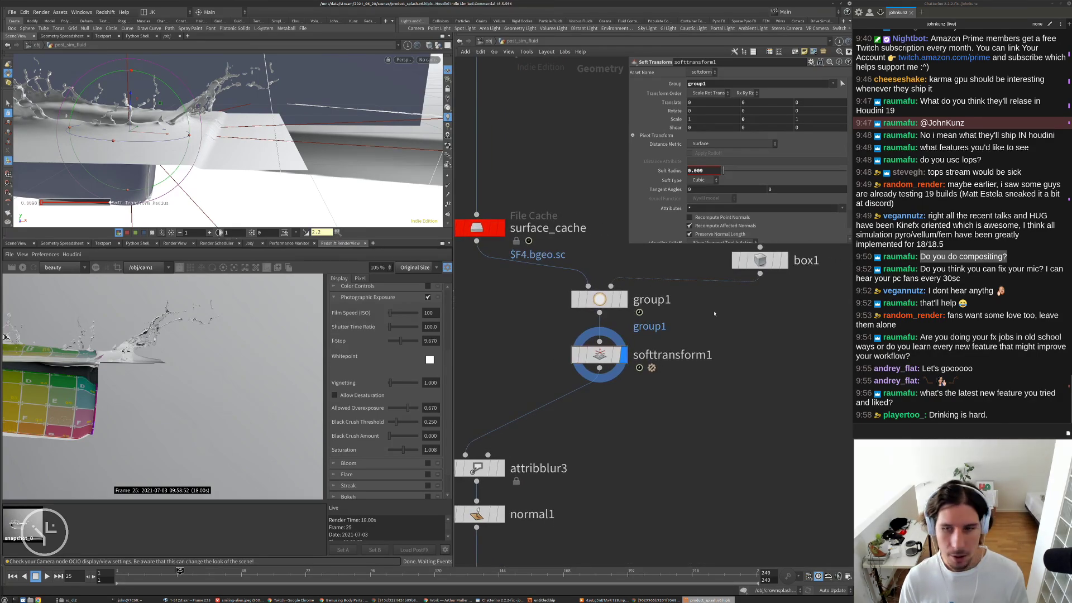
- Show box1 as a template and shift its X center farther outward along the water surface's edge
middle_drag(716, 313, 697, 326)
click(740, 273)
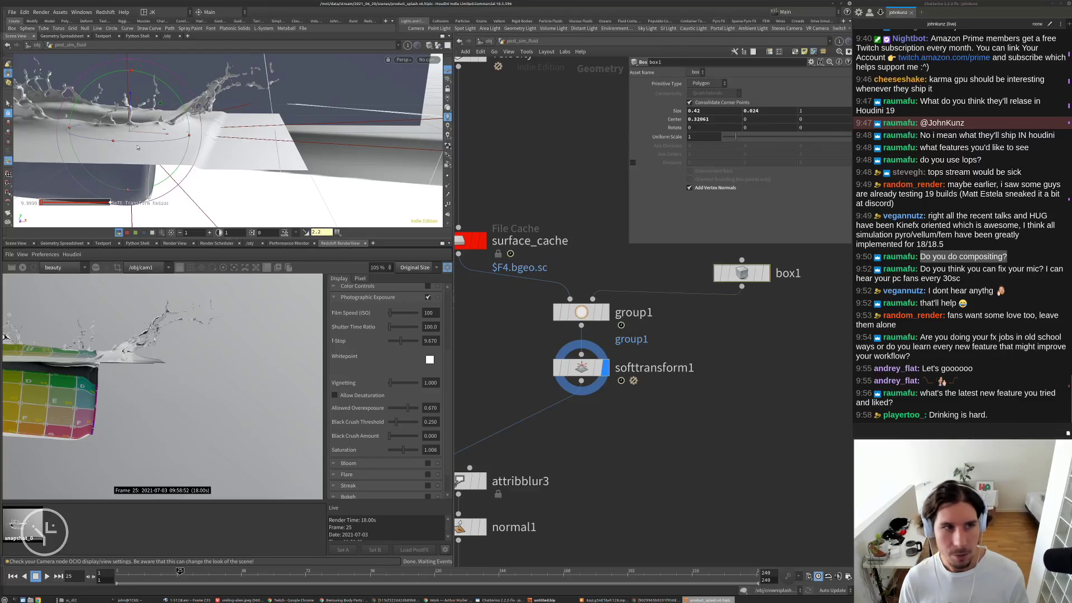
alt+right_drag(313, 139, 235, 140)
click(760, 272)
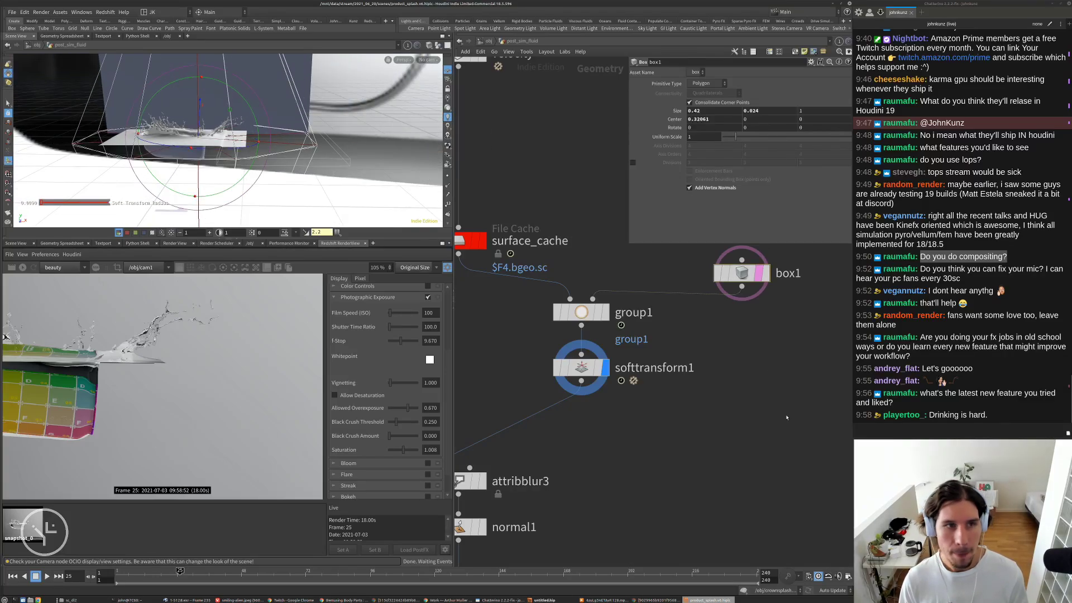
middle_drag(707, 112, 696, 137)
alt+drag(291, 158, 283, 143)
alt+right_drag(284, 143, 303, 141)
alt+drag(304, 140, 348, 104)
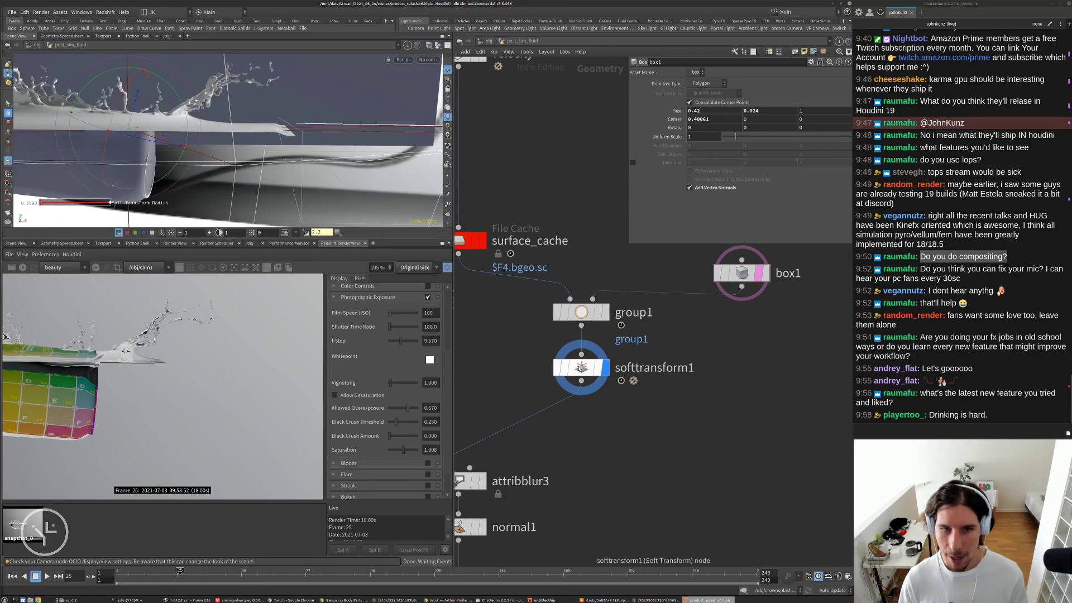
- Raise softtransform1's Soft Radius to 0.104 for a smoother falloff at the water's edge
click(581, 368)
drag(725, 170, 734, 170)
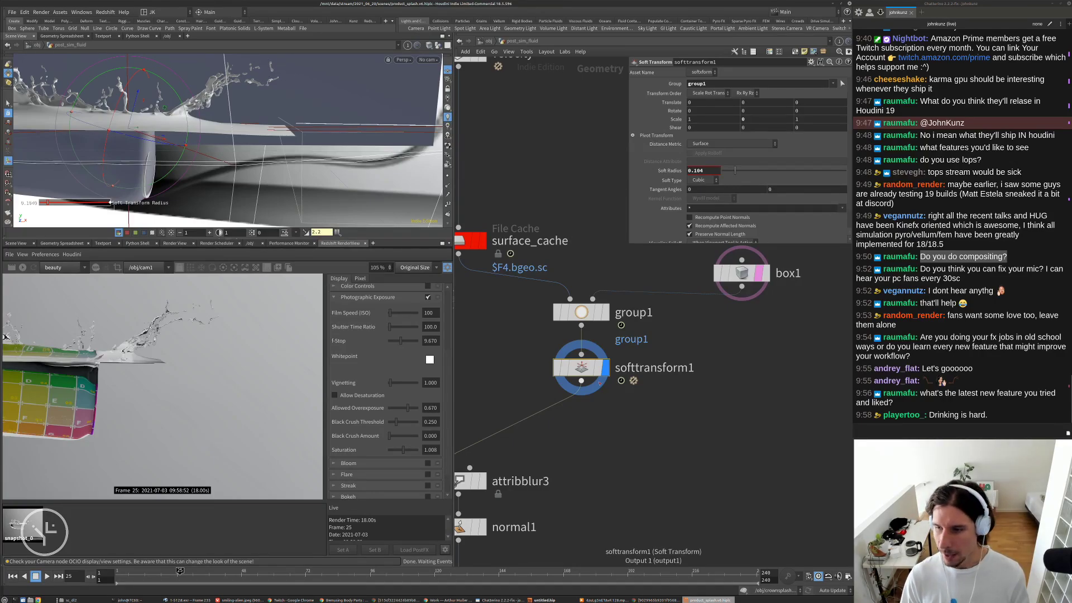
middle_drag(653, 435, 682, 380)
scroll(682, 374, down, 2)
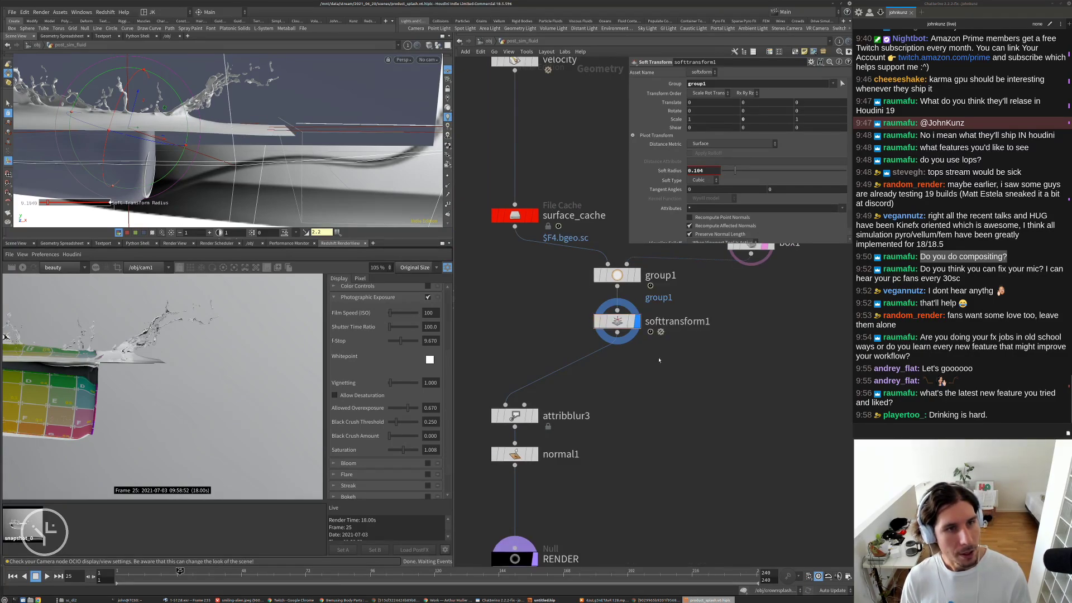
alt+right_drag(329, 189, 268, 146)
alt+drag(269, 147, 294, 164)
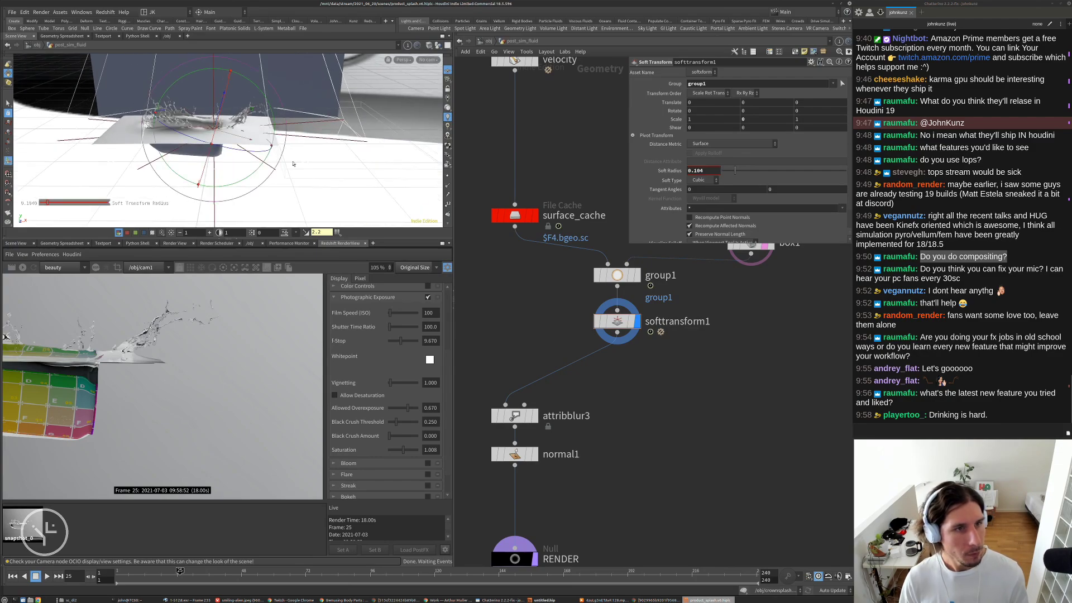
- Duplicate box1 beside the original and show the copy as a template
scroll(625, 307, down, 2)
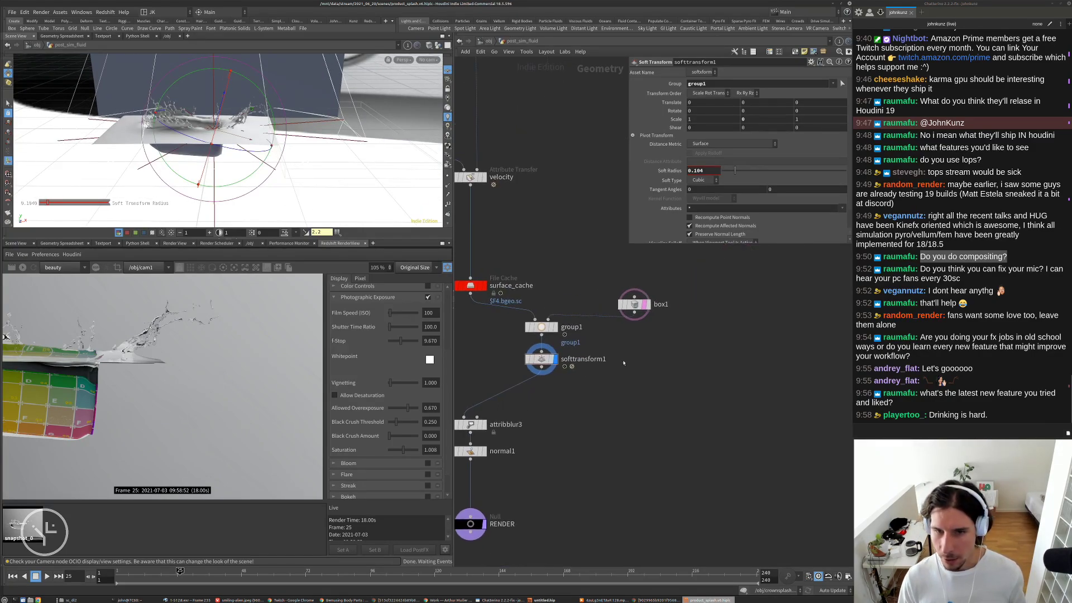
alt+drag(635, 296, 709, 296)
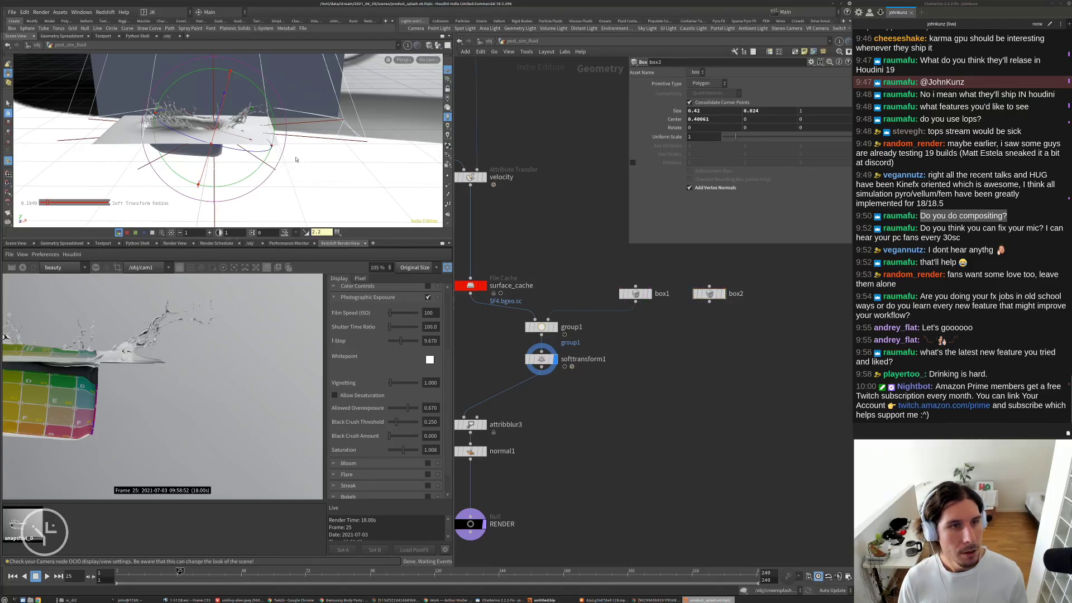
click(721, 294)
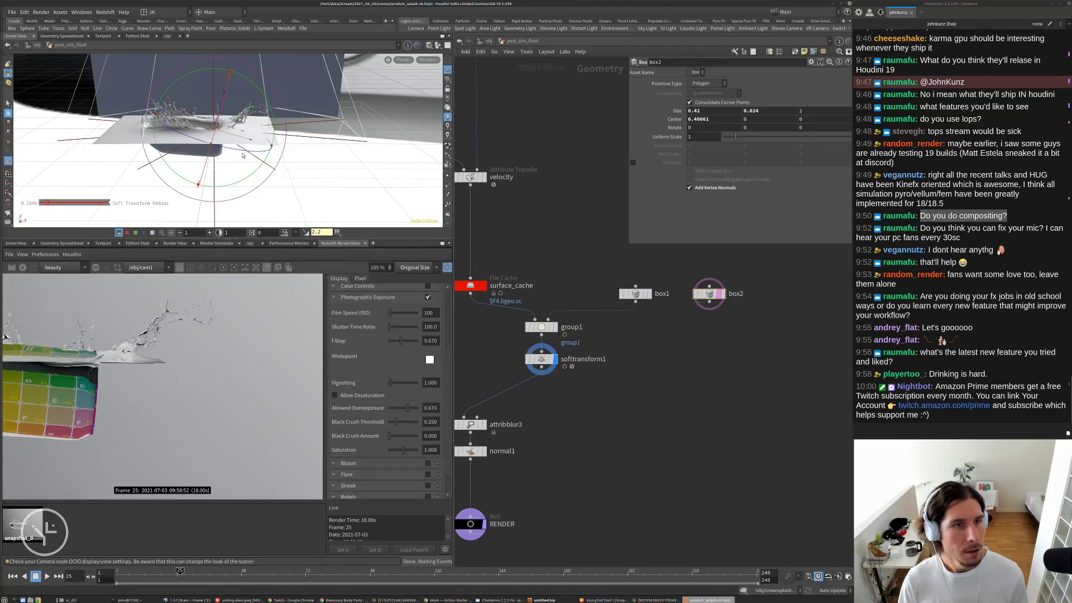
- Align the viewport transform handle to World and bring up the handle of the duplicated box
right_click(217, 132)
mouse_move(290, 157)
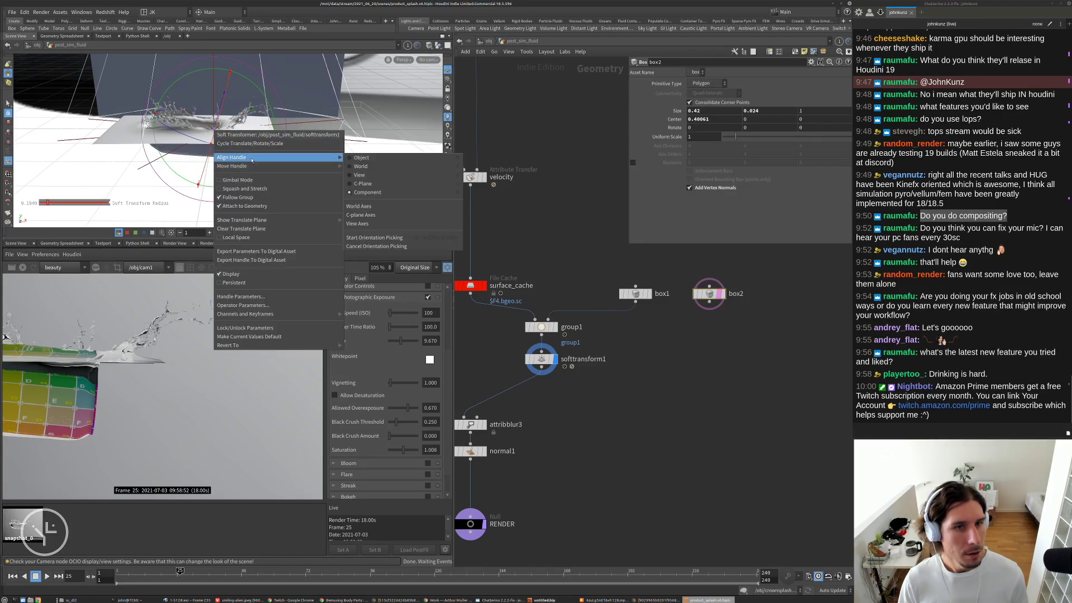
click(379, 166)
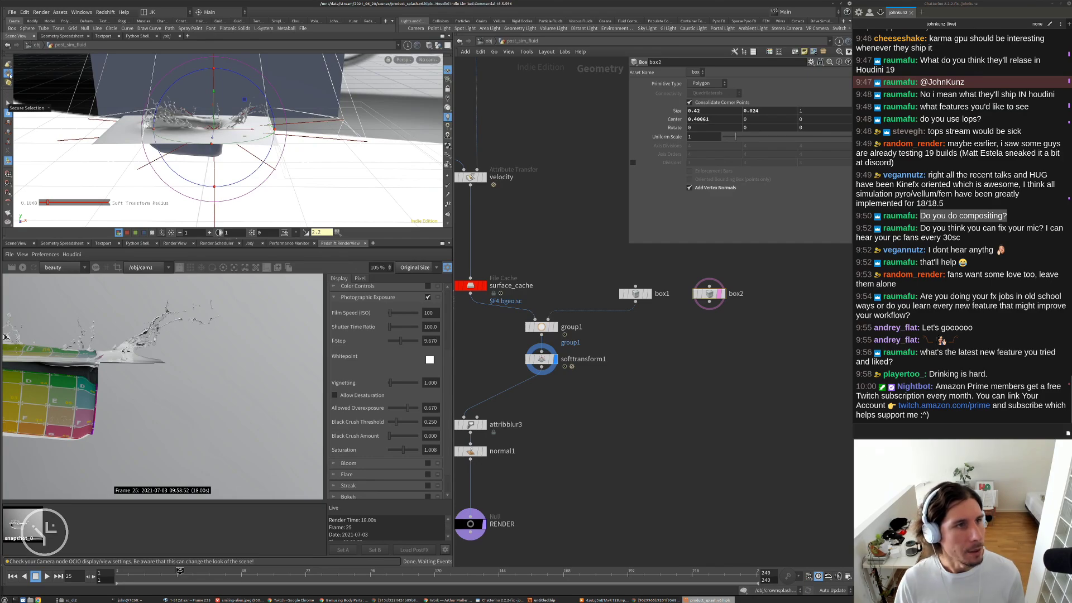
click(8, 74)
click(39, 213)
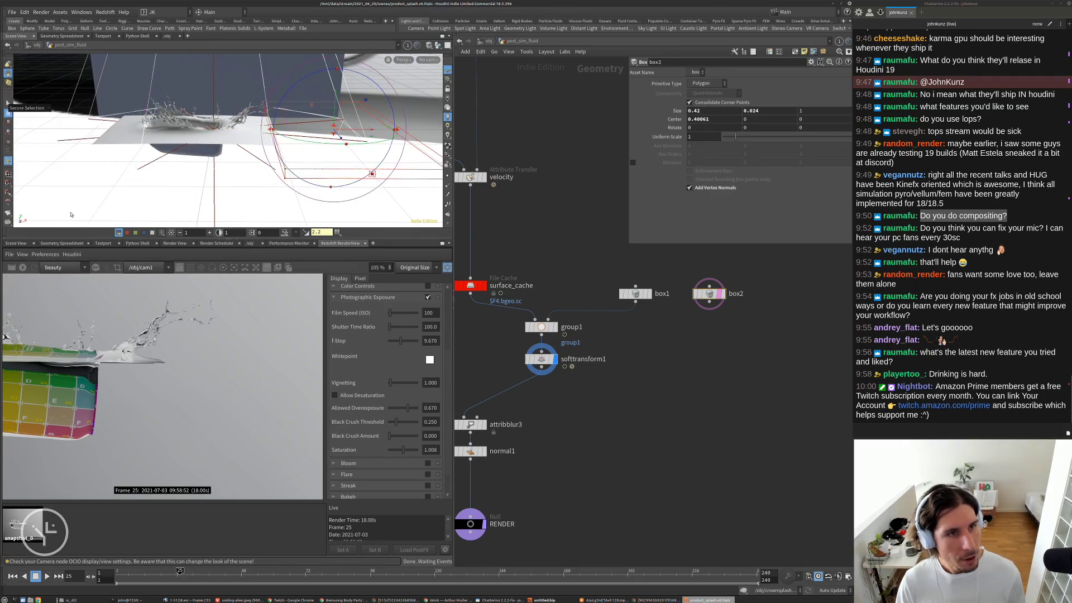
- Move the duplicated box to the water surface's opposite edge, at an X center of about -0.549
drag(376, 130, 246, 139)
alt+middle_drag(246, 138, 274, 141)
alt+right_drag(273, 141, 246, 137)
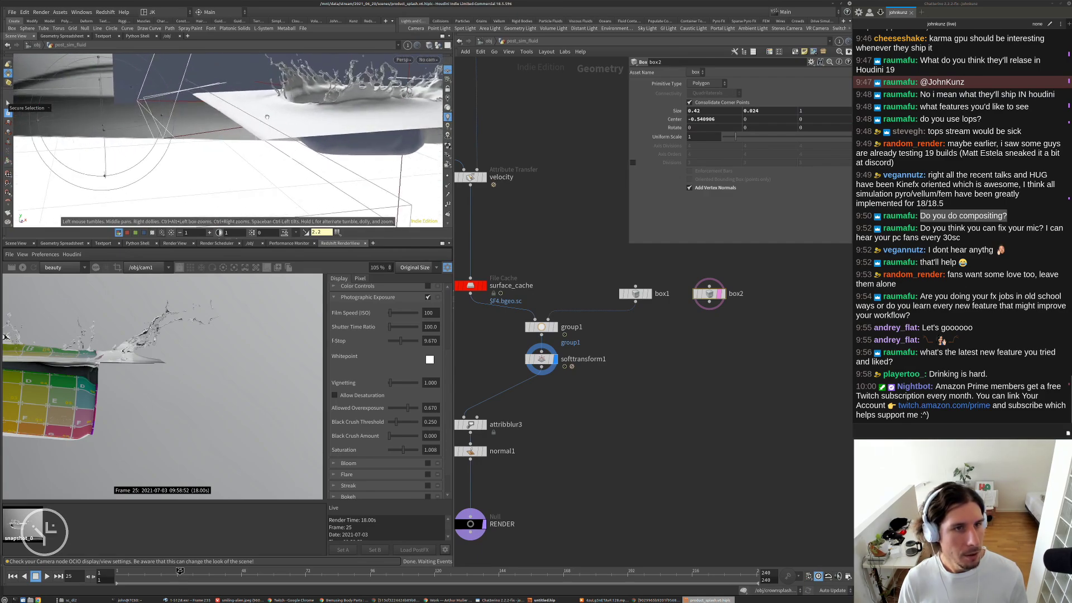
alt+drag(245, 137, 216, 107)
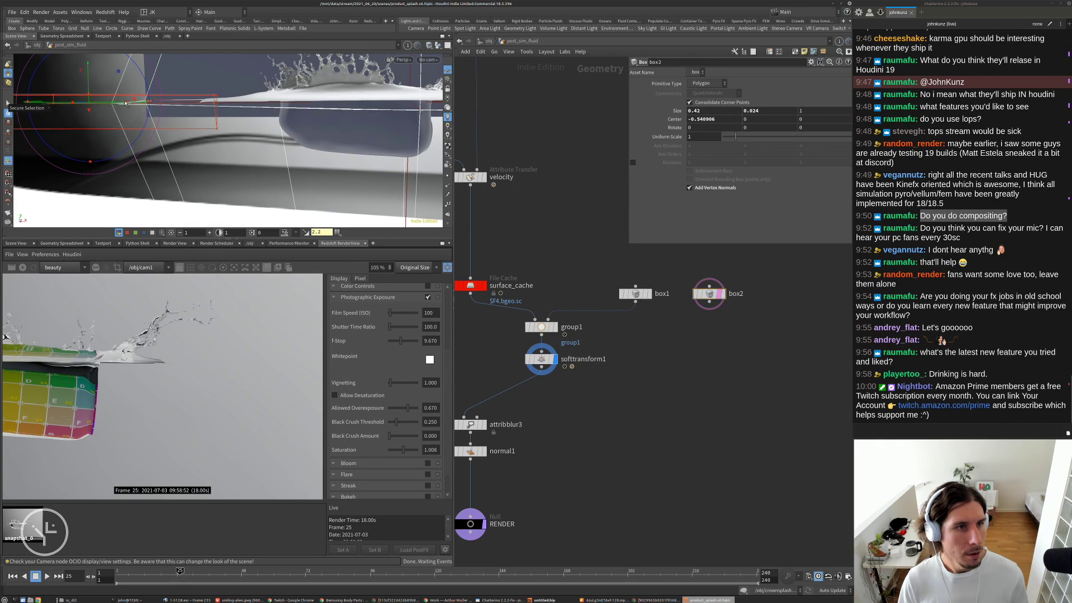
drag(126, 102, 127, 103)
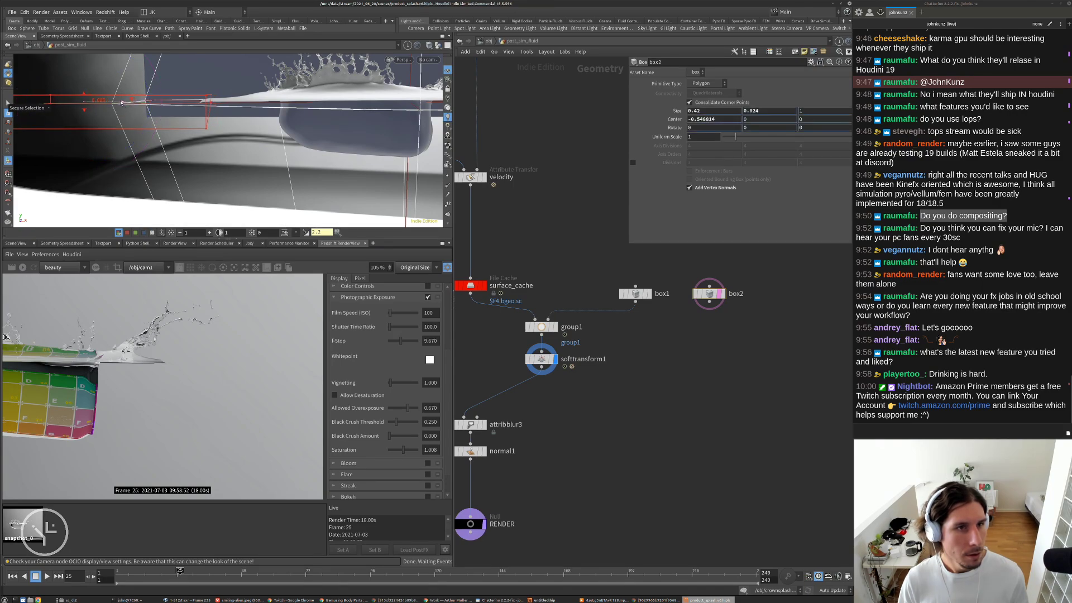
- Add a Merge node combining box1 and box2 as the bounding input of group1
key(Tab)
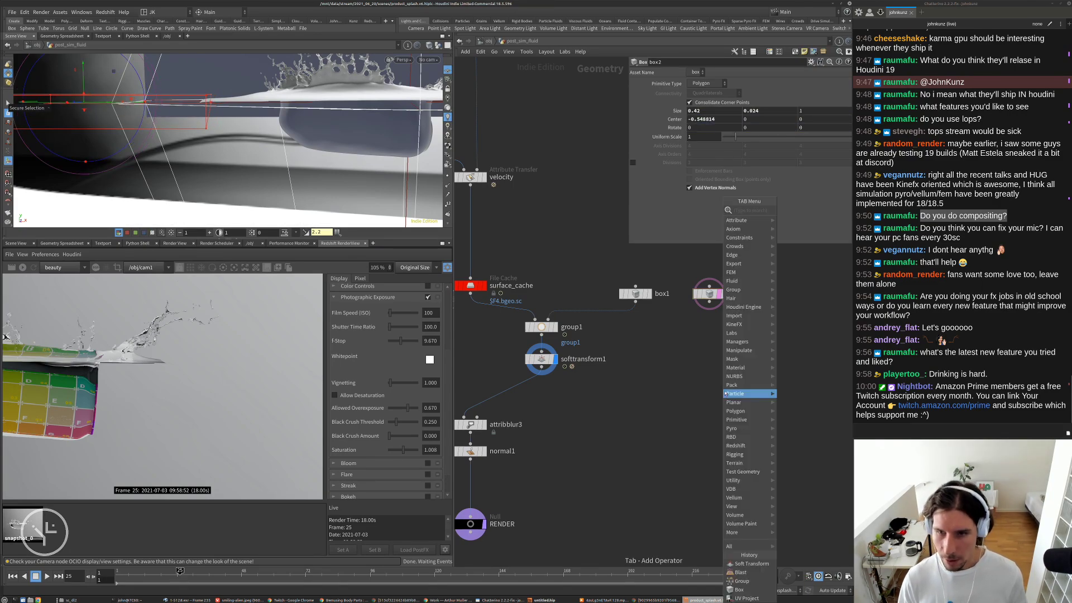
text(mer)
click(829, 212)
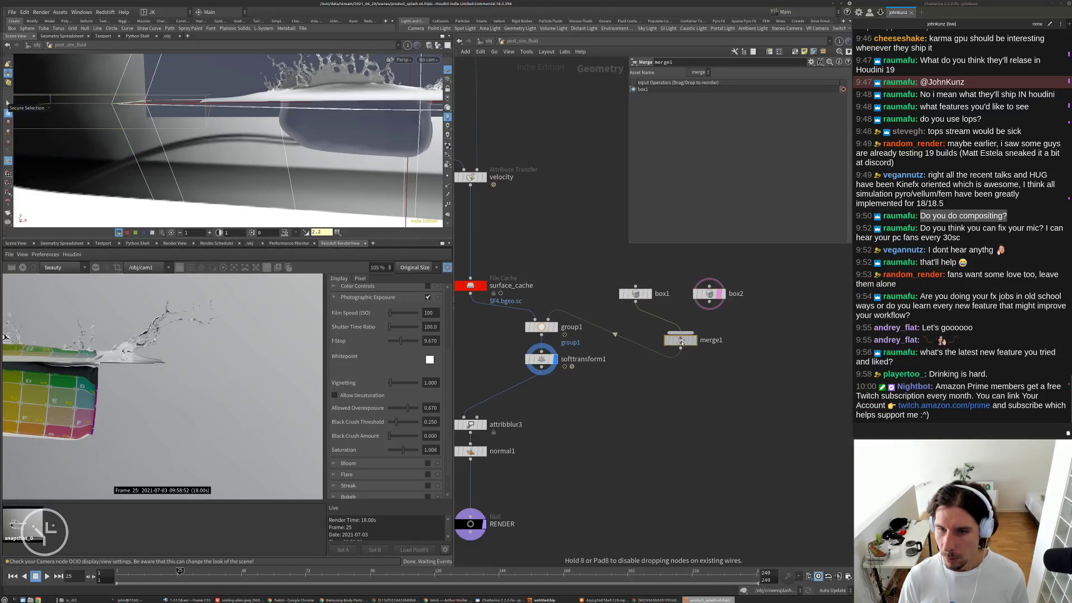
click(678, 321)
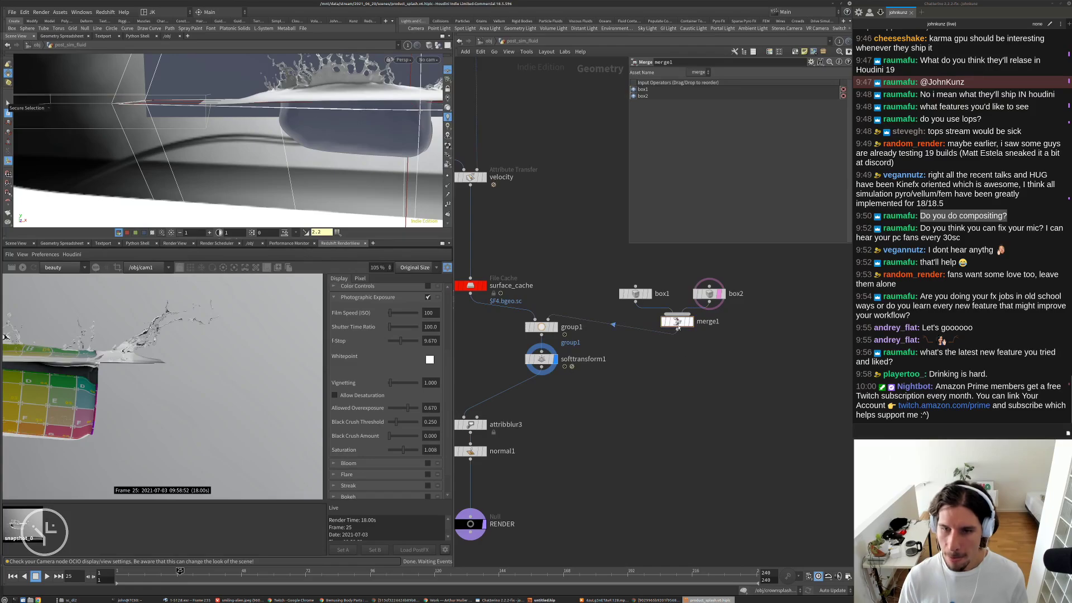
mouse_move(678, 322)
mouse_down()
mouse_move(679, 339)
mouse_move(685, 332)
mouse_up()
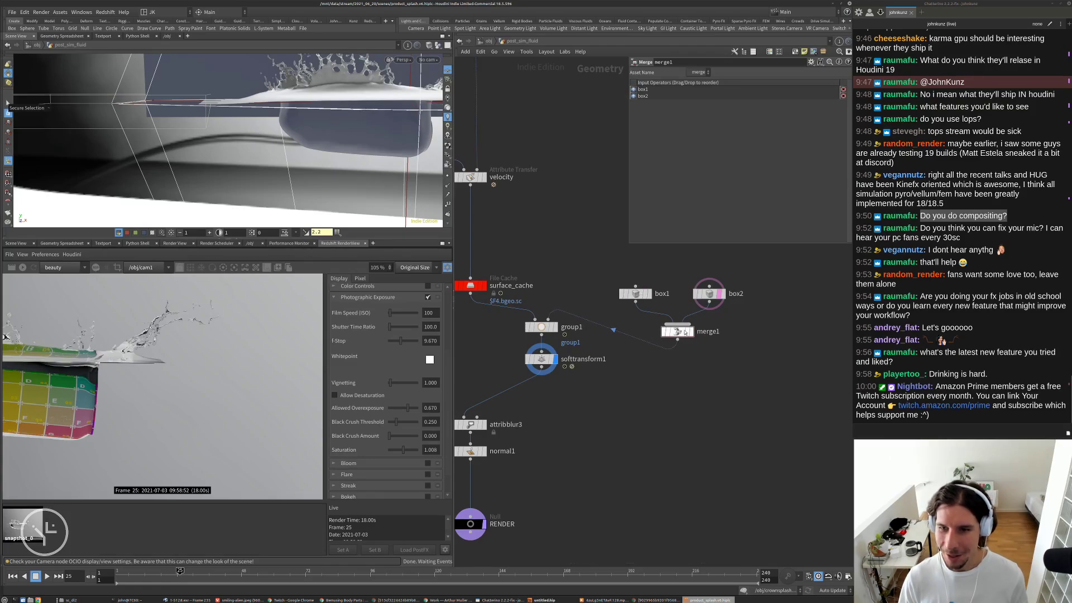
- View the flattened water surface through cam1 and hide the other objects in the viewport
middle_drag(702, 418, 713, 389)
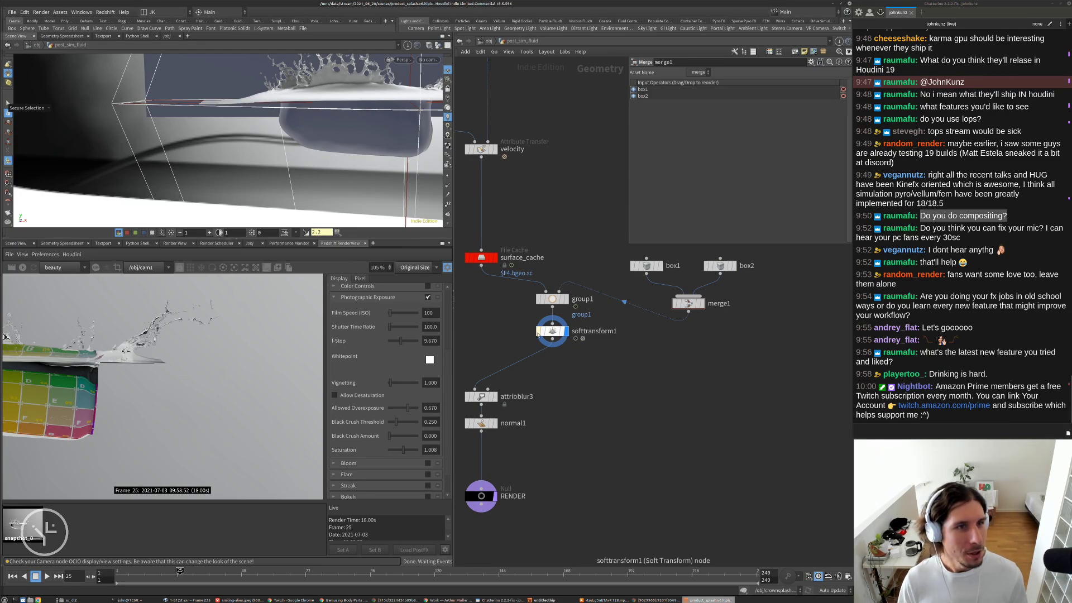
alt+drag(306, 142, 335, 140)
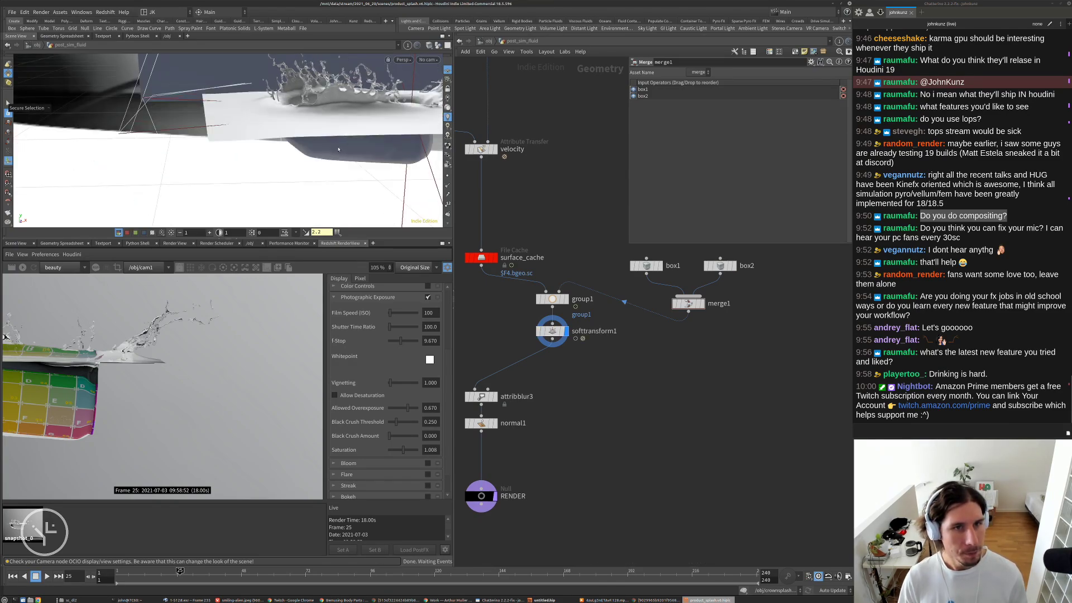
key(bracketleft)
middle_drag(611, 420, 627, 399)
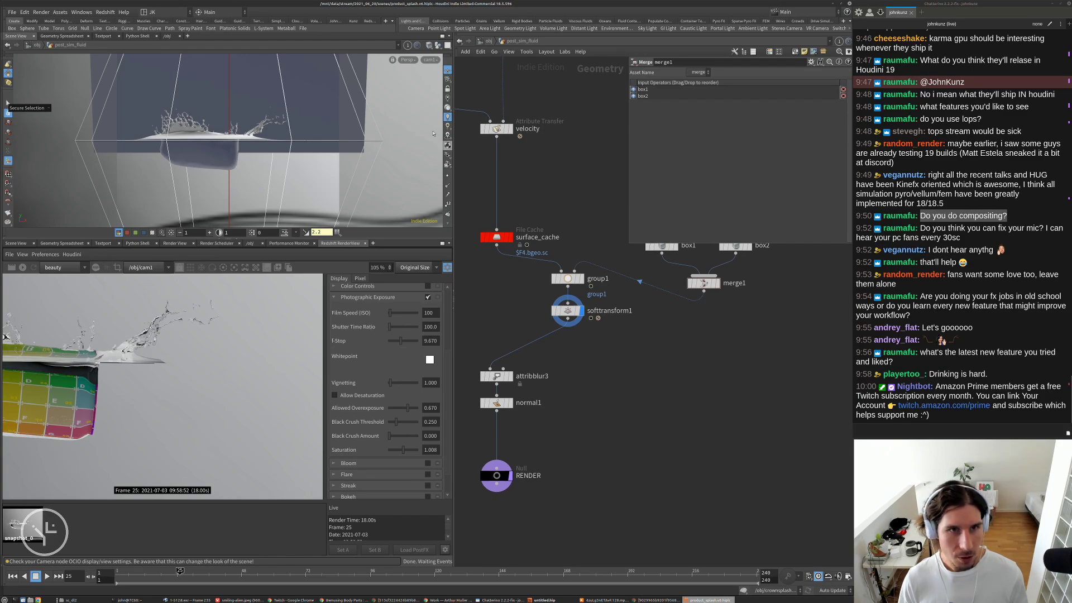
click(438, 46)
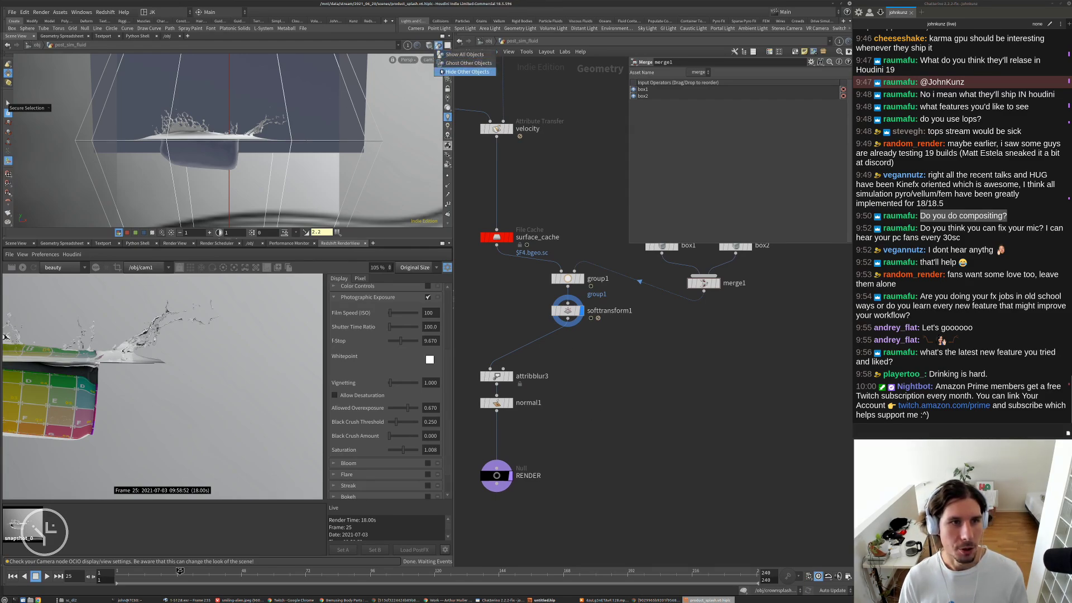
click(446, 70)
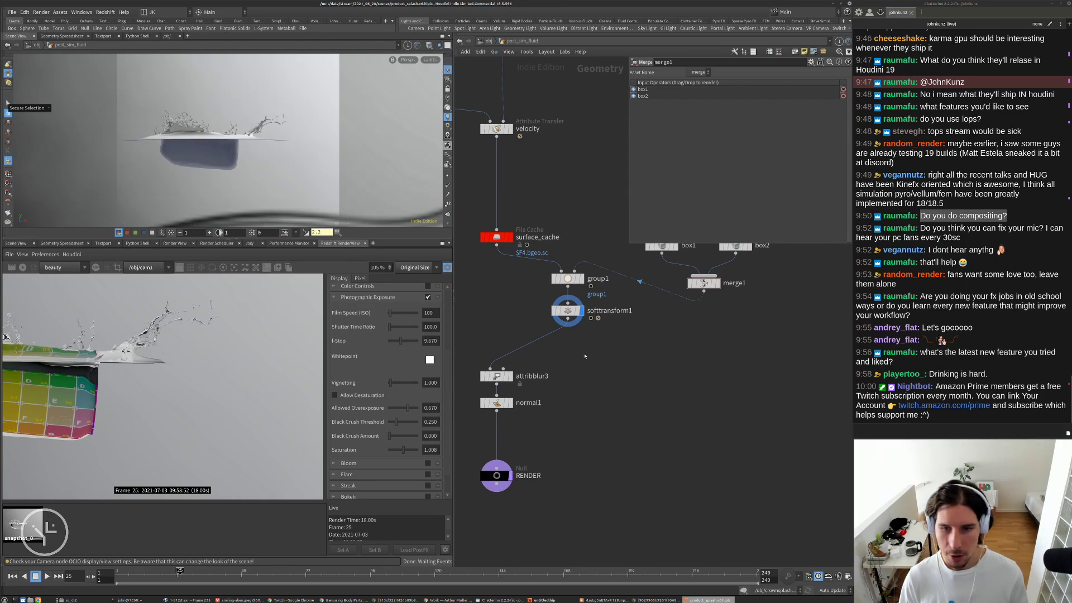
- Display normal1 and compare attribblur3 fed by surface_cache versus softtransform1, leaving softtransform1 connected
middle_drag(585, 357, 600, 353)
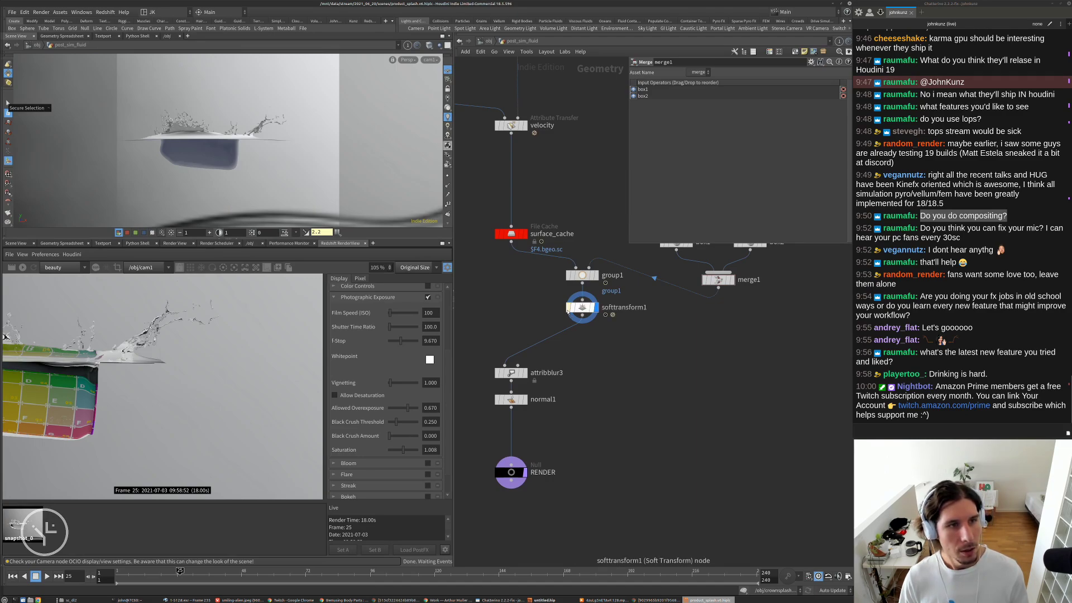
drag(509, 364, 511, 240)
click(525, 400)
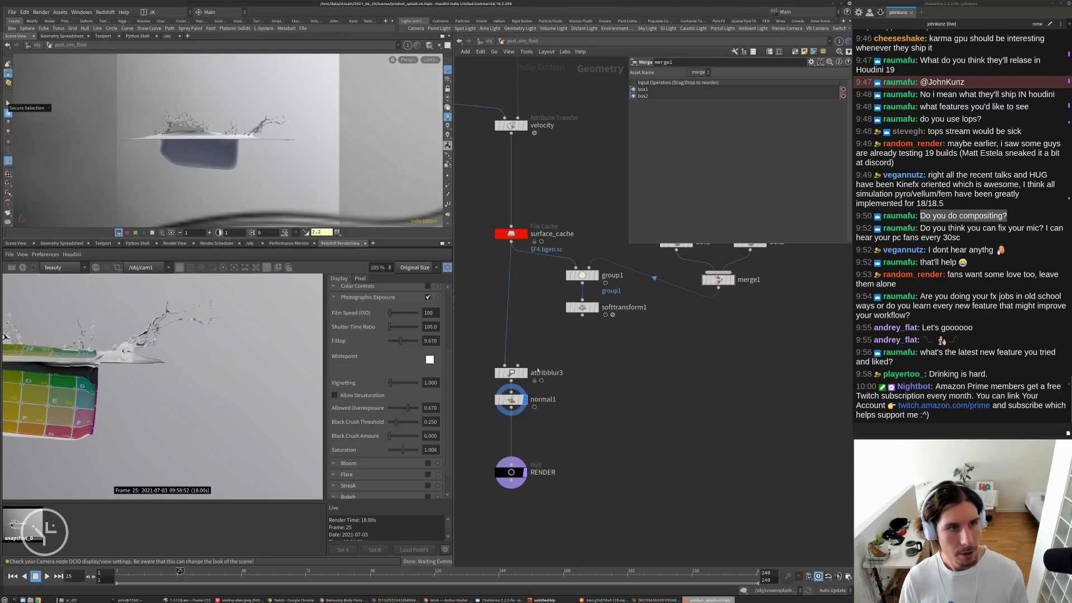
drag(505, 366, 582, 315)
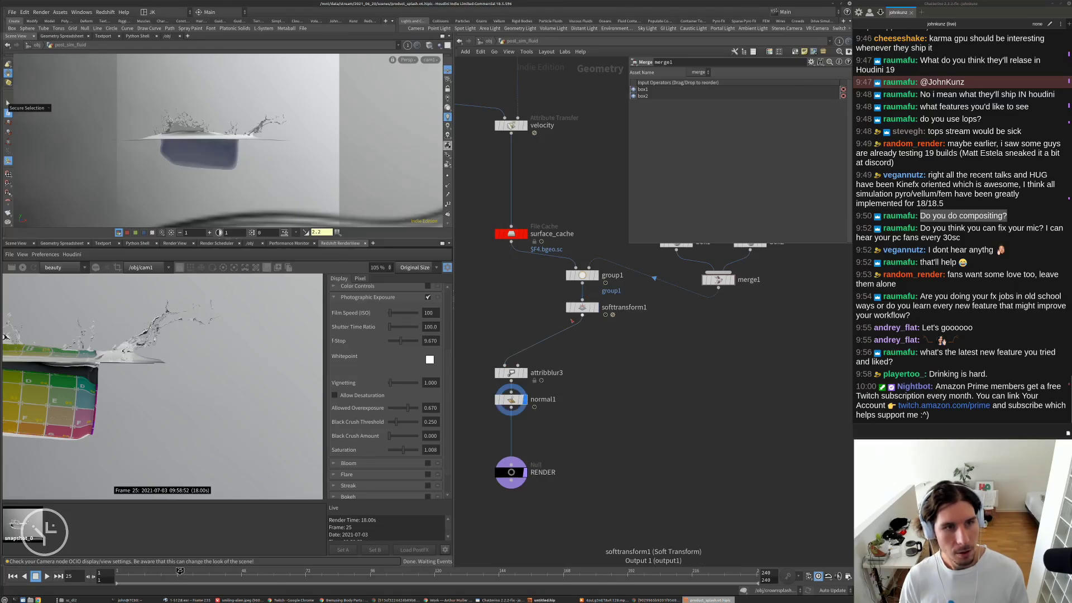
drag(501, 372, 497, 276)
drag(504, 366, 581, 317)
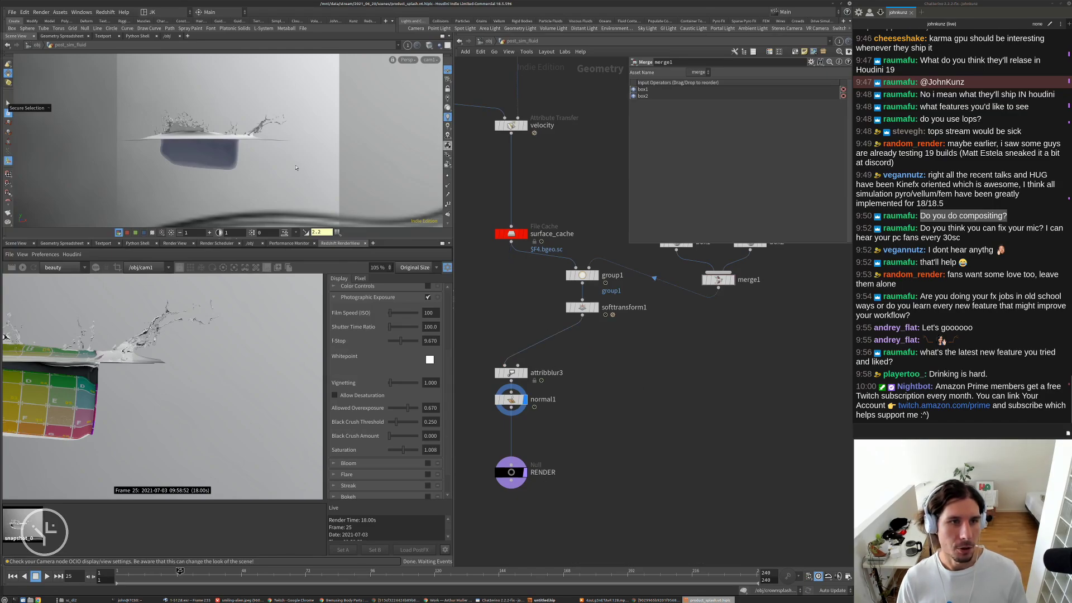
- Restart the Redshift live render and inspect the edge of the water around the splash
scroll(221, 381, down, 6)
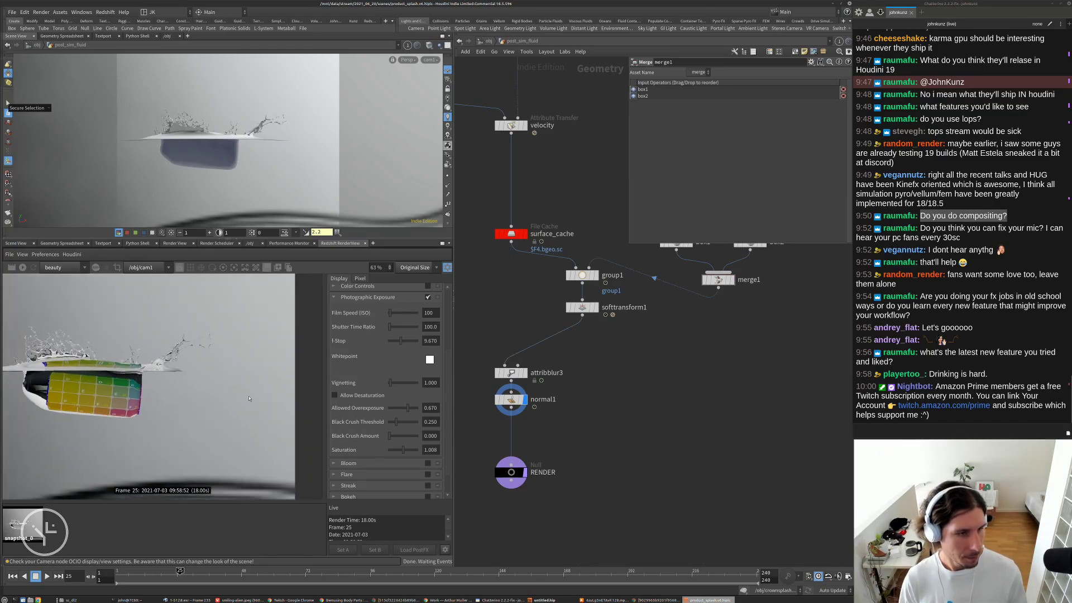
click(22, 268)
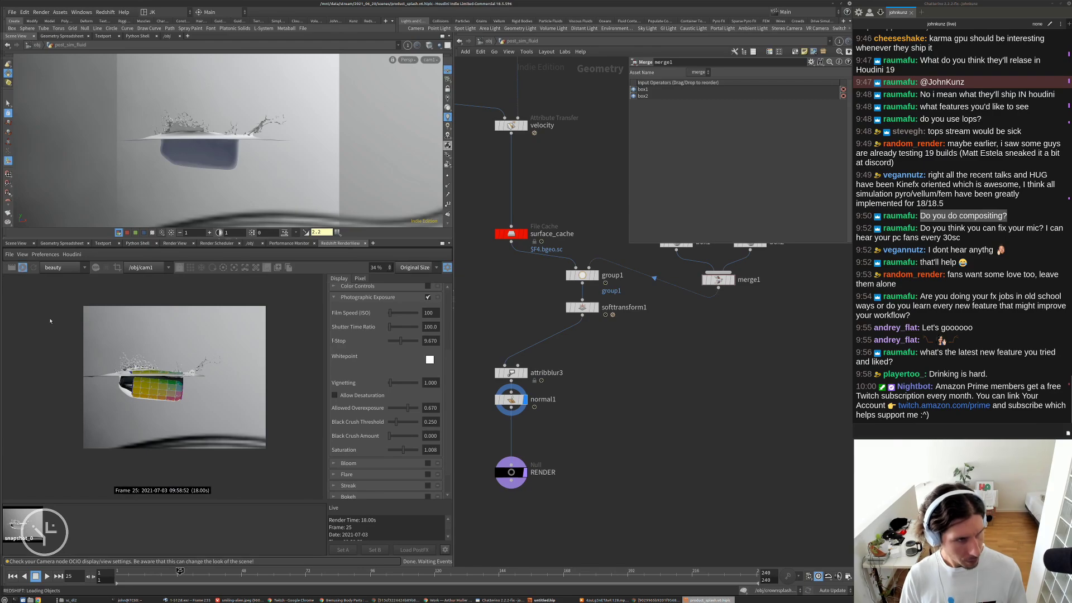
scroll(190, 391, down, 2)
scroll(182, 387, up, 2)
scroll(182, 387, up, 2)
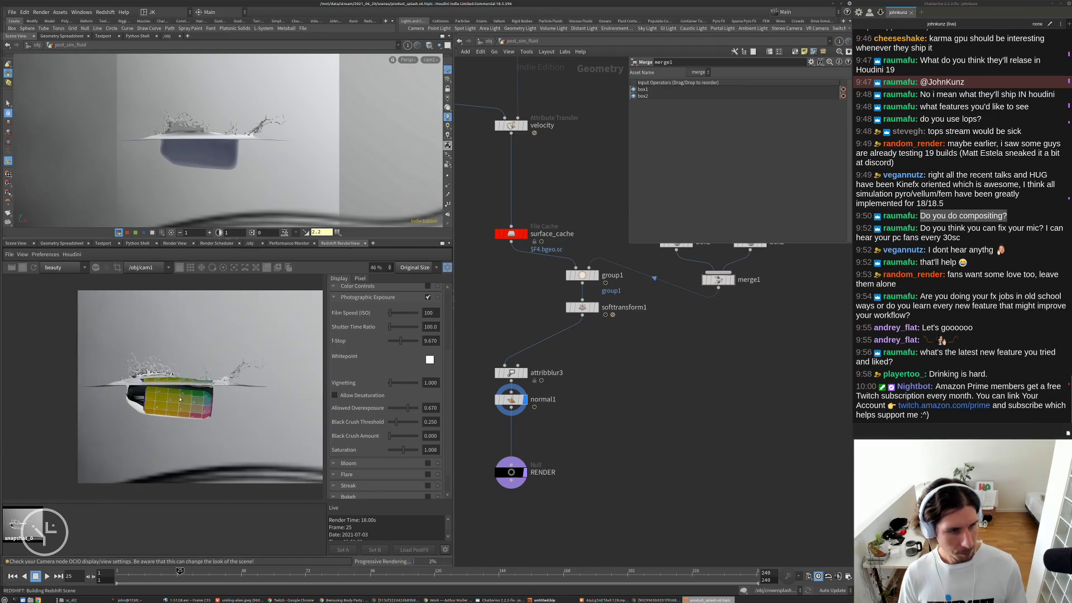
scroll(257, 398, up, 3)
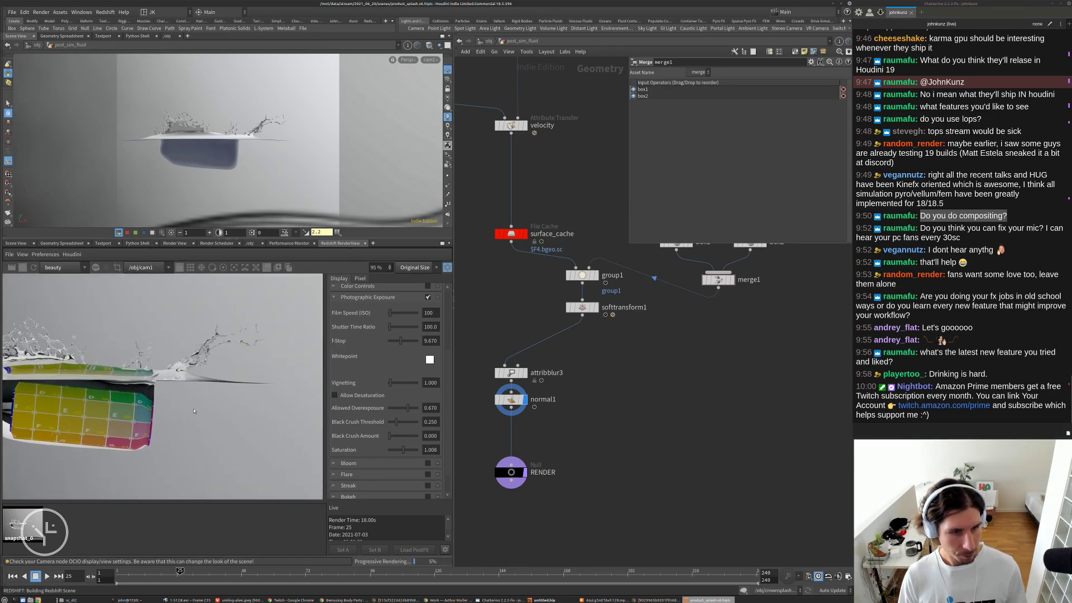
- Return to the object level and place reflection_card1 directly beneath reflection_card in the network
scroll(145, 396, down, 3)
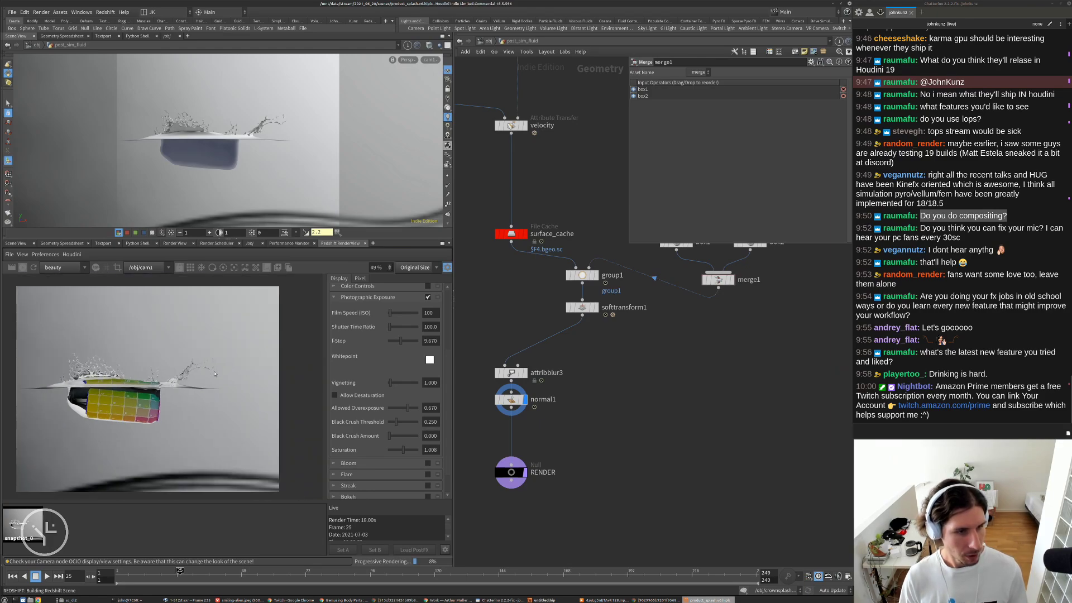
scroll(259, 381, down, 1)
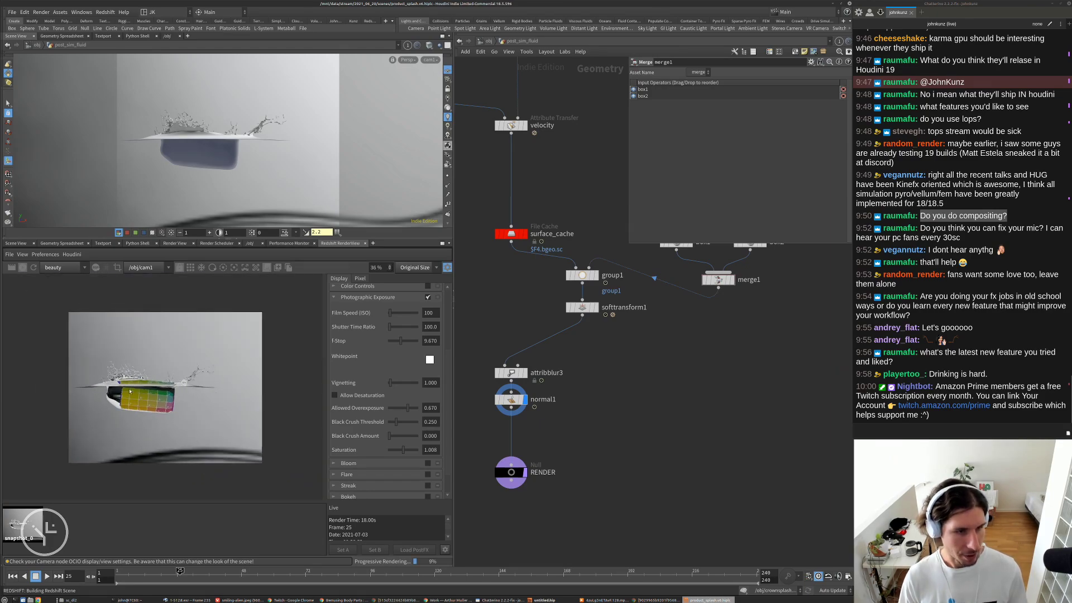
click(489, 42)
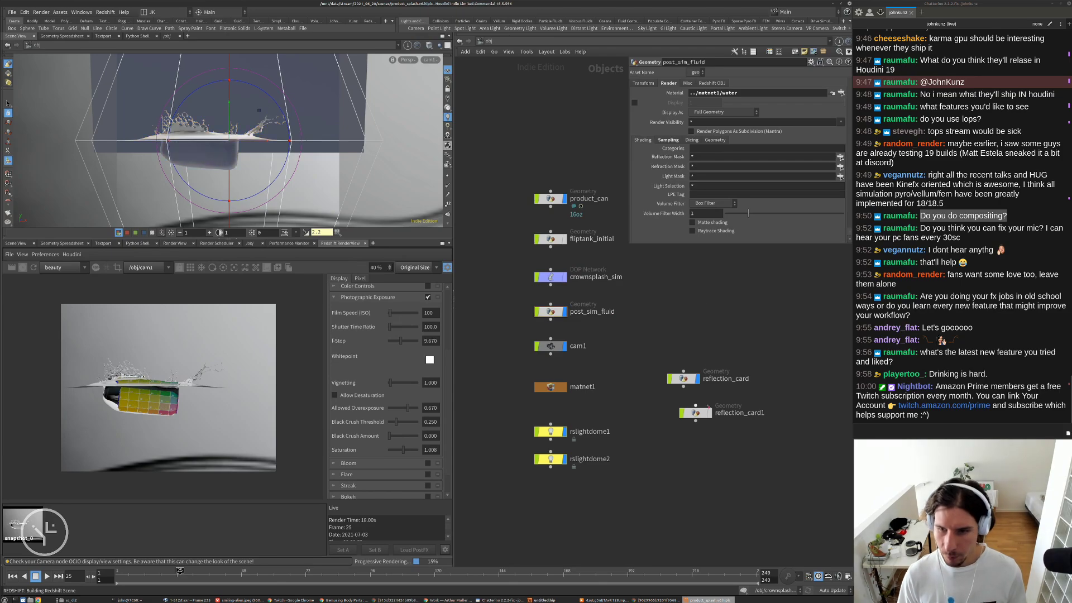
drag(695, 411, 688, 402)
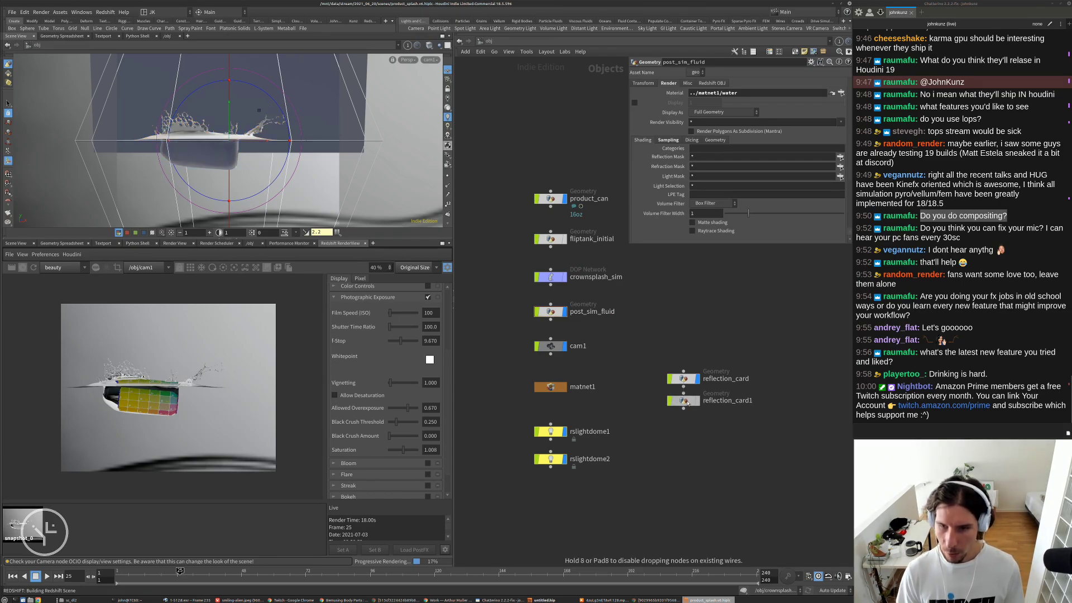
- Disable the background of the rslightdome2 dome light
click(559, 463)
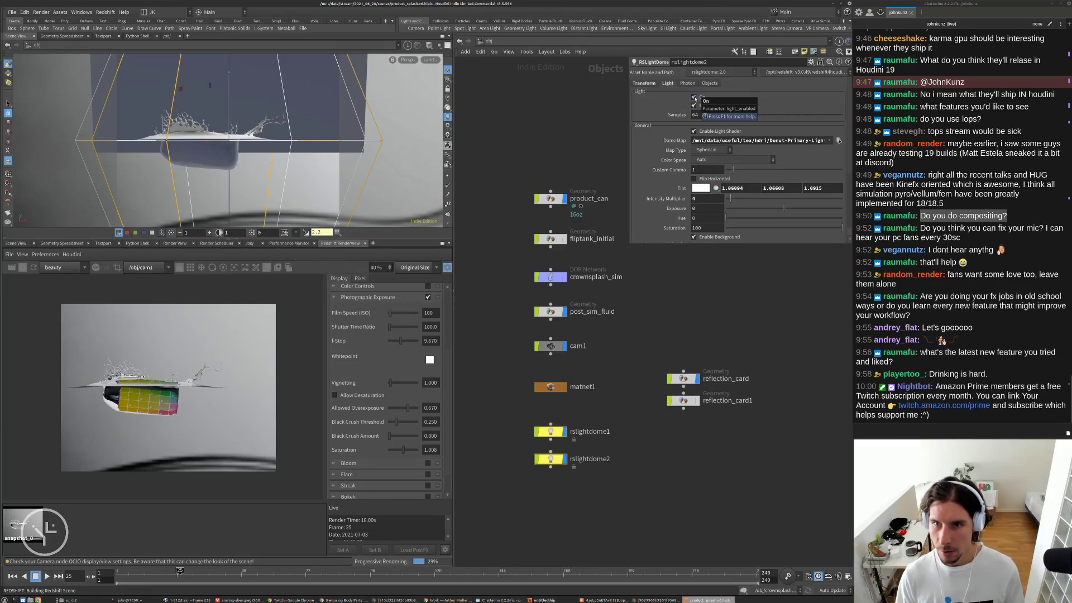
click(709, 239)
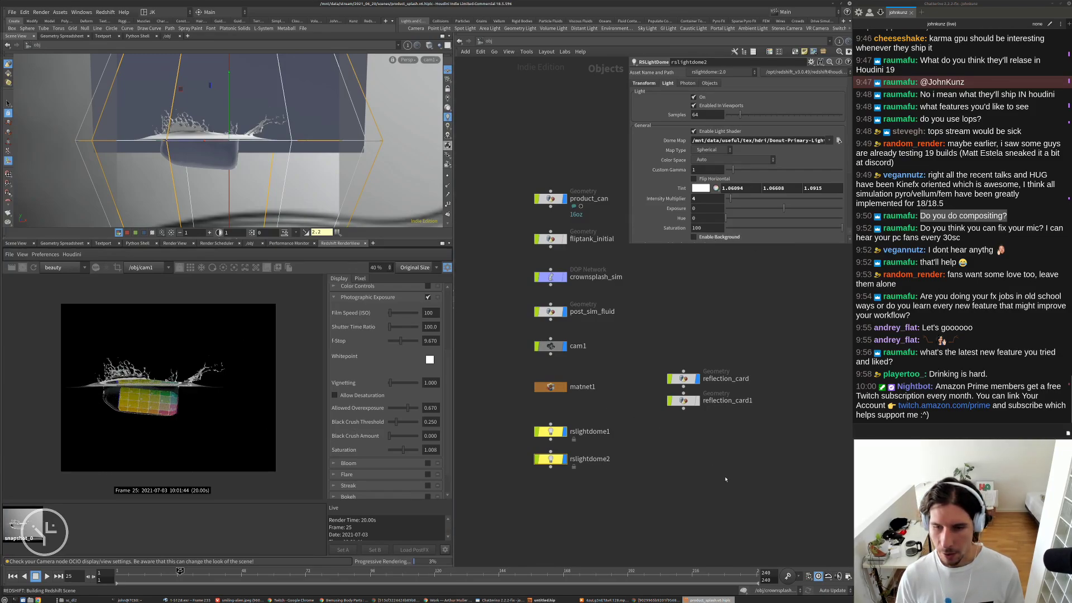
- Duplicate the reflection_card object below the existing cards and name the copy bg_card2
middle_drag(698, 379, 675, 289)
alt+drag(674, 288, 661, 376)
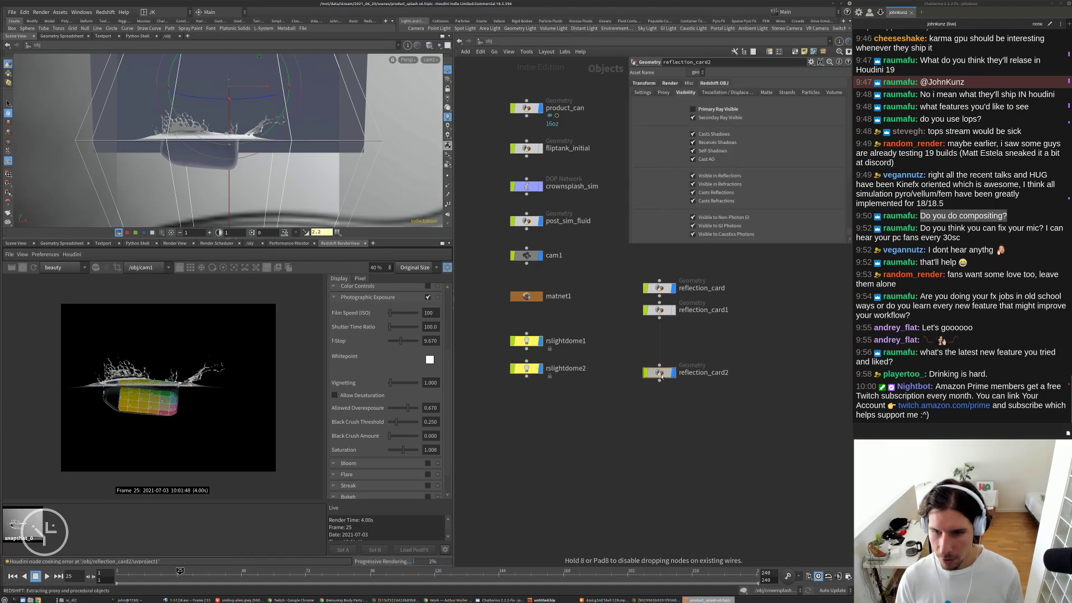
double_click(704, 372)
text(bg_card2)
key(Return)
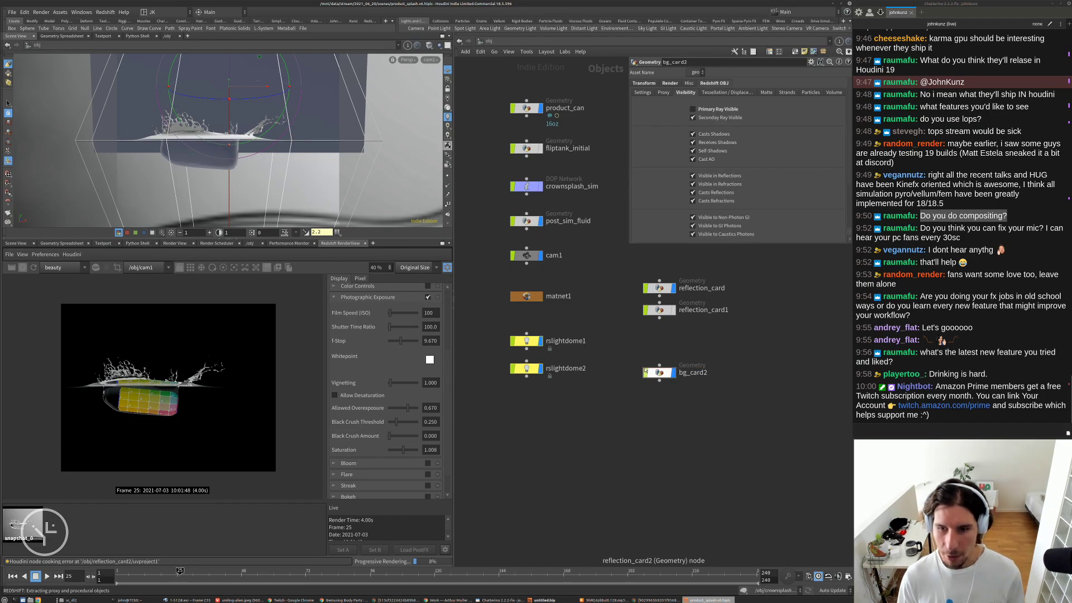
- Set bg_card2's X rotation to 90 so the card stands upright
click(7, 103)
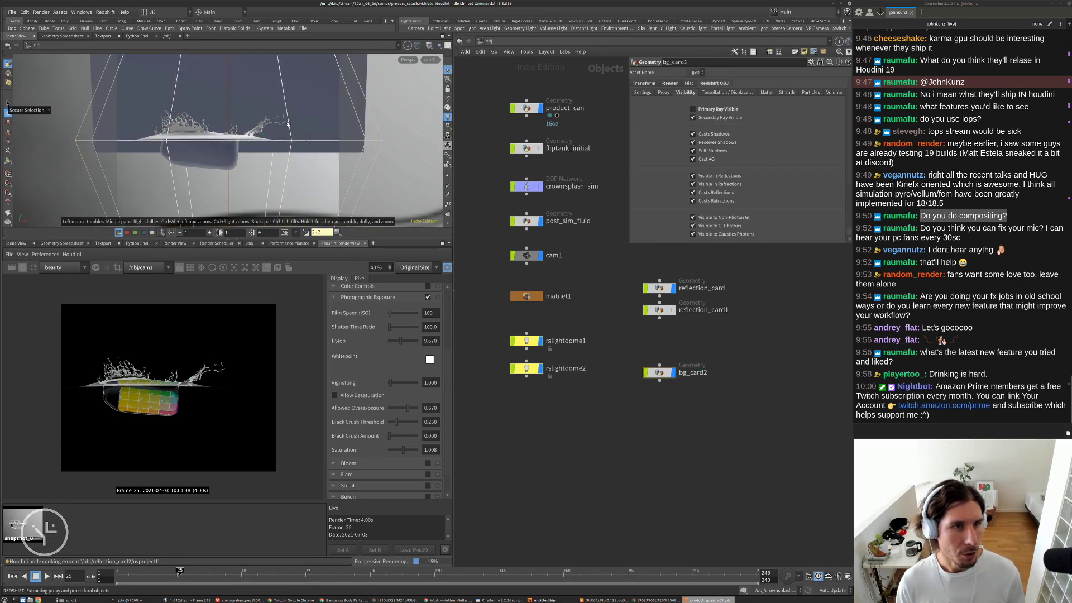
scroll(233, 122, down, 1)
alt+drag(232, 122, 298, 145)
scroll(290, 107, down, 4)
key(r)
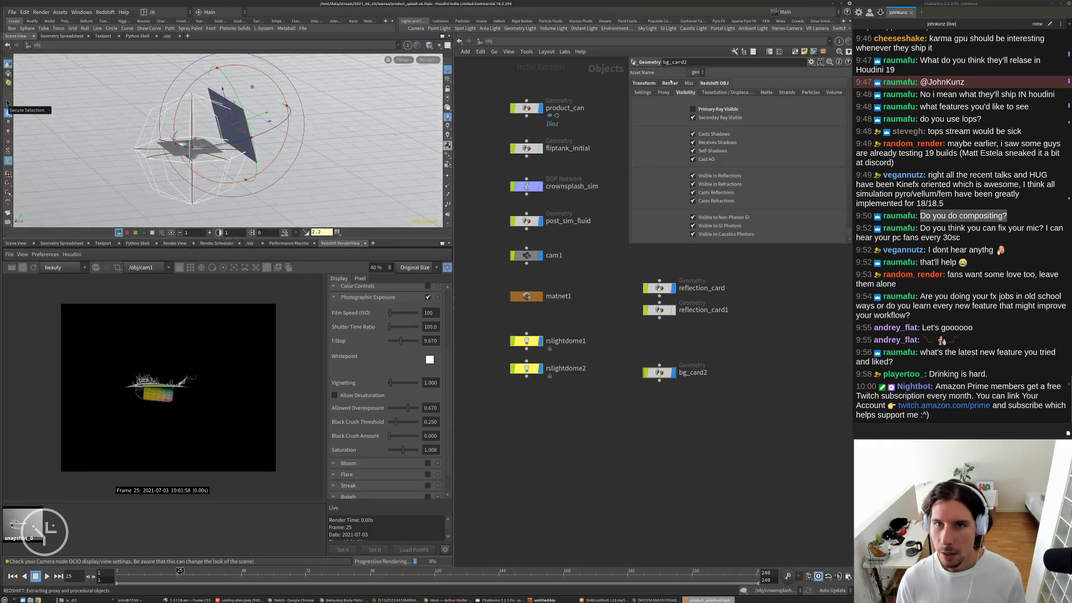
click(644, 83)
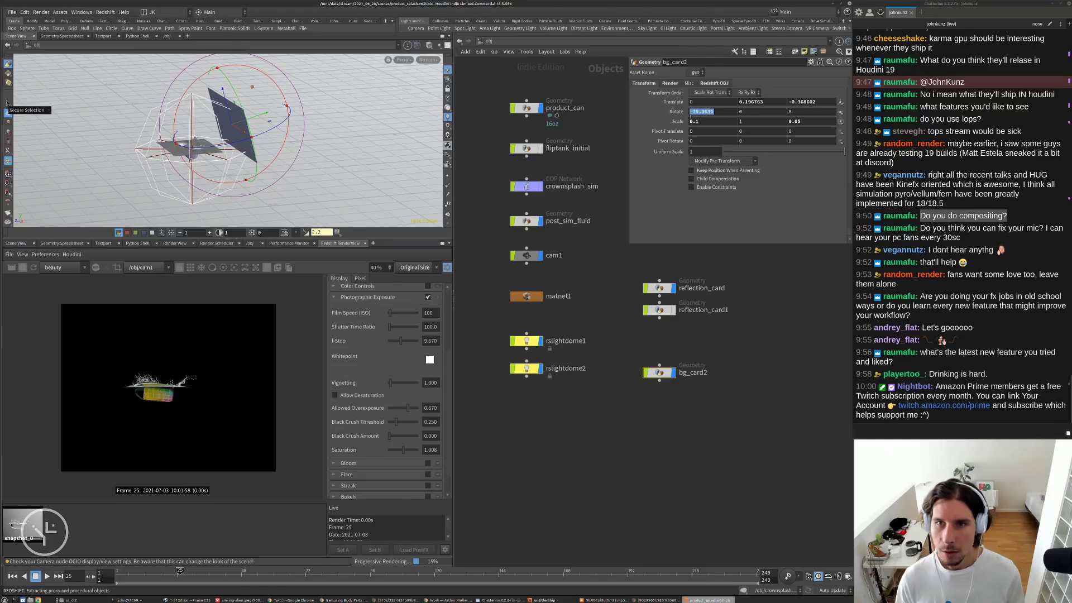
text(90)
key(Return)
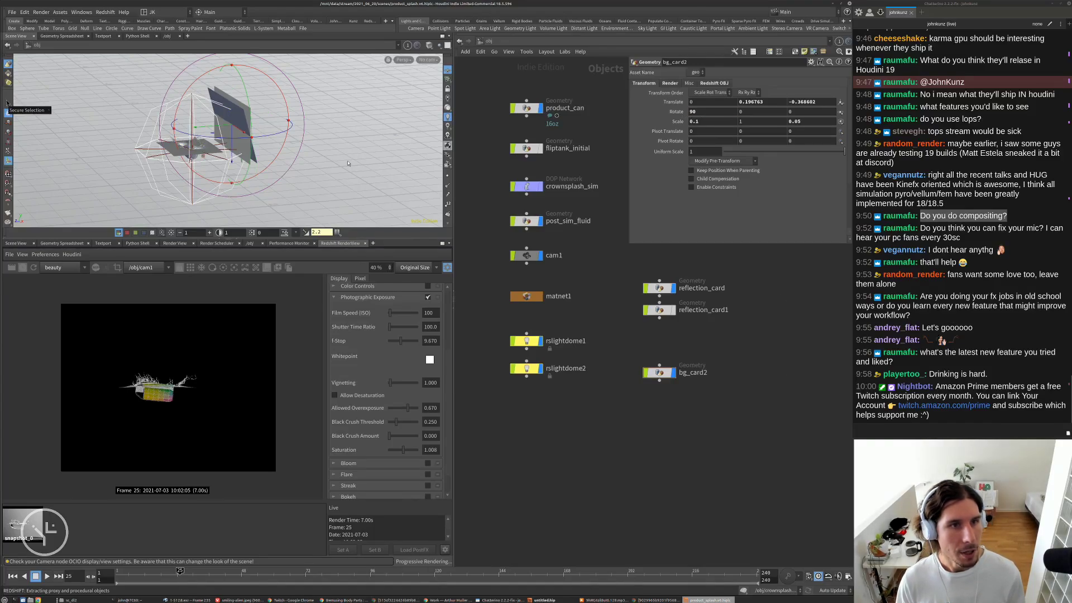
- Lower bg_card2 in the viewport and push it back behind the splash to about -0.77 in Z
mouse_move(232, 136)
mouse_down()
mouse_move(232, 155)
mouse_move(214, 141)
mouse_up()
key(bracketleft)
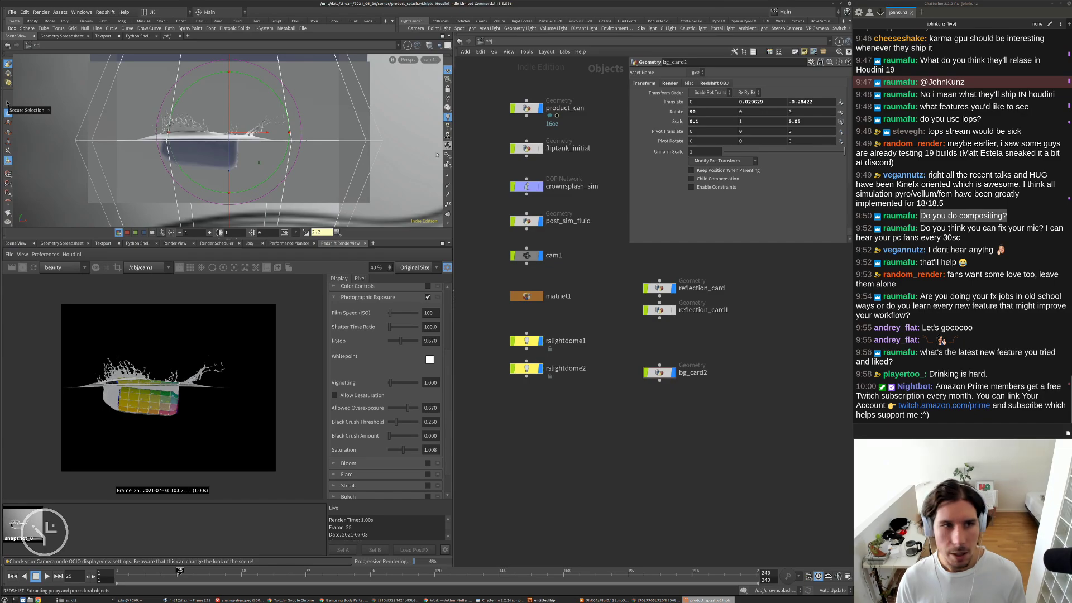
scroll(324, 146, down, 3)
alt+drag(324, 145, 244, 146)
key(r)
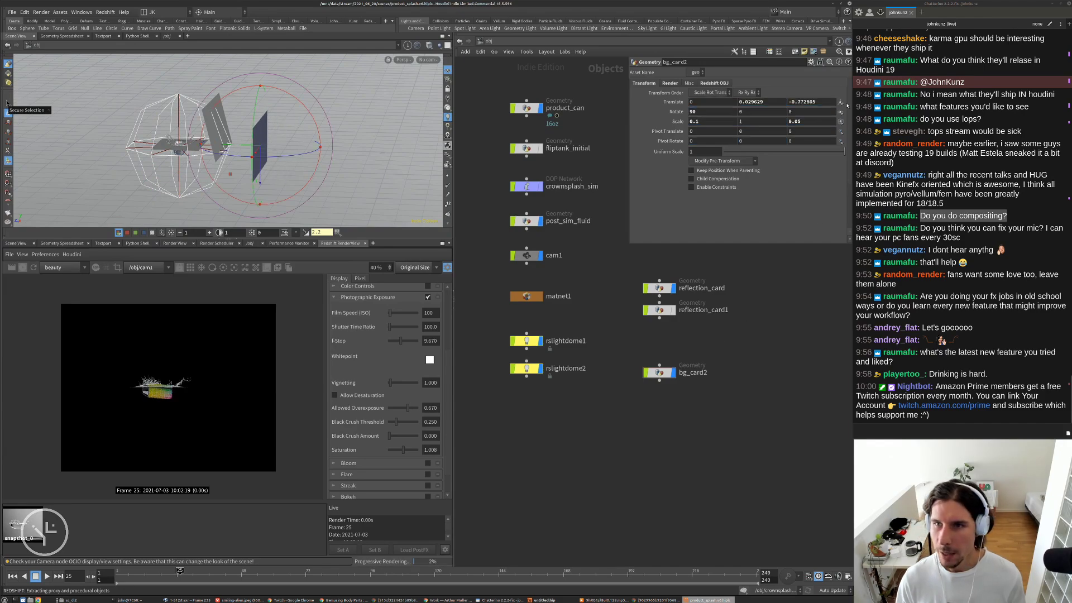
- Set bg_card2's Z scale to 0.1 after trying 0.5 and 0.25
text(5)
key(Return)
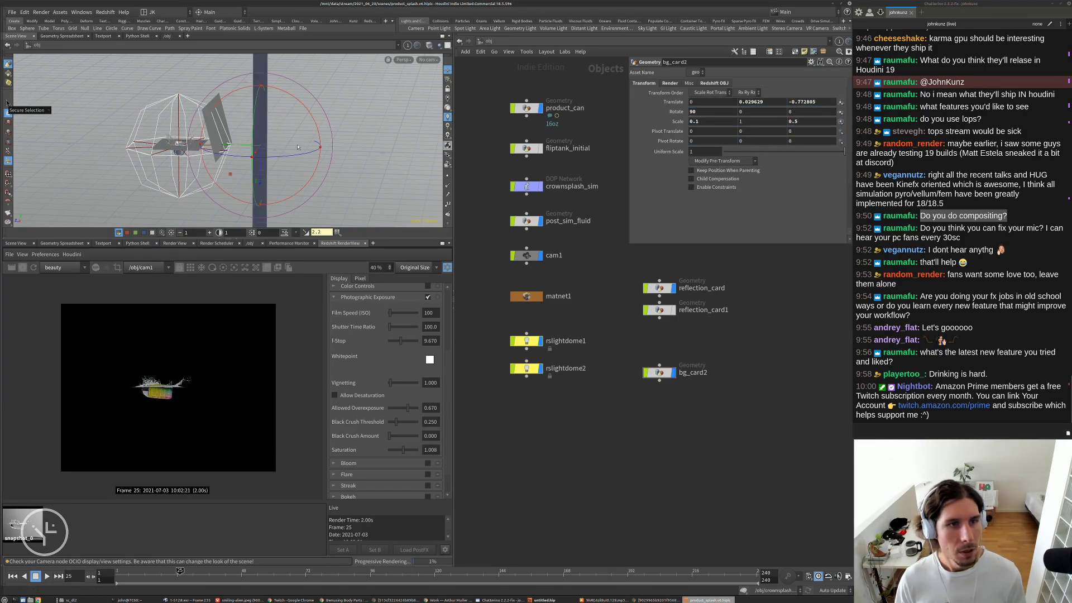
text(2)
key(Return)
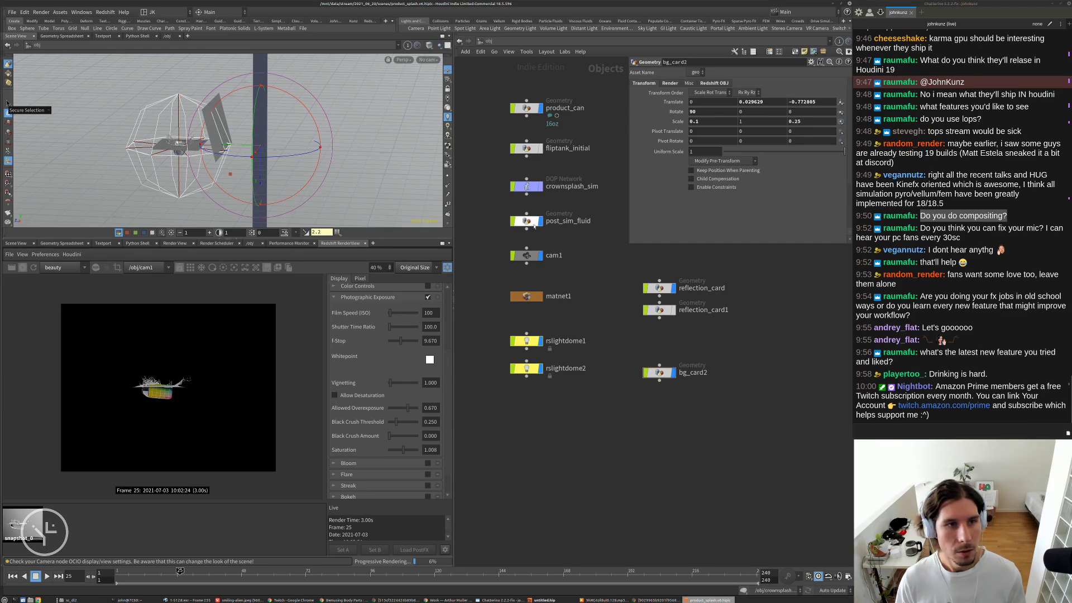
drag(803, 121, 795, 122)
text(1)
key(Return)
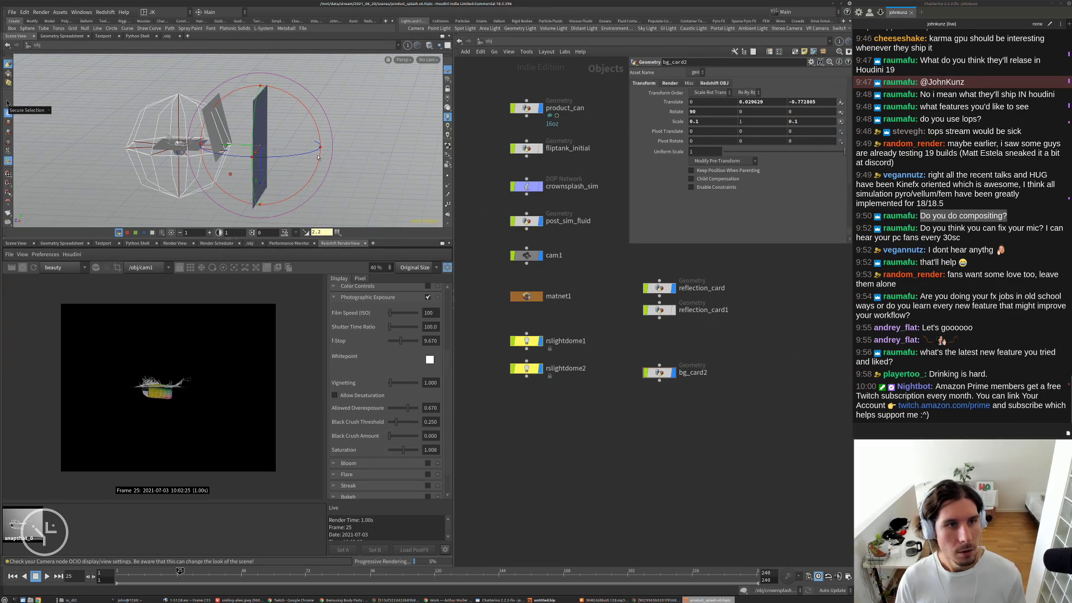
- Look through cam1 and switch reflection_card's display off and back on to compare the view
key(backslash)
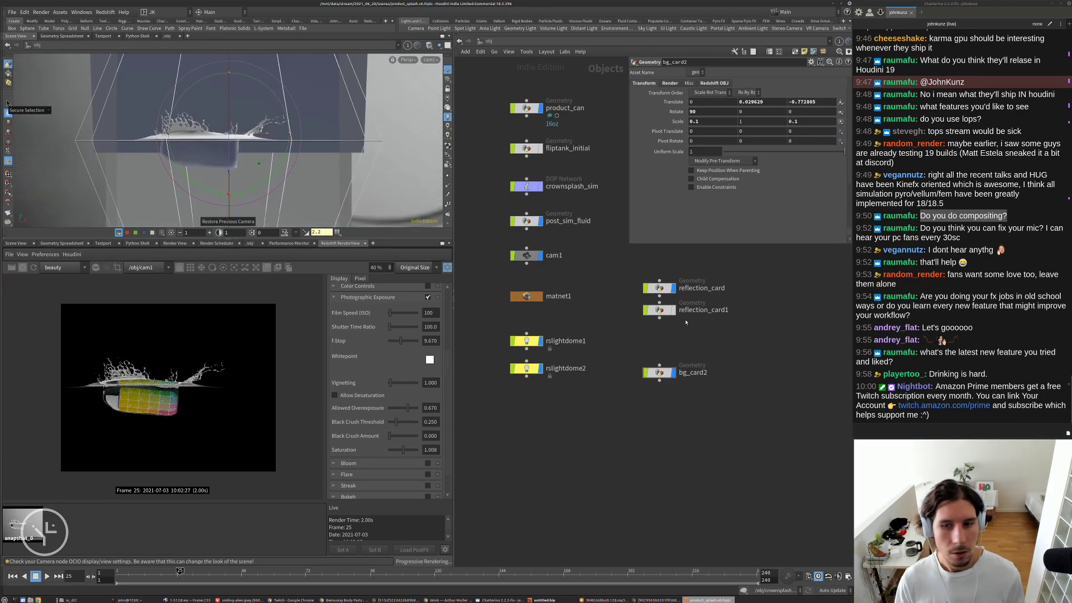
middle_drag(726, 333, 713, 356)
click(662, 312)
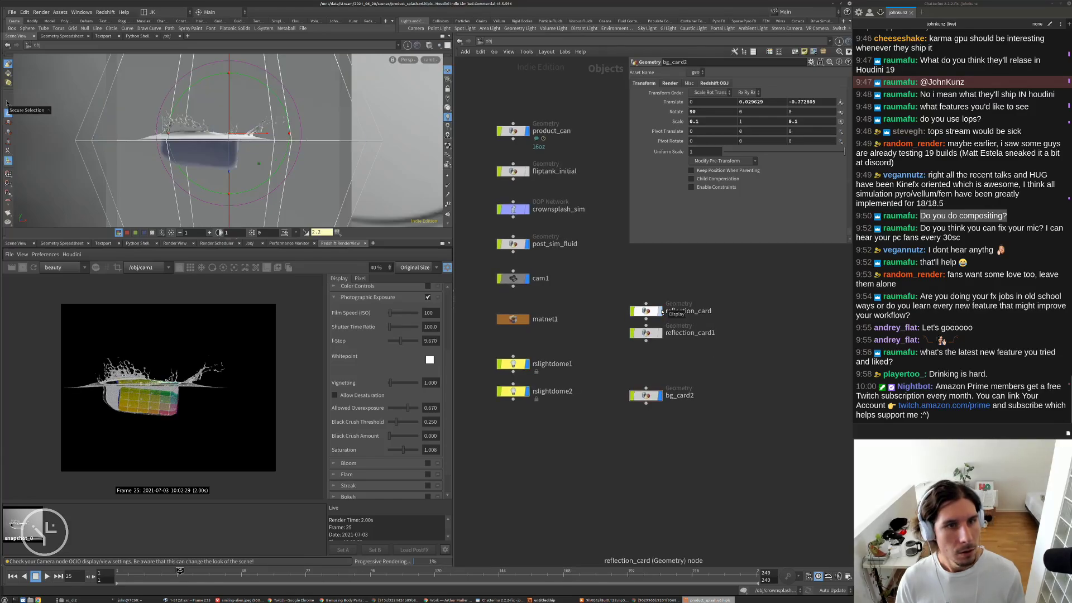
click(662, 311)
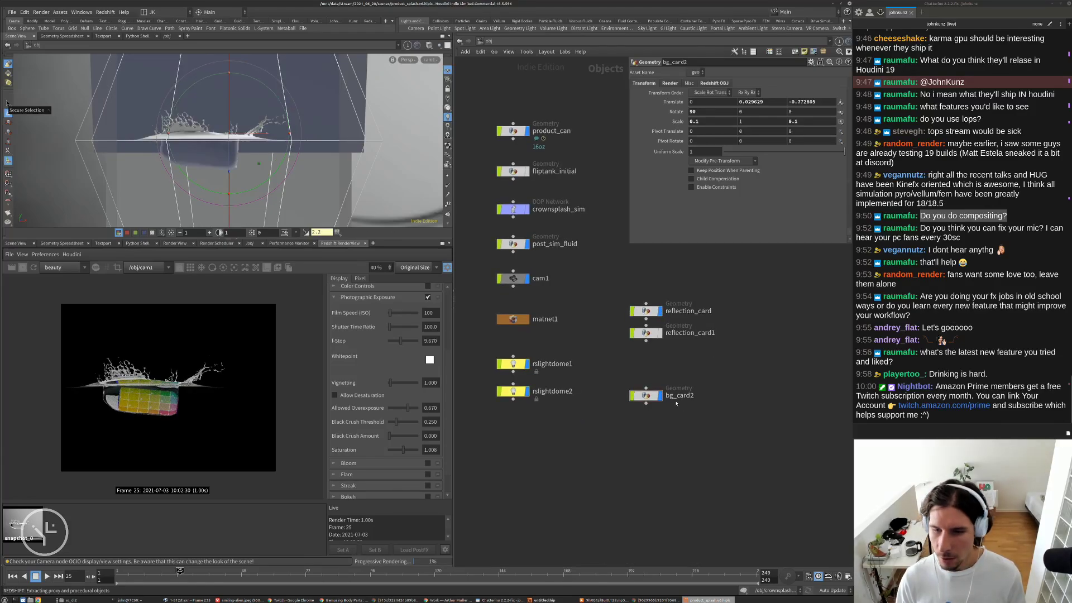
- Duplicate the redshift_vopnet1 material inside matnet1 and name the copy background
click(647, 396)
scroll(707, 407, up, 2)
middle_drag(721, 387, 735, 424)
scroll(743, 391, down, 2)
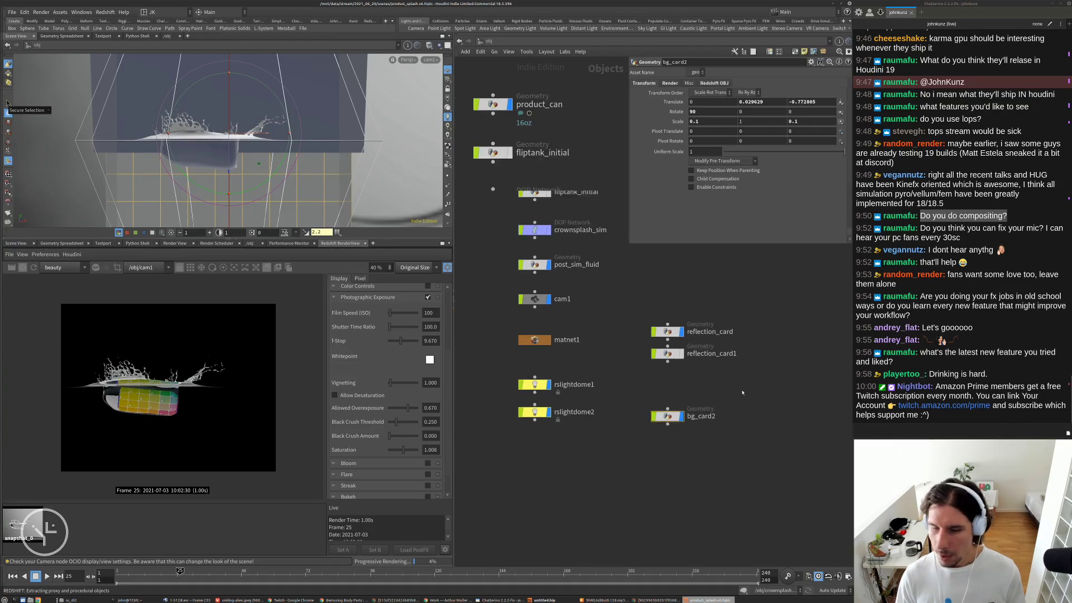
double_click(532, 340)
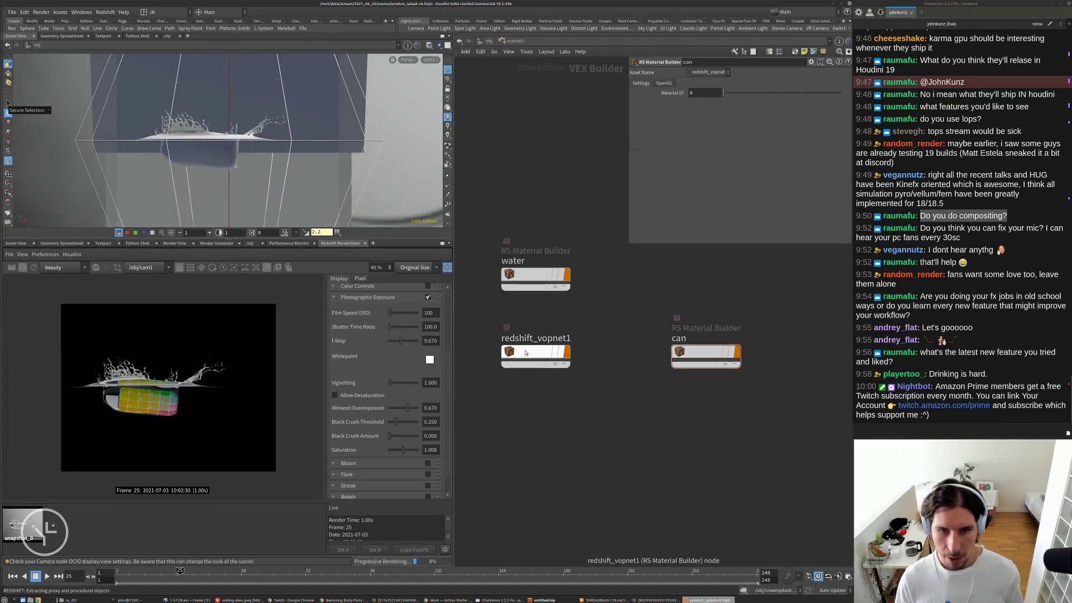
alt+drag(527, 353, 531, 483)
double_click(528, 467)
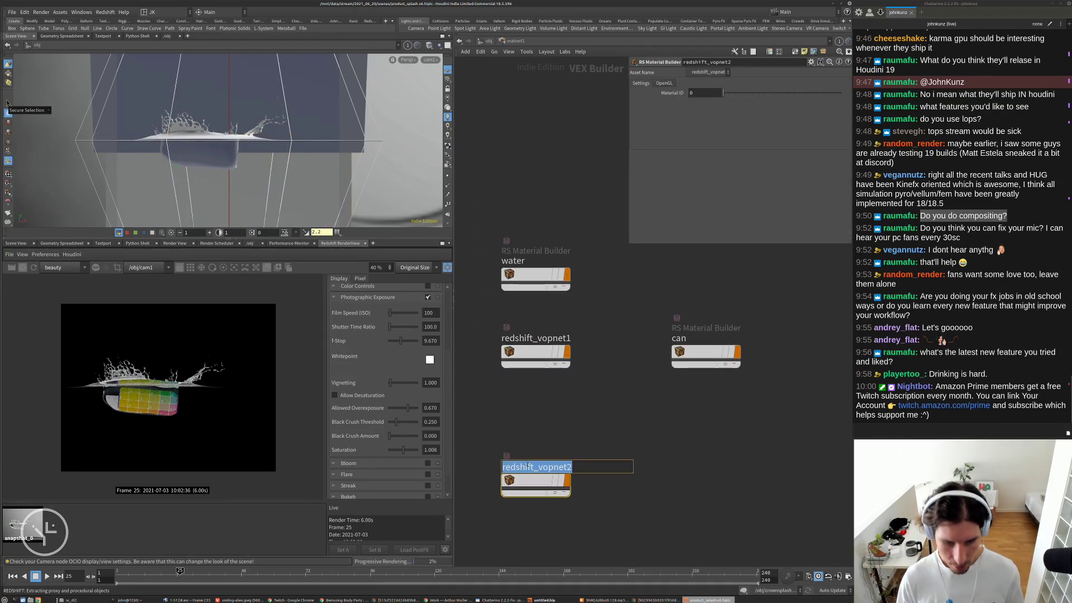
text(backgroun)
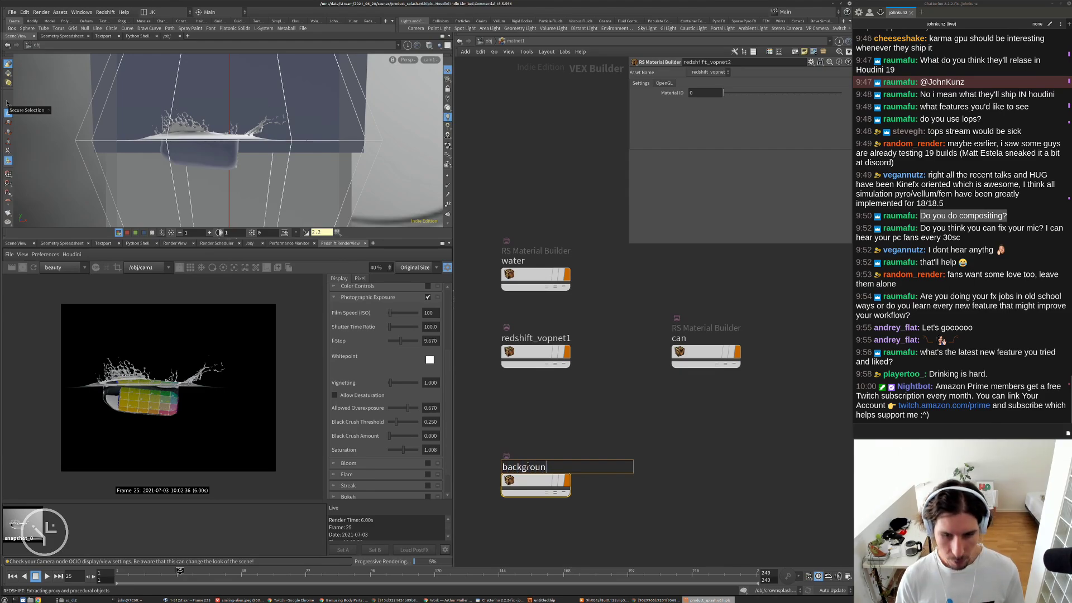
text(d)
key(Return)
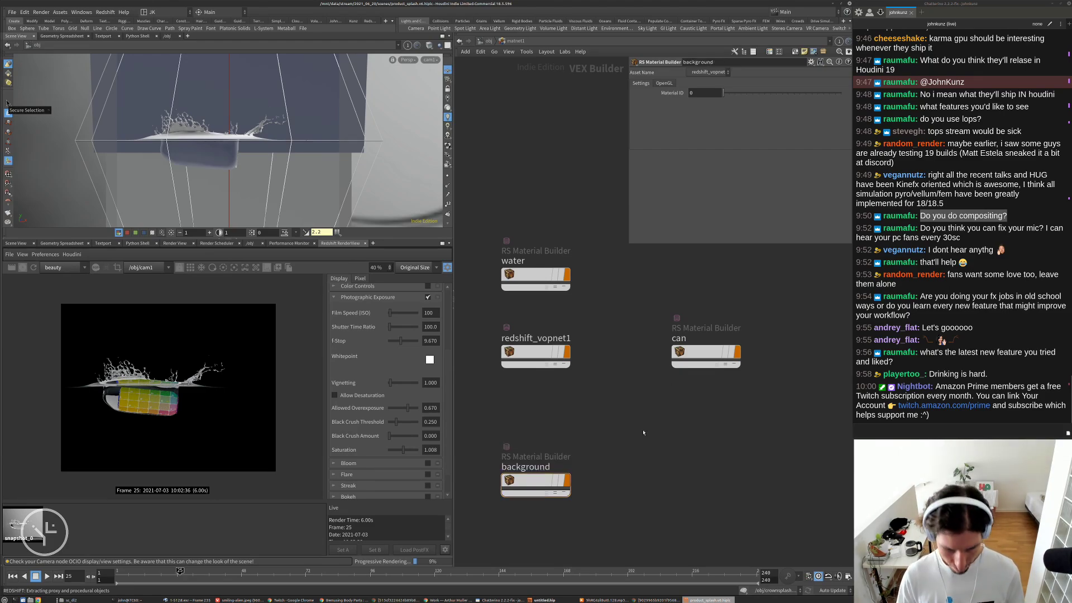
- Assign the background material from matnet1 to bg_card2
key(u)
click(665, 417)
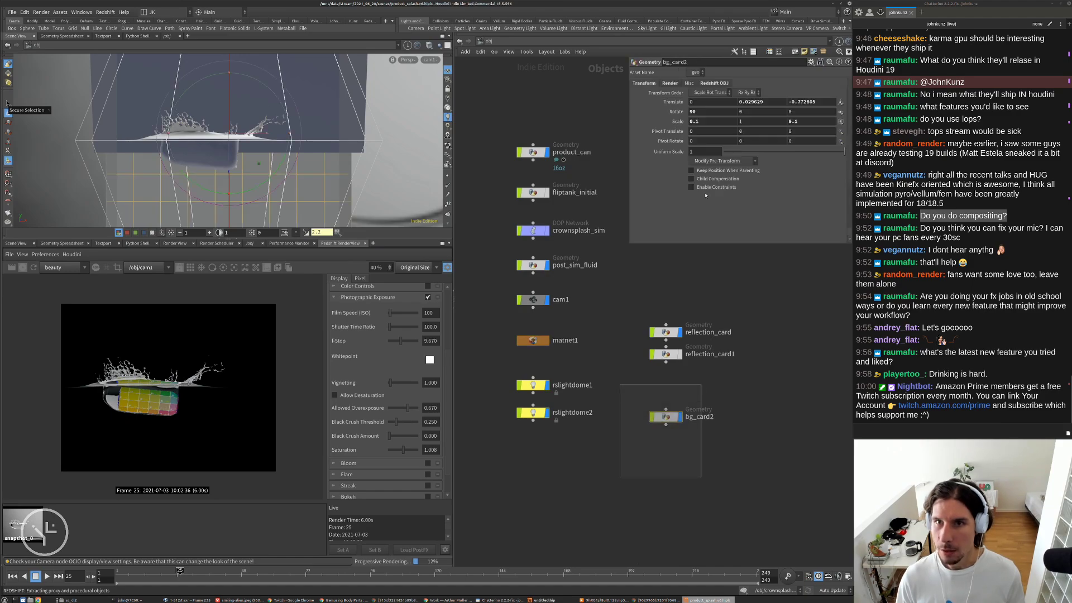
drag(771, 94, 724, 93)
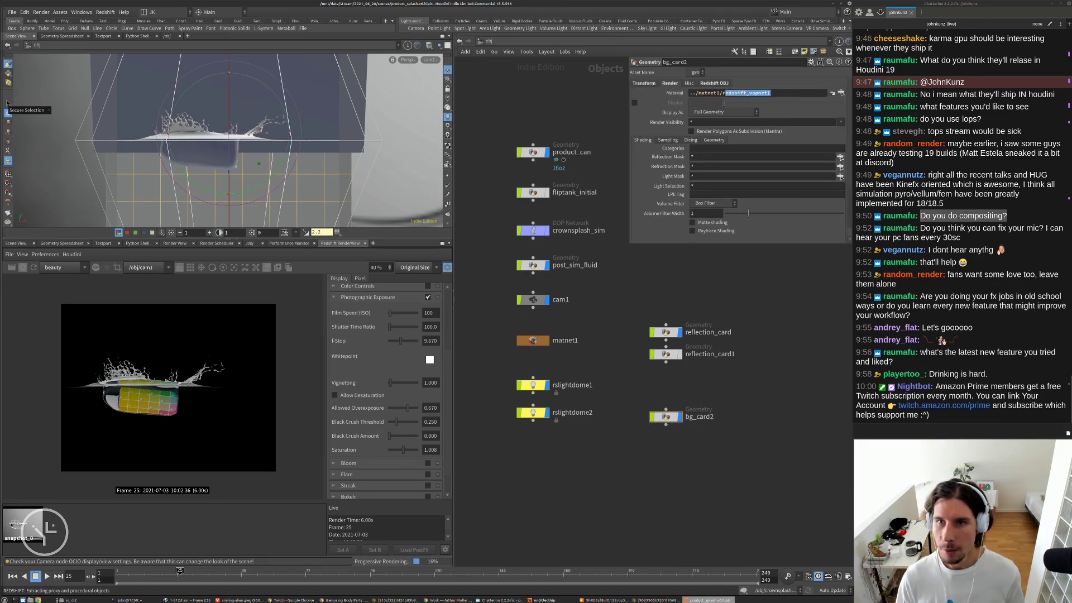
text(bac)
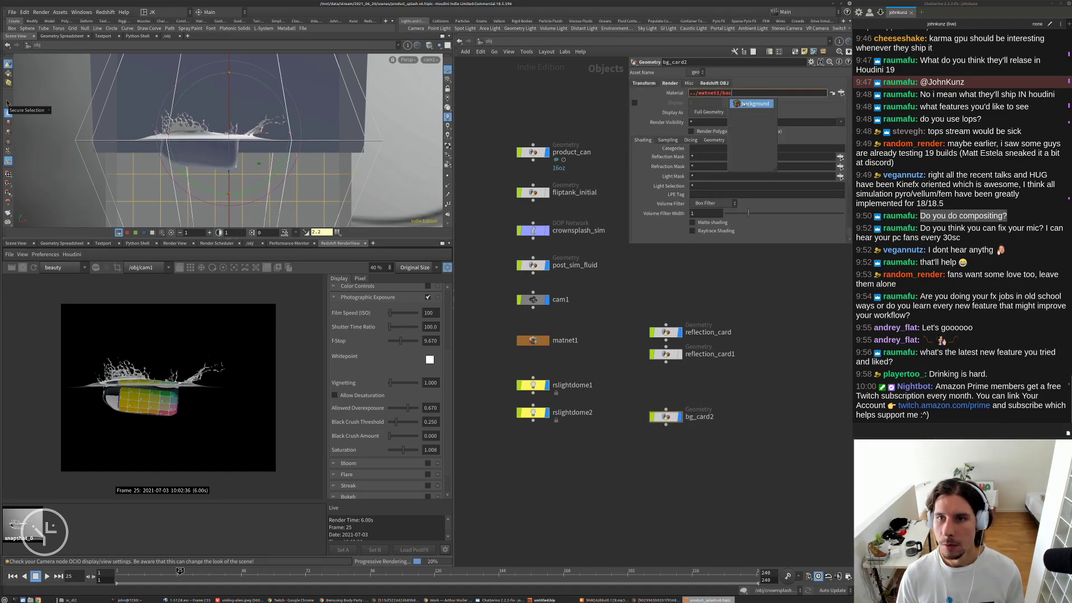
click(748, 104)
- Enable Primary Ray Visible in bg_card2's Redshift visibility settings and check the card in the render
click(715, 82)
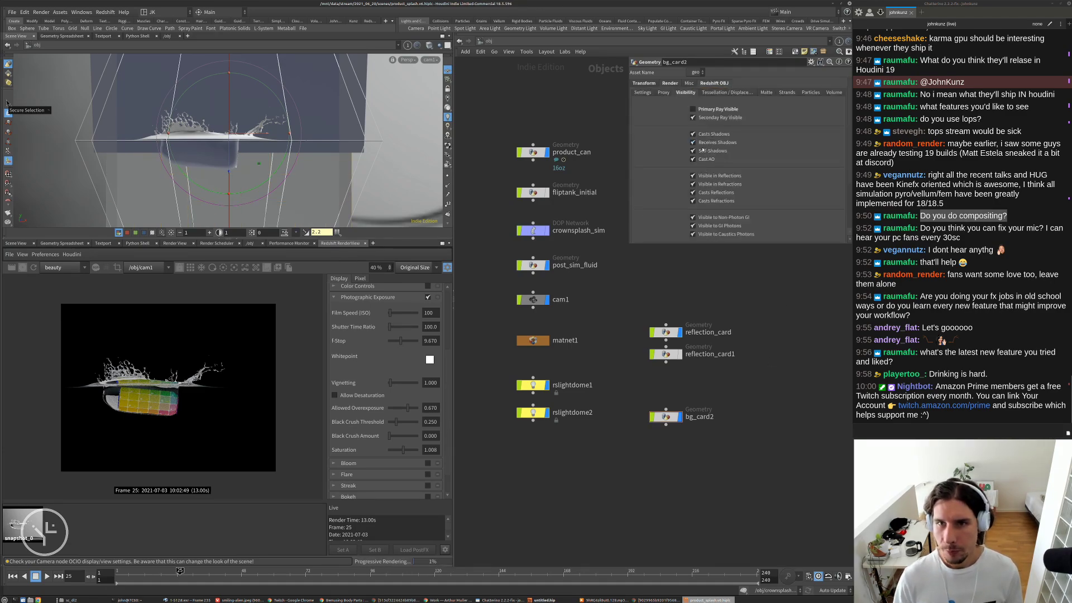
click(693, 109)
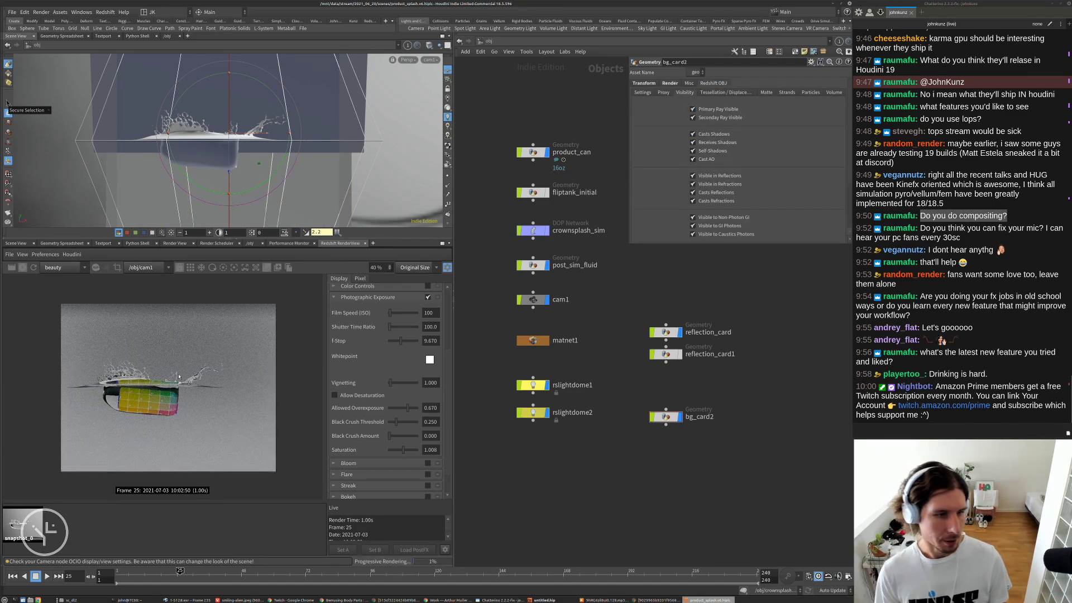
scroll(225, 368, up, 1)
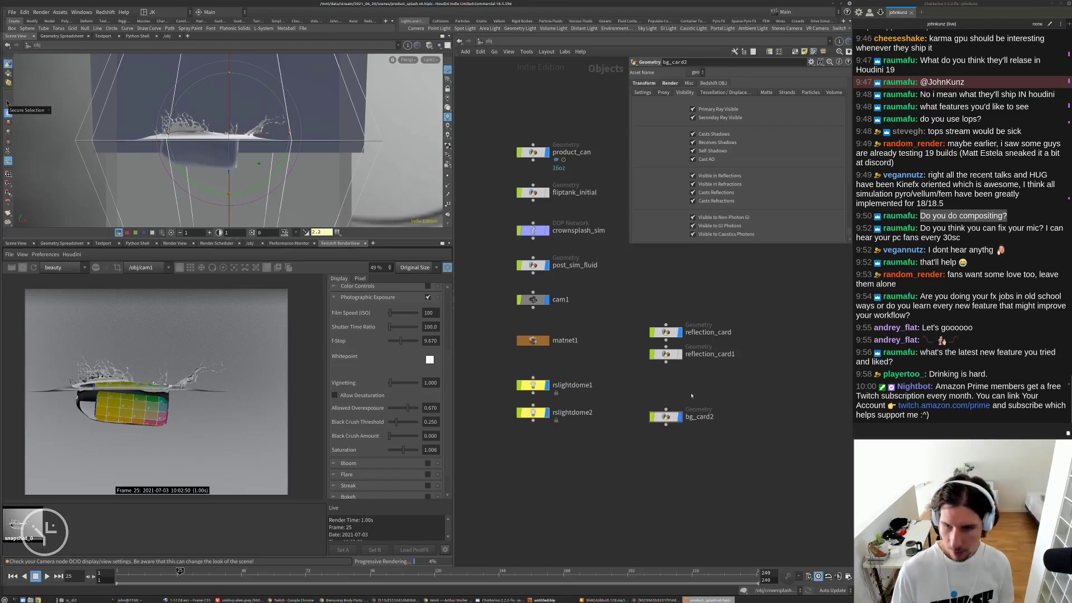
- Set the mapping of RSRamp1 inside the background material to Radial
double_click(533, 340)
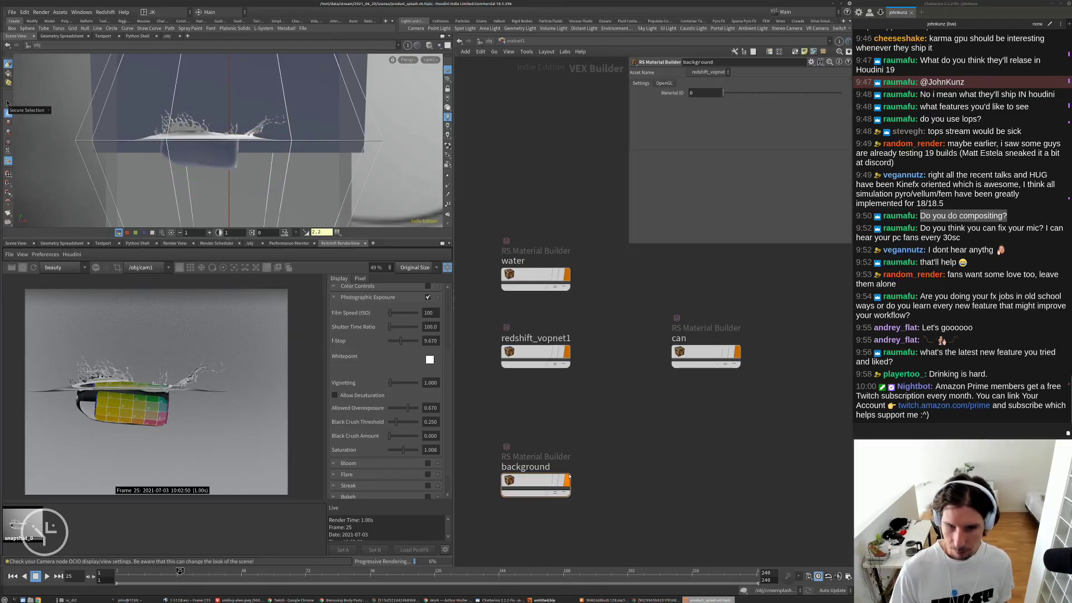
double_click(568, 479)
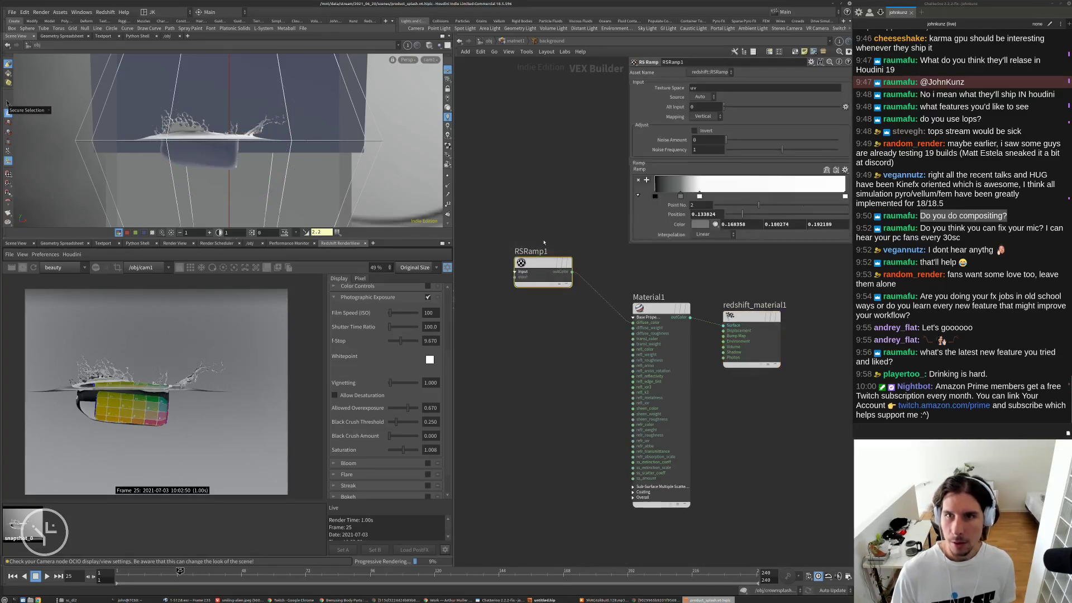
click(707, 117)
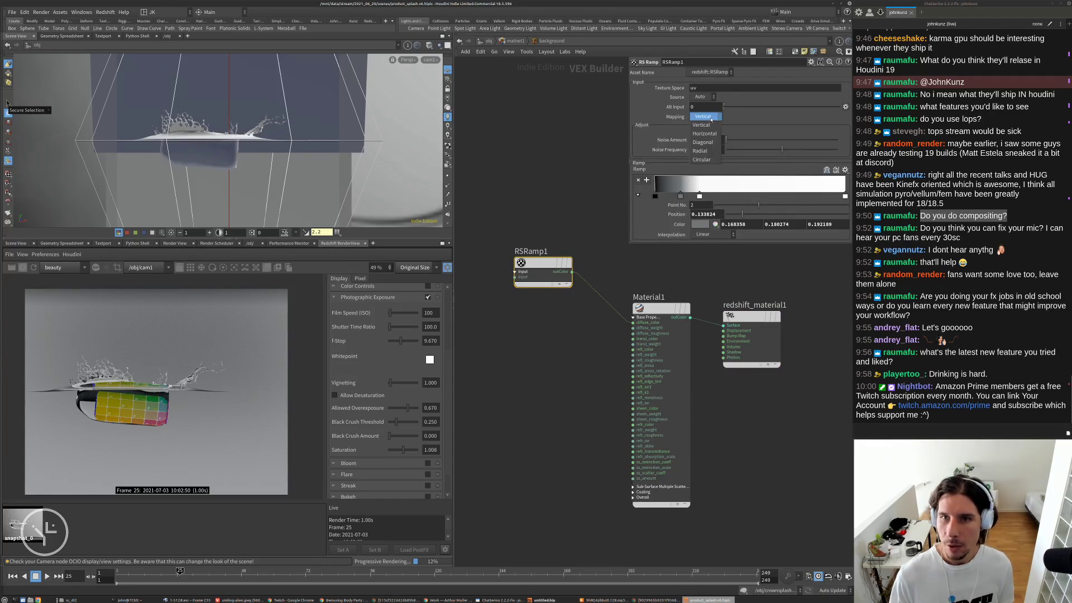
click(707, 151)
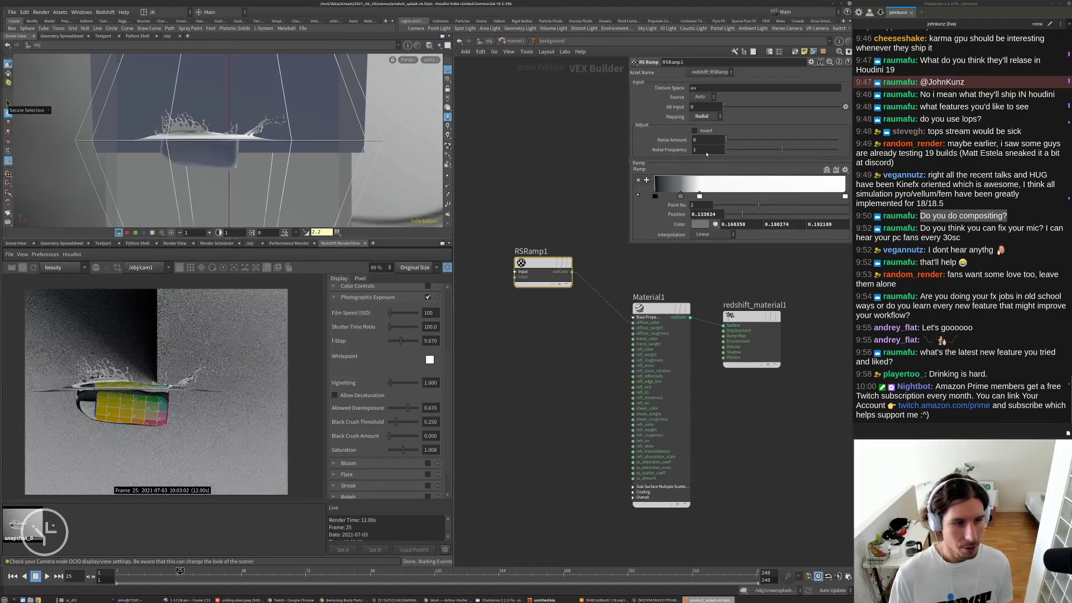
- Set RSRamp1's mapping to Circular and delete the intermediate points from its ramp
click(701, 117)
click(697, 162)
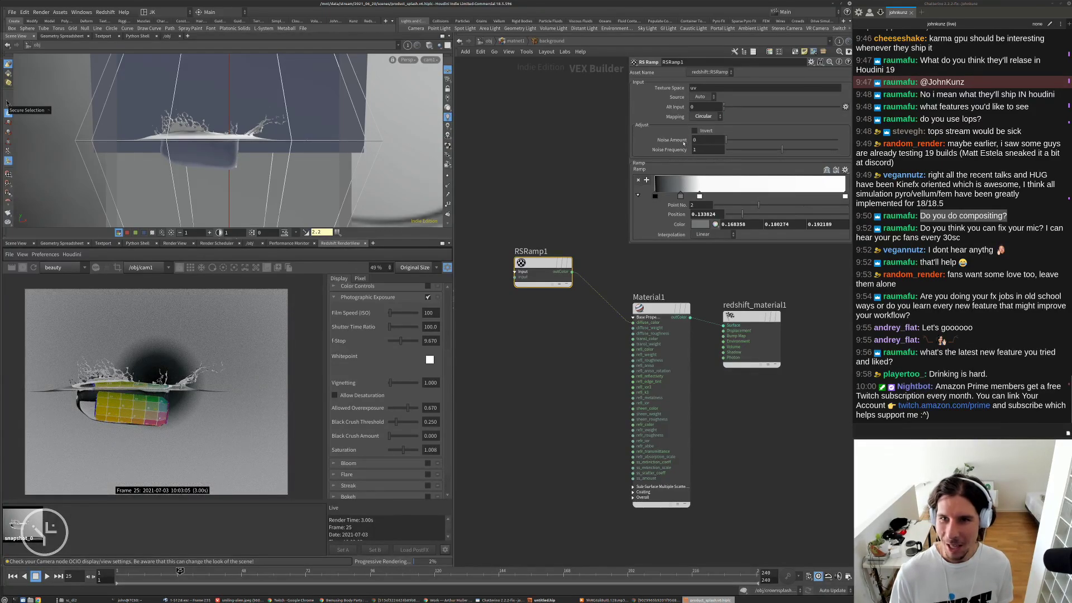
click(638, 180)
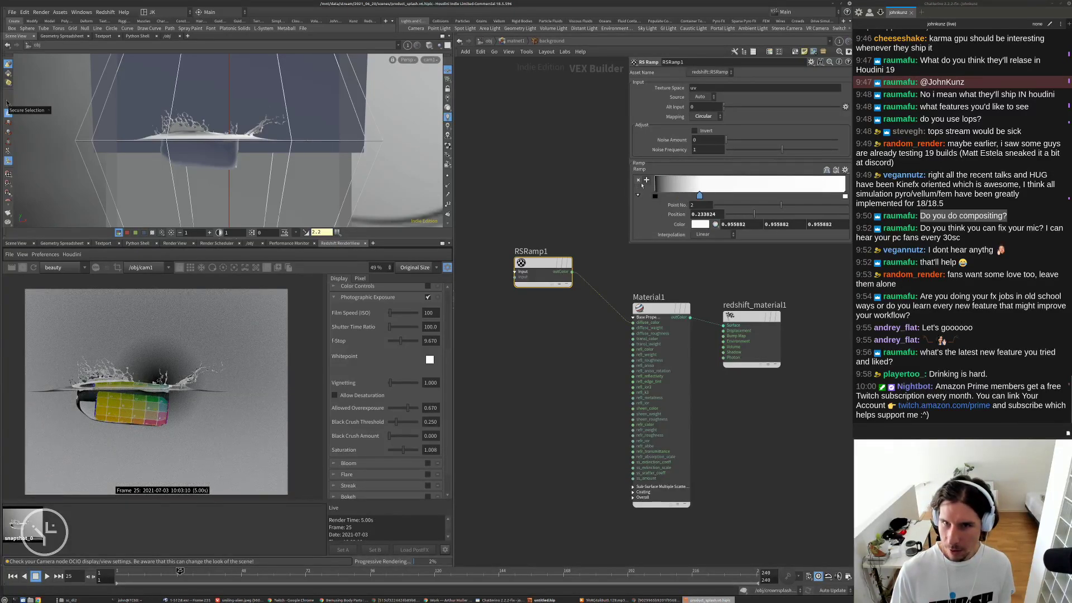
click(638, 181)
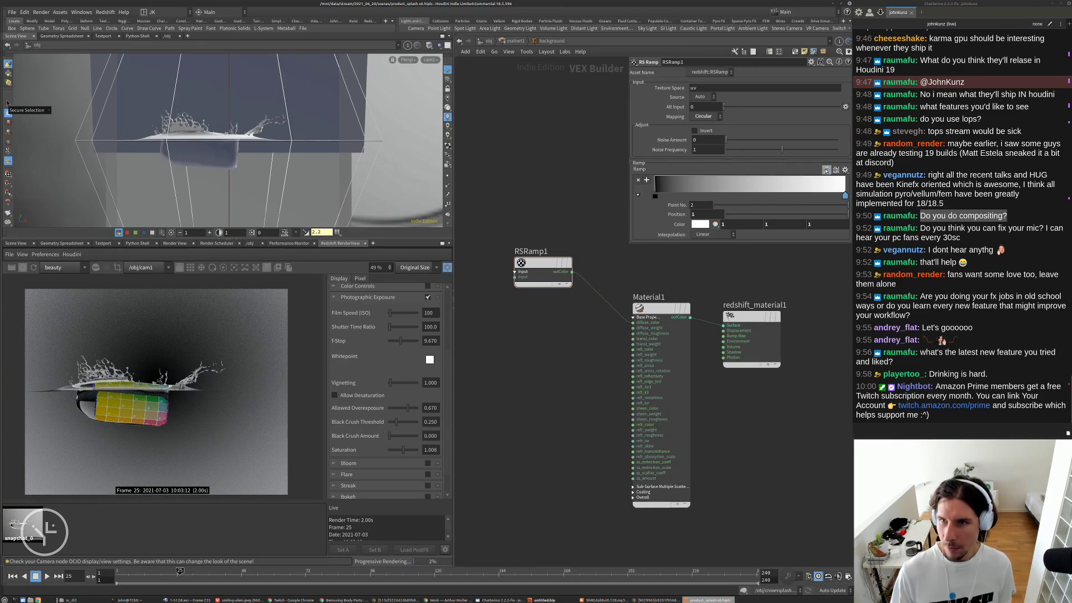
- Reverse RSRamp1's ramp to run from white to black and add a grey point at about 0.63
click(827, 170)
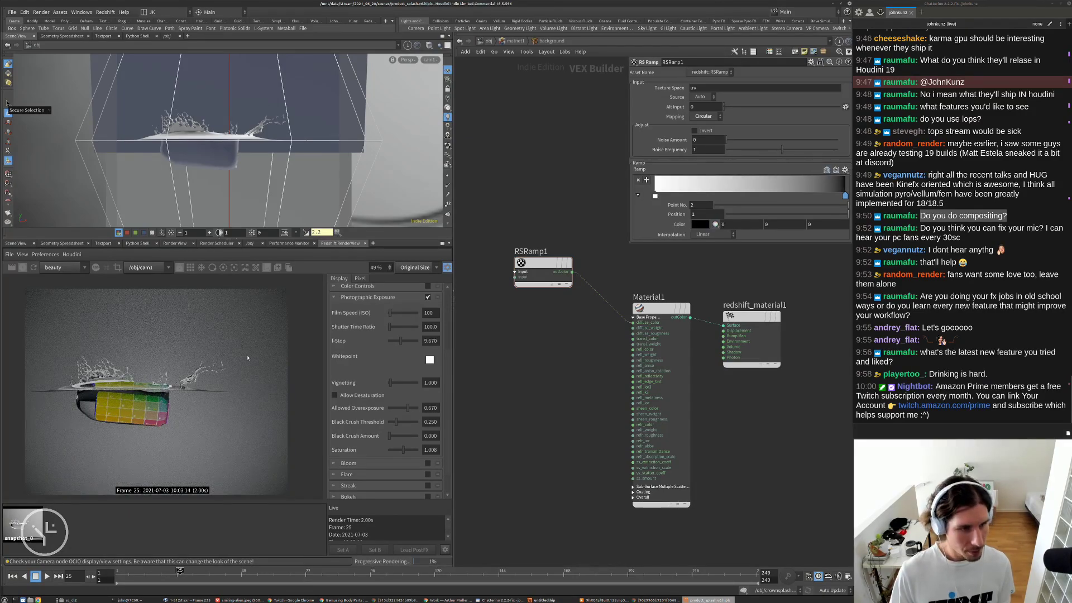
scroll(160, 367, down, 2)
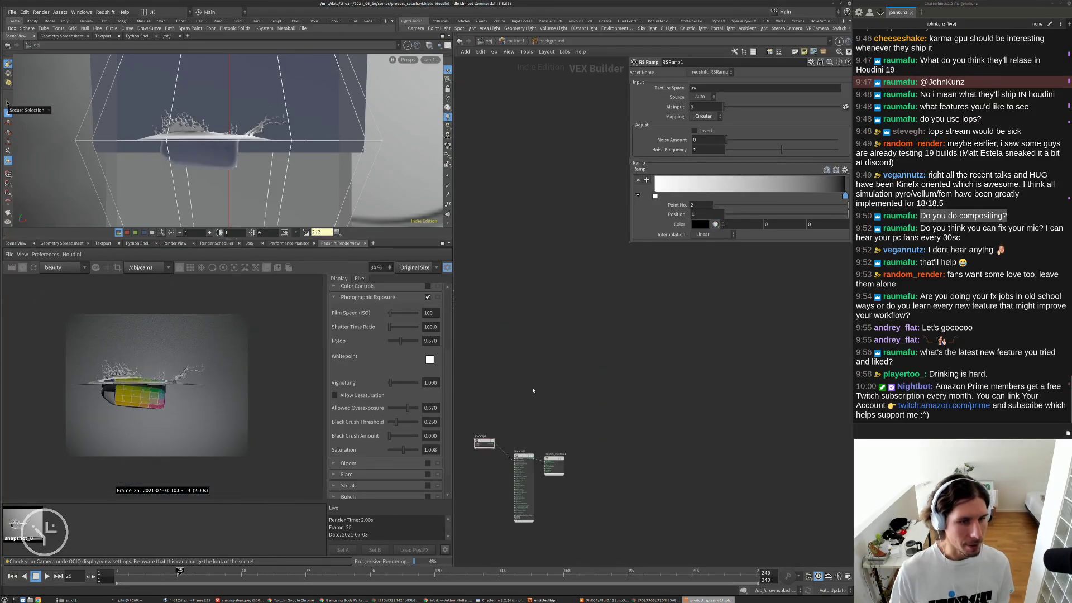
middle_drag(534, 391, 621, 340)
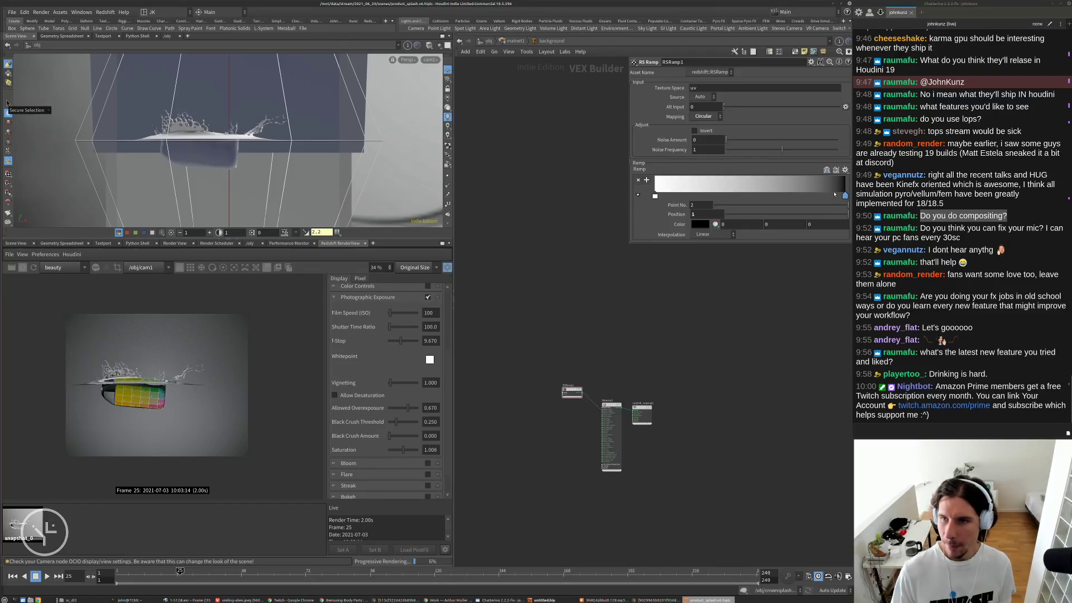
drag(835, 195, 785, 191)
scroll(695, 330, up, 2)
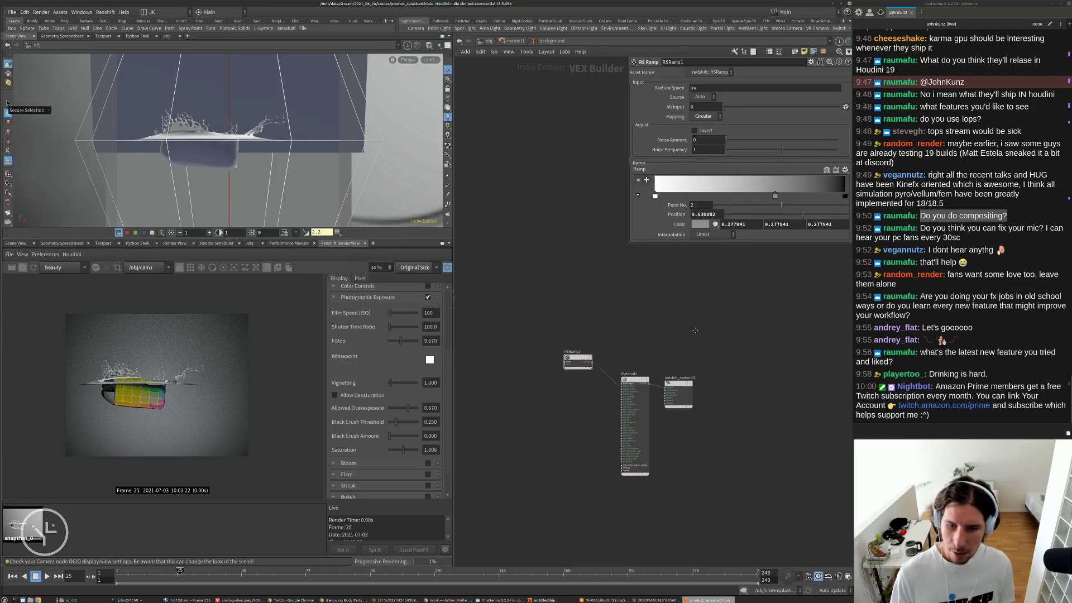
- Delete the Material1 node from the background material and line RSRamp1 up with the remaining nodes
click(628, 390)
scroll(595, 406, up, 2)
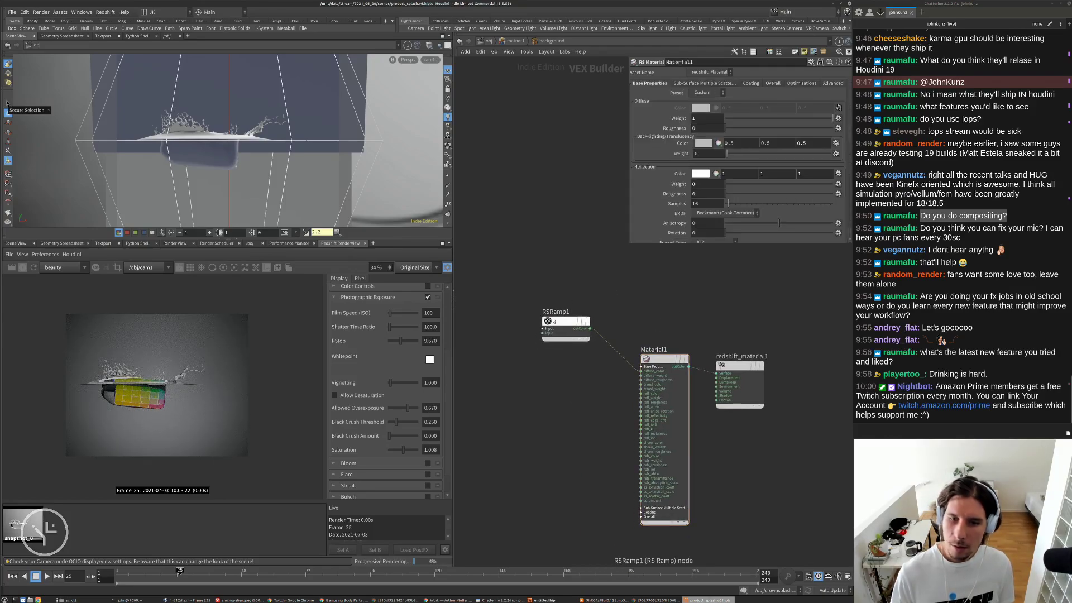
drag(553, 322, 512, 360)
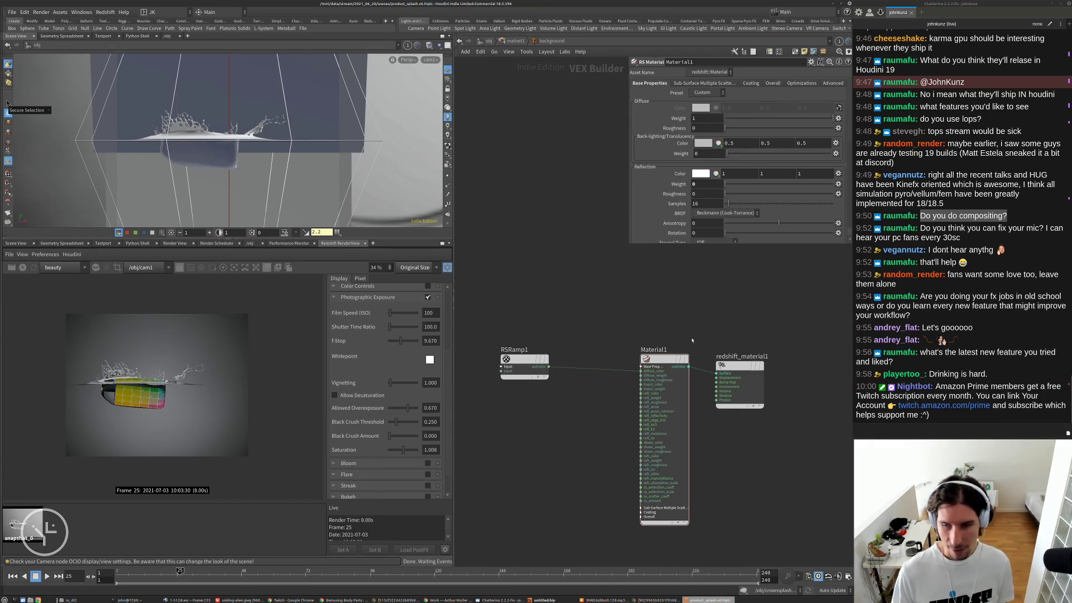
key(Delete)
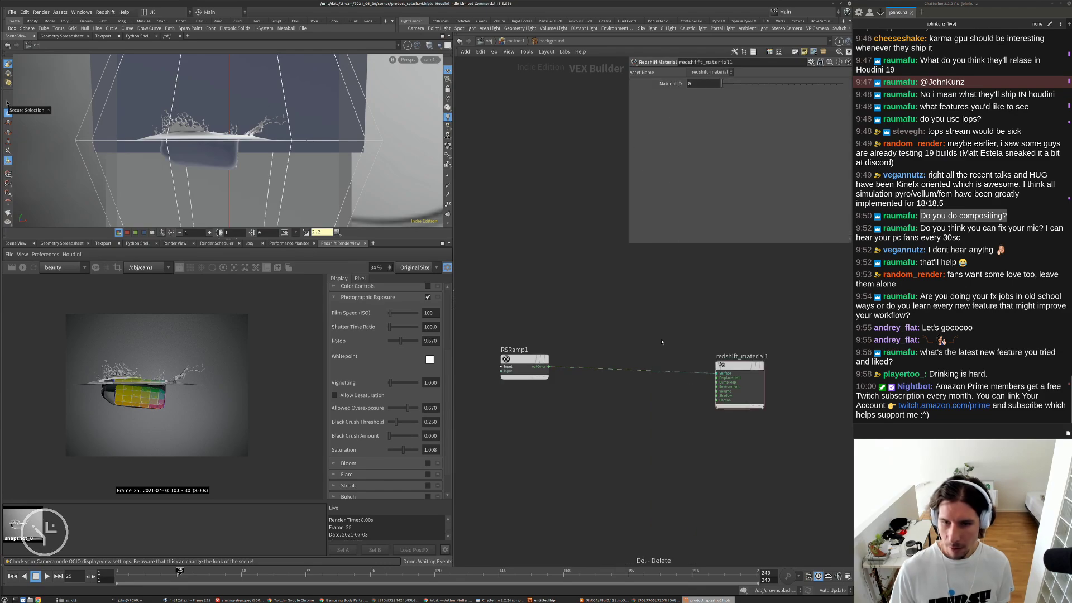
- Add an RS Incandescent node between RSRamp1 and redshift_material1, wiring the ramp into its color and its output into Surface
key(Tab)
text(in)
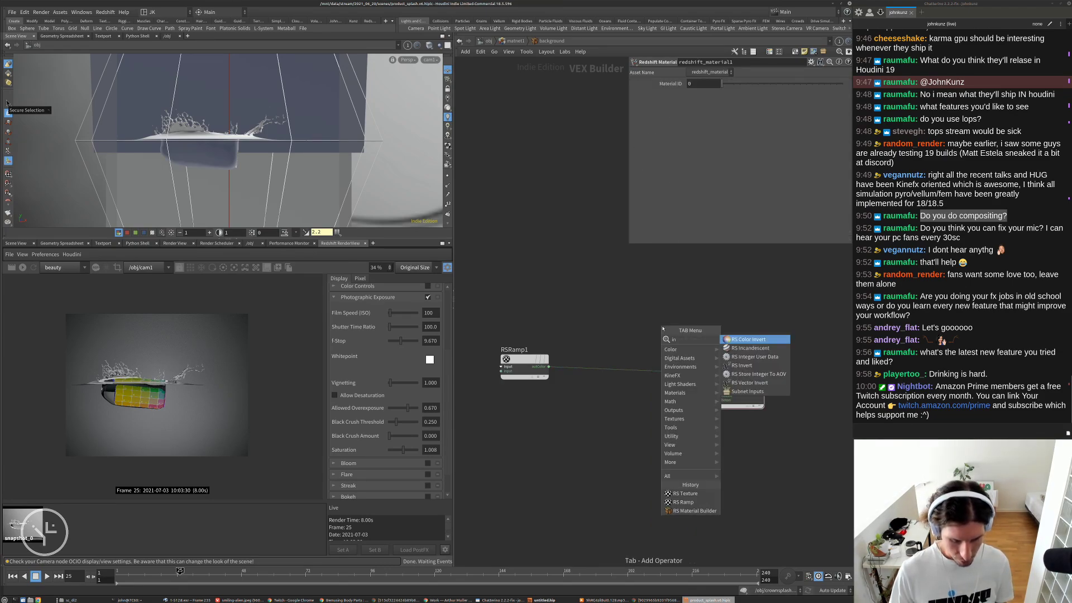
key(Down)
key(Return)
click(618, 317)
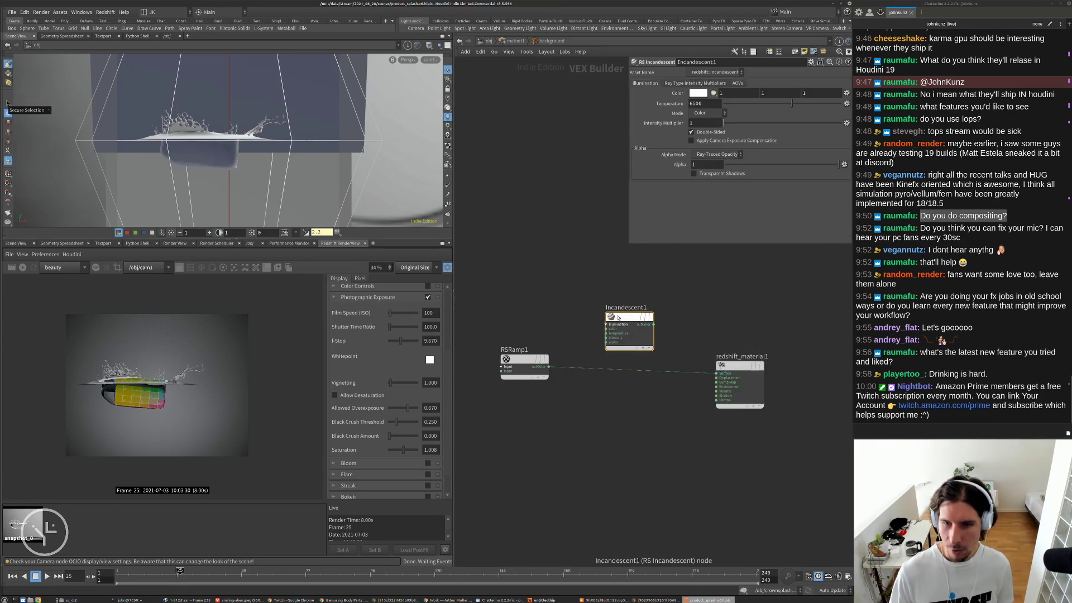
drag(606, 329, 549, 367)
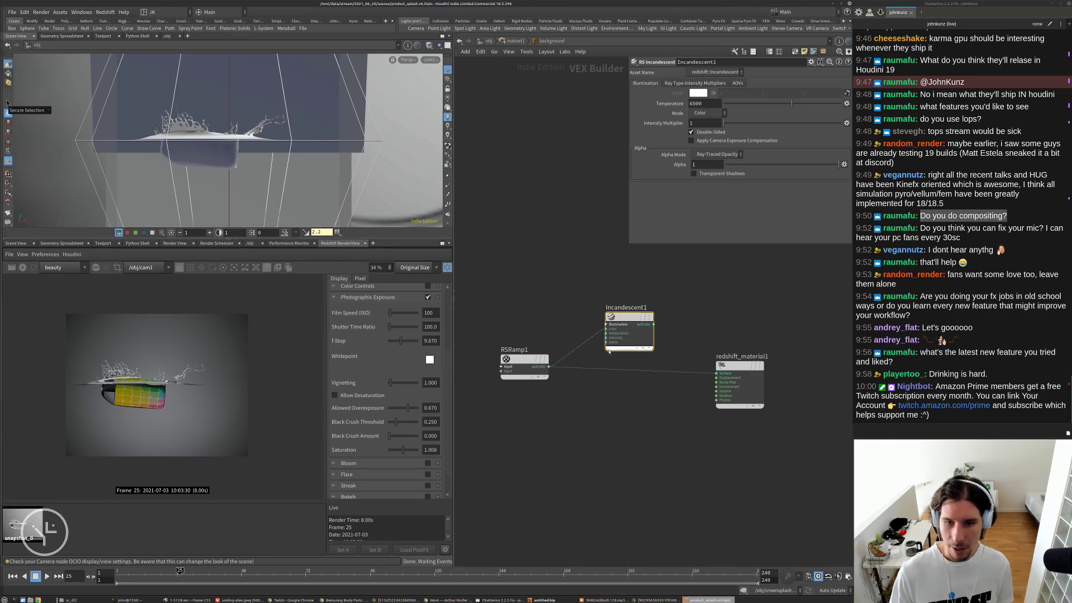
drag(654, 324, 717, 374)
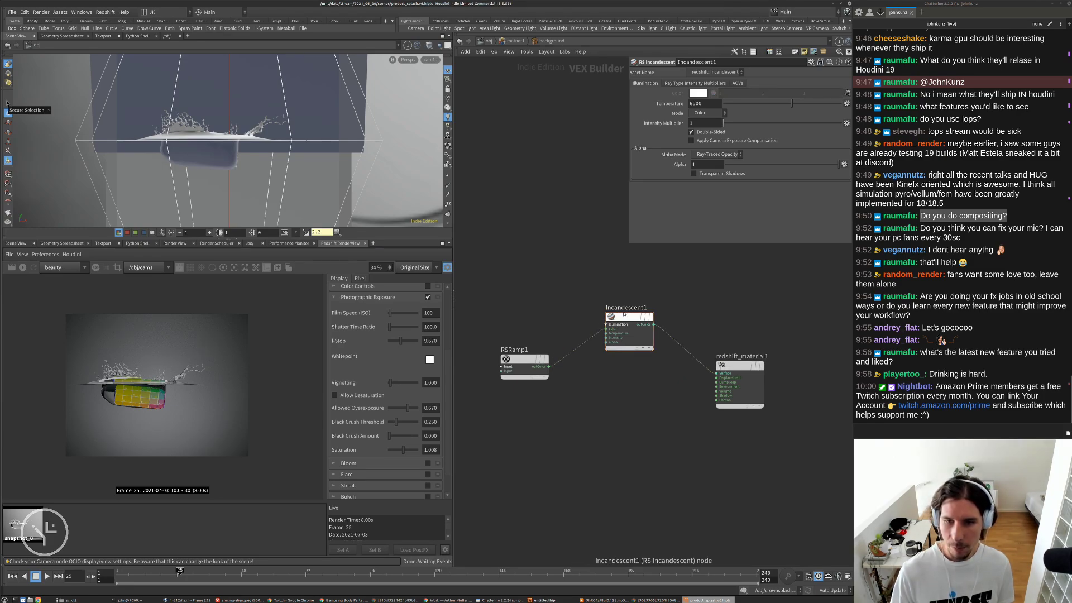
drag(625, 314, 624, 356)
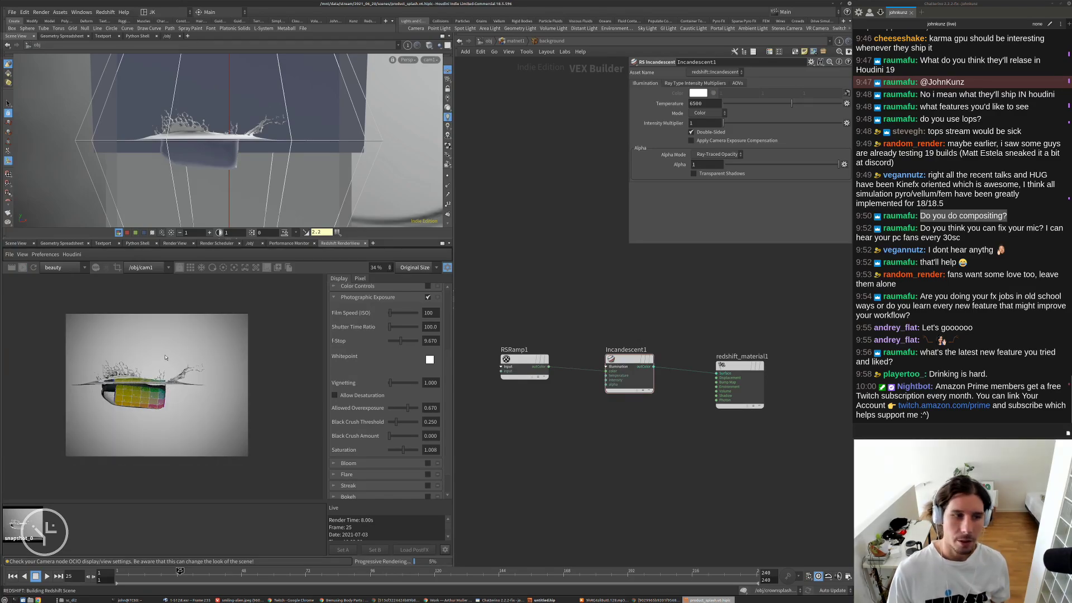
- Set the Incandescent1 node's Intensity Multiplier to 2
scroll(164, 356, up, 2)
scroll(206, 337, down, 1)
scroll(101, 394, up, 1)
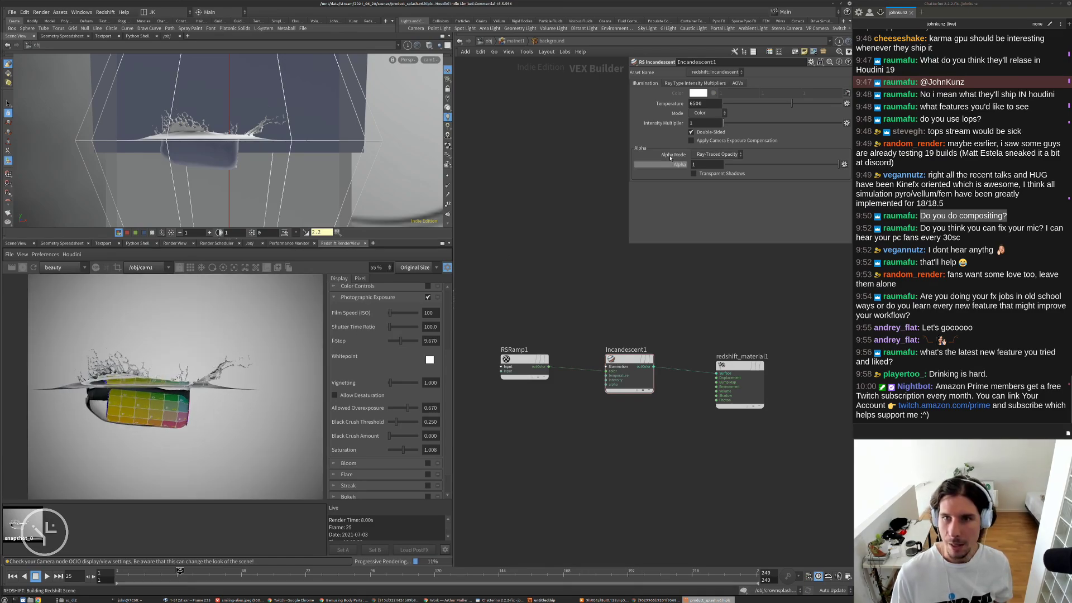
scroll(172, 419, down, 1)
middle_drag(626, 392, 698, 353)
text(2)
key(Return)
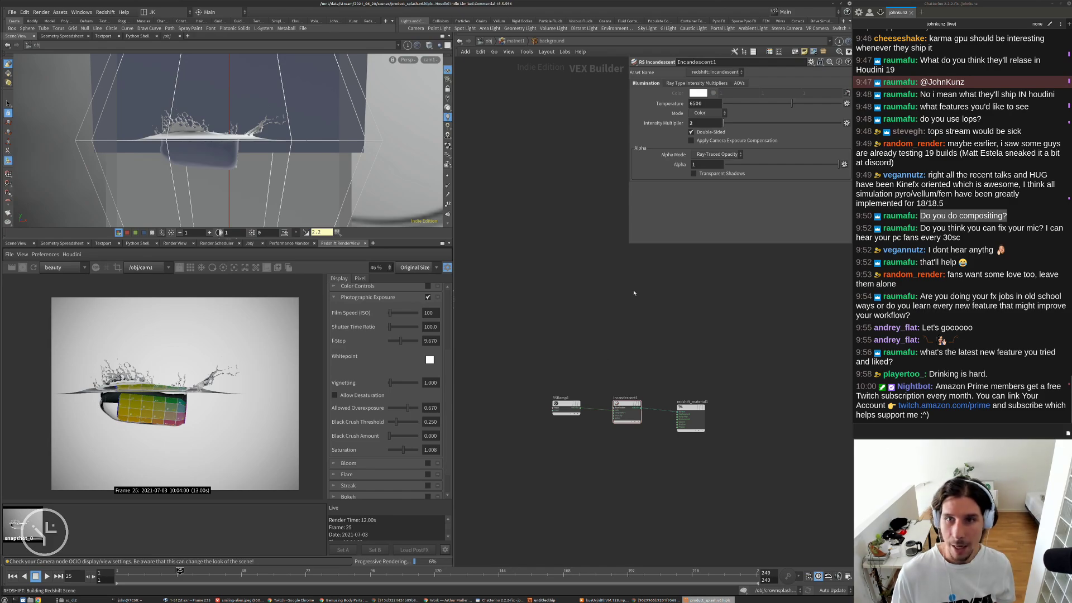
- Move RSRamp1's middle grey point to a position of about 0.576
scroll(590, 367, up, 3)
click(550, 434)
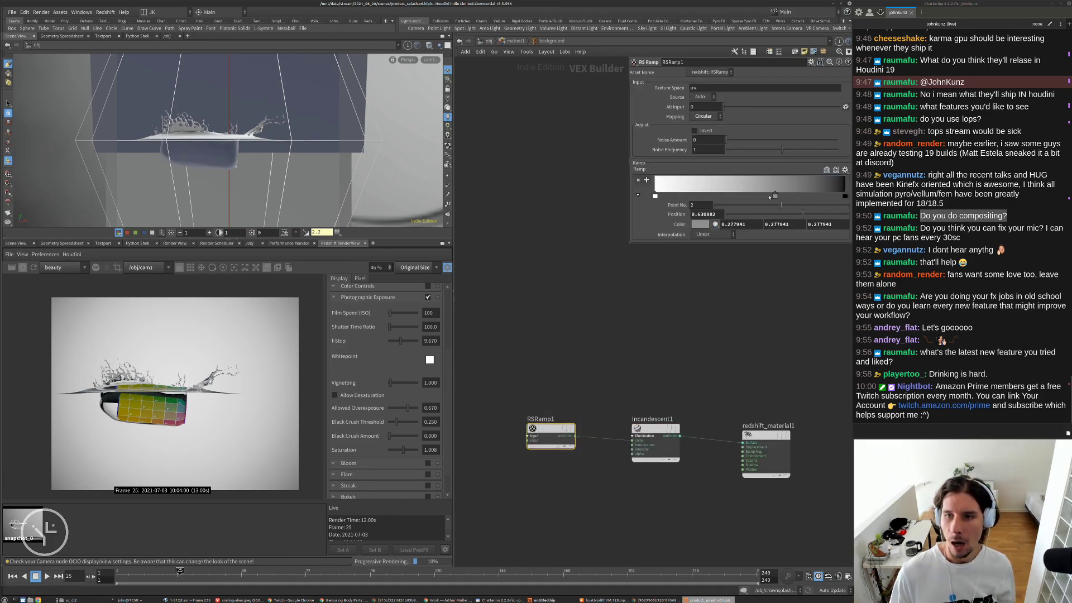
mouse_move(776, 197)
mouse_down()
mouse_move(712, 200)
mouse_move(765, 200)
mouse_up()
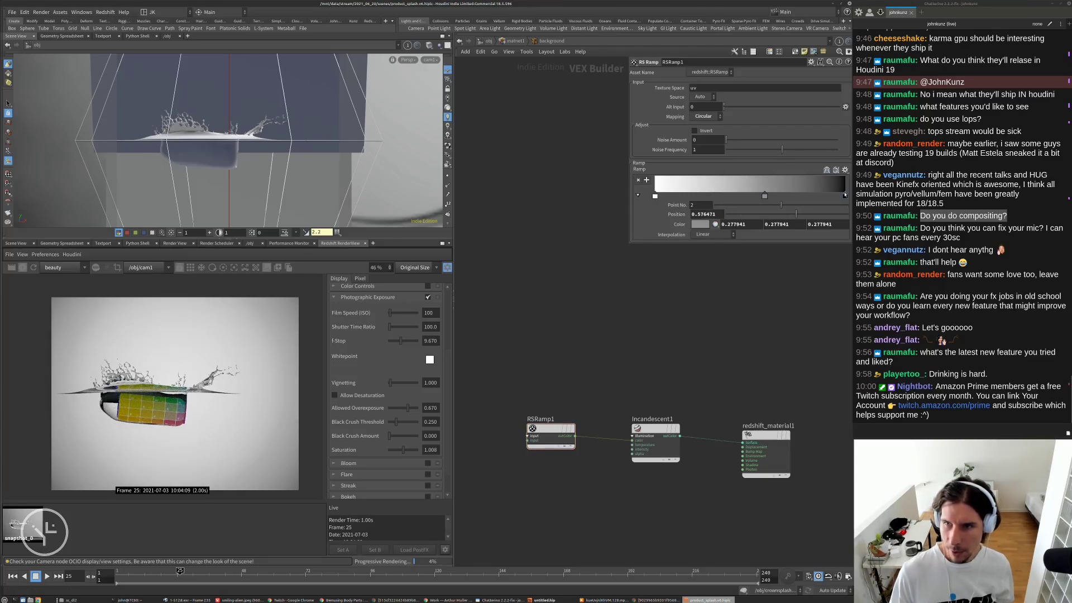
drag(845, 196, 891, 198)
- Brighten the middle ramp point's color to a grey value of 0.542
click(764, 196)
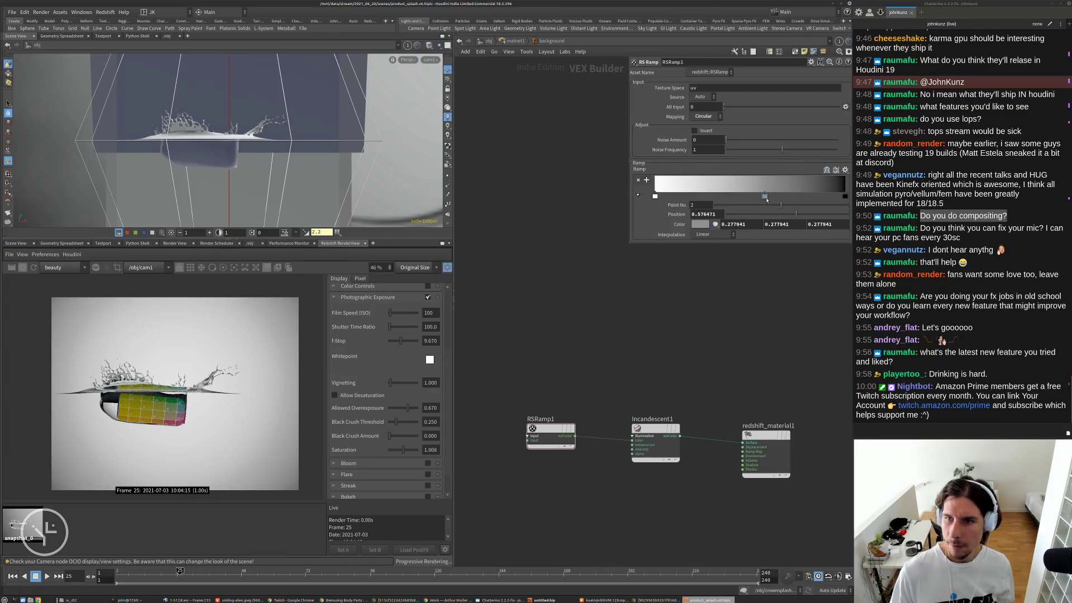
click(700, 223)
click(727, 247)
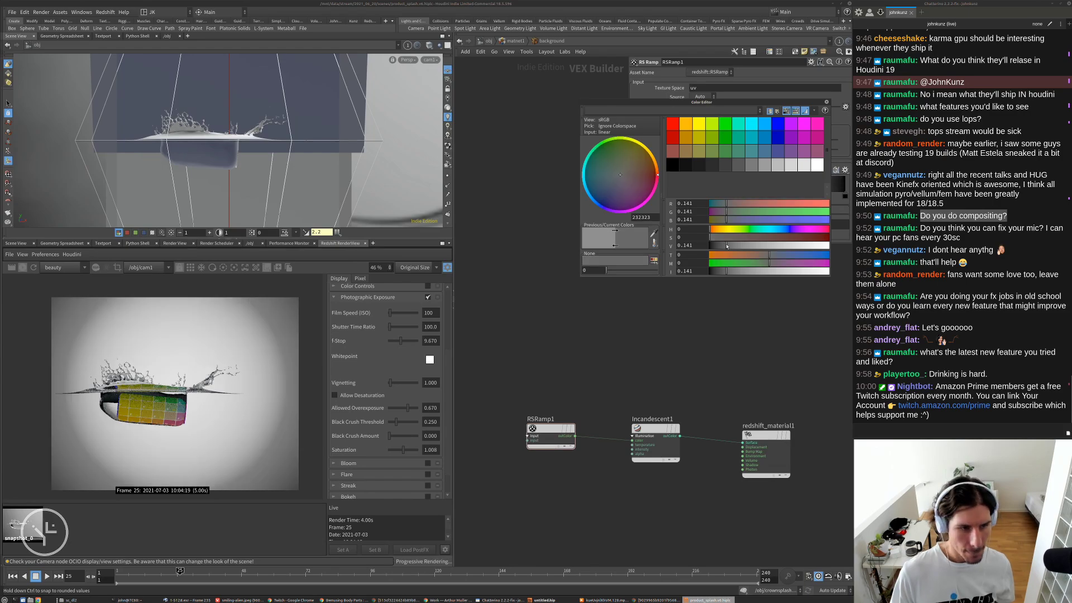
click(792, 246)
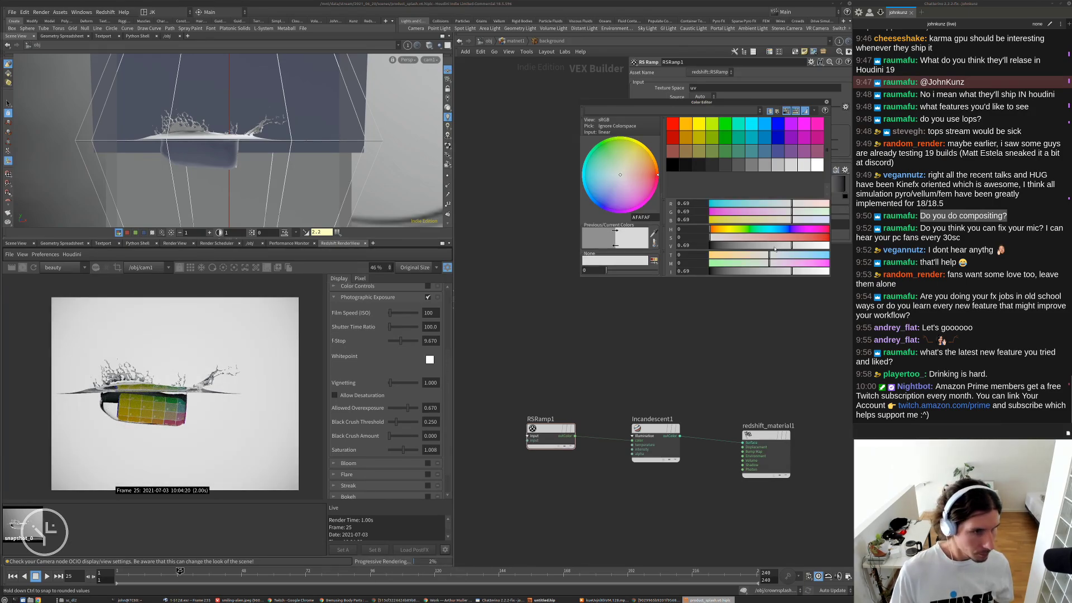
click(774, 247)
- Compare the product splash reference photo in Chrome with the current render up close
click(657, 600)
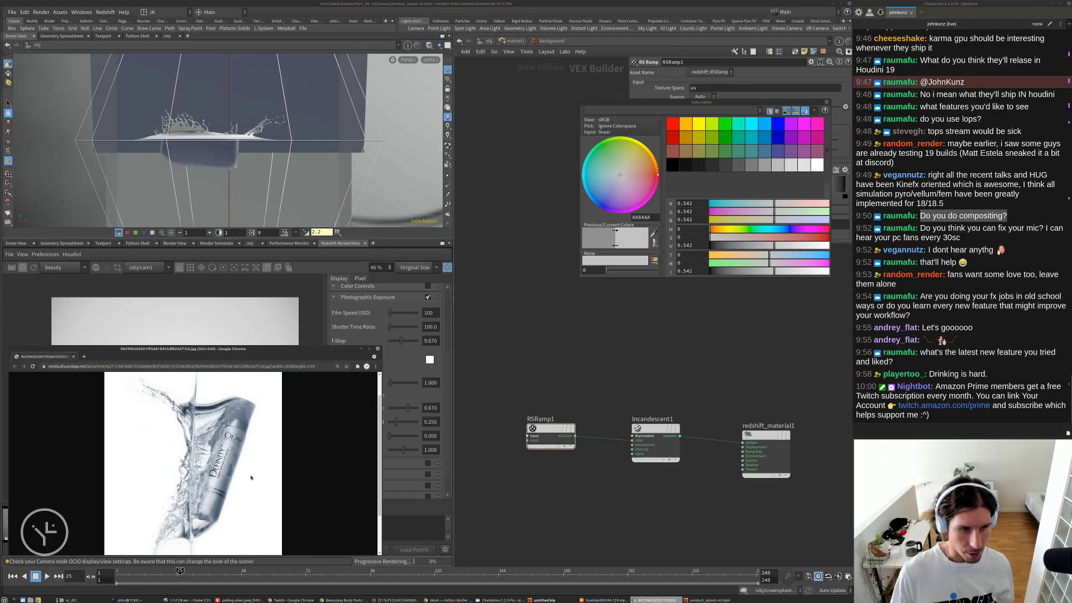
scroll(250, 478, down, 3)
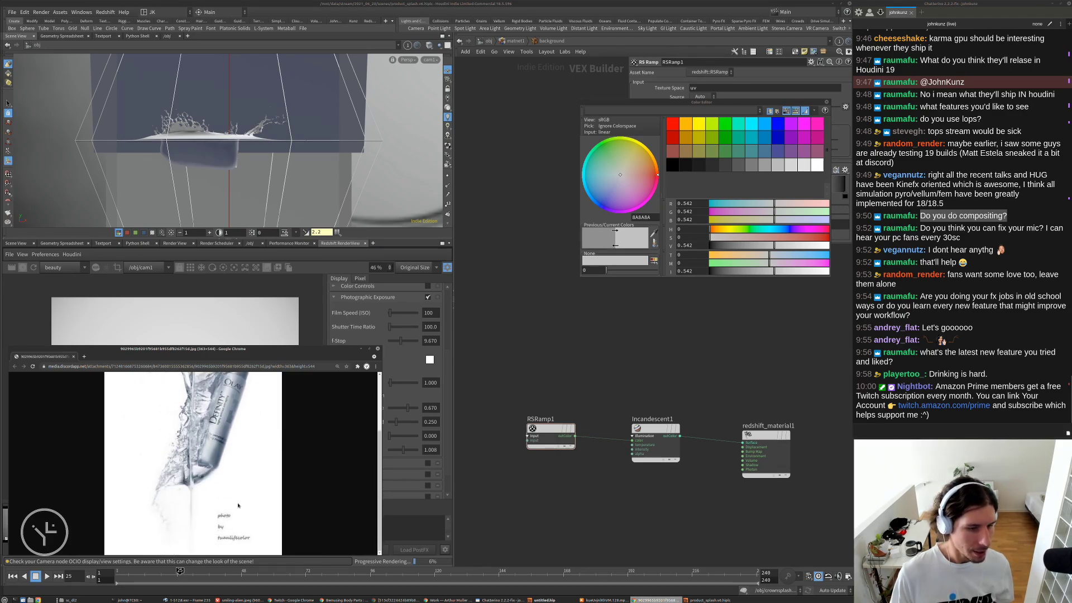
scroll(168, 502, up, 3)
click(460, 375)
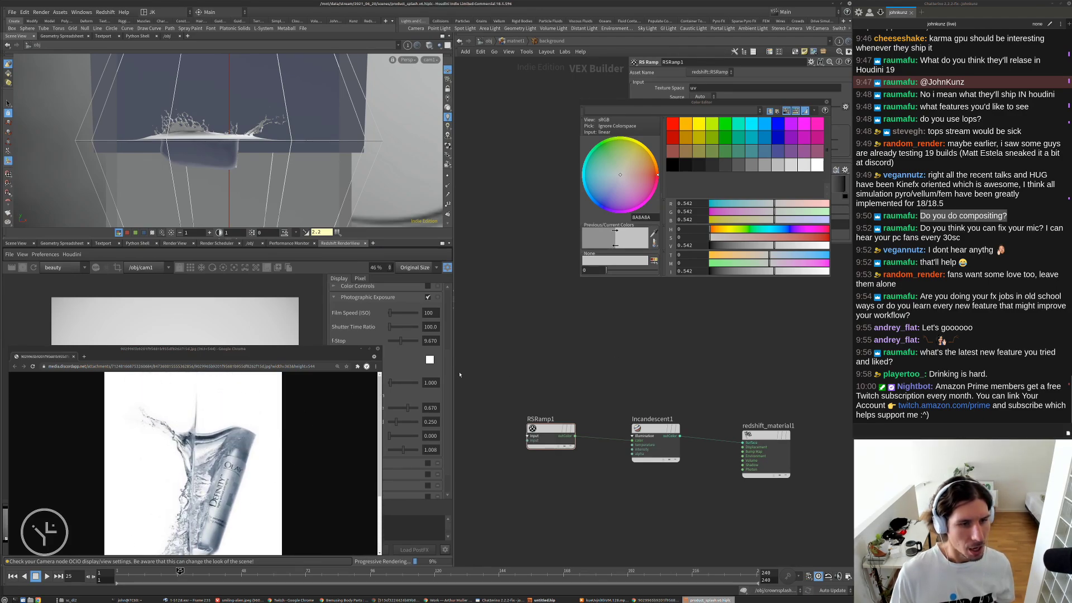
click(360, 350)
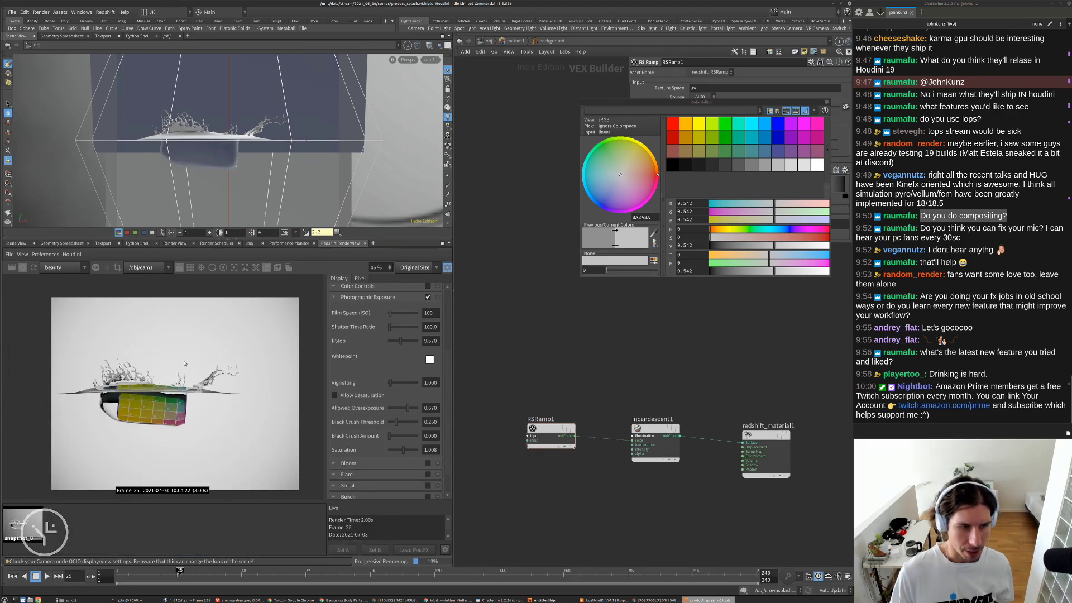
scroll(184, 364, up, 2)
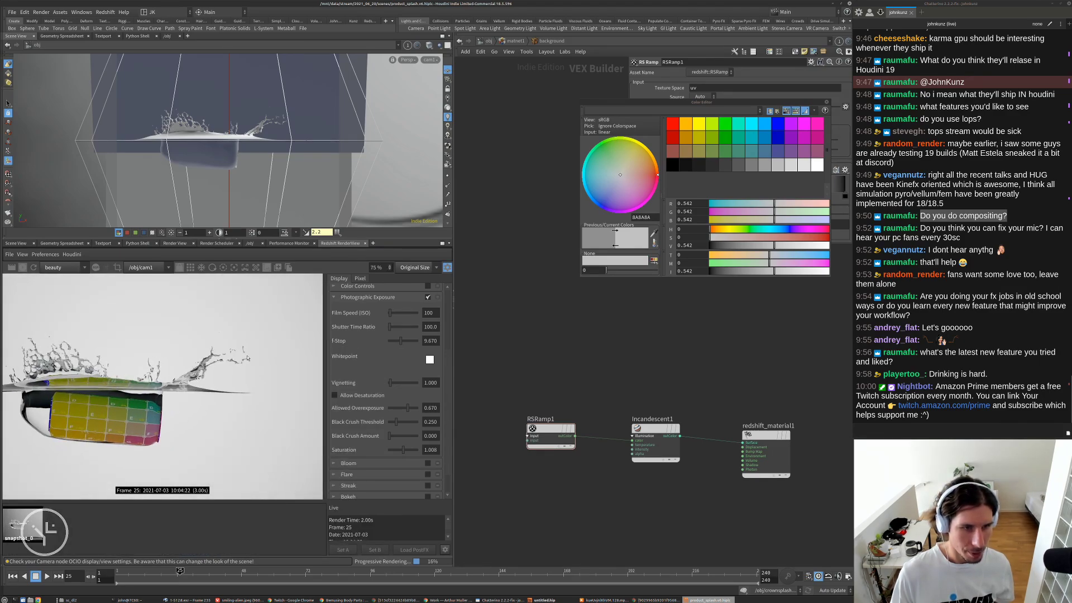
scroll(21, 396, up, 1)
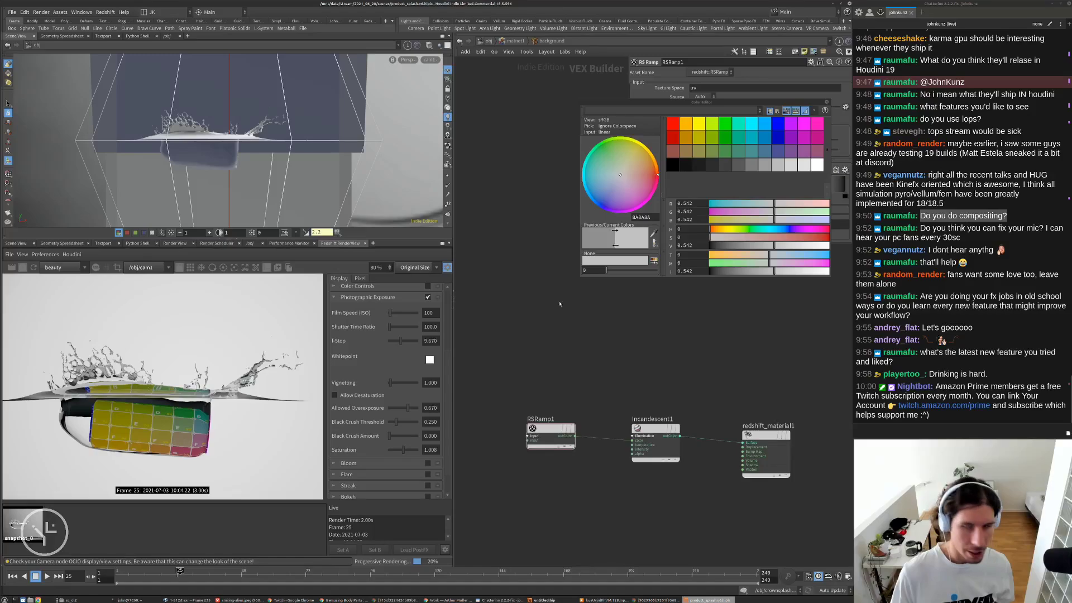
- Close the color editor, return to the object level and shift cam1 sideways to bring the product nearer the frame's centre
click(826, 103)
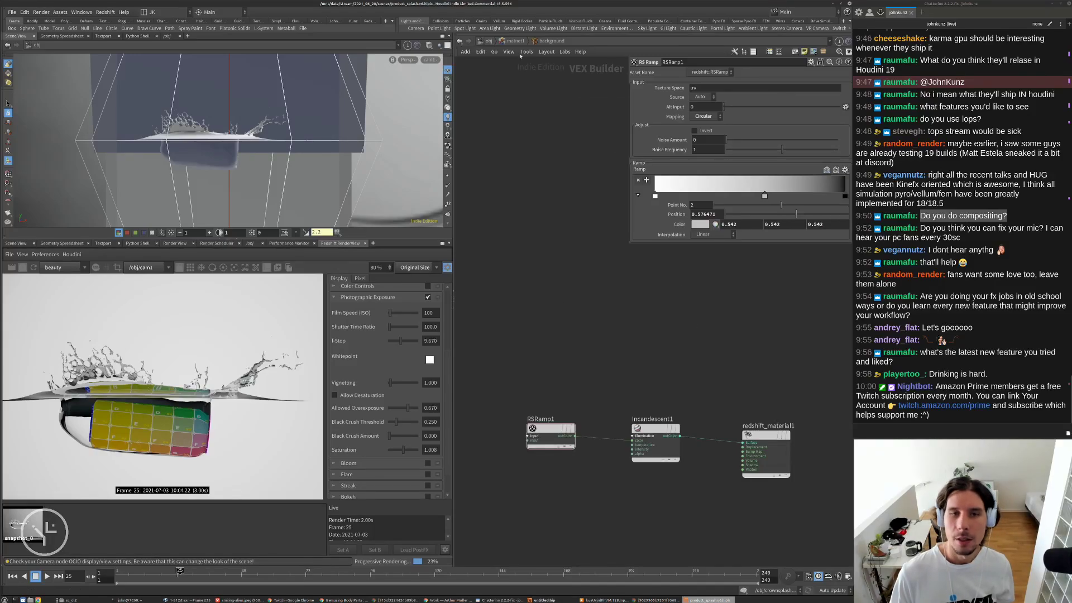
click(489, 41)
scroll(257, 392, down, 4)
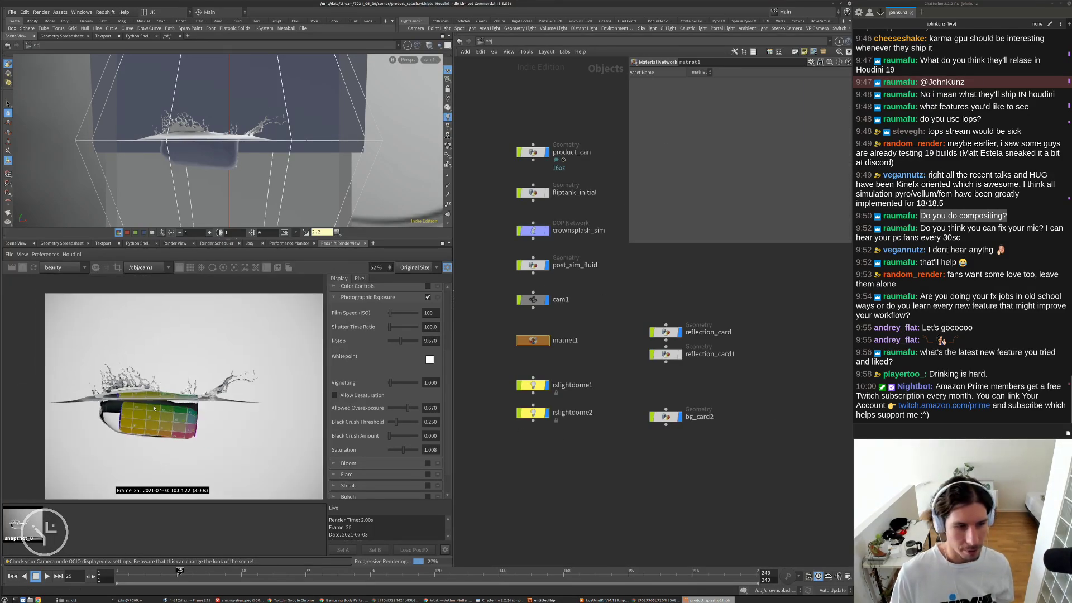
scroll(632, 450, up, 2)
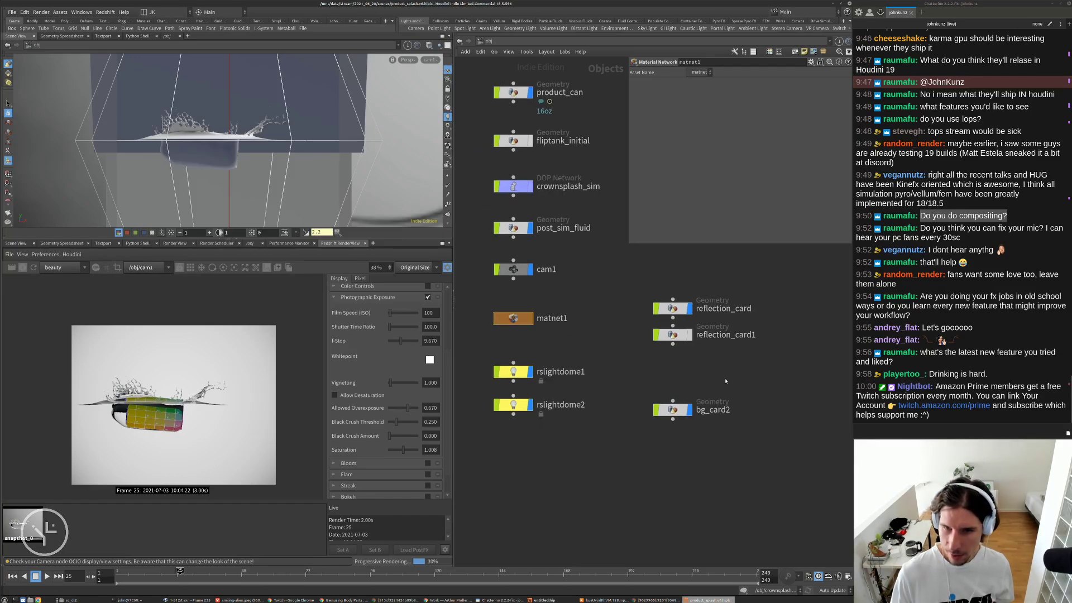
click(513, 269)
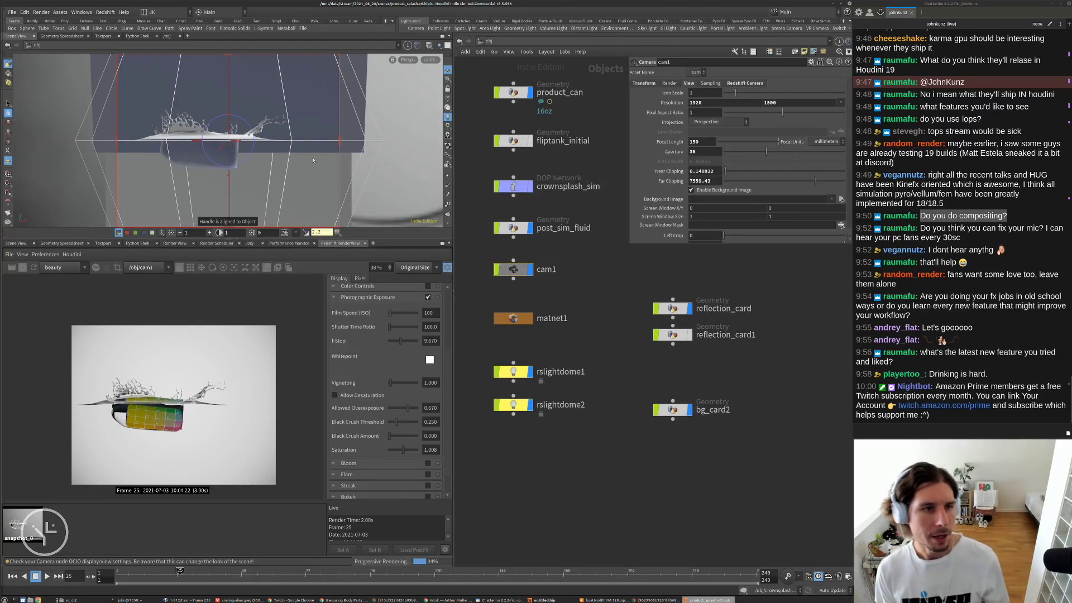
drag(241, 142, 235, 143)
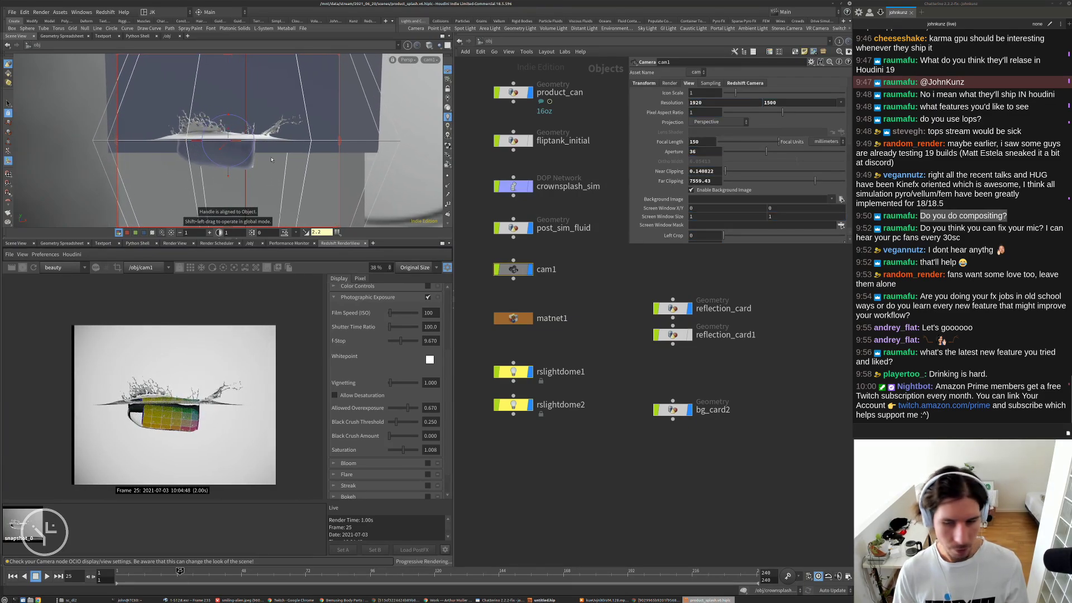
- Move bg_card2 sideways to re-centre it behind the product in the shifted camera view
click(672, 410)
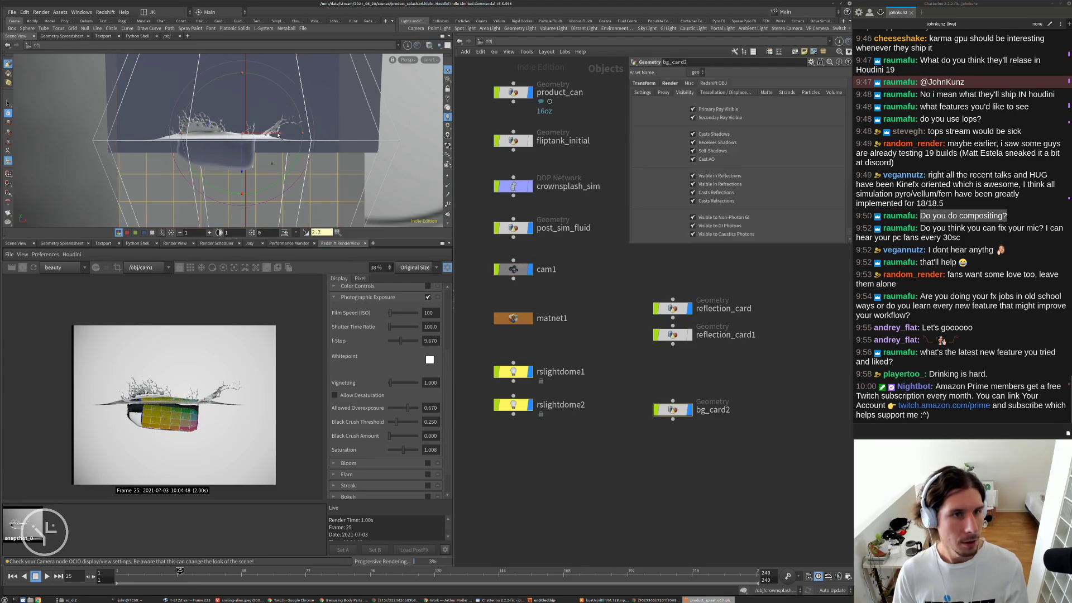
drag(278, 134, 263, 134)
scroll(577, 482, up, 3)
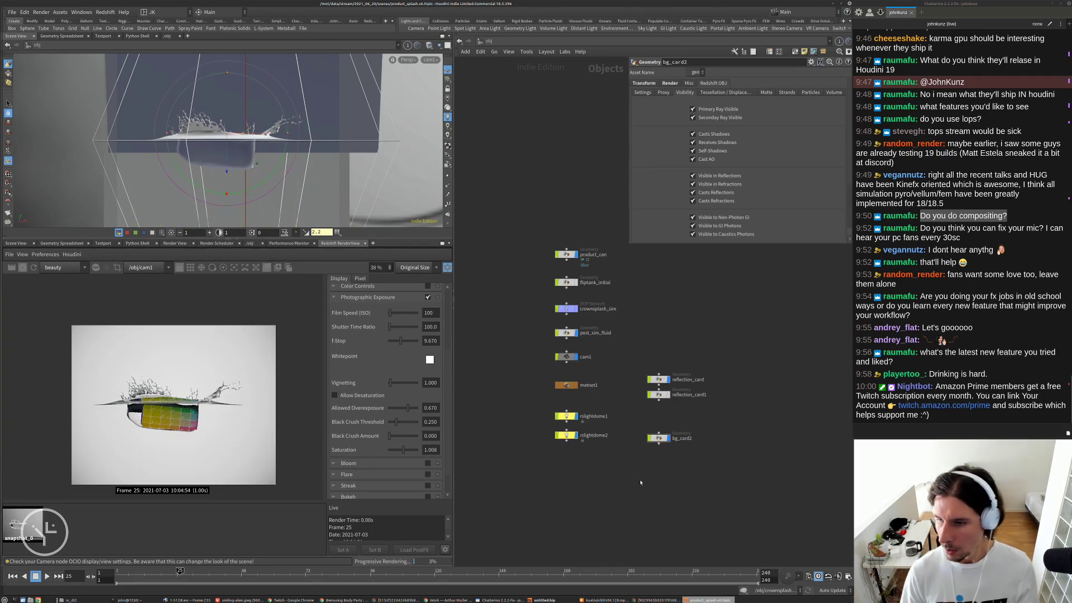
- Switch rslightdome2 off and back on, comparing the splash and can up close in the render
middle_drag(606, 455, 617, 422)
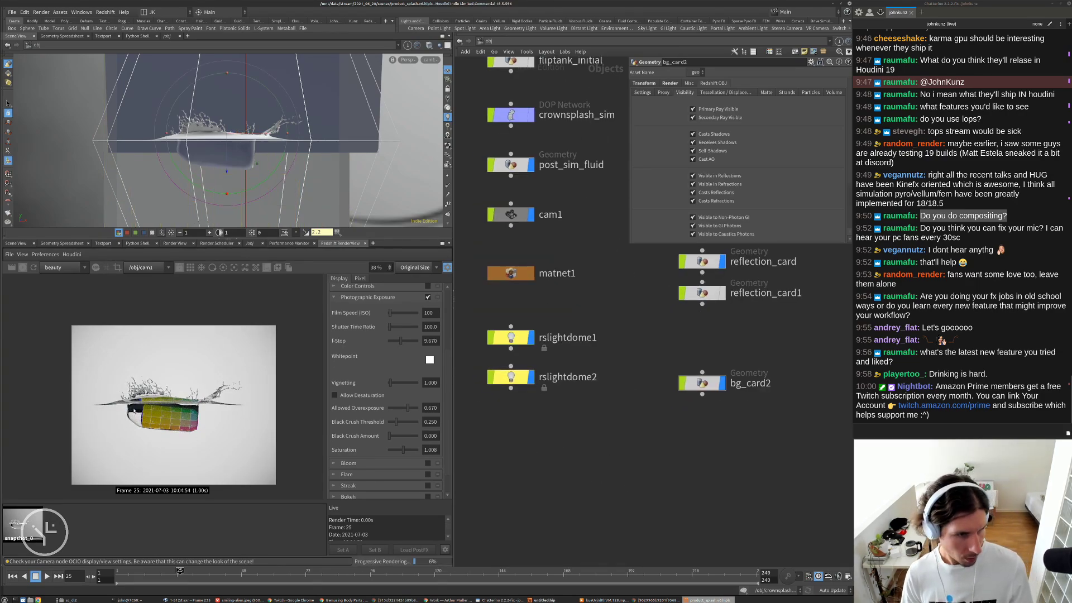
click(511, 337)
click(511, 378)
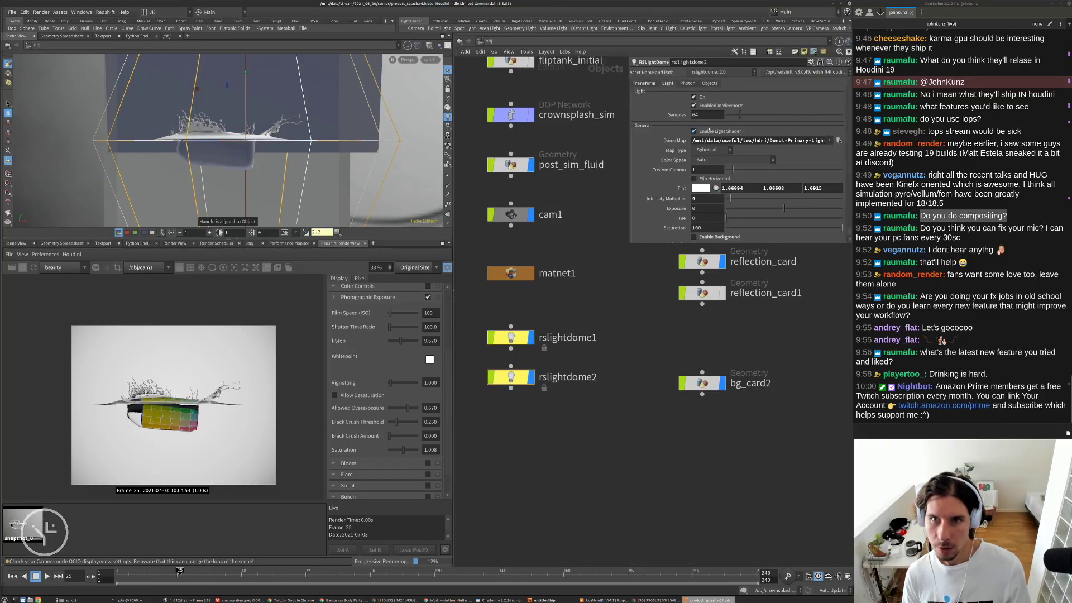
click(703, 98)
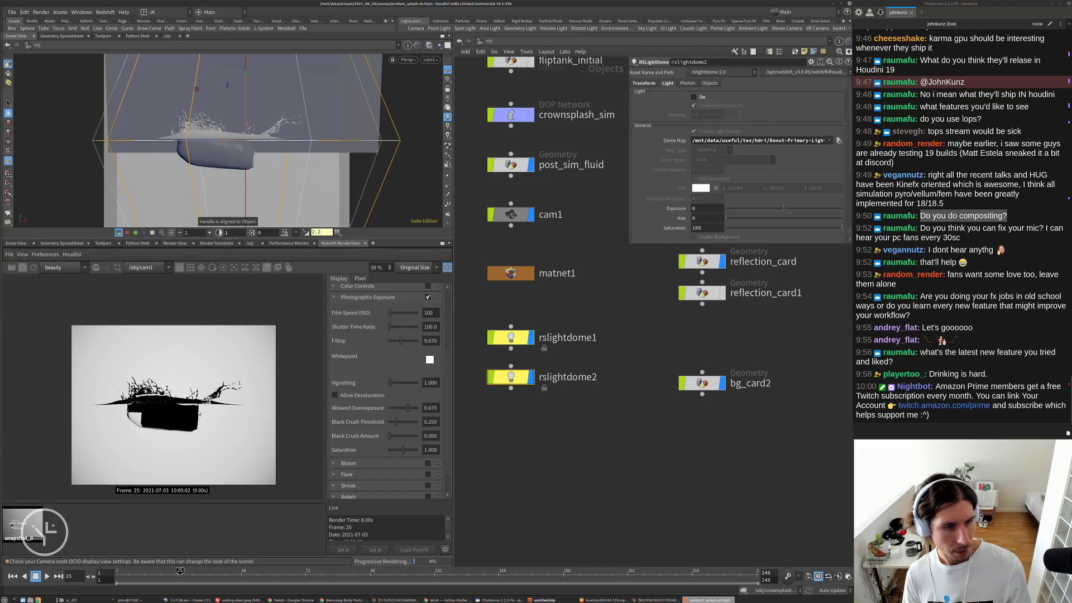
scroll(145, 394, up, 8)
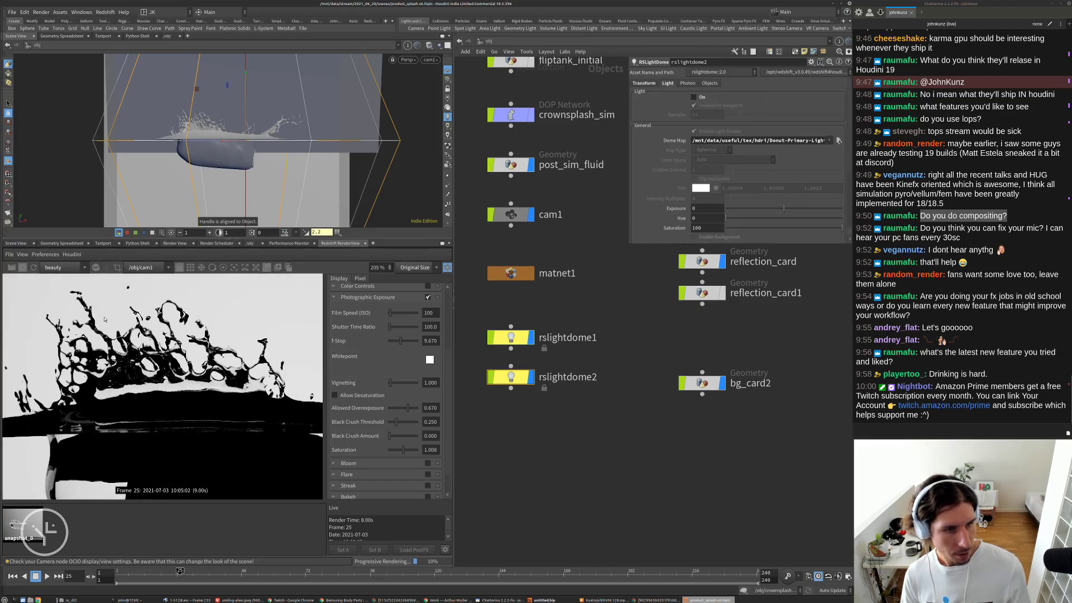
scroll(127, 411, down, 4)
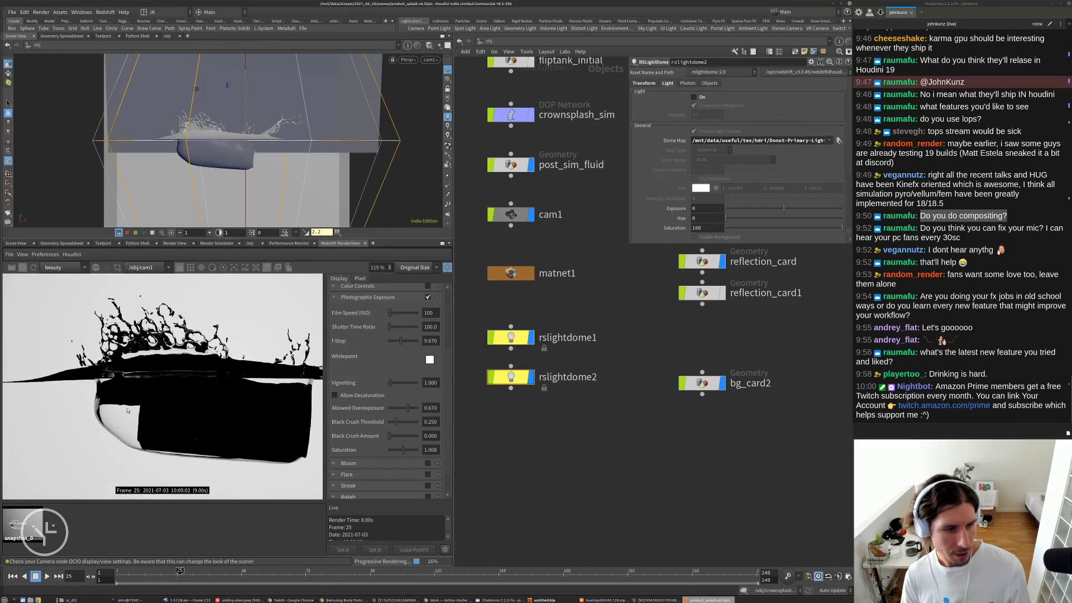
click(702, 98)
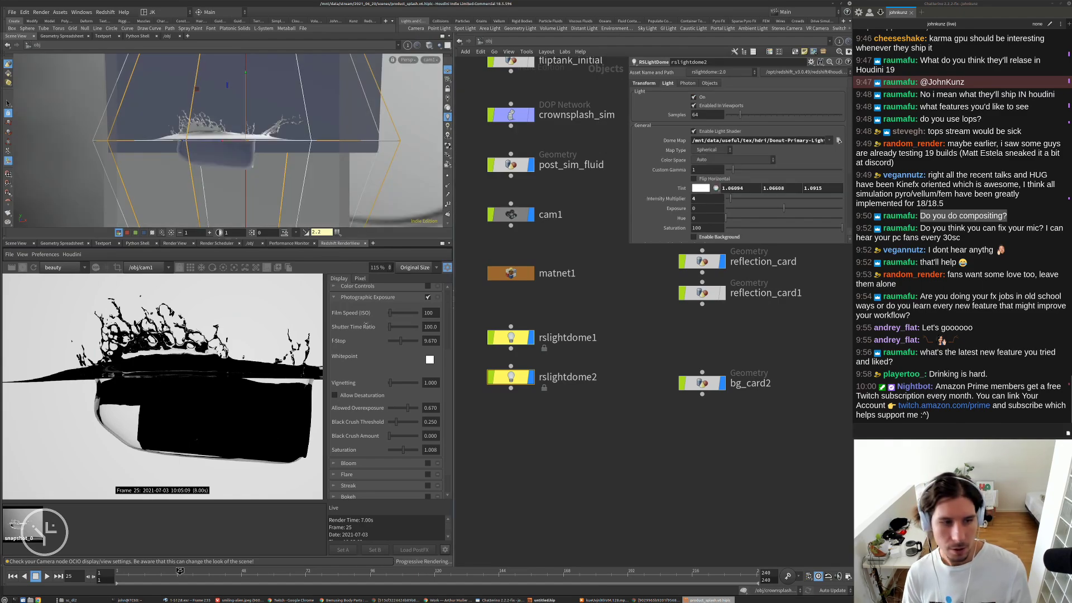
middle_drag(234, 355, 232, 374)
scroll(236, 376, down, 1)
scroll(234, 380, up, 2)
scroll(106, 398, down, 4)
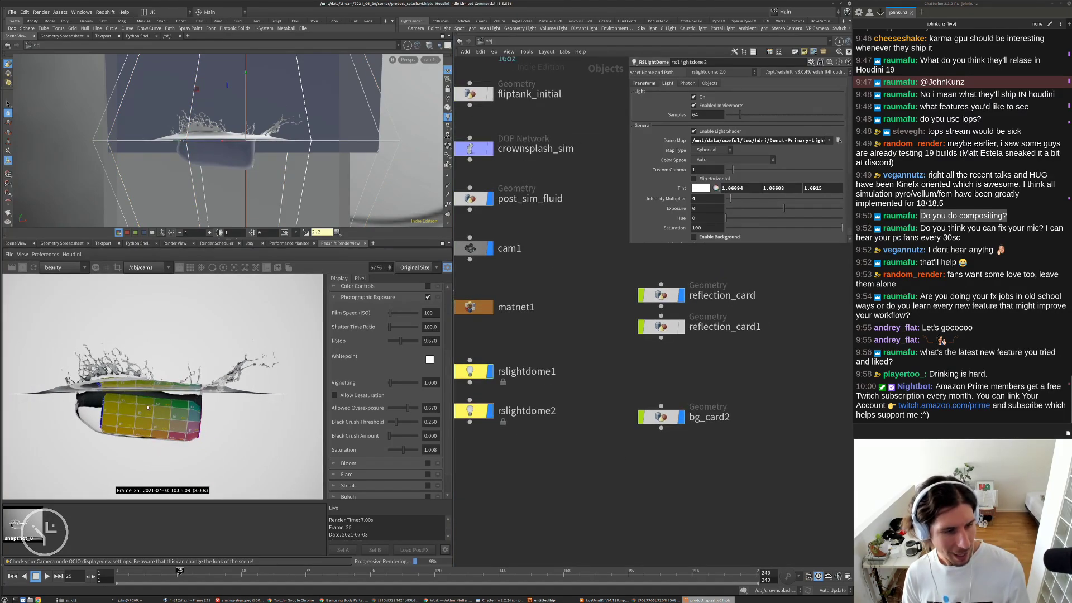
scroll(119, 398, down, 3)
scroll(120, 399, up, 2)
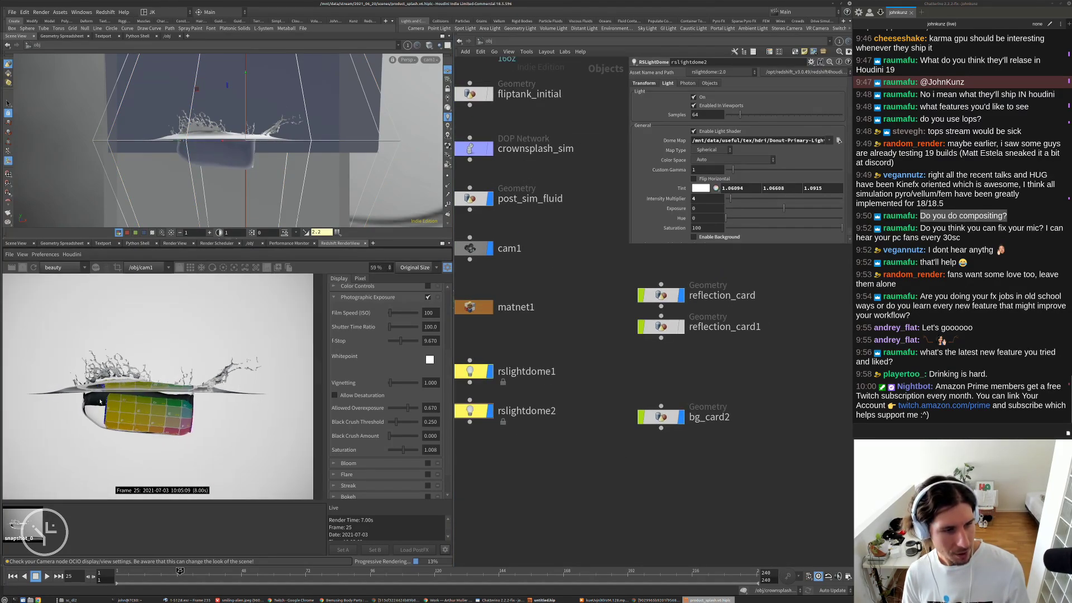
- Hide and redisplay reflection_card to compare its effect on the render
middle_drag(702, 293, 673, 324)
click(653, 326)
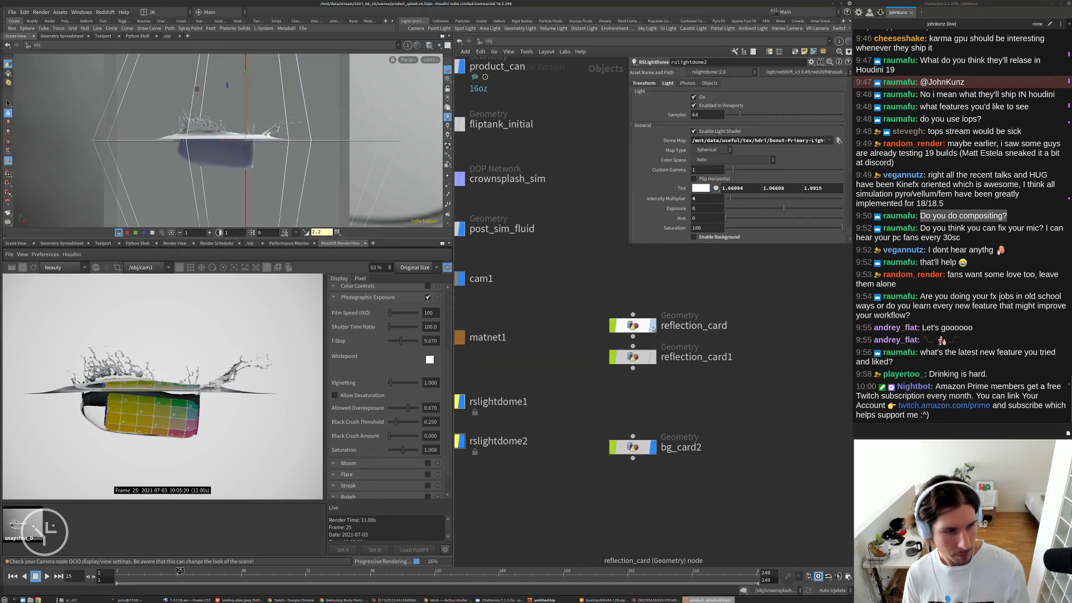
click(654, 328)
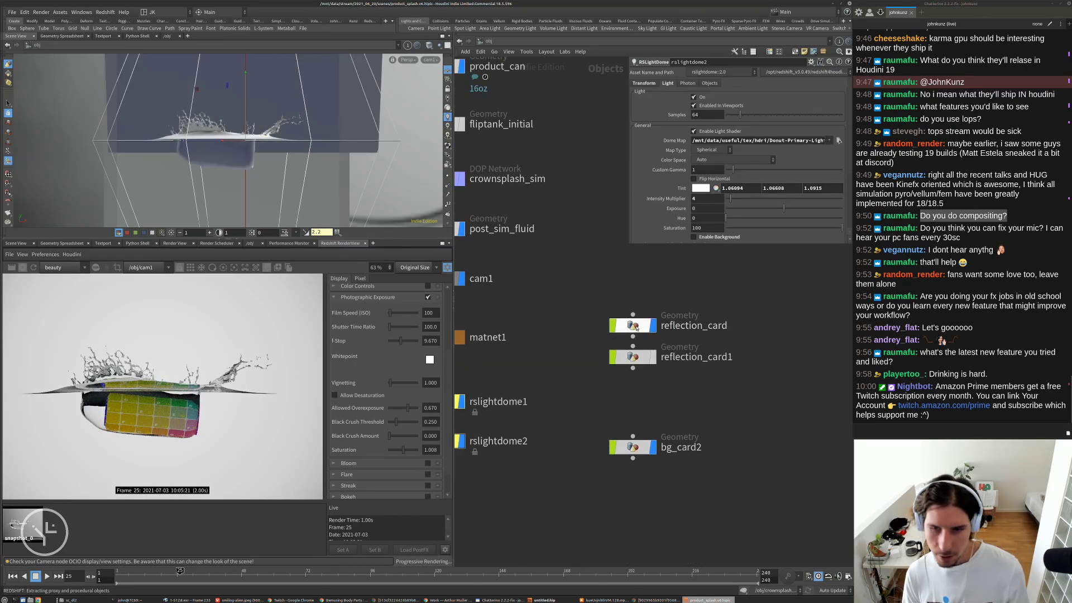
- Select reflection_card, orbit the viewport out of the camera view and set the render view's camera to /obj/cam1
click(635, 327)
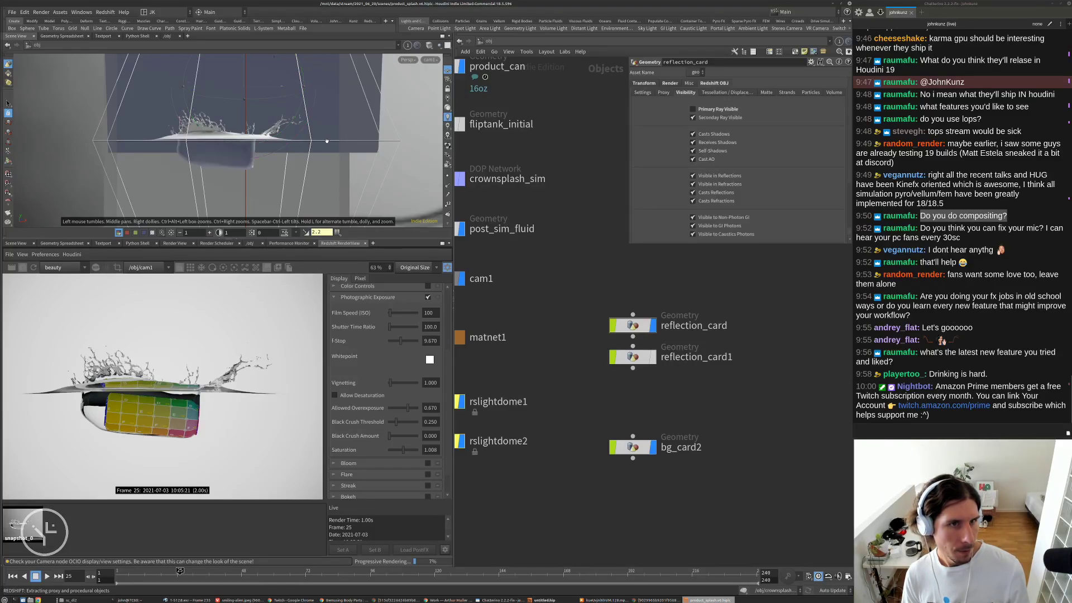
alt+drag(250, 132, 295, 154)
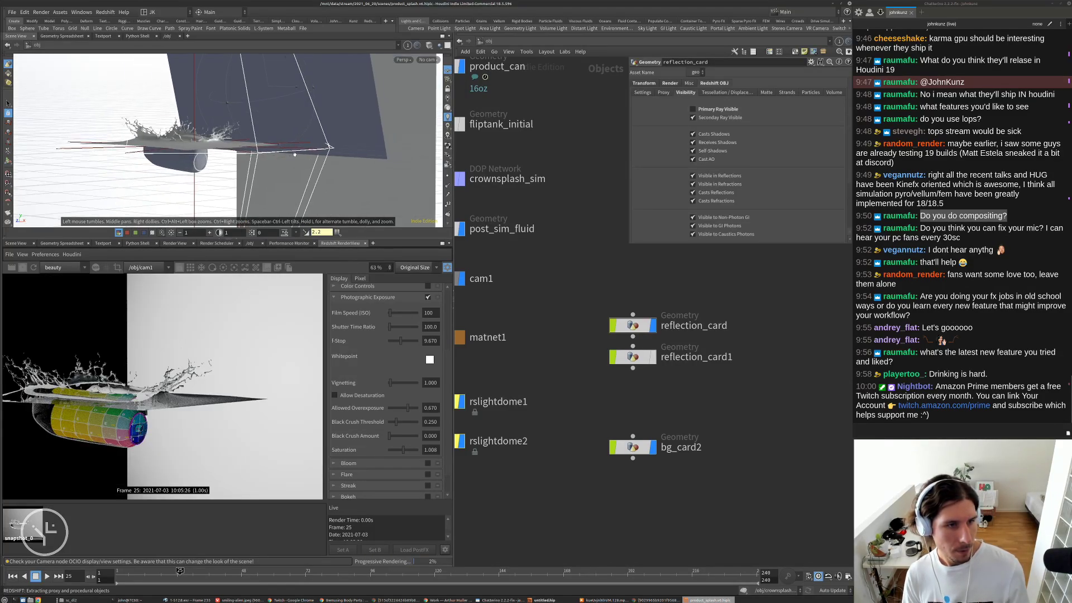
click(147, 269)
click(144, 277)
click(145, 269)
click(137, 285)
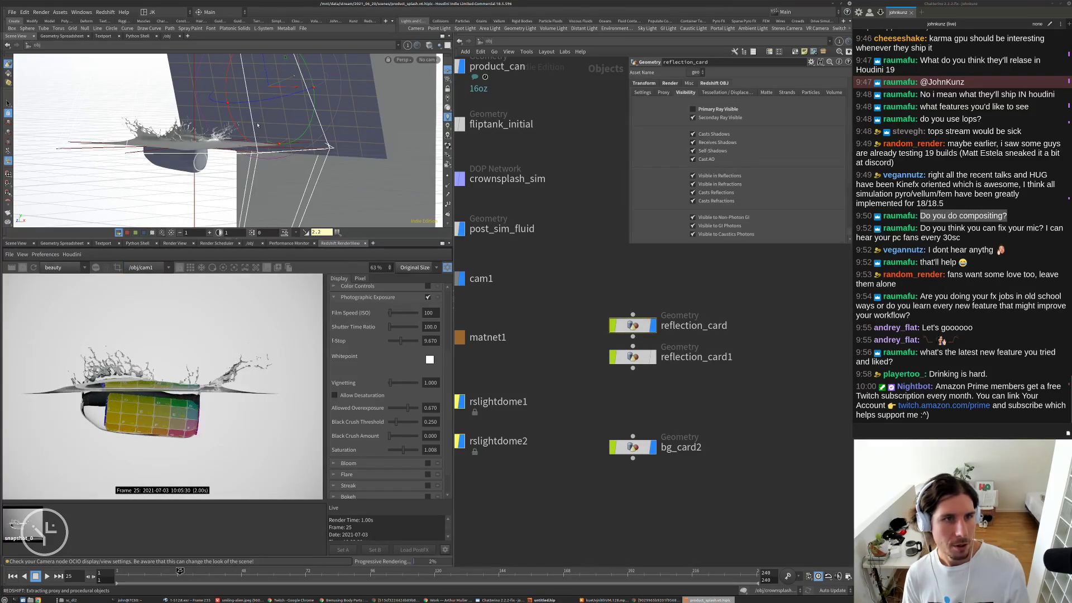
- Rotate reflection_card in the viewport so it tilts closer to horizontal above and behind the splash
alt+drag(252, 146, 224, 128)
alt+right_drag(223, 128, 242, 101)
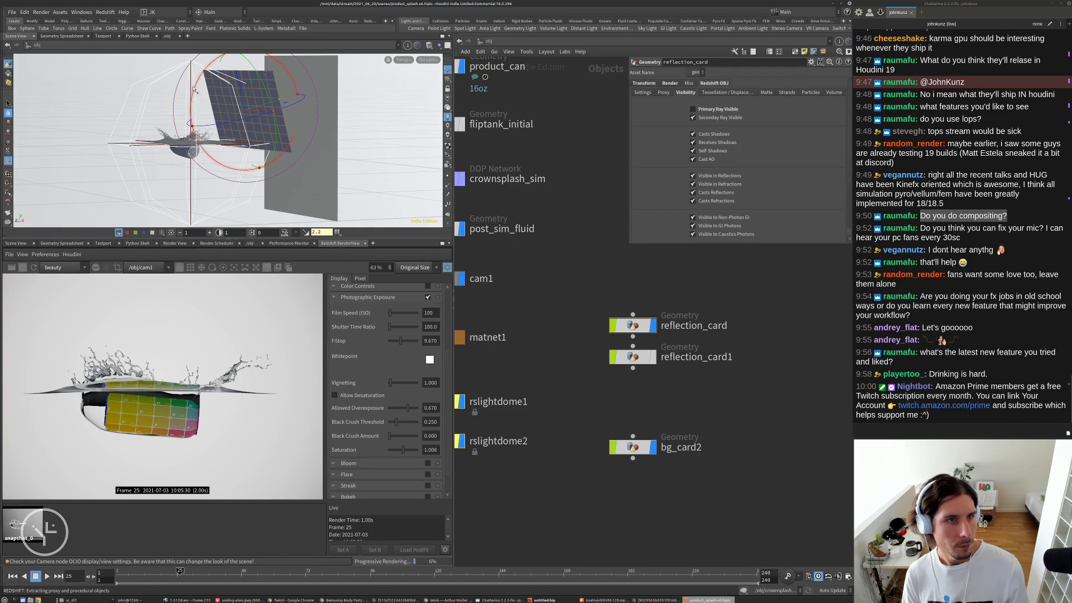
drag(195, 89, 166, 130)
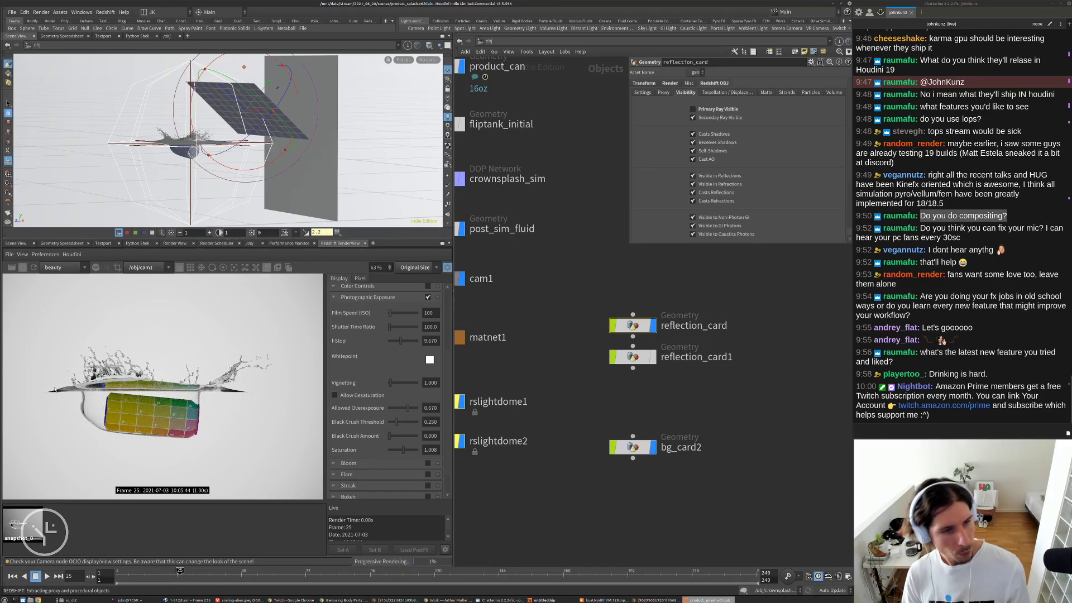
- Toggle reflection_card's display off and on, and examine the tilted card's reflections on the water and can up close
scroll(62, 385, up, 5)
scroll(113, 380, down, 1)
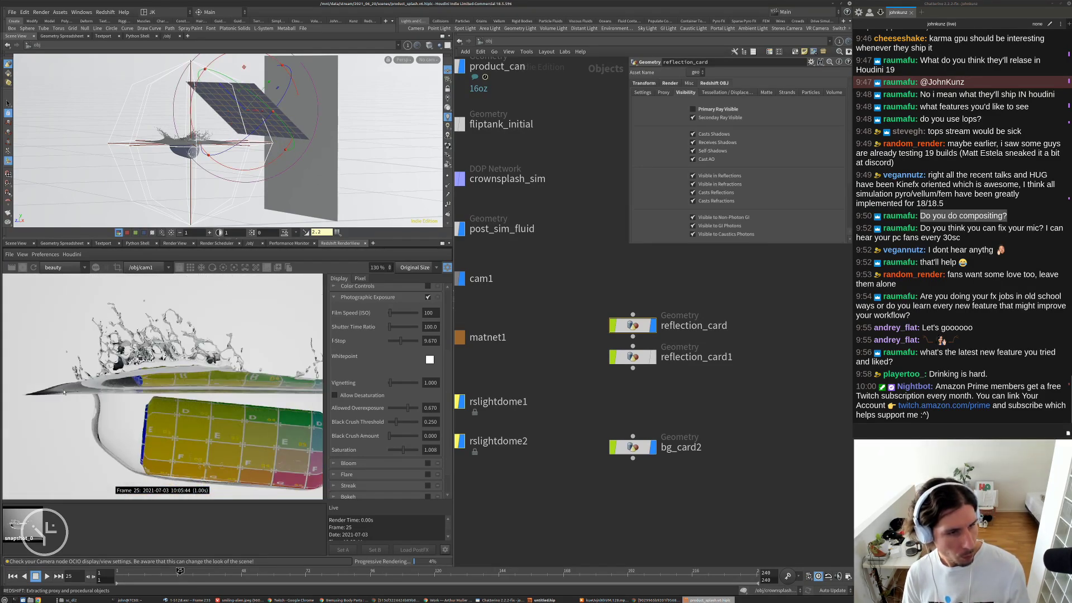
click(652, 326)
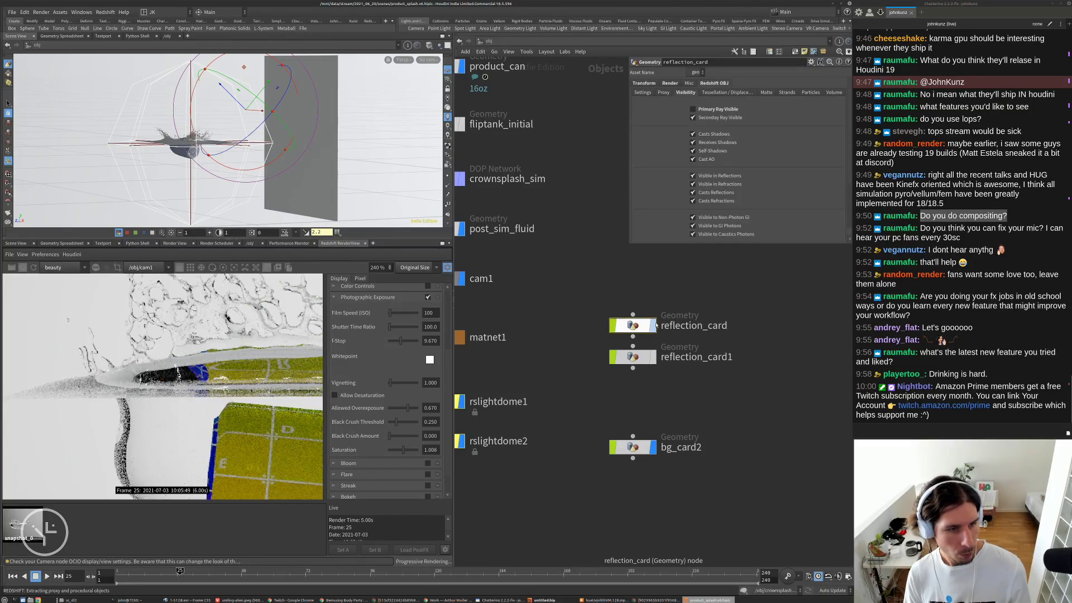
click(653, 326)
click(653, 326)
click(654, 325)
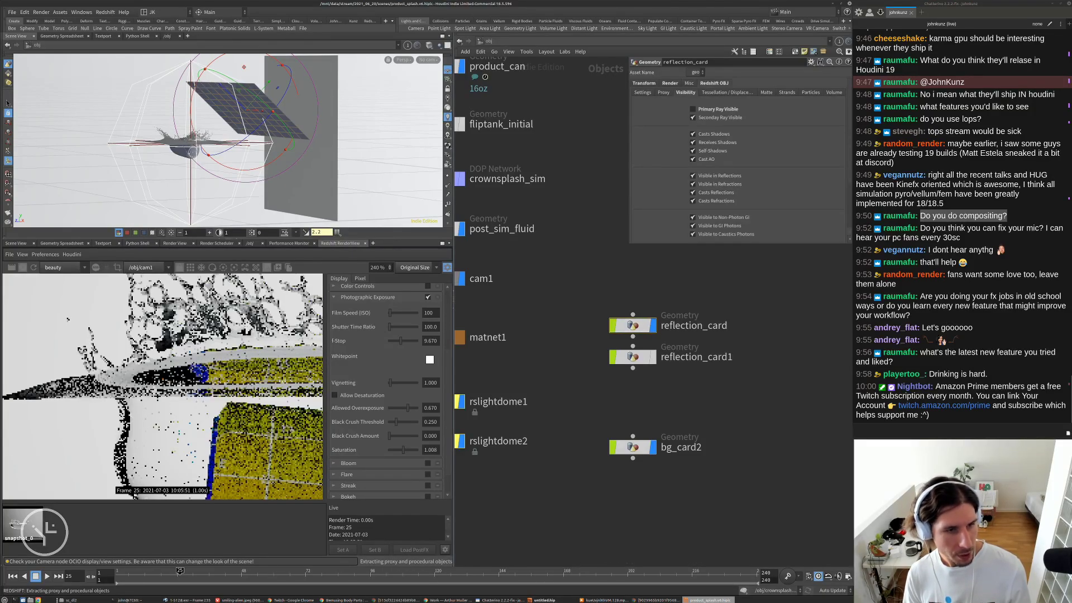
scroll(188, 313, down, 3)
scroll(233, 340, down, 2)
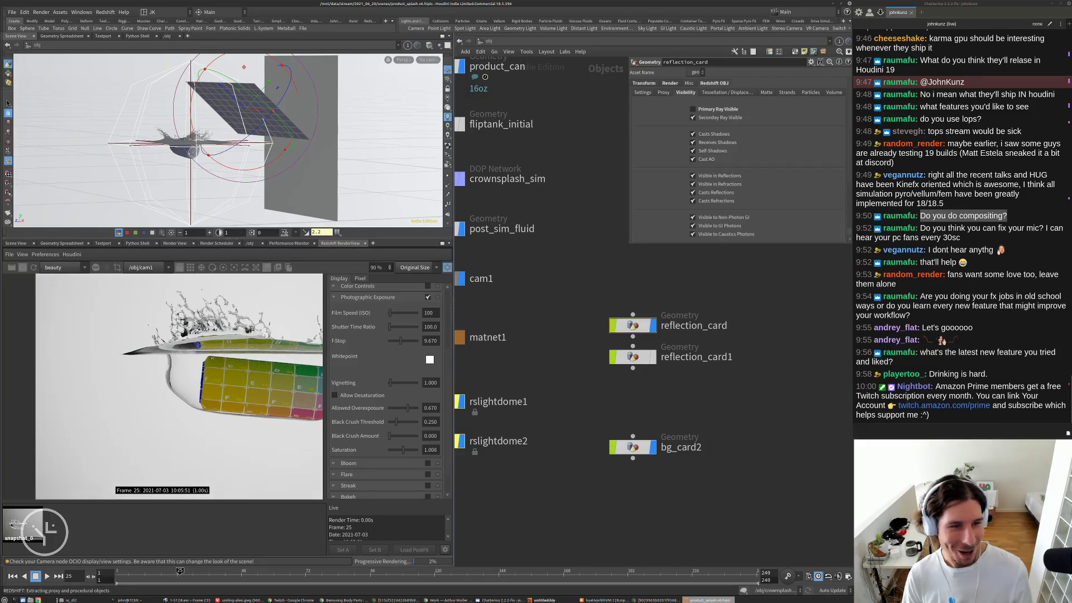
scroll(119, 366, up, 1)
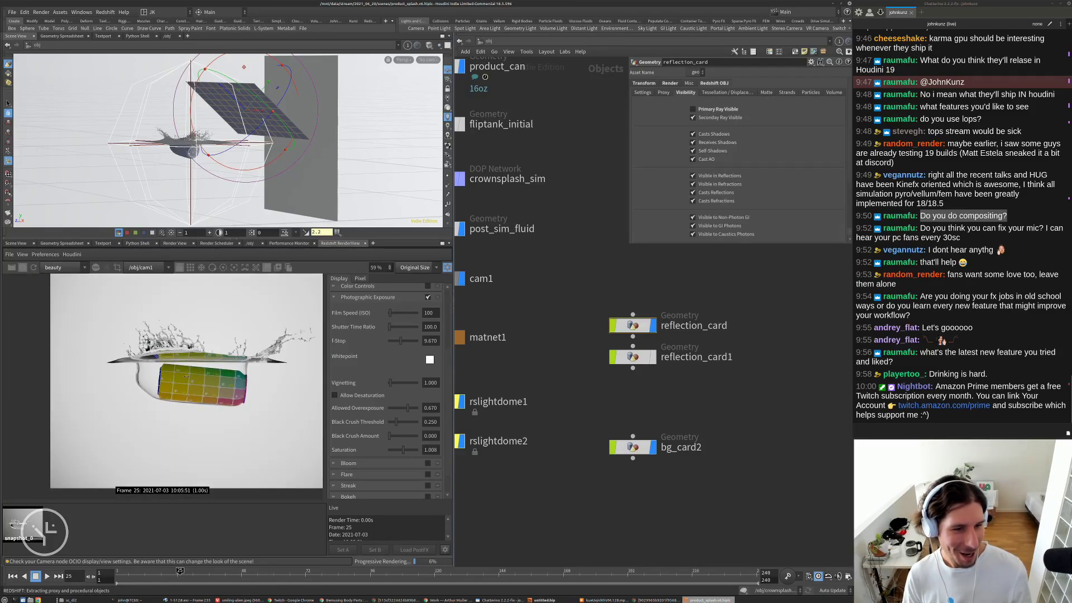
scroll(179, 367, down, 3)
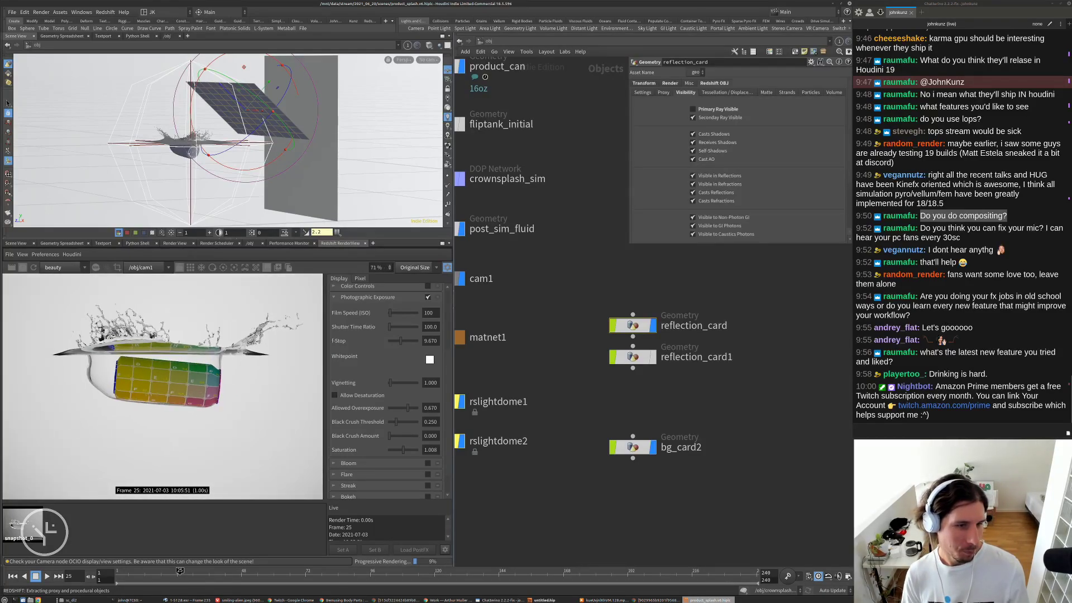
scroll(224, 361, up, 3)
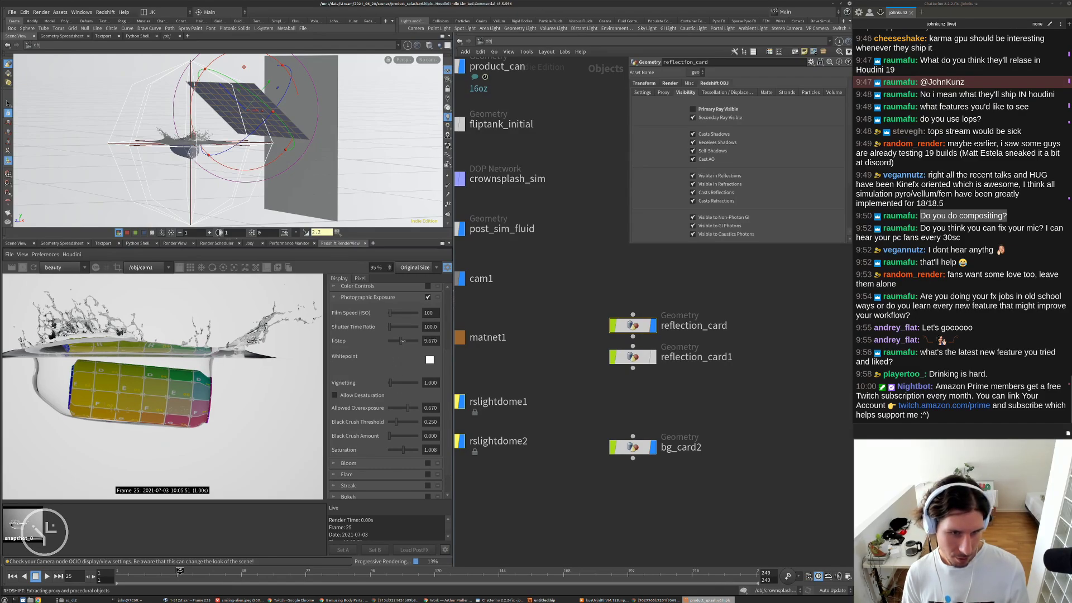
- Set the render's photographic exposure F-Stop to 8.321
drag(398, 341, 397, 341)
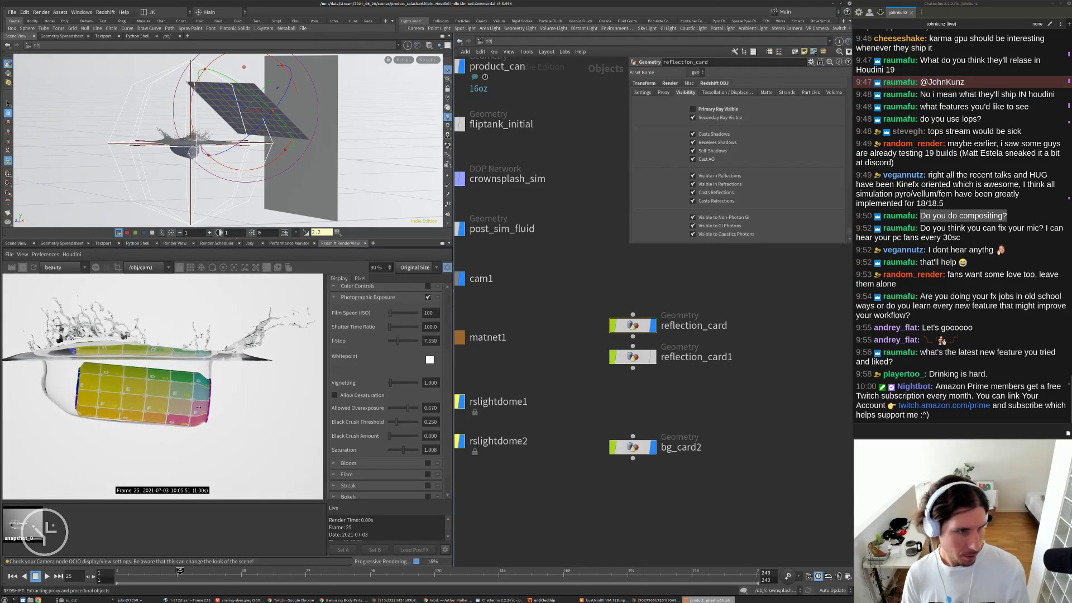
scroll(240, 380, down, 2)
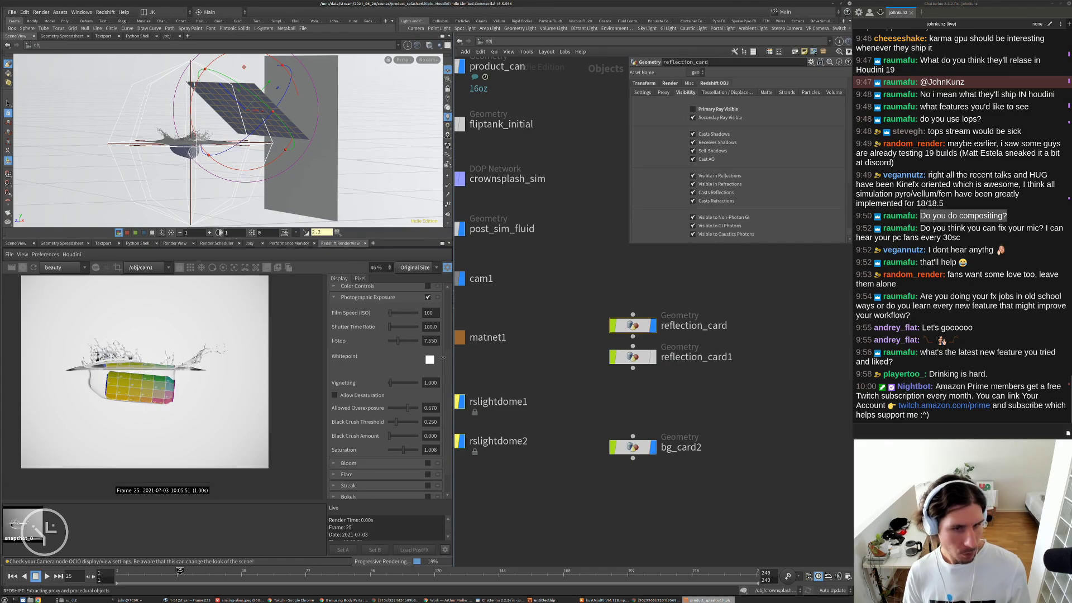
drag(401, 341, 398, 341)
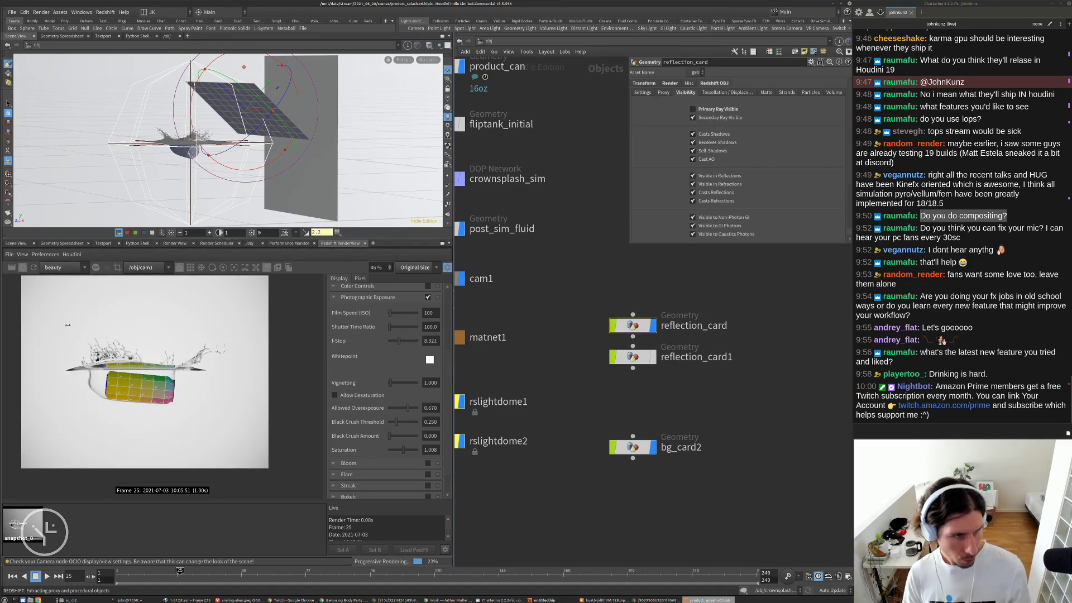
- Stop the live Redshift render and return the viewport to the cam1 view
click(23, 267)
scroll(168, 386, down, 2)
middle_drag(635, 405, 703, 392)
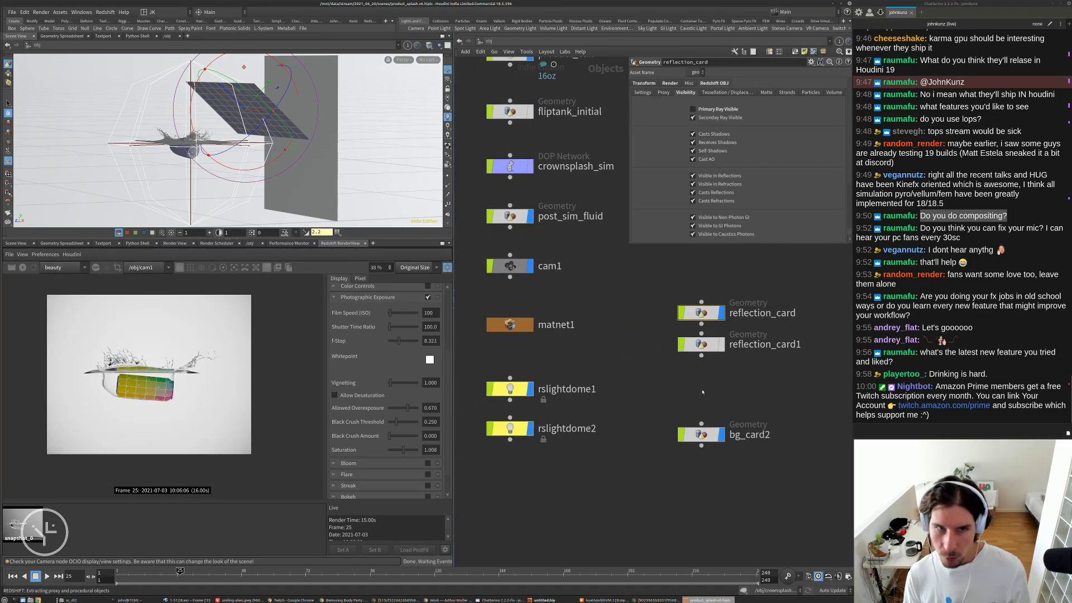
click(428, 59)
click(434, 104)
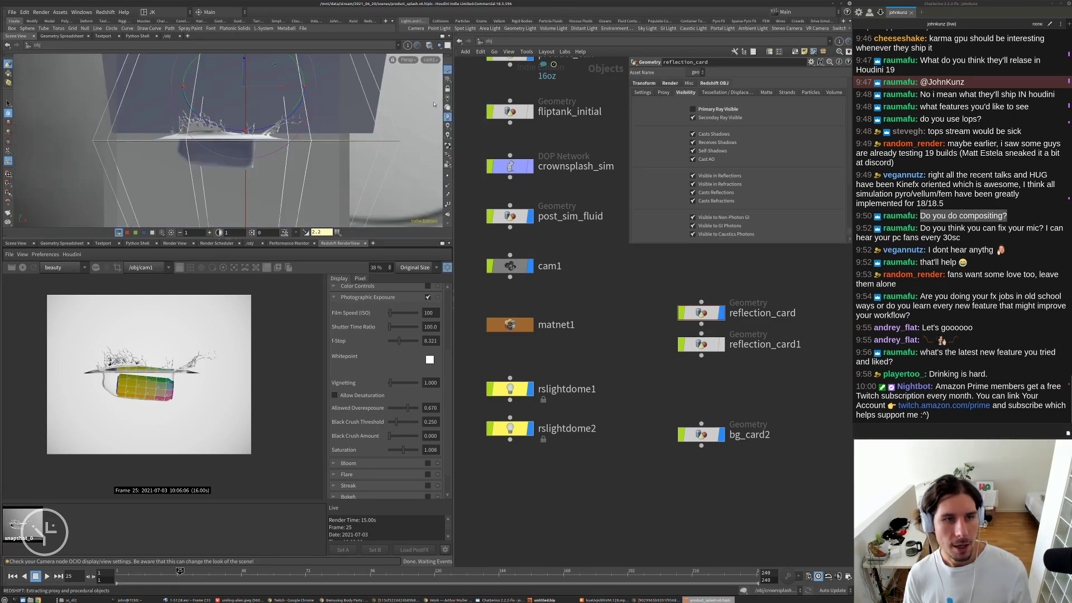
- Scrub the timeline to compare splash shapes, hide the transform handle and settle on frame 20
click(196, 572)
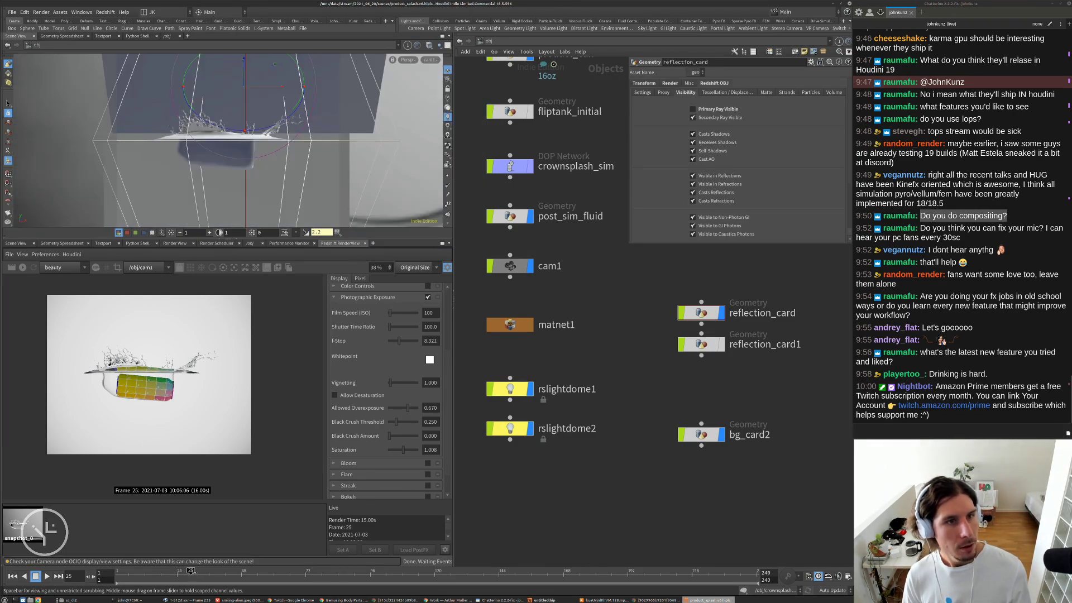
drag(196, 571, 158, 571)
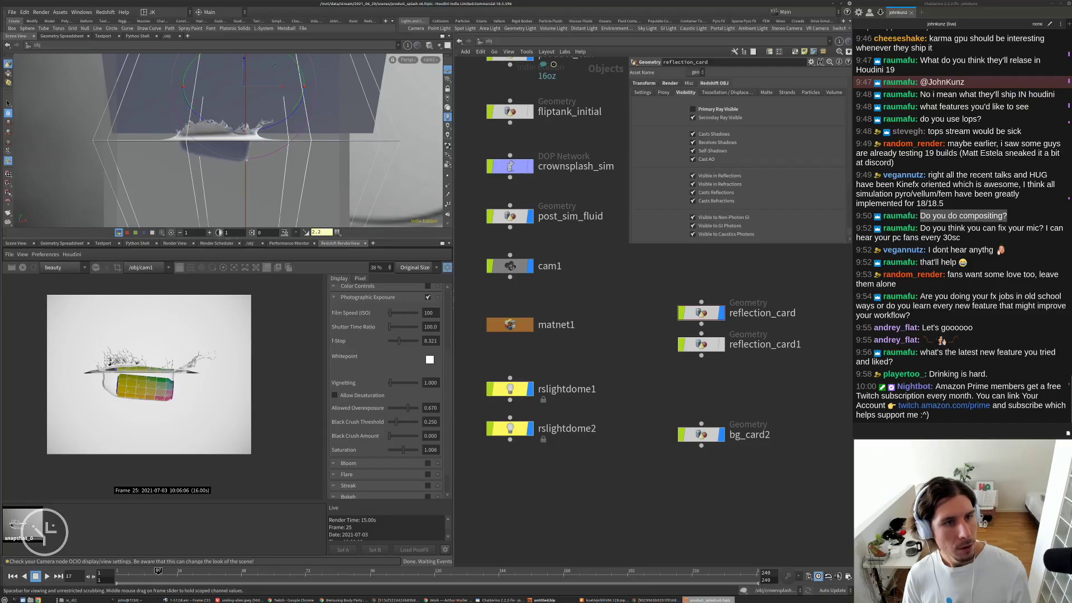
click(180, 571)
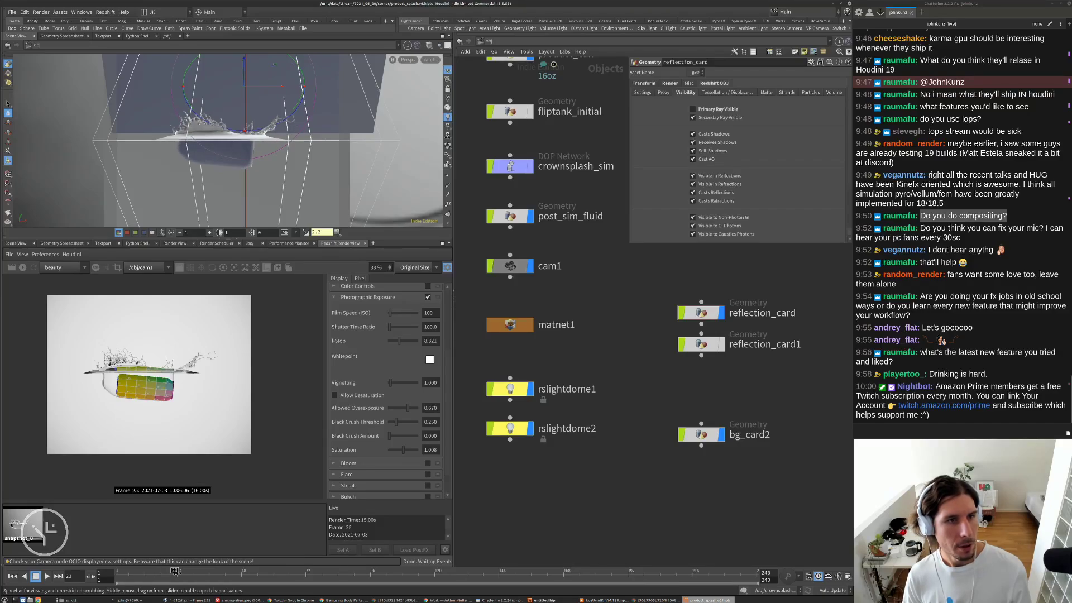
mouse_move(168, 572)
mouse_down()
mouse_move(158, 571)
mouse_move(172, 571)
mouse_up()
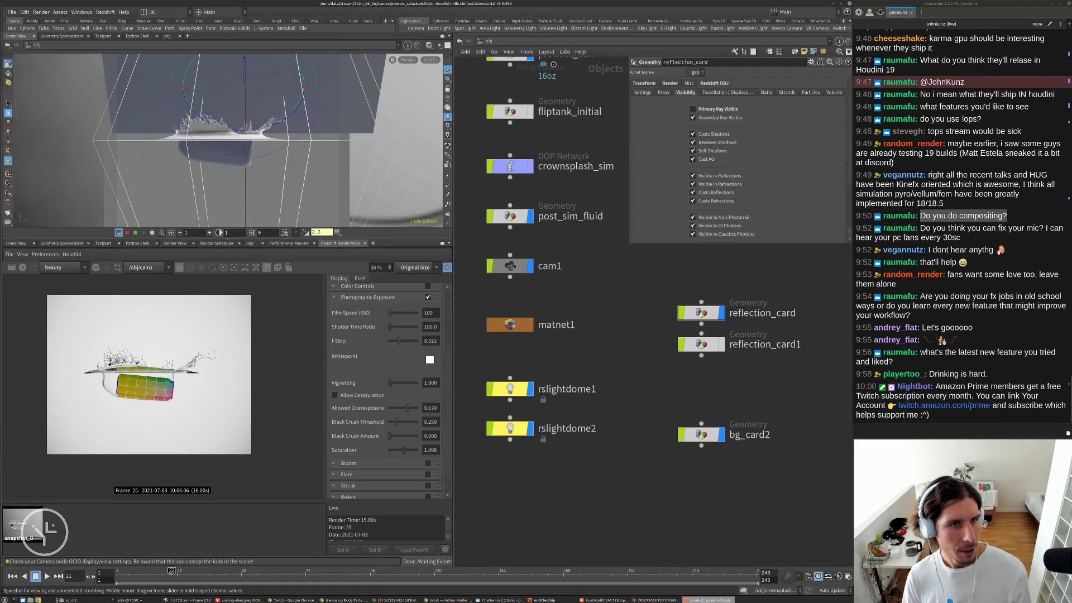
click(6, 107)
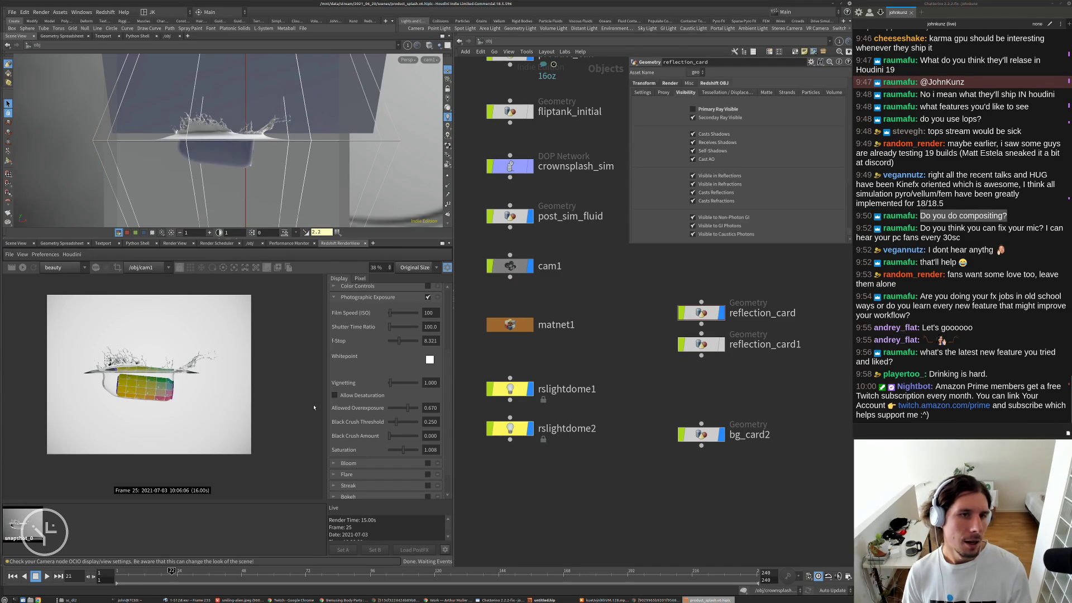
key(Left)
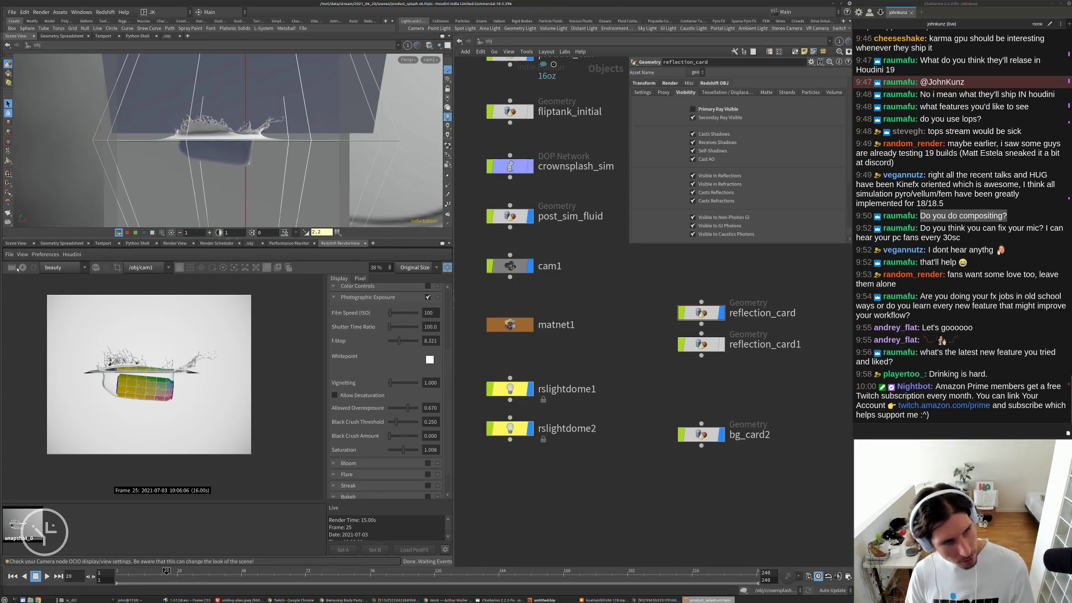
- Restart the live Redshift render at frame 20 and inspect the splash up close
click(23, 268)
scroll(130, 387, up, 5)
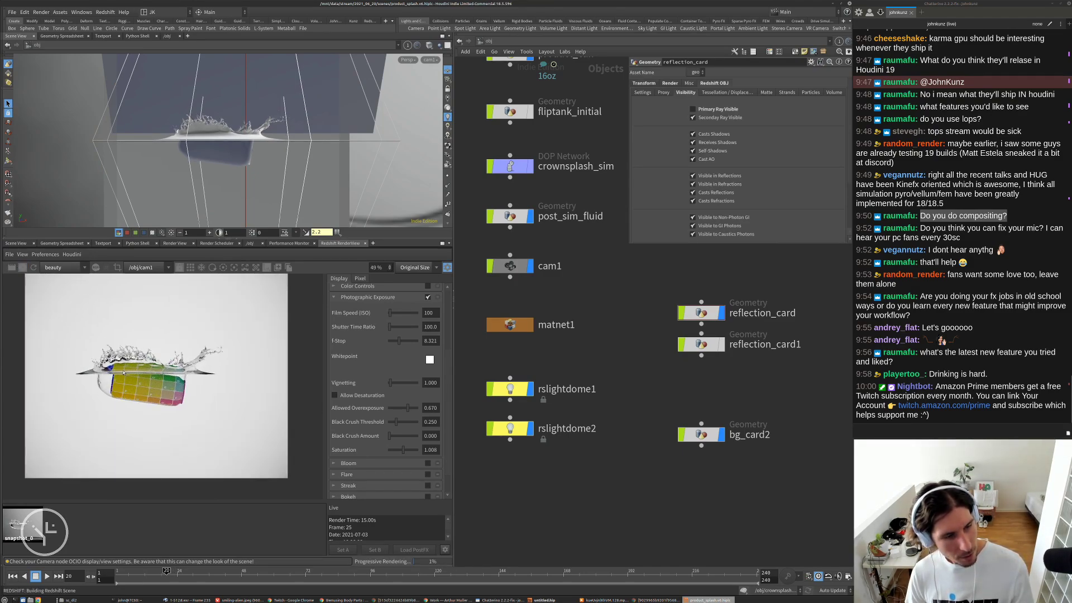
scroll(282, 353, down, 2)
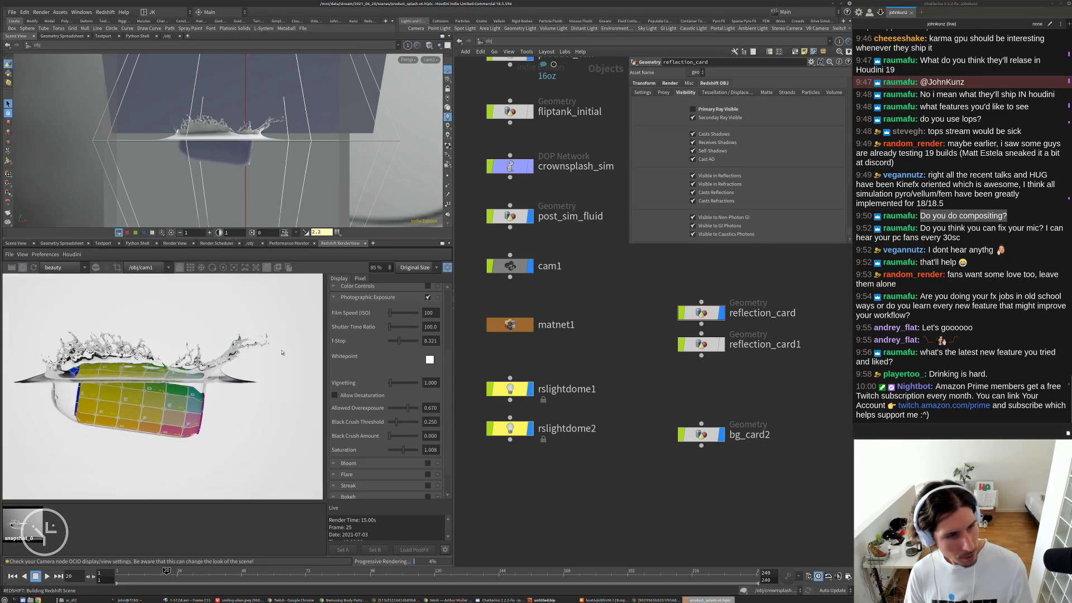
- Disconnect TextureSampler1 from Material1 in the can's material inside matnet1
scroll(93, 388, up, 5)
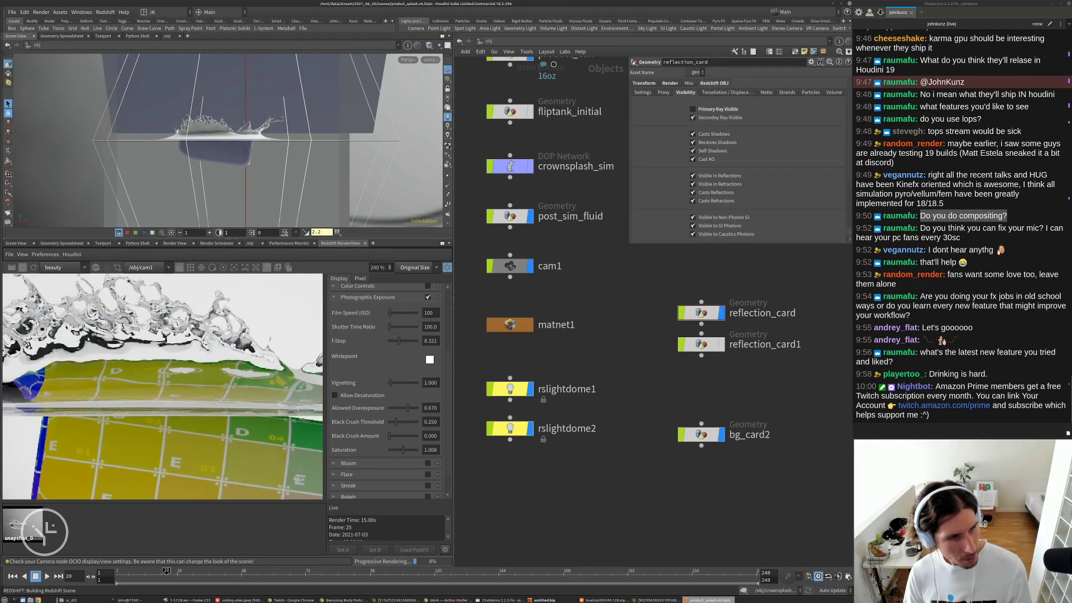
scroll(162, 386, down, 4)
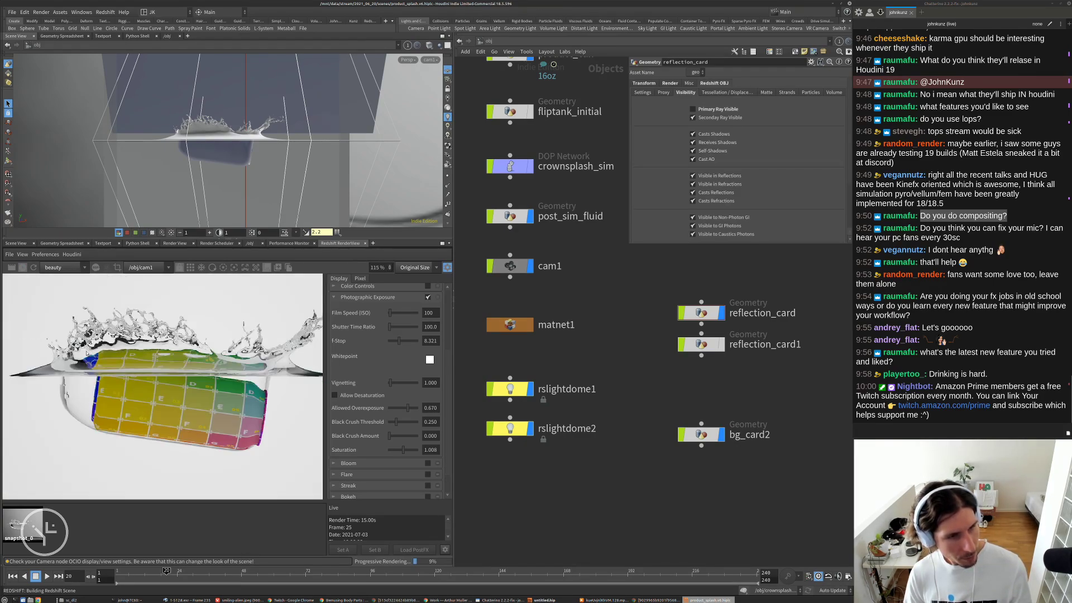
double_click(517, 327)
double_click(678, 351)
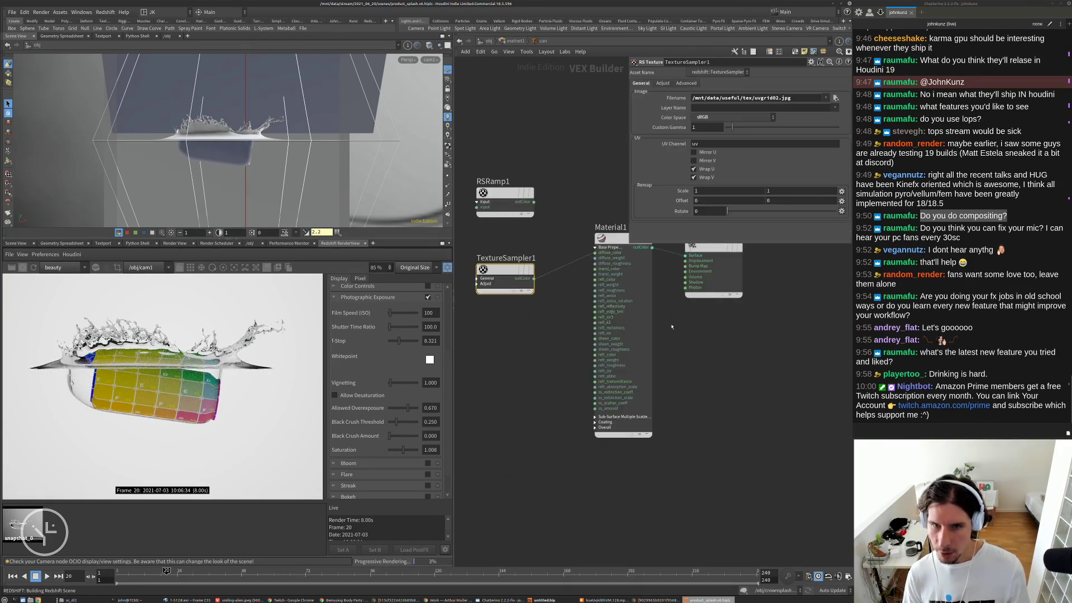
right_click(603, 329)
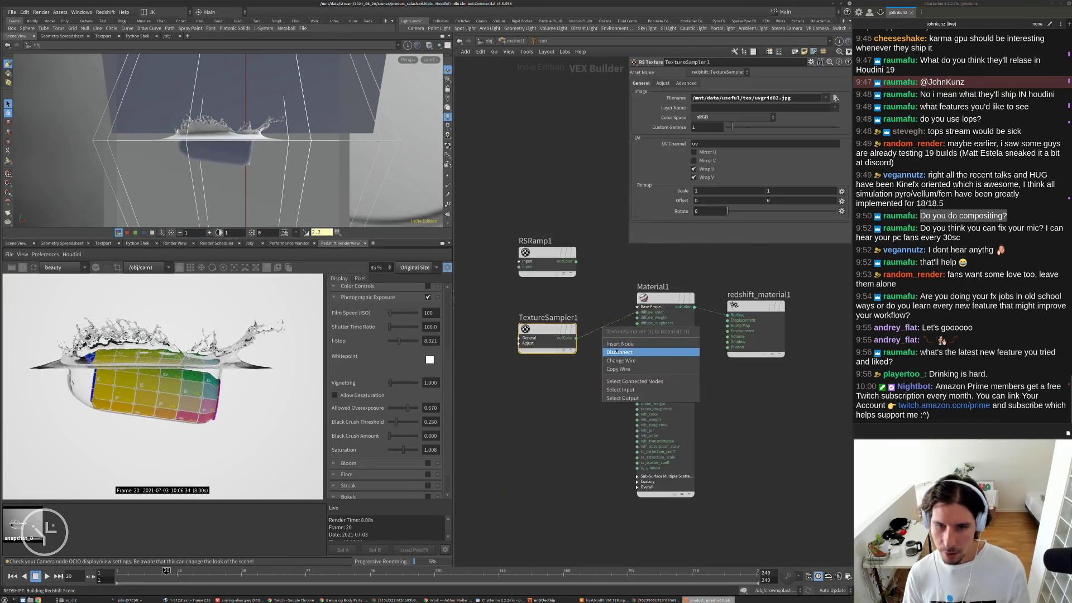
click(618, 352)
- Apply the Aluminium preset to the can's Material1 and inspect the metal can in the live render
drag(618, 287, 697, 499)
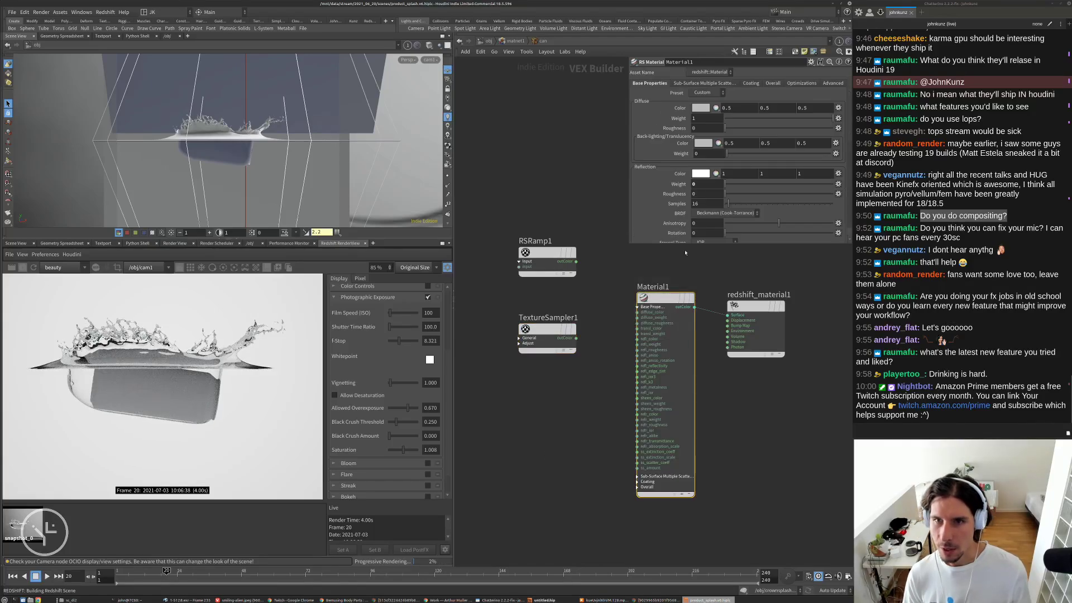
click(705, 92)
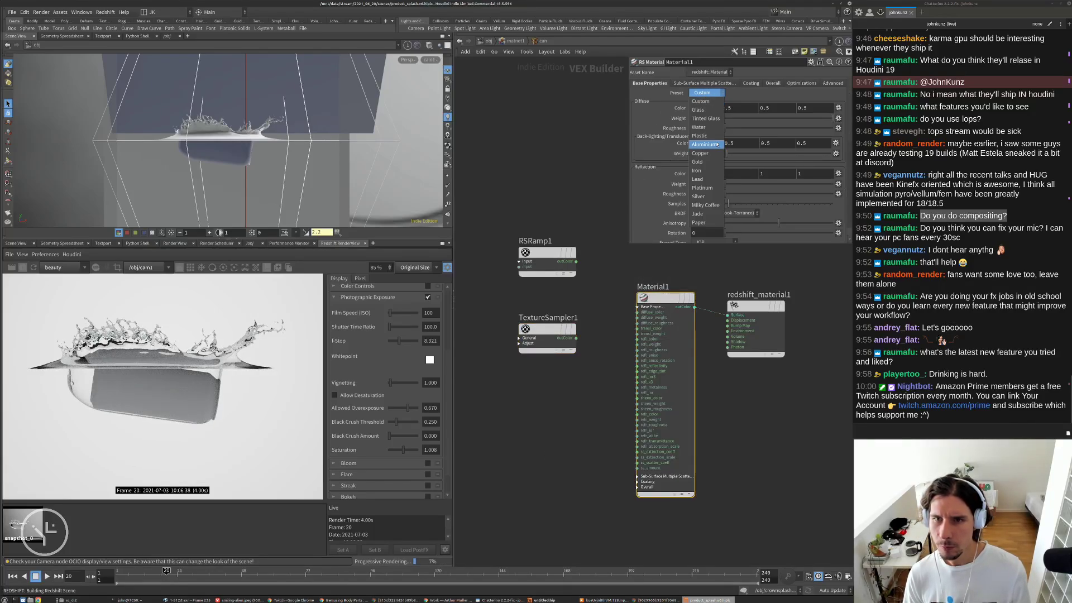
click(700, 159)
scroll(230, 387, up, 5)
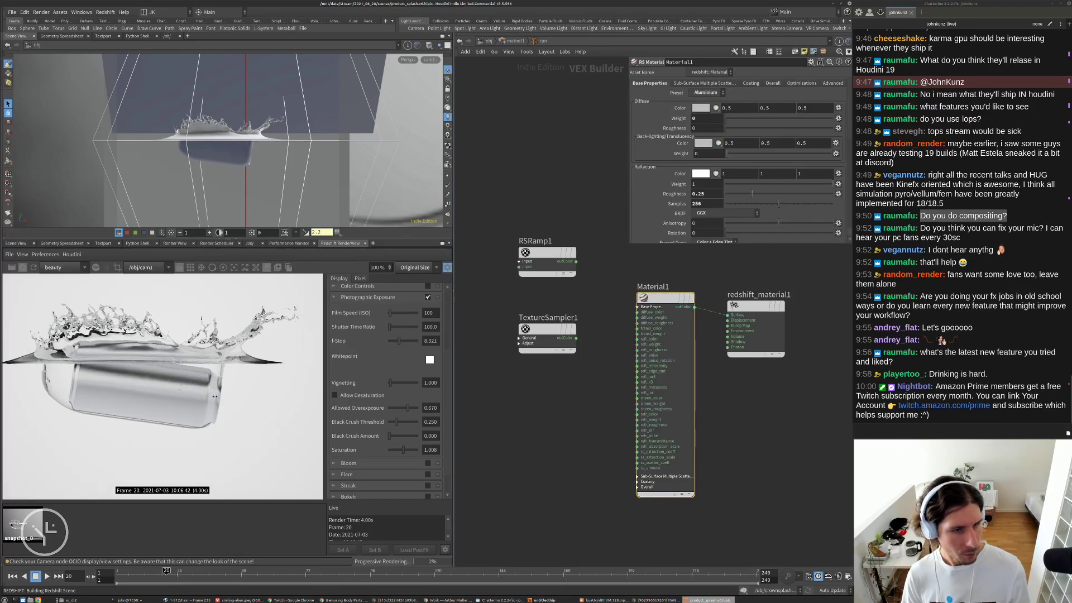
scroll(240, 355, down, 3)
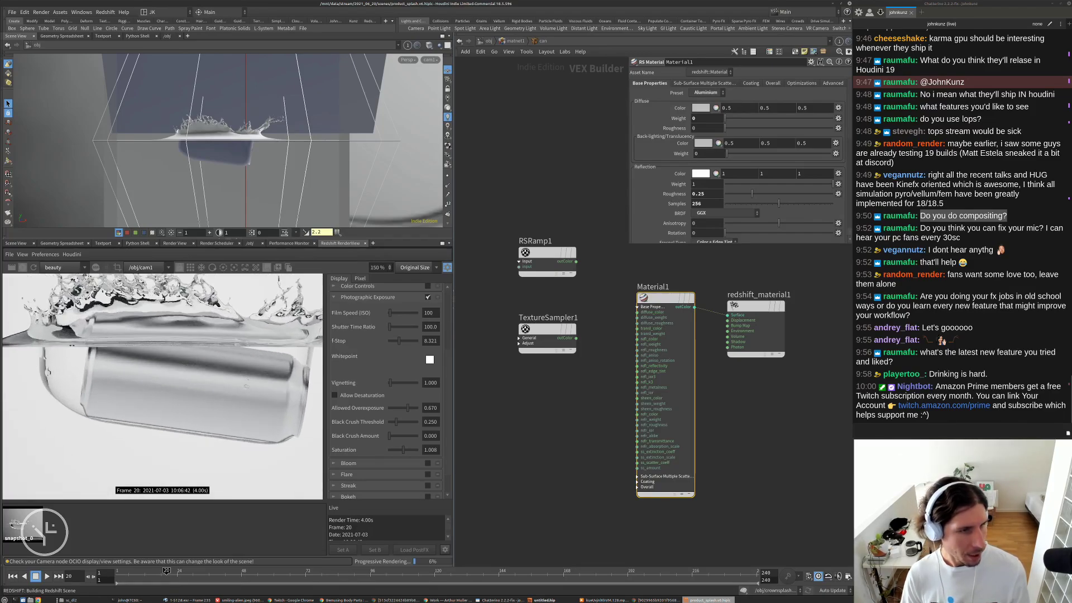
scroll(233, 363, down, 2)
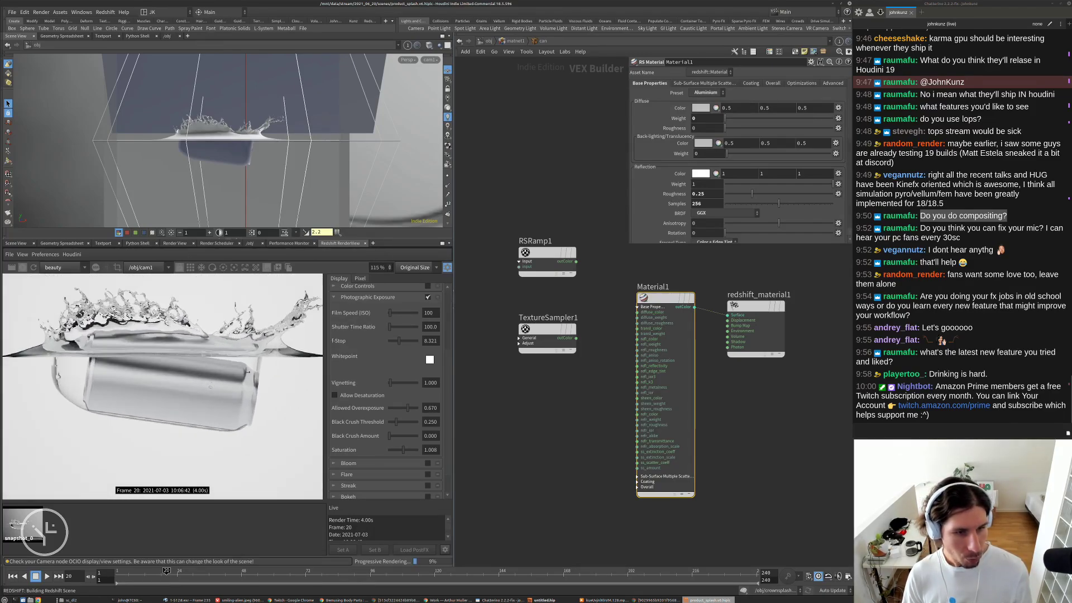
scroll(246, 372, down, 2)
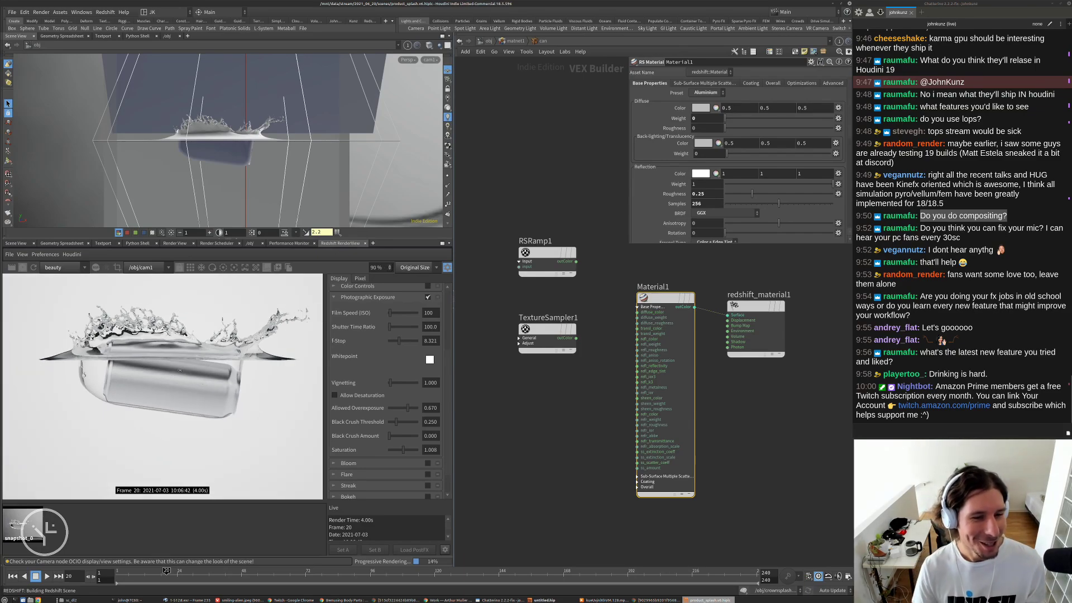
scroll(179, 380, down, 3)
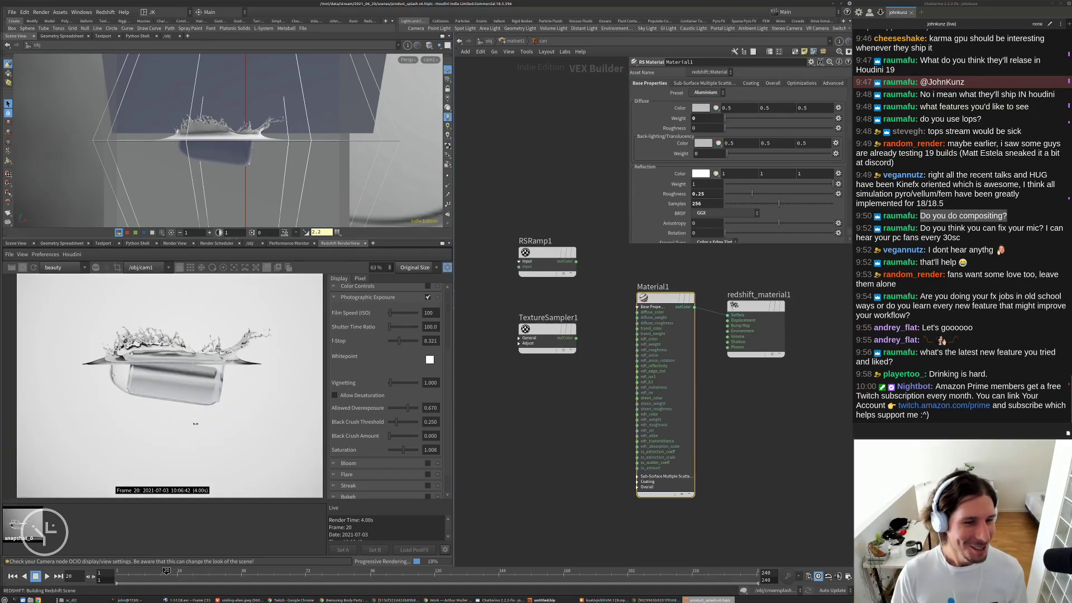
- Compare the aluminium can render with the reference splash photo, set the photo aside and review the full render
click(658, 600)
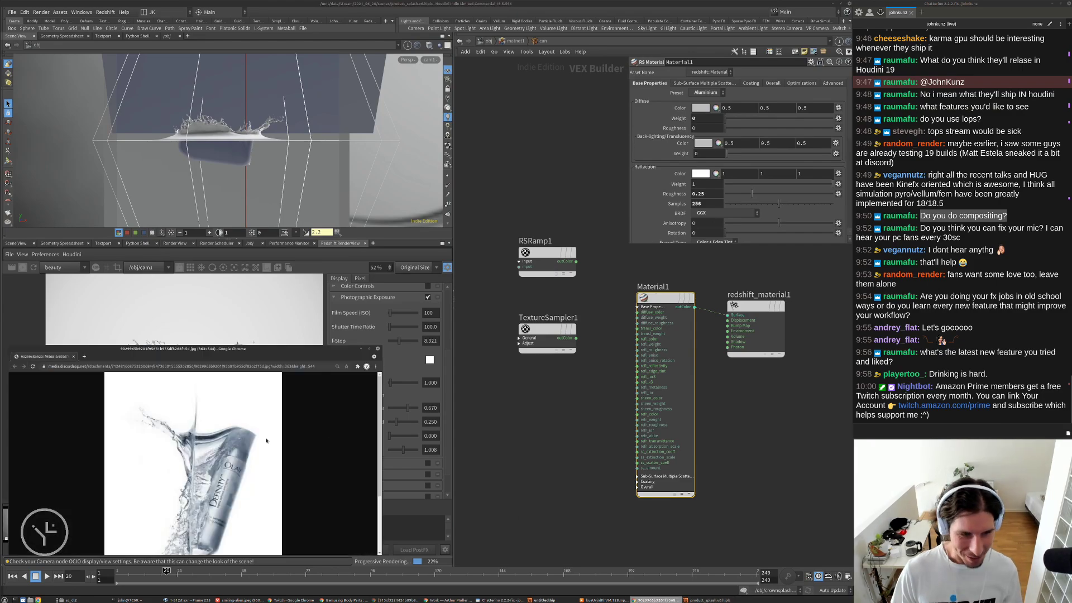
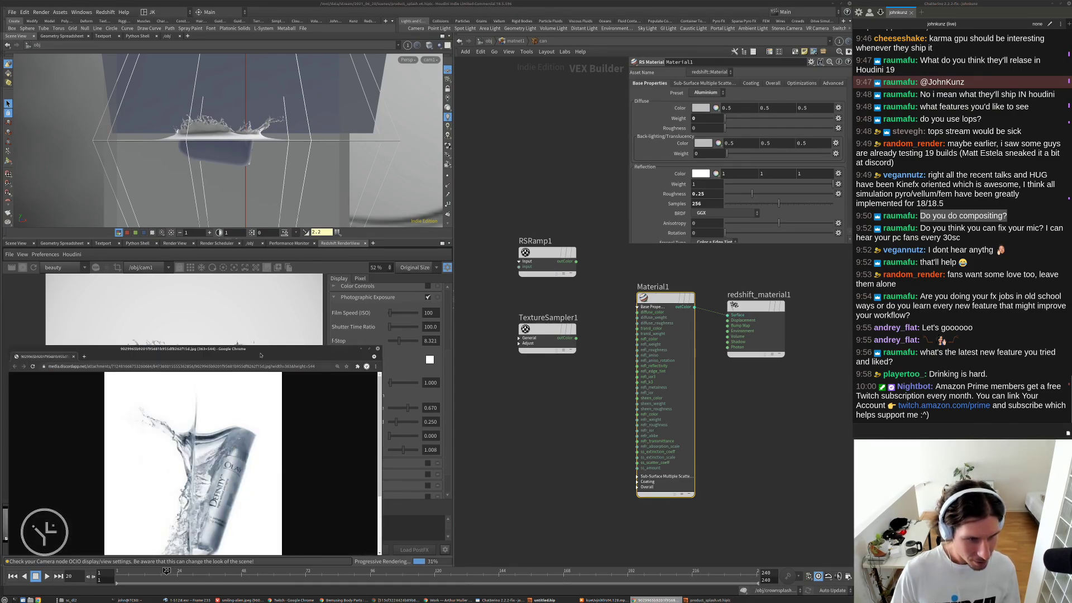
drag(260, 355, 503, 286)
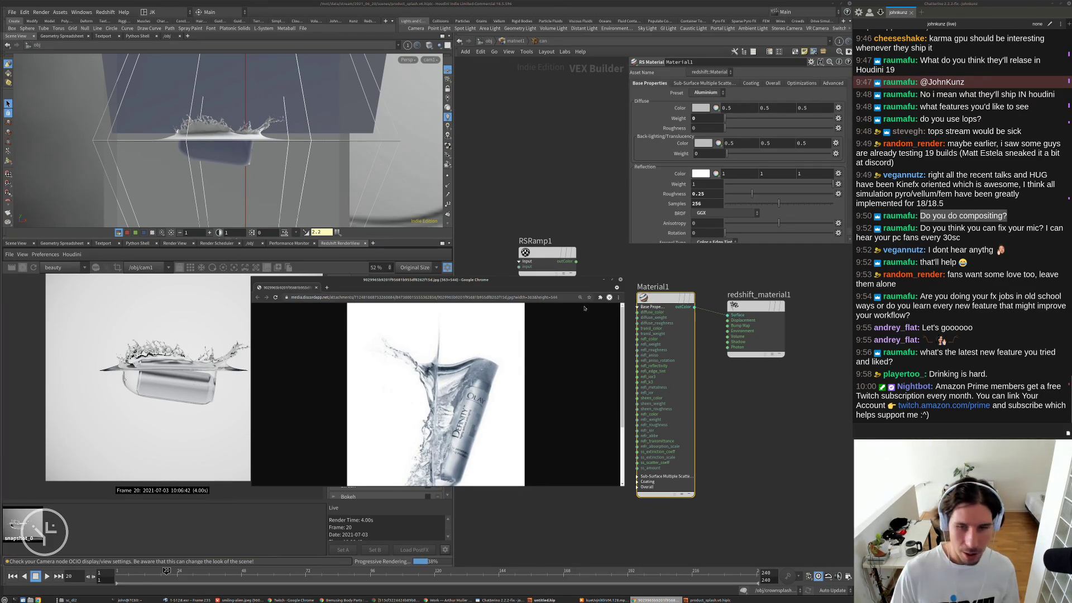
click(605, 281)
middle_drag(642, 266, 615, 317)
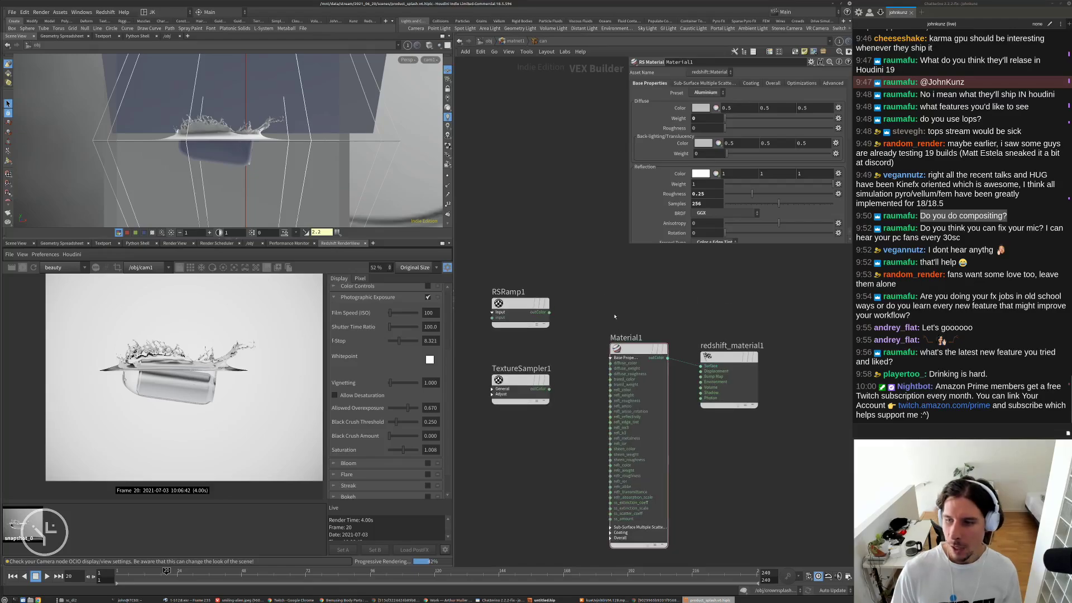
scroll(209, 385, down, 2)
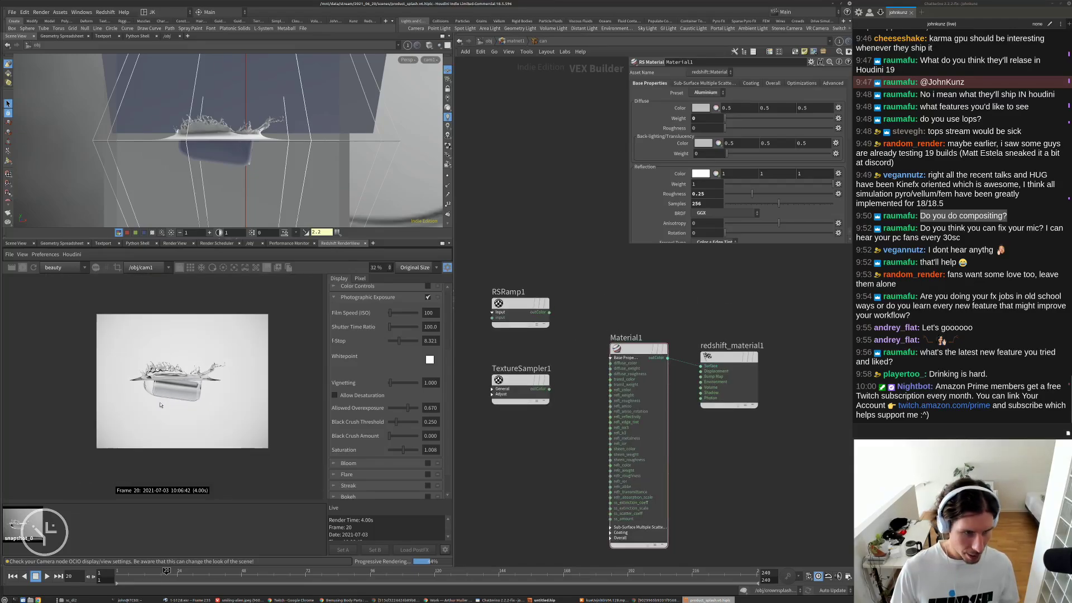
click(19, 271)
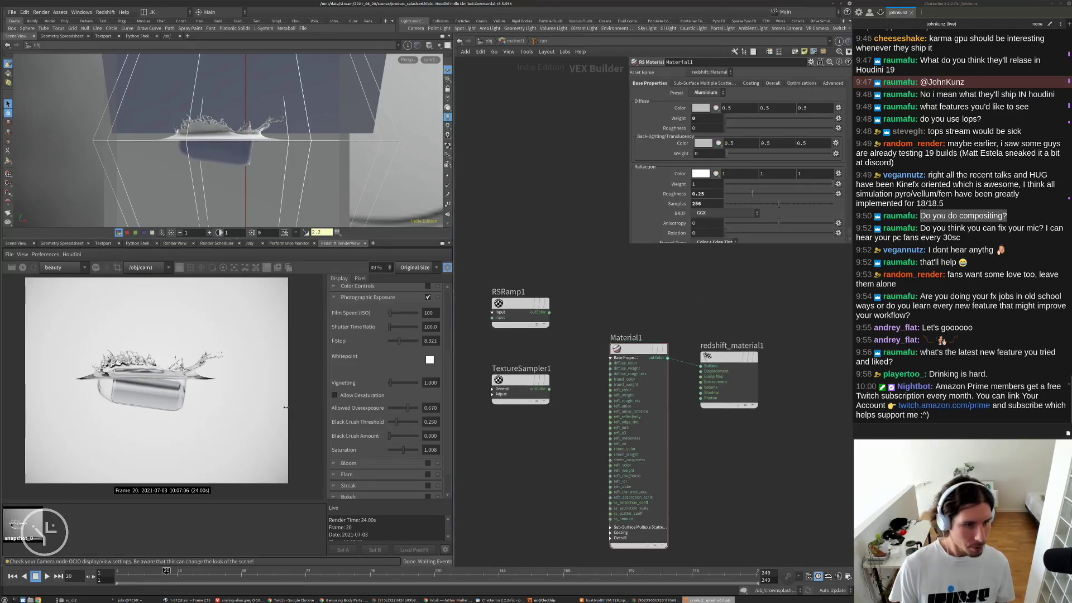
scroll(239, 485, up, 3)
scroll(239, 383, up, 1)
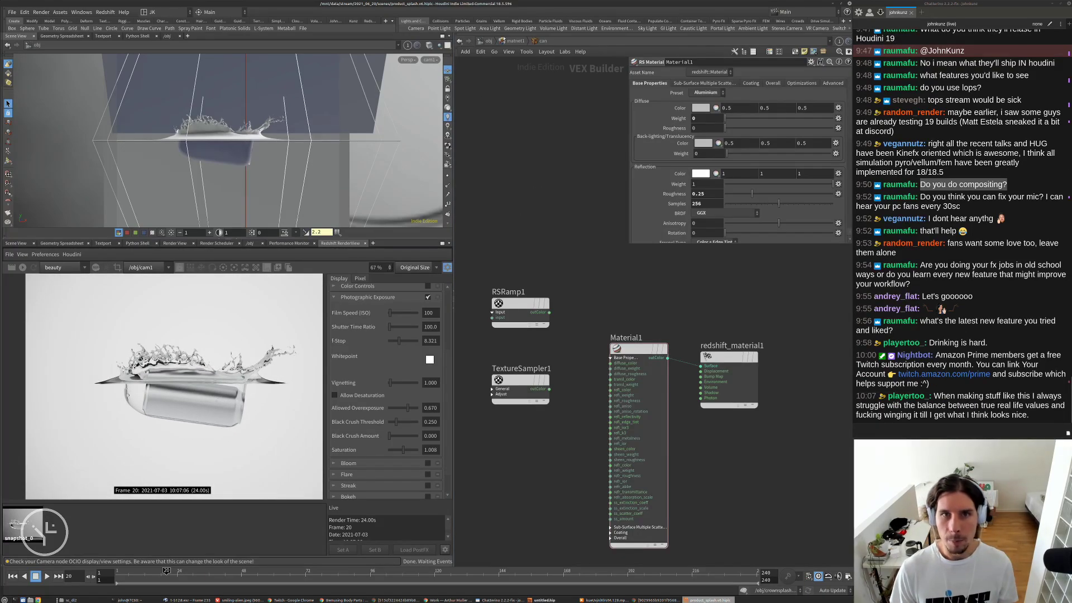
- Open the post_sim_fluid network and display the particles of its unpack1 node
key(u)
key(u)
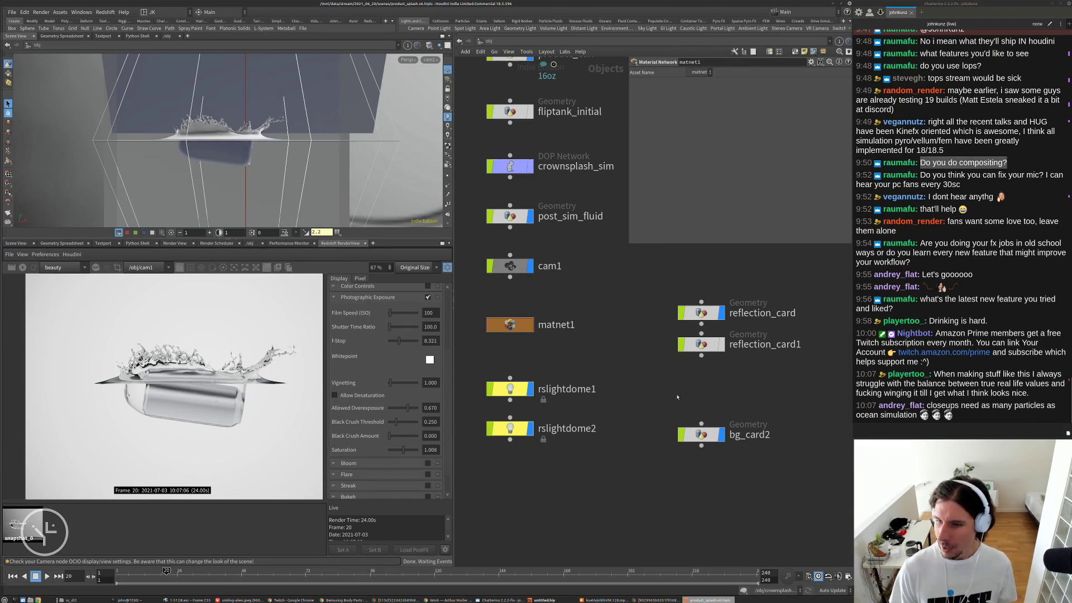
key(h)
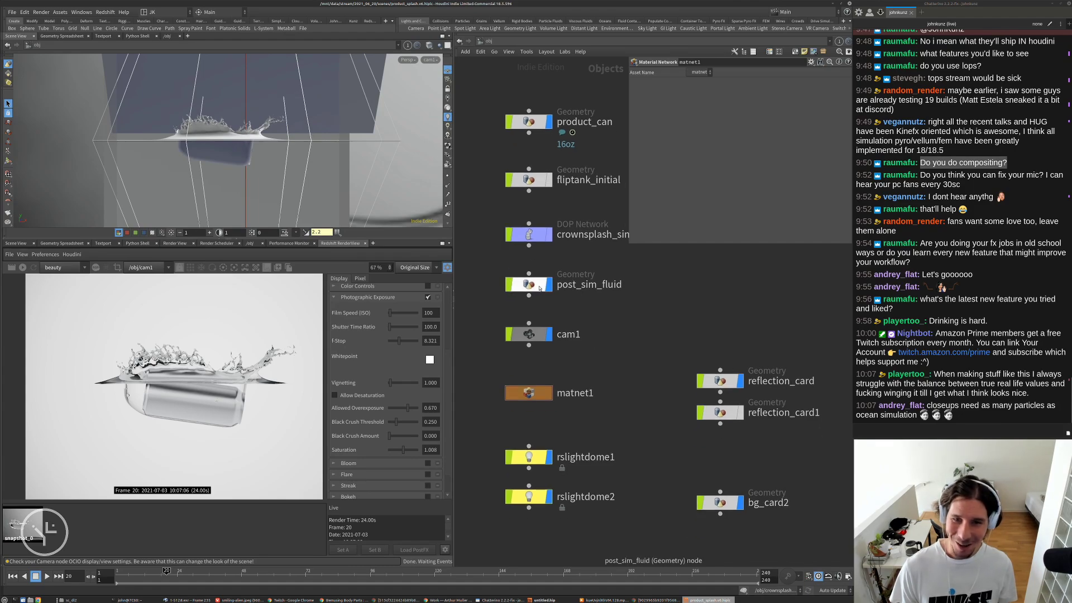
double_click(539, 288)
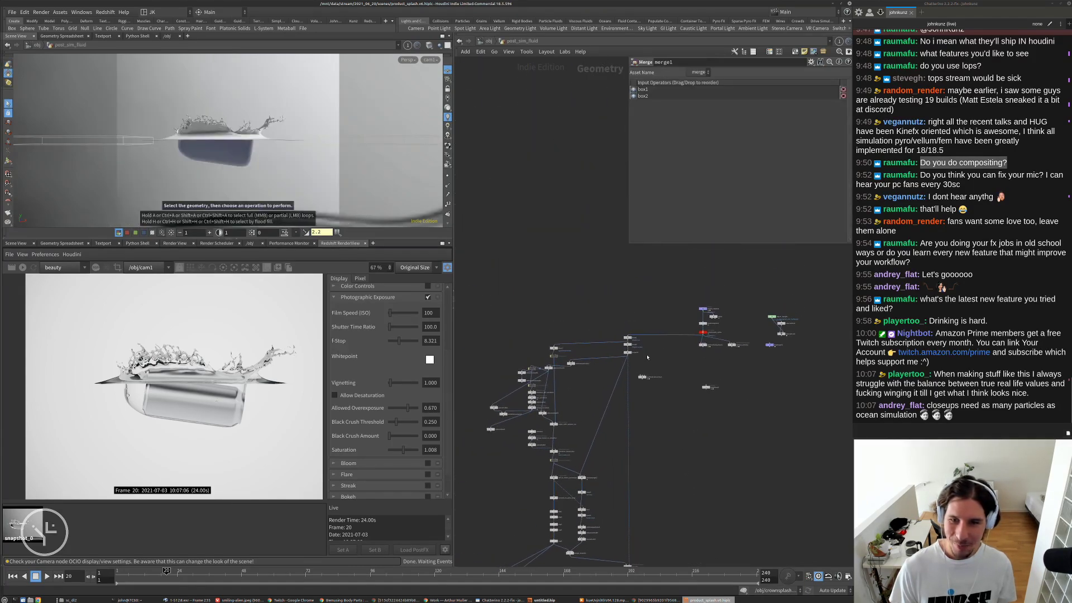
scroll(647, 358, up, 5)
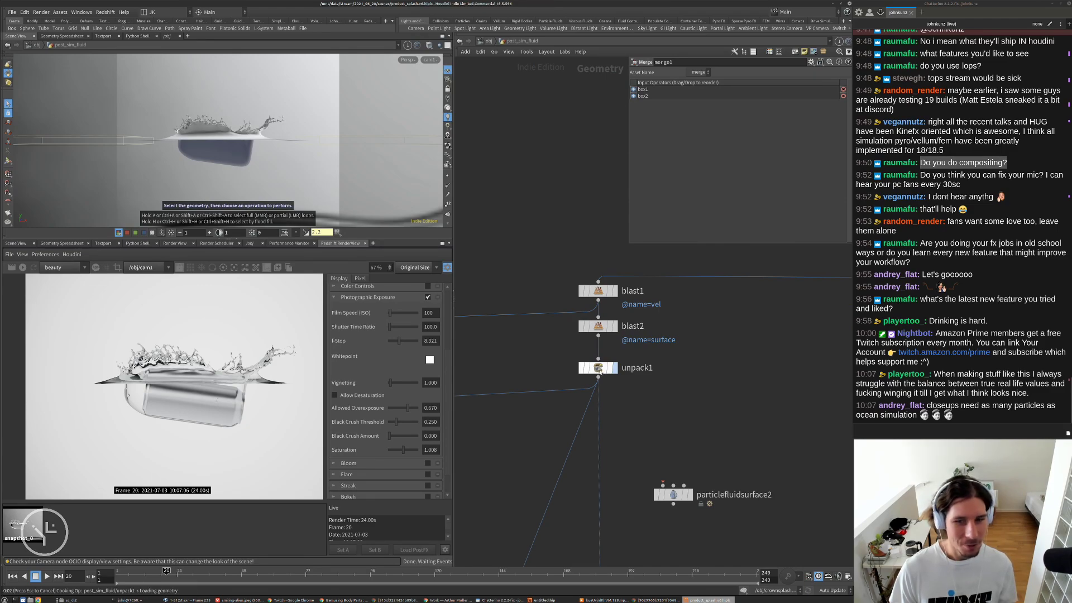
click(598, 369)
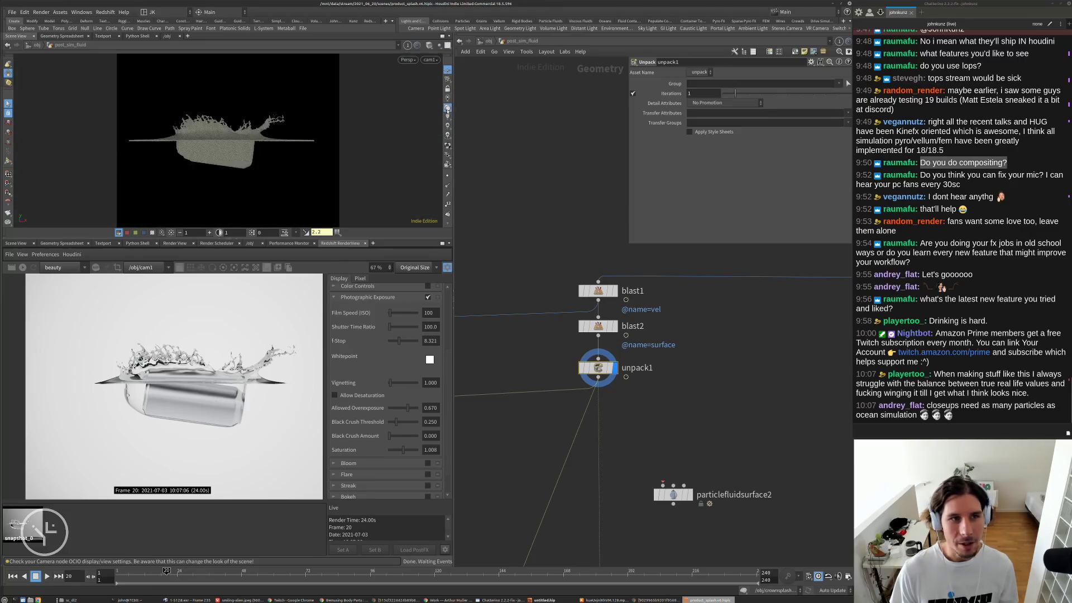
key(d)
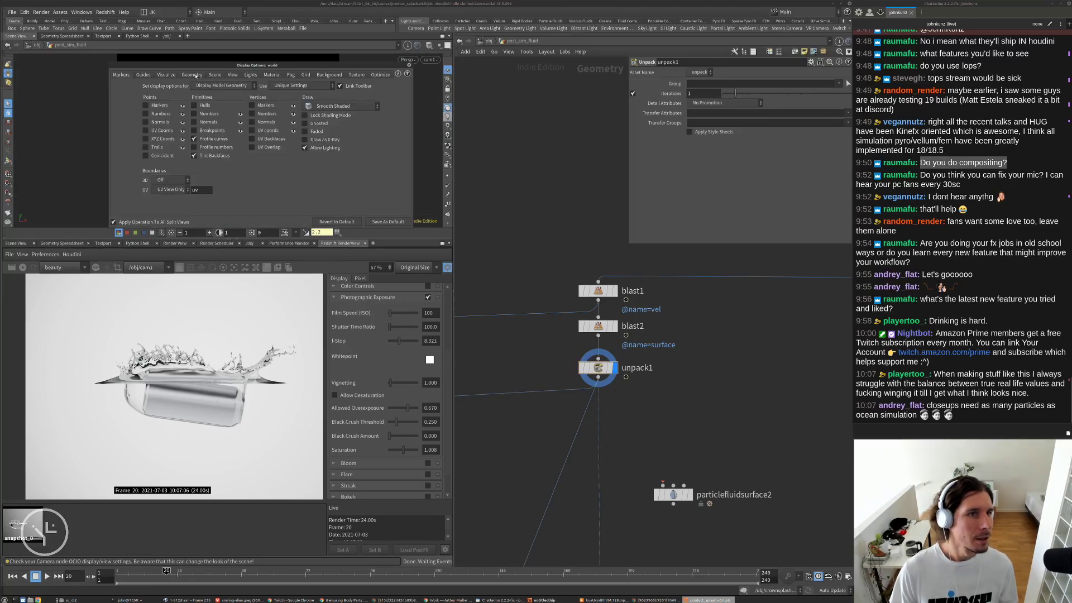
click(193, 75)
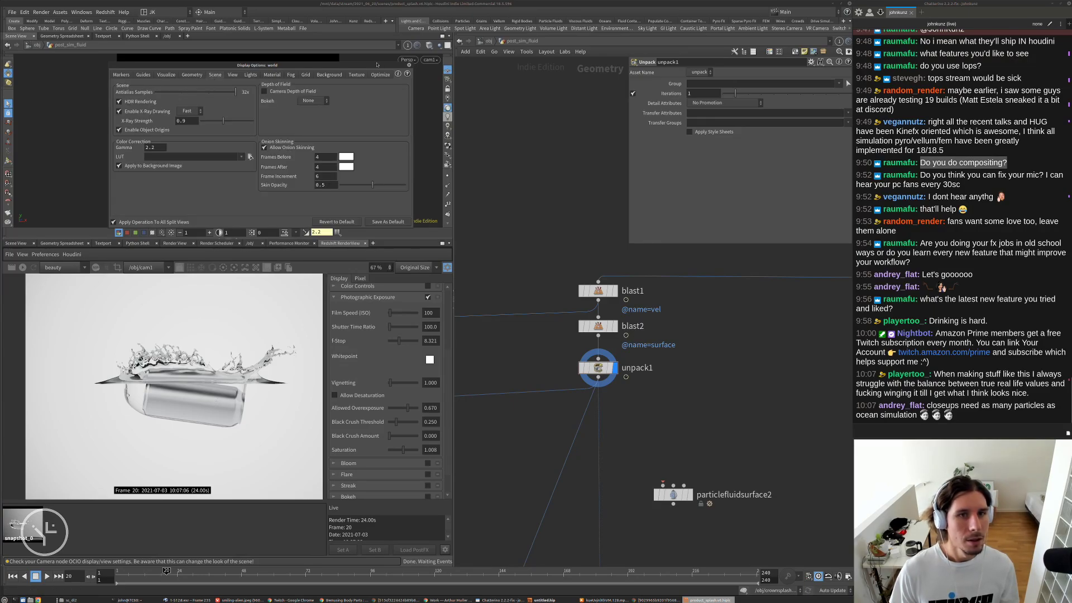
click(410, 65)
- Check unpack1's node information for the point count and examine the splash particles up close
click(608, 354)
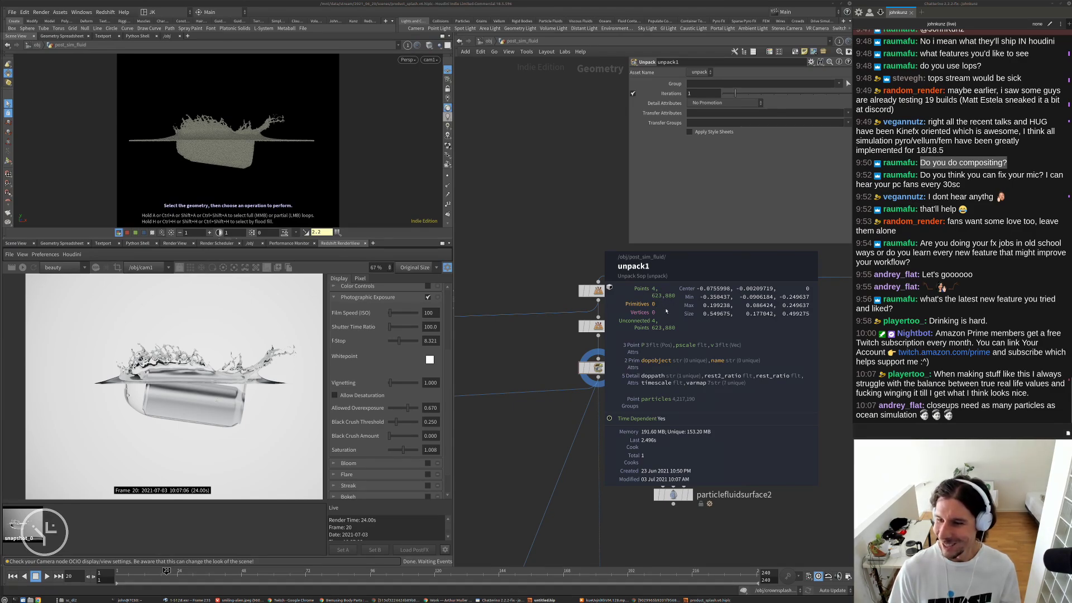
alt+right_drag(209, 141, 212, 112)
alt+drag(211, 112, 186, 142)
alt+right_drag(186, 142, 188, 112)
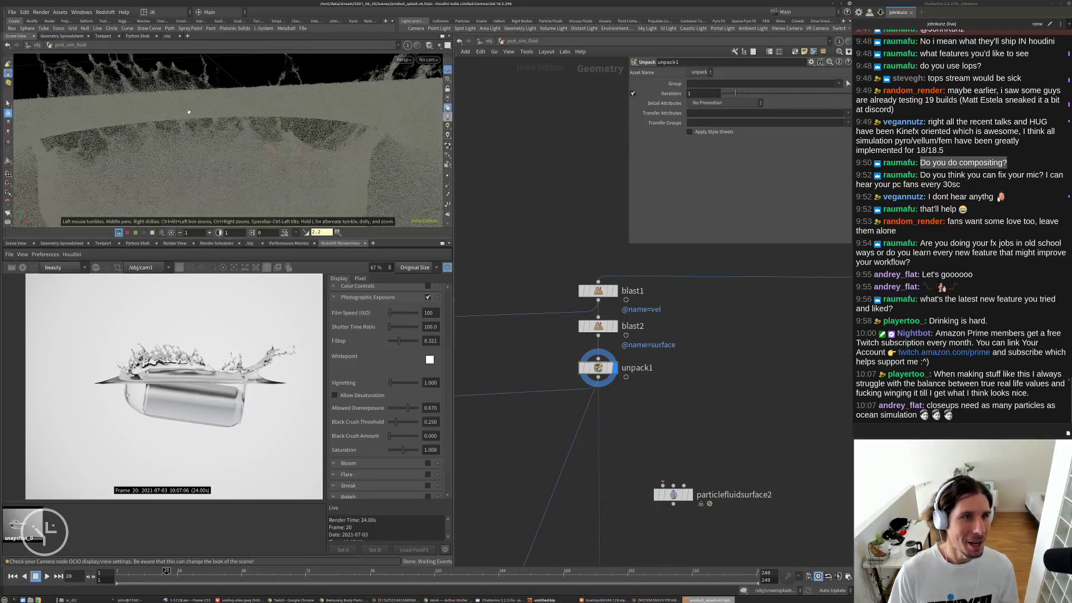
alt+middle_drag(189, 112, 174, 186)
alt+right_drag(174, 187, 276, 153)
mouse_move(276, 153)
alt+mouse_down()
mouse_move(269, 121)
mouse_move(243, 159)
mouse_move(290, 146)
alt+mouse_up()
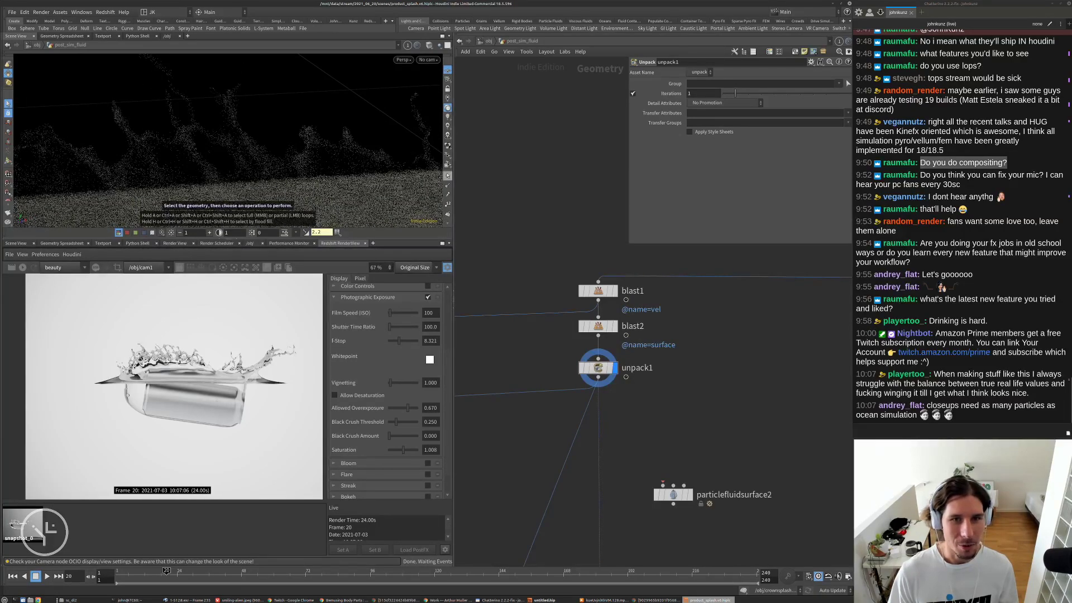
- Temporarily show the point markers to examine the splash particles, and hide them again
click(448, 176)
alt+right_drag(235, 131, 136, 211)
alt+drag(137, 211, 238, 152)
mouse_move(238, 152)
alt+right_down()
mouse_move(192, 197)
mouse_move(236, 160)
alt+right_up()
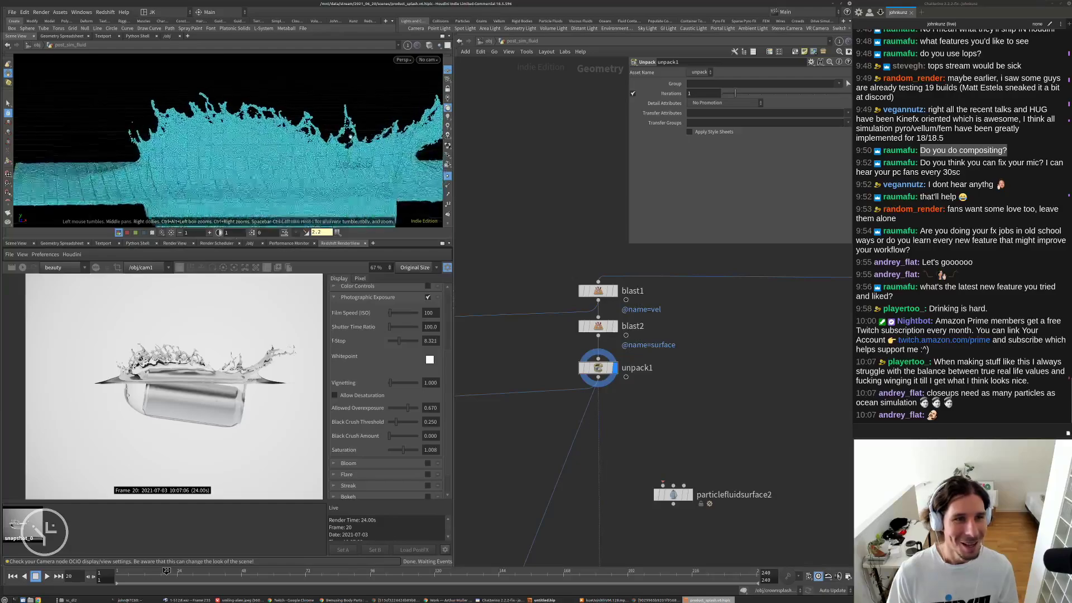
click(448, 176)
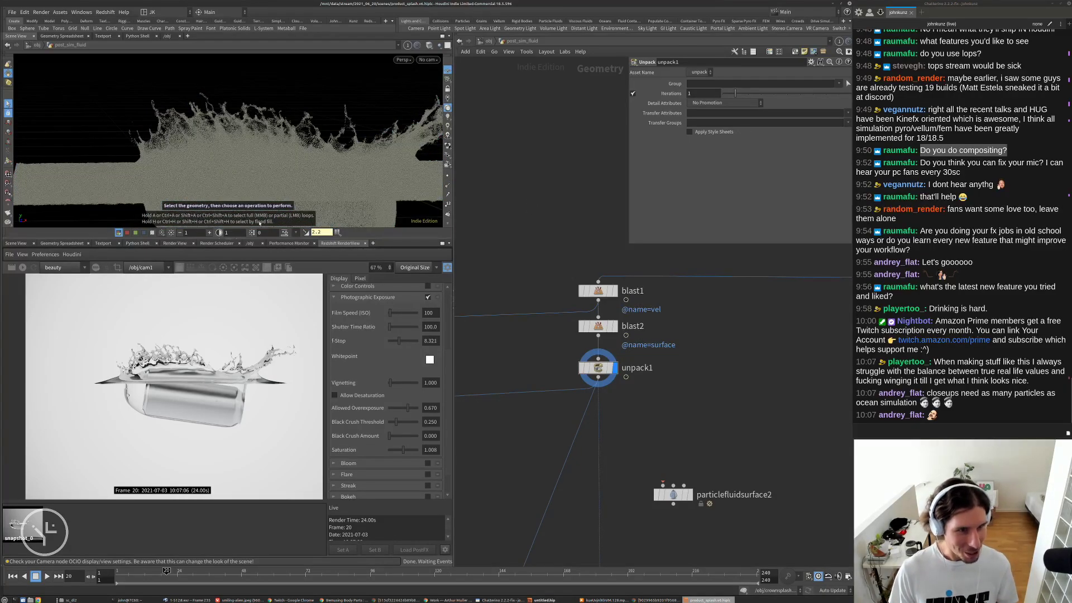
- Maximize the viewport and examine the particle density of the splash crown from close up
key(ctrl+b)
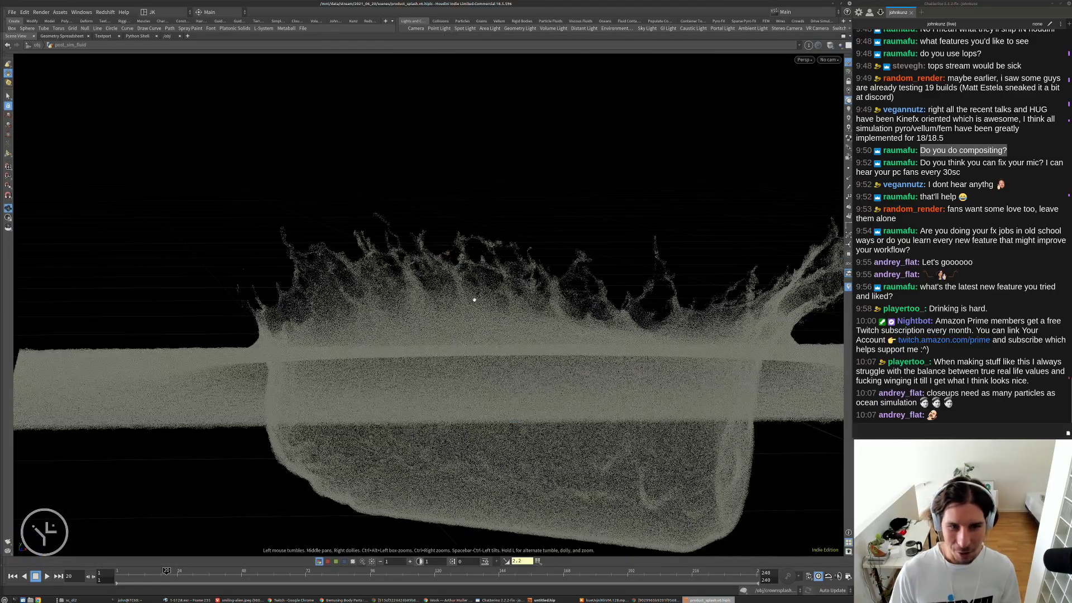
alt+drag(474, 299, 490, 251)
alt+right_drag(490, 250, 537, 205)
alt+drag(537, 205, 402, 232)
alt+right_drag(403, 232, 545, 190)
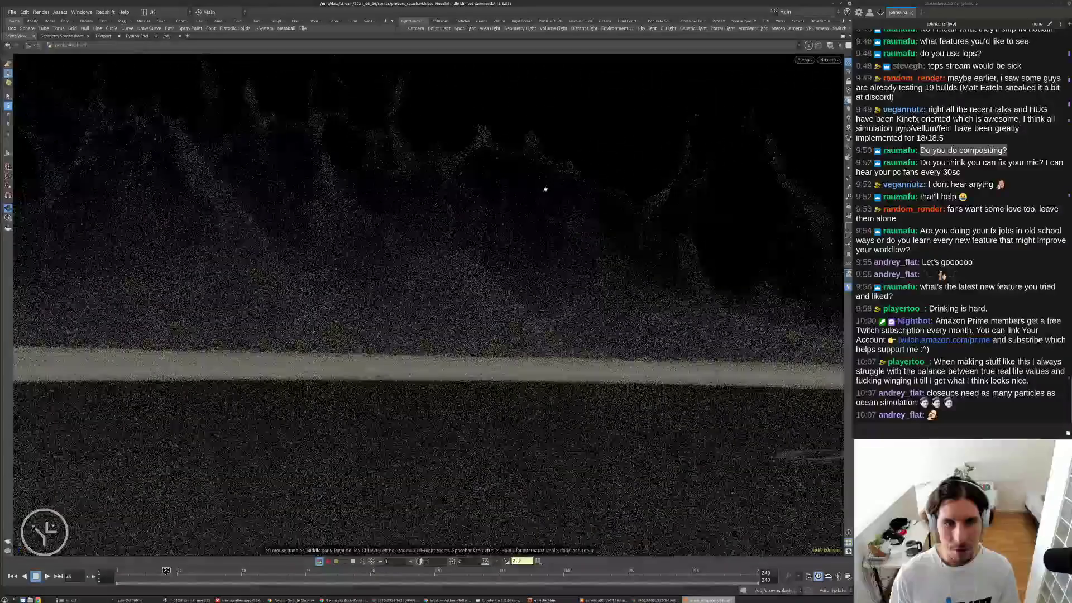
alt+middle_drag(545, 189, 404, 278)
alt+right_drag(404, 278, 436, 183)
alt+middle_drag(436, 183, 424, 189)
alt+right_drag(424, 190, 313, 242)
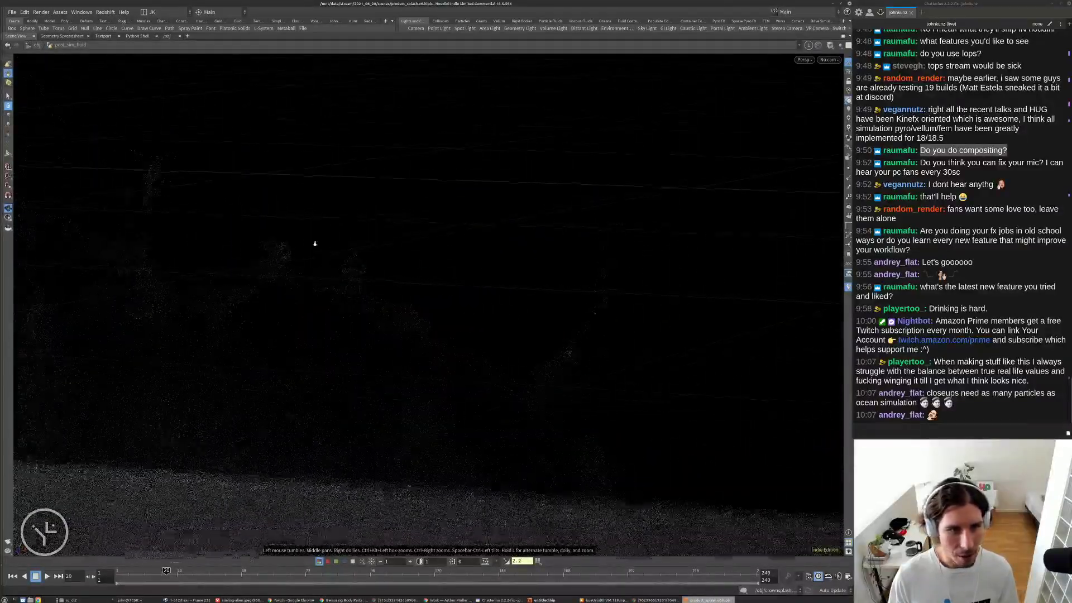
alt+middle_drag(313, 242, 476, 218)
alt+right_drag(476, 218, 313, 285)
alt+drag(313, 285, 441, 260)
alt+right_drag(441, 260, 517, 246)
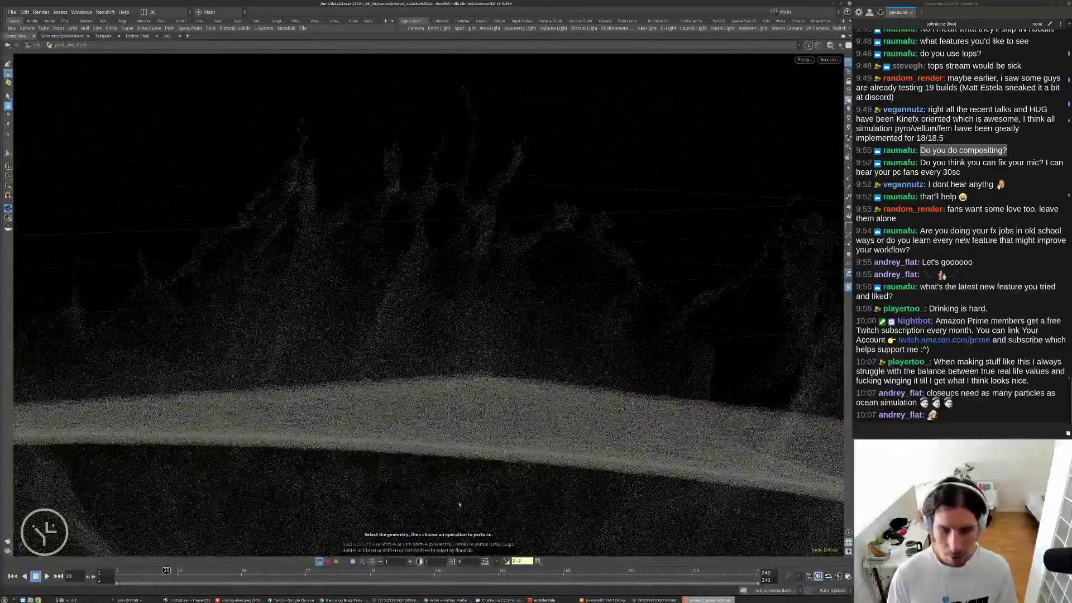
- Raise the viewport's display brightness to 16 to make the splash particles easier to see
click(410, 561)
click(409, 561)
click(410, 561)
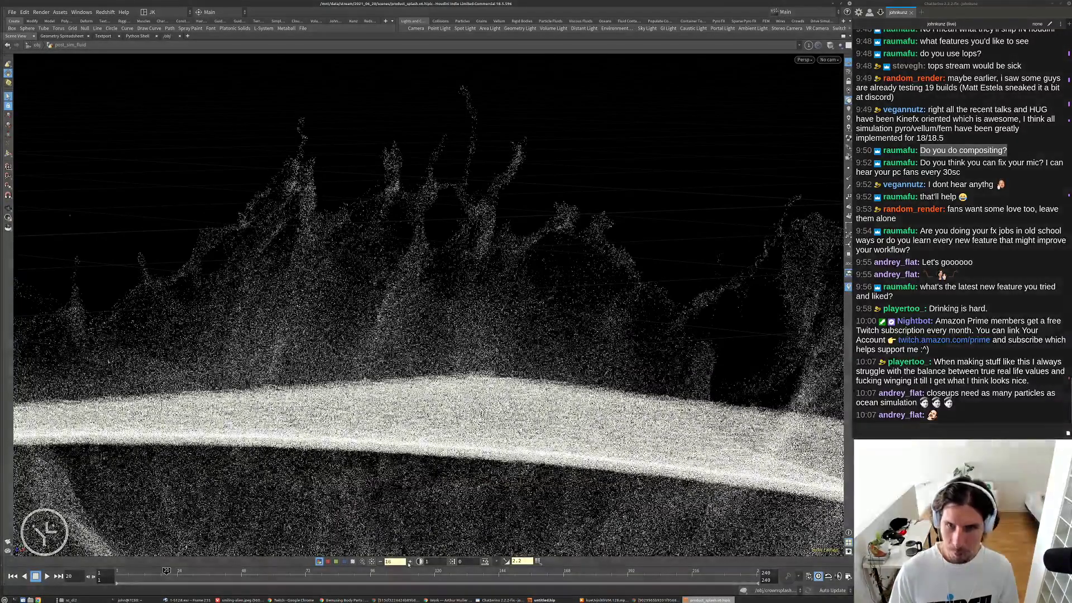
- Raise the viewport's display brightness to 32, view the whole splash and restore the split pane layout
click(410, 561)
click(410, 562)
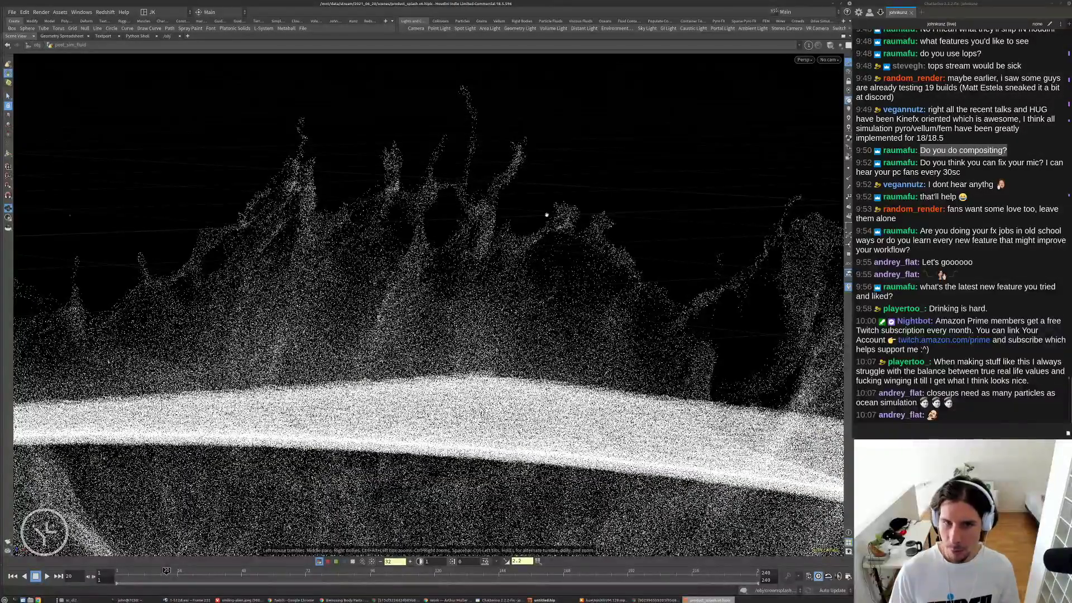
alt+right_drag(446, 291, 310, 323)
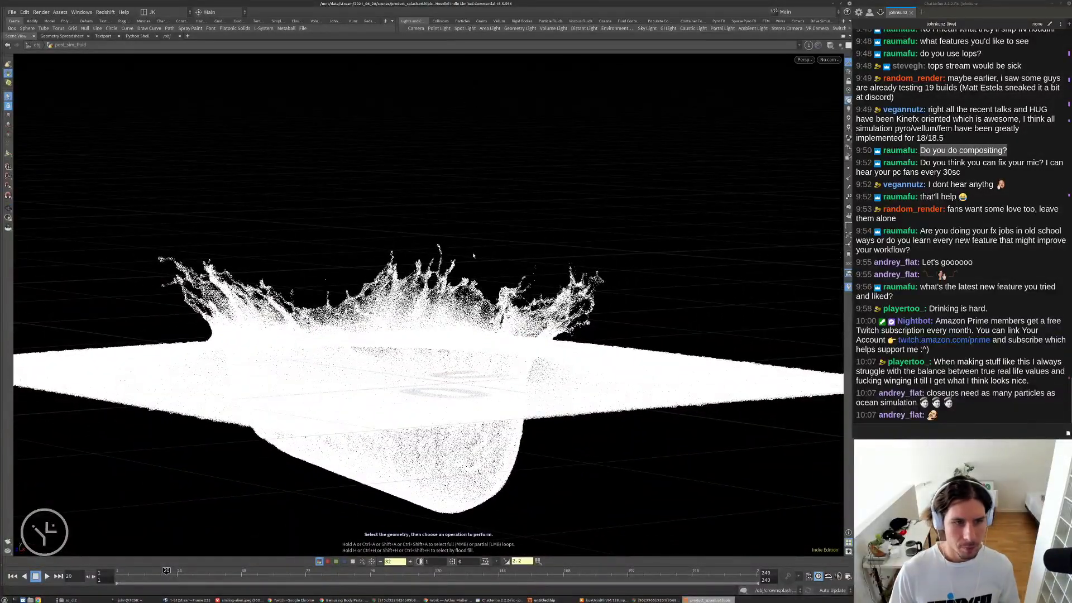
key(ctrl+b)
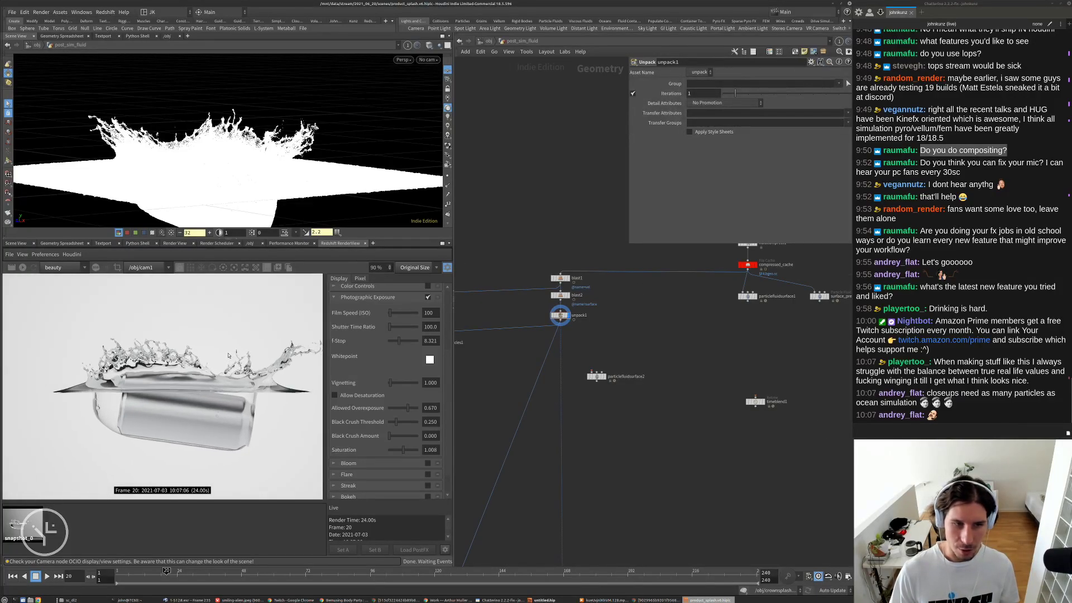
- Reset the viewport's display brightness to 1 and look through cam1
scroll(228, 355, up, 3)
scroll(620, 318, down, 4)
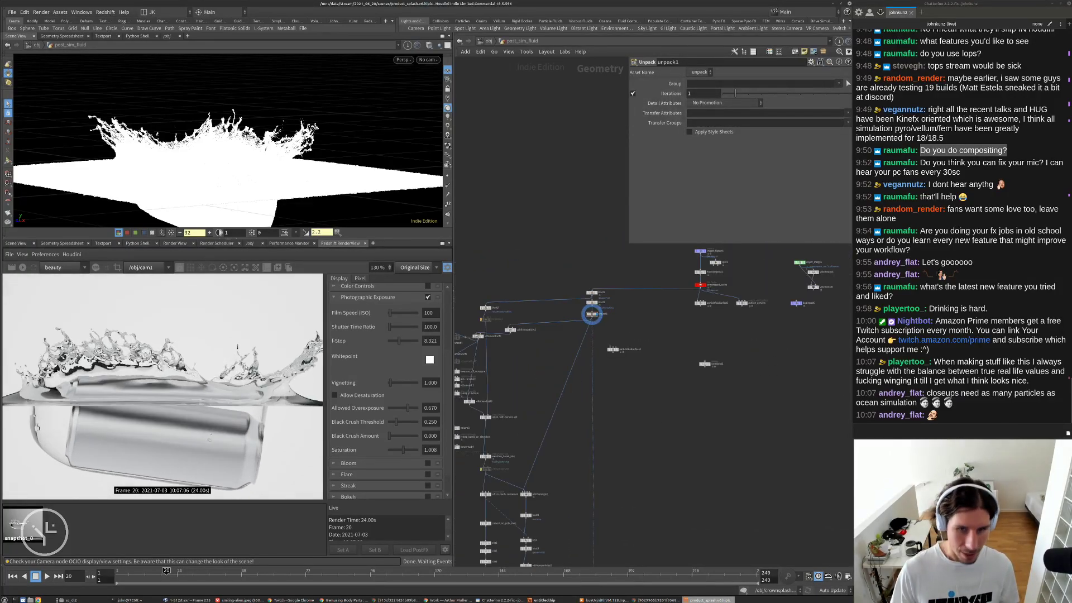
click(162, 232)
click(428, 60)
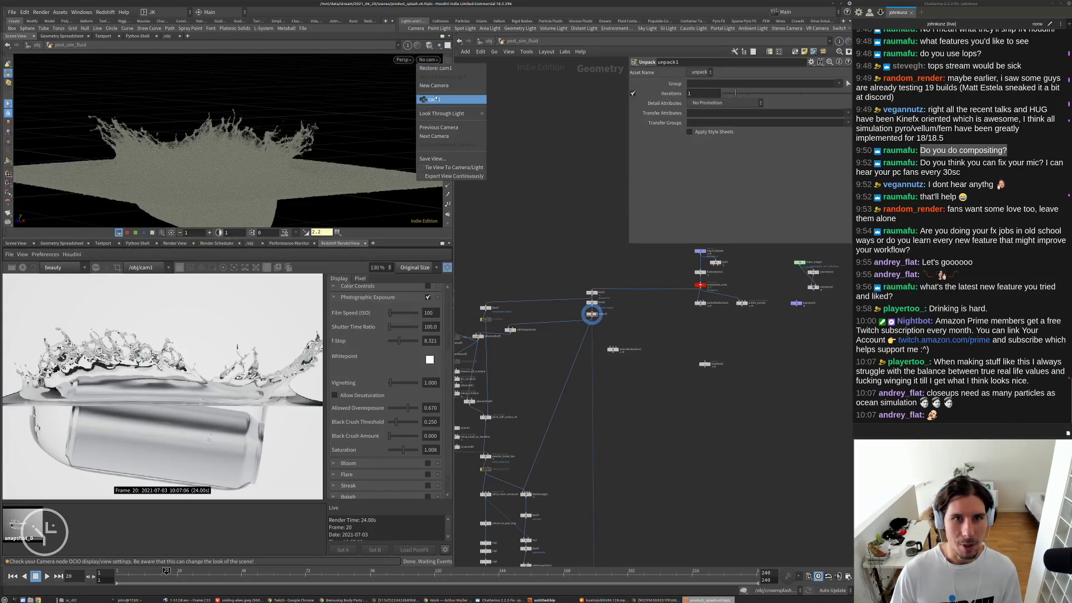
click(441, 99)
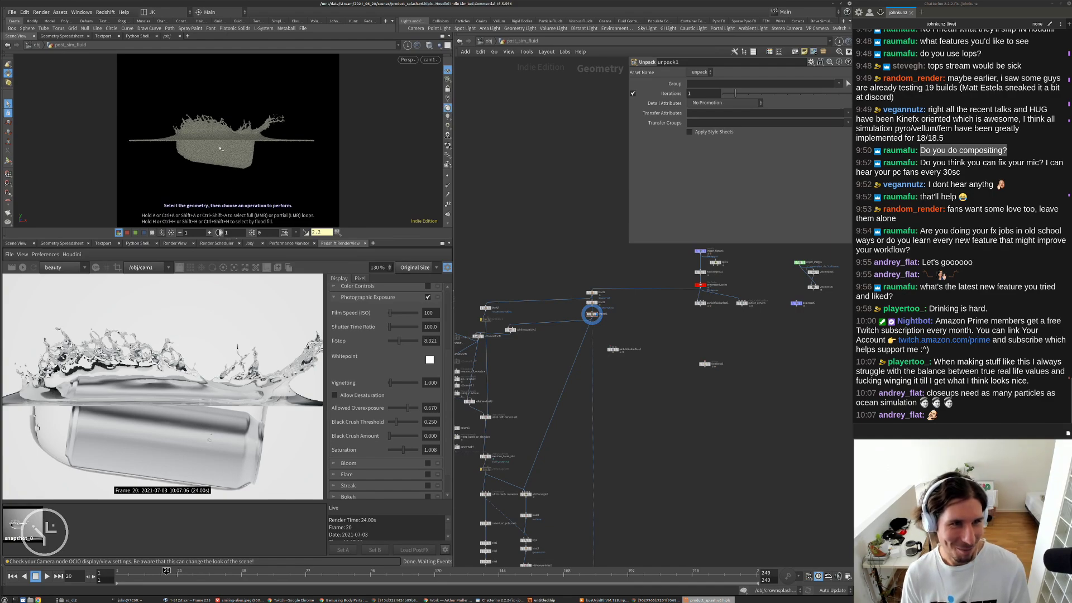
- Align the group1 and softtransform1 nodes directly below surface_cache in the post_sim_fluid network
scroll(598, 391, down, 3)
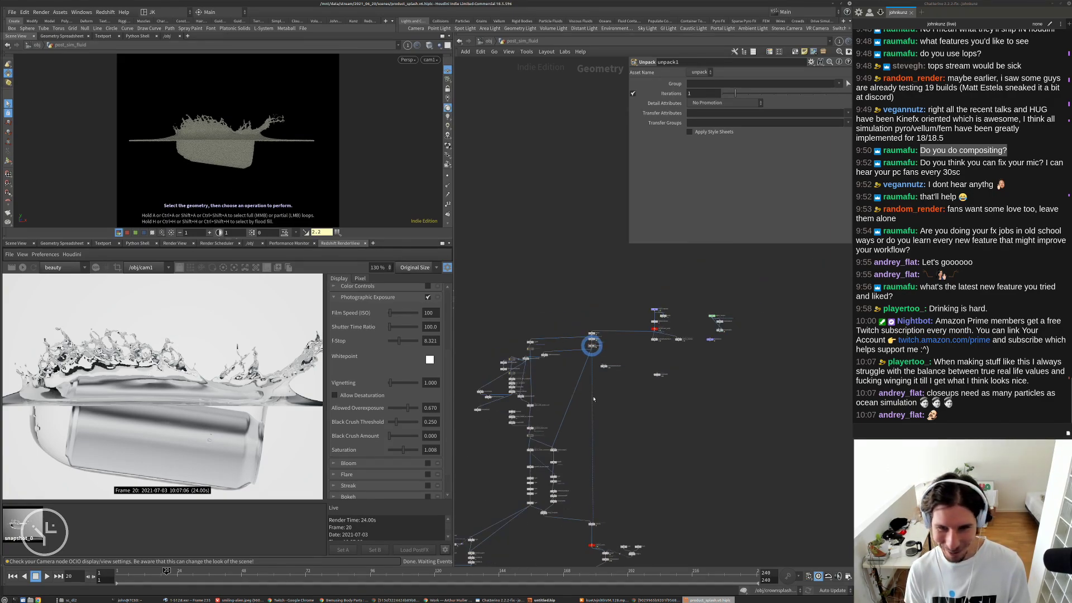
middle_drag(609, 452, 541, 393)
scroll(609, 422, up, 5)
scroll(541, 393, up, 5)
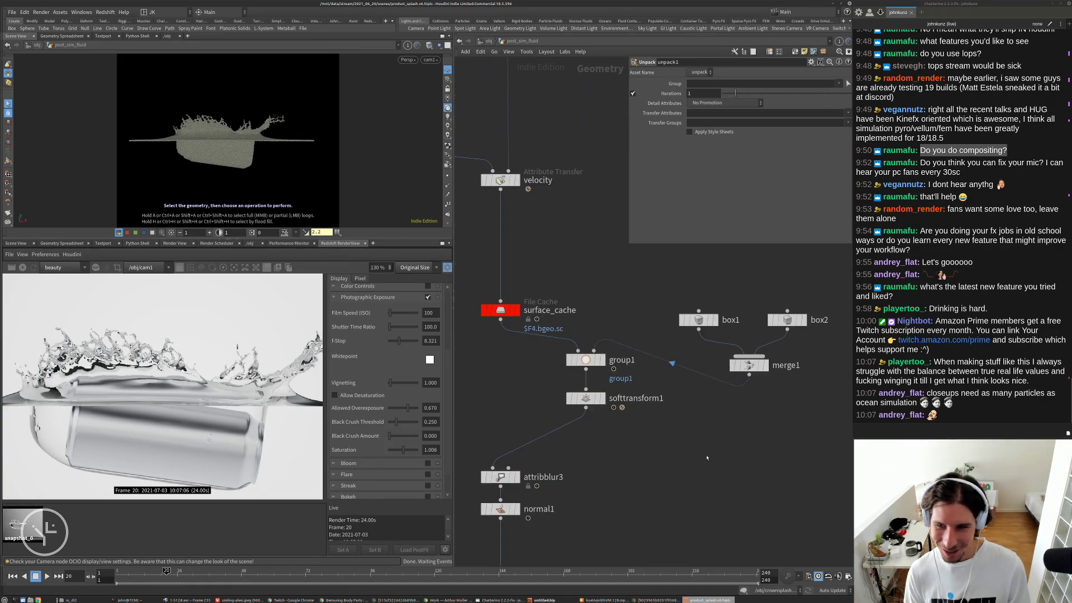
scroll(704, 447, down, 3)
drag(643, 450, 569, 399)
drag(560, 351, 560, 314)
middle_drag(592, 363, 595, 313)
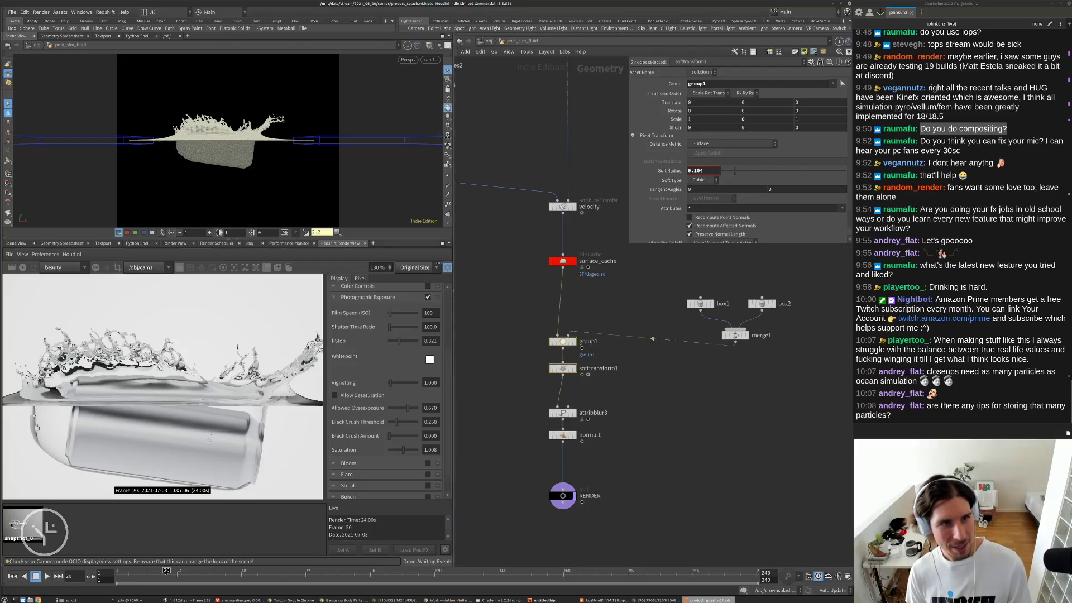
click(661, 383)
- Duplicate the box2 node beside merge1 as box3 and display the copy
middle_drag(660, 384, 506, 417)
middle_drag(678, 424, 737, 443)
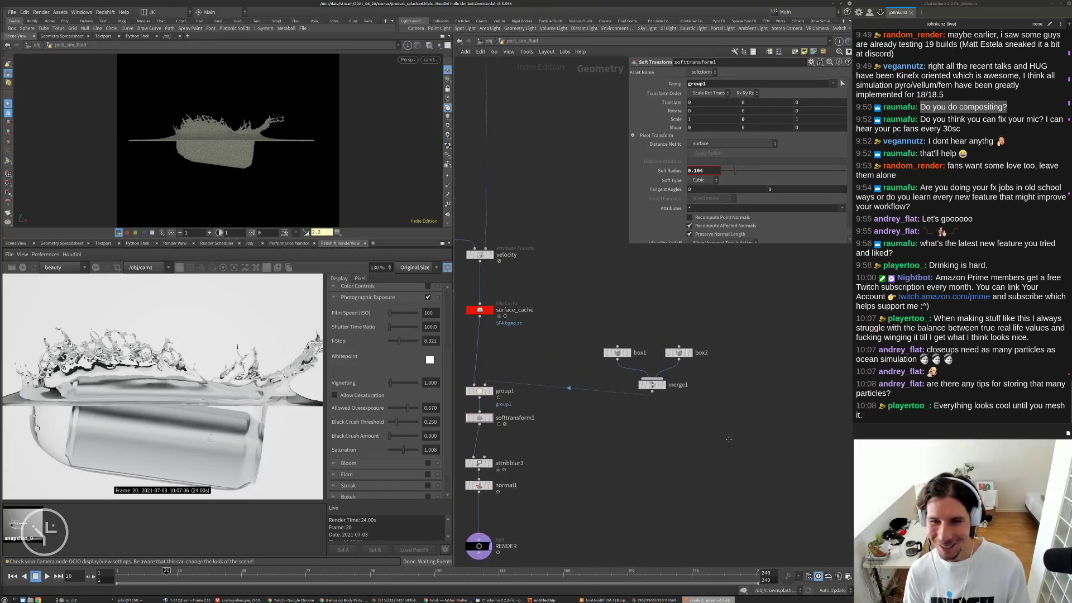
scroll(687, 357, up, 3)
alt+drag(674, 351, 753, 385)
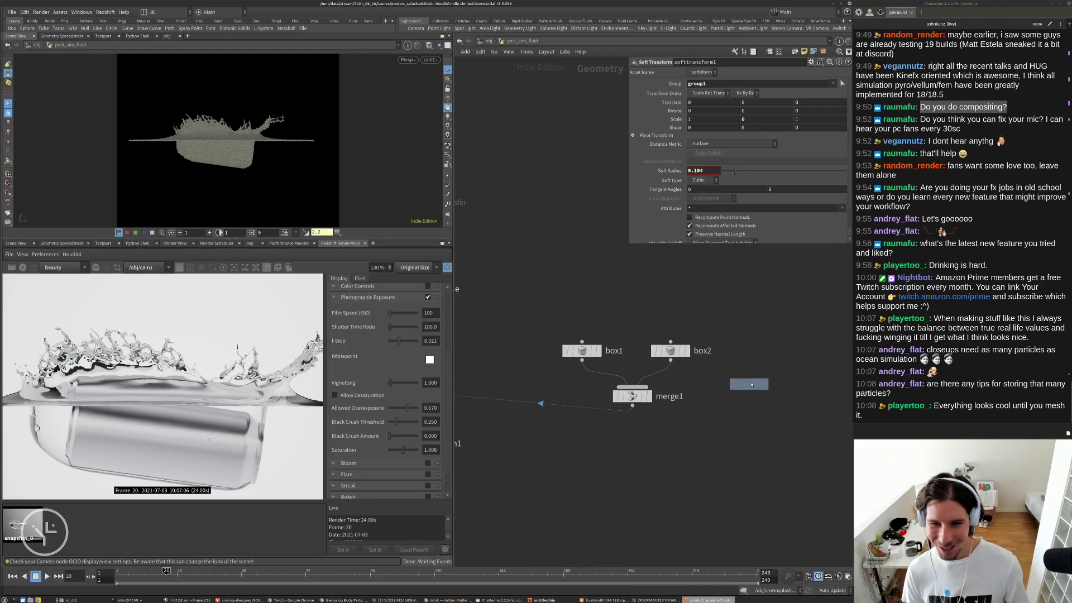
click(766, 384)
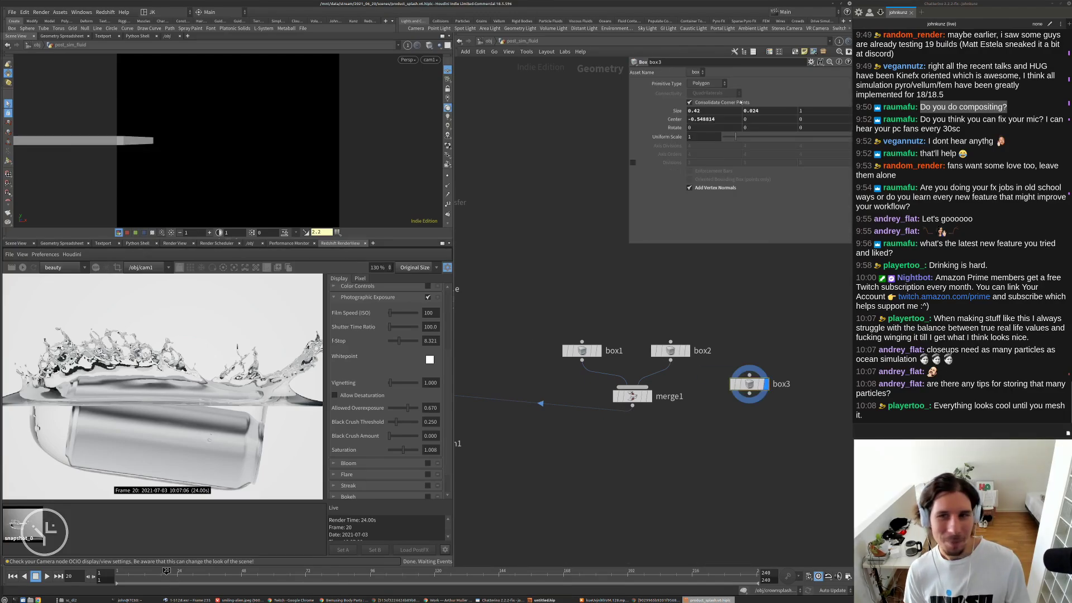
double_click(702, 111)
text(0)
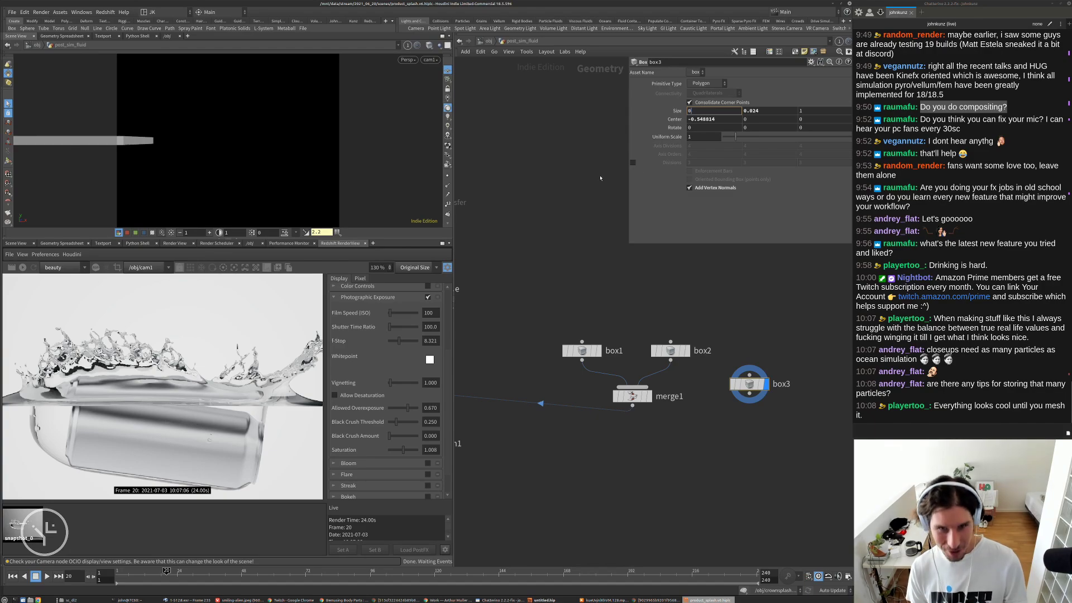
key(Return)
key(ctrl+z)
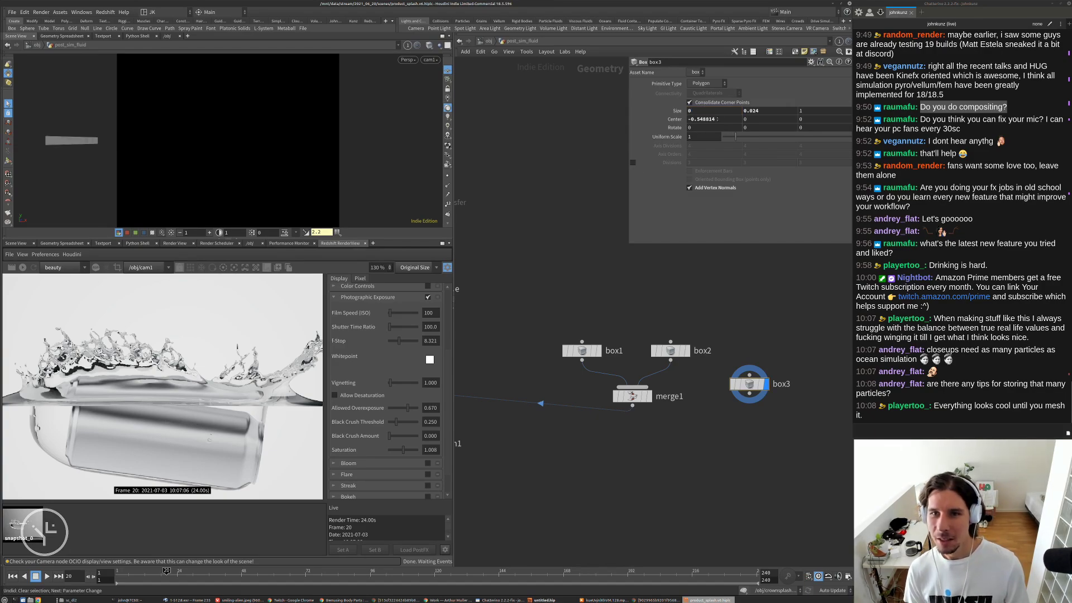
key(ctrl+z)
- Set box3's center to 0 in X and -0.8 in Z
double_click(719, 119)
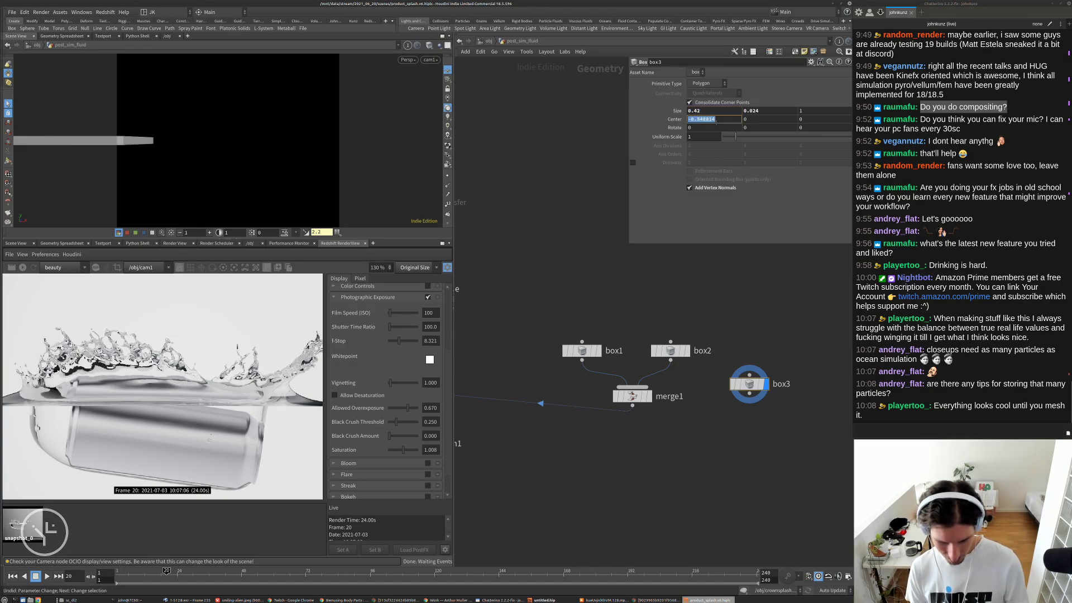
text(0)
key(Return)
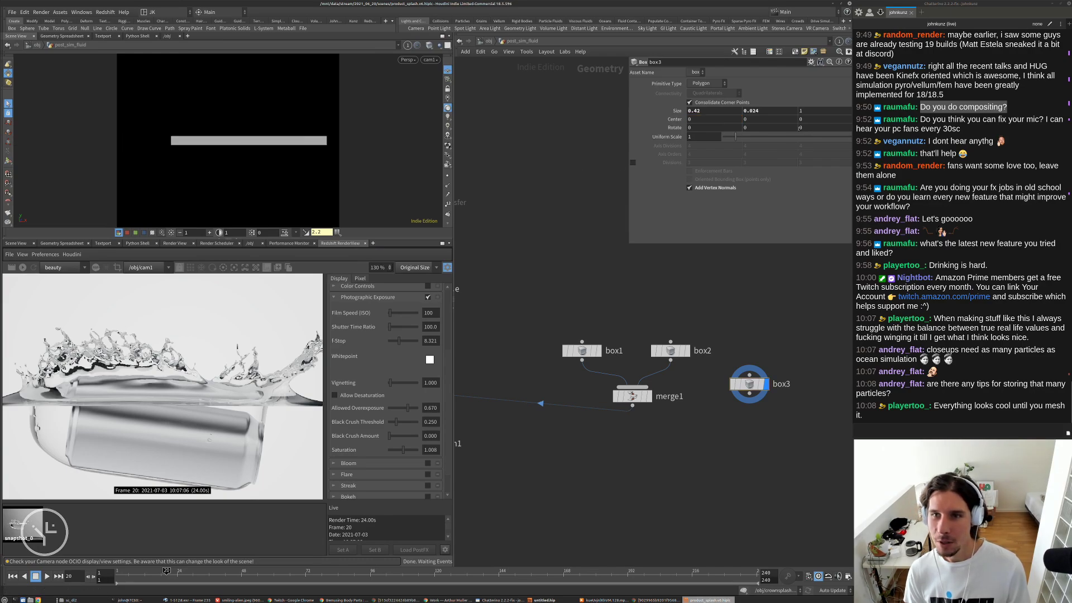
middle_drag(764, 119, 752, 119)
key(ctrl+z)
middle_drag(828, 119, 780, 120)
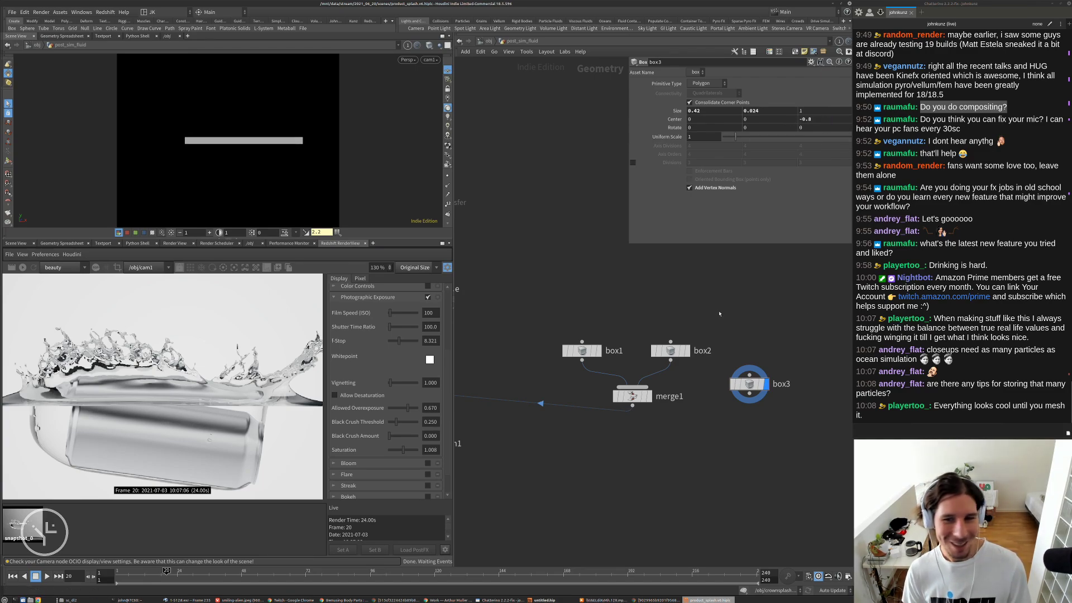
- Connect box3 to merge1 and display the merged boxes in a free perspective view from above
drag(749, 384, 768, 355)
drag(768, 366, 651, 384)
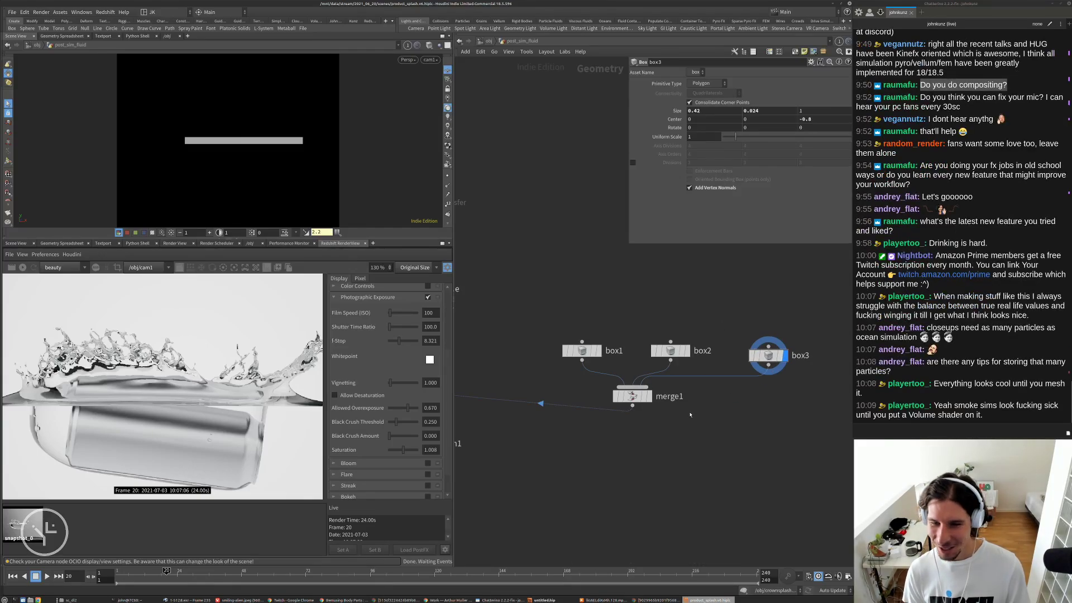
click(648, 396)
click(632, 396)
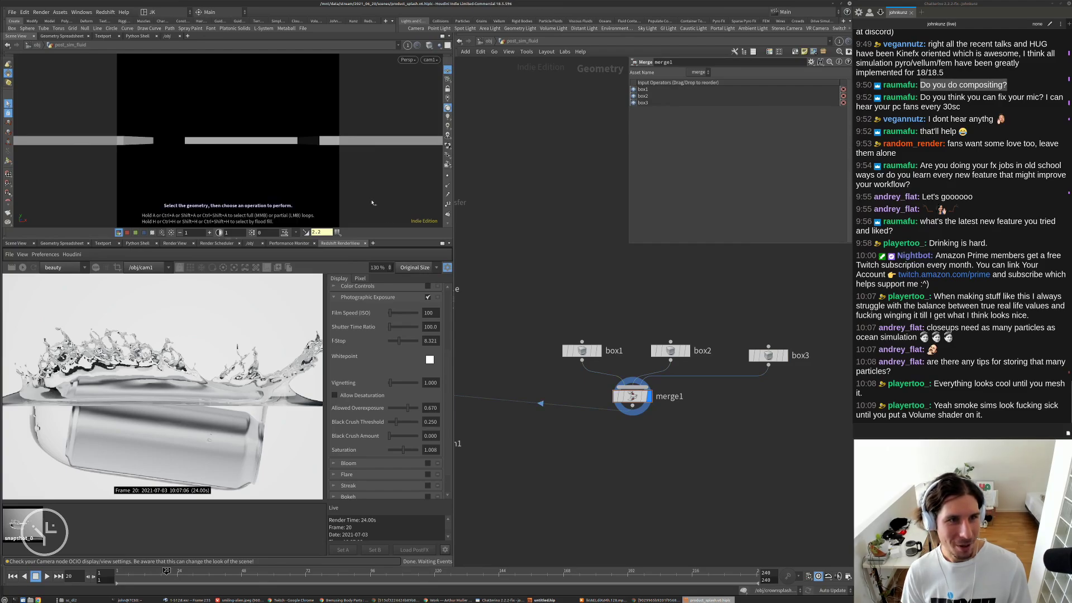
alt+drag(372, 203, 357, 246)
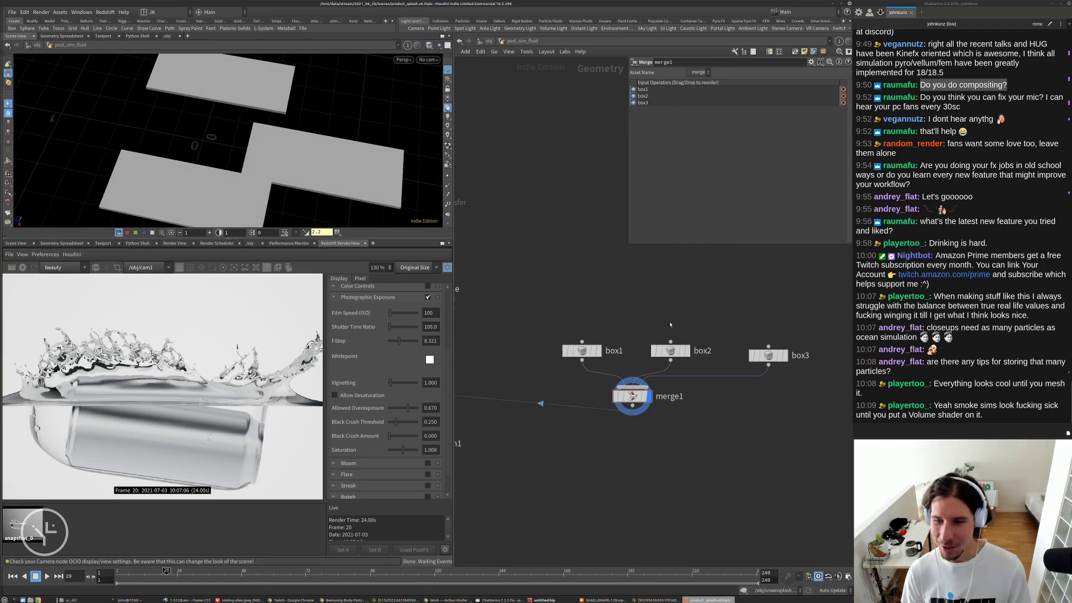
- Display the group1 node to compare the bounding boxes with the fluid surface
middle_drag(644, 469, 767, 370)
click(523, 307)
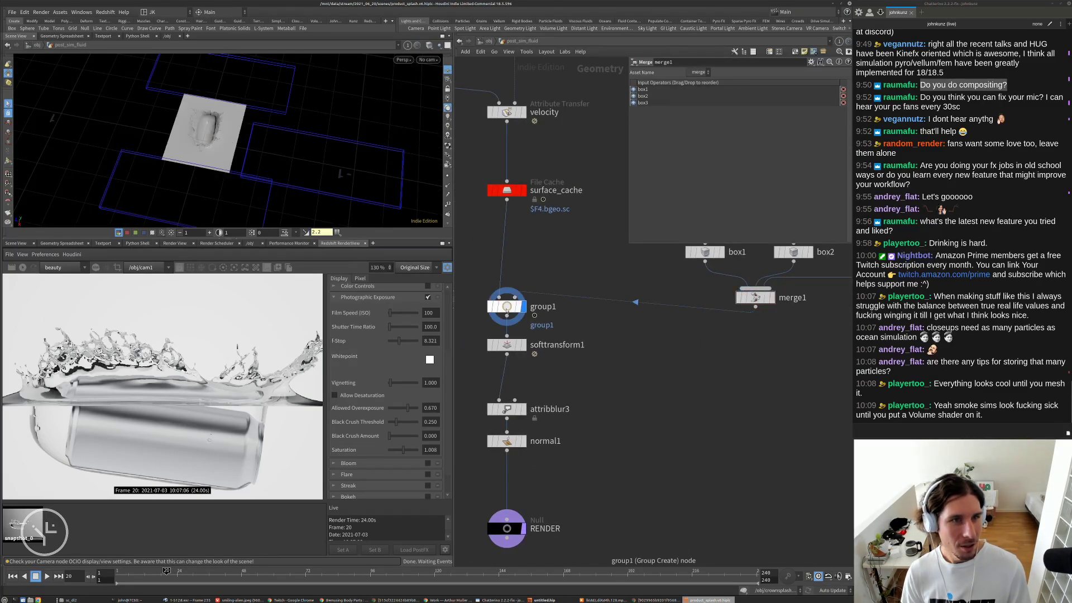
click(507, 307)
- Set box3's center Z to -0.7 so the box overlaps the fluid surface's edge
middle_drag(804, 331, 658, 345)
click(746, 271)
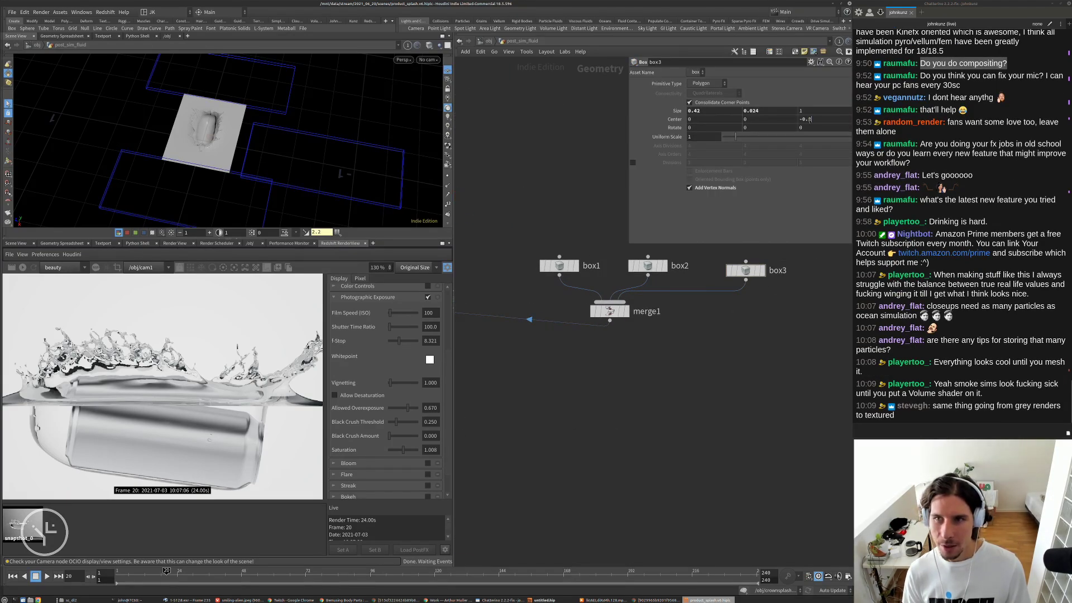
key(BackSpace)
text(5)
key(Return)
click(811, 119)
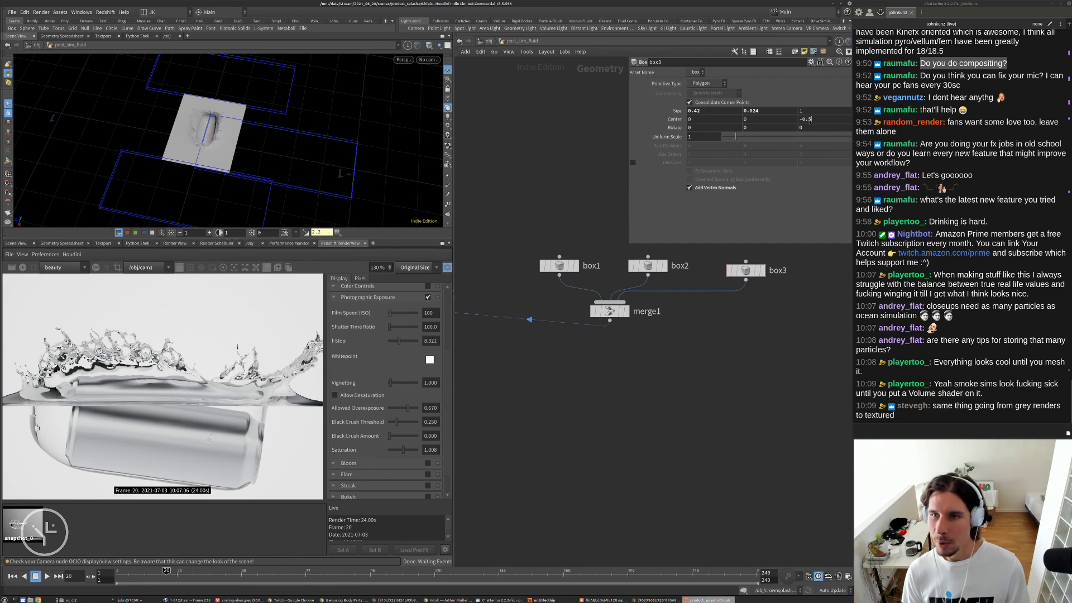
key(BackSpace)
text(6)
key(Return)
key(BackSpace)
text(7)
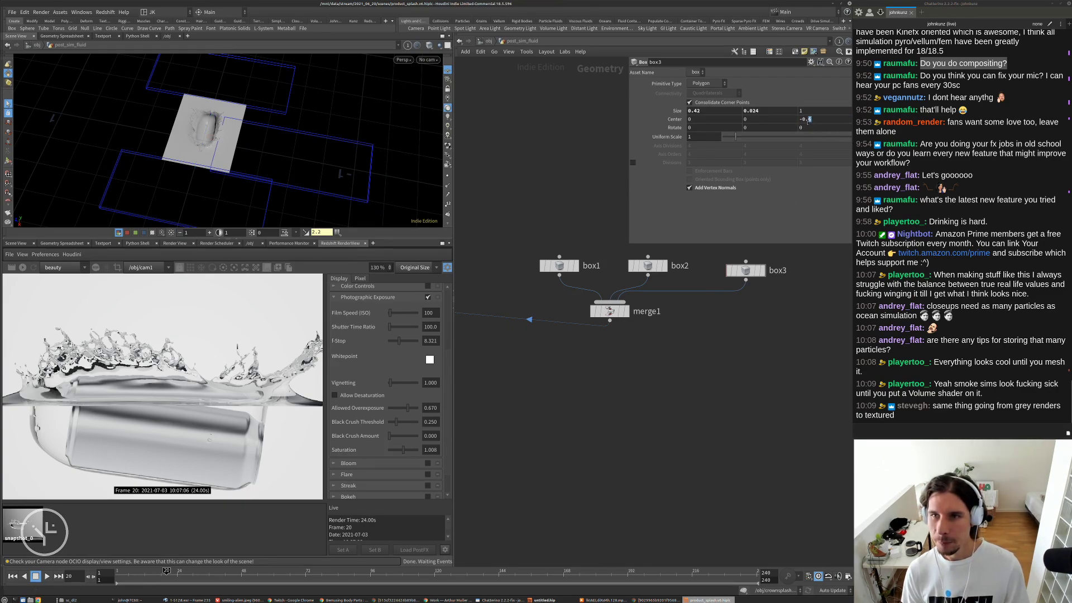
key(Return)
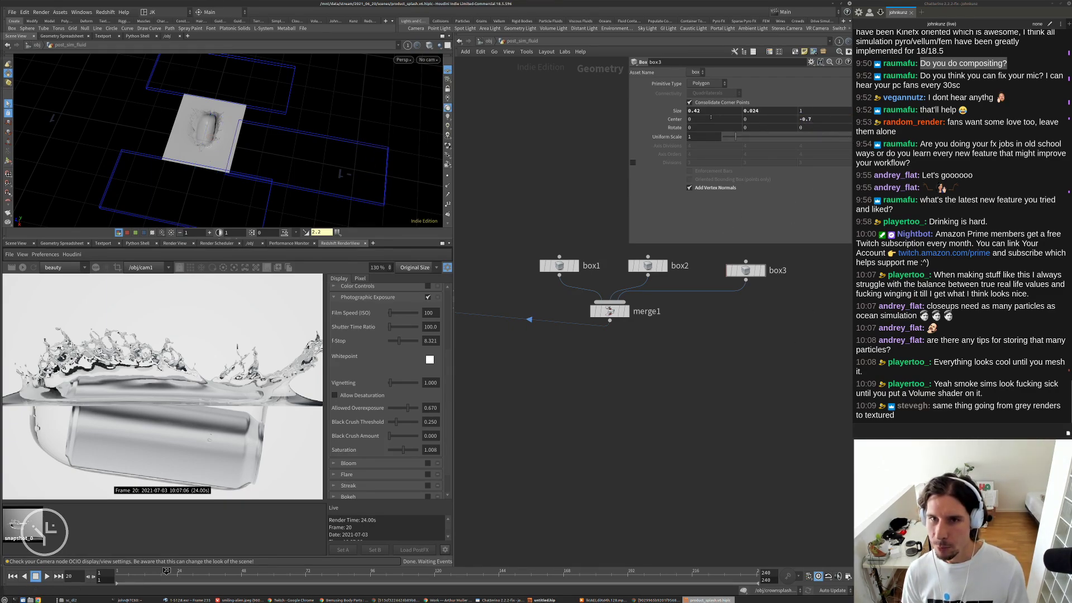
- Set box3's X size to 0.7 and its center X to -0.075
click(706, 112)
key(BackSpace)
key(BackSpace)
text(6)
key(Return)
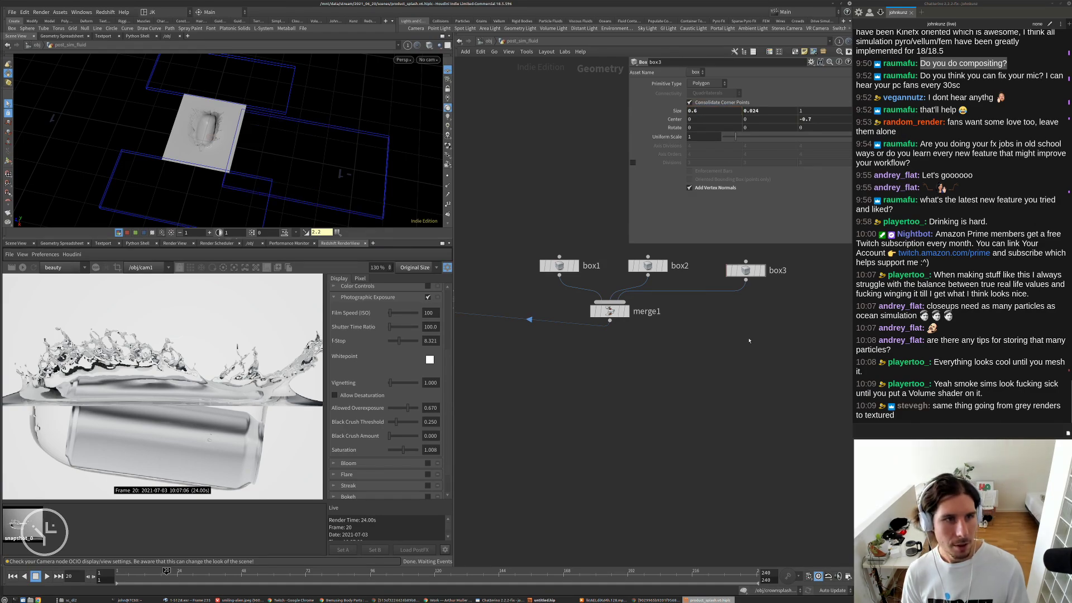
key(BackSpace)
text(7)
key(Return)
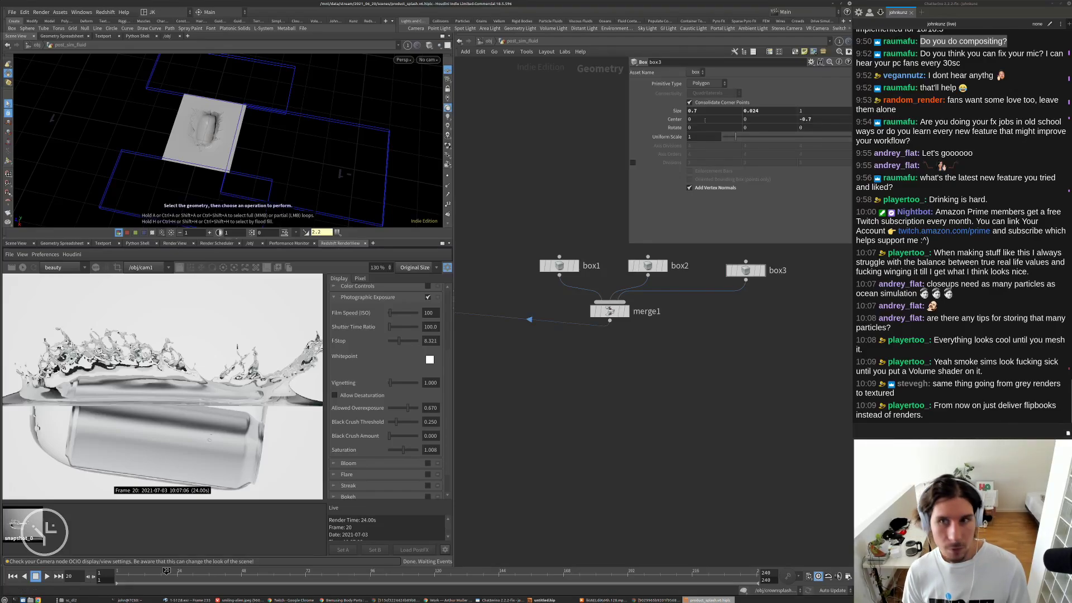
middle_drag(704, 120, 384, 146)
- Duplicate box3 as box4, connect the copy to merge1 and tidy the node layout
middle_drag(819, 384, 751, 417)
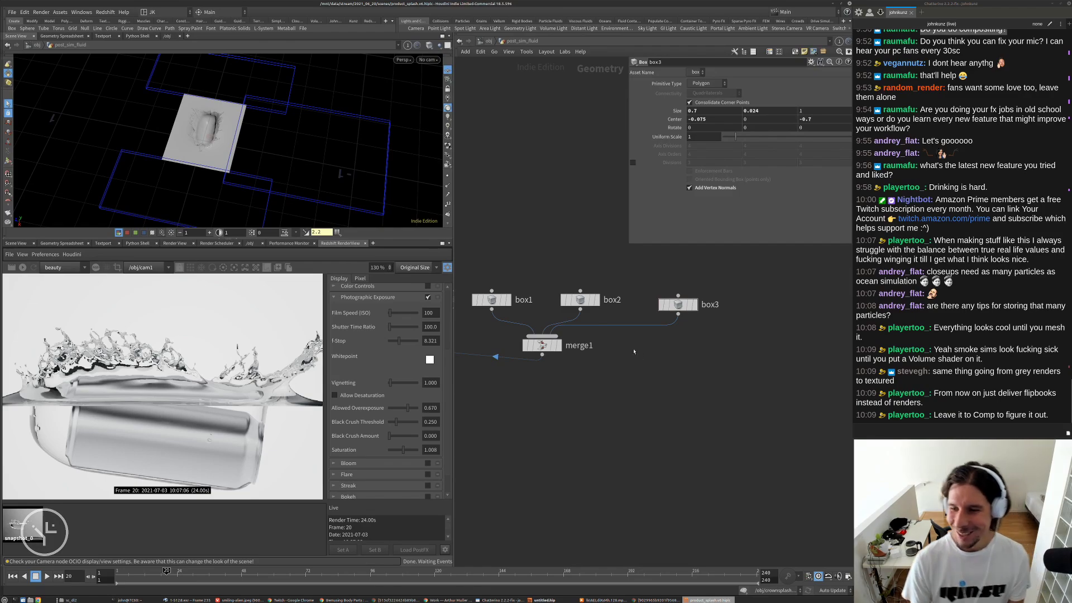
drag(682, 309, 612, 354)
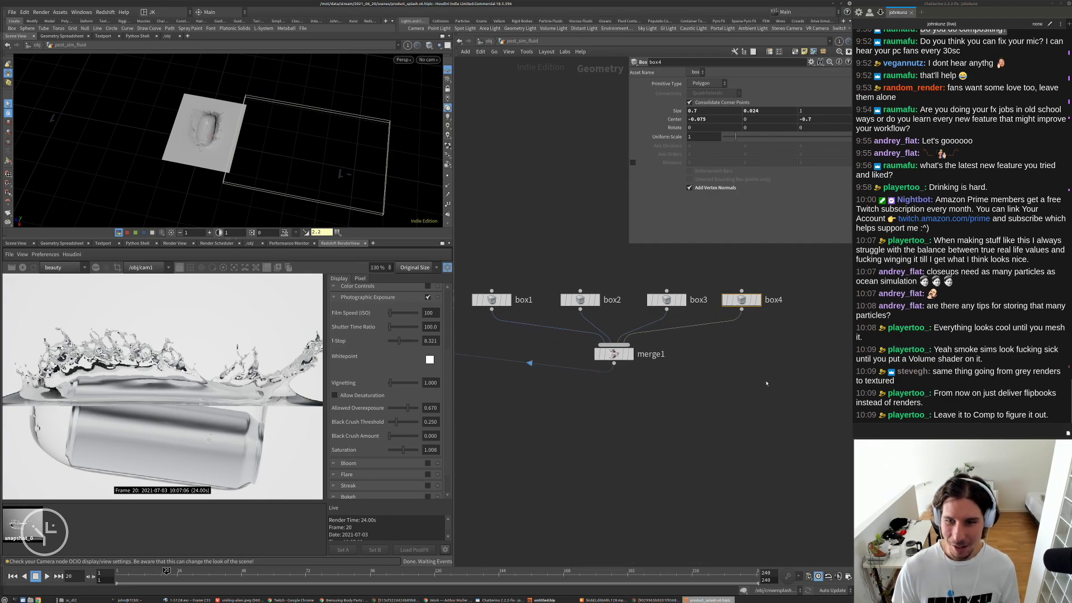
click(766, 383)
click(742, 302)
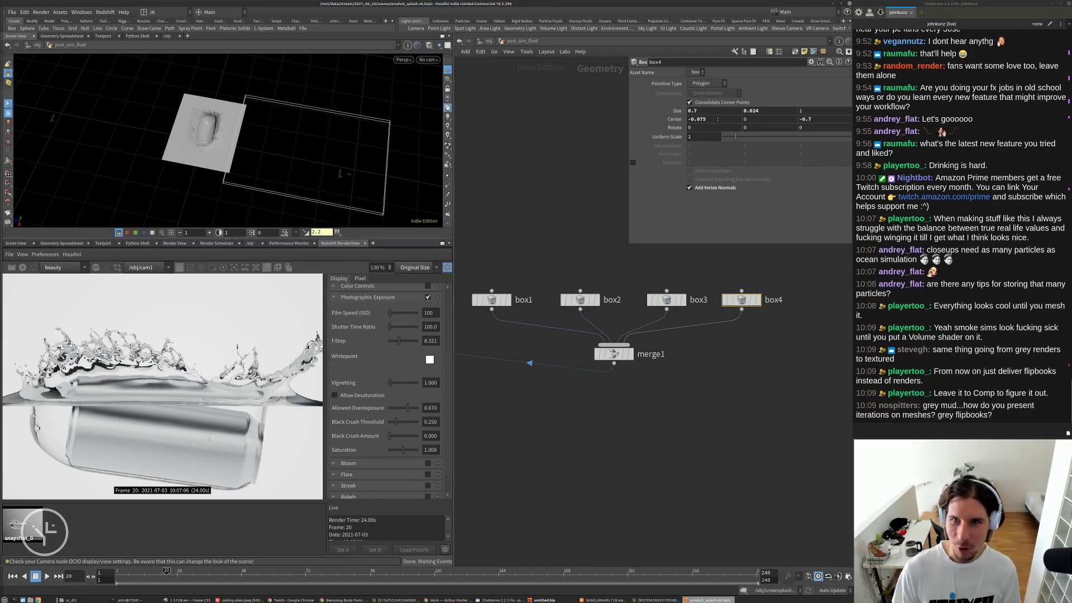
- Set box4's center Z to 0.7 to cover the opposite edge of the fluid surface
middle_drag(717, 119, 740, 119)
key(ctrl+z)
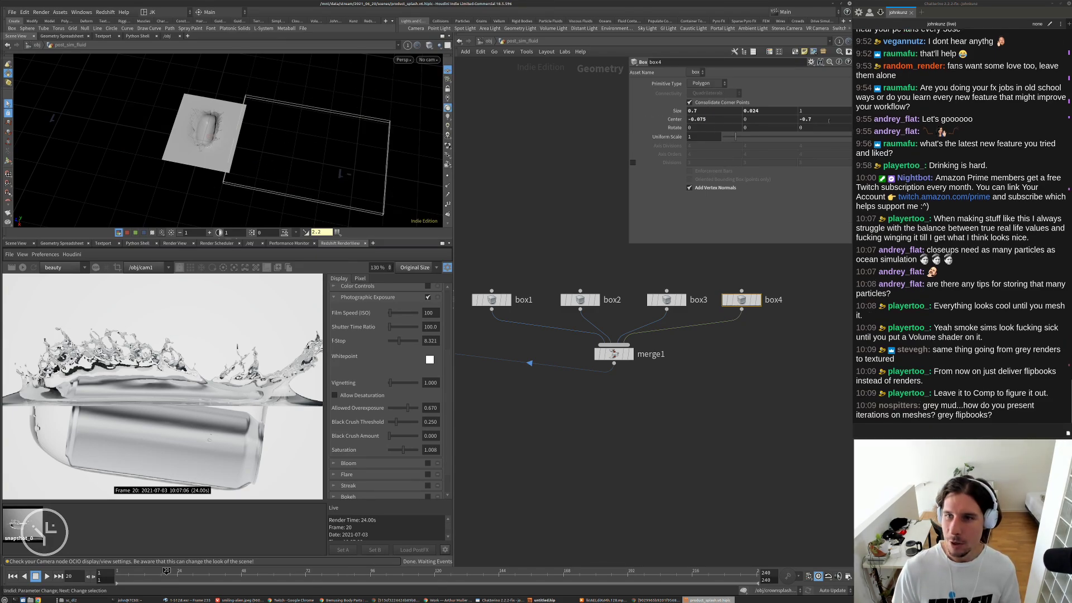
middle_drag(828, 120, 886, 127)
click(771, 367)
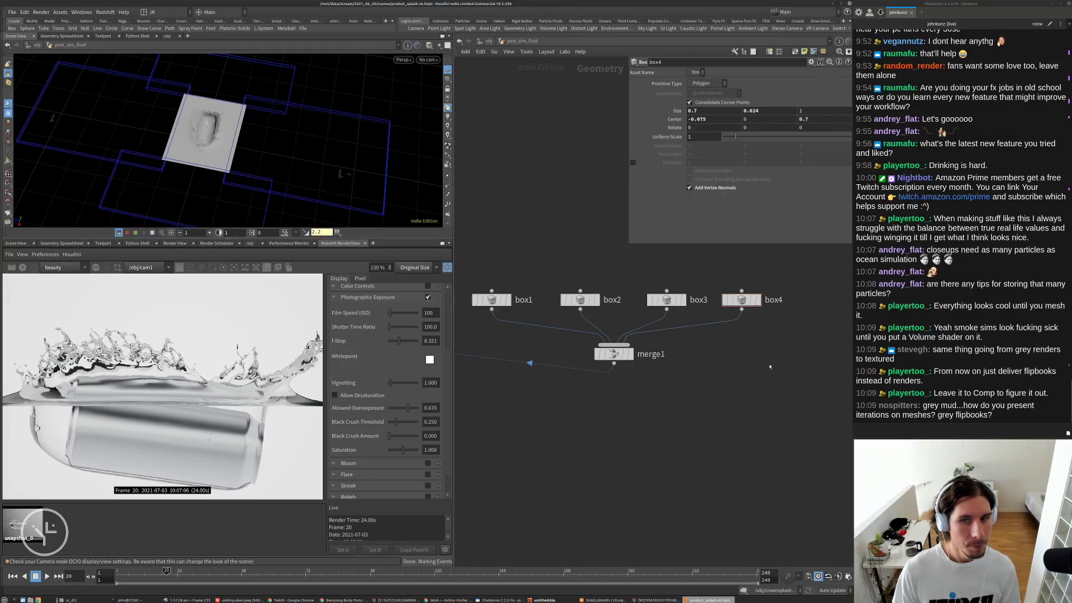
- Return to the group1 node chain and examine the can-shaped splash cavity in the fluid surface up close
scroll(708, 450, down, 3)
middle_drag(671, 476, 750, 469)
scroll(767, 346, up, 2)
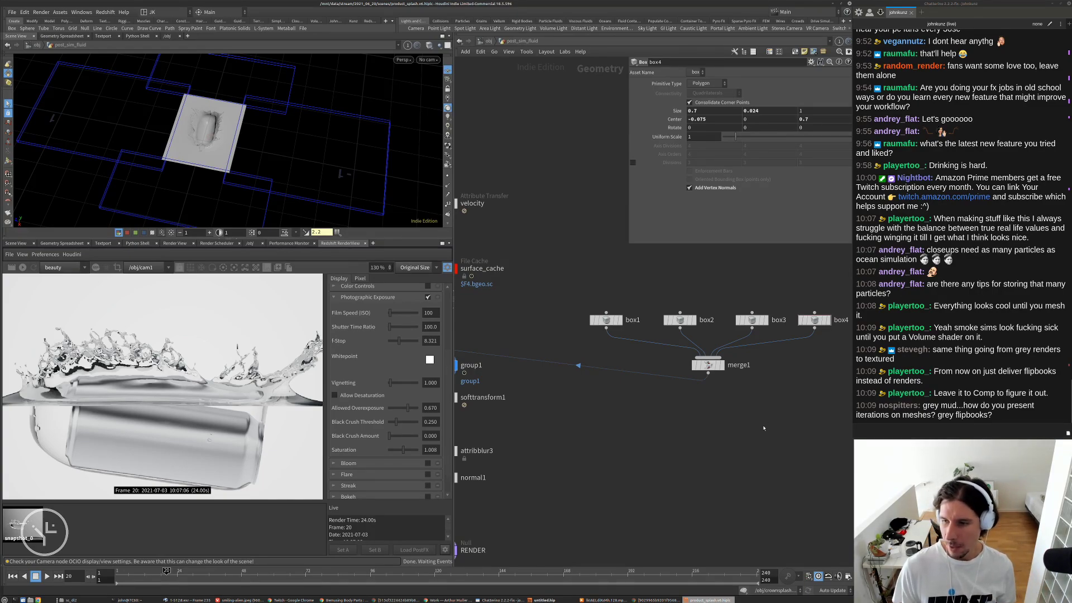
middle_drag(592, 443, 675, 410)
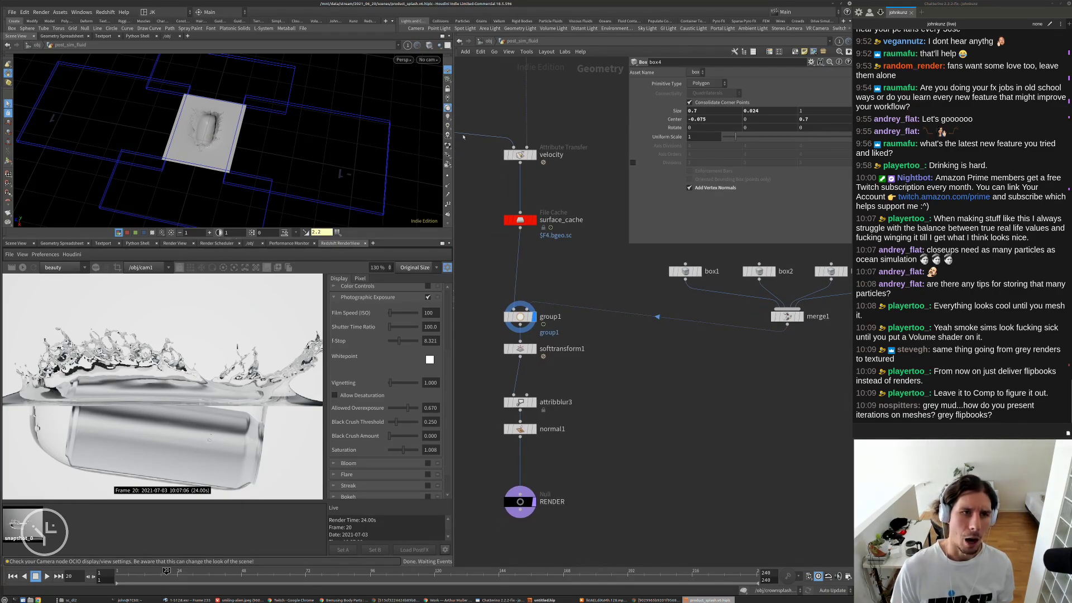
alt+middle_drag(352, 108, 416, 128)
alt+right_drag(416, 128, 369, 141)
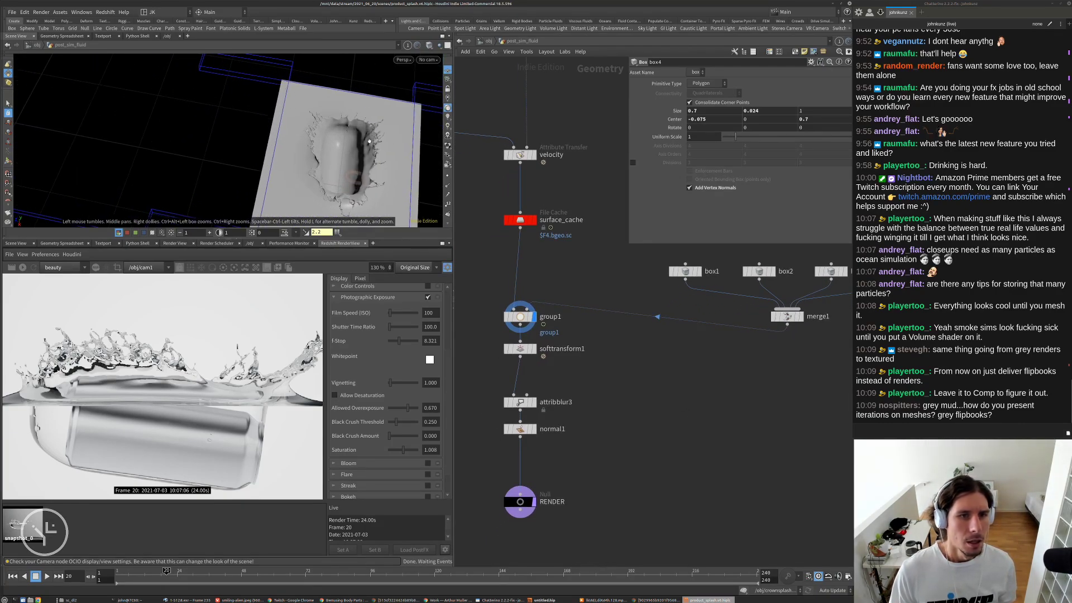
- Examine the splash crown up close from the side and return to the cam1 view
alt+middle_drag(369, 141, 299, 108)
alt+drag(299, 107, 278, 88)
alt+right_drag(277, 88, 308, 157)
alt+drag(309, 158, 272, 126)
alt+right_drag(272, 126, 291, 150)
alt+drag(291, 150, 316, 156)
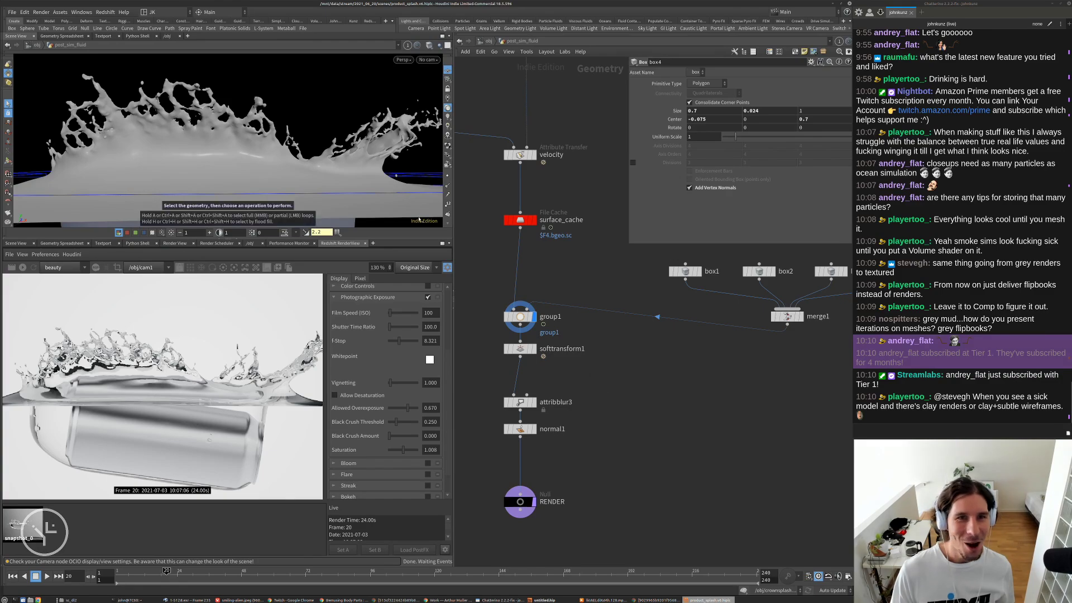
click(428, 59)
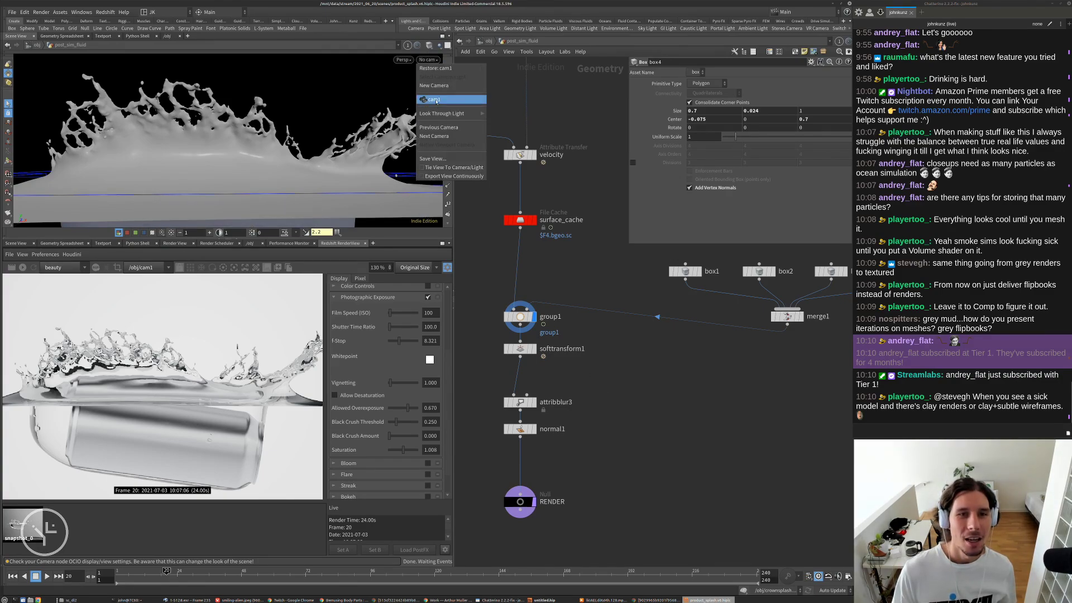
click(434, 100)
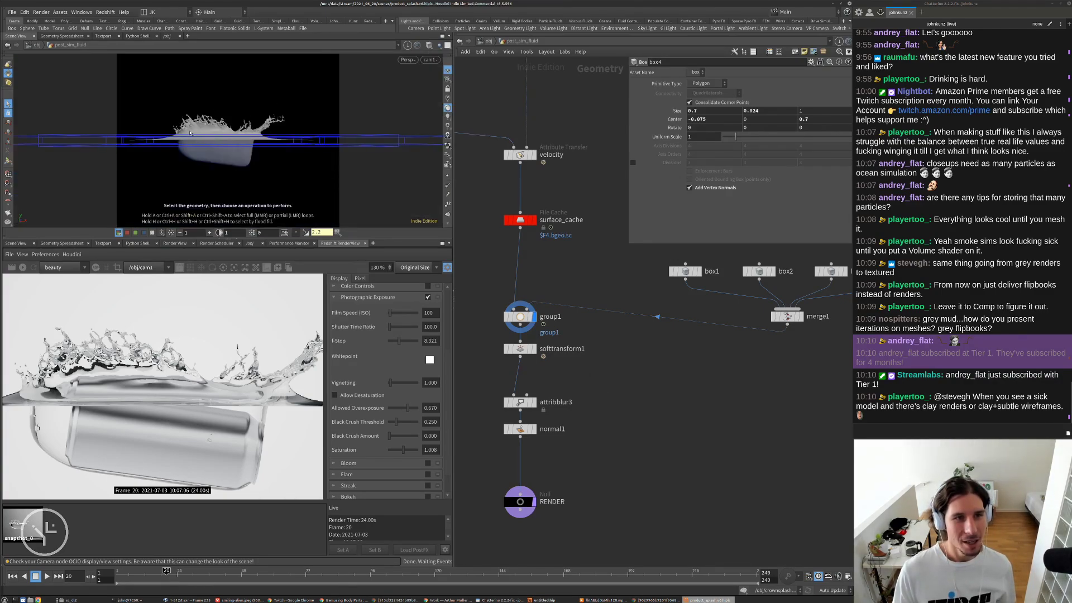
- Check the mat network's materials, move basicliquid away from uniformvolume, and return to the object network
click(487, 41)
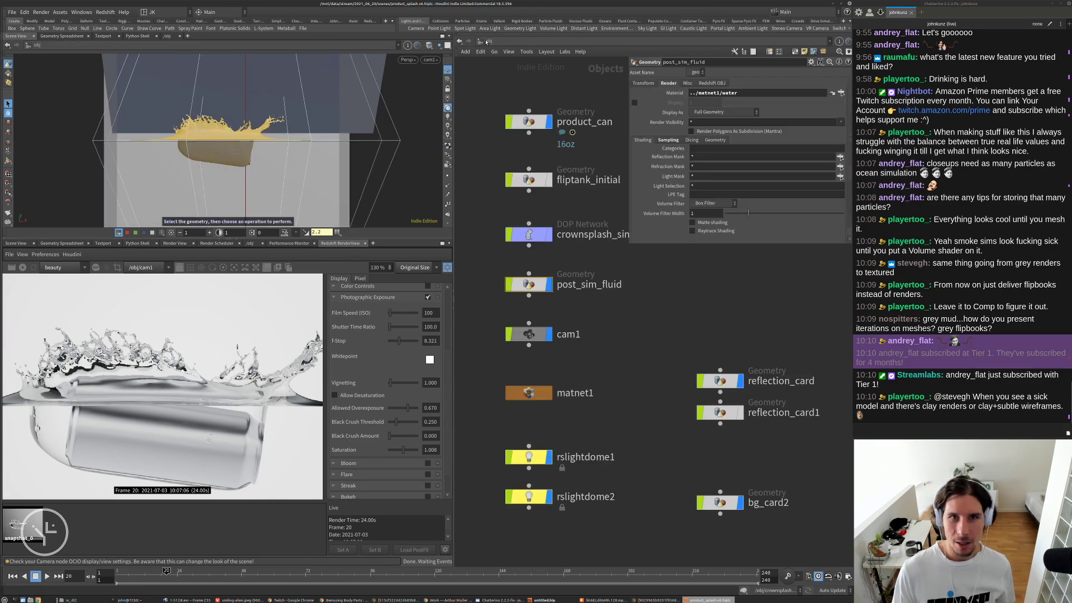
middle_drag(543, 91, 535, 165)
click(535, 168)
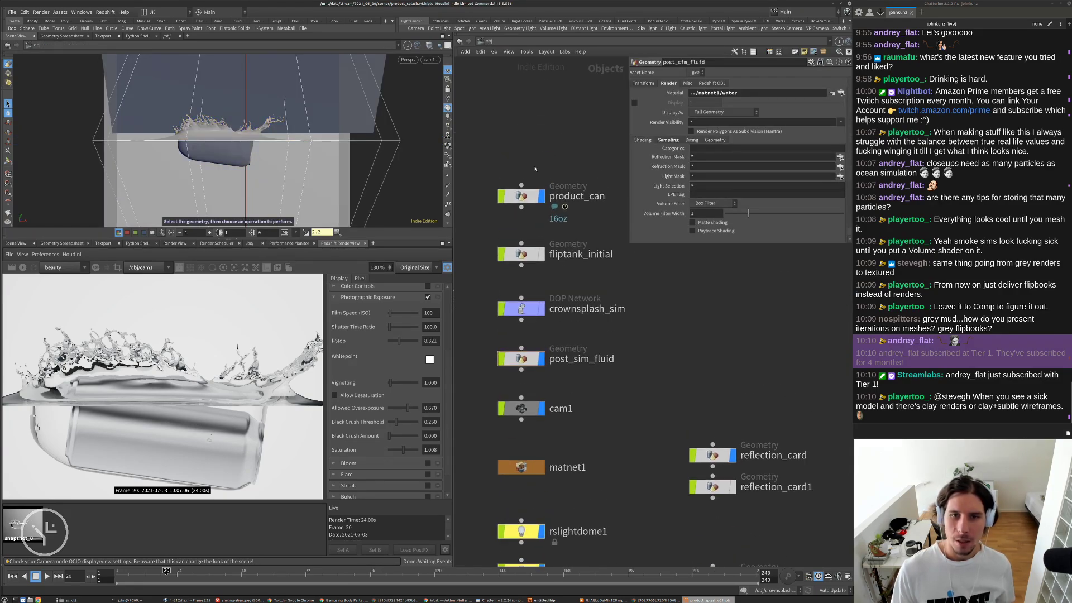
click(489, 42)
click(502, 74)
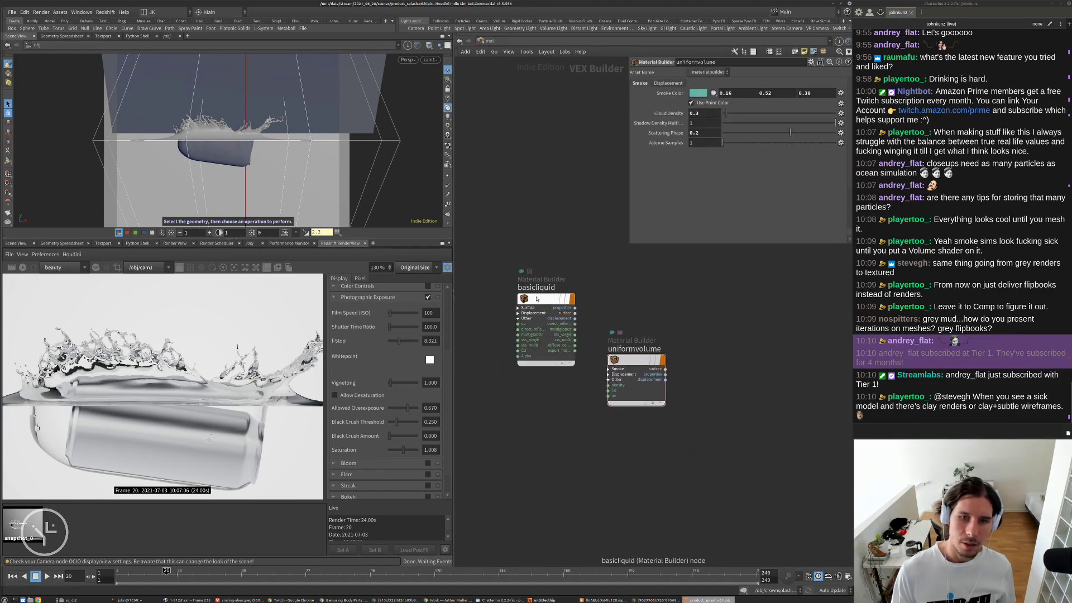
drag(537, 307, 383, 101)
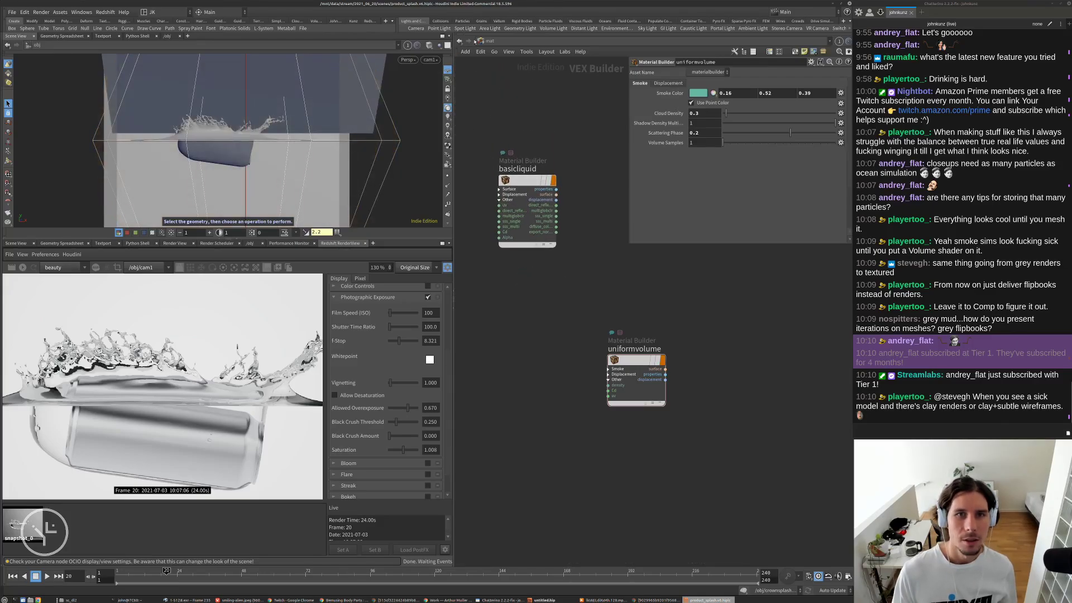
click(486, 42)
click(494, 78)
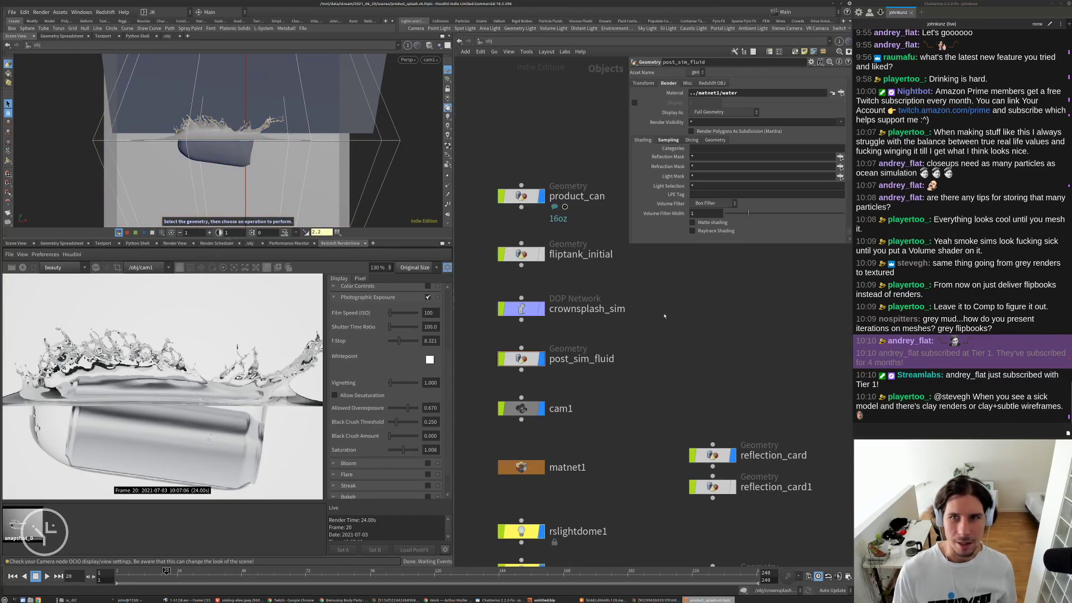
- Assign the /mat/basicliquid material to post_sim_fluid
click(840, 92)
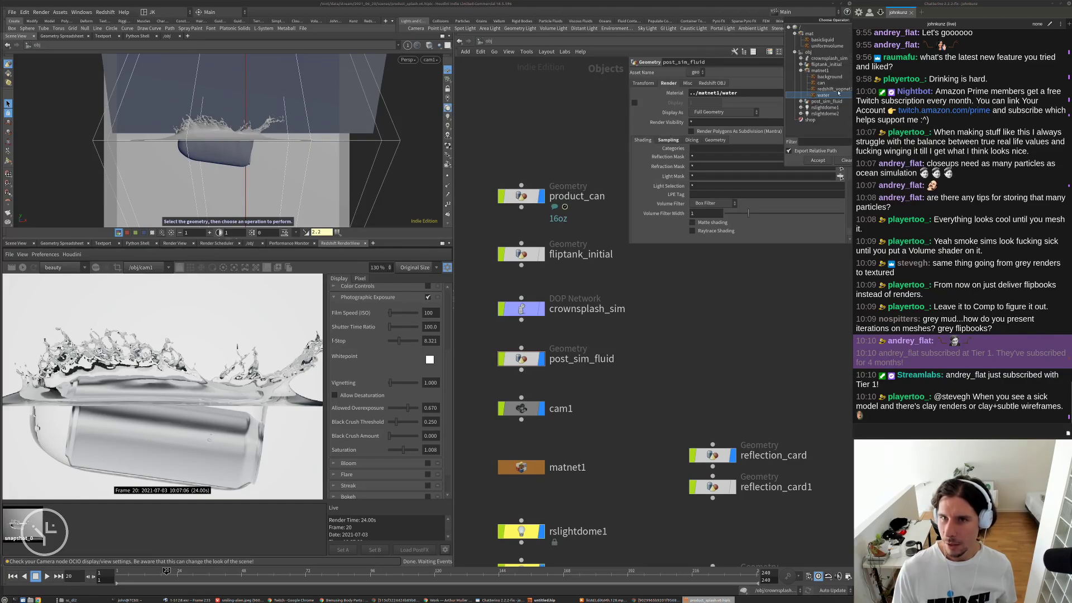
click(825, 39)
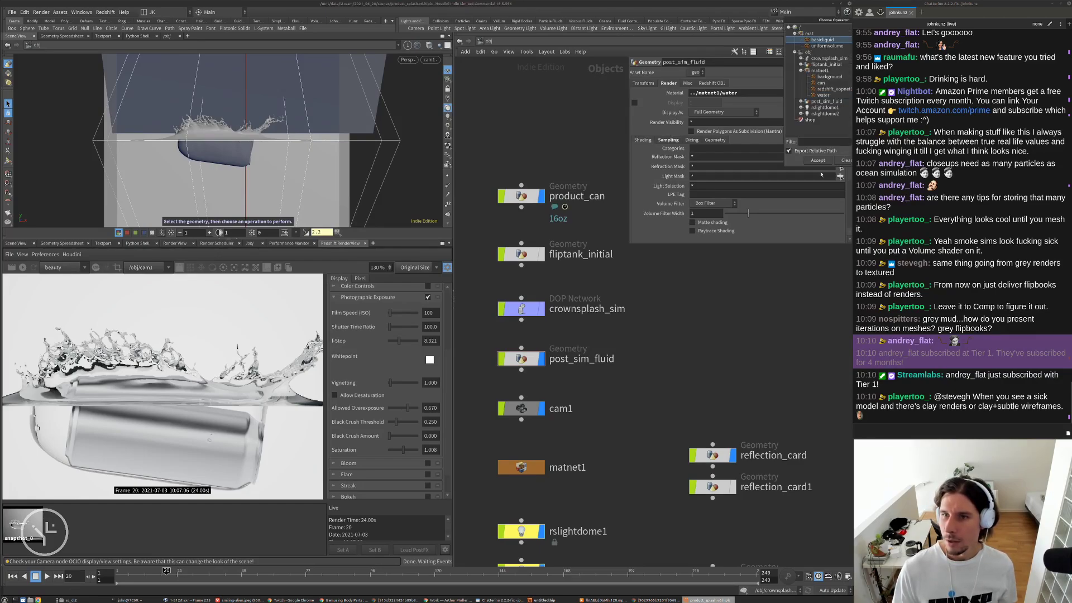
click(818, 160)
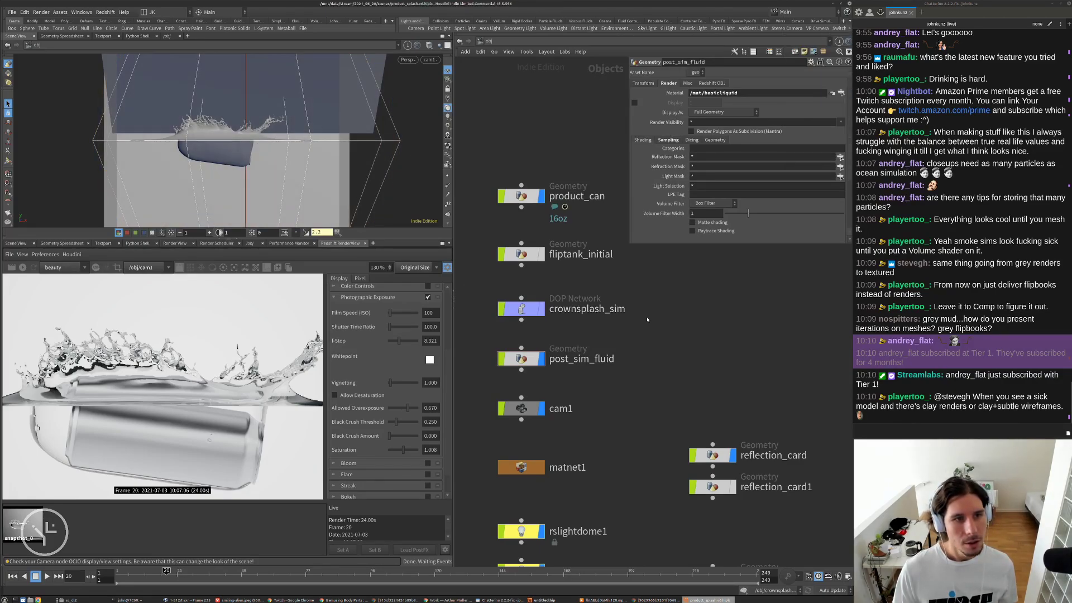
- Turn on scene lighting in the viewport and frame the splash crown up close
click(447, 146)
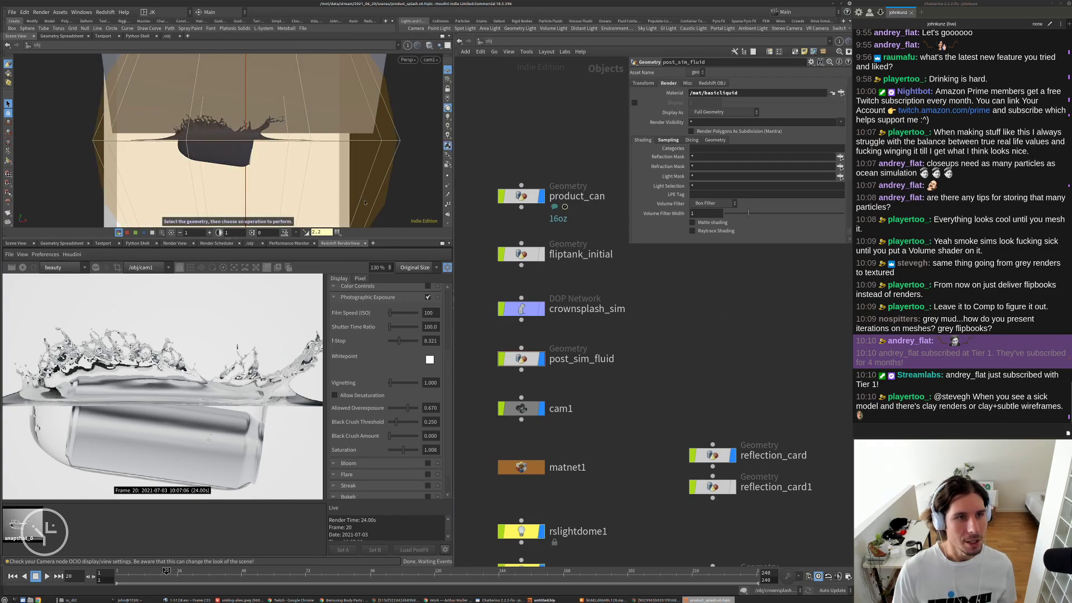
alt+right_drag(142, 124, 186, 108)
alt+drag(186, 108, 241, 118)
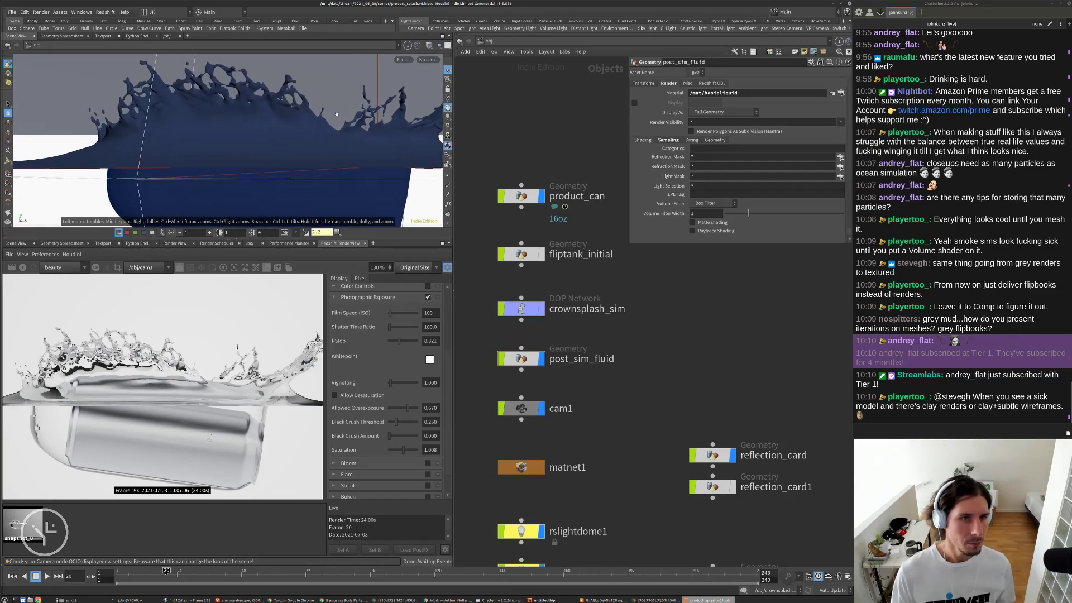
- Try toggling Reflect Lights and switching the specular model, including Cone and Phong, in basicliquid's base reflection layer
click(832, 93)
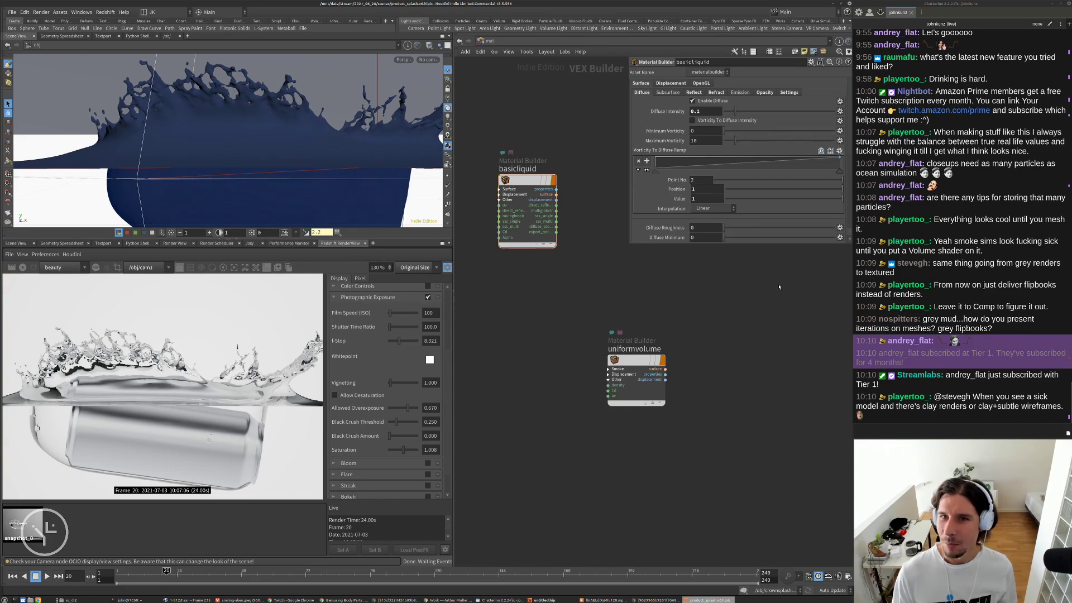
click(694, 92)
scroll(720, 134, down, 2)
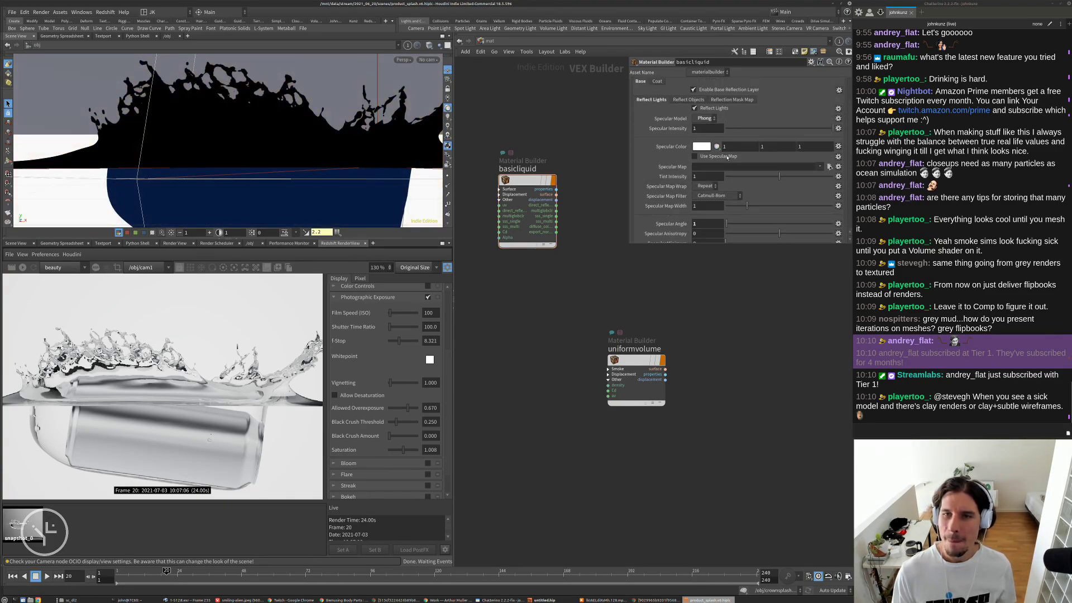
click(719, 110)
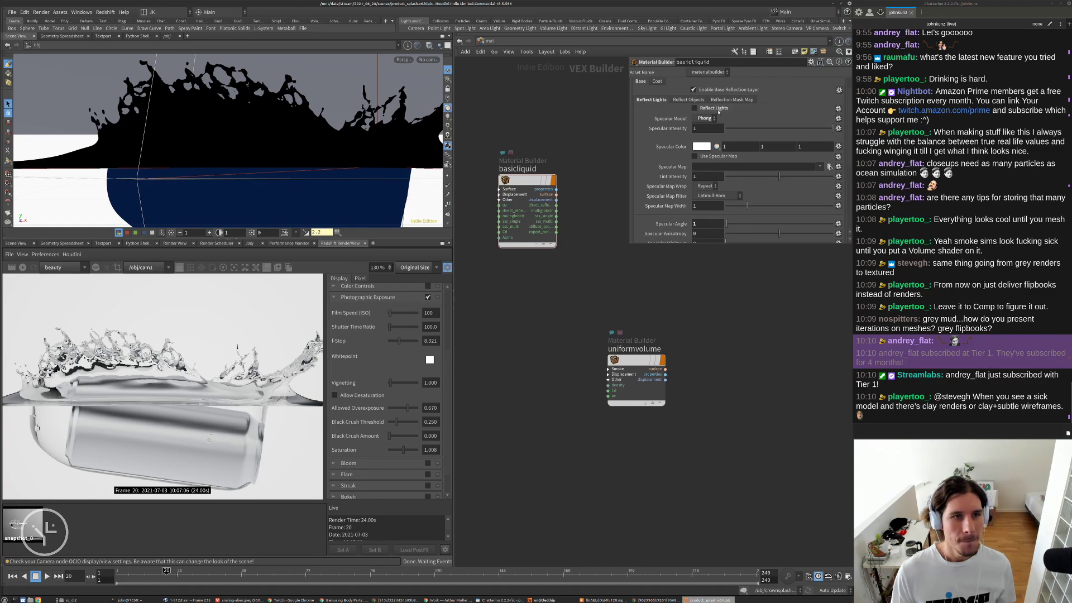
click(704, 119)
click(704, 128)
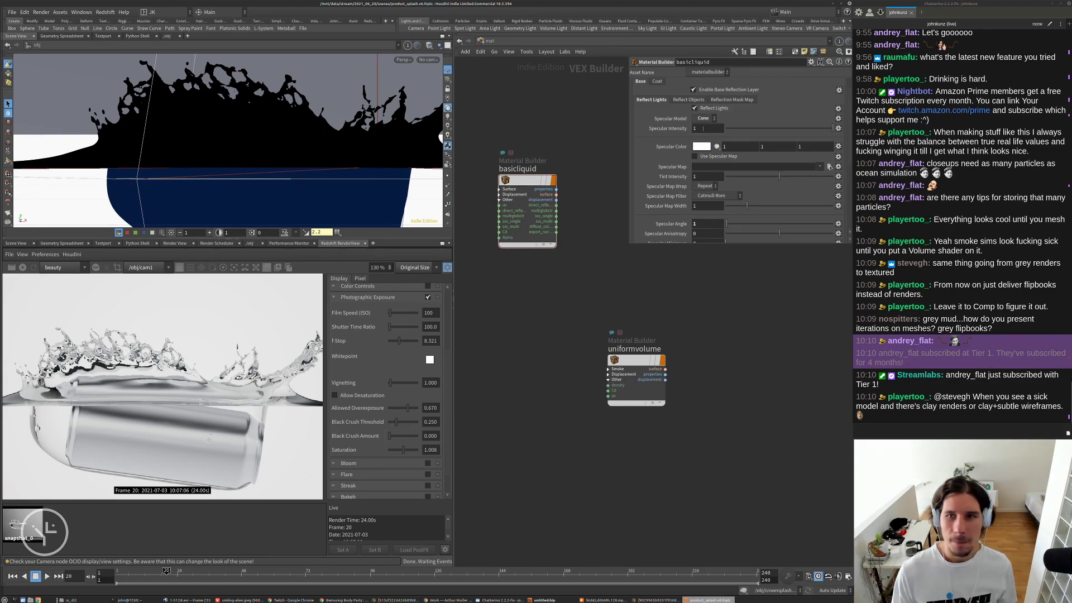
click(705, 118)
click(704, 136)
click(704, 118)
click(704, 128)
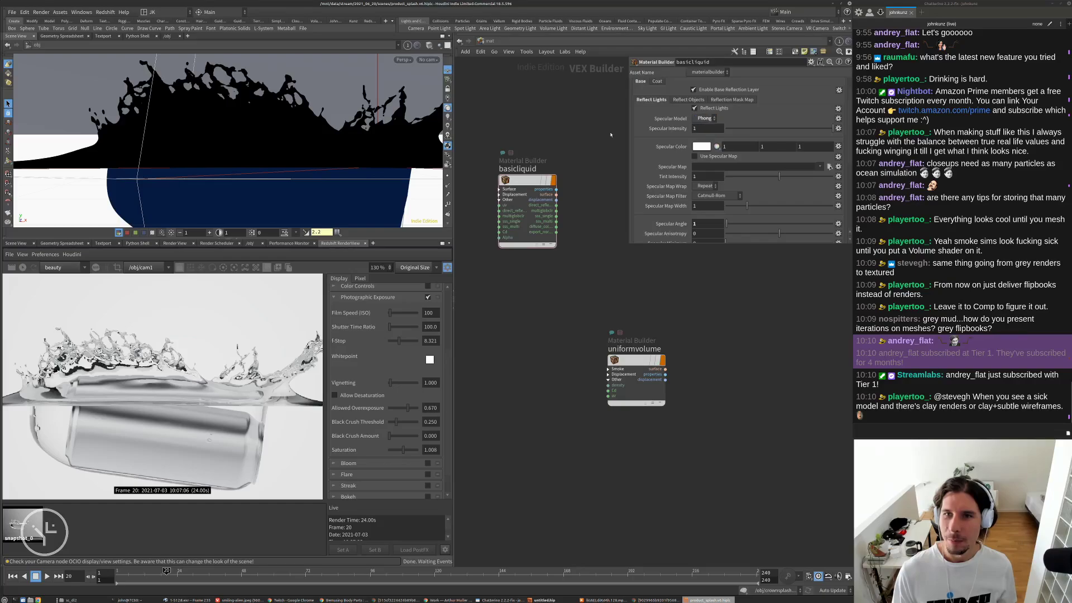
- Add a Classic Shader to the mat network and place it above basicliquid
middle_drag(559, 196, 557, 237)
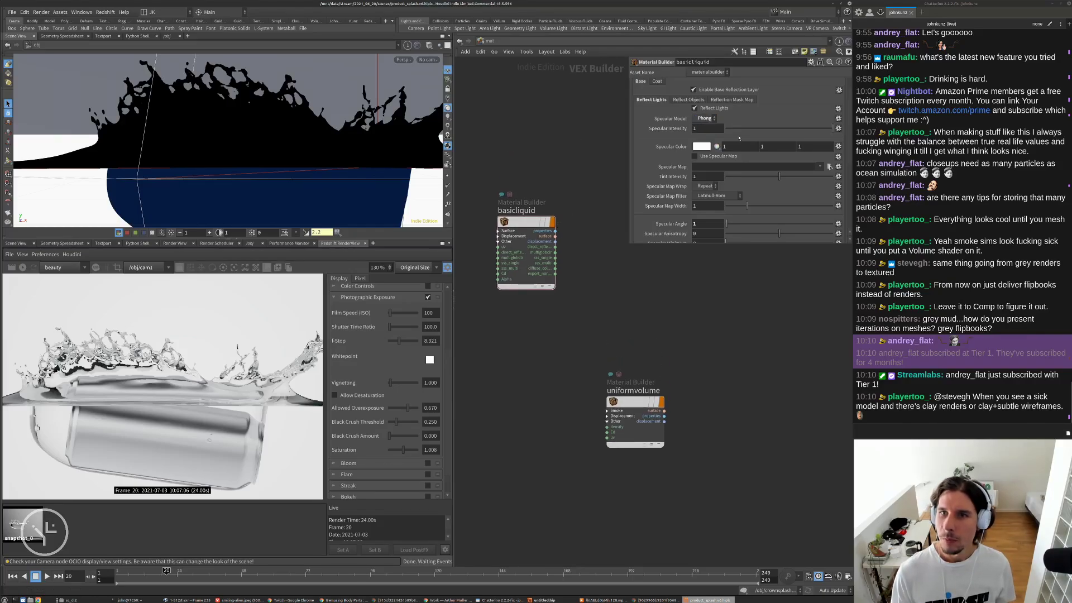
key(Tab)
text(clas)
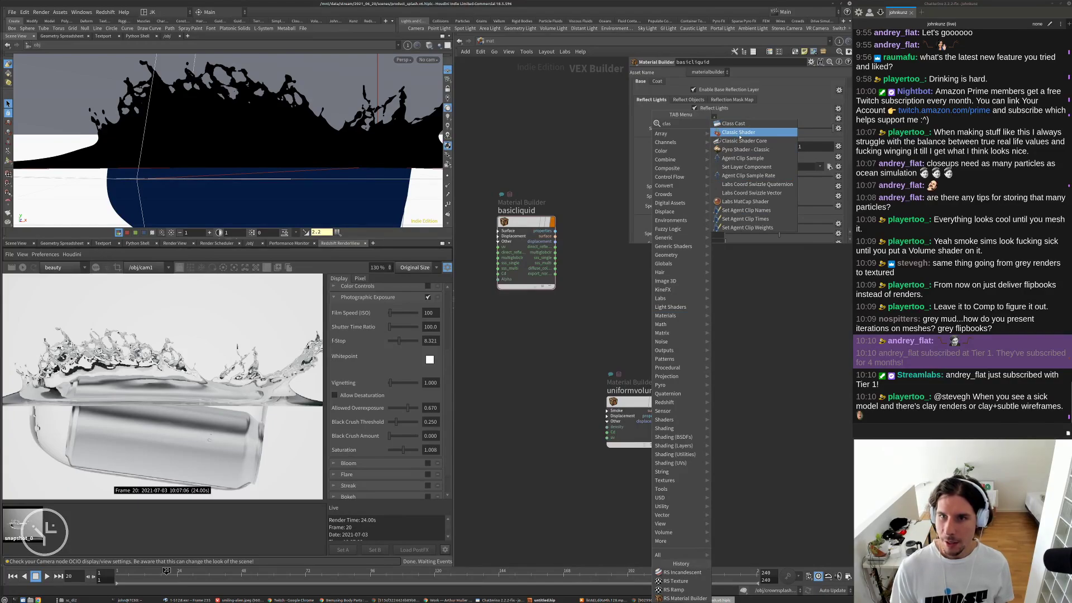
click(740, 132)
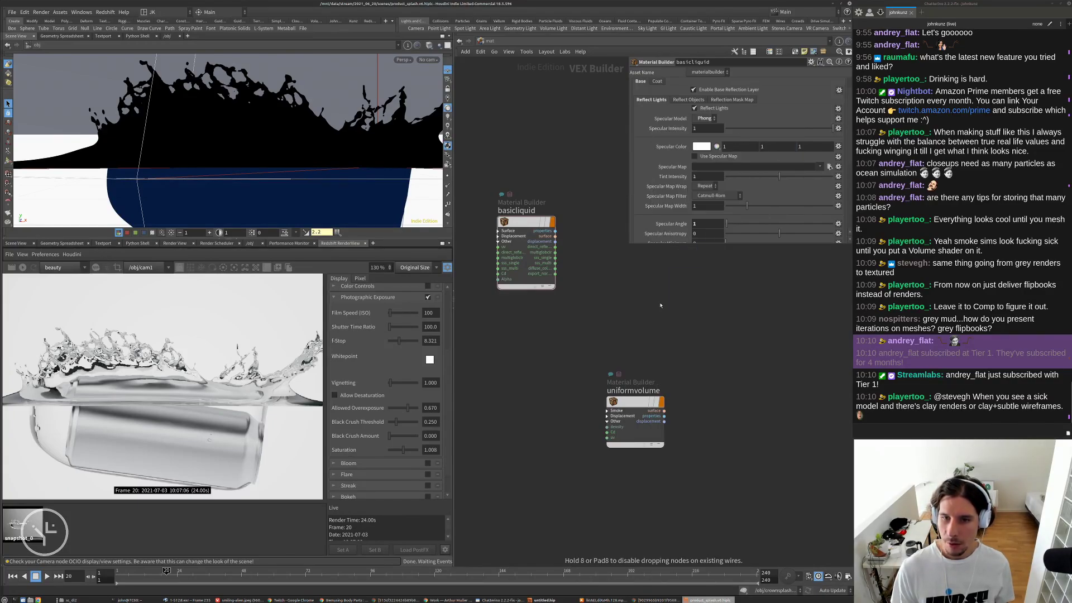
click(672, 302)
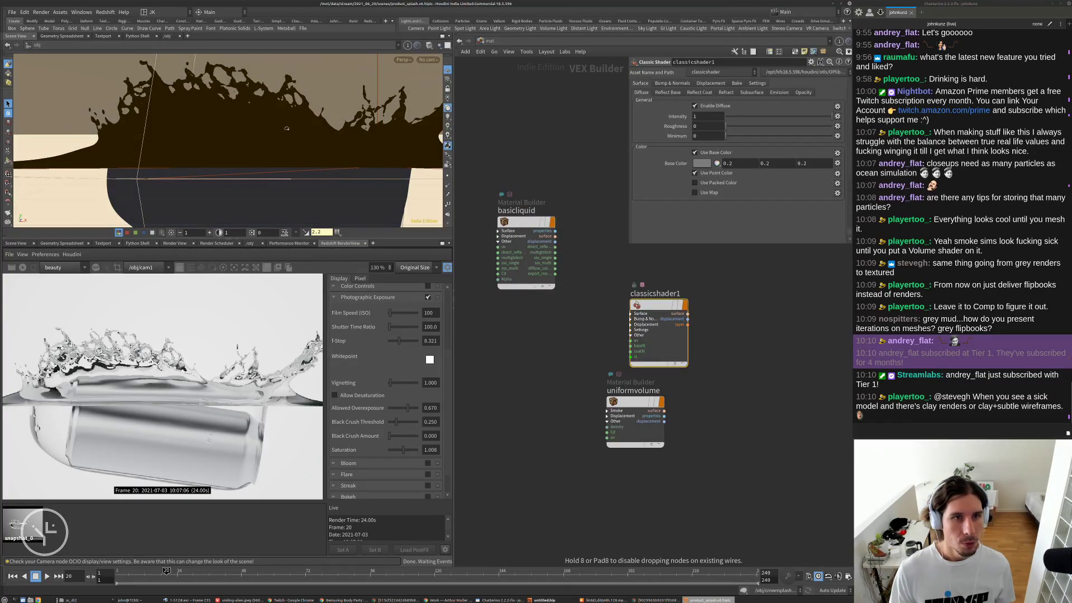
drag(596, 149, 557, 129)
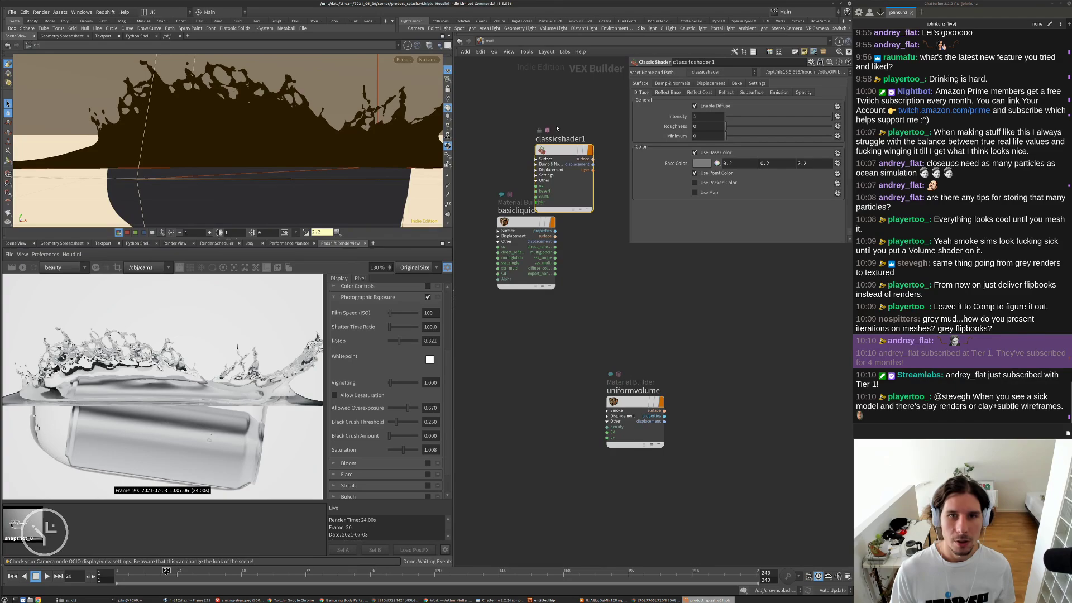
- Return to the object network and inspect reflection_card's Redshift visibility settings
click(488, 43)
click(498, 82)
click(727, 390)
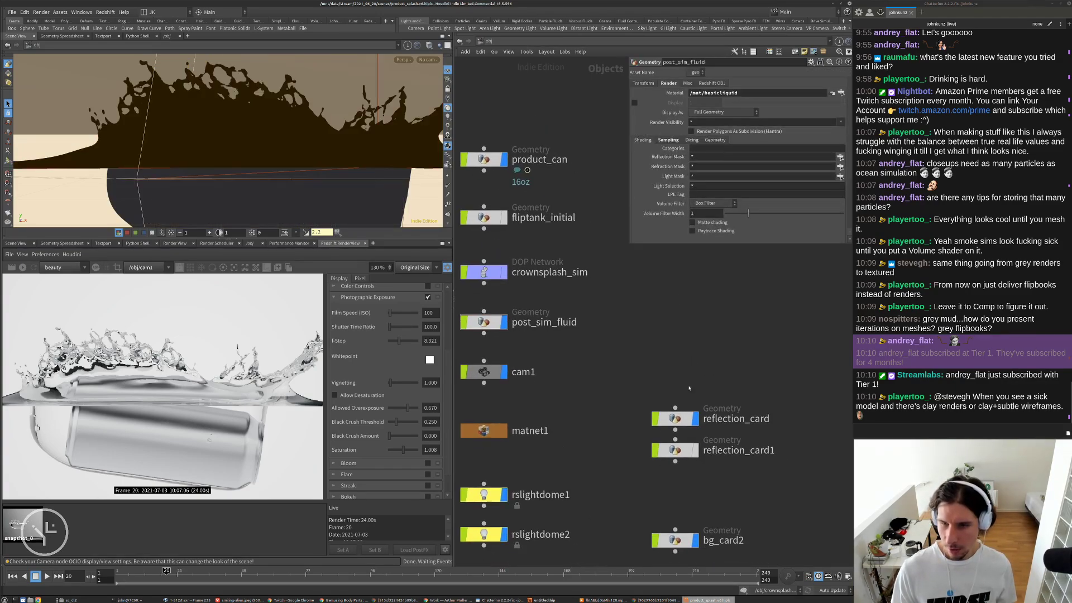
middle_drag(613, 464, 612, 384)
click(673, 341)
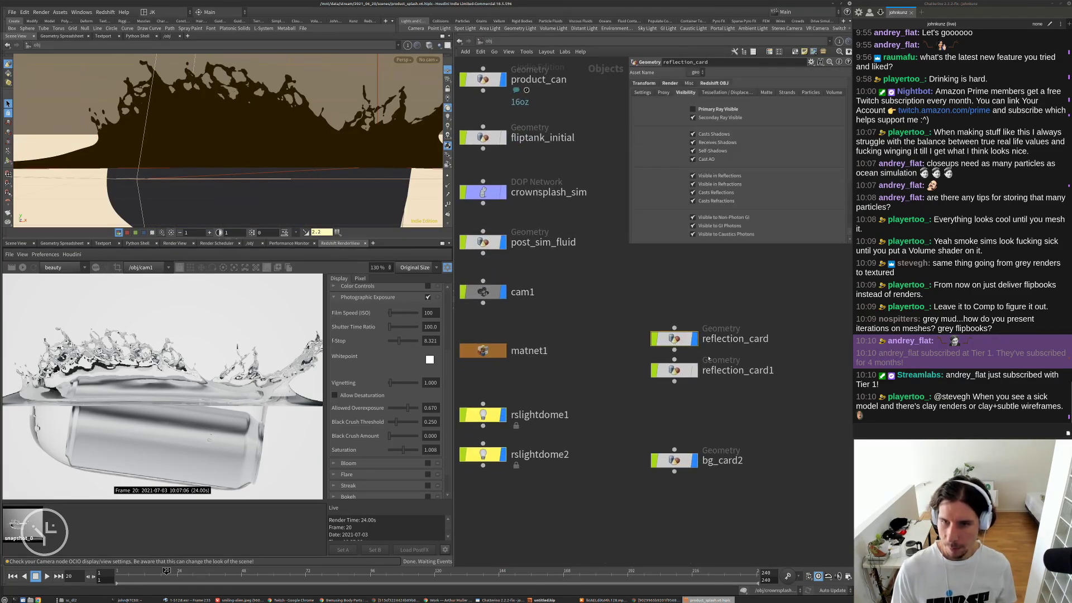
scroll(678, 307, down, 3)
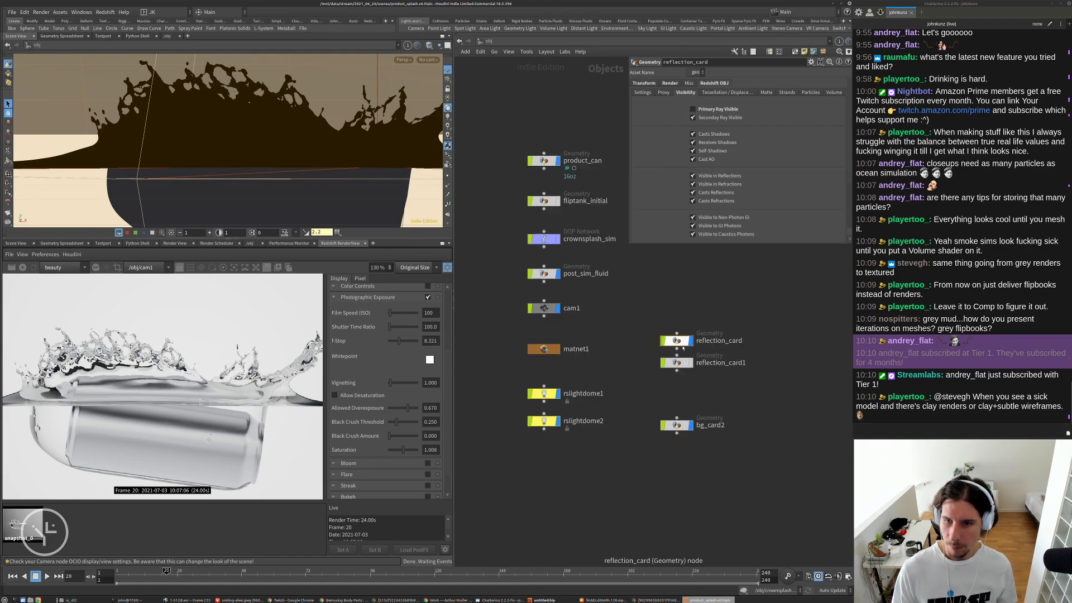
- Add an RS OGL Material inside matnet1's water material and place it below Material1
double_click(543, 336)
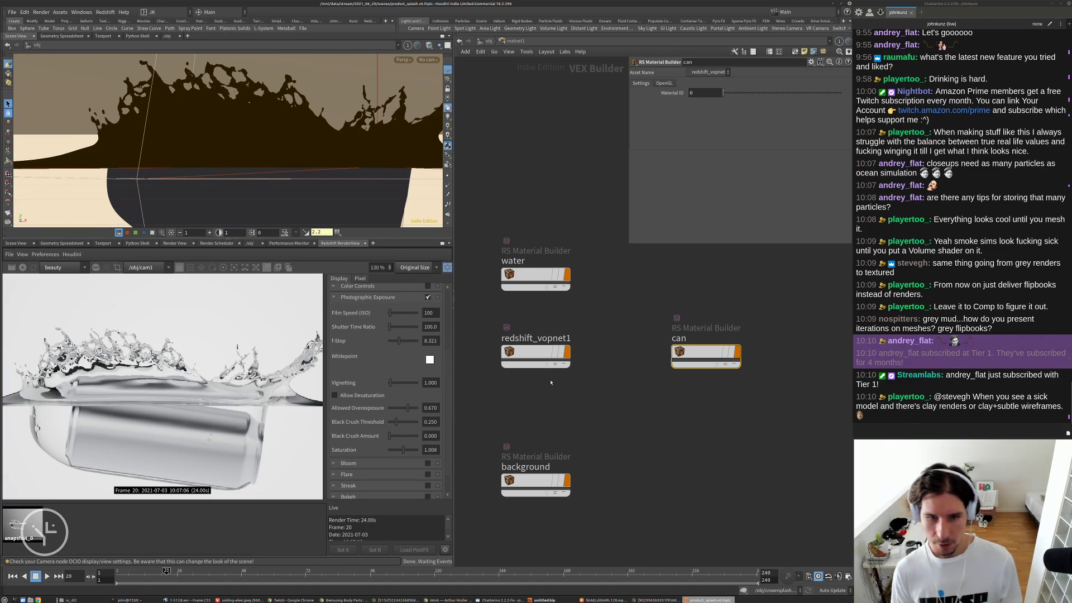
double_click(536, 275)
key(Tab)
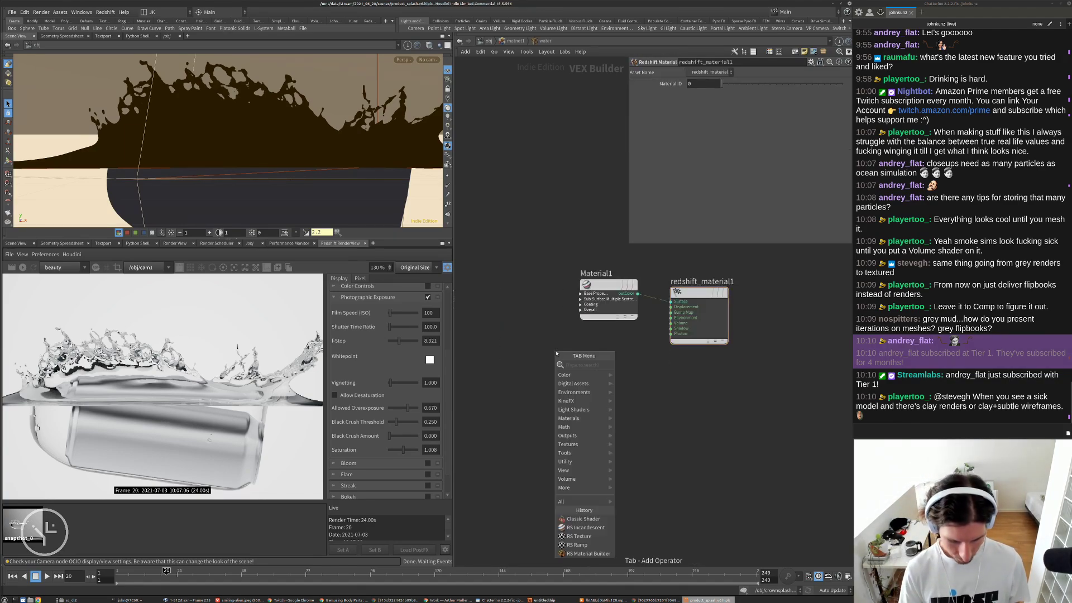
text(ogl)
key(Return)
key(Return)
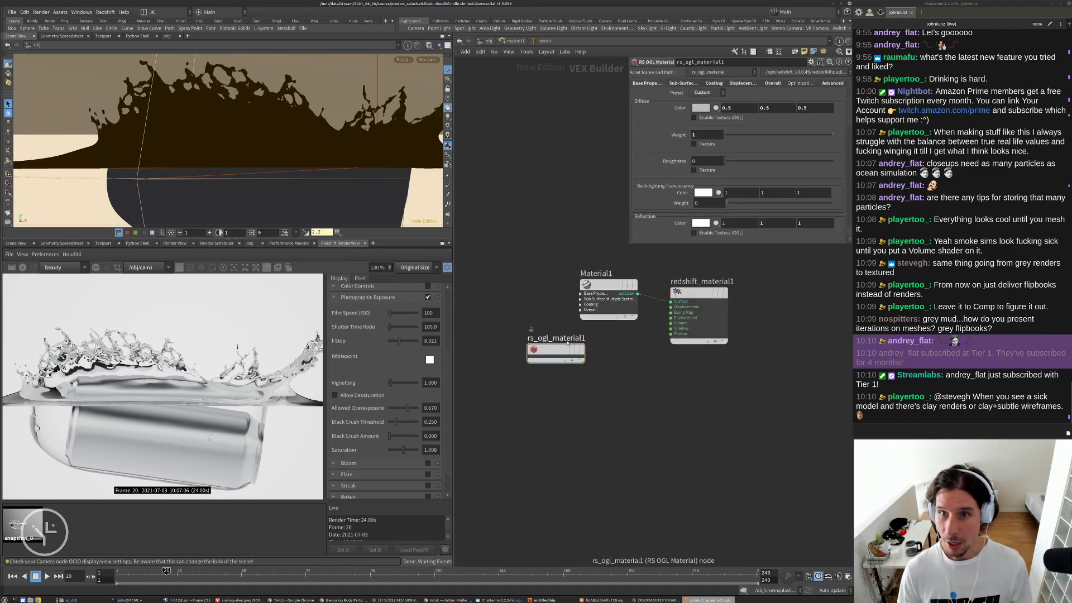
drag(565, 339, 597, 387)
click(664, 388)
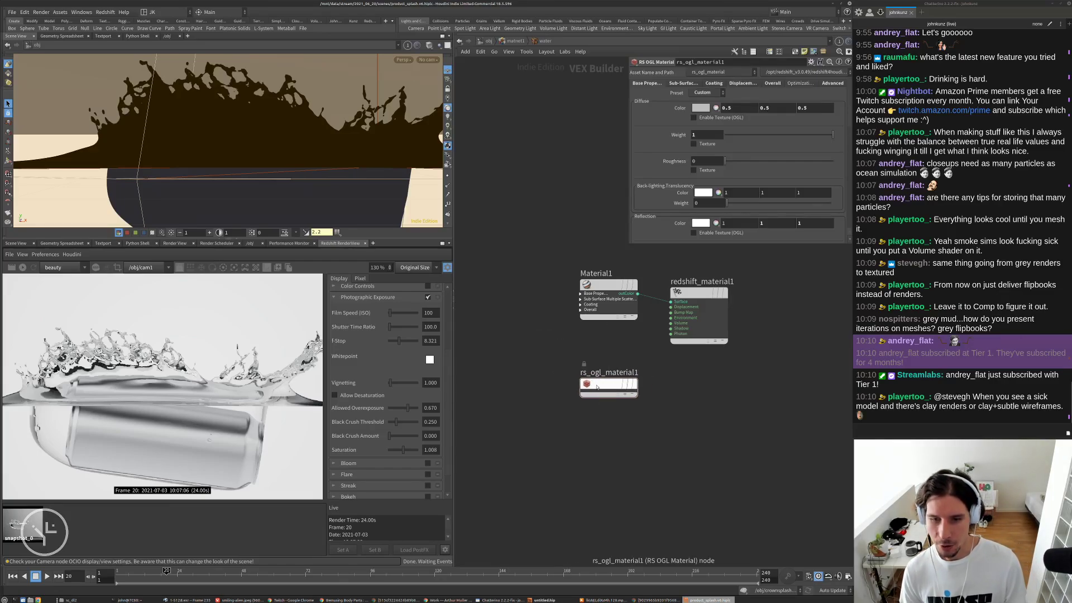
- Assign matnet1's water material to post_sim_fluid from the object network
click(488, 42)
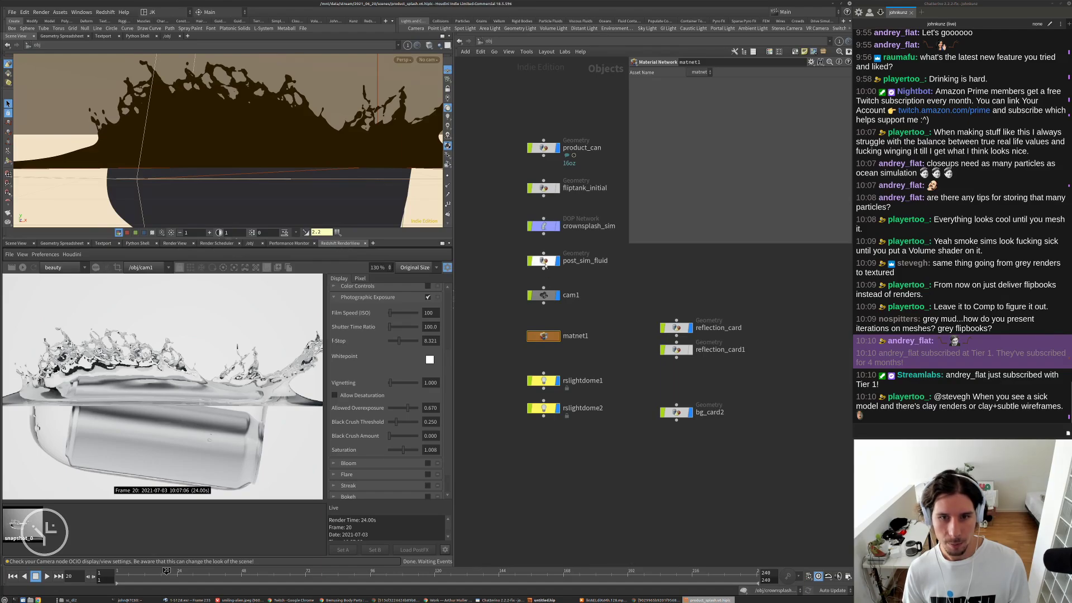
click(548, 262)
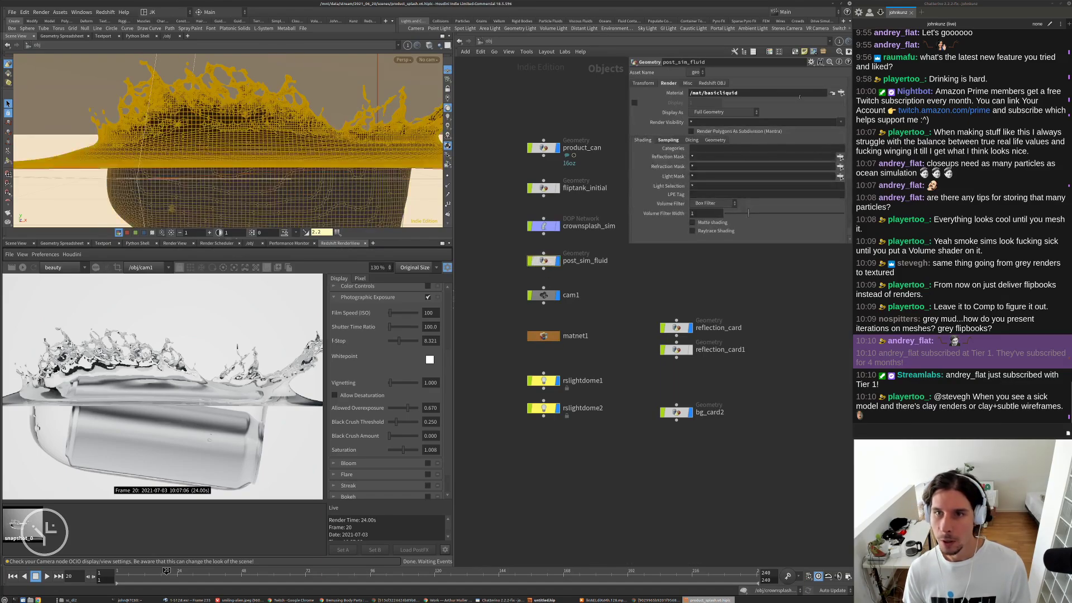
click(841, 92)
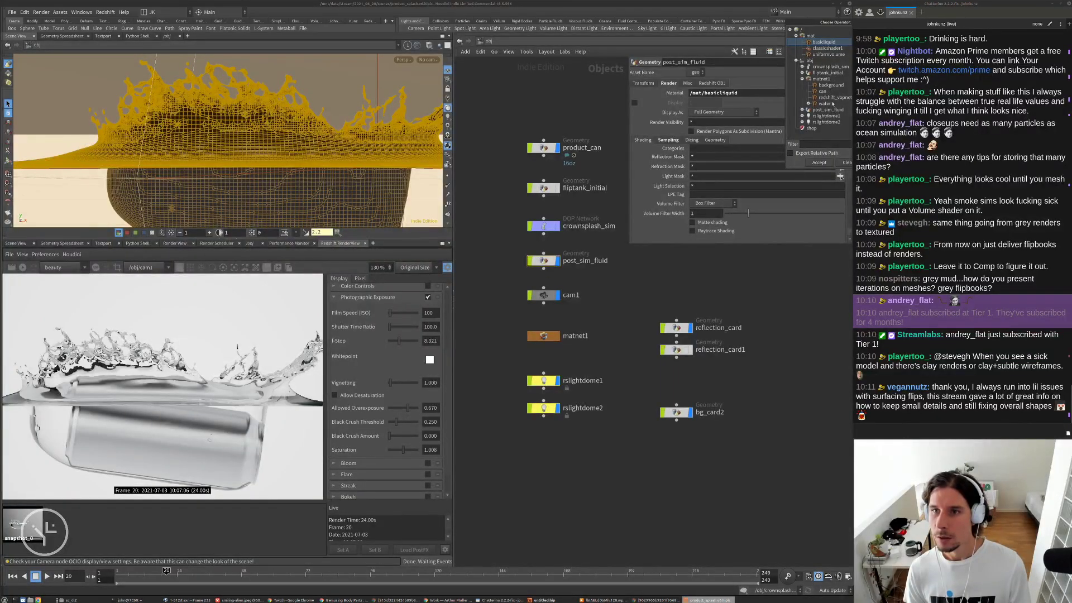
click(832, 104)
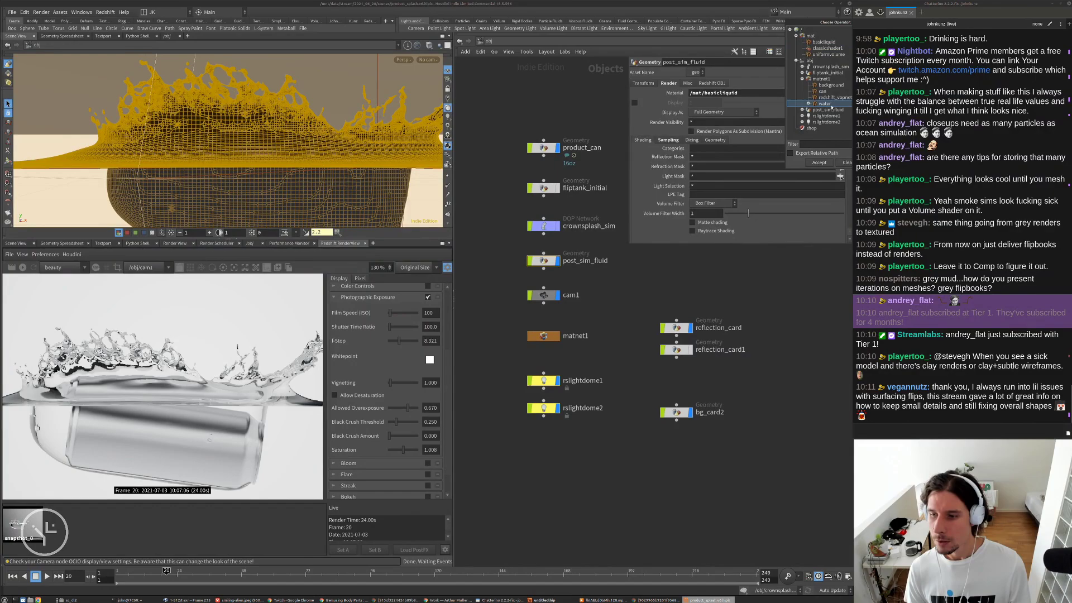
click(818, 162)
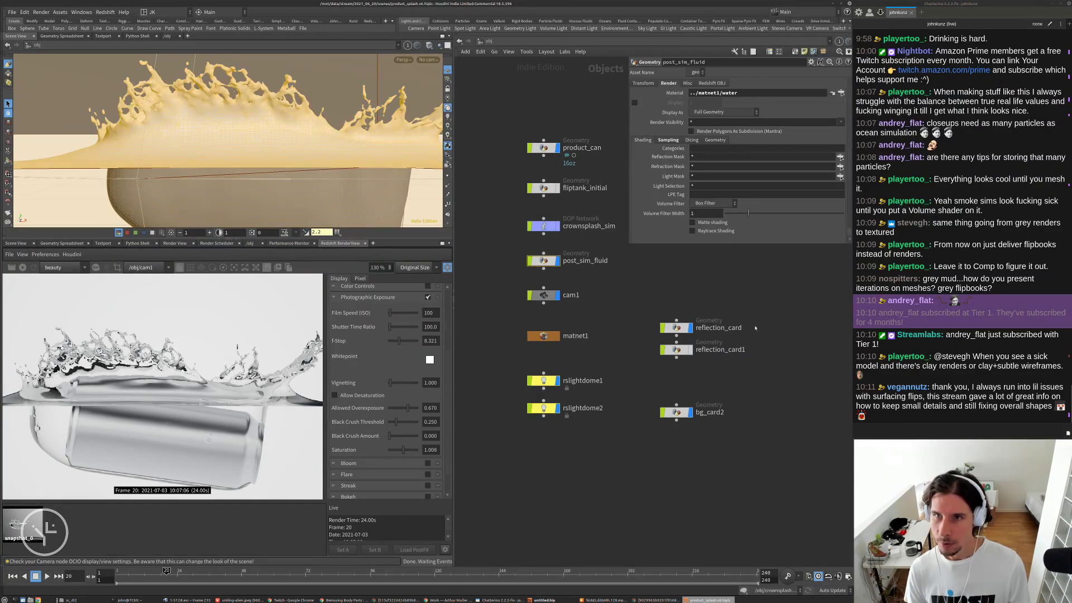
- Open the water material from post_sim_fluid and examine the RS OGL Material's diffuse, reflection and refraction parameters
click(832, 93)
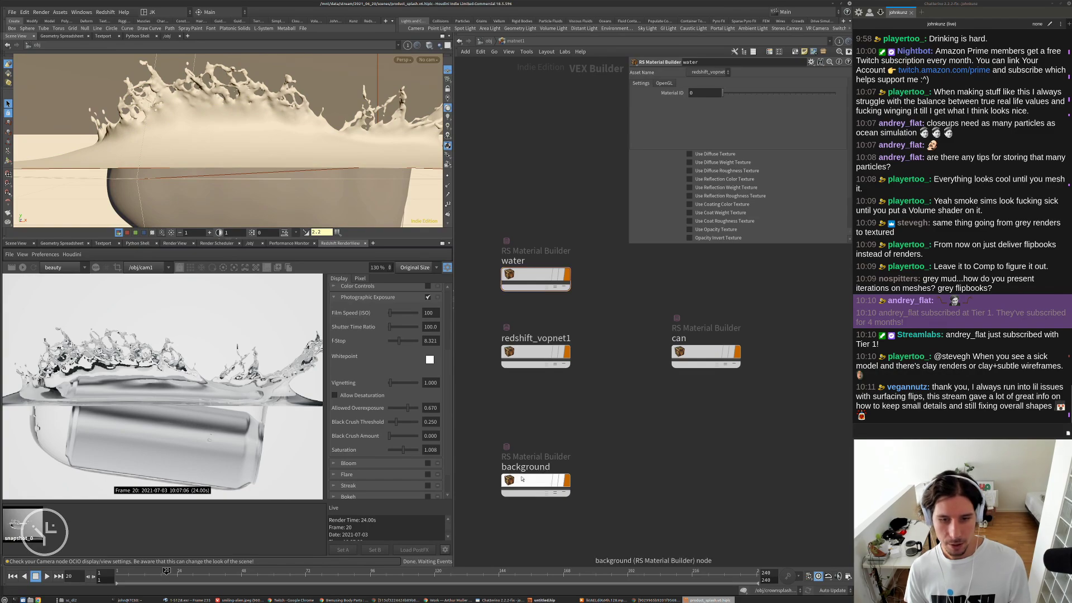
double_click(529, 274)
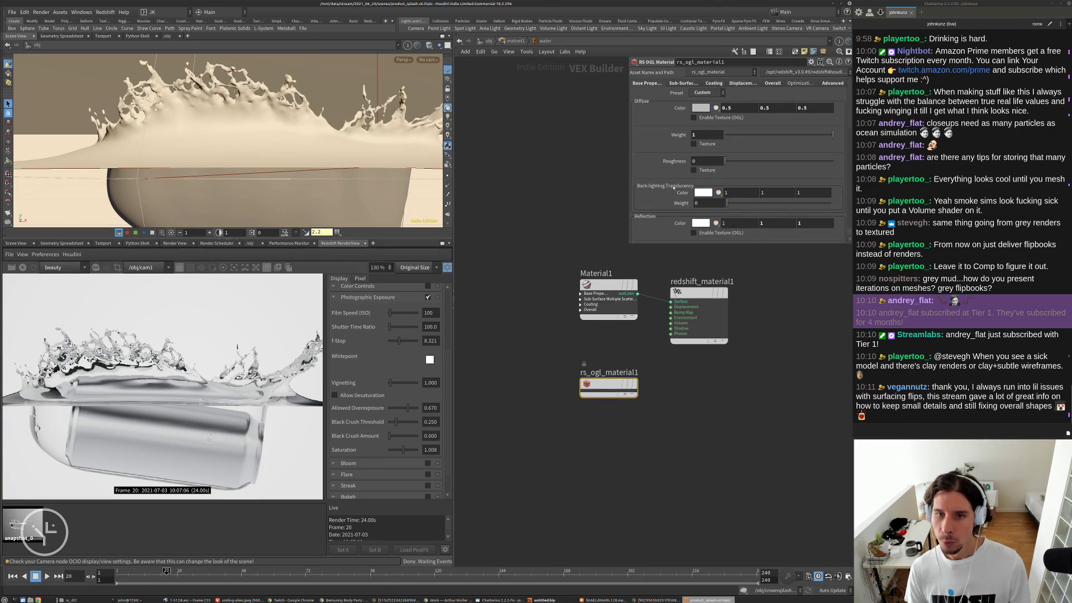
scroll(668, 201, down, 3)
scroll(668, 207, down, 3)
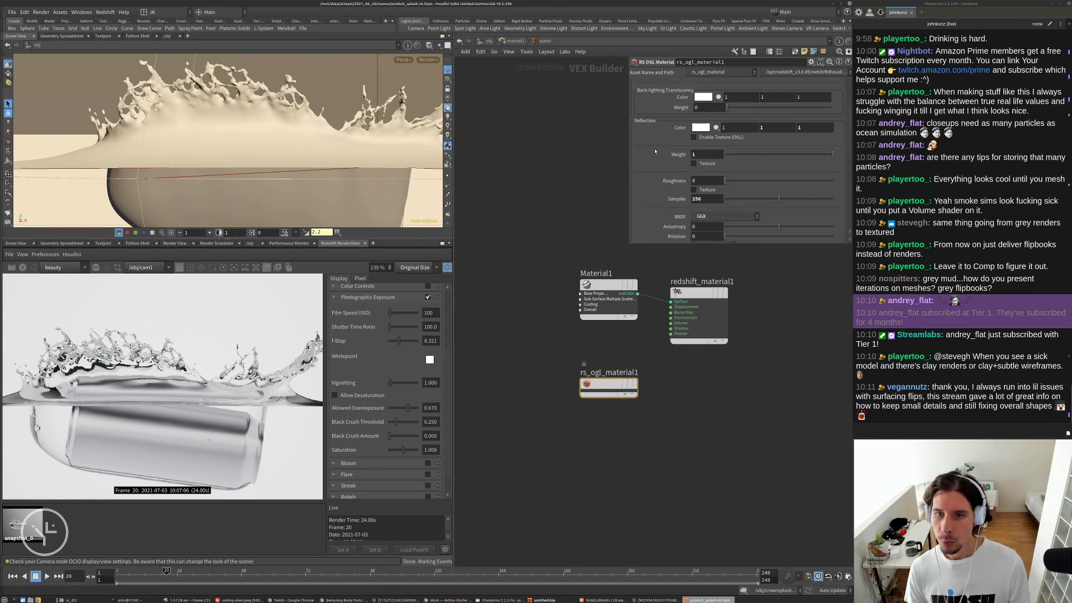
scroll(672, 140, down, 2)
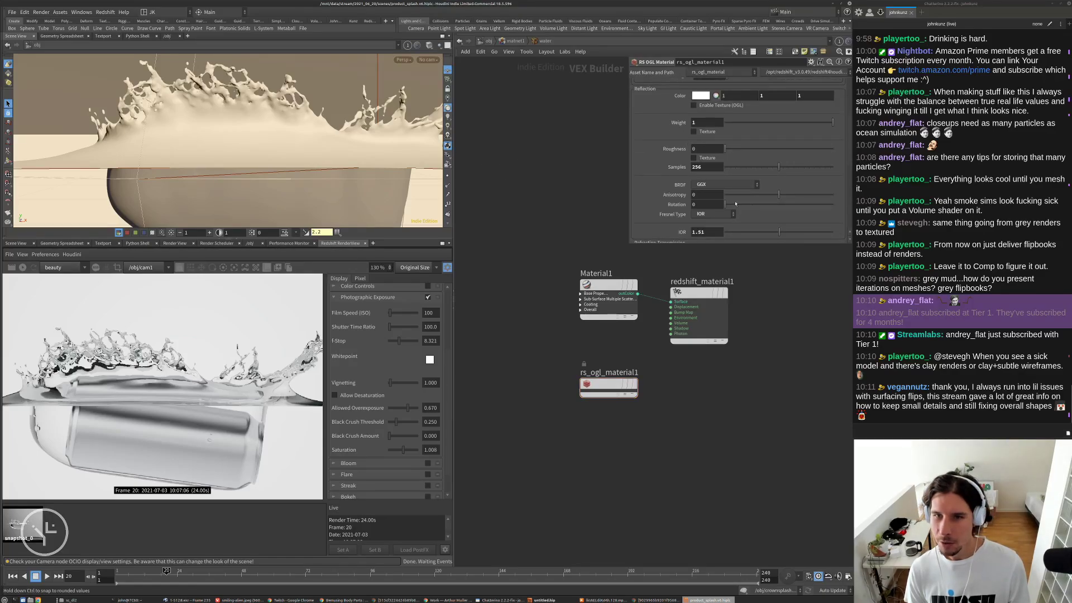
scroll(735, 209, down, 2)
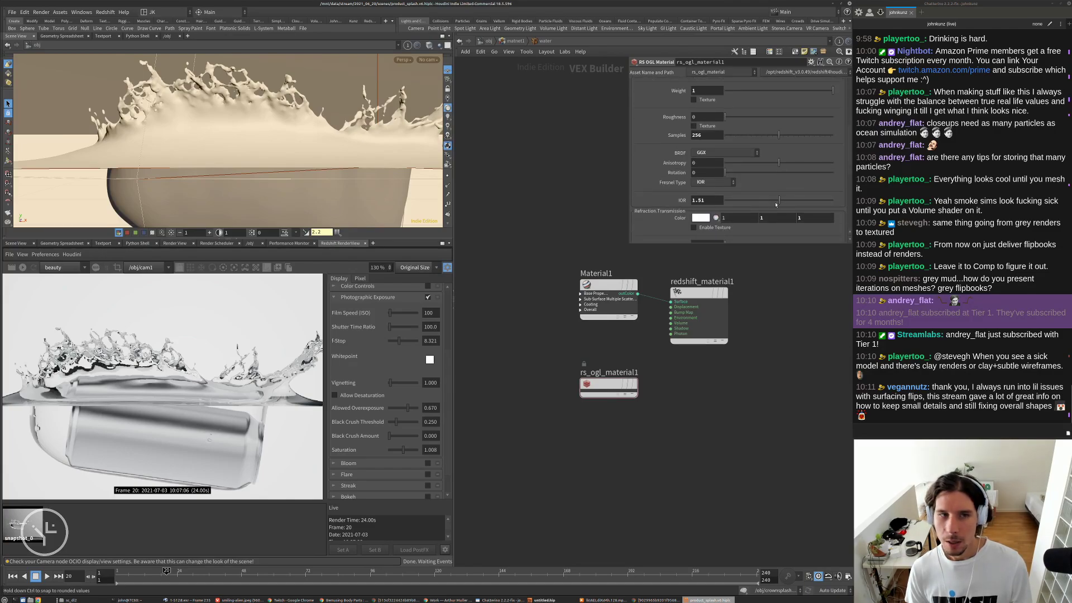
click(752, 201)
key(ctrl+z)
scroll(671, 190, up, 8)
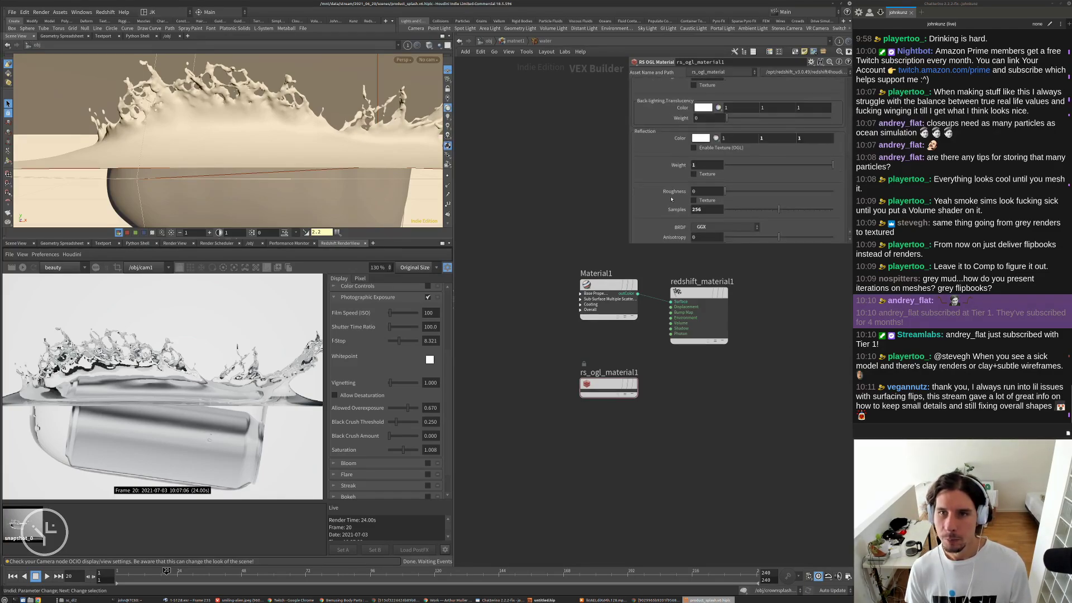
- View the scene through cam1 with viewport lighting enabled and set the RS OGL Material's diffuse color to 1, 1, 1
middle_drag(678, 108, 590, 114)
key(space+h)
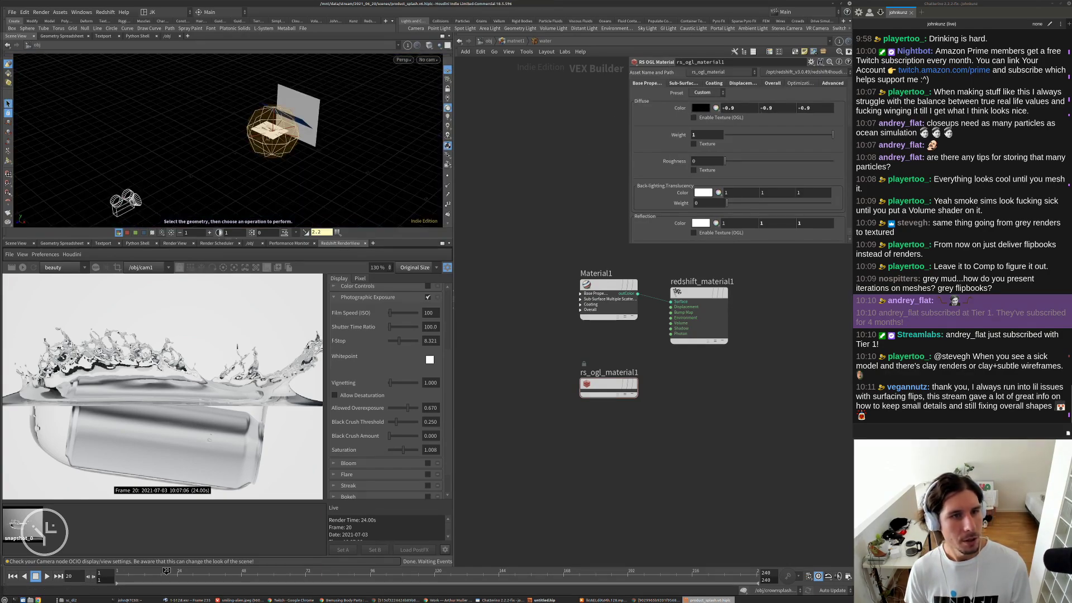
key(ctrl+backslash)
click(448, 98)
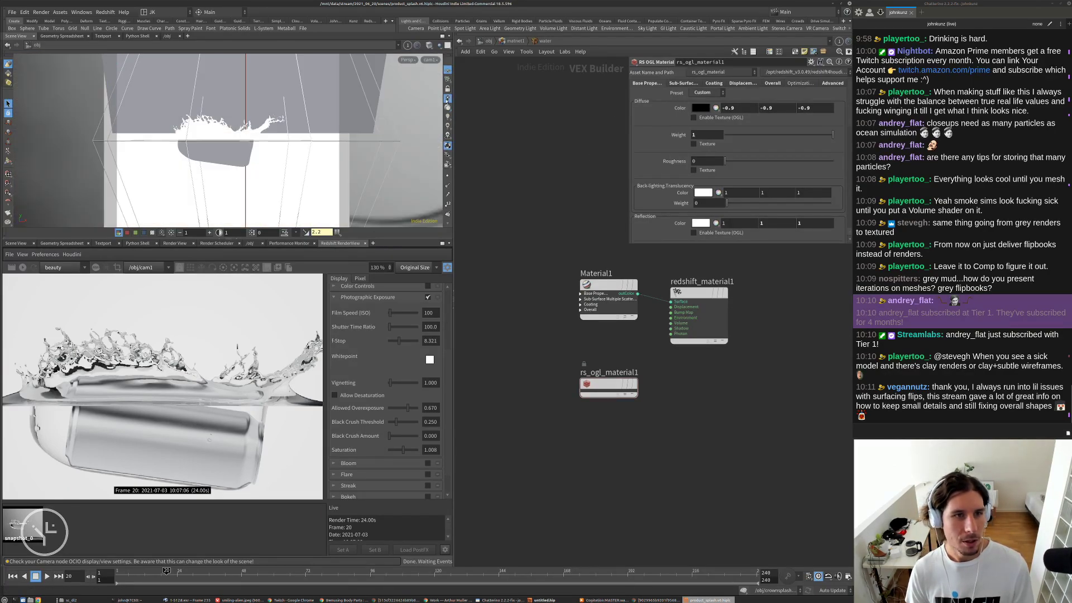
click(448, 108)
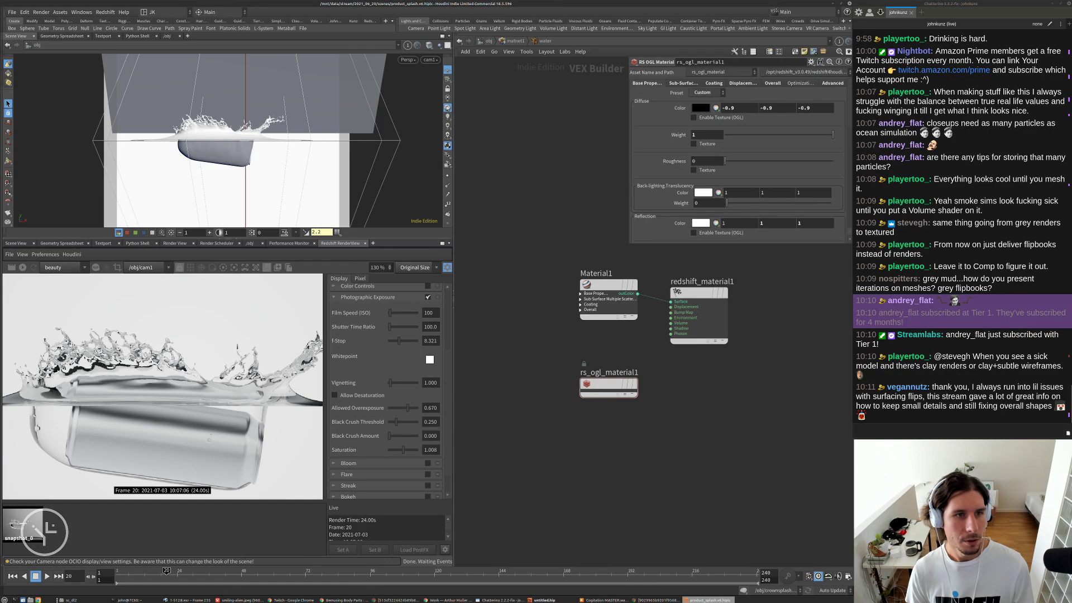
right_click(678, 108)
click(699, 241)
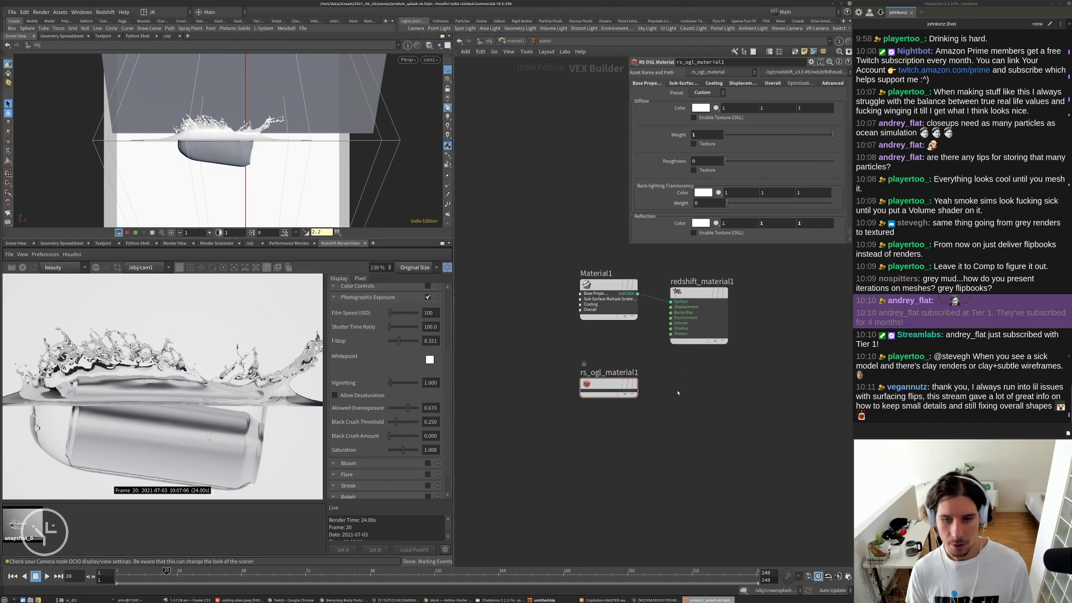
scroll(623, 394, up, 2)
middle_drag(723, 365, 705, 444)
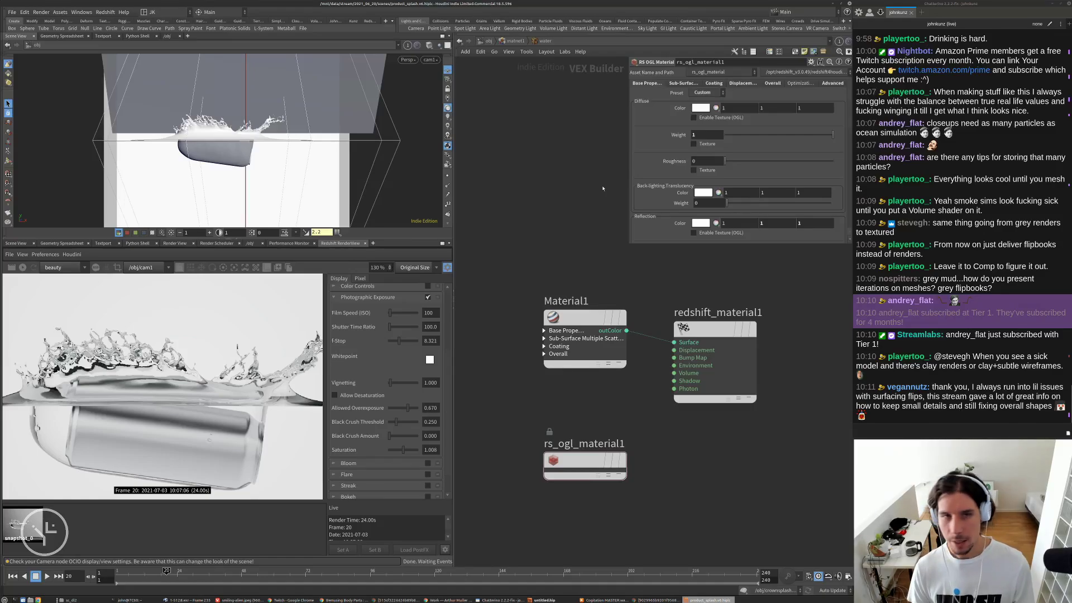
- Go into post_sim_fluid and add a Primitive node beside the softtransform1 and attribblur3 chain
click(487, 42)
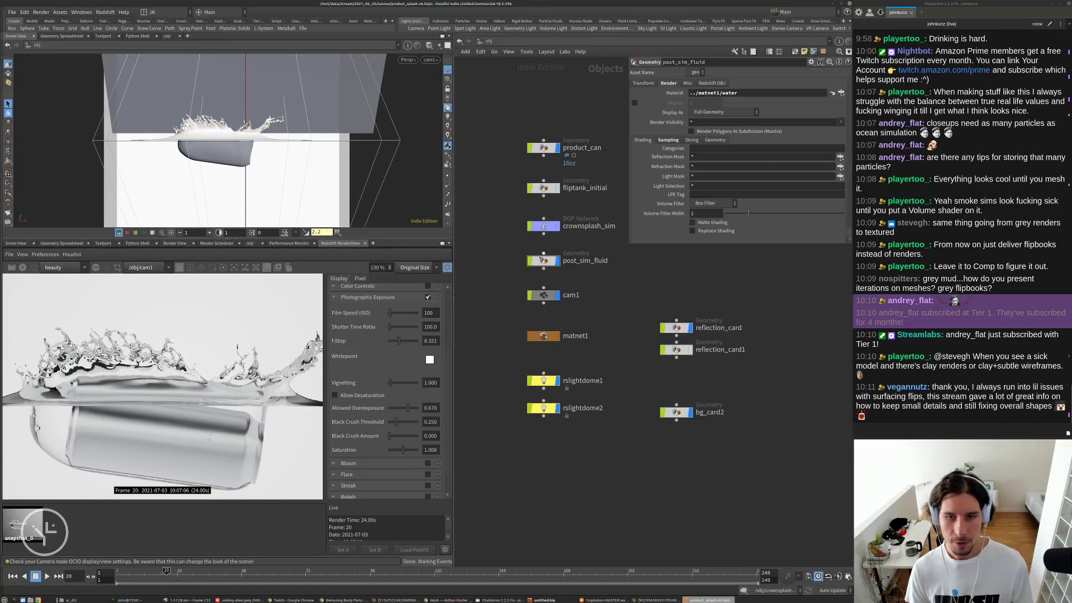
double_click(543, 260)
middle_drag(622, 375, 611, 344)
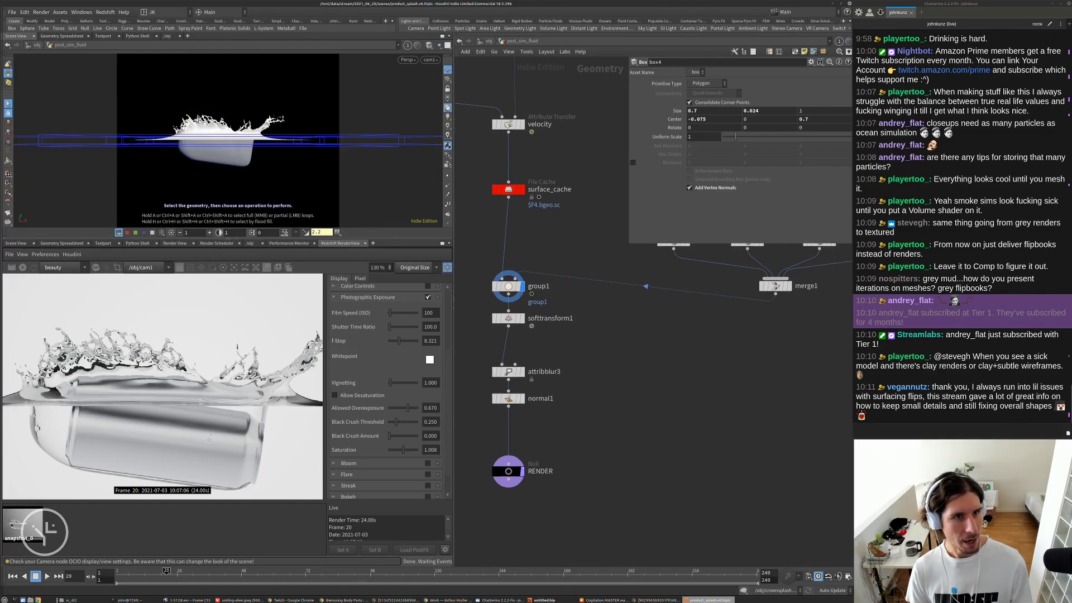
alt+scroll(223, 144, up, 8)
alt+middle_drag(195, 125, 230, 161)
alt+drag(230, 161, 255, 161)
alt+middle_drag(254, 161, 281, 127)
alt+scroll(282, 127, up, 2)
key(Tab)
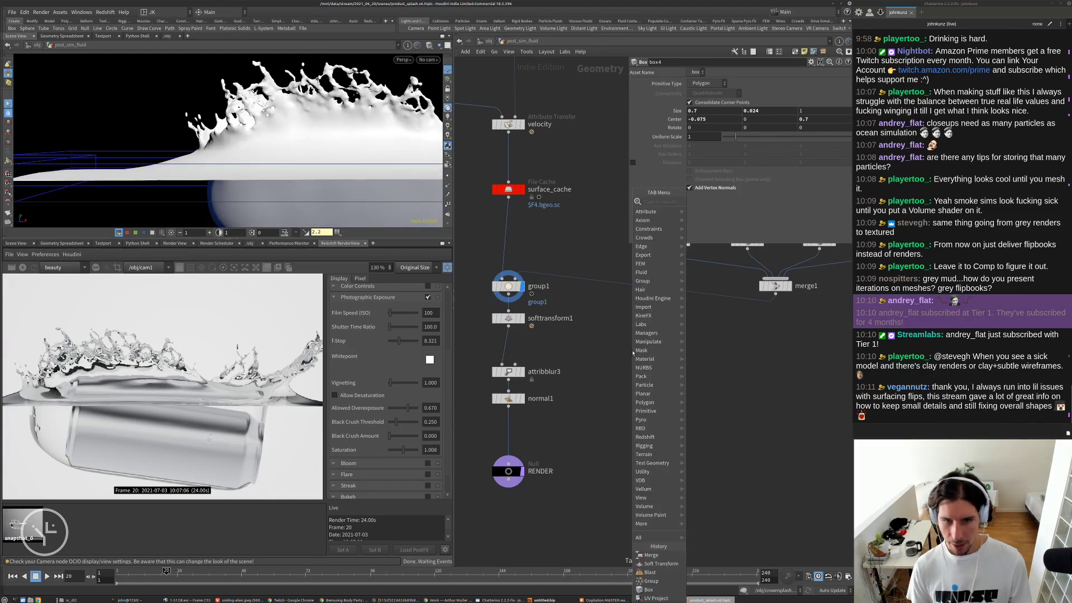
text(primitive)
key(Return)
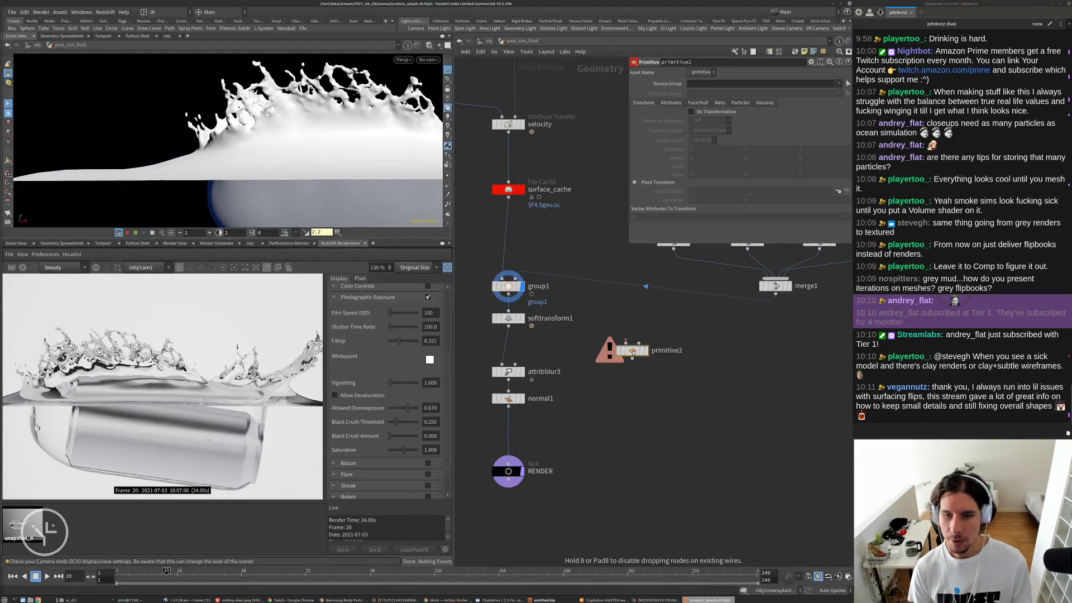
click(633, 352)
- Set the Primitive node to Add Alpha, then insert it between softtransform1 and attribblur3 and display it
click(671, 103)
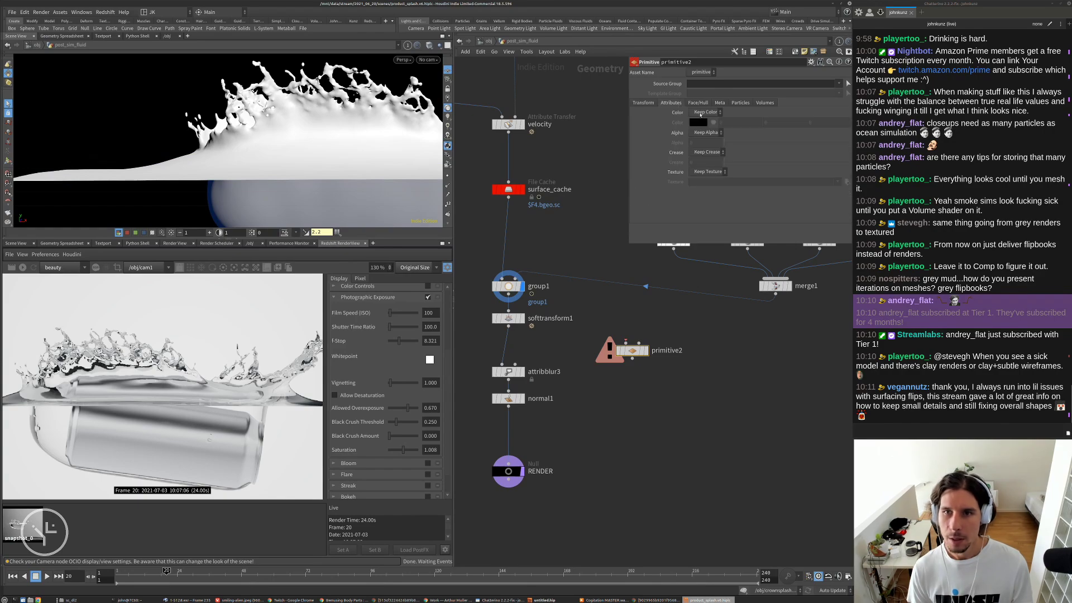
click(695, 130)
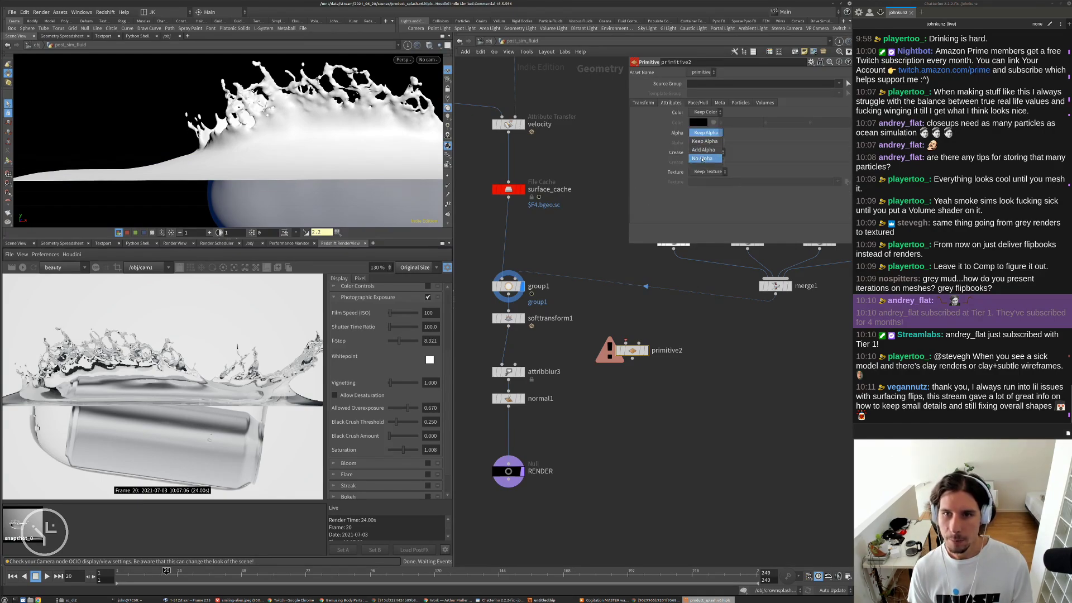
click(703, 155)
drag(631, 350, 509, 344)
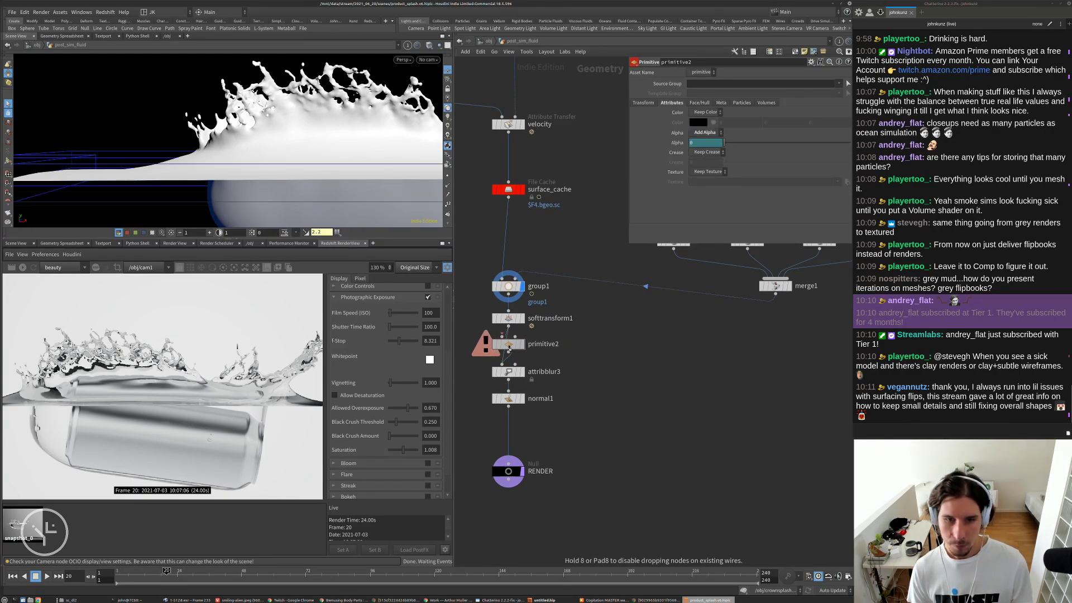
click(522, 344)
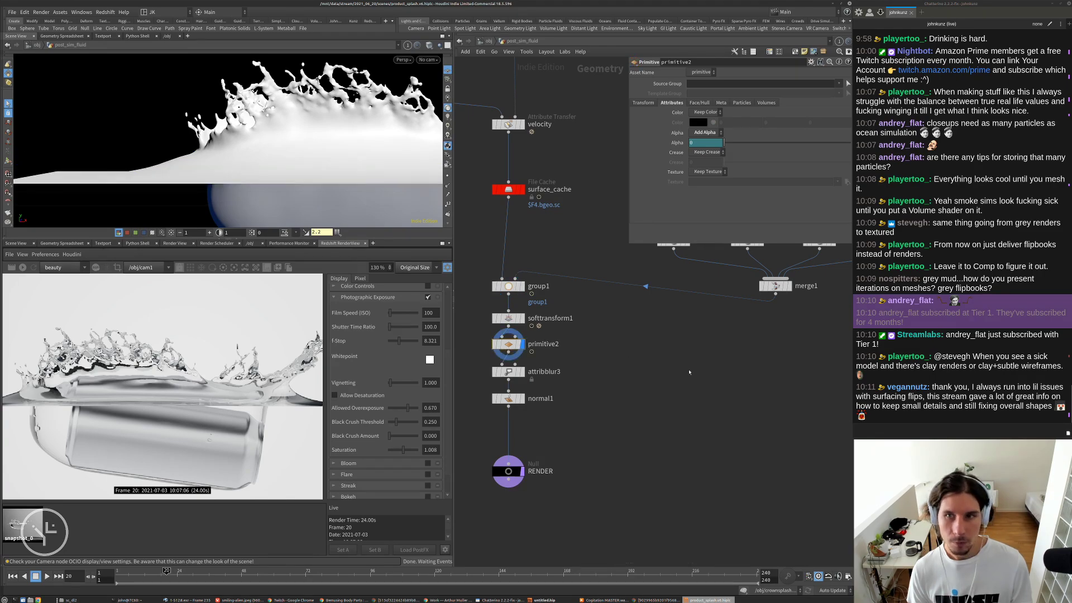
- Set the Primitive node's alpha to 0.75 to make the fluid surface partly transparent
right_click(705, 142)
click(730, 240)
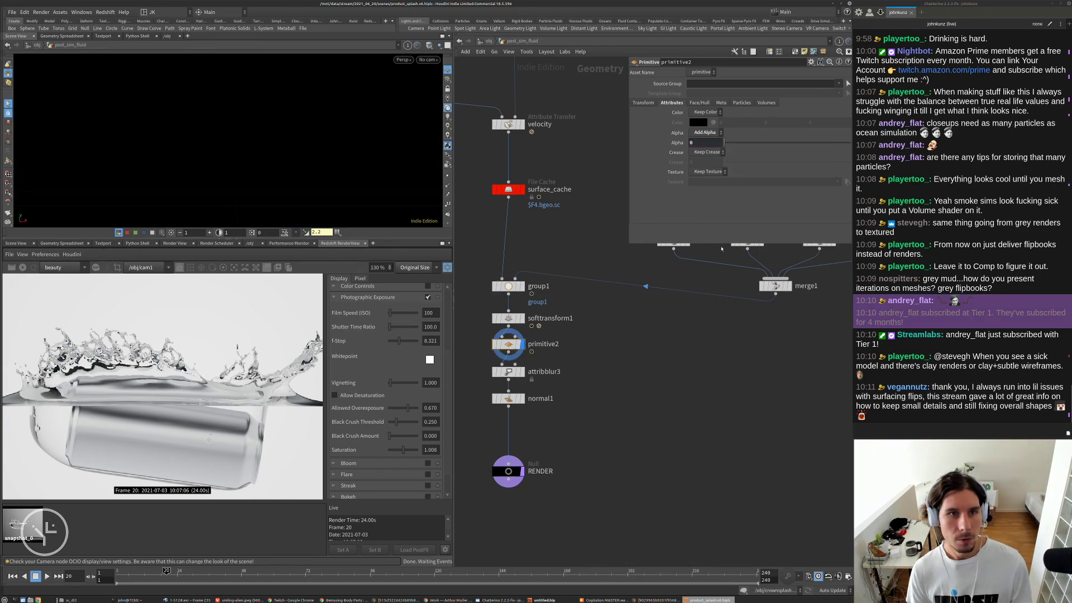
drag(737, 143, 732, 144)
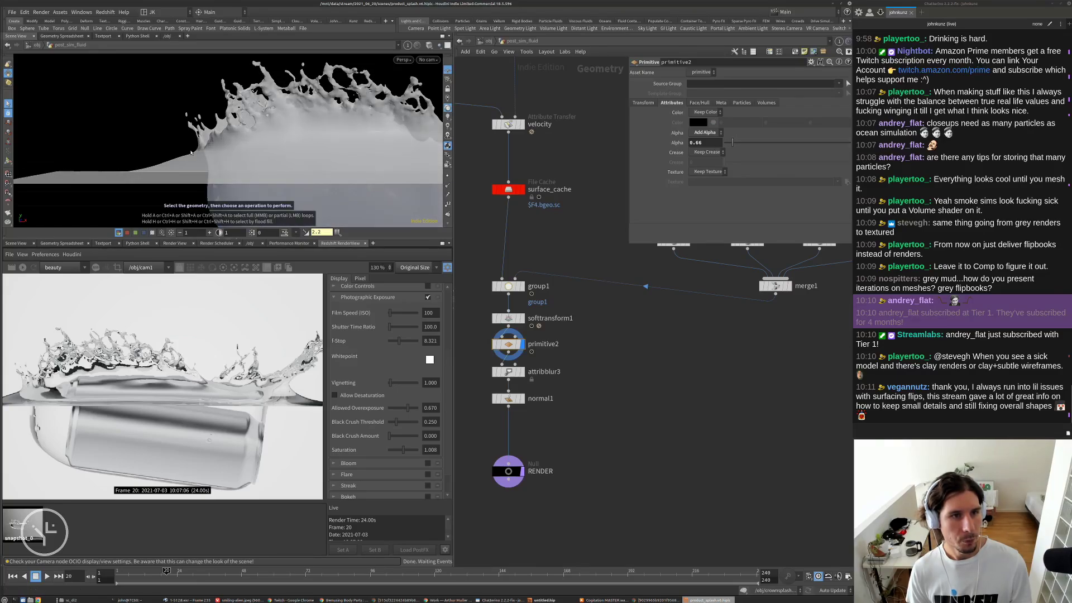
double_click(703, 142)
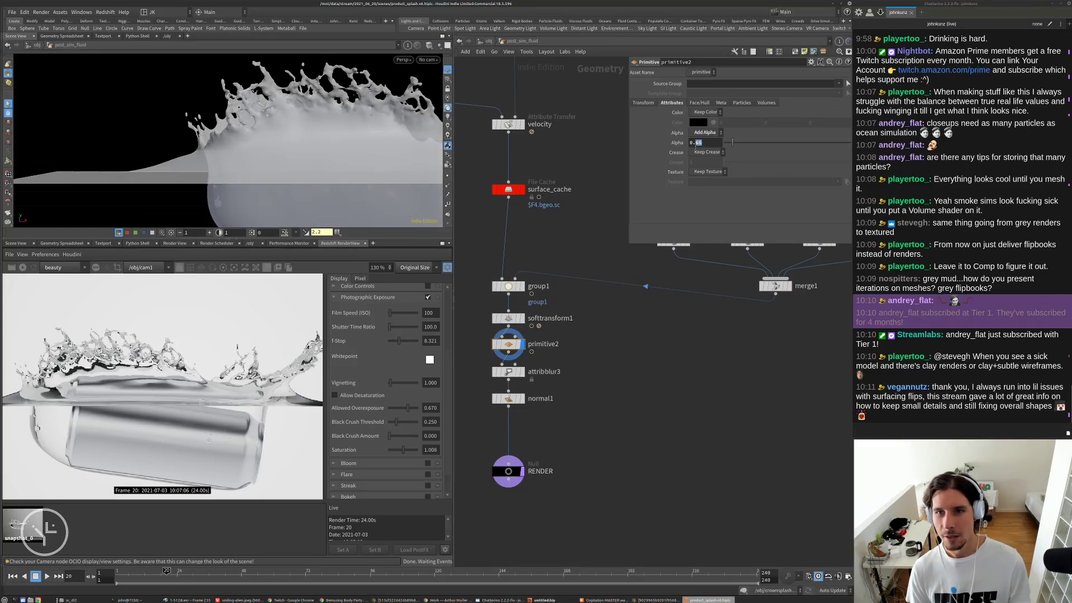
text(0.75)
key(Return)
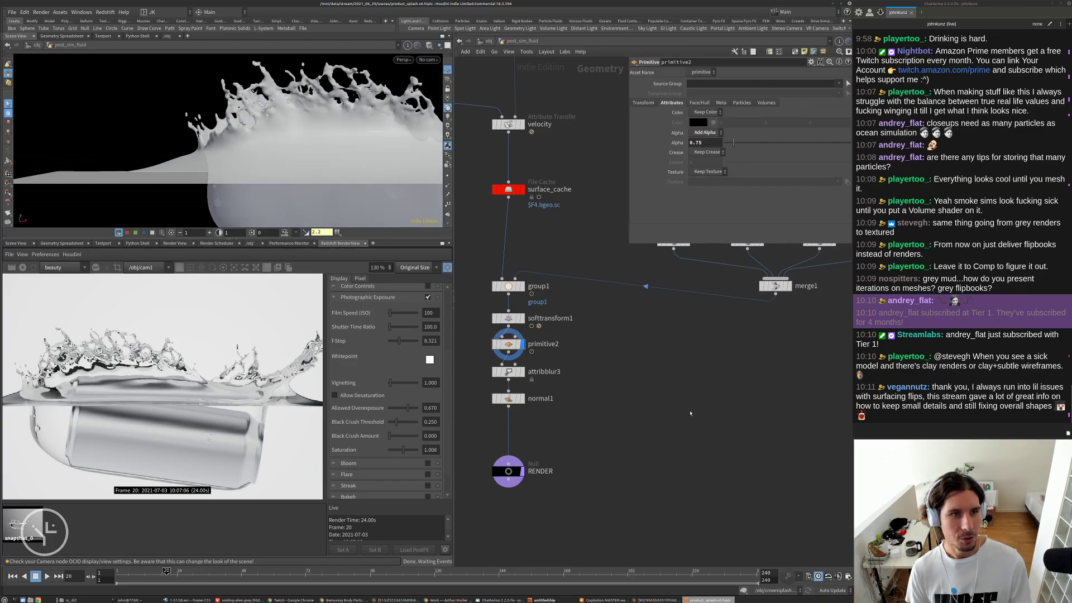
- Look through cam1 and lower the Primitive node's alpha to 0.4
click(428, 60)
click(447, 99)
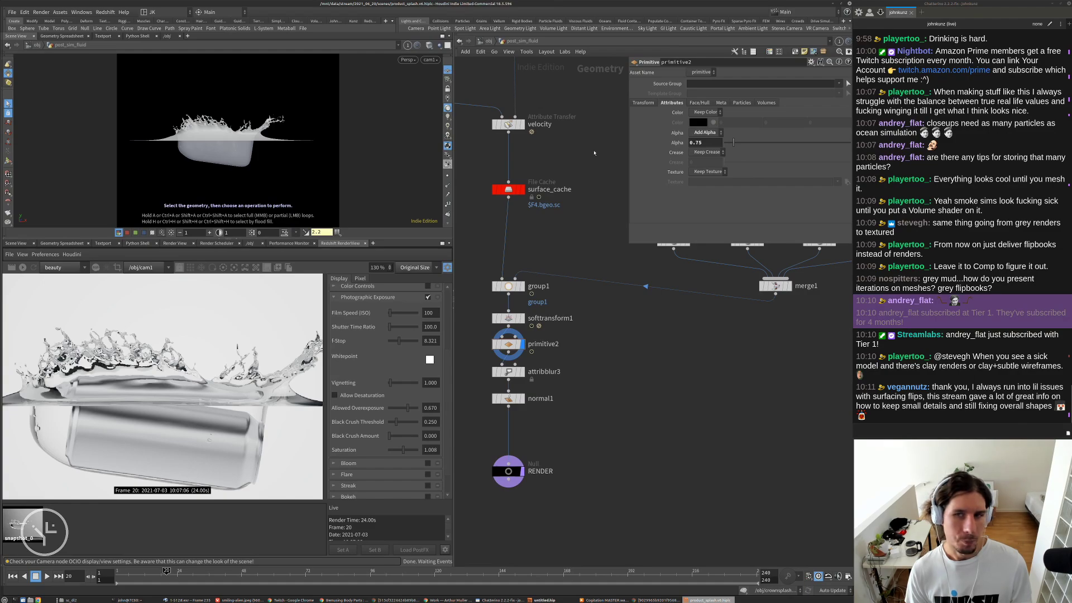
click(696, 143)
key(Return)
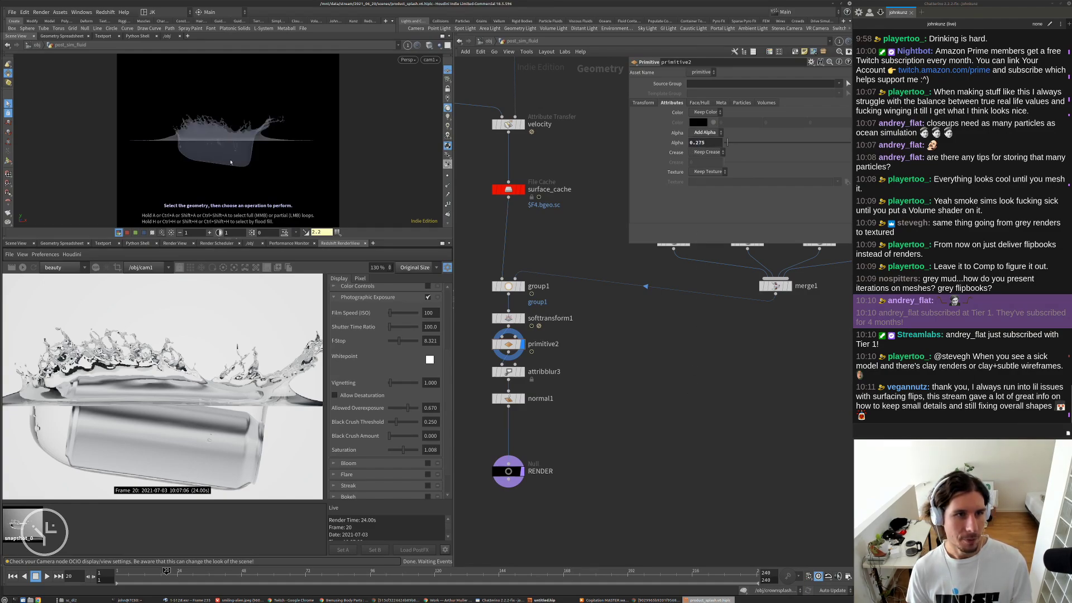
drag(705, 143, 697, 143)
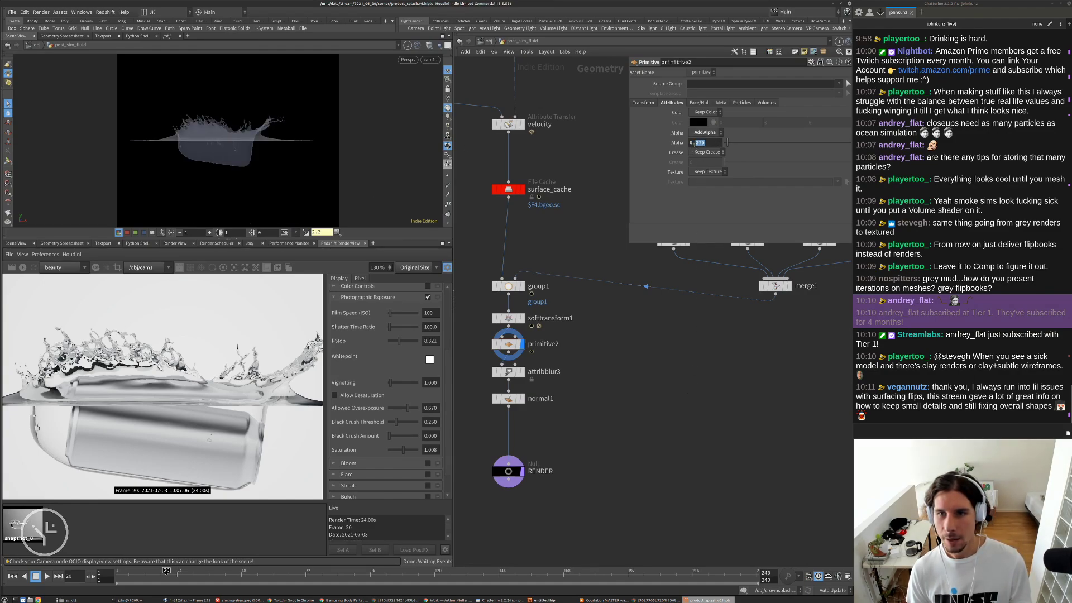
text(4)
key(Return)
- Look through the viewport display options for scene, geometry, guides and markers
key(d)
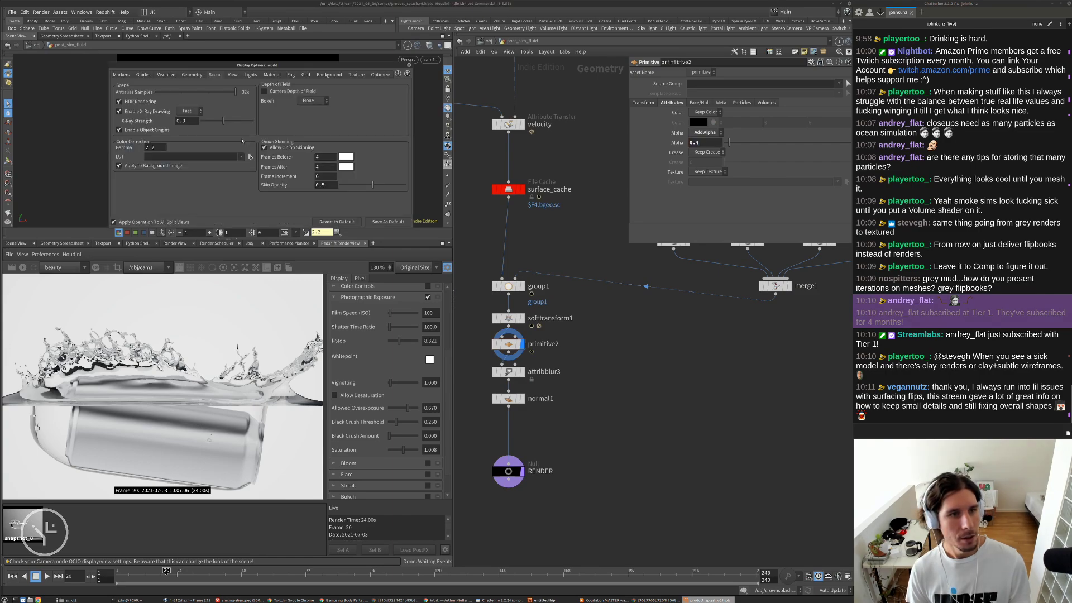
click(186, 75)
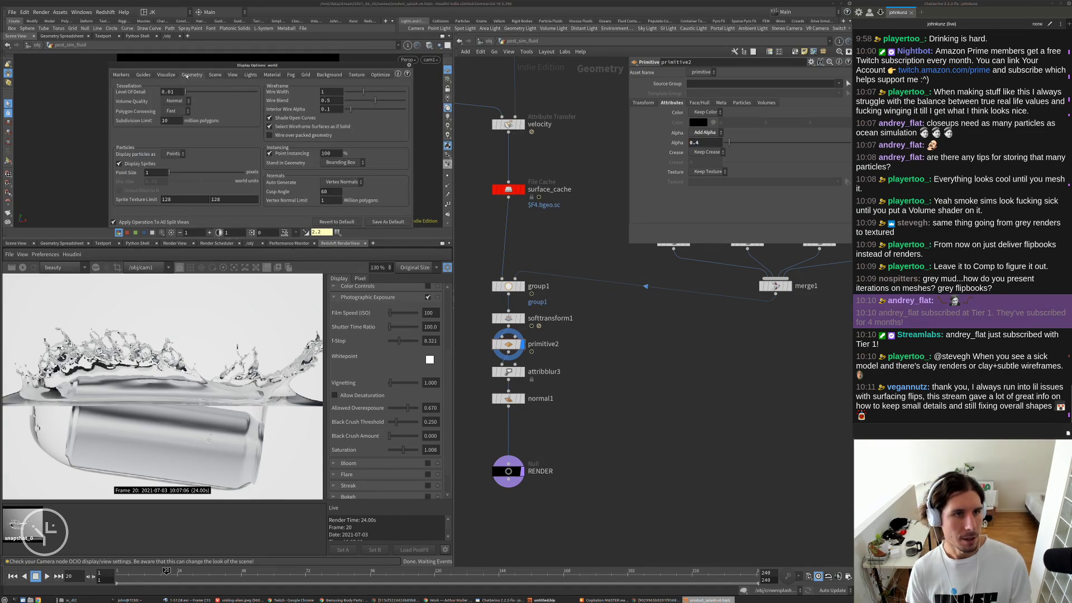
click(143, 75)
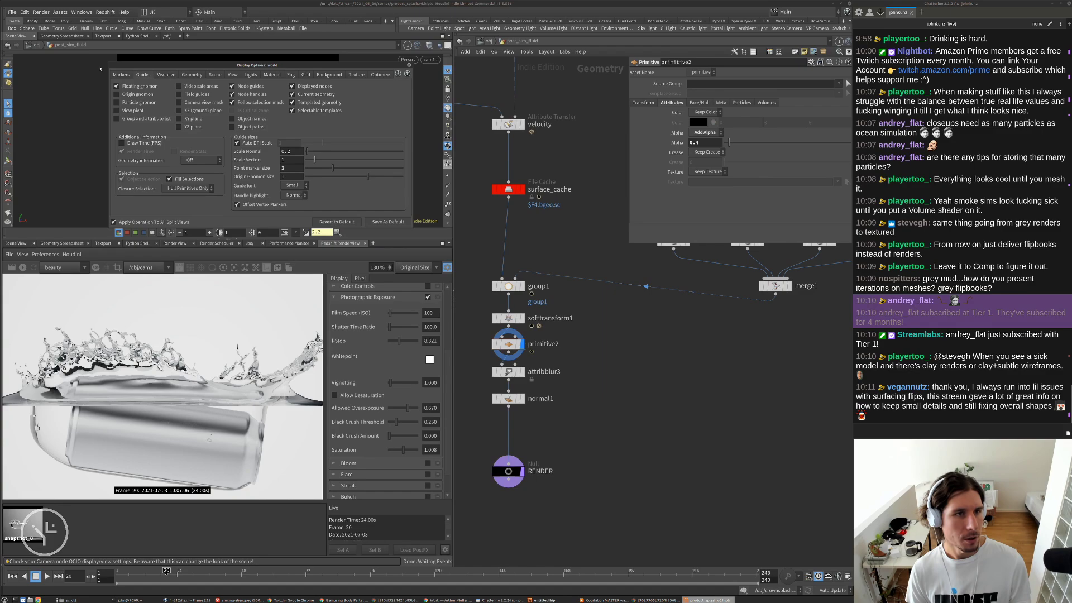
click(121, 75)
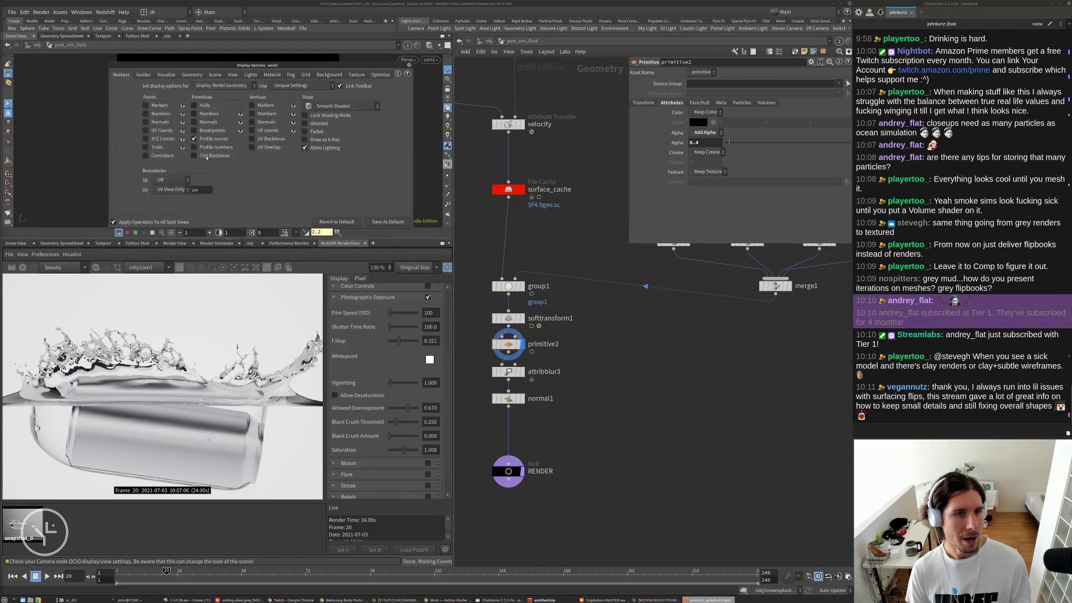
click(408, 64)
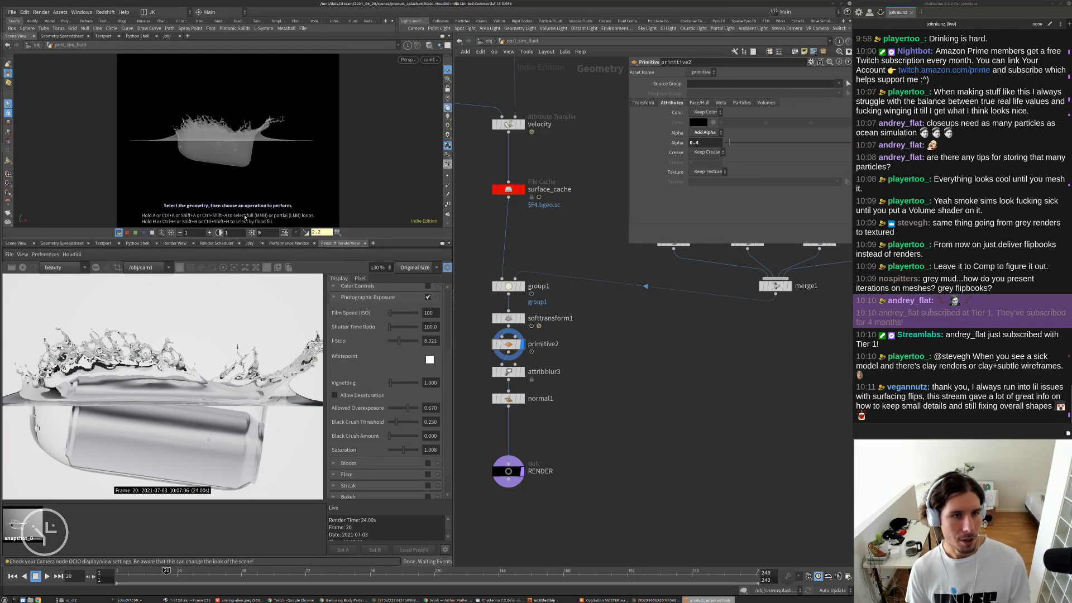
- Enlarge the viewport to full height and show the other scene objects along with the fluid
click(235, 240)
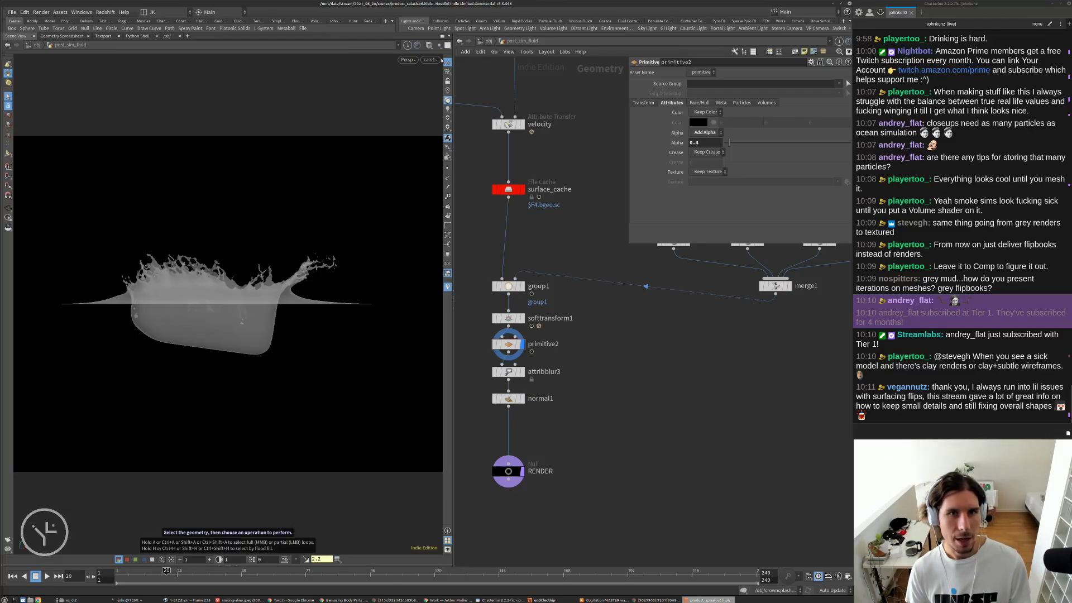
click(439, 46)
click(453, 57)
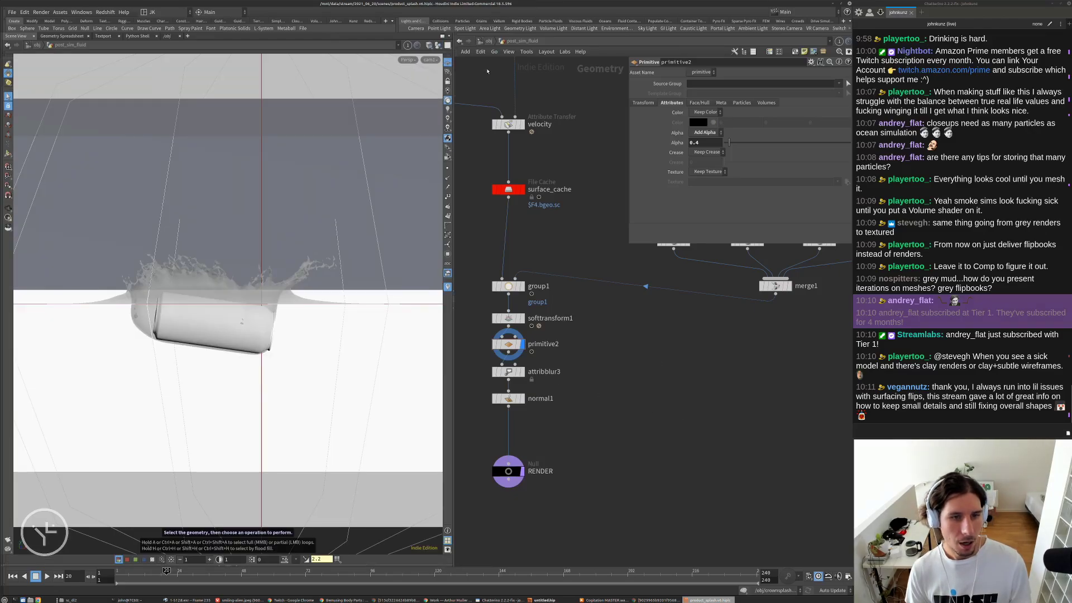
- Set the Primitive node's alpha to 0.75 and return to the object network
double_click(696, 143)
text(0.75)
key(Return)
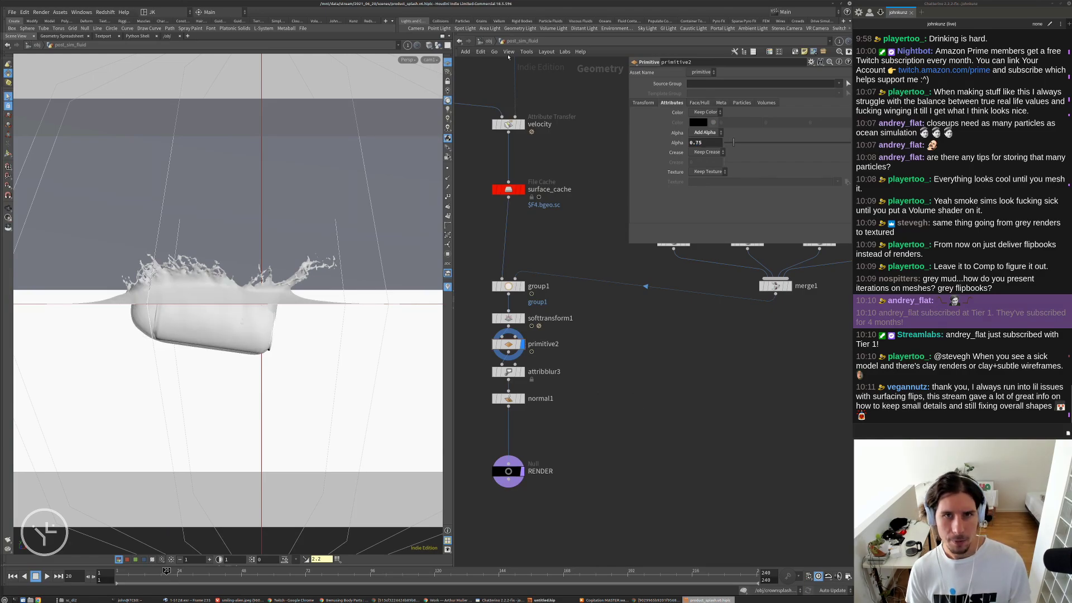
click(489, 41)
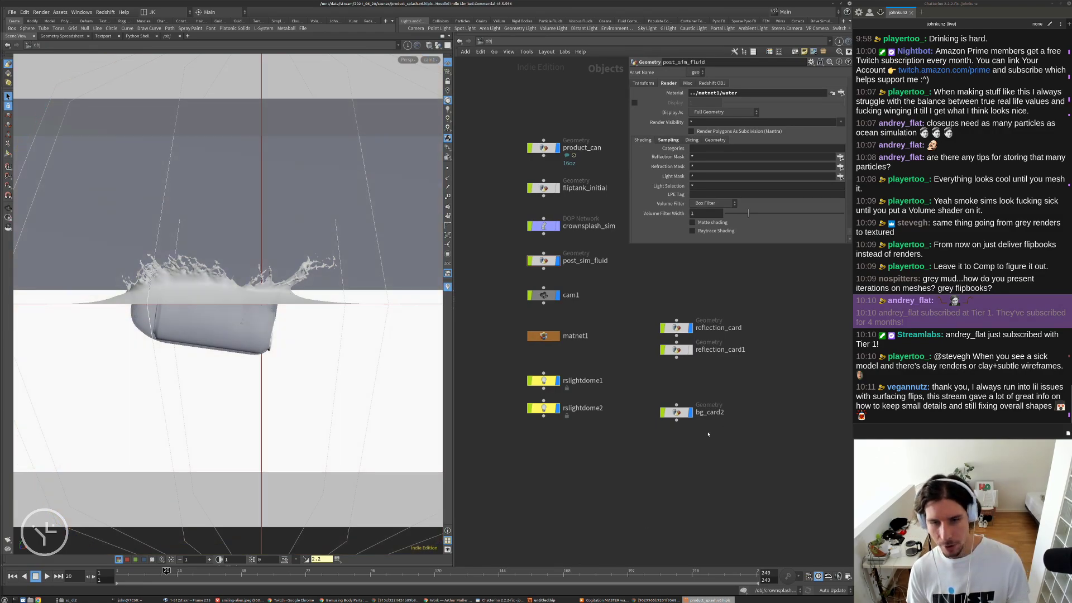
middle_drag(771, 359, 771, 385)
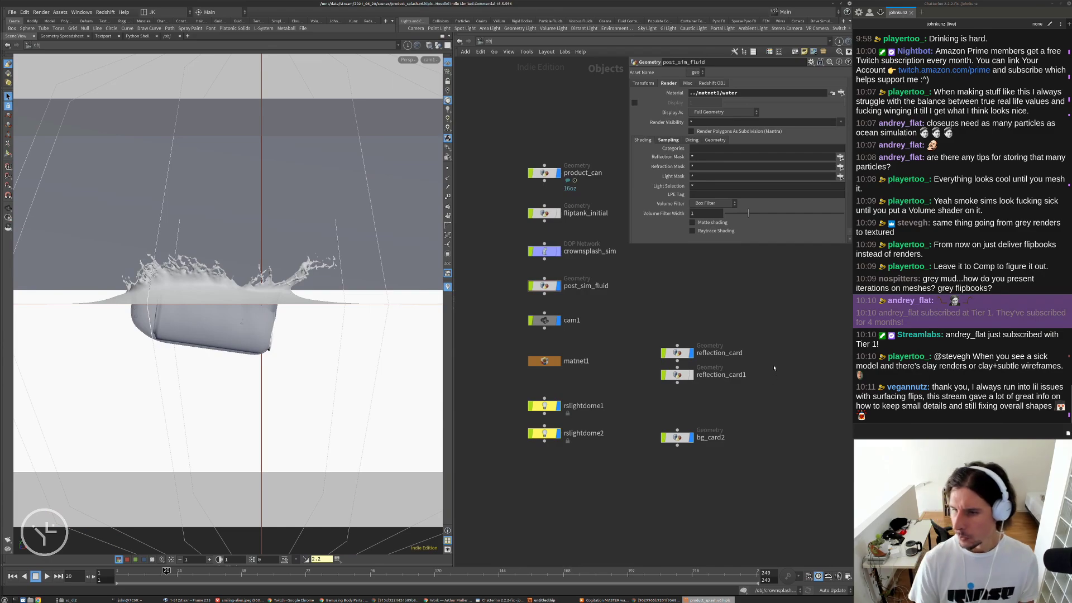
scroll(774, 368, down, 2)
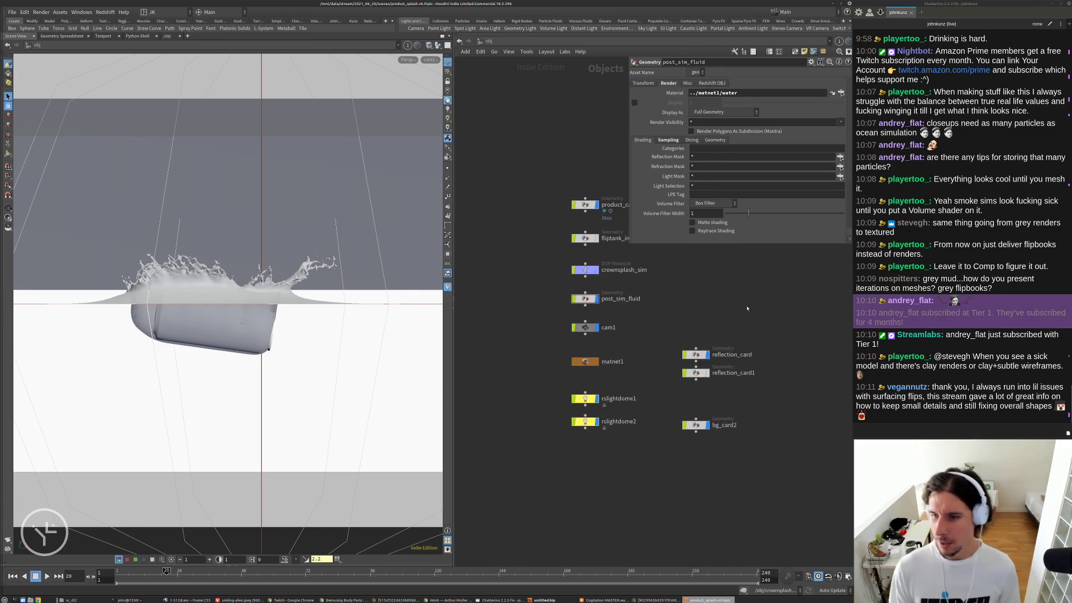
middle_drag(748, 308, 737, 357)
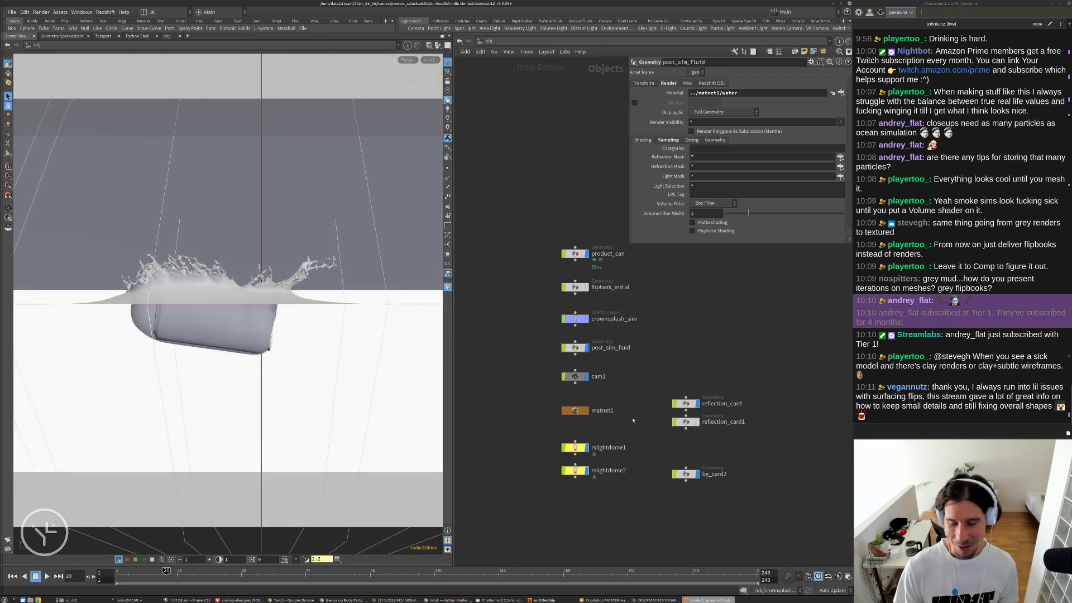
middle_drag(650, 418, 639, 390)
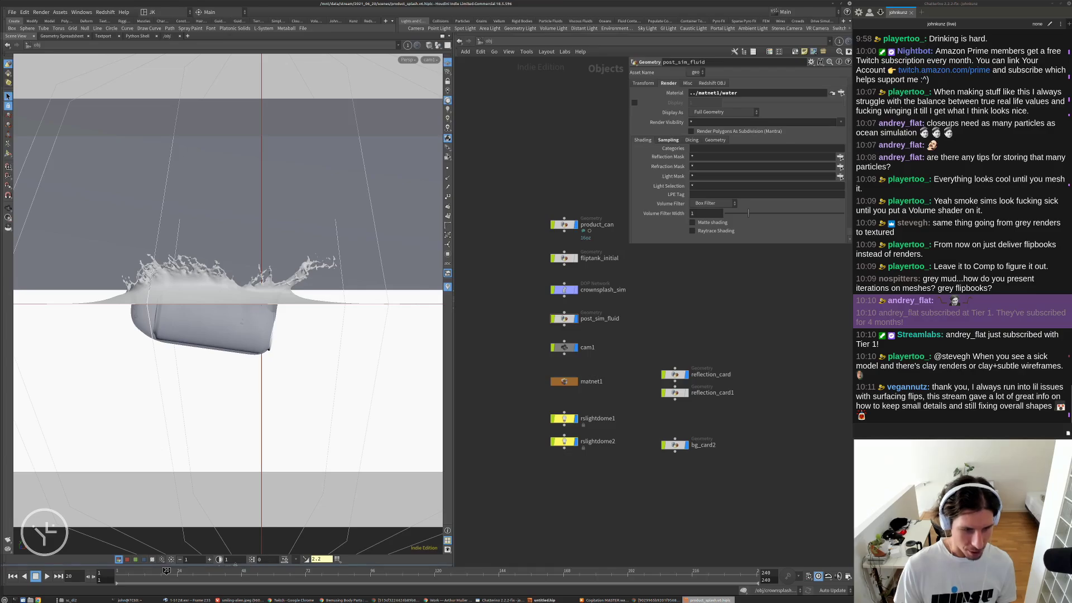
- Restore the split layout, switch the Redshift RenderView from the stored snapshot to the live image, and inspect the splash up close
key(ctrl+b)
click(13, 527)
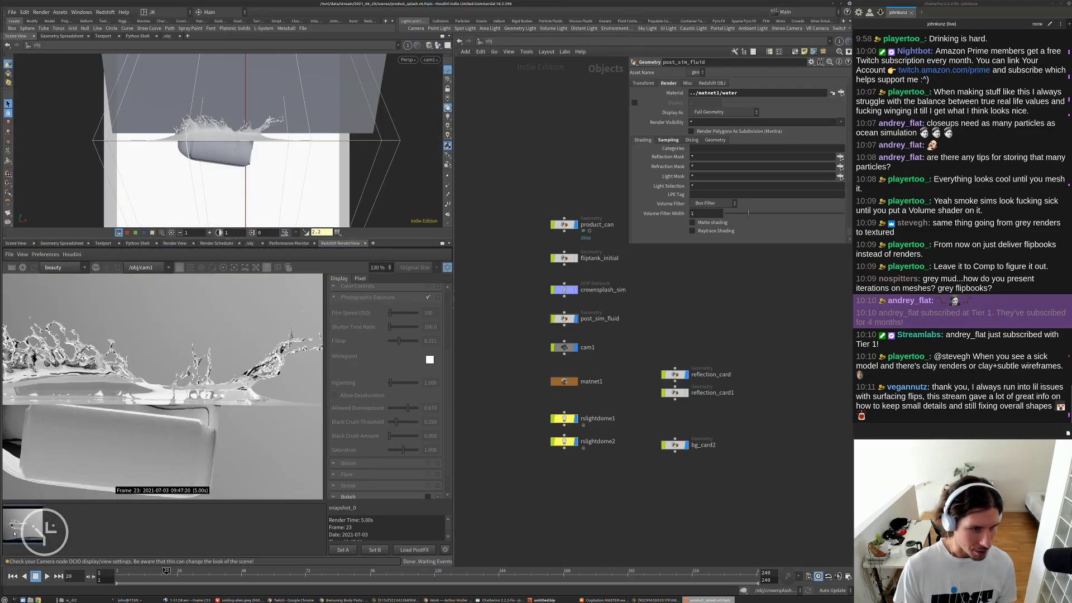
click(17, 527)
click(28, 527)
click(61, 527)
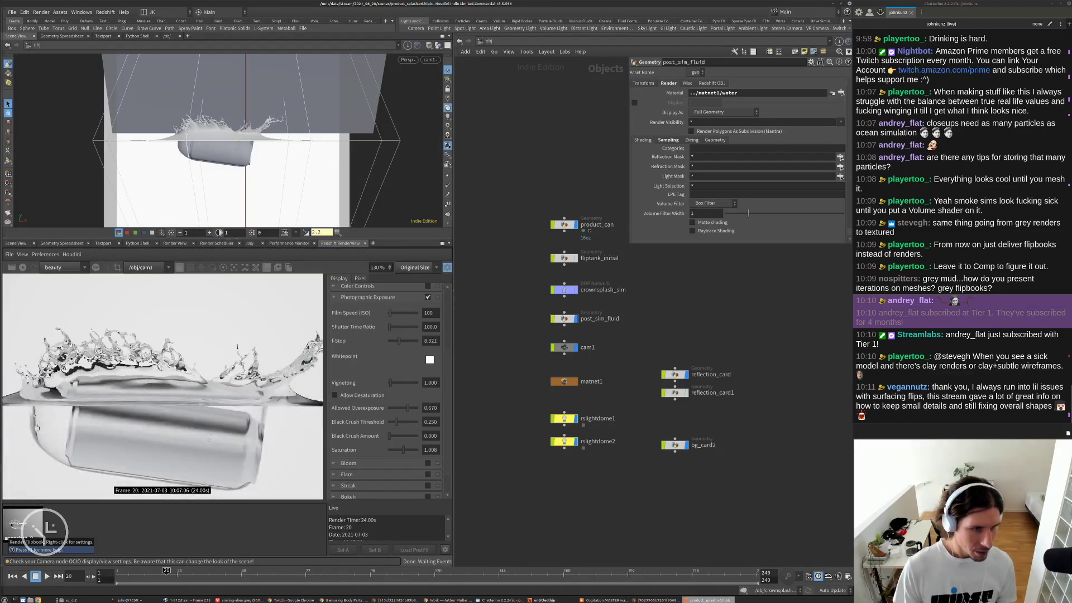
scroll(143, 380, up, 6)
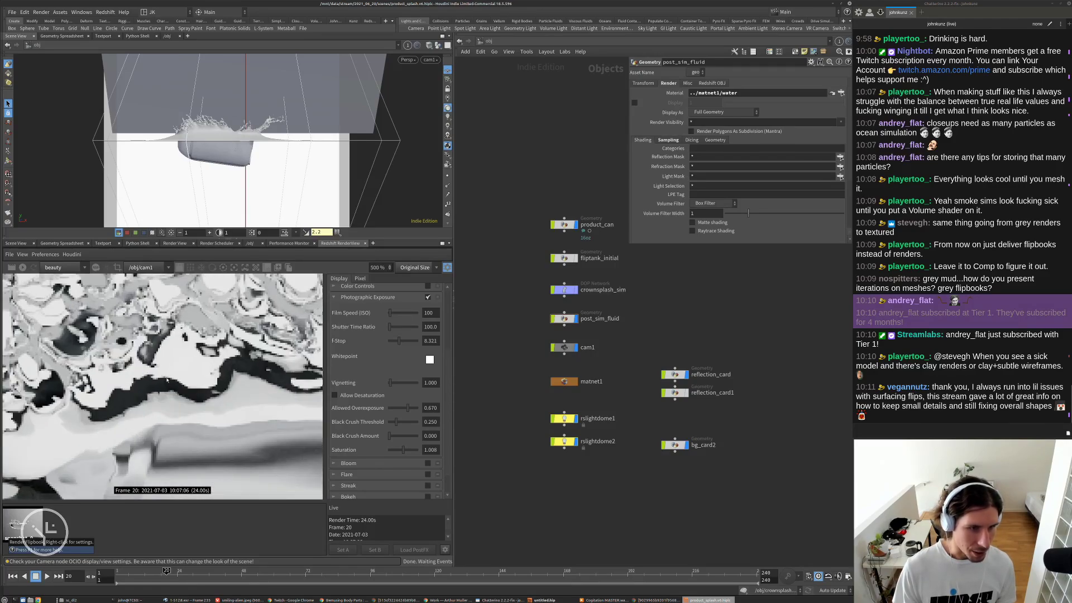
scroll(171, 413, down, 5)
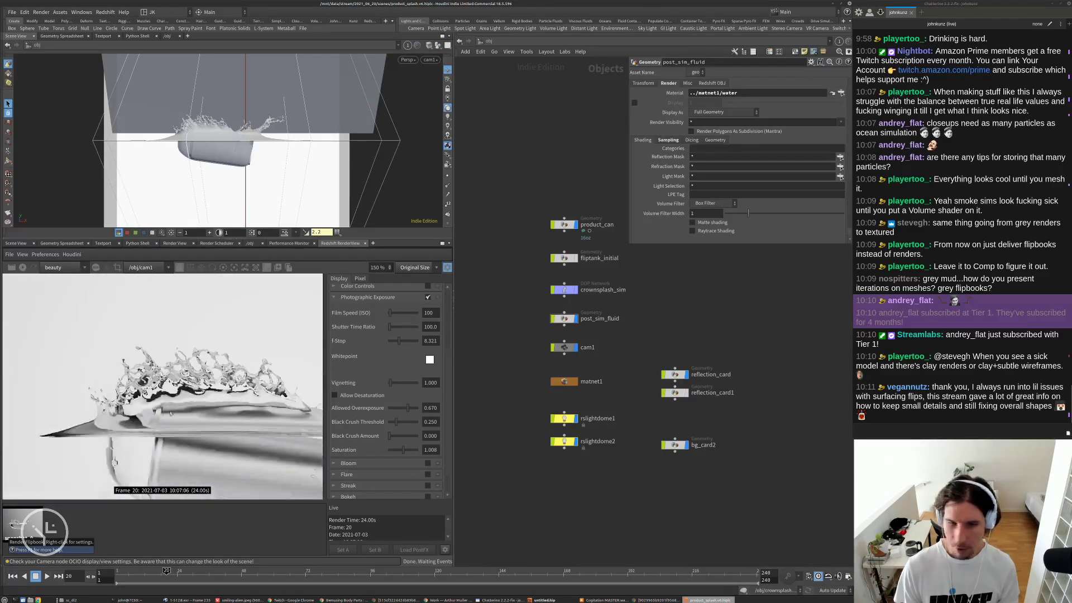
scroll(128, 497, down, 2)
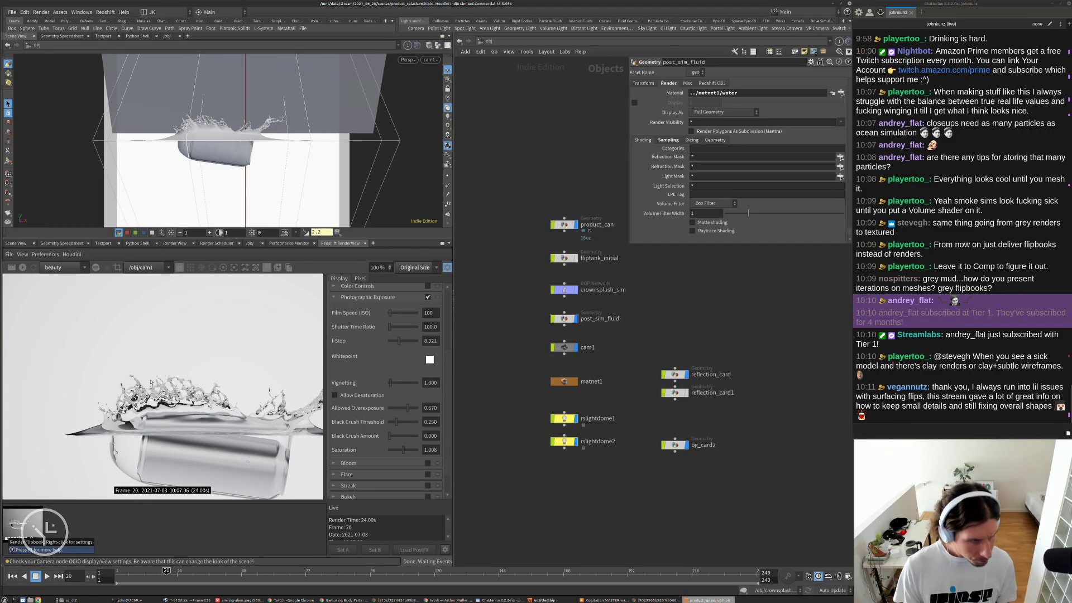
- Go inside post_sim_fluid and examine the VDB smoothing nodes around union_with_surface_vol and elevation_based_blur
middle_drag(641, 376, 611, 385)
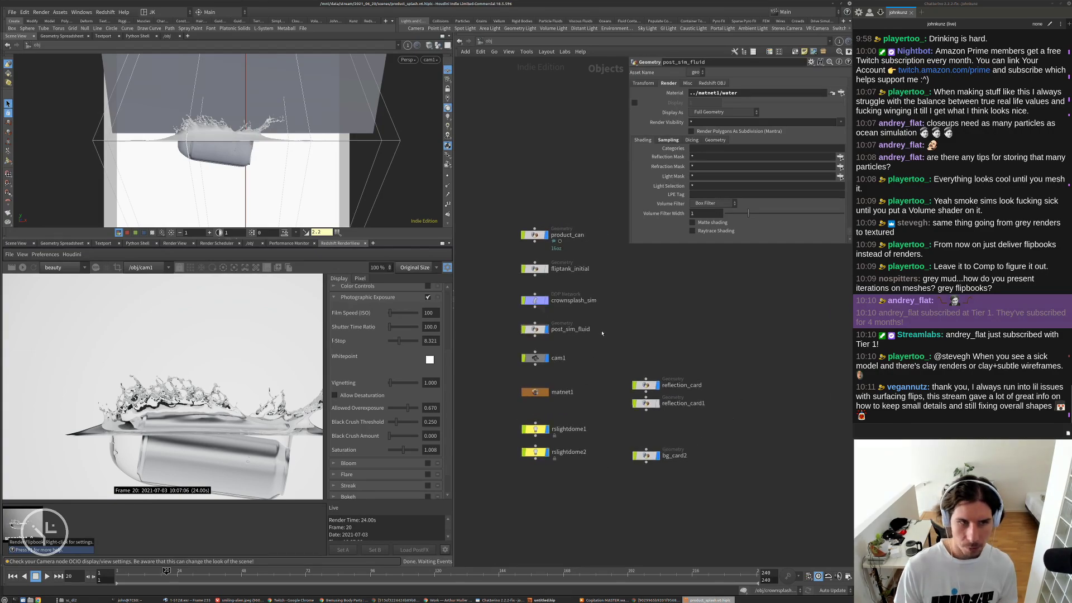
middle_drag(550, 343, 595, 339)
double_click(580, 325)
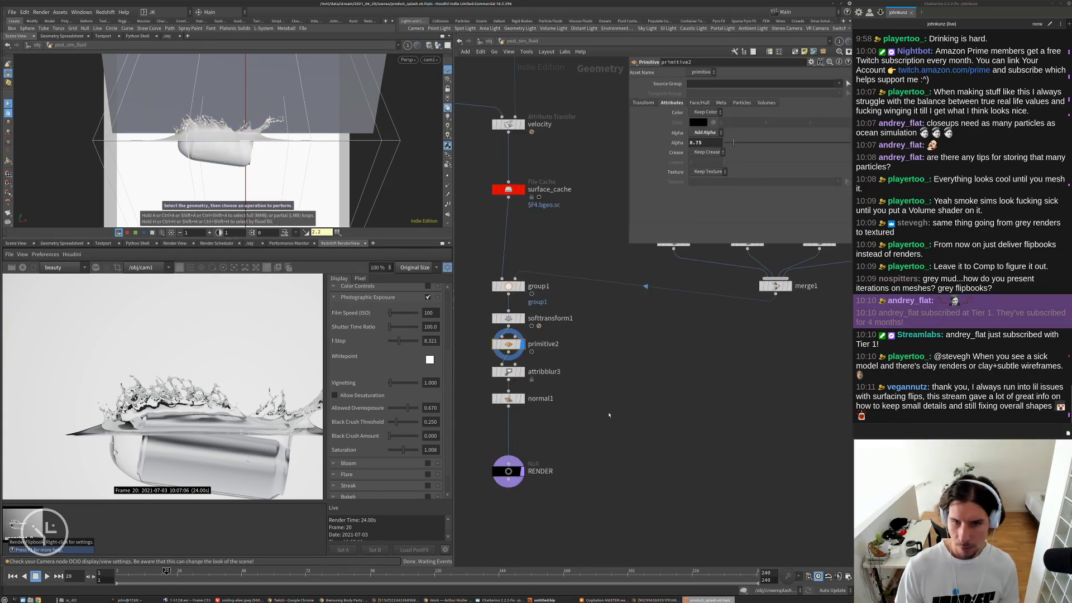
key(h)
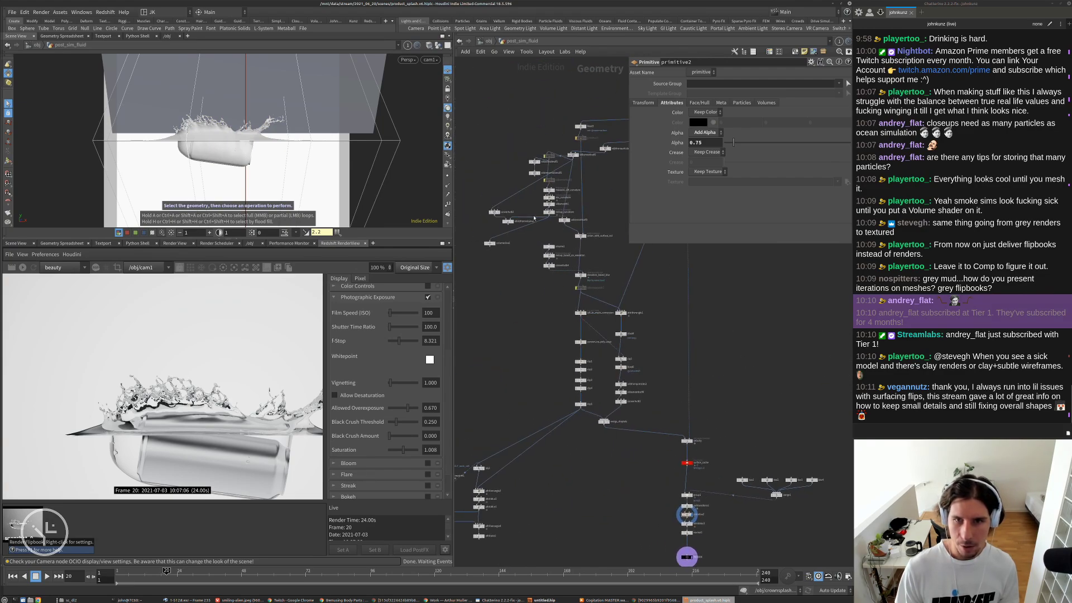
scroll(594, 203, up, 2)
middle_drag(503, 415, 485, 340)
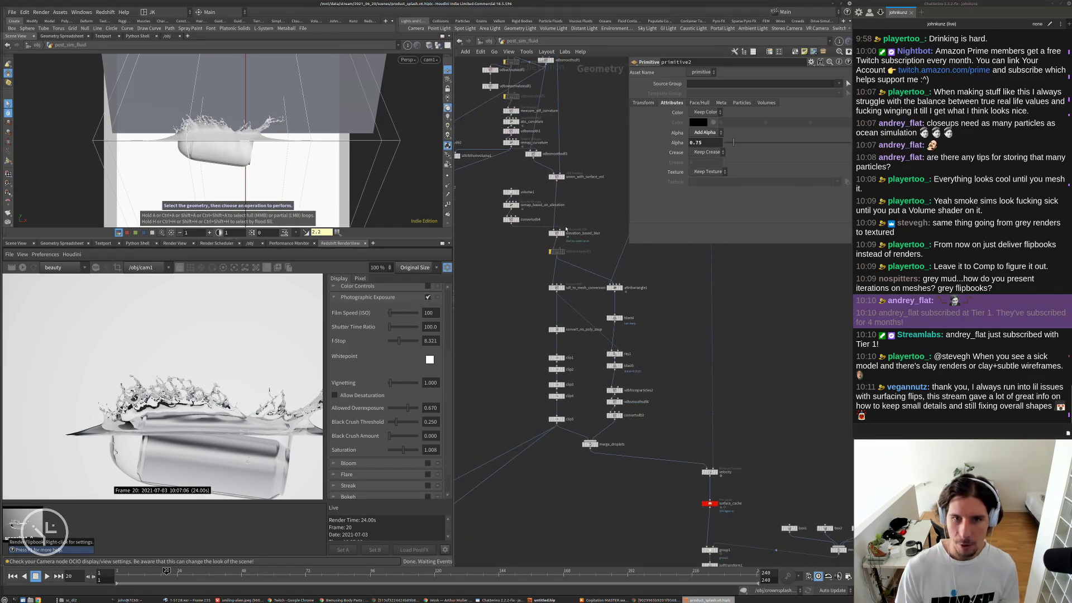
scroll(578, 228, up, 3)
scroll(550, 169, up, 3)
middle_drag(550, 169, 540, 340)
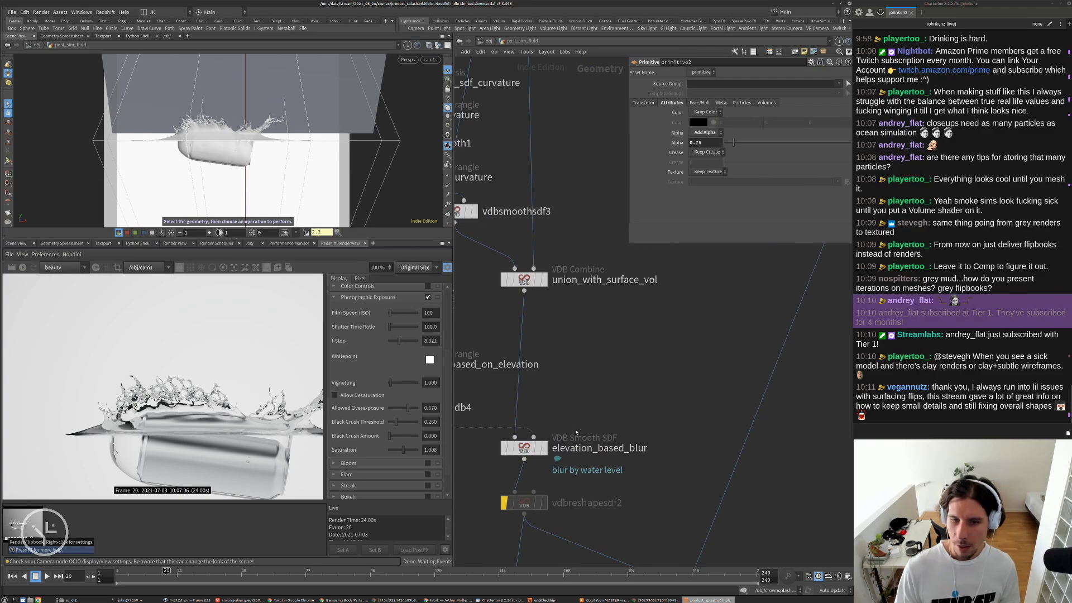
middle_drag(477, 425, 501, 383)
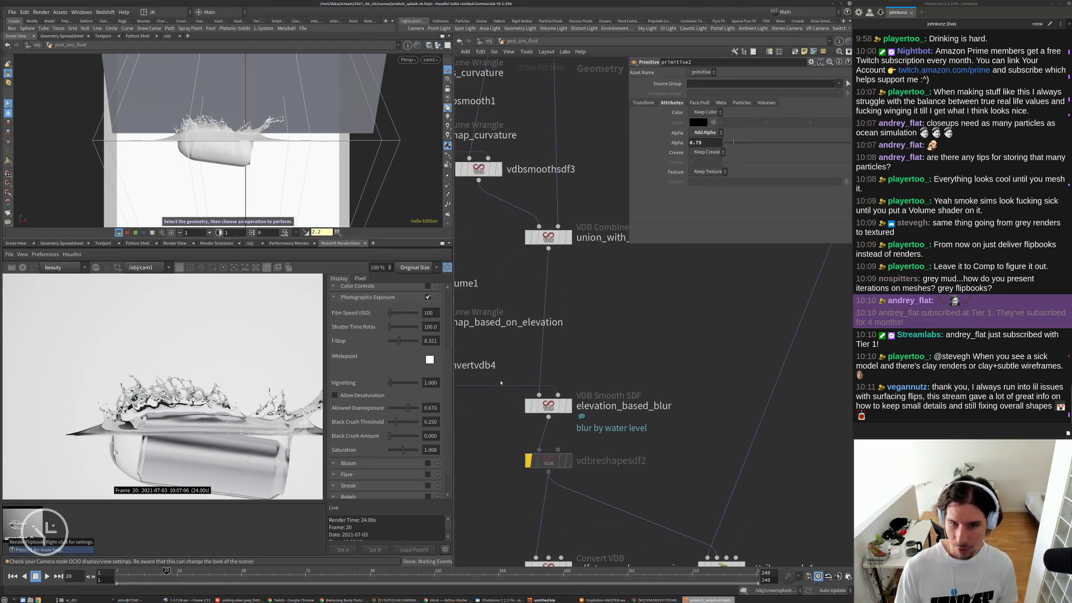
middle_drag(561, 399, 640, 376)
scroll(639, 376, down, 1)
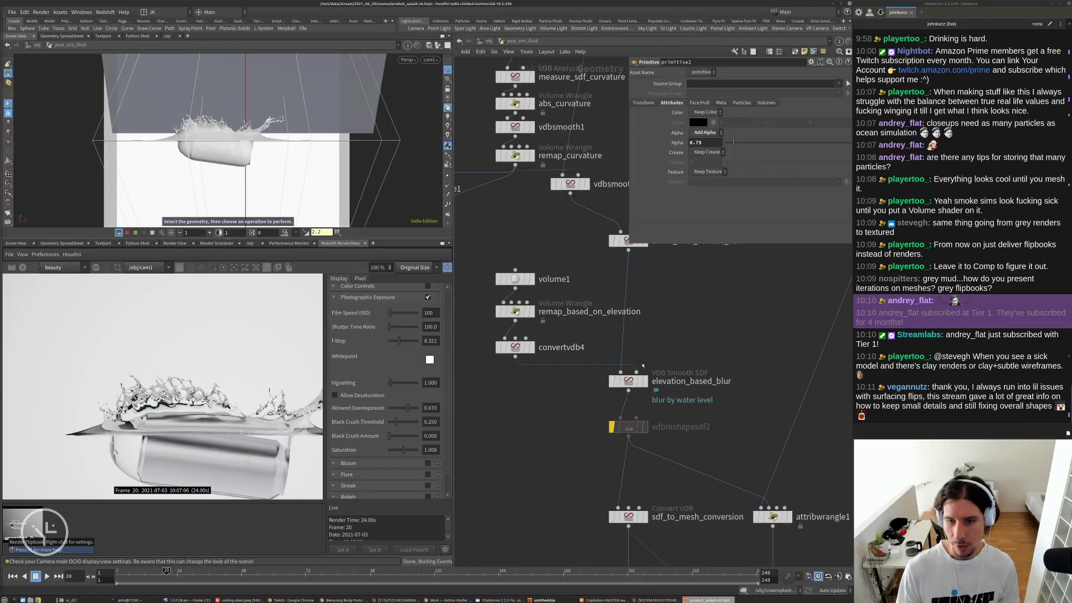
middle_drag(666, 348, 648, 366)
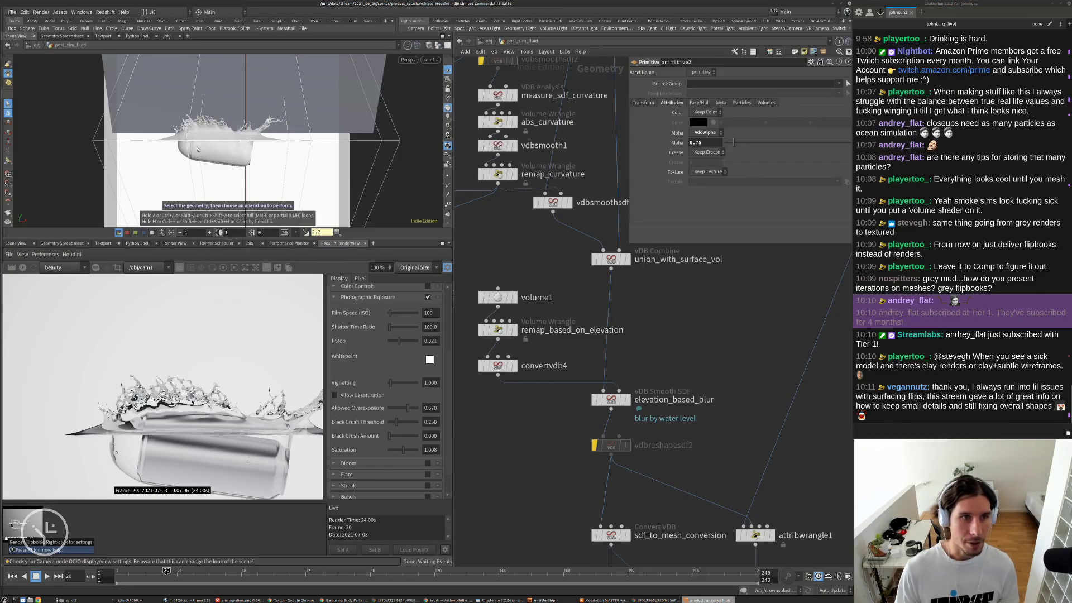
scroll(551, 372, down, 8)
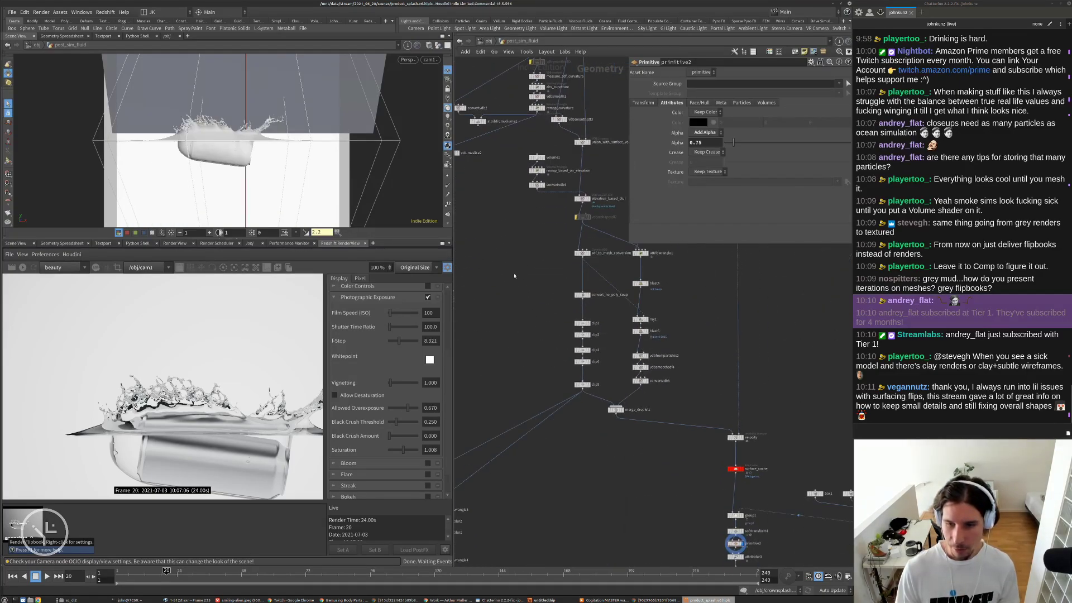
- Tune the softtransform1 node's Soft Radius to 0.142 and make the viewport taller
scroll(729, 491, up, 5)
click(565, 344)
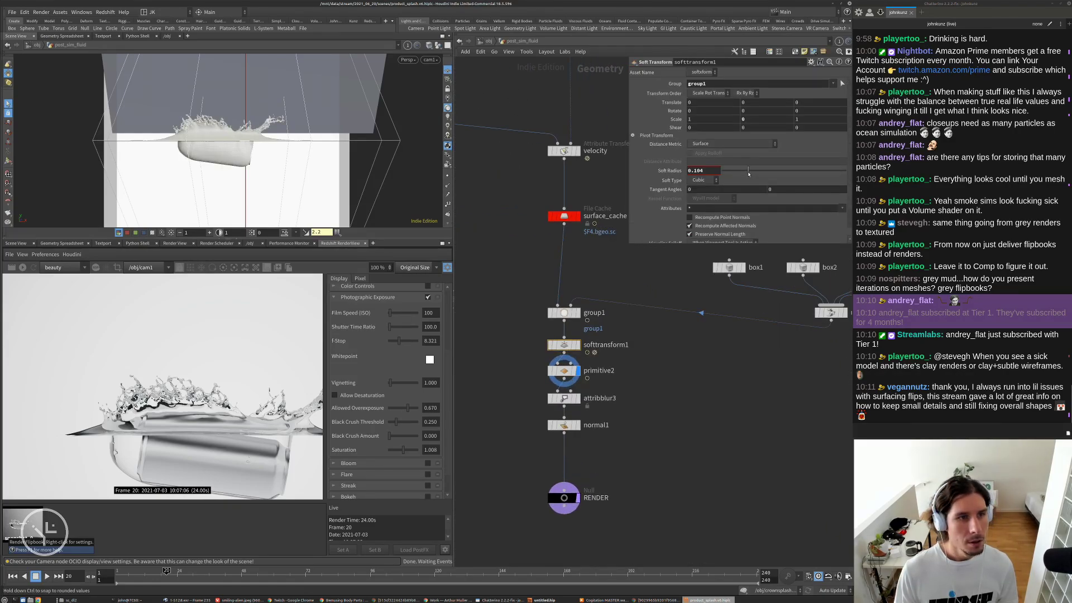
mouse_move(748, 173)
mouse_down()
mouse_move(730, 174)
mouse_move(761, 174)
mouse_up()
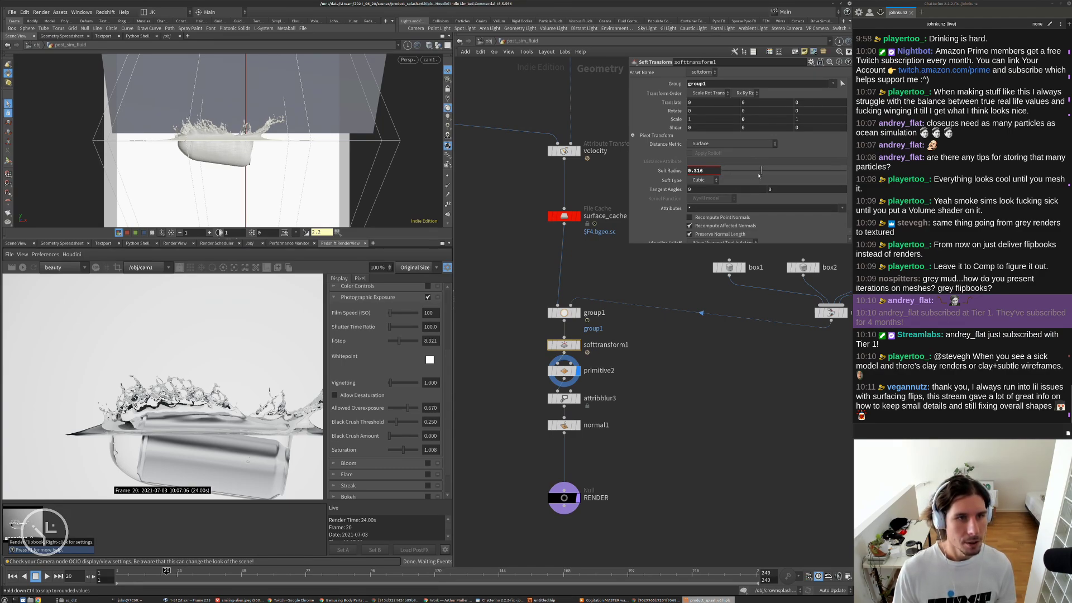
click(744, 173)
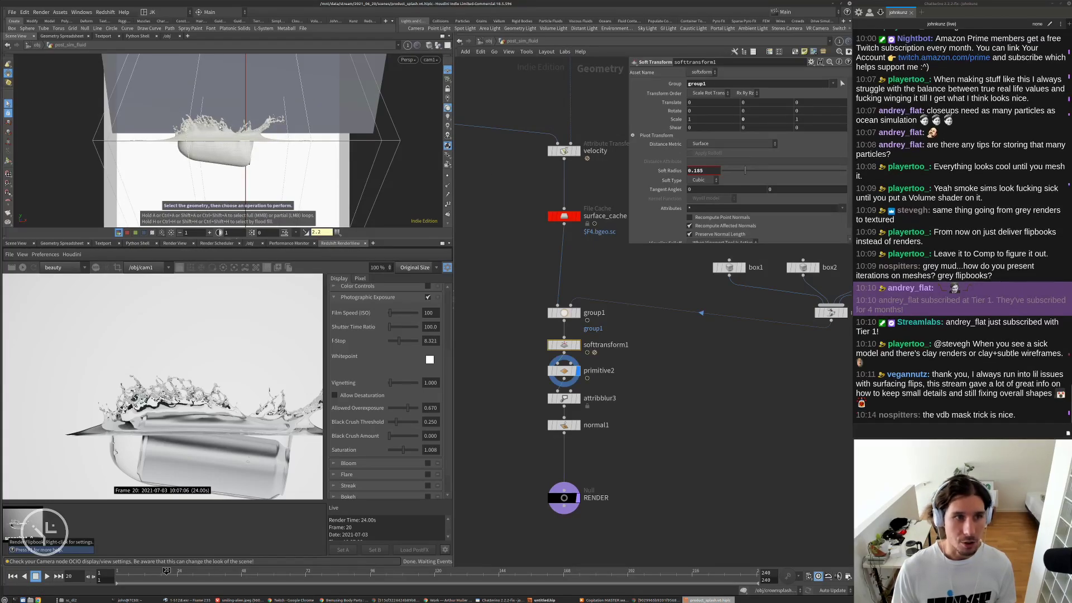
click(752, 171)
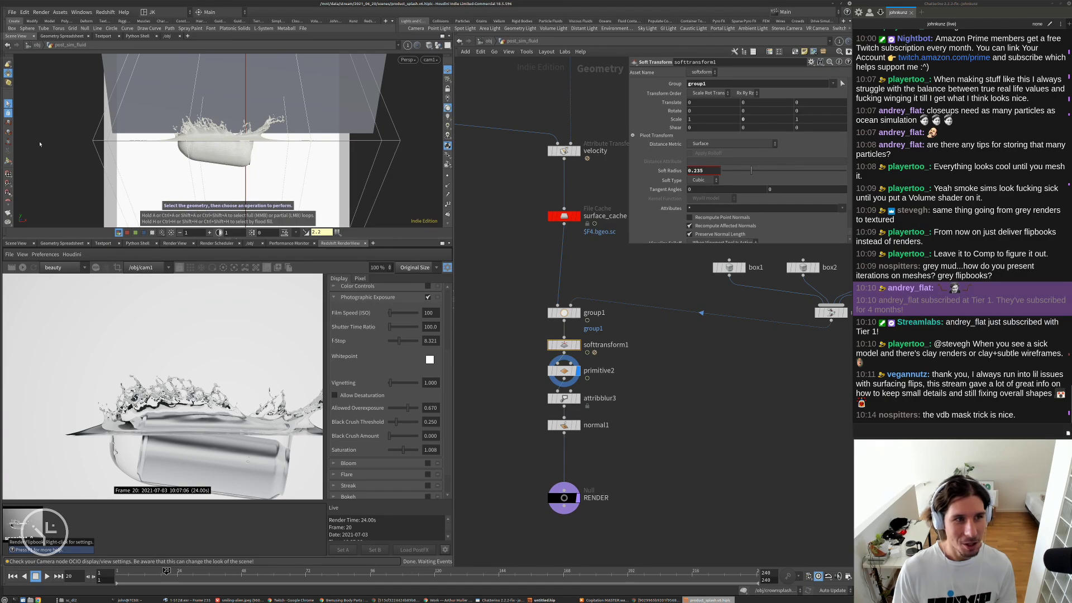
drag(224, 239, 224, 287)
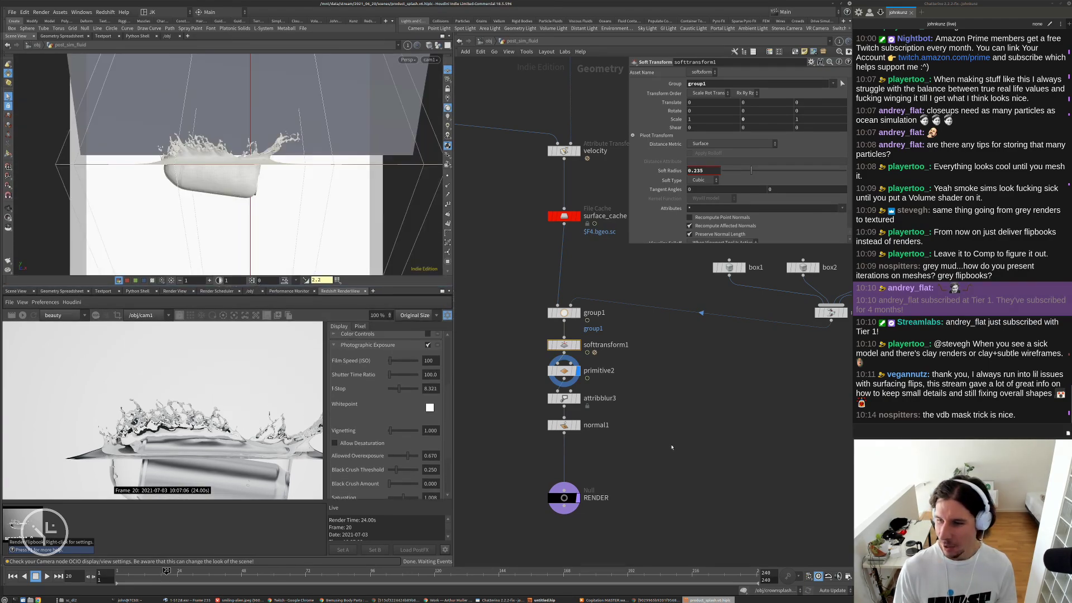
middle_drag(700, 432, 697, 477)
scroll(703, 467, down, 5)
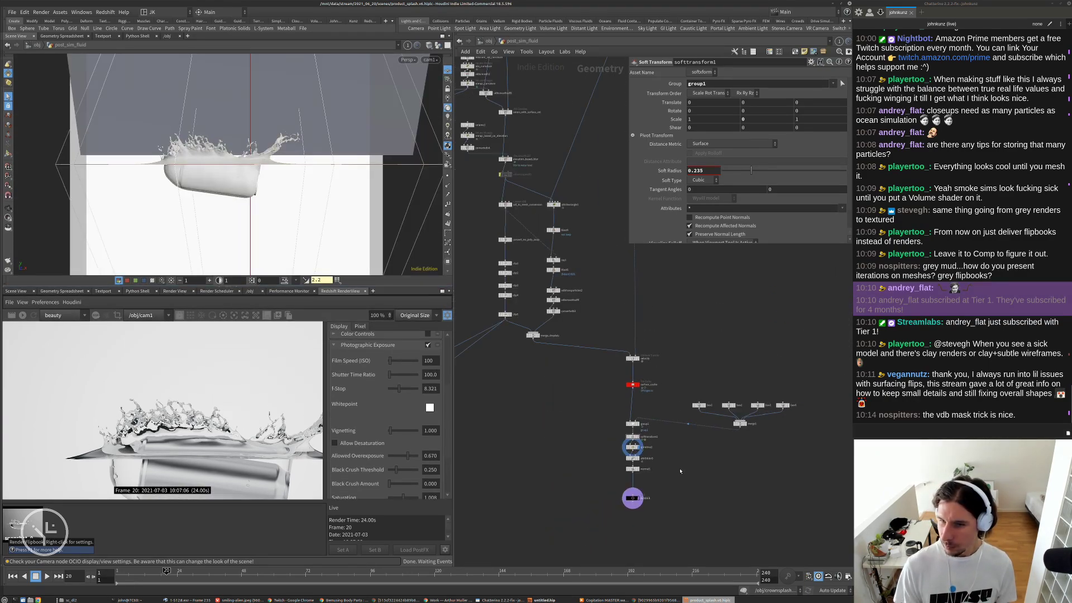
text(0.1)
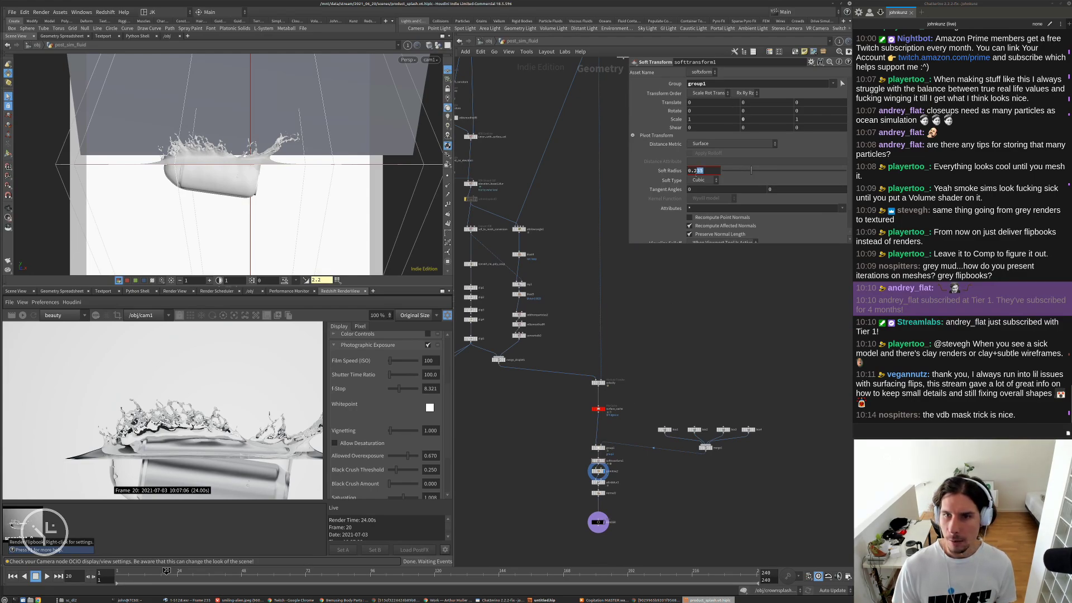
key(Return)
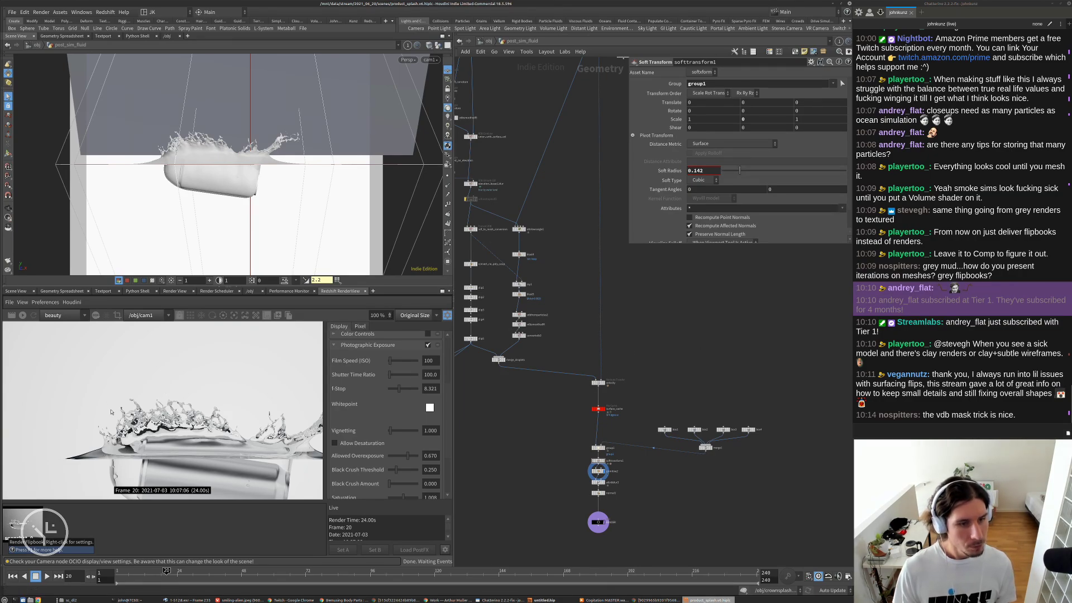
- Set the attribblur3 node's Blurring Iterations to 1
scroll(110, 412, down, 5)
scroll(578, 505, up, 8)
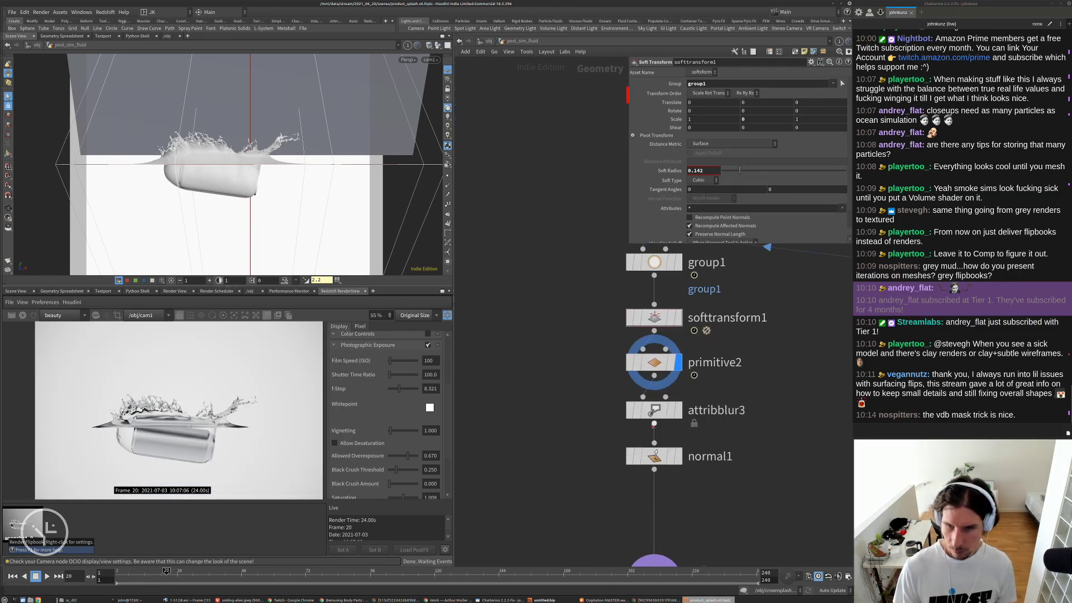
click(655, 414)
click(705, 111)
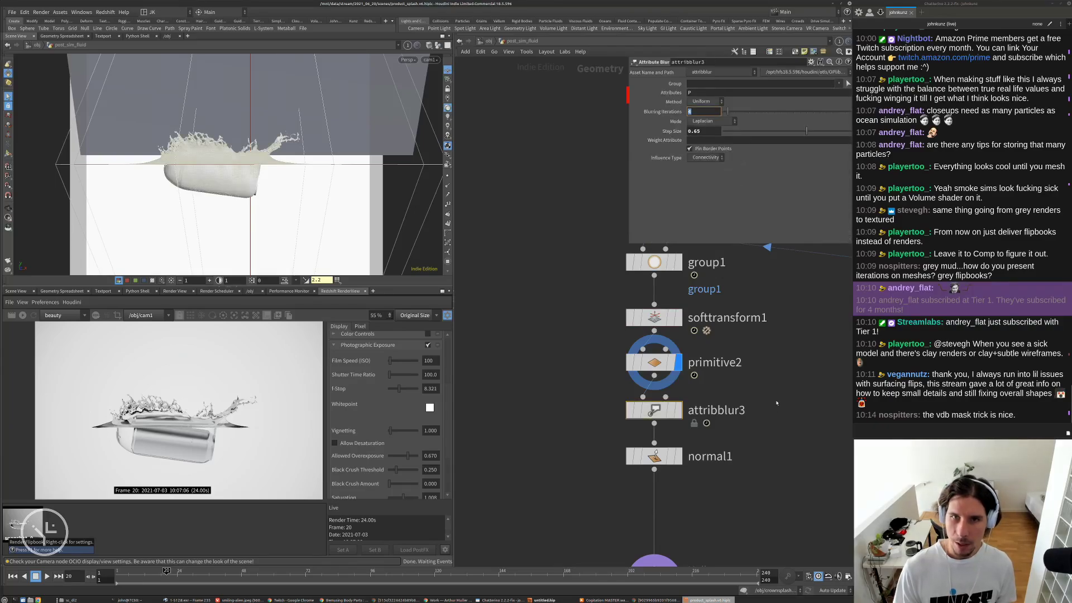
text(2)
key(Return)
click(703, 110)
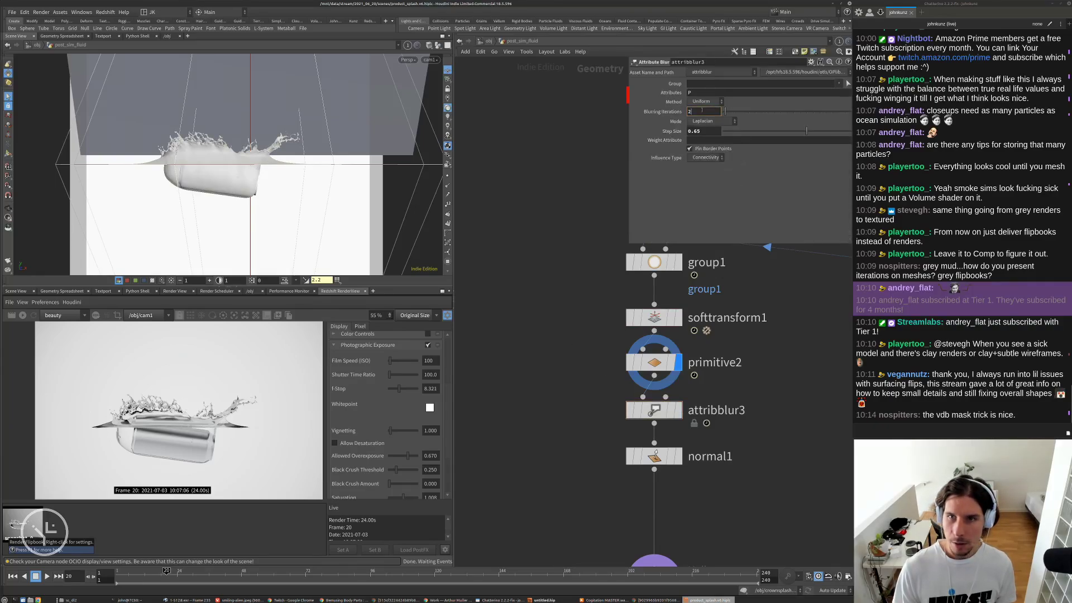
text(1)
key(Return)
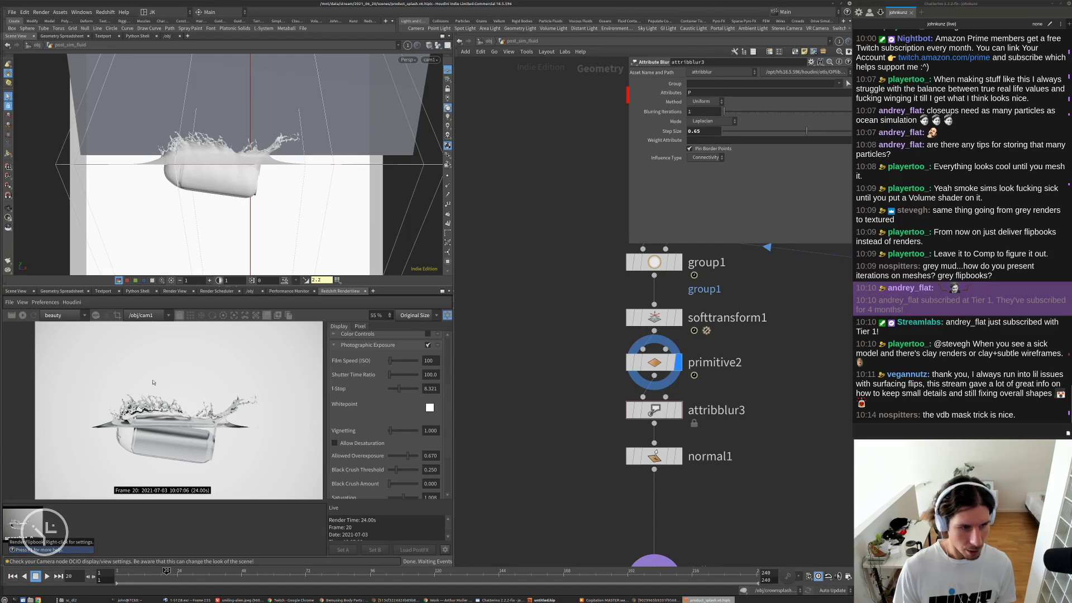
- Refresh the Redshift render and inspect the updated splash surface up close
click(26, 316)
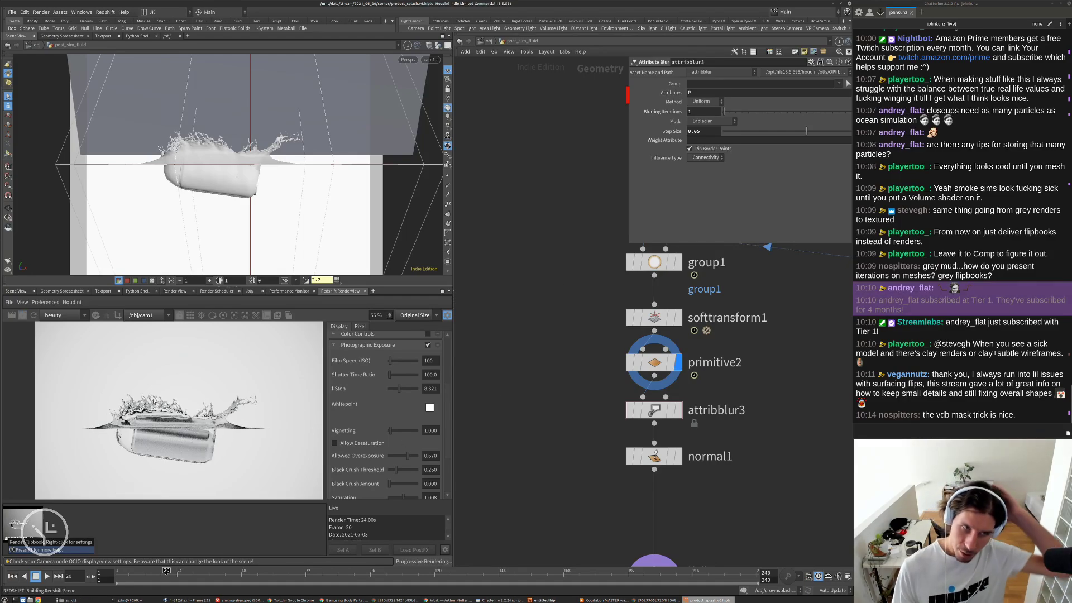
scroll(159, 413, up, 8)
scroll(152, 389, down, 7)
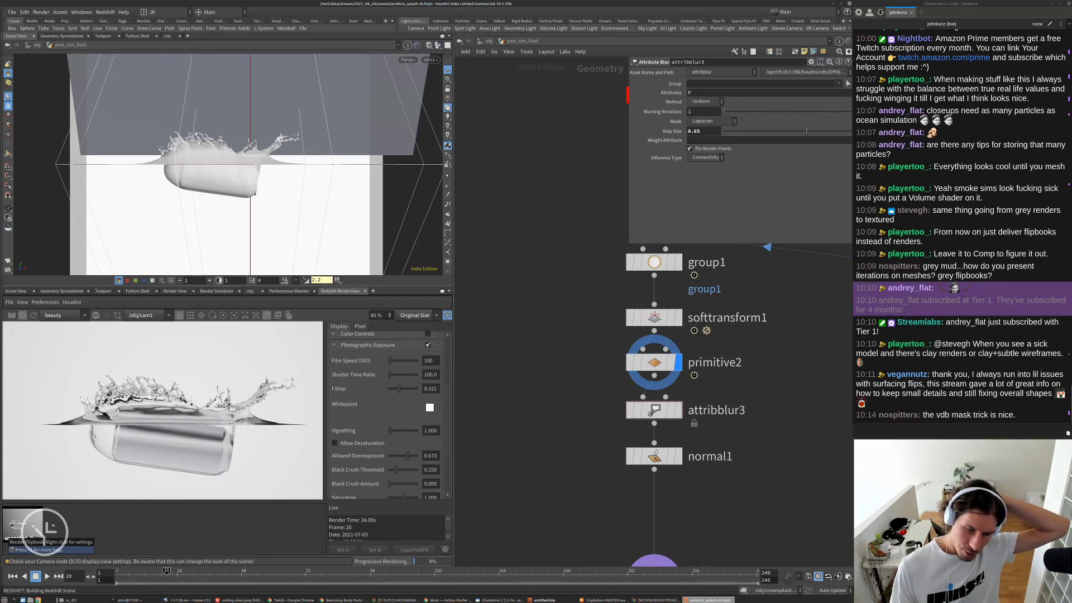
- At object level, turn reflection_card's display back on and raise its Translate Y to 0.246763
click(485, 42)
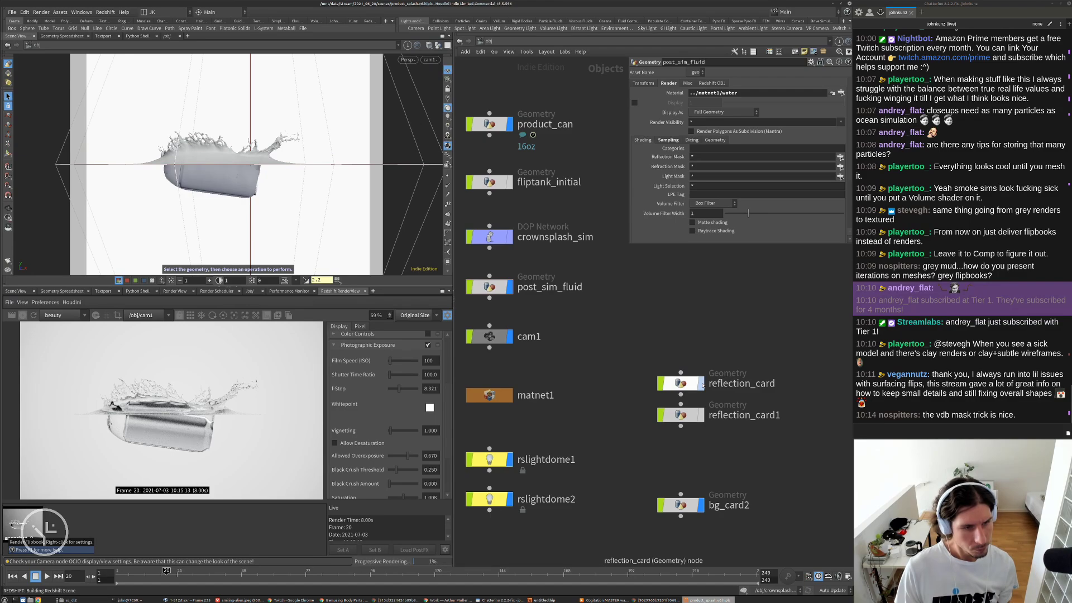
click(702, 384)
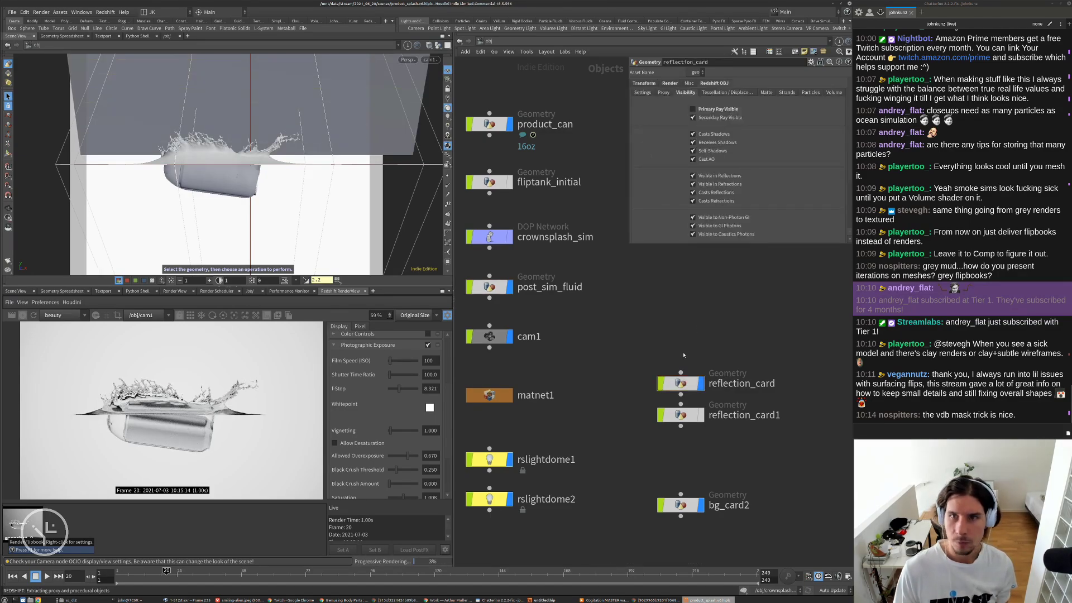
click(644, 84)
key(Return)
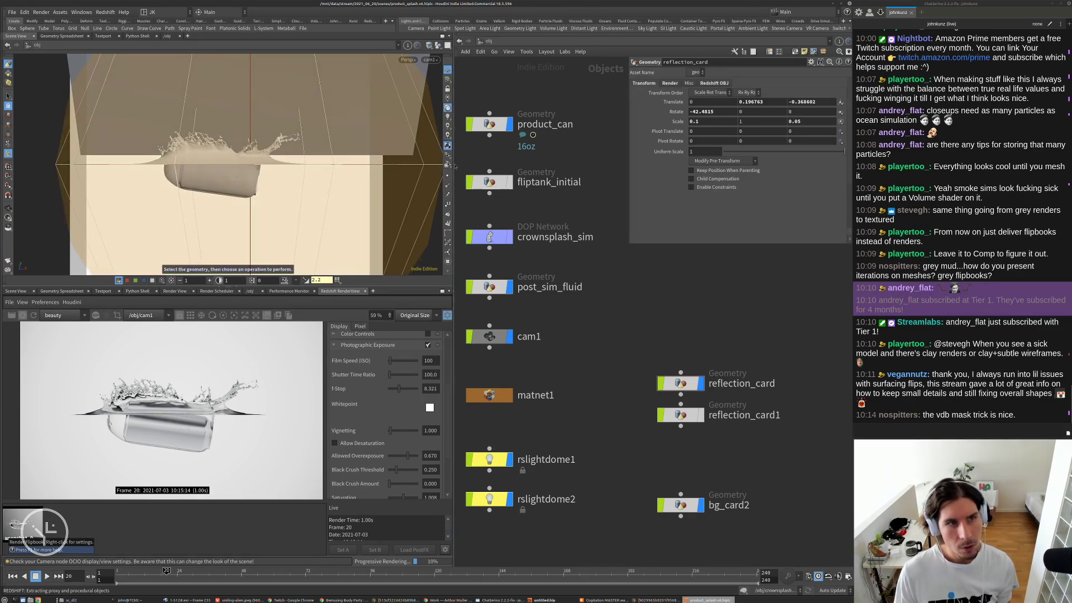
mouse_move(767, 102)
middle_down()
mouse_move(782, 106)
mouse_move(766, 101)
mouse_move(767, 113)
mouse_move(791, 113)
mouse_move(782, 106)
middle_up()
scroll(125, 410, up, 1)
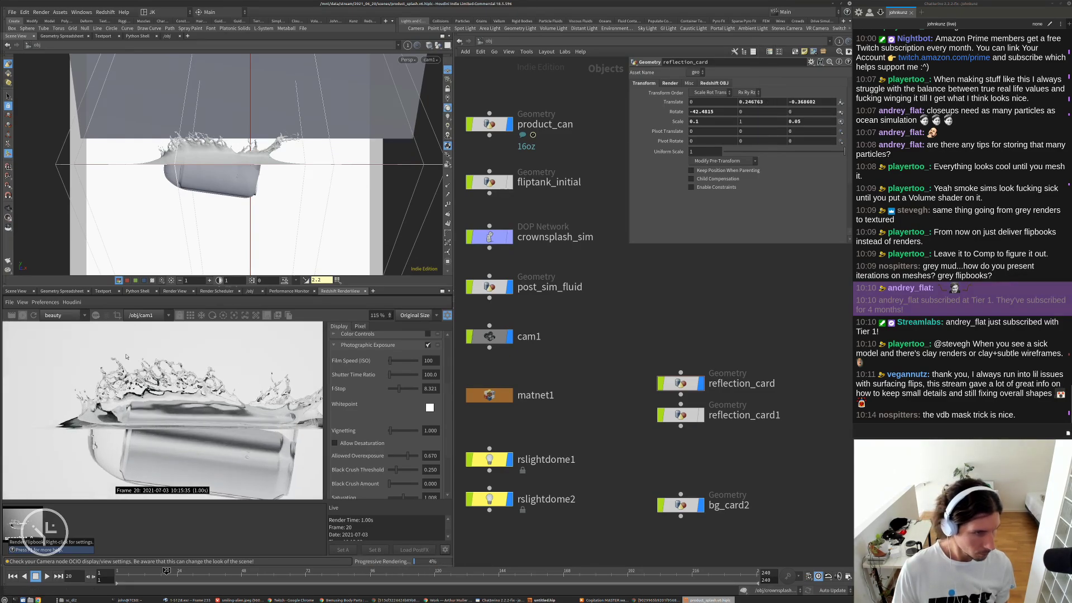
- Examine the reflections in the splash crown and on the can in the Redshift render up close
scroll(128, 416, up, 8)
scroll(131, 423, up, 5)
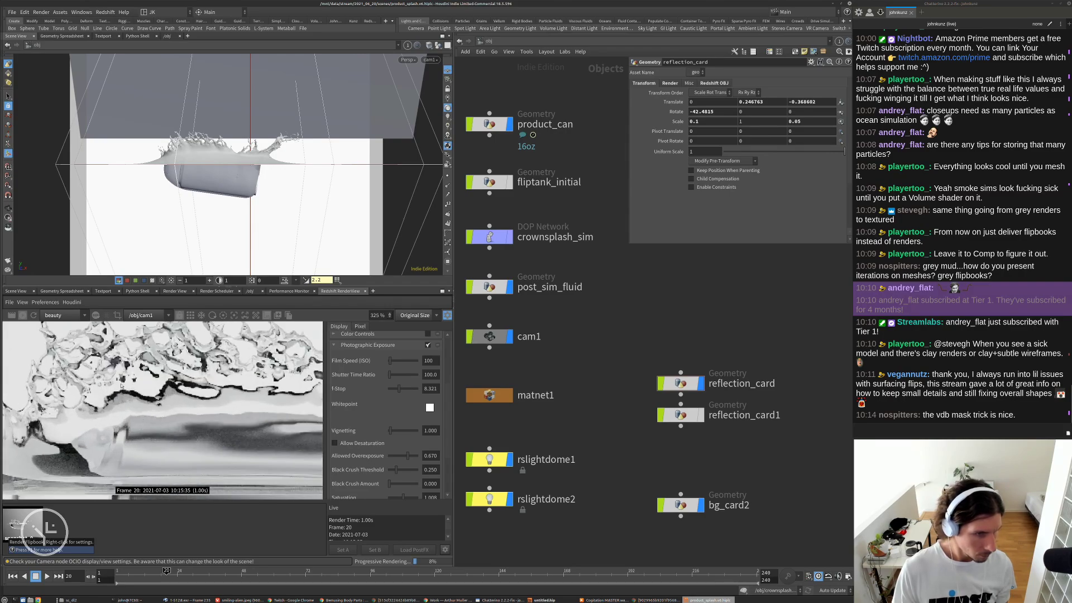
scroll(67, 411, down, 8)
scroll(34, 424, up, 7)
scroll(11, 406, down, 7)
scroll(11, 407, up, 3)
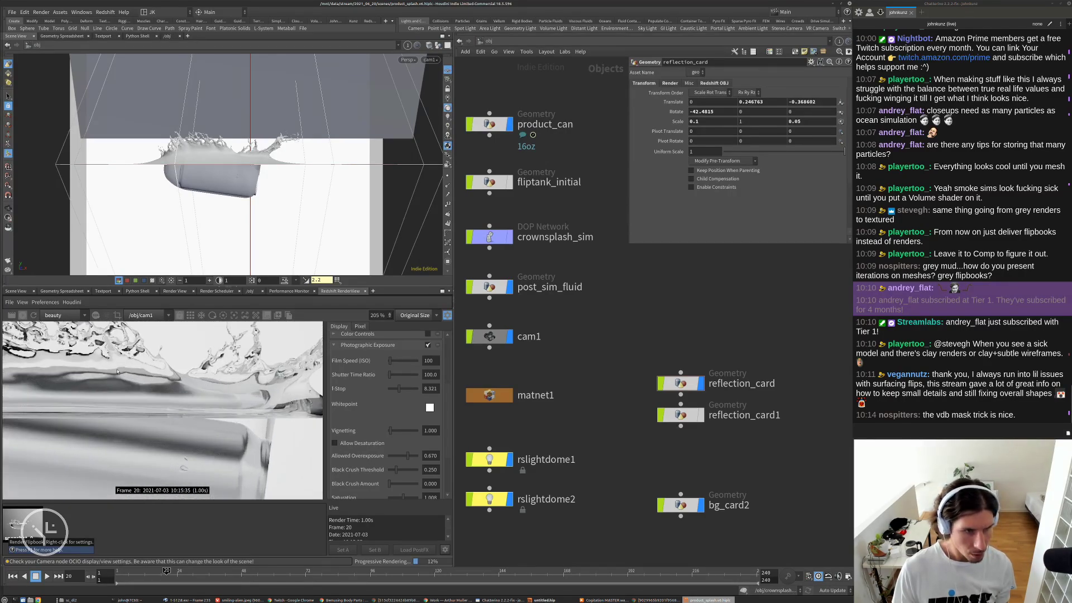
scroll(34, 414, down, 2)
scroll(77, 417, up, 8)
scroll(78, 417, down, 8)
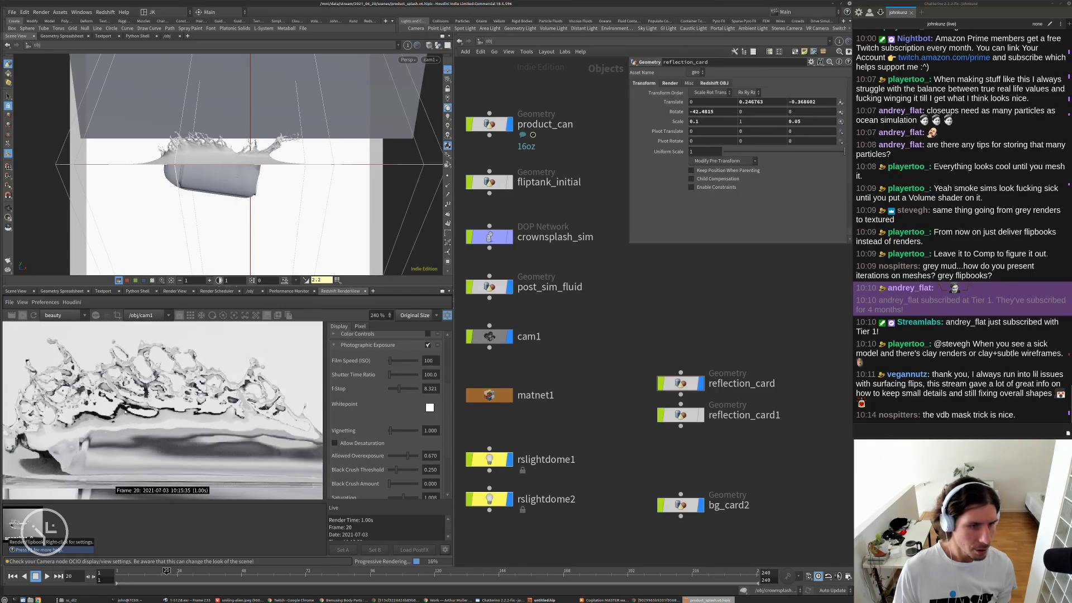
scroll(123, 413, up, 8)
scroll(169, 410, down, 8)
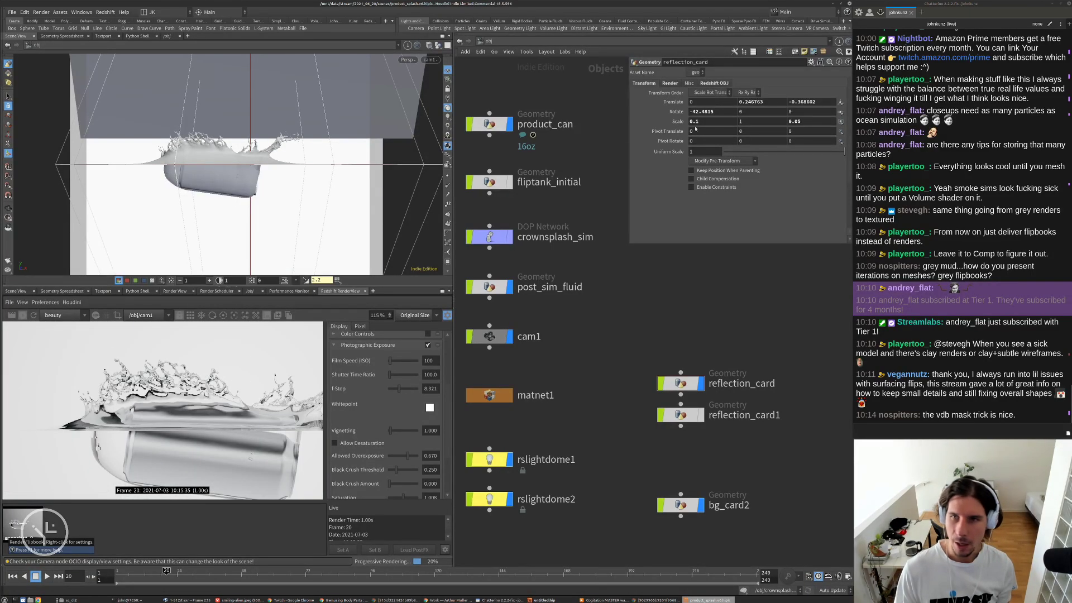
- Lower reflection_card to a Translate Y of 0.146763
middle_drag(749, 102, 752, 103)
alt+right_drag(310, 157, 306, 158)
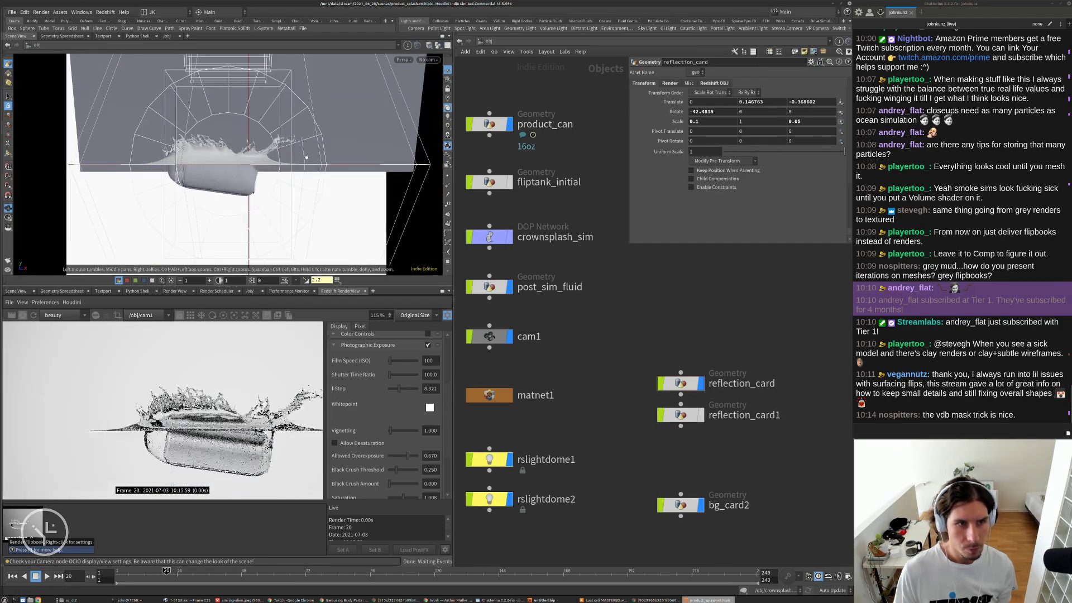
alt+drag(306, 157, 91, 199)
alt+right_drag(91, 199, 125, 210)
alt+middle_drag(274, 187, 131, 190)
alt+drag(131, 190, 196, 193)
alt+right_drag(196, 193, 226, 240)
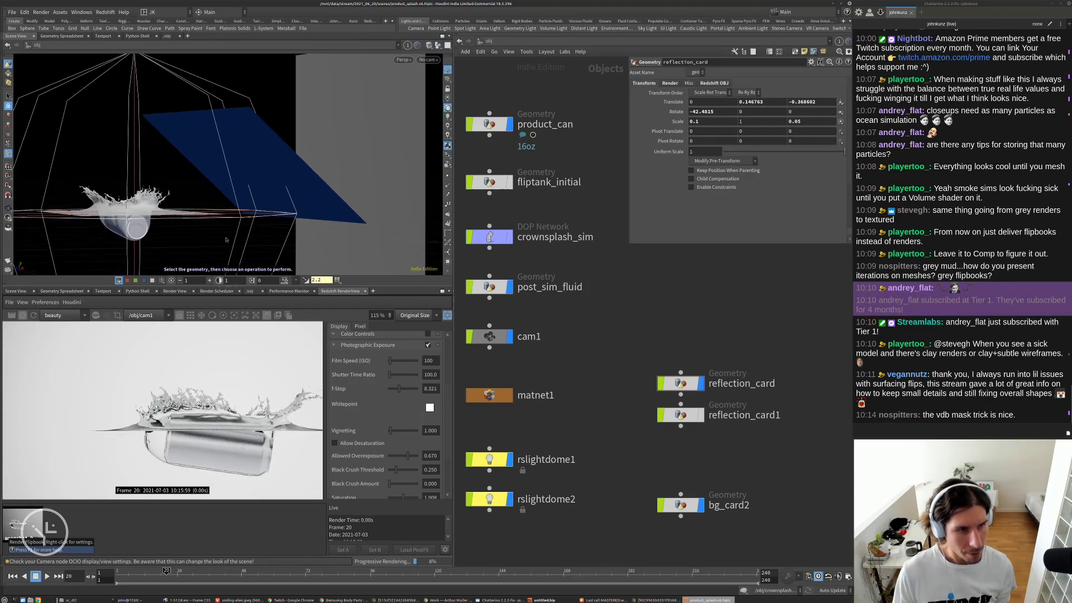
- Reselect /obj/cam1 as the camera for the Redshift render
click(156, 316)
click(151, 326)
click(152, 317)
click(139, 332)
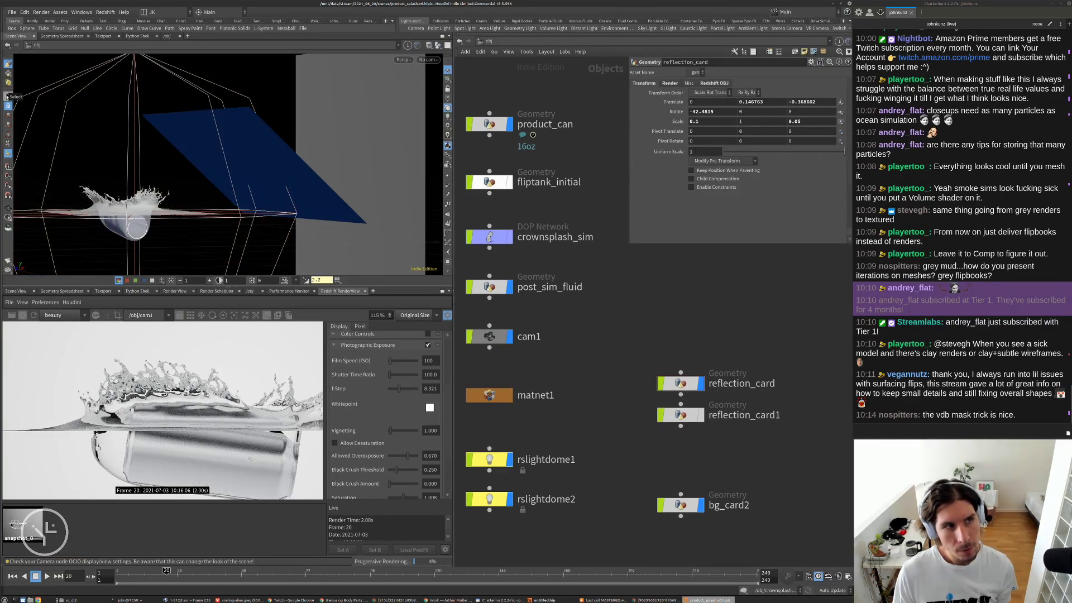
- Move reflection_card closer to the can, to about Y 0.073 and Z -0.301, and rotate it to about -87.3° on X
click(681, 383)
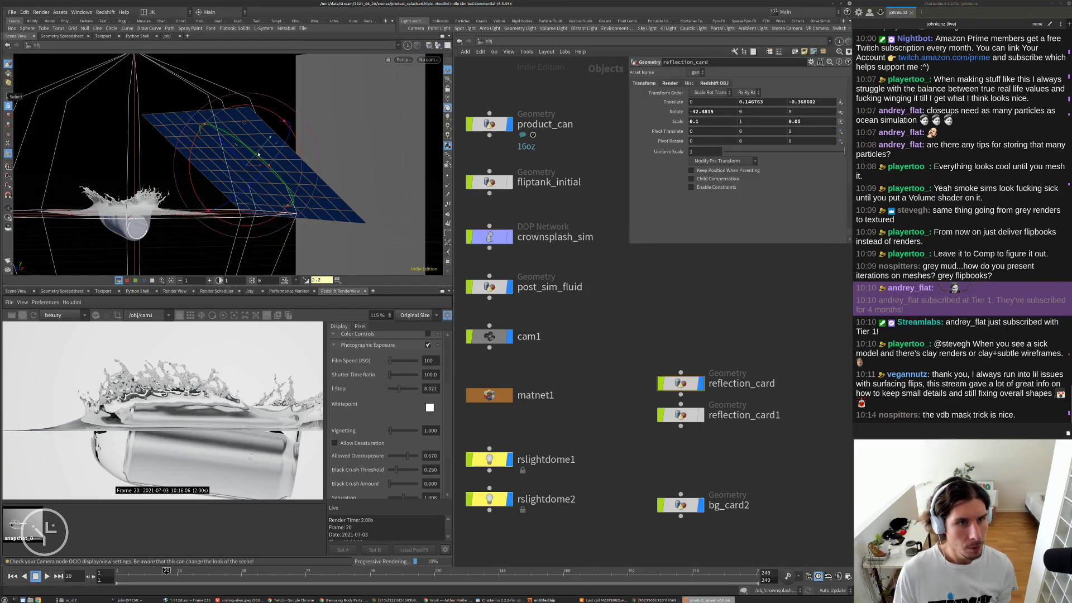
drag(251, 155, 230, 164)
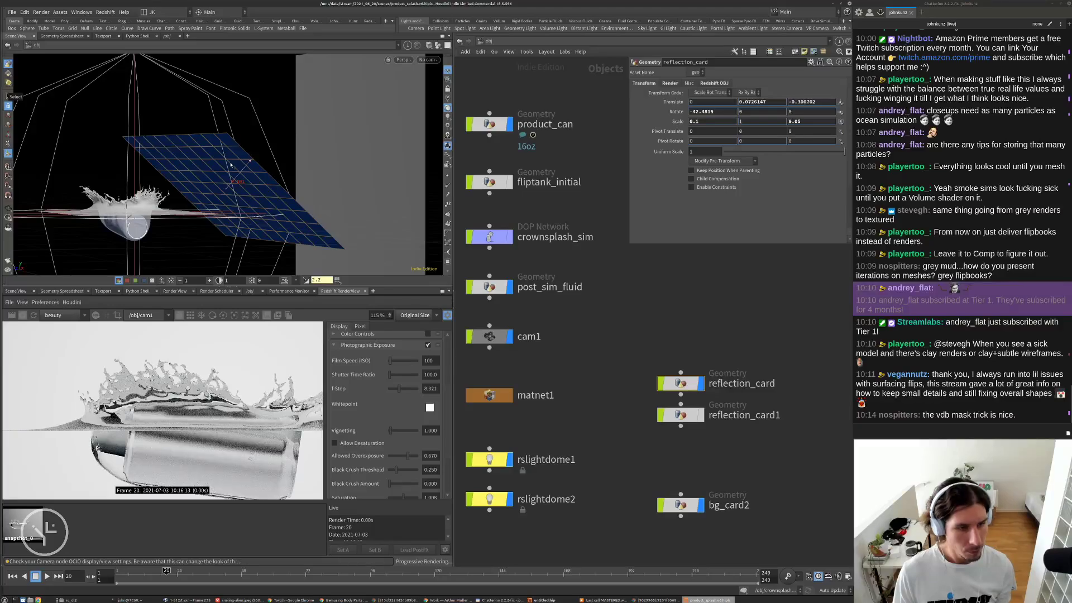
key(r)
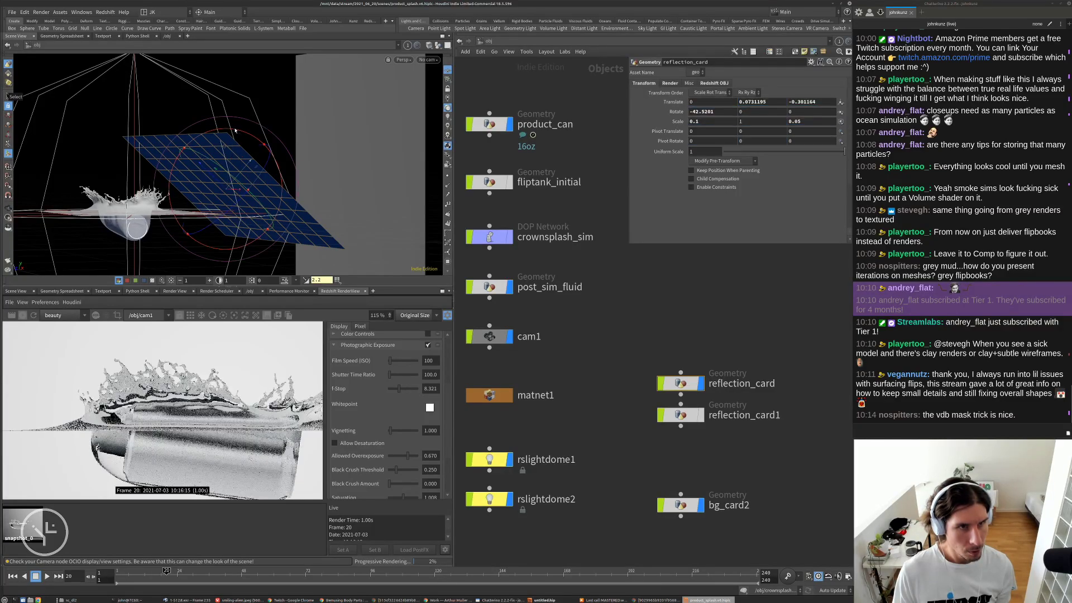
drag(235, 131, 284, 156)
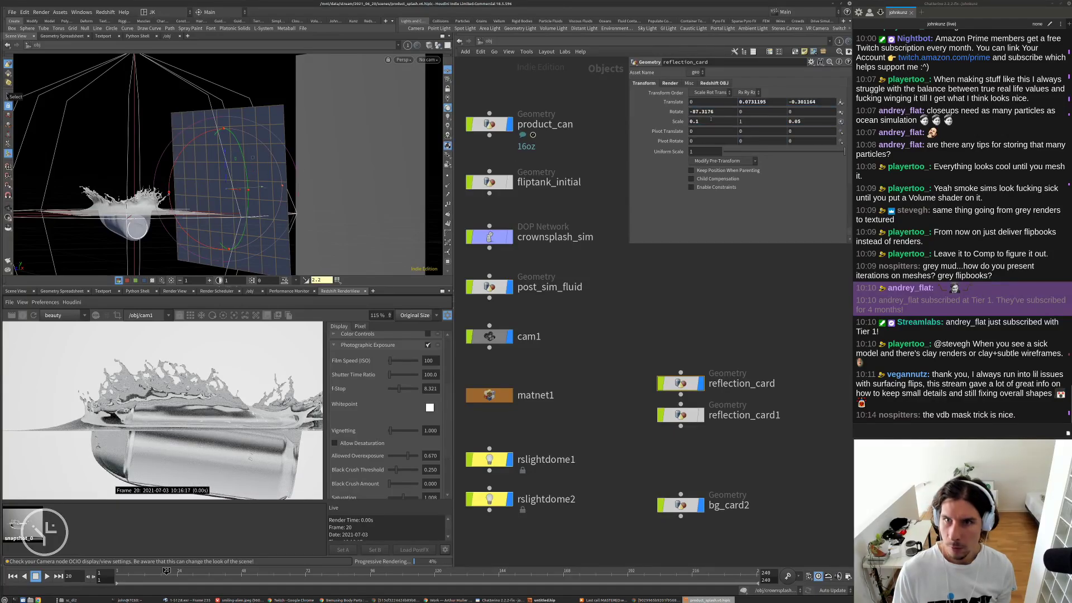
- Set reflection_card's Scale X to 0.4 and try a Scale Z of 0.25
text(4)
key(Return)
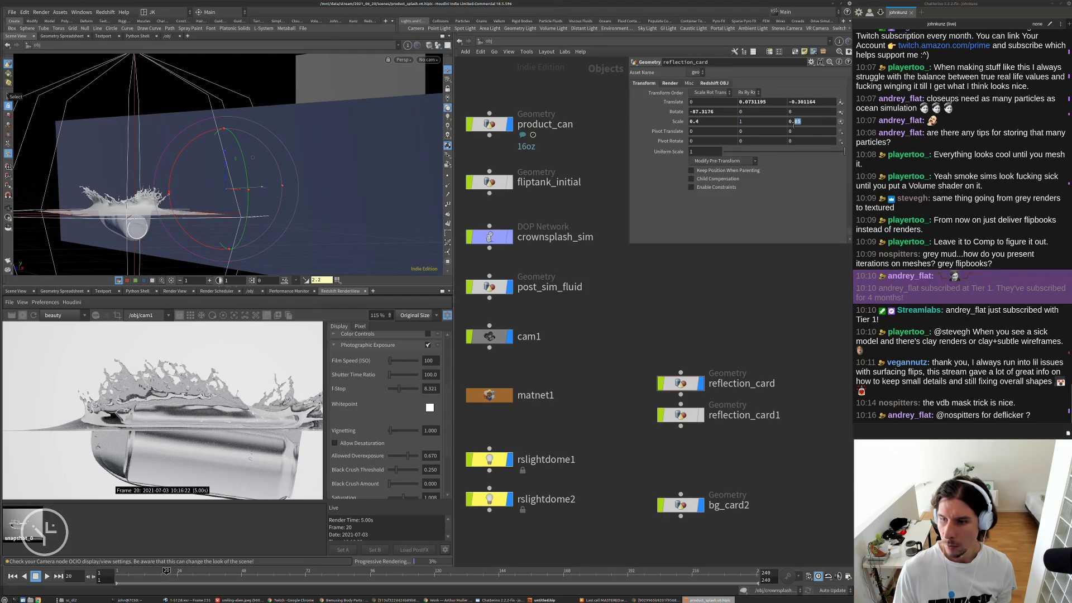
key(Return)
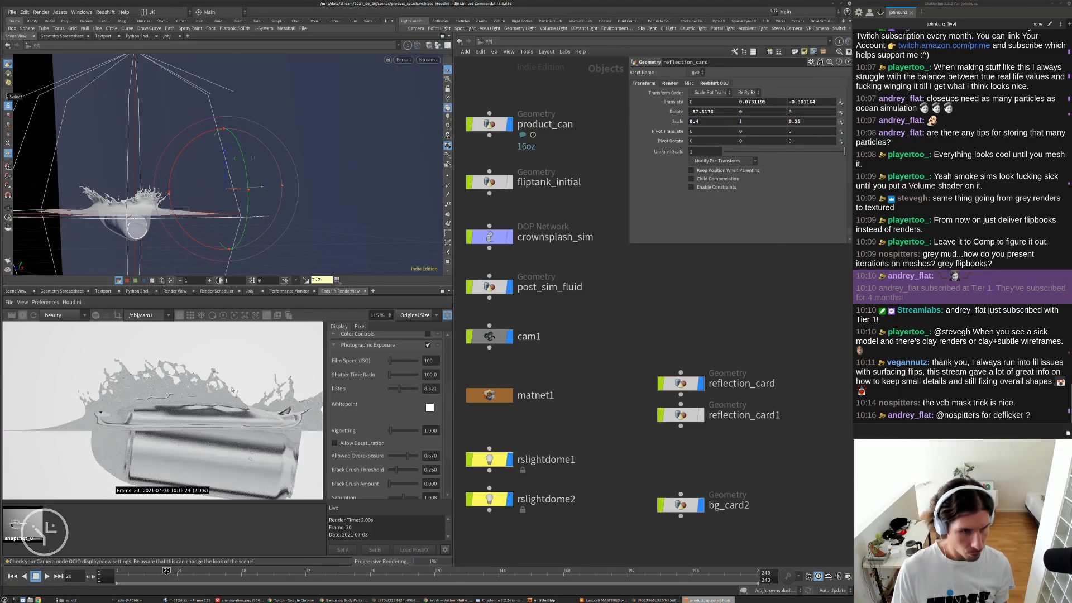
scroll(143, 414, down, 2)
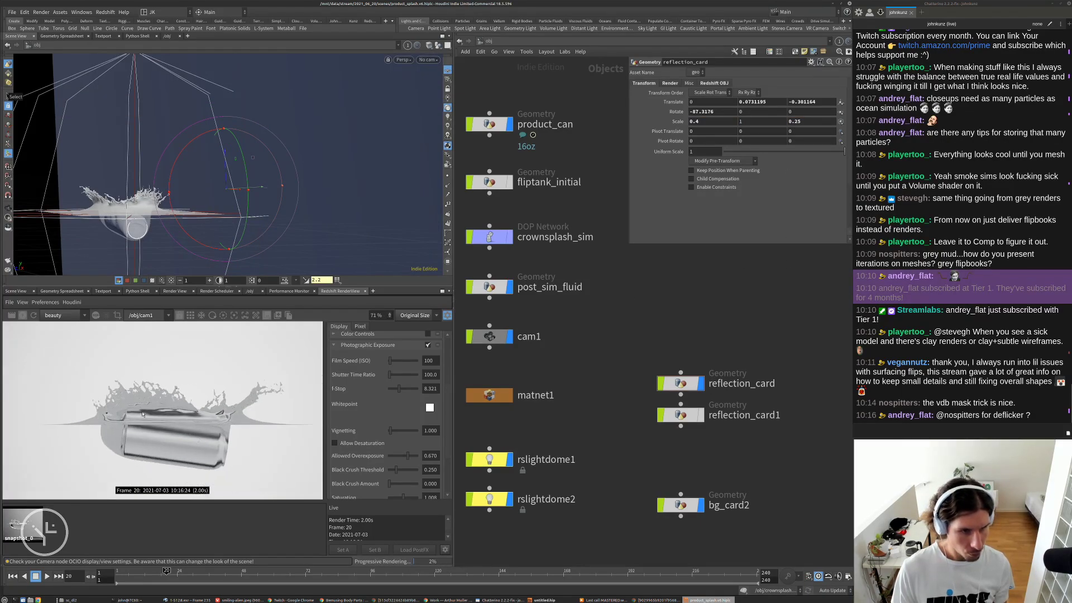
- Set reflection_card's Scale Z to 0.05 and nudge the card to about Y 0.0742, Z -0.3011
double_click(797, 122)
text(0)
key(Return)
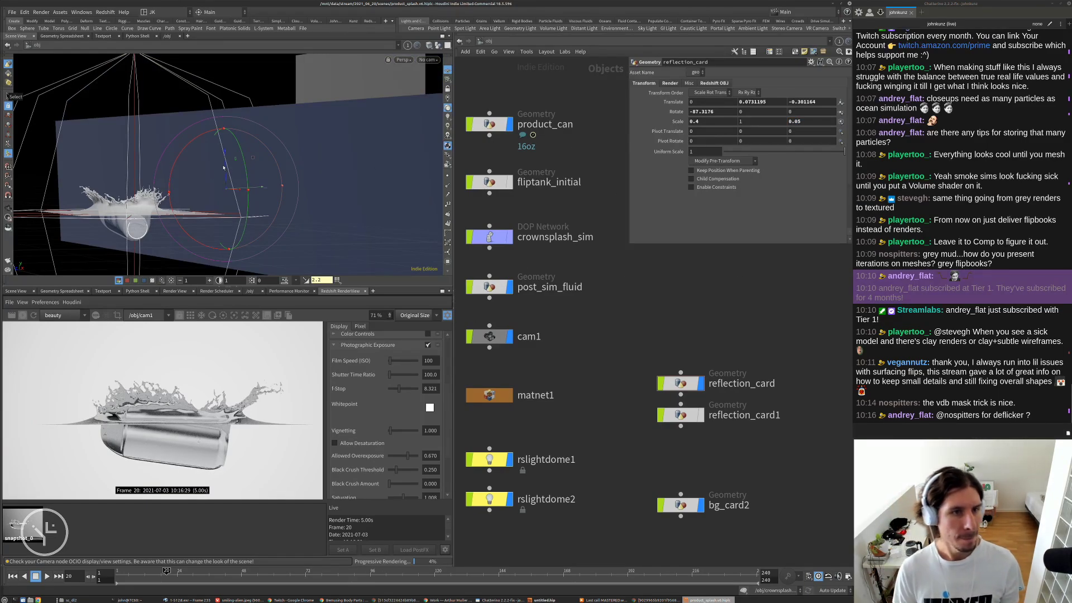
mouse_move(223, 167)
mouse_down()
mouse_move(223, 124)
mouse_move(217, 167)
mouse_up()
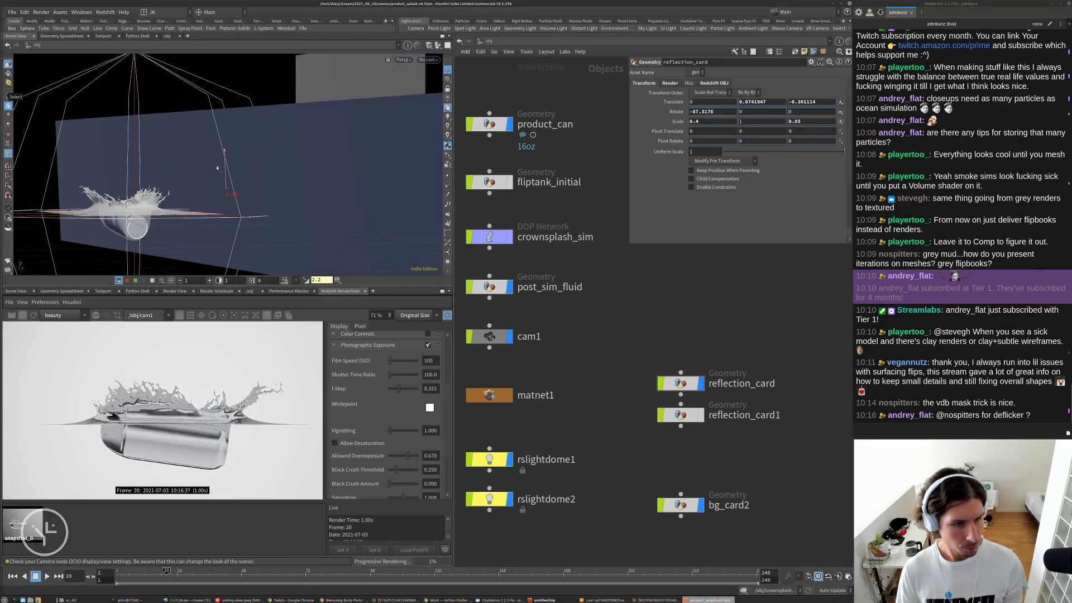
key(r)
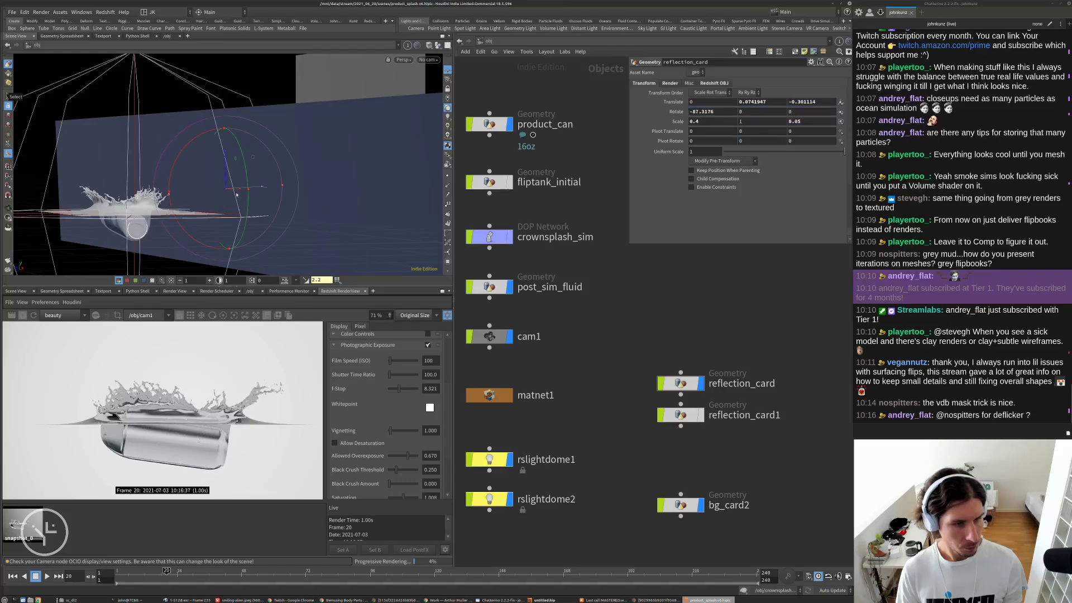
- Inside matnet1's redshift_vopnet1, add a point at about 0.622 to the RSRamp1 ramp and set its color to 2, 2, 2
double_click(490, 395)
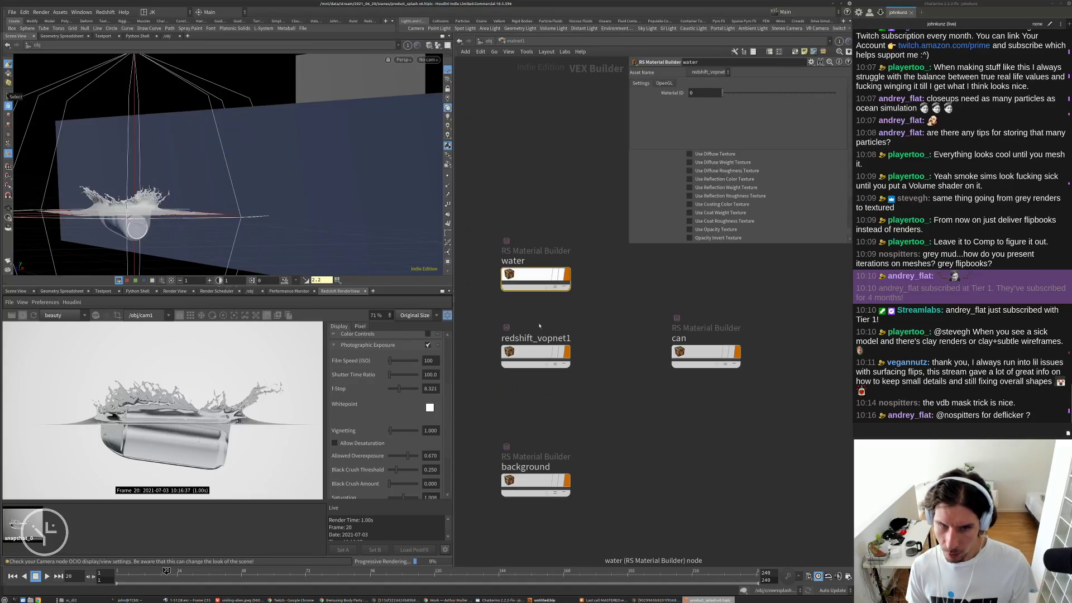
double_click(517, 351)
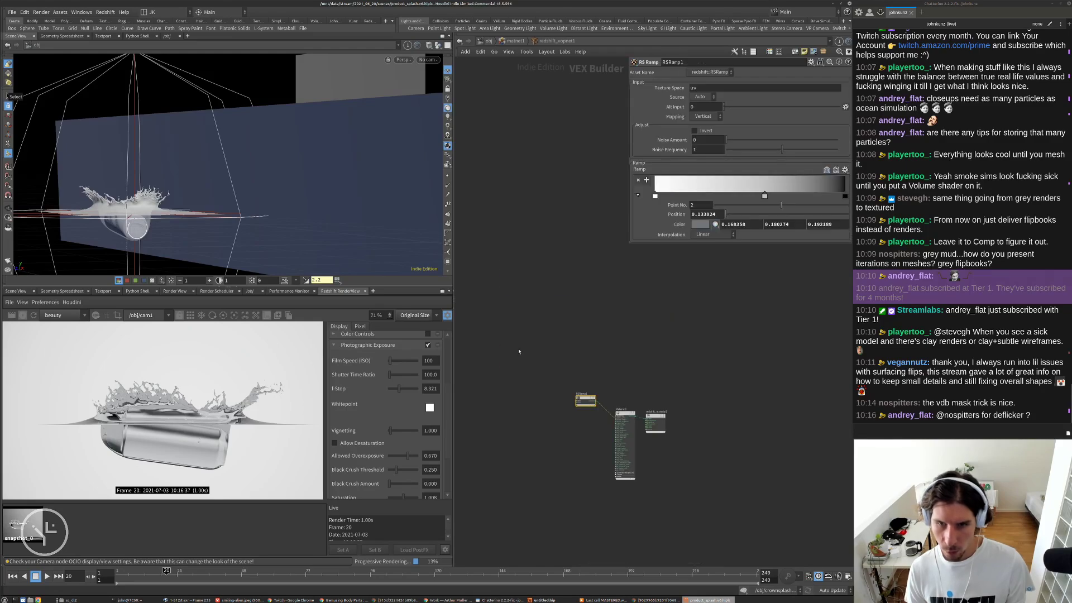
click(774, 188)
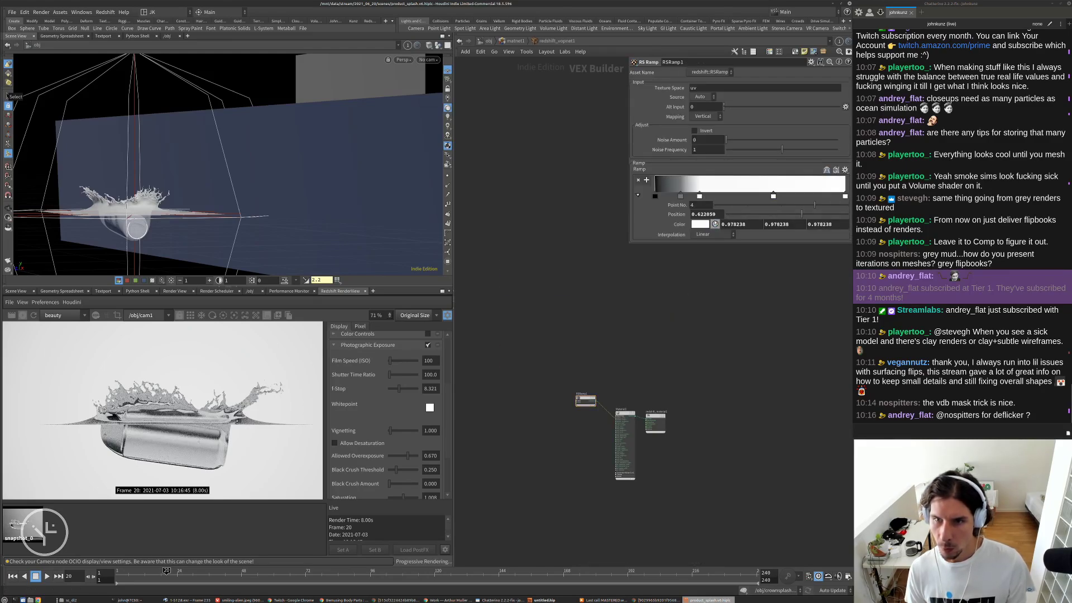
double_click(738, 224)
text(2)
key(Tab)
text(2)
key(Tab)
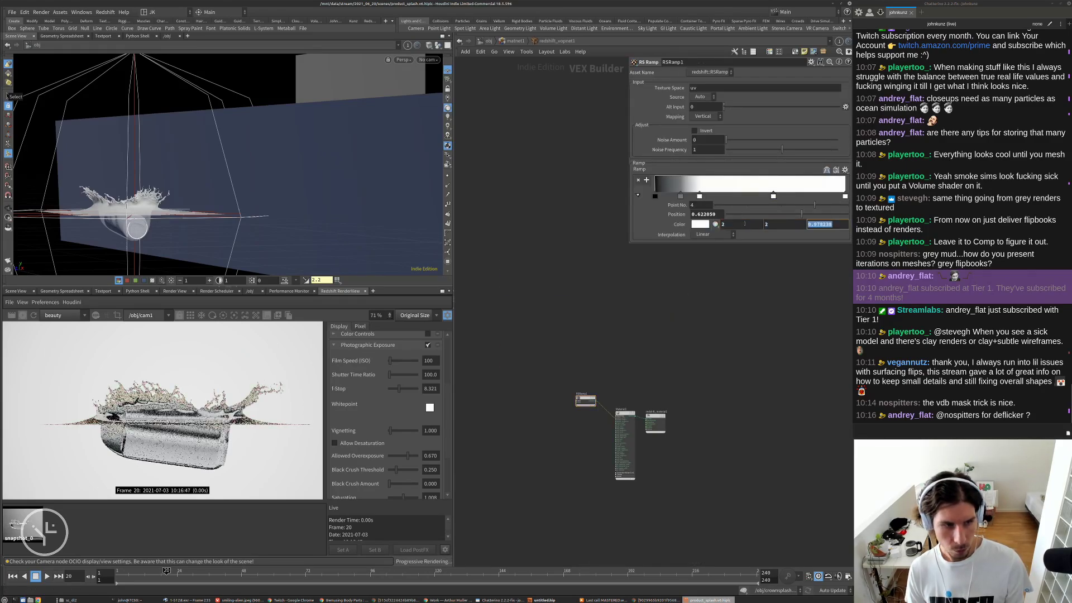
text(2)
key(Return)
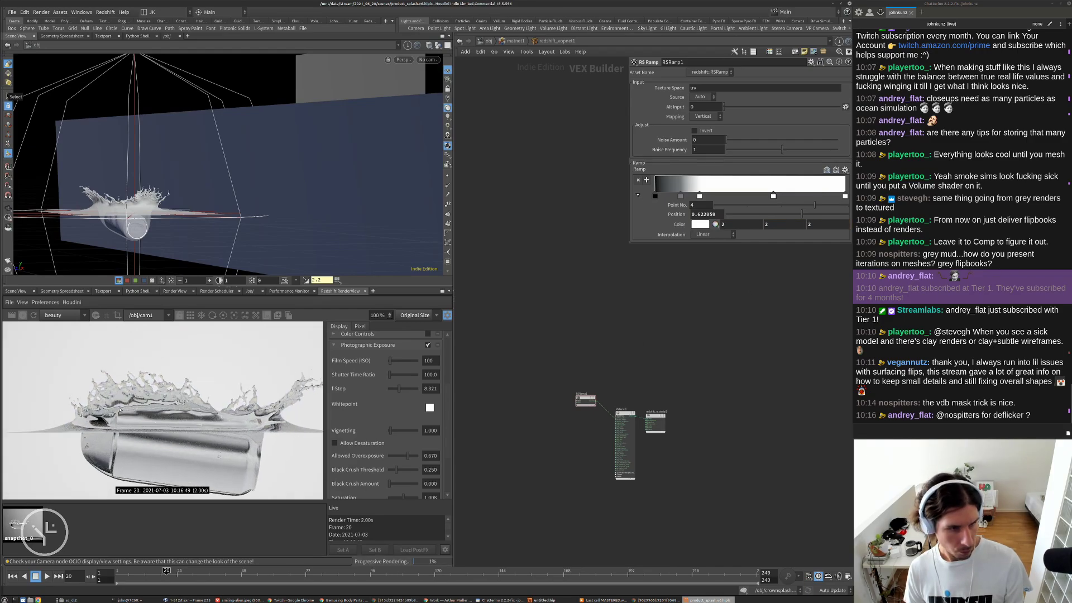
- Delete the Material1 node and add an RS Incandescent node in its place
scroll(186, 403, up, 5)
scroll(641, 369, up, 6)
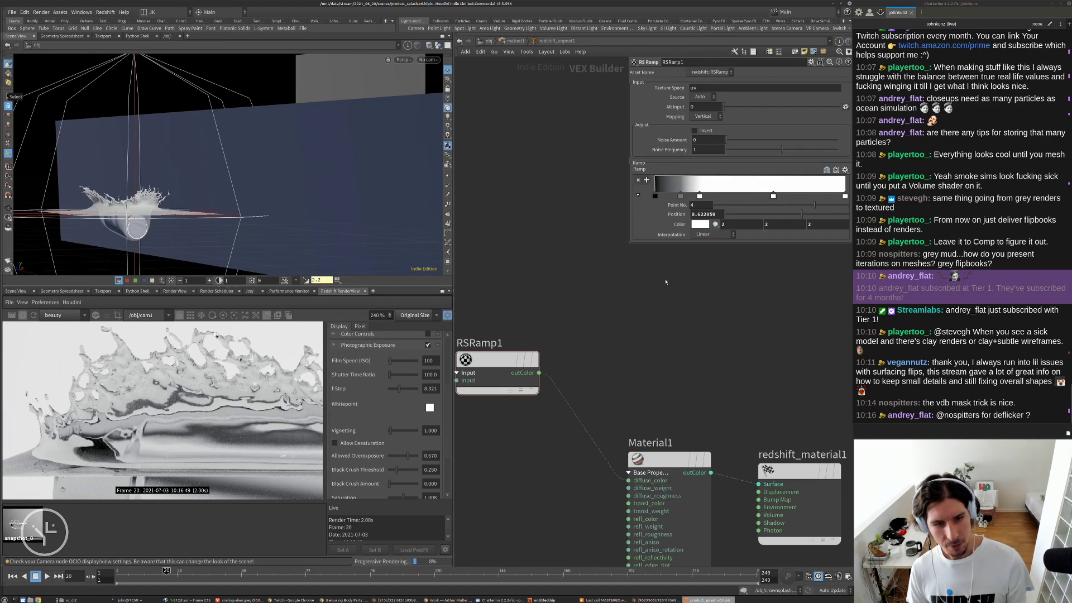
scroll(614, 436, down, 3)
click(618, 443)
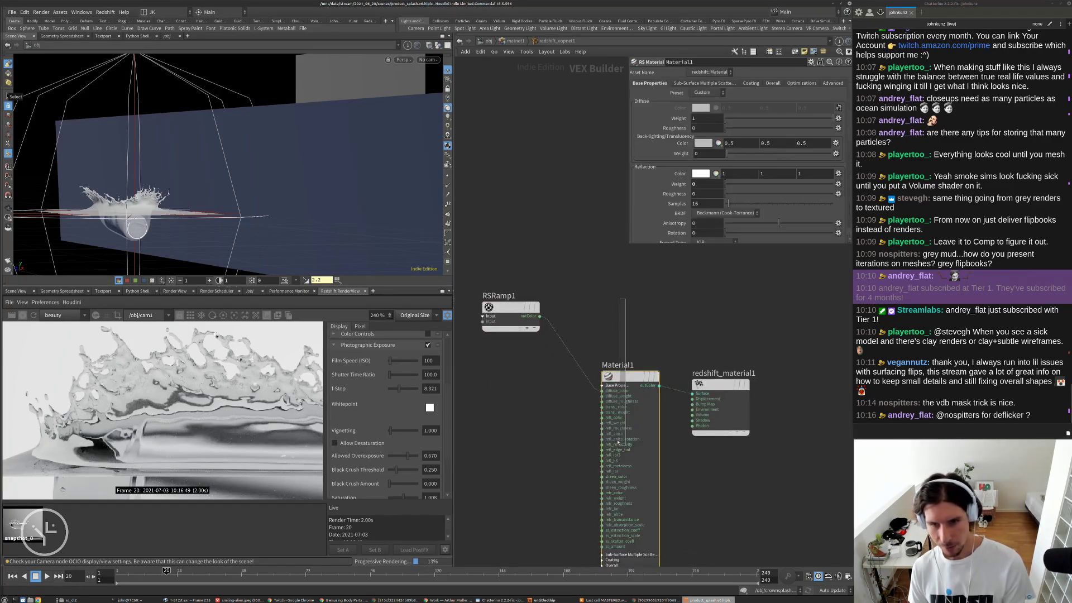
key(Delete)
key(Tab)
text(i)
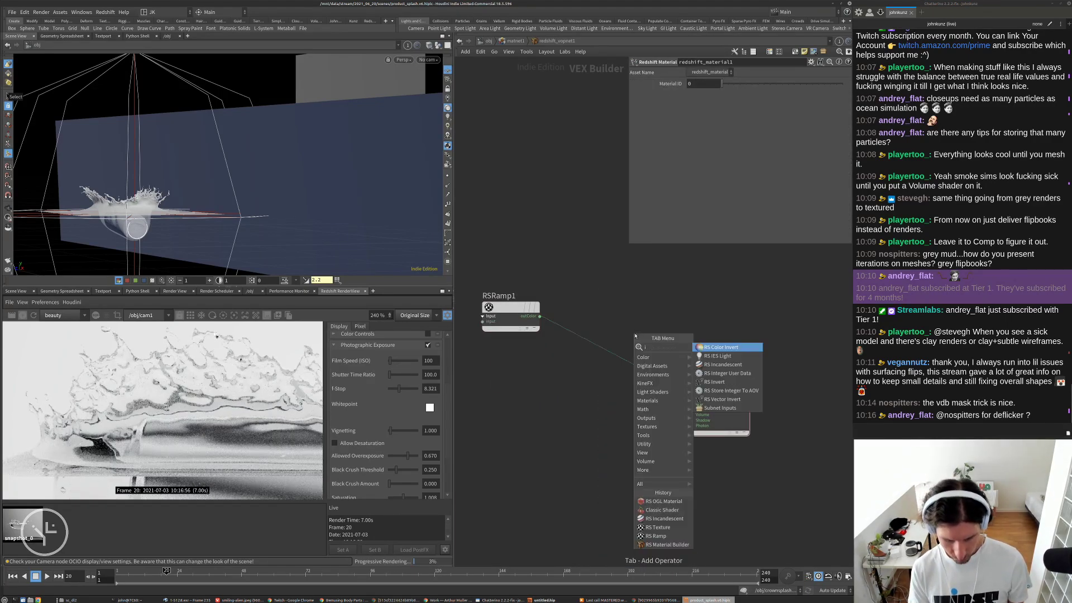
text(nc)
key(Return)
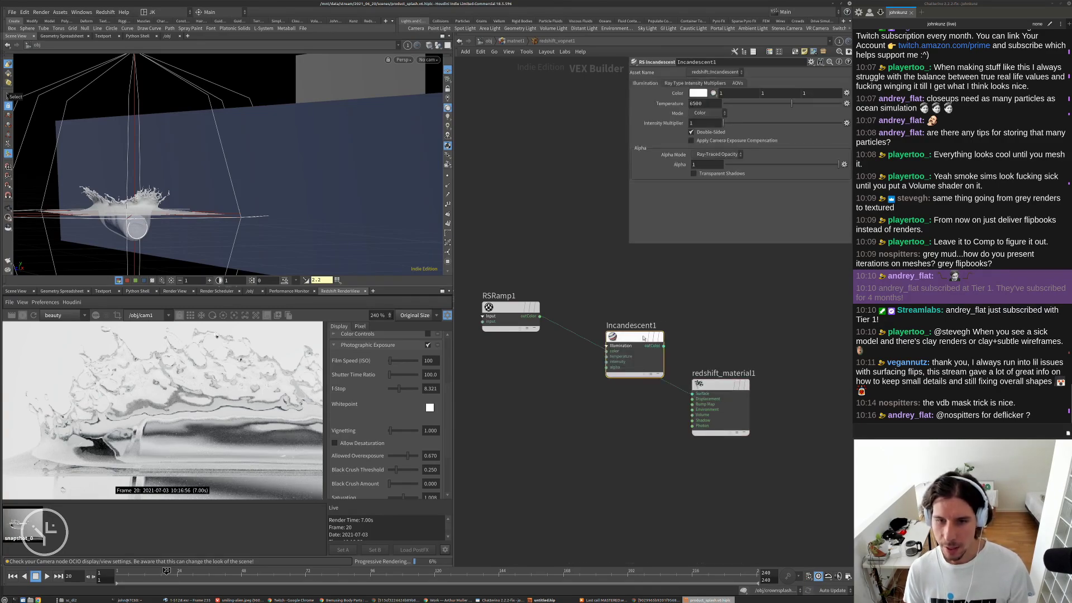
- Wire RSRamp1's outColor into Incandescent1's color and Incandescent1's output into the Surface input of redshift_material1
drag(643, 339, 540, 317)
drag(664, 313, 692, 394)
drag(646, 422, 607, 291)
- Inspect the splash and the can in the updated render with the incandescent reflection cards
scroll(175, 385, down, 5)
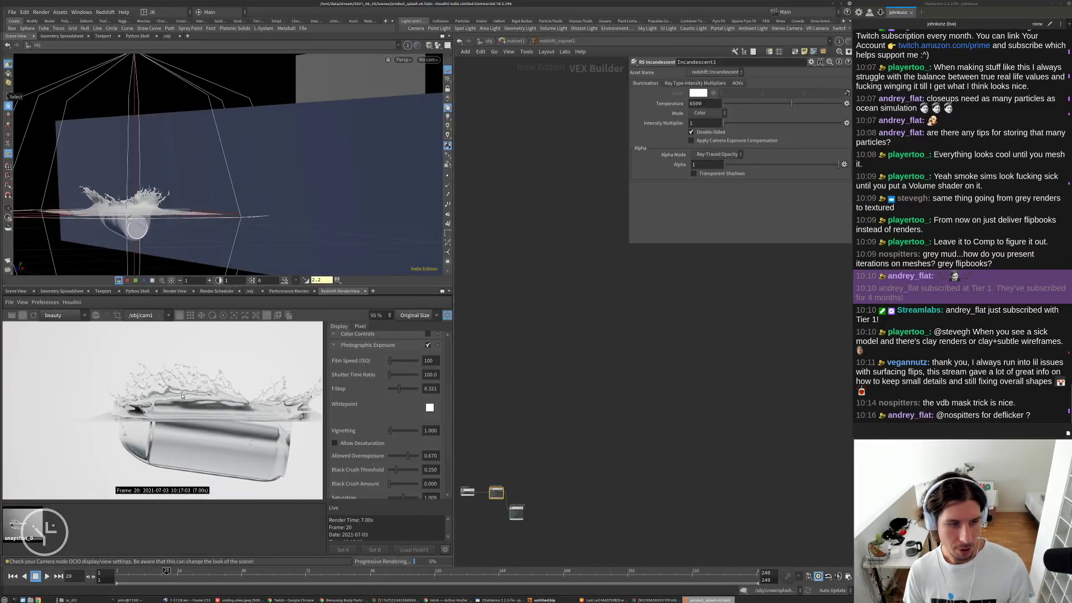
middle_drag(458, 481, 583, 399)
middle_drag(157, 451, 99, 445)
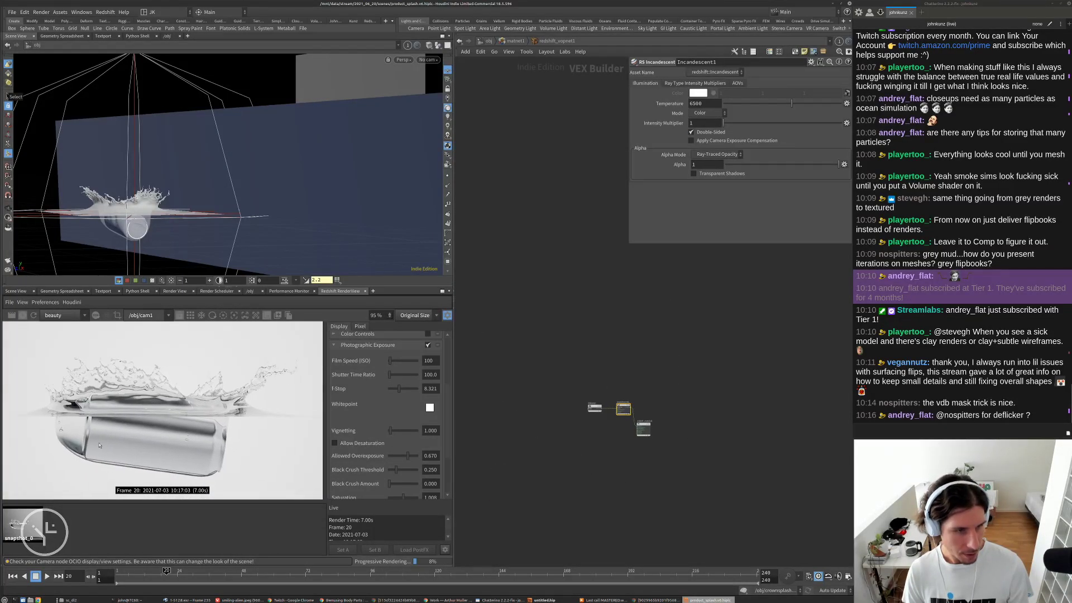
scroll(98, 397, up, 3)
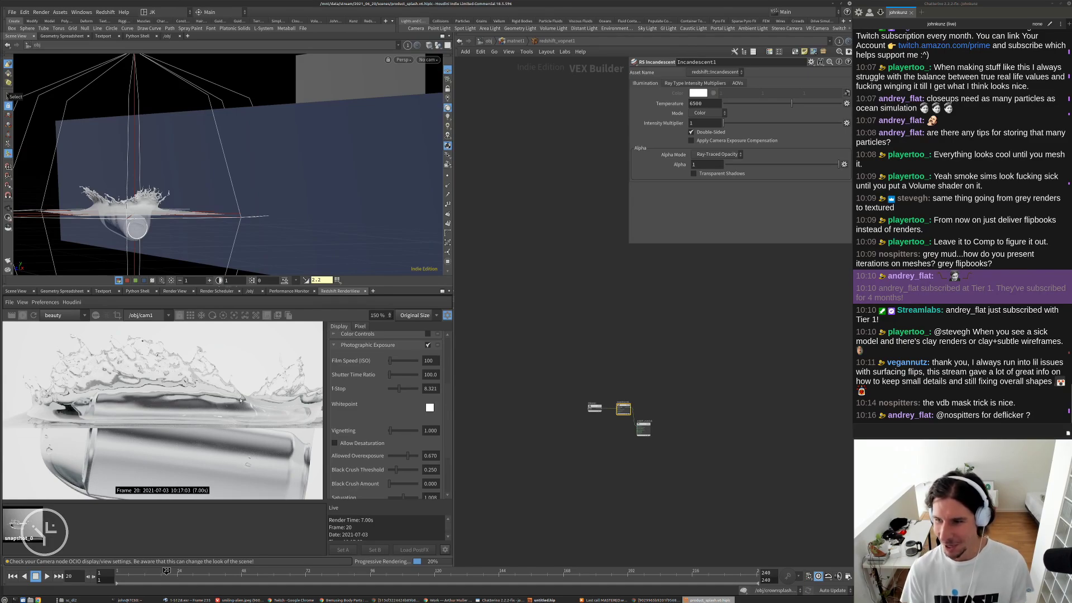
scroll(558, 413, up, 4)
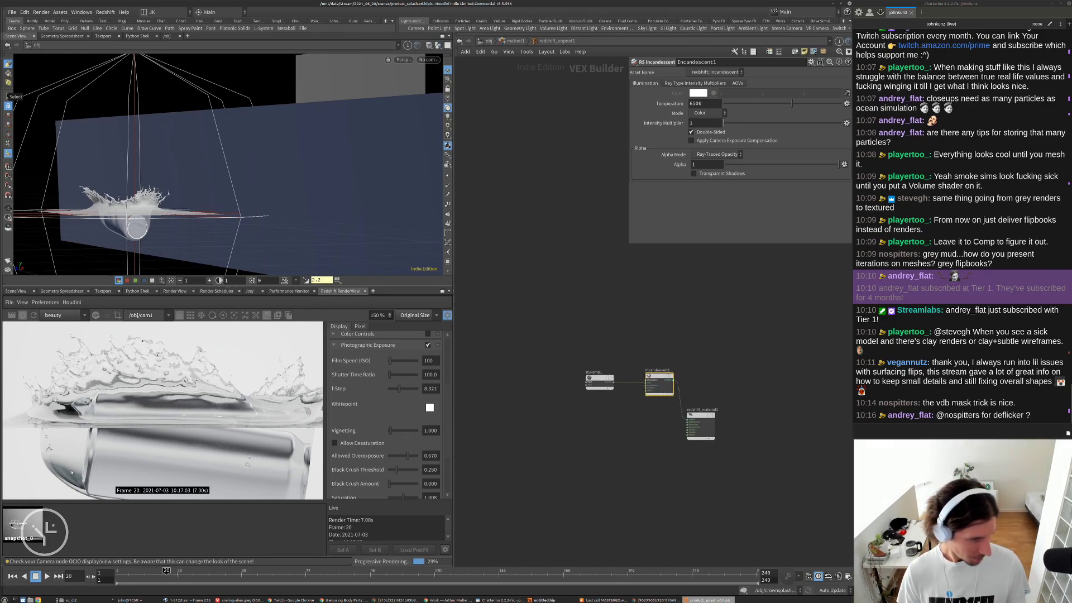
scroll(75, 416, down, 2)
scroll(116, 369, up, 2)
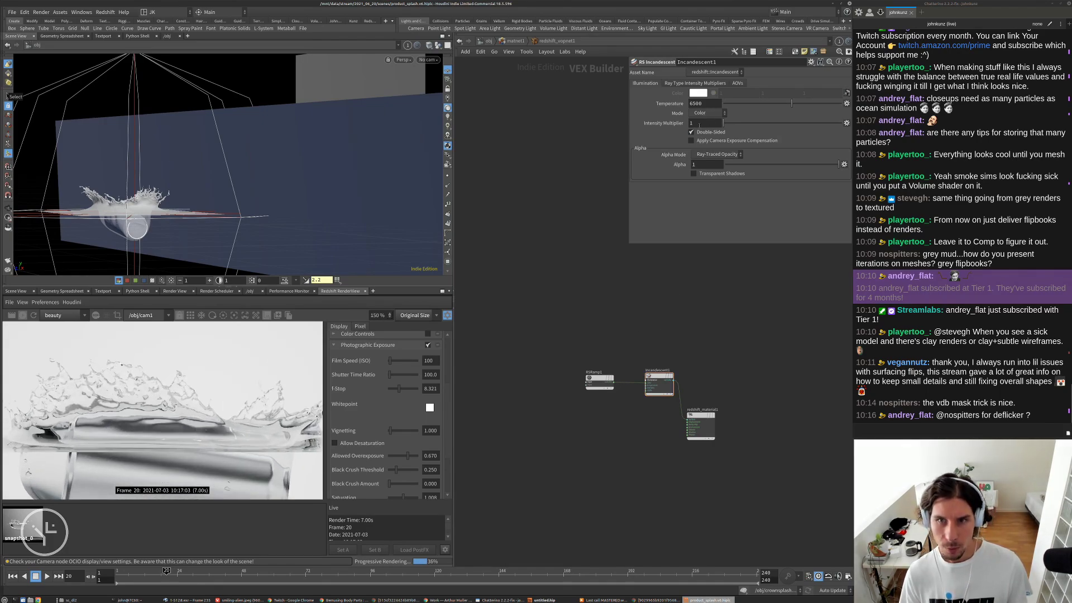
- Add a point at about 0.451 to the RSRamp1 ramp and set its color to black (0, 0, 0)
scroll(605, 388, up, 3)
click(597, 378)
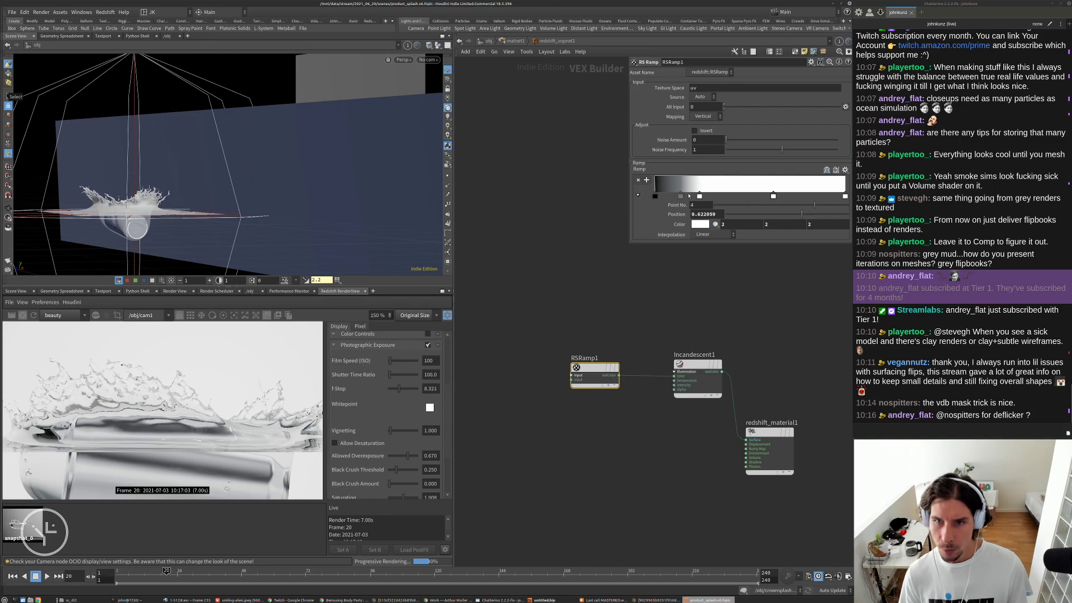
click(700, 224)
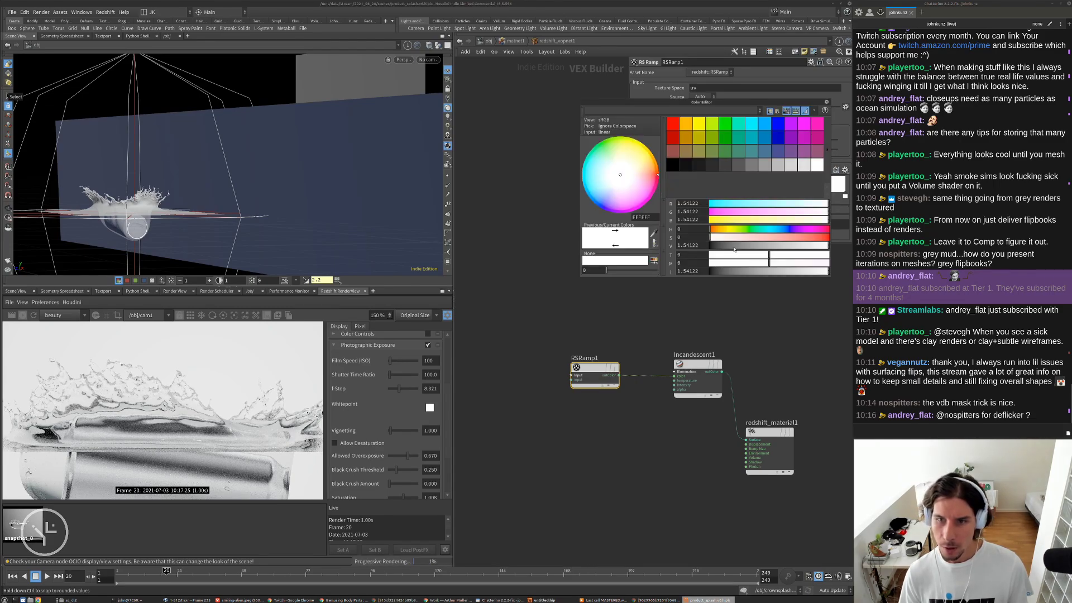
click(722, 246)
drag(722, 246, 703, 247)
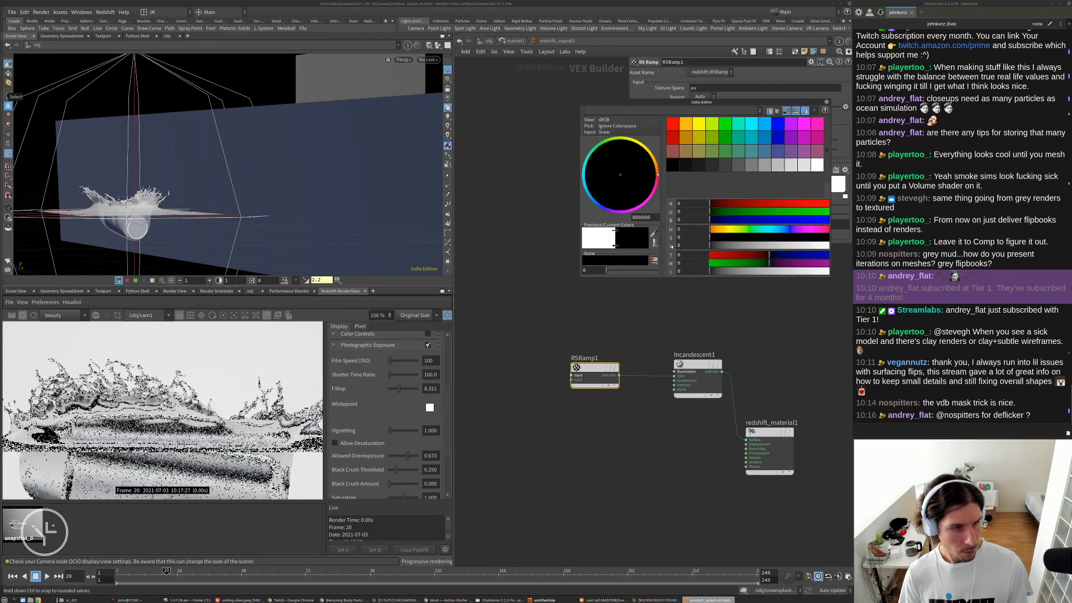
- Inspect the splash's crown and reflections in the updated render, and close the color editor
scroll(78, 387, up, 5)
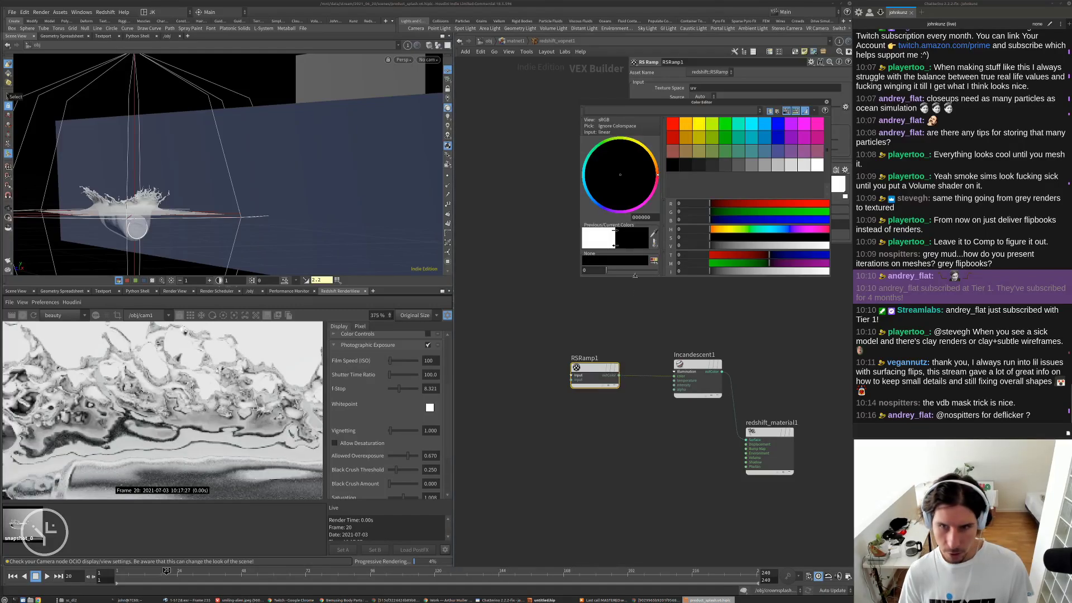
drag(715, 272, 491, 275)
scroll(78, 396, down, 5)
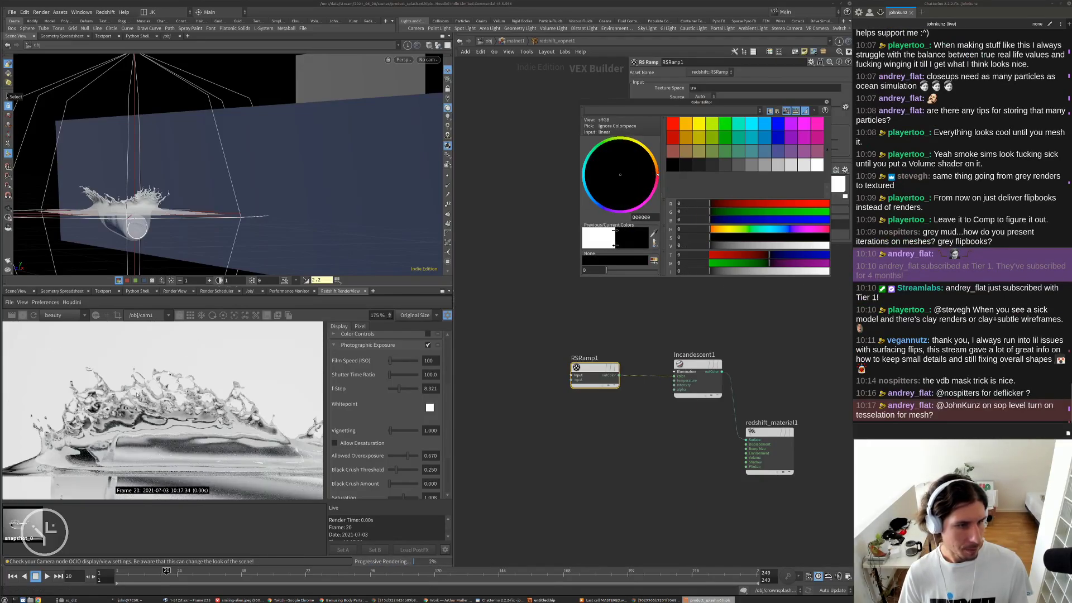
scroll(73, 396, up, 5)
scroll(215, 361, up, 2)
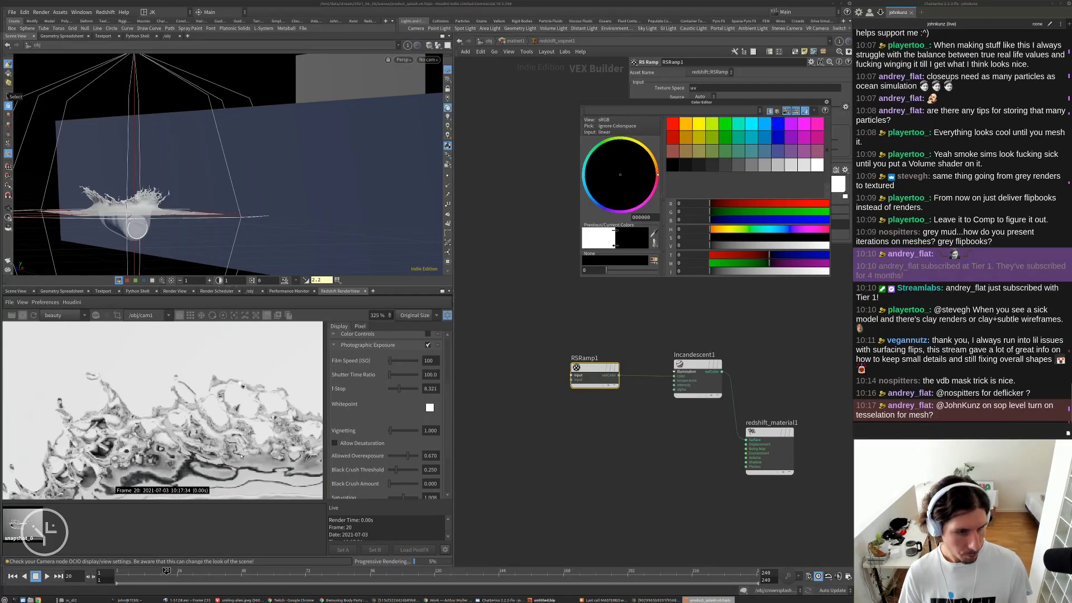
scroll(177, 368, down, 8)
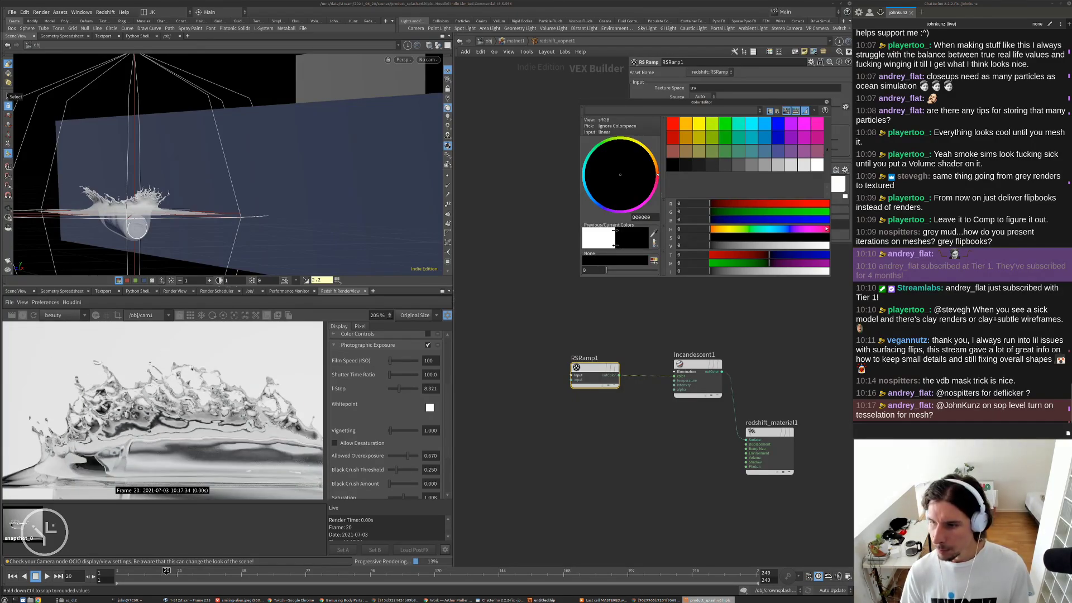
click(793, 383)
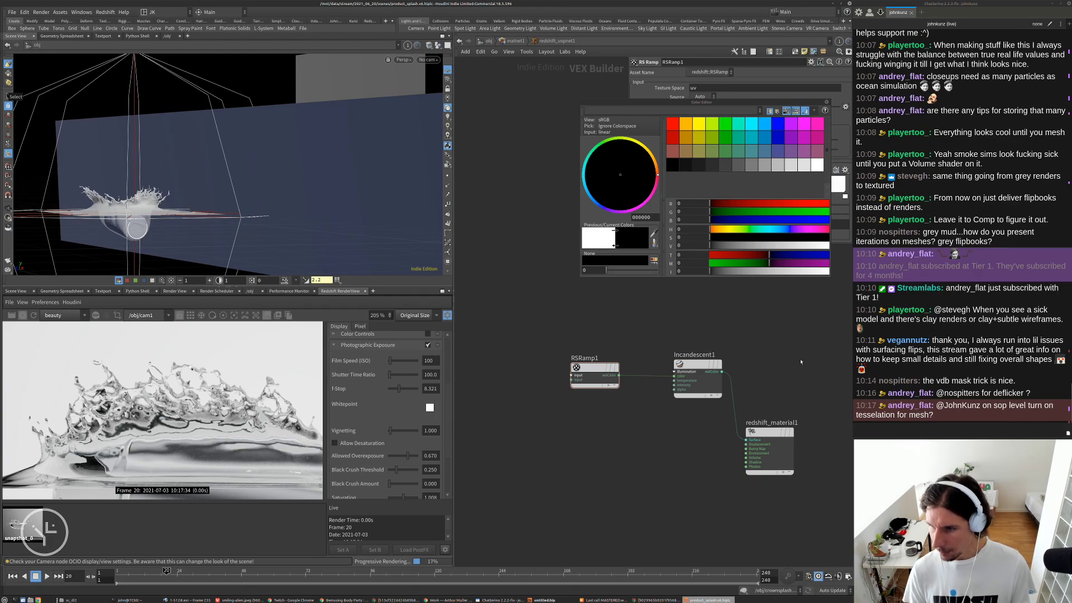
click(826, 102)
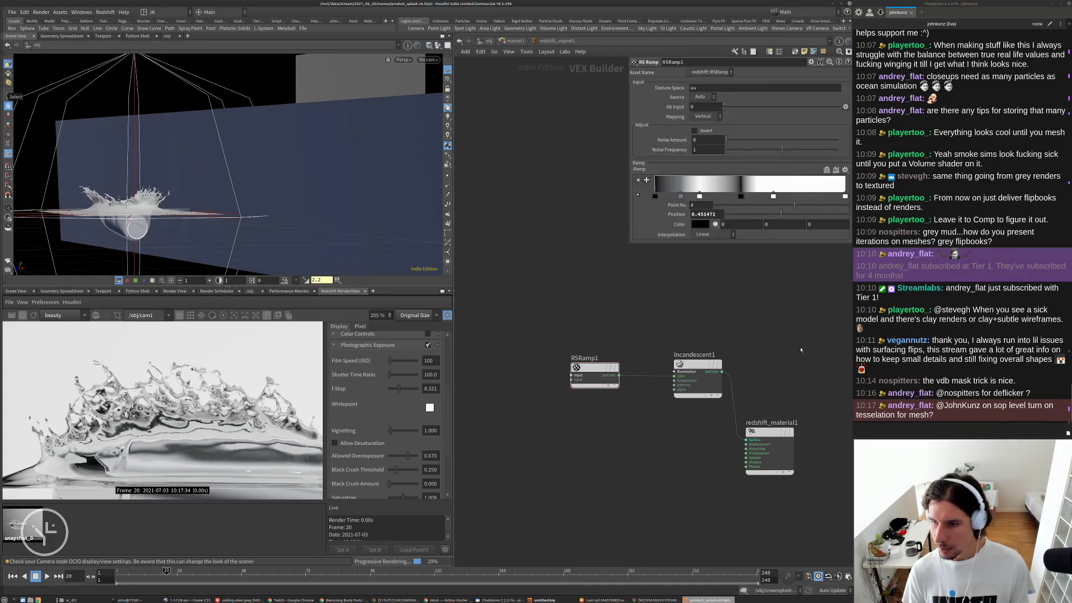
- Return to the object level and enable Redshift tessellation on the post_sim_fluid object
middle_drag(789, 344, 758, 364)
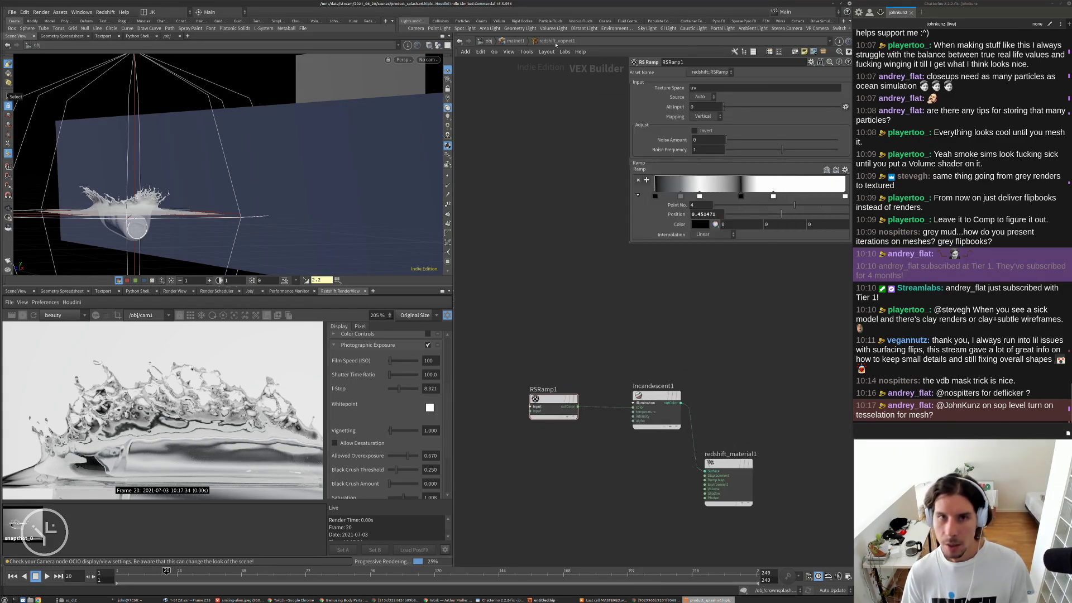
key(u)
key(u)
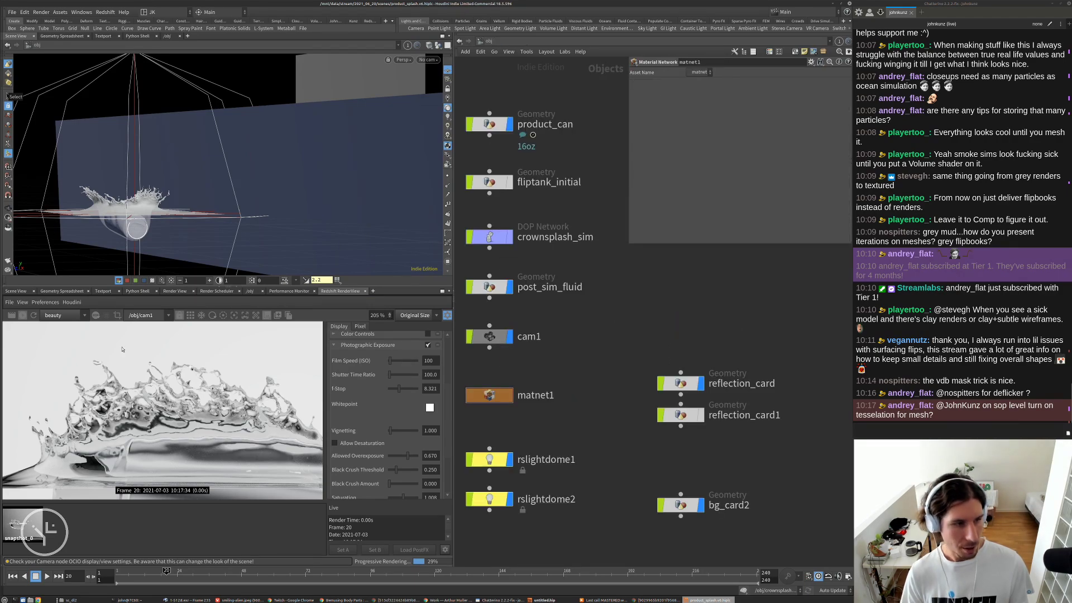
click(27, 317)
scroll(536, 335, down, 4)
scroll(576, 379, up, 4)
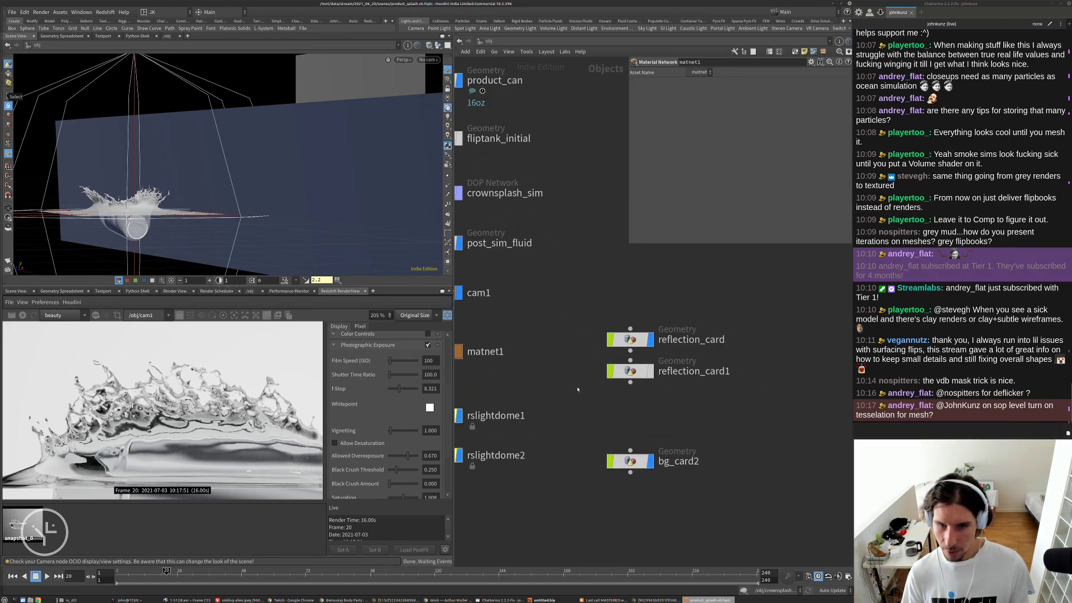
middle_drag(577, 387, 644, 358)
scroll(522, 271, down, 2)
click(513, 231)
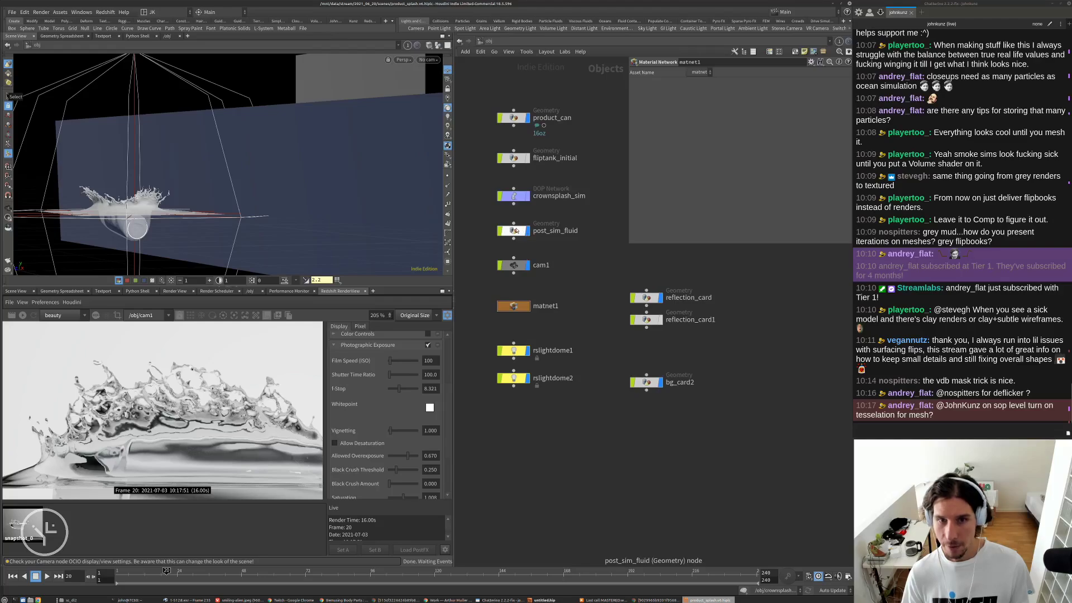
click(710, 83)
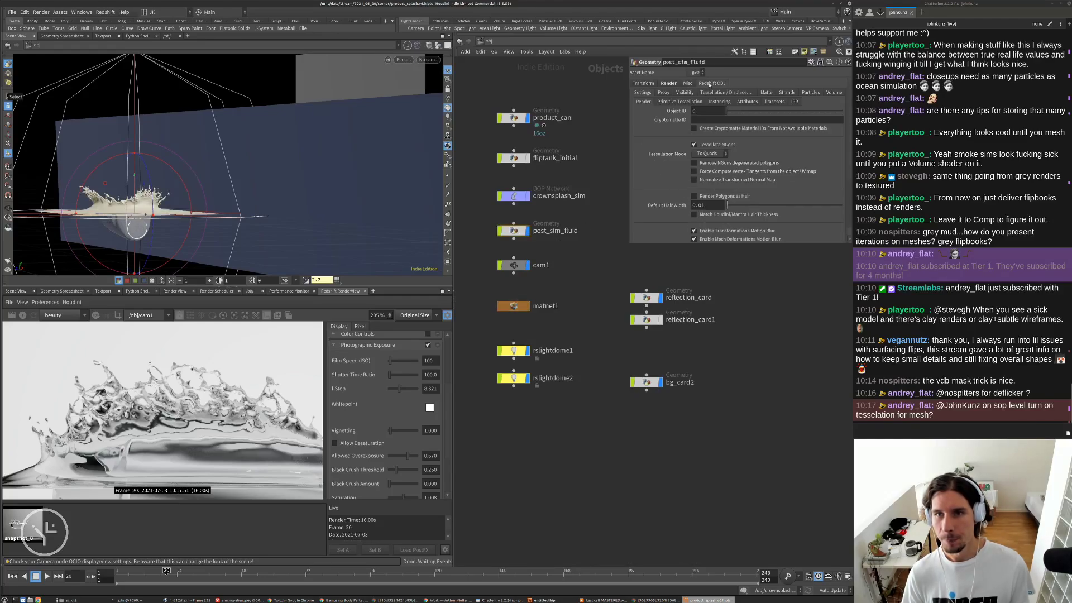
click(720, 93)
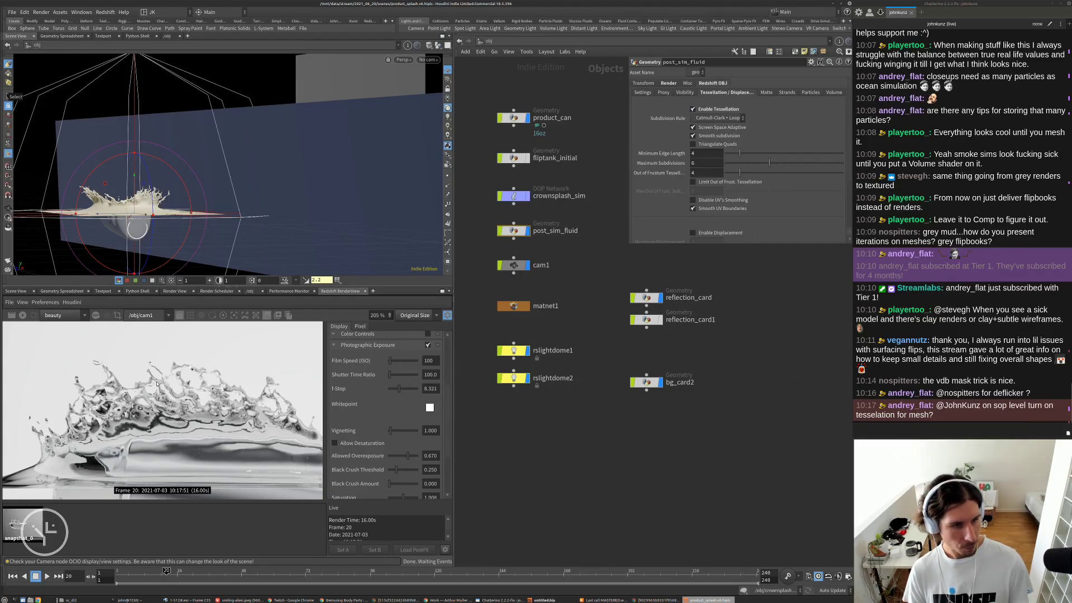
- Compare the live tessellated splash render with the stored snapshots at close range
scroll(157, 384, up, 2)
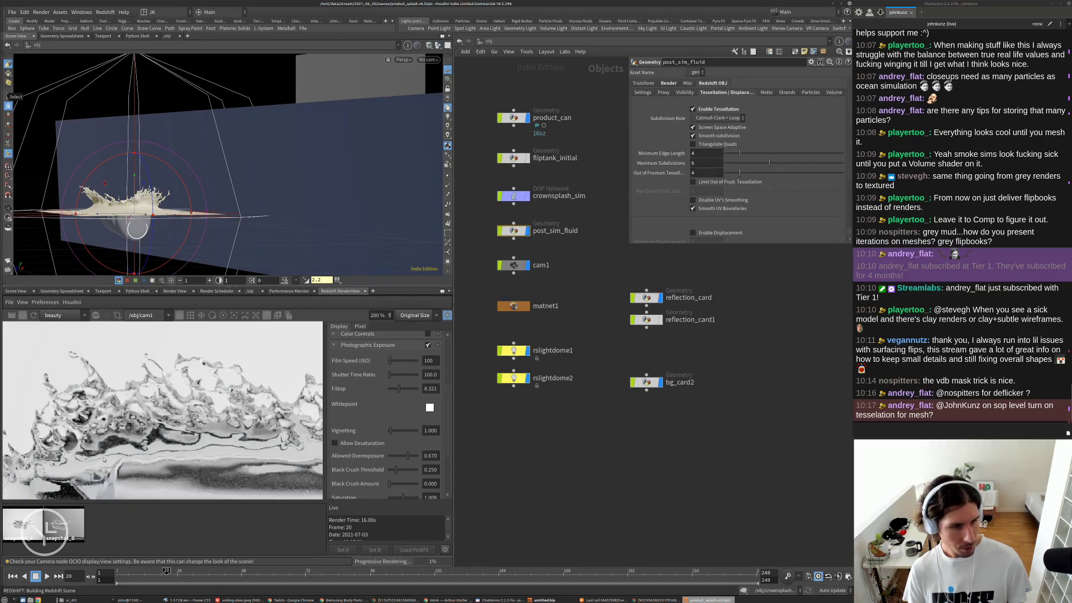
scroll(111, 480, up, 4)
click(71, 528)
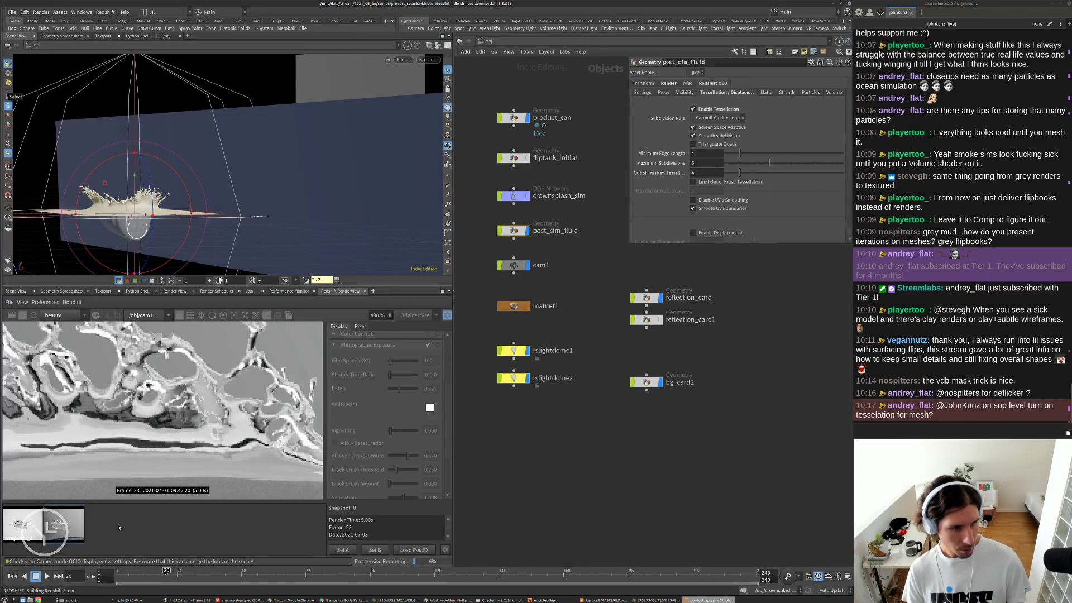
click(29, 526)
click(162, 531)
click(30, 527)
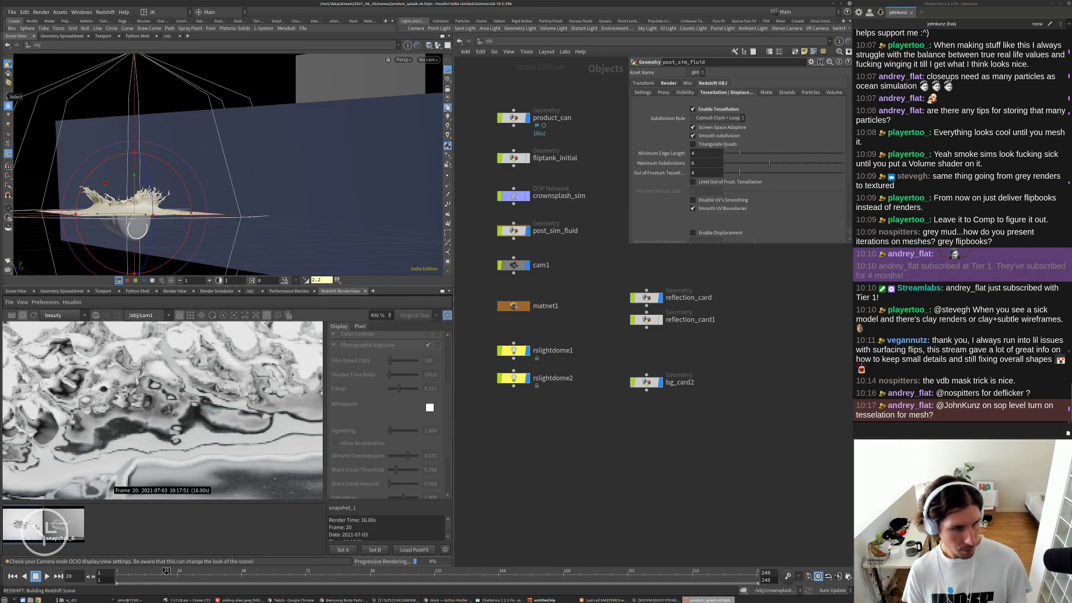
click(111, 531)
click(25, 527)
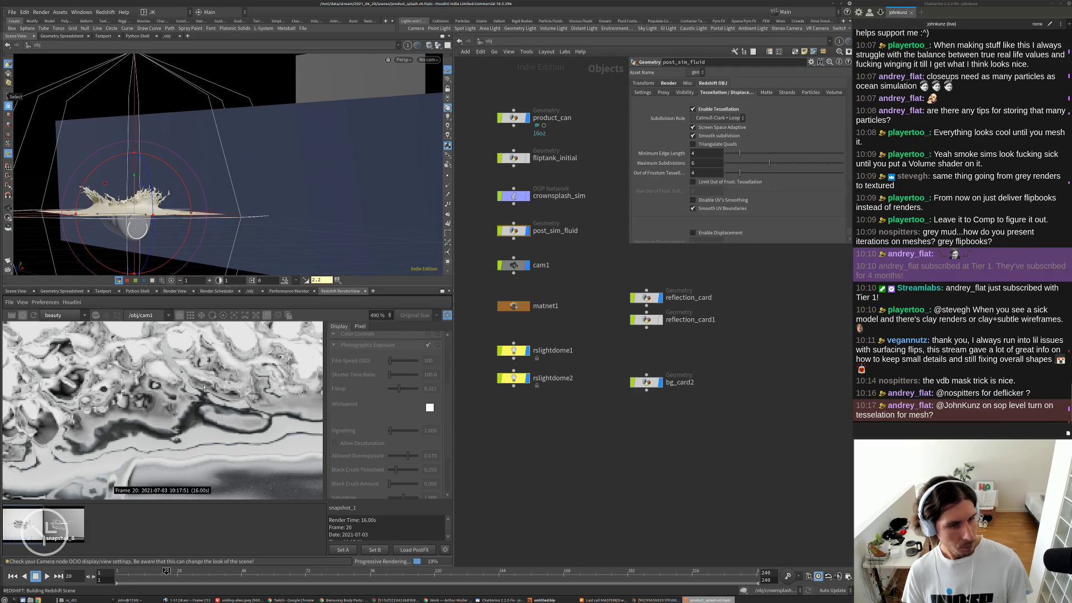
scroll(204, 387, down, 3)
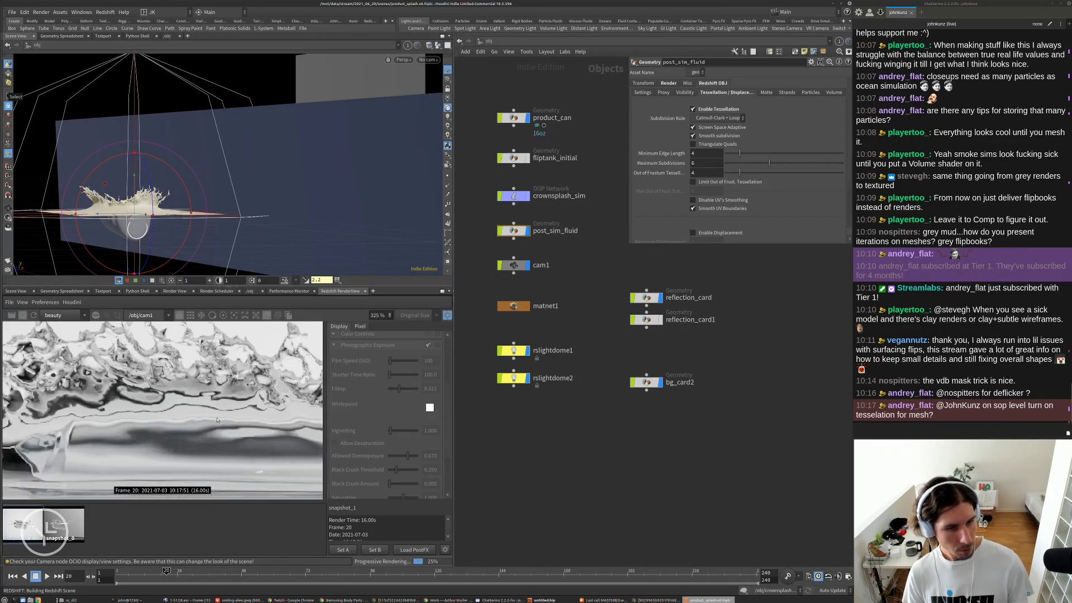
click(161, 536)
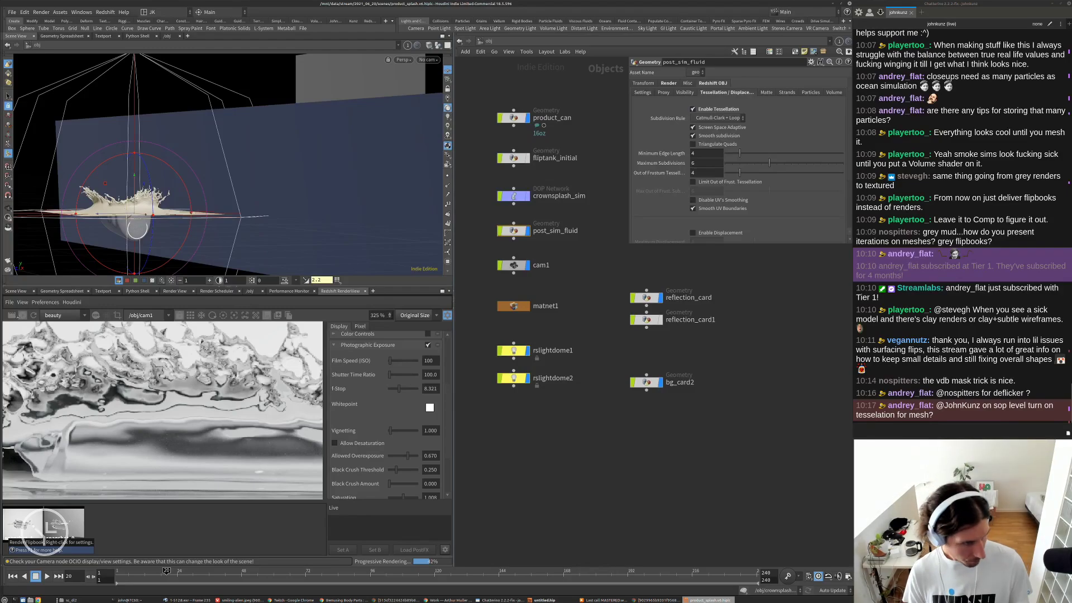
alt+right_drag(177, 417, 128, 410)
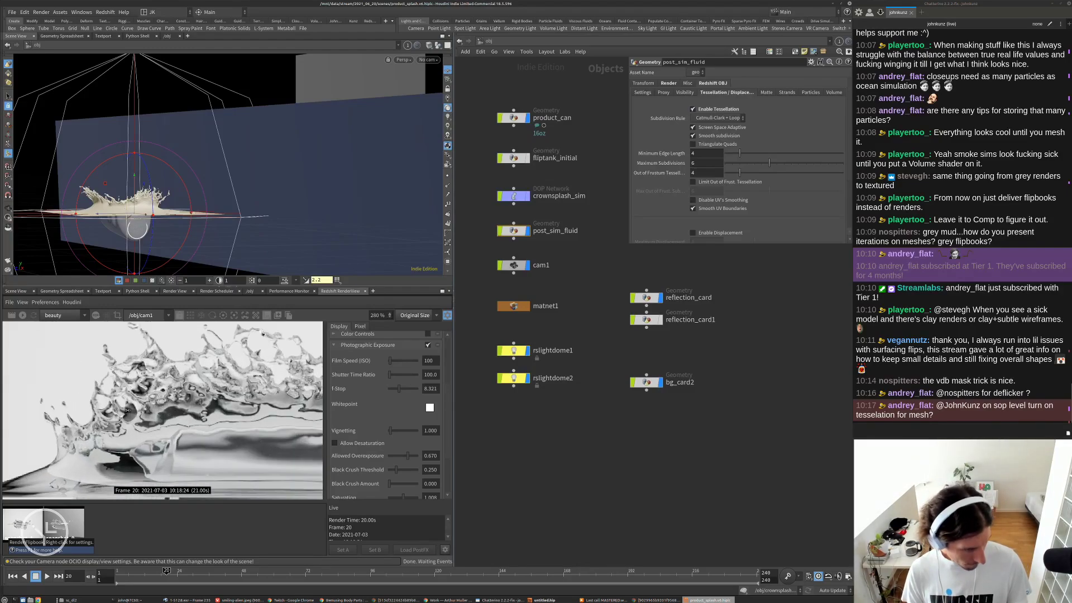
- Examine the polygon density of the splash mesh up close in the 3D viewport
key(Escape)
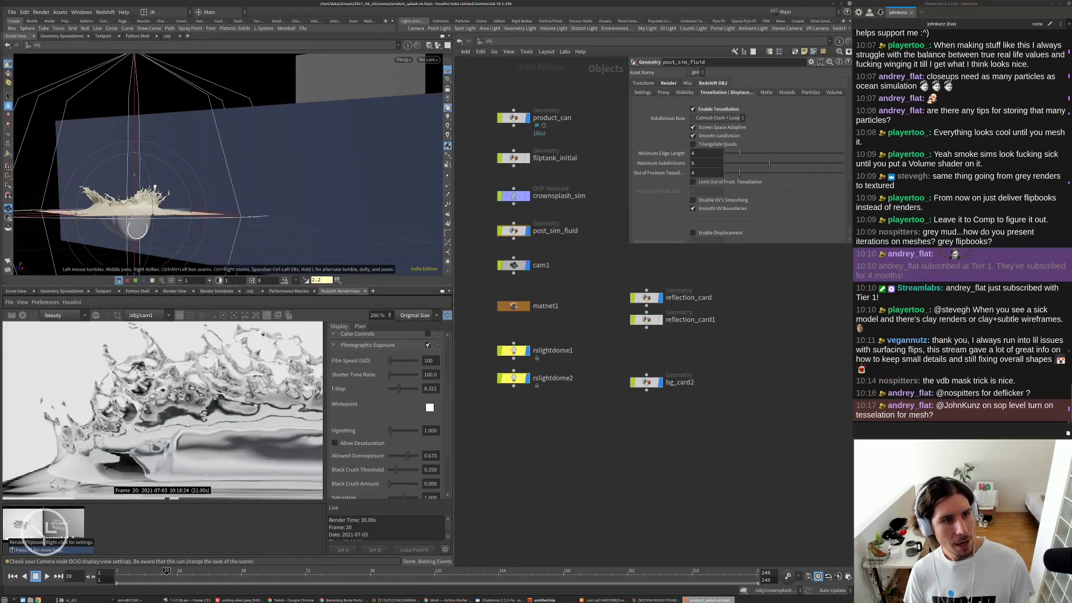
right_drag(392, 105, 341, 131)
middle_drag(223, 136, 295, 116)
right_drag(296, 115, 267, 183)
drag(267, 182, 245, 177)
middle_drag(246, 177, 258, 162)
right_drag(258, 161, 223, 181)
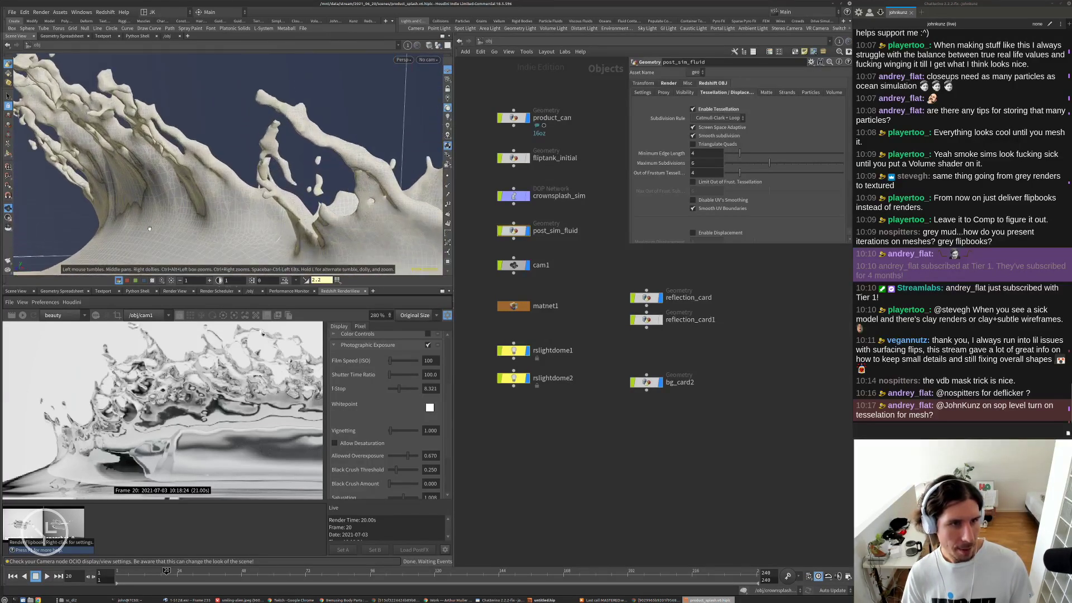
middle_drag(208, 180, 233, 184)
drag(234, 184, 223, 220)
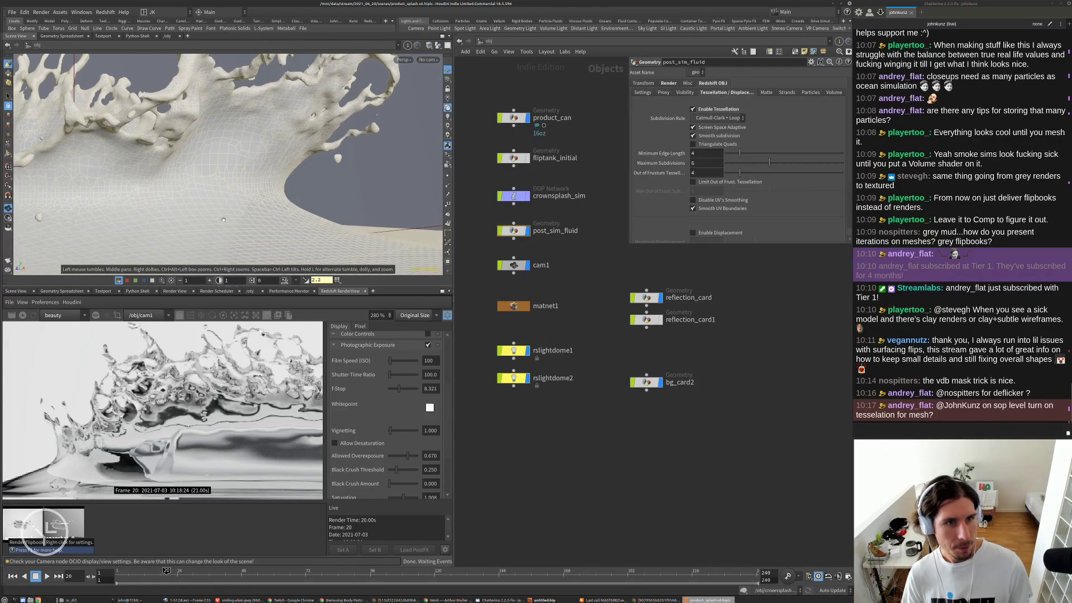
right_drag(257, 141, 336, 111)
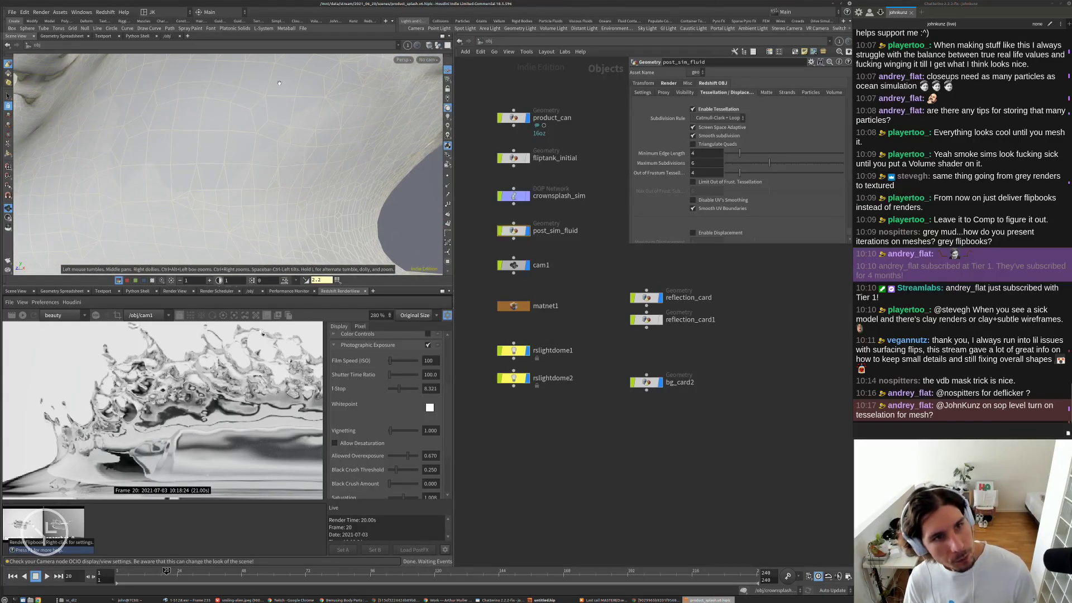
drag(254, 100, 238, 188)
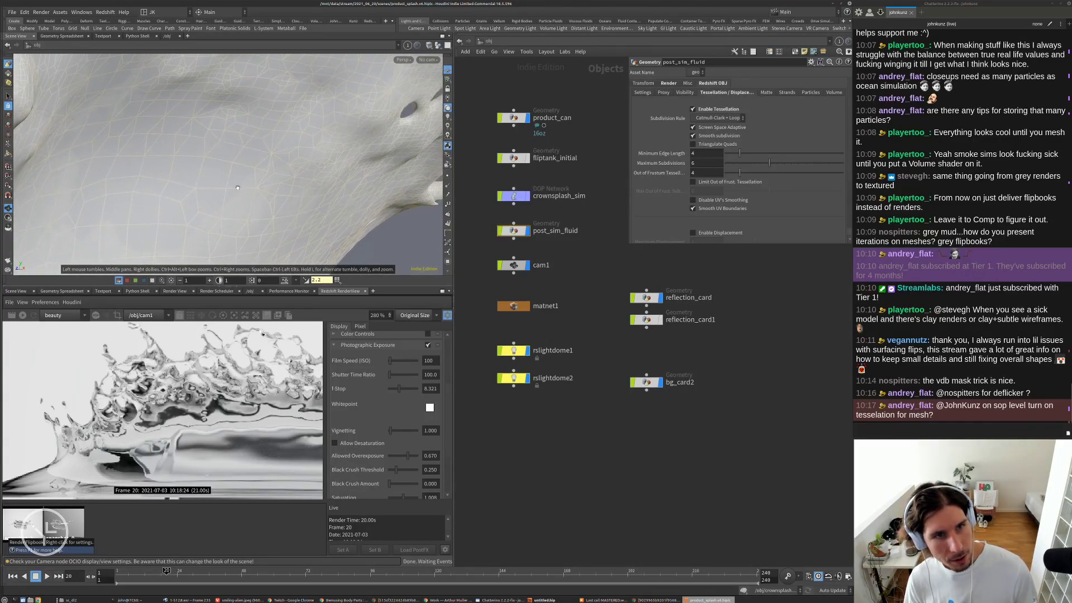
- Set post_sim_fluid's minimum edge length to 2 and maximum subdivisions to 7 in its tessellation settings
double_click(707, 153)
text(2)
key(Return)
double_click(709, 163)
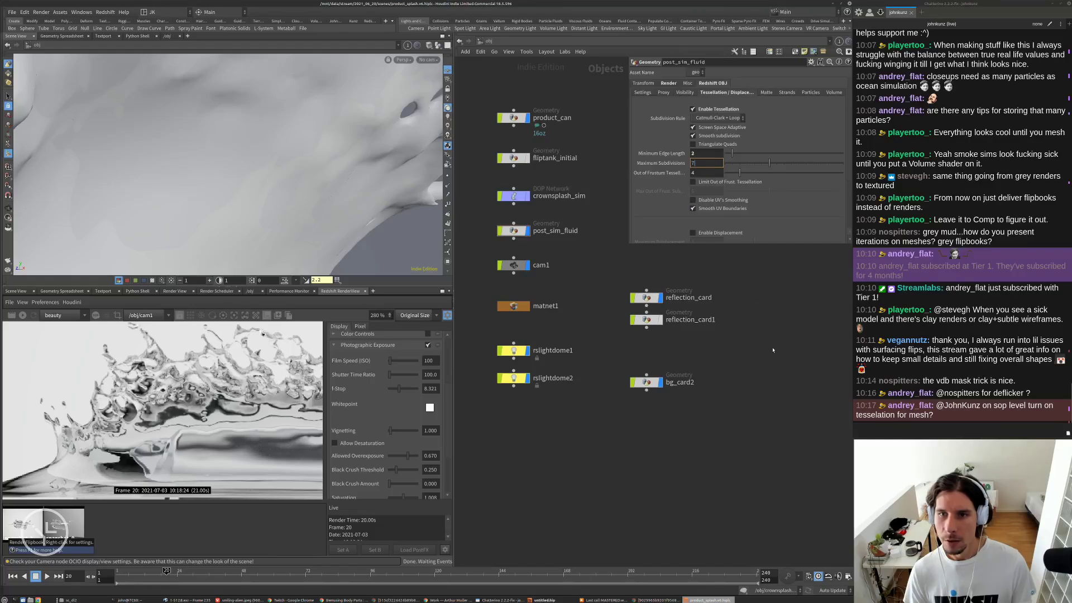
text(7)
key(Return)
- Restart the render and examine the splash and can with the finer tessellation
scroll(183, 405, down, 5)
click(22, 315)
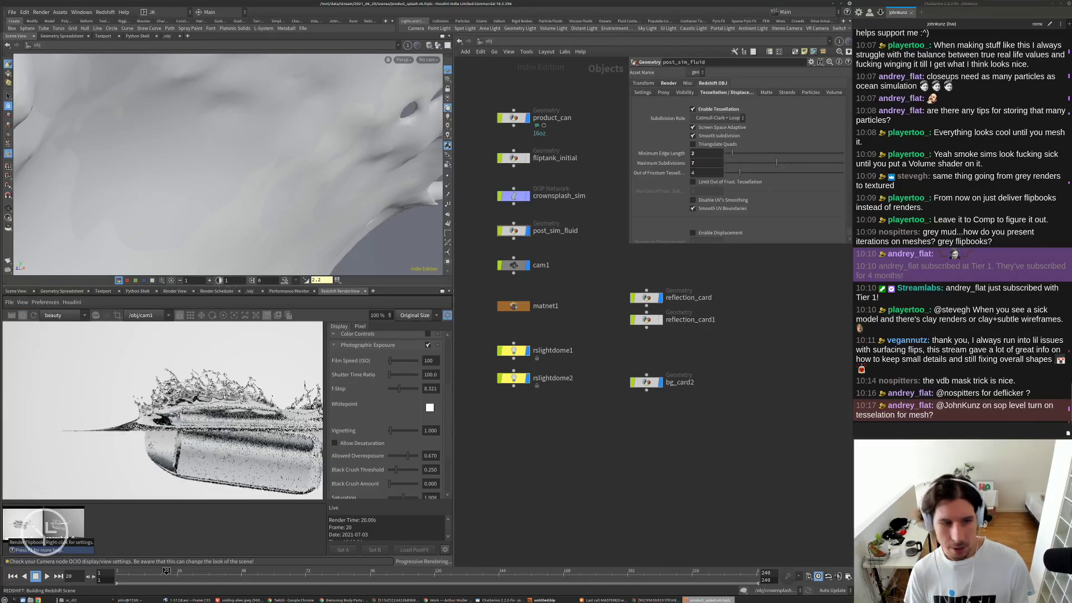
scroll(190, 405, up, 5)
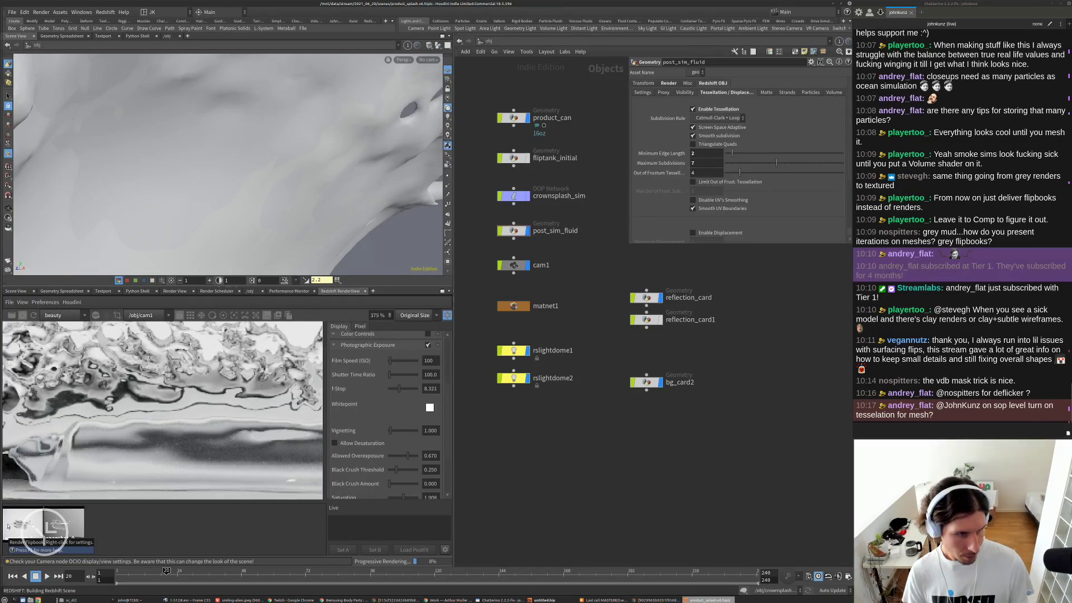
scroll(104, 408, down, 2)
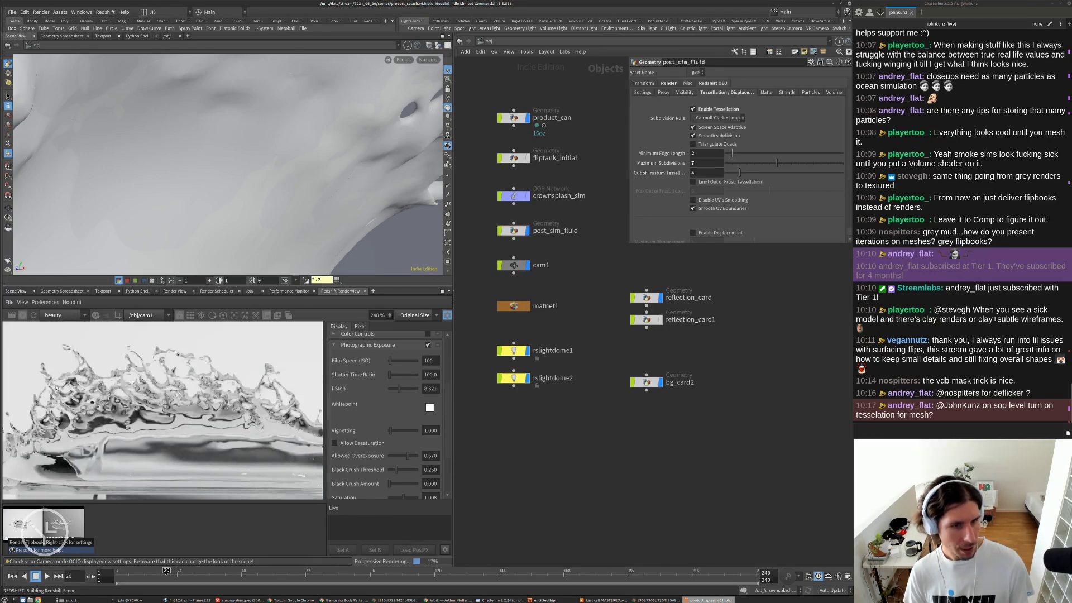
scroll(55, 387, down, 4)
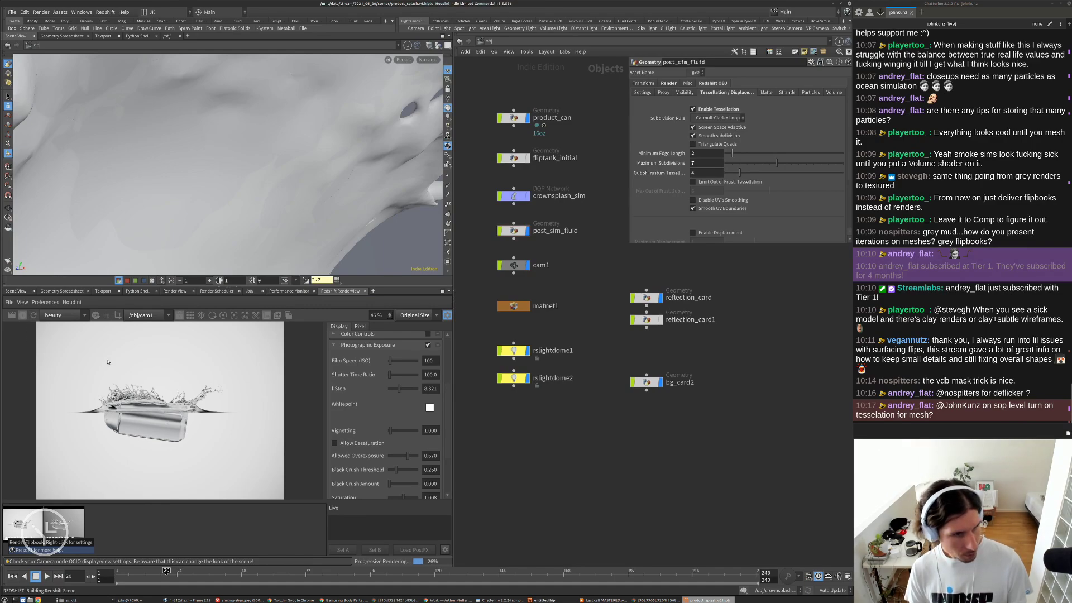
scroll(239, 458, up, 1)
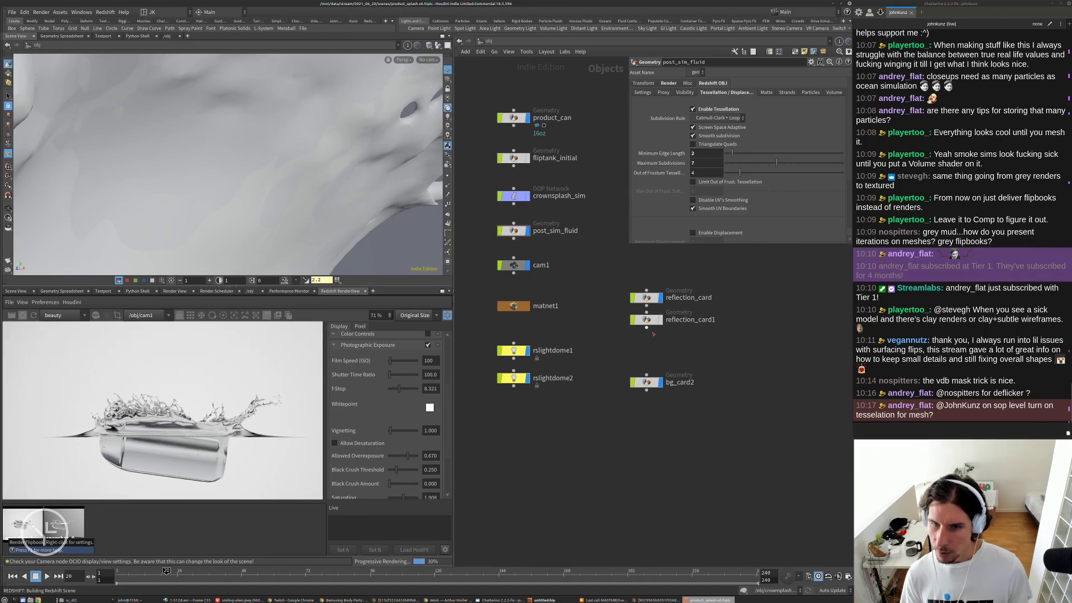
- Set the color of RSRamp1's point 3 to 2, 2, 2 inside the redshift_vopnet1 material in matnet1
double_click(505, 308)
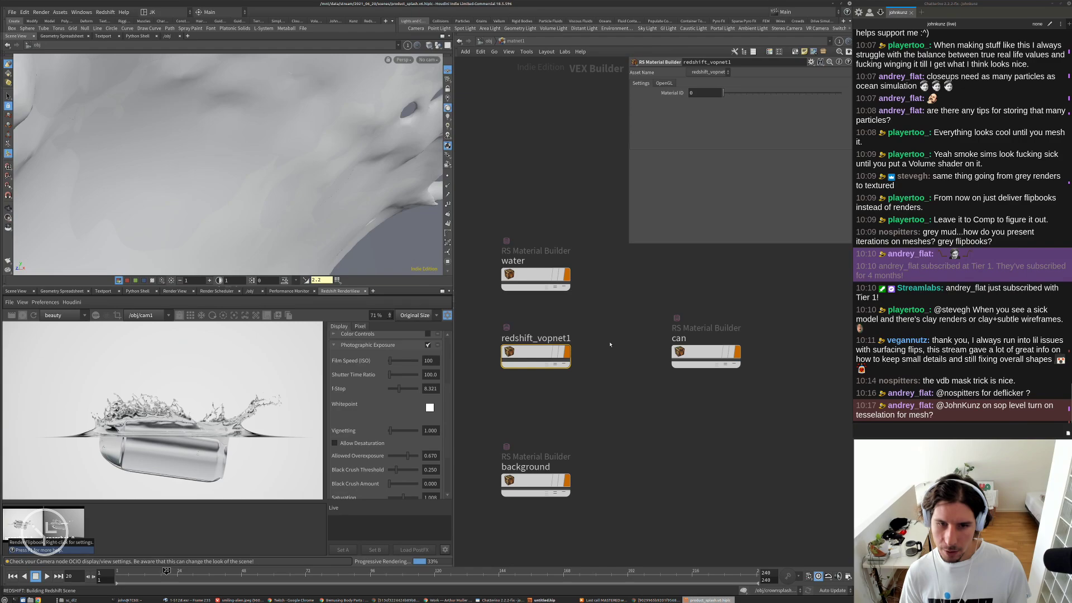
double_click(517, 351)
click(700, 196)
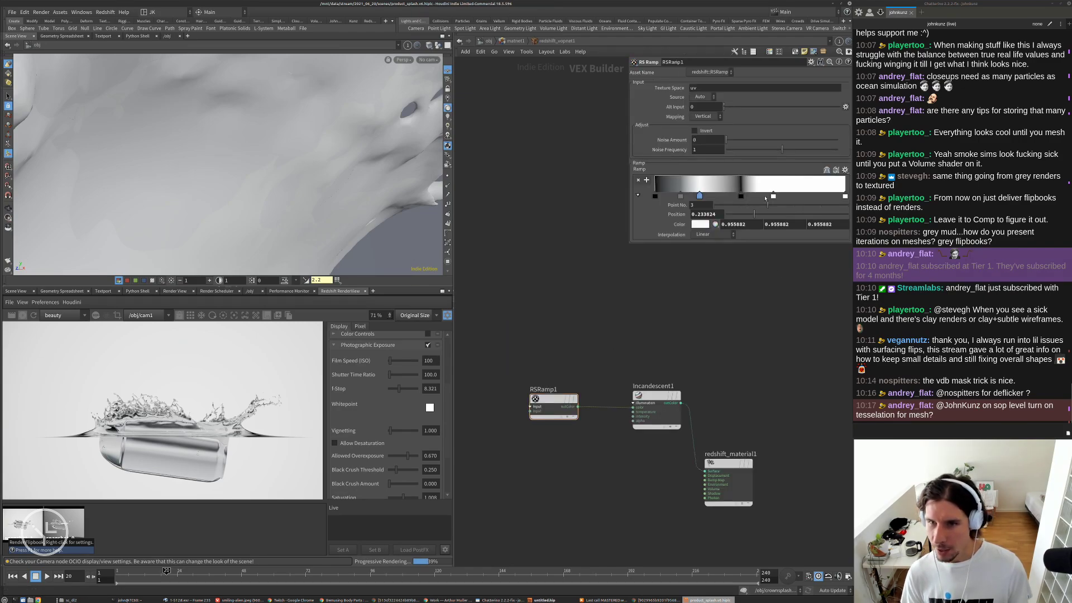
click(773, 196)
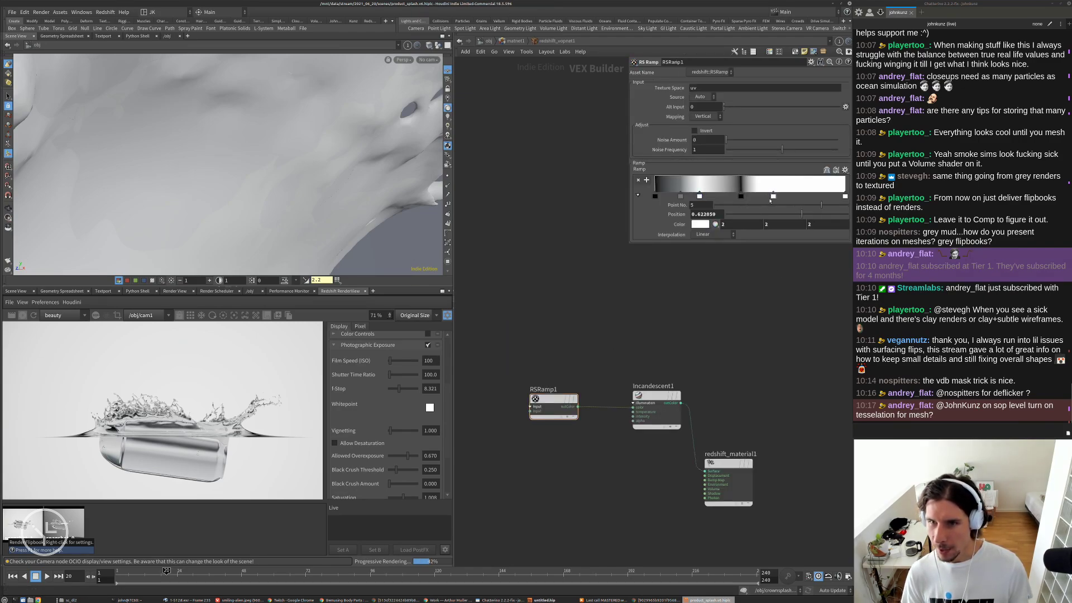
click(700, 196)
double_click(743, 224)
text(2)
key(Tab)
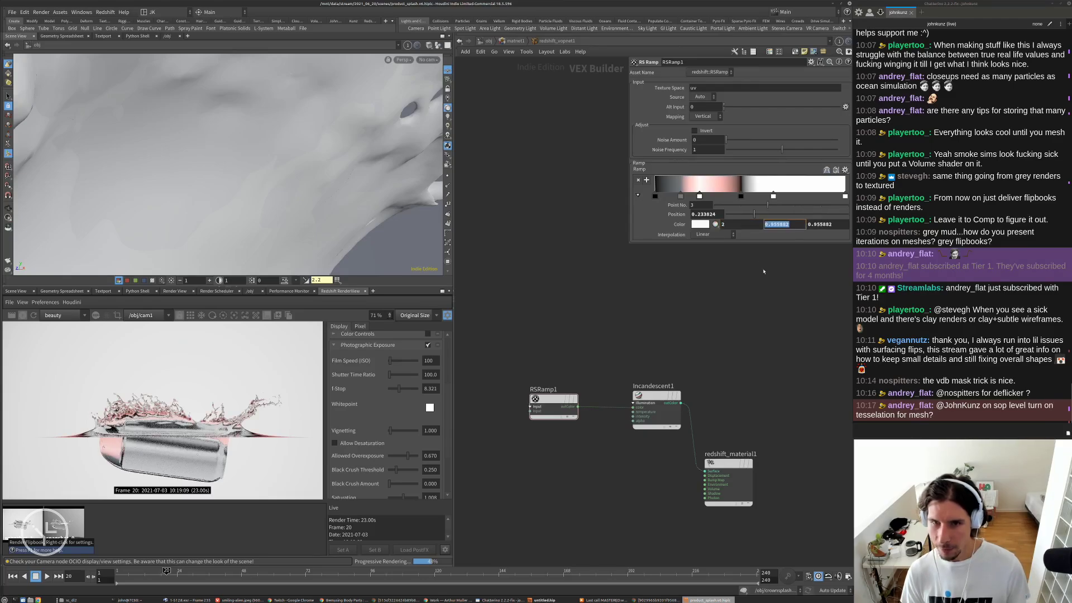
text(2)
key(Tab)
text(2)
key(Tab)
- Examine the splash render up close and raise the color of RSRamp1's point 5 to 4, 4, 4
scroll(120, 413, up, 5)
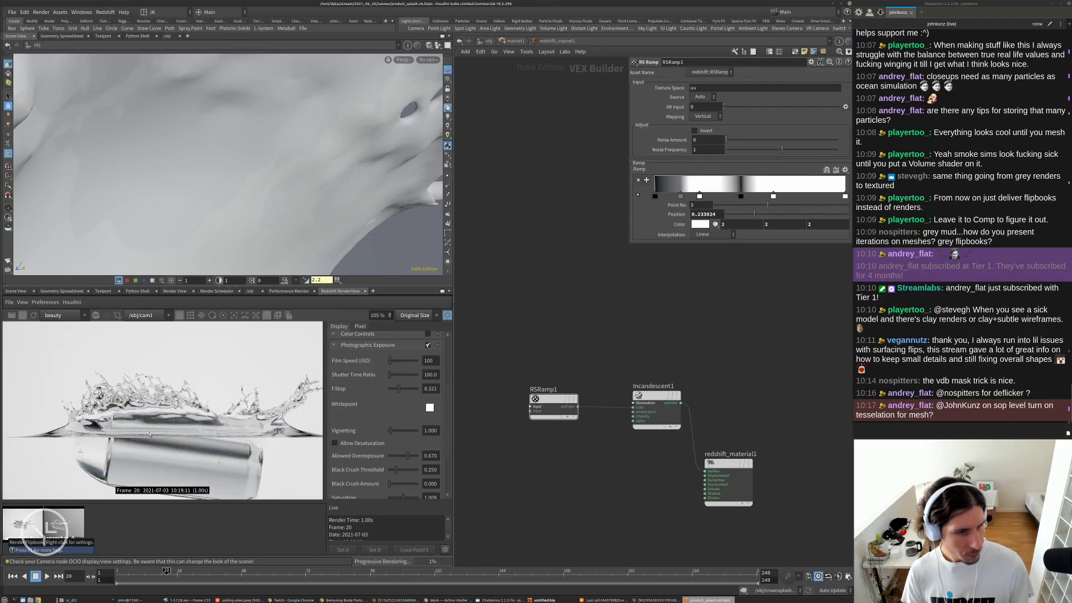
scroll(129, 343, up, 3)
scroll(127, 356, down, 3)
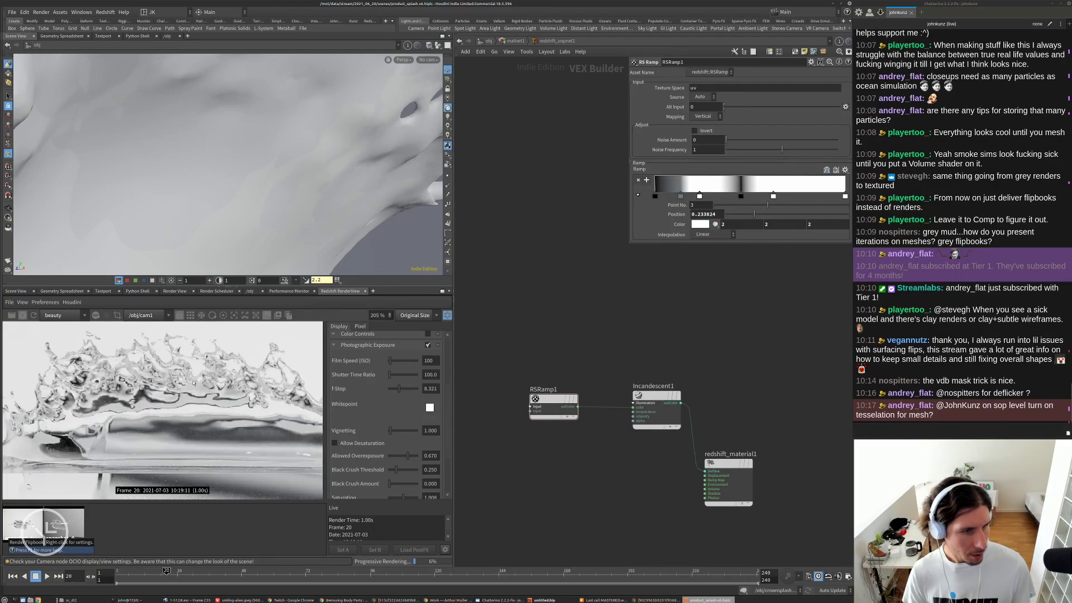
scroll(106, 418, up, 3)
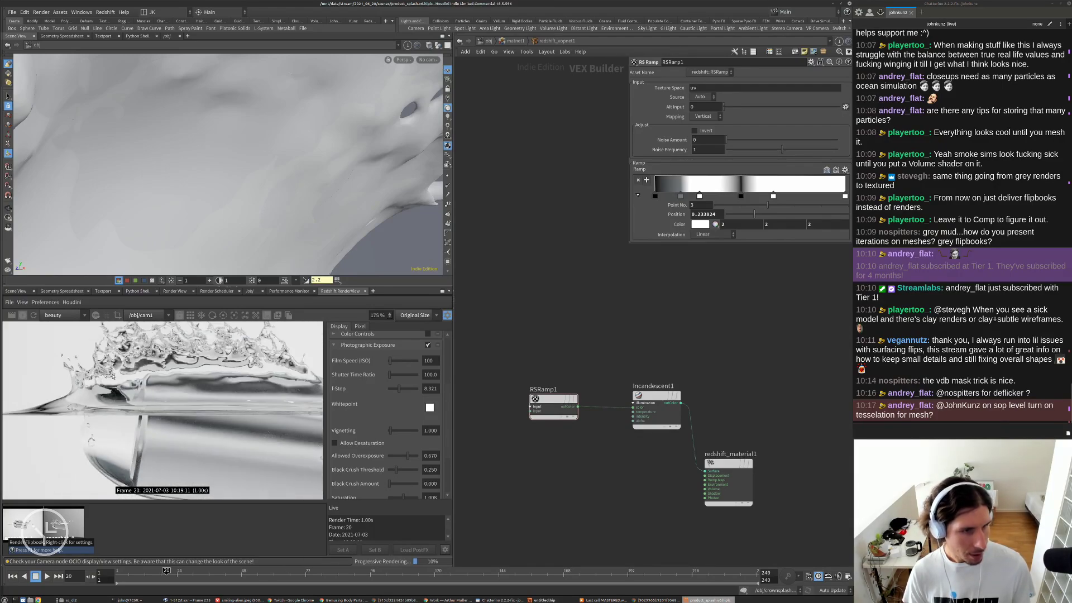
scroll(177, 336, up, 2)
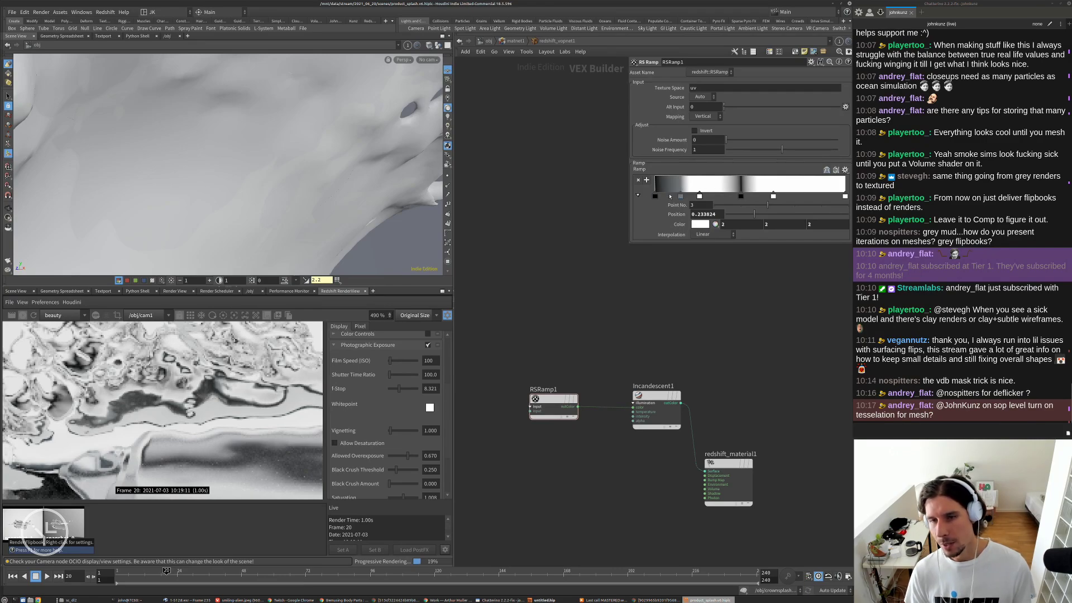
scroll(139, 391, down, 7)
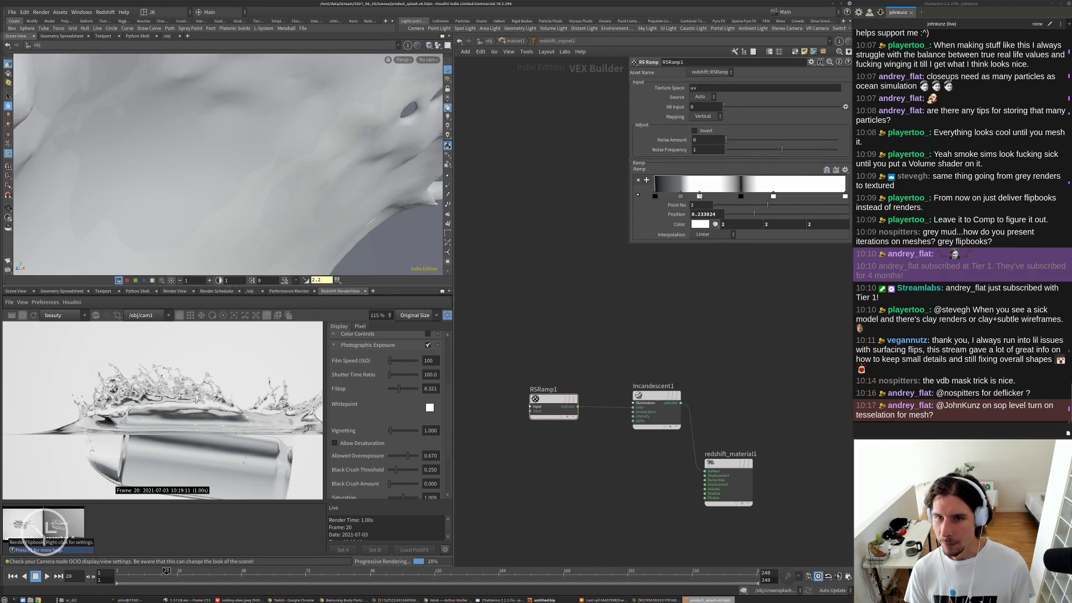
click(774, 196)
click(740, 223)
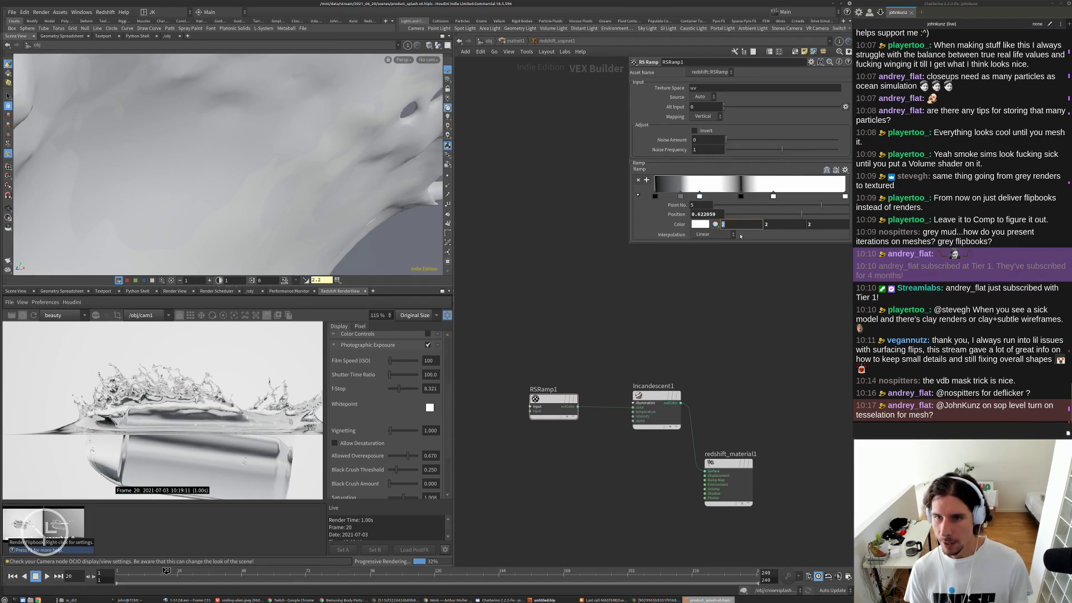
text(4)
key(Tab)
text(4)
key(Tab)
text(4)
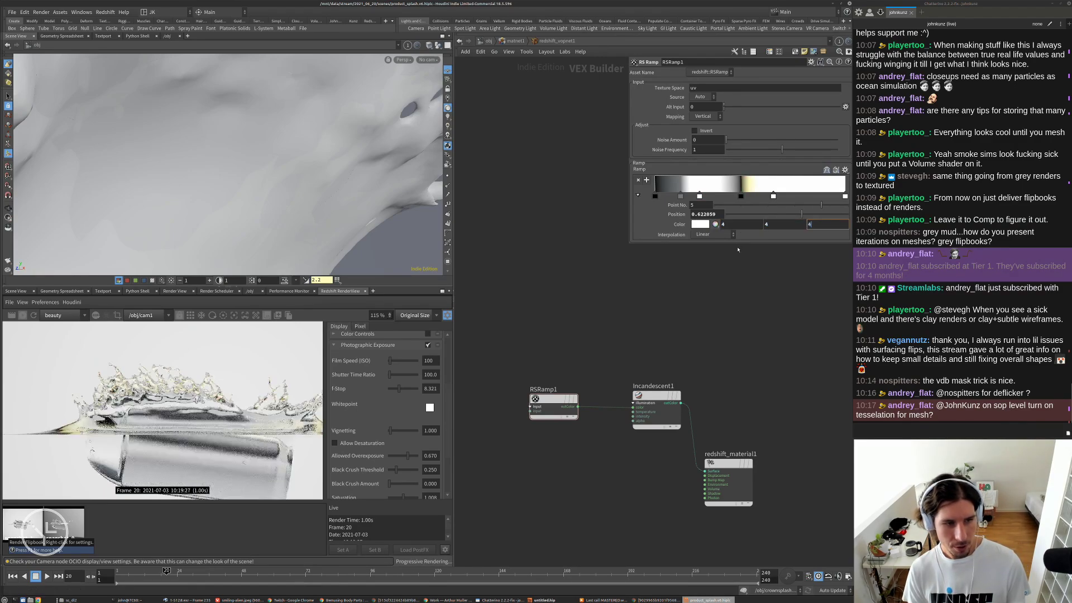
key(Return)
- Delete RSRamp1's end point and move the point with color 4 to position 1
scroll(121, 369, up, 3)
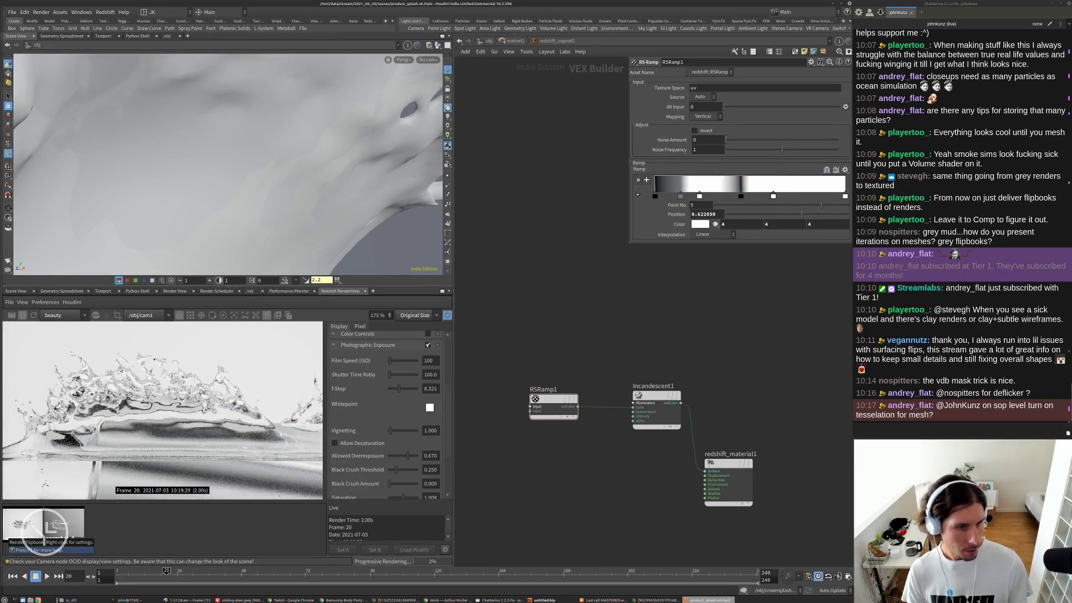
scroll(149, 362, down, 3)
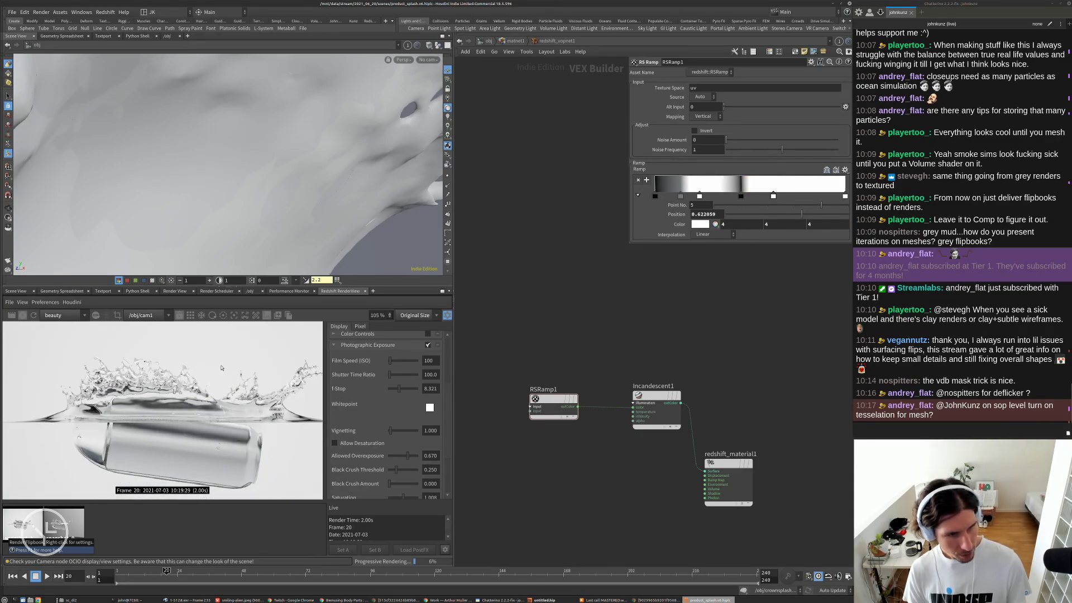
scroll(302, 374, up, 6)
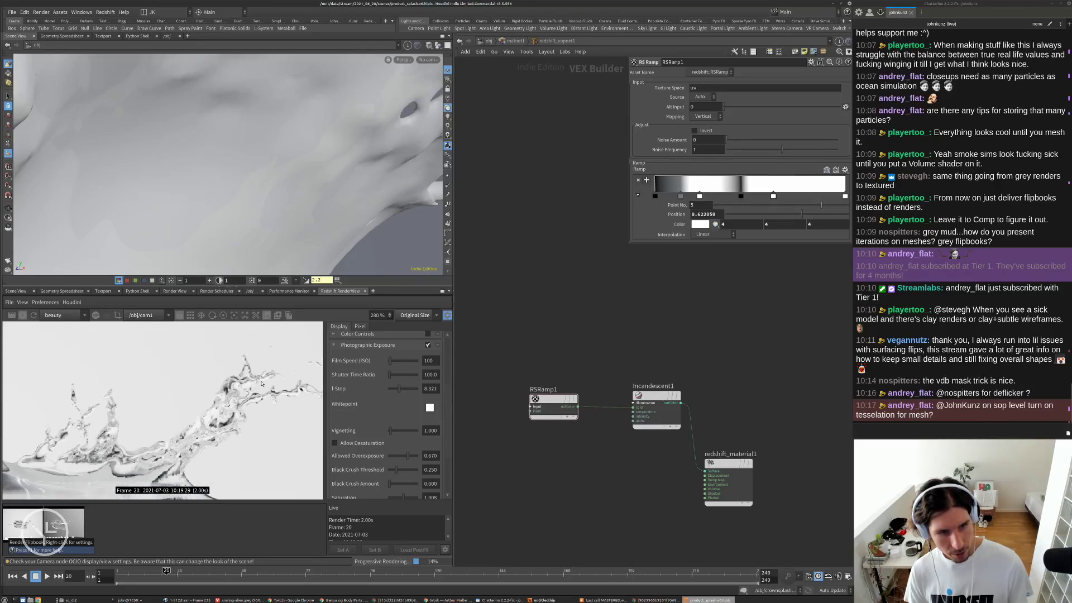
scroll(261, 384, down, 2)
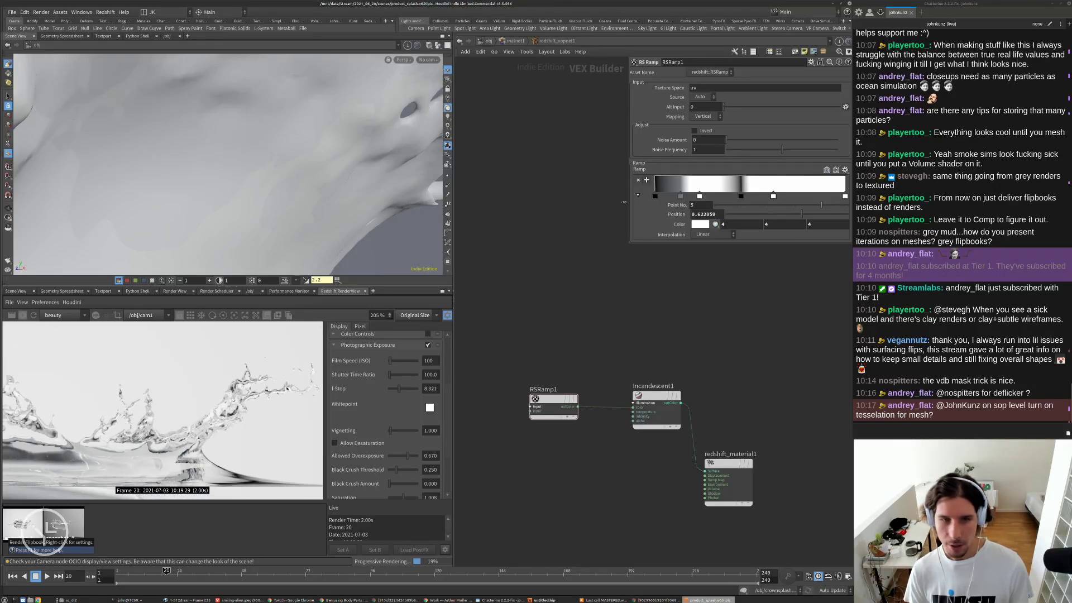
scroll(184, 363, up, 3)
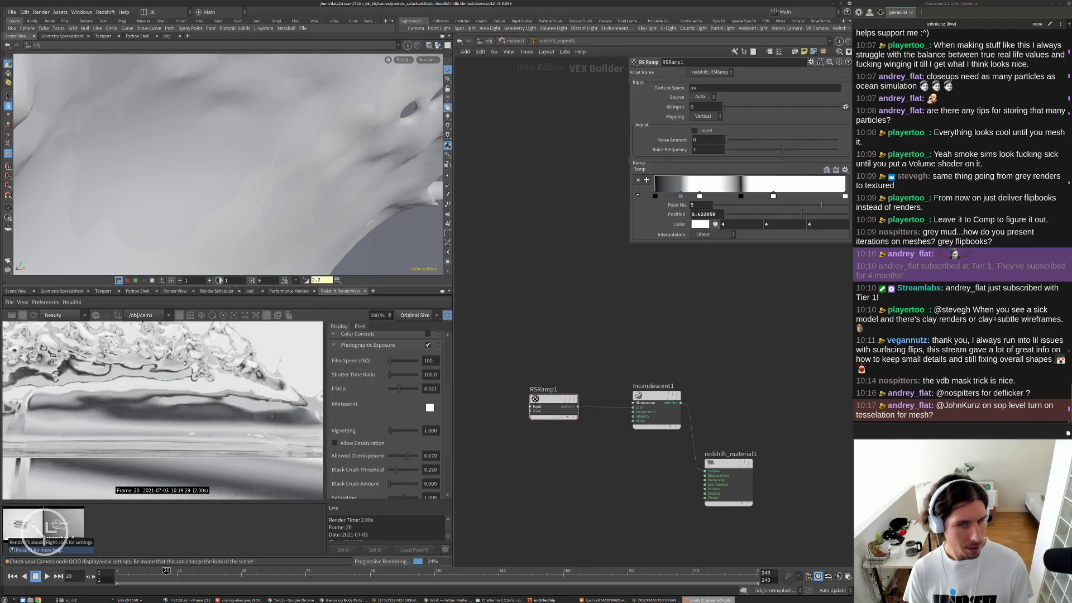
click(845, 196)
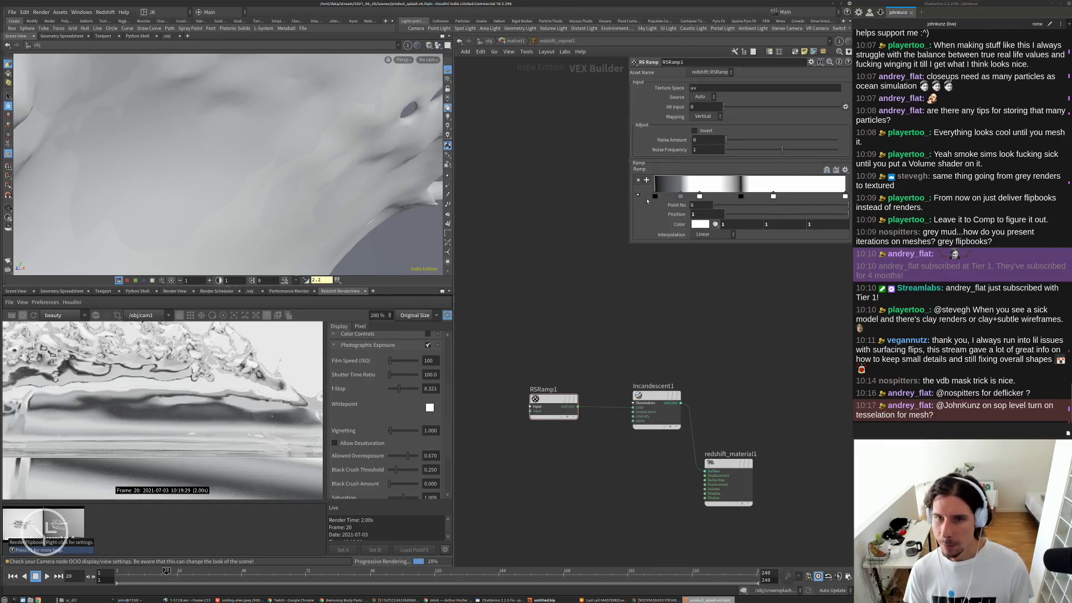
click(638, 180)
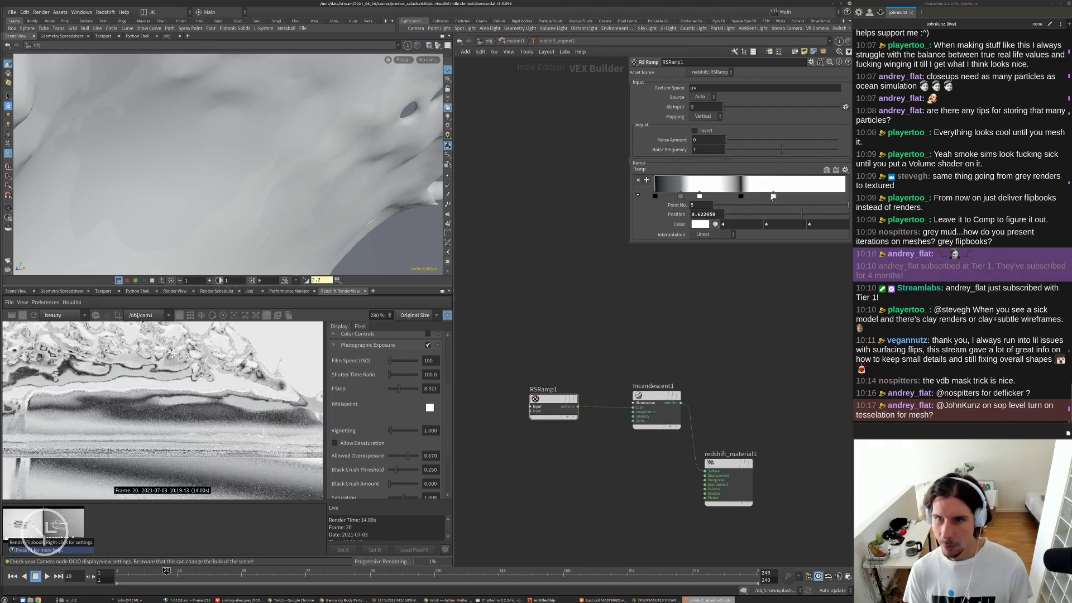
scroll(174, 395, down, 9)
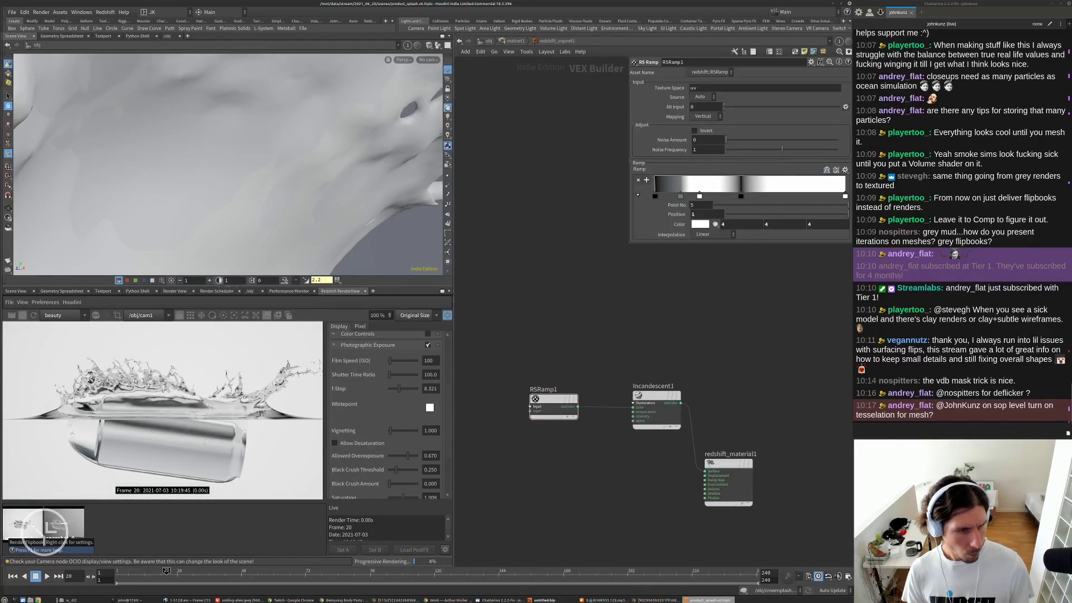
scroll(141, 346, up, 9)
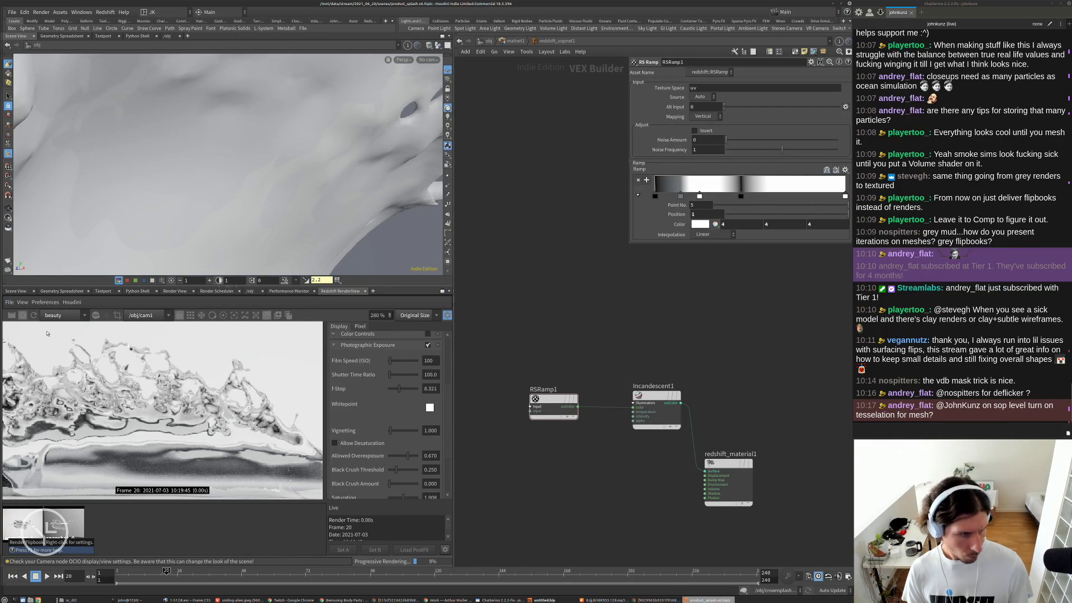
- Stop the live render and double cam1's resolution to 3840 by 3000
click(23, 316)
click(489, 41)
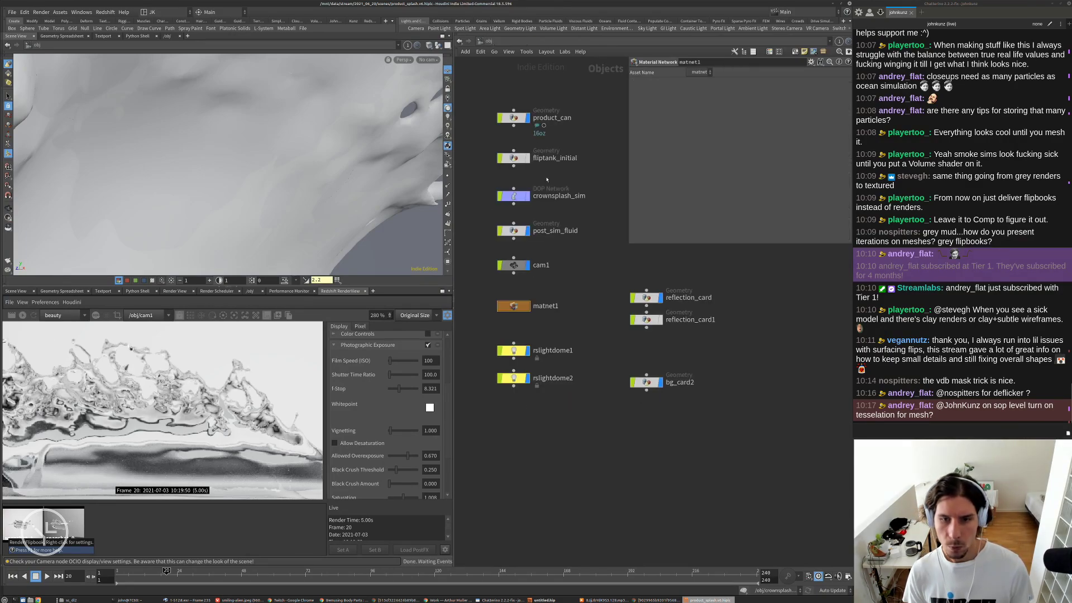
click(514, 265)
click(705, 102)
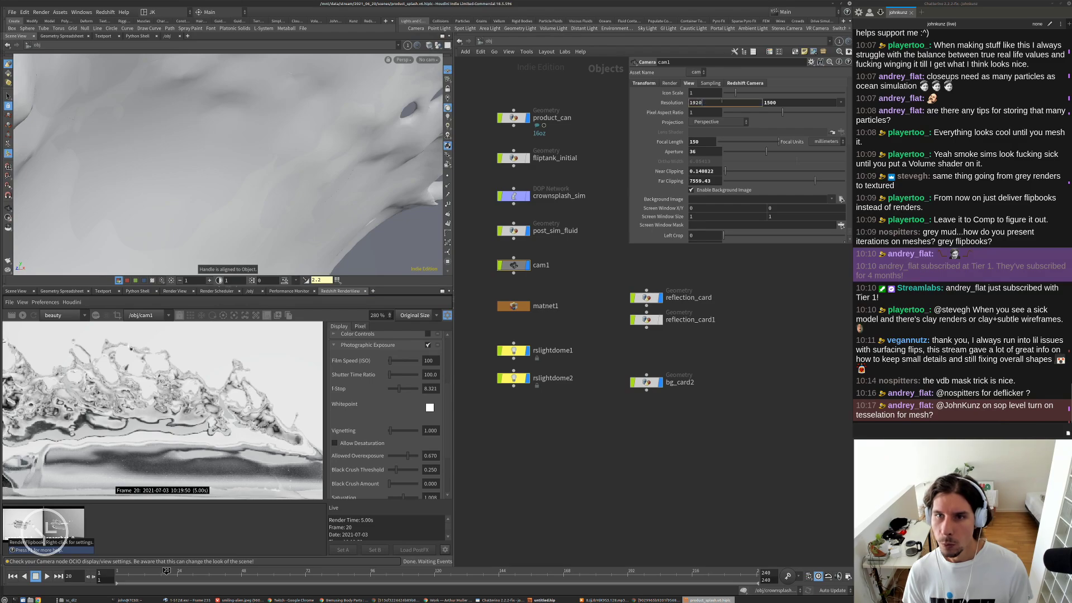
text(*2)
key(Tab)
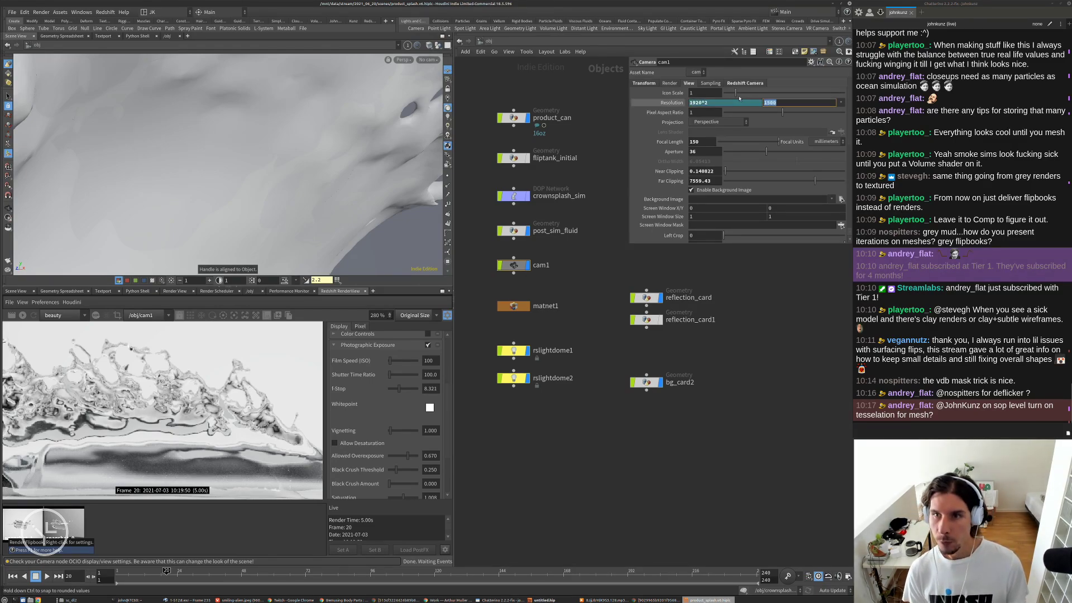
text(*2)
key(Return)
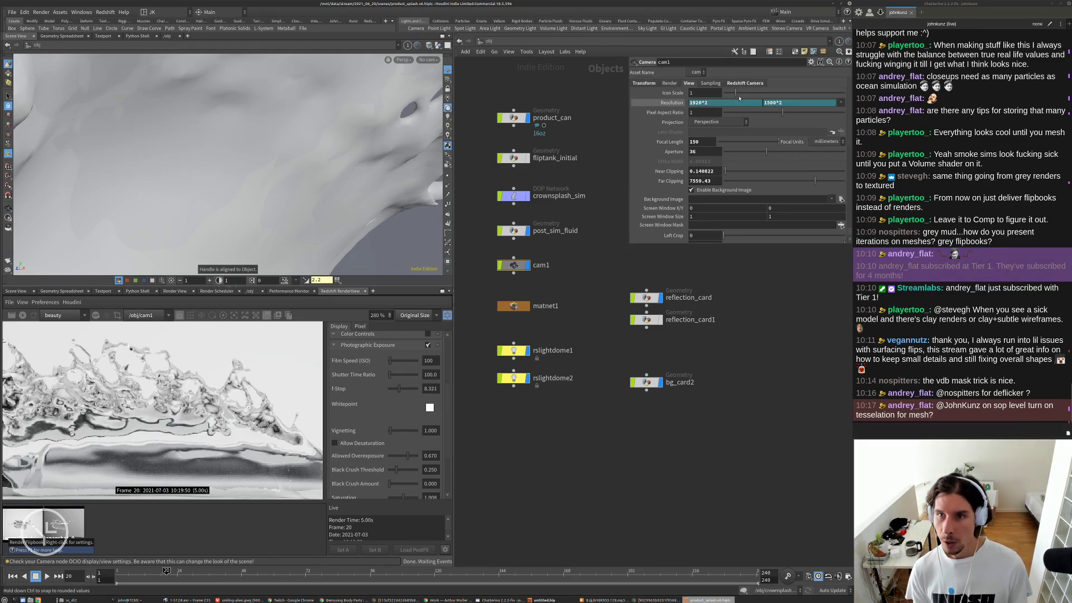
click(673, 103)
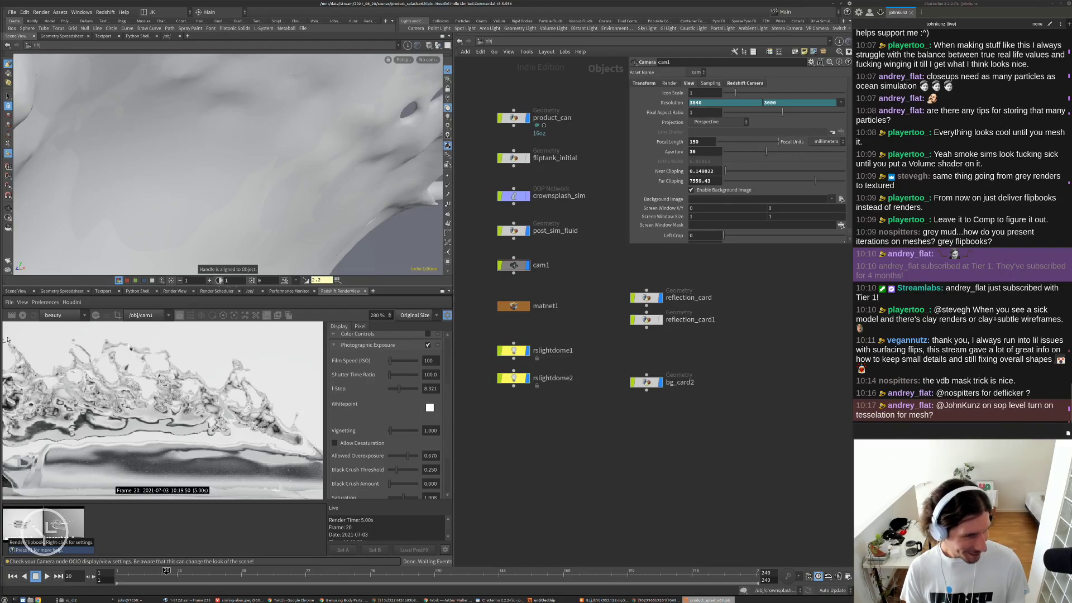
- Render the frame from cam1 at the new resolution and examine the splash and can in the maximized render view
click(11, 315)
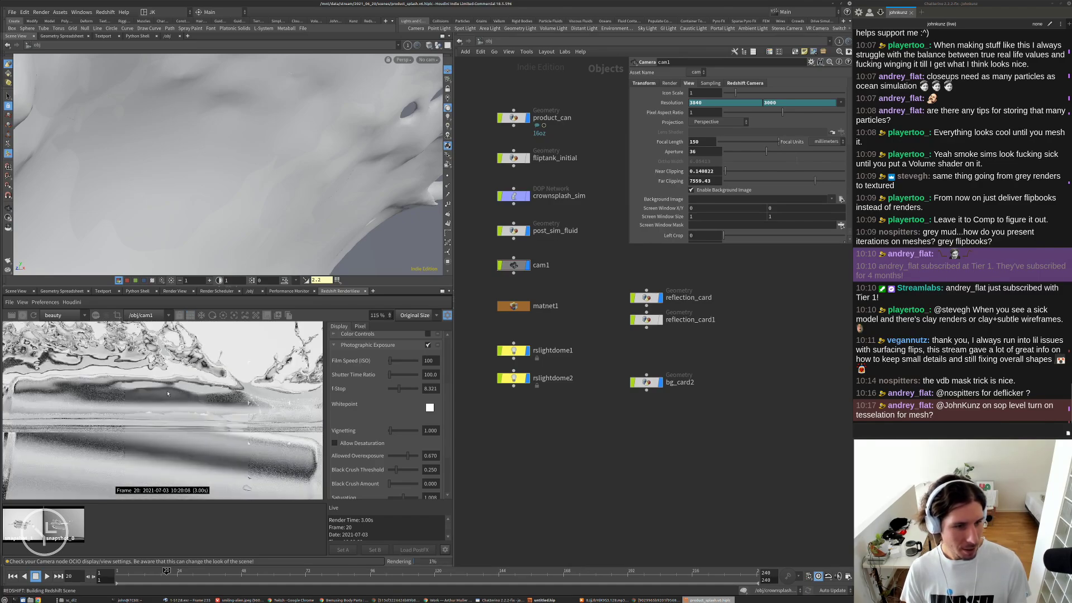
scroll(179, 398, down, 1)
scroll(180, 398, down, 5)
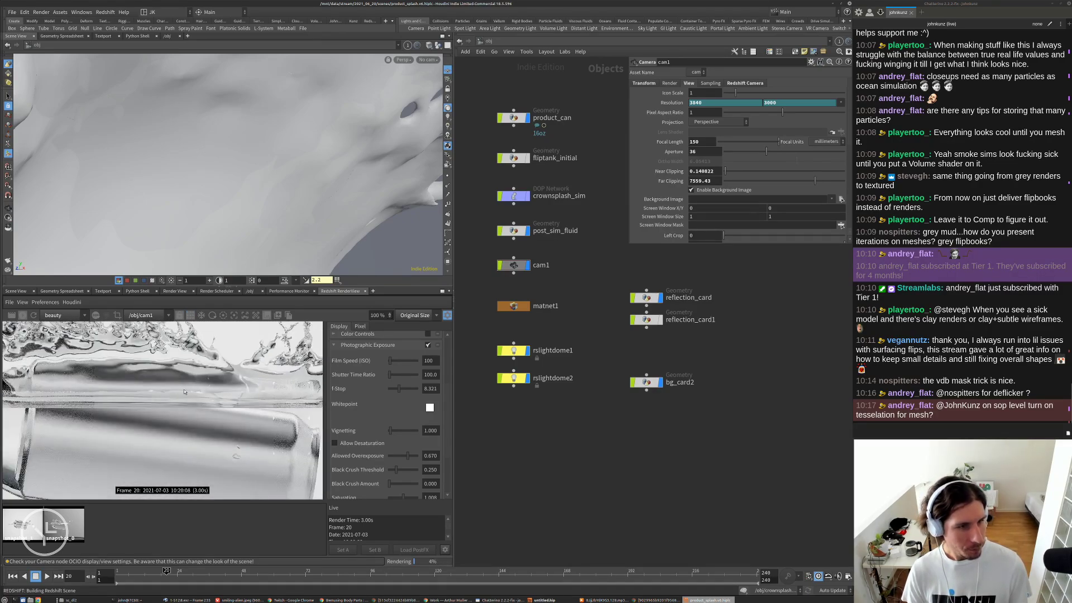
scroll(192, 404, down, 2)
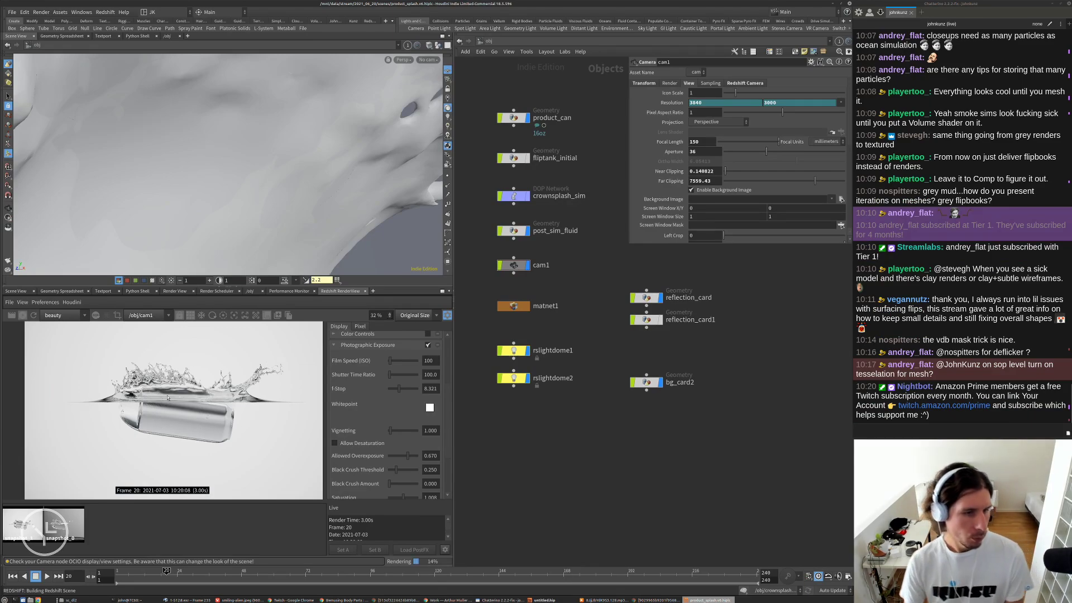
scroll(163, 400, up, 3)
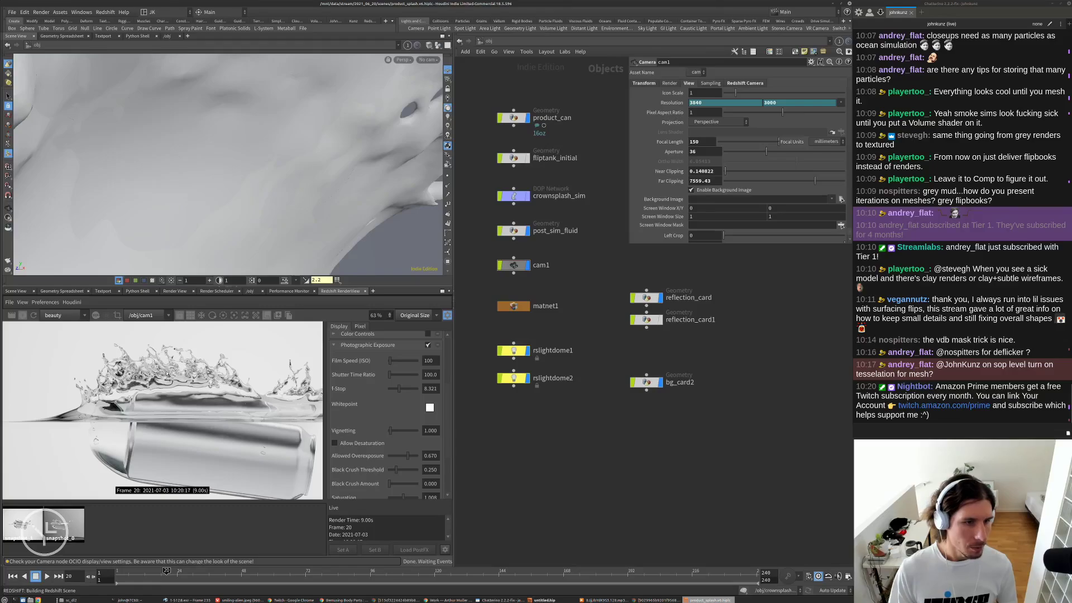
scroll(167, 374, up, 2)
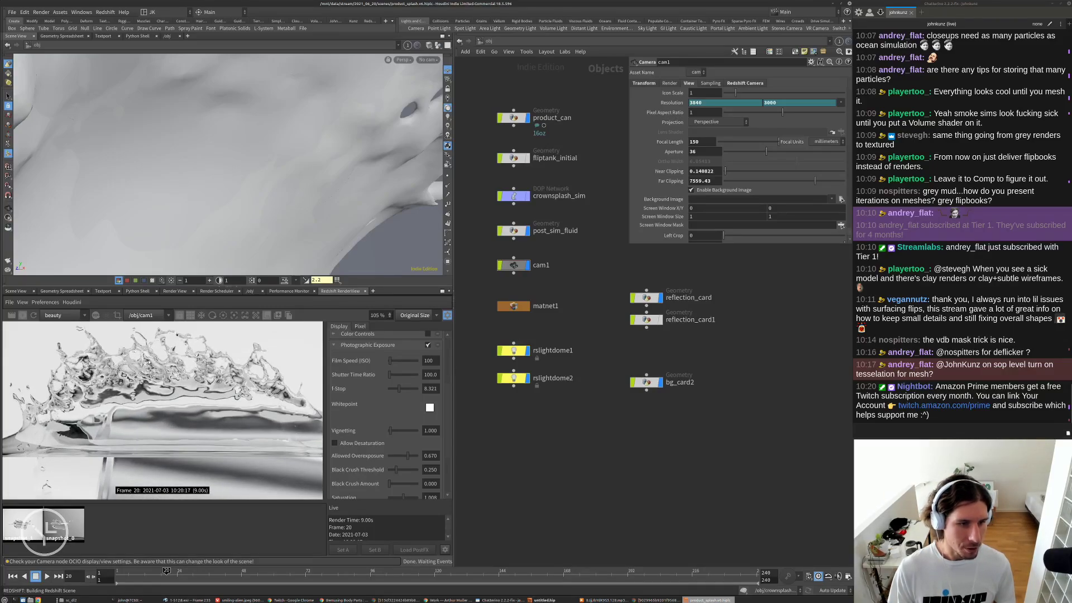
scroll(203, 385, down, 2)
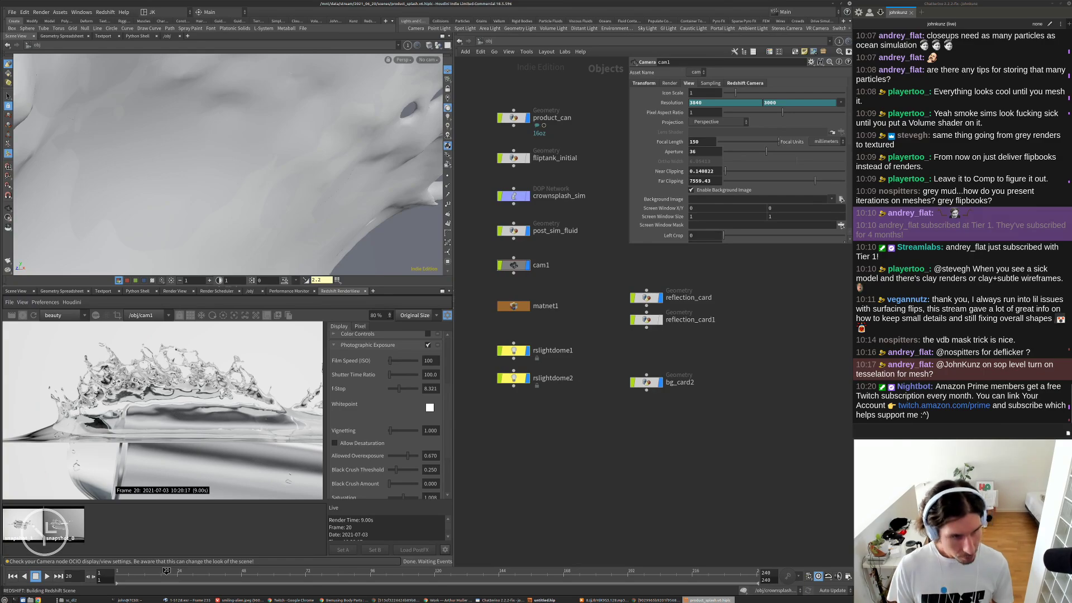
key(ctrl+b)
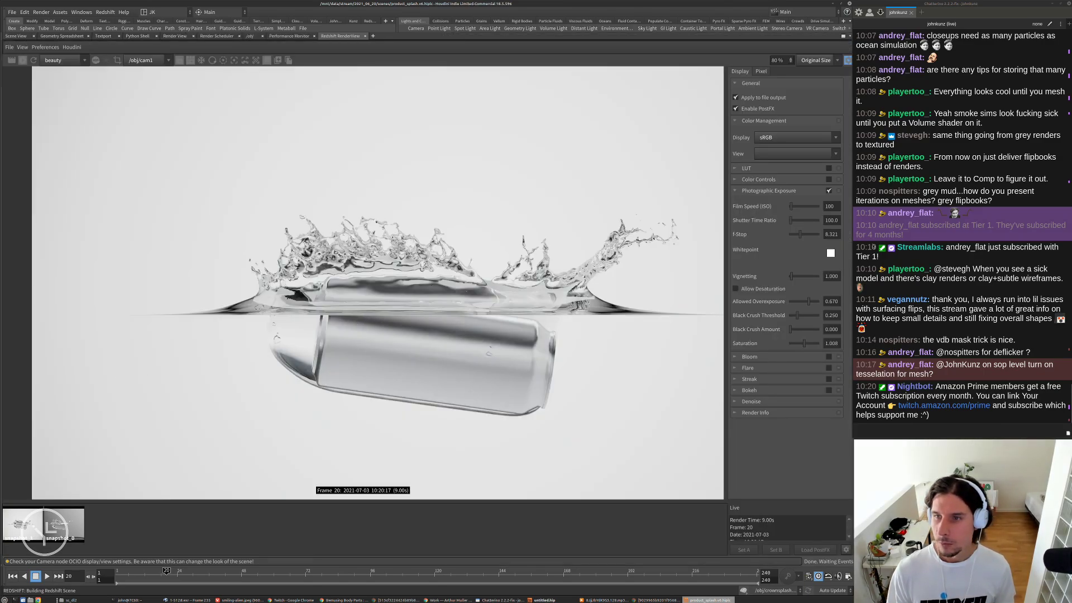
scroll(631, 302, up, 2)
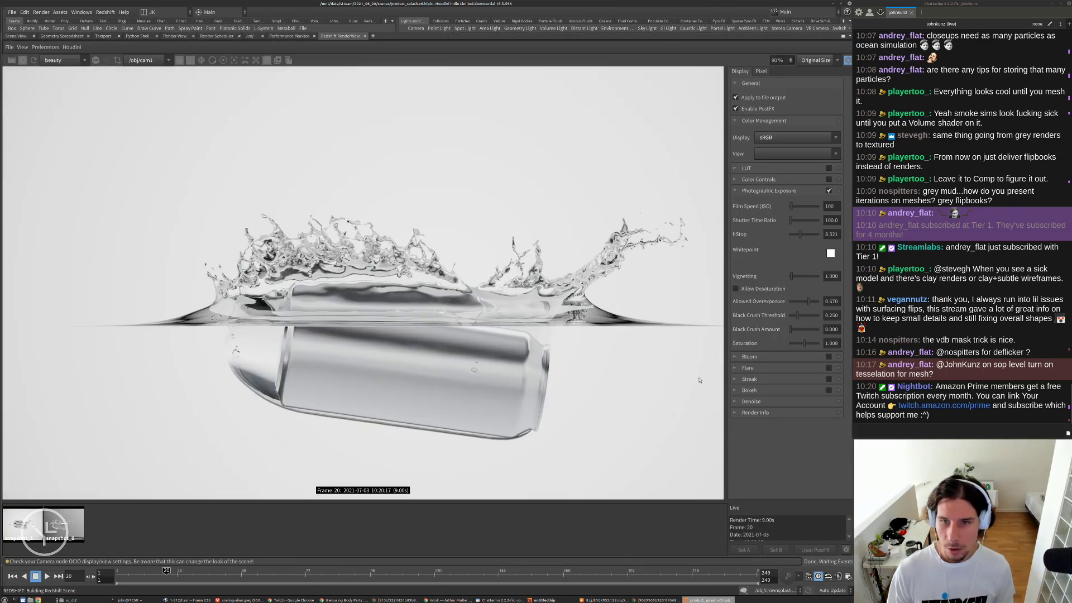